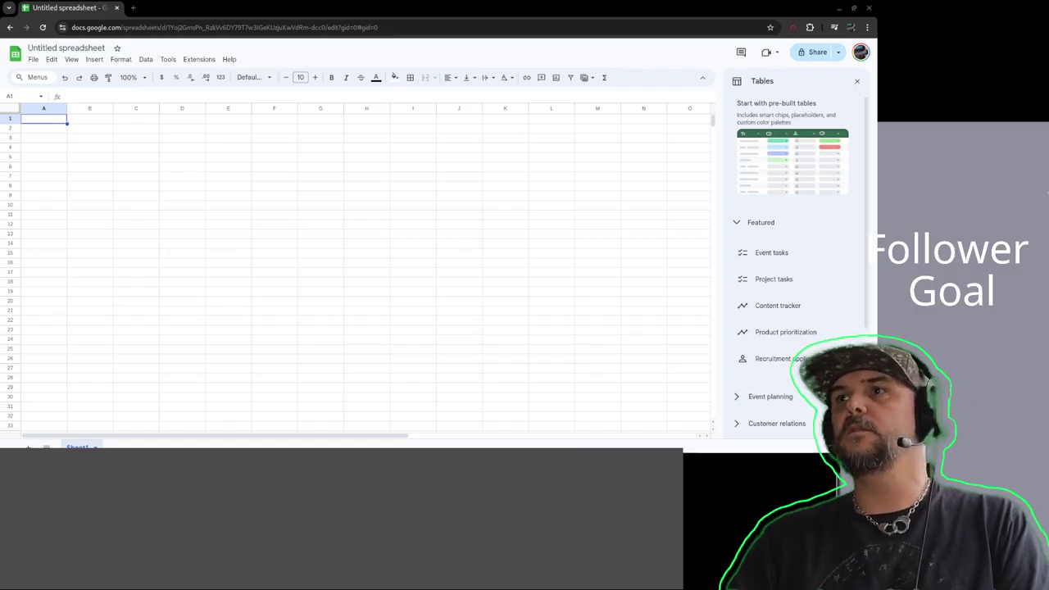
pyautogui.moveTo(875, 55); pyautogui.dragTo(786, 56)
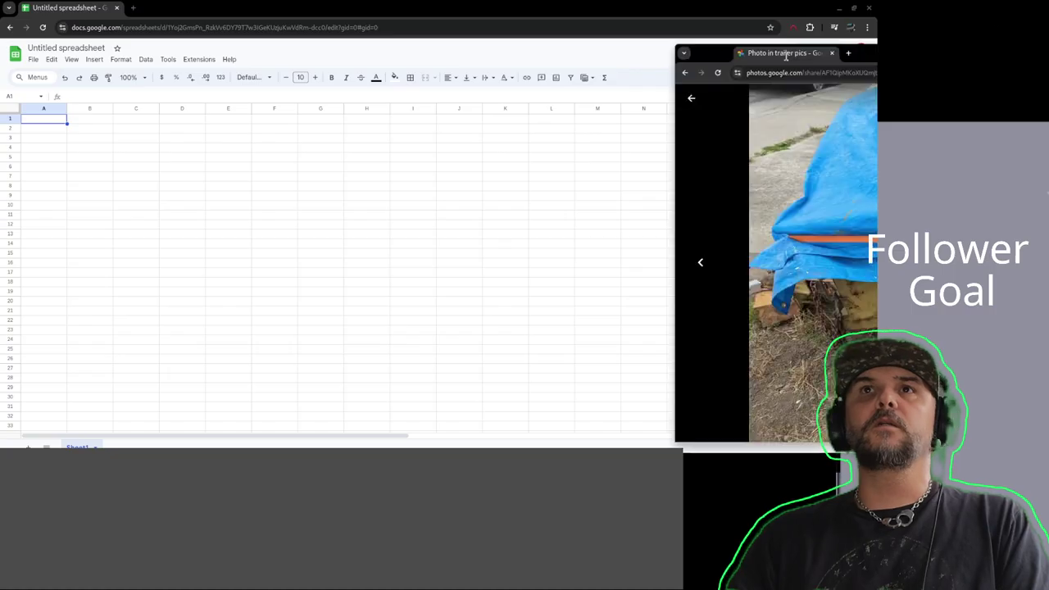
pyautogui.doubleClick(786, 54)
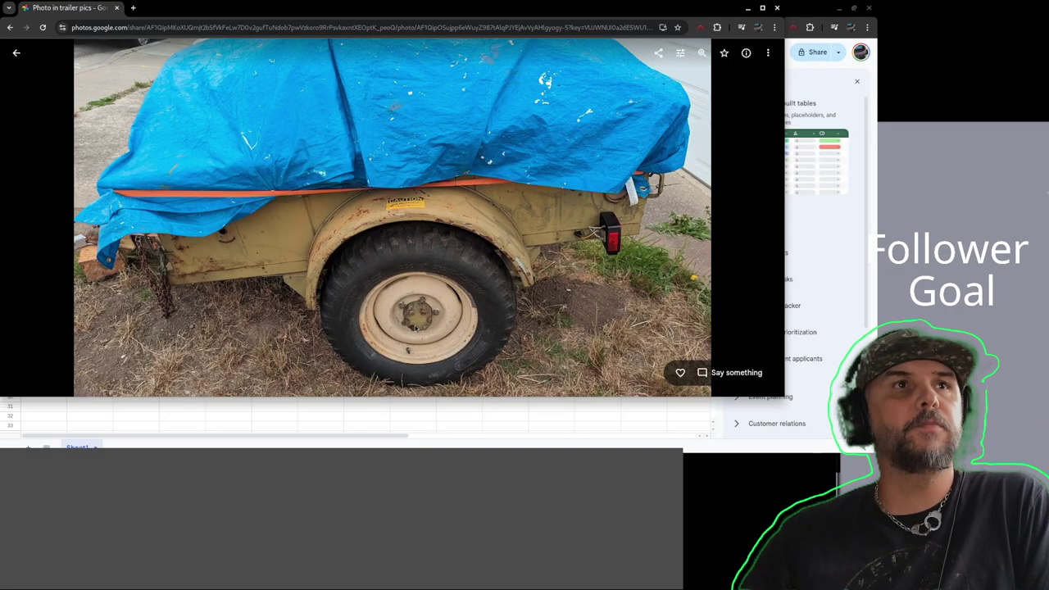
pyautogui.moveTo(245, 9); pyautogui.dragTo(312, 32)
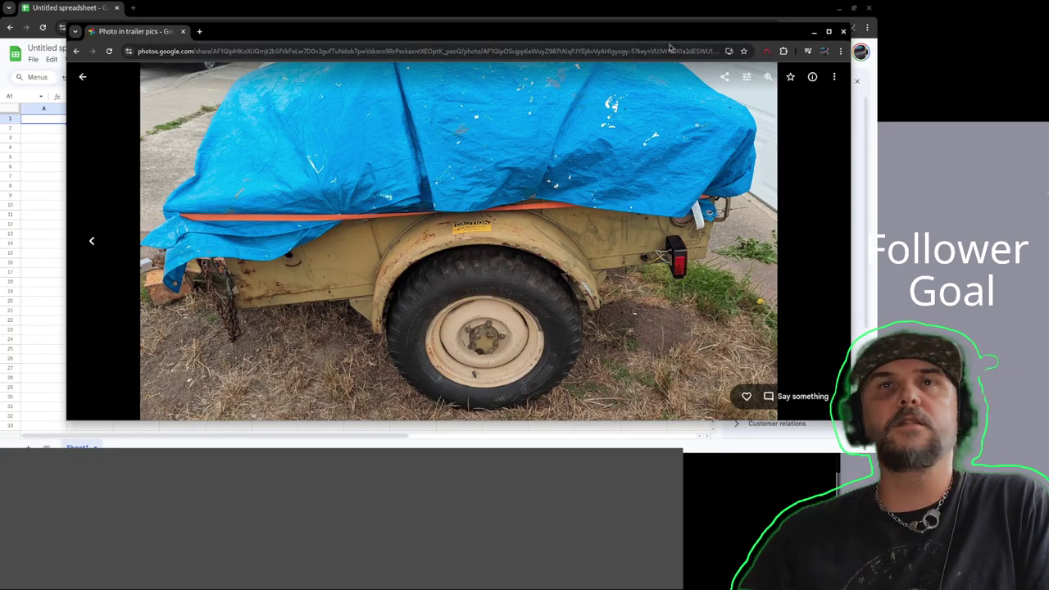
pyautogui.hotkey('alt', 'Tab')
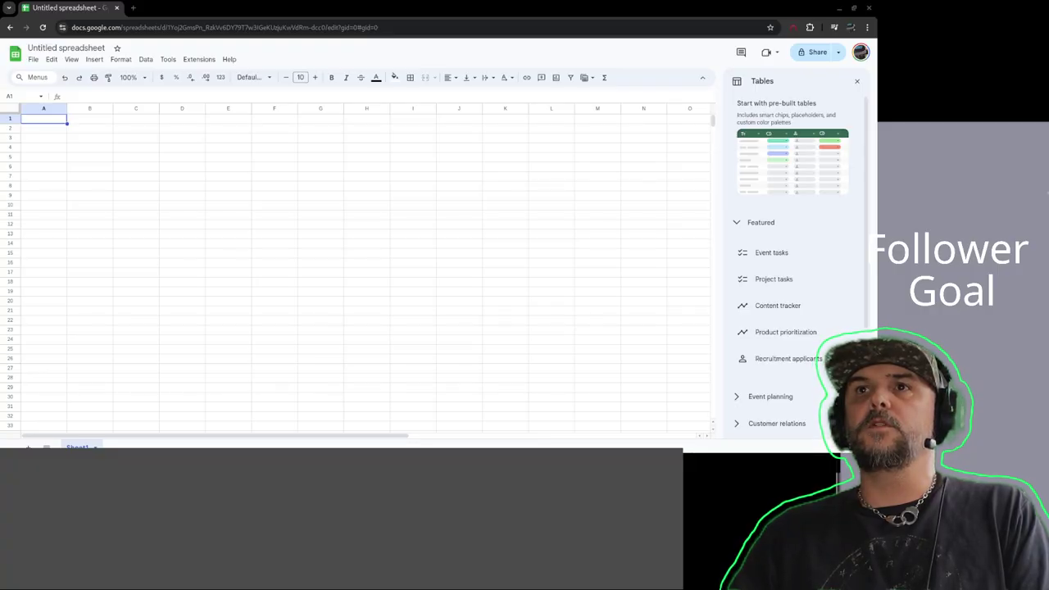
# - Bring the Chrome window with the $4,999.99 Cali Raised off-road trailer page to the front
pyautogui.hotkey('alt', 'Tab')
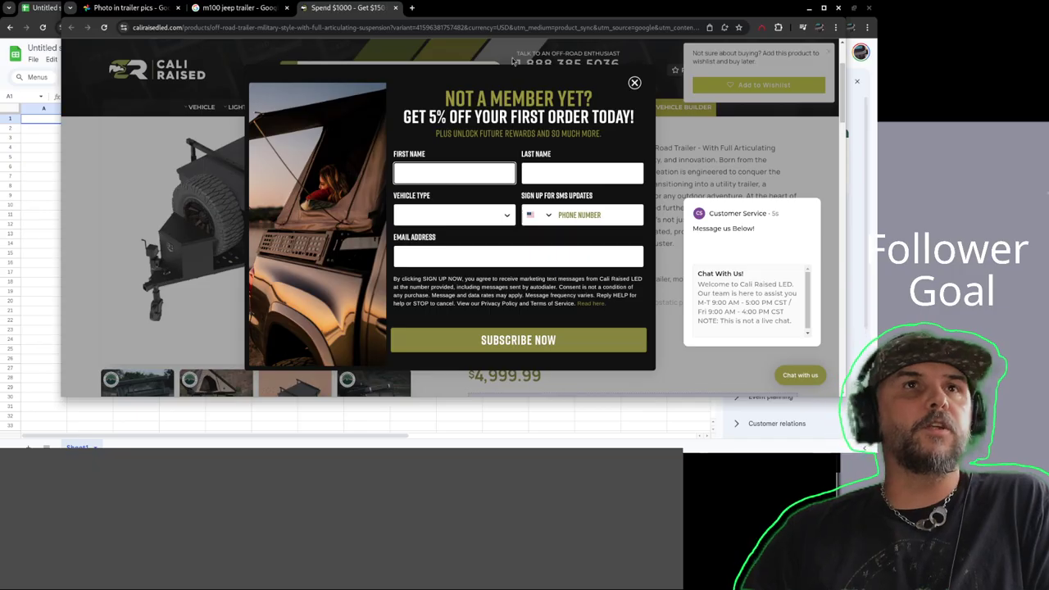
# - Drag the Cali Raised browser window off to the right to expose the blank spreadsheet
pyautogui.moveTo(459, 7); pyautogui.dragTo(1045, 49)
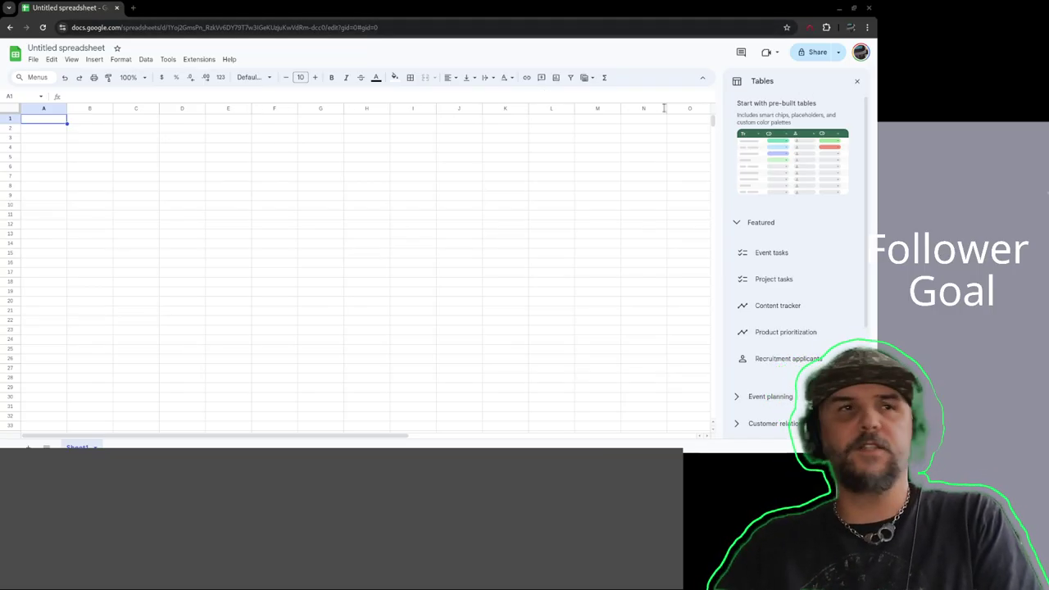
# - Switch back to the Cali Raised $4,999.99 trailer page window over the spreadsheet
pyautogui.moveTo(303, 453)
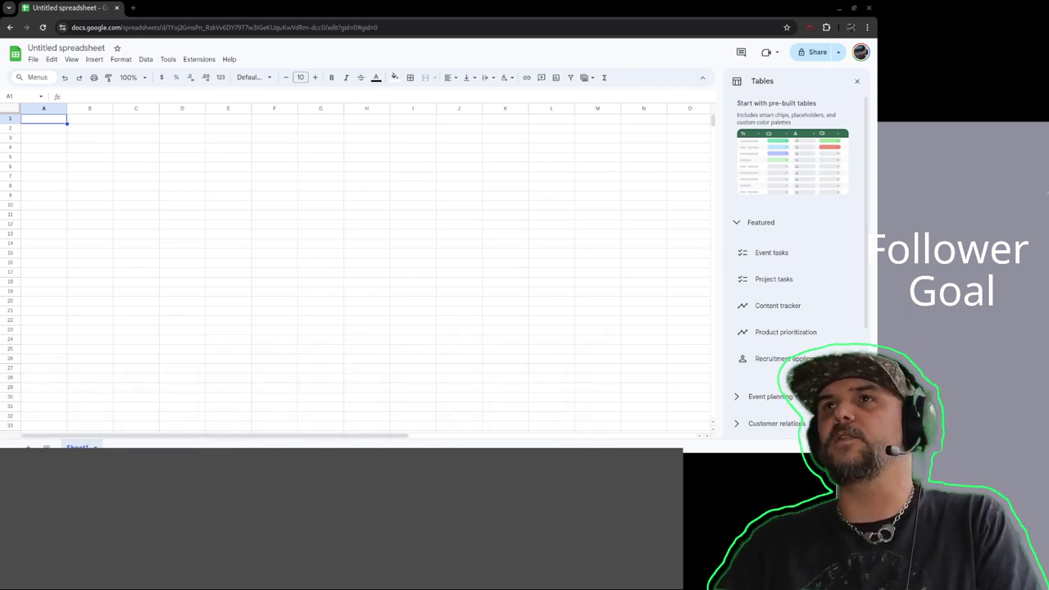
pyautogui.hotkey('alt', 'Tab')
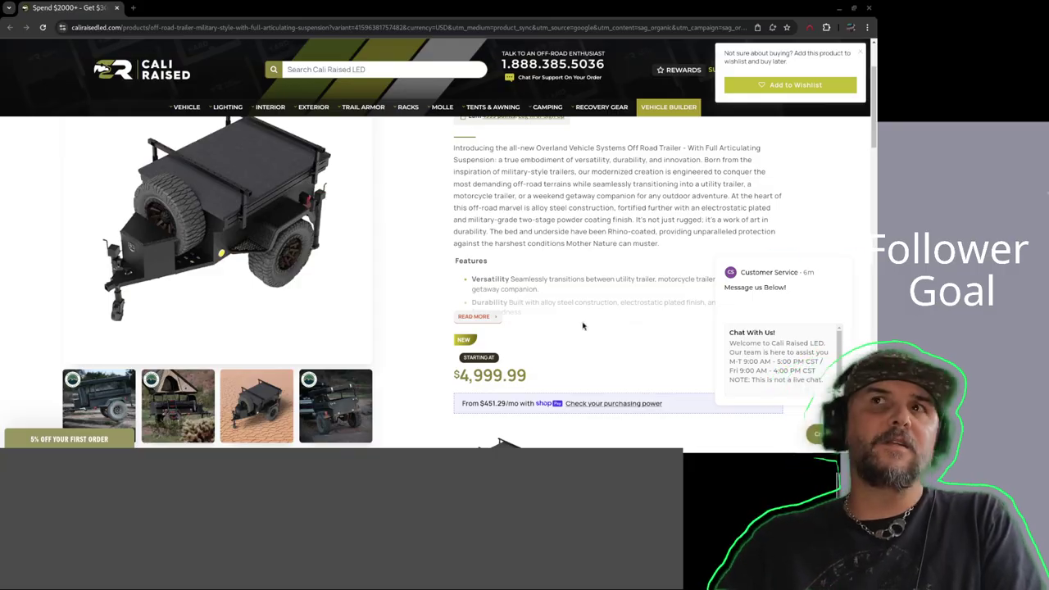
# - Scroll through the trailer product page and close the customer service chat popup
pyautogui.scroll(-3, 453, 350)
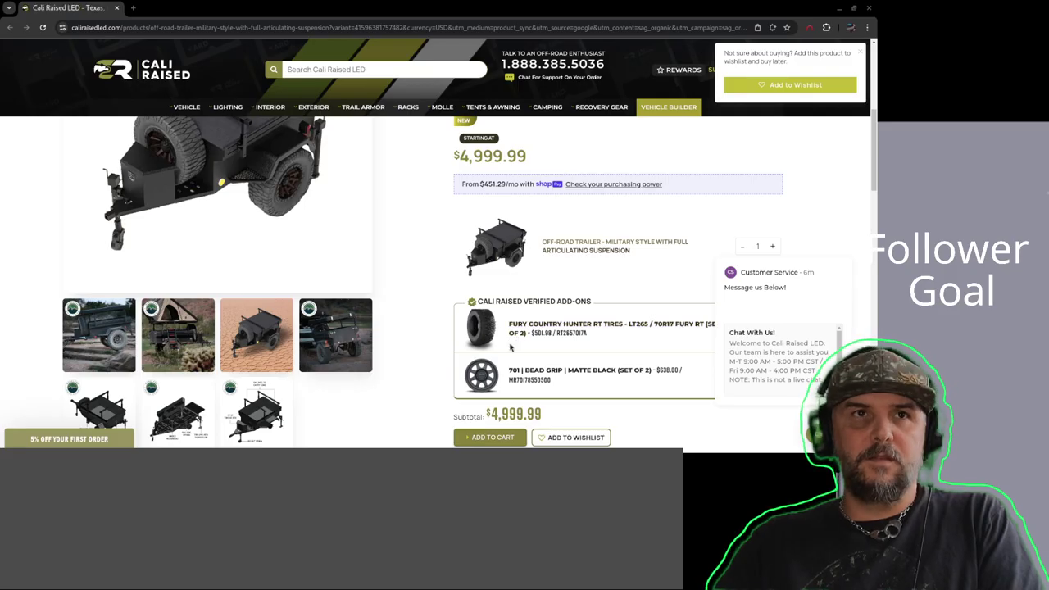
pyautogui.scroll(-2, 510, 347)
pyautogui.scroll(-2, 635, 277)
pyautogui.scroll(2, 574, 246)
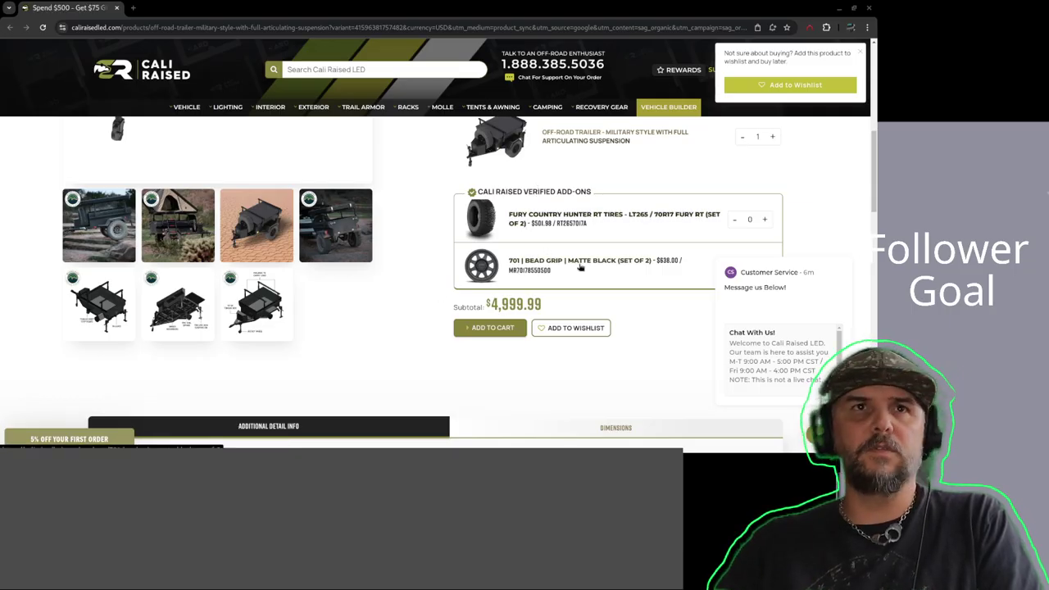
pyautogui.scroll(2, 557, 263)
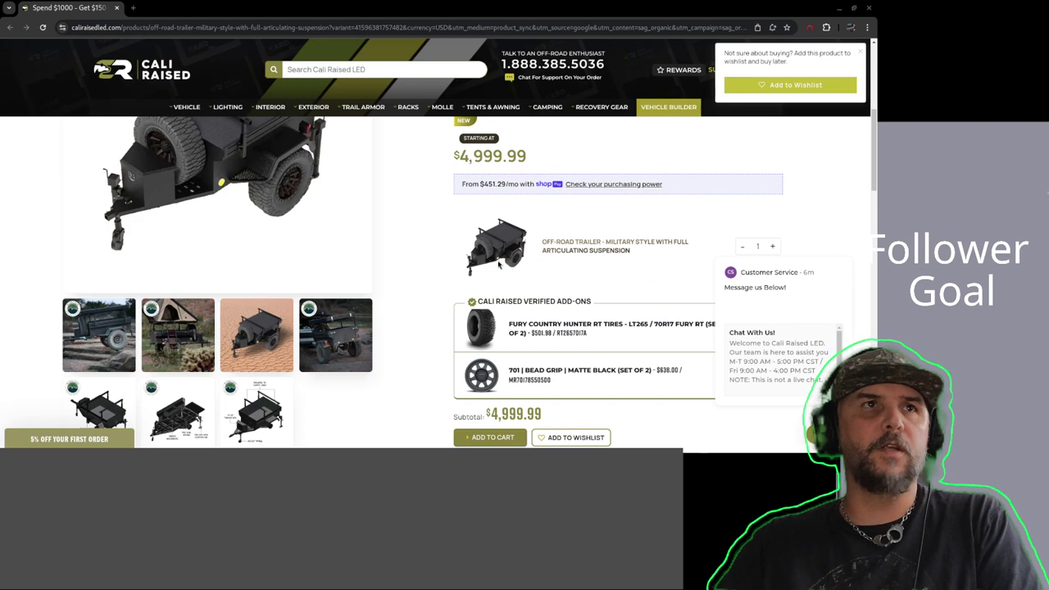
pyautogui.scroll(-5, 409, 259)
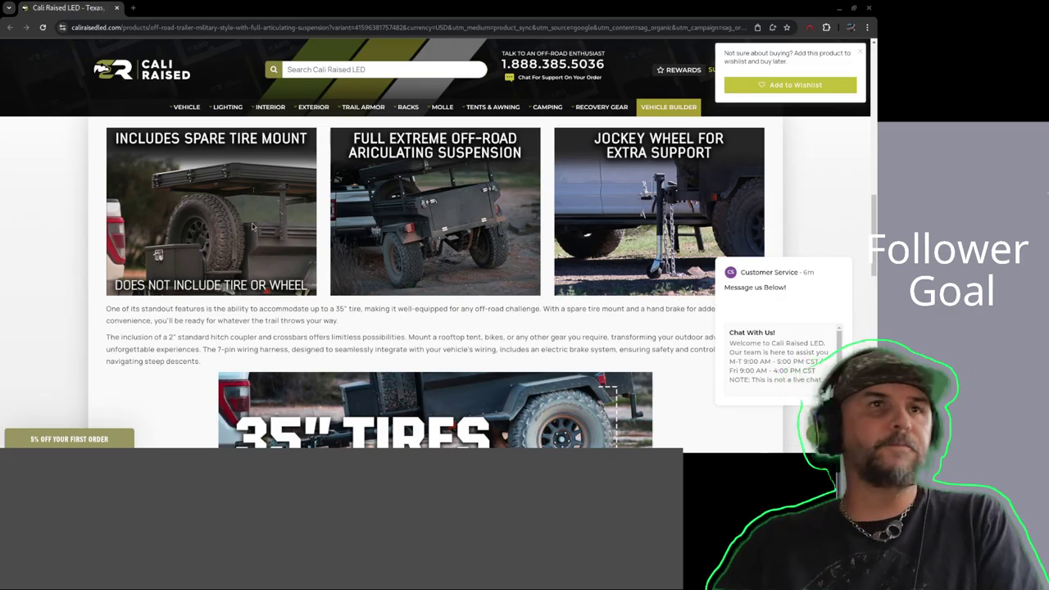
pyautogui.scroll(-3, 253, 227)
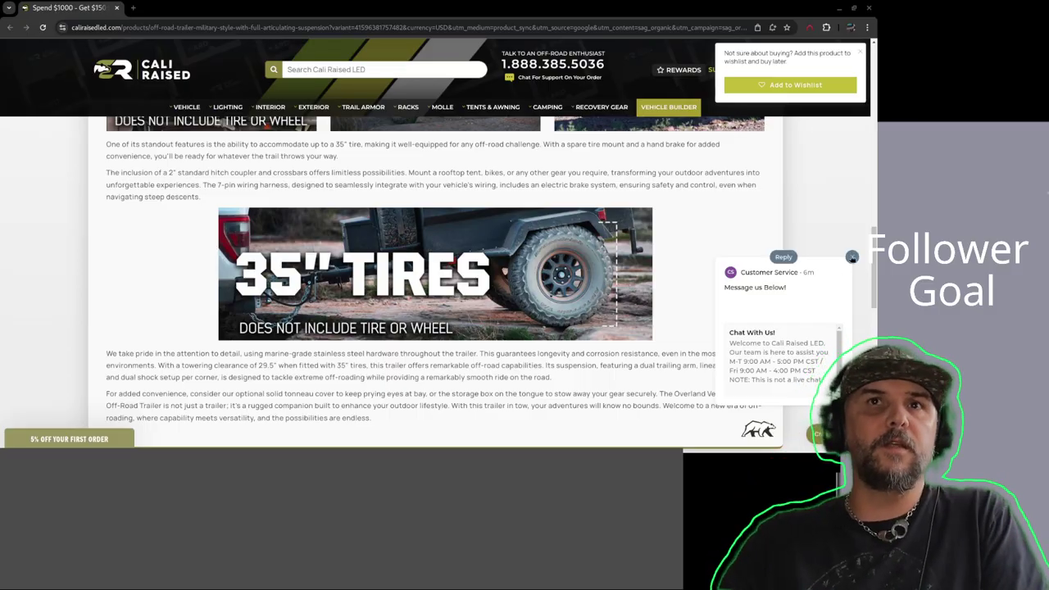
pyautogui.click(849, 261)
# - Scroll back to the gallery and enlarge the desert trailer photo, image 4 of 8
pyautogui.scroll(-2, 334, 344)
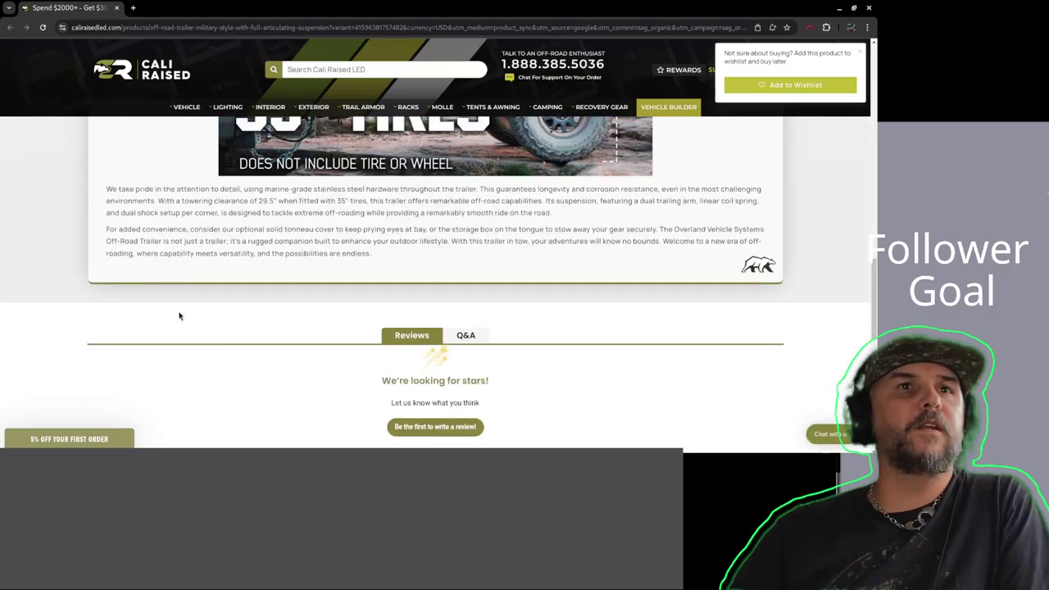
pyautogui.scroll(5, 145, 312)
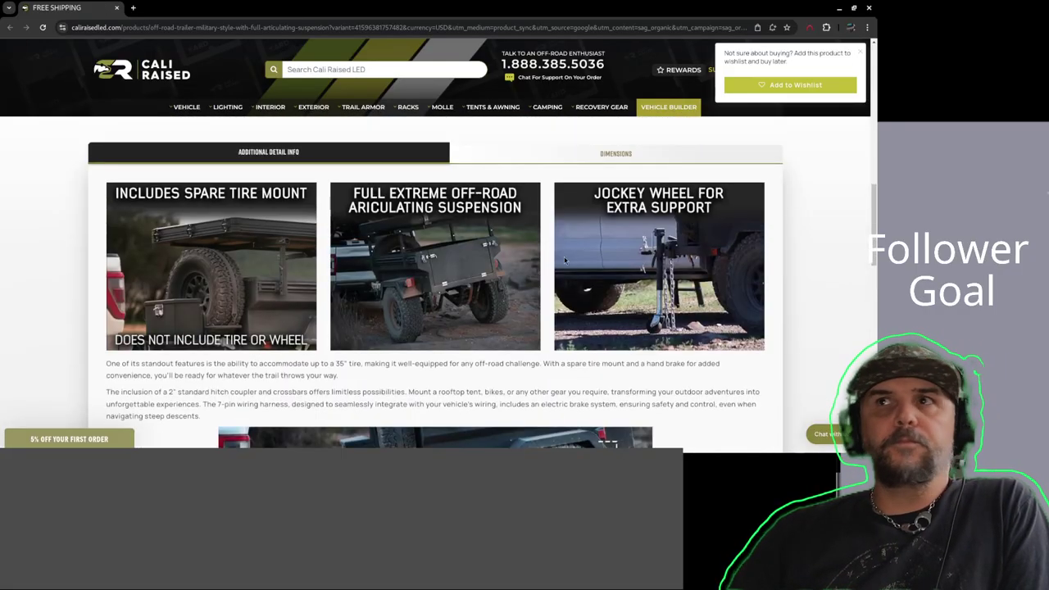
pyautogui.scroll(3, 574, 270)
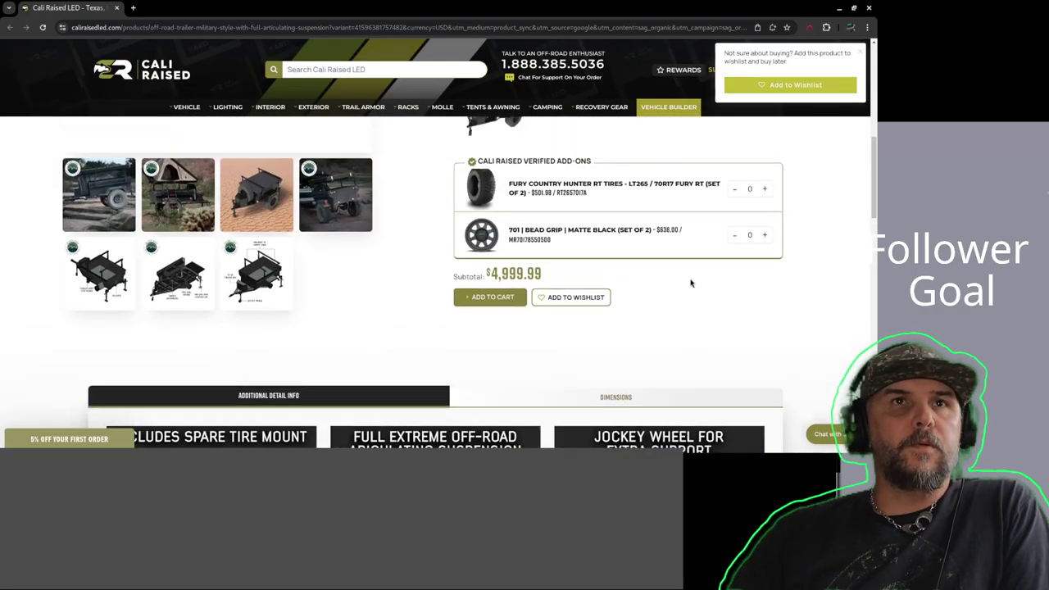
pyautogui.scroll(2, 690, 282)
pyautogui.scroll(4, 461, 239)
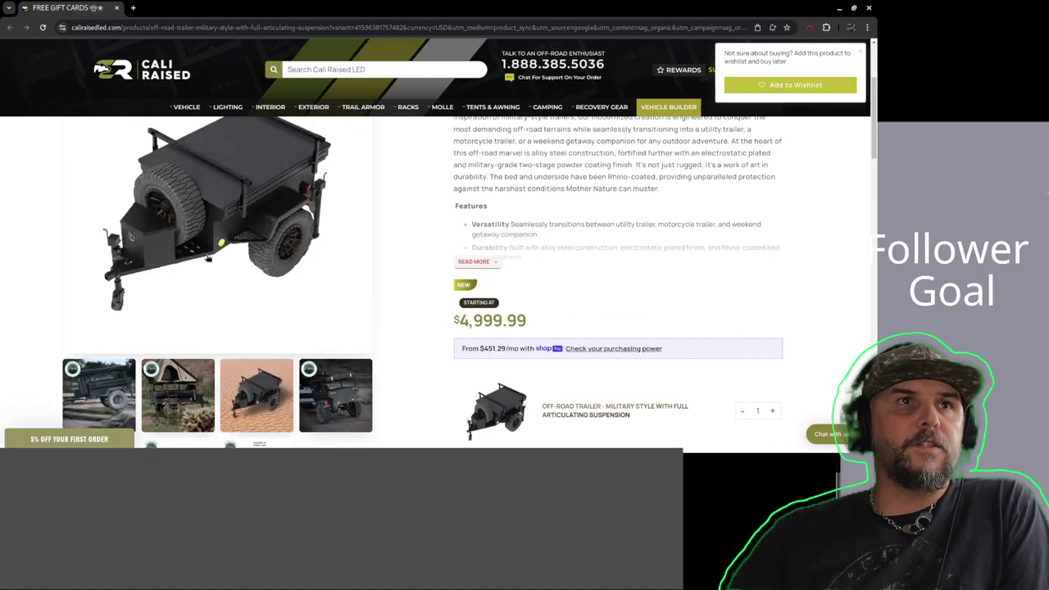
pyautogui.scroll(1, 624, 181)
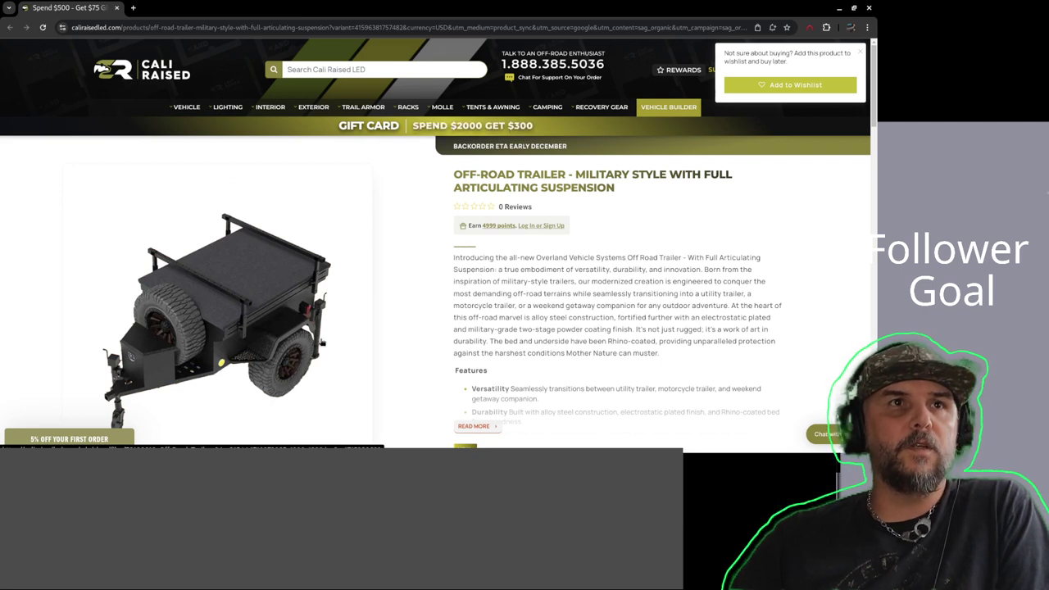
pyautogui.scroll(-2, 323, 344)
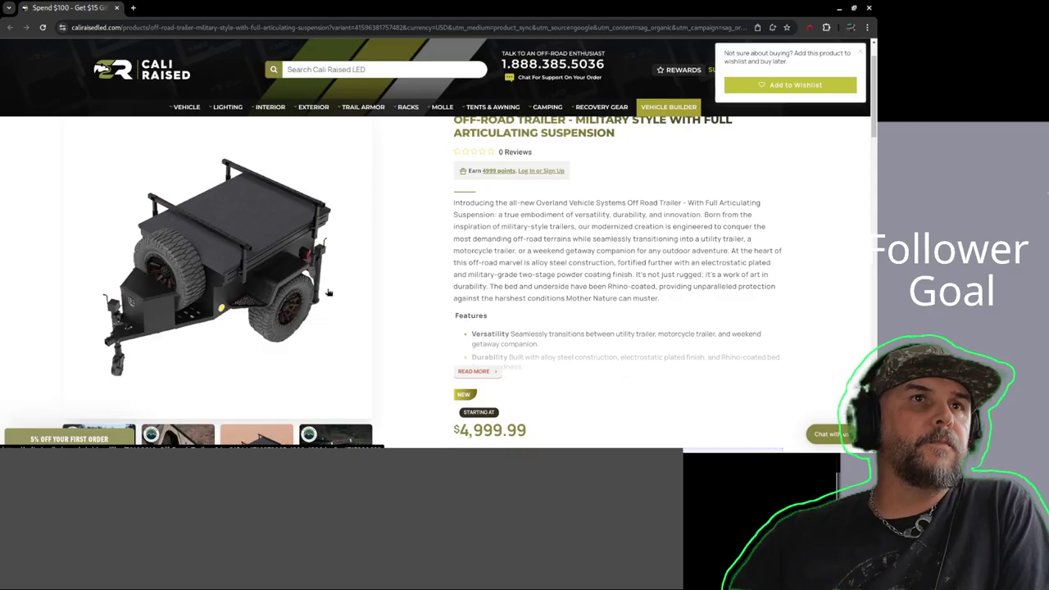
pyautogui.scroll(-2, 259, 173)
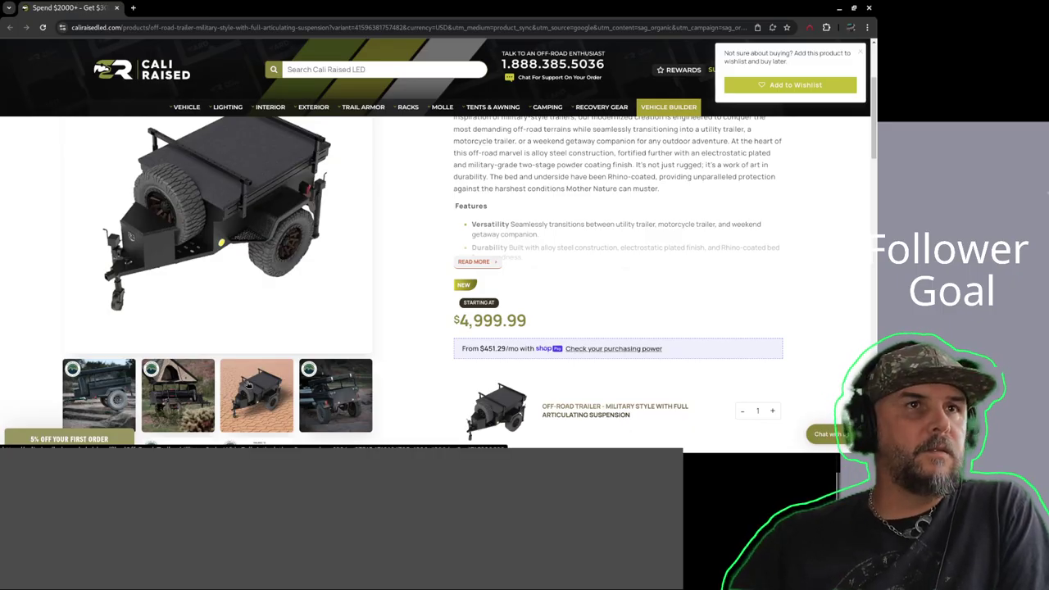
pyautogui.click(249, 385)
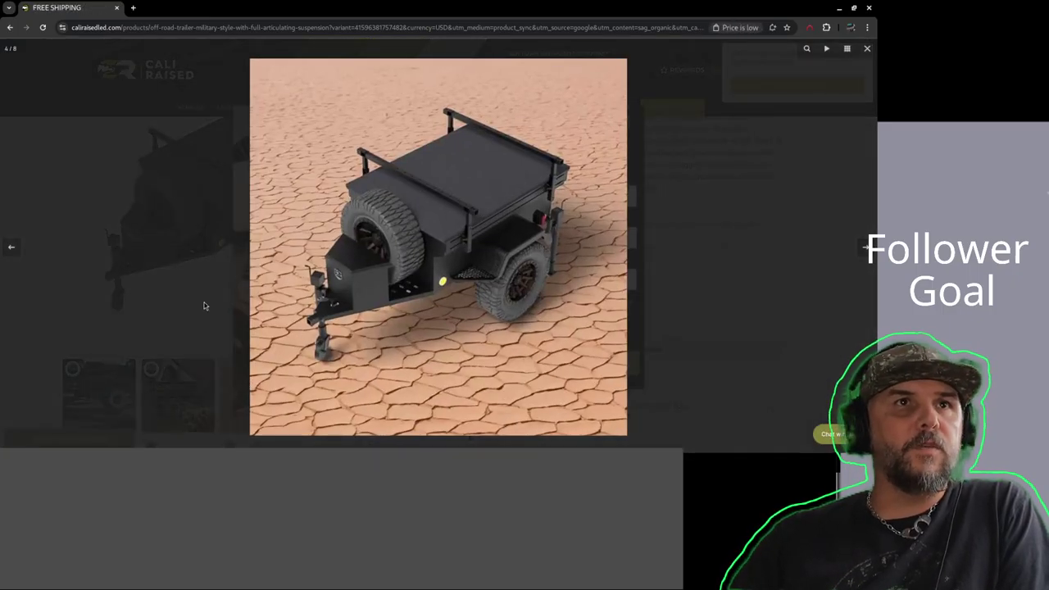
# - Advance the trailer gallery to photo 5 of 8, then switch to the Google Sheets window
pyautogui.click(865, 247)
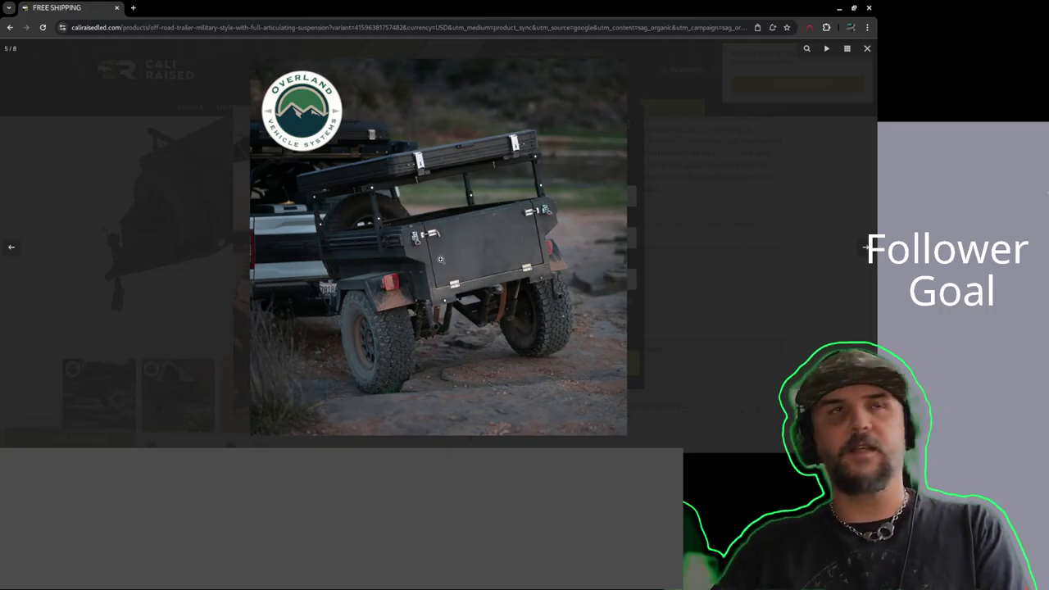
pyautogui.click(840, 8)
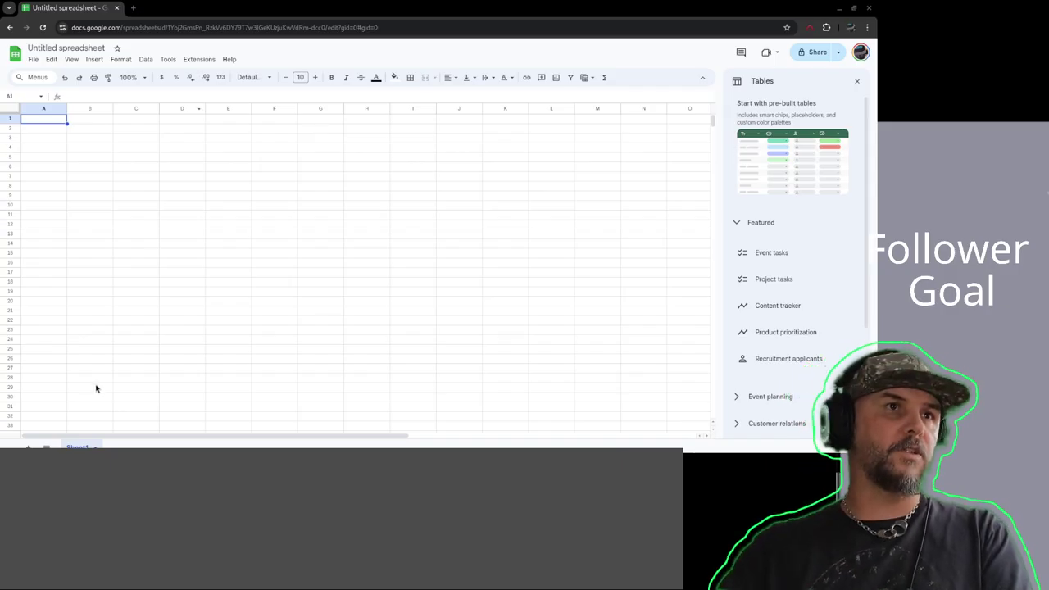
# - Rename the Sheet1 tab to 'Trailer Hardware'
pyautogui.rightClick(78, 445)
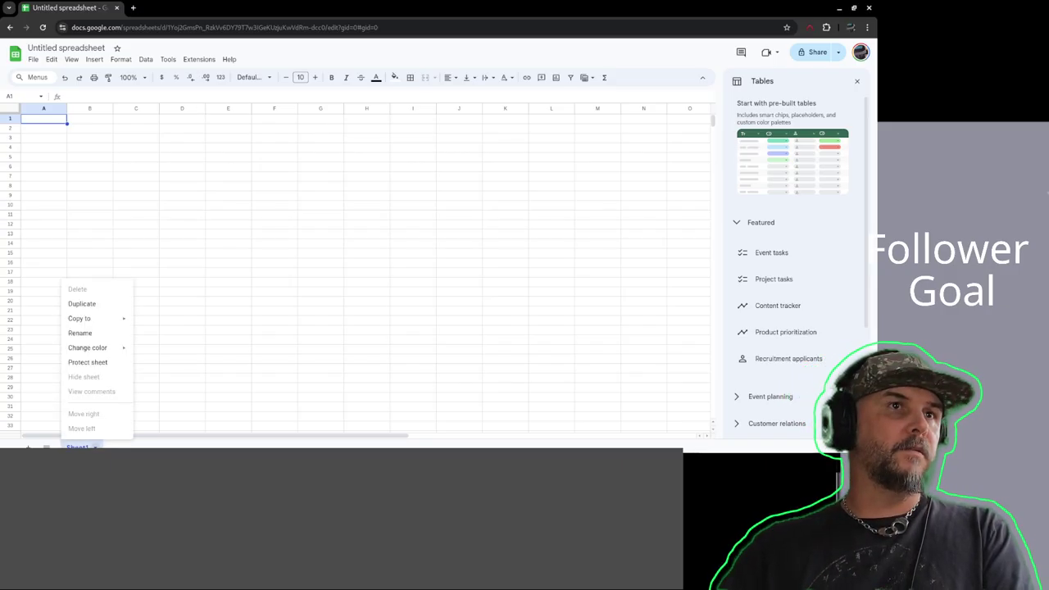
pyautogui.click(244, 331)
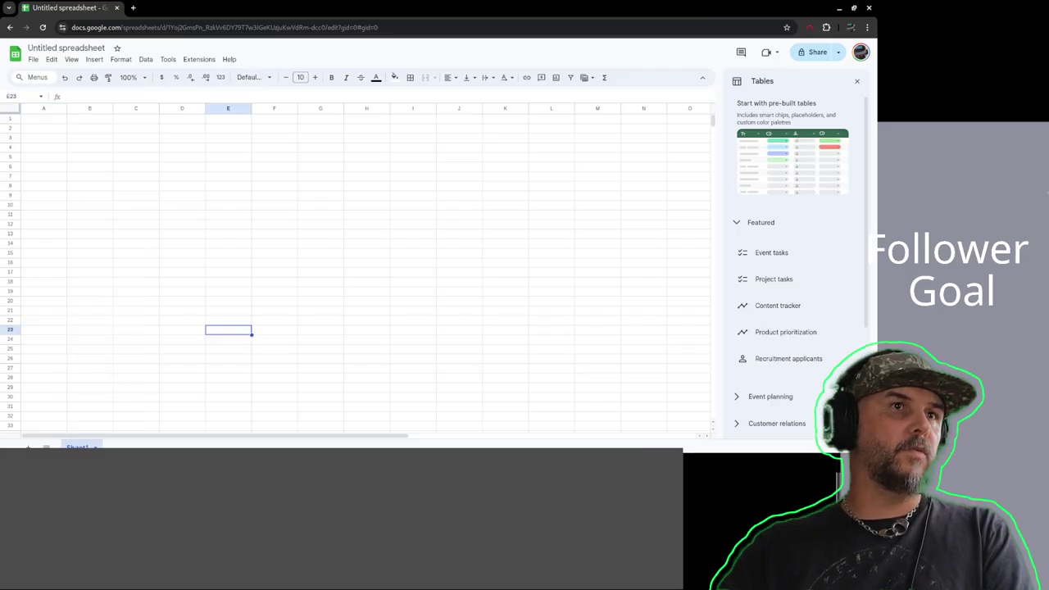
pyautogui.doubleClick(82, 446)
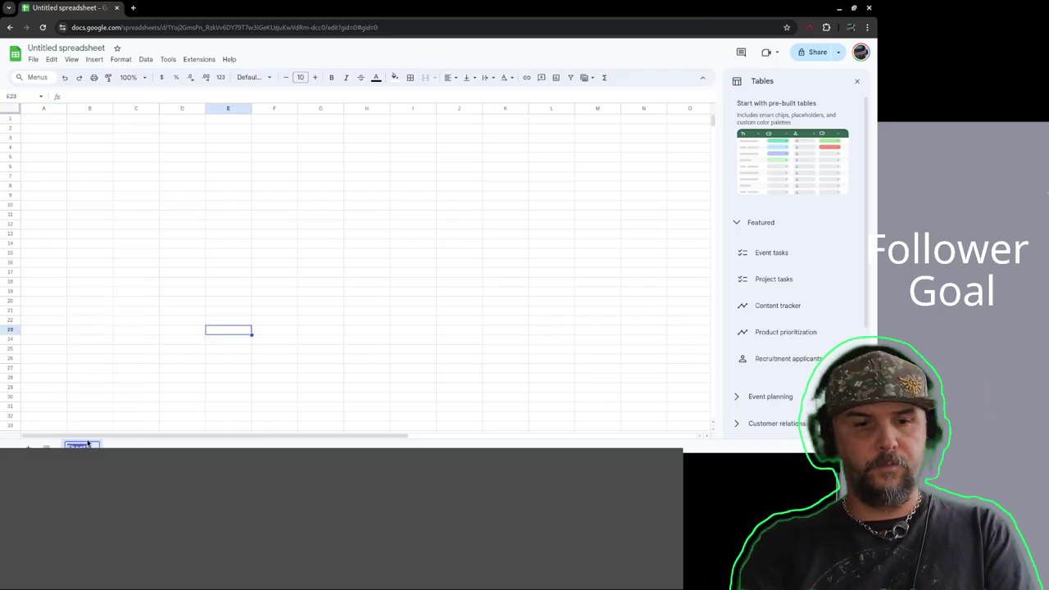
pyautogui.write('Trailer Hardware')
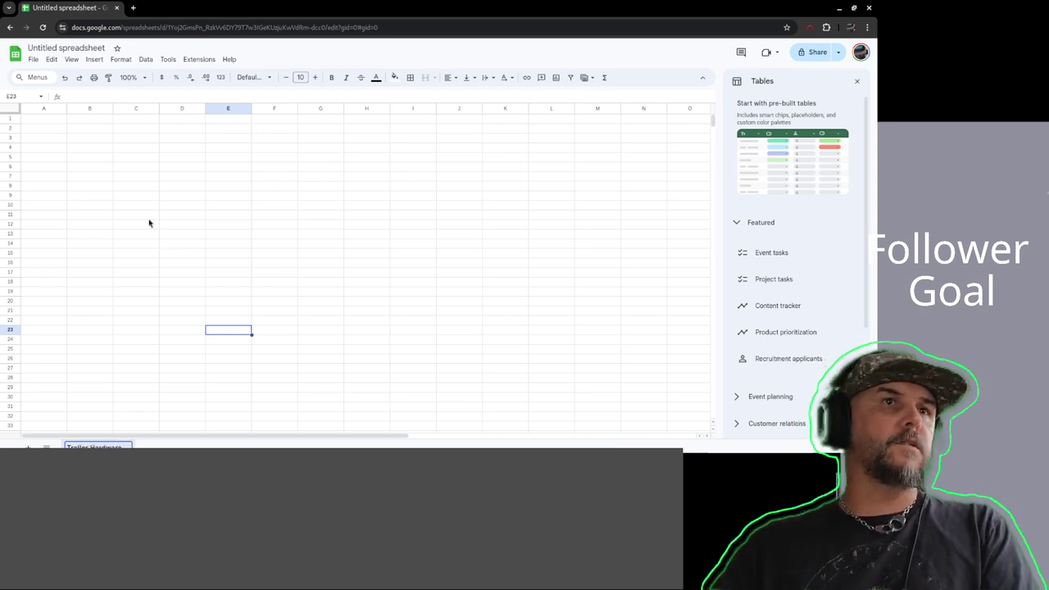
pyautogui.click(45, 119)
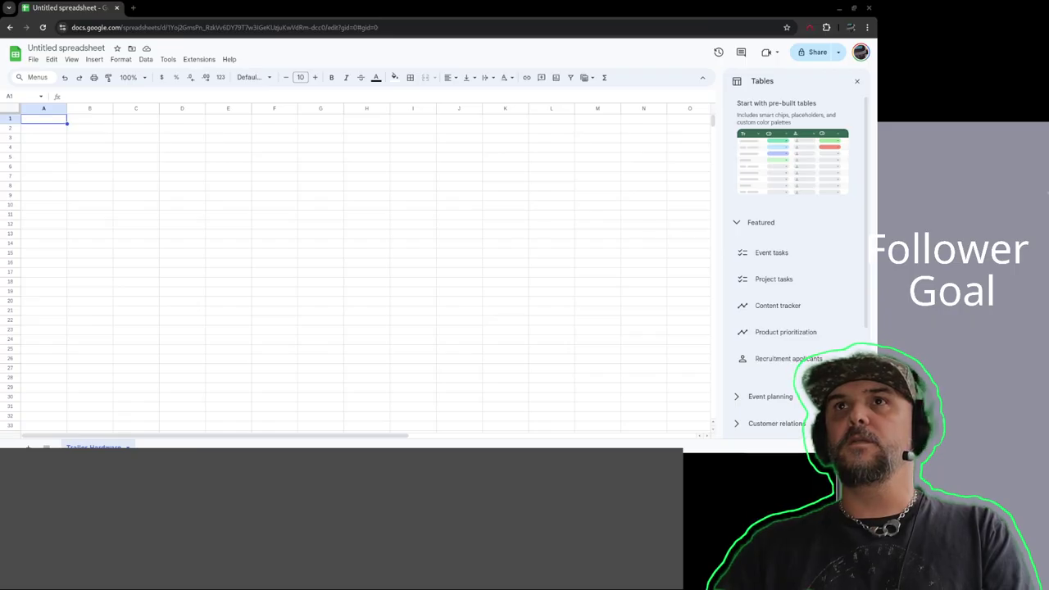
# - Drag the Google Photos trailer window across, then off to the side to reveal the spreadsheet
pyautogui.moveTo(877, 44); pyautogui.dragTo(334, 47)
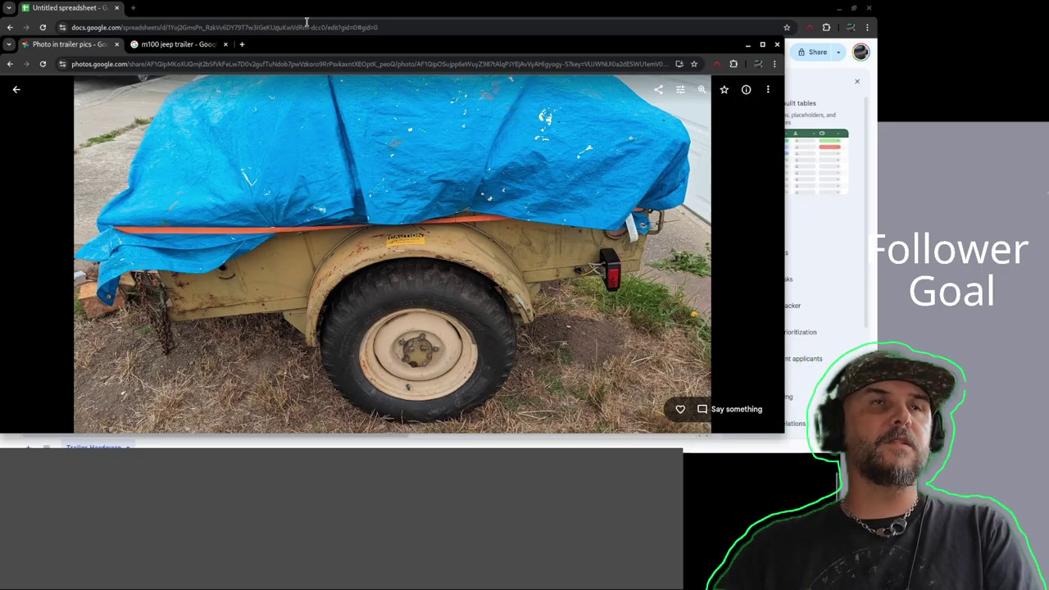
pyautogui.moveTo(335, 47); pyautogui.dragTo(961, 110)
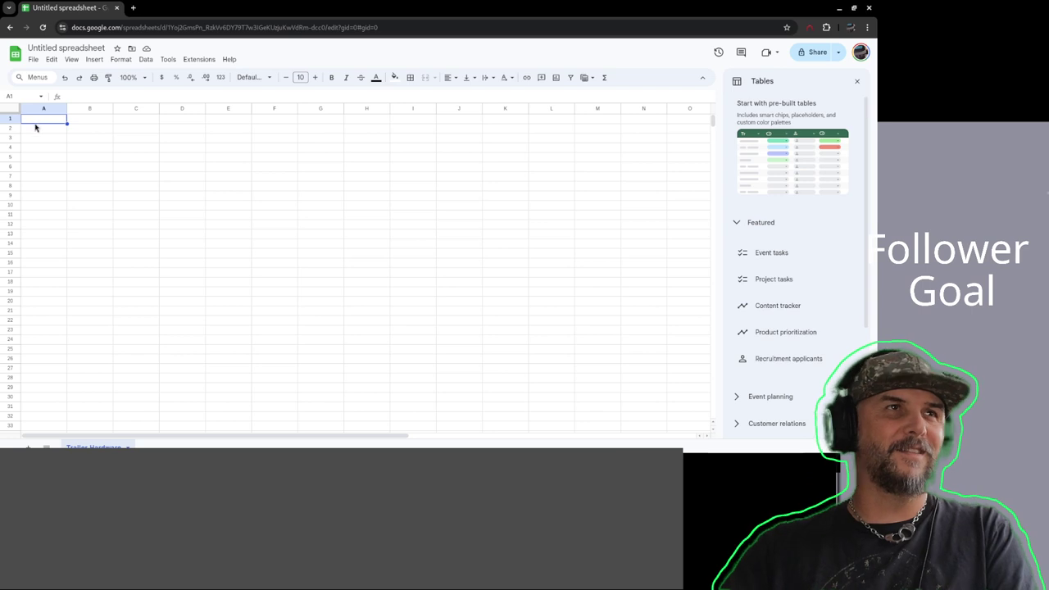
# - Enter 'Hitch side' in A1, then revise it to 'Hitch upgrades'
pyautogui.write('Hitc')
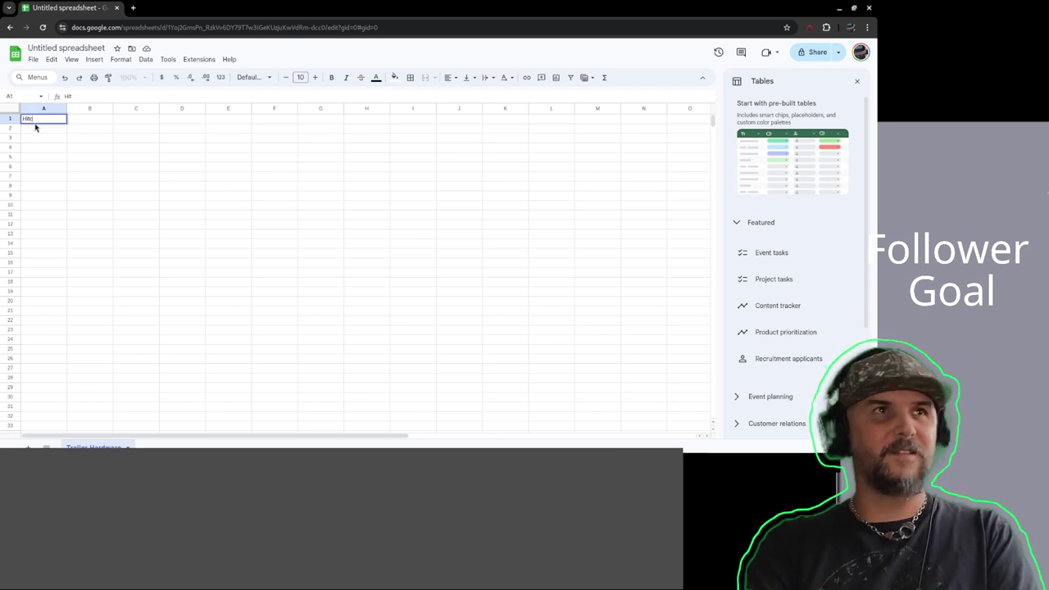
pyautogui.write('h side')
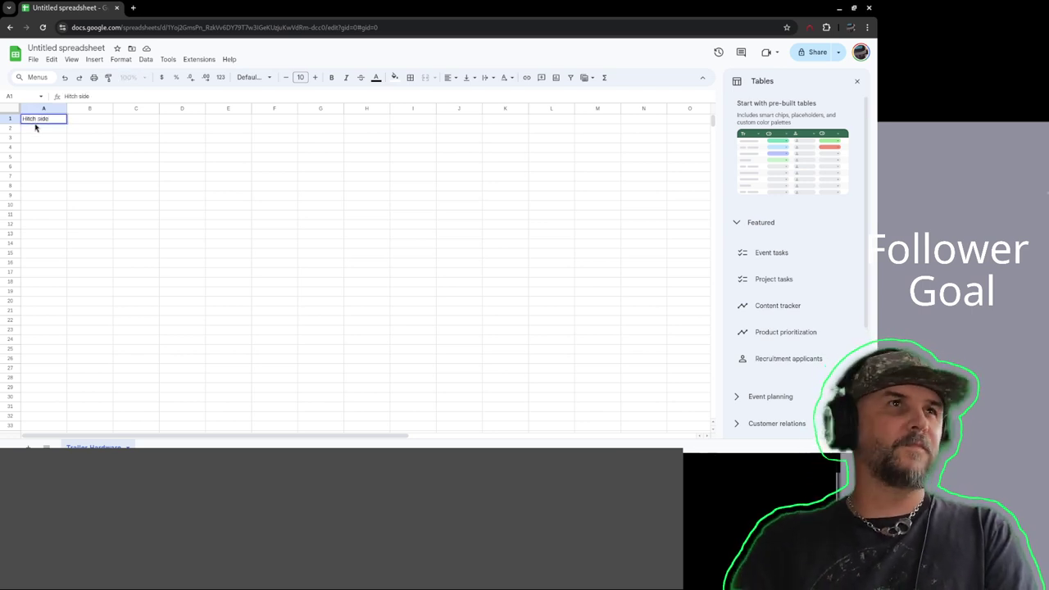
pyautogui.press('Tab')
pyautogui.press('Left')
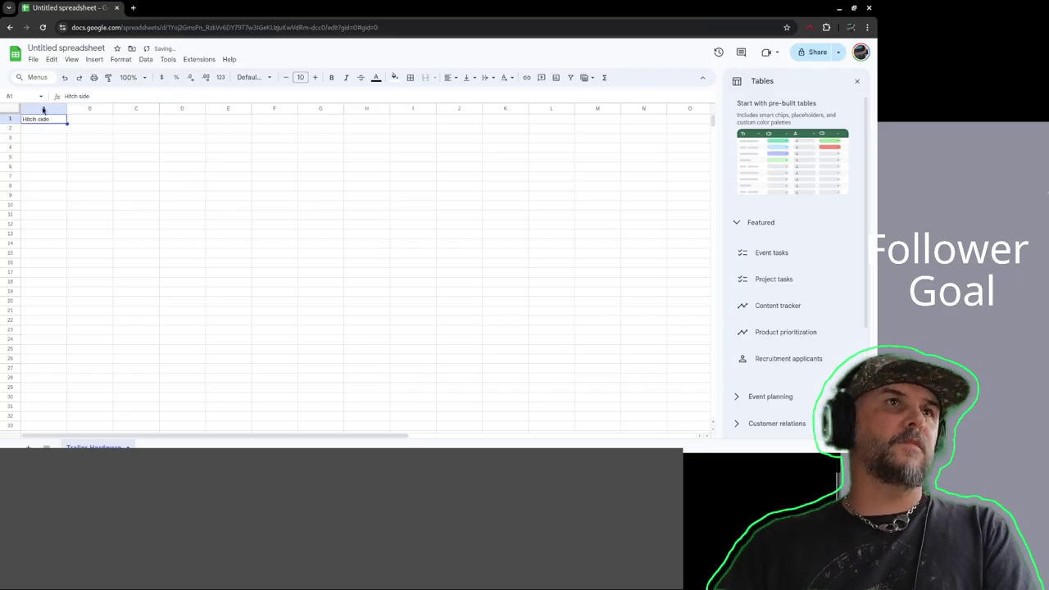
pyautogui.doubleClick(56, 119)
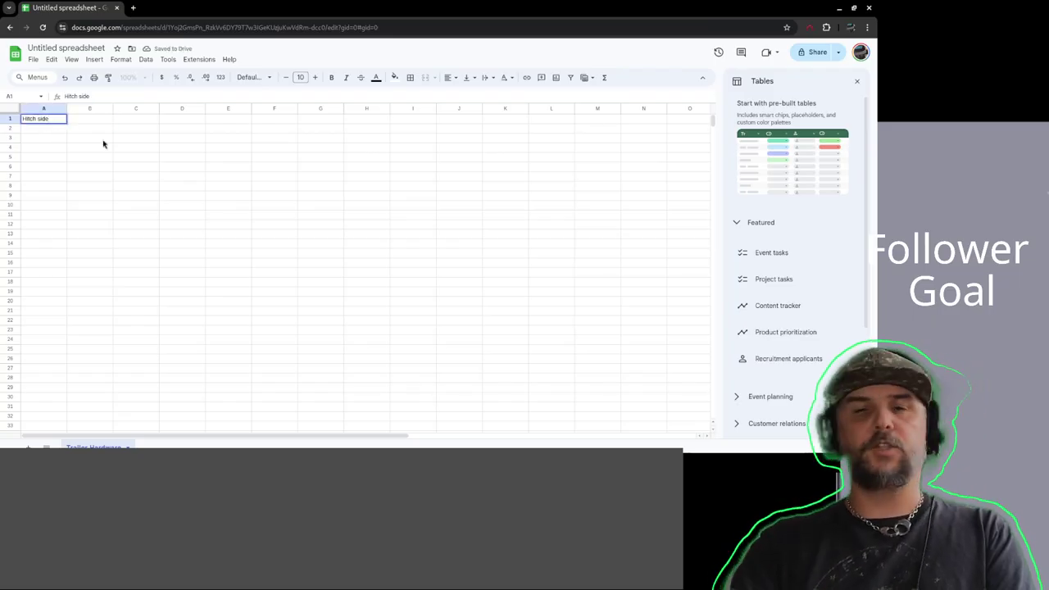
pyautogui.press('BackSpace')
pyautogui.press('BackSpace')
pyautogui.press('BackSpace')
pyautogui.press('BackSpace')
pyautogui.write('upgr')
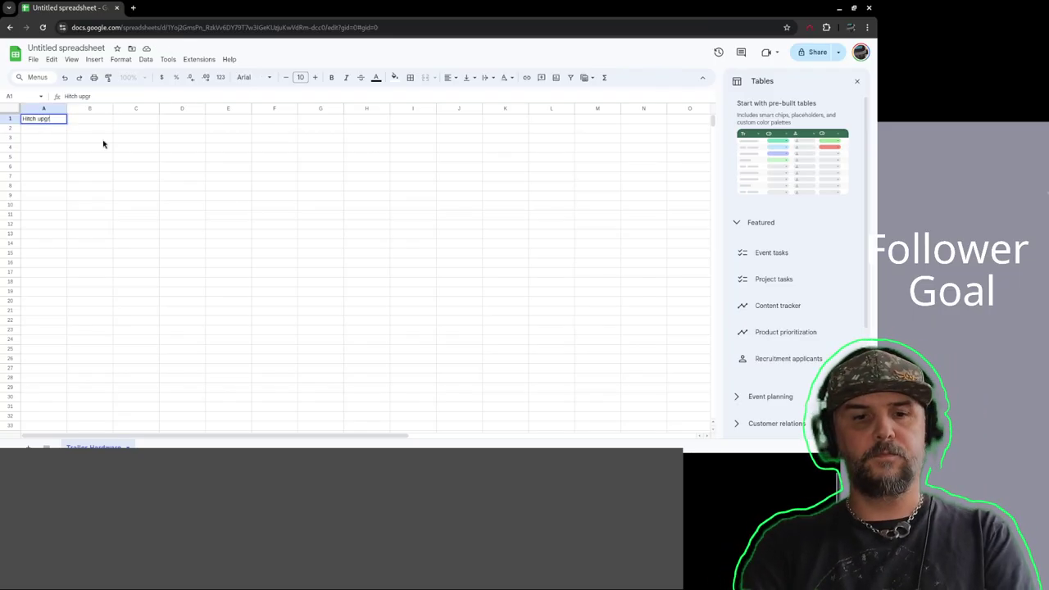
pyautogui.write('ades')
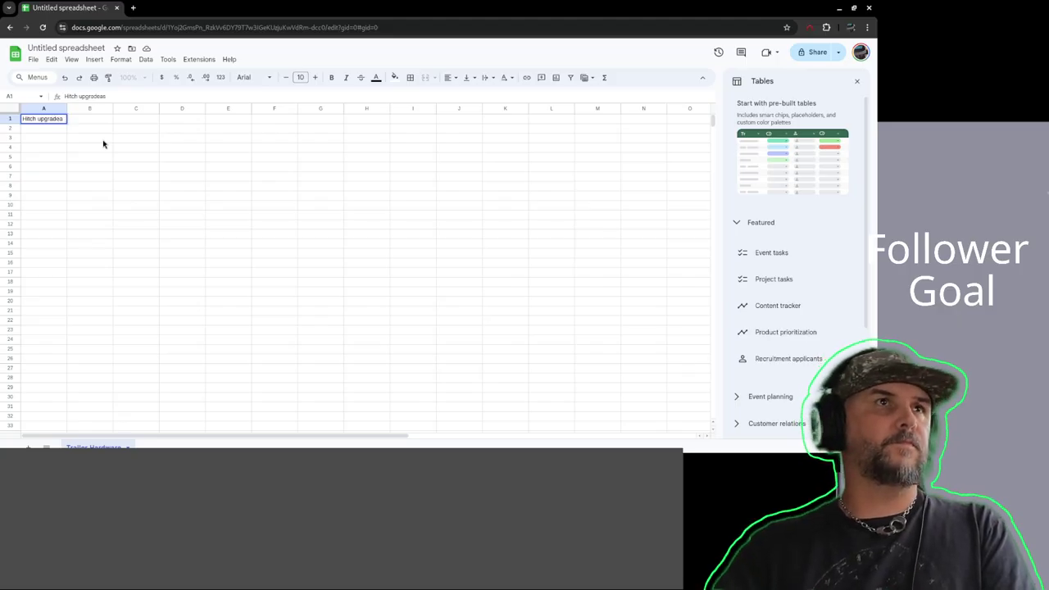
pyautogui.press('Return')
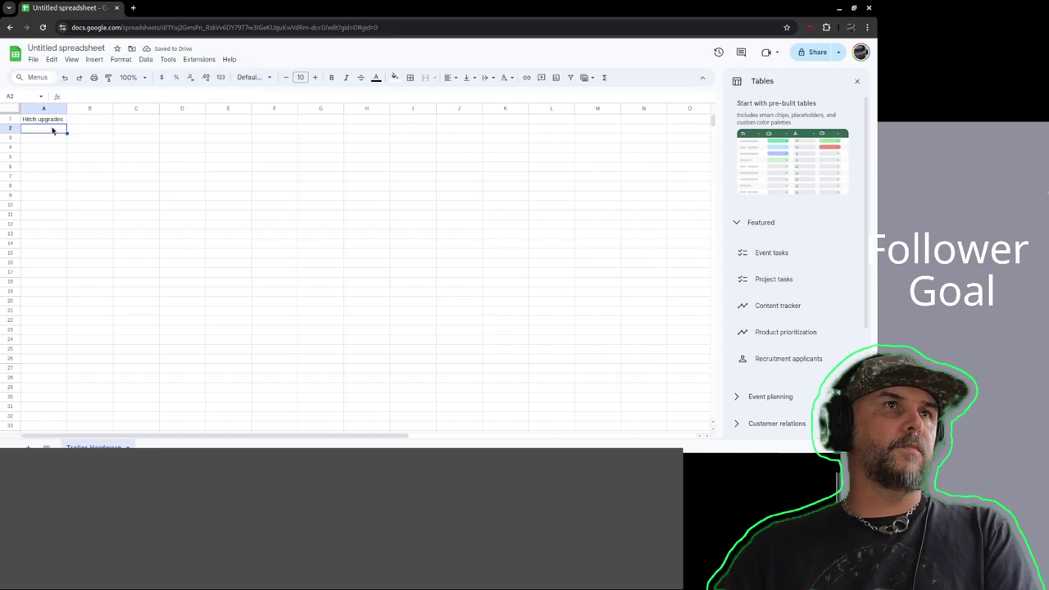
pyautogui.click(92, 121)
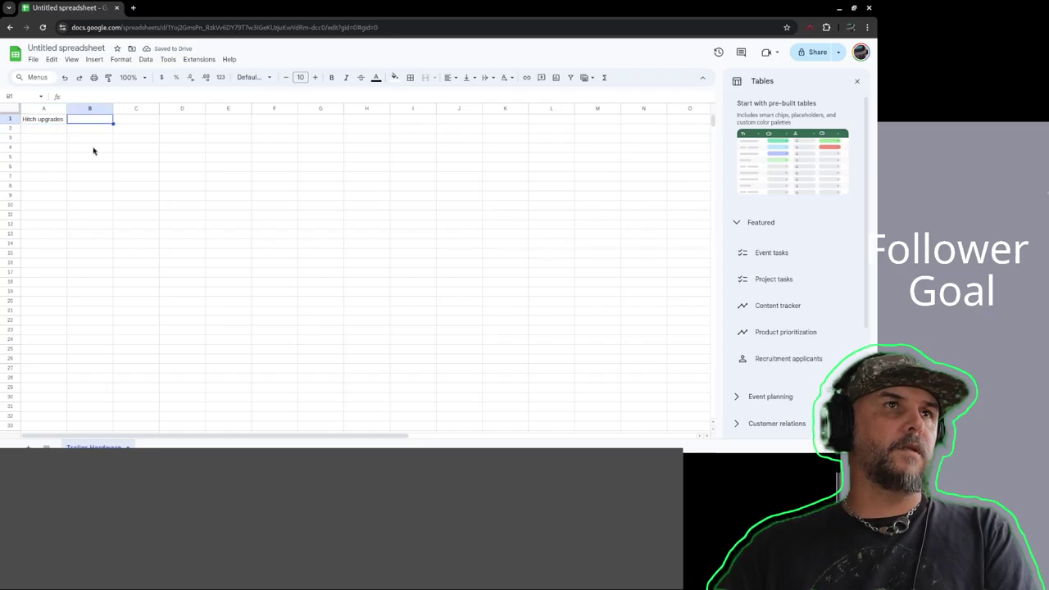
pyautogui.press('Left')
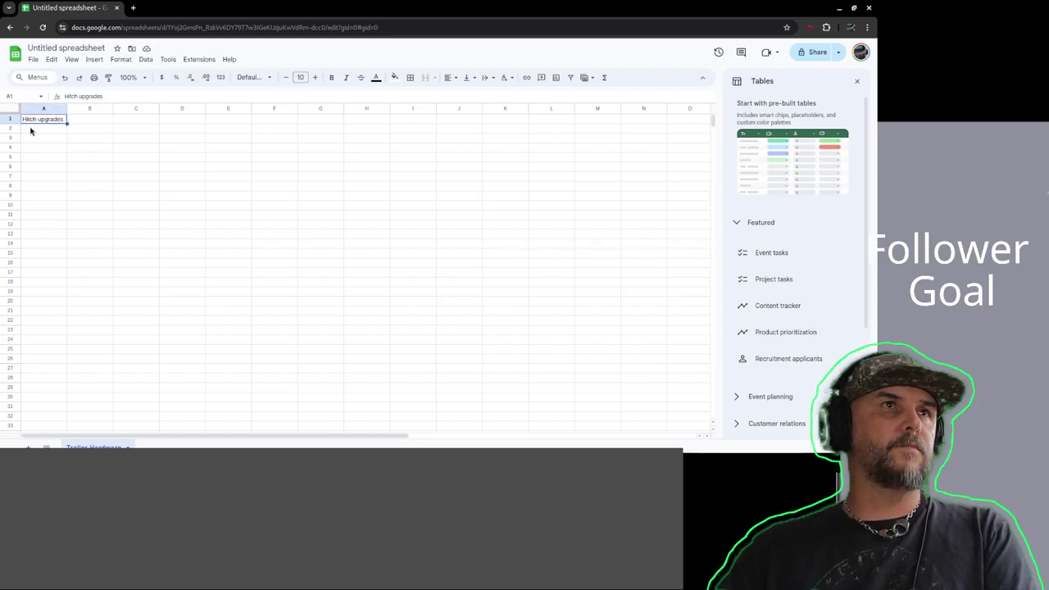
pyautogui.click(32, 131)
pyautogui.click(85, 122)
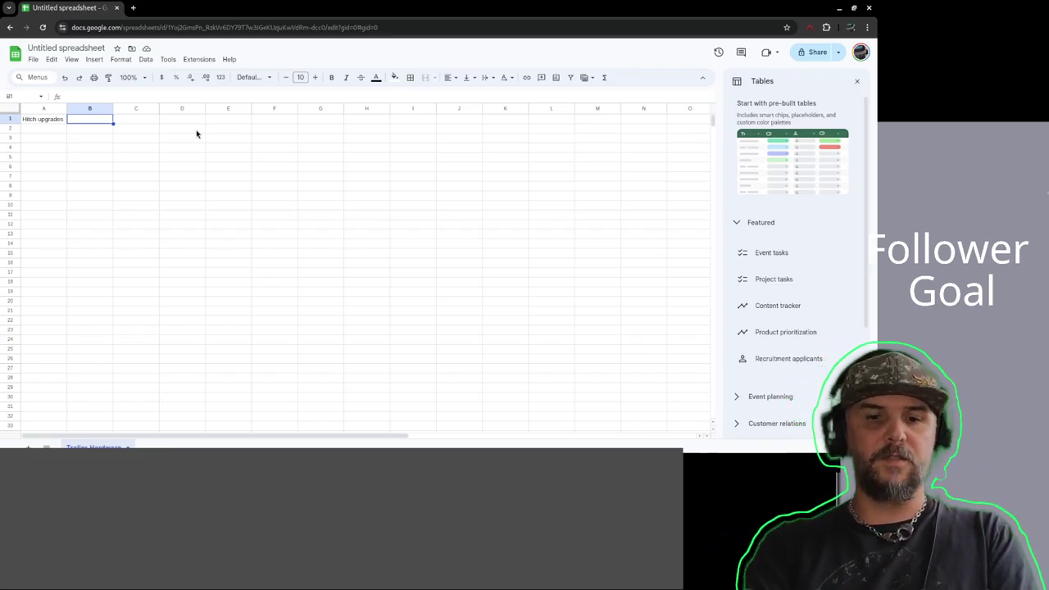
# - Type 'Maintainence costs' in B1 and widen column B to fit it
pyautogui.write('Maintainence')
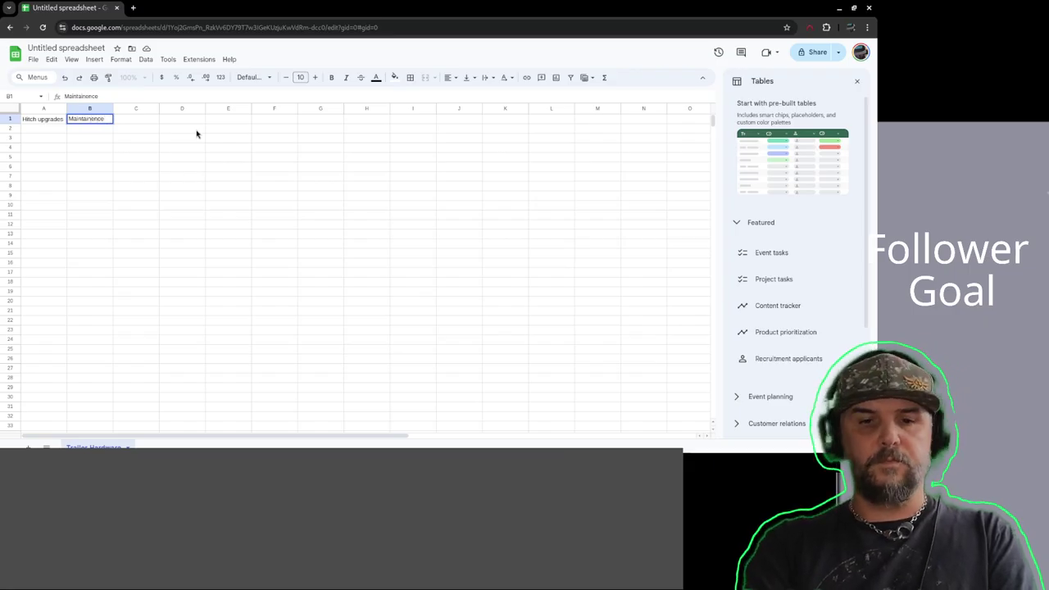
pyautogui.write(' c')
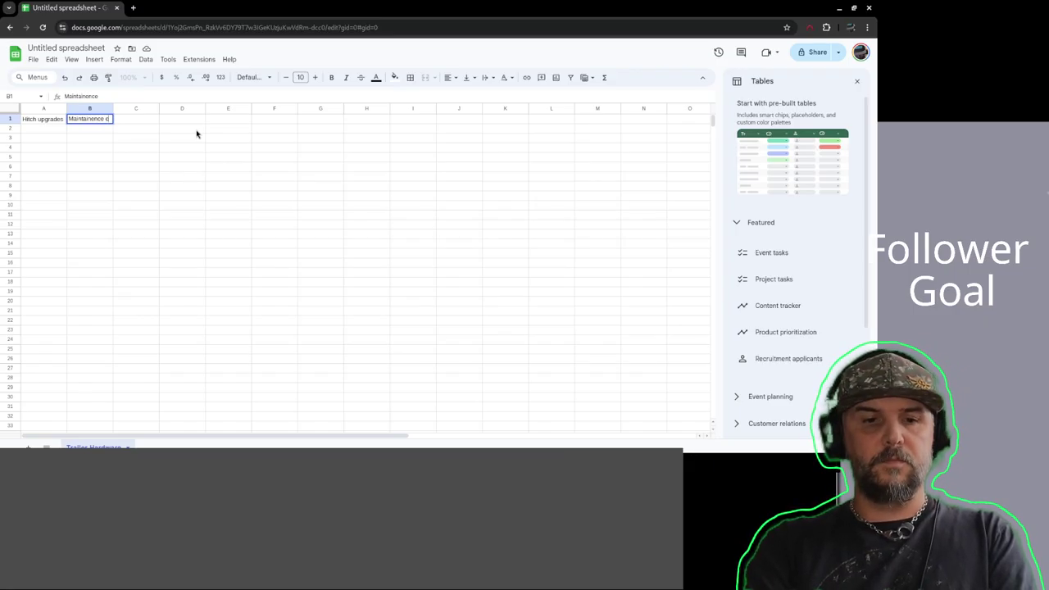
pyautogui.write('osts')
pyautogui.press('Return')
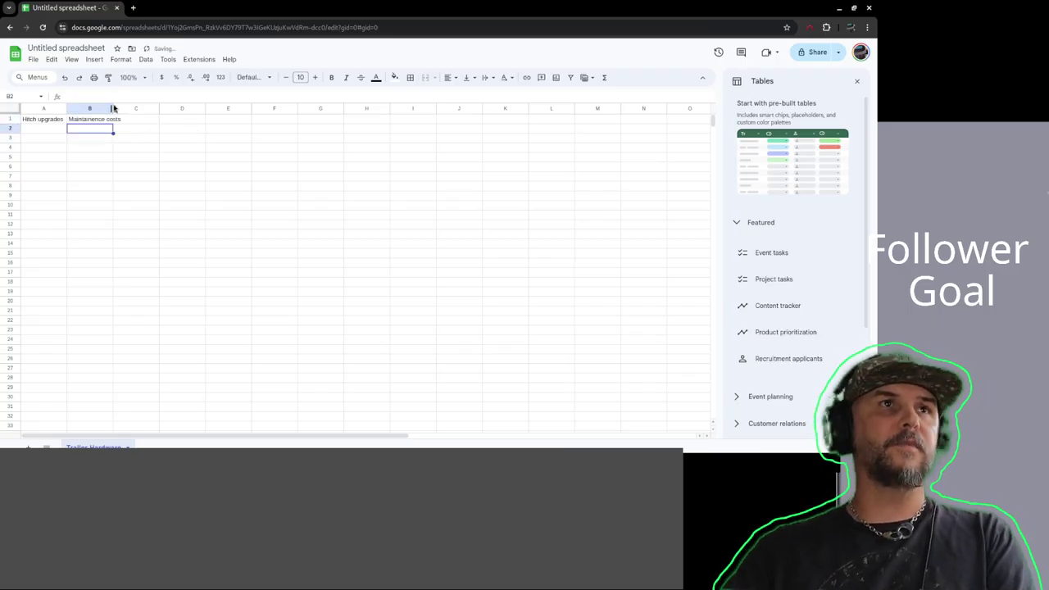
pyautogui.moveTo(113, 107); pyautogui.dragTo(125, 107)
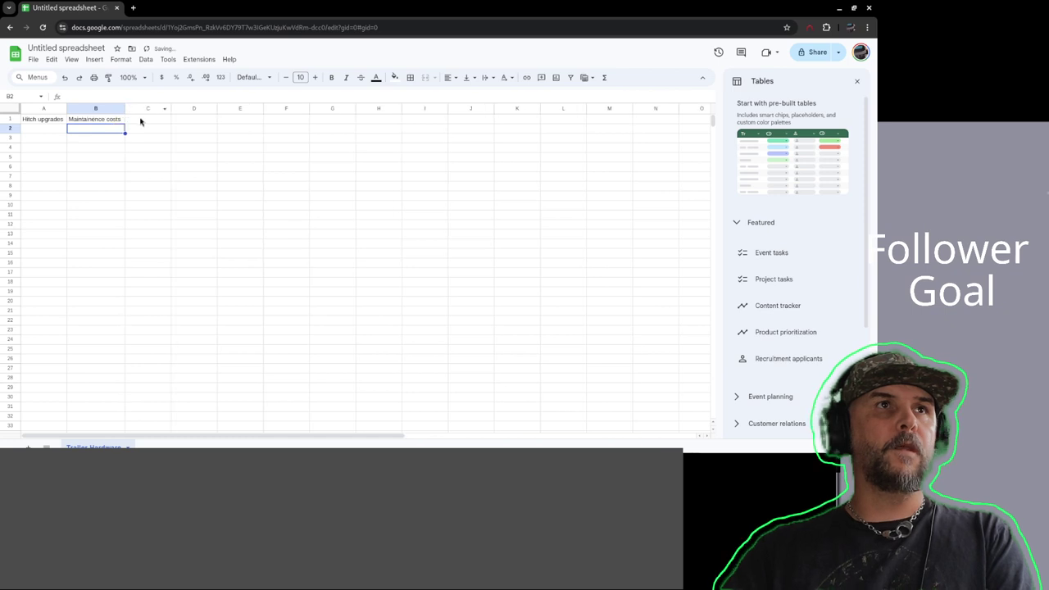
pyautogui.click(141, 121)
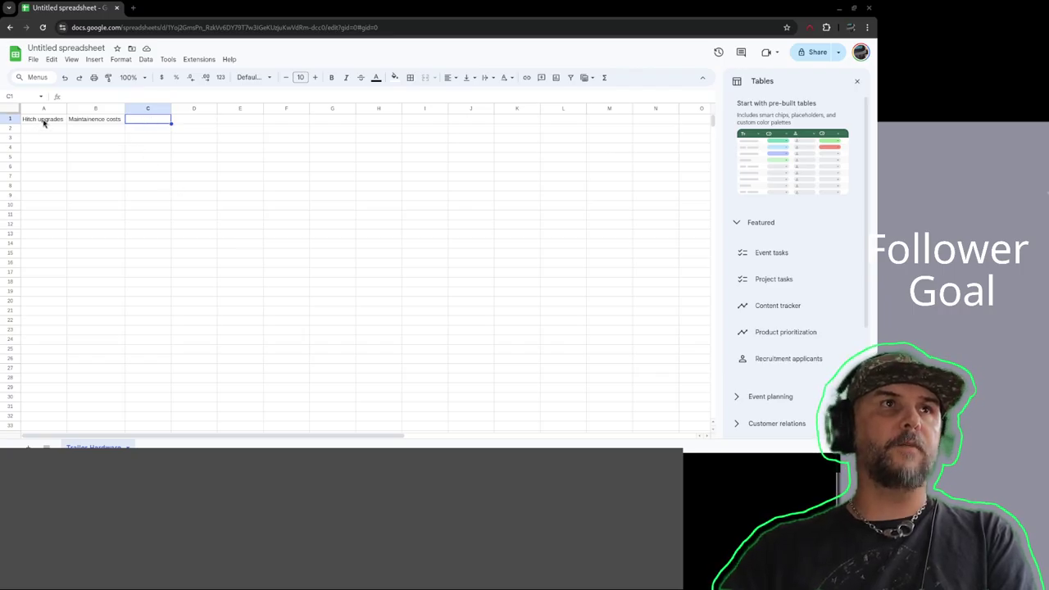
pyautogui.click(43, 121)
pyautogui.click(86, 119)
pyautogui.click(138, 123)
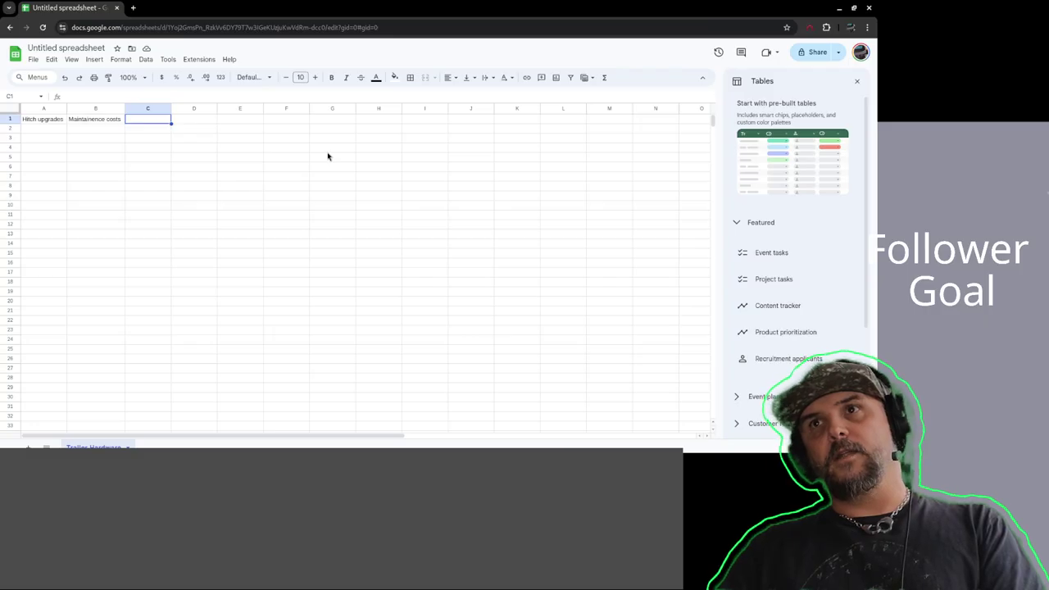
# - Enter 'Storage' in C1 and narrow column C to suit it
pyautogui.write('Storage')
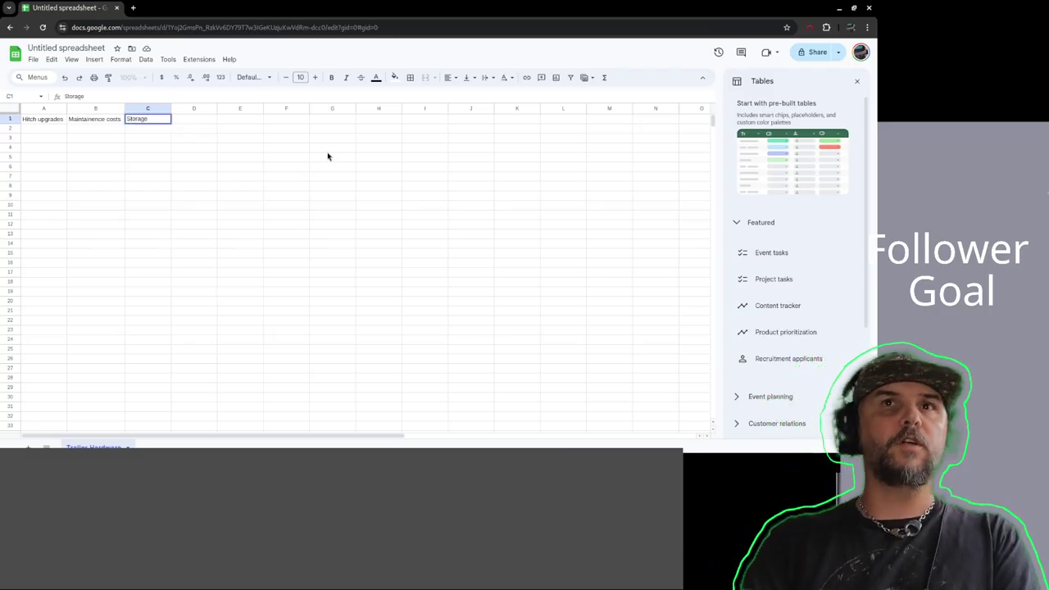
pyautogui.press('Return')
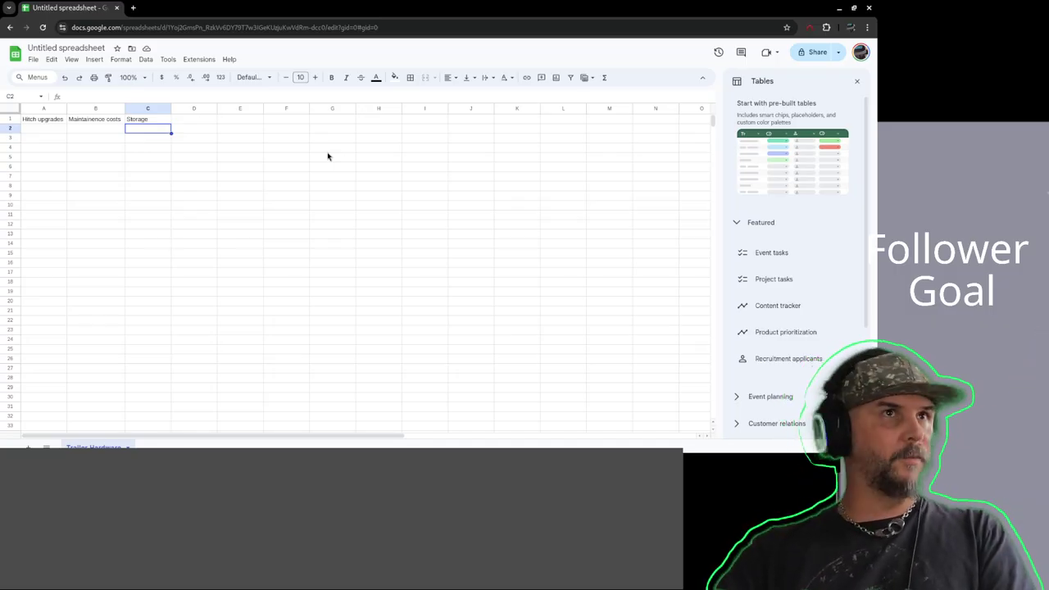
pyautogui.press('Up')
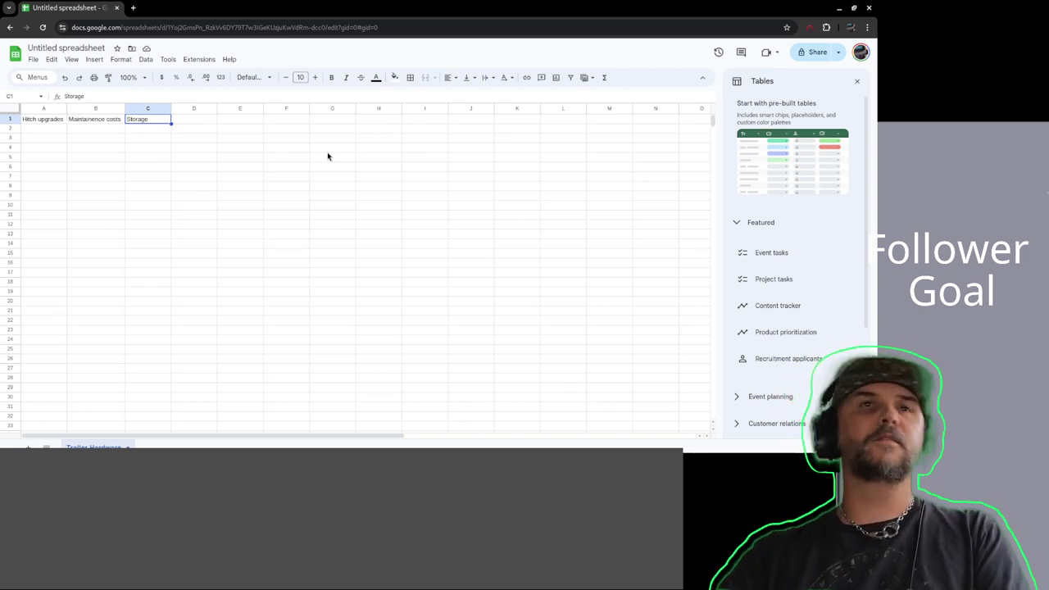
pyautogui.click(187, 121)
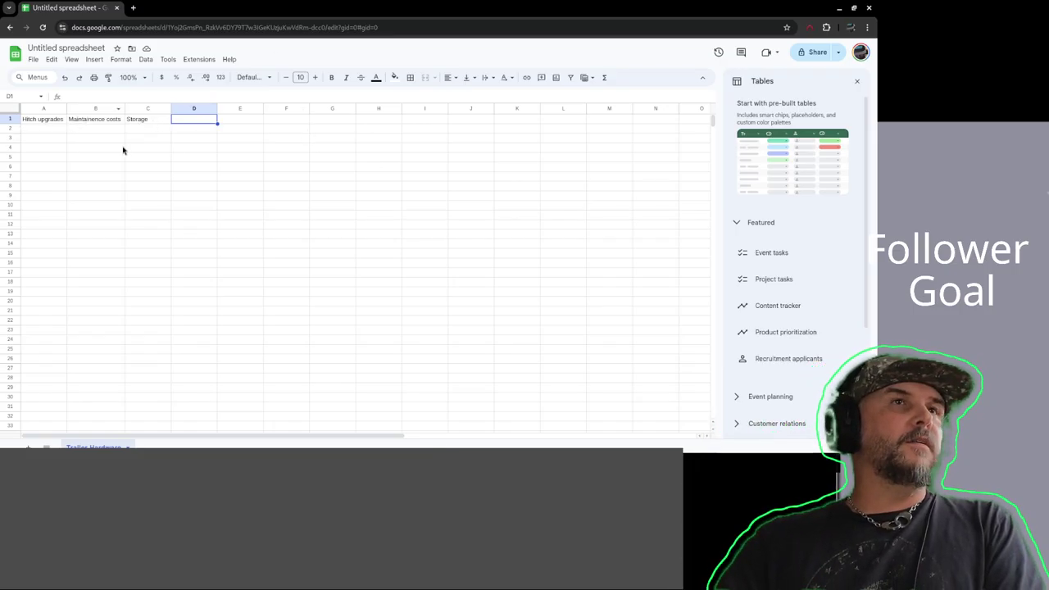
pyautogui.moveTo(169, 112); pyautogui.dragTo(157, 113)
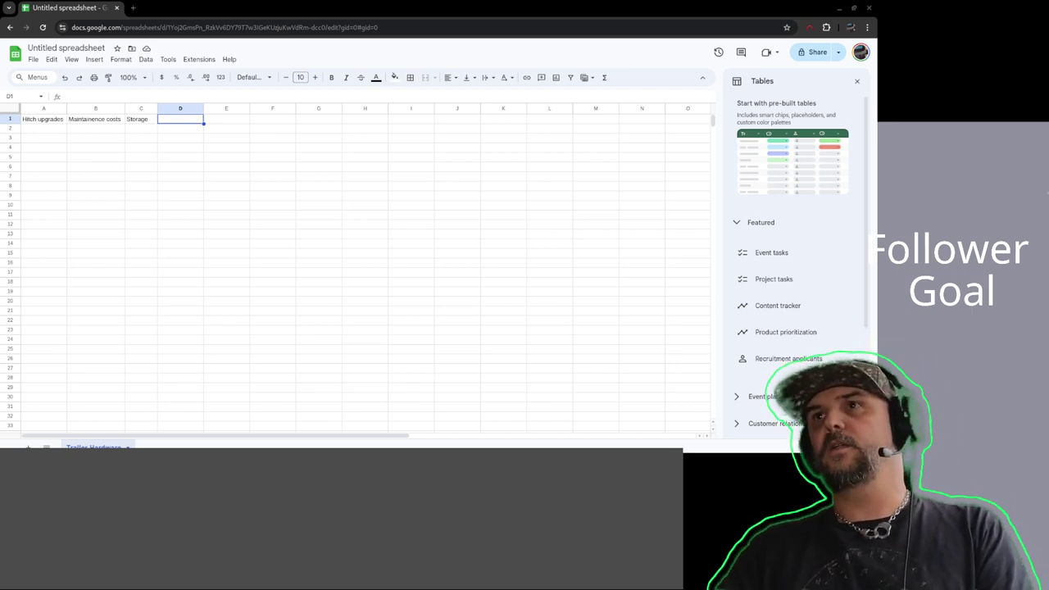
pyautogui.click(273, 195)
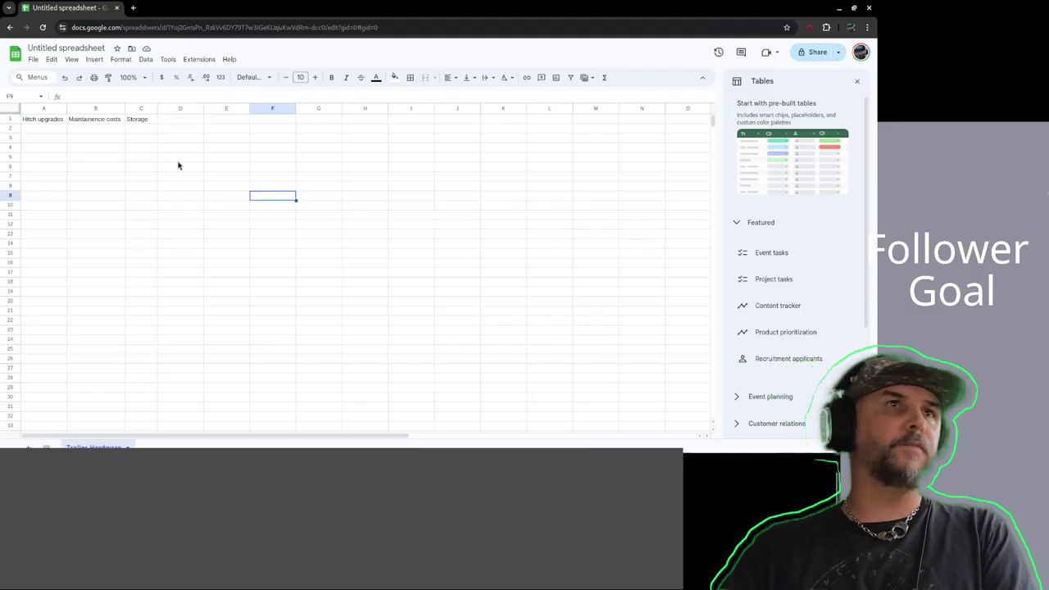
pyautogui.click(171, 119)
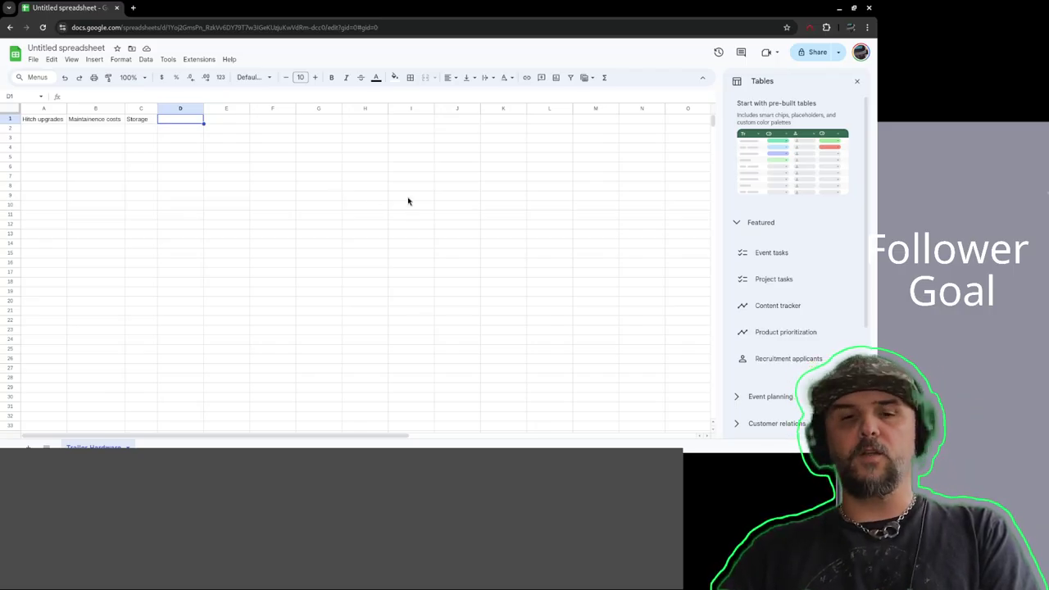
# - Enter 'water/grey/black' as the D1 heading and widen column D to fit it
pyautogui.write('water')
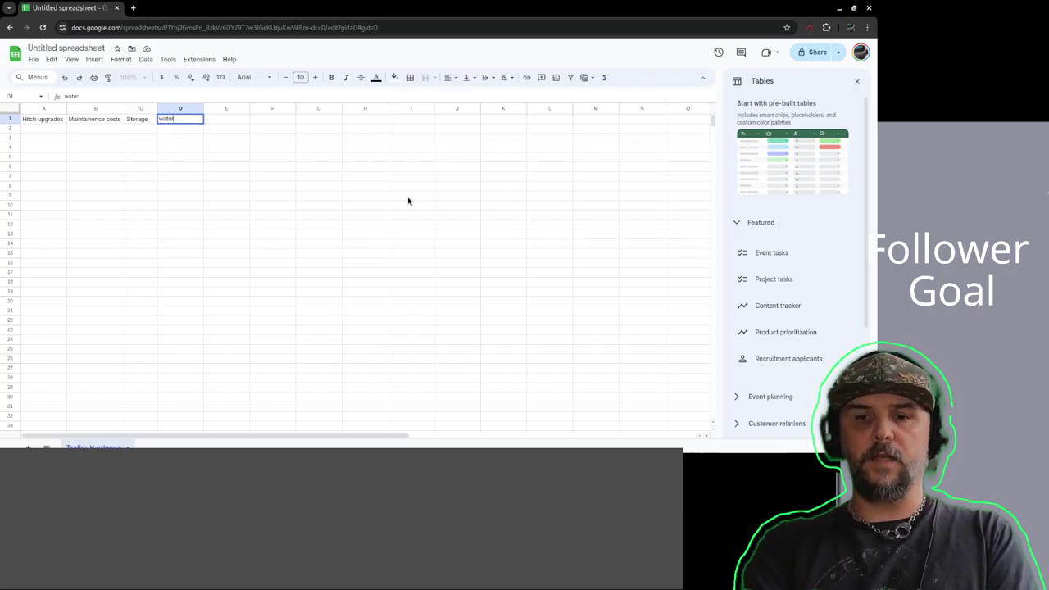
pyautogui.write('ing')
pyautogui.write('y/')
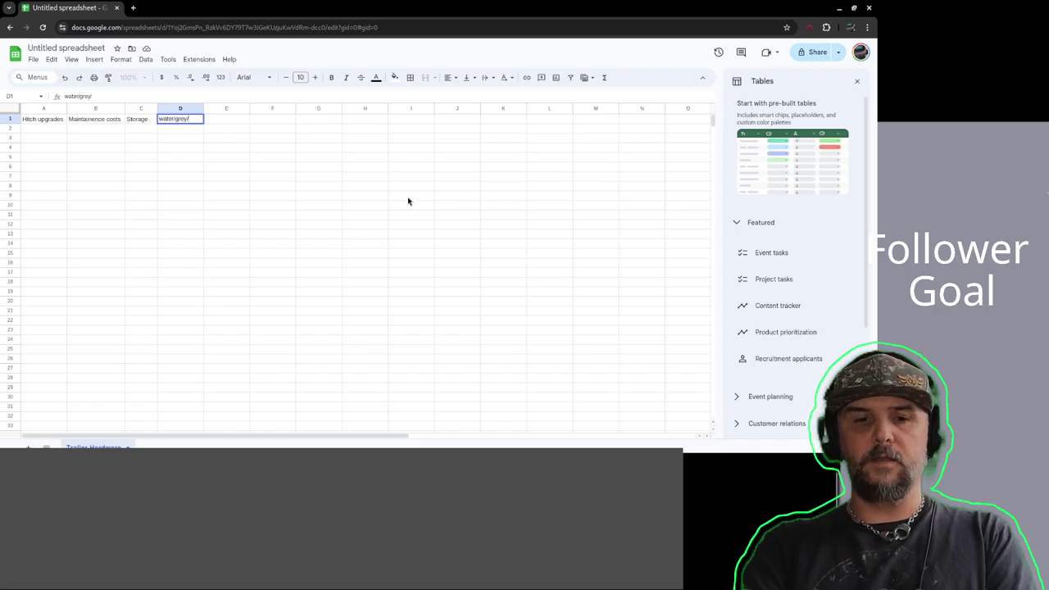
pyautogui.write('black')
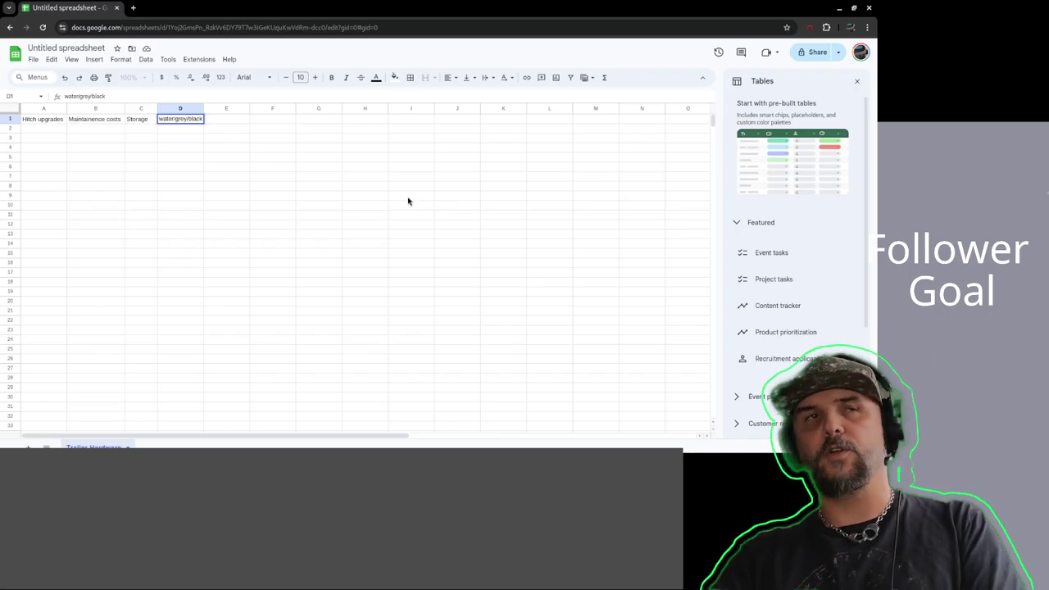
pyautogui.press('Tab')
pyautogui.hotkey('shift', 'Tab')
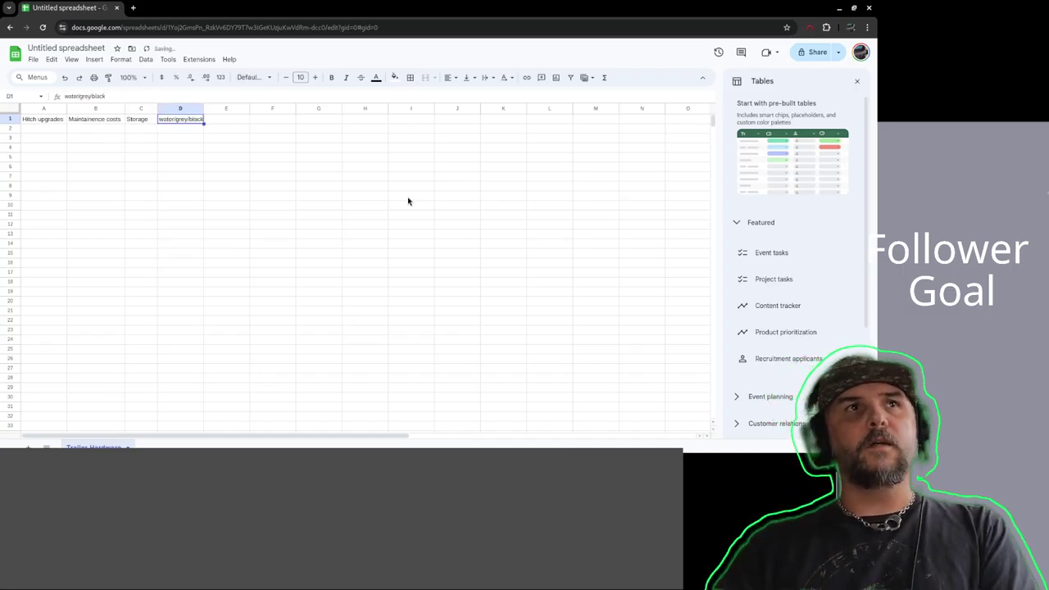
pyautogui.moveTo(205, 108); pyautogui.dragTo(209, 108)
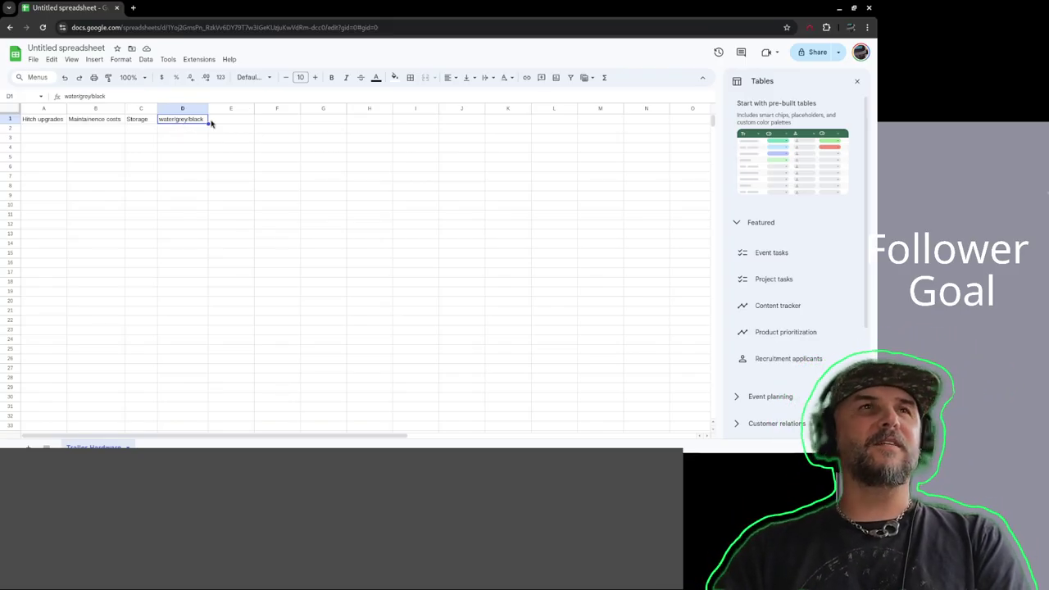
# - Add 'power' in E1 and 'tent' in F1 as new category headings
pyautogui.click(229, 120)
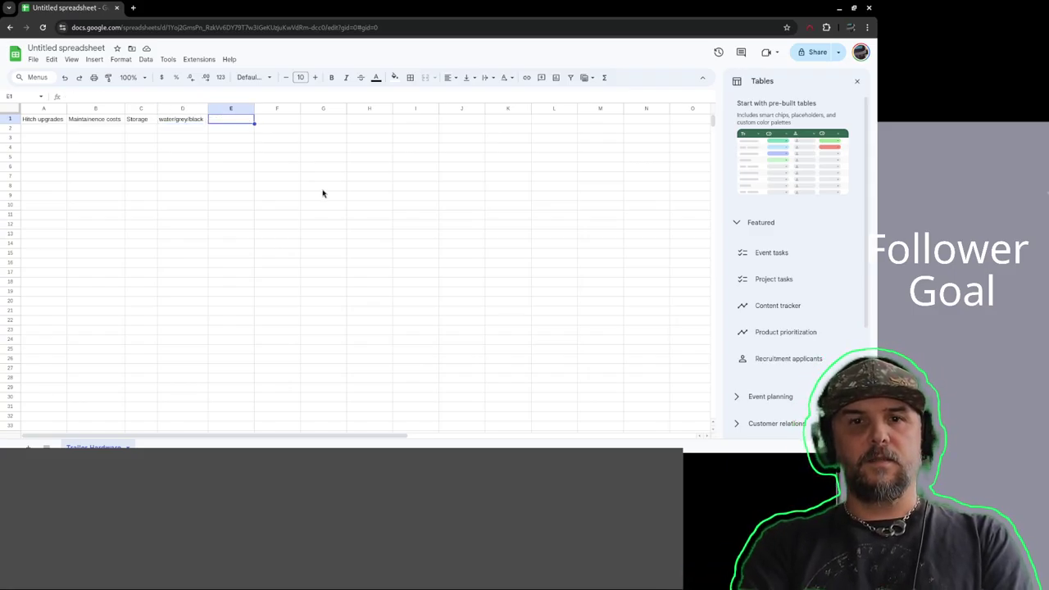
pyautogui.write('power')
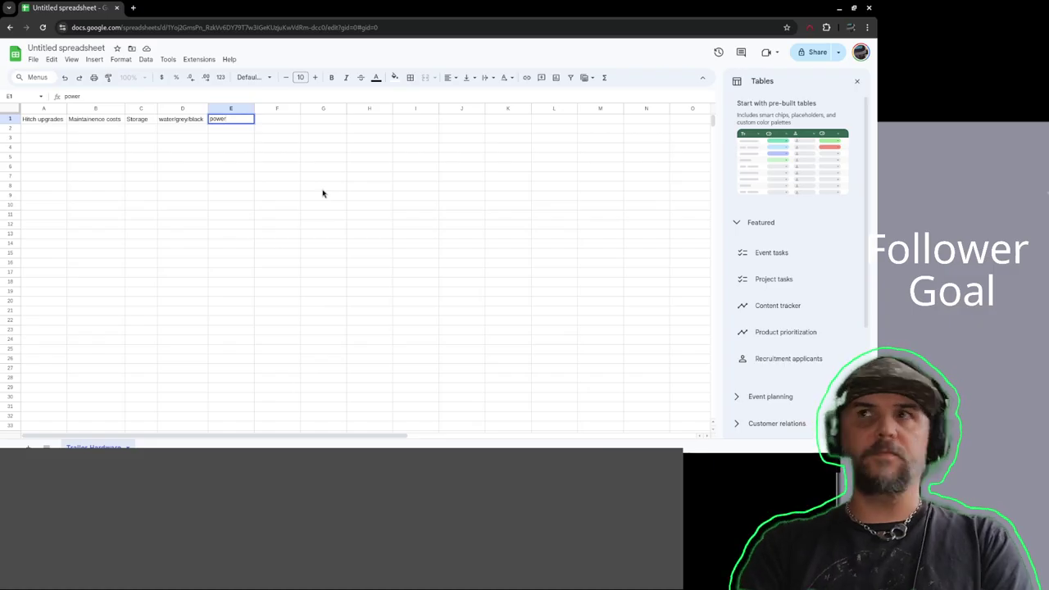
pyautogui.press('Tab')
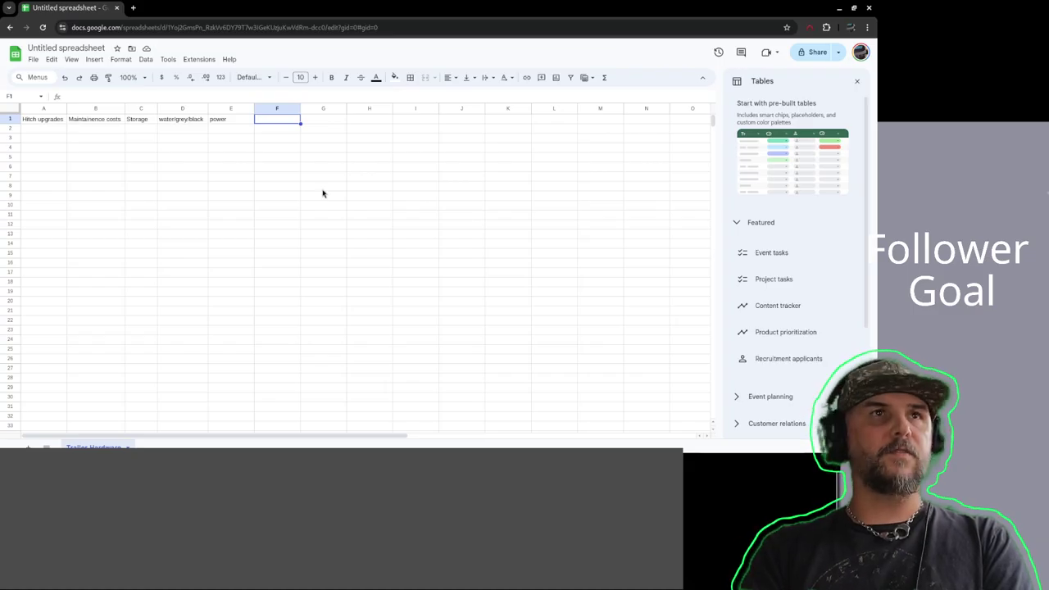
pyautogui.write('to')
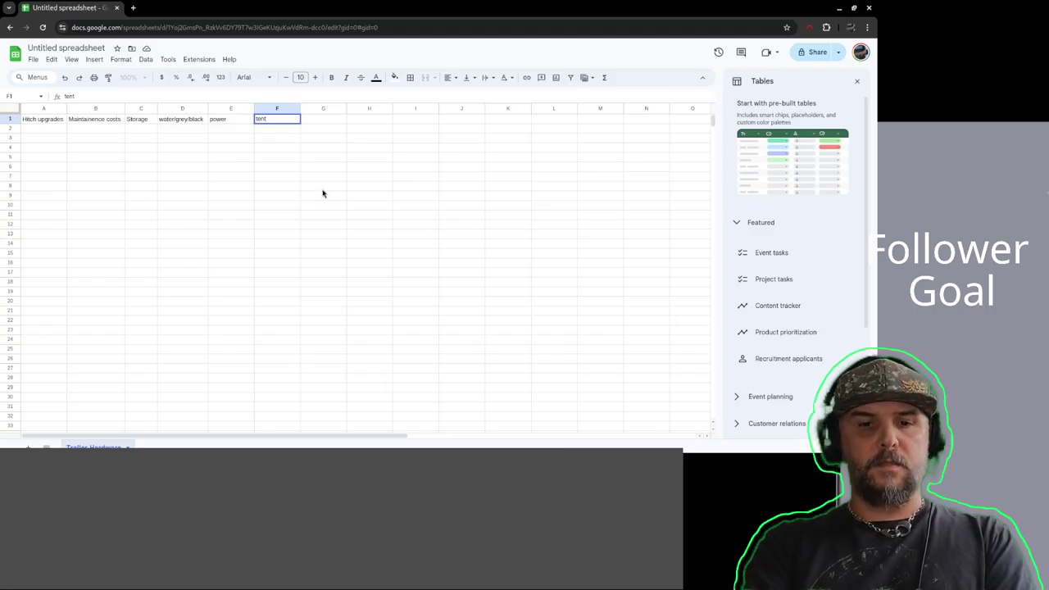
pyautogui.write('is')
pyautogui.press('BackSpace')
pyautogui.press('BackSpace')
pyautogui.press('BackSpace')
pyautogui.press('BackSpace')
pyautogui.press('BackSpace')
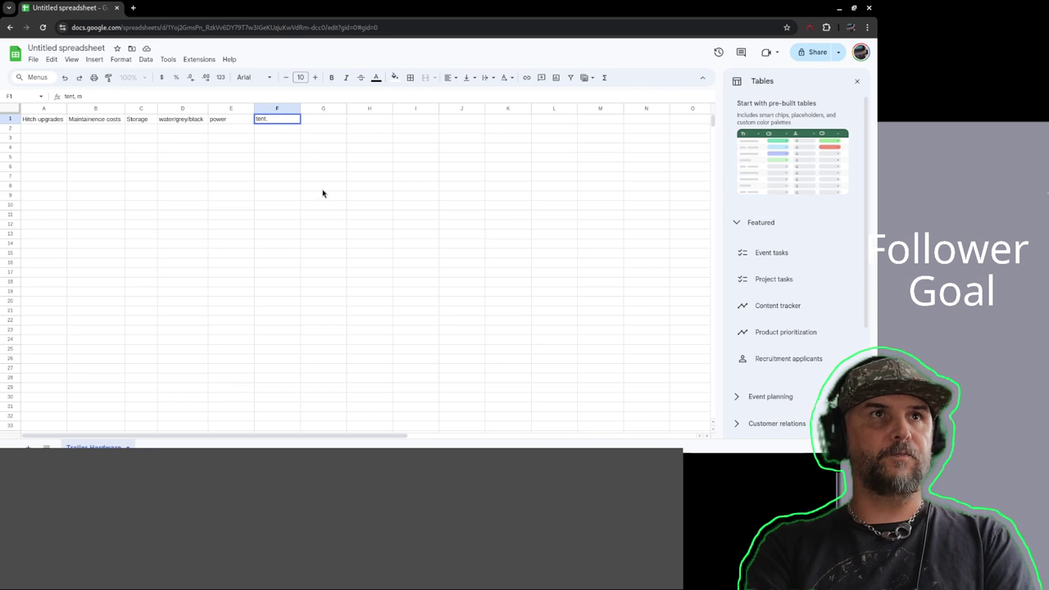
pyautogui.press('Return')
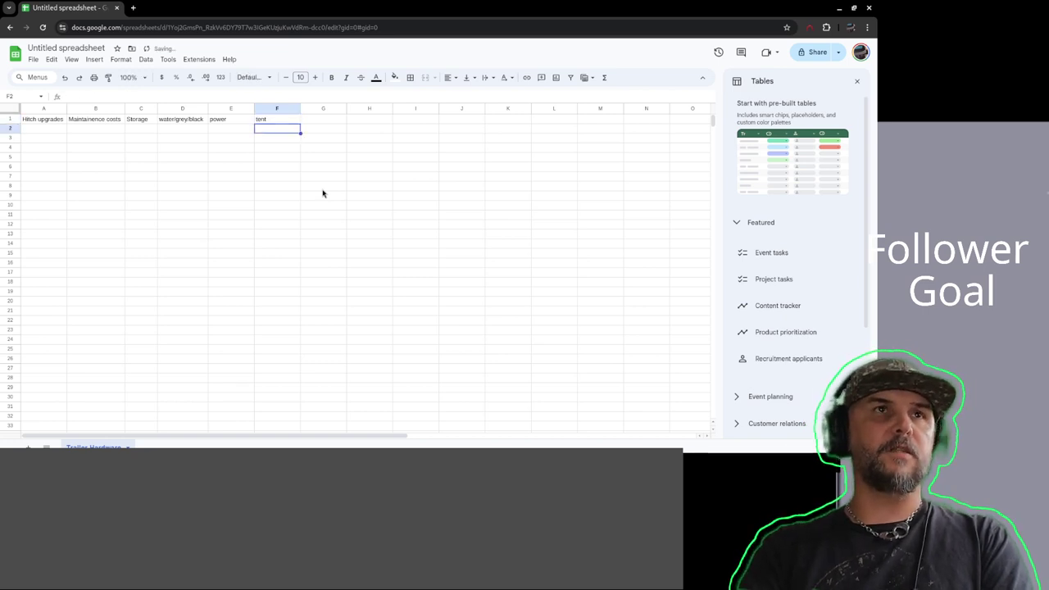
pyautogui.press('Return')
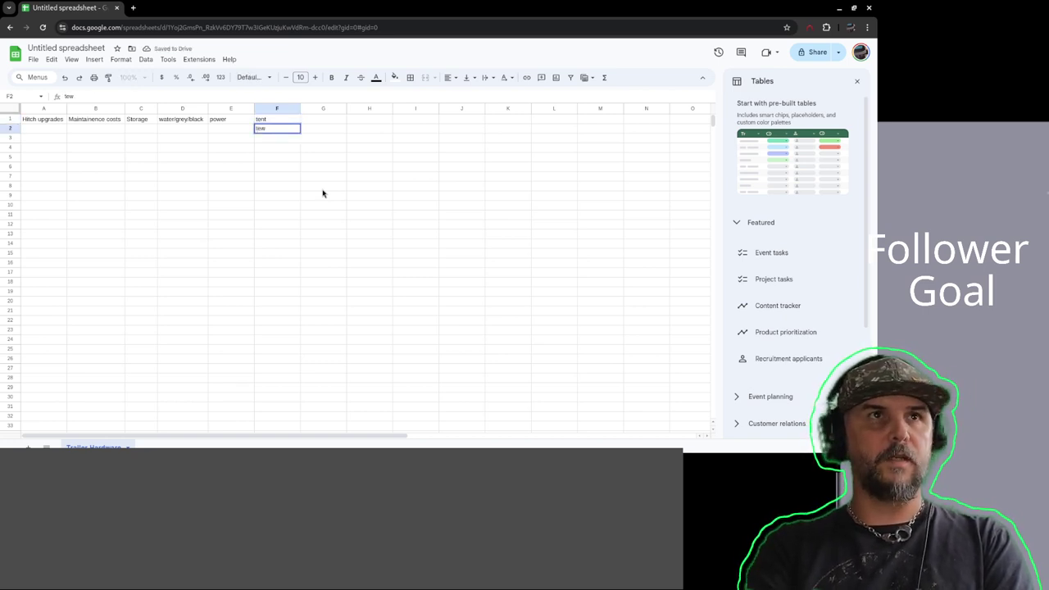
# - Shorten D1 to 'water' and list grey, black and fresh beneath it in D2:D4
pyautogui.click(189, 119)
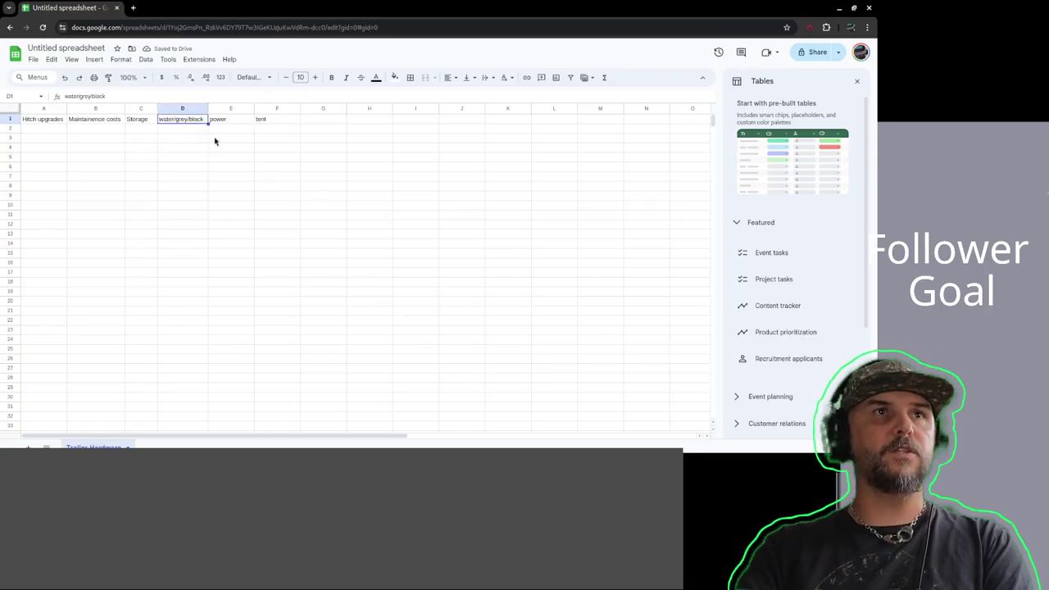
pyautogui.write('water')
pyautogui.press('Return')
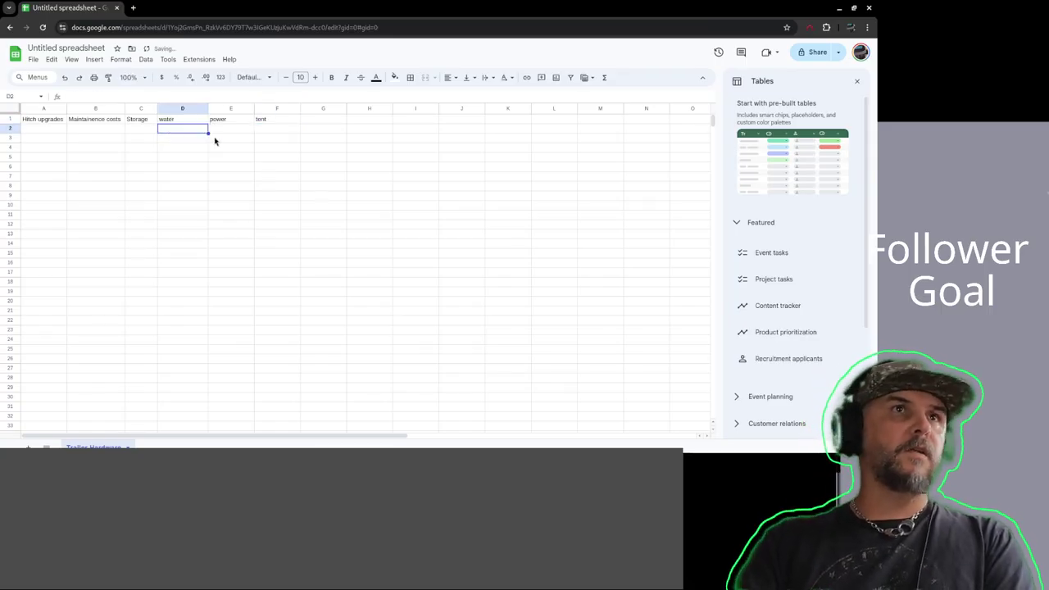
pyautogui.write('grey')
pyautogui.press('Return')
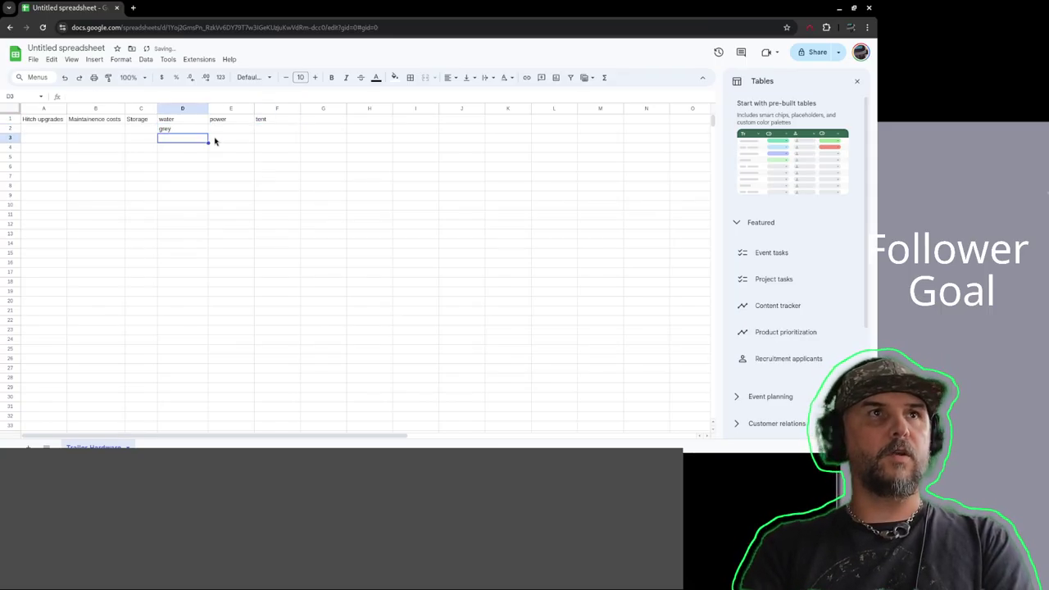
pyautogui.write('blackw')
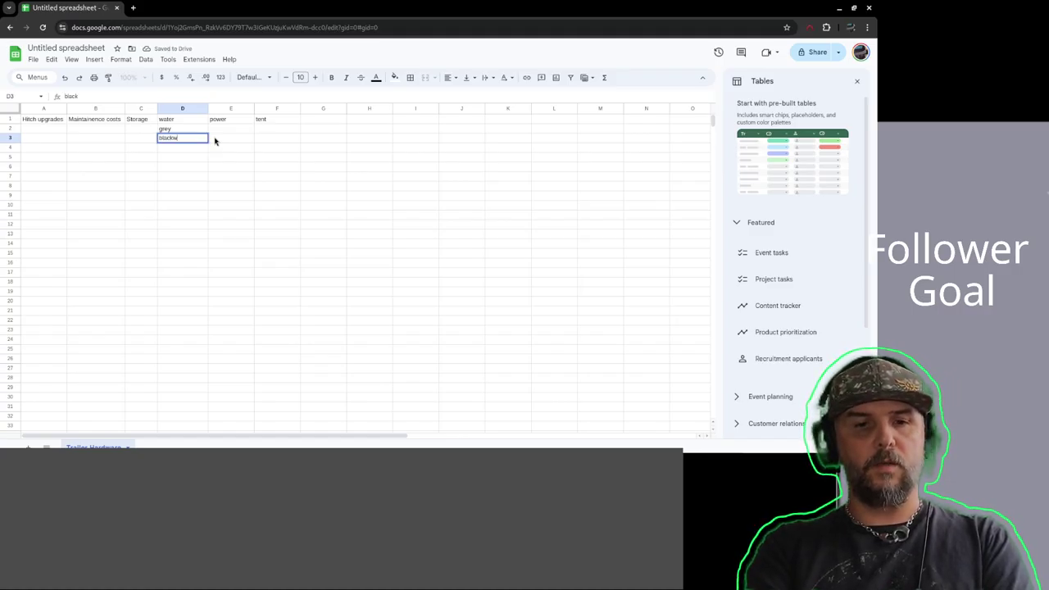
pyautogui.press('BackSpace')
pyautogui.press('Return')
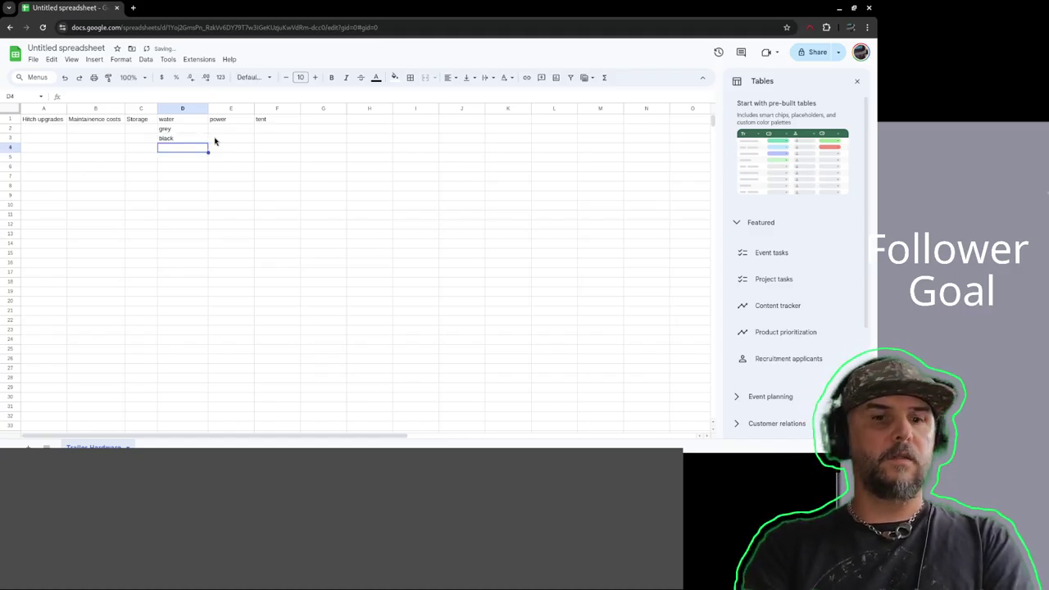
pyautogui.write('fresh')
pyautogui.press('Tab')
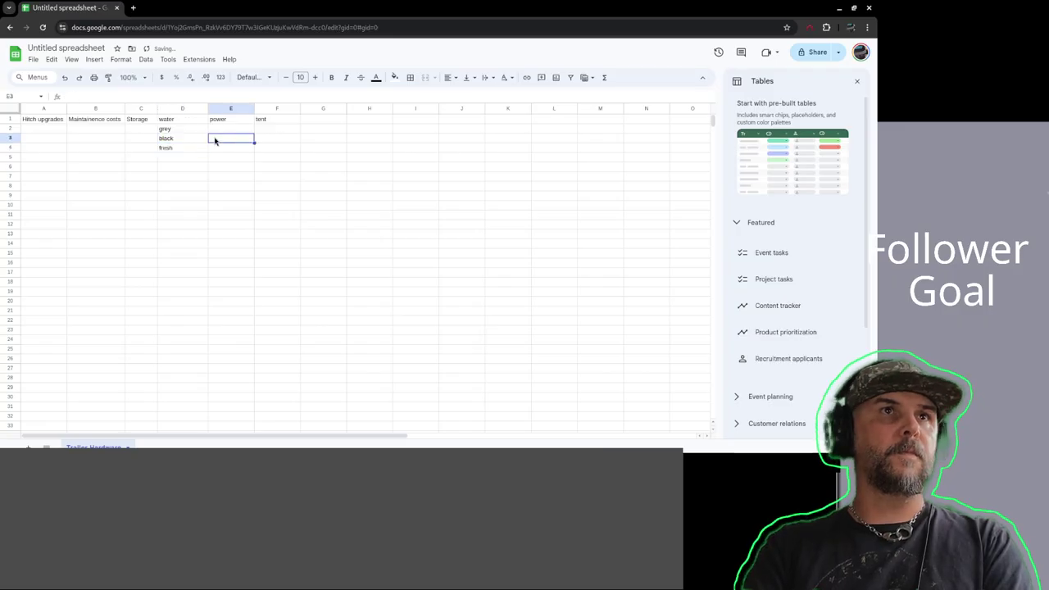
# - Add batteries and charging under power, and levelling under tent in F2
pyautogui.press('Up')
pyautogui.press('Up')
pyautogui.write('batt')
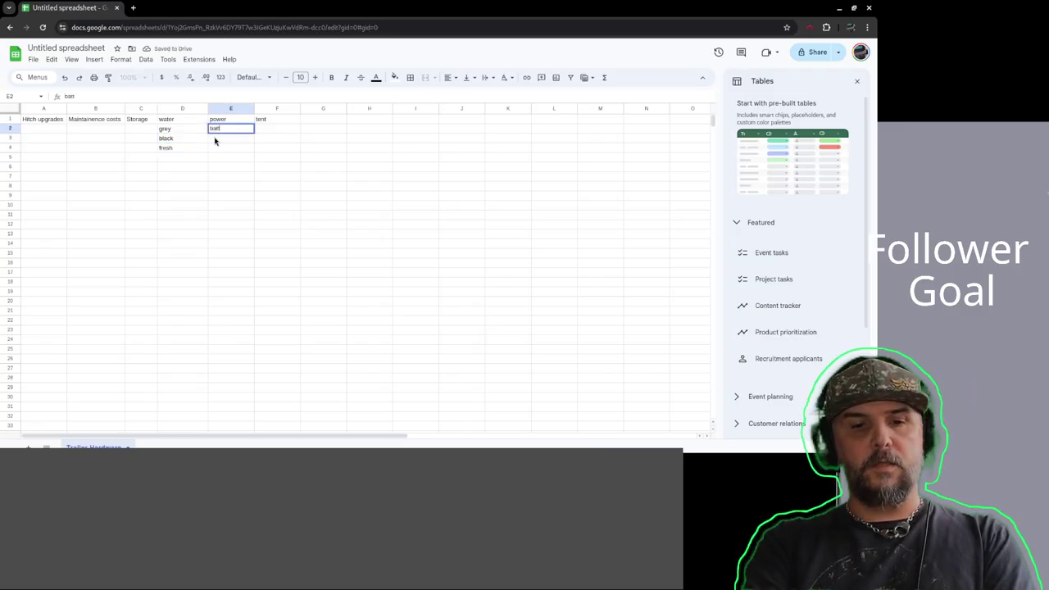
pyautogui.press('Return')
pyautogui.write('charging')
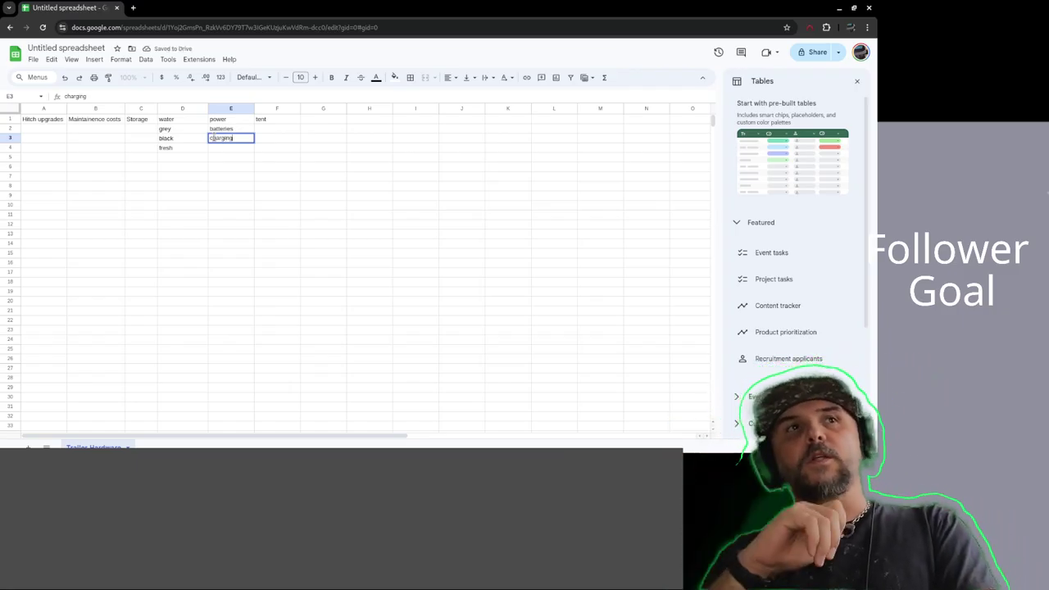
pyautogui.press('Return')
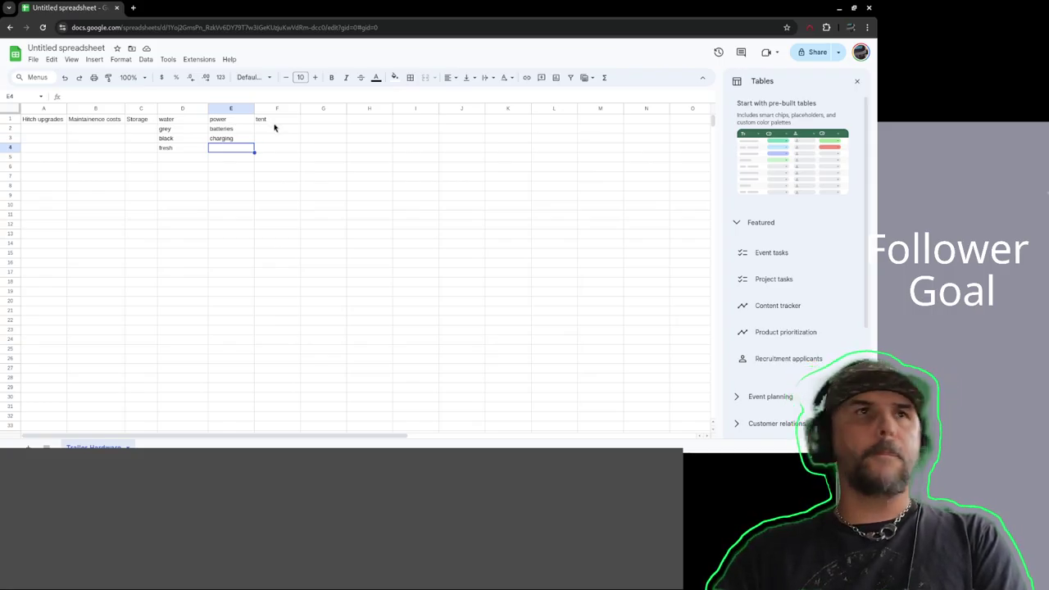
pyautogui.click(275, 131)
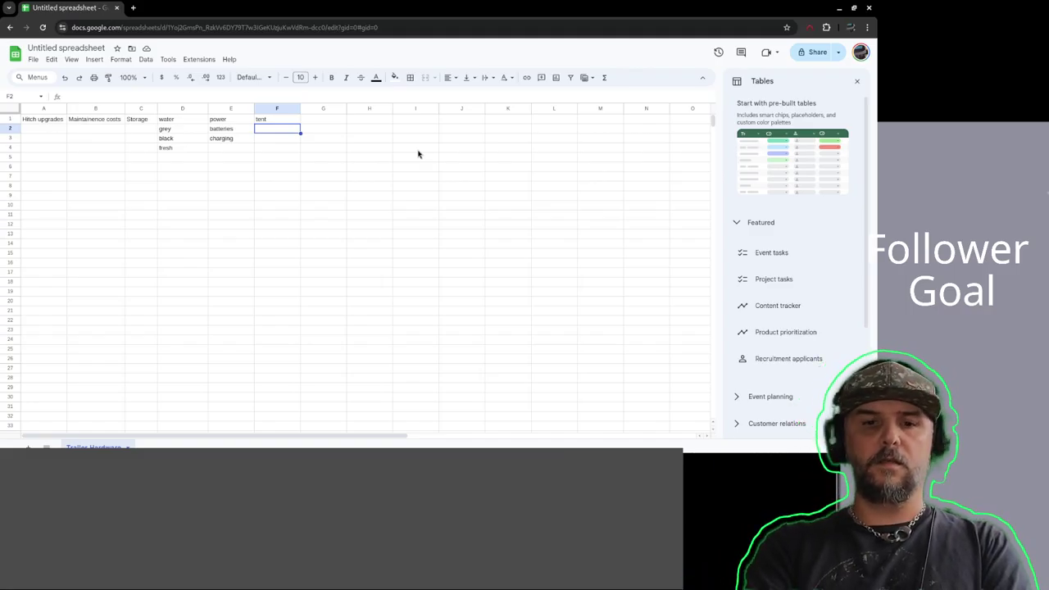
pyautogui.write('lavell')
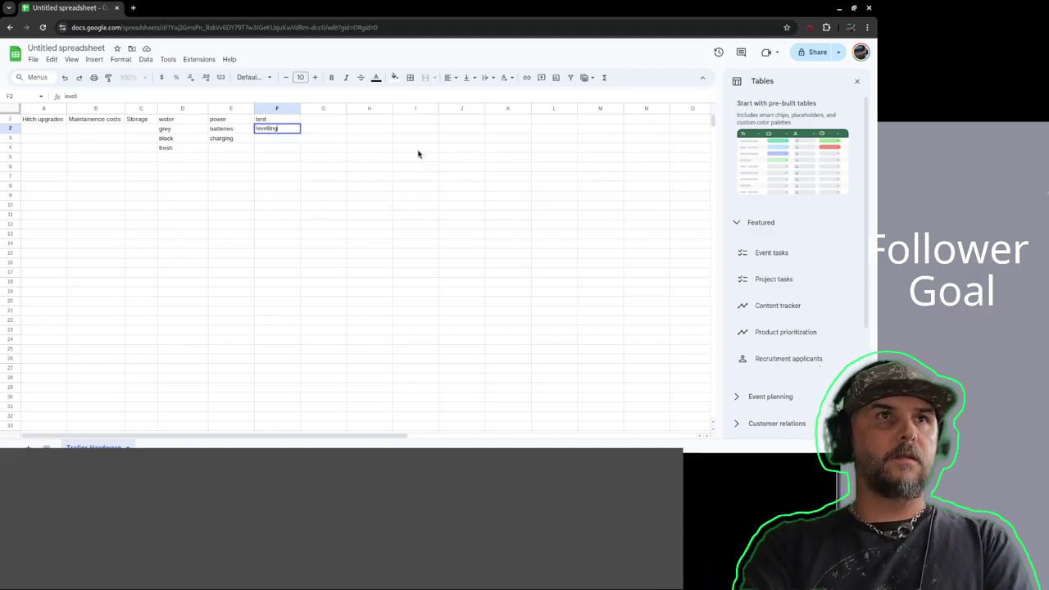
pyautogui.write('ing')
pyautogui.press('Return')
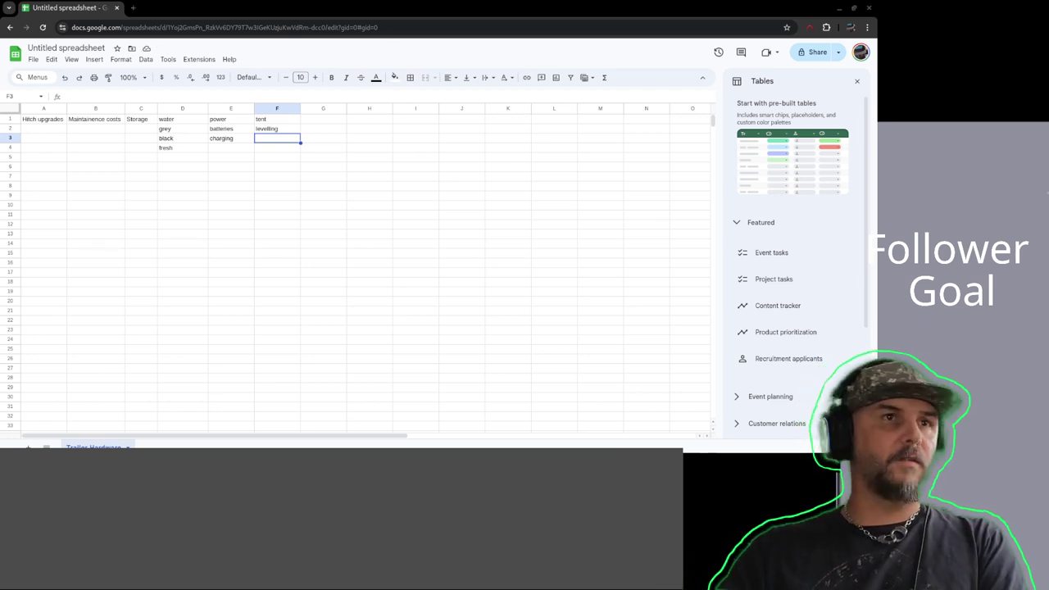
pyautogui.moveTo(352, 459)
pyautogui.click(724, 396)
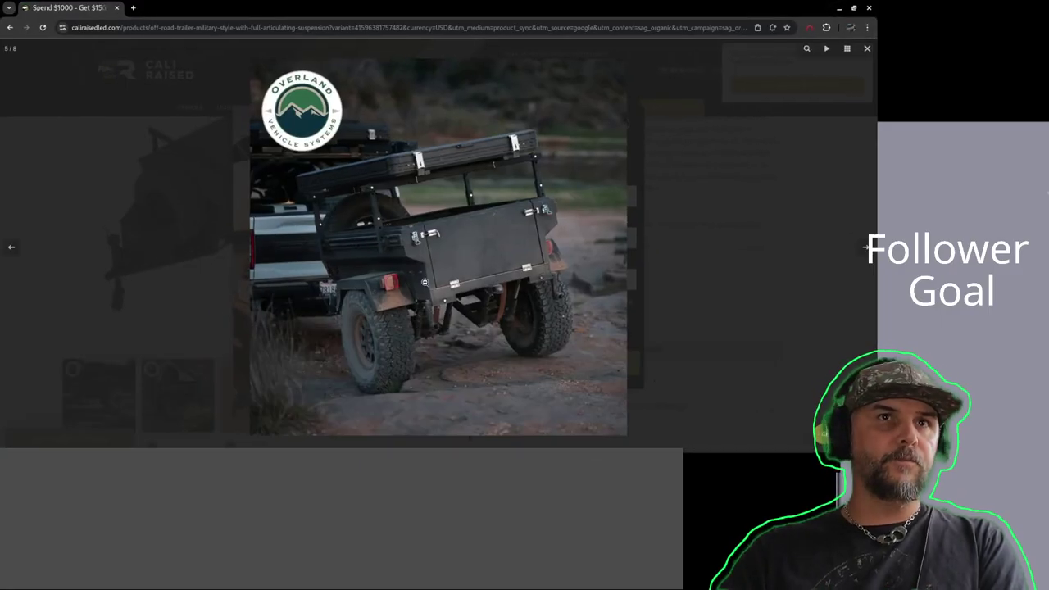
pyautogui.click(867, 48)
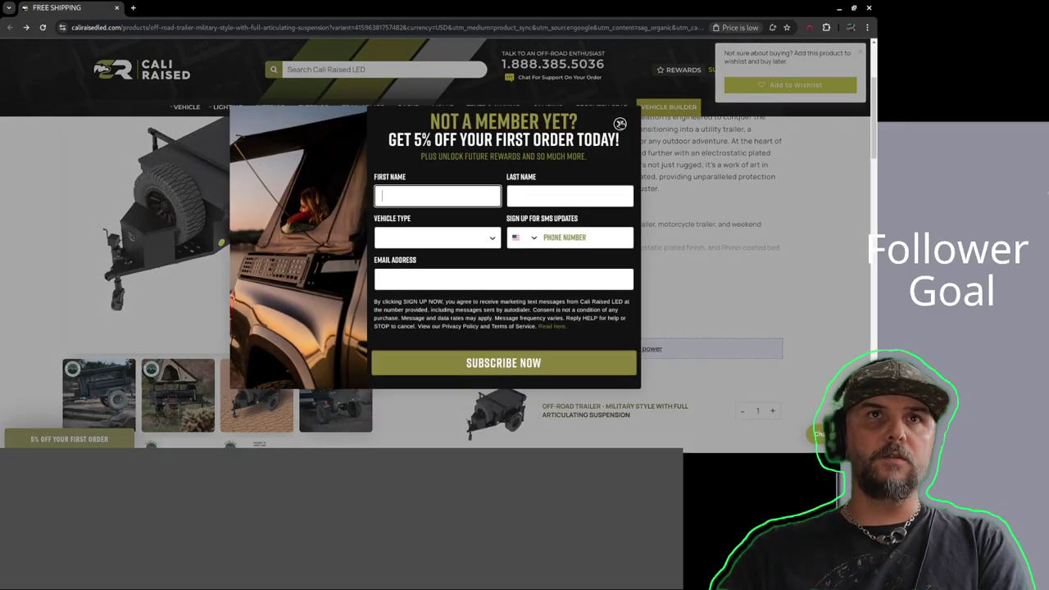
pyautogui.click(621, 124)
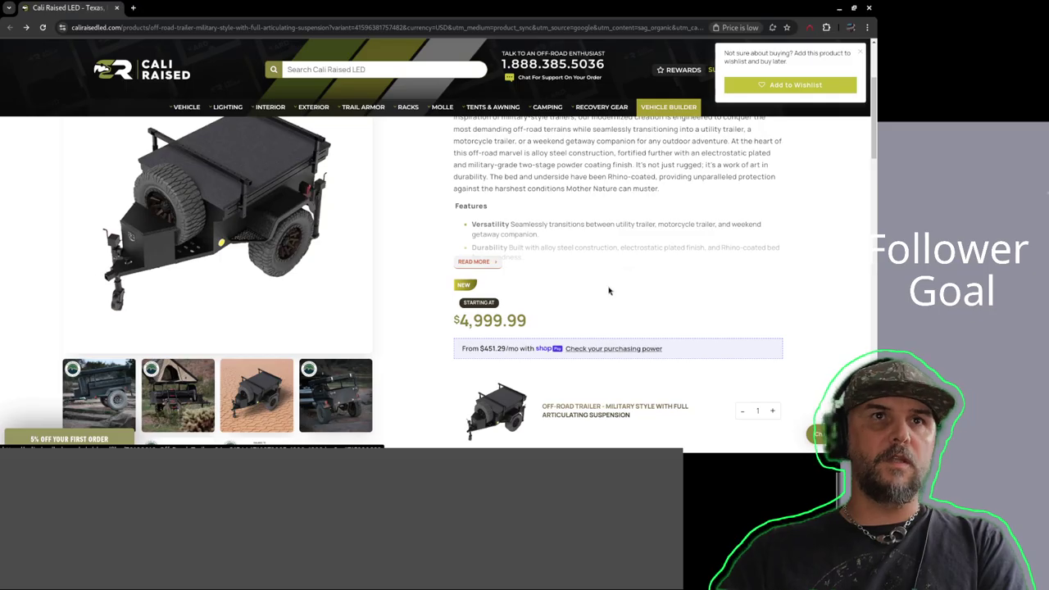
pyautogui.click(496, 262)
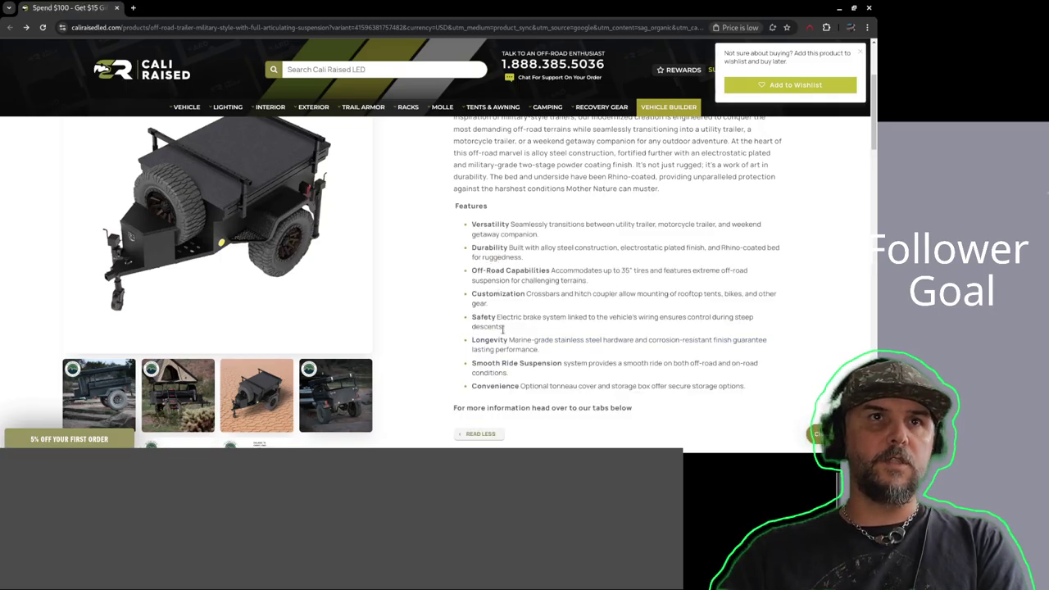
pyautogui.scroll(-4, 547, 354)
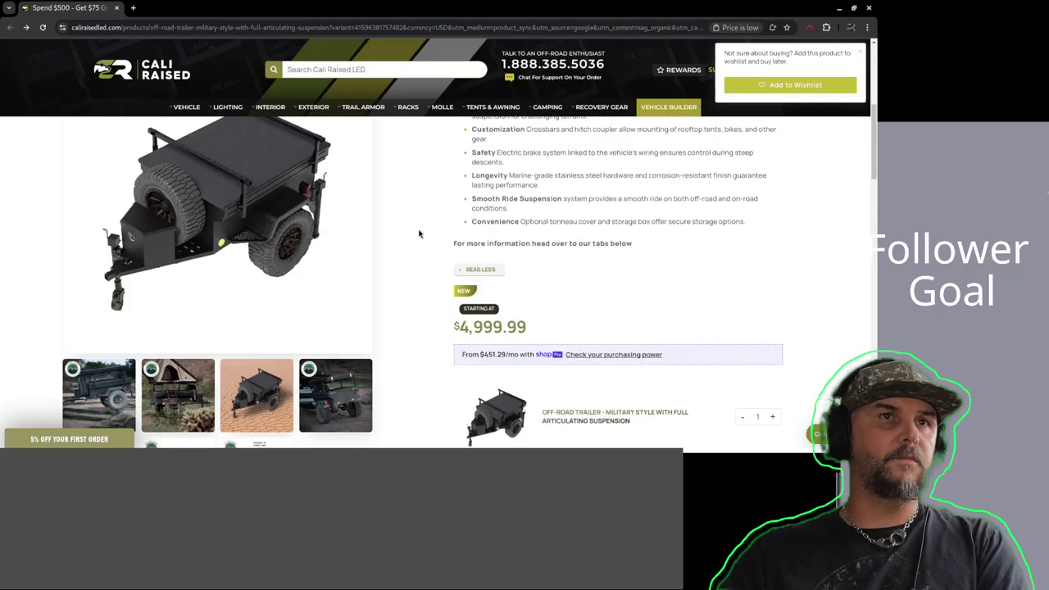
pyautogui.scroll(-1, 300, 336)
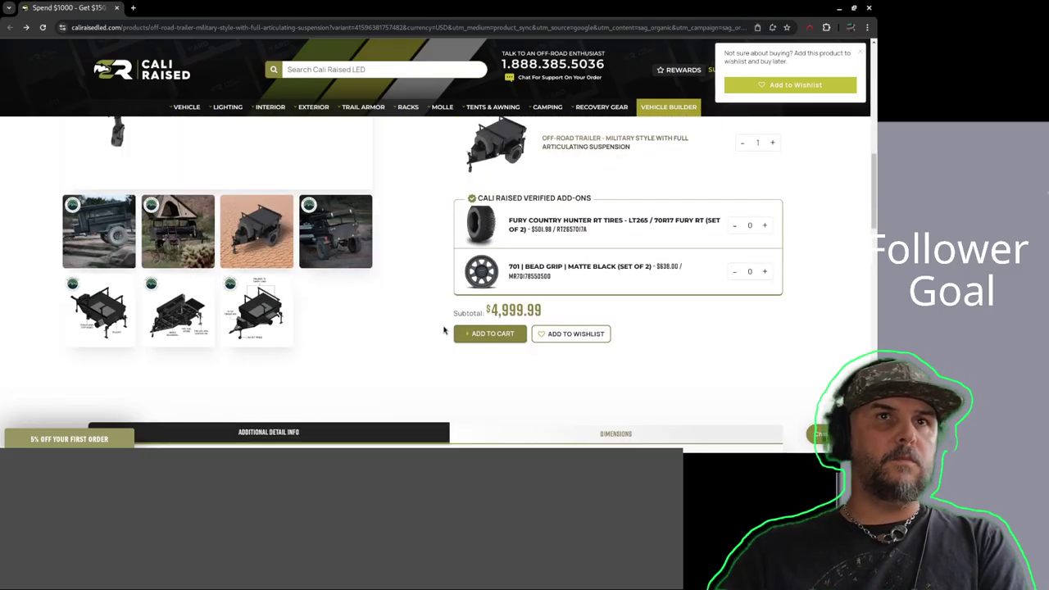
pyautogui.scroll(2, 399, 303)
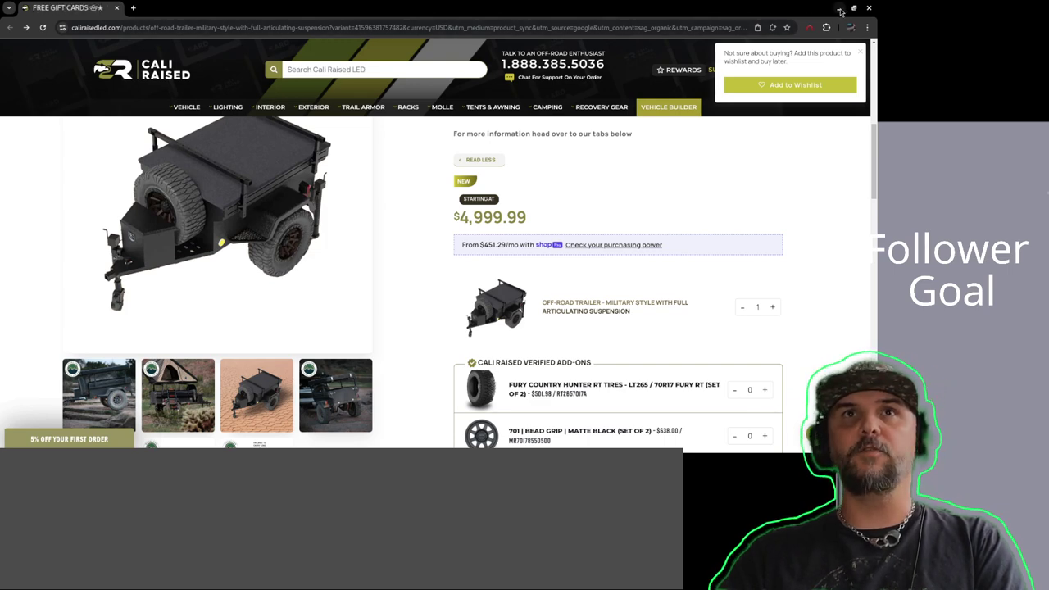
pyautogui.hotkey('alt', 'Tab')
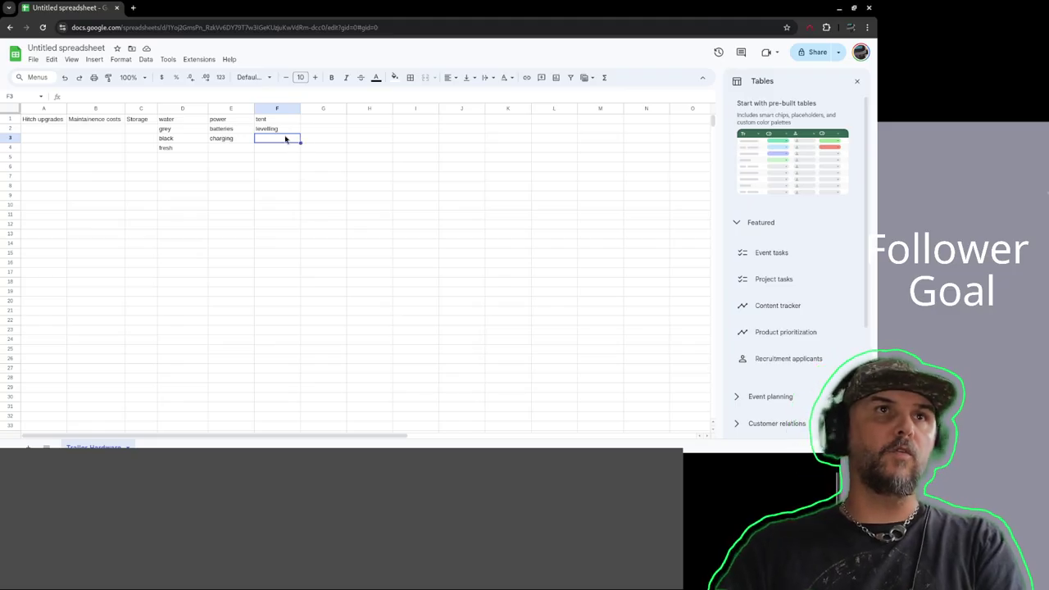
# - Add mounting under tent, then shorten the A1 heading to 'Hitch'
pyautogui.write('ma')
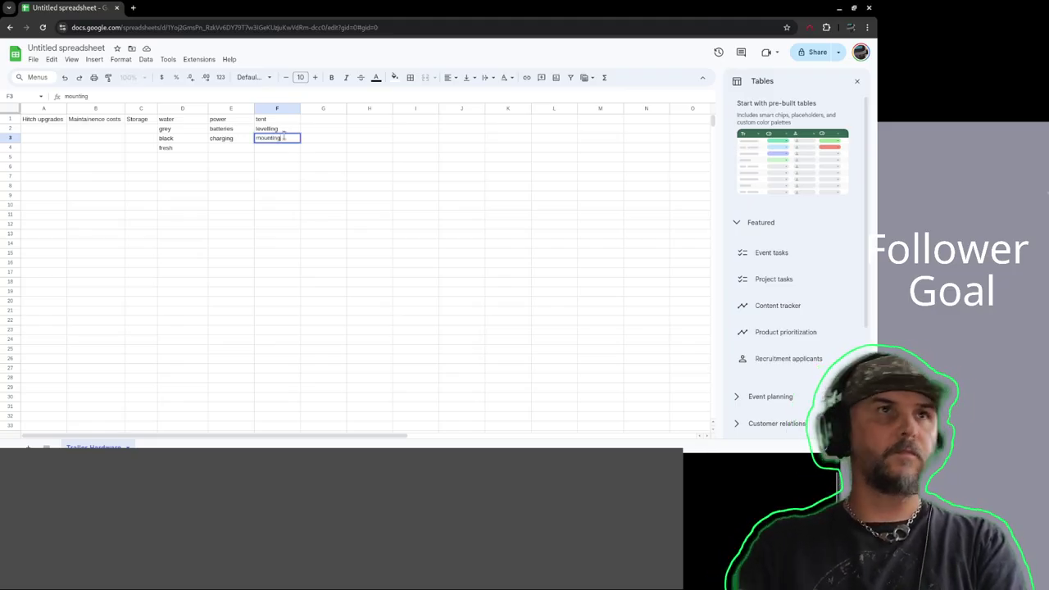
pyautogui.click(288, 206)
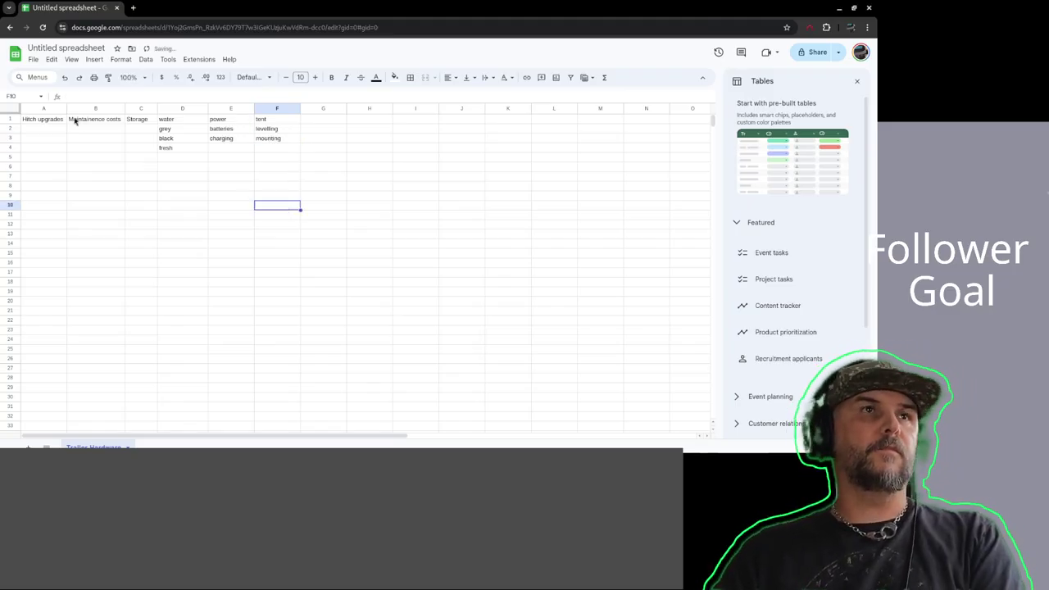
pyautogui.click(45, 122)
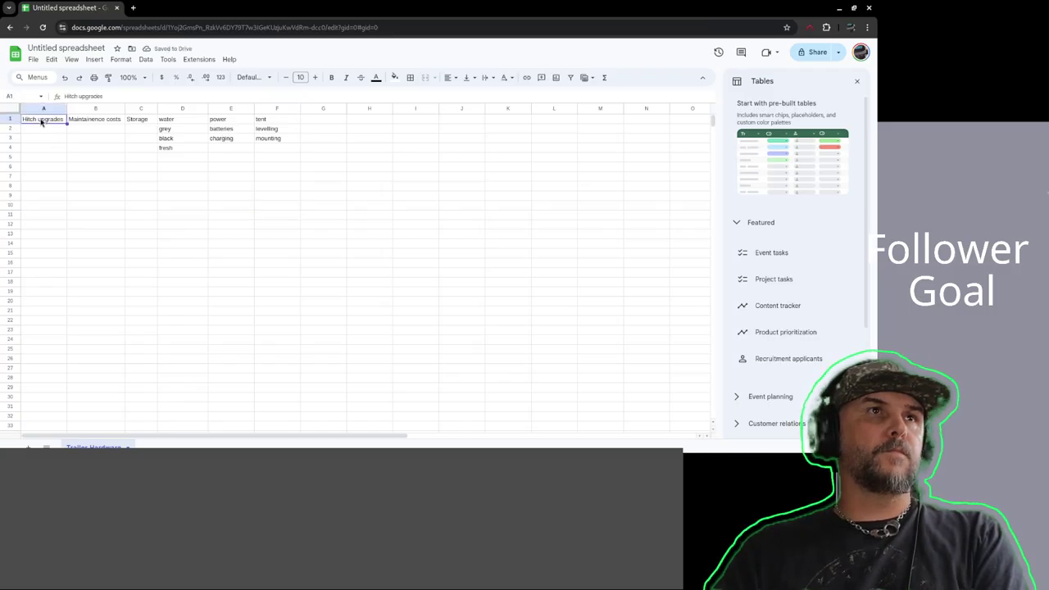
pyautogui.click(115, 98)
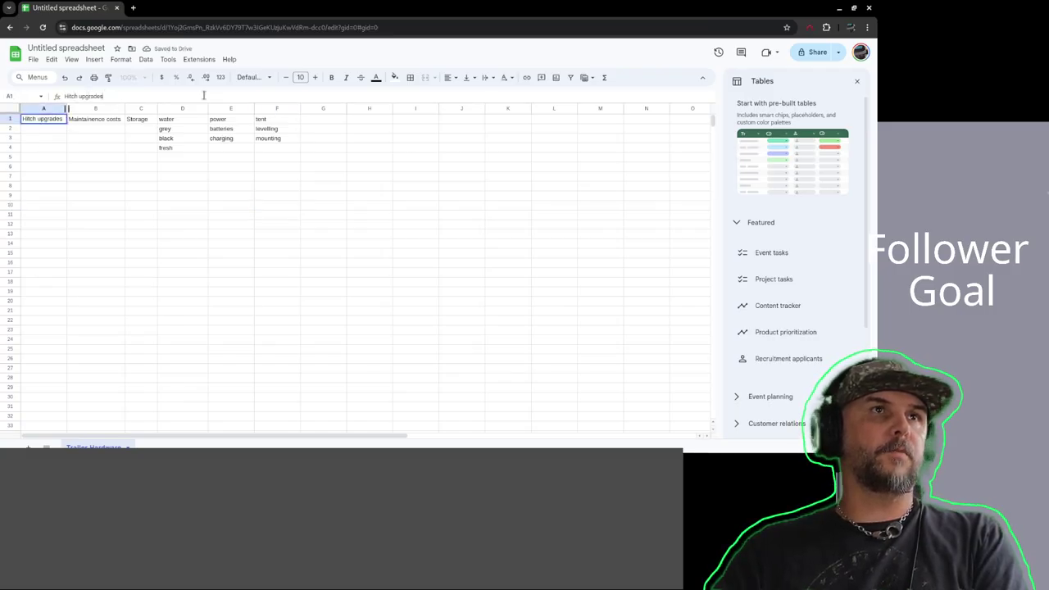
pyautogui.write('/repa')
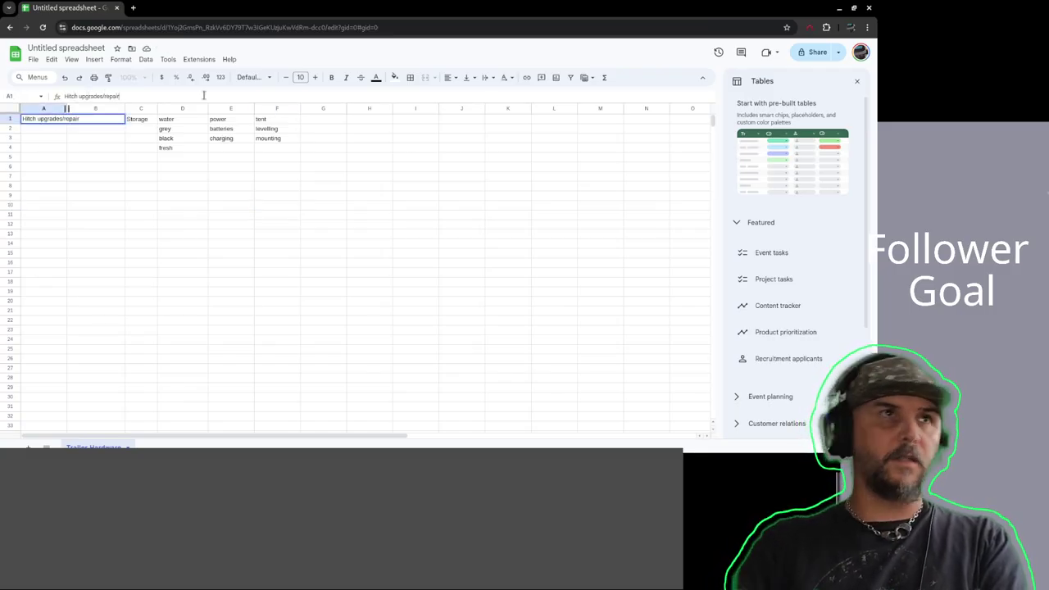
pyautogui.write('ir')
pyautogui.click(183, 205)
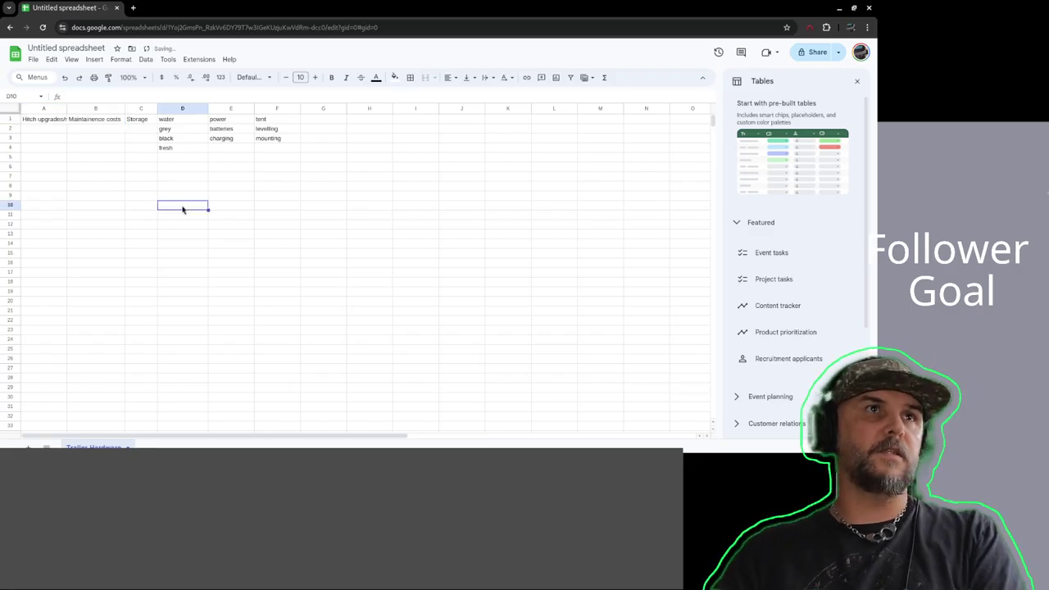
pyautogui.click(55, 121)
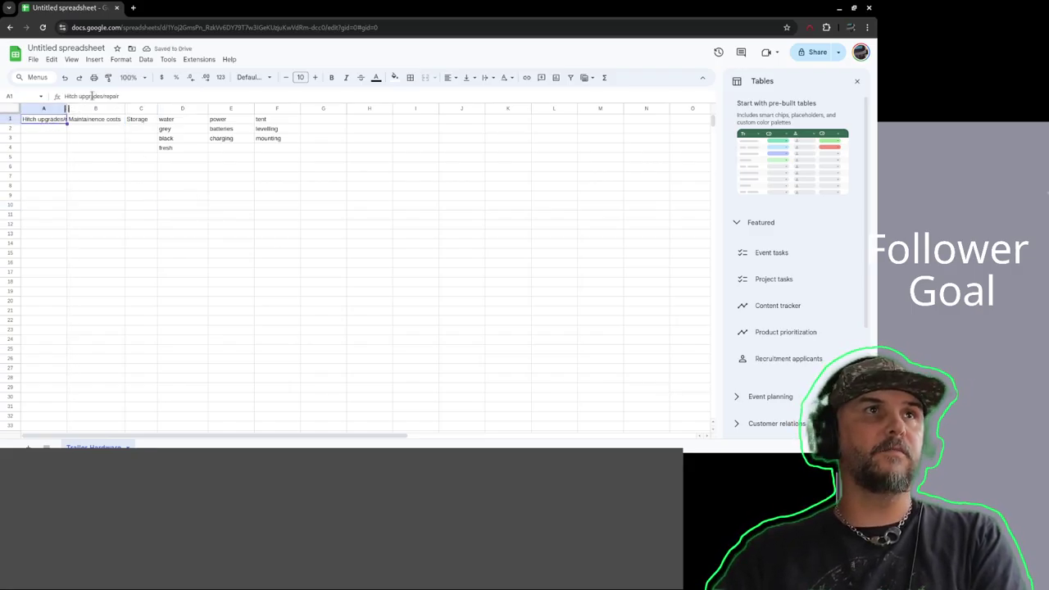
pyautogui.moveTo(78, 96); pyautogui.dragTo(173, 93)
pyautogui.press('BackSpace')
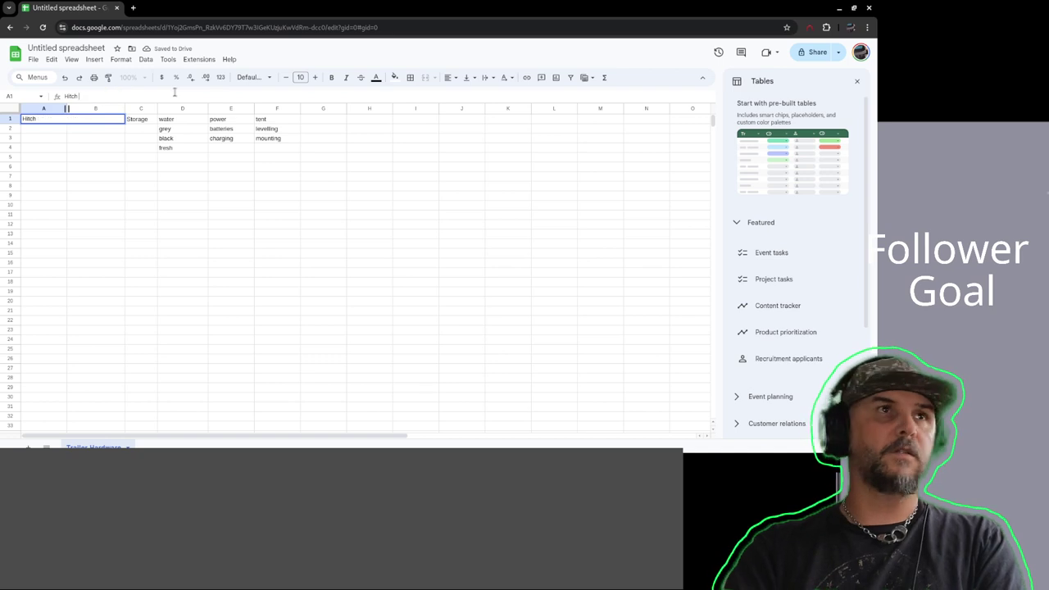
pyautogui.click(37, 130)
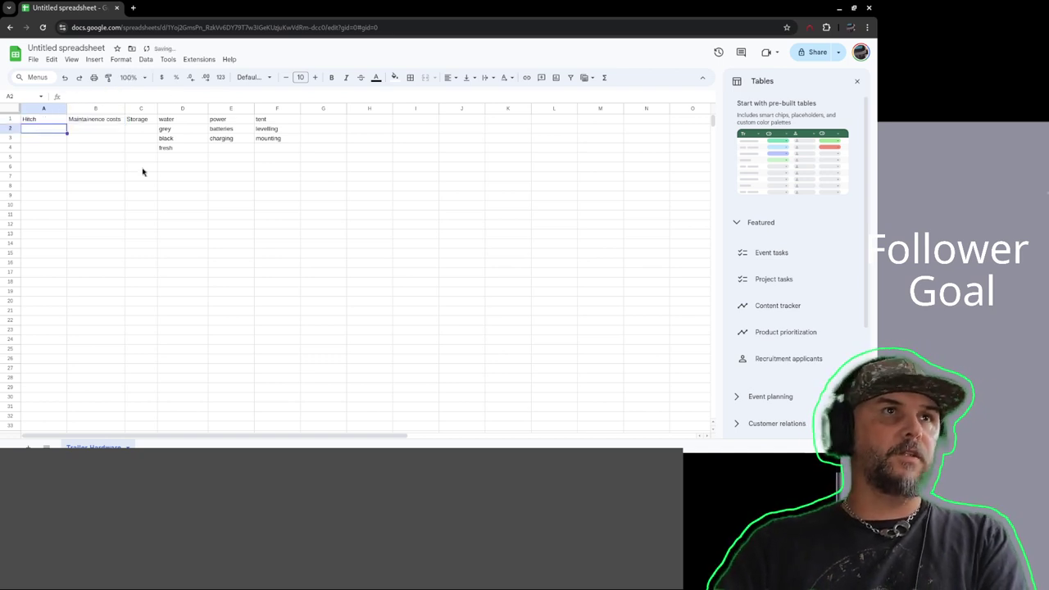
# - List upgrade/repair under Hitch, tools/materials under Maintainence costs, access/systems under Storage
pyautogui.write('upgrade')
pyautogui.press('Return')
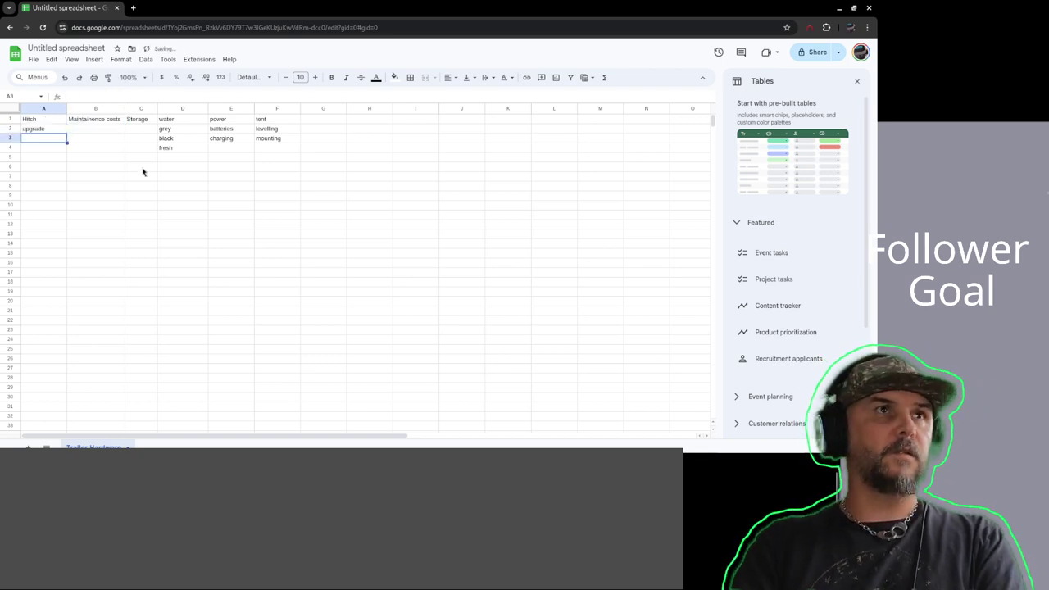
pyautogui.write('repair')
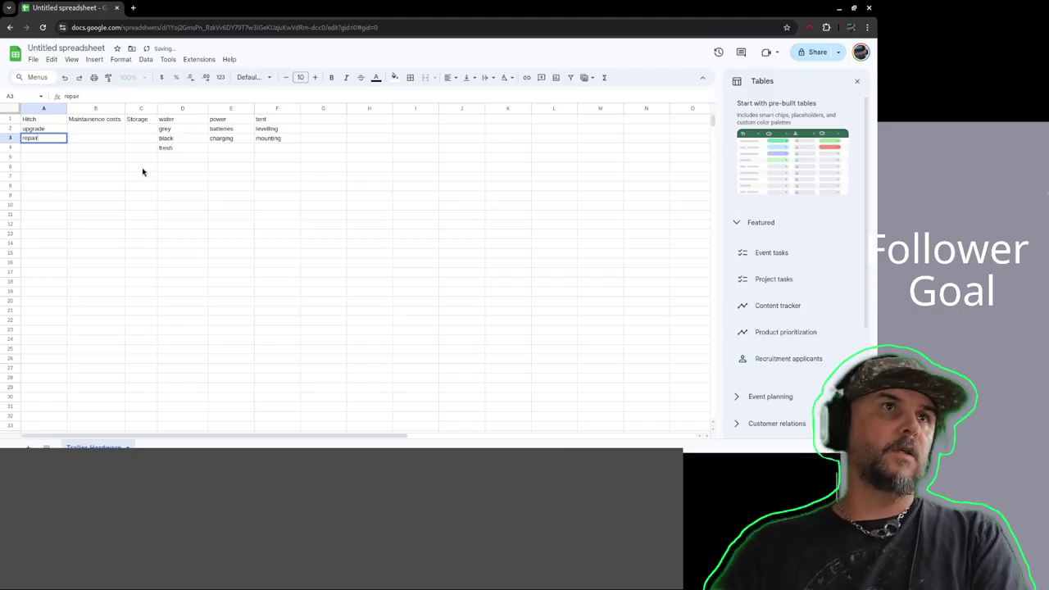
pyautogui.click(102, 129)
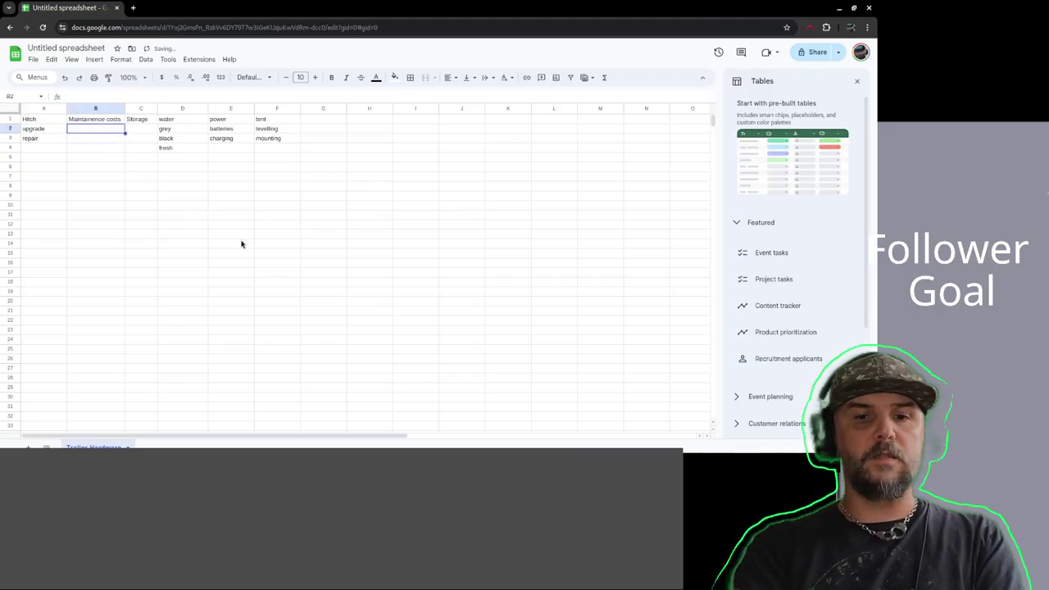
pyautogui.write('tools')
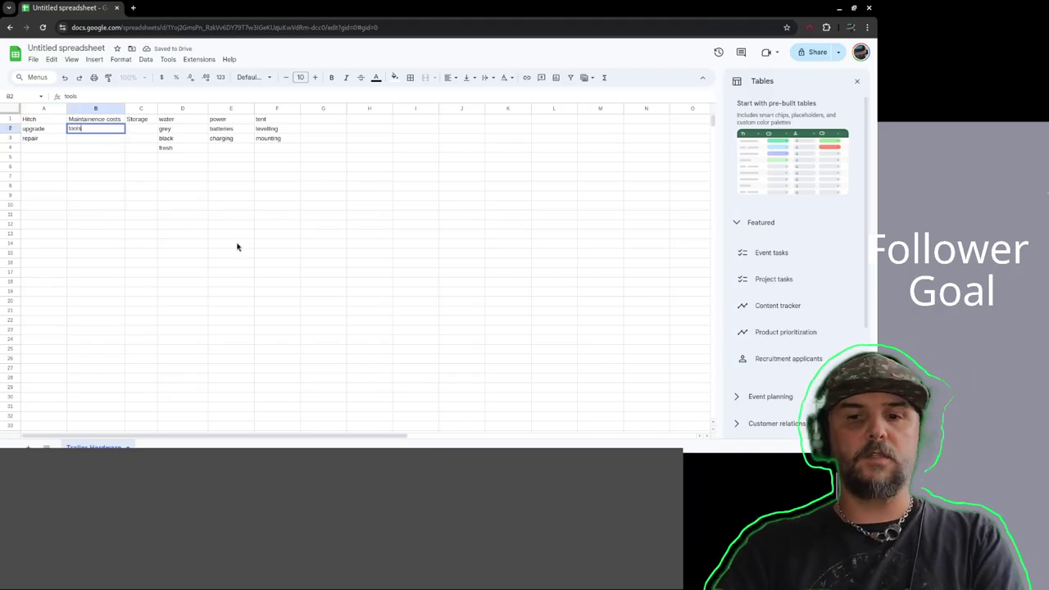
pyautogui.press('Return')
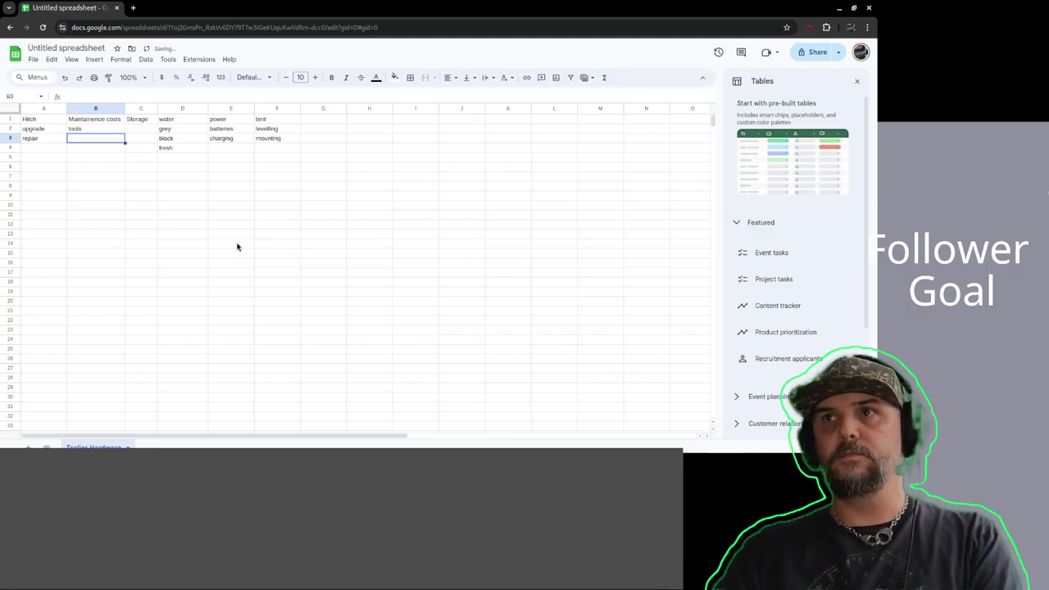
pyautogui.write('materials')
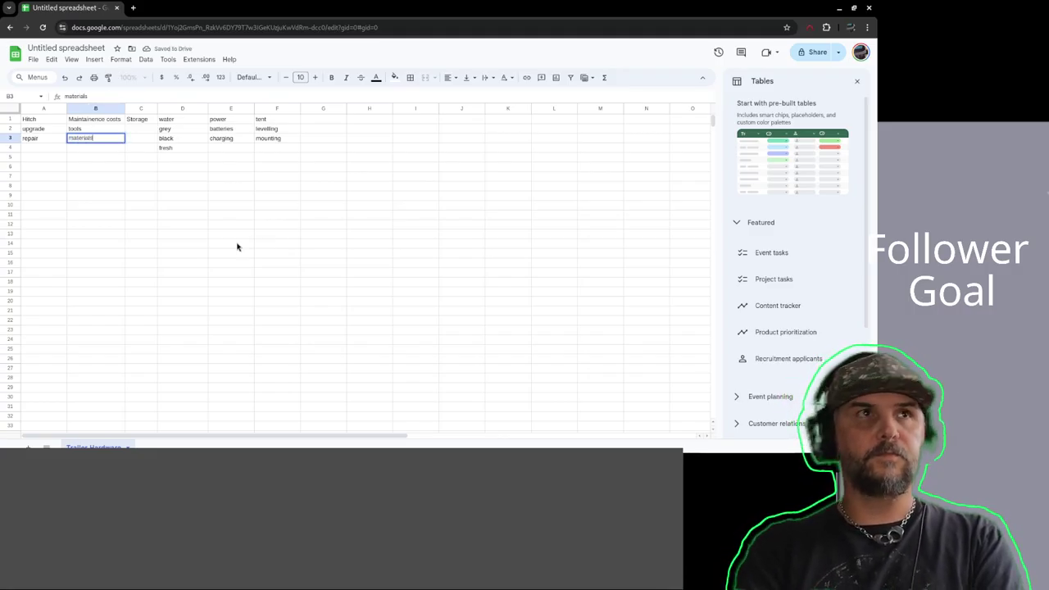
pyautogui.click(155, 129)
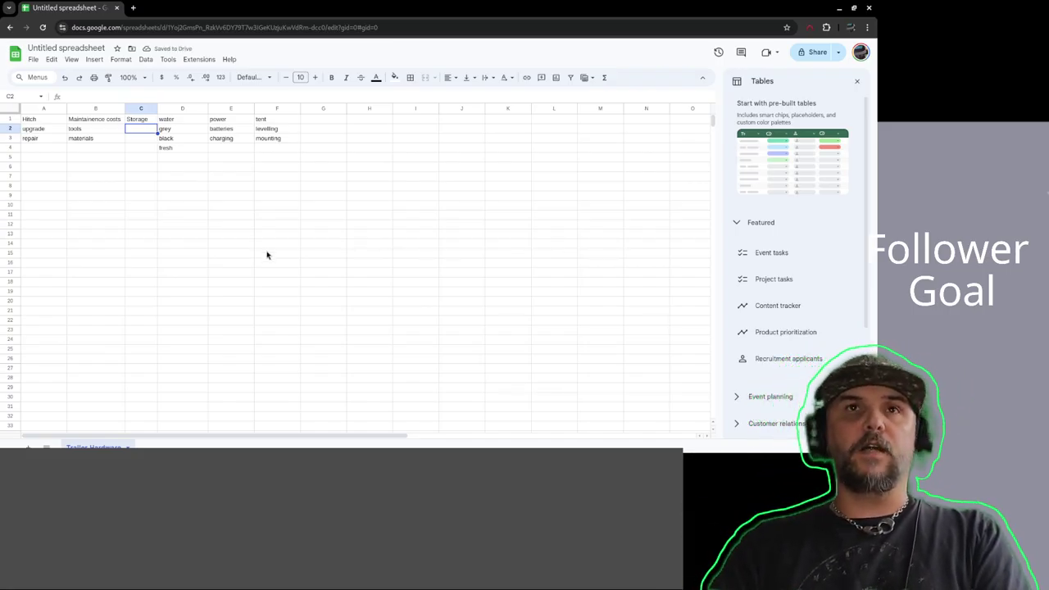
pyautogui.write('access')
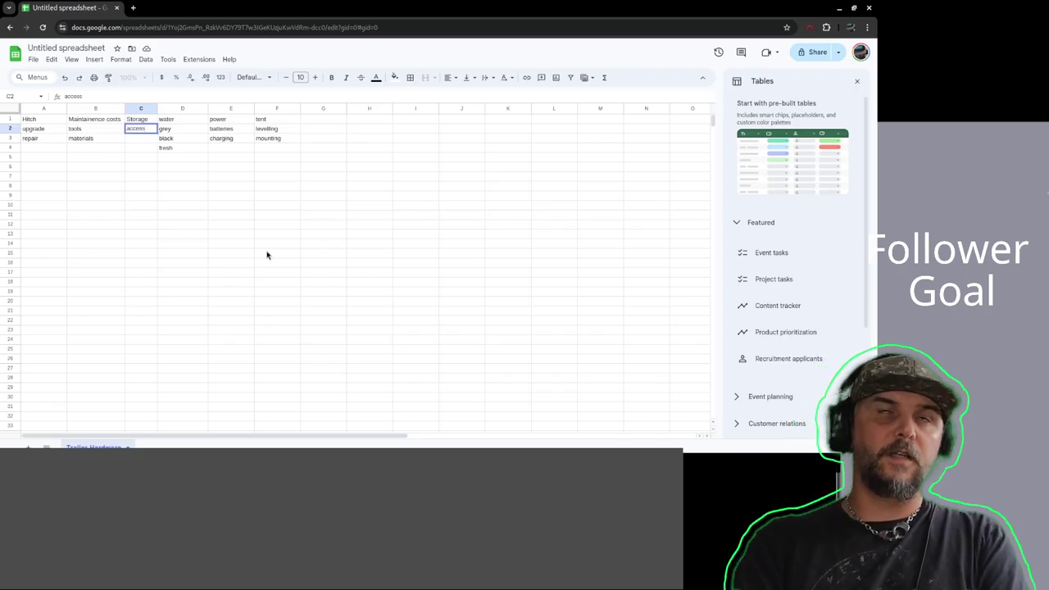
pyautogui.press('Return')
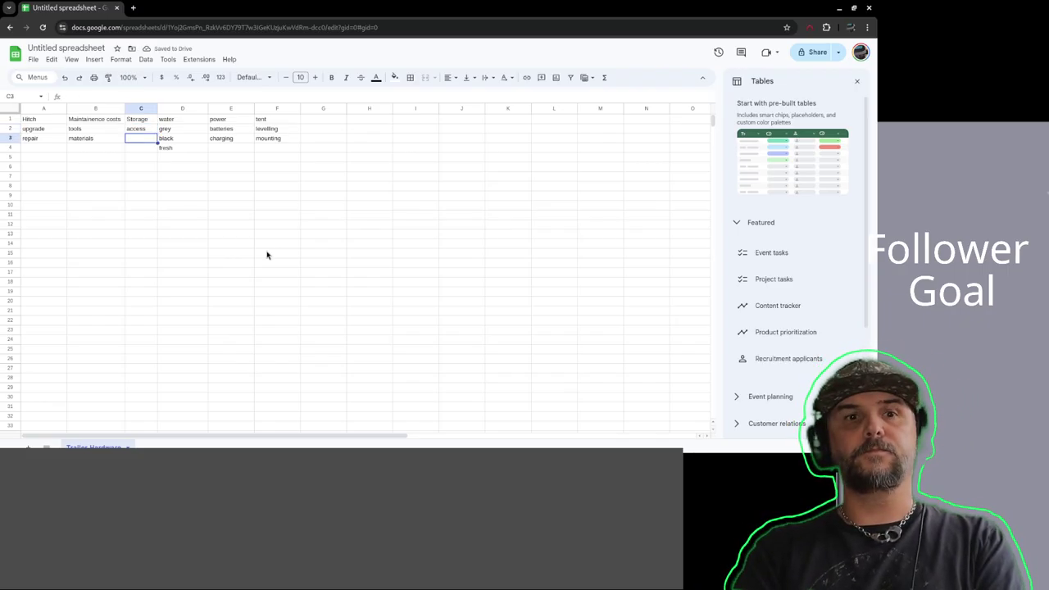
pyautogui.write('l')
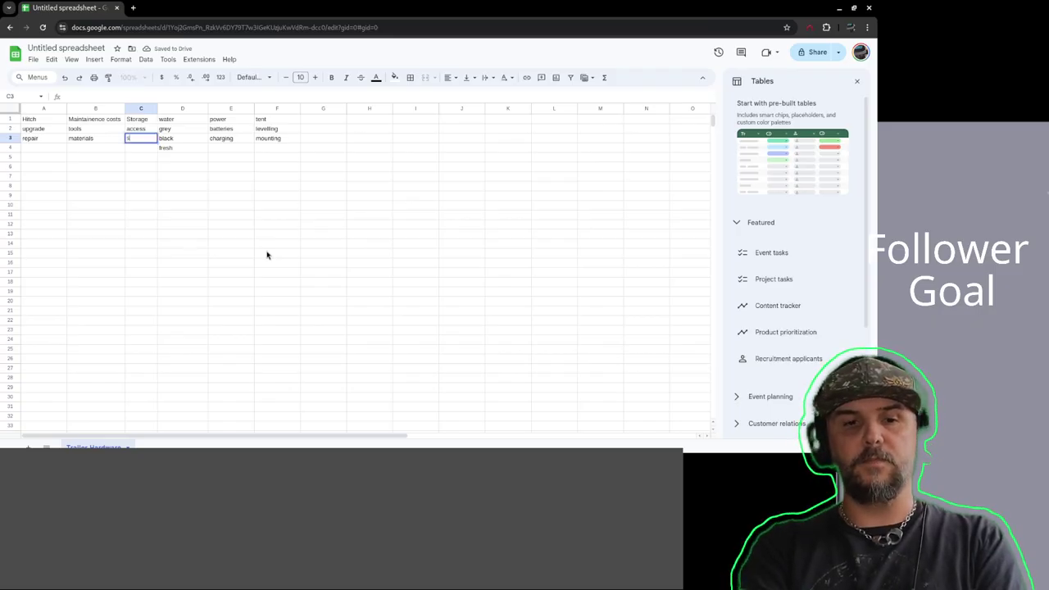
pyautogui.write('ystems')
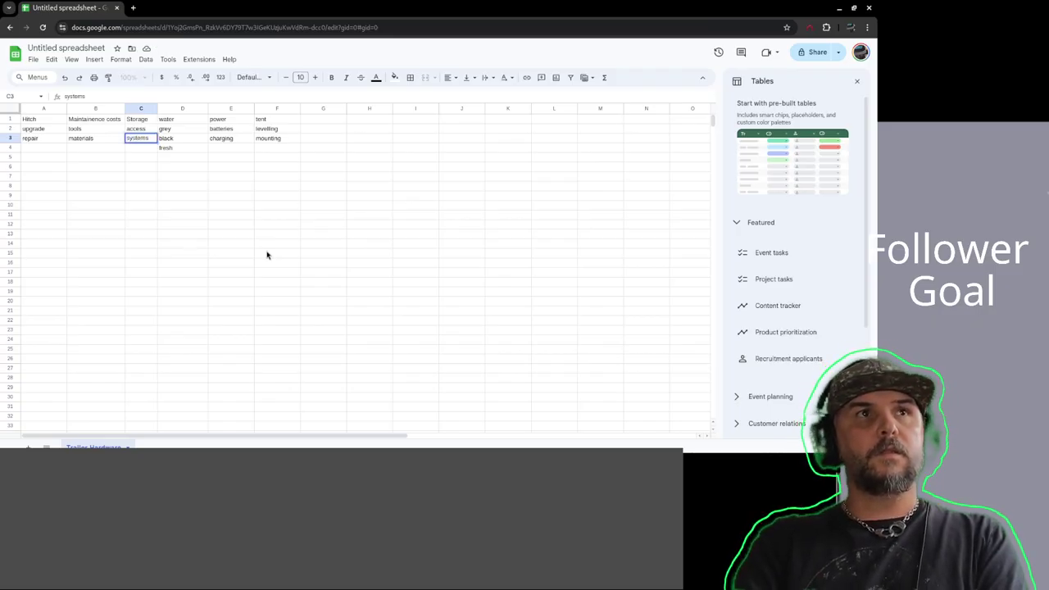
pyautogui.press('Return')
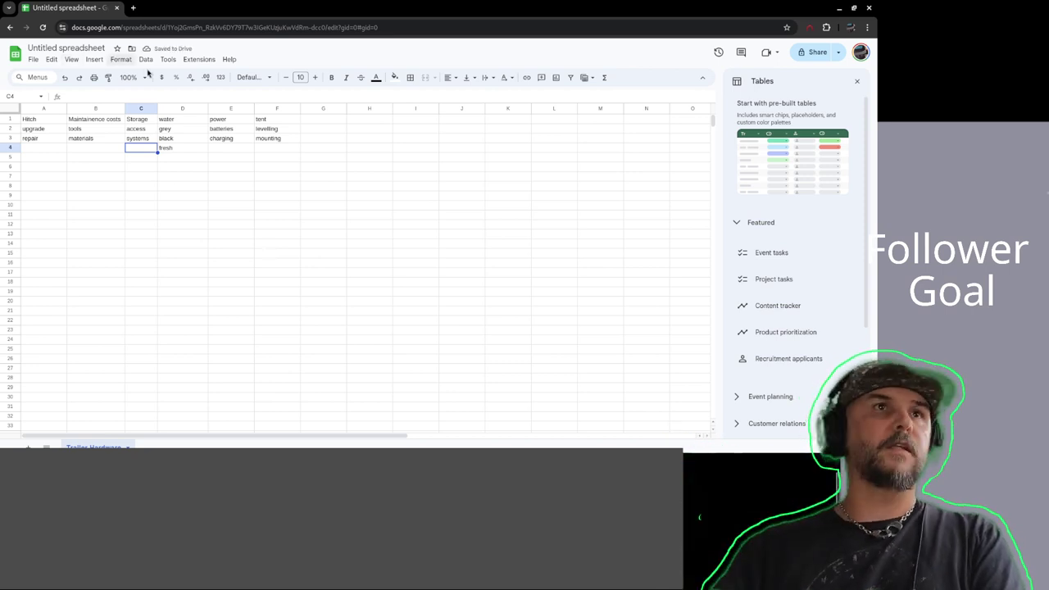
# - Insert a column left of water headed 'cooking' with 'prep area' in D2
pyautogui.rightClick(172, 113)
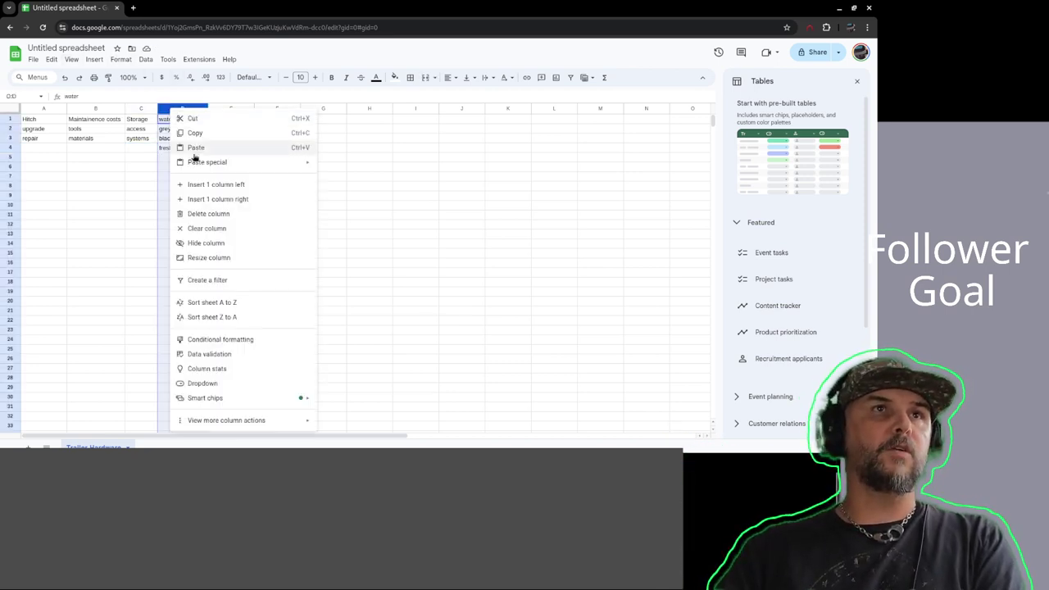
pyautogui.click(204, 186)
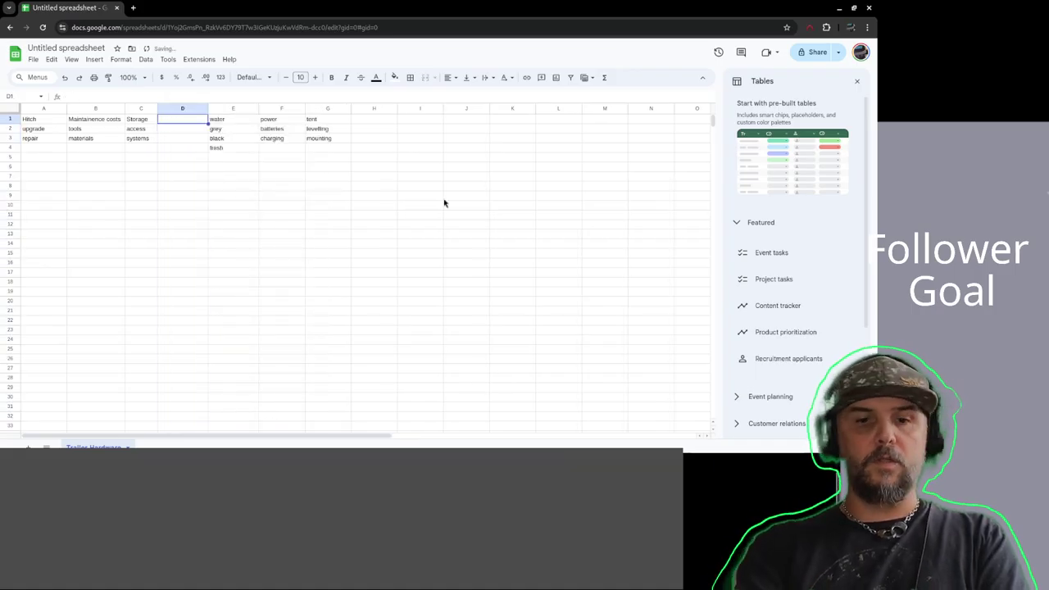
pyautogui.write('cooking')
pyautogui.press('Return')
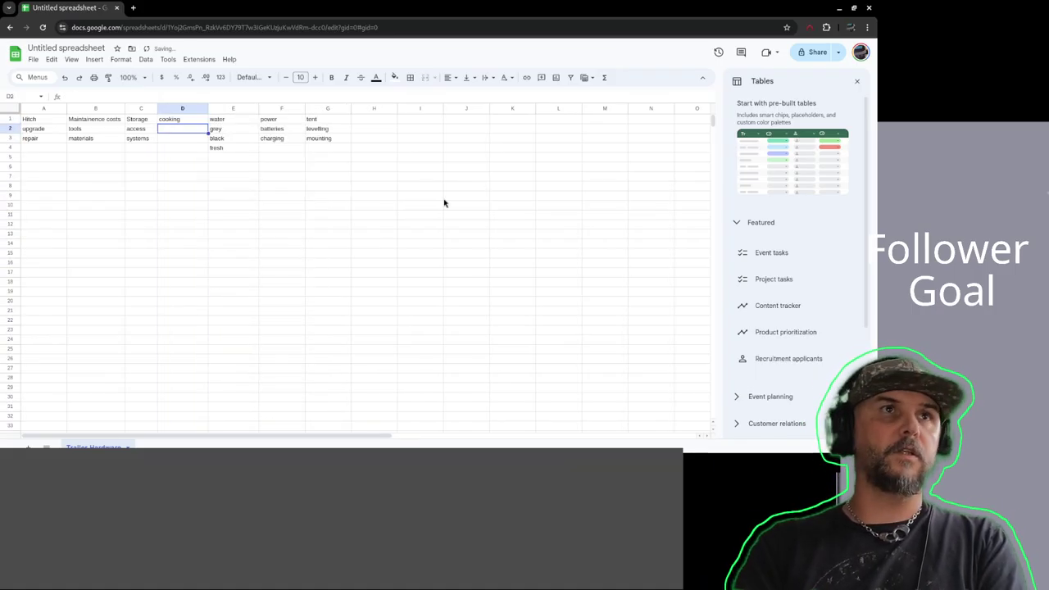
pyautogui.write('prep a')
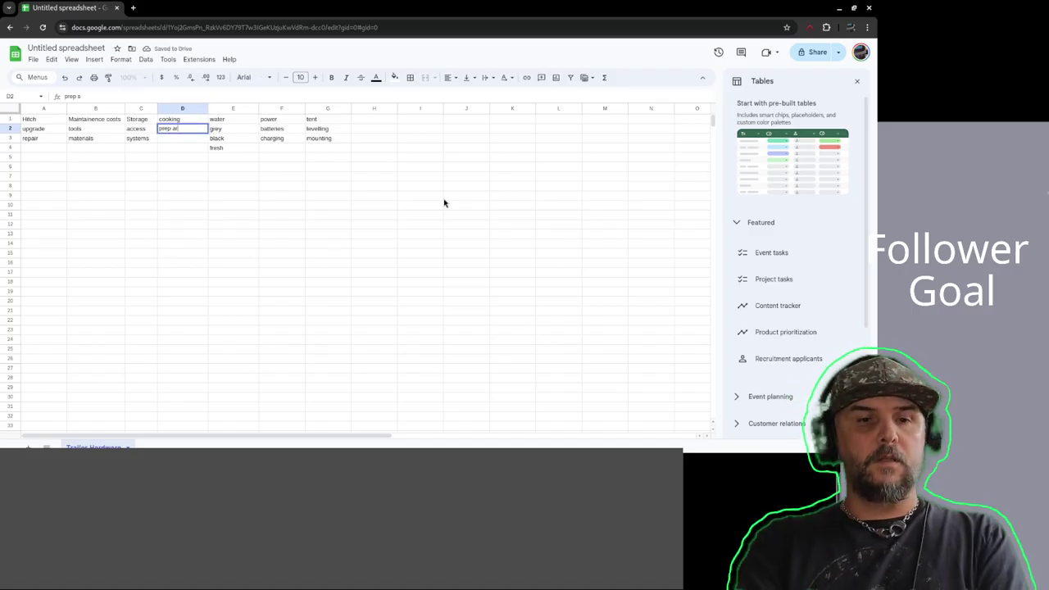
pyautogui.write('rea')
pyautogui.click(328, 149)
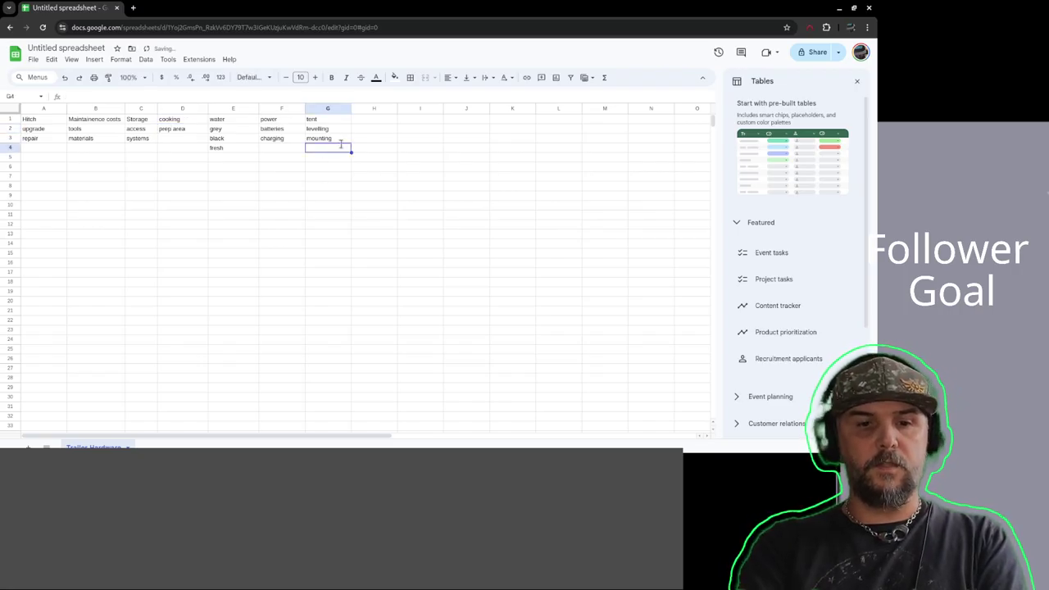
pyautogui.write('heating /')
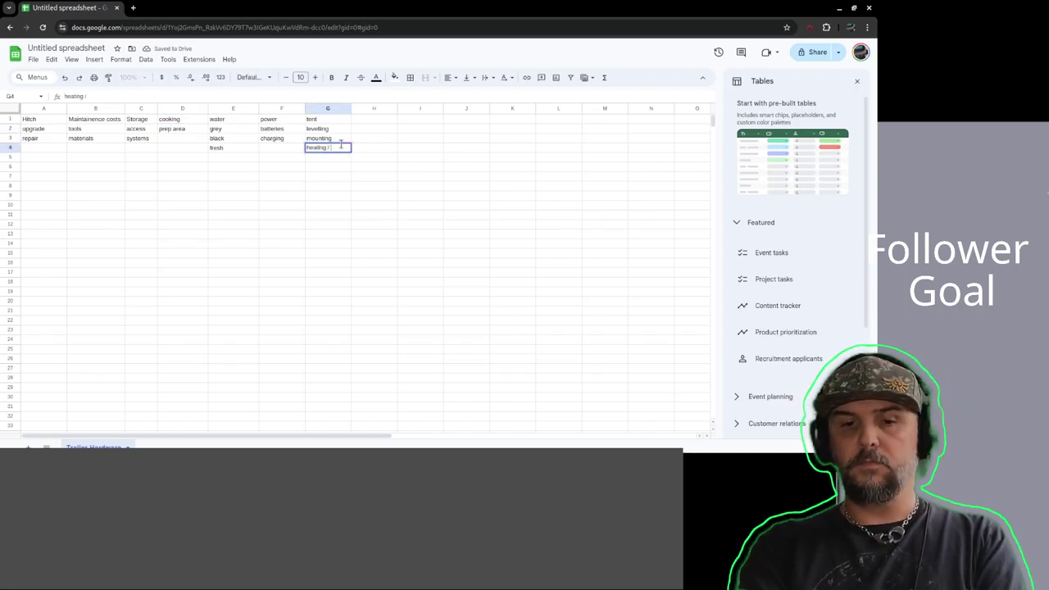
pyautogui.press('BackSpace')
pyautogui.press('BackSpace')
pyautogui.press('BackSpace')
pyautogui.press('BackSpace')
pyautogui.press('BackSpace')
pyautogui.press('BackSpace')
pyautogui.press('BackSpace')
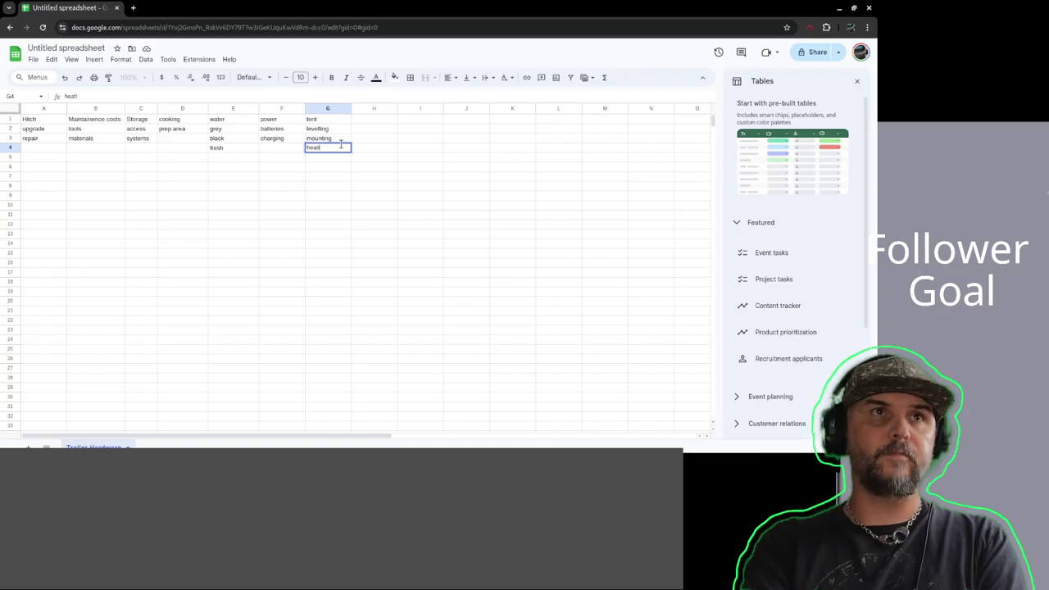
pyautogui.press('BackSpace')
pyautogui.press('BackSpace')
pyautogui.press('BackSpace')
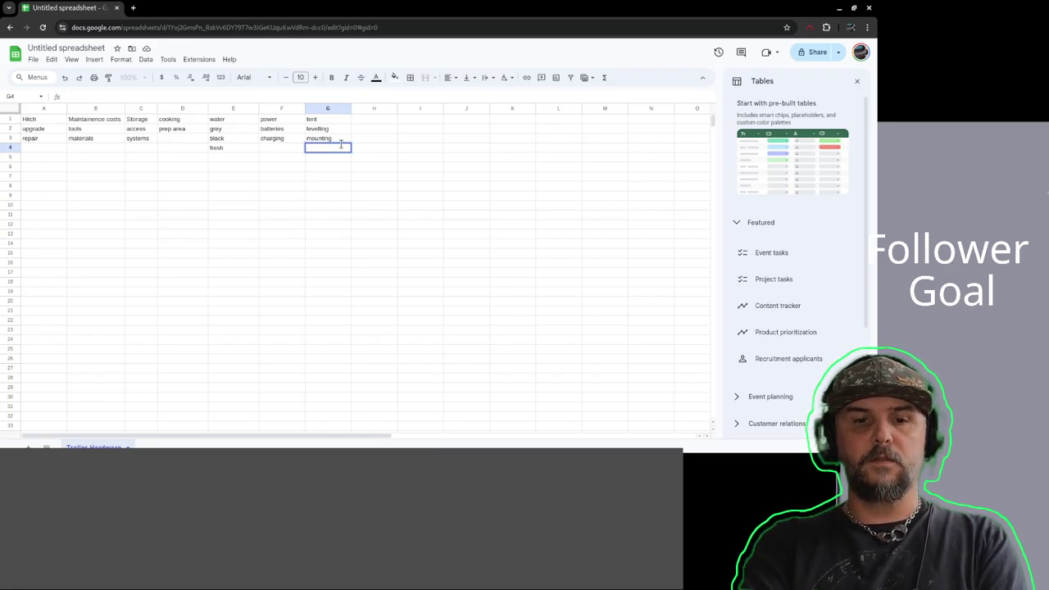
# - Enter 'temperature' in G4 below mounting under the tent heading
pyautogui.write('temperat')
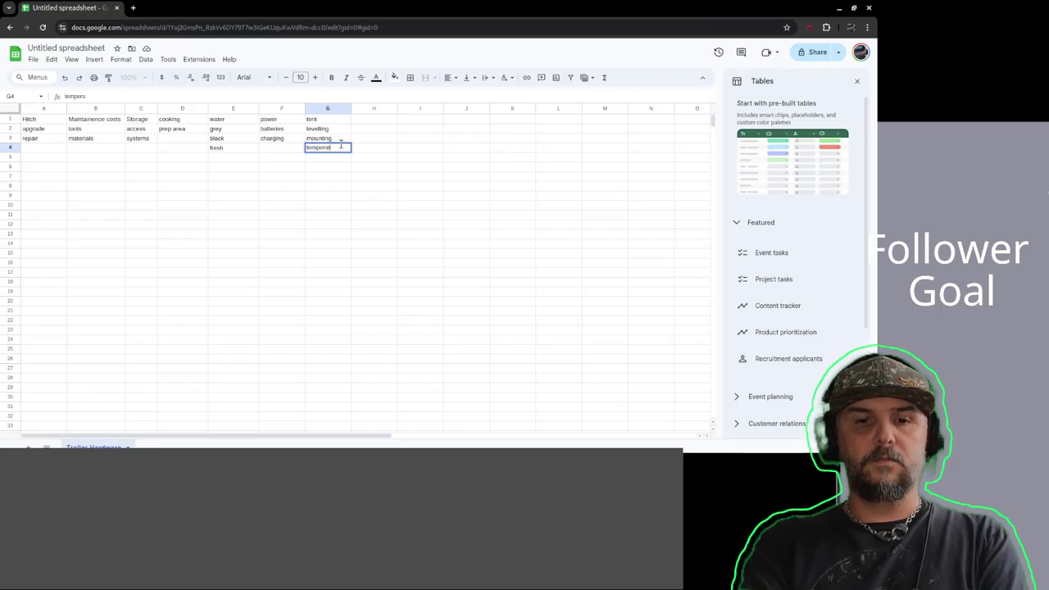
pyautogui.write('ure')
pyautogui.press('Return')
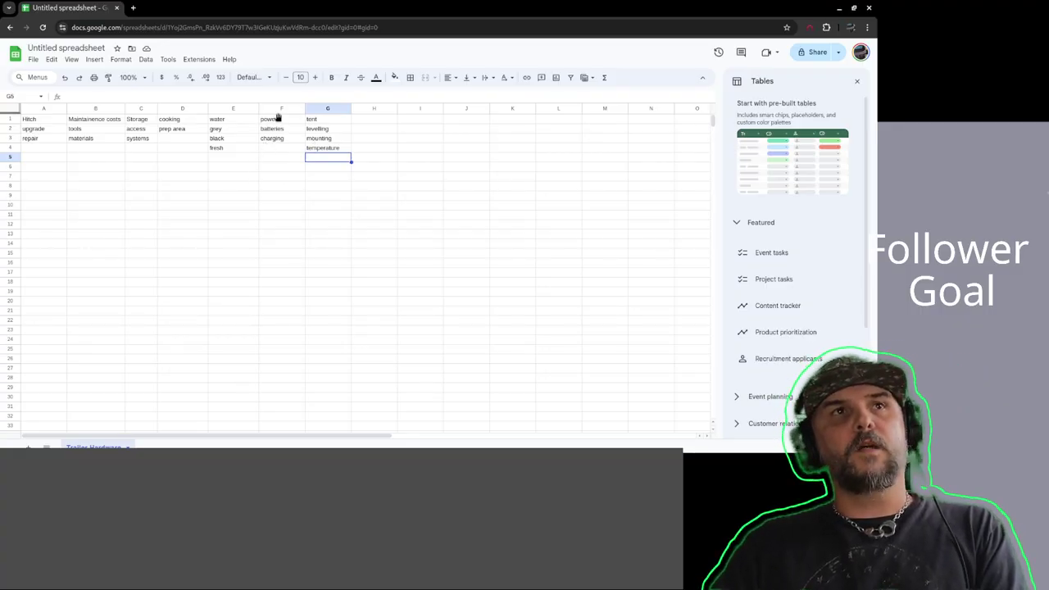
# - Enter 'bbq/griddle?' in D3 beneath prep area in the cooking column
pyautogui.click(362, 109)
pyautogui.click(364, 121)
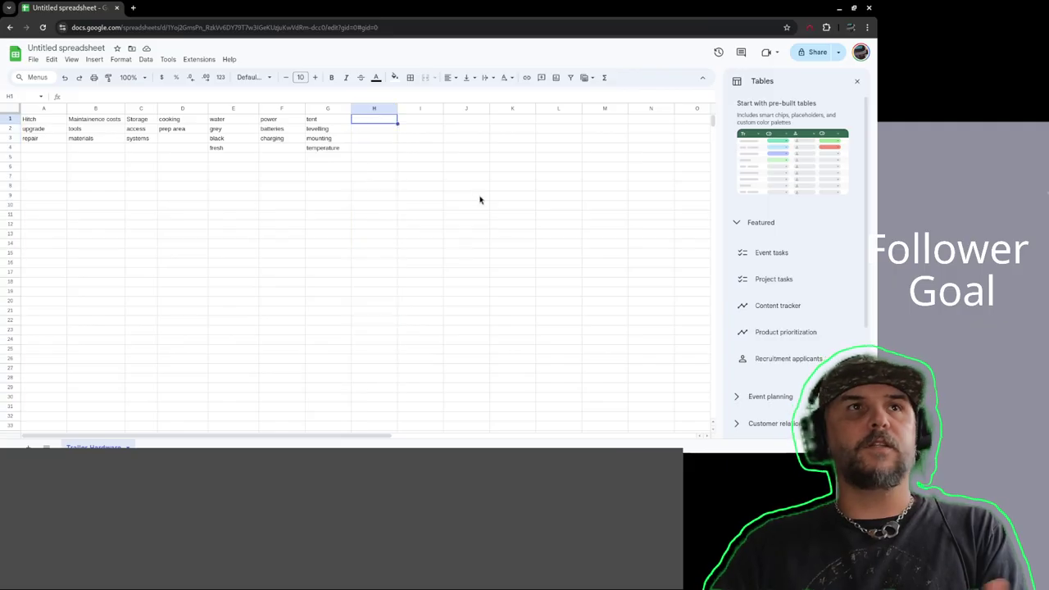
pyautogui.click(174, 140)
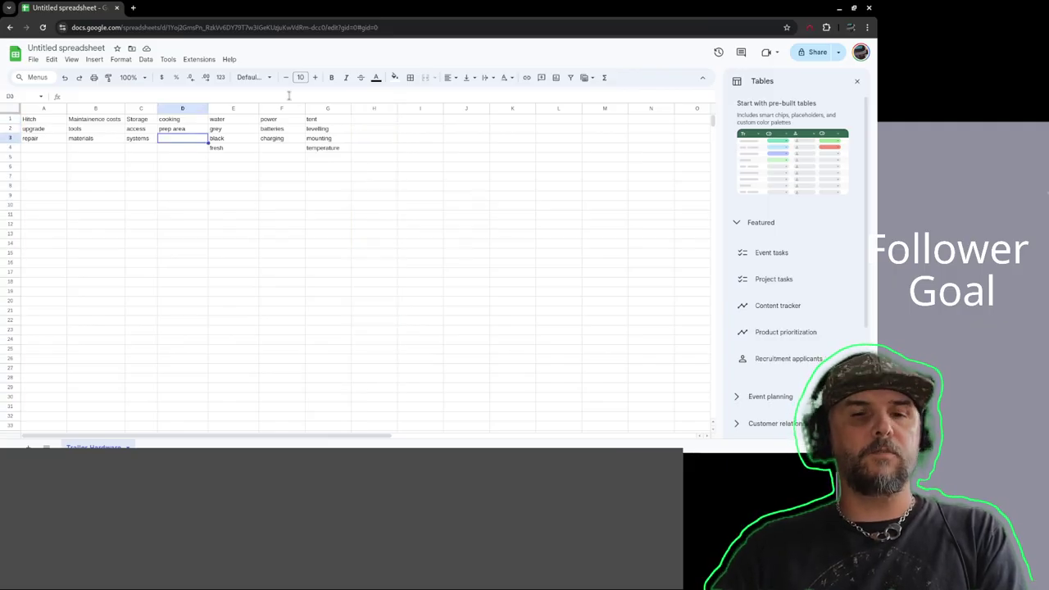
pyautogui.write('bb')
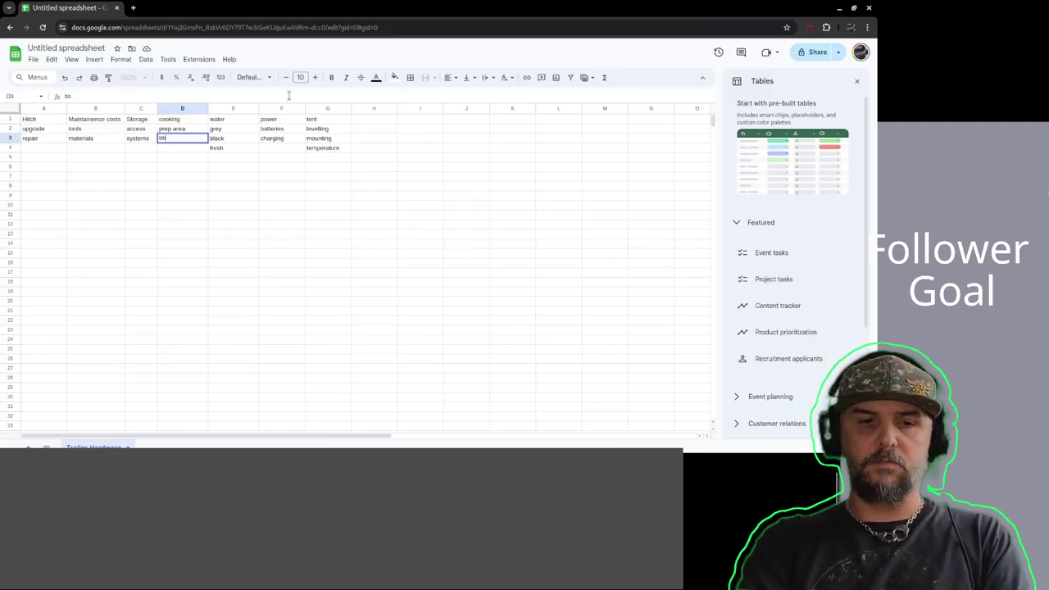
pyautogui.write('q/gr')
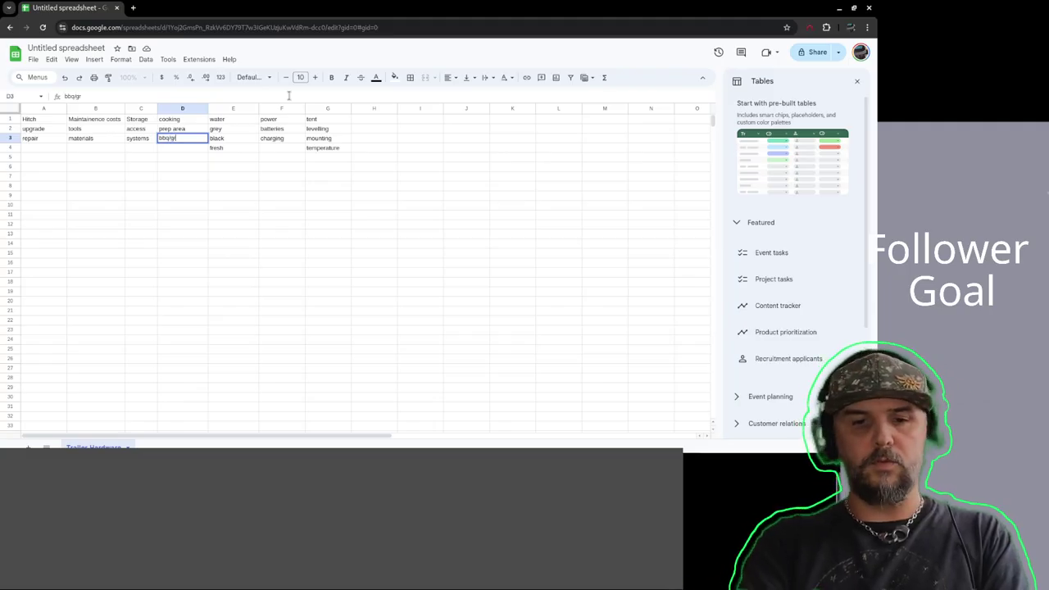
pyautogui.write('iddle?')
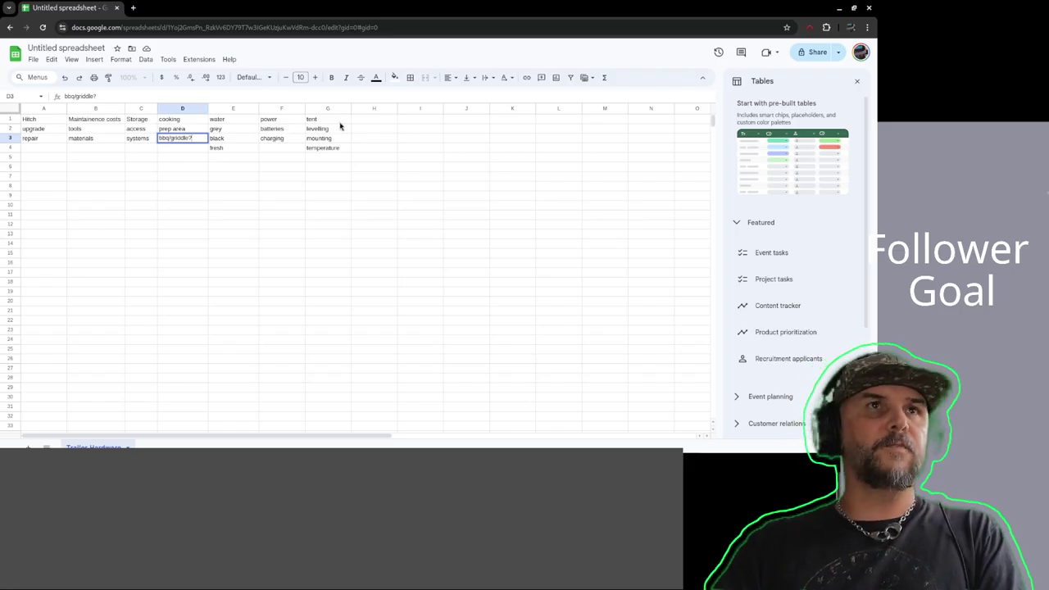
pyautogui.click(363, 121)
# - Enter 'internet' as the eighth category heading in H1
pyautogui.write('in')
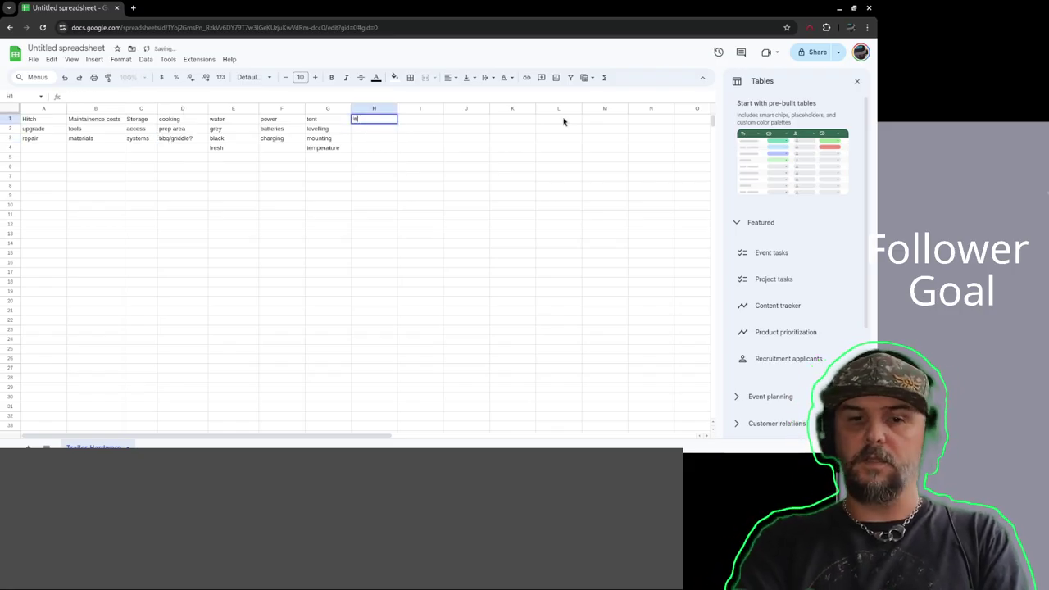
pyautogui.write('ternet')
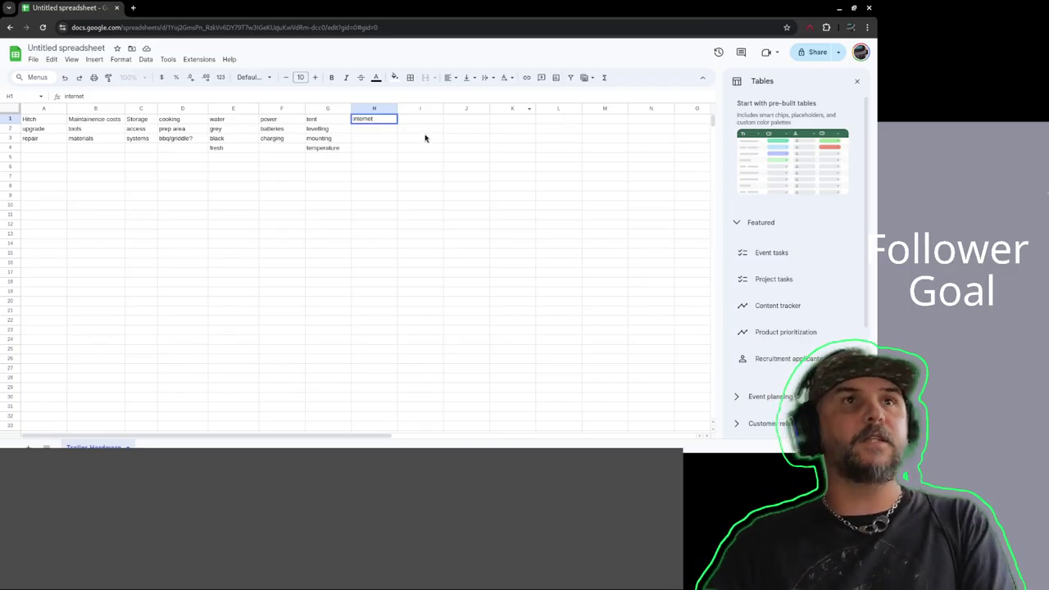
pyautogui.click(384, 133)
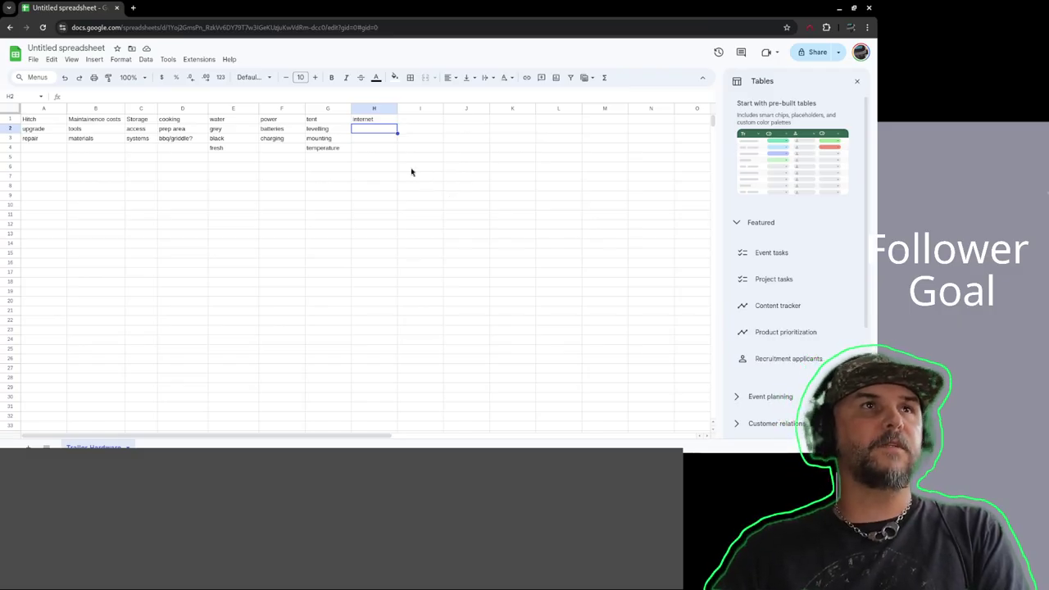
# - Retitle the file from 'Untitled spreadsheet' to 'roadtrip budgets'
pyautogui.click(89, 47)
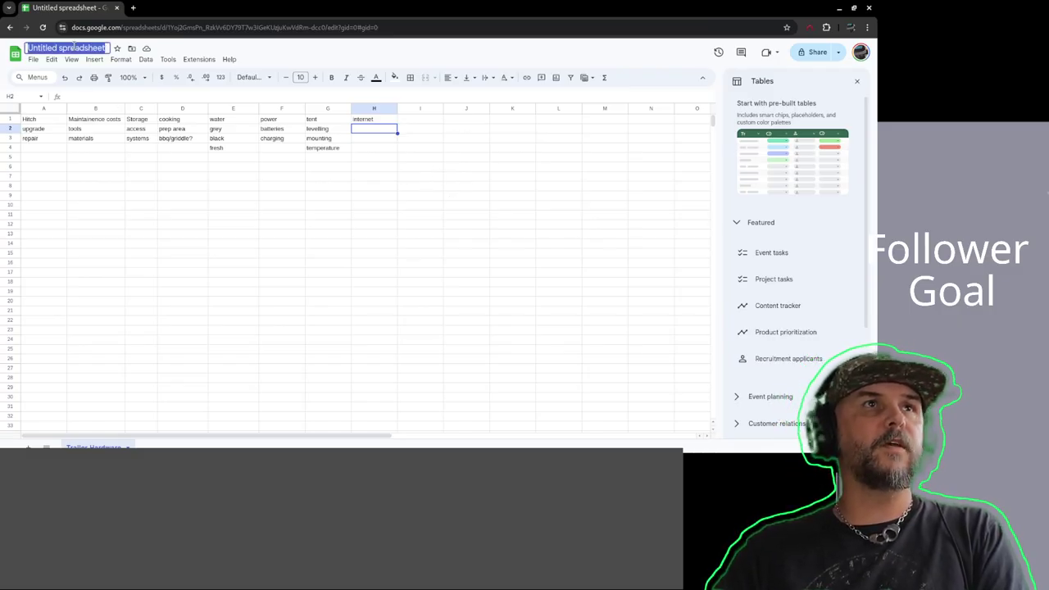
pyautogui.write('roadtr')
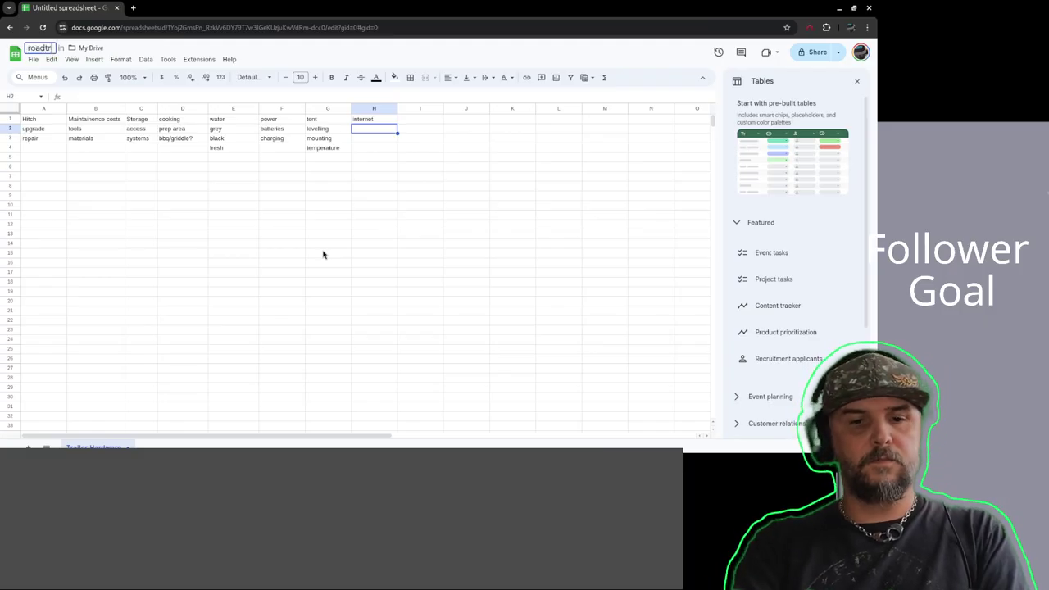
pyautogui.write('ip budgets')
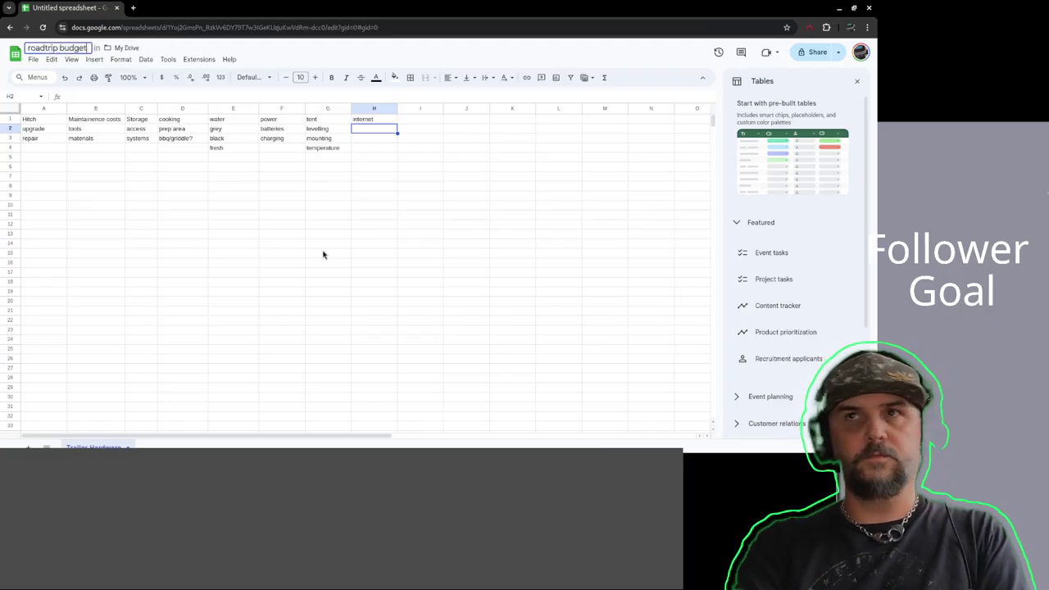
pyautogui.click(246, 243)
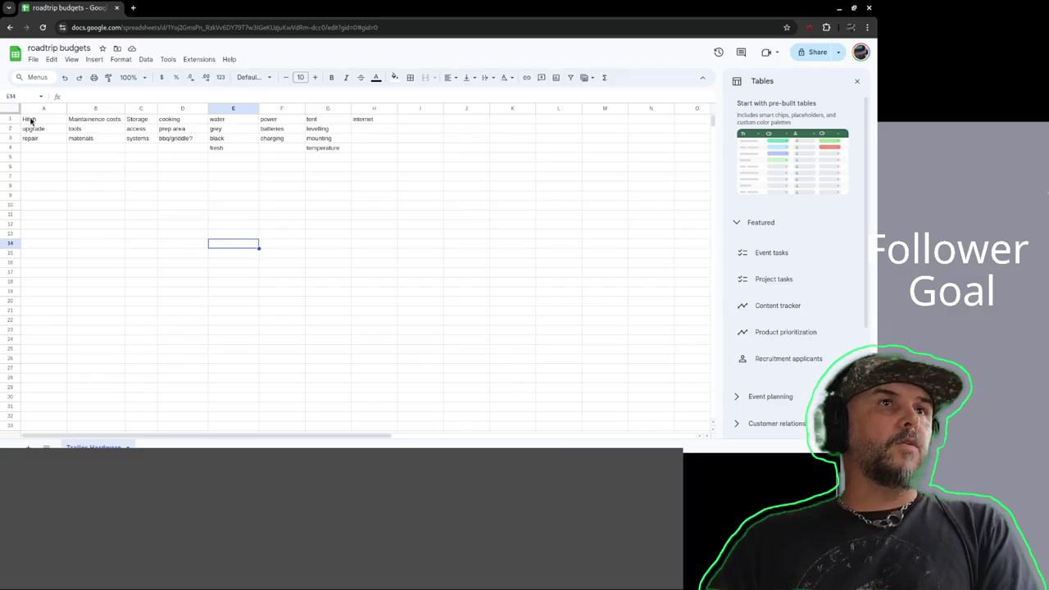
pyautogui.moveTo(33, 120); pyautogui.dragTo(31, 139)
pyautogui.click(95, 178)
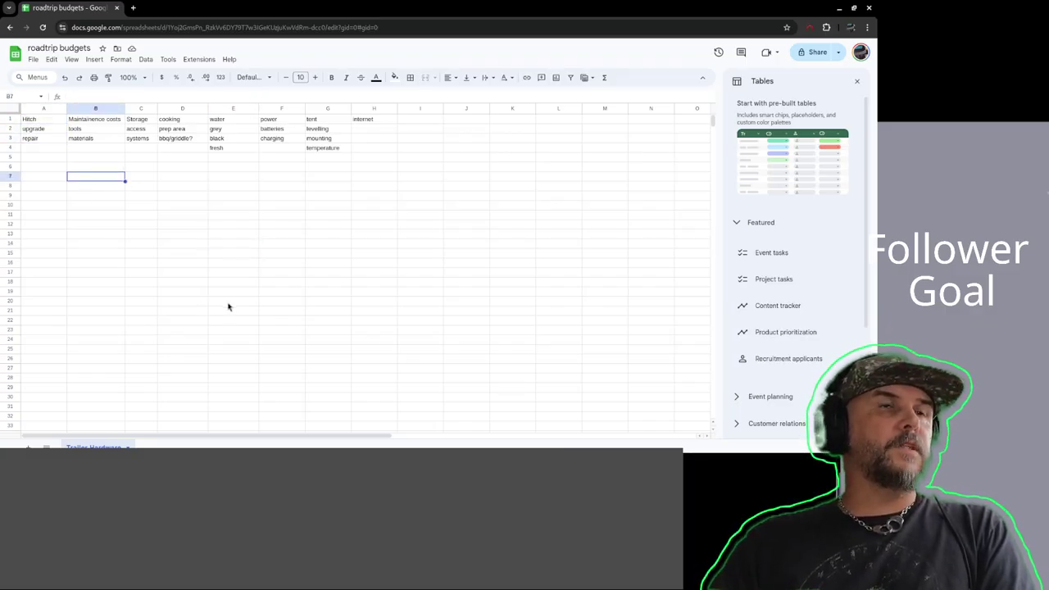
# - Enter 'Hitch' in cell A6 below the category table
pyautogui.click(40, 168)
pyautogui.write('Hitch')
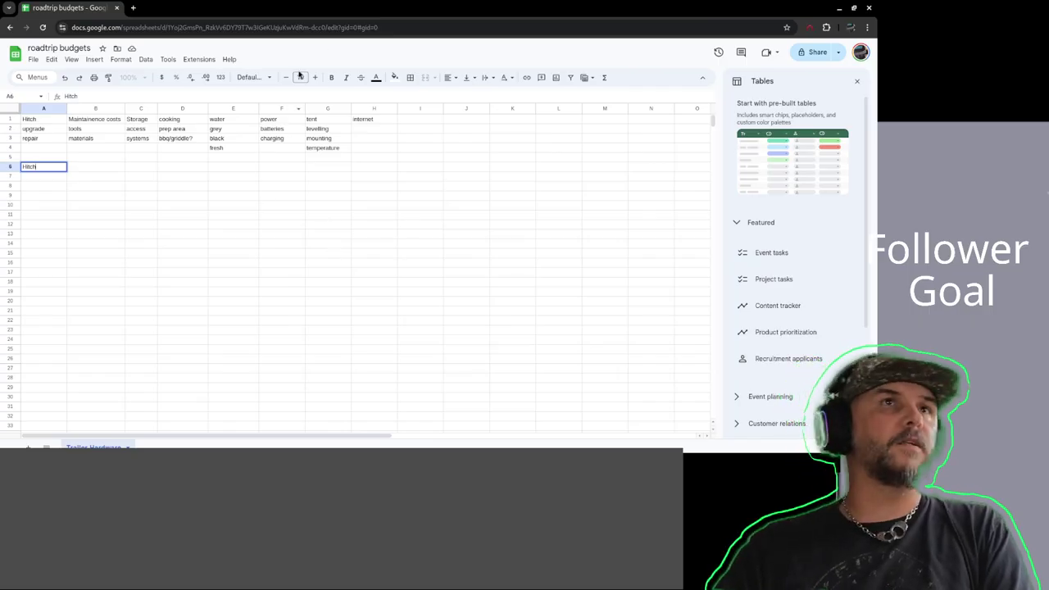
pyautogui.press('Return')
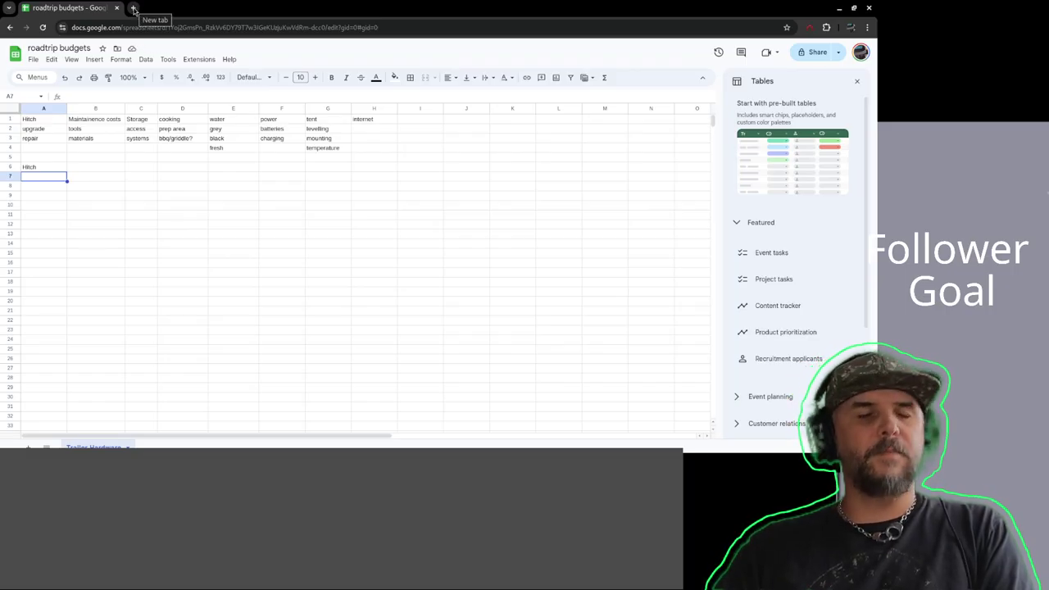
# - In a new browser tab, search Google for 'm100 trailer hitch' and scan the results
pyautogui.click(133, 8)
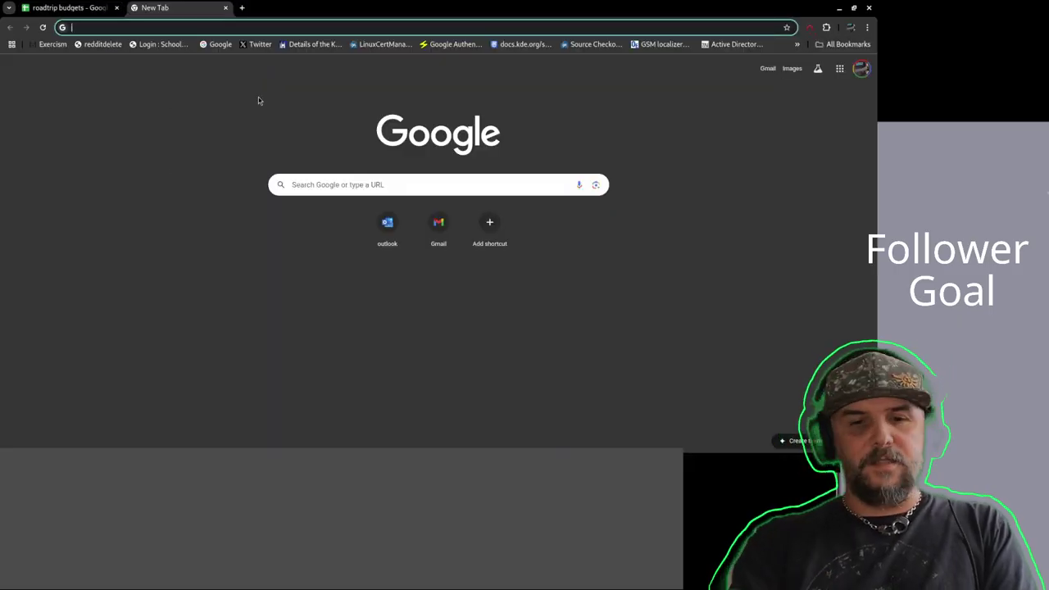
pyautogui.write('m100 trasi')
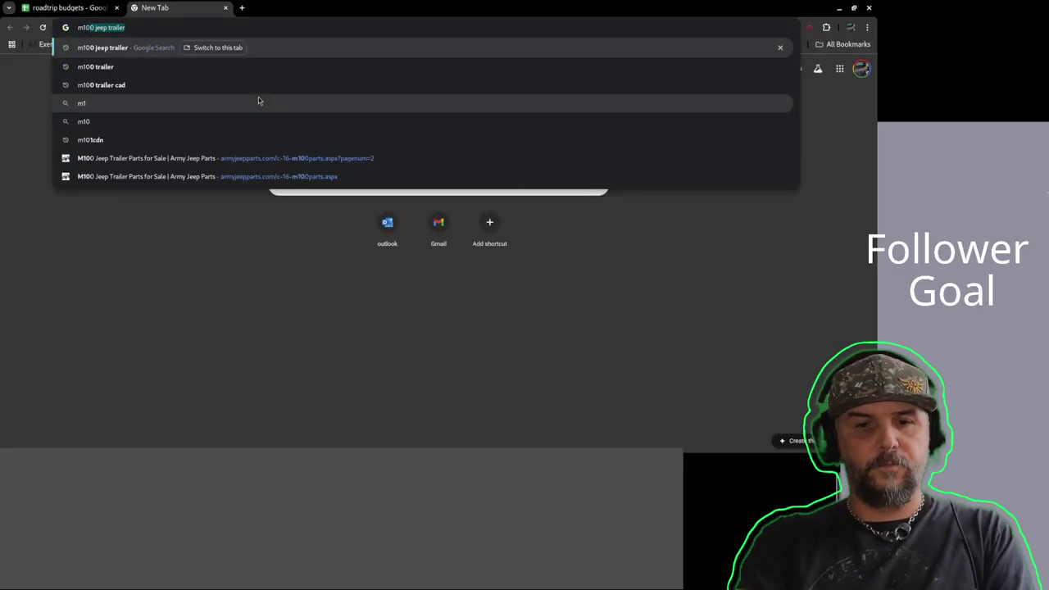
pyautogui.write('ler hitch')
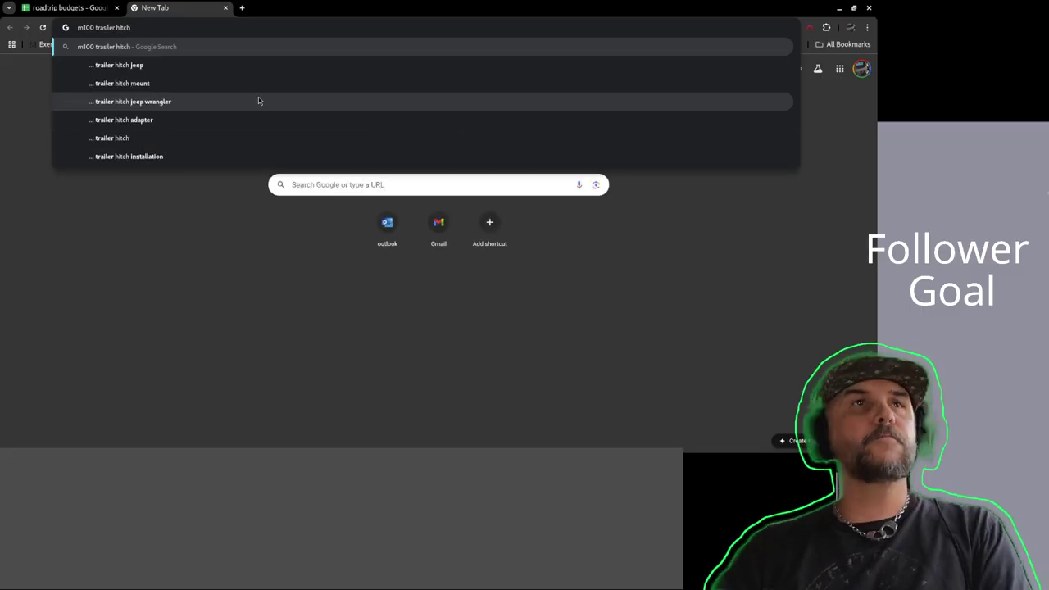
pyautogui.press('Return')
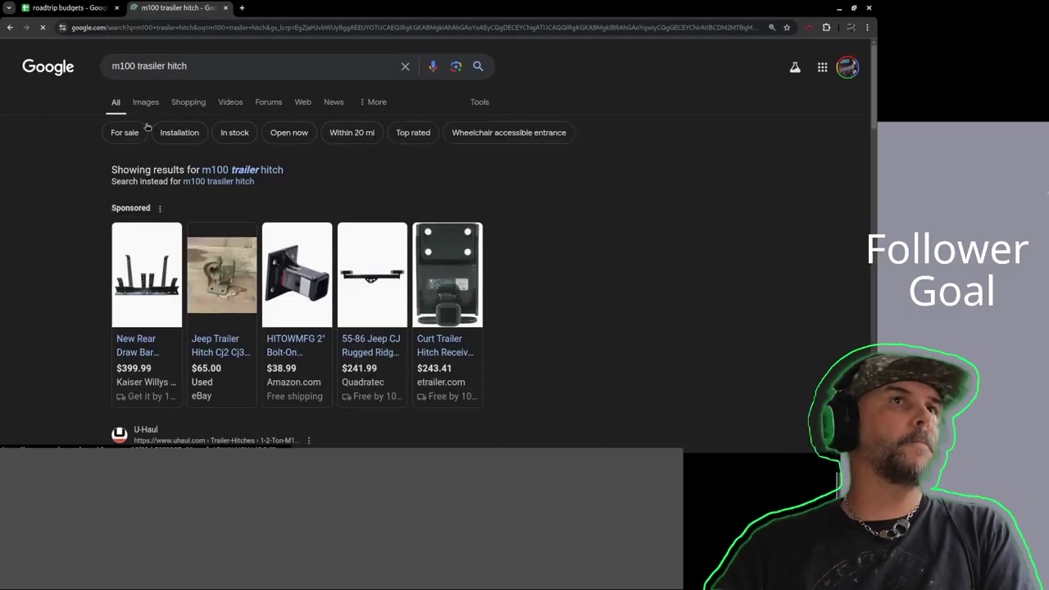
pyautogui.click(137, 66)
pyautogui.press('Up')
pyautogui.press('BackSpace')
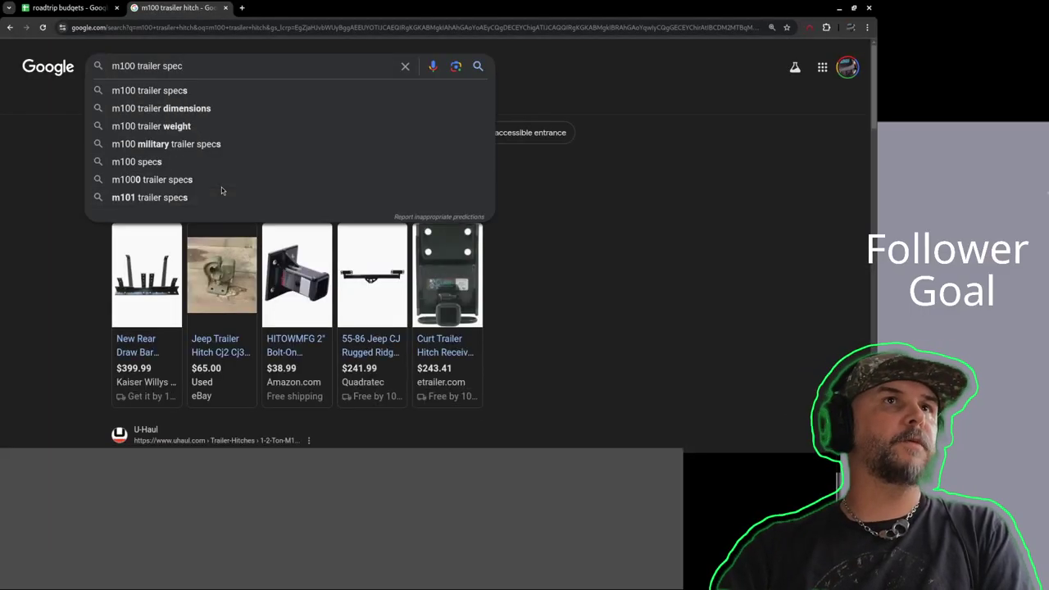
pyautogui.press('BackSpace')
pyautogui.press('BackSpace')
pyautogui.press('BackSpace')
pyautogui.press('BackSpace')
pyautogui.write('hit')
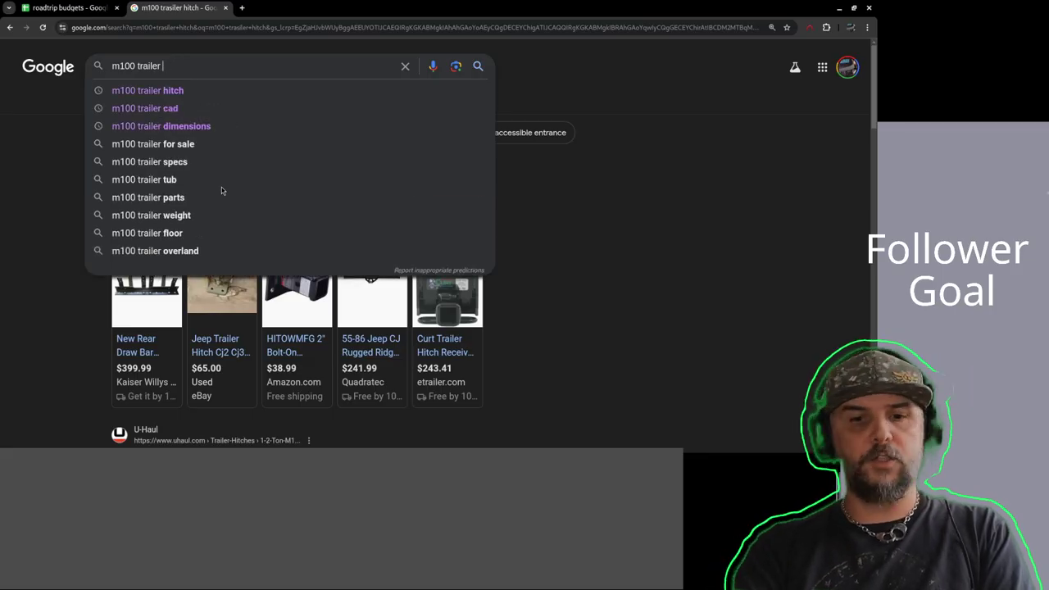
pyautogui.write('ch')
pyautogui.press('Return')
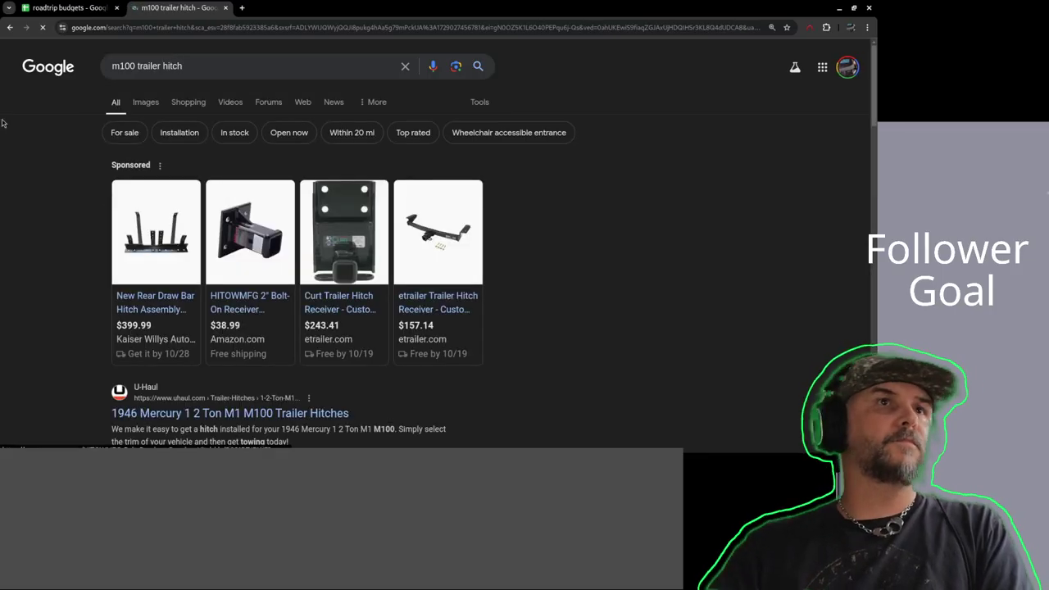
pyautogui.scroll(-3, 238, 210)
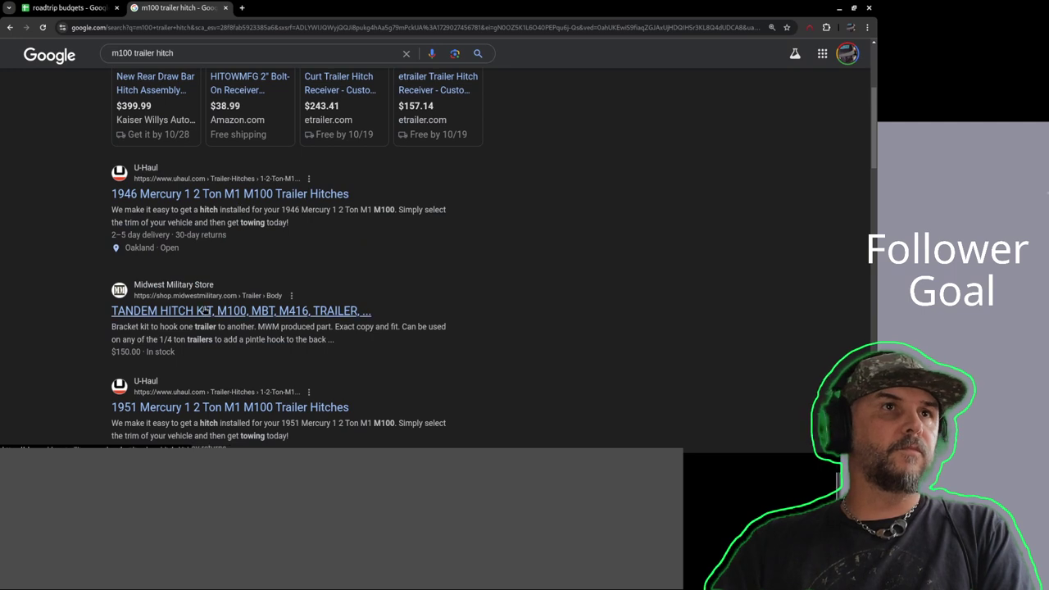
pyautogui.scroll(-1, 363, 265)
pyautogui.scroll(4, 270, 164)
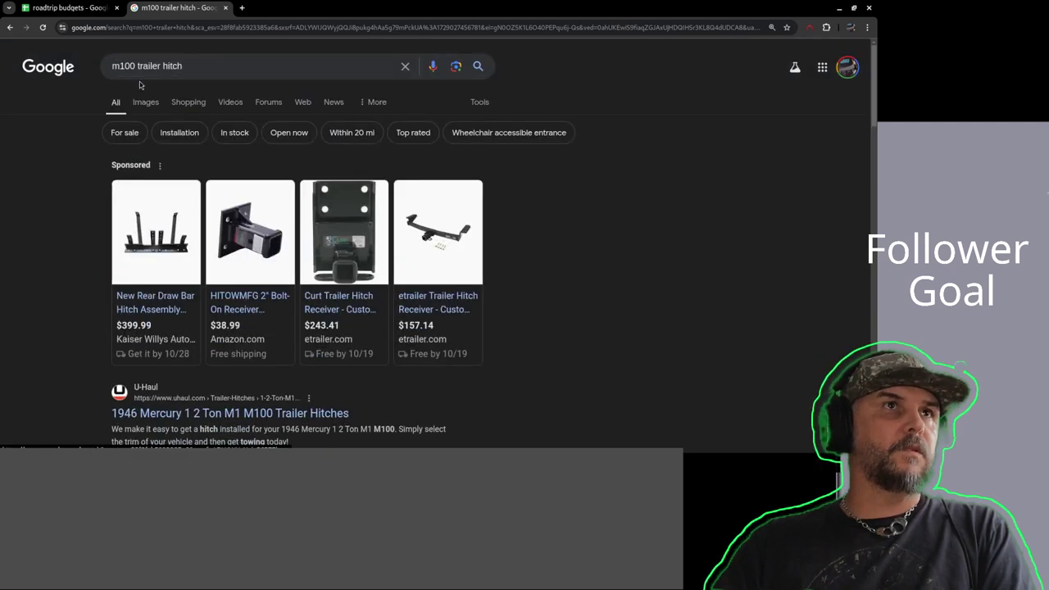
# - Search 'm100 trailer mods' instead and open the Army Jeep Parts M100 trailer parts page
pyautogui.click(201, 66)
pyautogui.press('BackSpace')
pyautogui.press('BackSpace')
pyautogui.press('BackSpace')
pyautogui.press('BackSpace')
pyautogui.press('BackSpace')
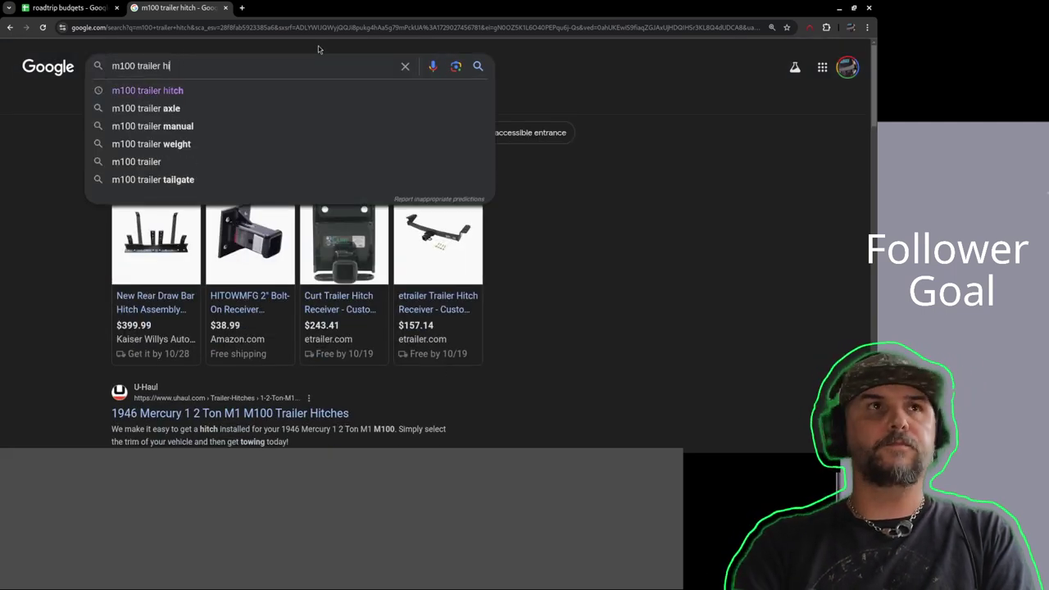
pyautogui.write('mods')
pyautogui.press('Return')
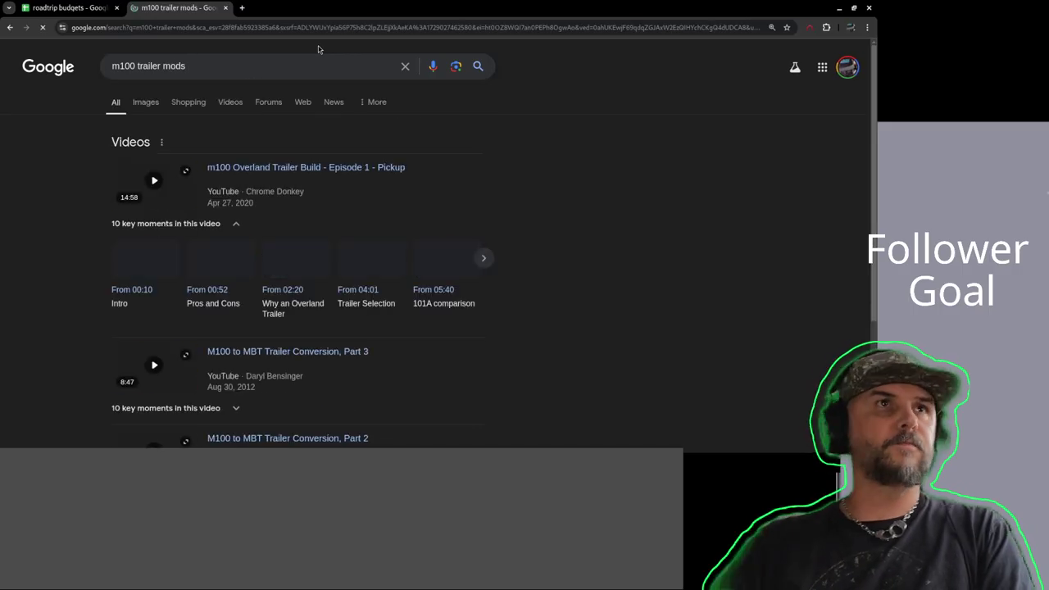
pyautogui.scroll(-5, 76, 272)
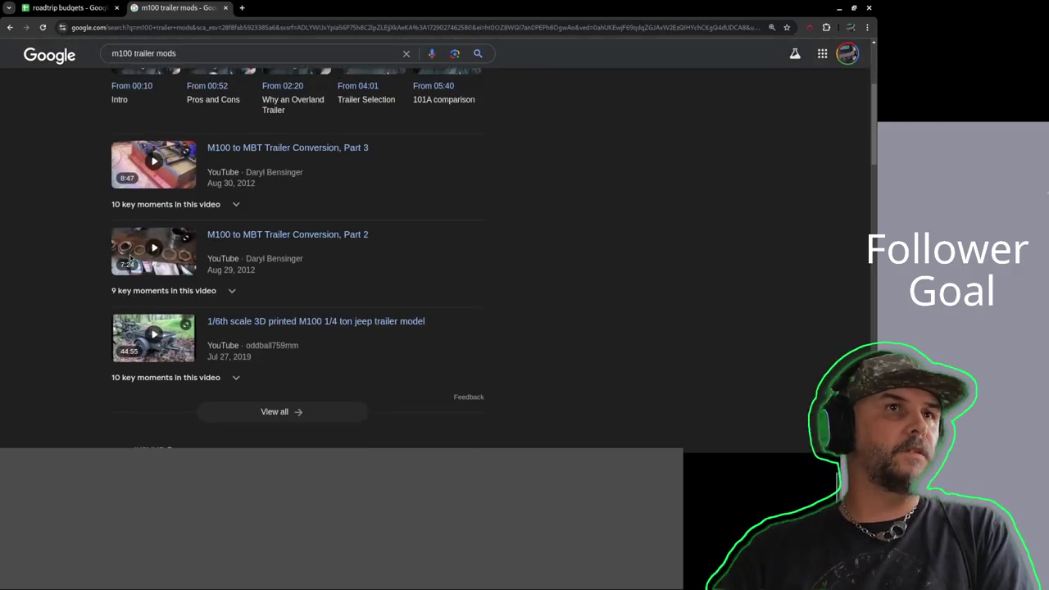
pyautogui.scroll(-3, 73, 289)
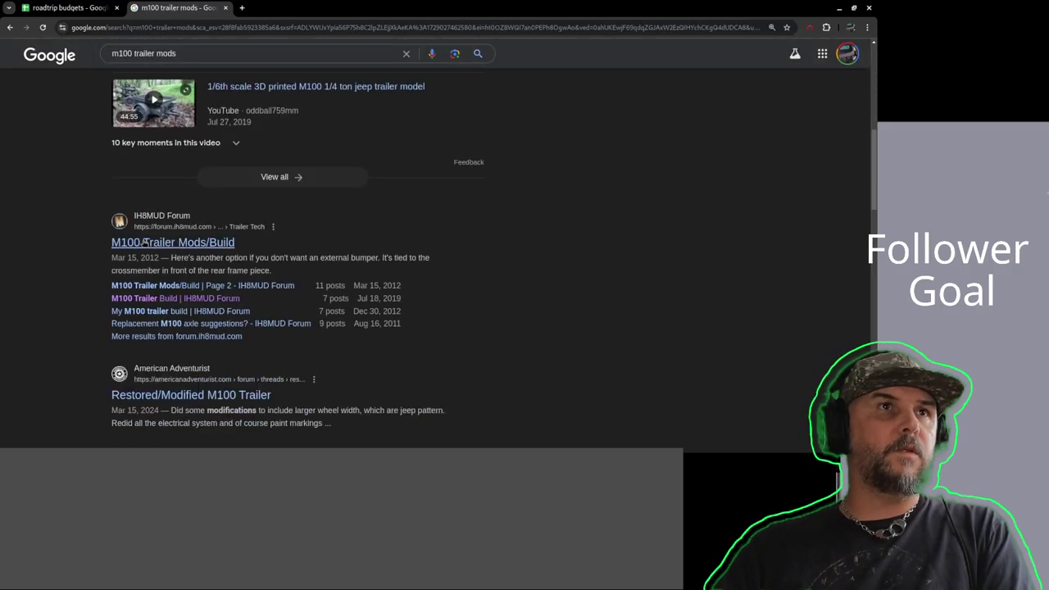
pyautogui.scroll(-1, 325, 222)
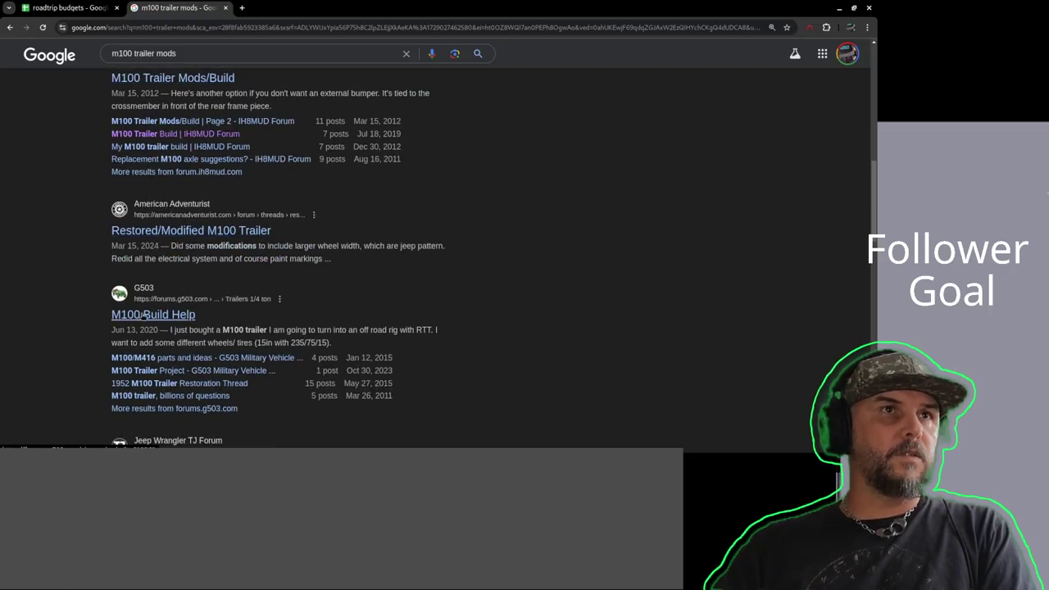
pyautogui.scroll(-1, 368, 264)
pyautogui.scroll(-2, 366, 269)
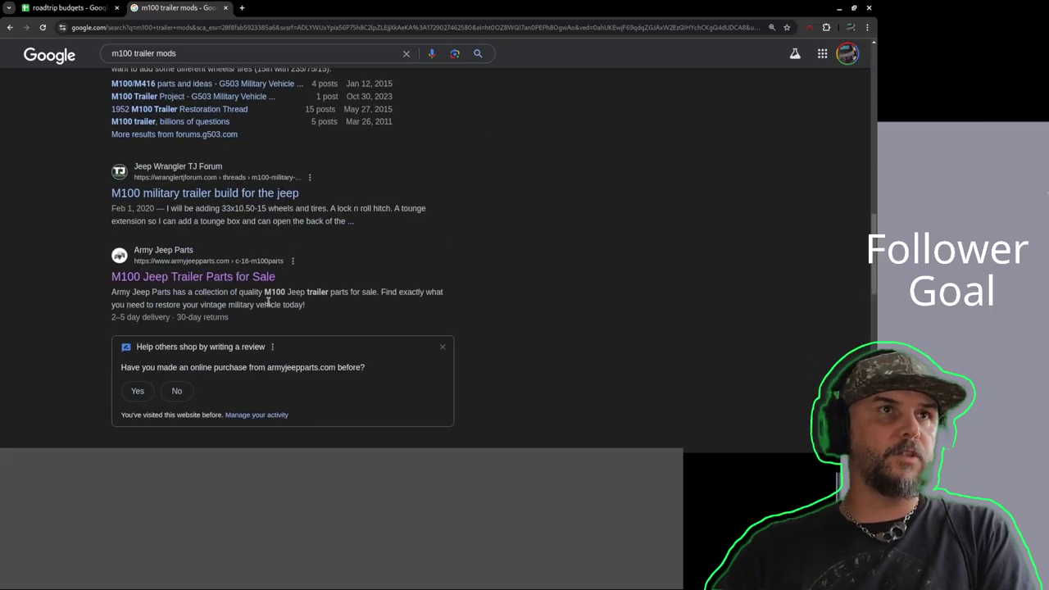
pyautogui.click(182, 277)
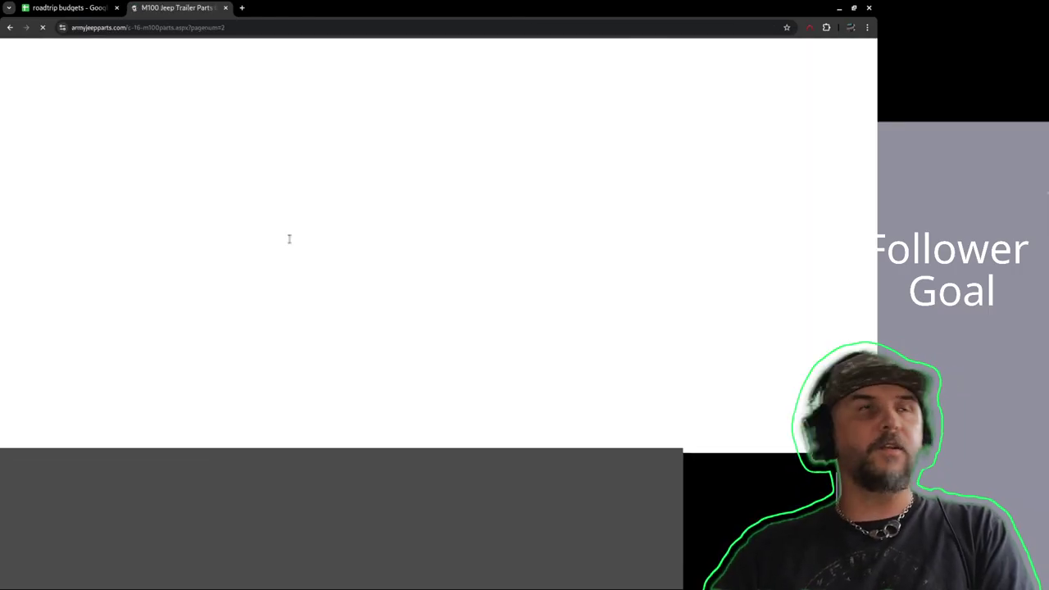
pyautogui.scroll(-2, 451, 243)
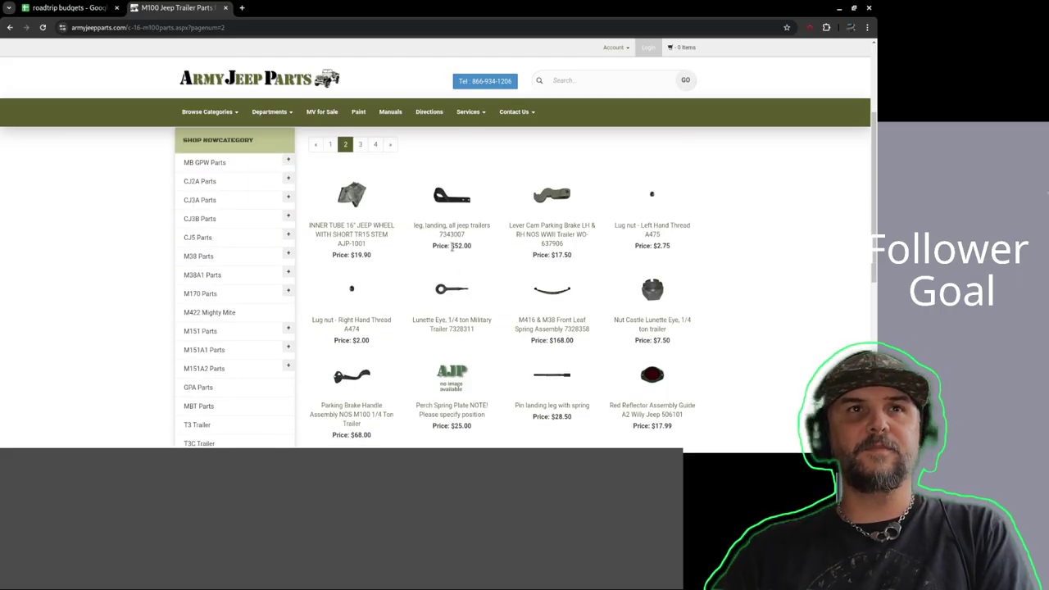
pyautogui.moveTo(452, 246); pyautogui.dragTo(483, 271)
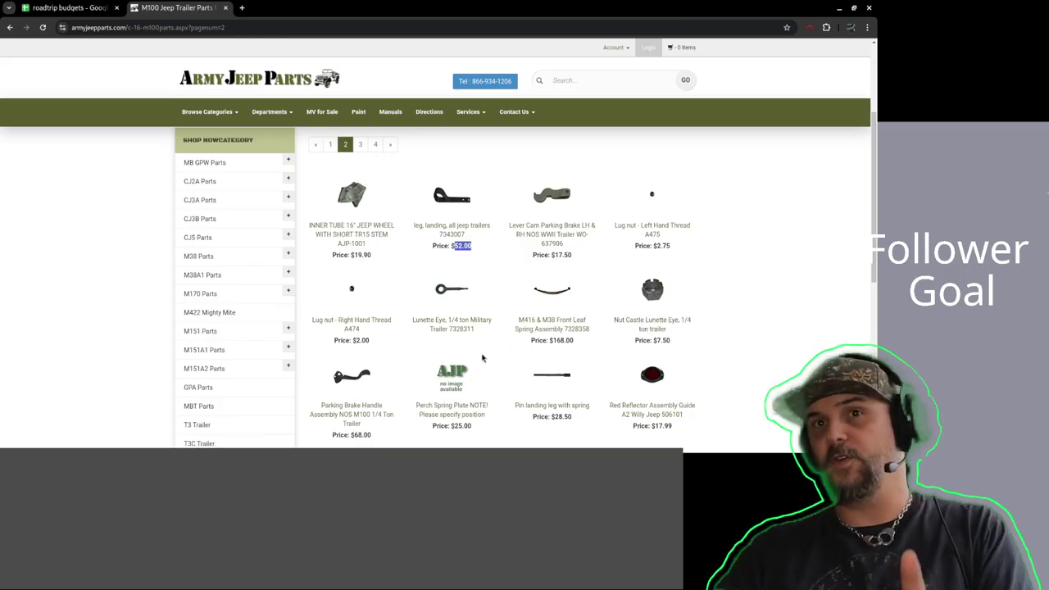
pyautogui.scroll(-2, 597, 227)
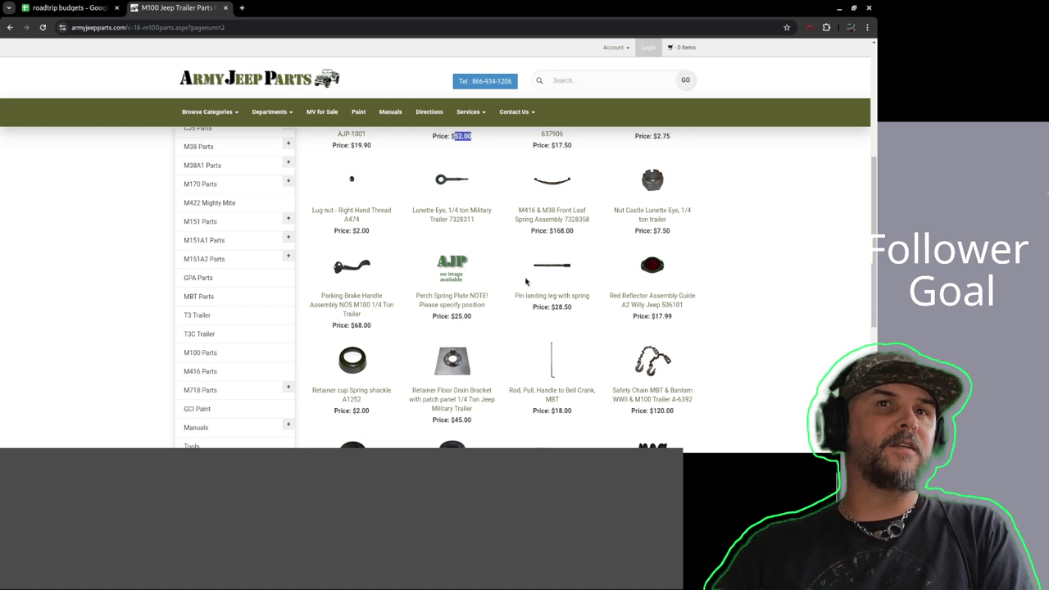
pyautogui.scroll(-3, 623, 287)
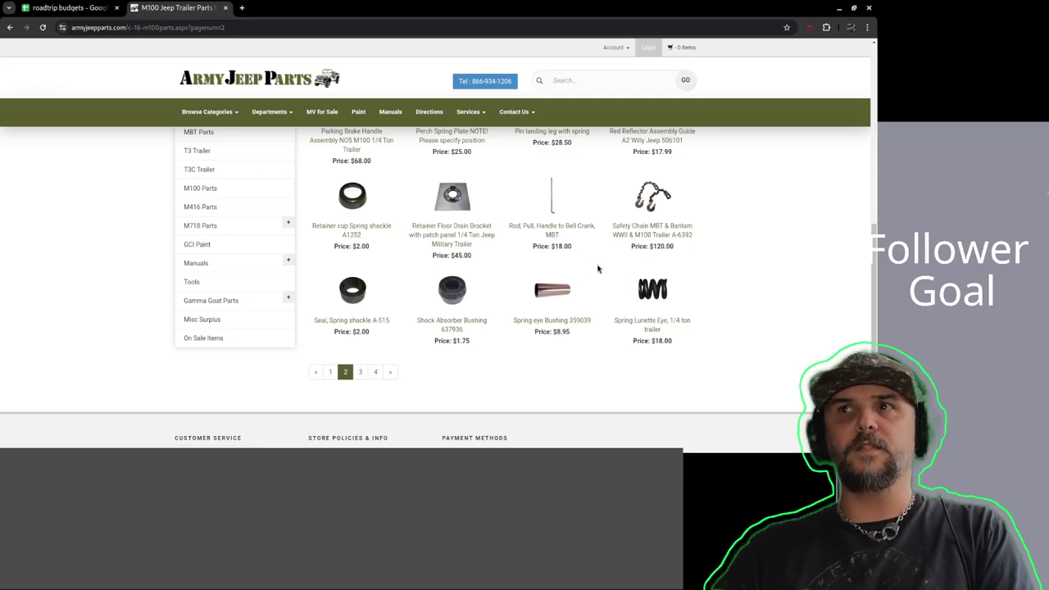
pyautogui.scroll(10, 590, 254)
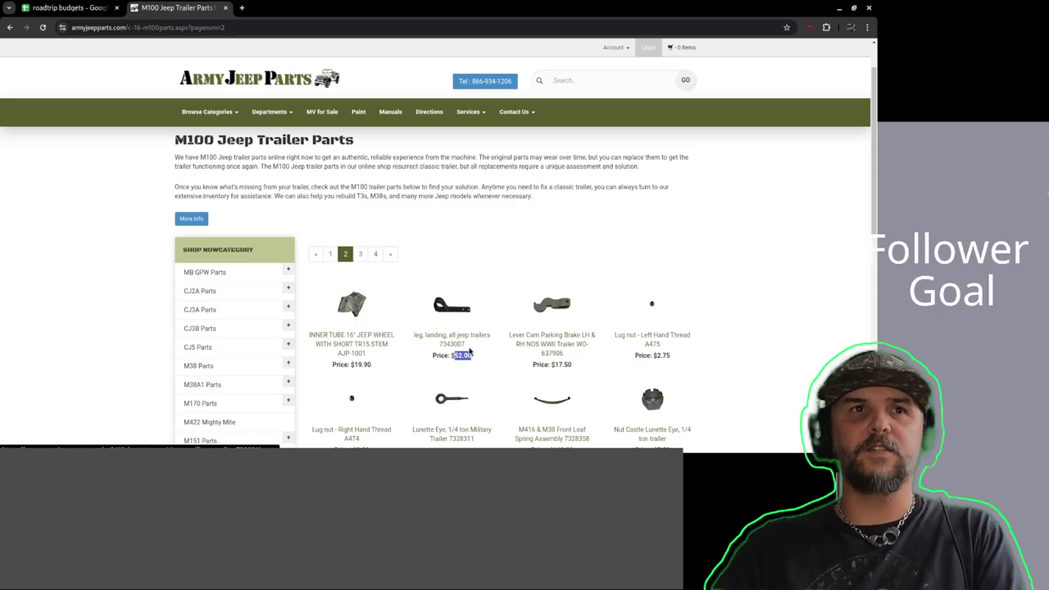
pyautogui.scroll(-1, 446, 316)
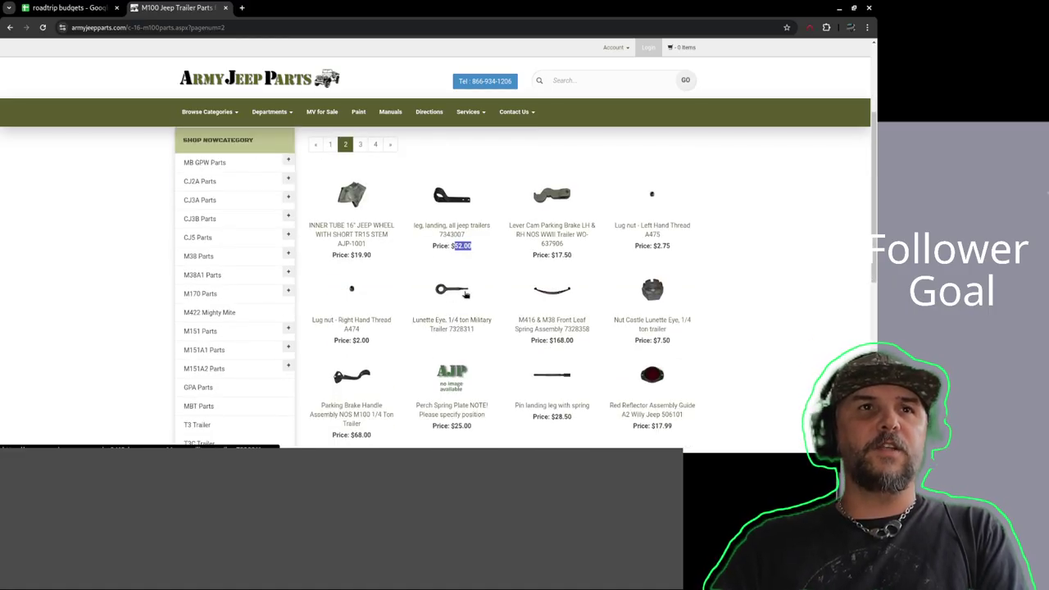
pyautogui.scroll(1, 495, 287)
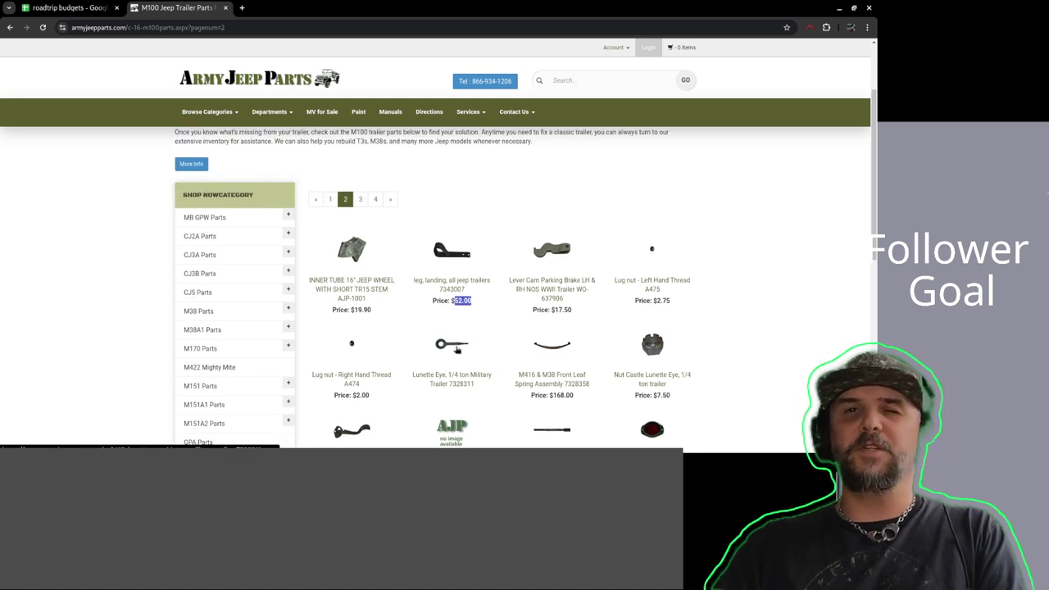
pyautogui.scroll(2, 482, 336)
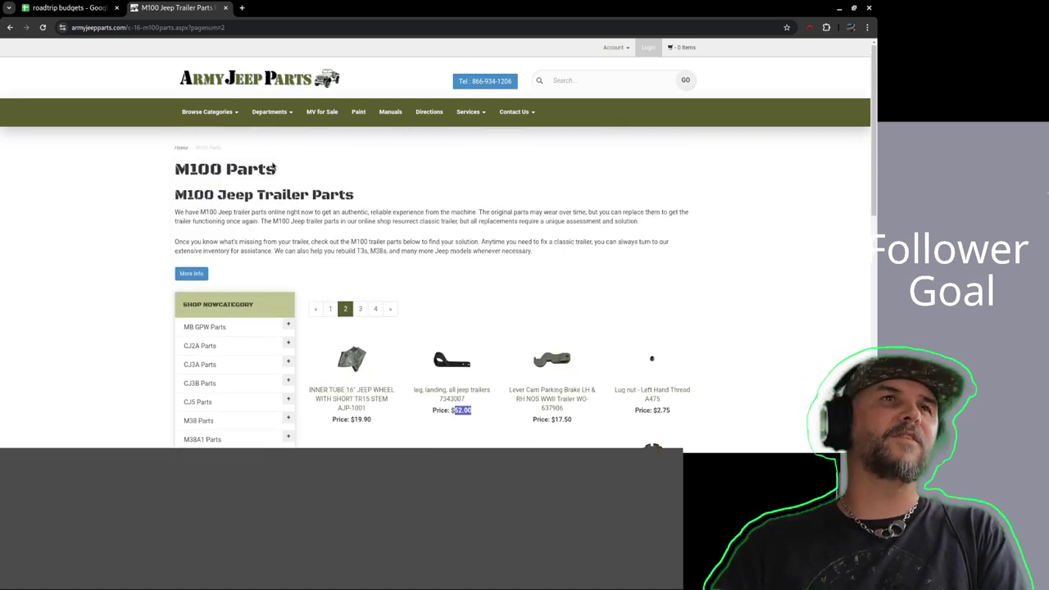
# - Go back to the m100 trailer mods results and search 'm100 trailer vs m416'
pyautogui.click(10, 27)
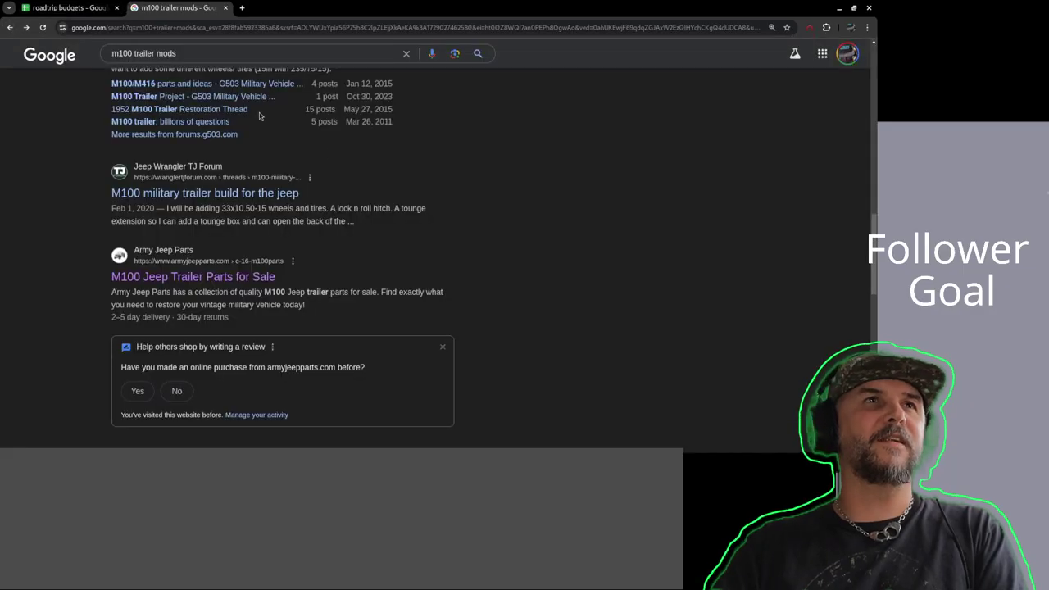
pyautogui.scroll(3, 277, 120)
pyautogui.scroll(5, 276, 119)
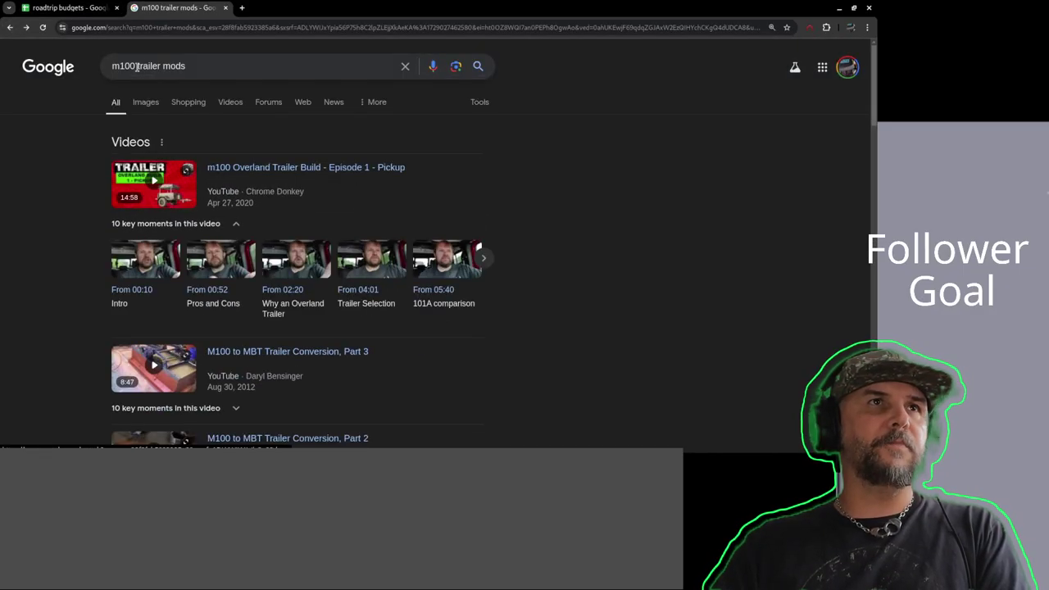
pyautogui.moveTo(204, 67); pyautogui.dragTo(138, 67)
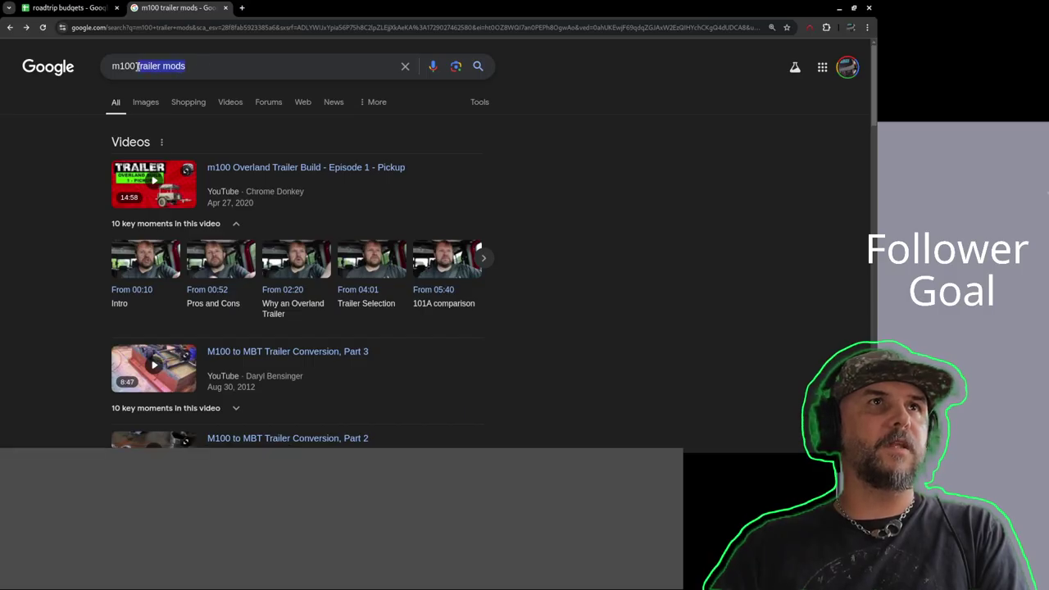
pyautogui.write('trailer vs')
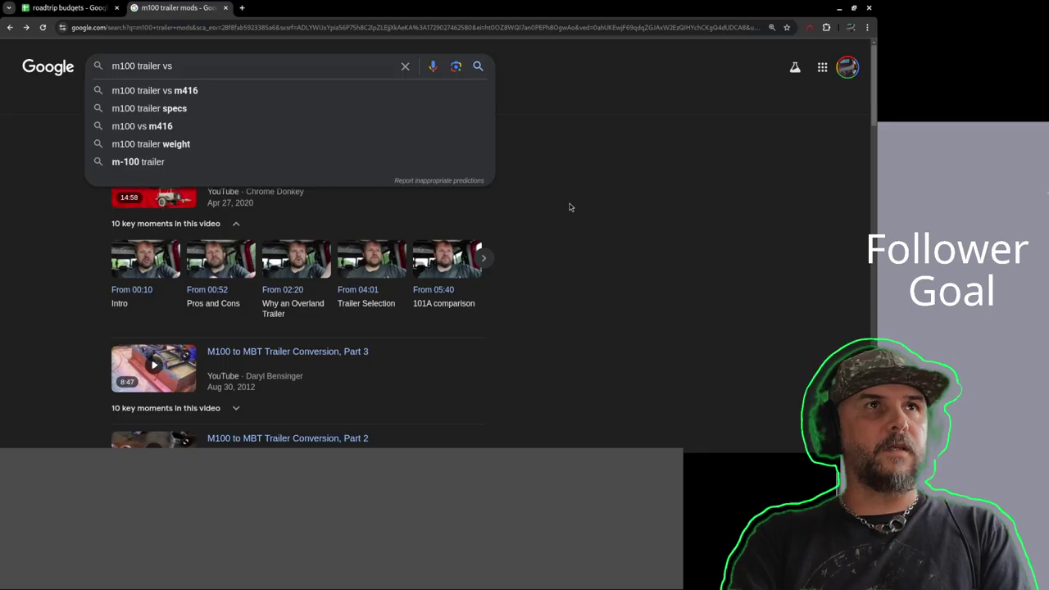
pyautogui.click(197, 90)
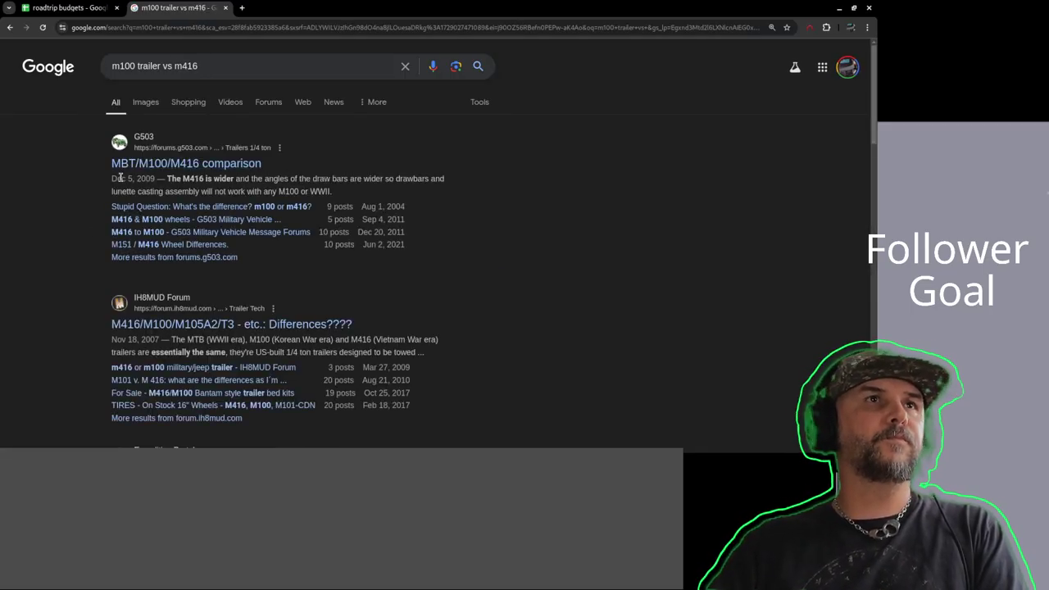
# - Search for 'm416', then refine the query to 'm416 trailer'
pyautogui.moveTo(215, 65); pyautogui.dragTo(43, 62)
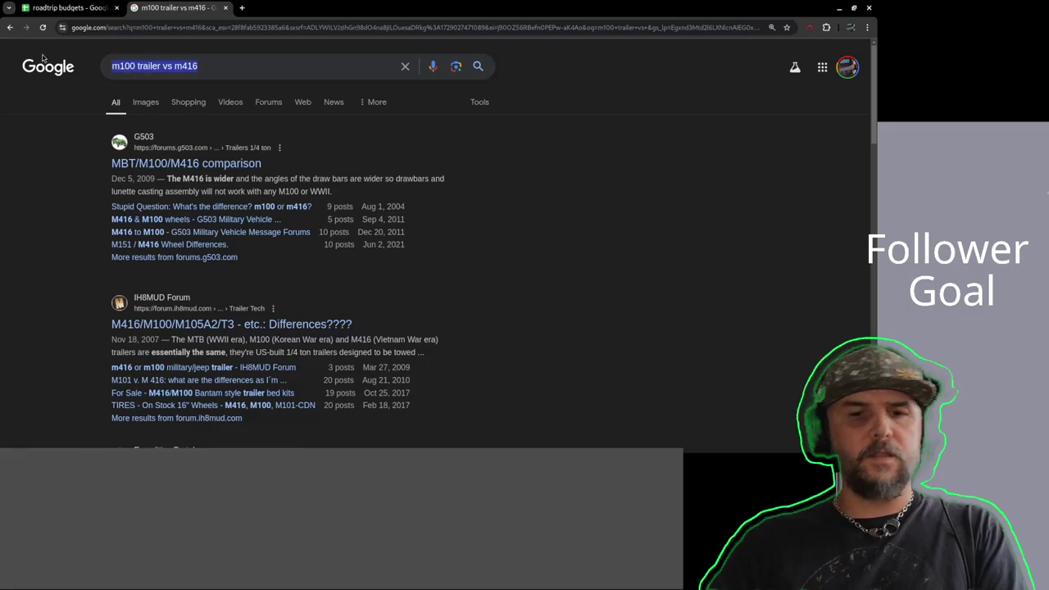
pyautogui.write('m416')
pyautogui.press('Return')
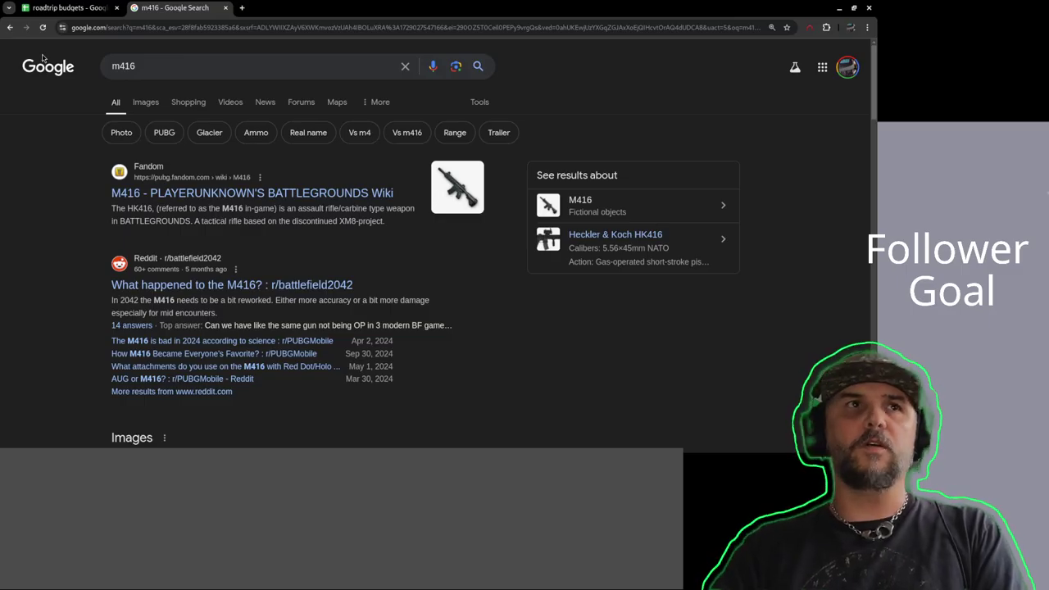
pyautogui.click(153, 67)
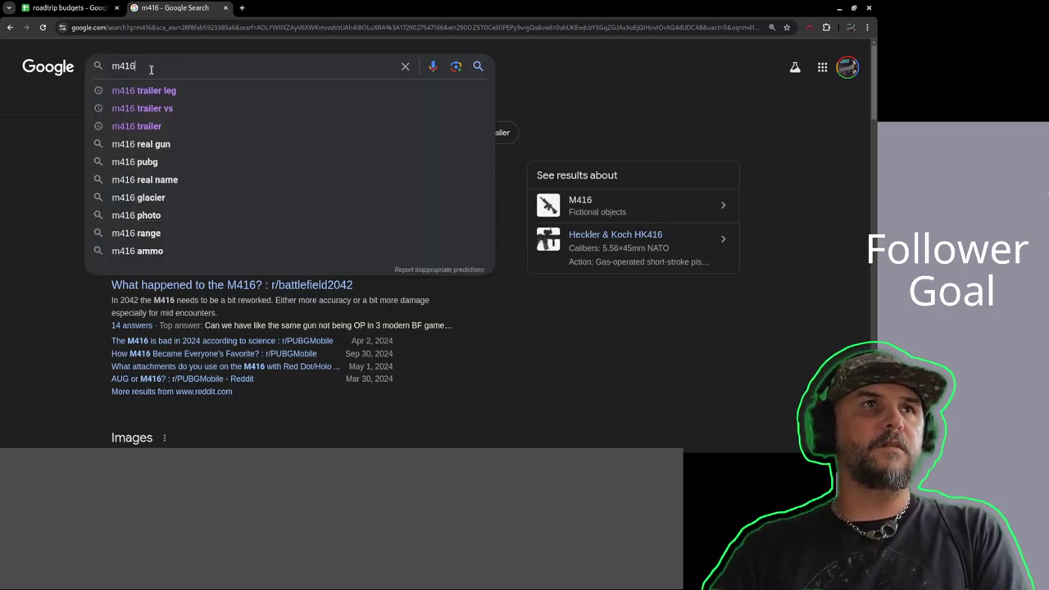
pyautogui.write('trailer')
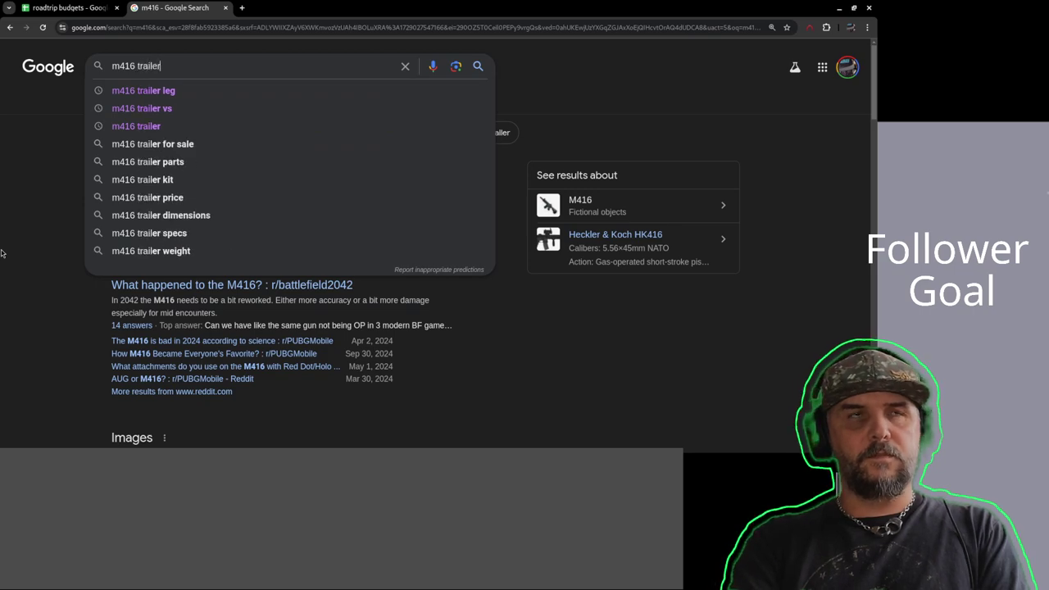
pyautogui.press('Return')
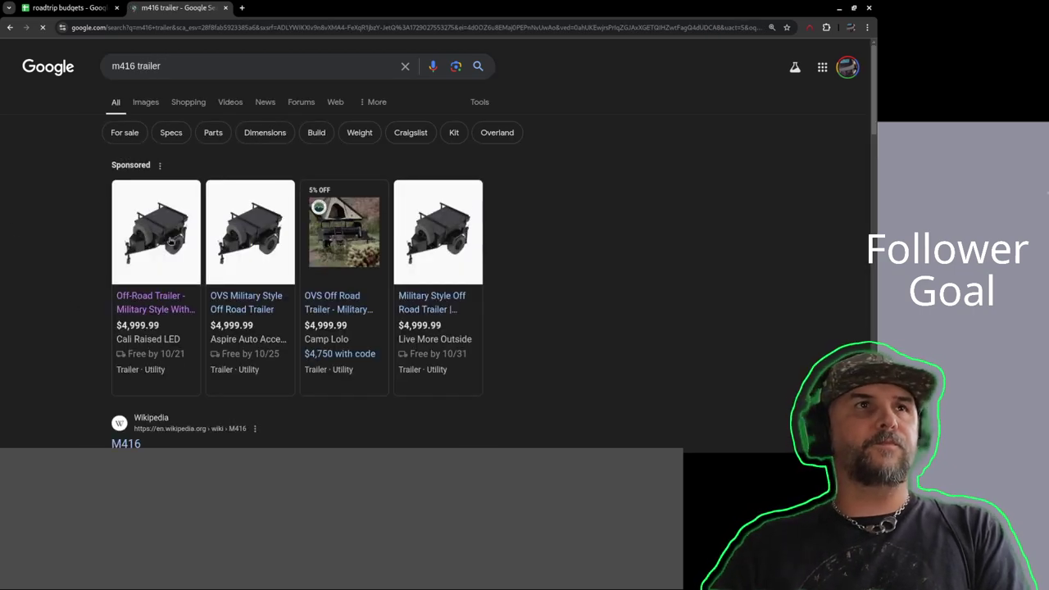
# - Scroll through the m416 trailer search results
pyautogui.scroll(-1, 59, 282)
pyautogui.scroll(-3, 59, 283)
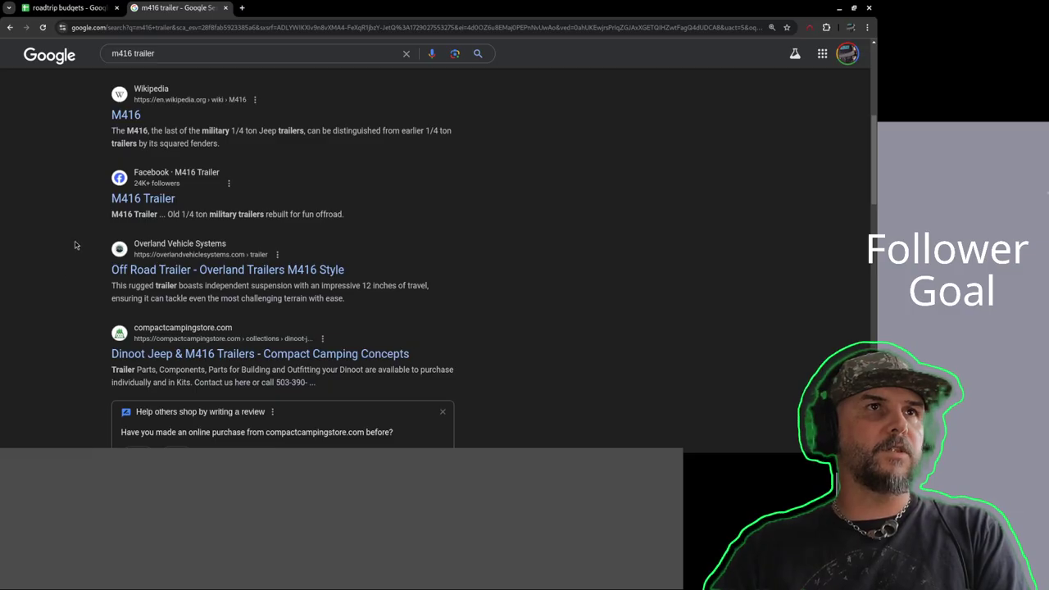
pyautogui.scroll(-2, 73, 240)
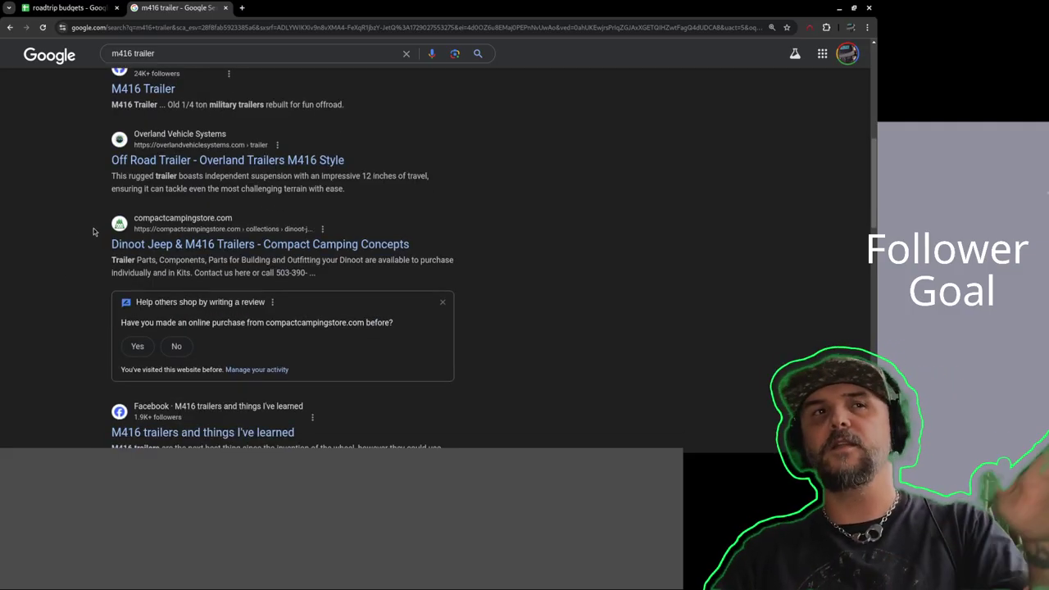
pyautogui.scroll(-1, 68, 283)
pyautogui.scroll(-1, 73, 285)
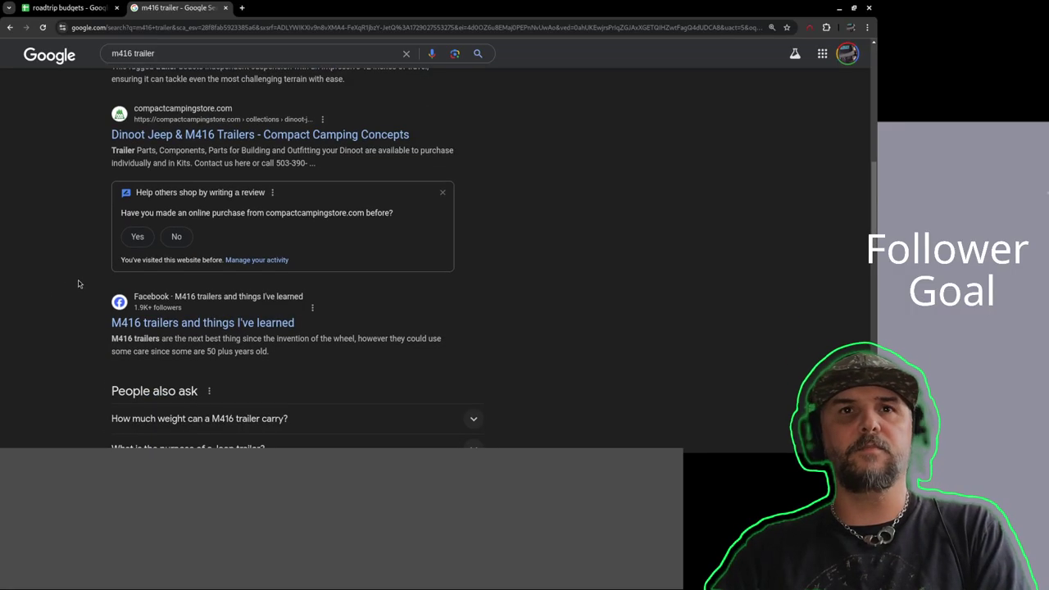
pyautogui.scroll(-1, 72, 281)
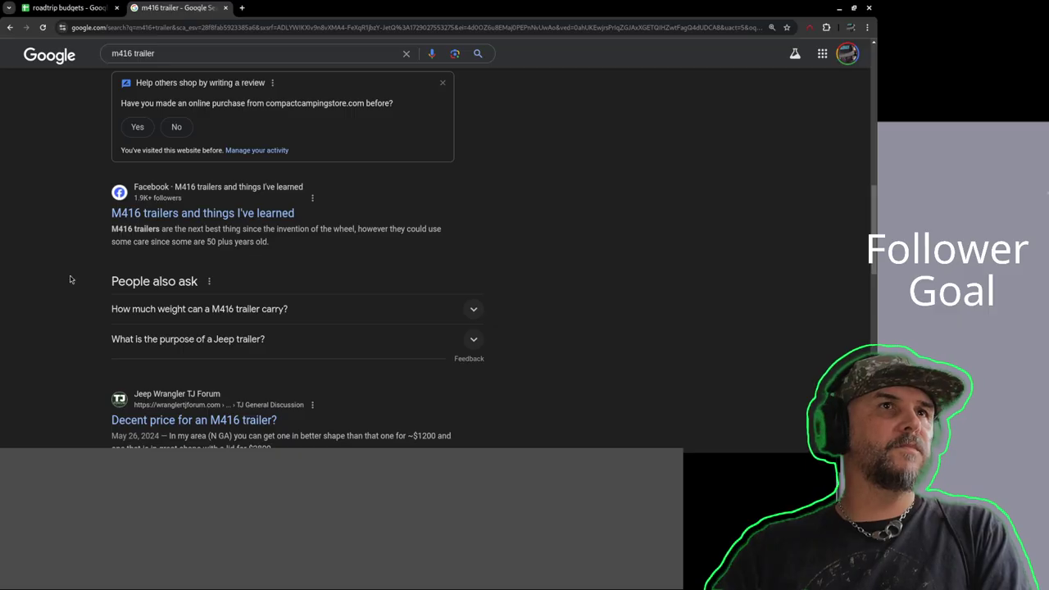
pyautogui.scroll(-2, 113, 215)
pyautogui.scroll(-3, 80, 295)
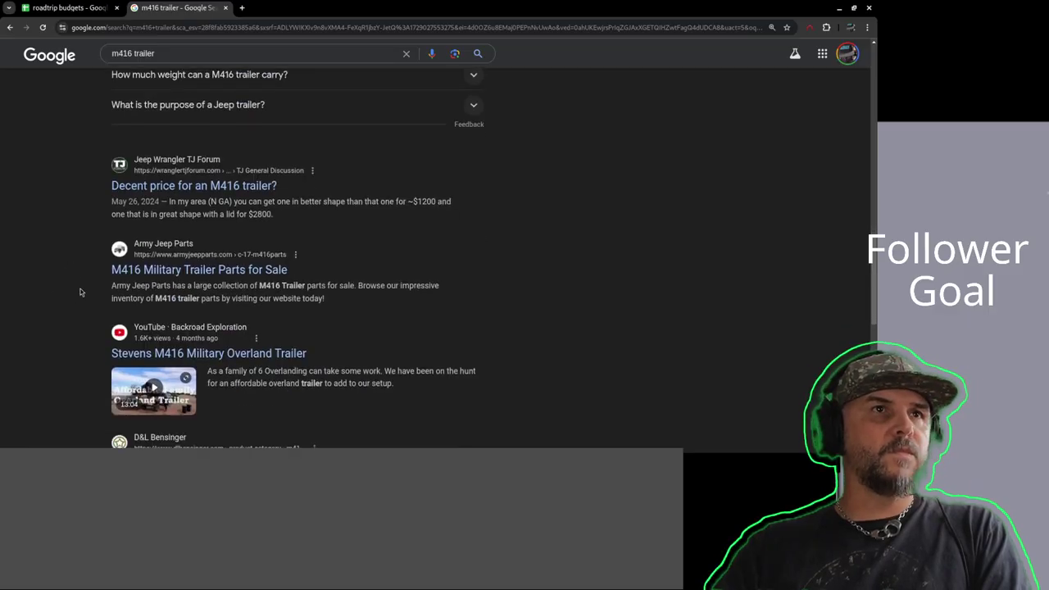
pyautogui.scroll(-2, 91, 295)
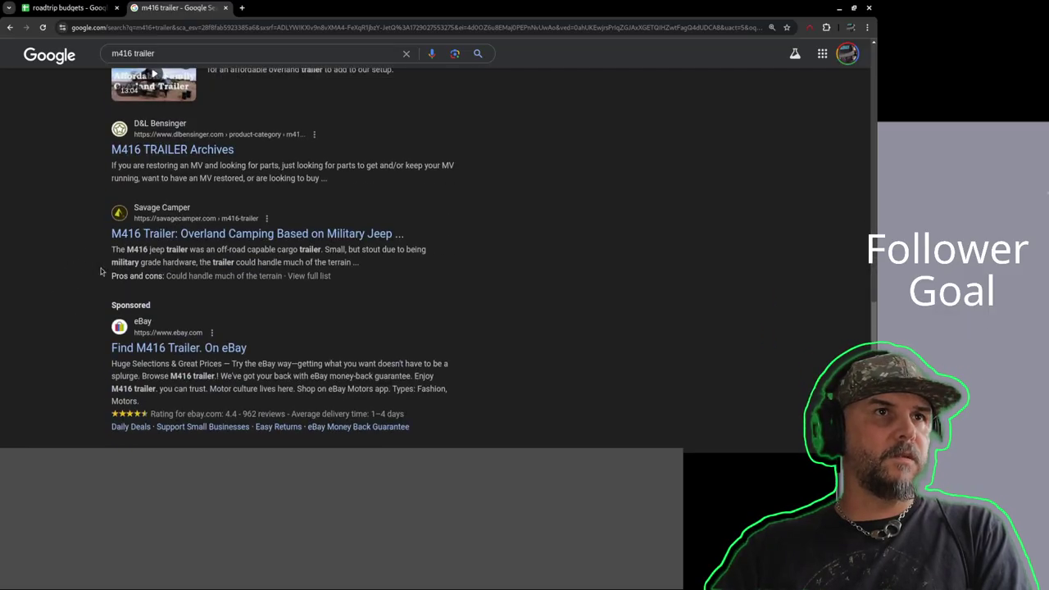
pyautogui.scroll(-2, 98, 272)
pyautogui.scroll(-2, 97, 275)
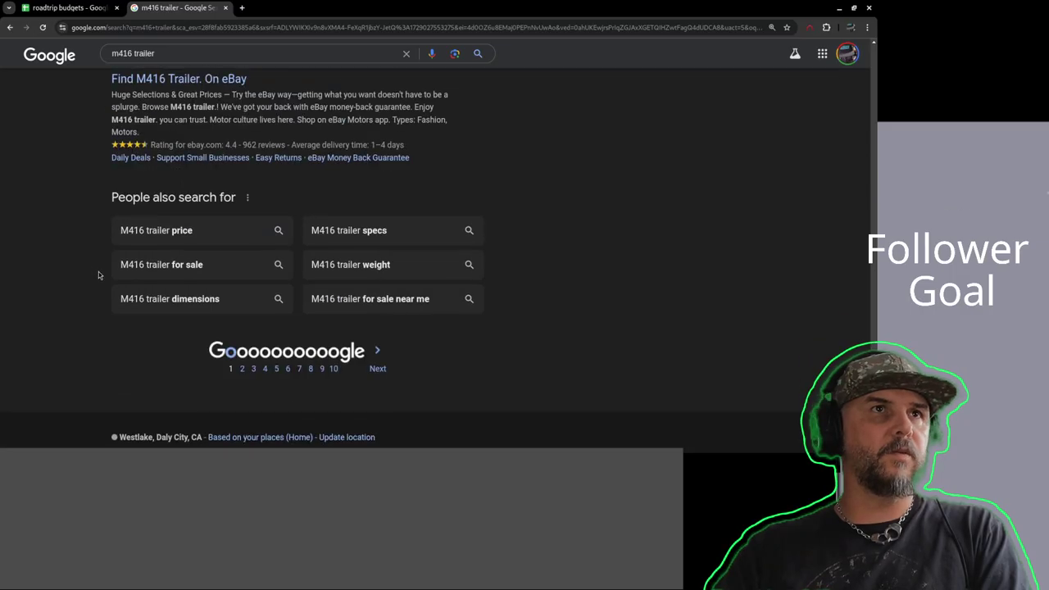
pyautogui.scroll(20, 111, 342)
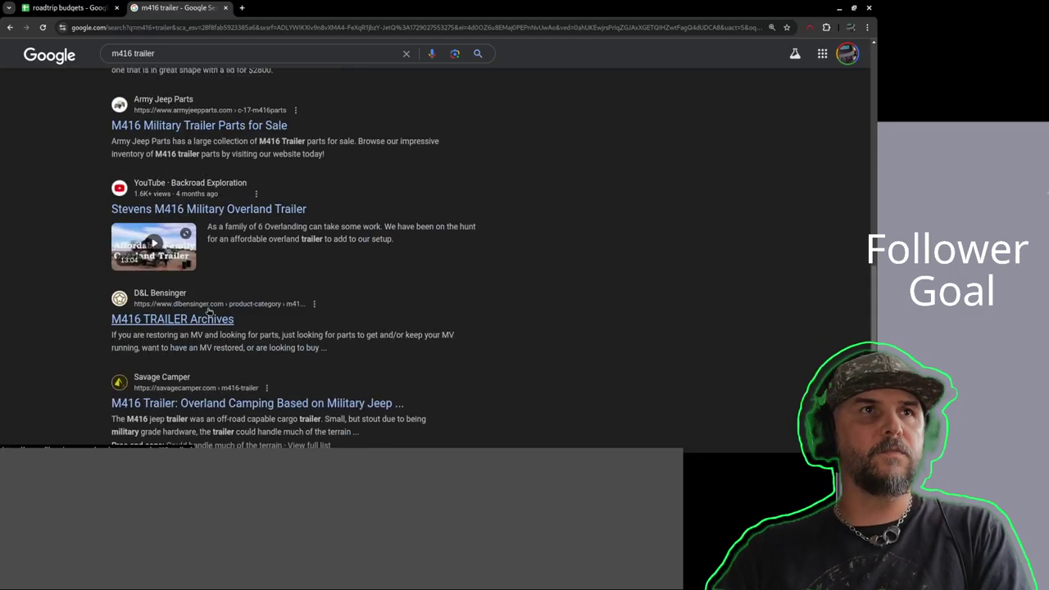
# - Search for 'm416 trailer parts' and scroll the store listings
pyautogui.click(195, 71)
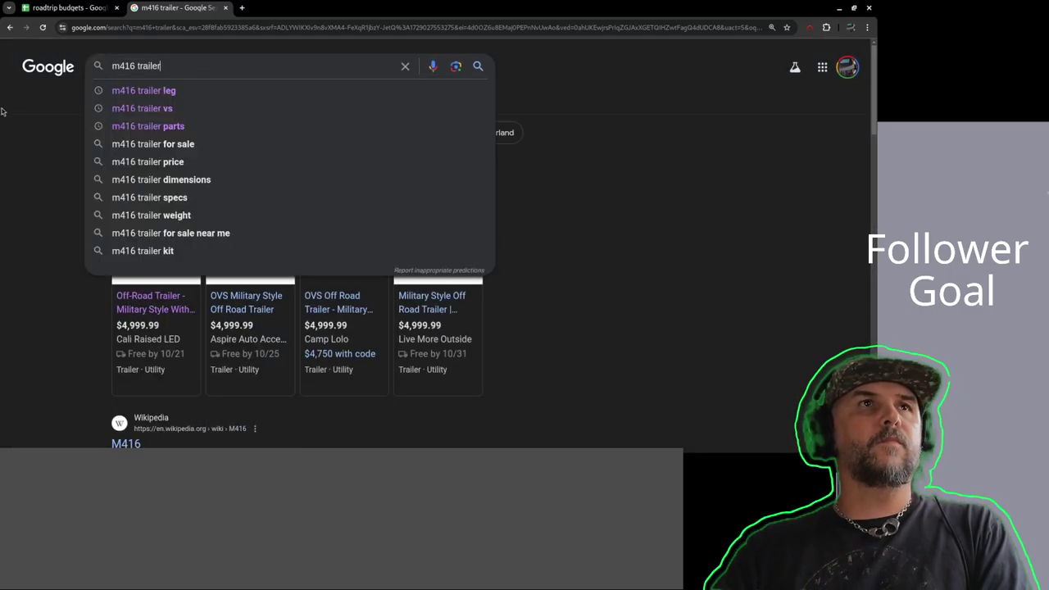
pyautogui.write('parts')
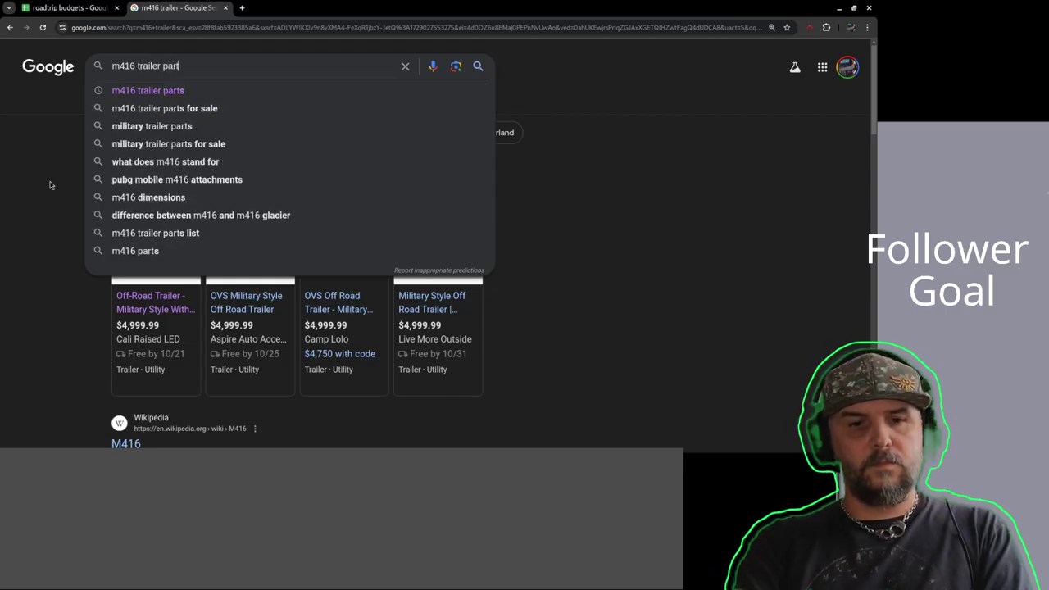
pyautogui.press('Return')
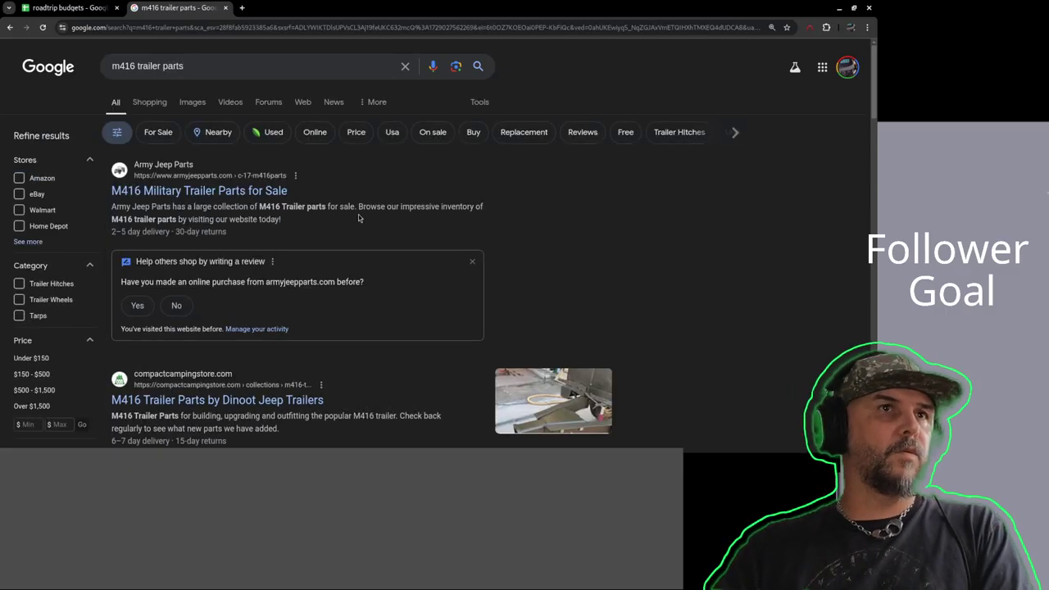
pyautogui.scroll(-2, 324, 304)
# - Open the Dinoot Jeep Trailers result and its M416 Trailer Receiver Tube Tongue Retrofit Kit page
pyautogui.click(190, 292)
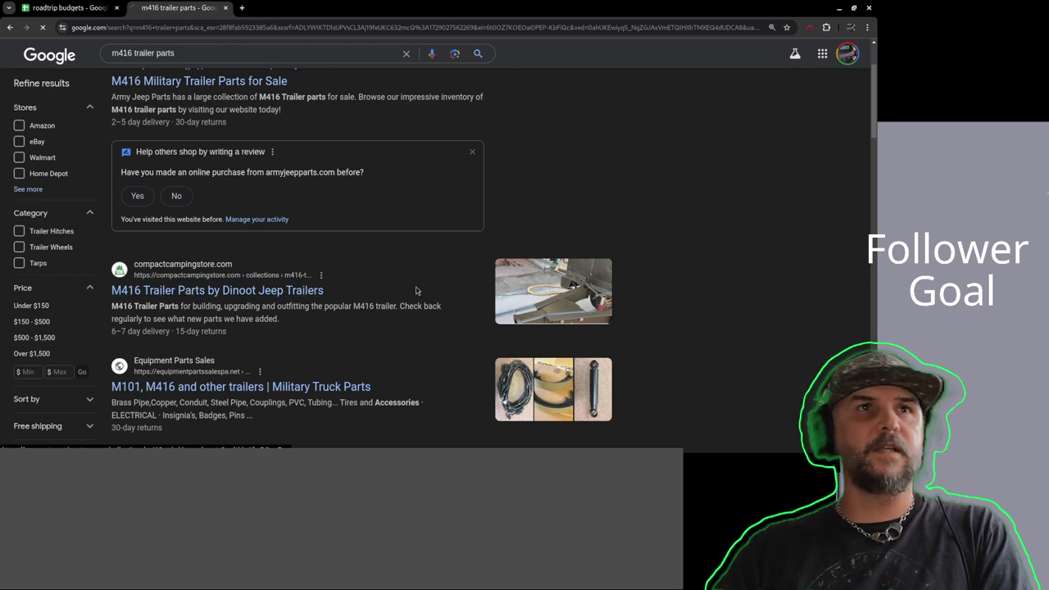
pyautogui.scroll(-4, 339, 281)
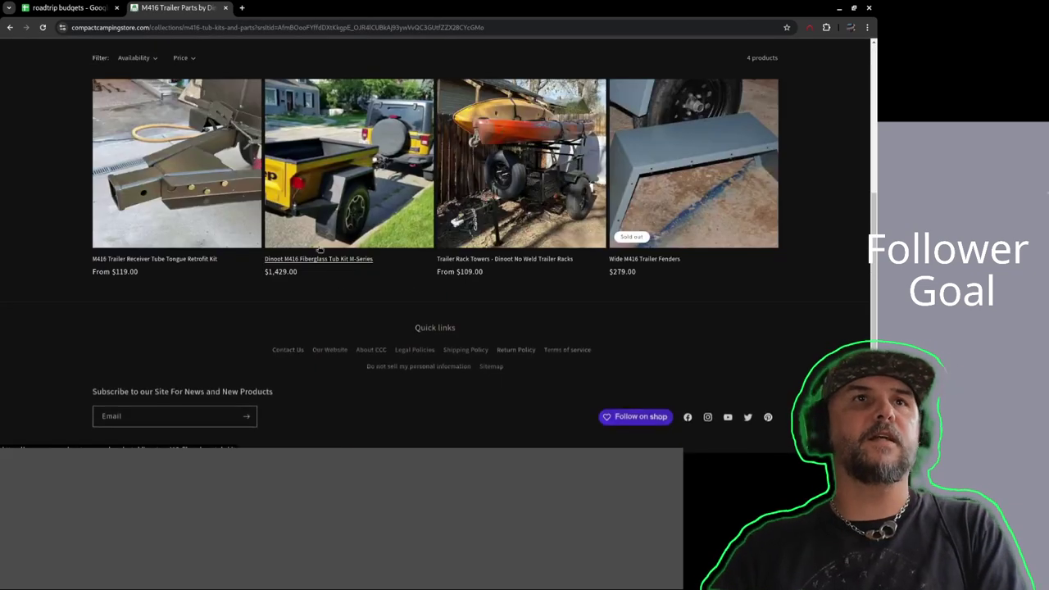
pyautogui.click(169, 186)
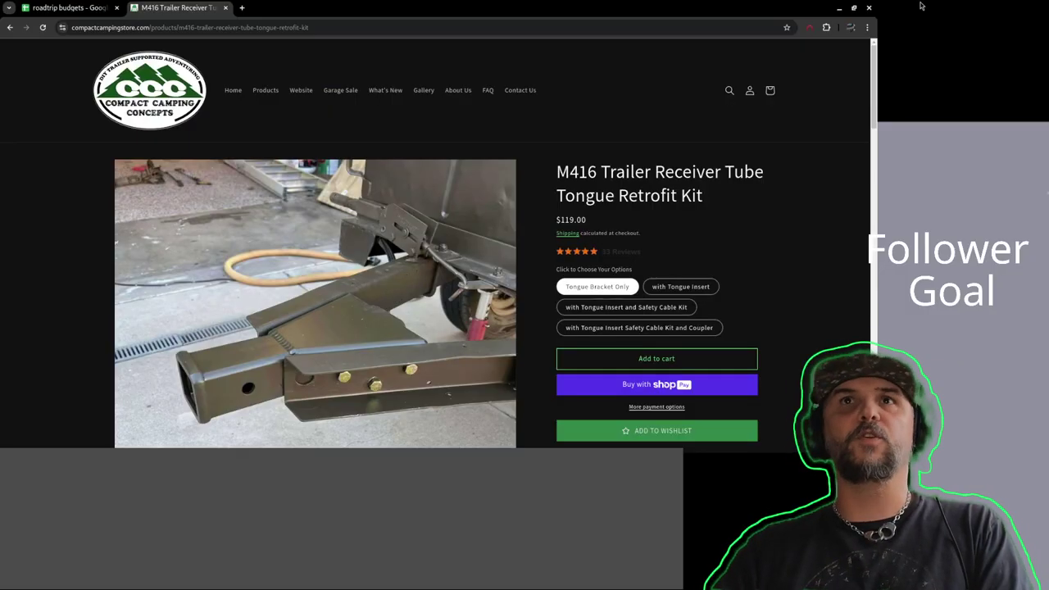
# - Bring the Google Photos trailer picture window to the front
pyautogui.hotkey('alt', 'Tab')
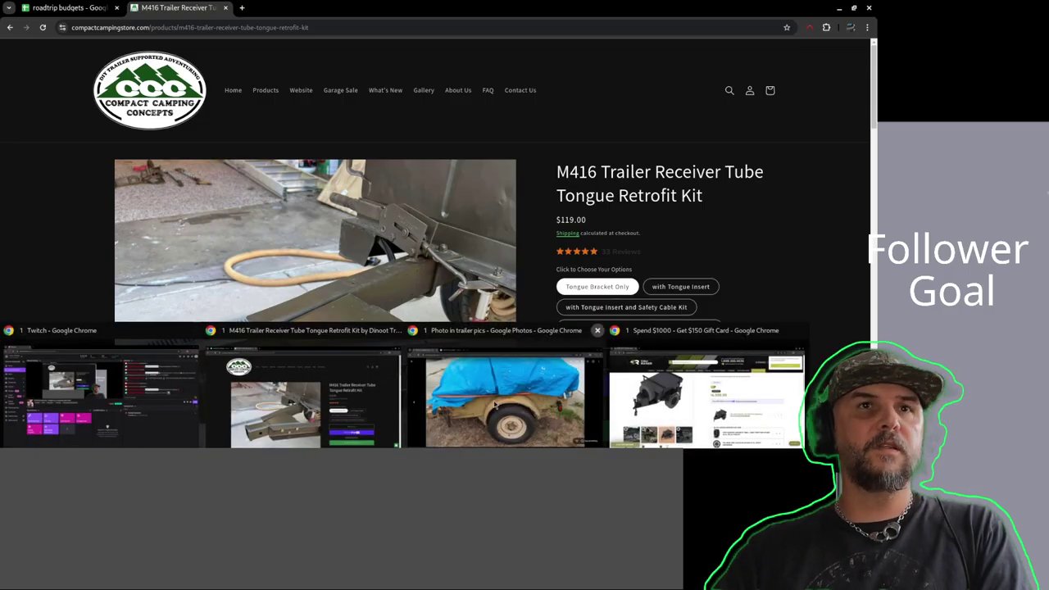
pyautogui.press('Escape')
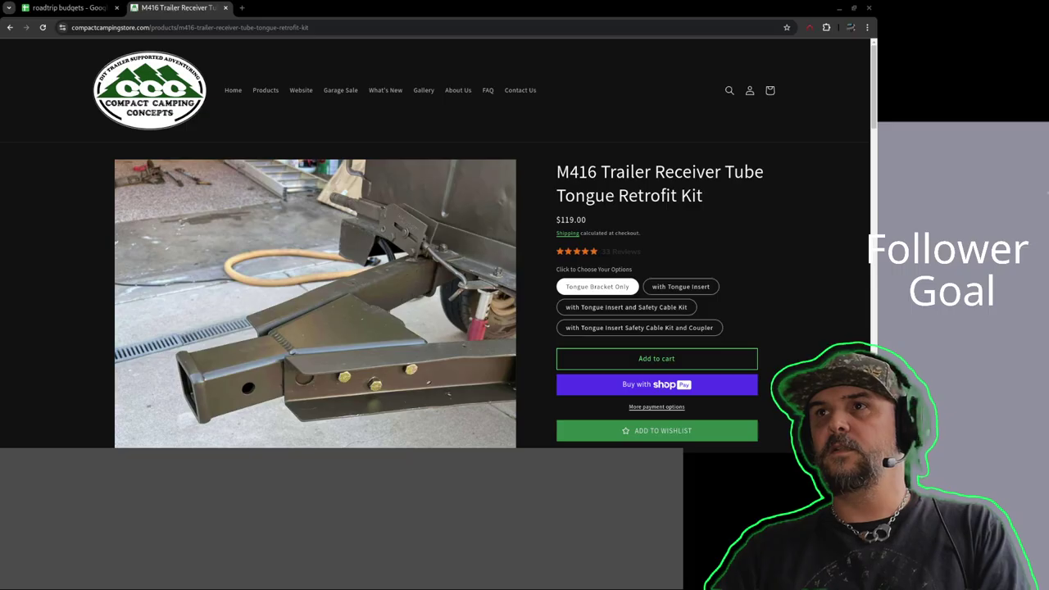
pyautogui.hotkey('alt', 'Tab')
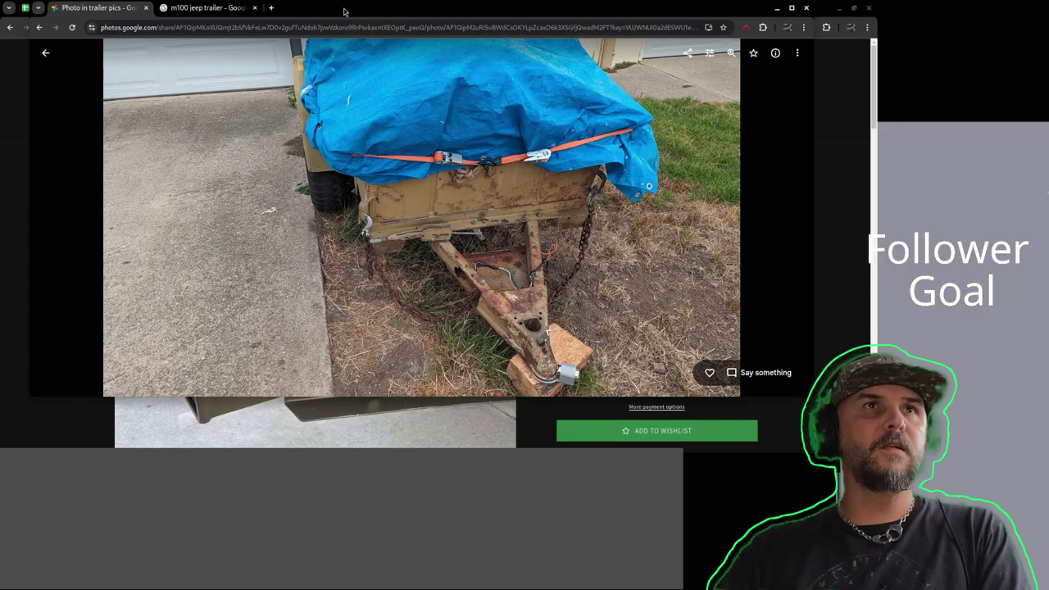
# - Drag the Google Photos window right to reveal the $119.00 retrofit kit page
pyautogui.moveTo(342, 7); pyautogui.dragTo(949, 94)
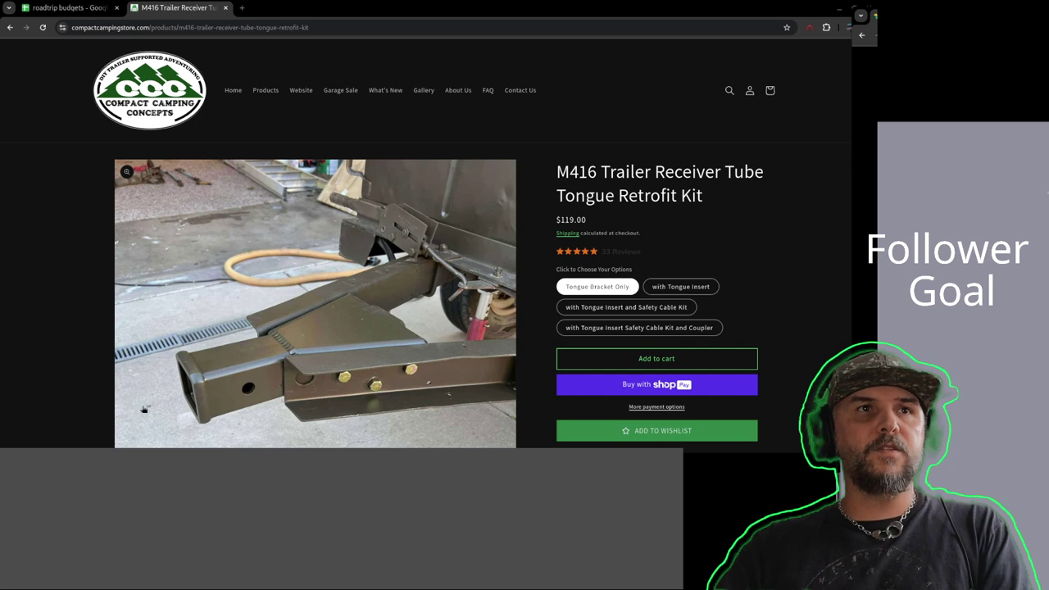
pyautogui.scroll(-1, 189, 333)
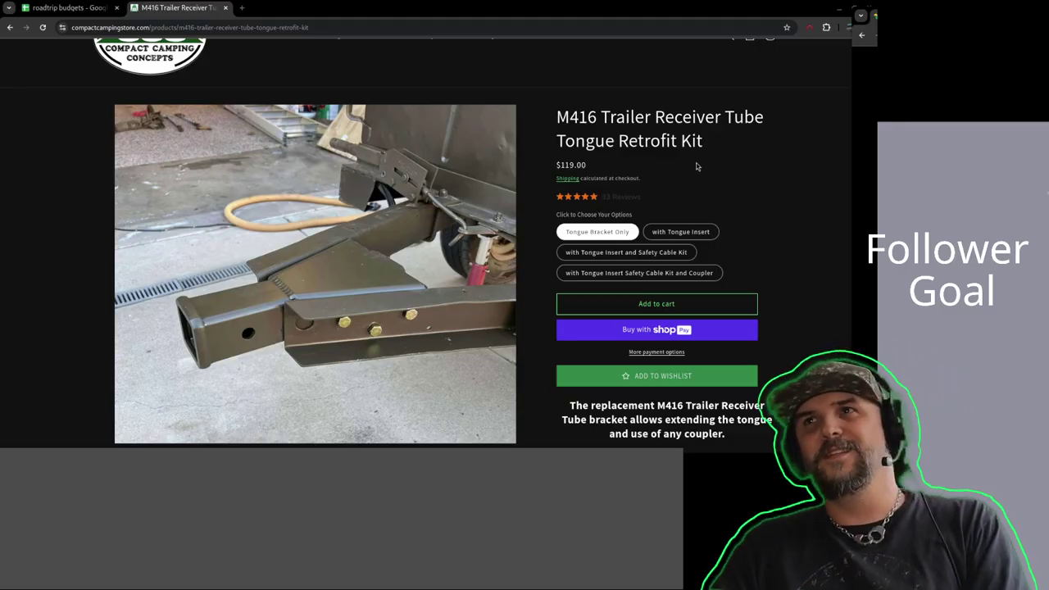
pyautogui.scroll(-2, 86, 273)
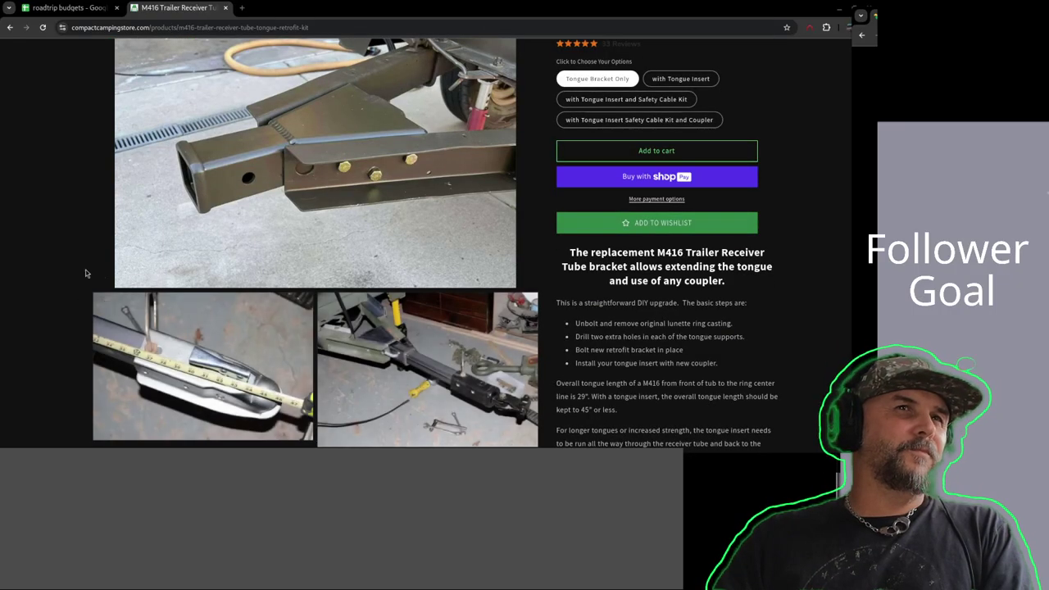
pyautogui.scroll(-3, 85, 273)
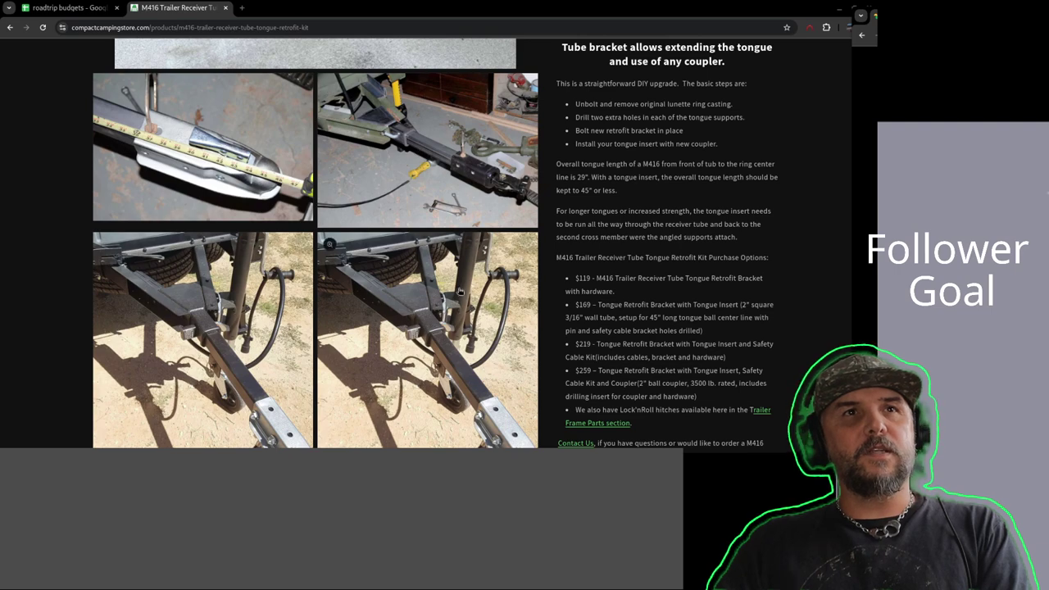
pyautogui.scroll(-2, 327, 246)
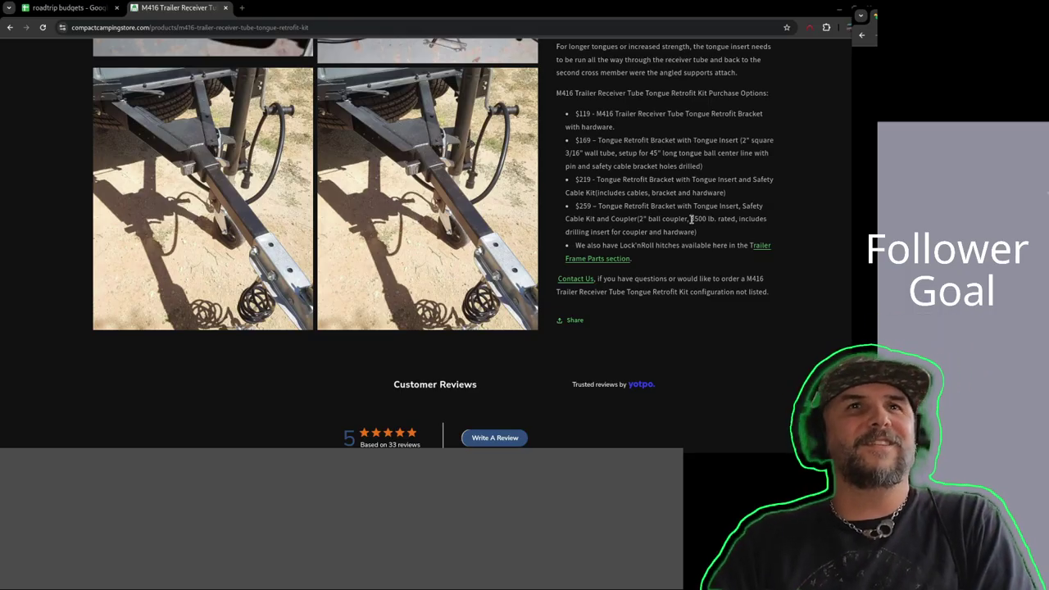
pyautogui.scroll(15, 594, 226)
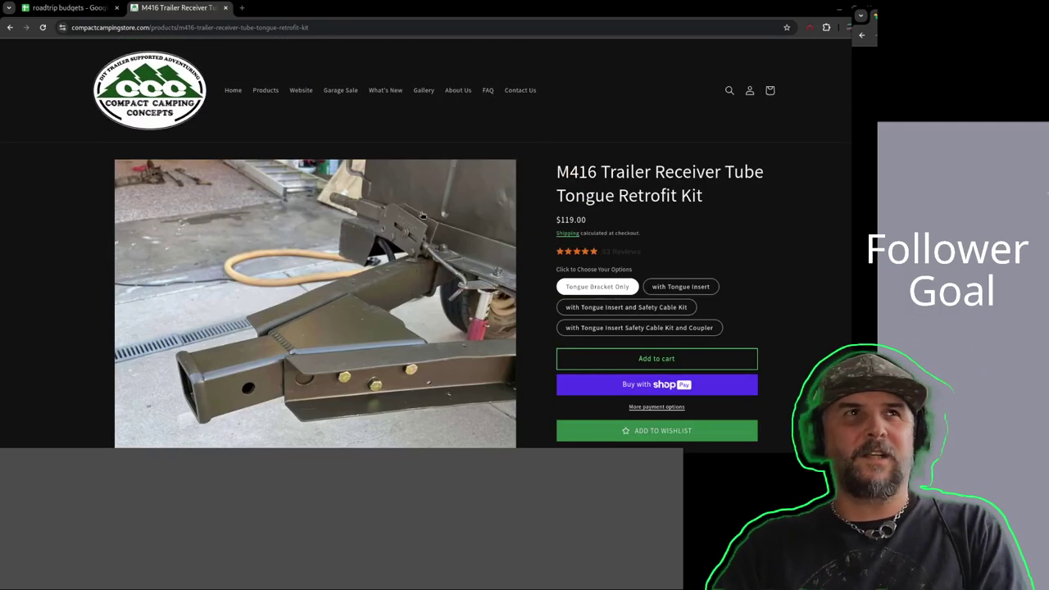
# - Copy the retrofit kit page's URL and switch back to the roadtrip budgets spreadsheet
pyautogui.click(308, 27)
pyautogui.rightClick(318, 27)
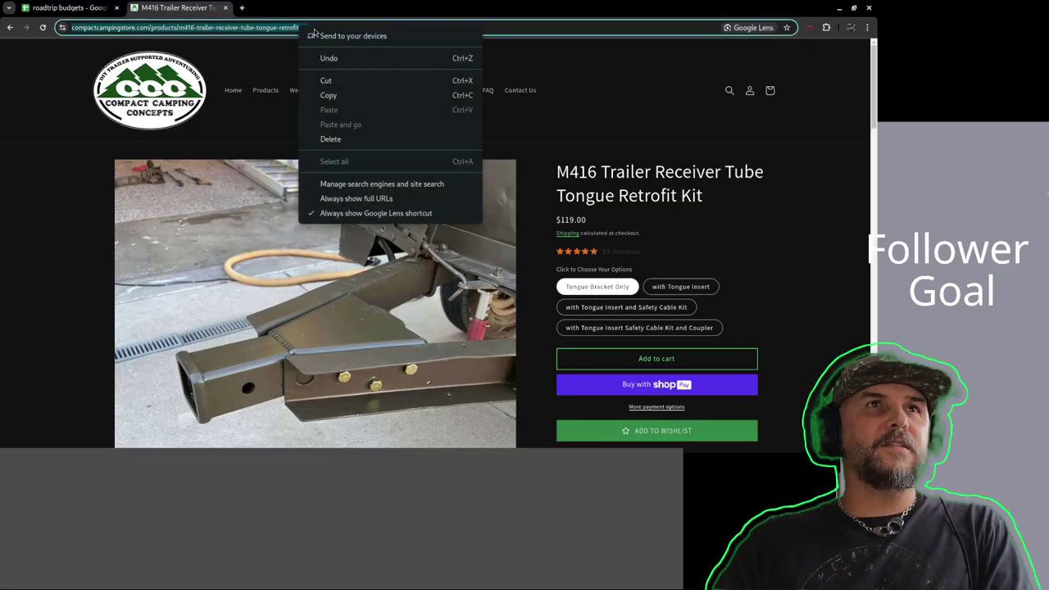
pyautogui.click(332, 93)
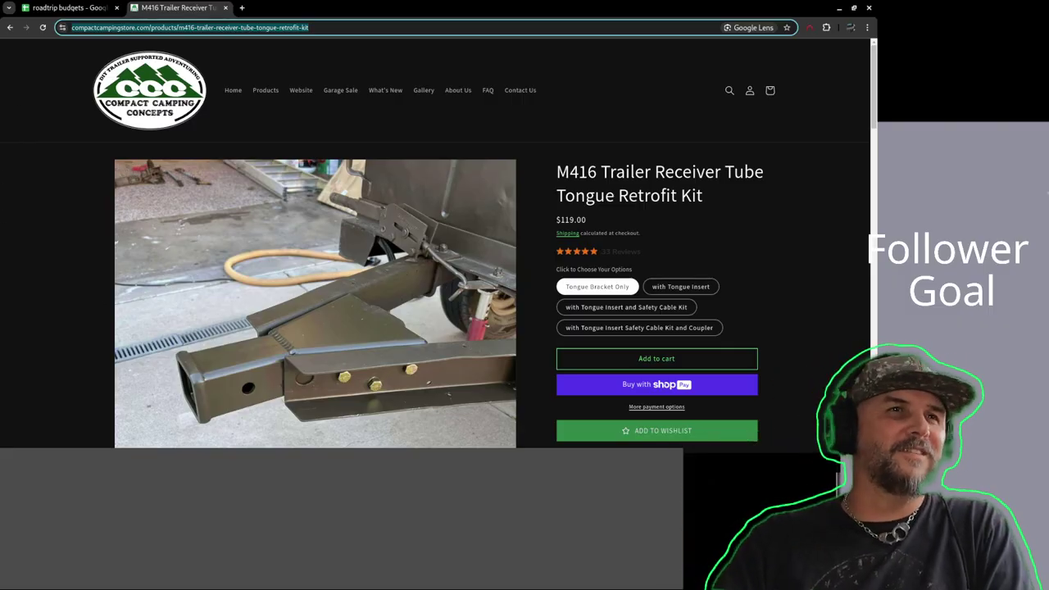
pyautogui.hotkey('alt', 'Tab')
pyautogui.click(45, 11)
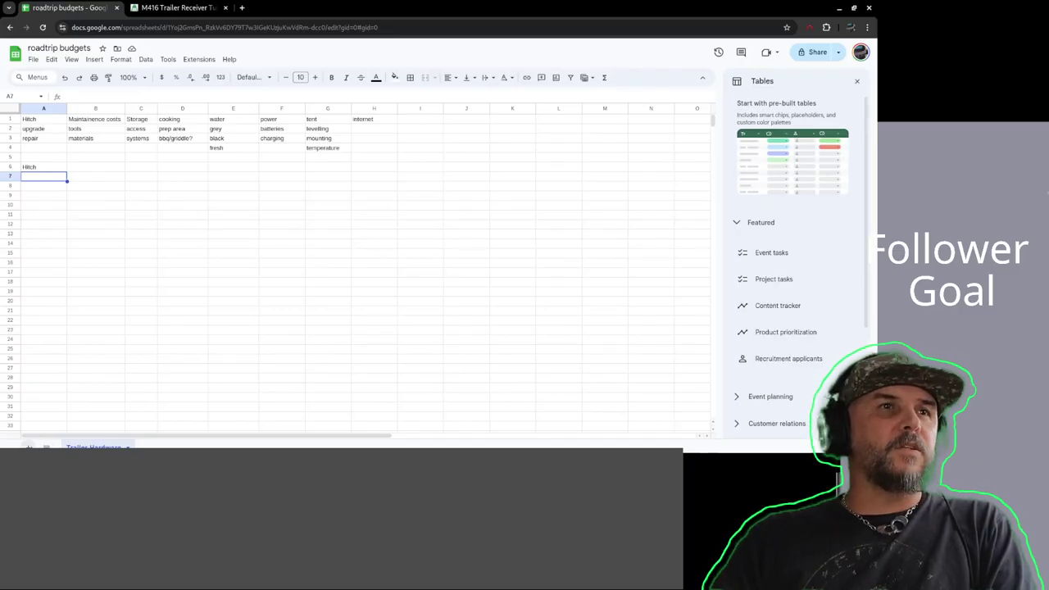
# - Add a new sheet named 'hitch solutions', select its A1, and show the window overview
pyautogui.click(28, 447)
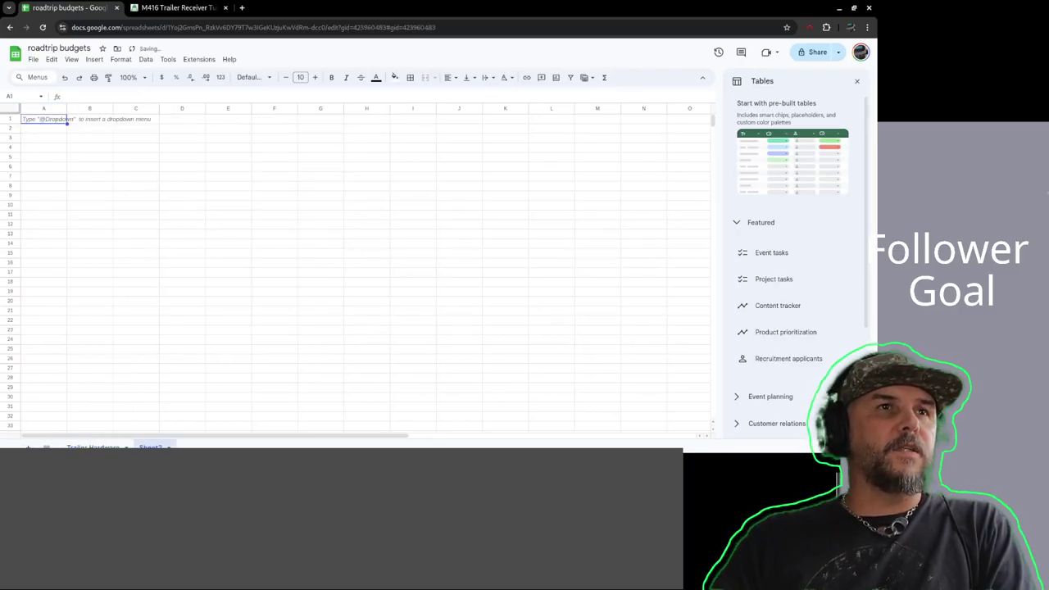
pyautogui.doubleClick(150, 446)
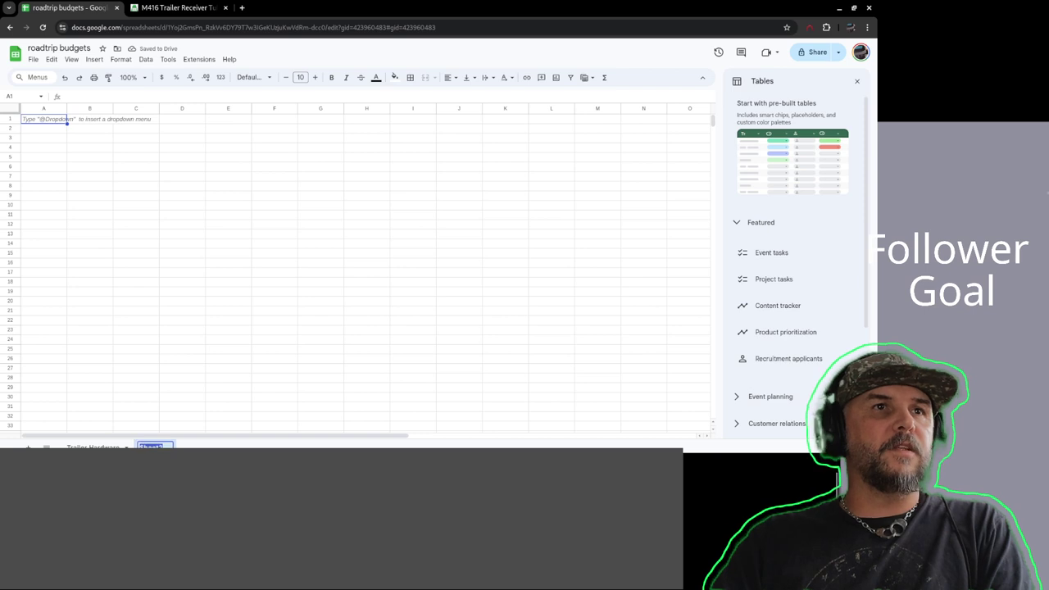
pyautogui.write('Hit')
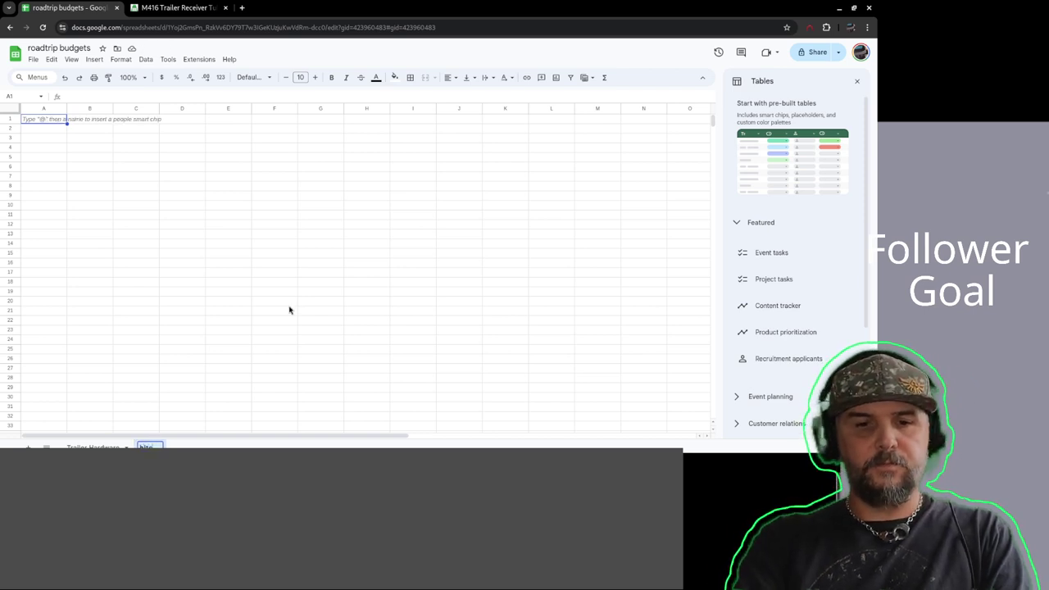
pyautogui.write('ch calcons')
pyautogui.press('Return')
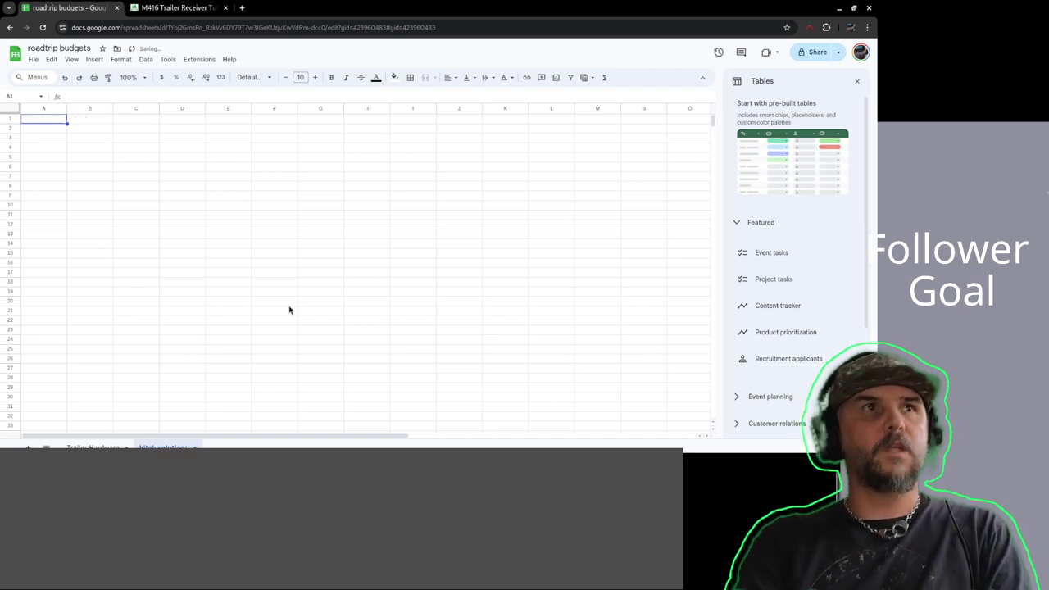
pyautogui.click(37, 121)
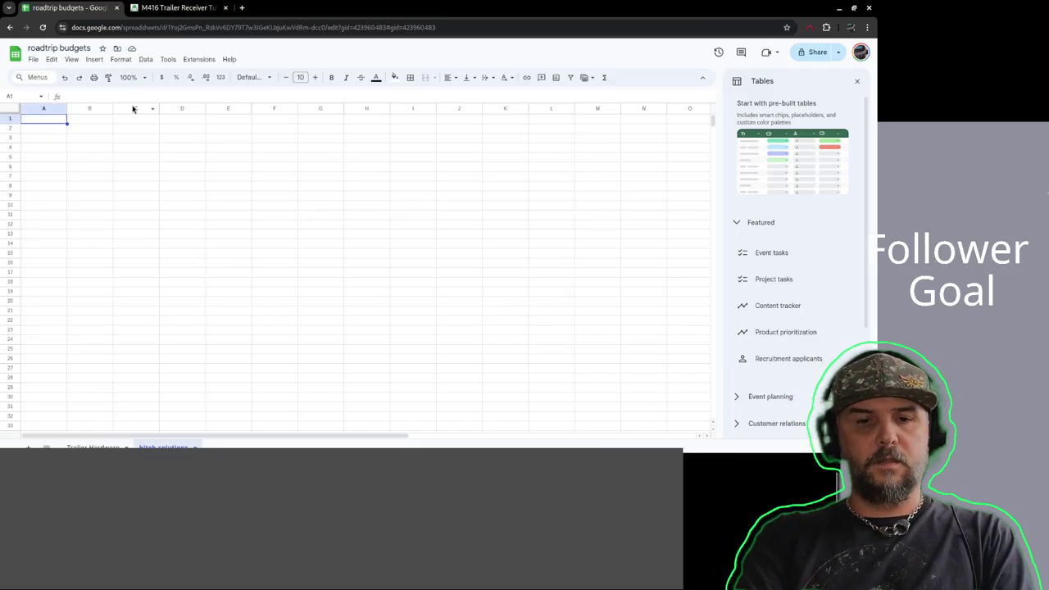
pyautogui.press('super')
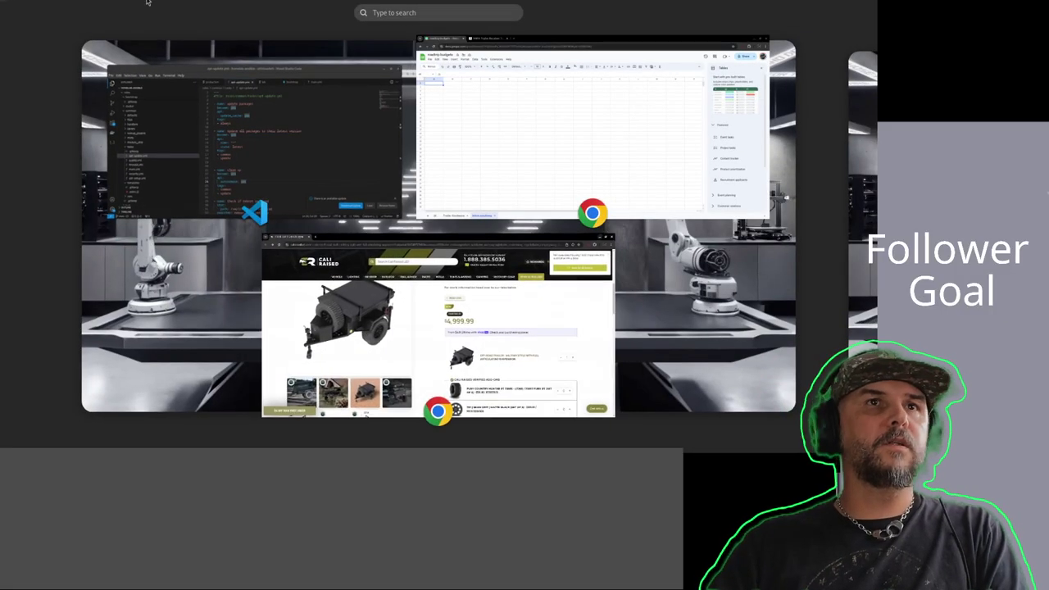
# - Switch among the open windows and the M416 kit tab, ending on the empty hitch solutions sheet
pyautogui.click(383, 257)
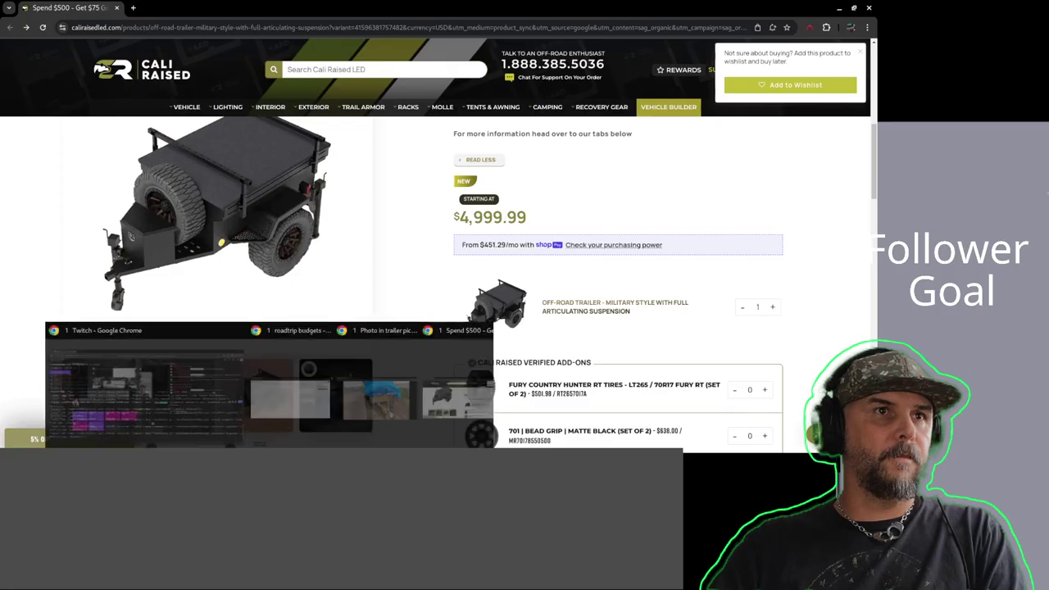
pyautogui.click(247, 426)
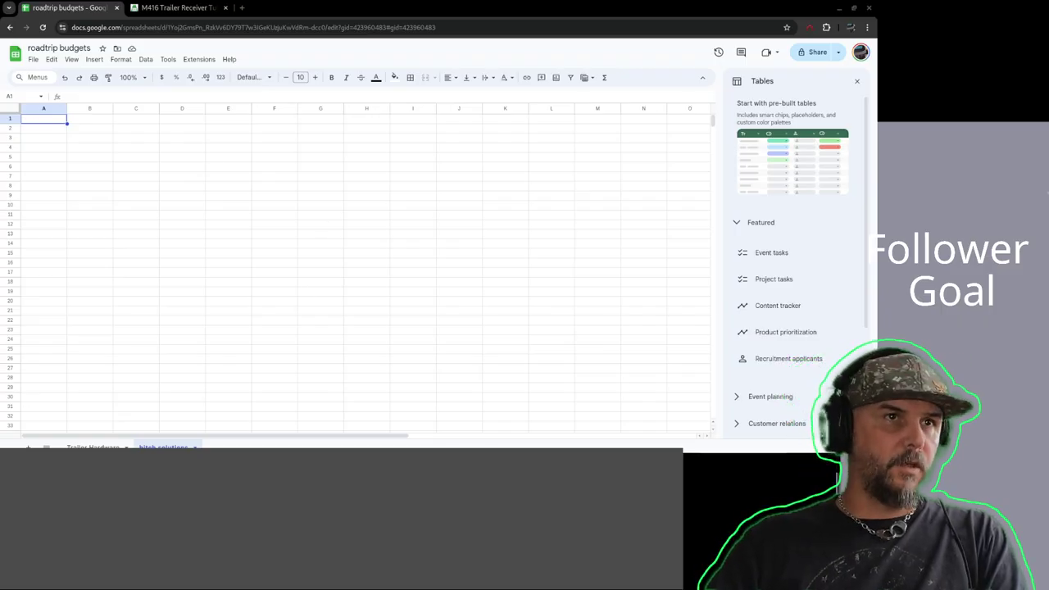
pyautogui.hotkey('alt', 'Tab')
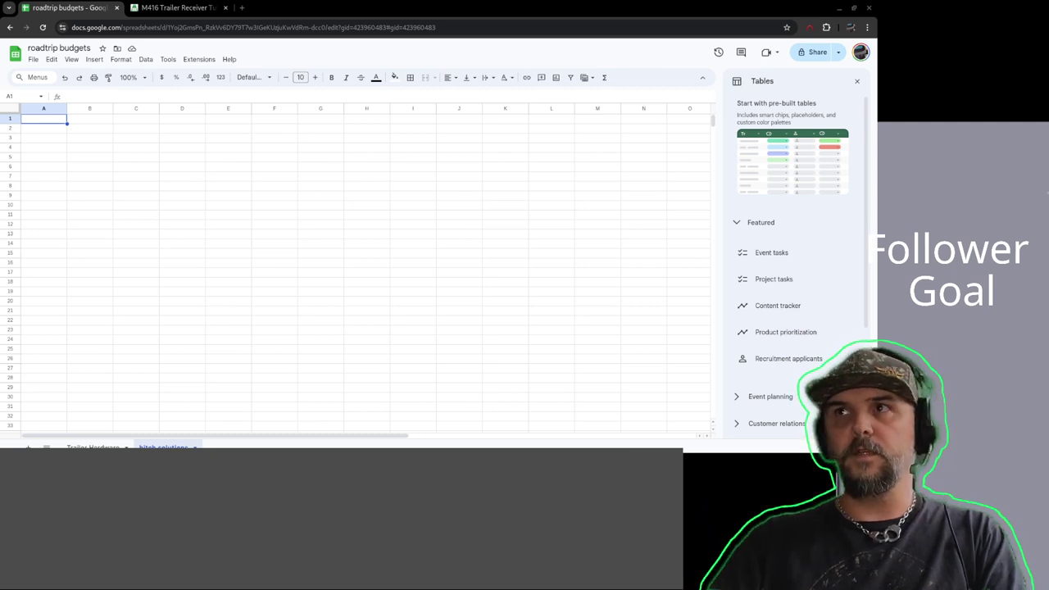
pyautogui.moveTo(404, 448)
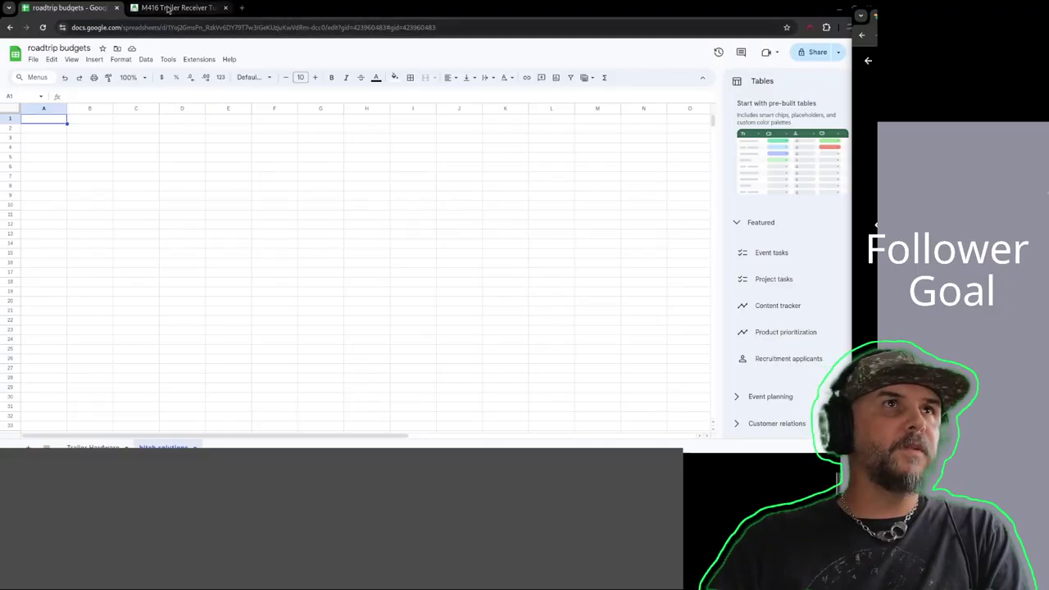
pyautogui.click(176, 7)
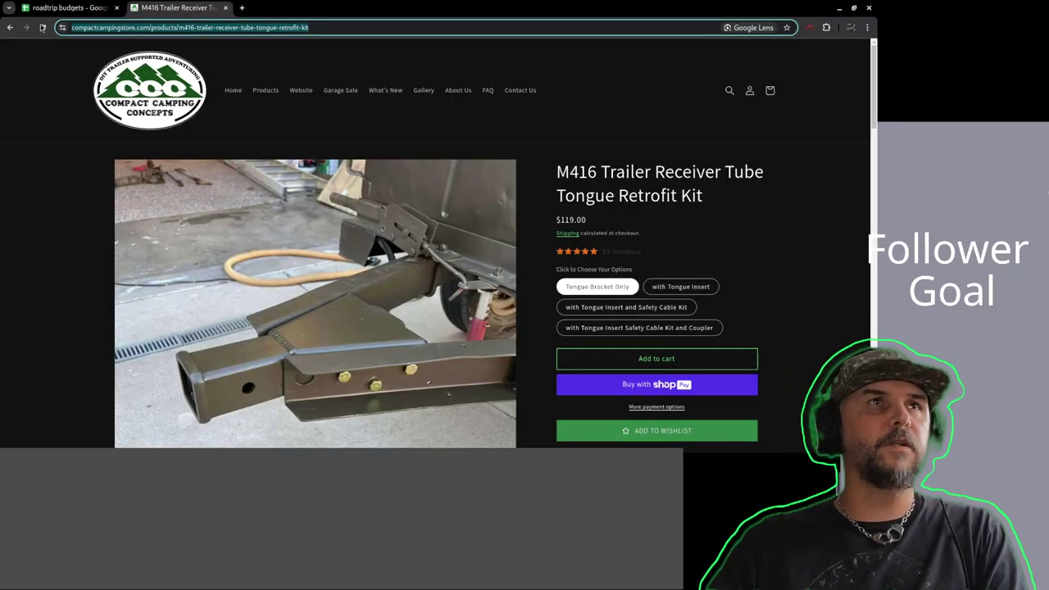
pyautogui.moveTo(60, 13)
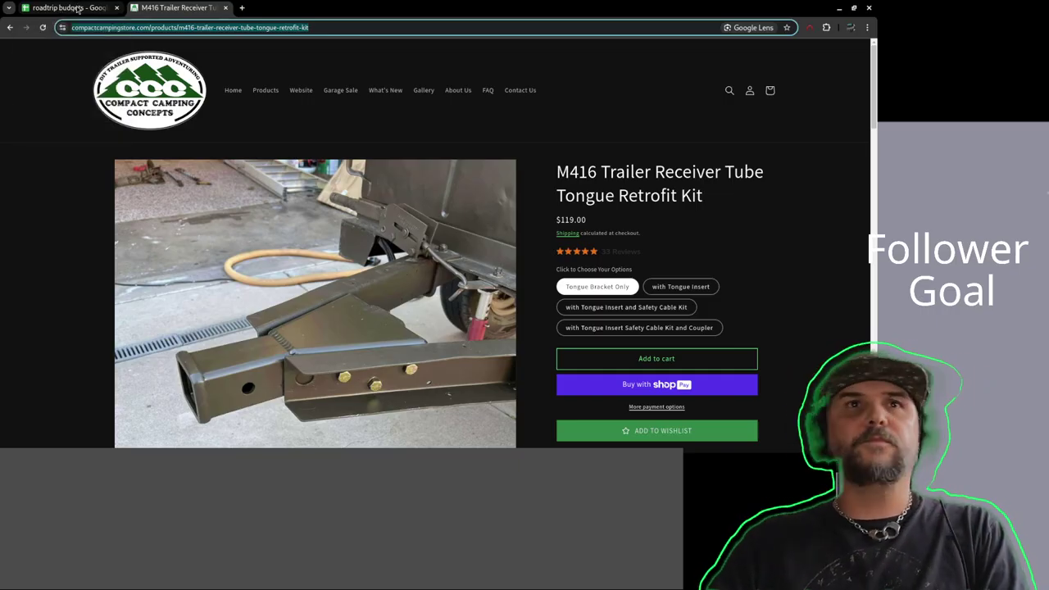
pyautogui.click(78, 9)
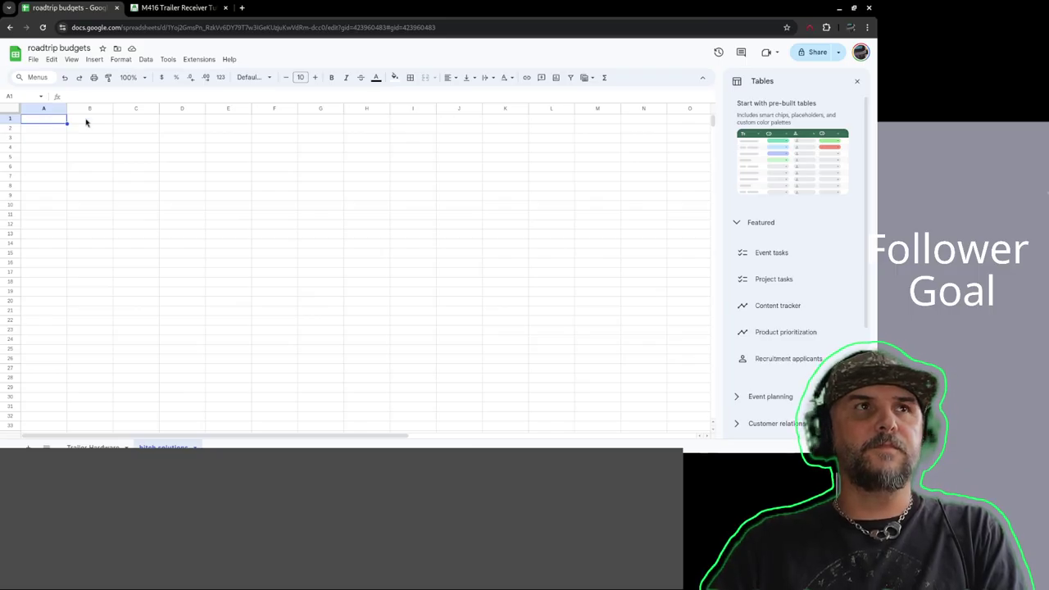
# - Enter the 'name' header in A1
pyautogui.click(86, 124)
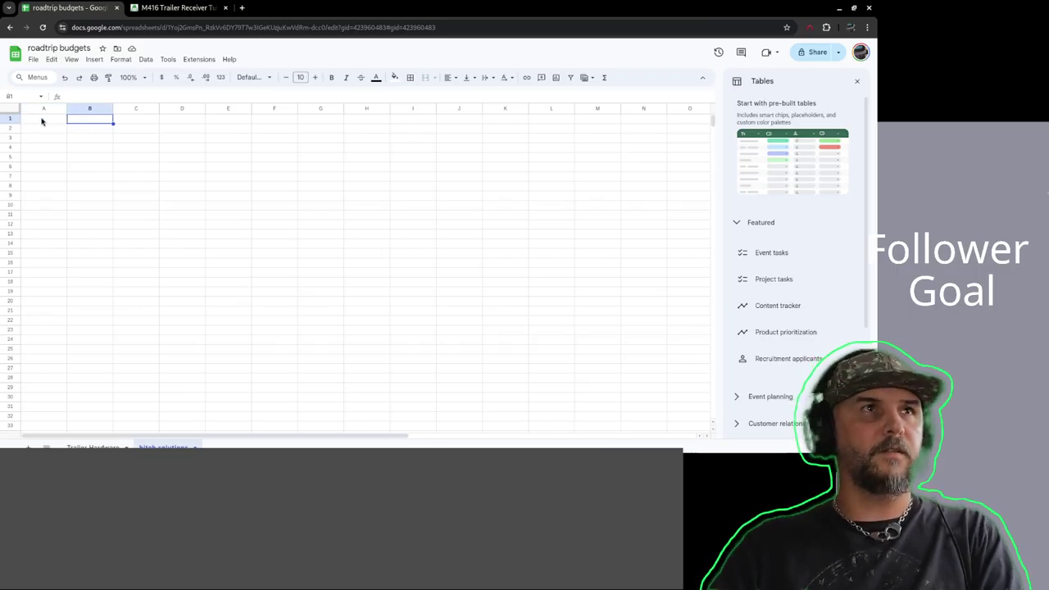
pyautogui.click(42, 120)
pyautogui.write('nasme')
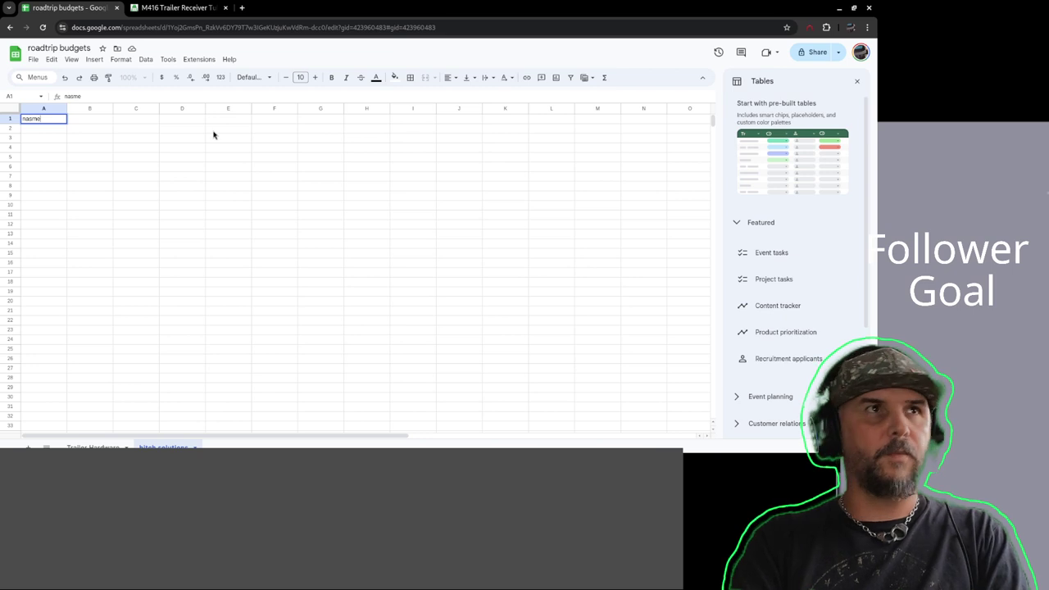
pyautogui.press('BackSpace')
pyautogui.press('BackSpace')
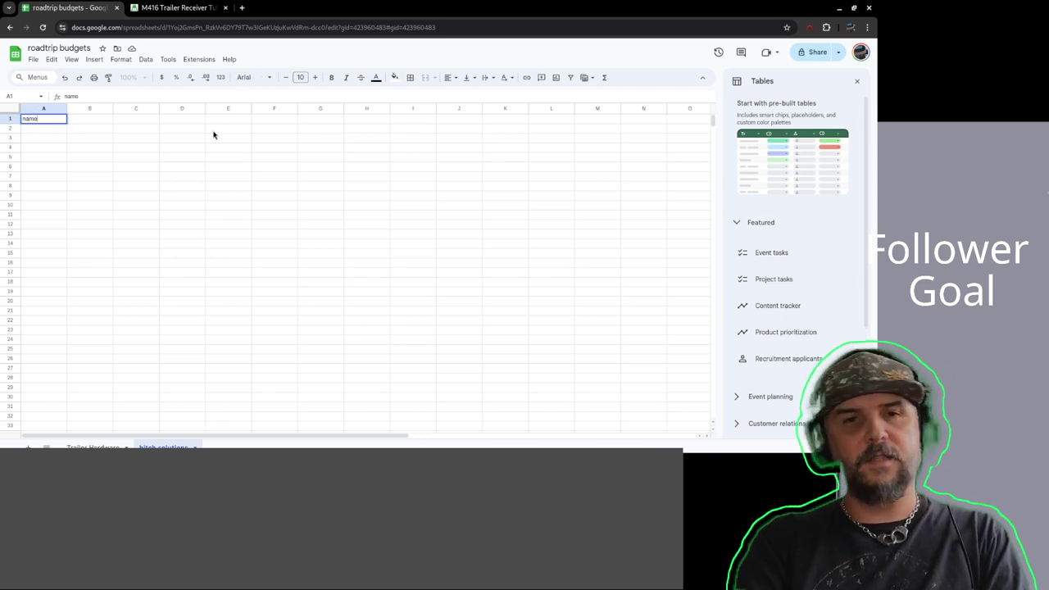
pyautogui.press('Tab')
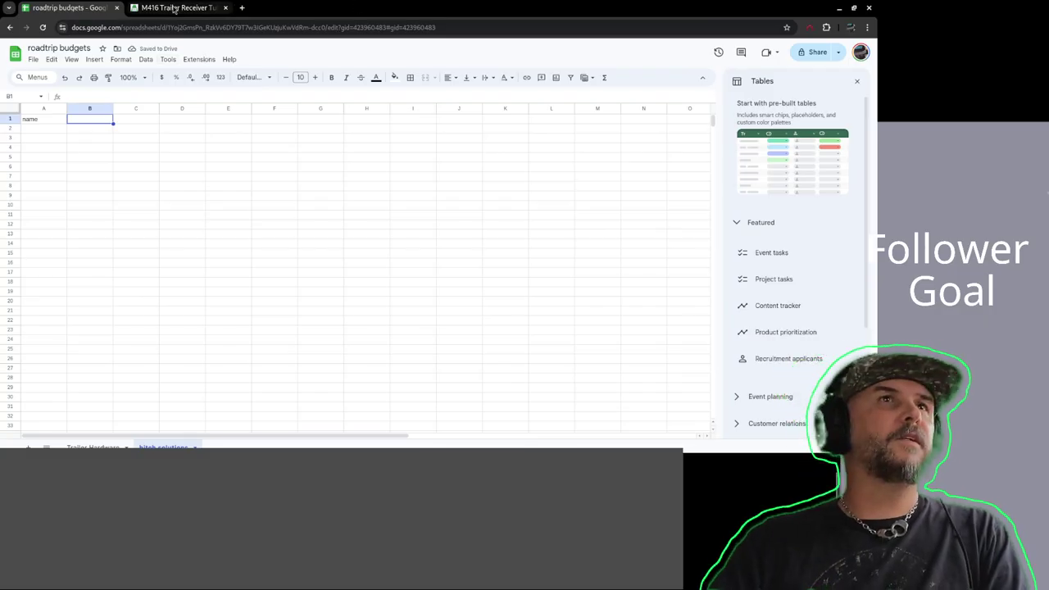
# - Paste the M416 kit's product title into A2 as plain text and widen column A
pyautogui.click(161, 8)
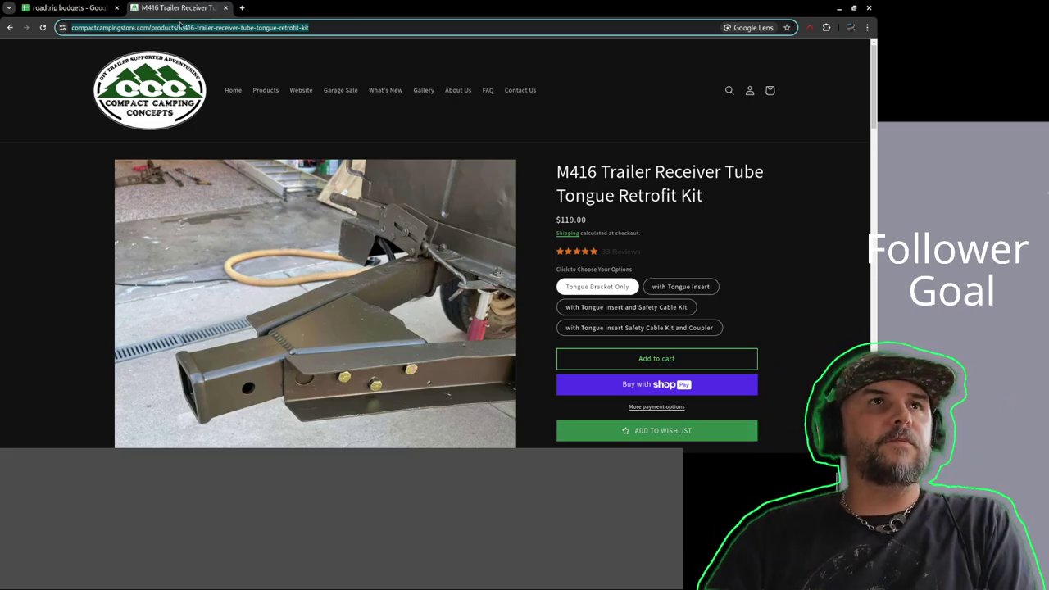
pyautogui.moveTo(704, 200); pyautogui.dragTo(557, 170)
pyautogui.rightClick(580, 175)
pyautogui.click(594, 183)
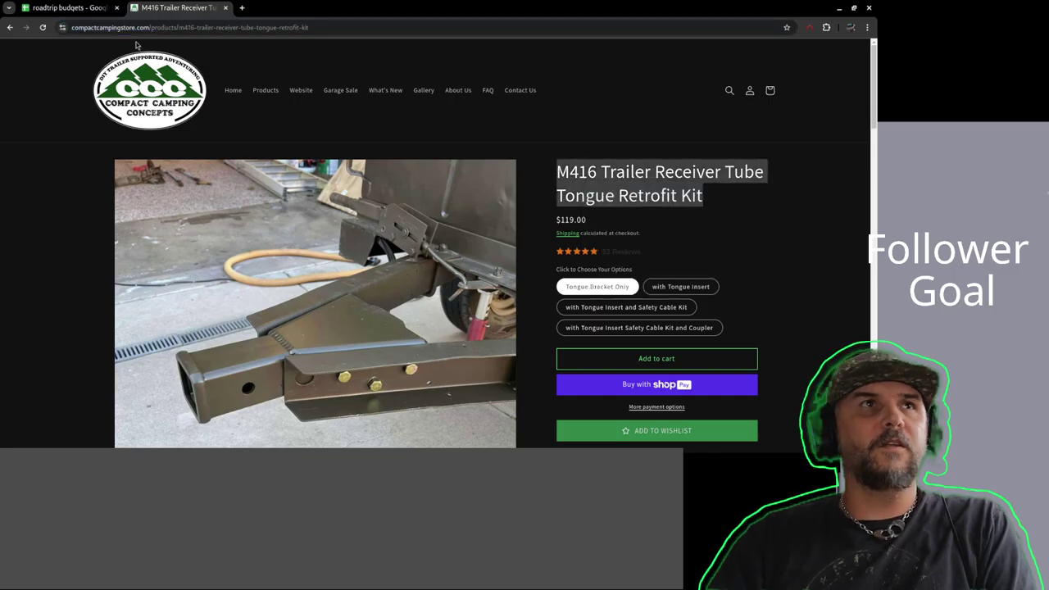
pyautogui.click(70, 8)
pyautogui.click(43, 134)
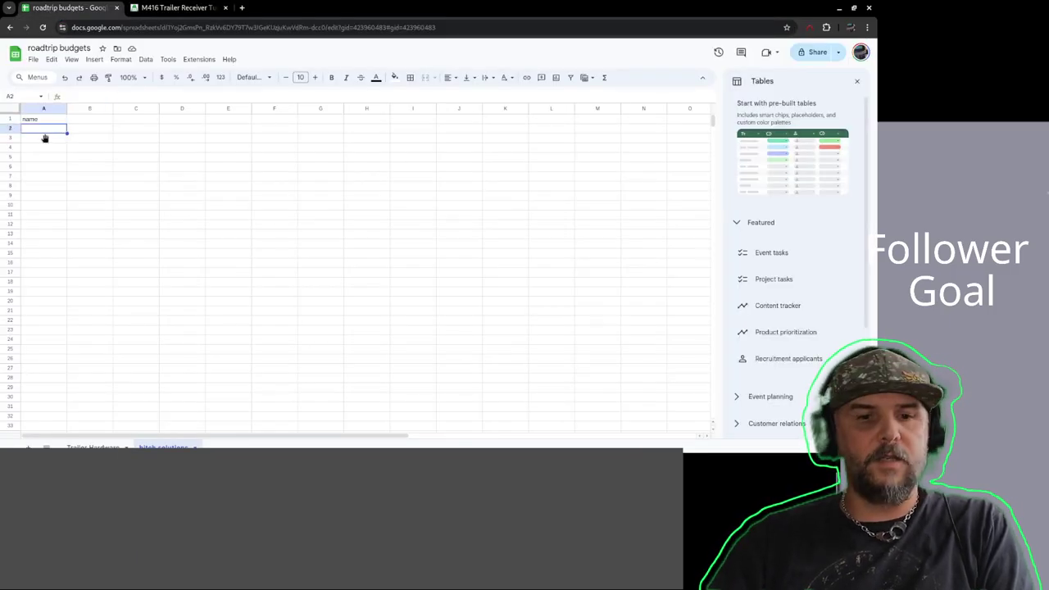
pyautogui.hotkey('ctrl', 'v')
pyautogui.click(92, 120)
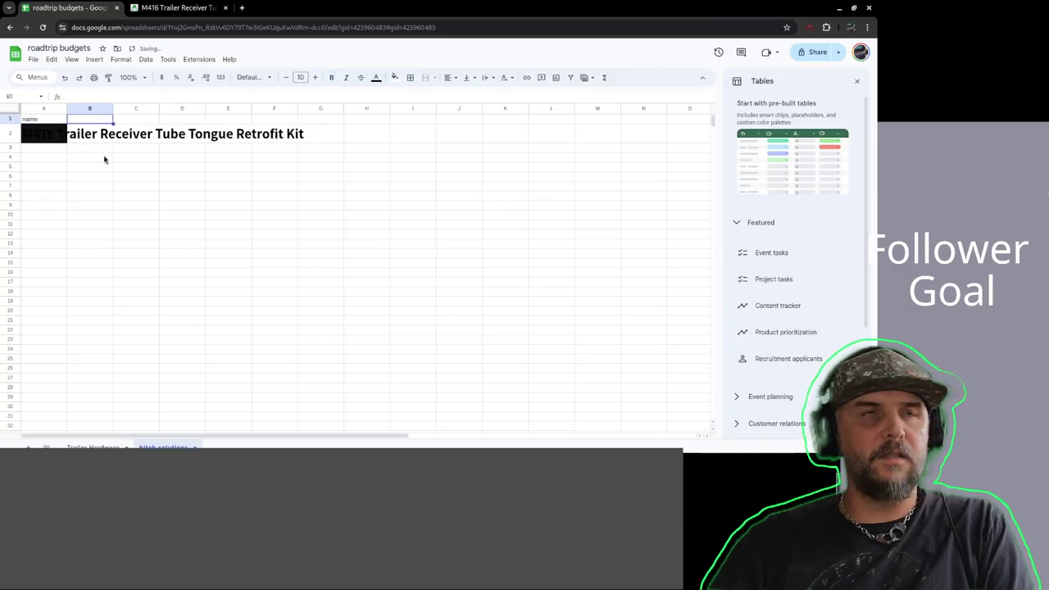
pyautogui.hotkey('ctrl', 'z')
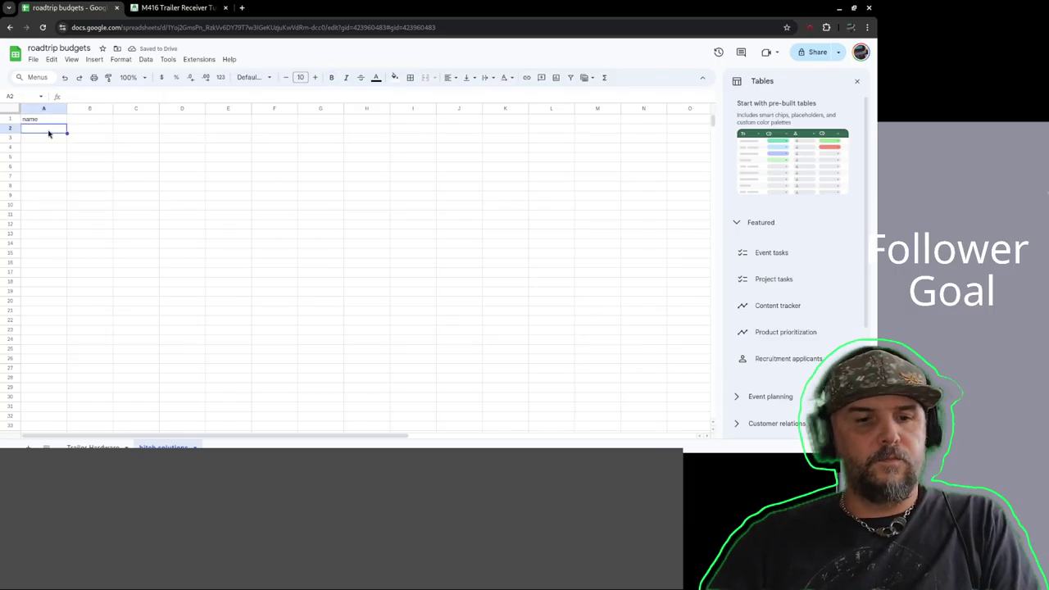
pyautogui.hotkey('ctrl', 'shift', 'v')
pyautogui.click(82, 119)
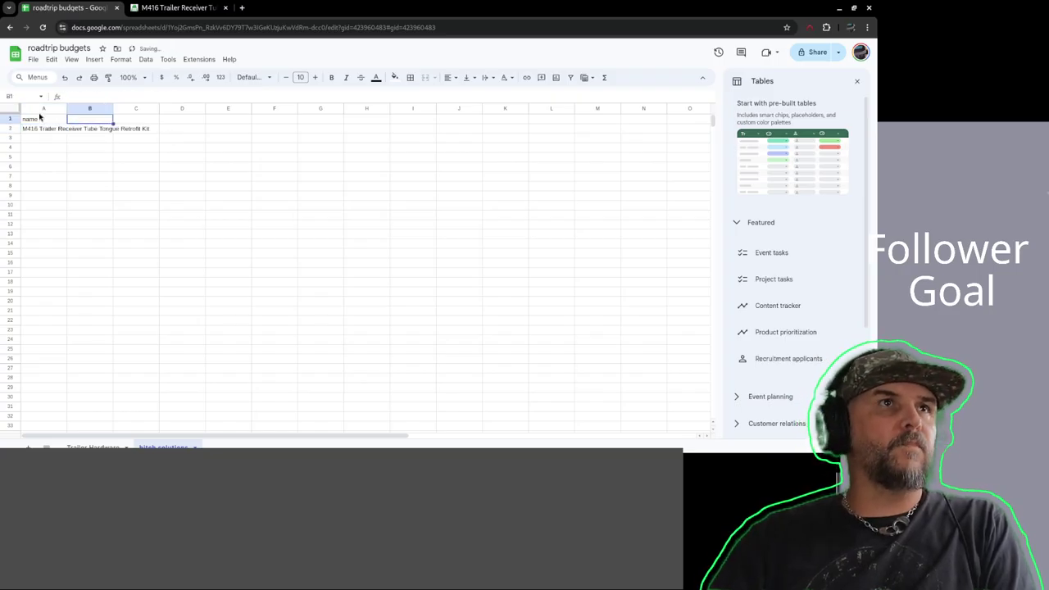
pyautogui.moveTo(68, 108); pyautogui.dragTo(164, 109)
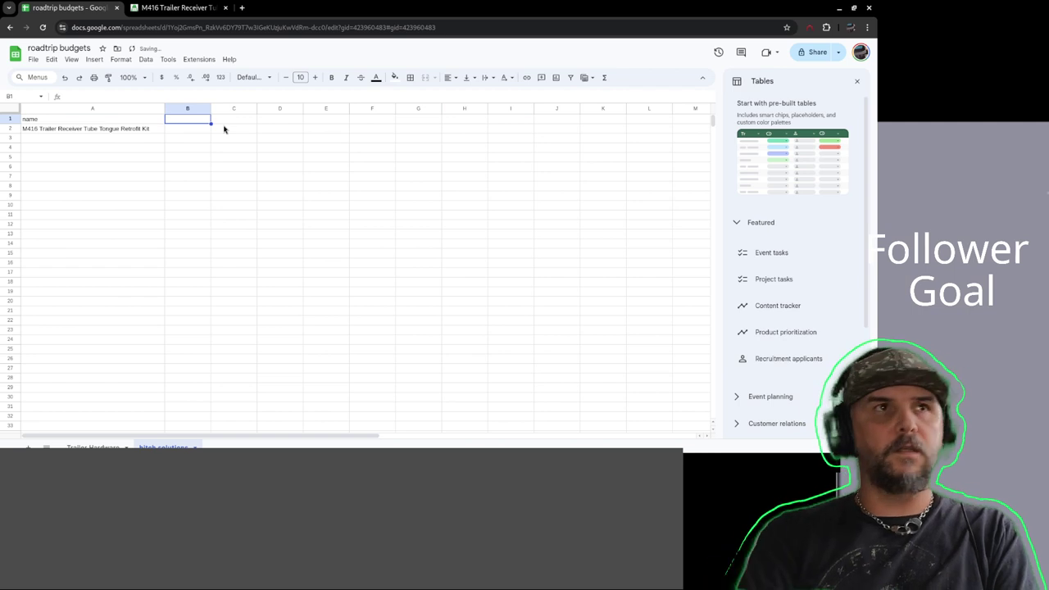
# - Add the 'link' and 'cost' headers in B1 and C1
pyautogui.write('link')
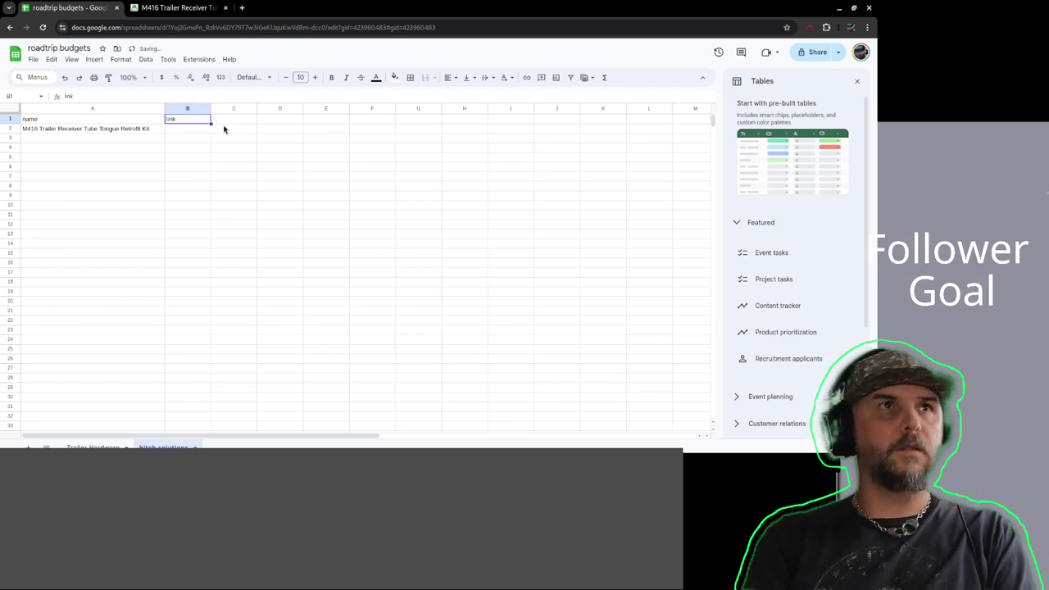
pyautogui.press('Tab')
pyautogui.write('cost')
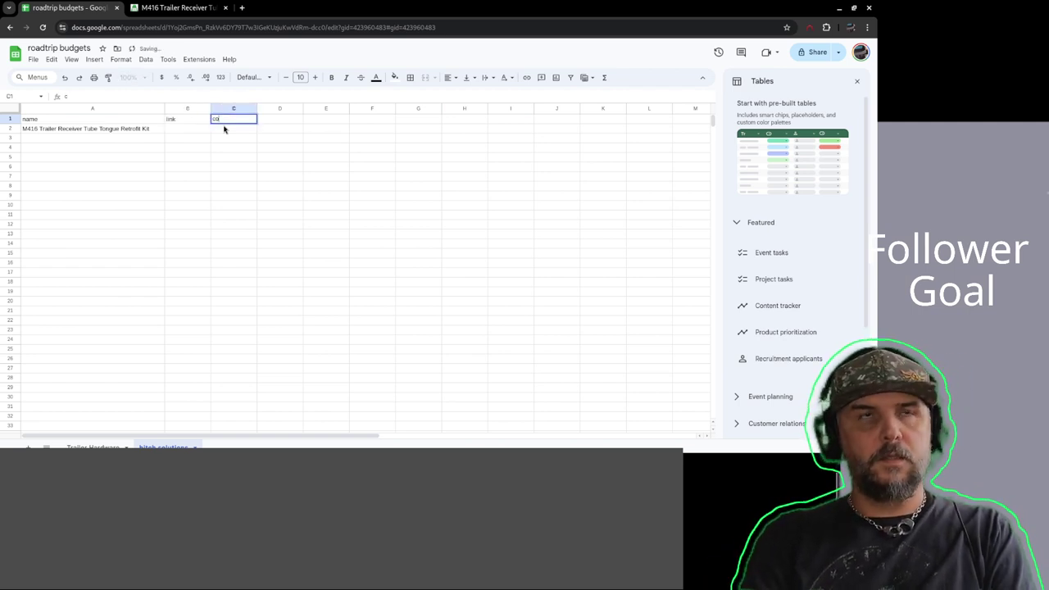
pyautogui.press('Down')
pyautogui.press('Down')
pyautogui.press('Down')
pyautogui.press('Down')
pyautogui.press('Down')
pyautogui.press('Down')
# - Paste the kit page's URL into B2 and move to C2 for the cost
pyautogui.click(184, 123)
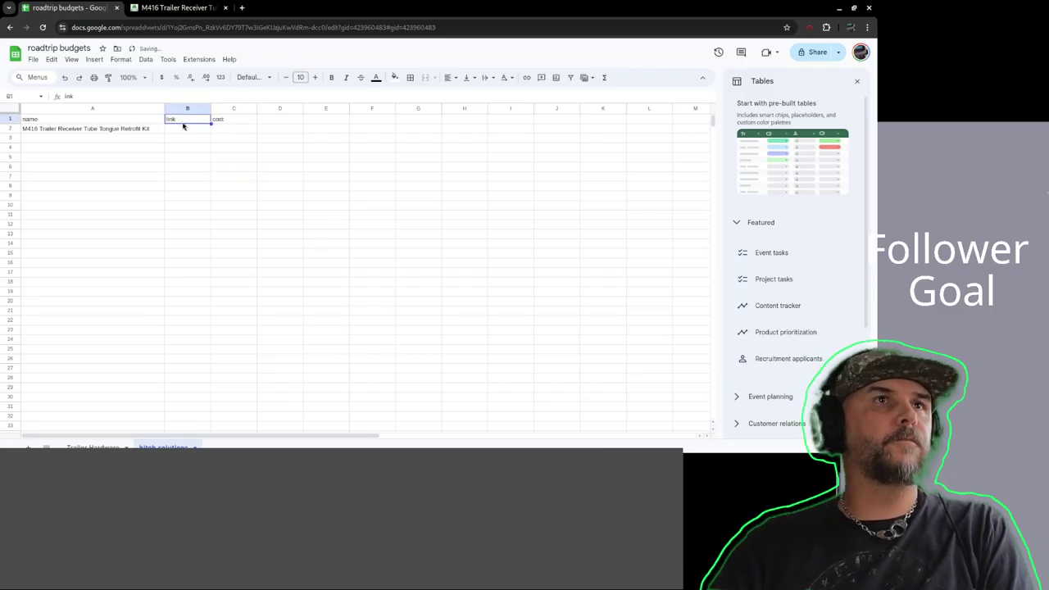
pyautogui.click(172, 134)
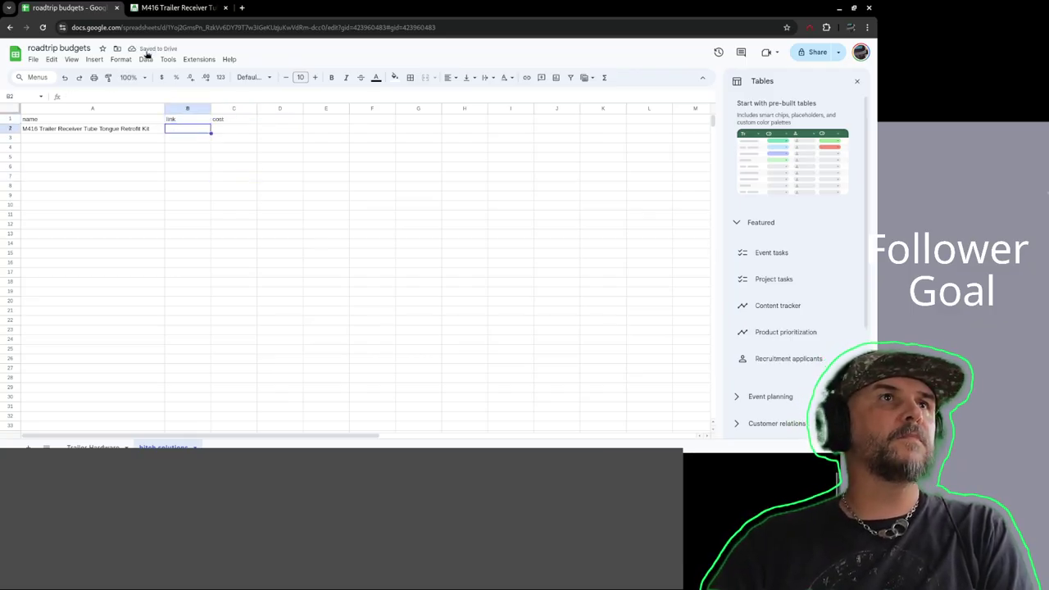
pyautogui.click(177, 8)
pyautogui.doubleClick(176, 28)
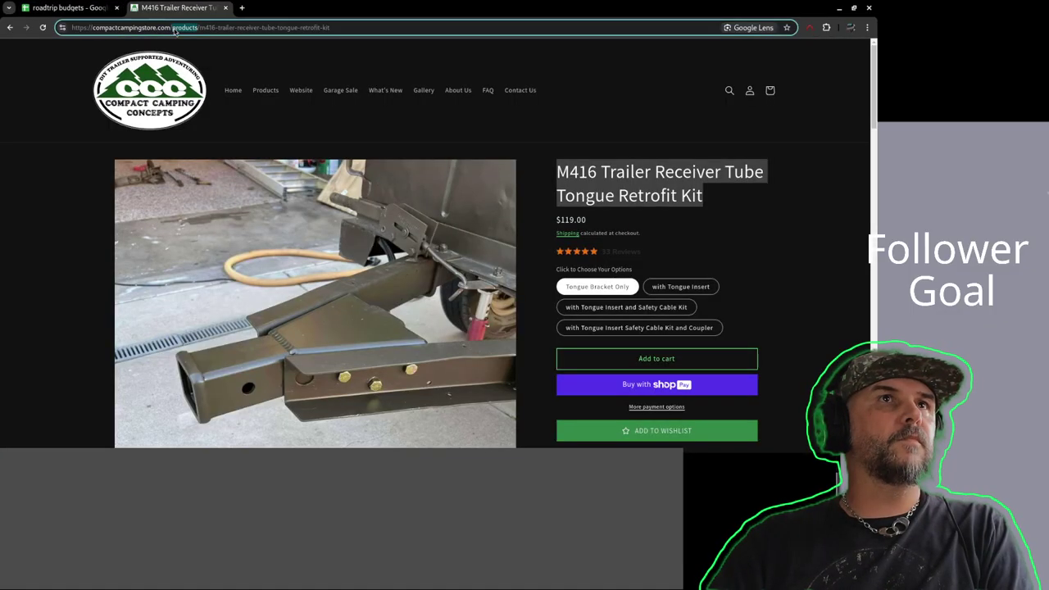
pyautogui.moveTo(332, 28); pyautogui.dragTo(26, 28)
pyautogui.rightClick(128, 30)
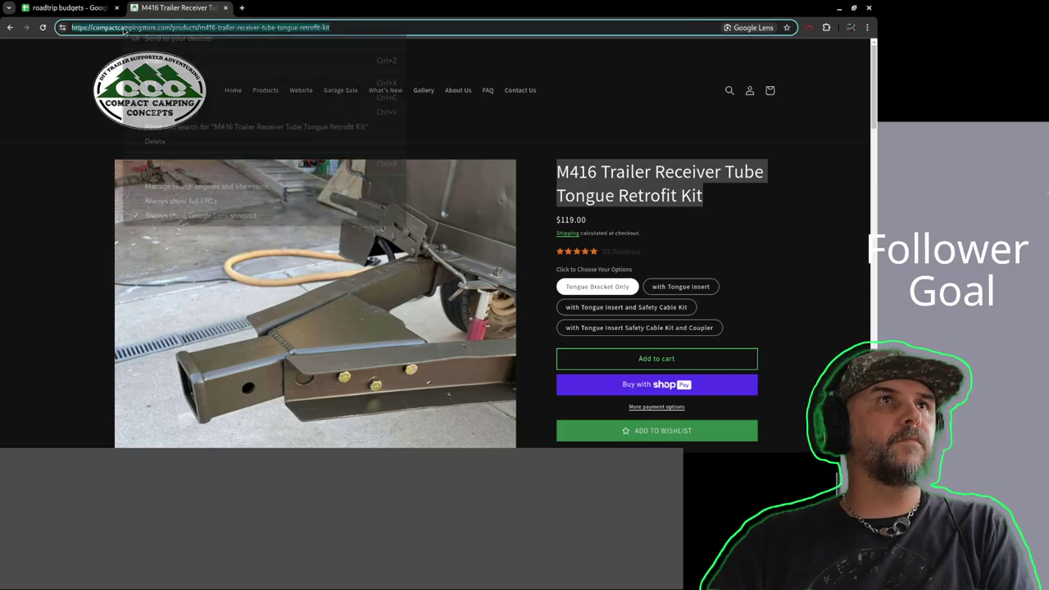
pyautogui.click(154, 97)
pyautogui.click(69, 9)
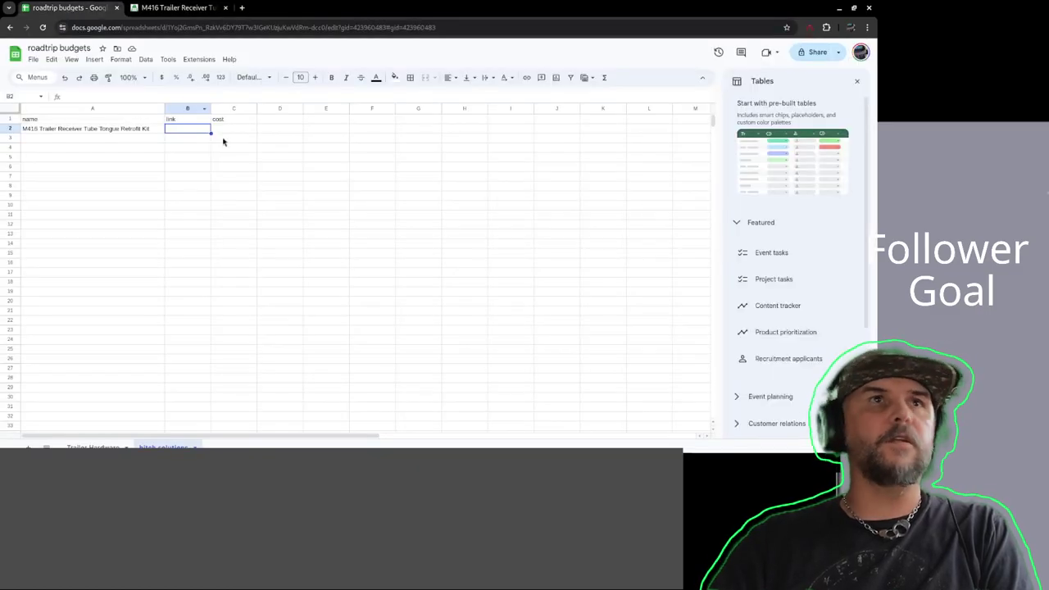
pyautogui.hotkey('ctrl', 'v')
pyautogui.click(212, 213)
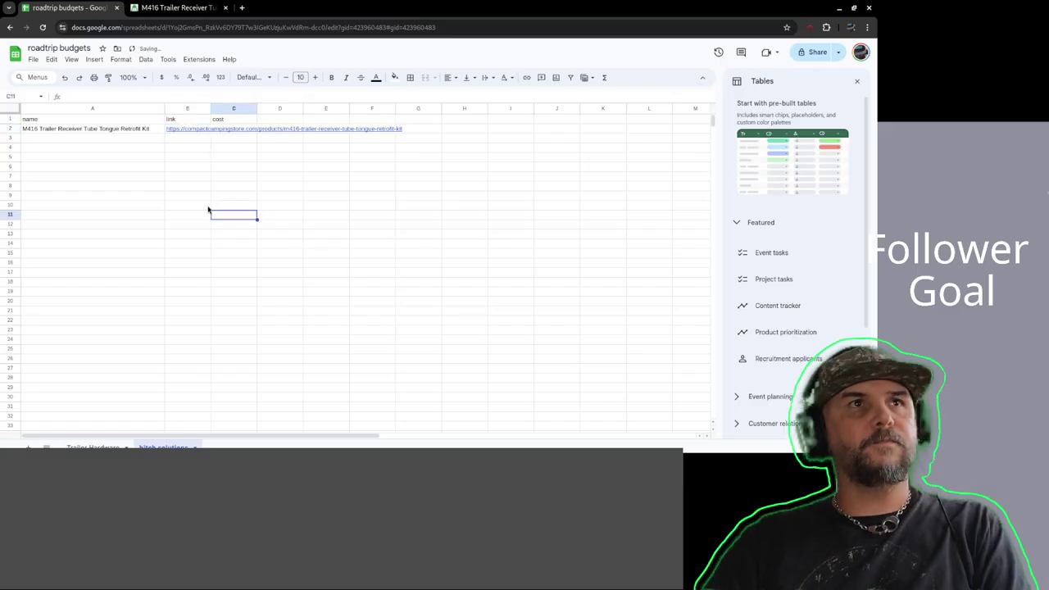
pyautogui.click(227, 119)
pyautogui.press('Down')
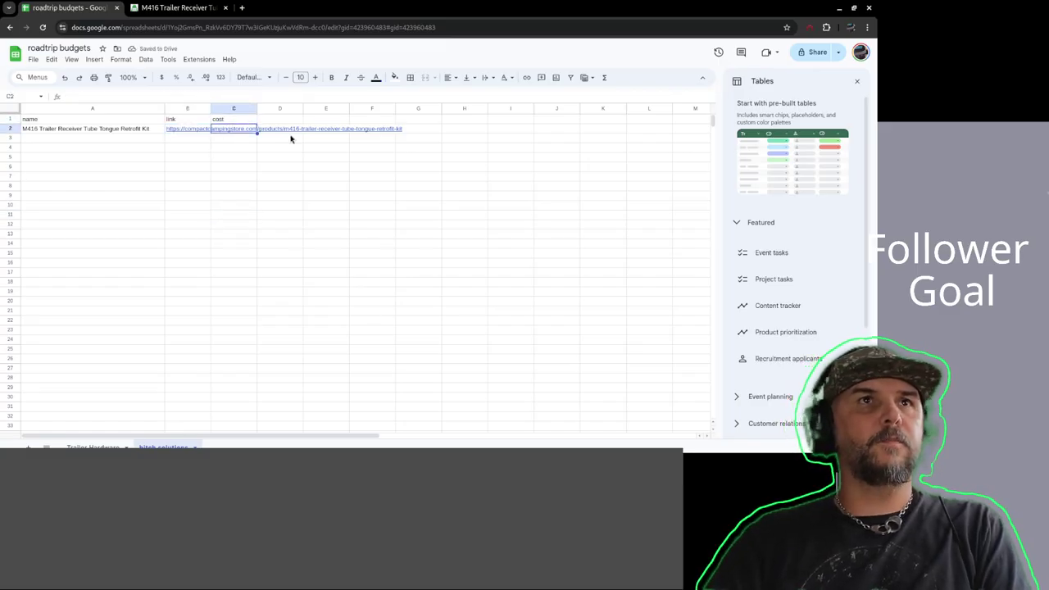
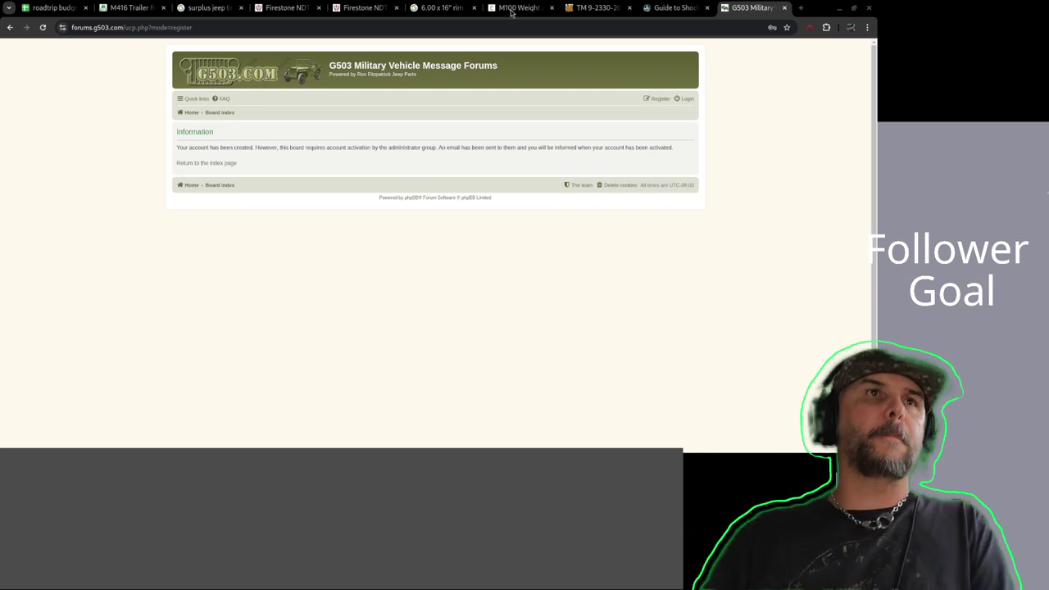
# - Review the M416 tongue retrofit kit and the Dinoot fiberglass tub kit, returning to the M416 parts collection
pyautogui.click(128, 11)
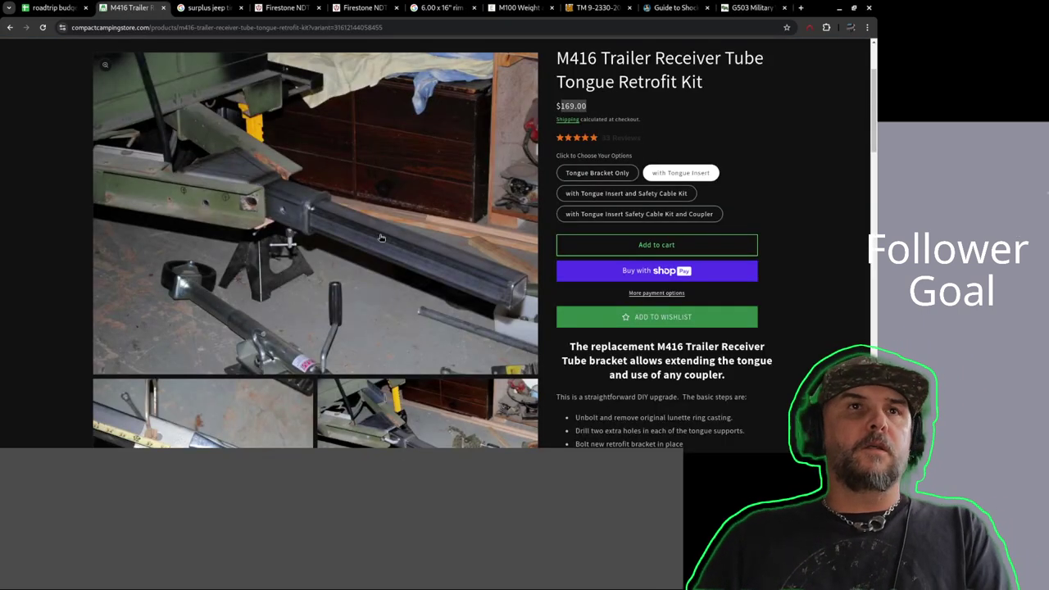
pyautogui.scroll(-20, 322, 198)
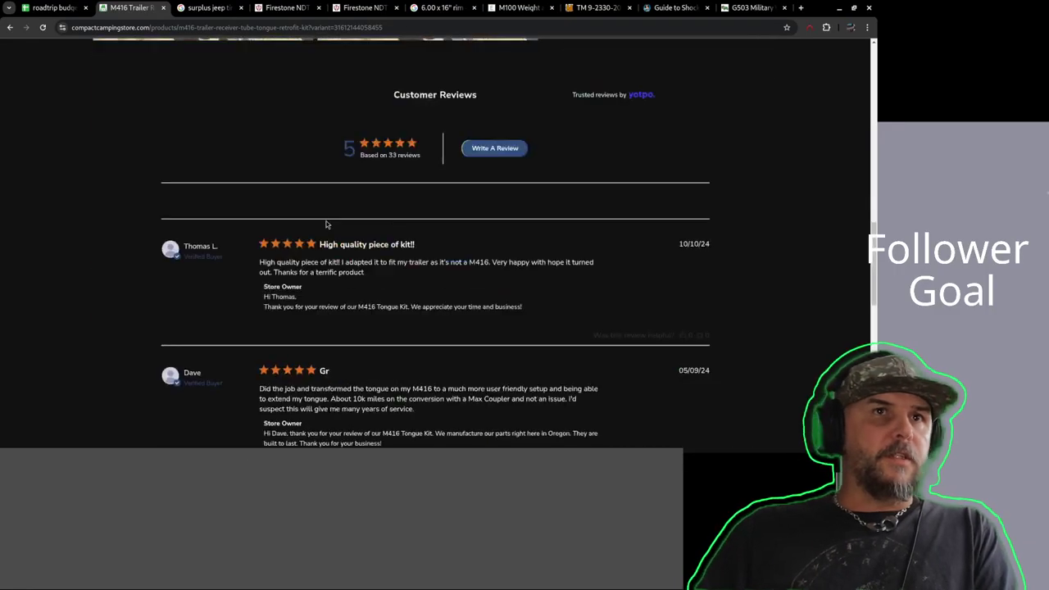
pyautogui.scroll(20, 319, 214)
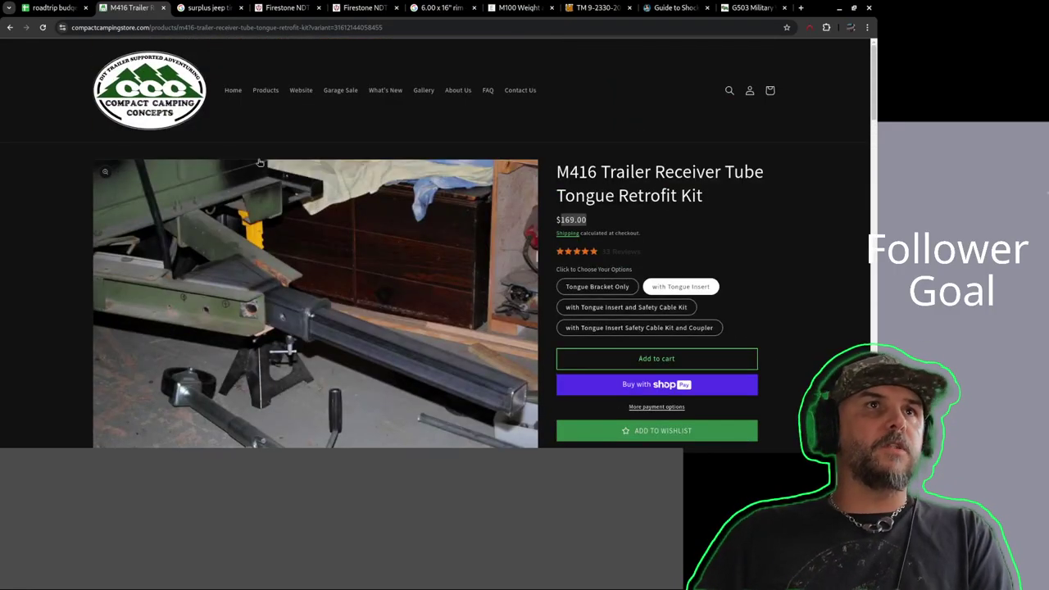
pyautogui.click(11, 28)
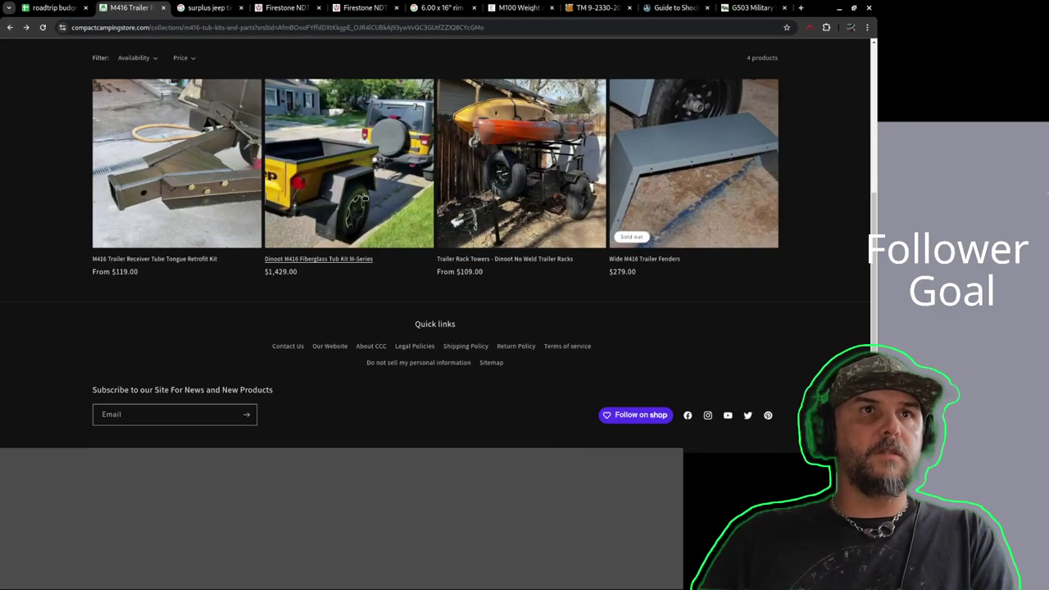
pyautogui.click(343, 185)
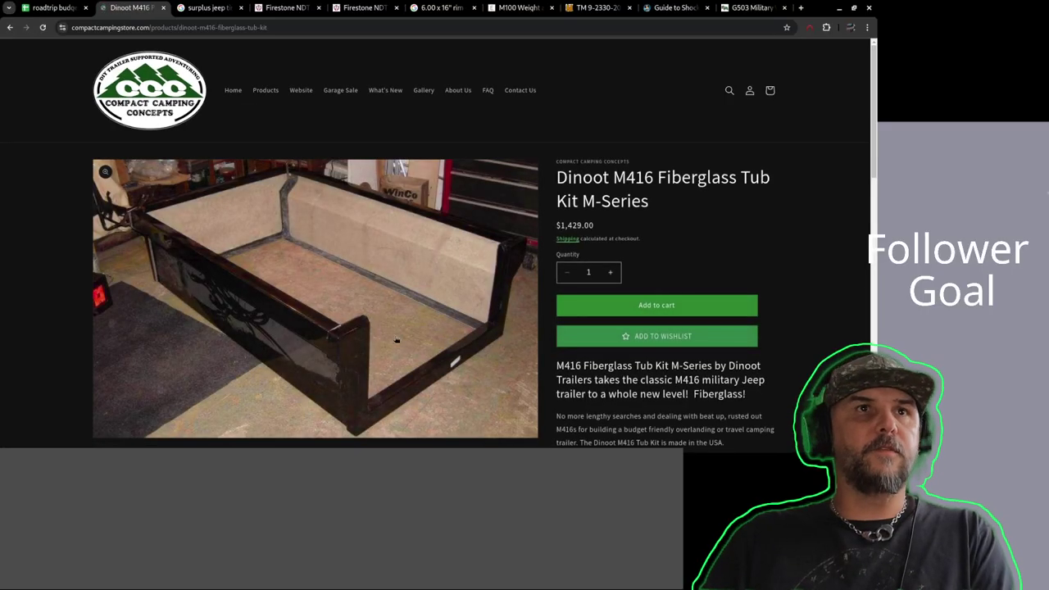
pyautogui.click(10, 27)
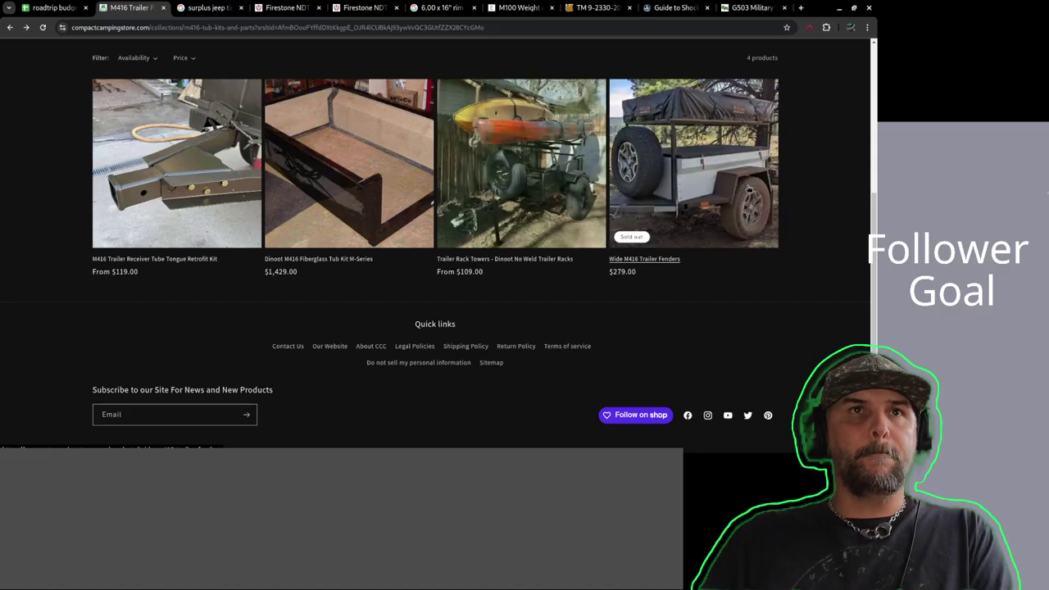
# - Price the Trailer Rack Towers with the Six Towers option at $159.00
pyautogui.click(521, 164)
pyautogui.scroll(-1, 390, 243)
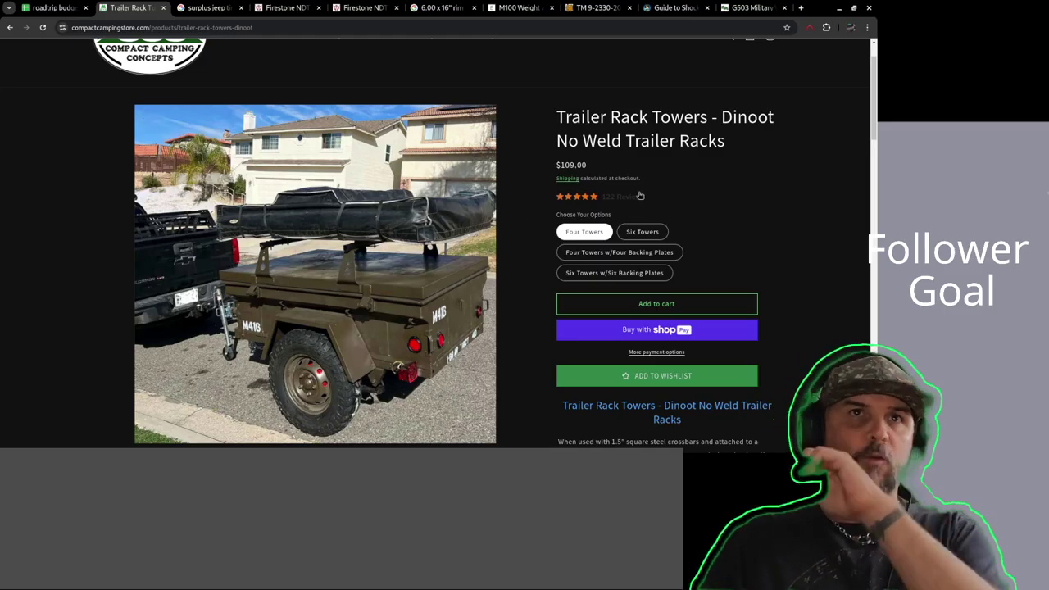
pyautogui.click(650, 232)
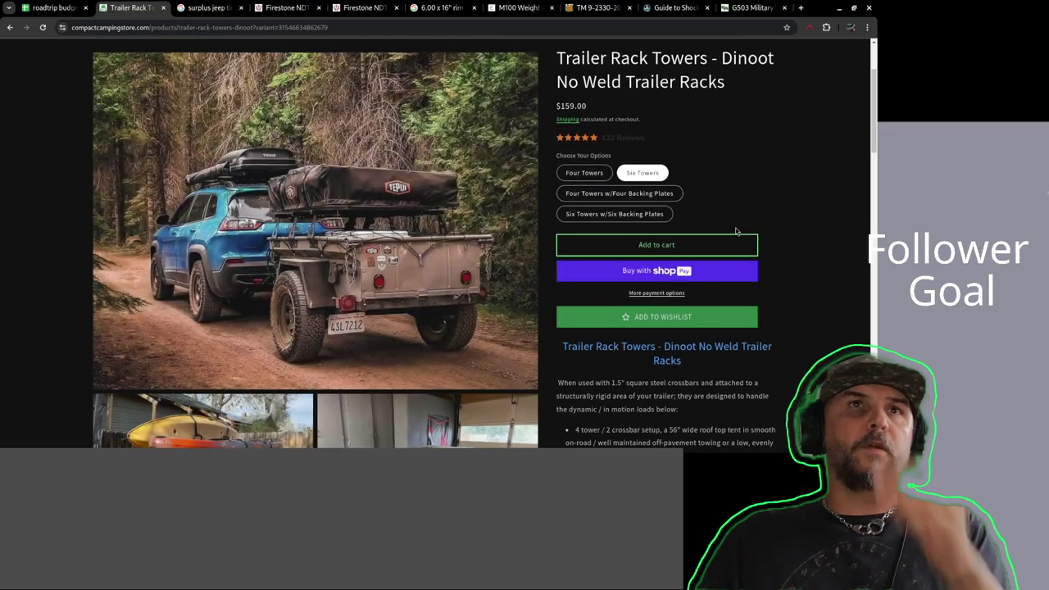
# - Read the Cosmetic Seconds towers note, then bring up the roadtrip budgets spreadsheet
pyautogui.scroll(-5, 778, 187)
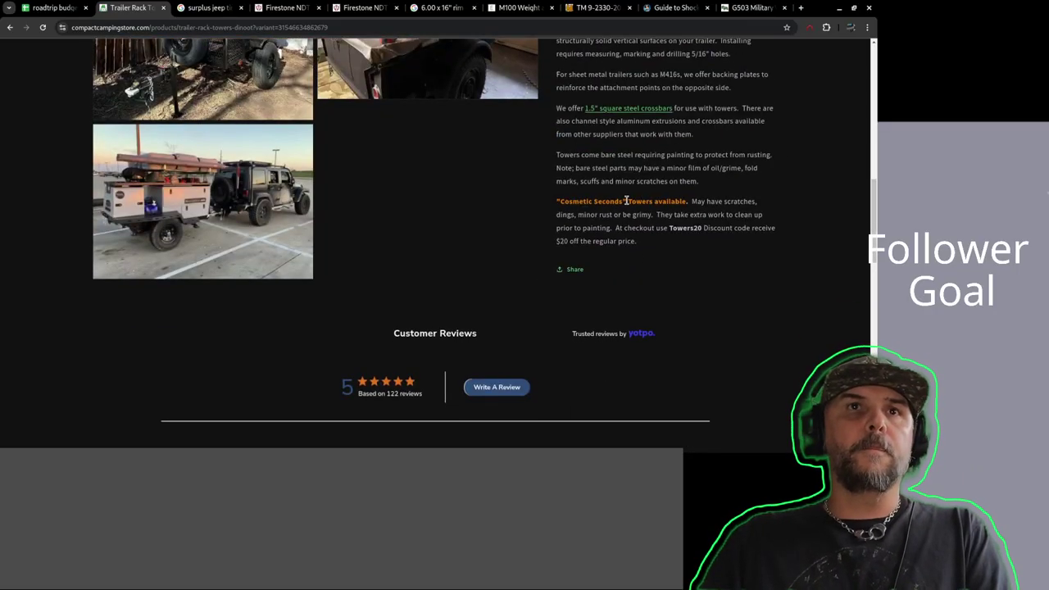
pyautogui.moveTo(559, 201); pyautogui.dragTo(672, 201)
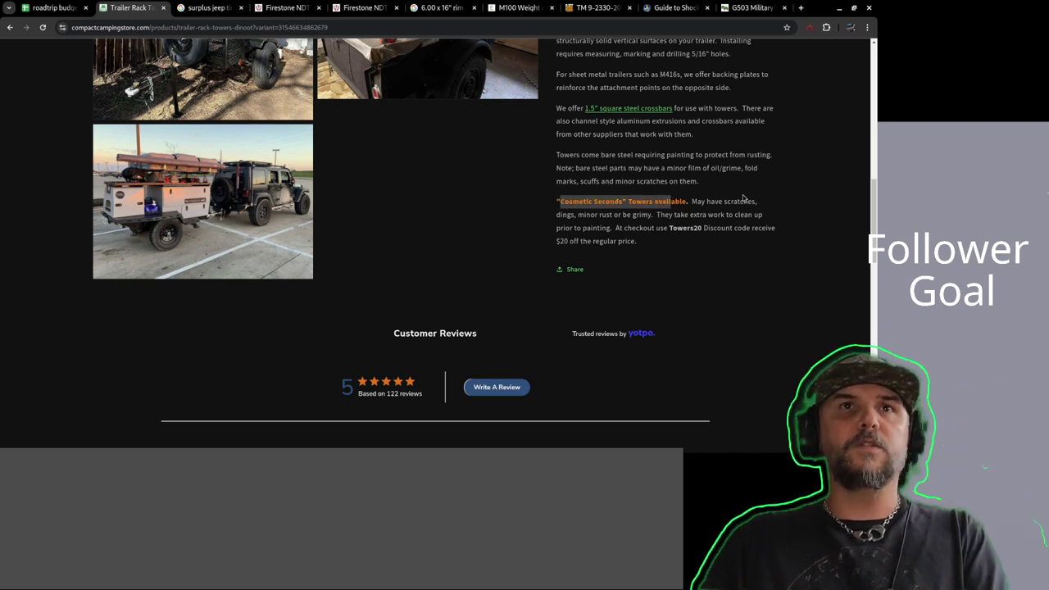
pyautogui.moveTo(745, 199); pyautogui.dragTo(579, 211)
pyautogui.click(587, 215)
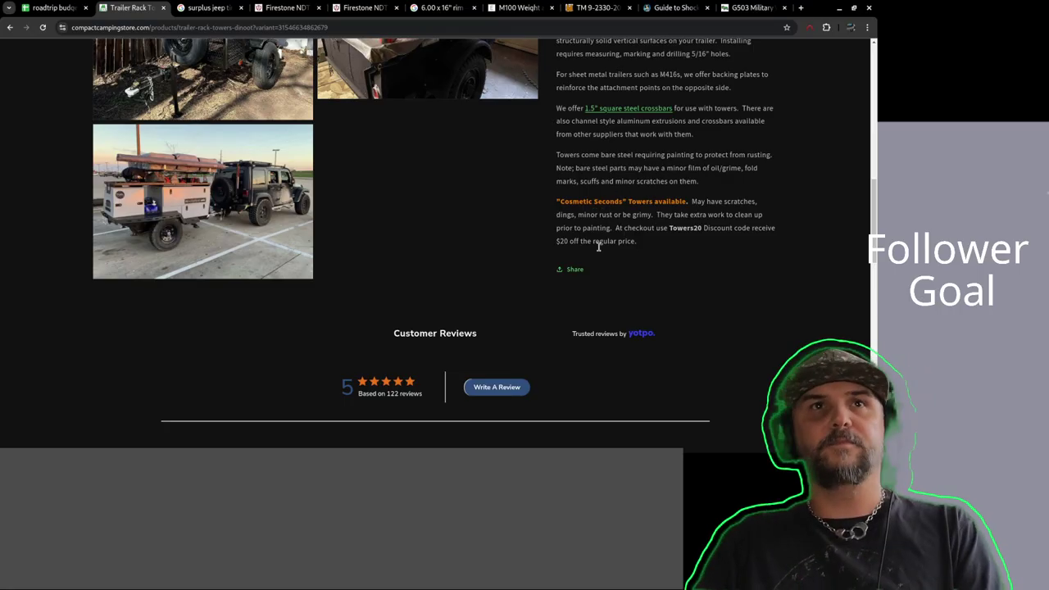
pyautogui.scroll(5, 656, 214)
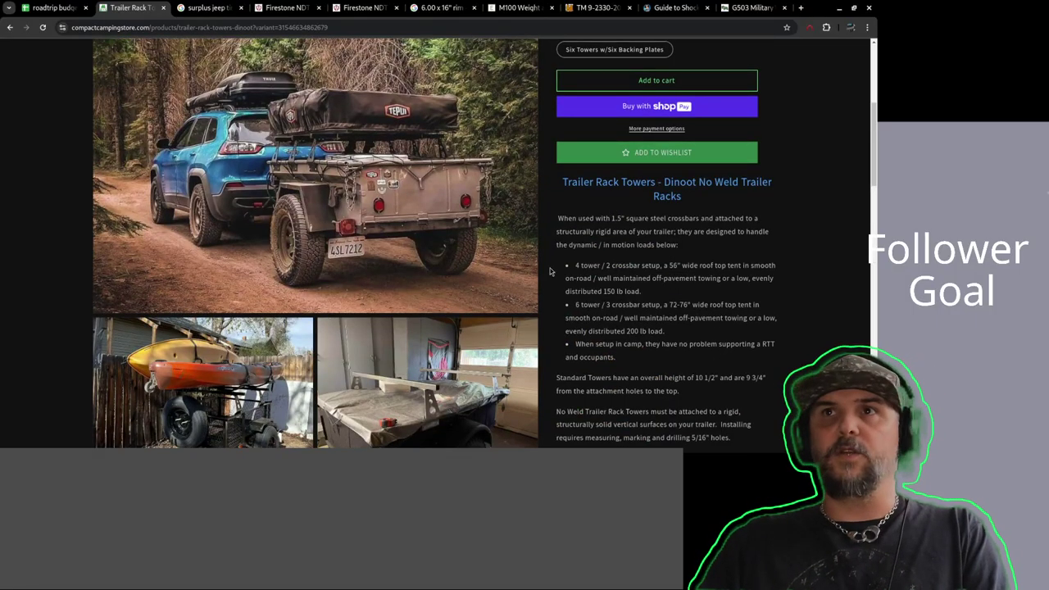
pyautogui.scroll(-2, 640, 293)
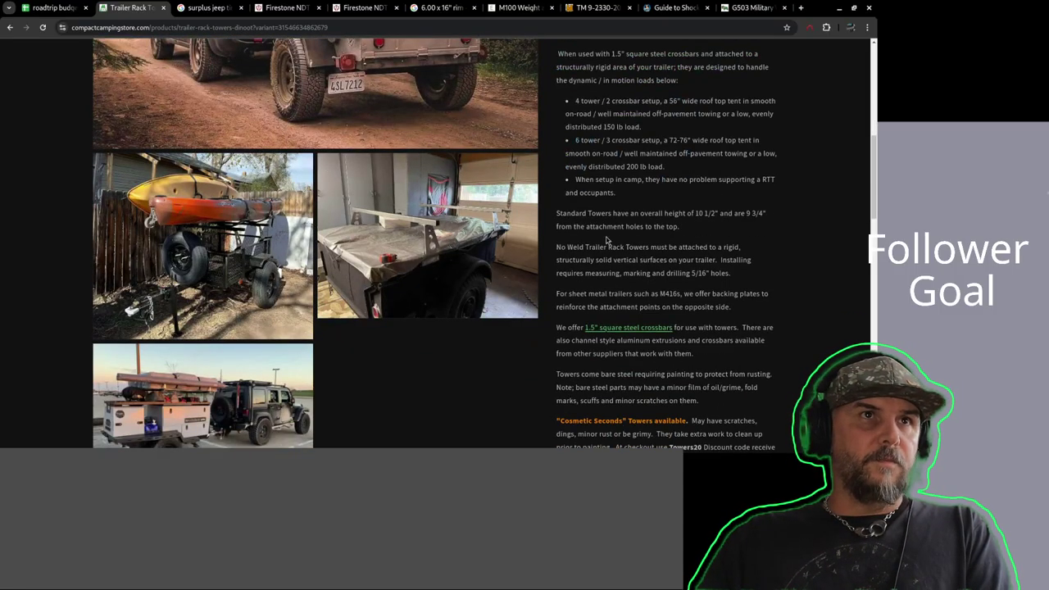
pyautogui.scroll(-2, 647, 190)
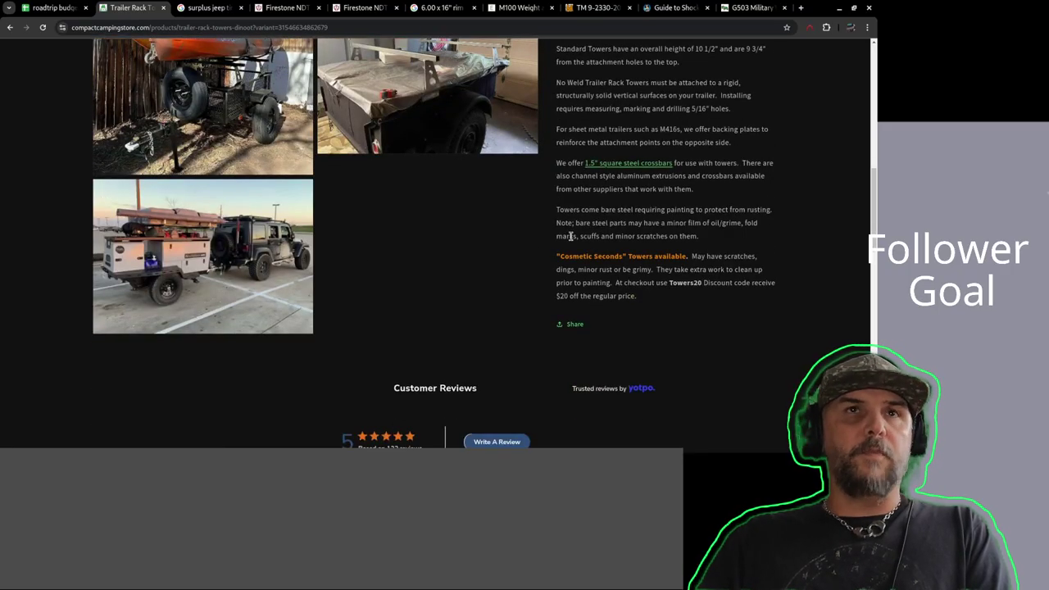
pyautogui.scroll(3, 607, 267)
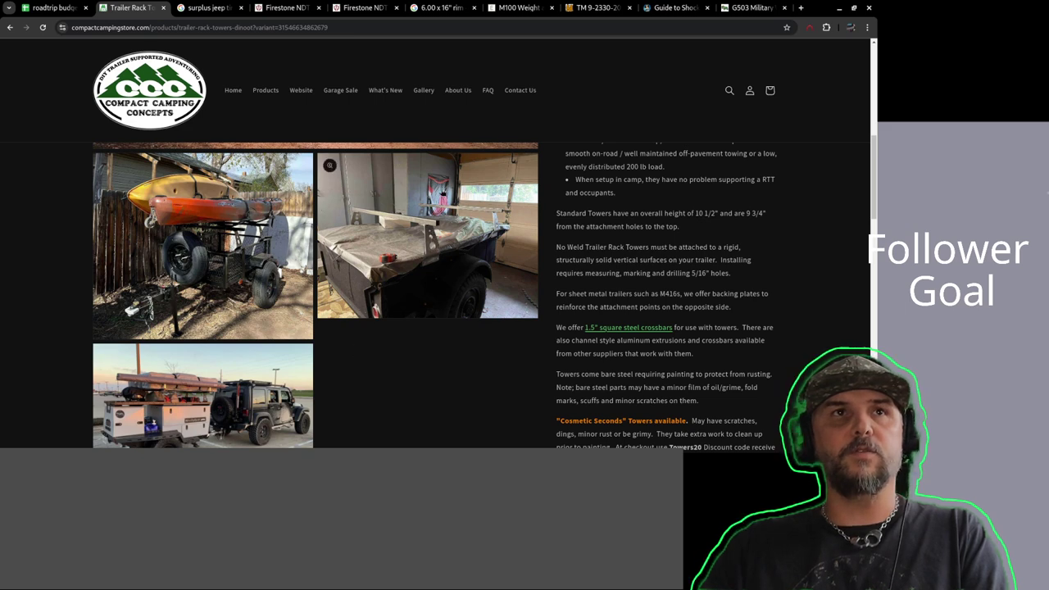
pyautogui.scroll(2, 426, 335)
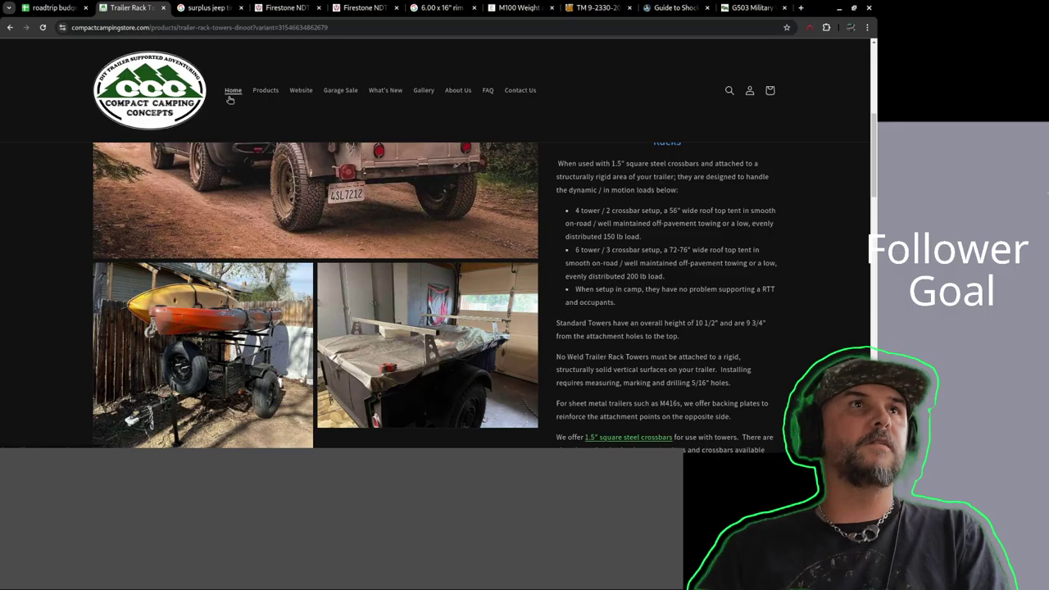
pyautogui.click(49, 7)
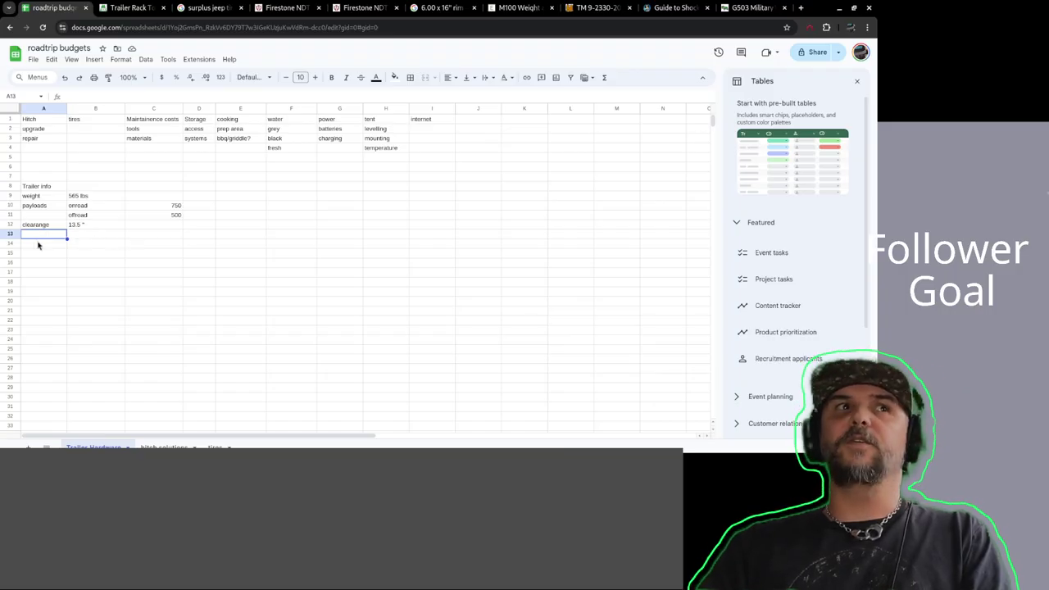
# - From the shock buying guide, browse the store's Bilstein 5160 shock listings and go back
pyautogui.click(666, 8)
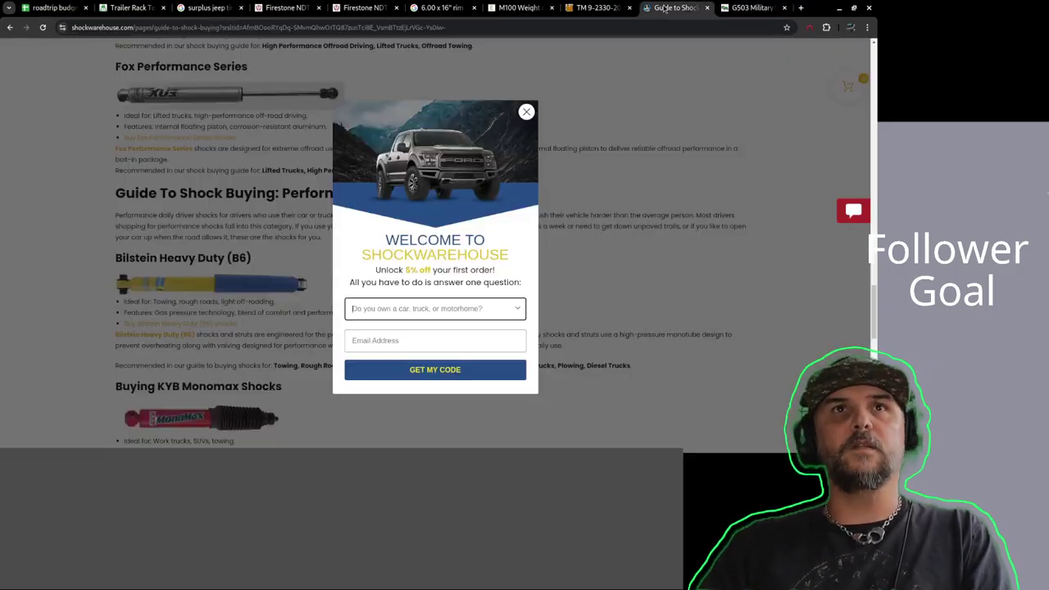
pyautogui.click(527, 112)
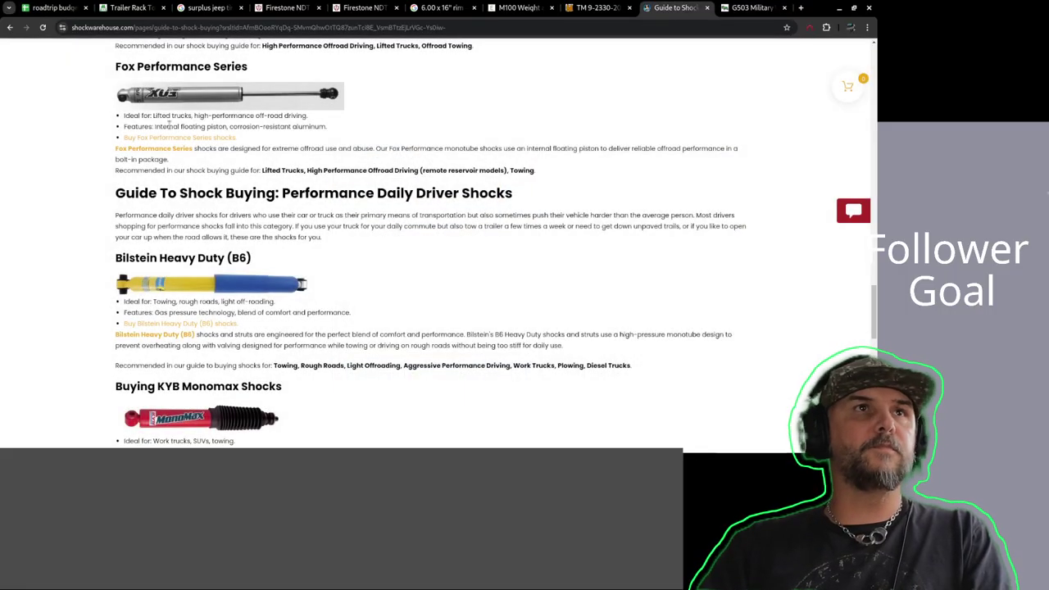
pyautogui.scroll(3, 232, 324)
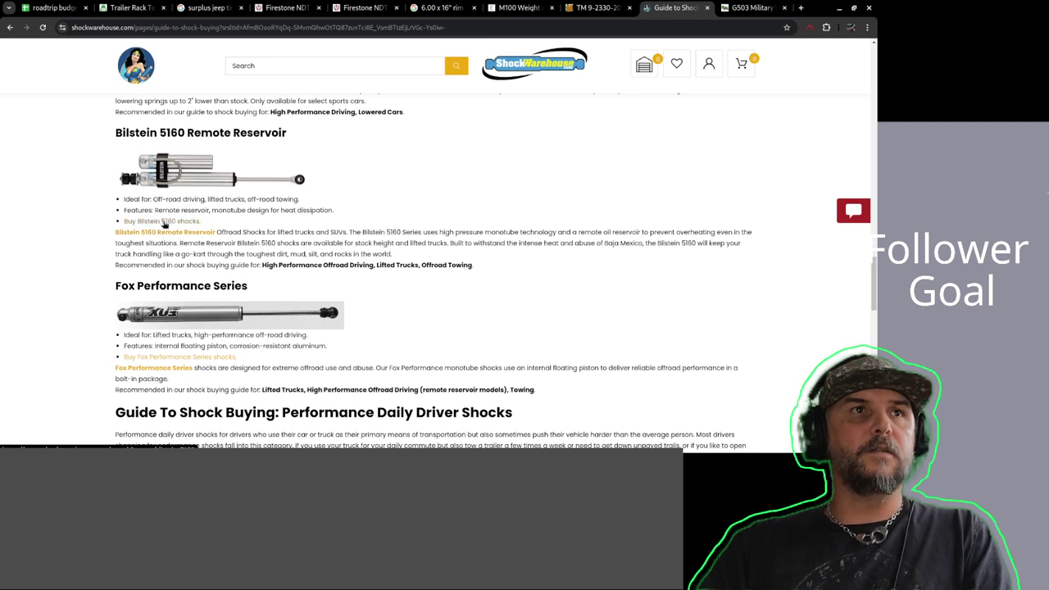
pyautogui.click(164, 223)
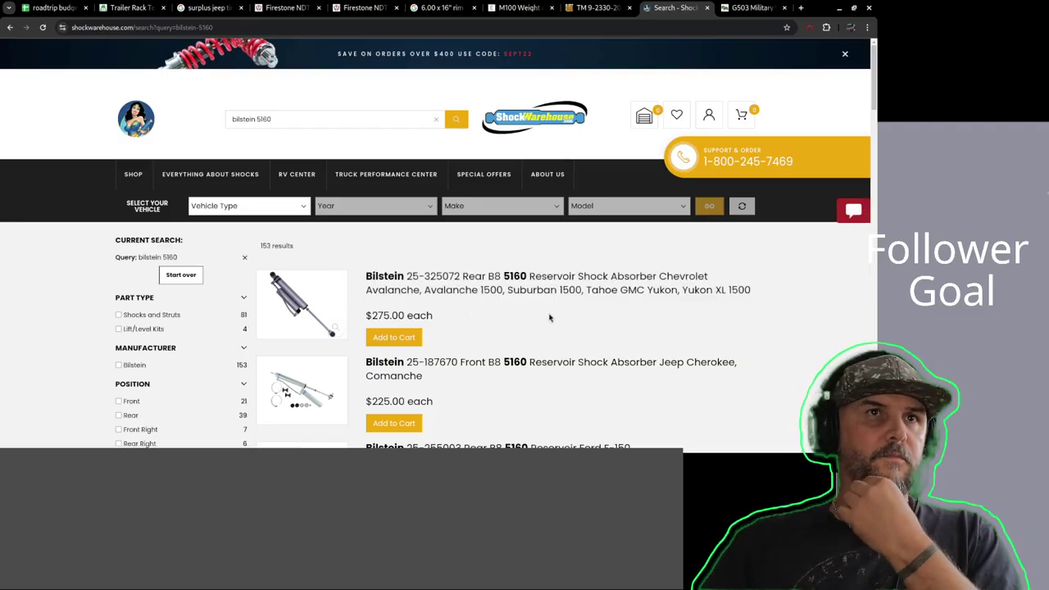
pyautogui.scroll(-3, 548, 309)
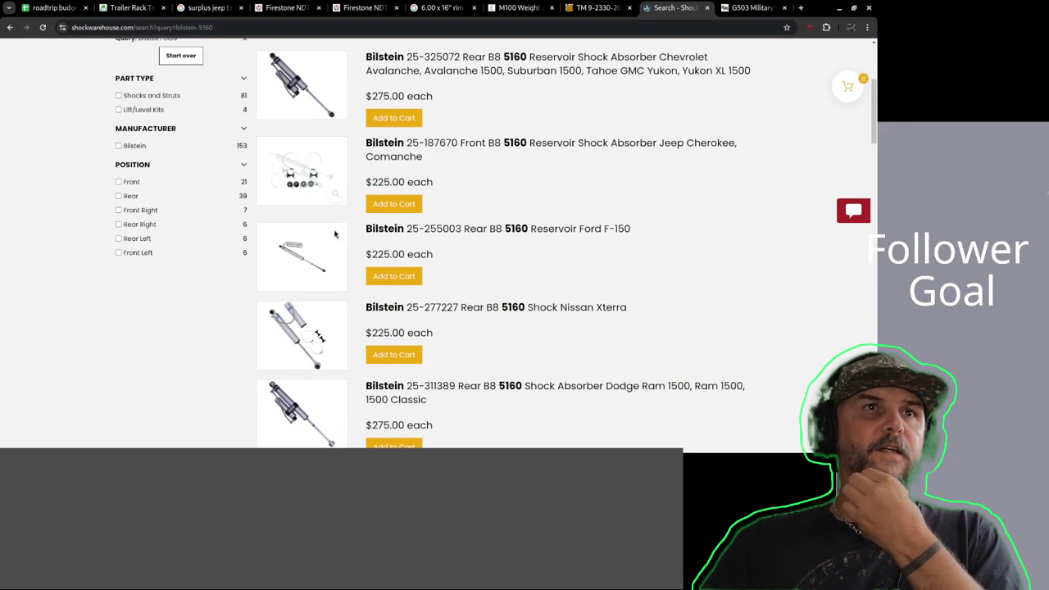
pyautogui.scroll(-3, 508, 270)
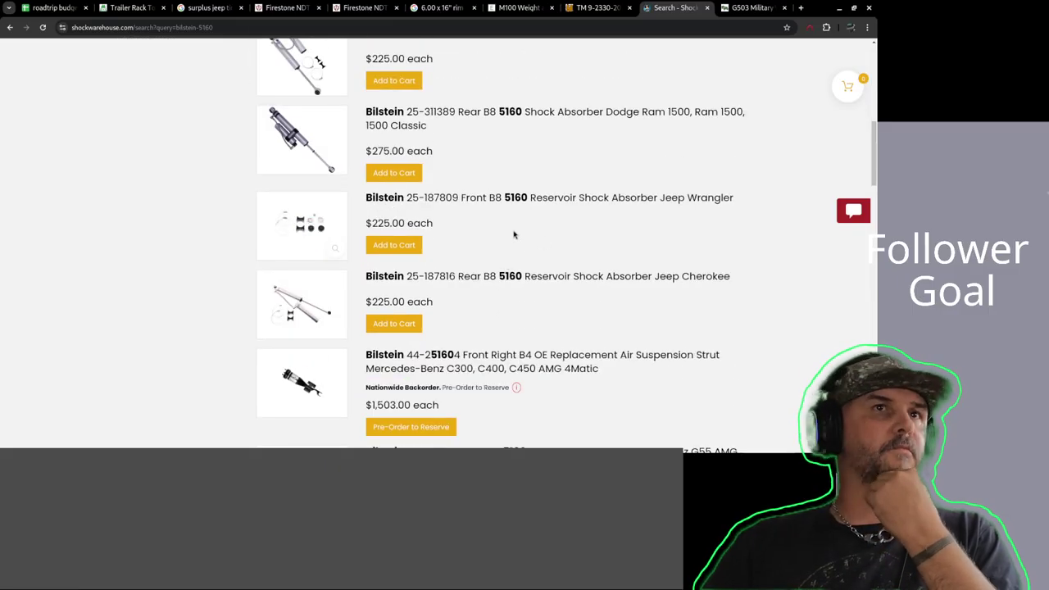
pyautogui.hotkey('alt', 'Left')
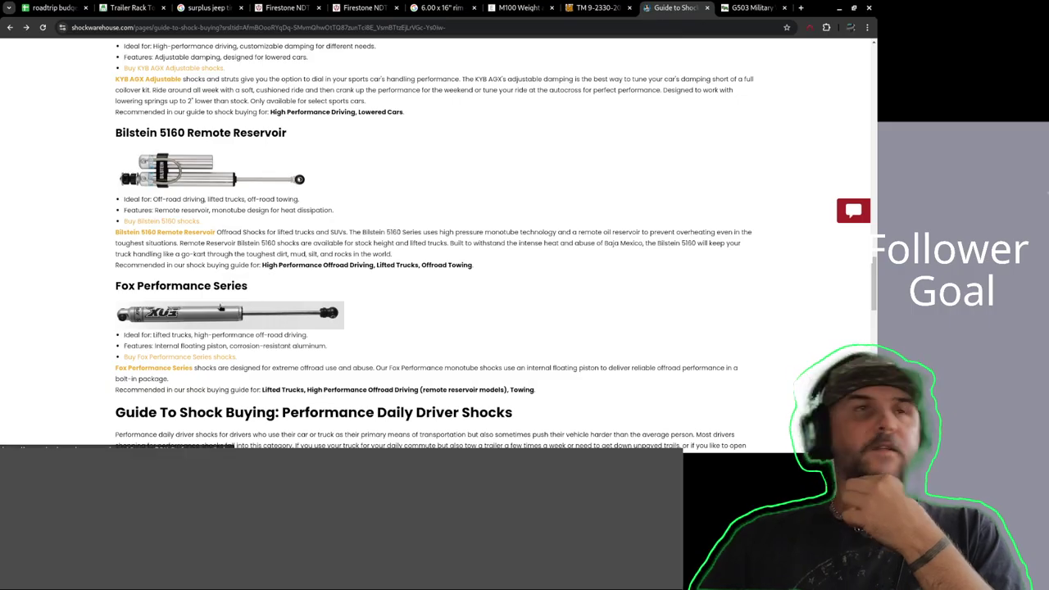
# - Browse the Fox Performance Series shock listings and return to the buying guide
pyautogui.click(166, 360)
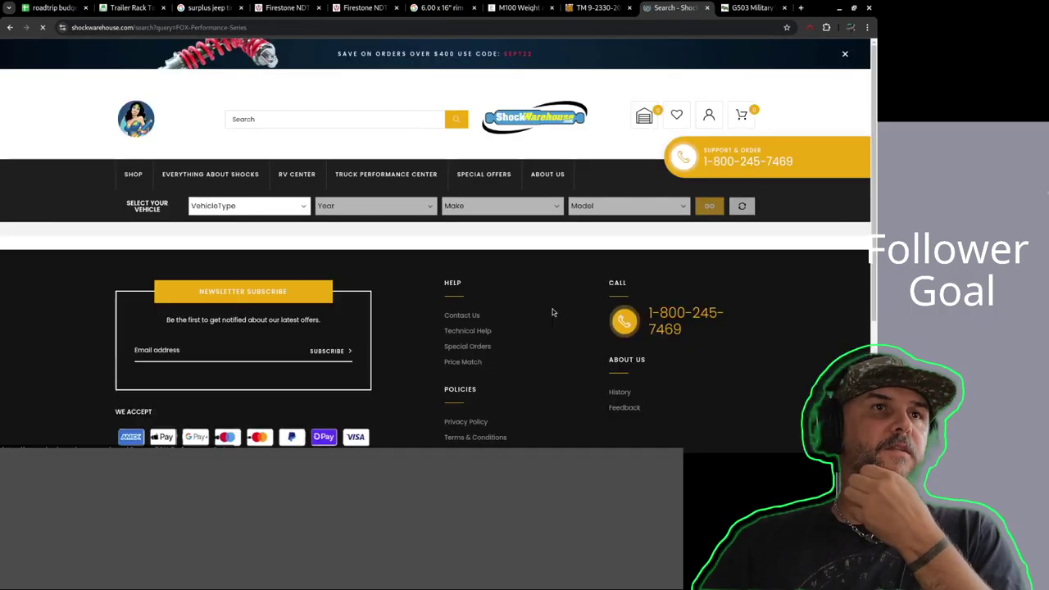
pyautogui.scroll(-2, 453, 191)
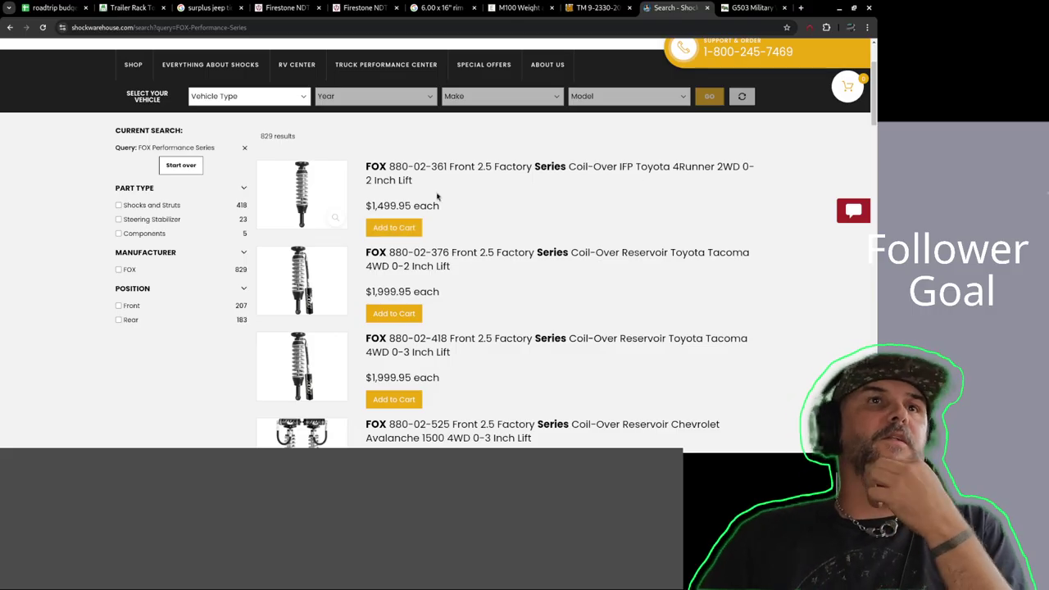
pyautogui.scroll(-3, 552, 271)
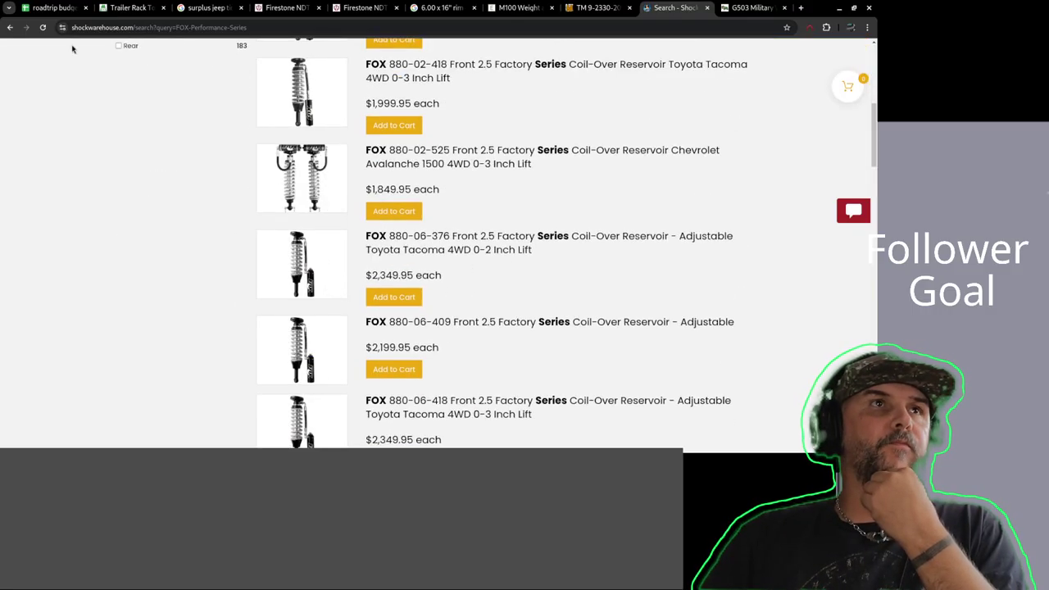
pyautogui.click(10, 27)
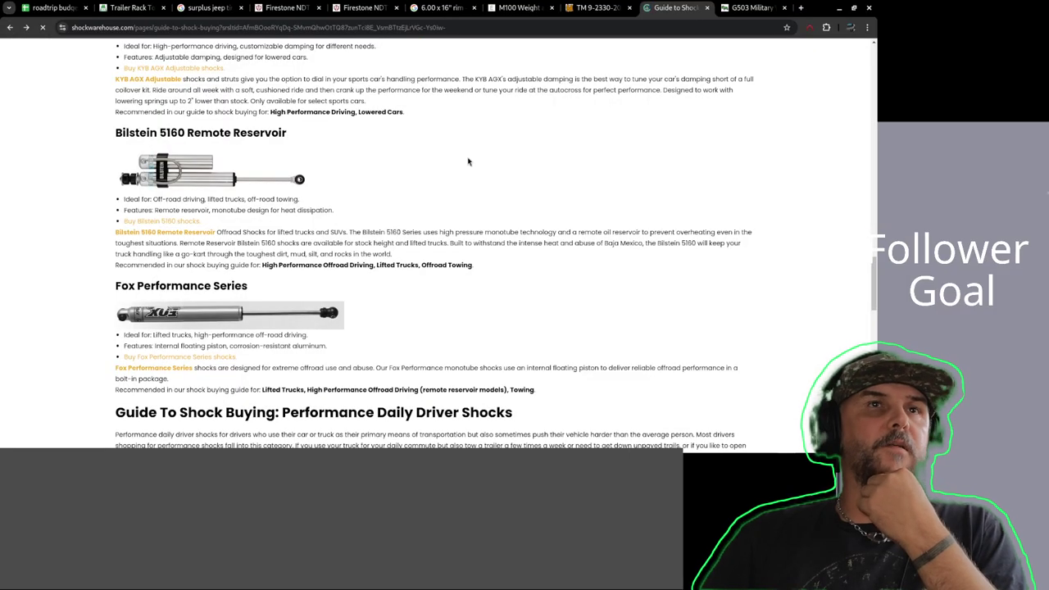
# - Go to the G503 forum index and open its login page
pyautogui.click(750, 10)
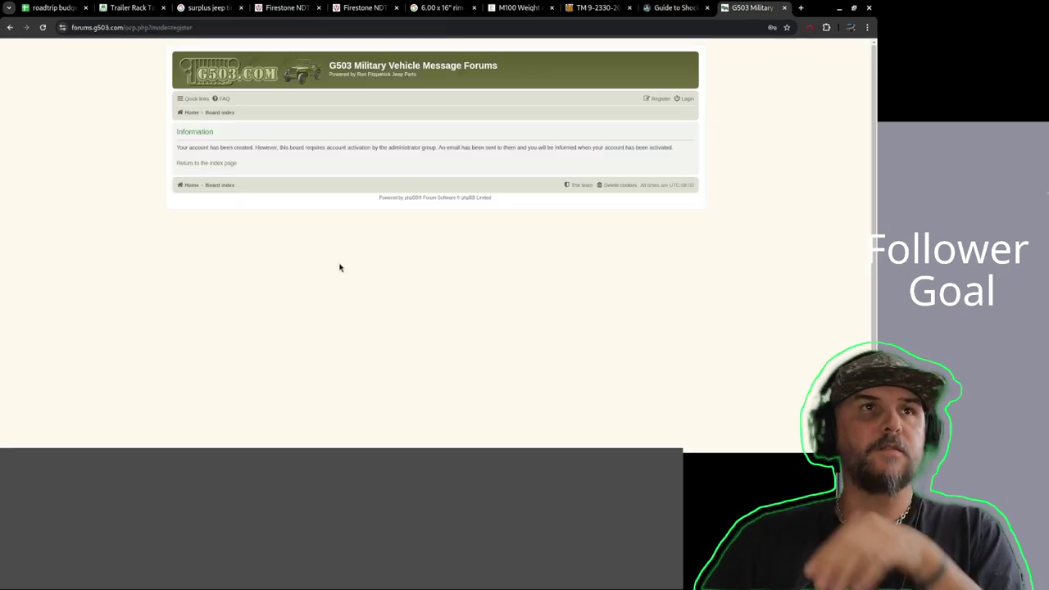
pyautogui.click(223, 164)
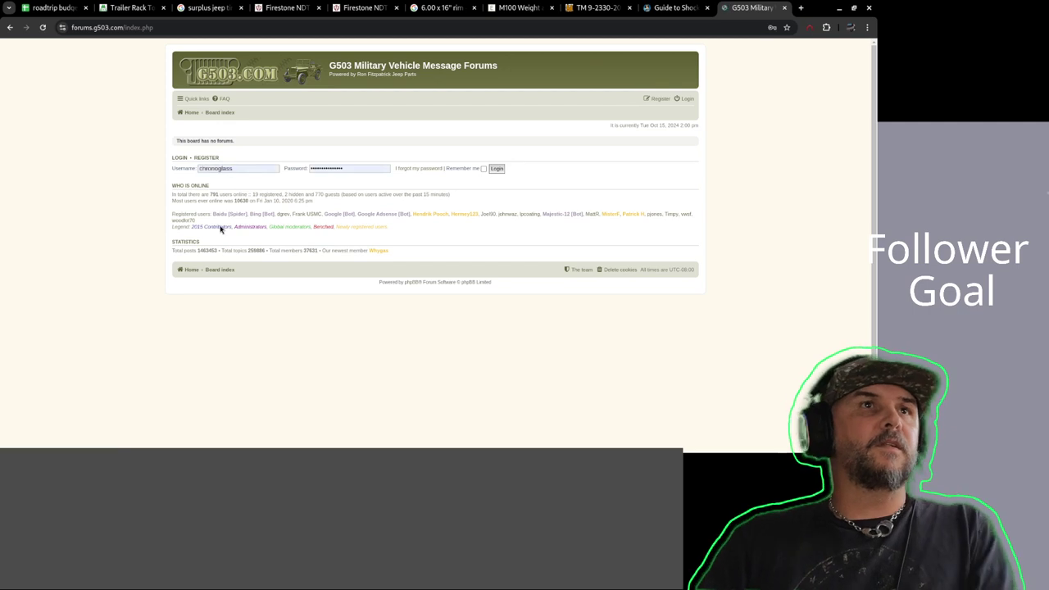
pyautogui.click(497, 169)
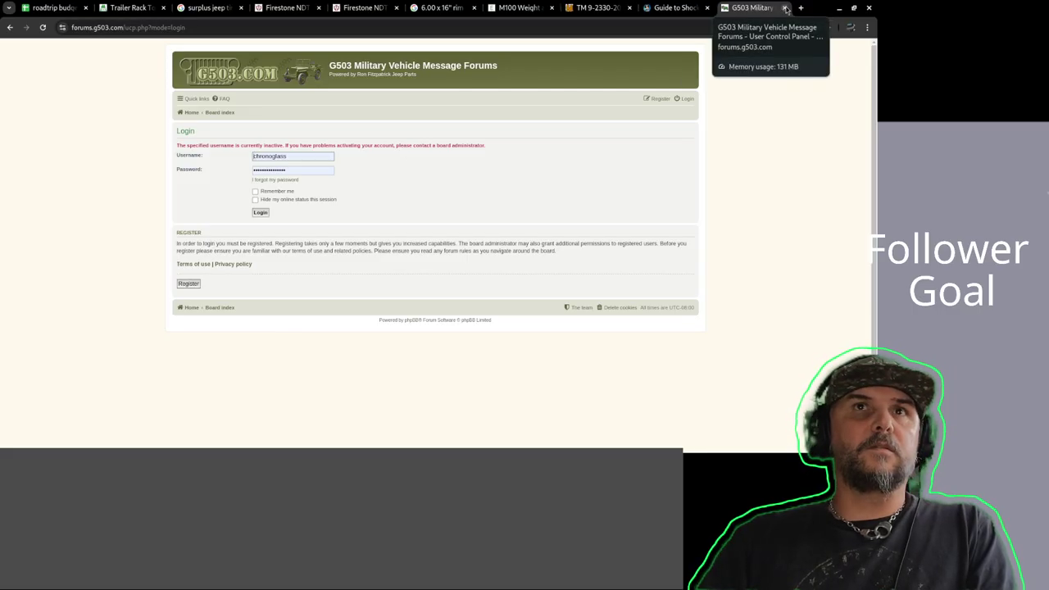
# - Back out through the login, registration and terms pages to the 'm100 trailer shock upgrade' results
pyautogui.click(10, 28)
pyautogui.click(10, 28)
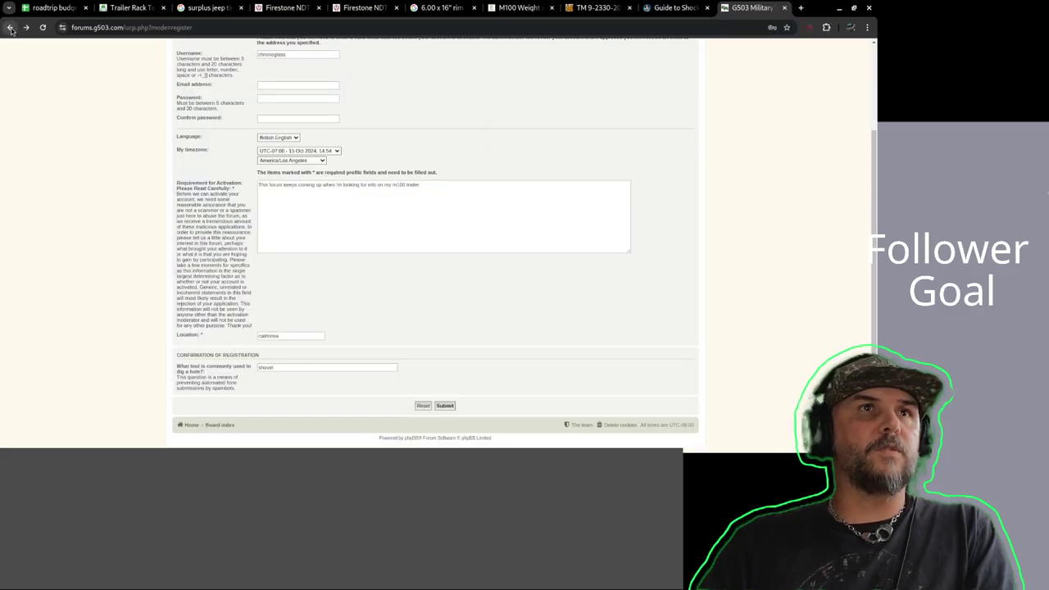
pyautogui.click(10, 28)
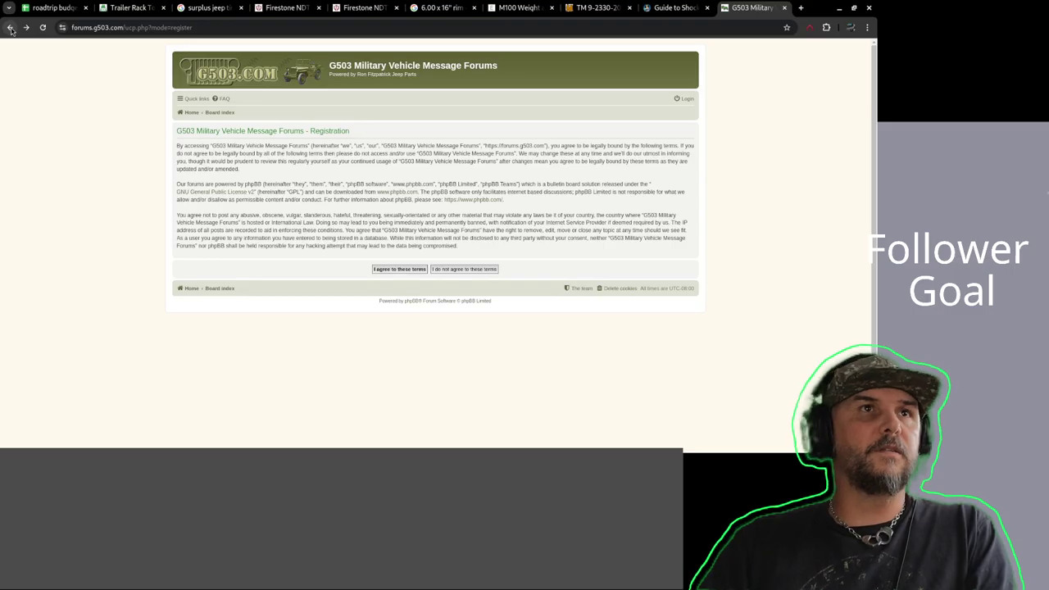
pyautogui.click(9, 28)
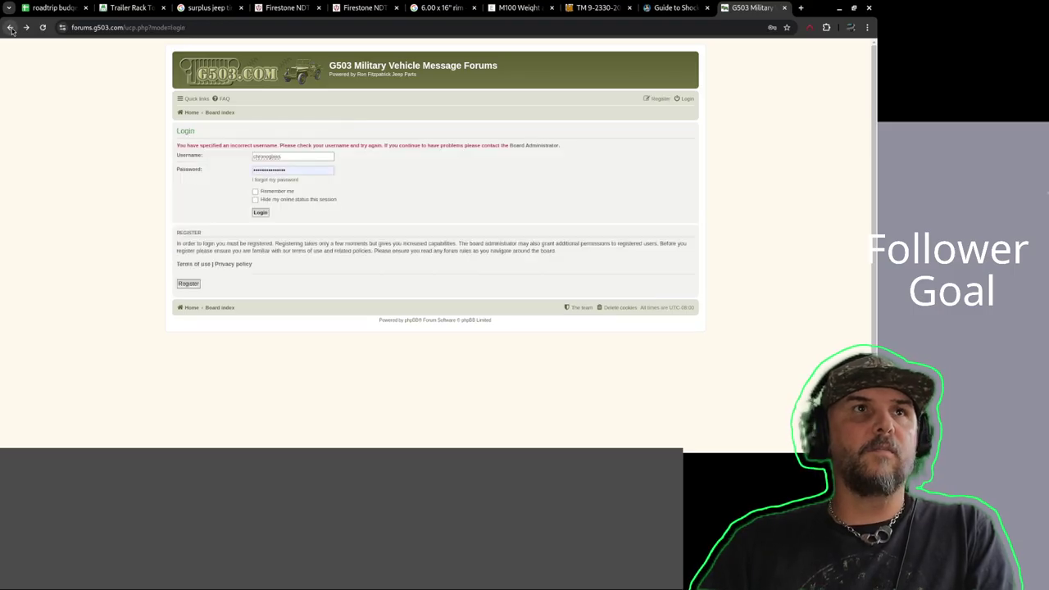
pyautogui.click(9, 28)
pyautogui.click(10, 28)
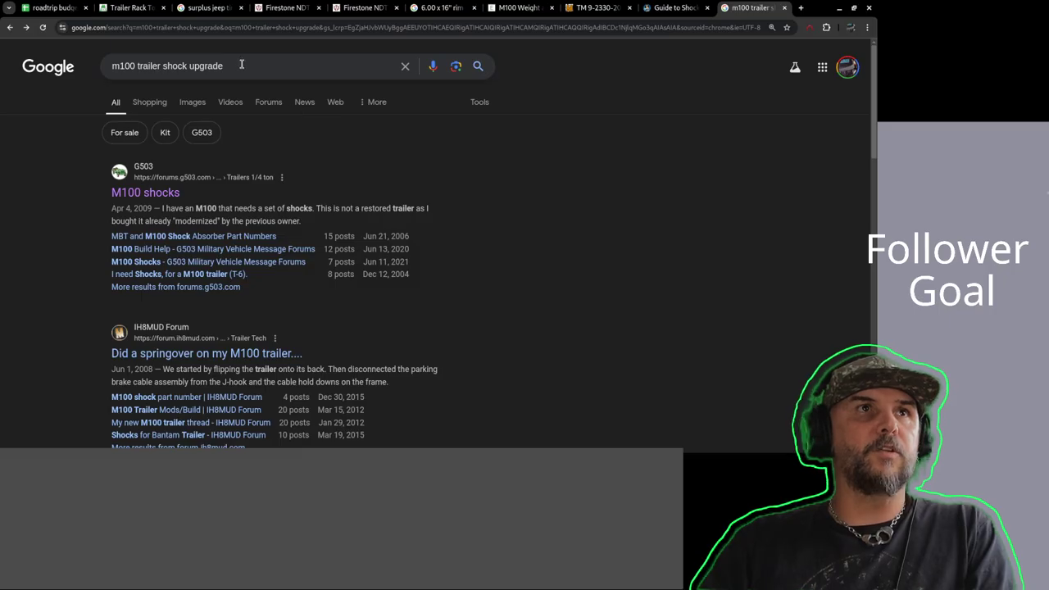
# - Copy the 'm100 trailer shock upgrade' query from the search box and return to roadtrip budgets
pyautogui.moveTo(241, 65); pyautogui.dragTo(97, 69)
pyautogui.click(151, 108)
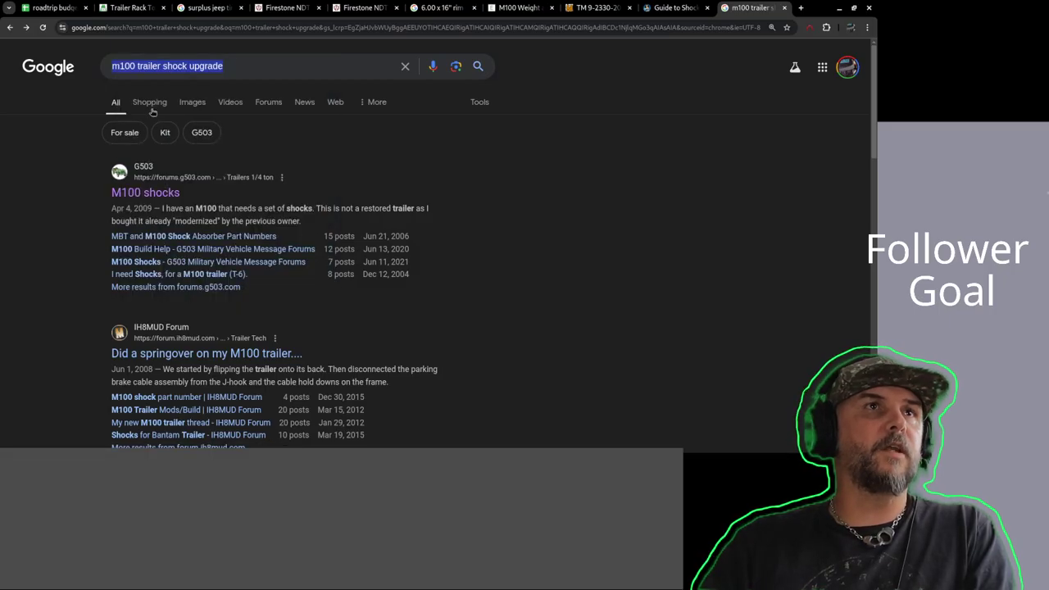
pyautogui.click(614, 86)
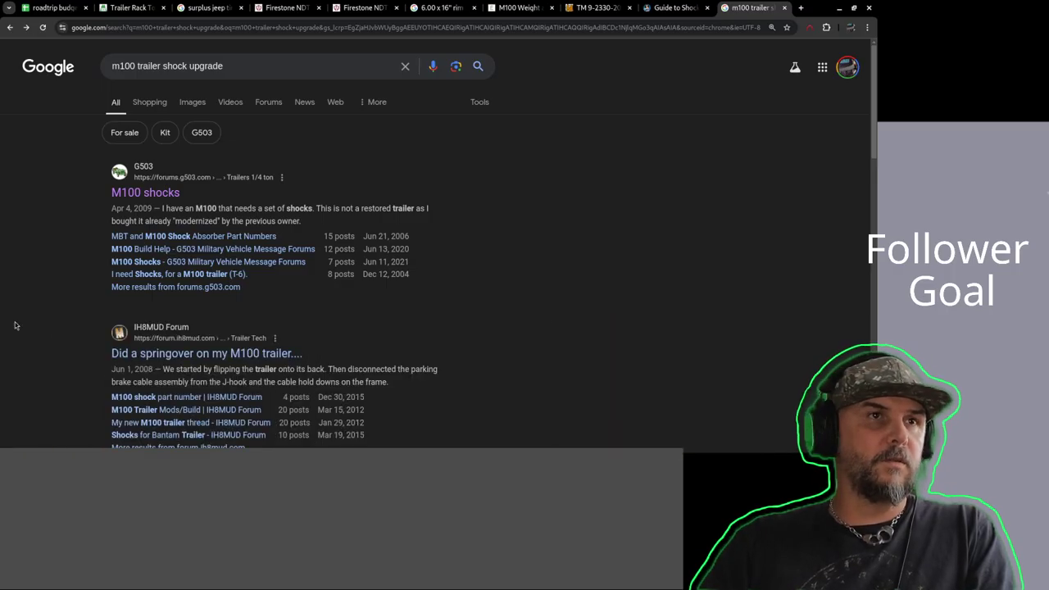
pyautogui.click(43, 10)
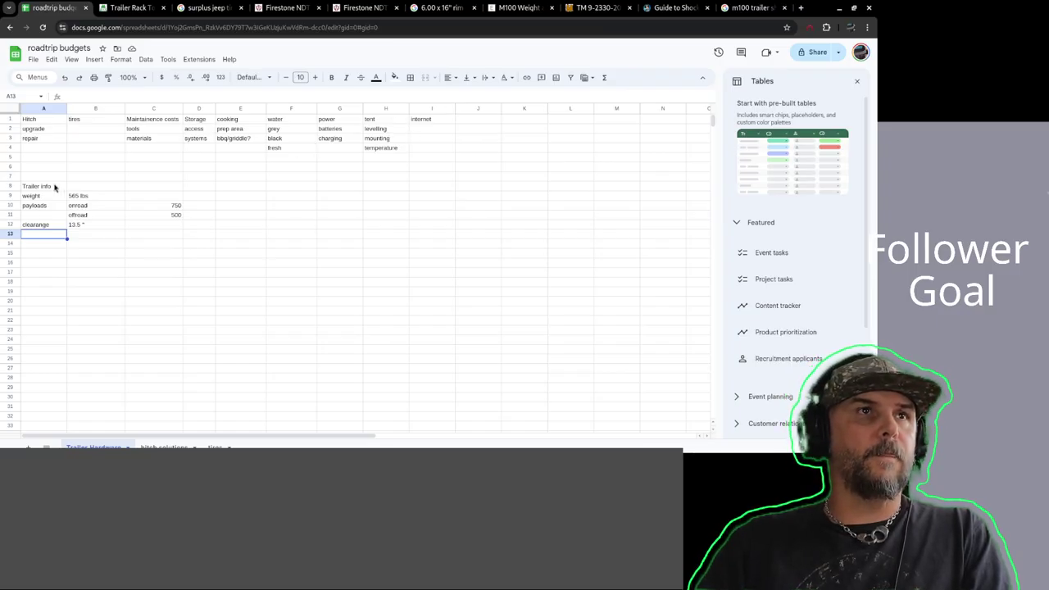
# - Enter the label 'misc links' in cell E8
pyautogui.click(255, 188)
pyautogui.write('mi')
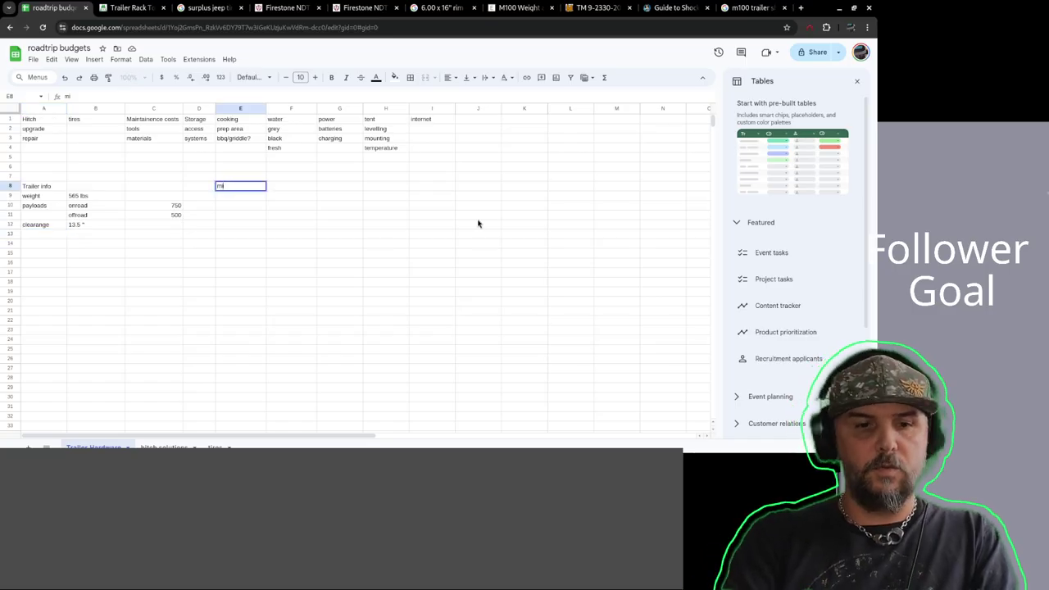
pyautogui.write('sc links')
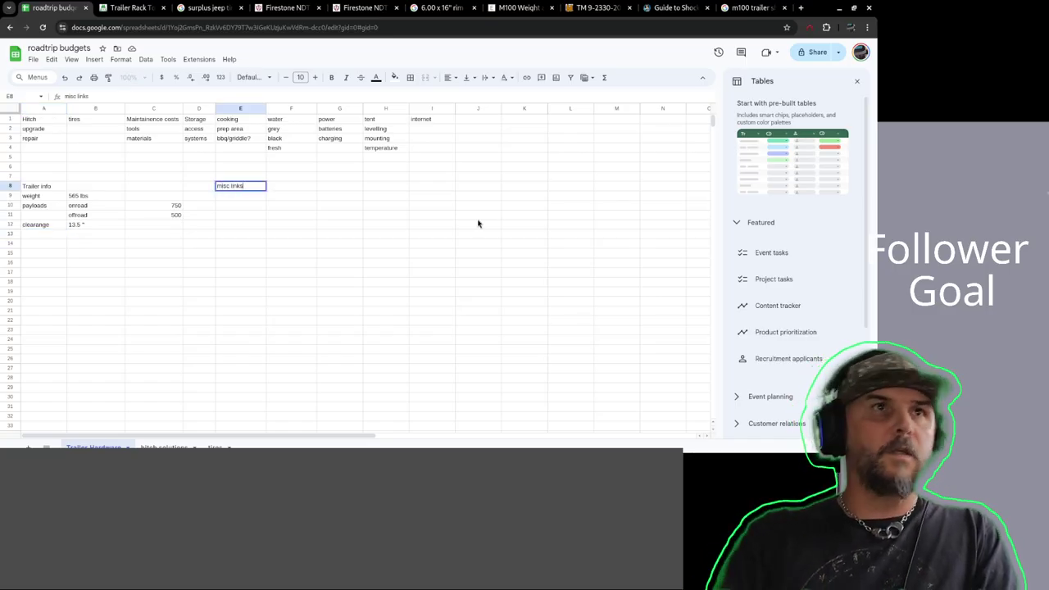
pyautogui.press('Return')
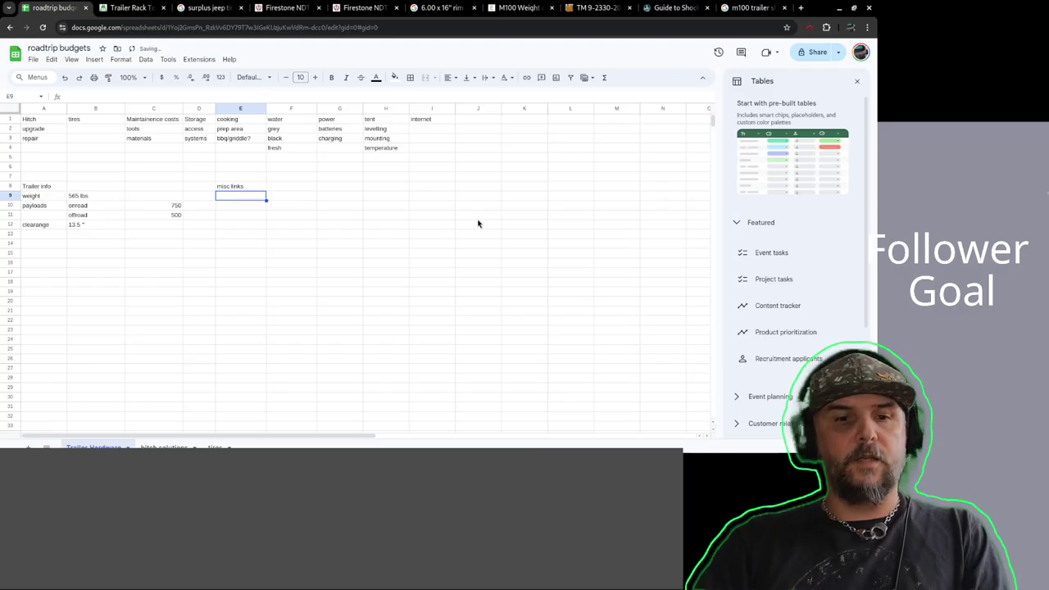
pyautogui.press('Up')
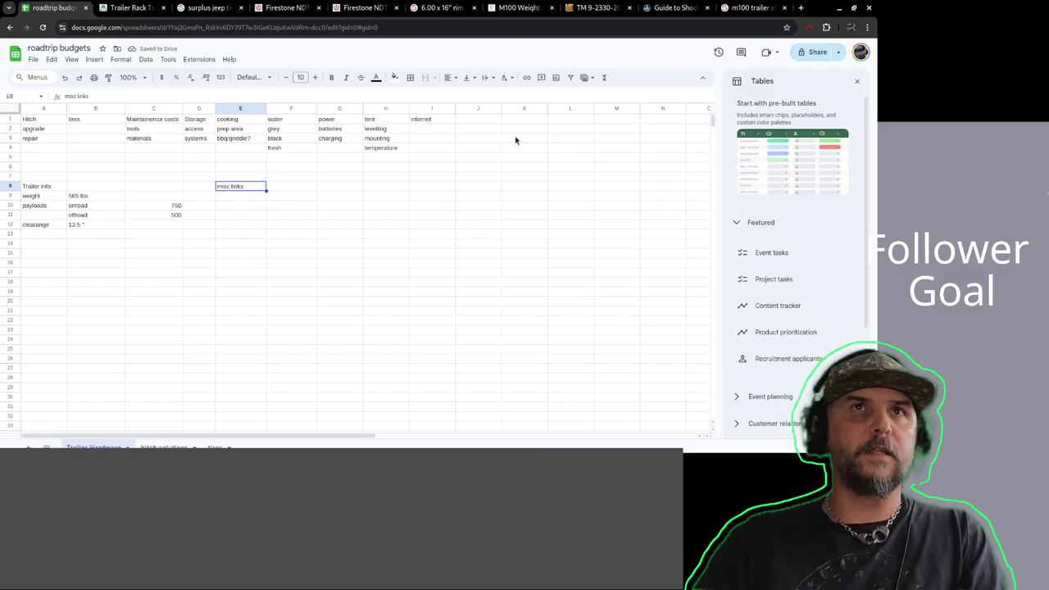
# - Paste the m100 trailer shock upgrade results URL into E9, then return to those results
pyautogui.click(664, 8)
pyautogui.click(751, 8)
pyautogui.click(208, 29)
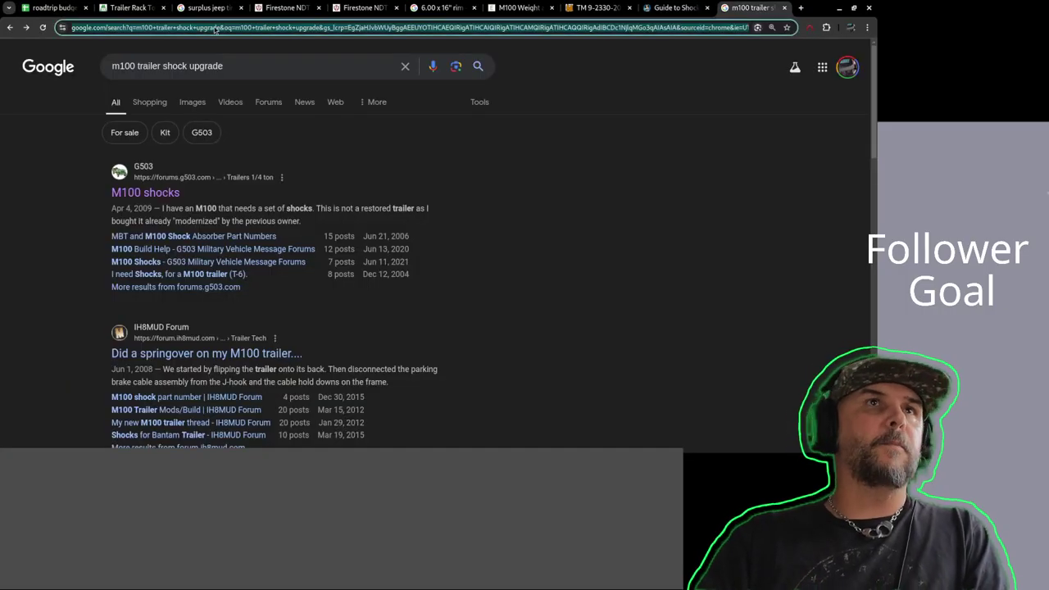
pyautogui.click(48, 10)
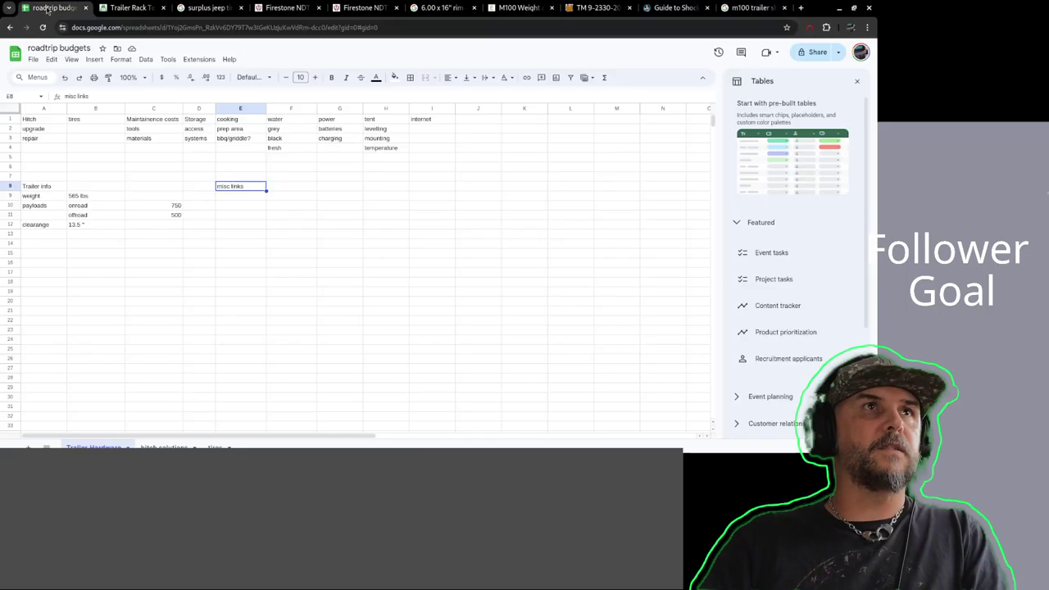
pyautogui.click(235, 200)
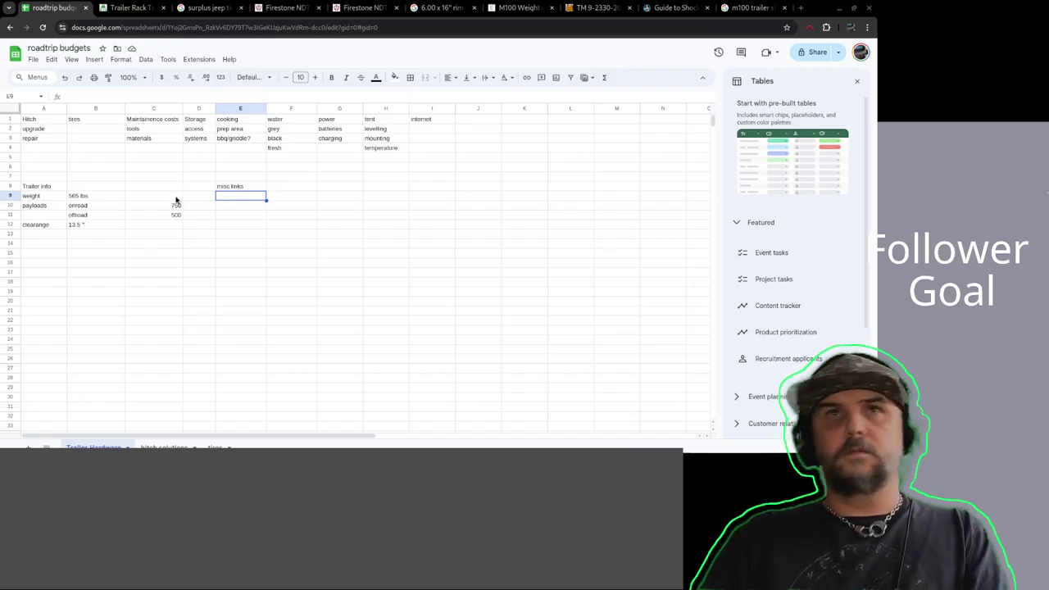
pyautogui.hotkey('ctrl', 'v')
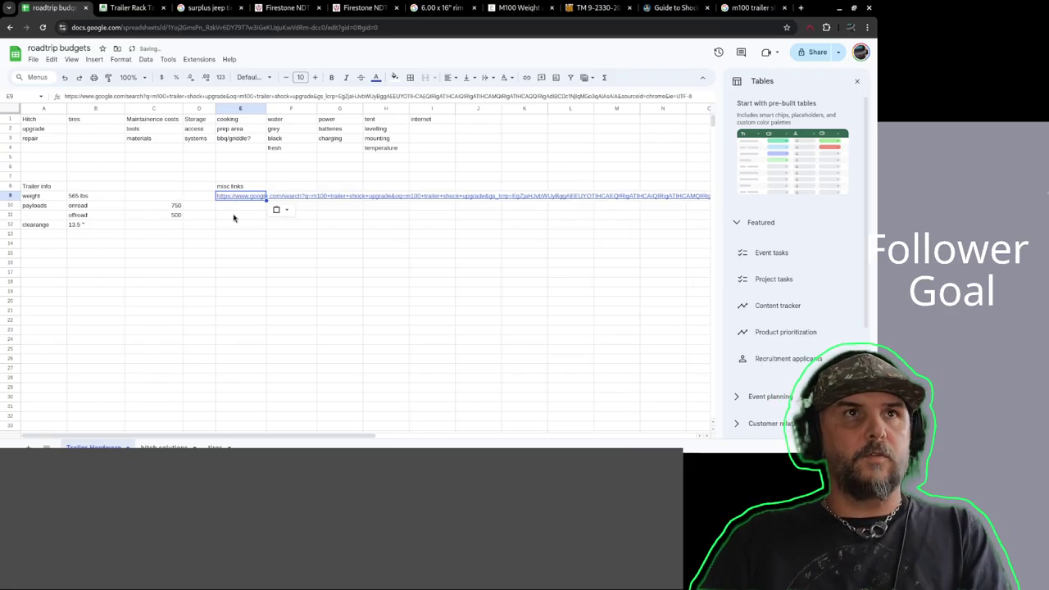
pyautogui.rightClick(243, 197)
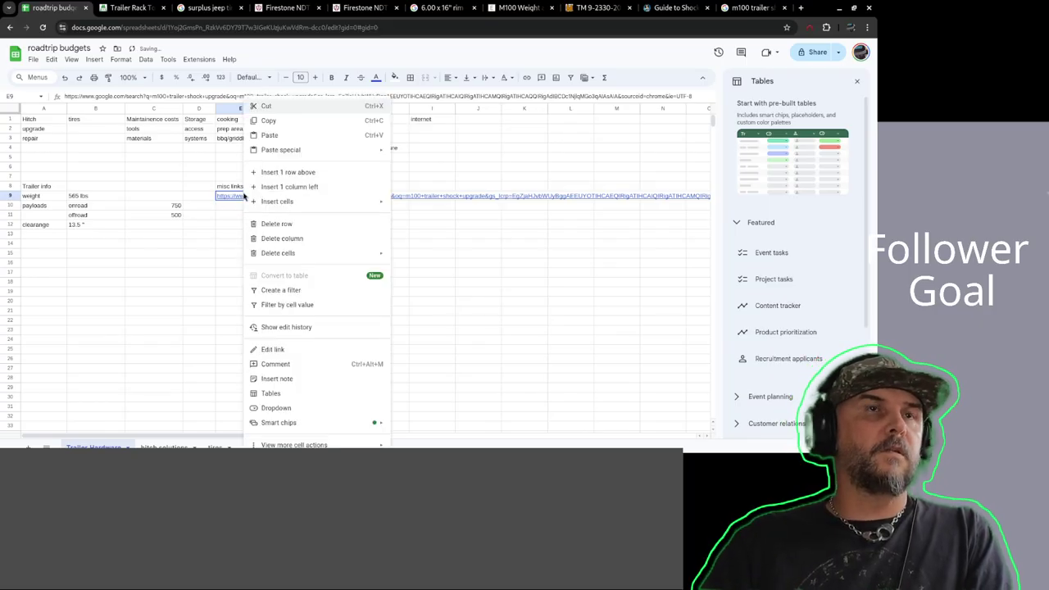
pyautogui.click(226, 225)
pyautogui.click(243, 206)
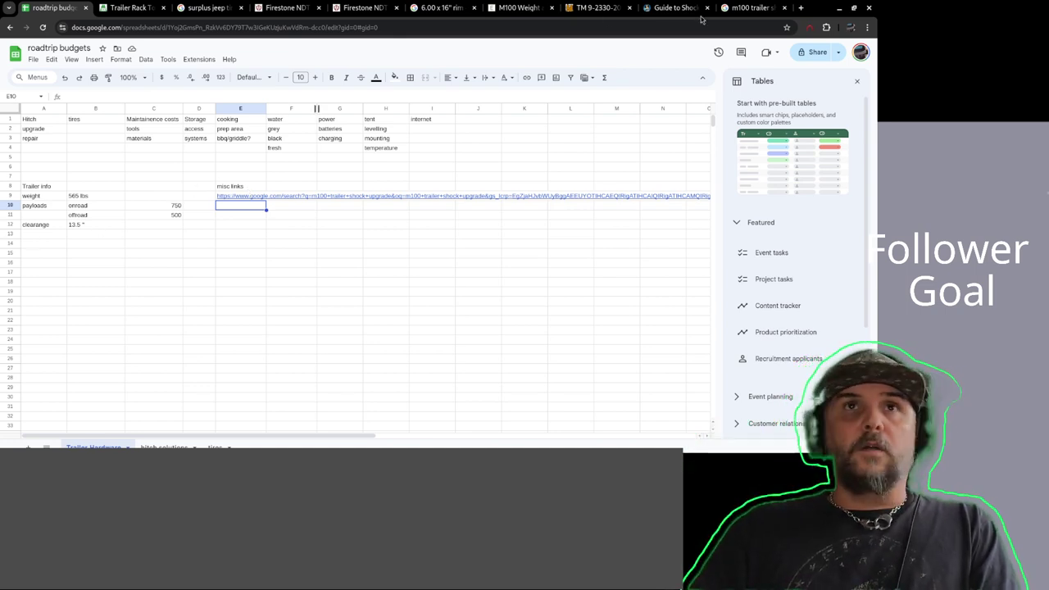
pyautogui.click(741, 11)
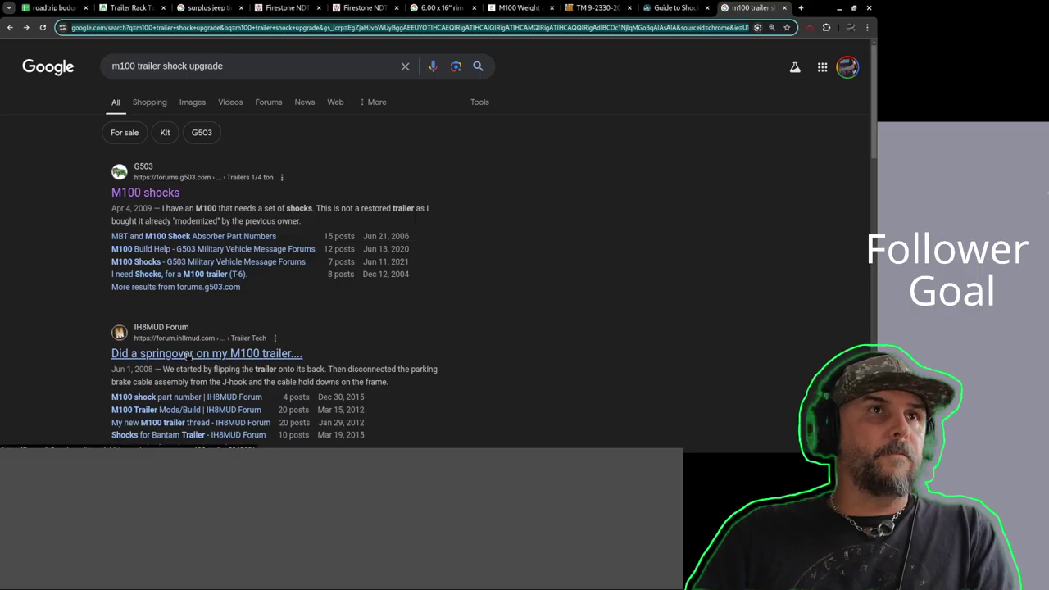
# - Read through the IH8MUD 'Did a springover' M100 thread and go back to the results
pyautogui.click(188, 358)
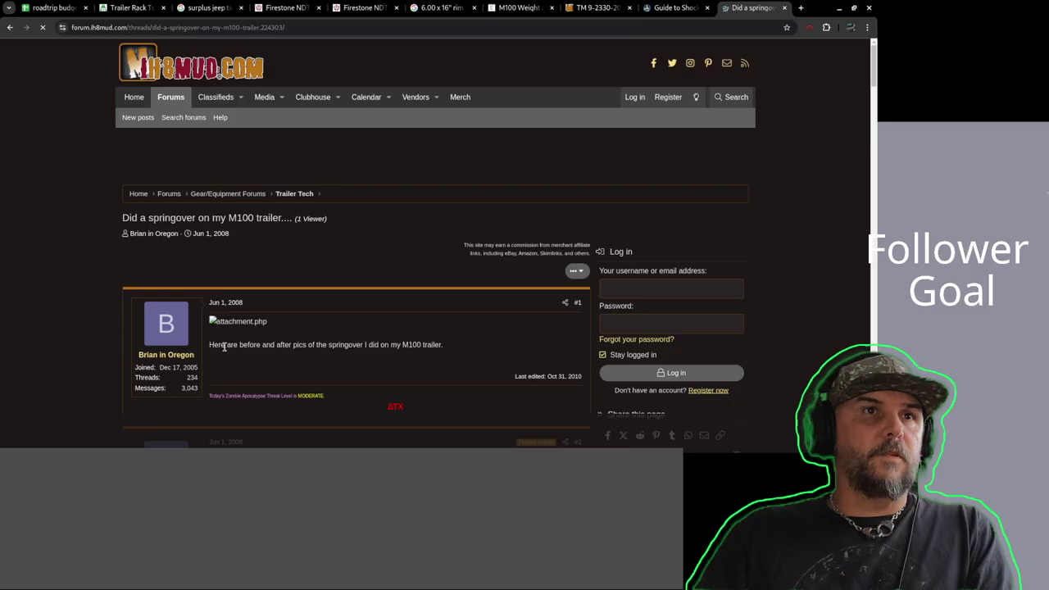
pyautogui.scroll(-3, 157, 205)
pyautogui.scroll(-1, 293, 163)
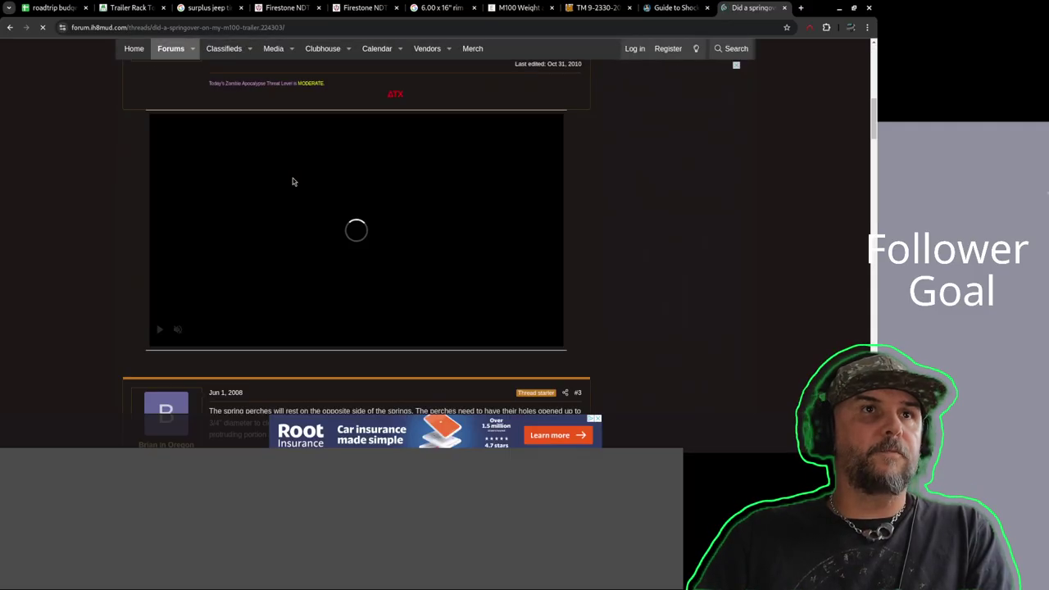
pyautogui.scroll(-12, 53, 264)
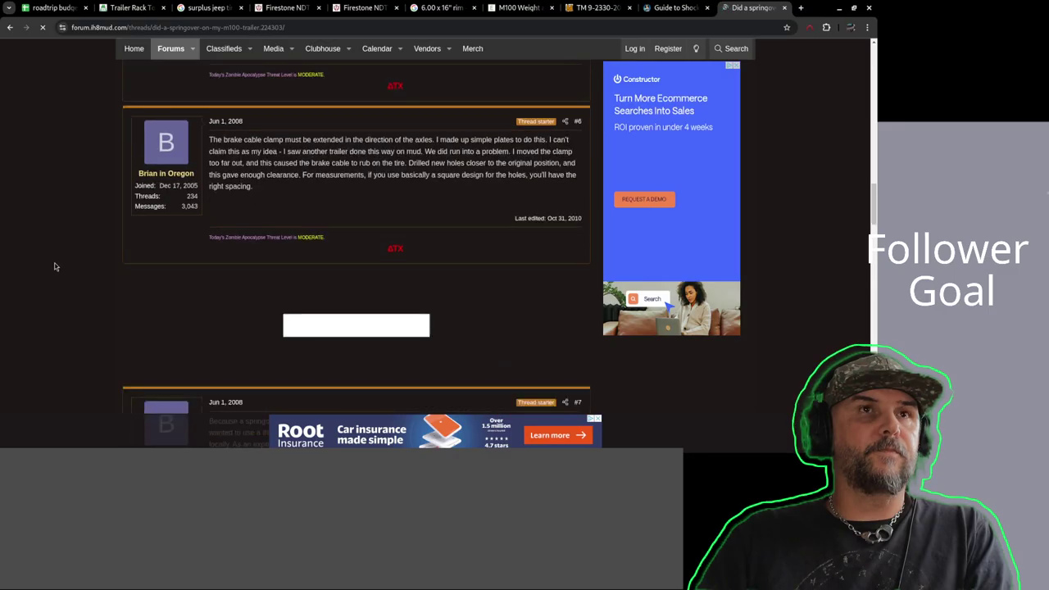
pyautogui.click(10, 27)
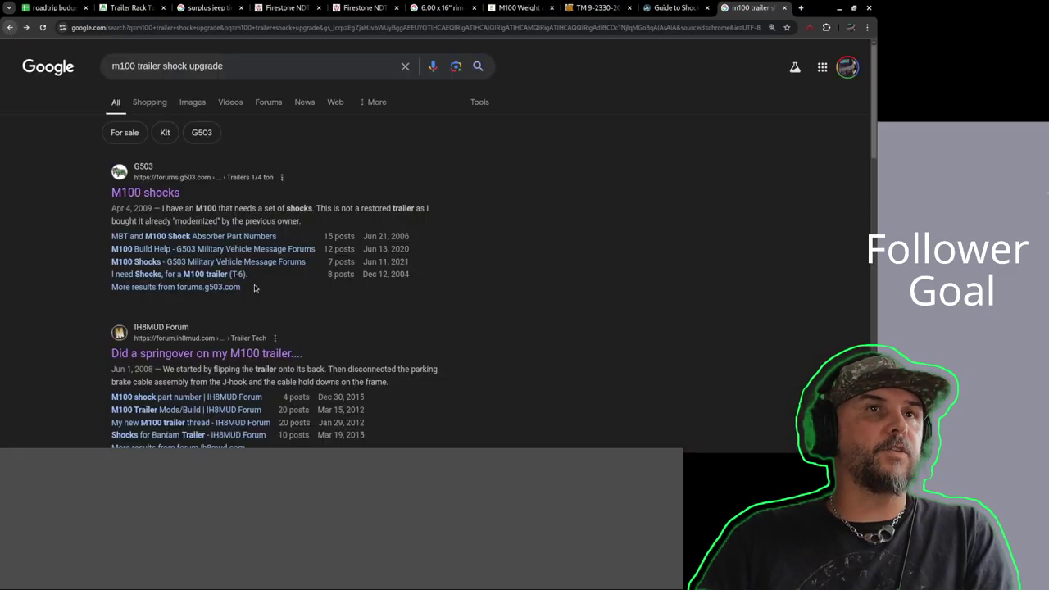
# - Open the Expedition Portal thread 'Which Shocks do ya'll recommend'
pyautogui.scroll(-5, 71, 259)
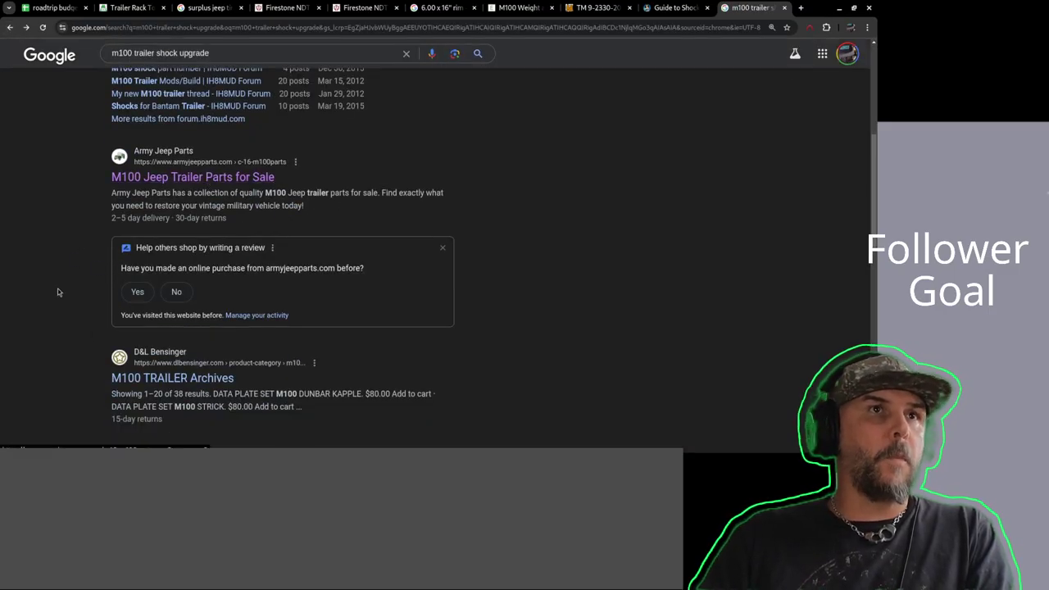
pyautogui.scroll(-3, 84, 239)
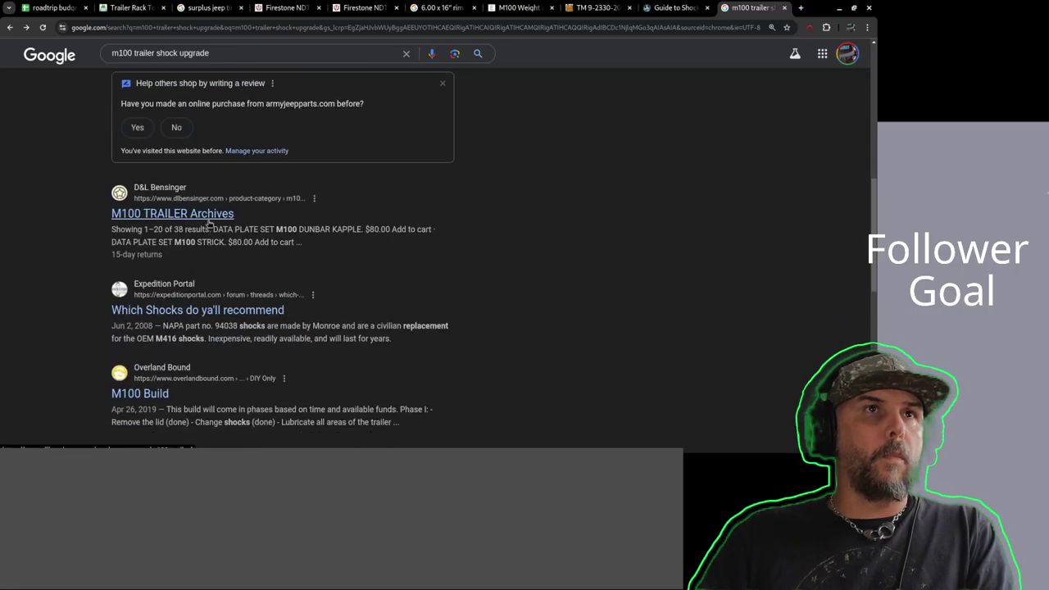
pyautogui.click(202, 310)
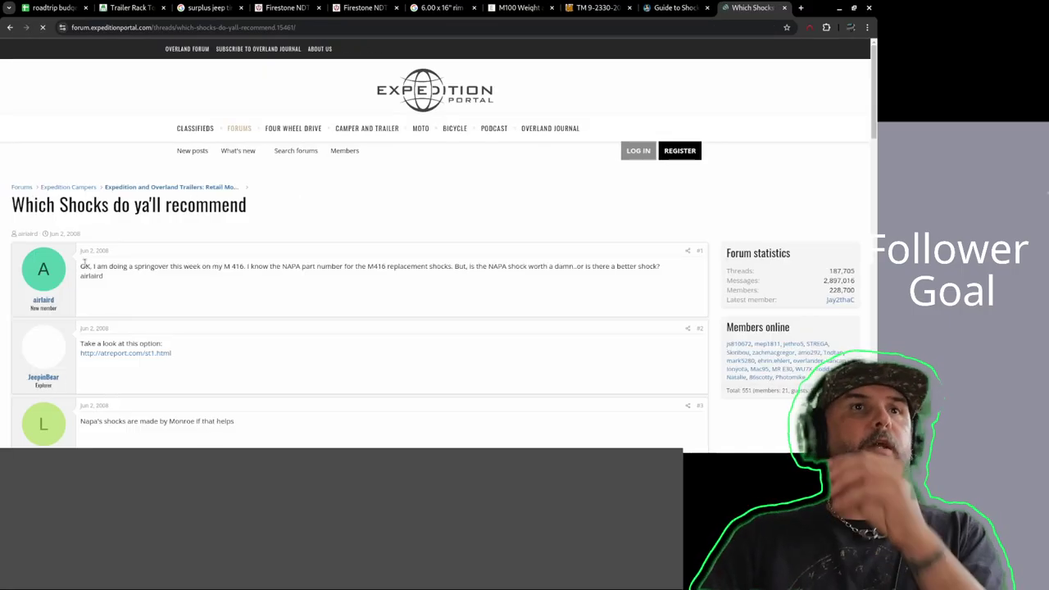
# - Open the thread's atreport.com link in a new tab
pyautogui.scroll(-3, 218, 248)
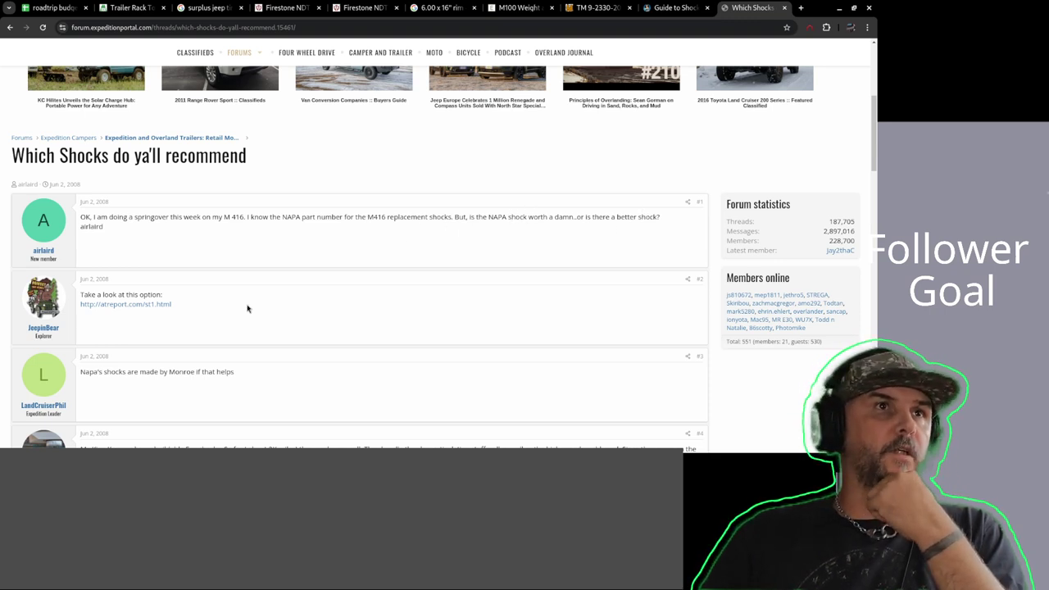
pyautogui.rightClick(141, 304)
pyautogui.click(162, 315)
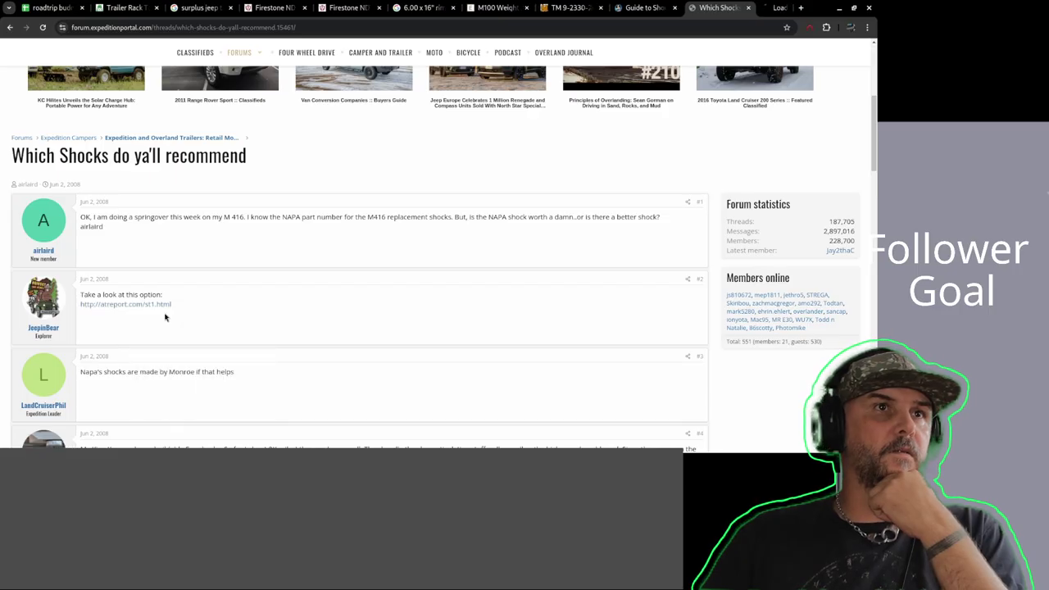
# - Read the reply listing Monroe shocks at 17.438-inch extended, 10.938-inch compressed, NAPA RR 94038
pyautogui.scroll(-1, 320, 299)
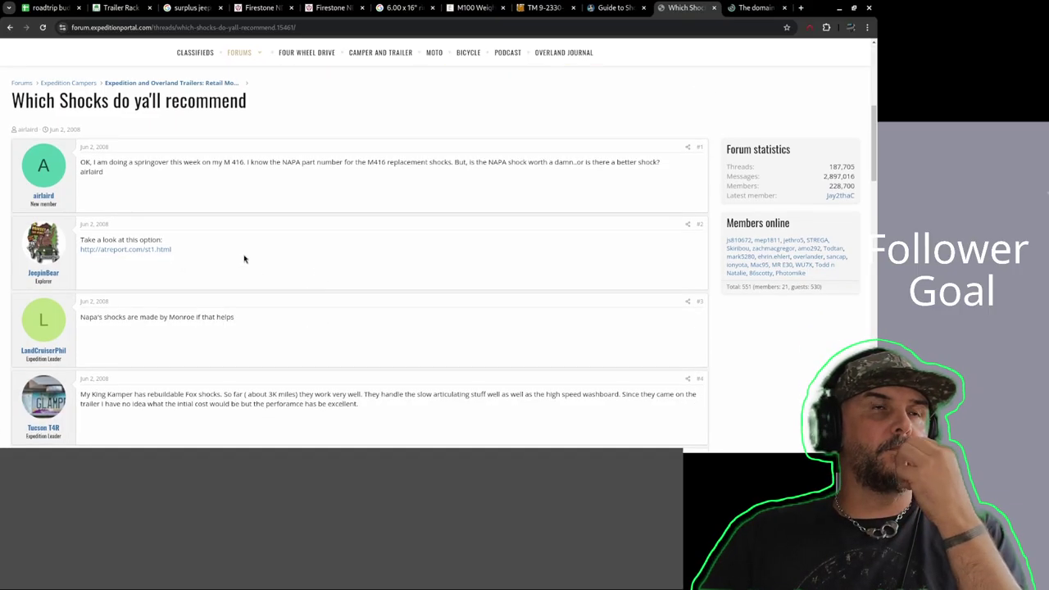
pyautogui.scroll(-2, 320, 278)
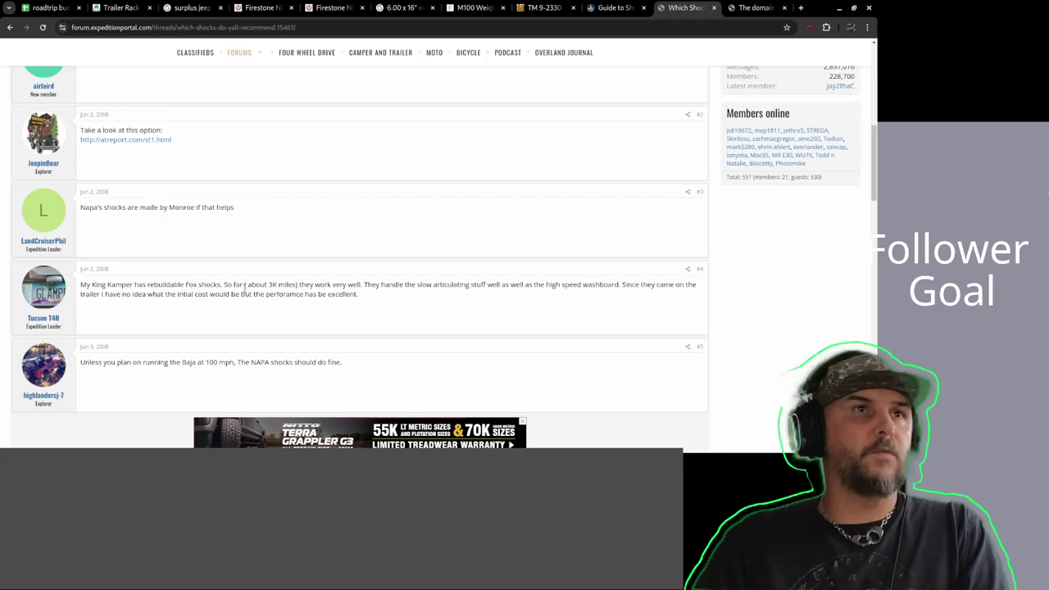
pyautogui.scroll(-2, 95, 272)
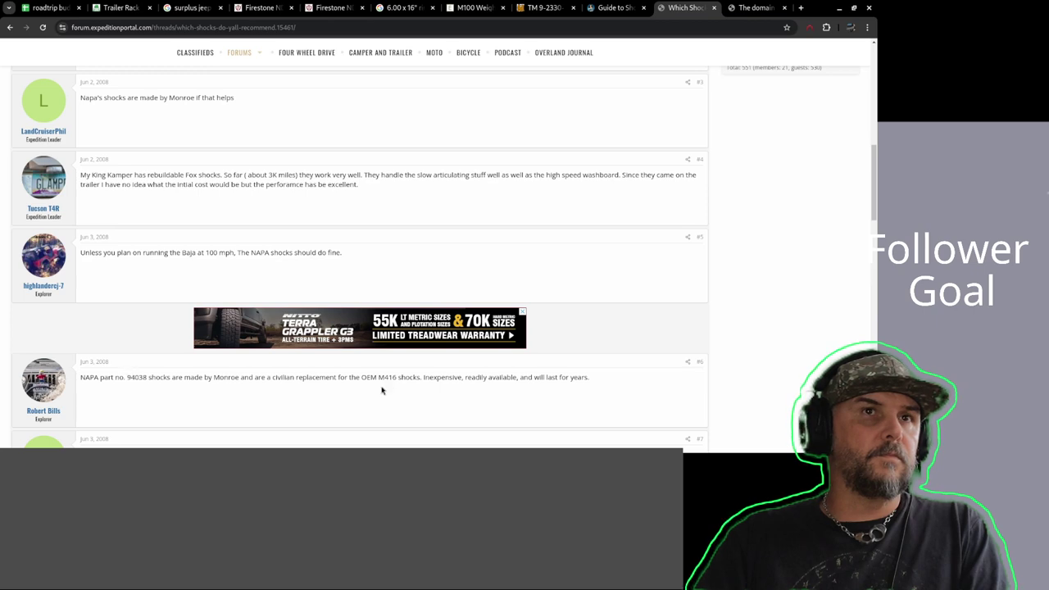
pyautogui.scroll(-2, 492, 391)
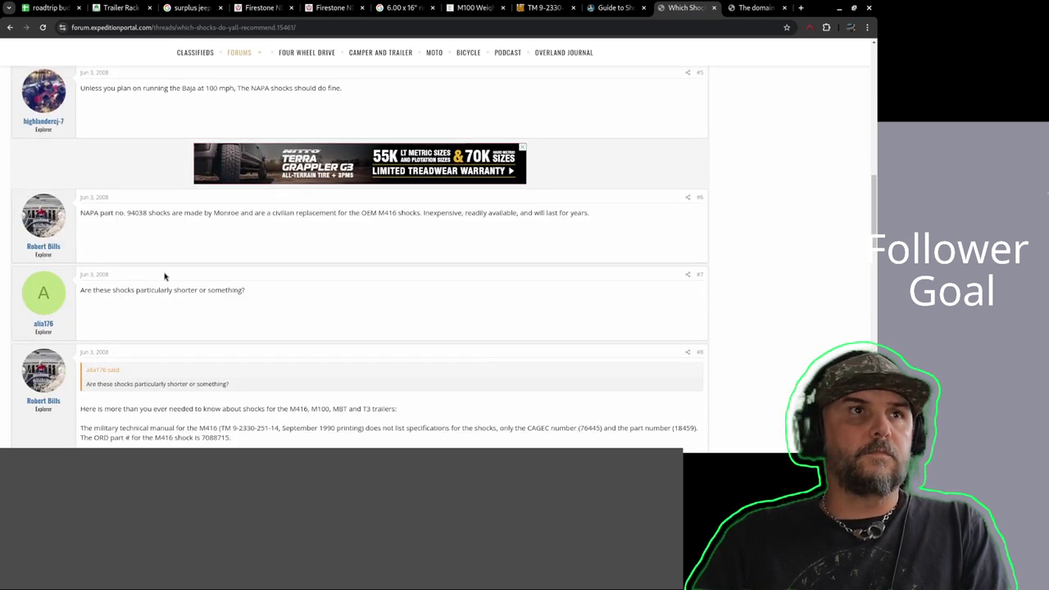
pyautogui.scroll(-2, 344, 296)
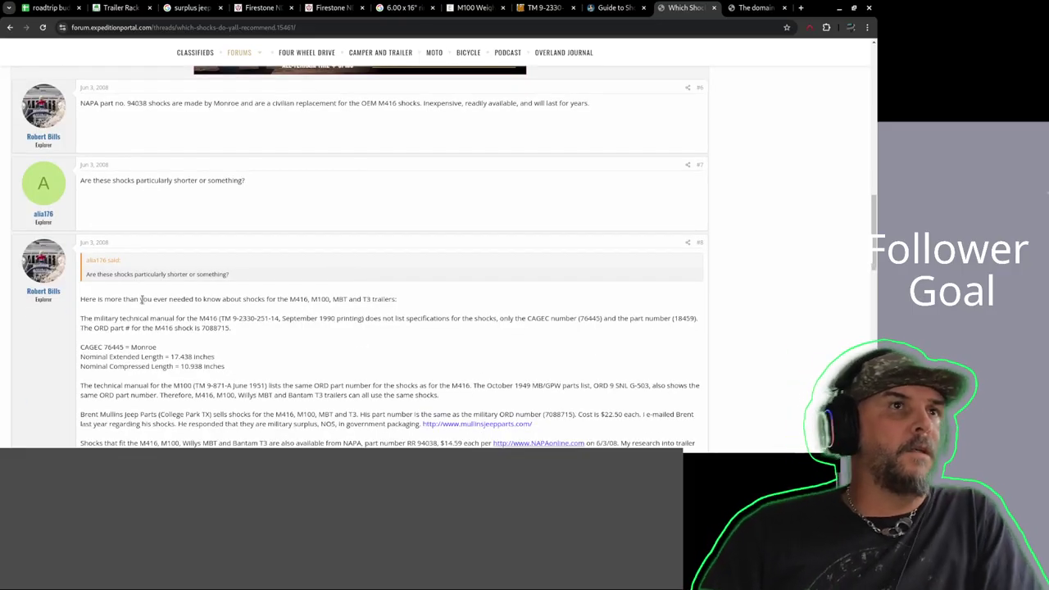
pyautogui.scroll(-1, 300, 303)
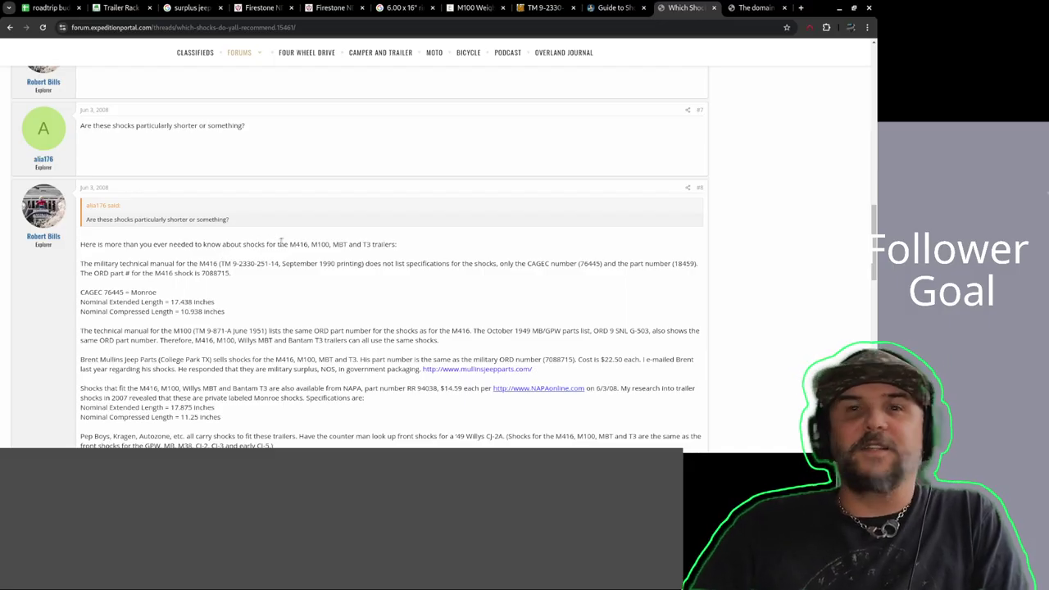
pyautogui.scroll(-2, 221, 197)
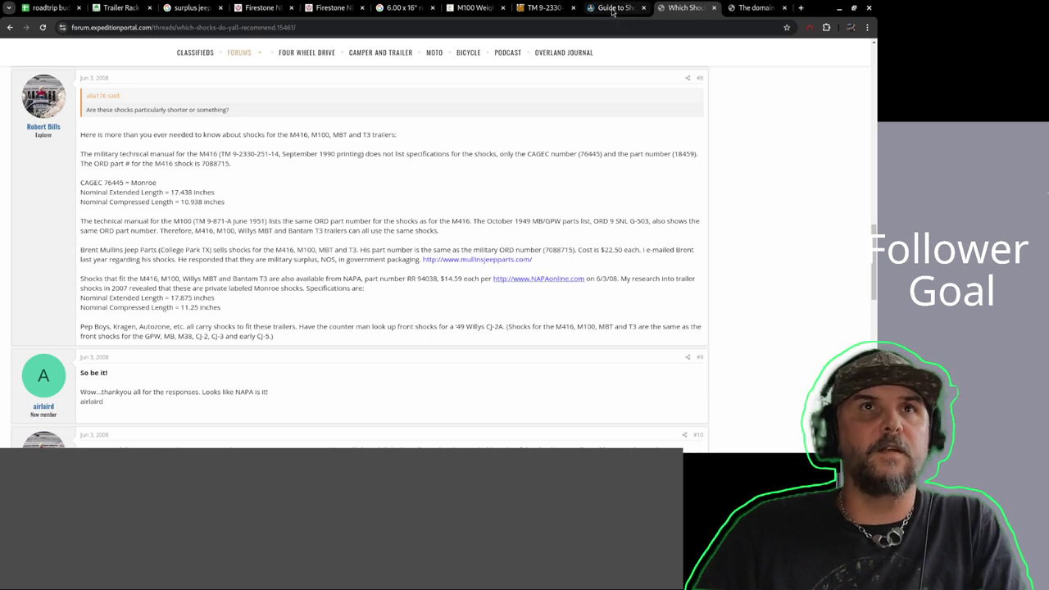
# - Compare the data plate, rim search, shock guide, trailer manual and forum thread tabs
pyautogui.click(476, 8)
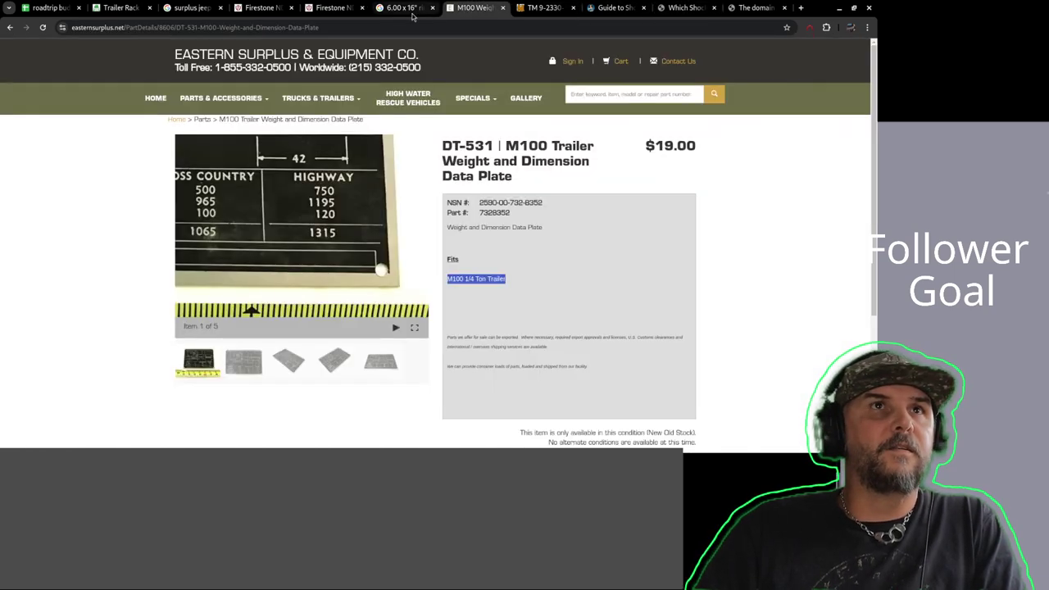
pyautogui.click(401, 8)
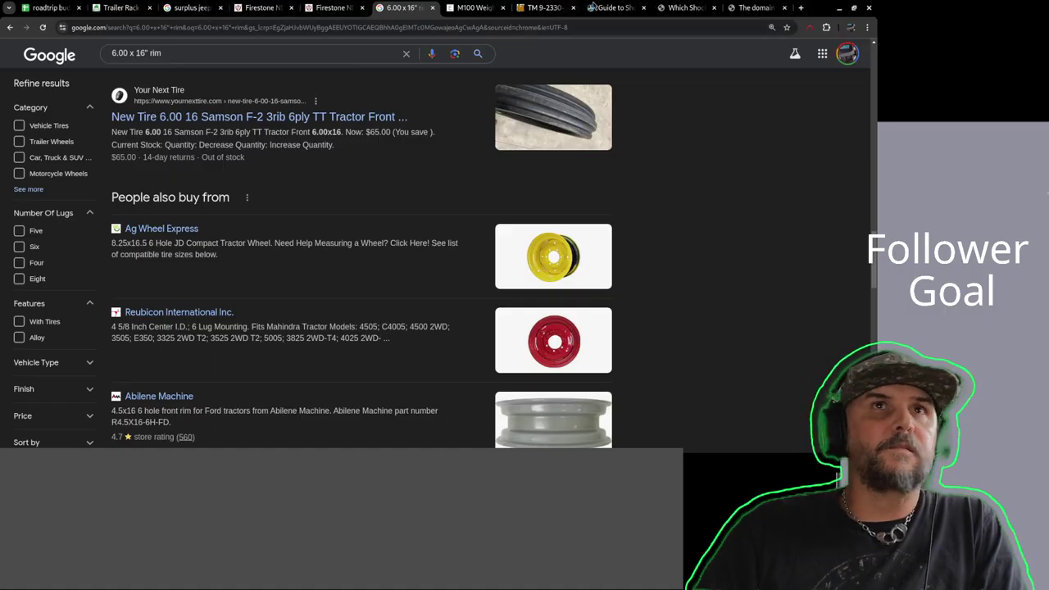
pyautogui.click(616, 8)
pyautogui.click(687, 8)
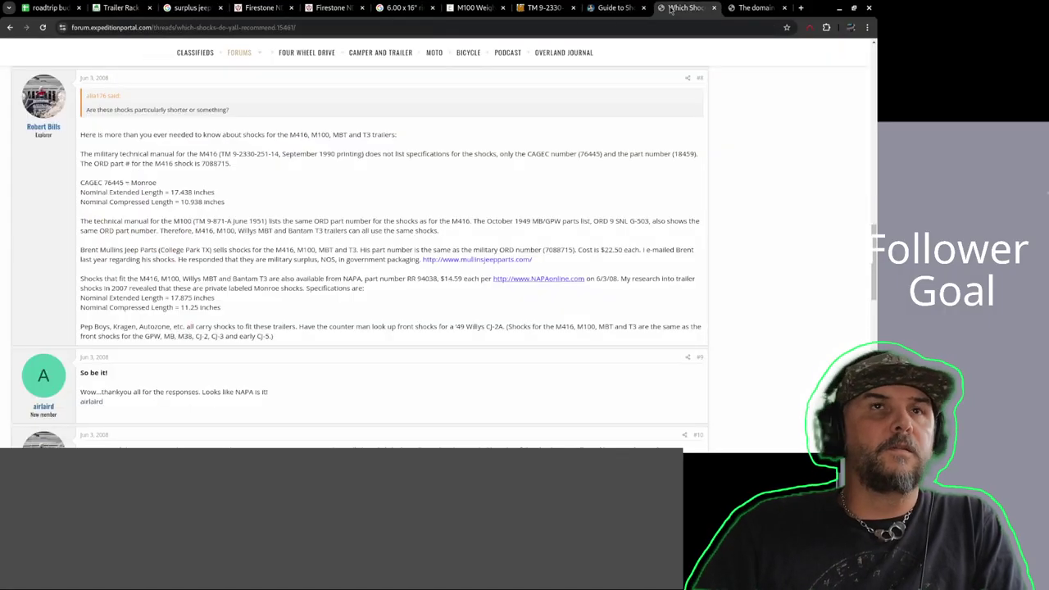
pyautogui.click(617, 8)
pyautogui.click(545, 8)
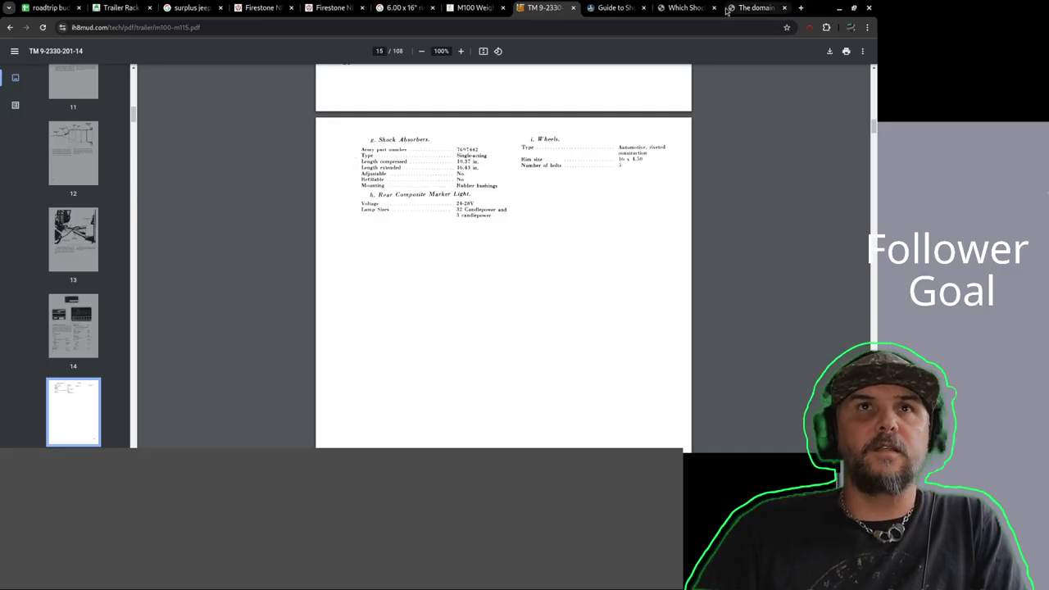
pyautogui.click(687, 8)
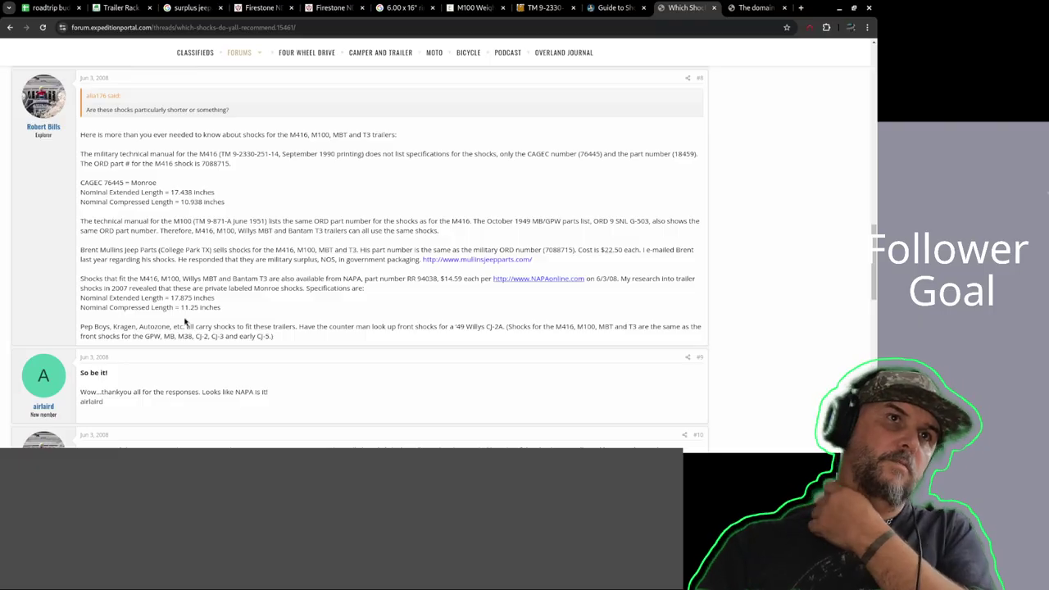
# - Cross-check the manual's shock specs with the thread's spring-over shock lengths reply, then open a new tab
pyautogui.click(614, 7)
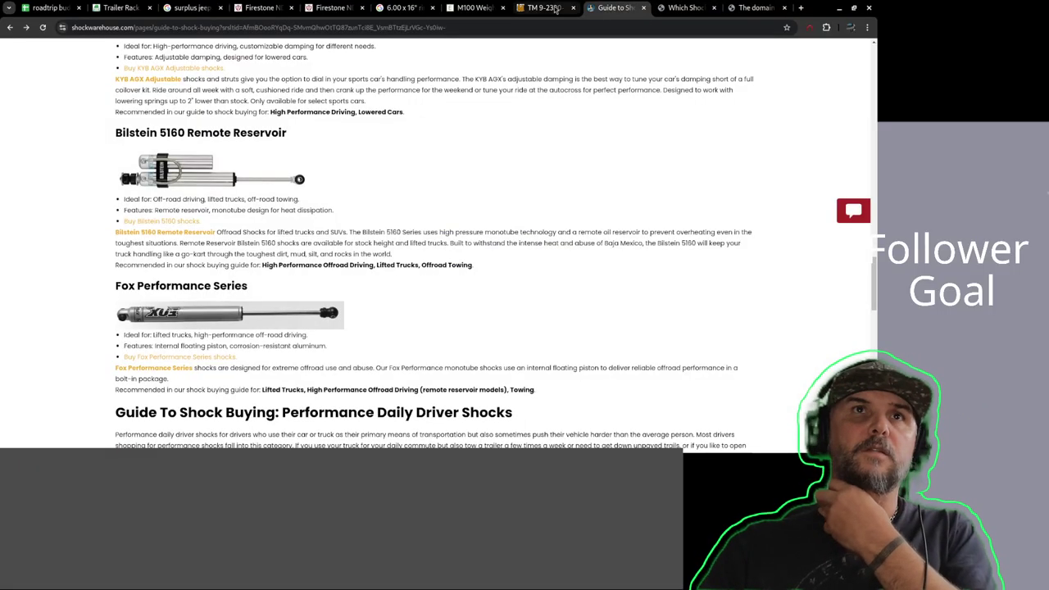
pyautogui.click(540, 7)
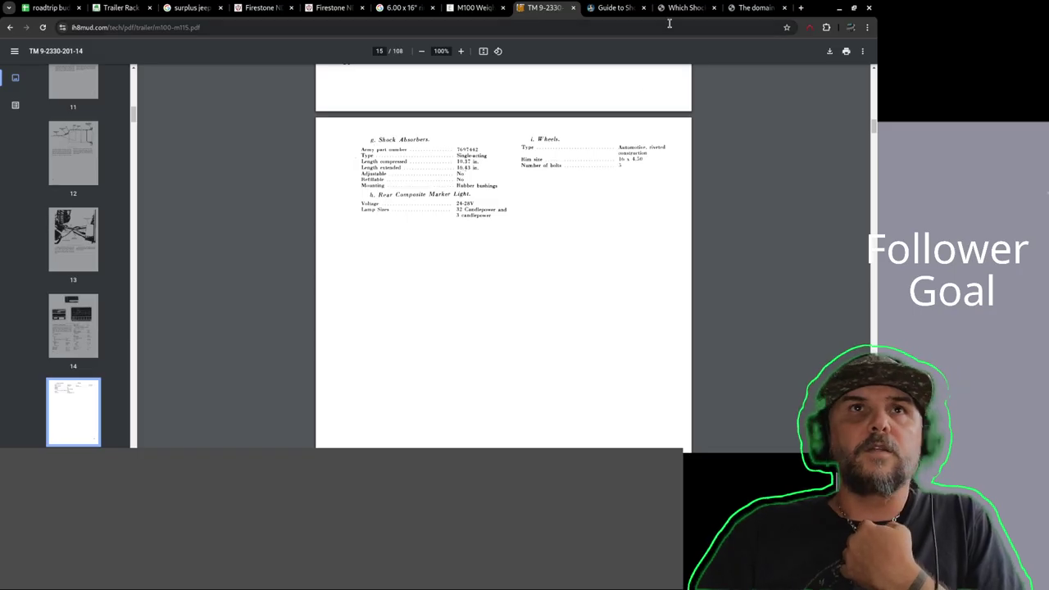
pyautogui.click(627, 10)
pyautogui.click(670, 10)
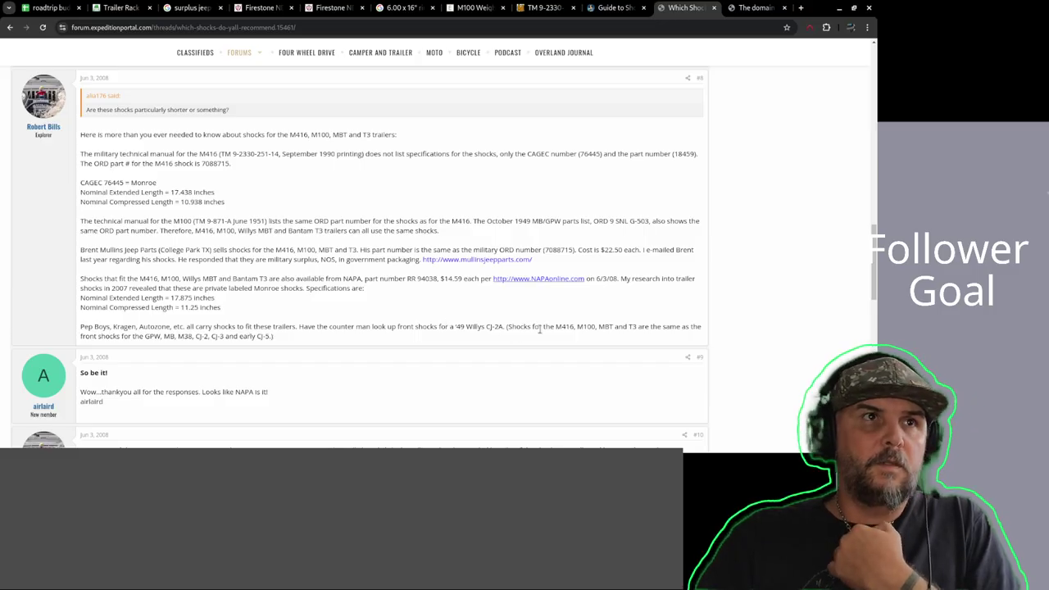
pyautogui.scroll(-1, 351, 331)
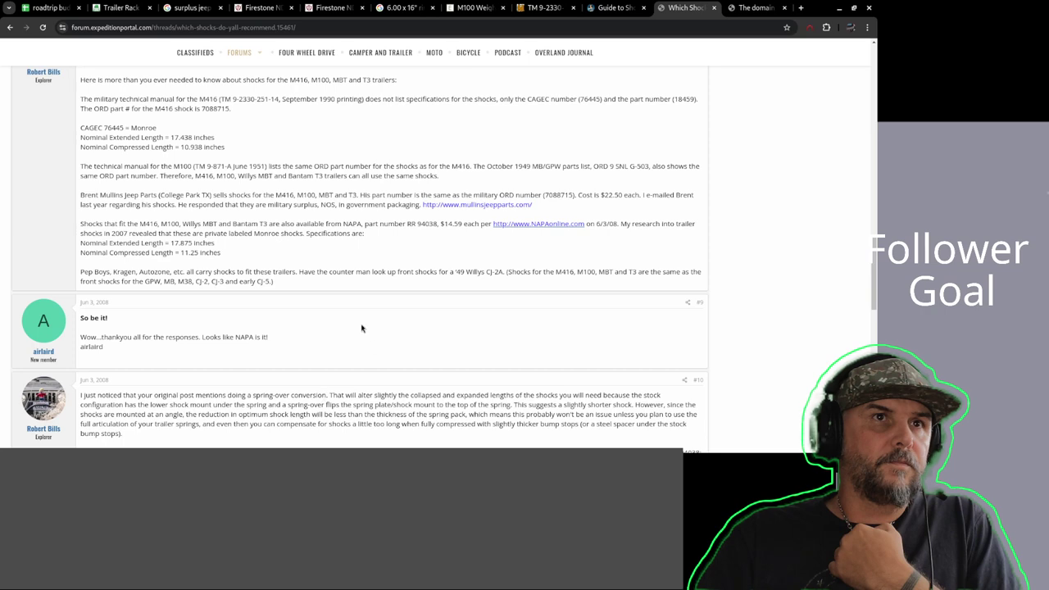
pyautogui.scroll(-3, 364, 329)
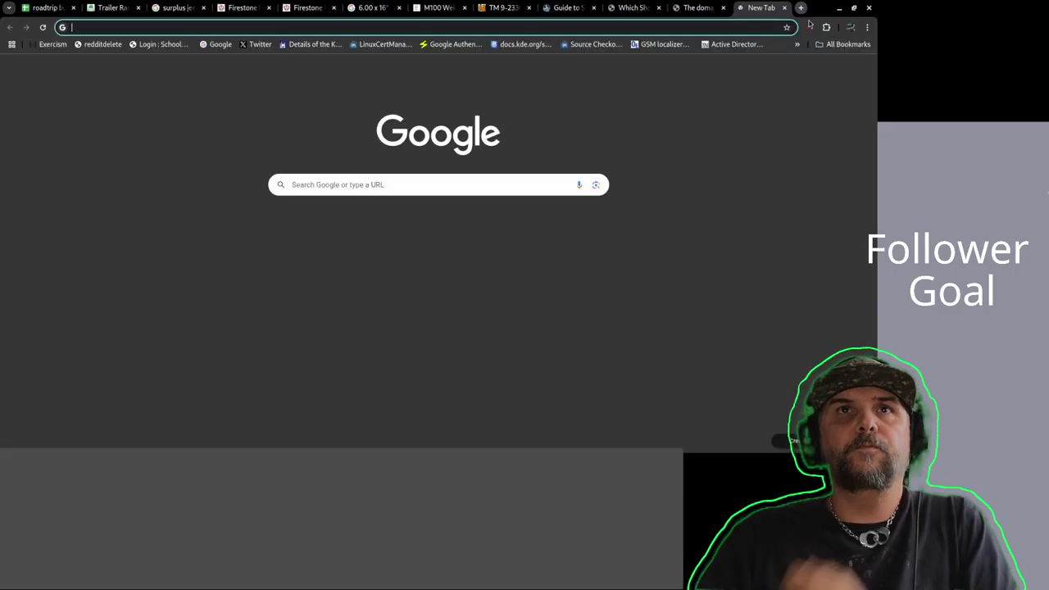
pyautogui.click(800, 8)
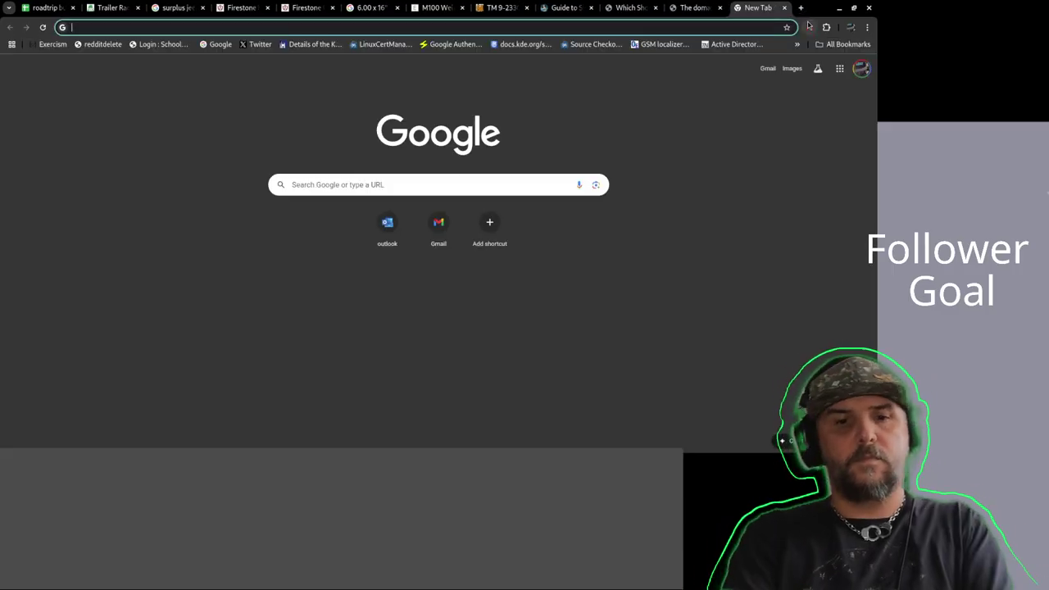
# - Search 'increase weight limit of trailer' and expand the full AI overview
pyautogui.write('increase')
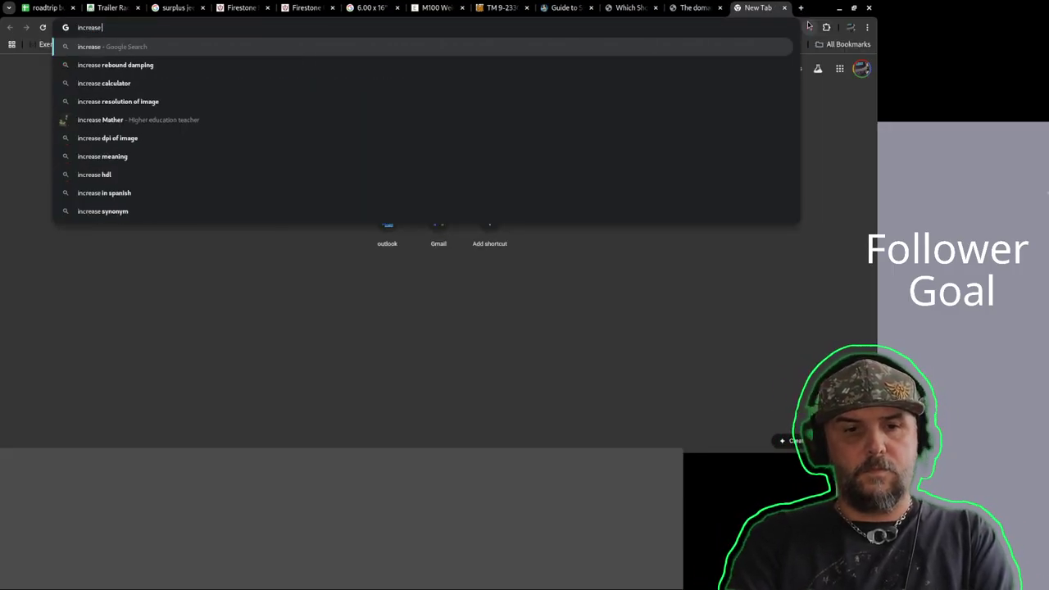
pyautogui.write(' weight limit')
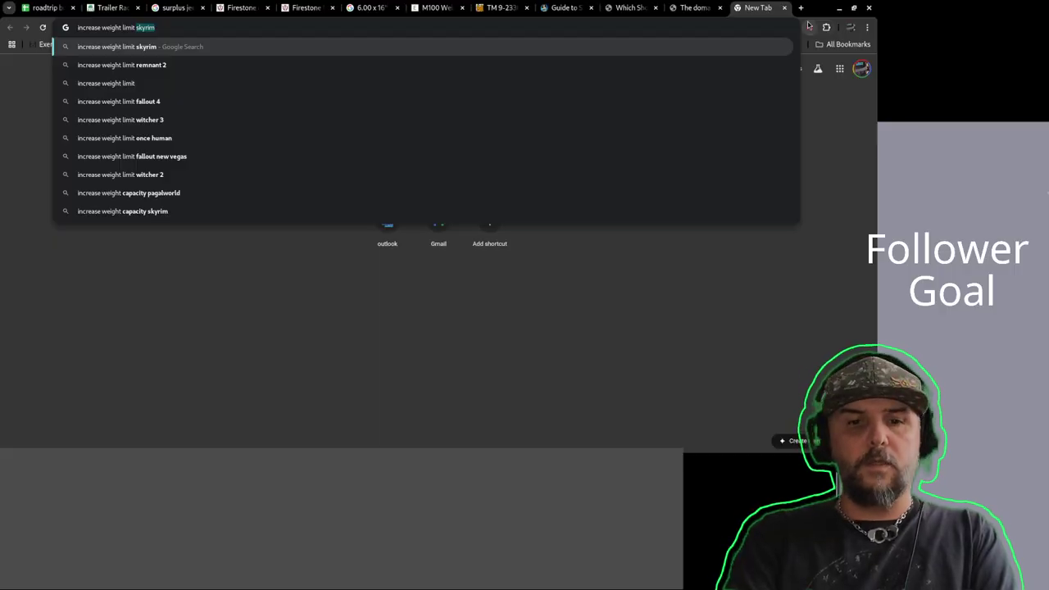
pyautogui.write(' of trailer')
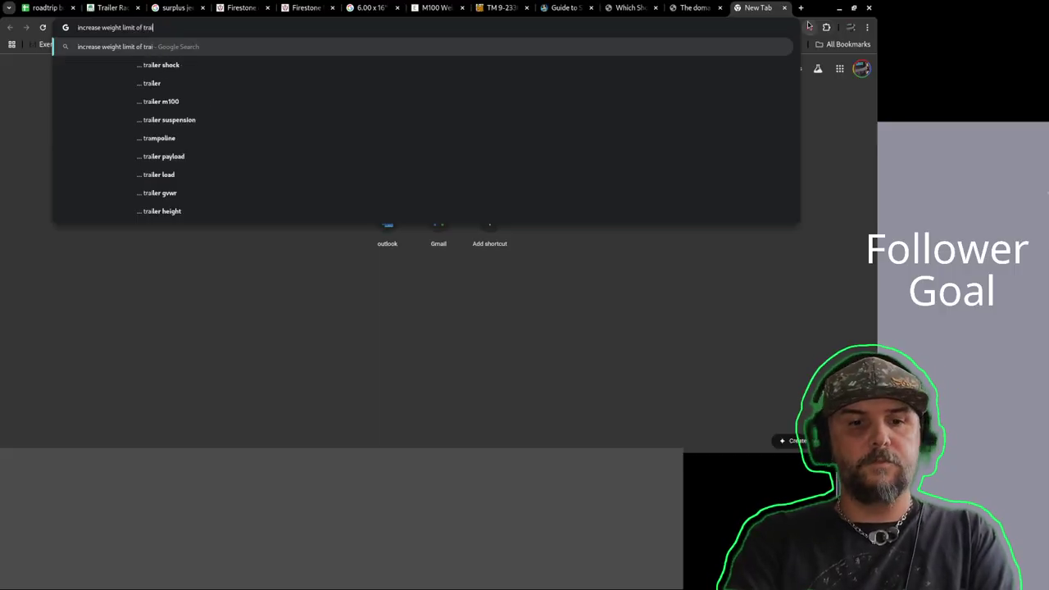
pyautogui.press('Return')
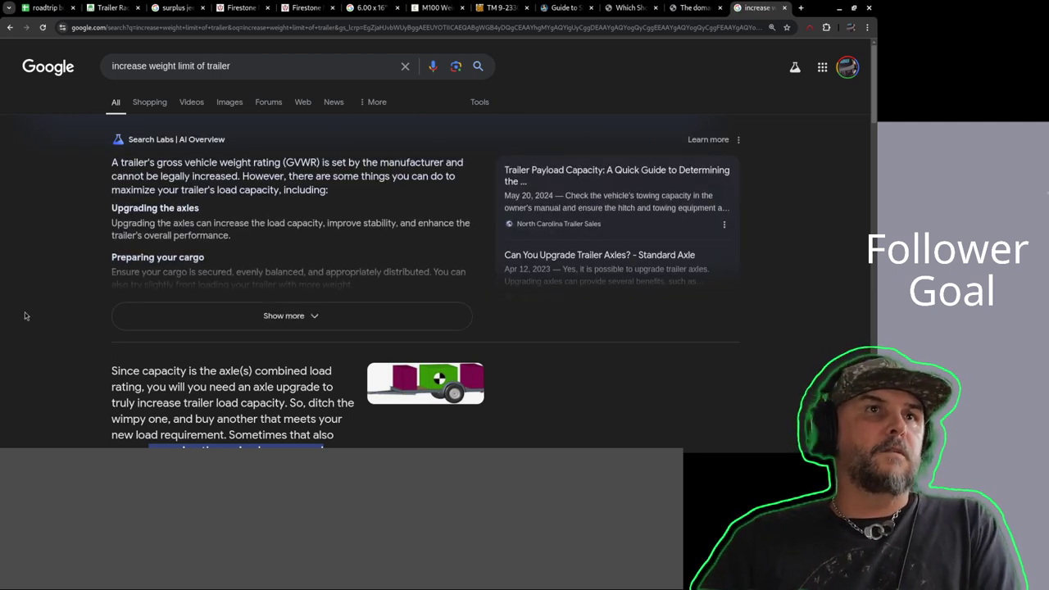
pyautogui.scroll(-1, 72, 340)
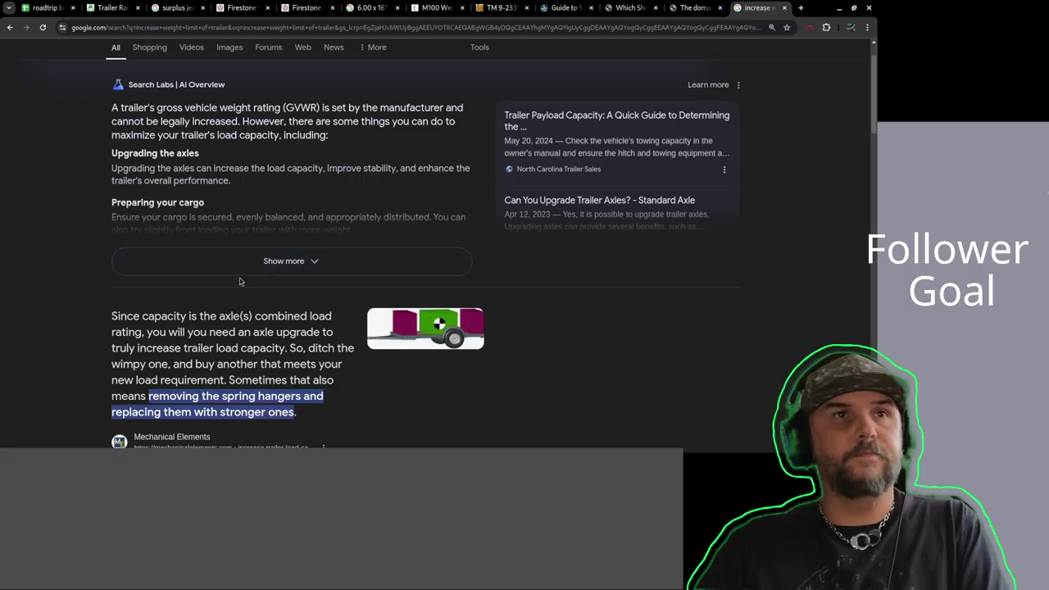
pyautogui.click(324, 261)
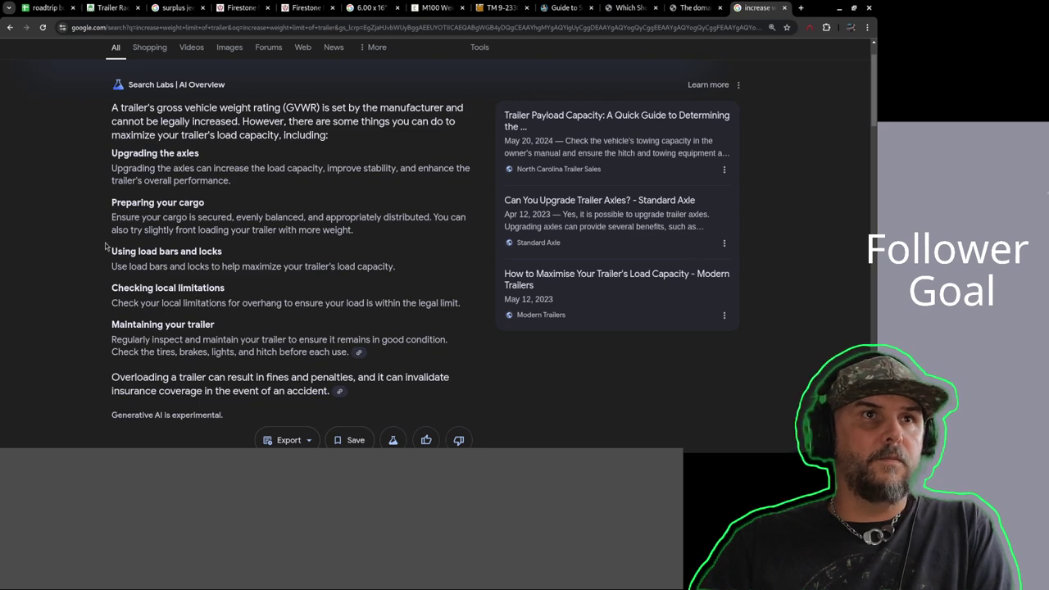
# - Read the r/GoRVing Reddit thread on raising a trailer's GVWR down to the frame-failure reply
pyautogui.scroll(-5, 105, 244)
pyautogui.scroll(-2, 105, 245)
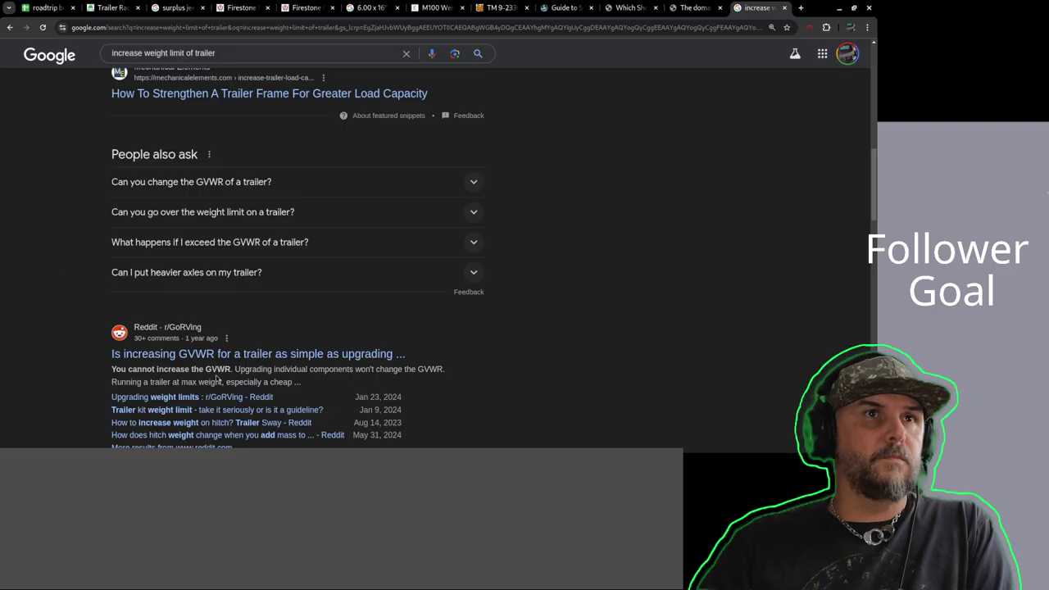
pyautogui.click(297, 363)
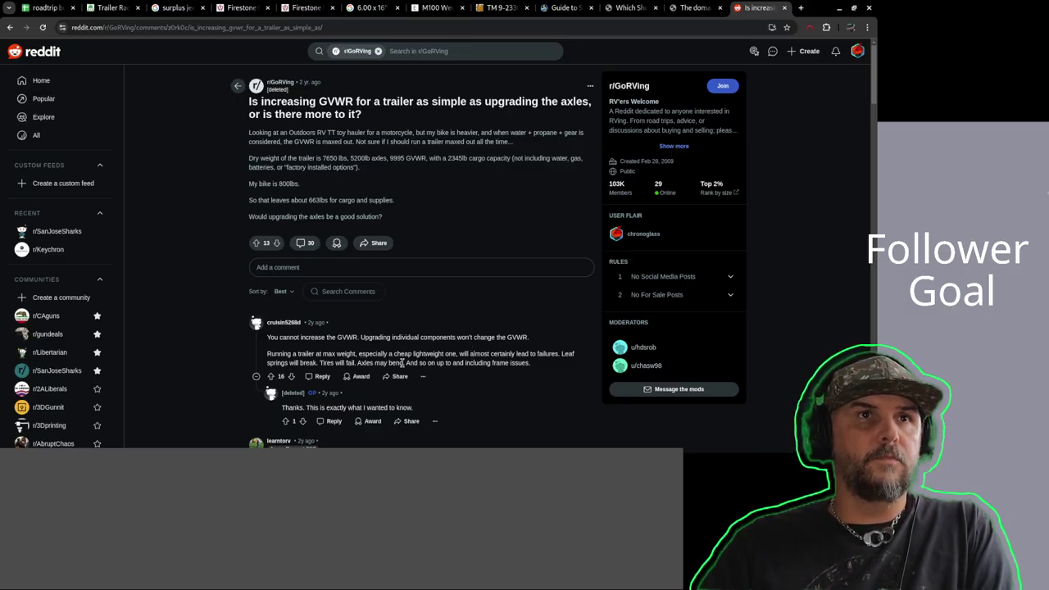
pyautogui.scroll(-2, 197, 293)
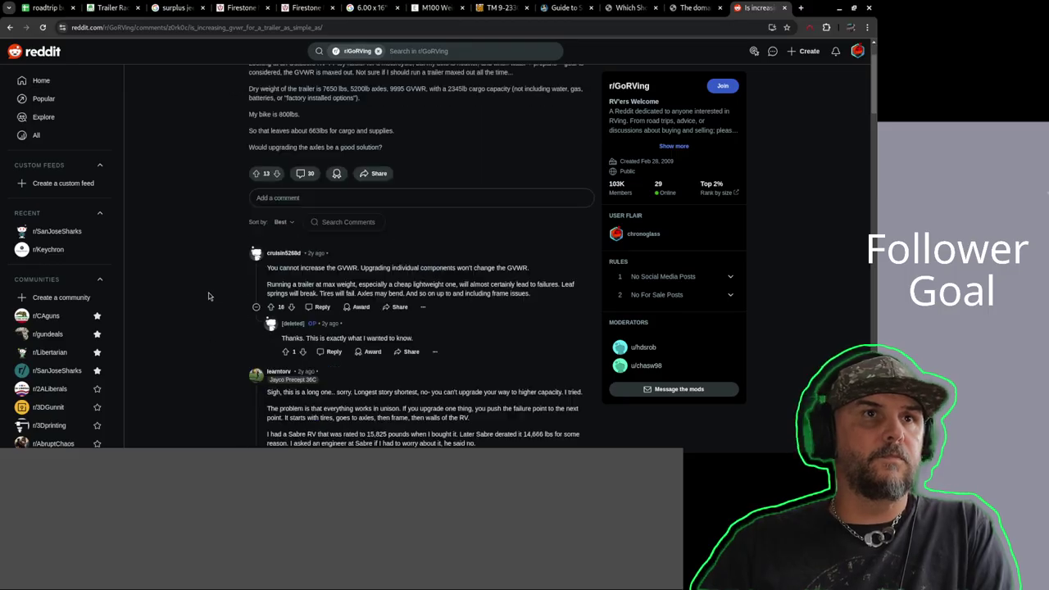
pyautogui.scroll(-2, 219, 283)
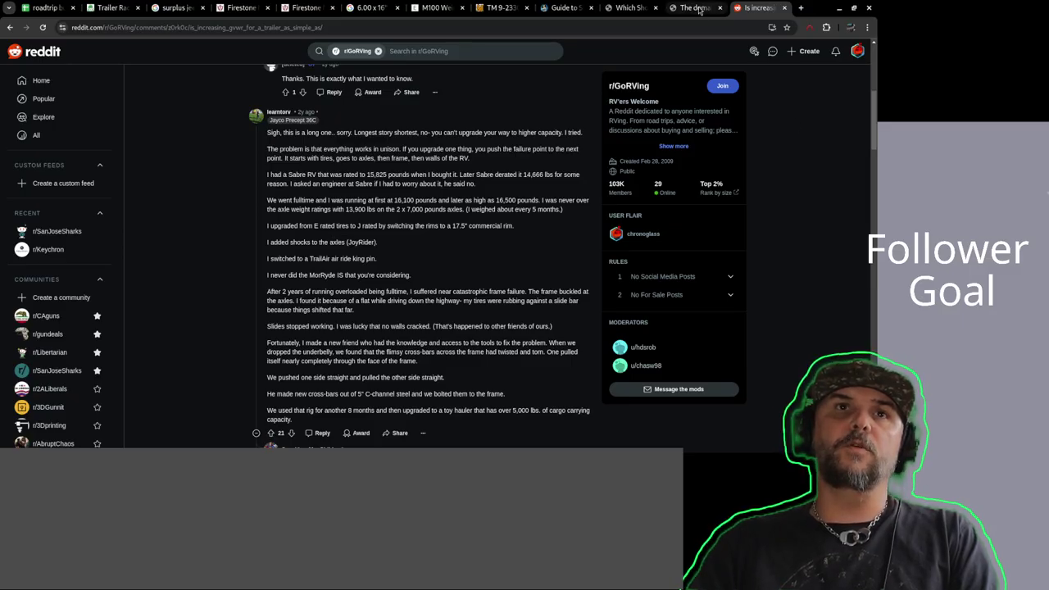
# - Glance at the M100 data plate and atreport.com pages, then return to the shocks forum thread
pyautogui.click(626, 8)
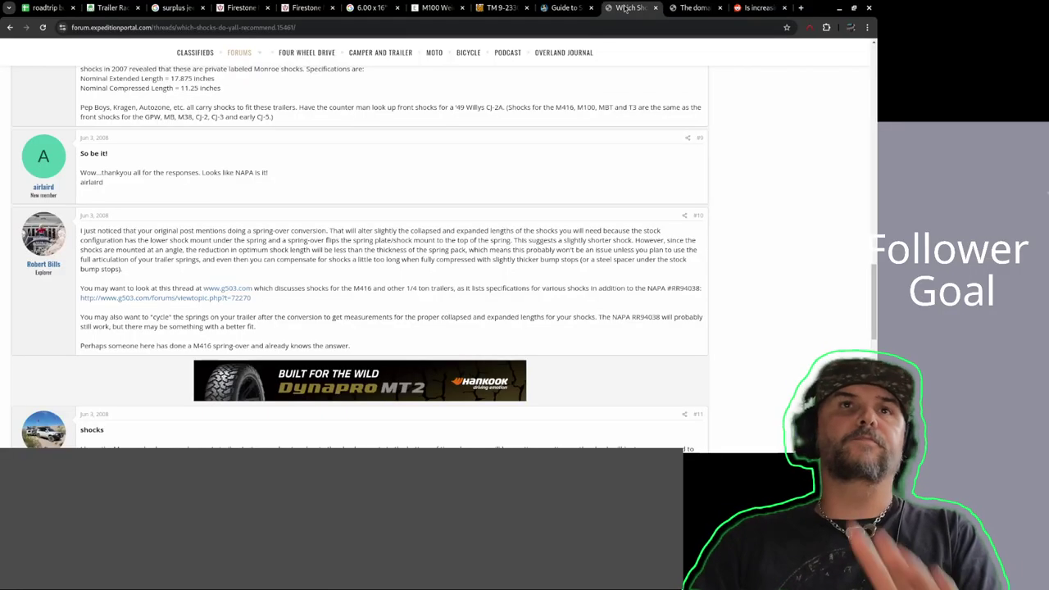
pyautogui.click(433, 7)
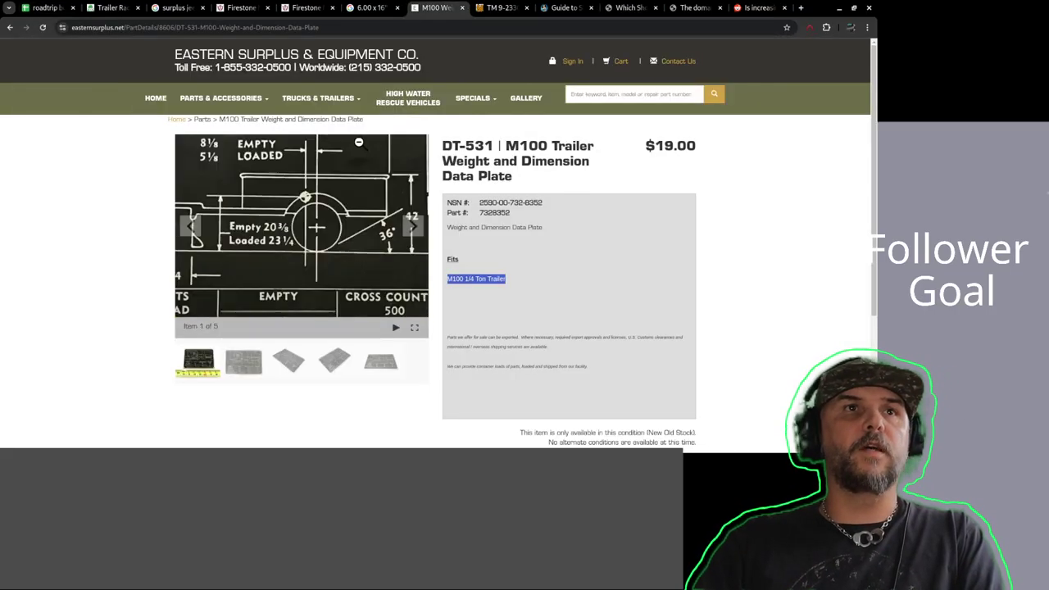
pyautogui.click(685, 10)
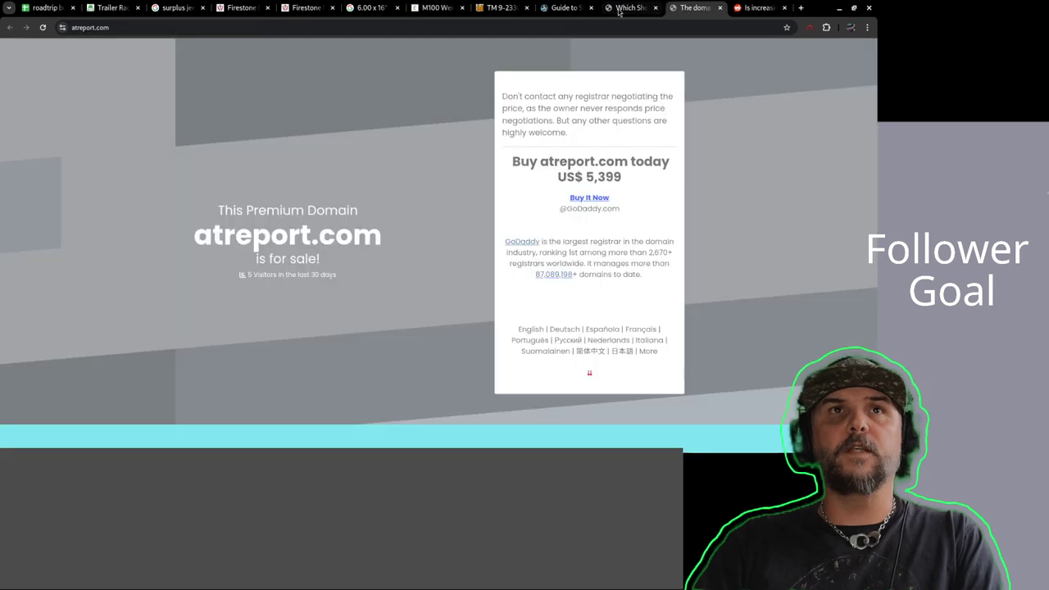
pyautogui.click(627, 9)
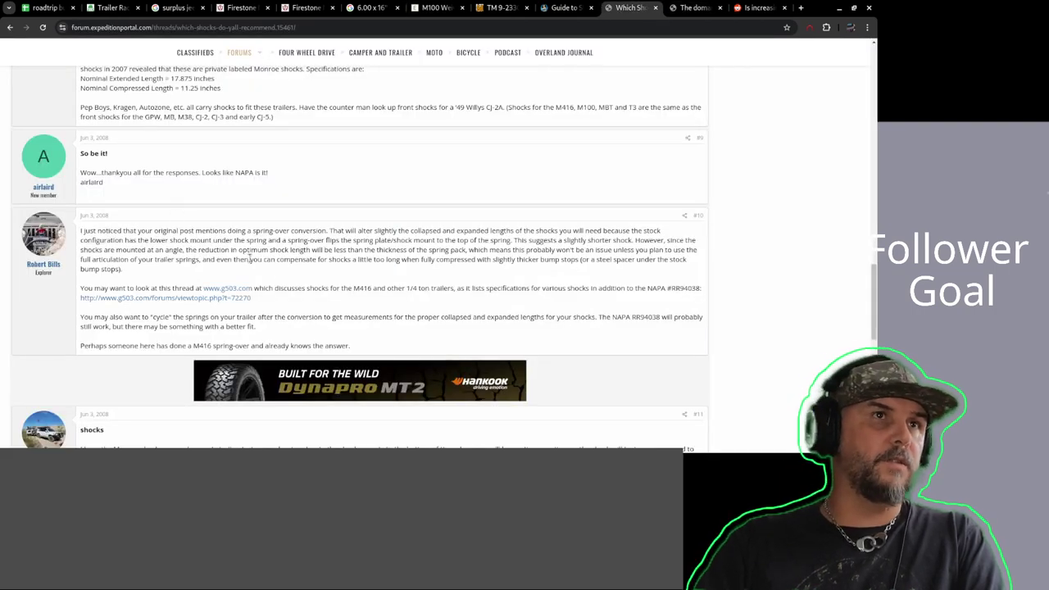
pyautogui.scroll(8, 335, 297)
pyautogui.scroll(-2, 334, 295)
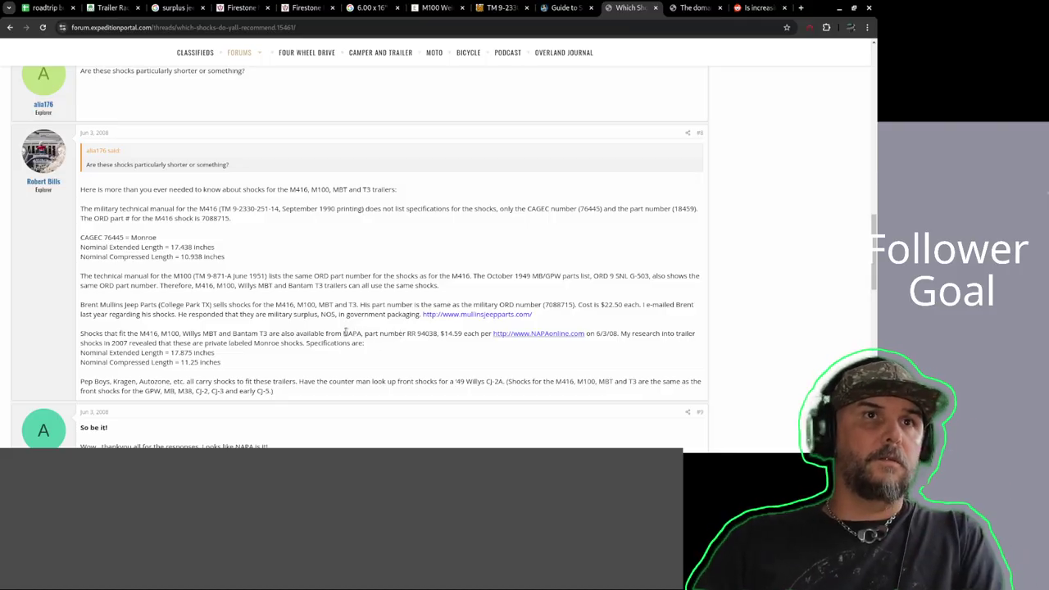
# - Copy the NAPA part number RR 94038 and open NAPAonline.com in a new tab
pyautogui.moveTo(342, 333); pyautogui.dragTo(435, 329)
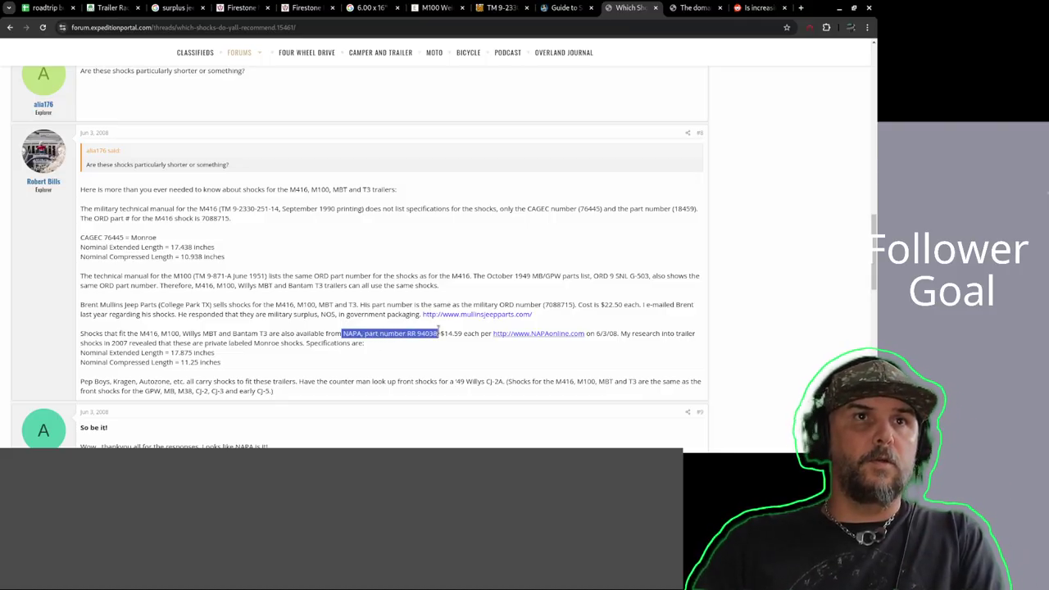
pyautogui.rightClick(437, 329)
pyautogui.click(447, 341)
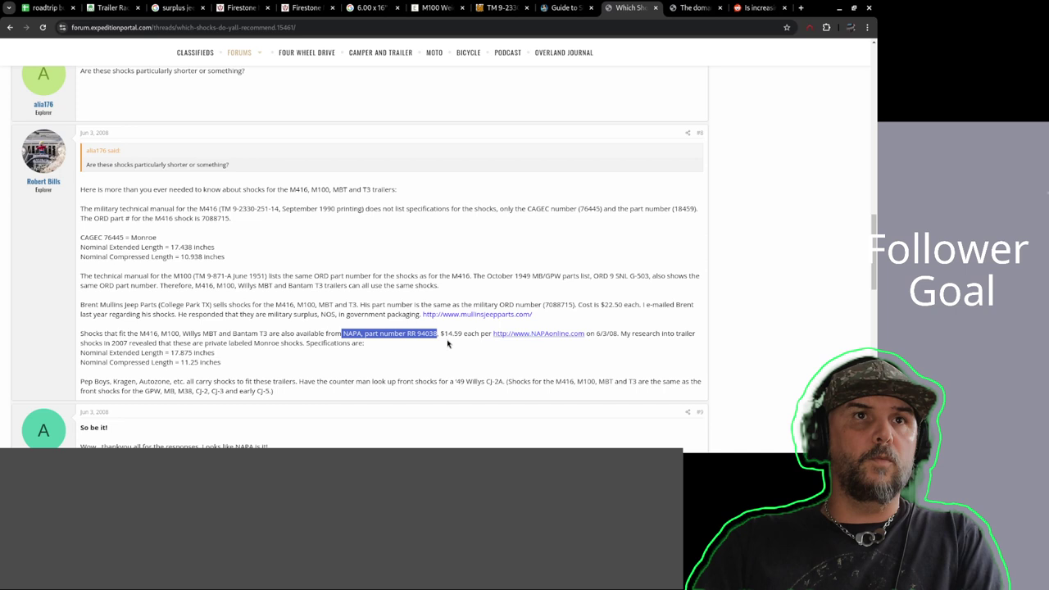
pyautogui.click(534, 334)
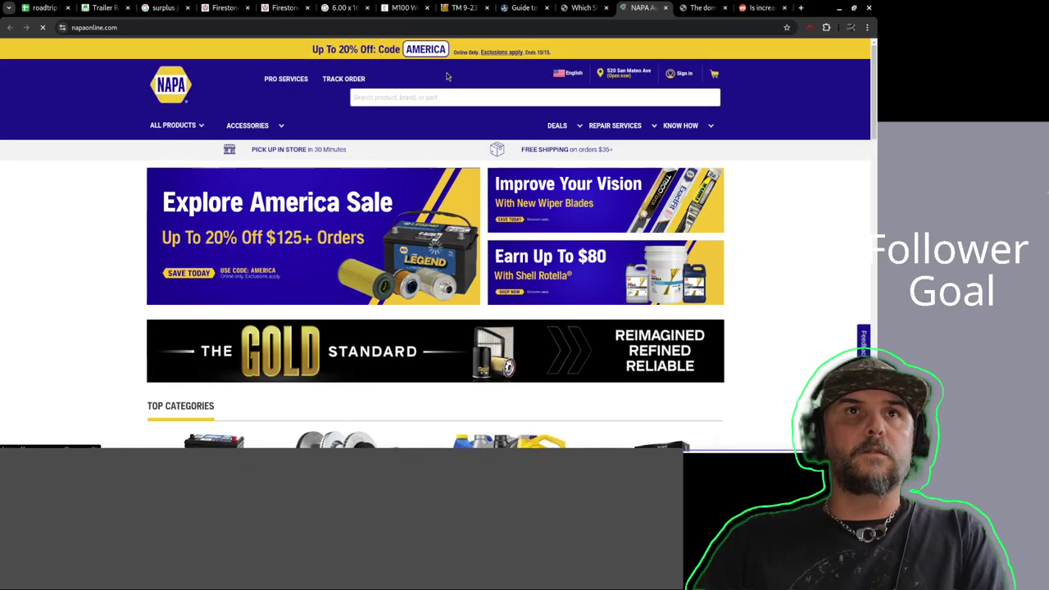
# - Search NAPA Online for part number RR 94038
pyautogui.click(449, 95)
pyautogui.hotkey('ctrl', 'v')
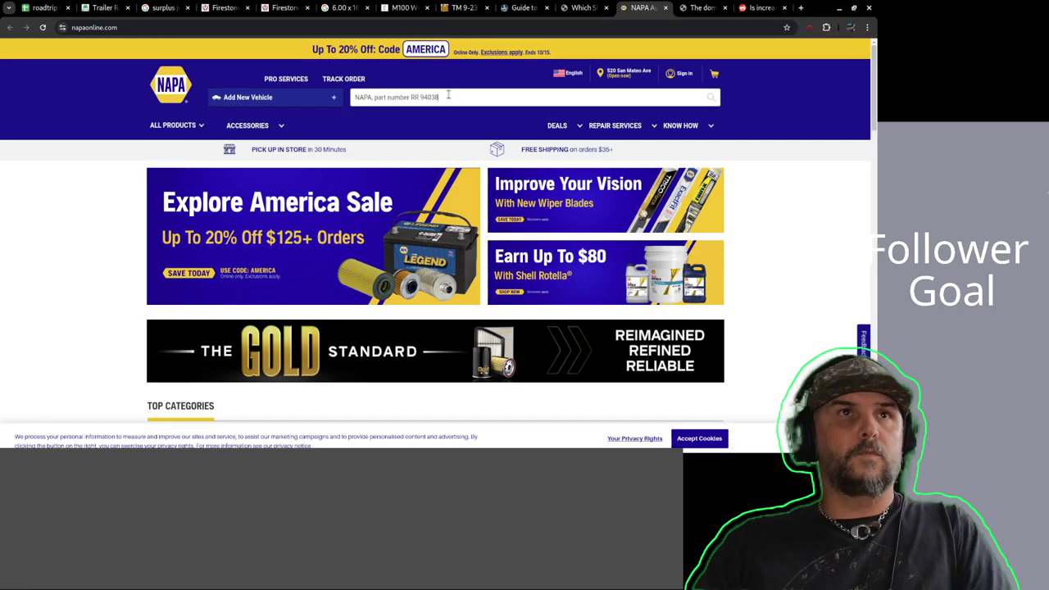
pyautogui.moveTo(410, 97); pyautogui.dragTo(331, 102)
pyautogui.press('BackSpace')
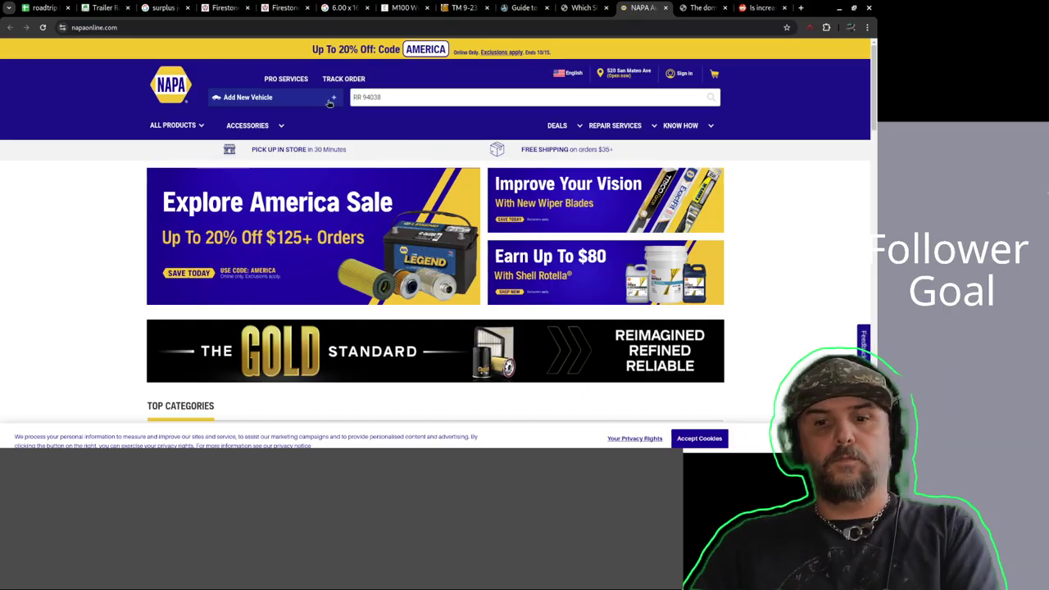
pyautogui.press('Return')
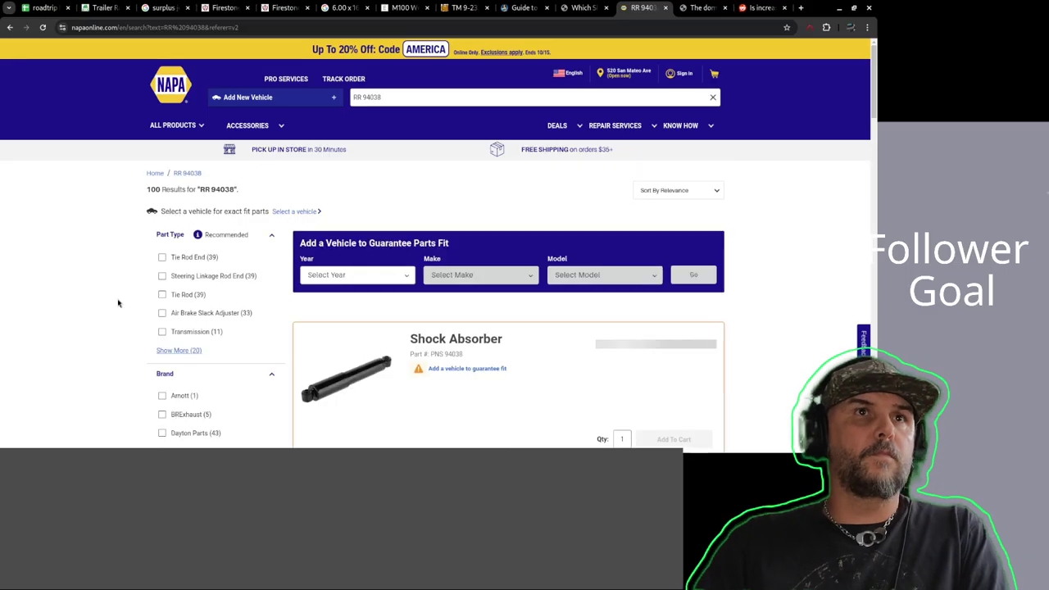
# - Recheck the part and select the $32.97 Shock Absorber page address, then return to roadtrip budgets
pyautogui.scroll(-1, 358, 236)
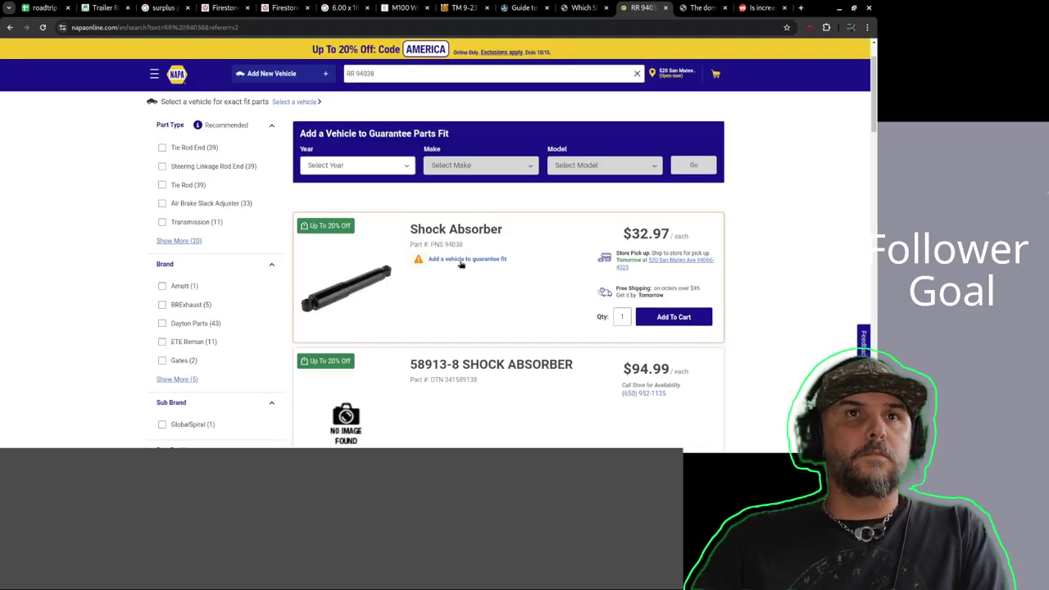
pyautogui.scroll(-1, 468, 264)
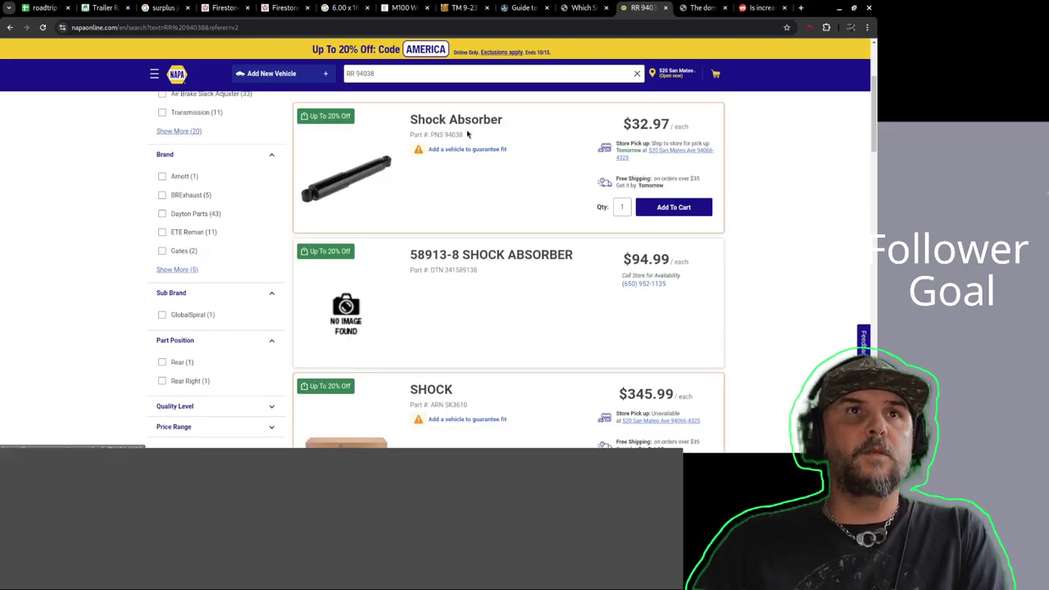
pyautogui.click(584, 7)
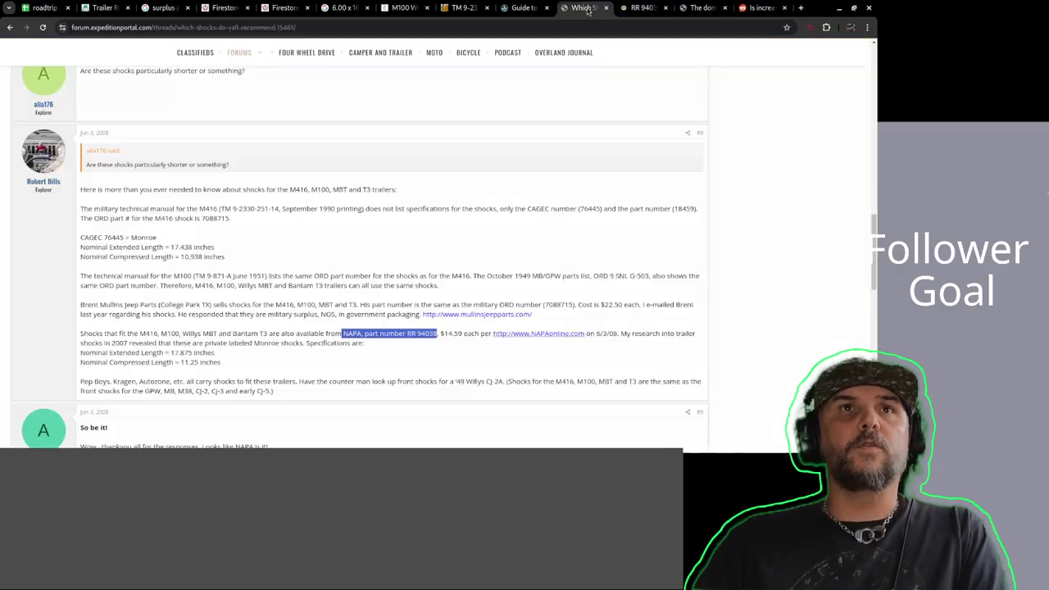
pyautogui.click(644, 8)
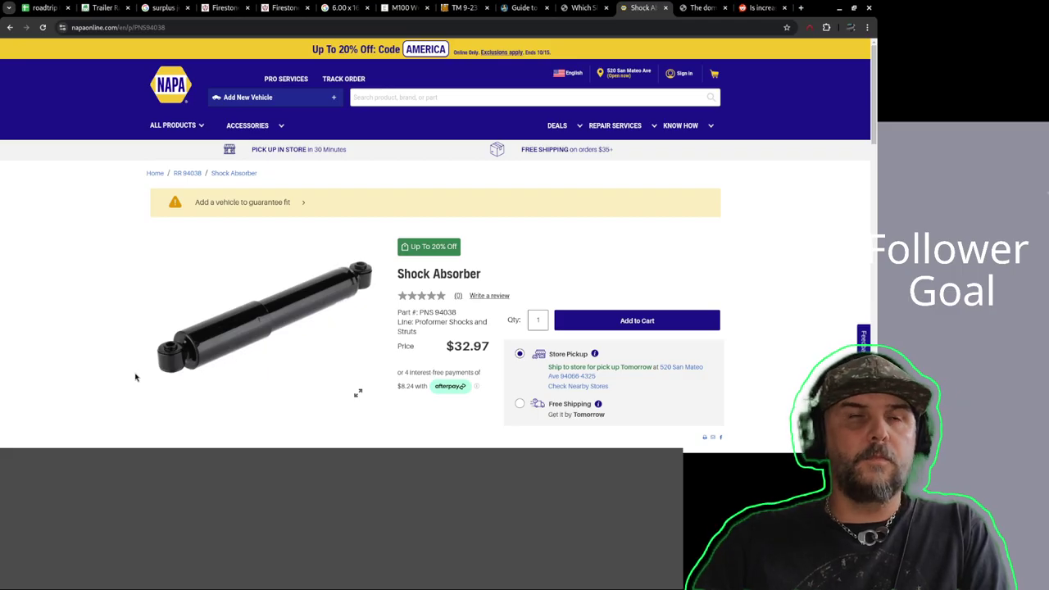
pyautogui.click(183, 27)
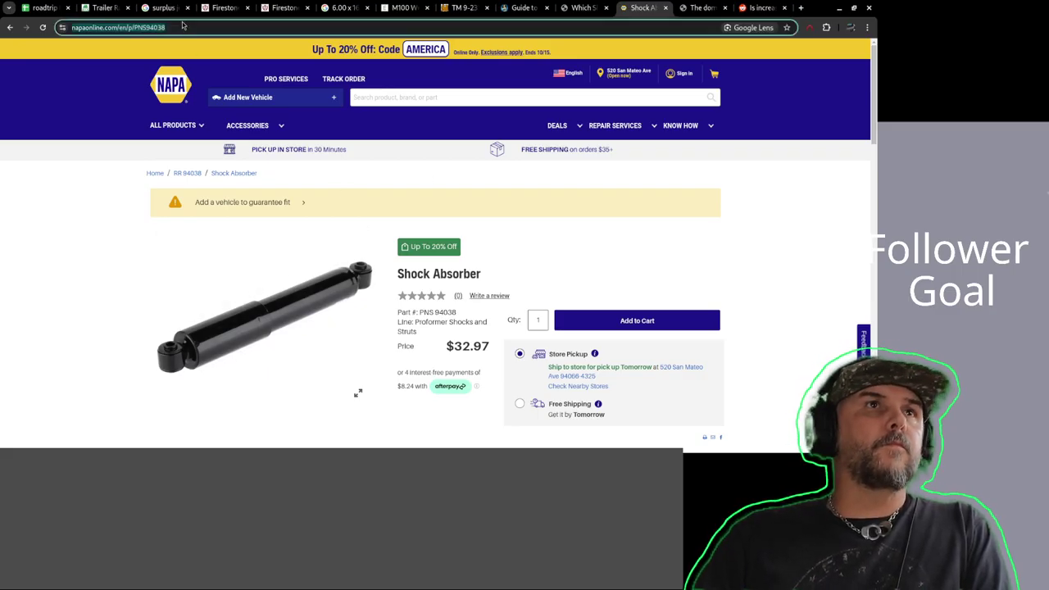
pyautogui.click(45, 8)
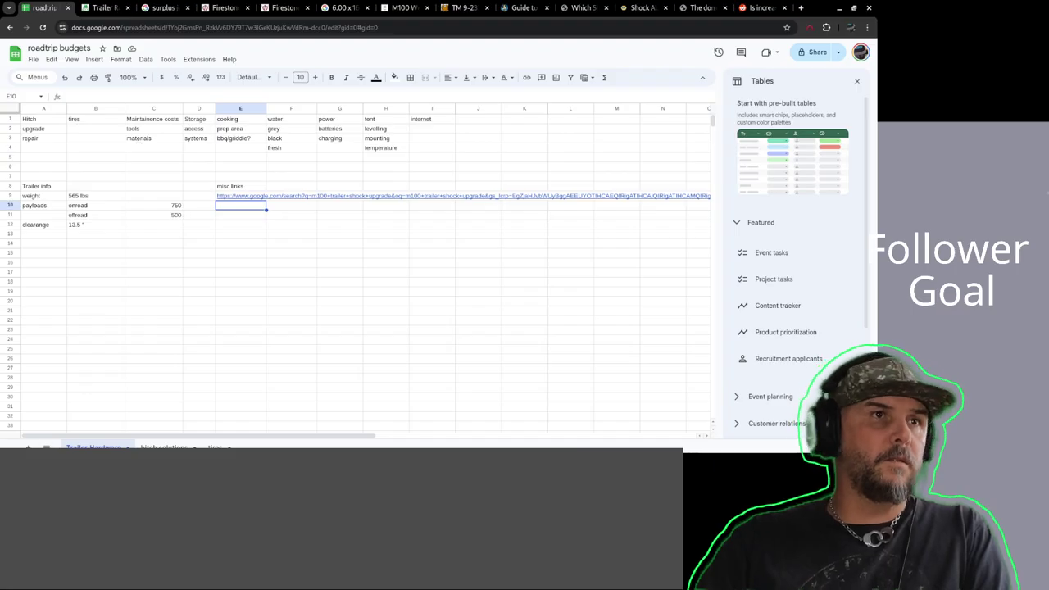
# - Add a new sheet and name it 'maintenance'
pyautogui.click(28, 447)
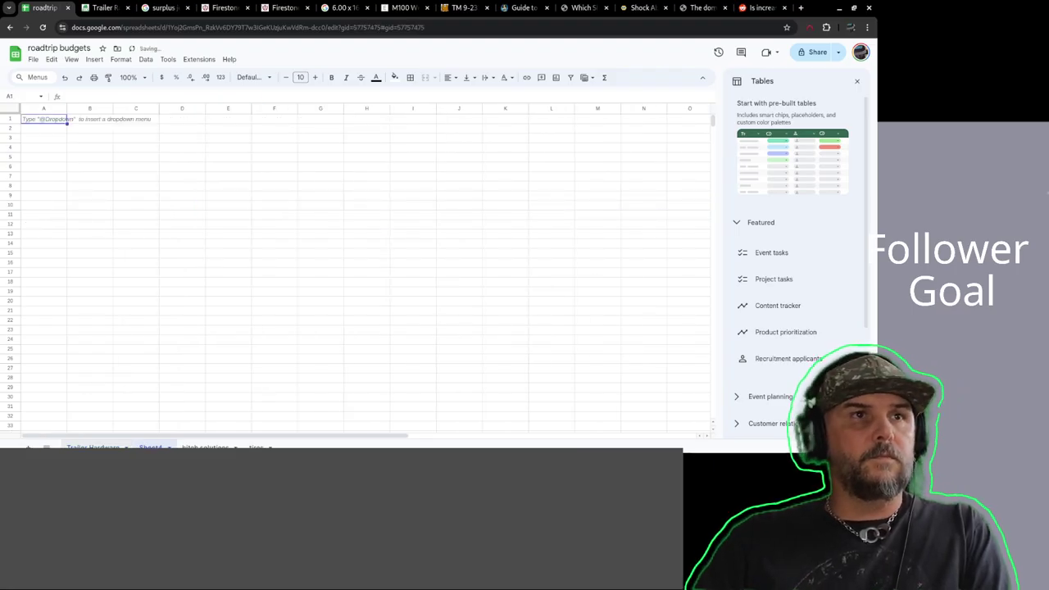
pyautogui.write('m')
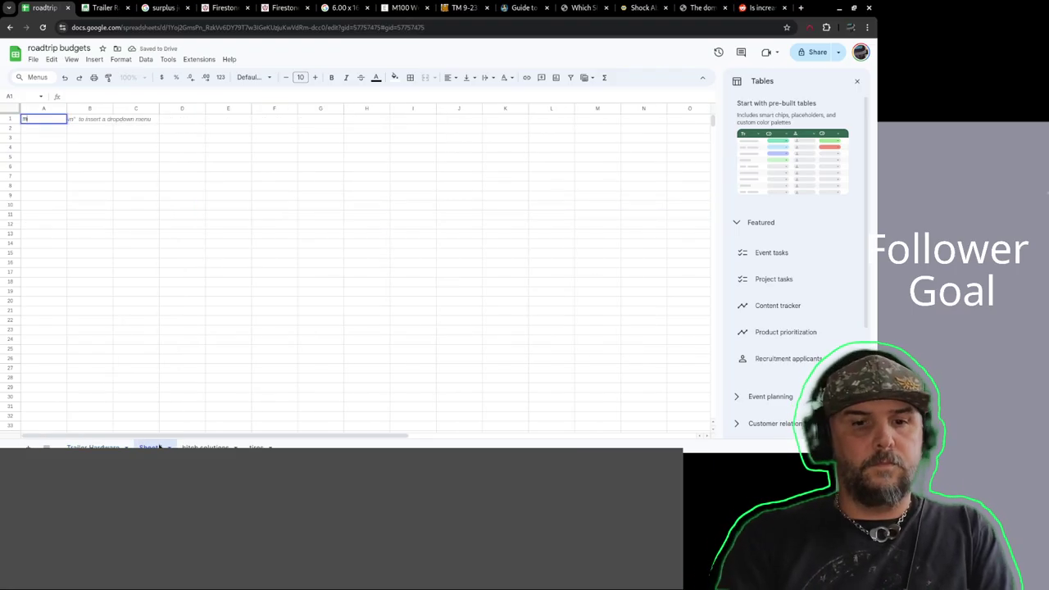
pyautogui.press('BackSpace')
pyautogui.press('BackSpace')
pyautogui.press('BackSpace')
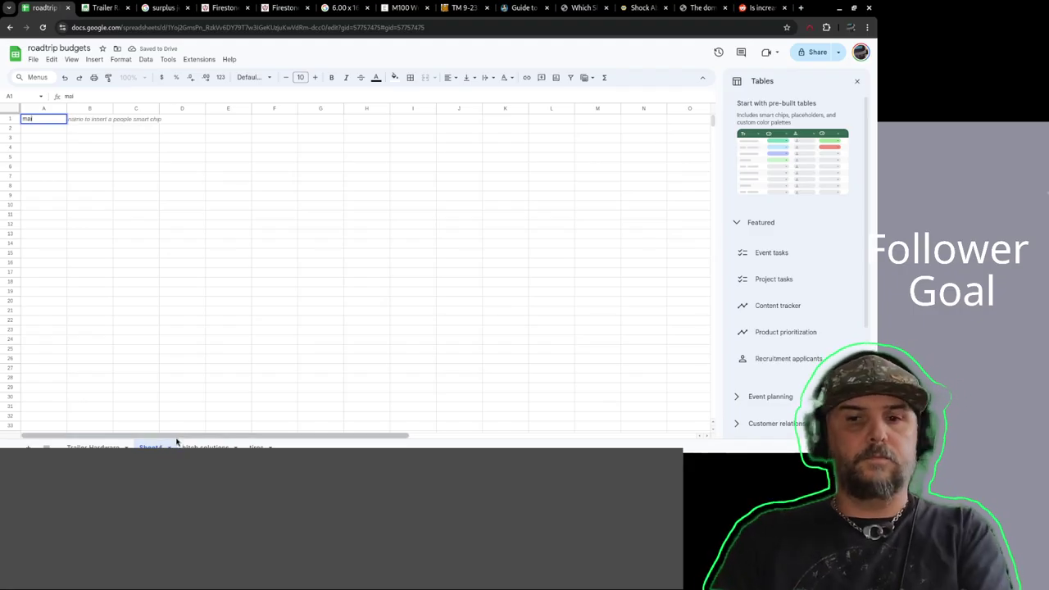
pyautogui.doubleClick(151, 446)
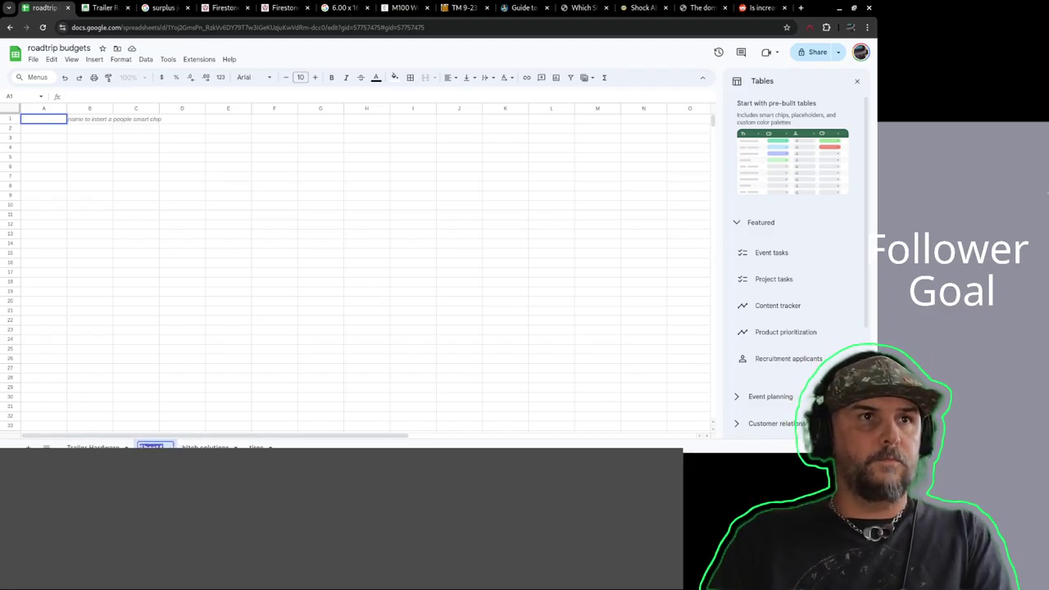
pyautogui.write('maint')
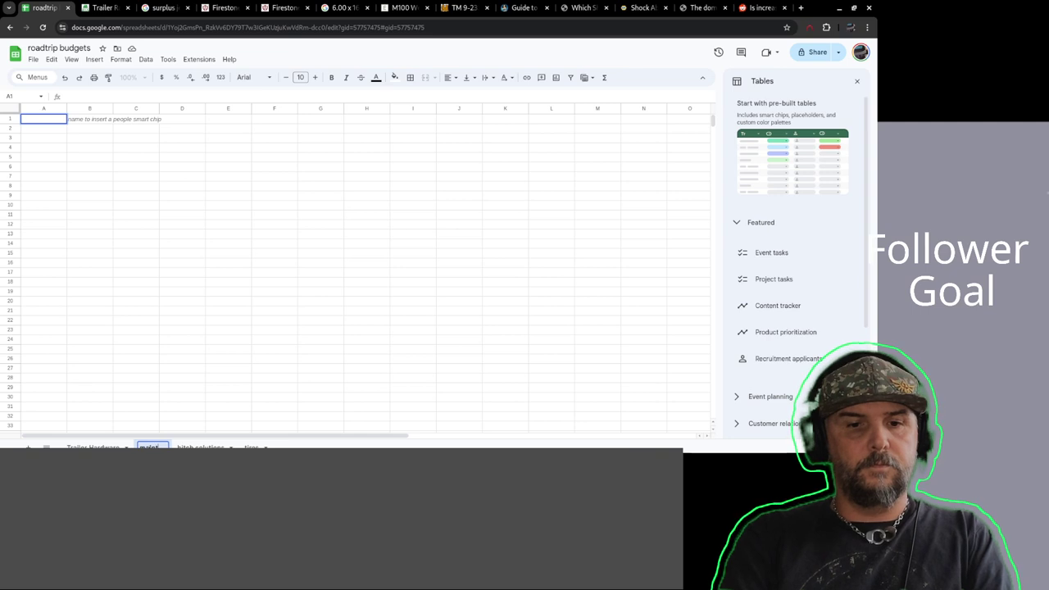
pyautogui.write('enance')
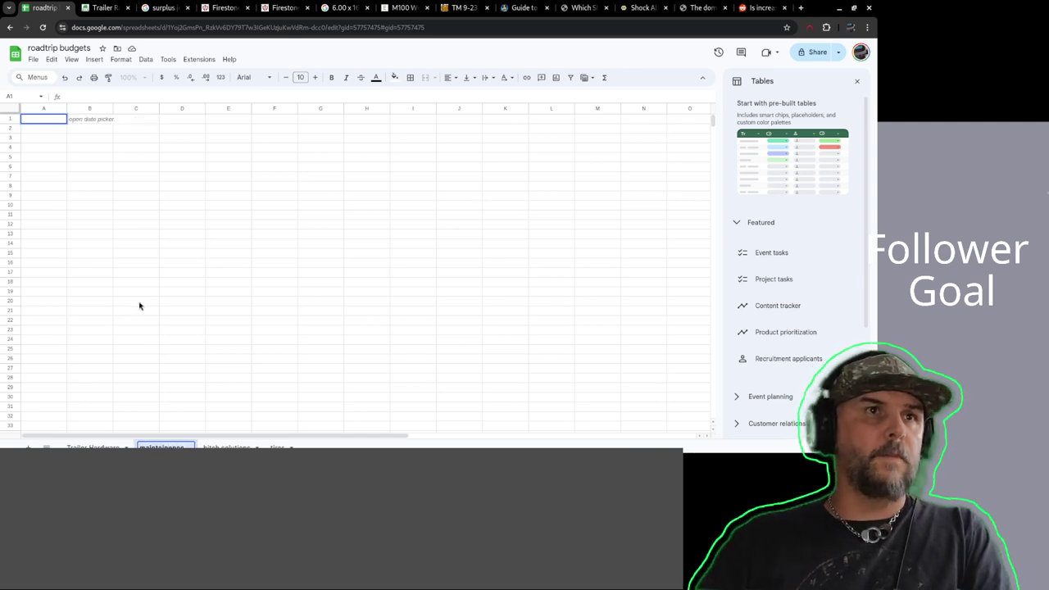
pyautogui.click(138, 303)
# - Enter 'Shocks' in A1 and paste the NAPA shock absorber link into B1
pyautogui.click(43, 119)
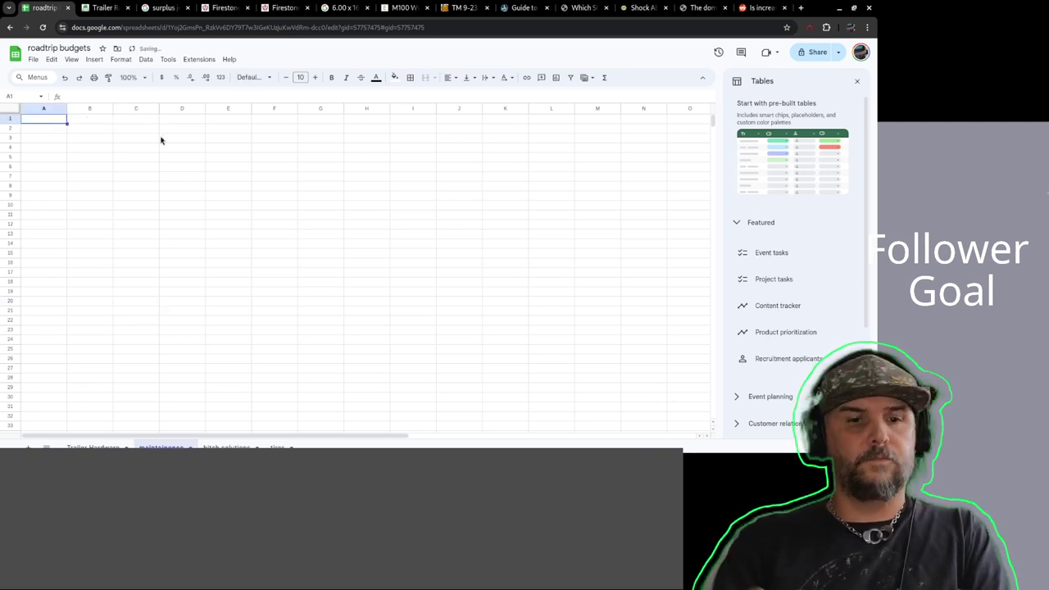
pyautogui.write('Shocks')
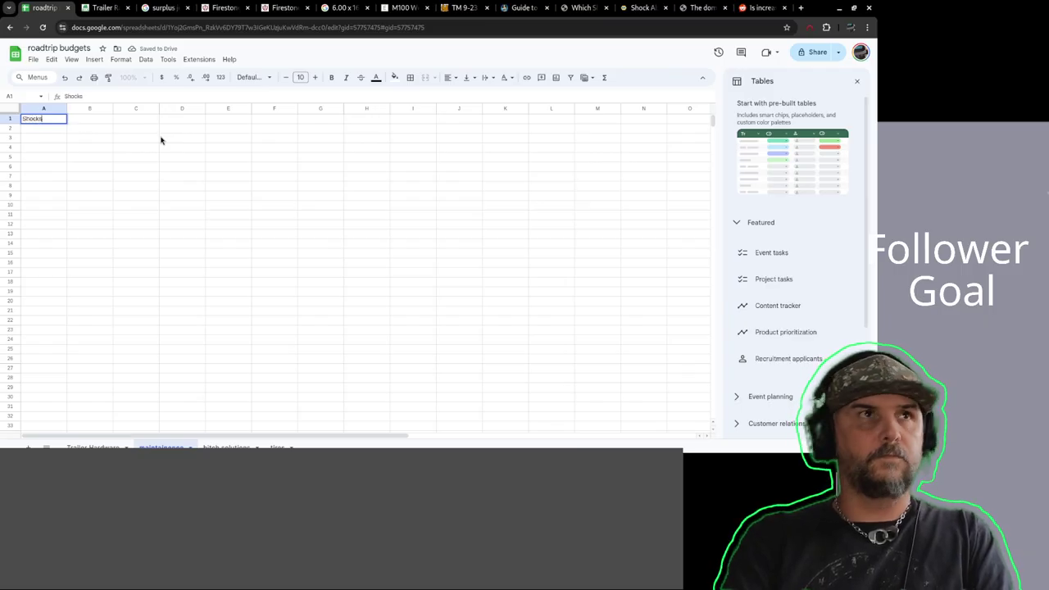
pyautogui.press('Tab')
pyautogui.hotkey('ctrl', 'v')
pyautogui.press('Tab')
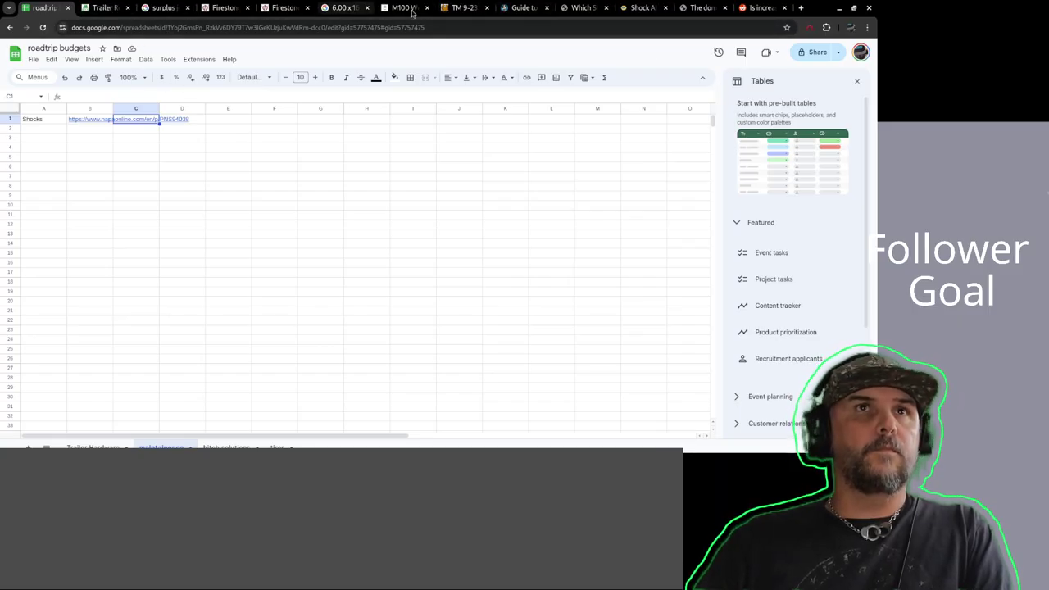
pyautogui.click(102, 8)
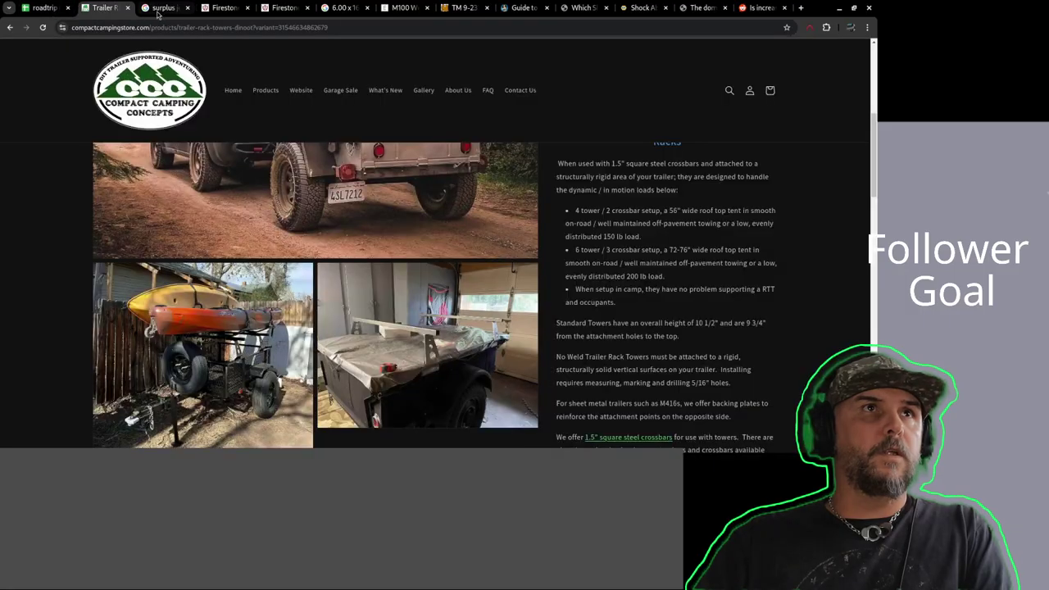
pyautogui.click(163, 10)
pyautogui.click(223, 8)
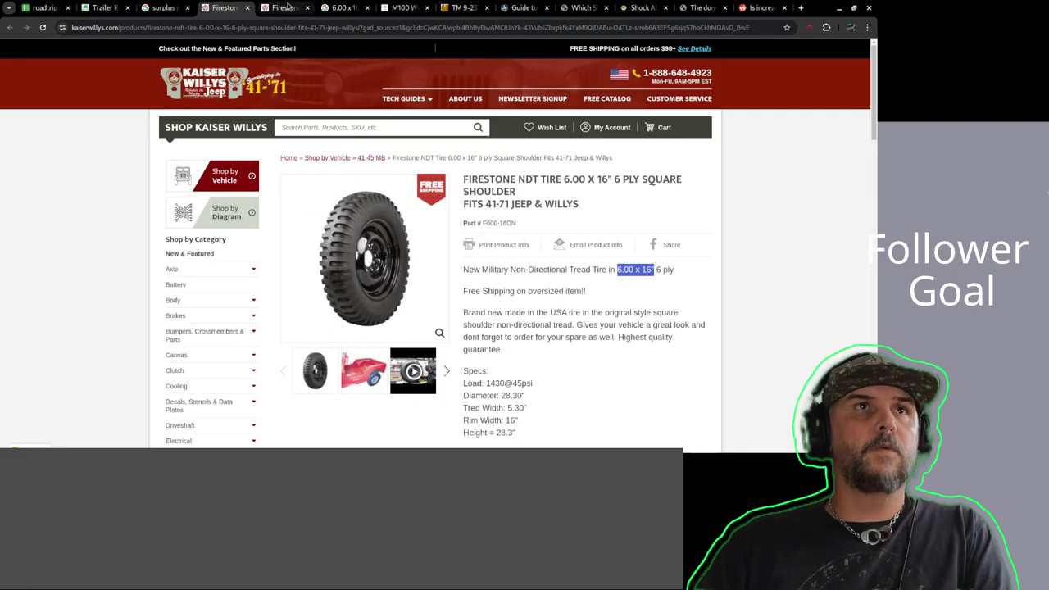
pyautogui.click(283, 8)
pyautogui.click(341, 8)
pyautogui.click(401, 8)
pyautogui.click(462, 8)
pyautogui.click(522, 8)
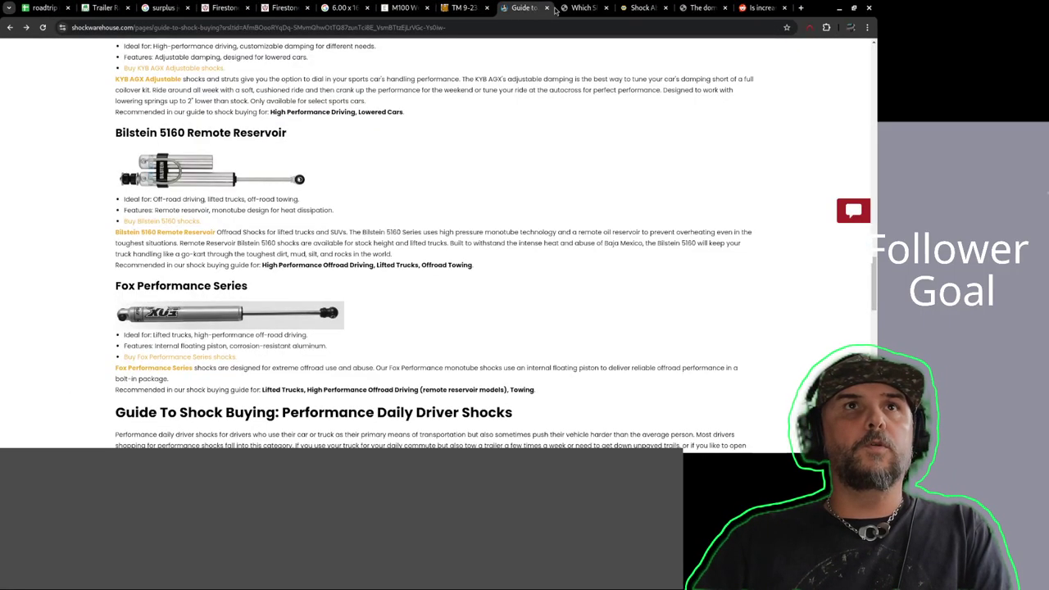
pyautogui.click(582, 8)
pyautogui.click(648, 8)
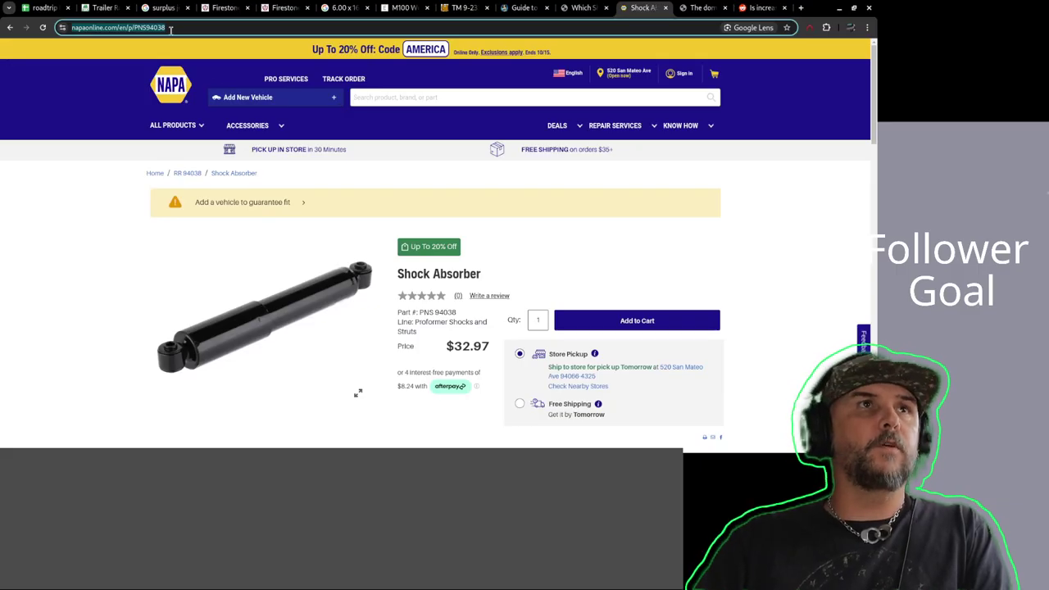
pyautogui.click(41, 8)
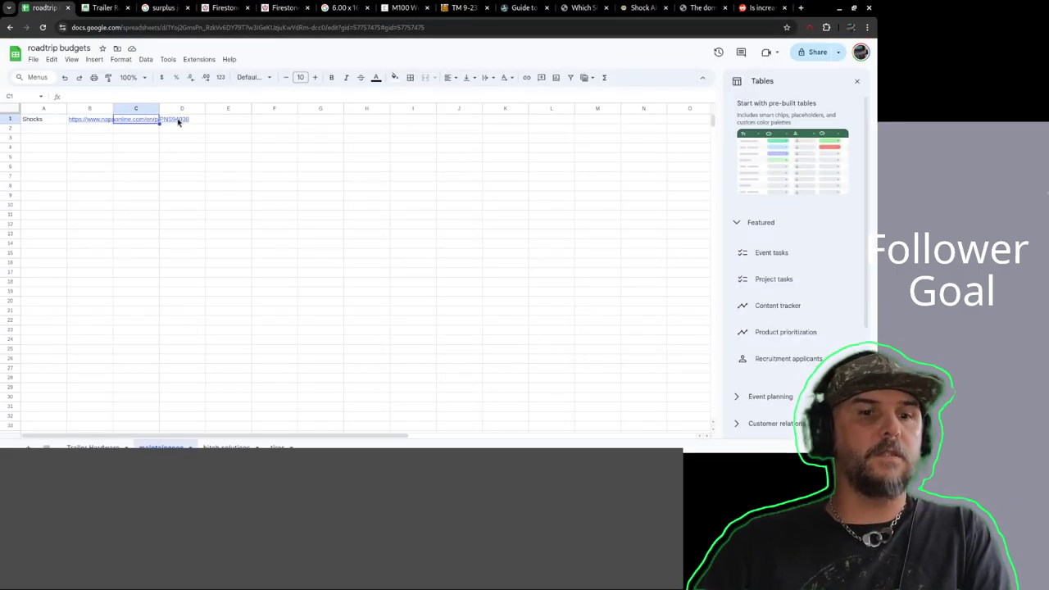
# - Enter the shock price 32.97 in C1, then return to the Trailer Hardware sheet
pyautogui.write('32.9')
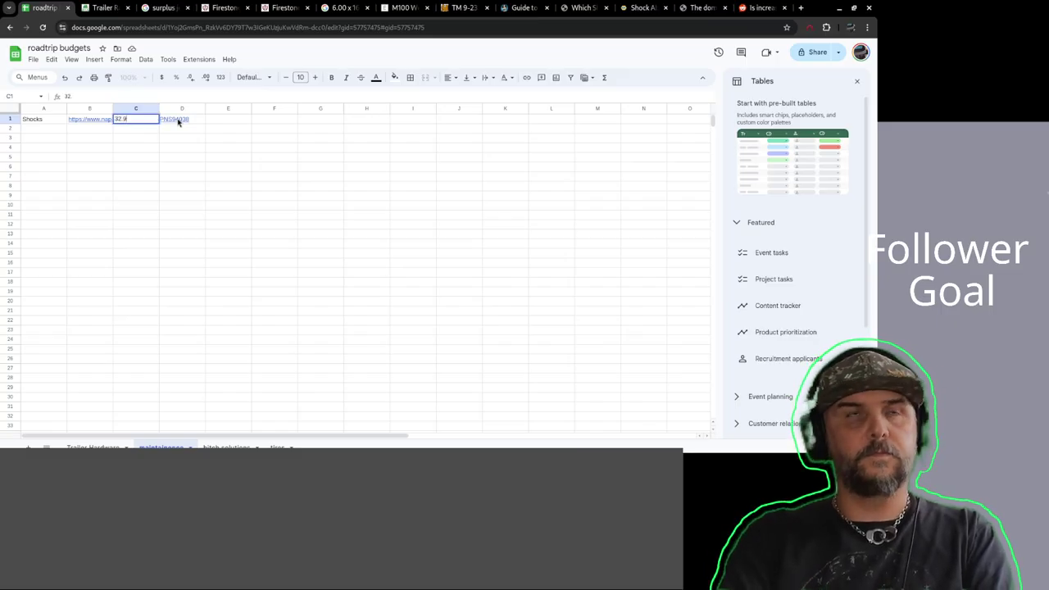
pyautogui.write('7')
pyautogui.press('Return')
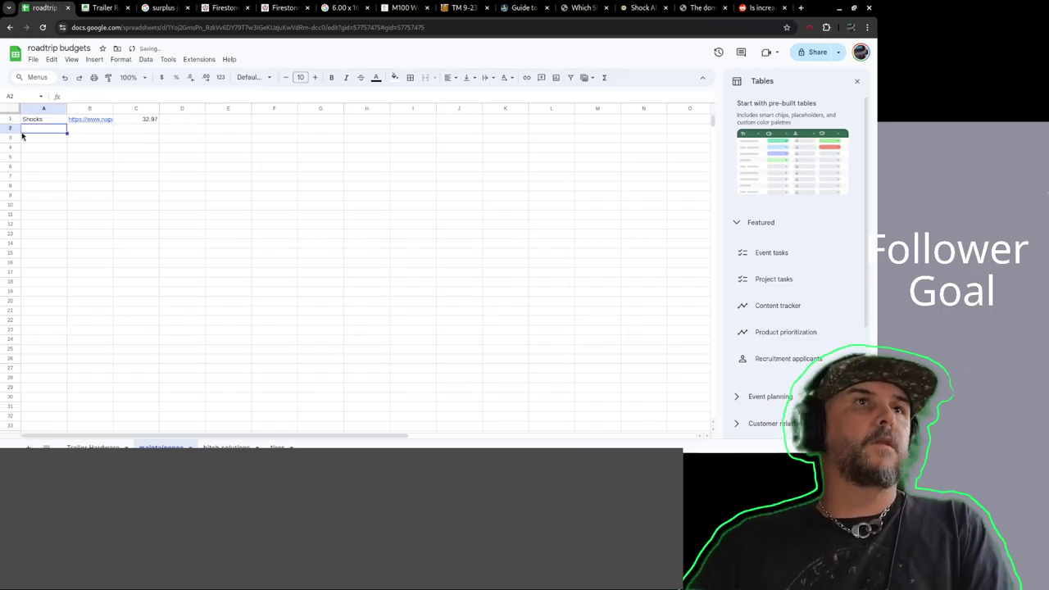
pyautogui.click(93, 448)
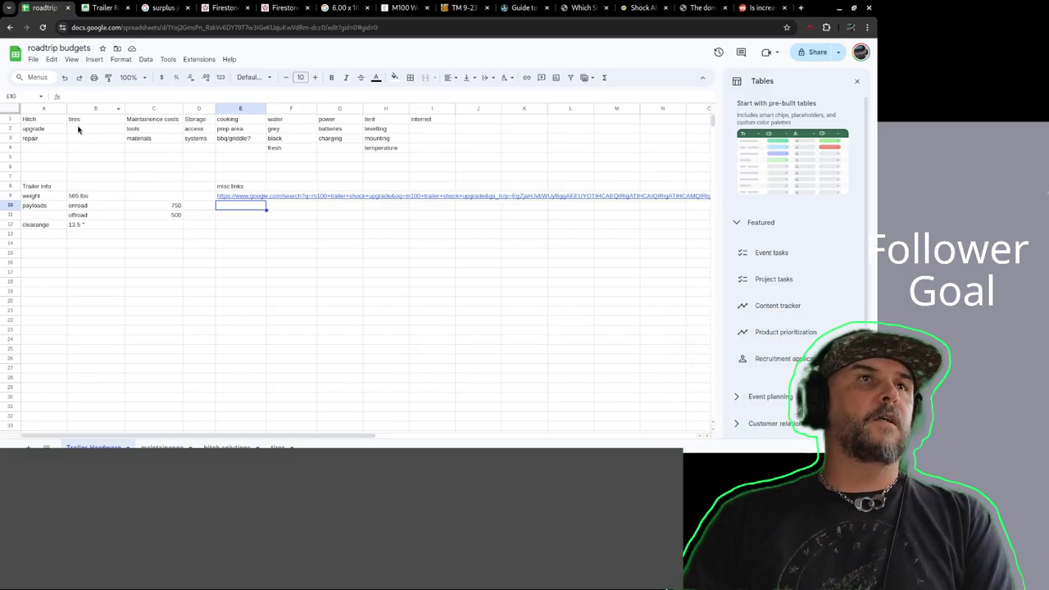
# - Review the $159.00 Trailer Rack Towers product page and take its web address
pyautogui.click(102, 9)
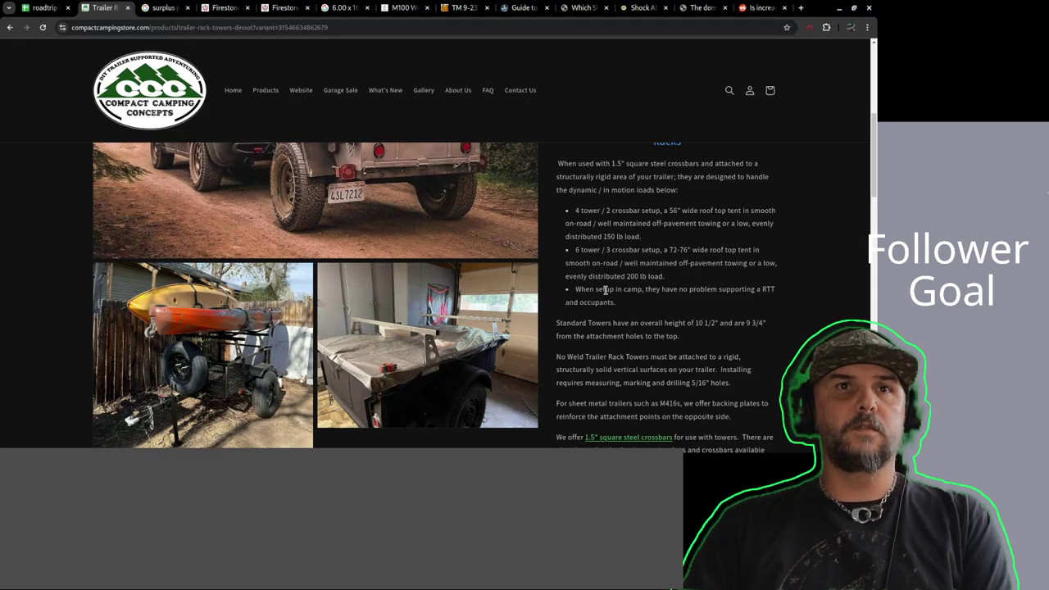
pyautogui.scroll(4, 605, 295)
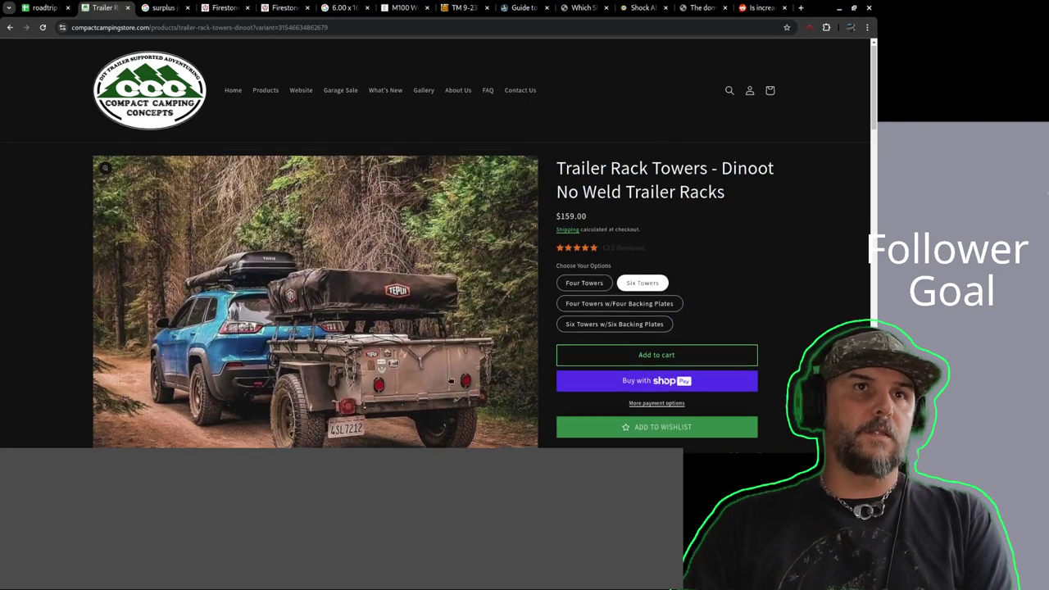
pyautogui.scroll(-1, 359, 379)
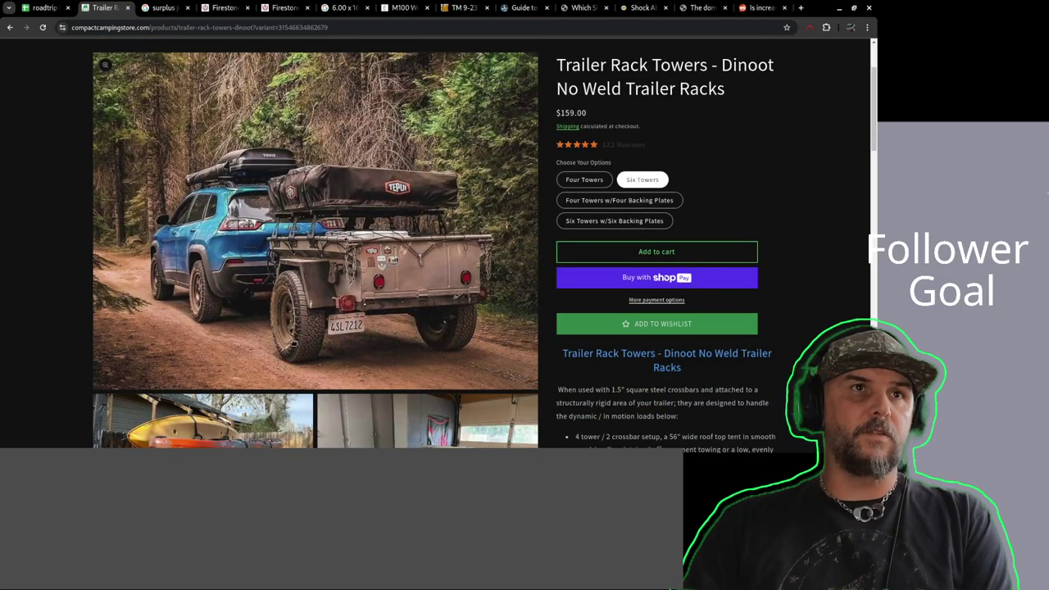
pyautogui.scroll(-1, 295, 304)
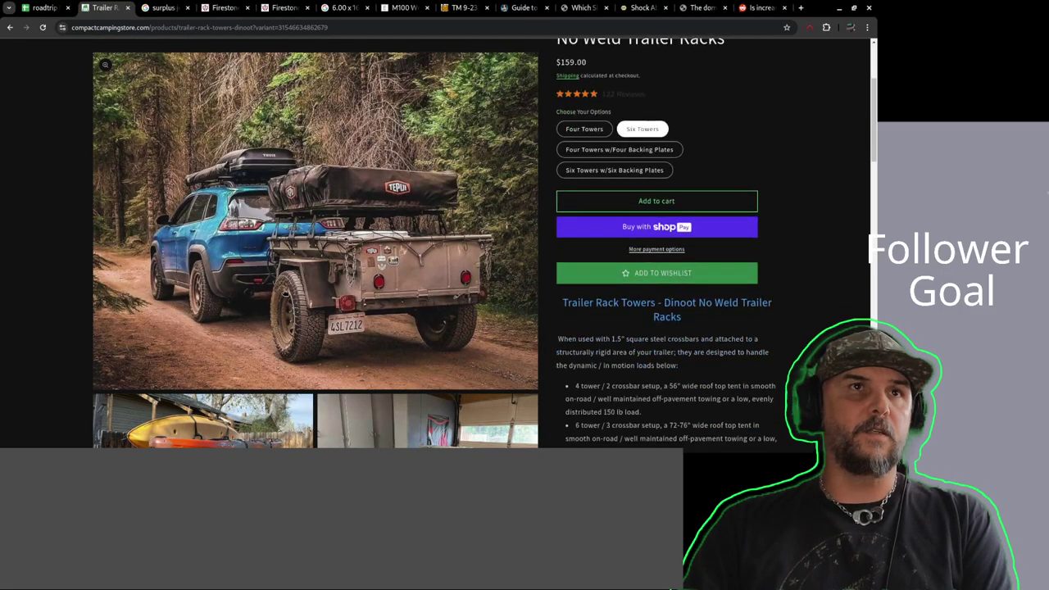
pyautogui.scroll(-1, 23, 322)
pyautogui.scroll(-2, 30, 306)
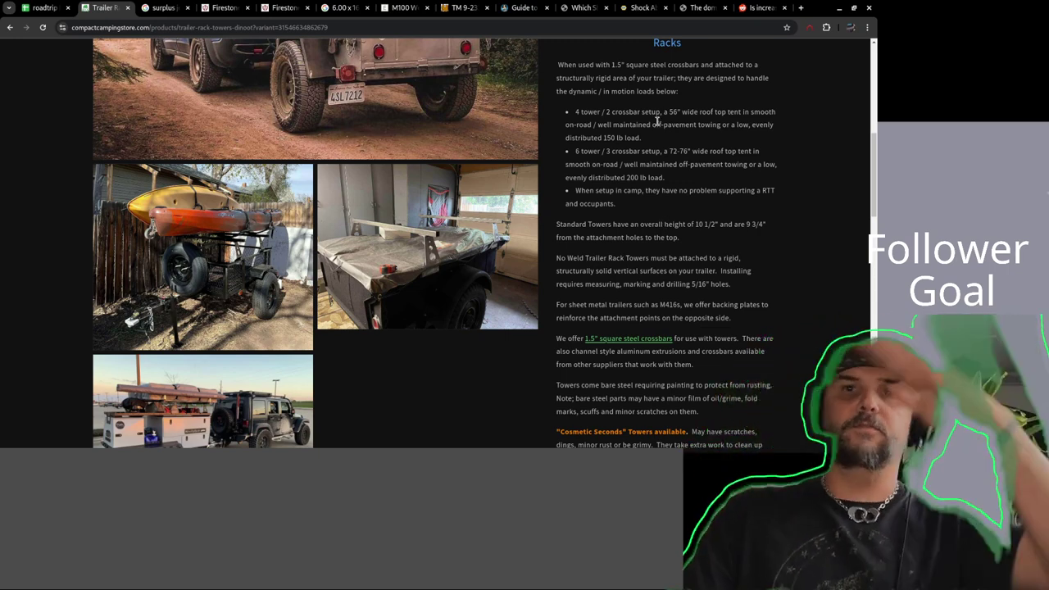
pyautogui.scroll(10, 557, 247)
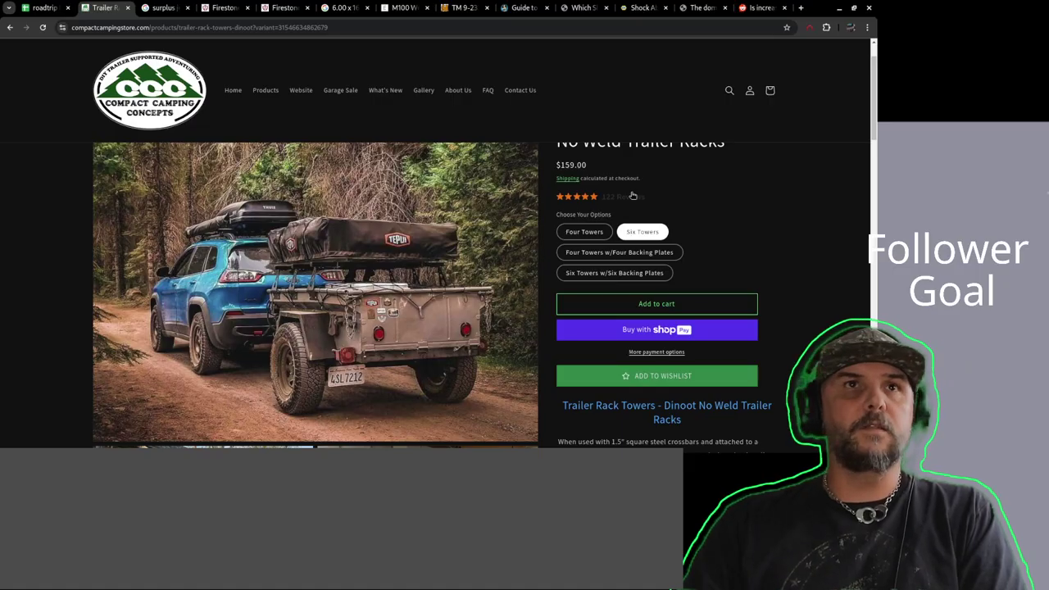
pyautogui.scroll(1, 699, 205)
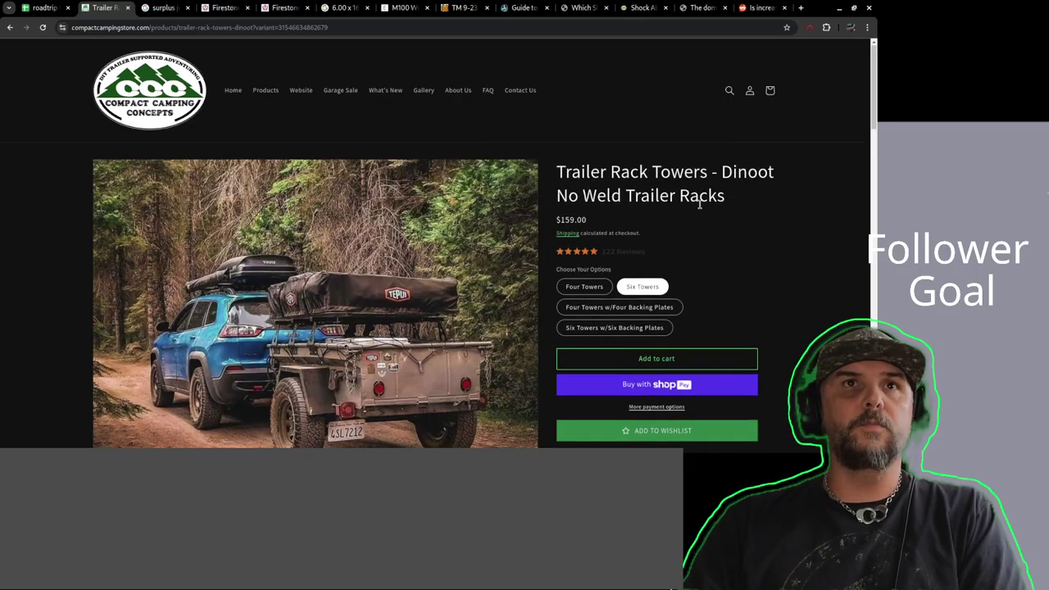
pyautogui.click(343, 26)
pyautogui.hotkey('ctrl', 'c')
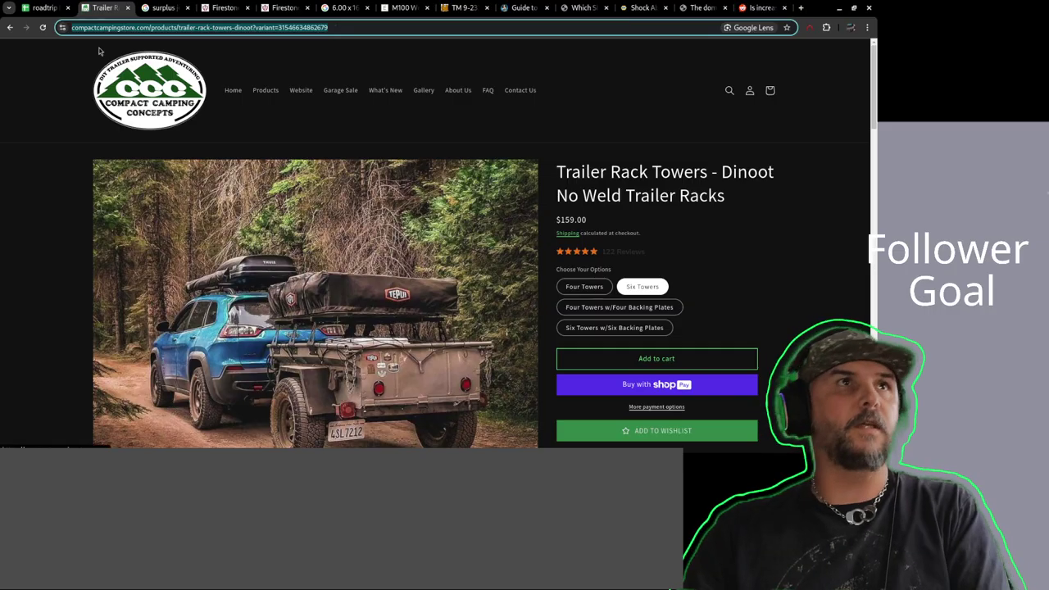
pyautogui.click(45, 7)
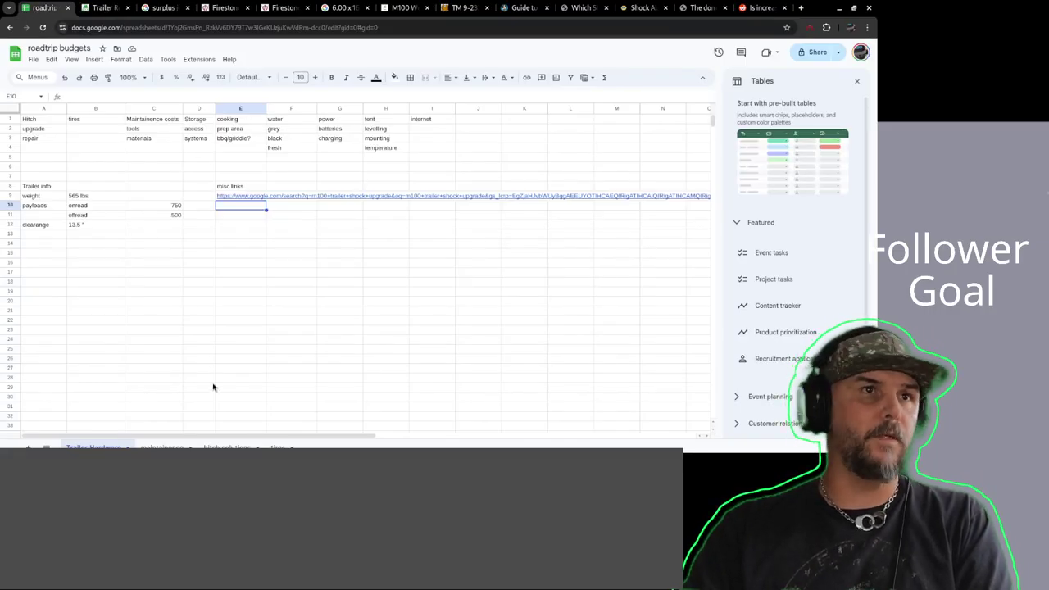
# - Add a new sheet named 'tent - mounting'
pyautogui.click(29, 447)
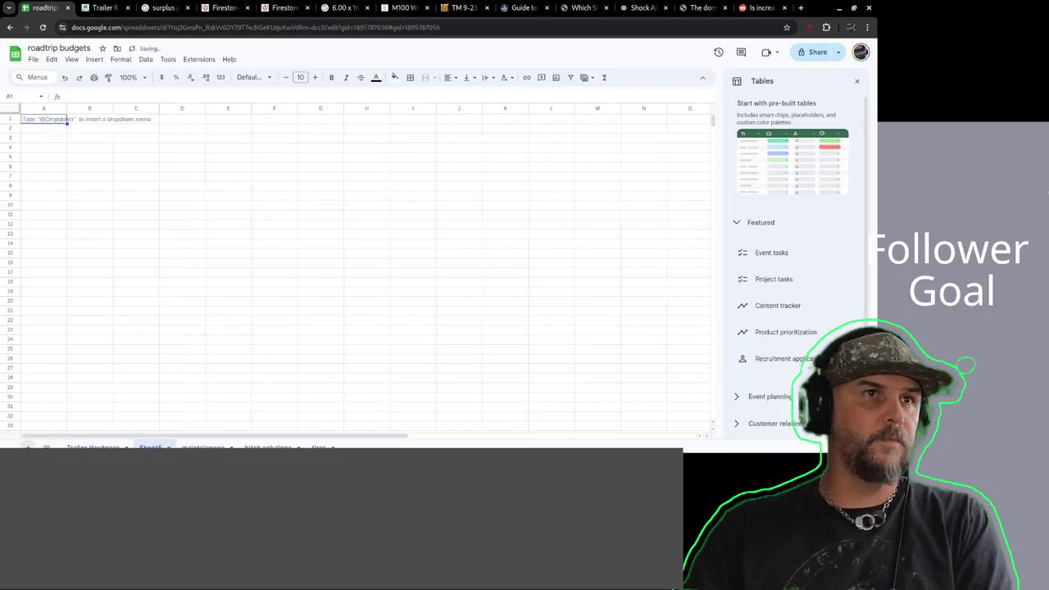
pyautogui.doubleClick(151, 447)
pyautogui.write('tent')
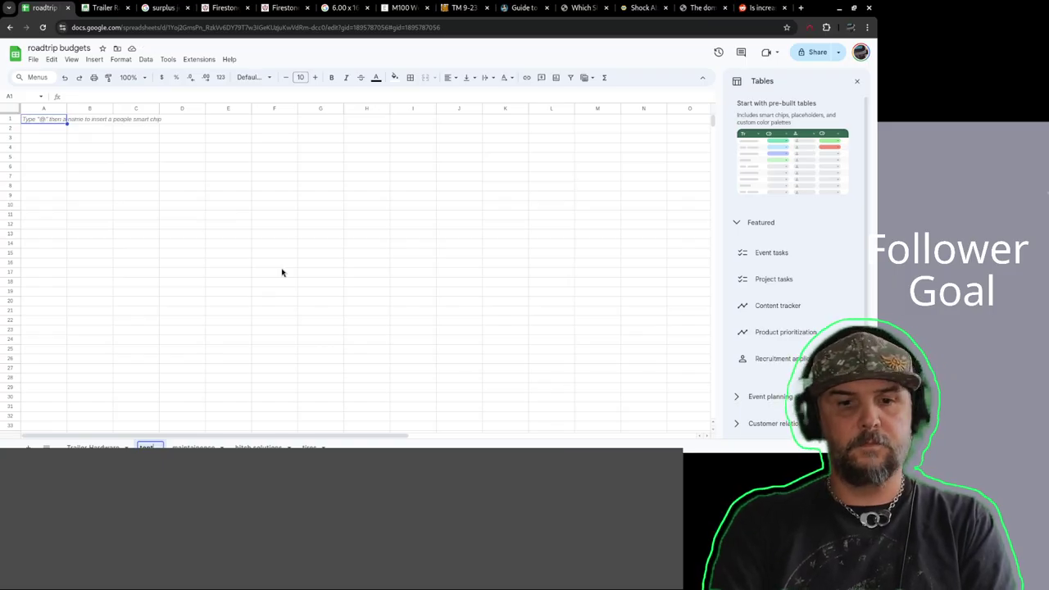
pyautogui.write(' - mounting')
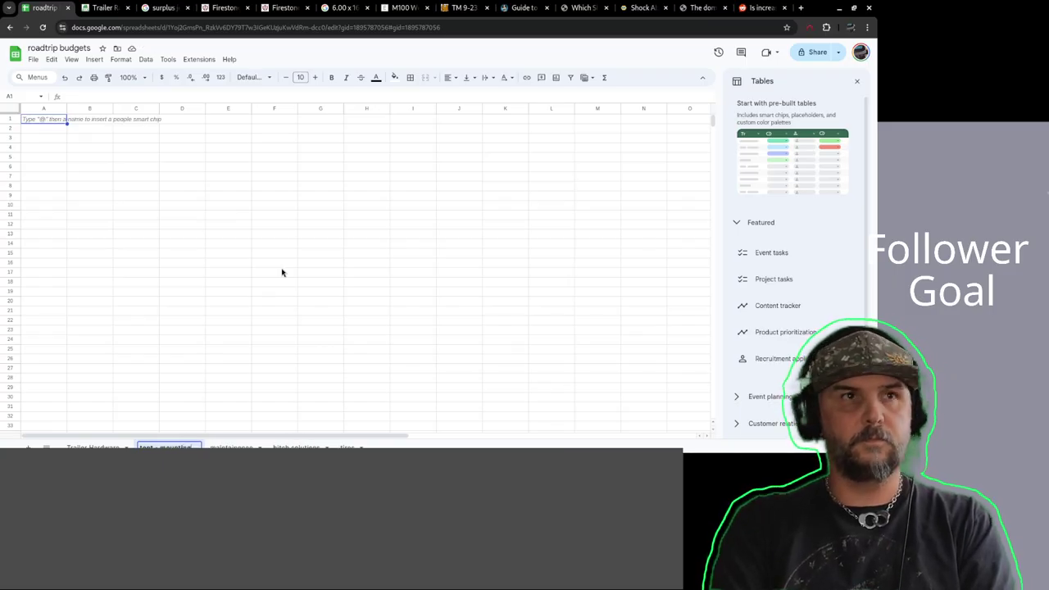
pyautogui.press('Return')
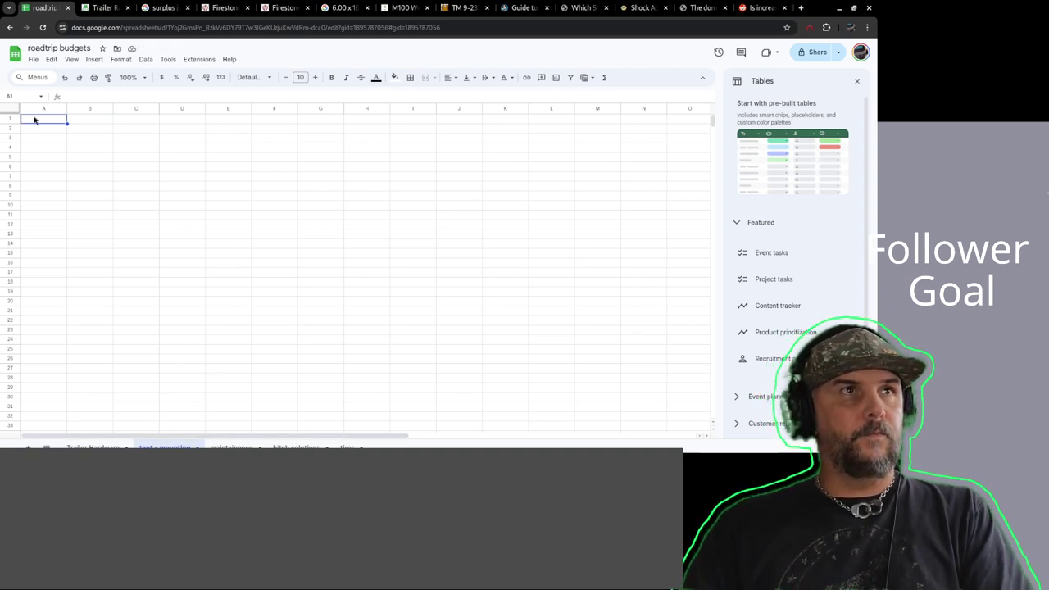
# - Rename the maintenance sheet to 'maintenance - materials'
pyautogui.click(231, 448)
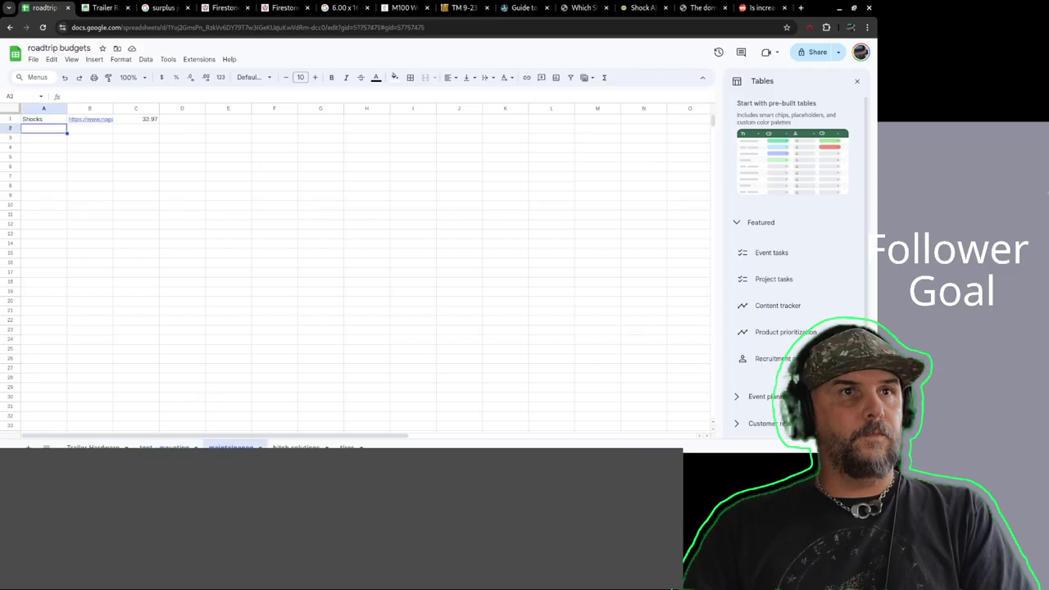
pyautogui.rightClick(237, 446)
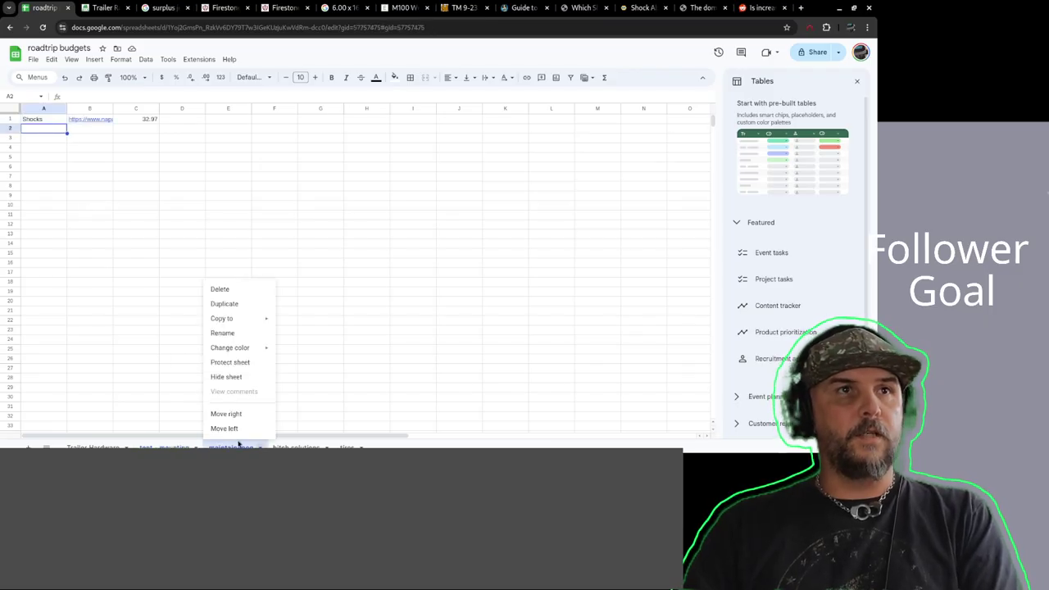
pyautogui.click(310, 397)
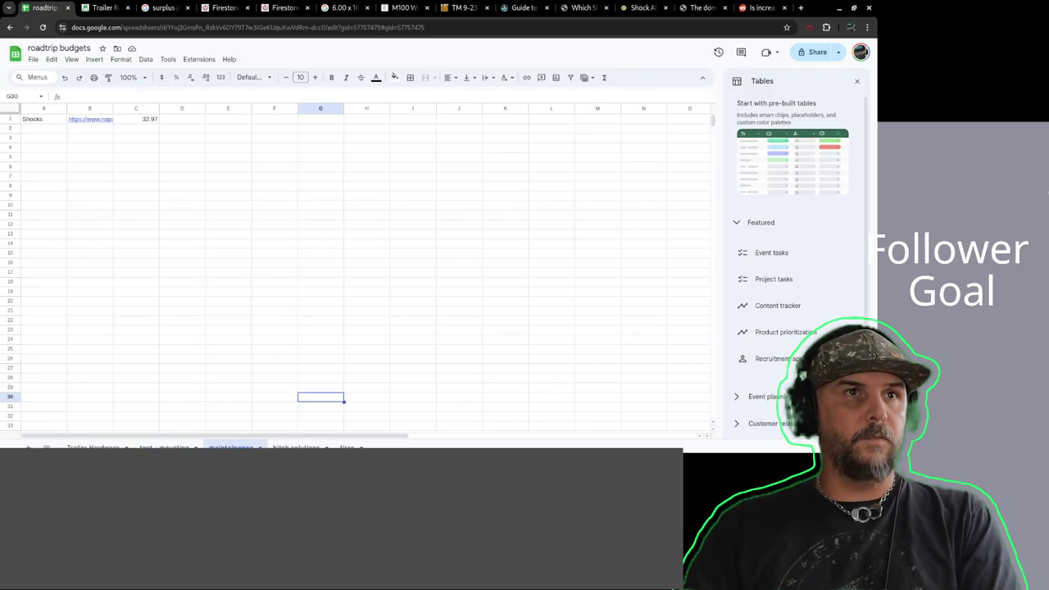
pyautogui.click(250, 447)
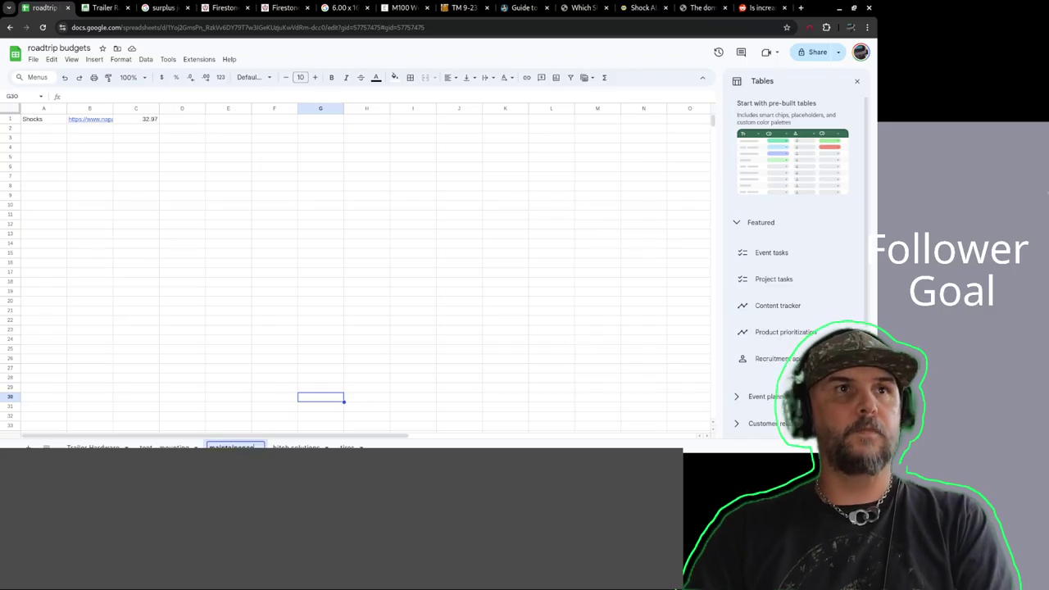
pyautogui.write('- materials')
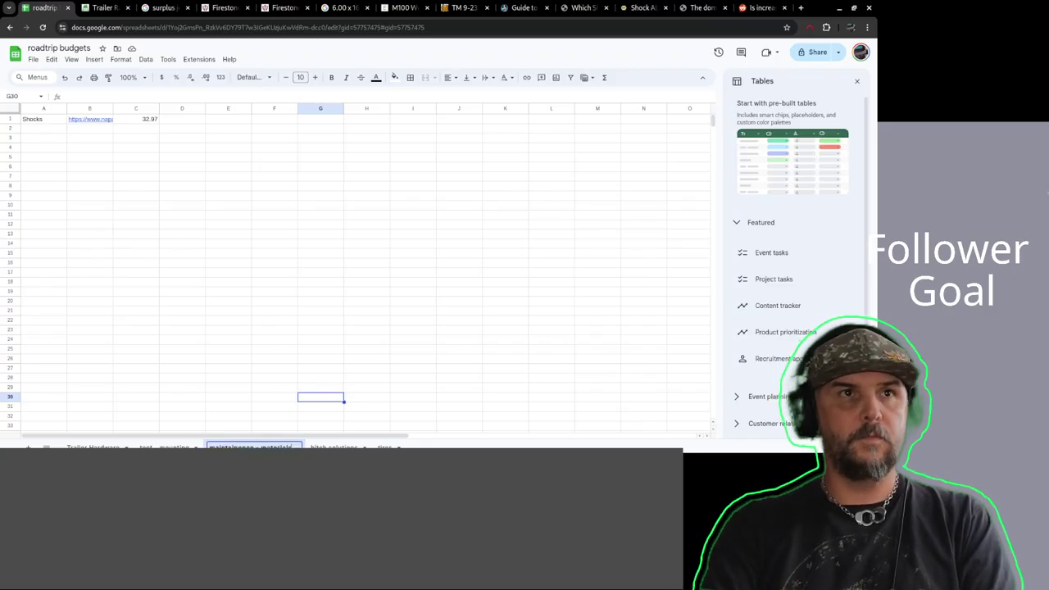
pyautogui.press('Return')
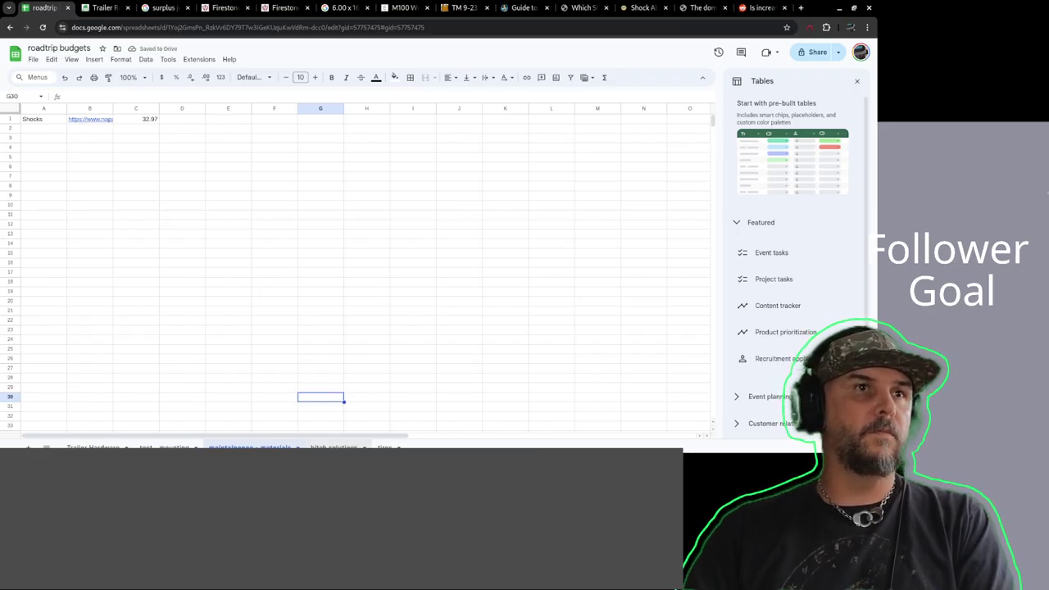
pyautogui.click(164, 447)
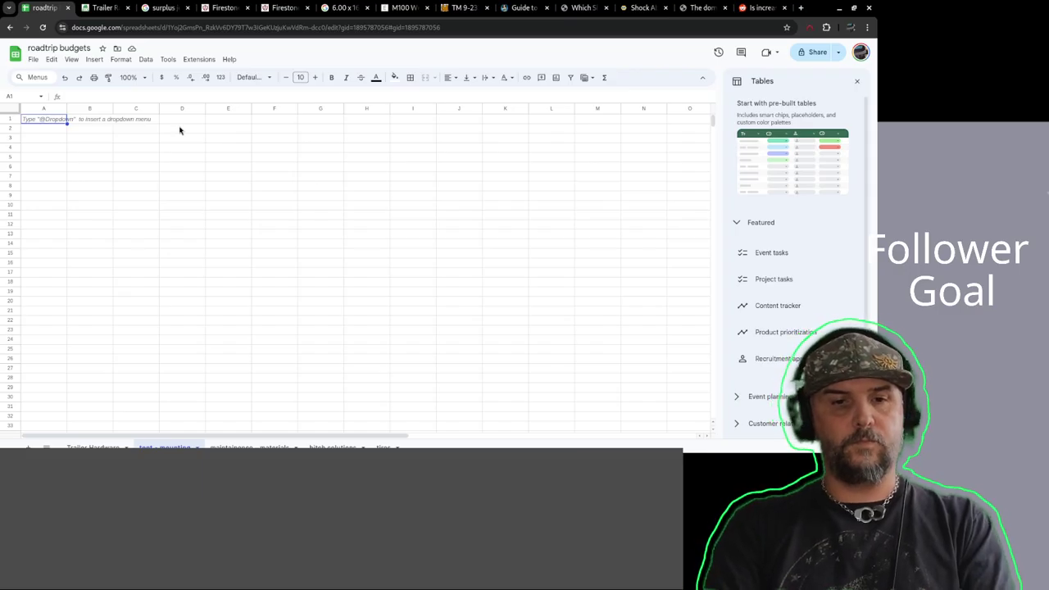
# - Paste the Trailer Rack Towers link into B1 and enter the price 159.00 in C1
pyautogui.press('Right')
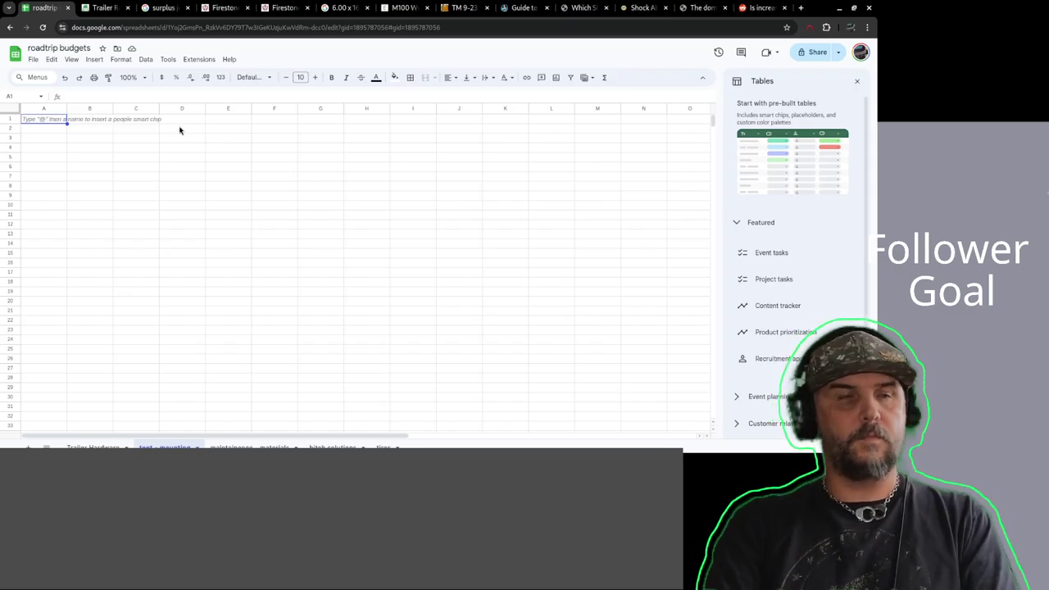
pyautogui.hotkey('ctrl', 'v')
pyautogui.press('Right')
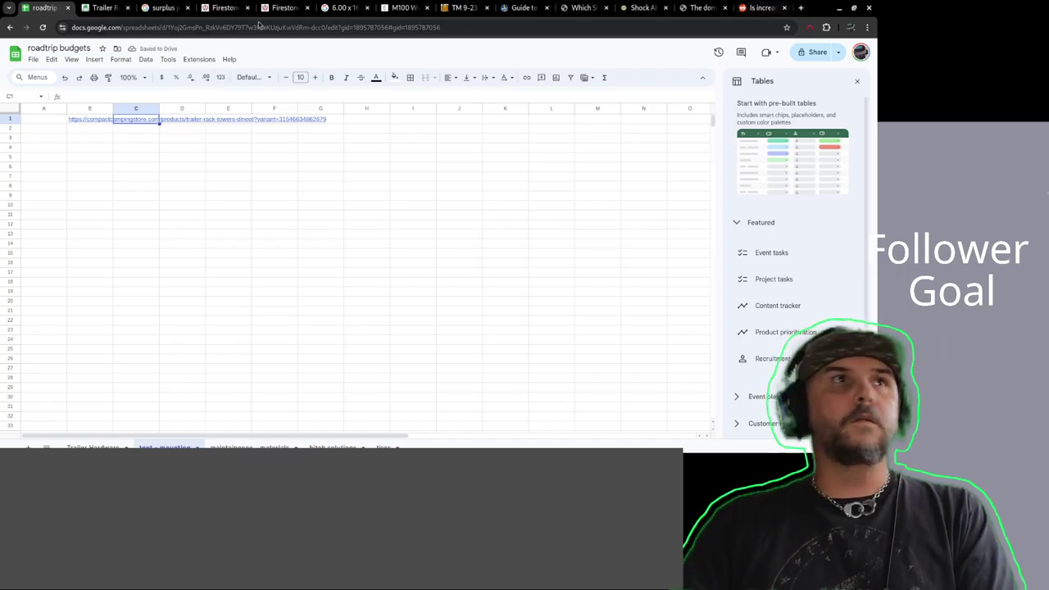
pyautogui.click(94, 7)
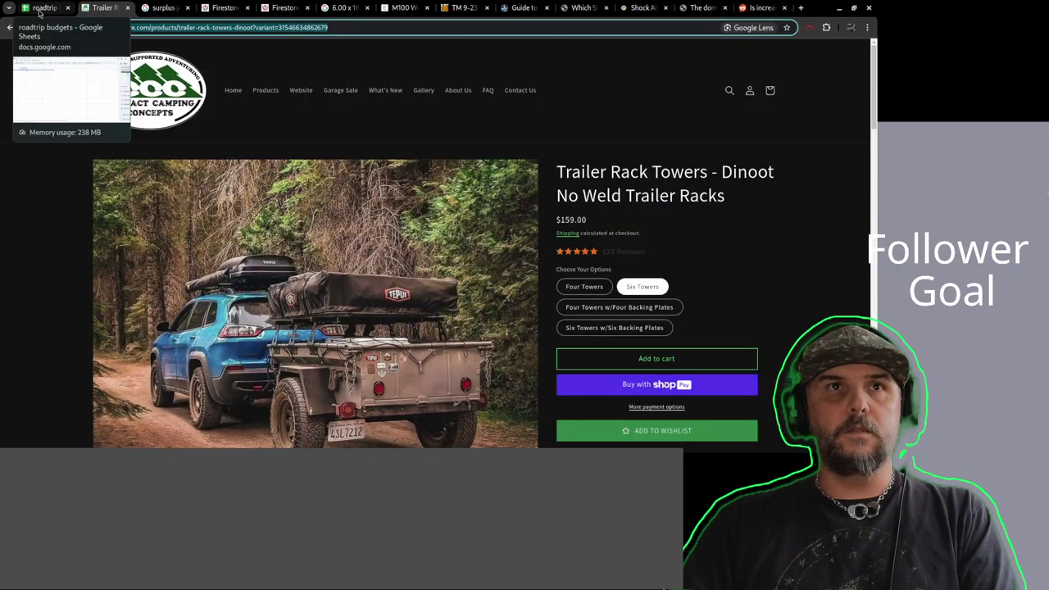
pyautogui.click(43, 8)
pyautogui.write('159')
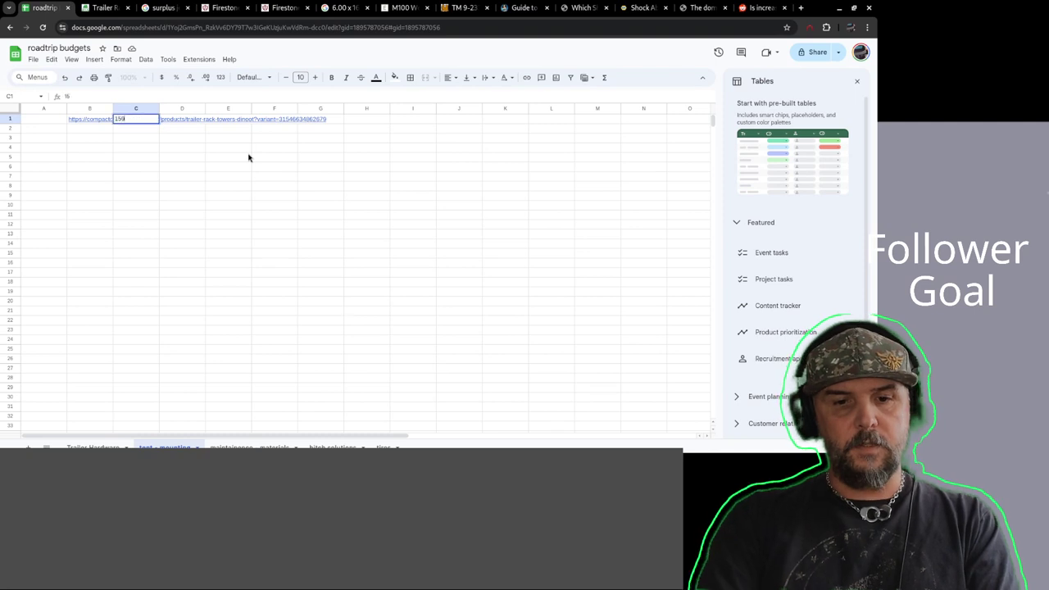
pyautogui.write('.00')
pyautogui.press('Return')
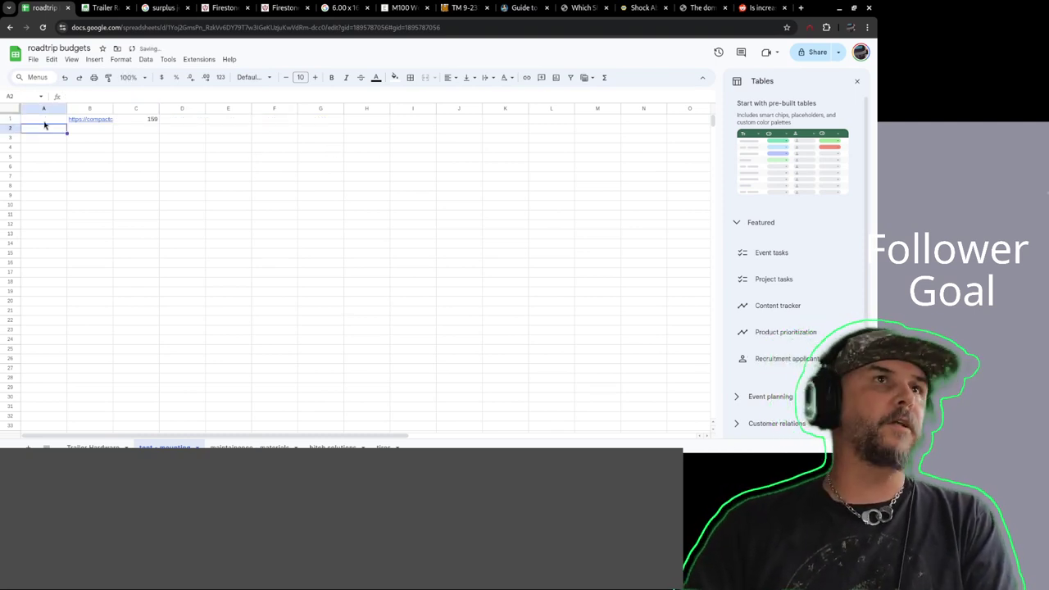
pyautogui.press('Up')
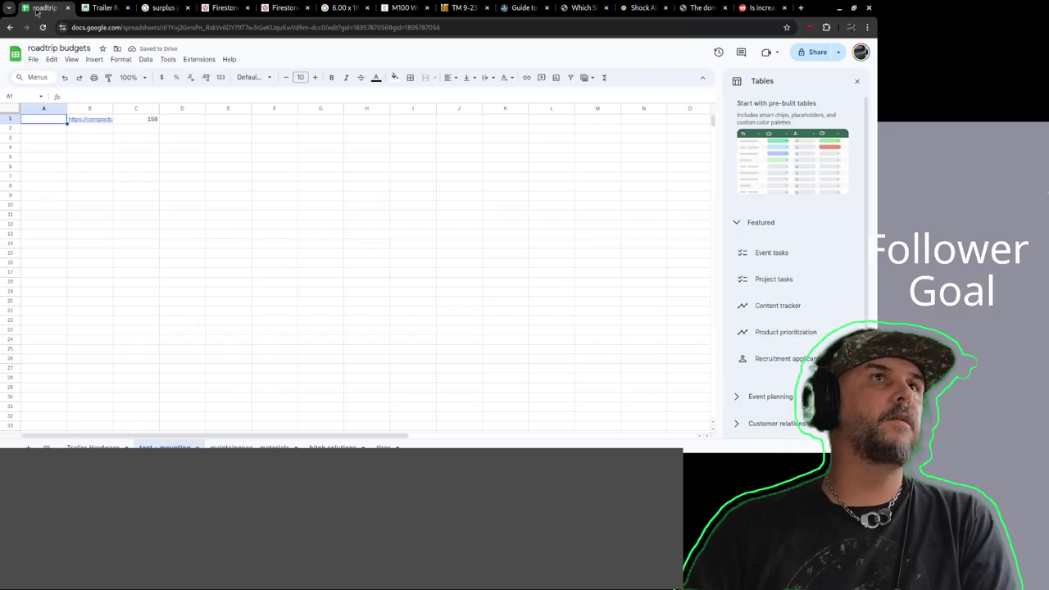
# - Paste the title 'Trailer Rack Towers - Dinoot No Weld Trailer Racks' into A1 as plain text
pyautogui.click(94, 10)
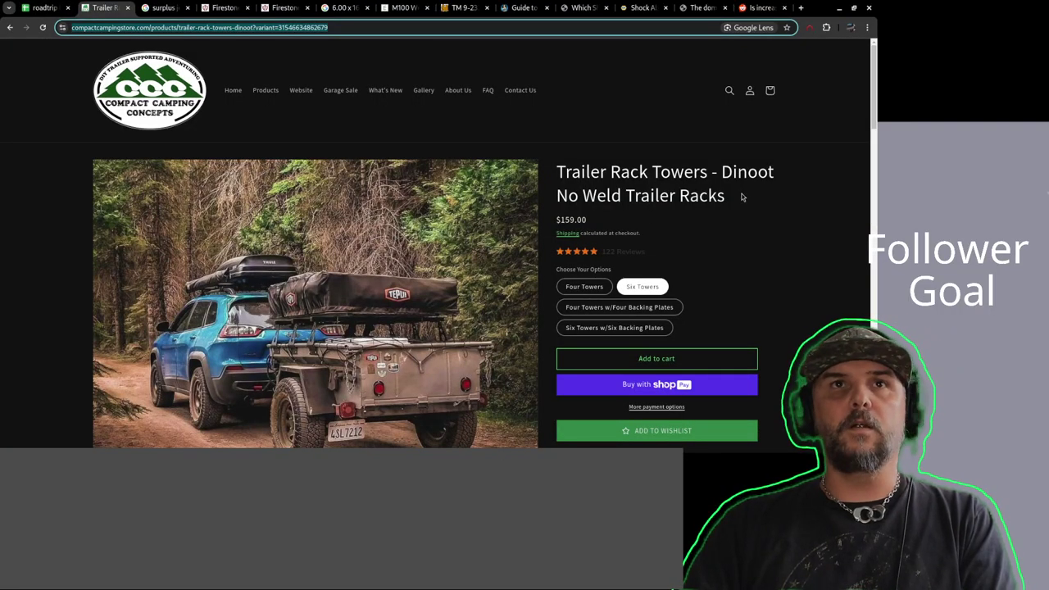
pyautogui.moveTo(742, 197); pyautogui.dragTo(560, 172)
pyautogui.hotkey('ctrl', 'c')
pyautogui.rightClick(573, 172)
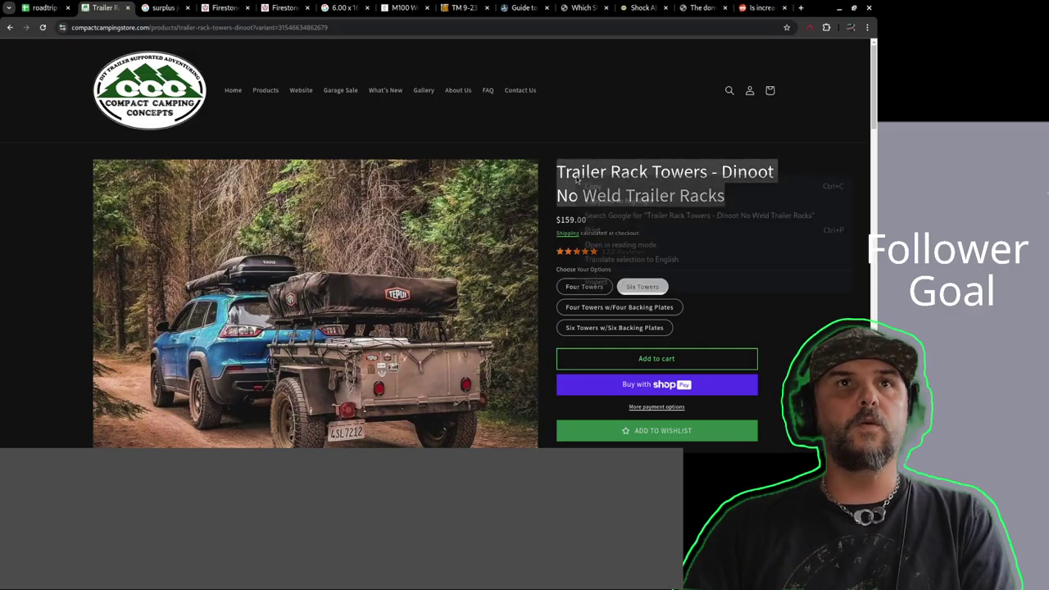
pyautogui.click(621, 179)
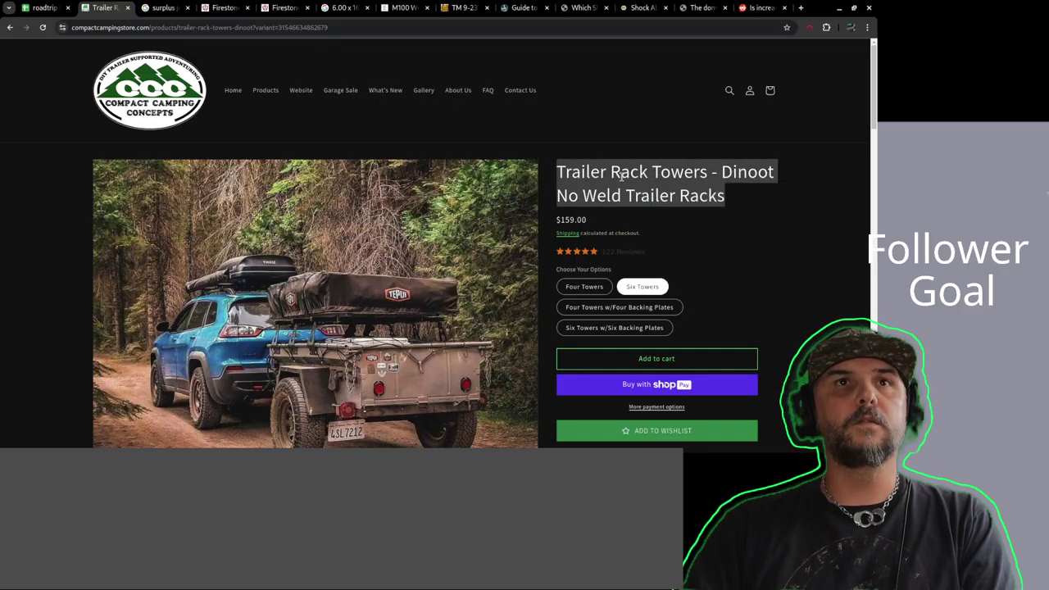
pyautogui.click(36, 11)
pyautogui.hotkey('ctrl', 'v')
pyautogui.click(92, 159)
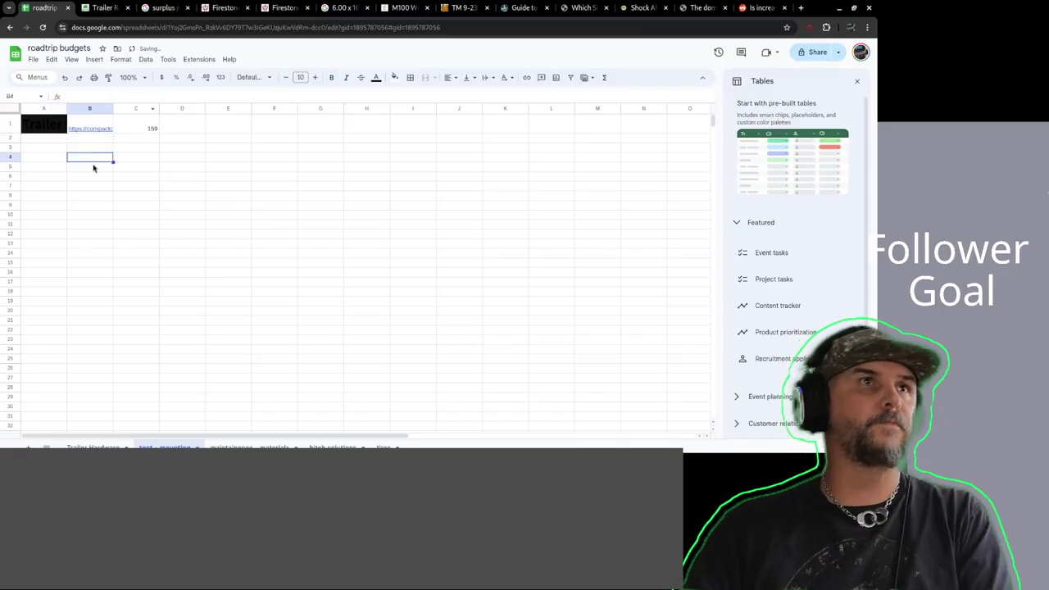
pyautogui.hotkey('ctrl', 'z')
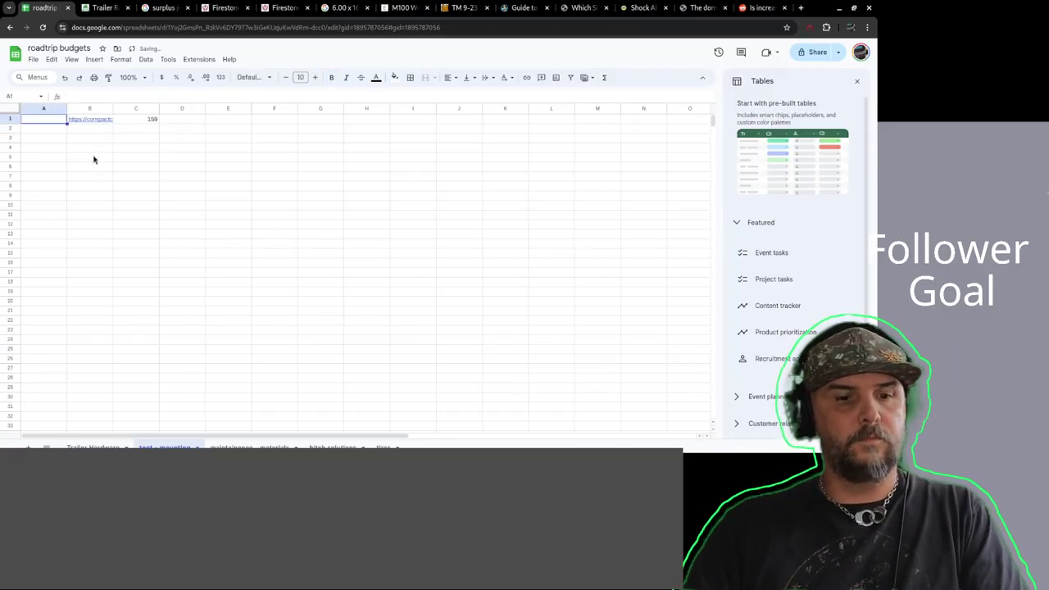
pyautogui.hotkey('ctrl', 'shift', 'v')
pyautogui.press('Down')
pyautogui.press('Down')
pyautogui.press('Down')
pyautogui.press('Down')
pyautogui.press('Down')
pyautogui.press('Down')
# - Widen column A to fit the full product title
pyautogui.click(42, 129)
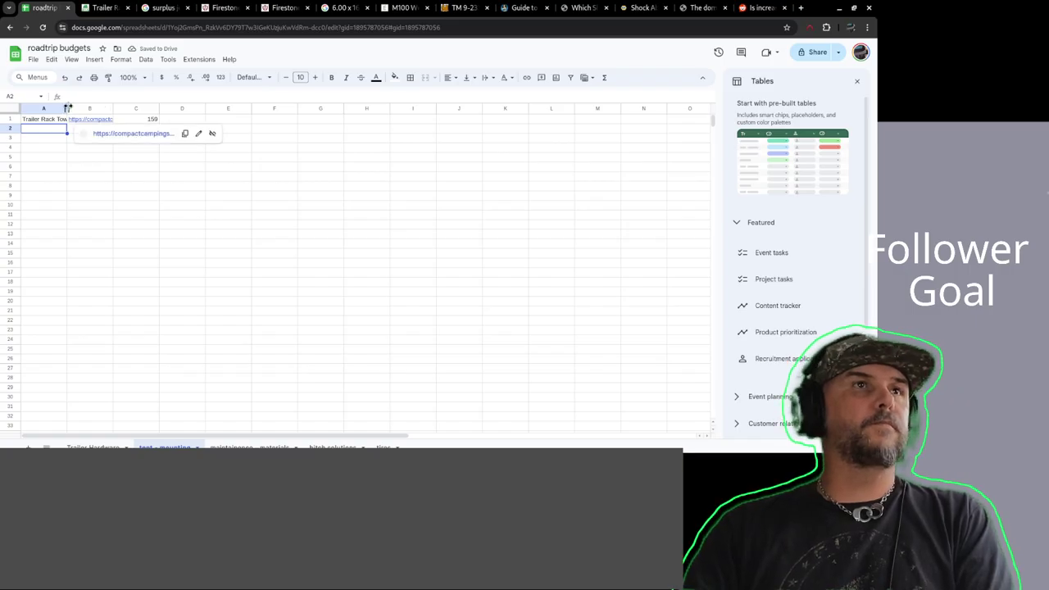
pyautogui.moveTo(67, 108); pyautogui.dragTo(173, 107)
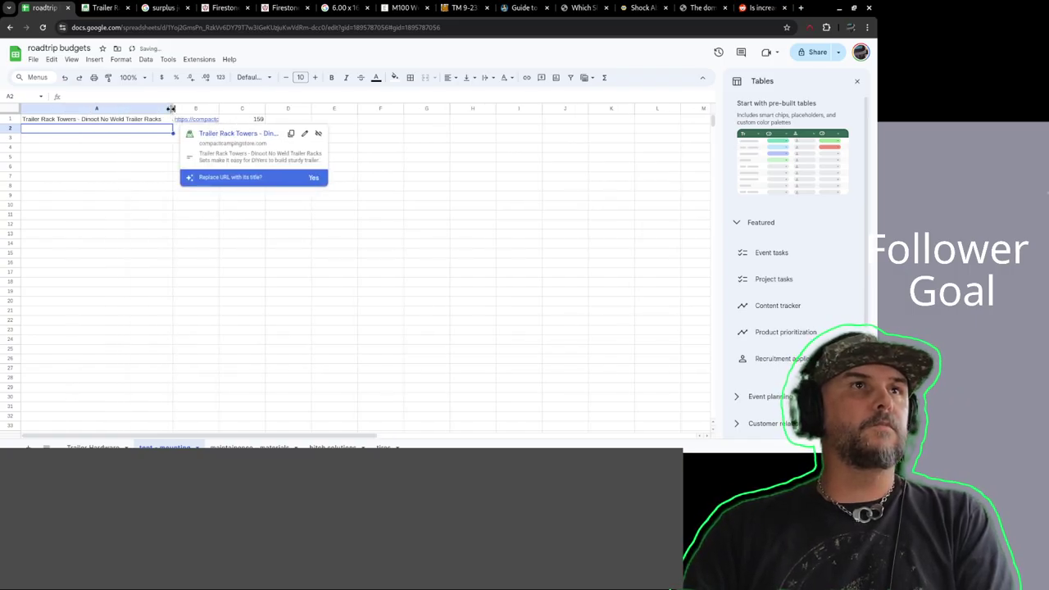
pyautogui.click(93, 213)
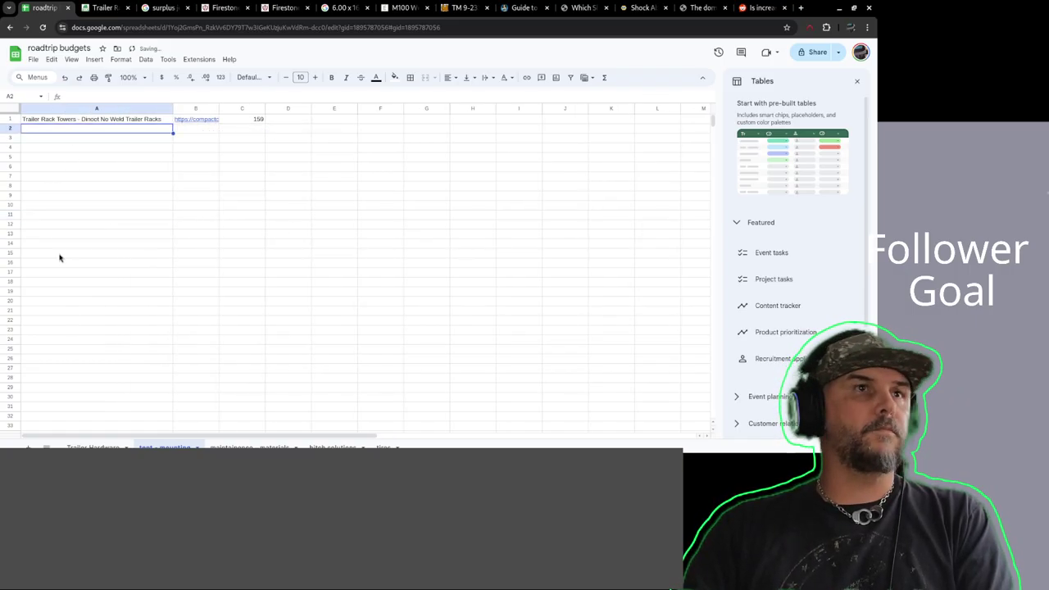
pyautogui.click(81, 446)
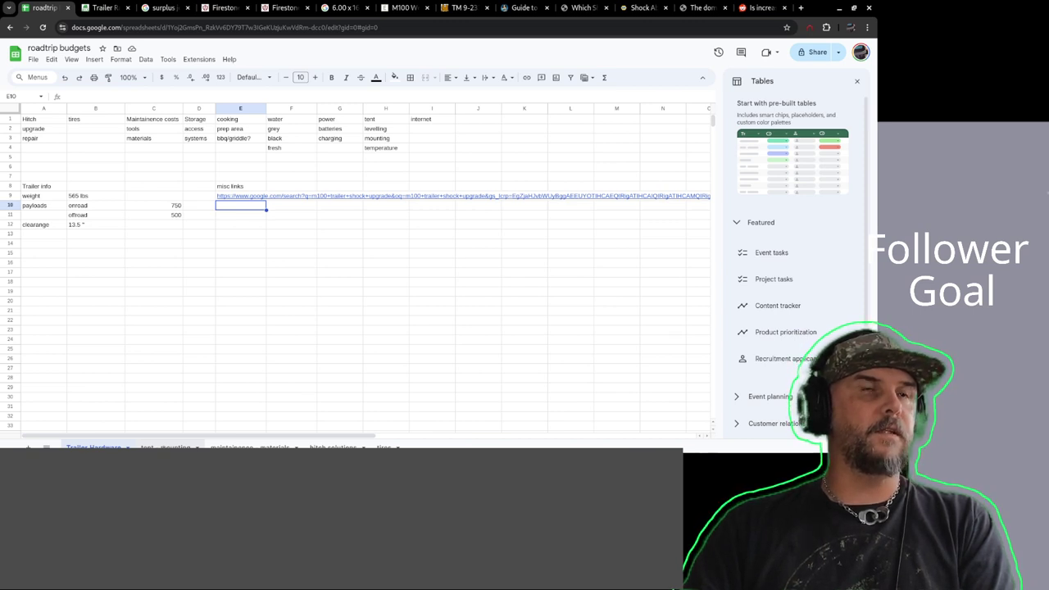
# - On the tent - mounting sheet, insert a column before the link and label B1 'mounting'
pyautogui.hotkey('ctrl', 'shift', 'pagedown')
pyautogui.click(194, 119)
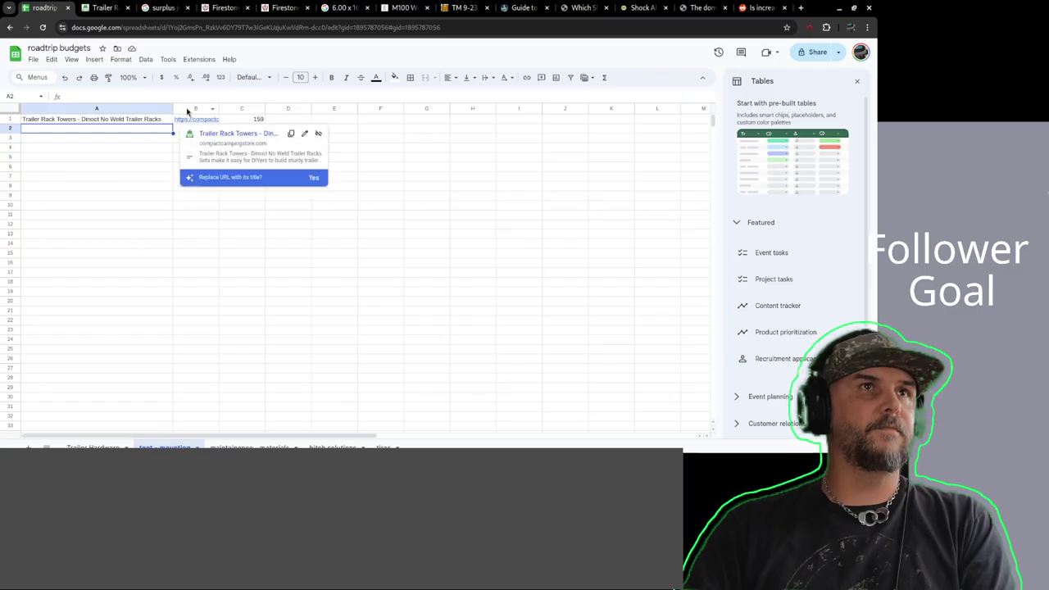
pyautogui.rightClick(189, 109)
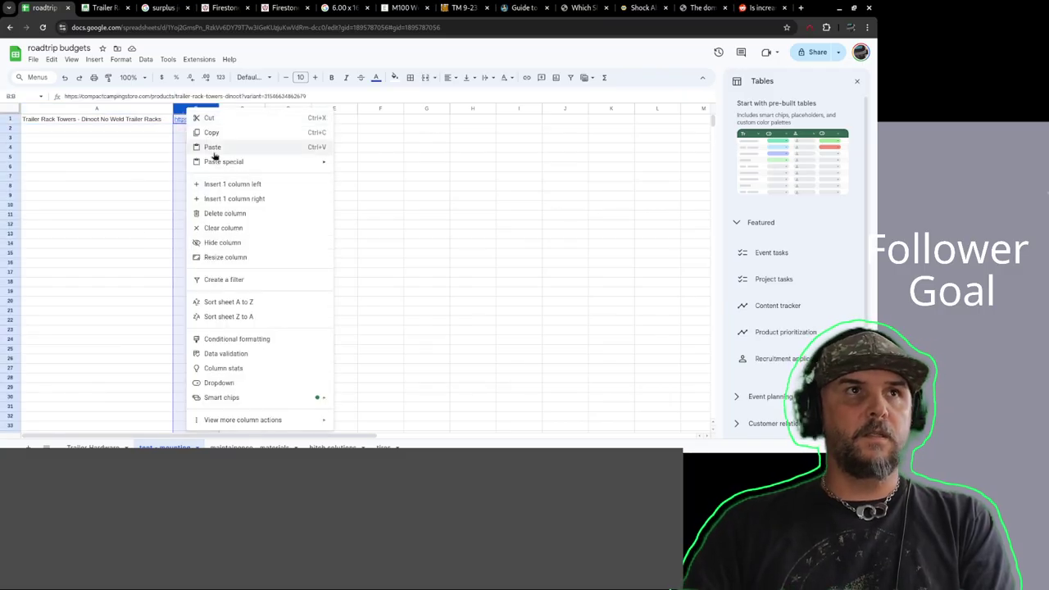
pyautogui.click(229, 185)
pyautogui.click(187, 122)
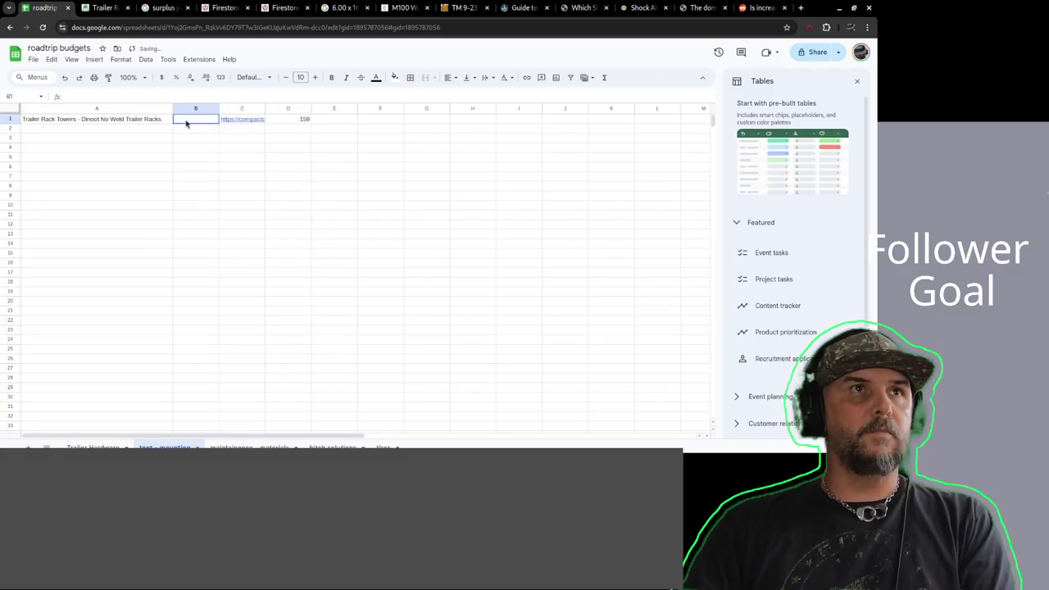
pyautogui.write('mounting')
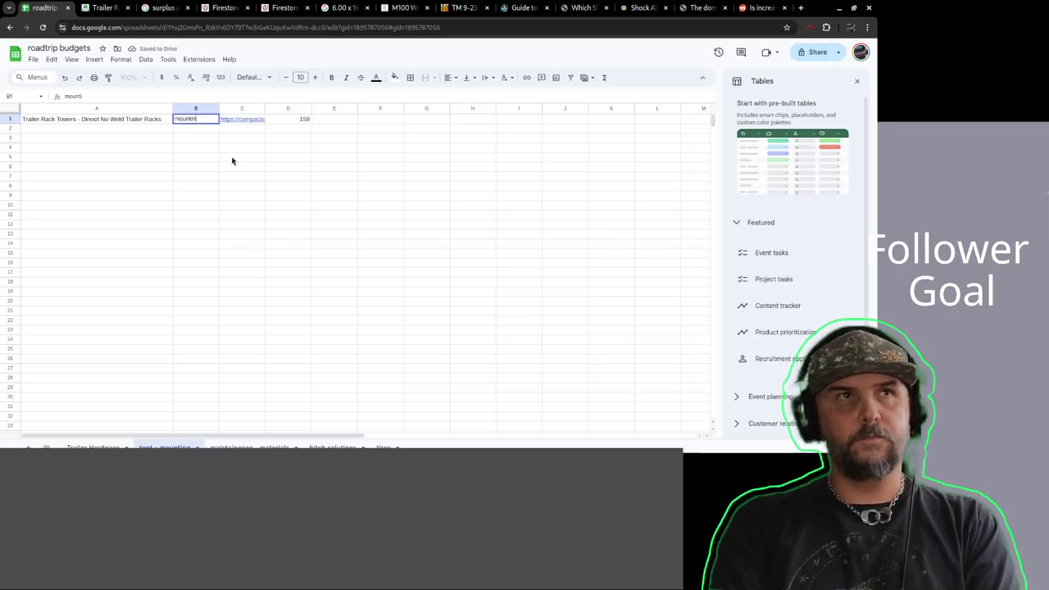
pyautogui.press('Return')
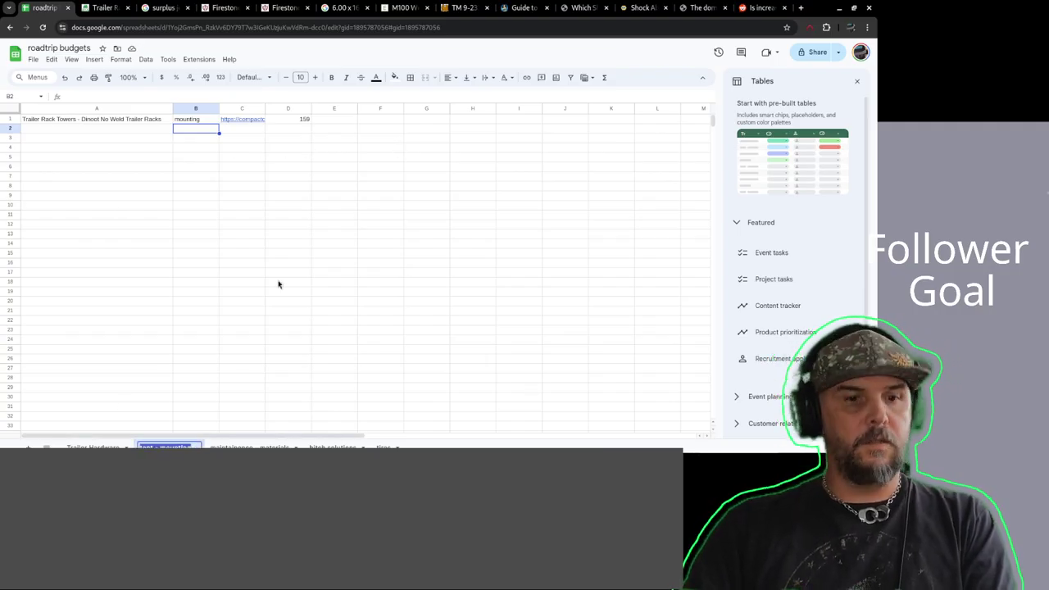
# - Shorten the sheet names to 'tent' and 'maintenance'
pyautogui.write('test')
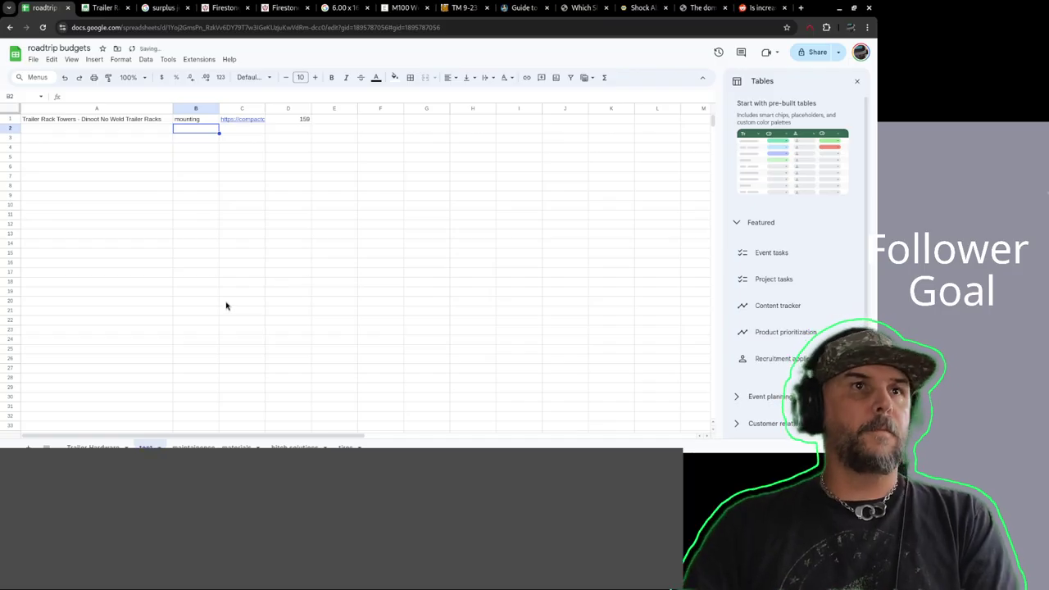
pyautogui.press('Return')
pyautogui.click(215, 447)
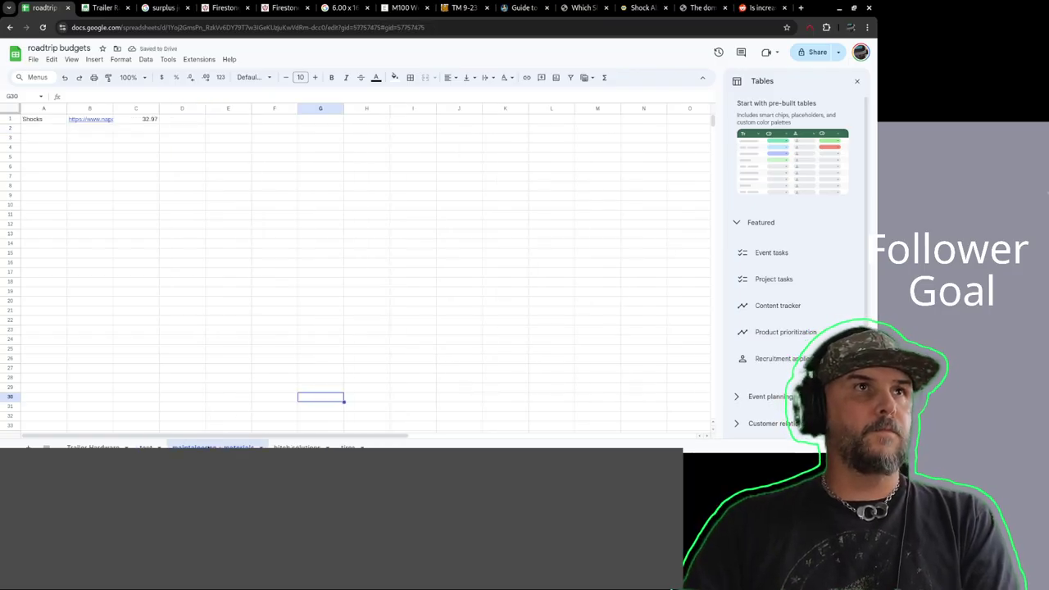
pyautogui.doubleClick(232, 443)
pyautogui.press('End')
pyautogui.press('BackSpace')
pyautogui.press('BackSpace')
pyautogui.press('BackSpace')
pyautogui.press('BackSpace')
pyautogui.press('BackSpace')
pyautogui.press('BackSpace')
pyautogui.press('BackSpace')
pyautogui.press('BackSpace')
pyautogui.press('BackSpace')
pyautogui.press('BackSpace')
pyautogui.press('BackSpace')
pyautogui.press('BackSpace')
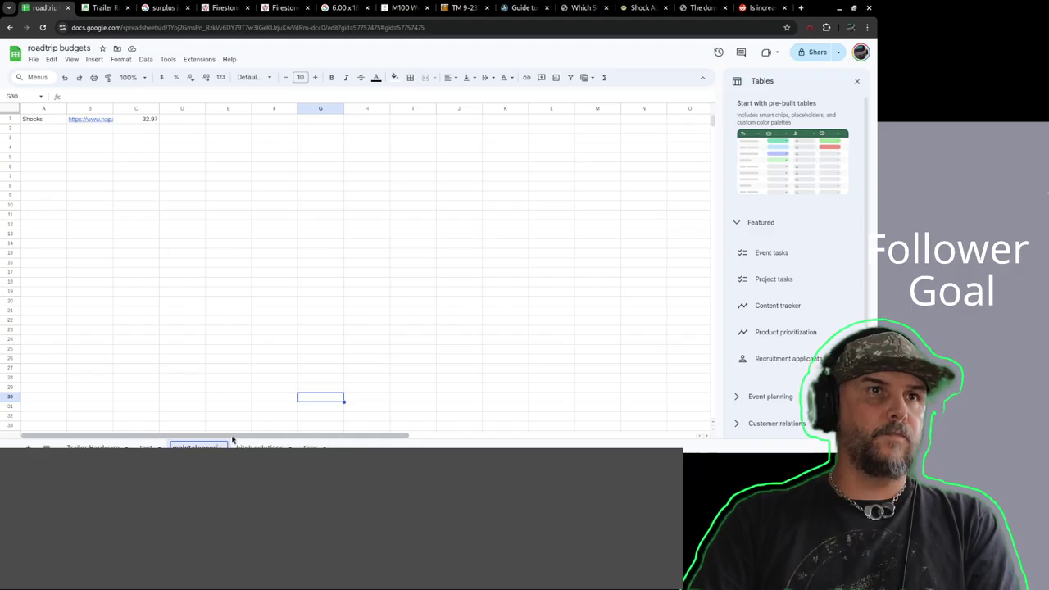
pyautogui.press('Return')
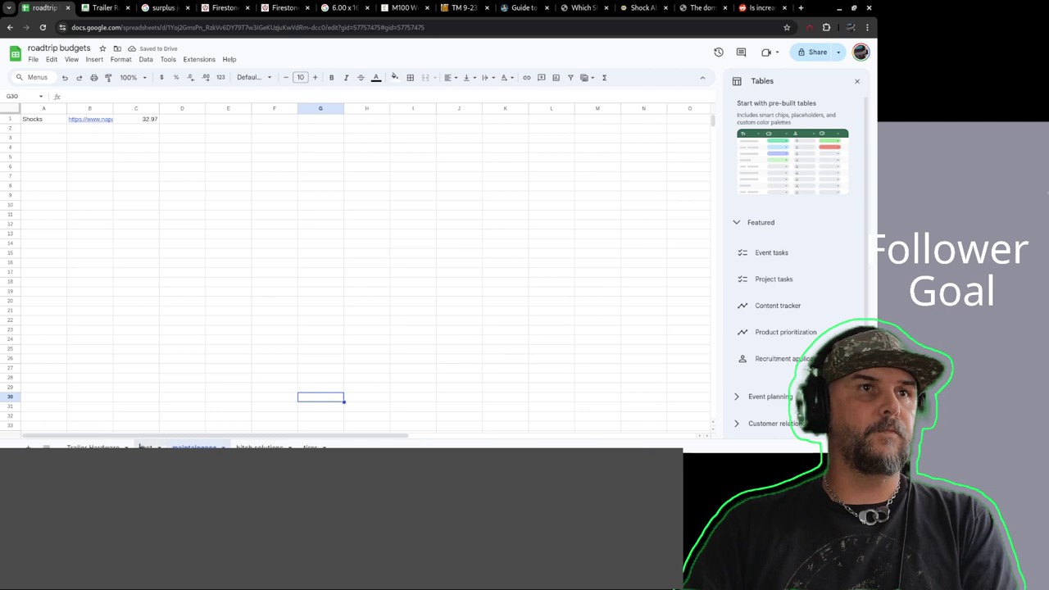
# - On the maintenance sheet, insert a column before the shock link and label B1 'materials'
pyautogui.click(146, 447)
pyautogui.click(194, 447)
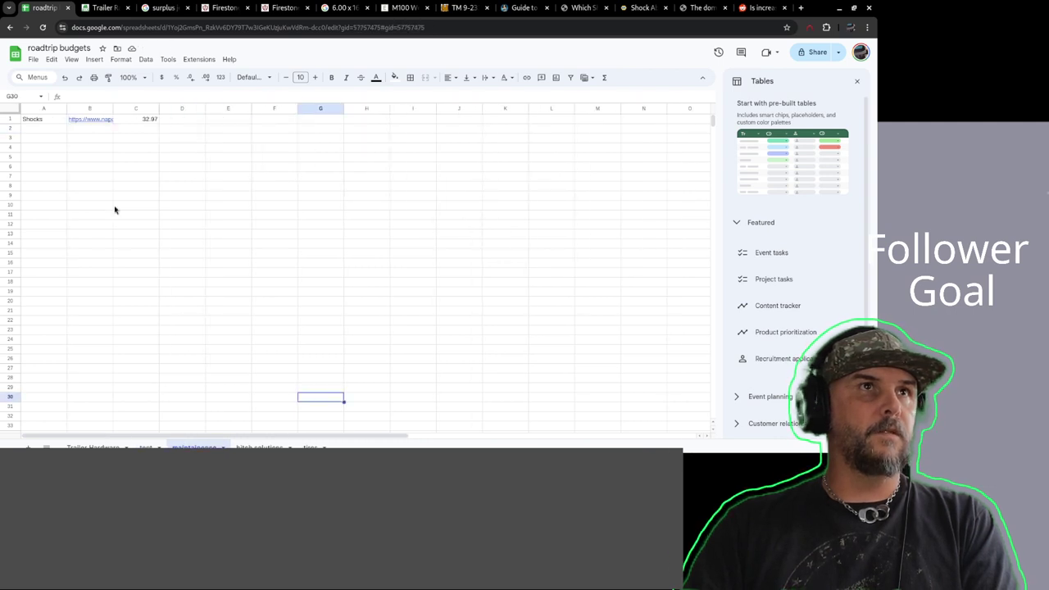
pyautogui.click(146, 447)
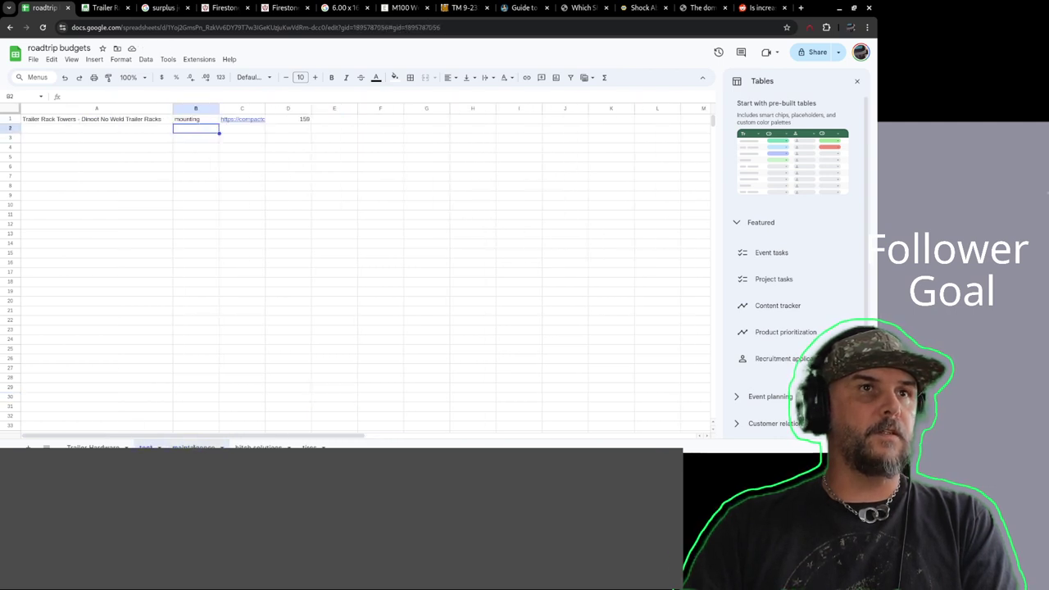
pyautogui.click(194, 447)
pyautogui.click(97, 121)
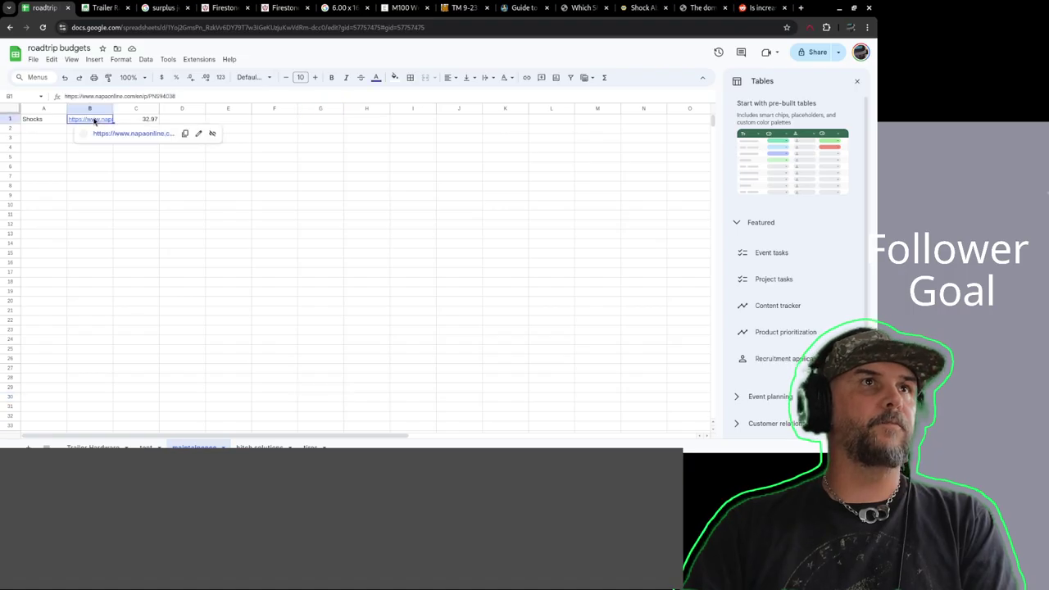
pyautogui.rightClick(93, 121)
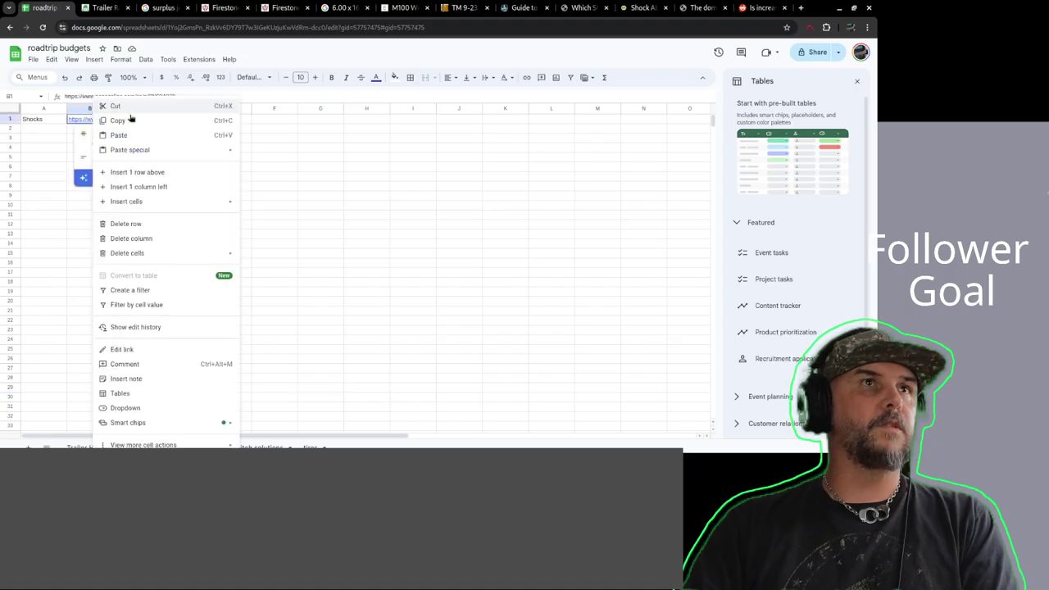
pyautogui.click(154, 187)
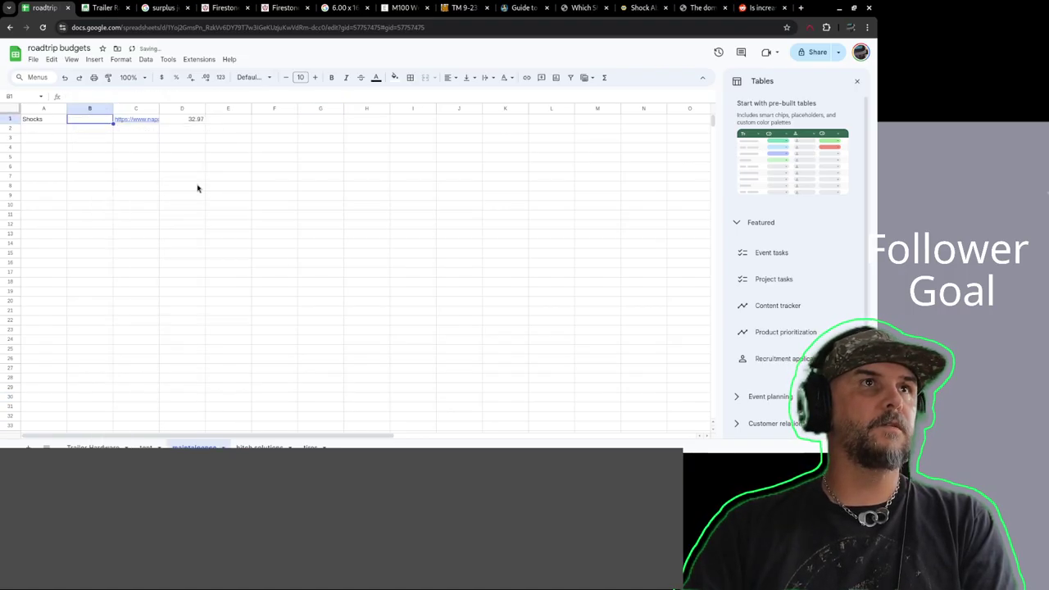
pyautogui.write('materials')
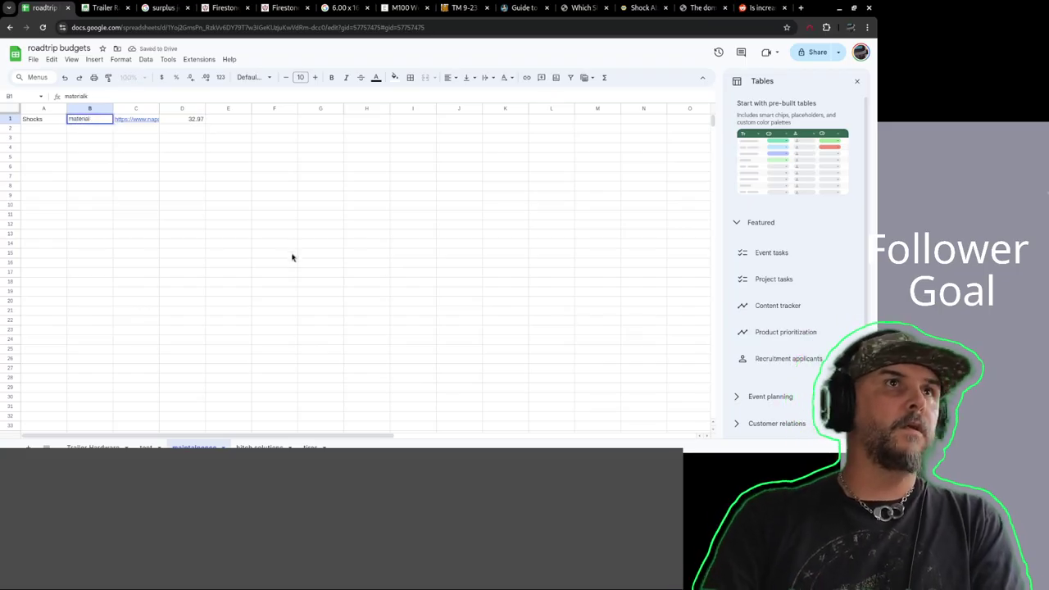
pyautogui.press('Return')
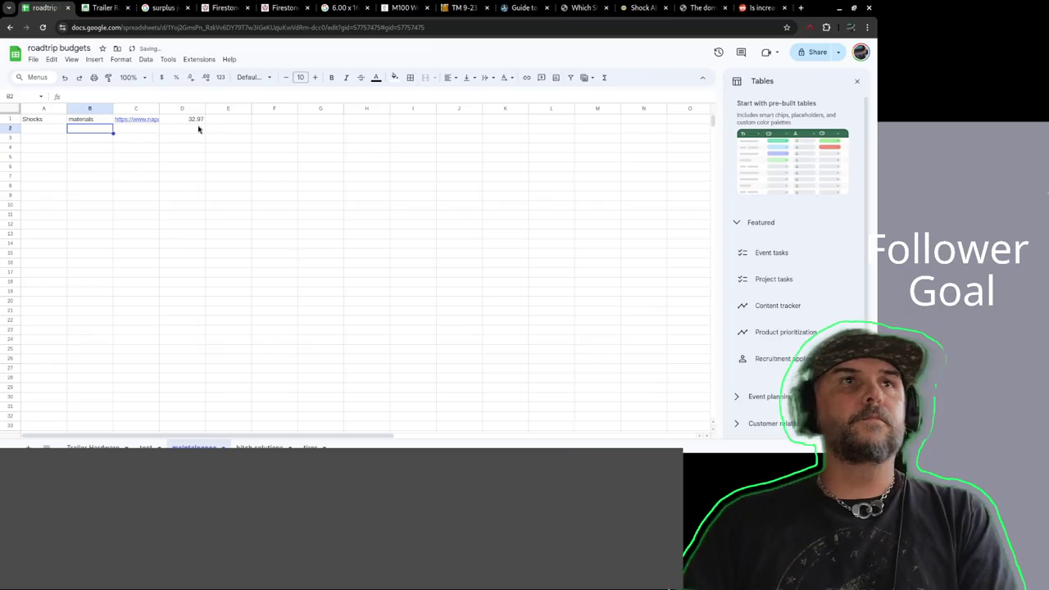
pyautogui.click(259, 448)
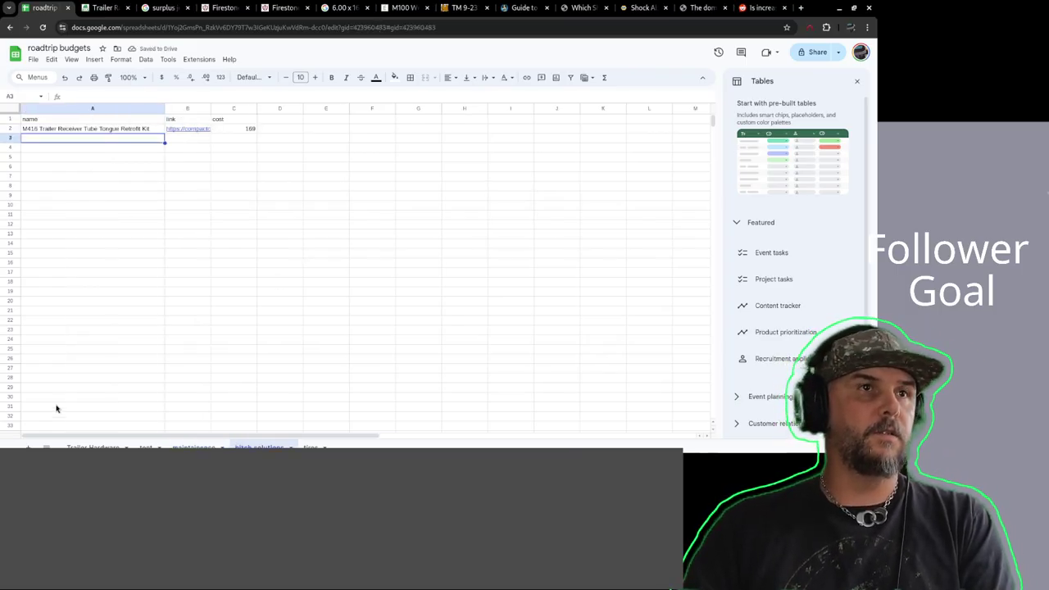
# - On hitch solutions, insert a column before the links and label the M416 kit 'upgrade'
pyautogui.click(90, 447)
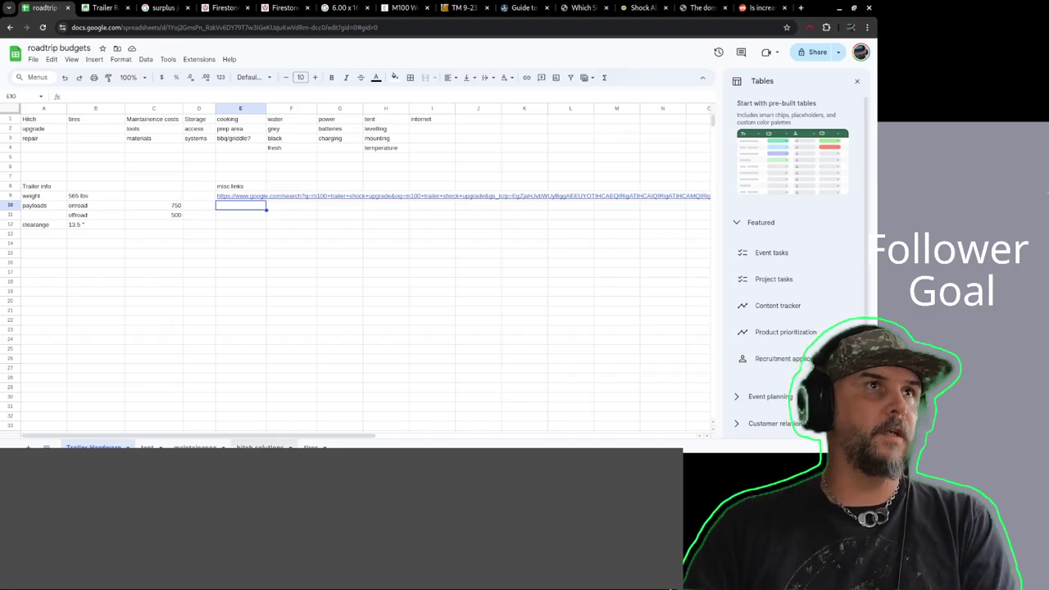
pyautogui.click(252, 447)
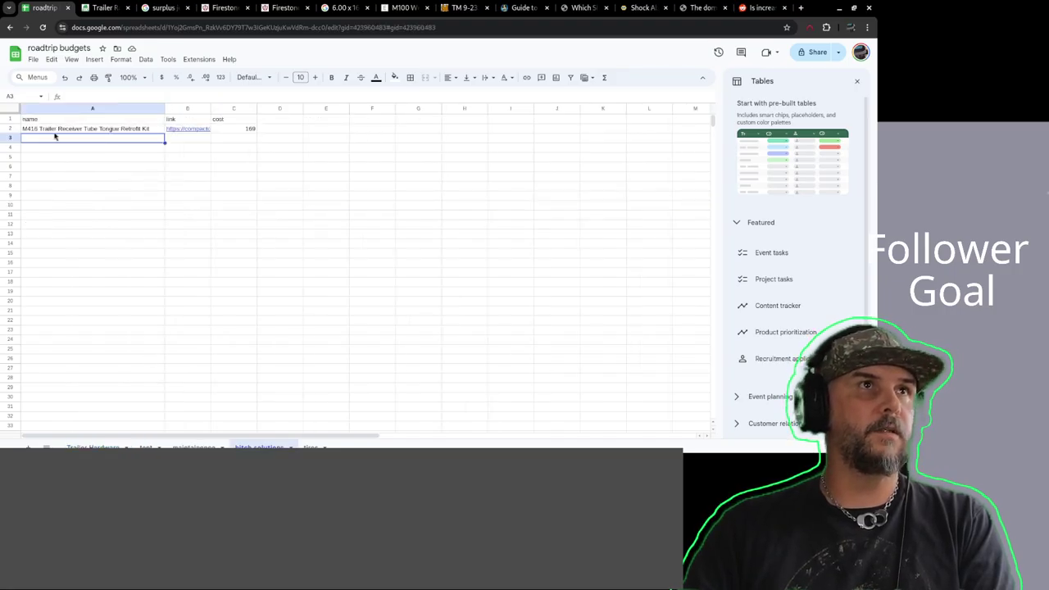
pyautogui.click(183, 109)
pyautogui.rightClick(183, 109)
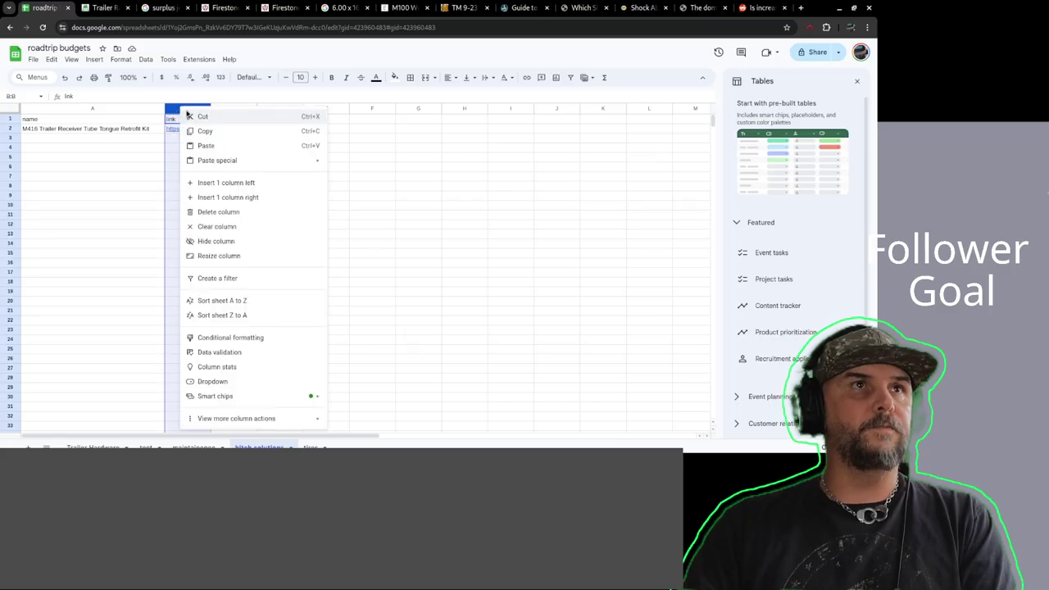
pyautogui.click(237, 183)
pyautogui.click(182, 118)
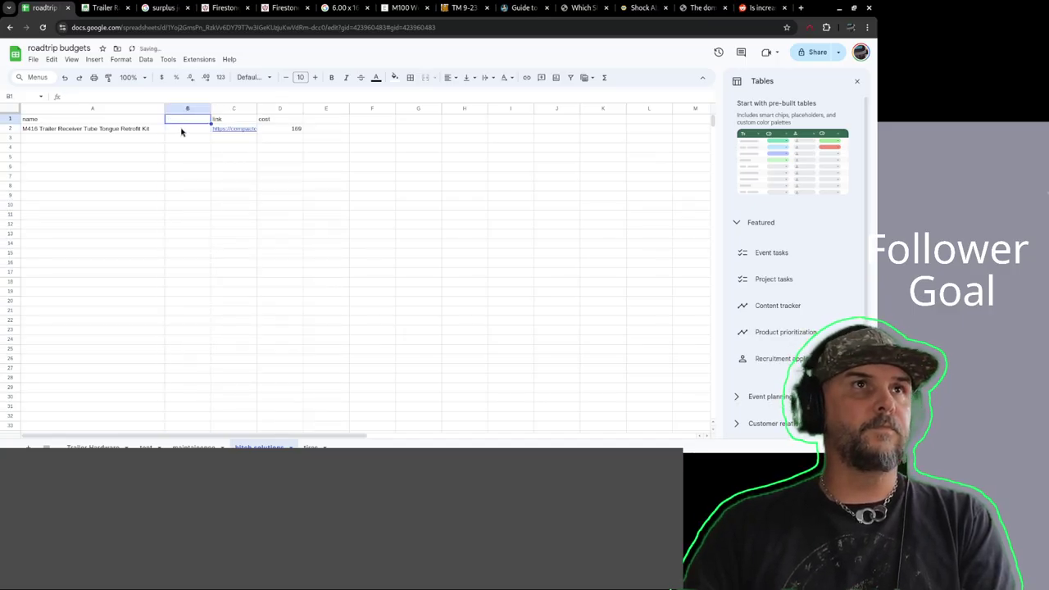
pyautogui.click(182, 130)
pyautogui.write('up')
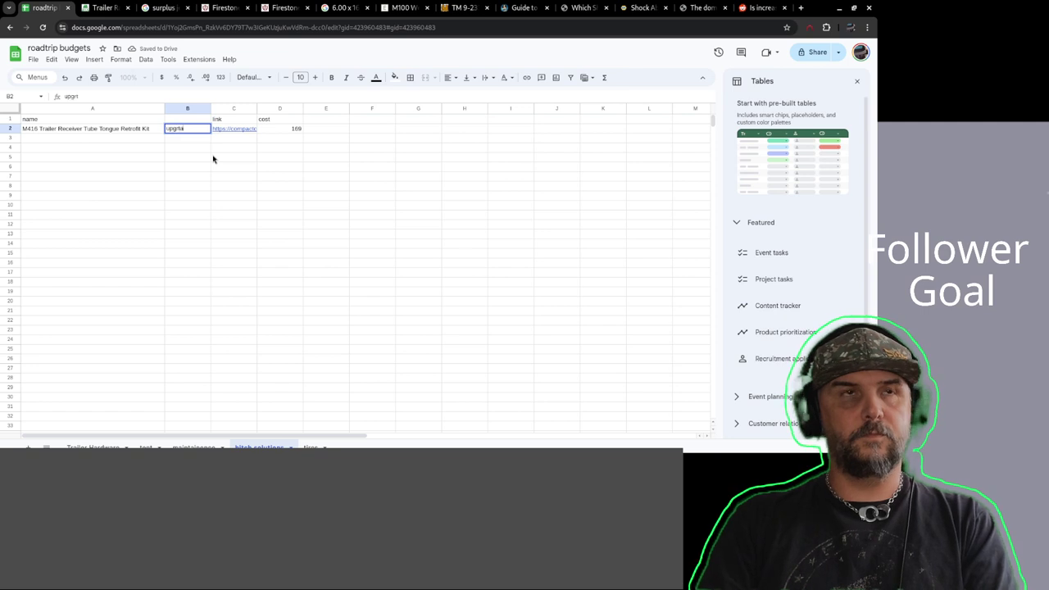
pyautogui.write('gr')
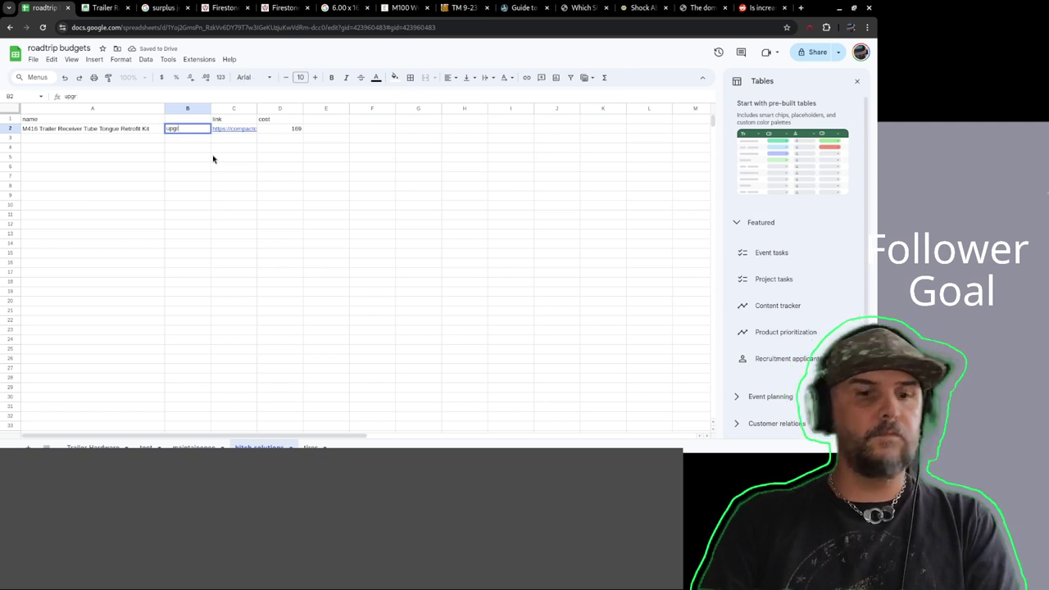
pyautogui.write('ade')
pyautogui.click(233, 225)
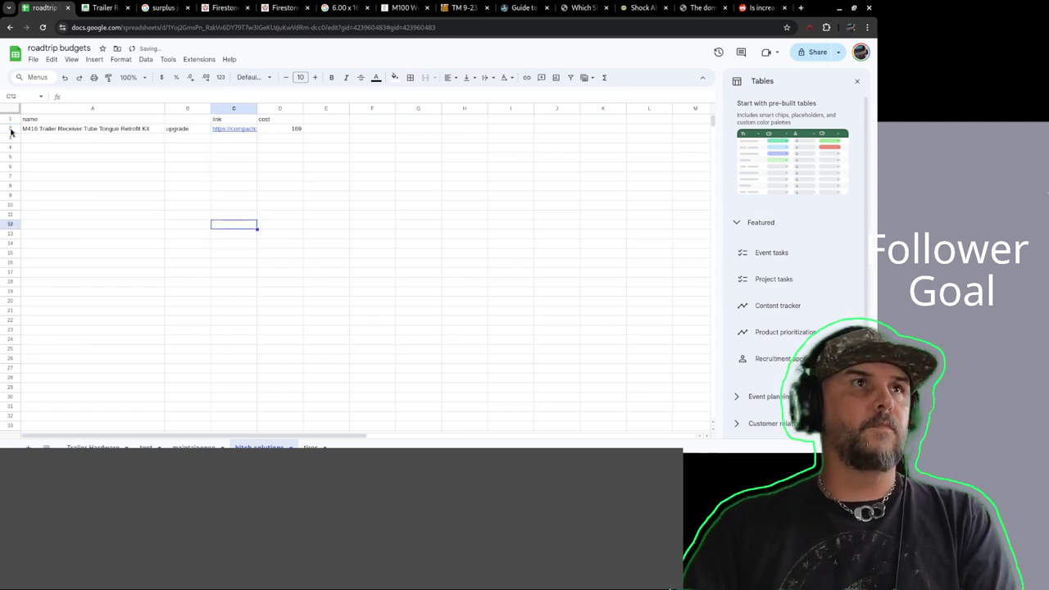
# - Delete the name/link/cost header row
pyautogui.rightClick(7, 121)
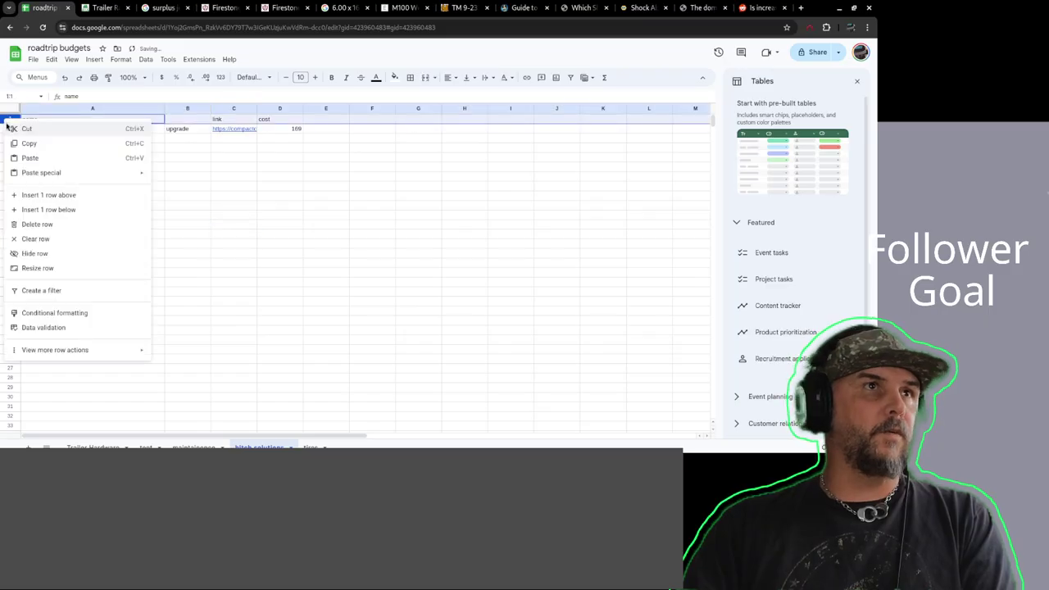
pyautogui.click(37, 224)
pyautogui.click(187, 205)
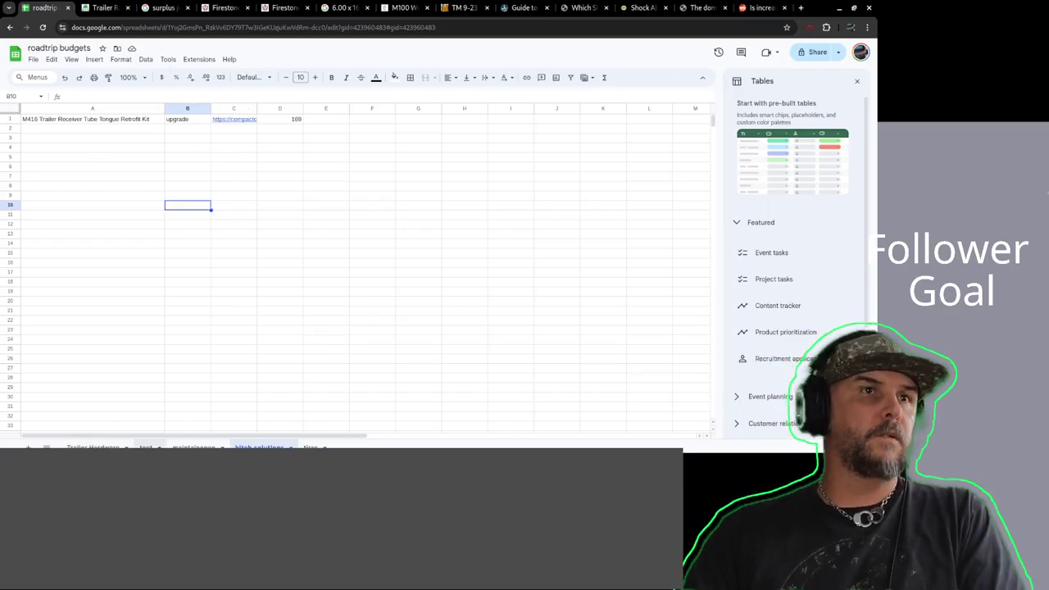
pyautogui.moveTo(147, 444)
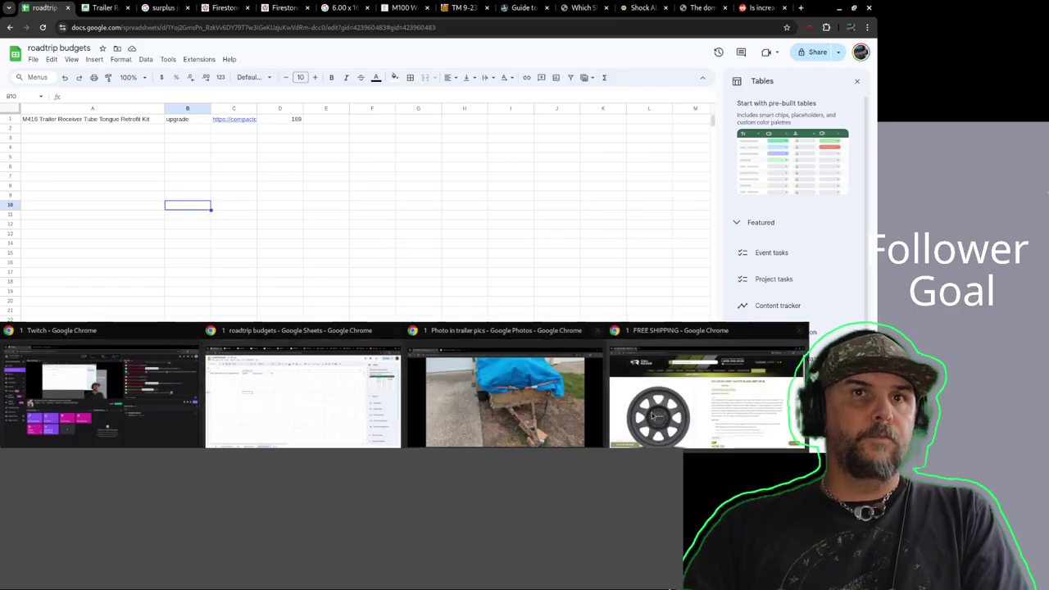
# - Review the 701 Bead Grip Matte Black wheel set's price and full feature list
pyautogui.click(705, 394)
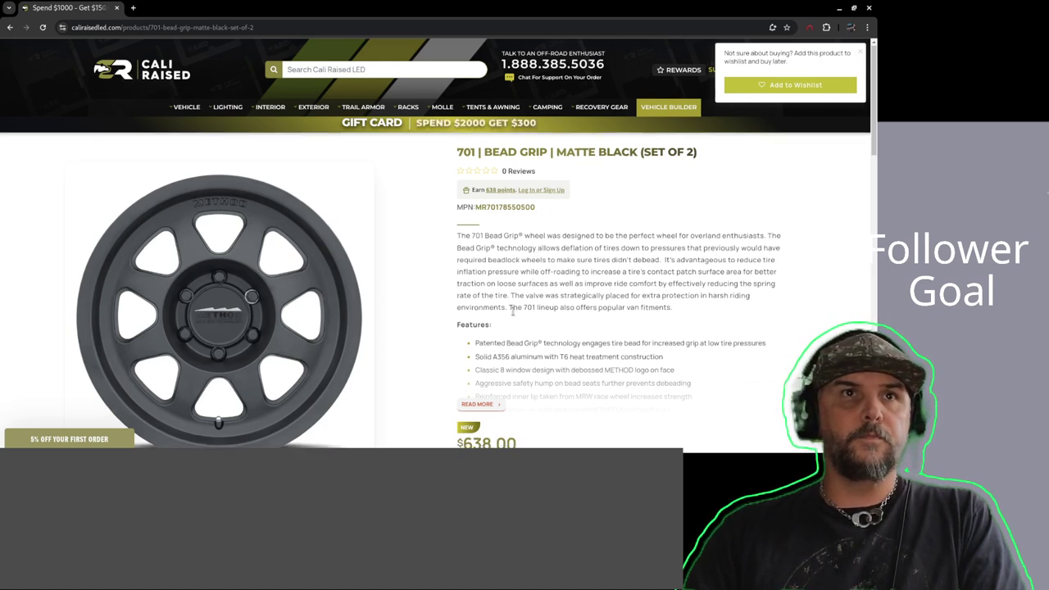
pyautogui.scroll(-1, 492, 328)
pyautogui.click(480, 353)
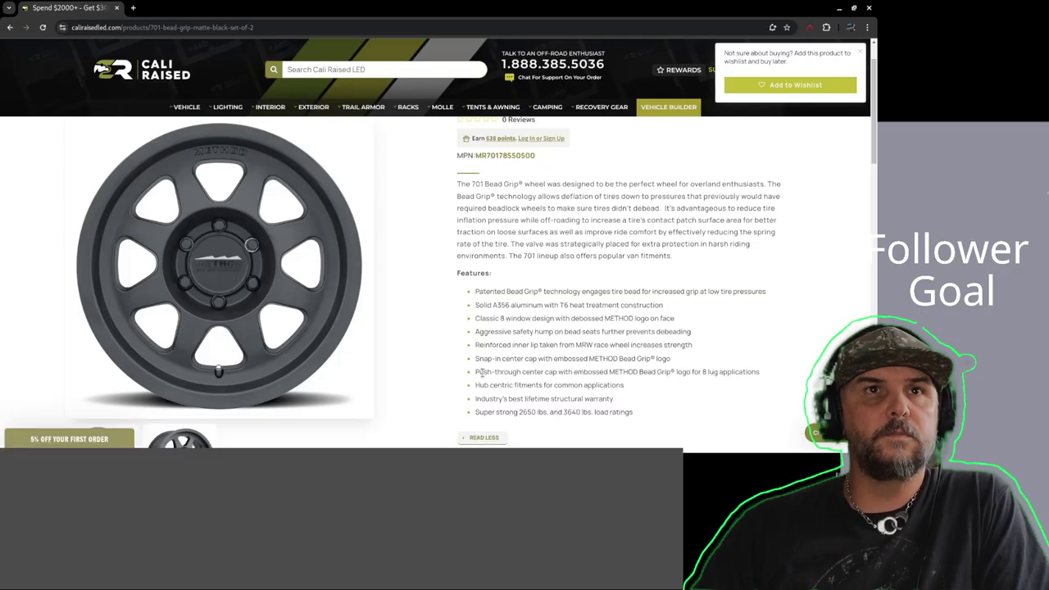
pyautogui.moveTo(480, 358); pyautogui.dragTo(536, 358)
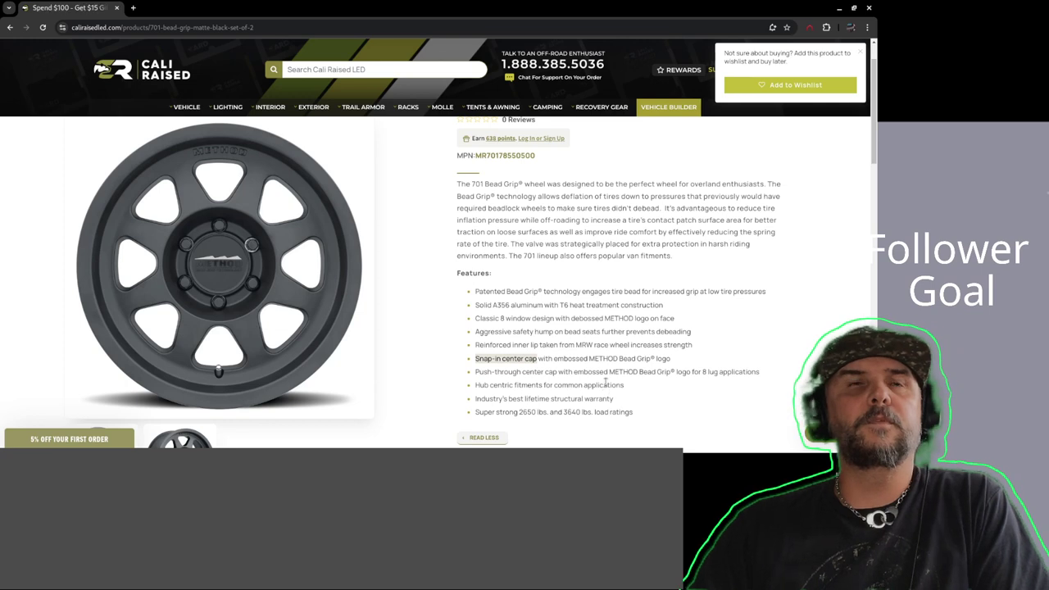
pyautogui.click(537, 372)
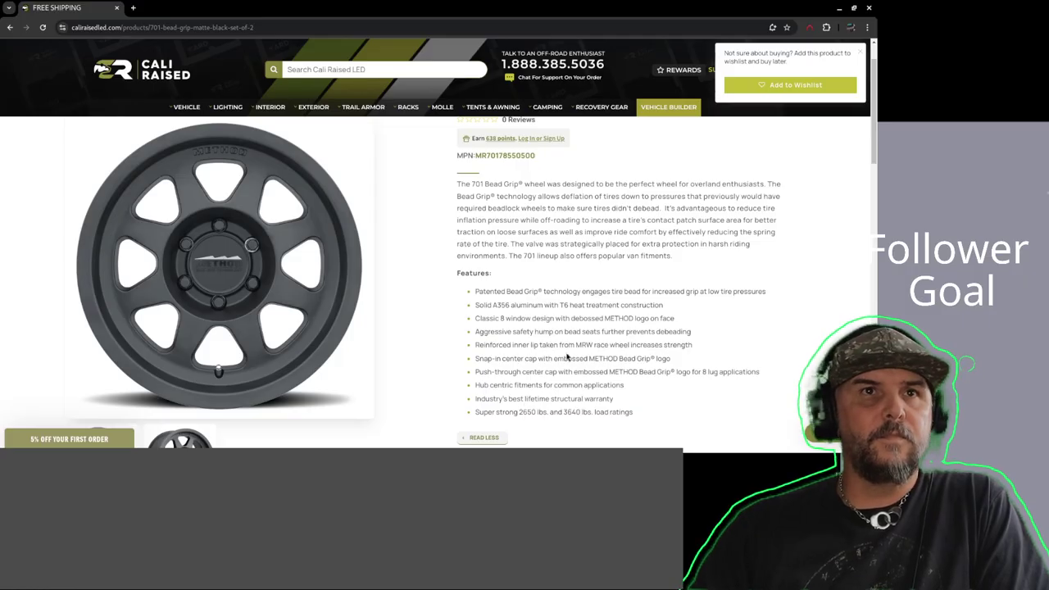
pyautogui.scroll(-2, 564, 302)
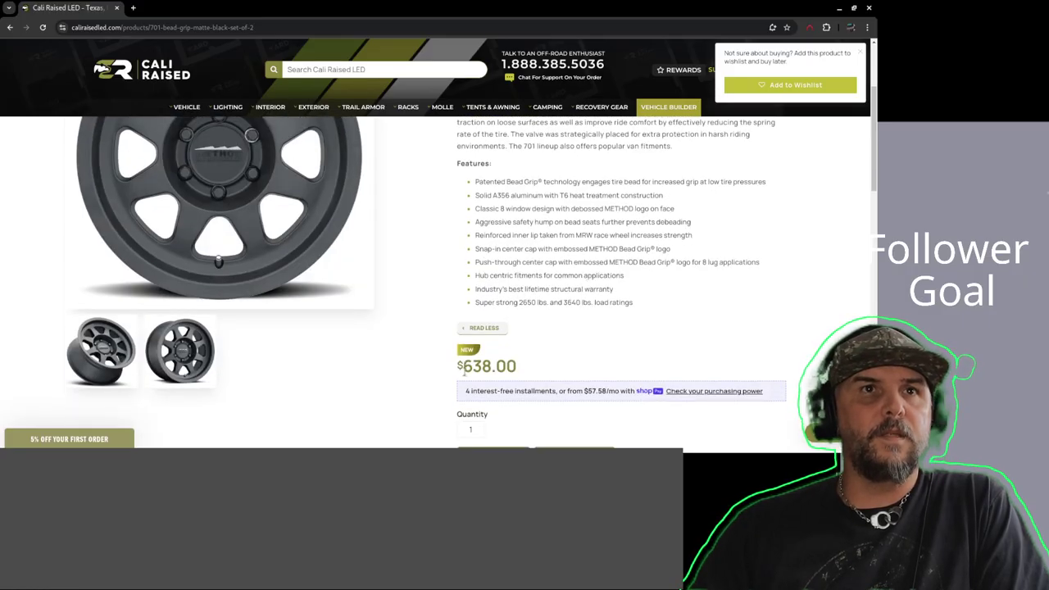
pyautogui.scroll(3, 580, 346)
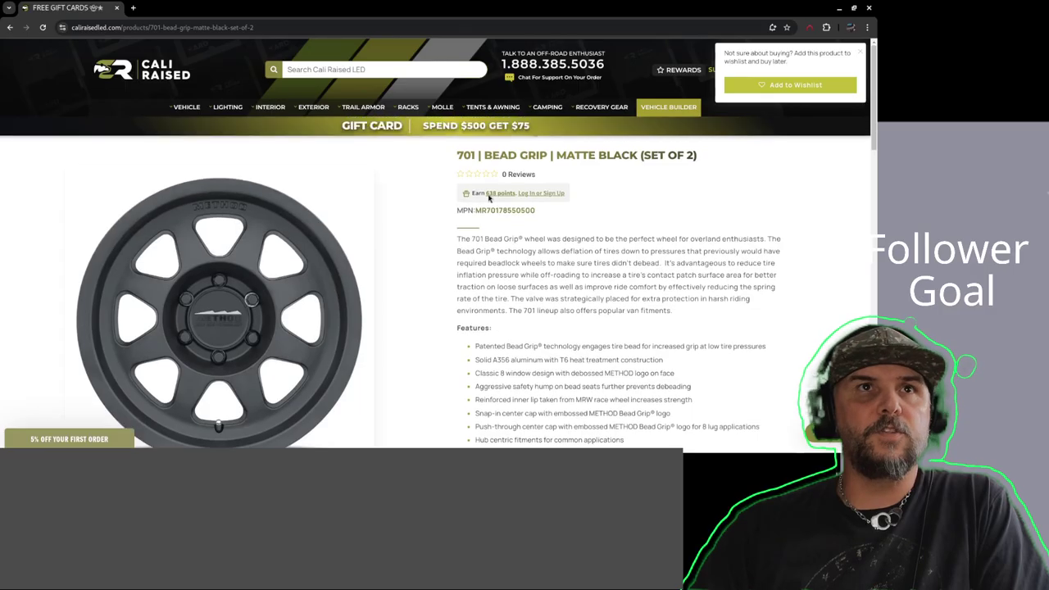
pyautogui.scroll(-4, 471, 331)
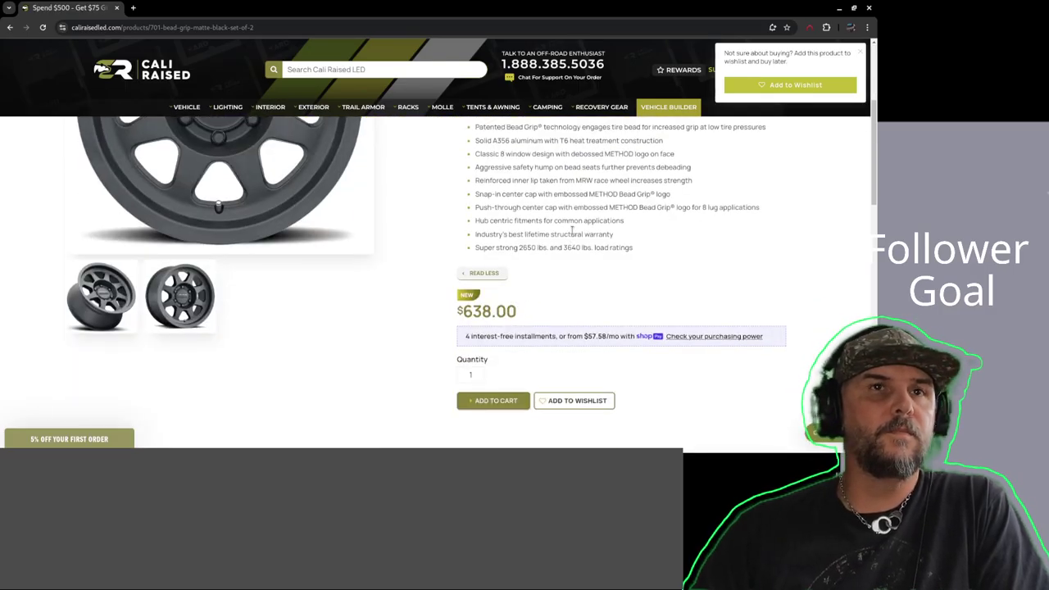
pyautogui.scroll(-2, 590, 278)
pyautogui.scroll(-3, 738, 287)
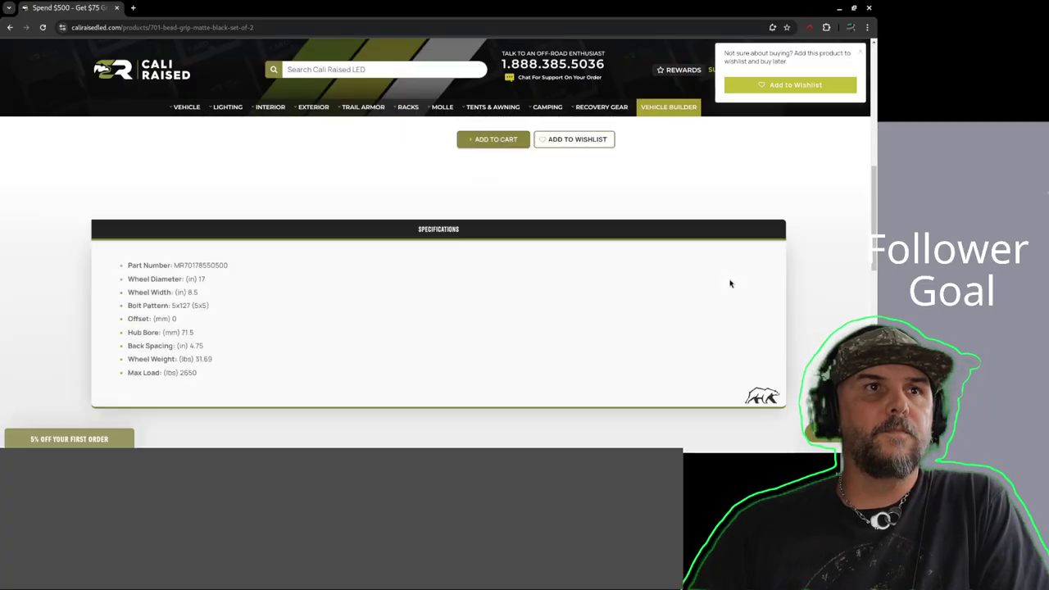
pyautogui.scroll(5, 694, 347)
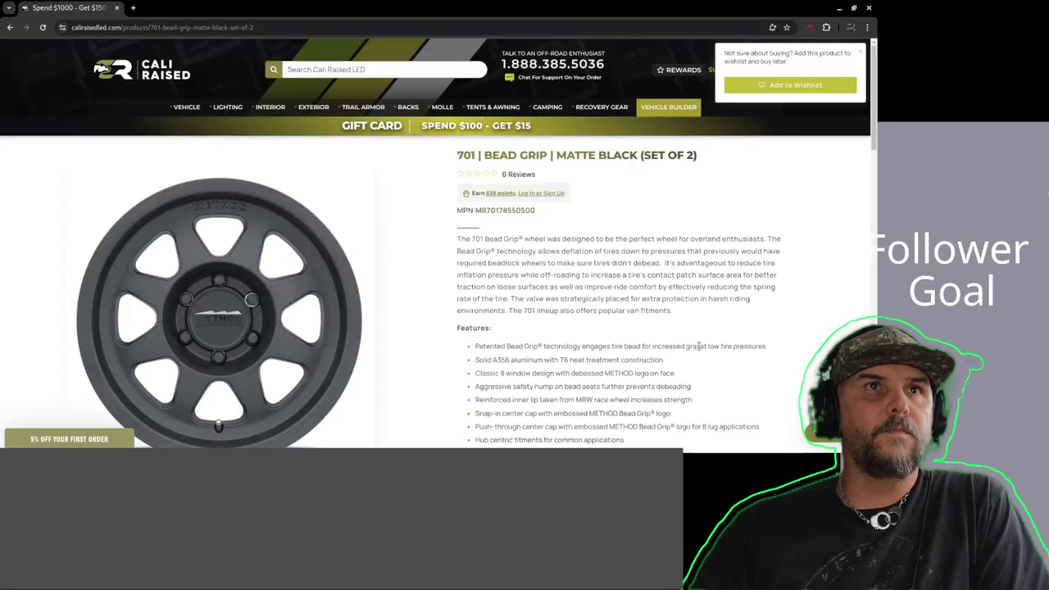
# - Copy the wheel set's page address and minimize the browser
pyautogui.click(272, 26)
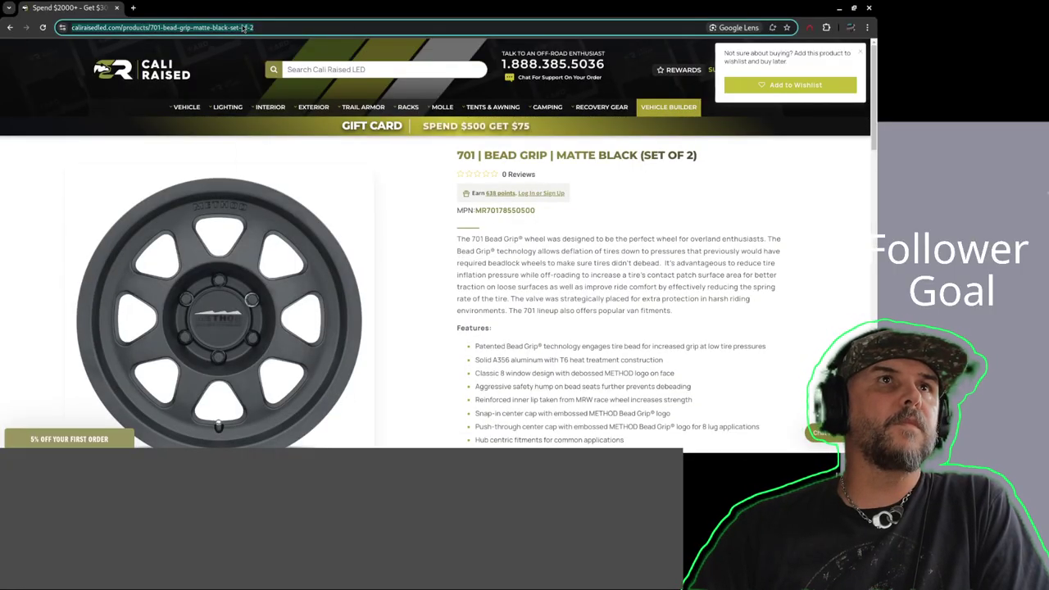
pyautogui.rightClick(243, 27)
pyautogui.click(285, 99)
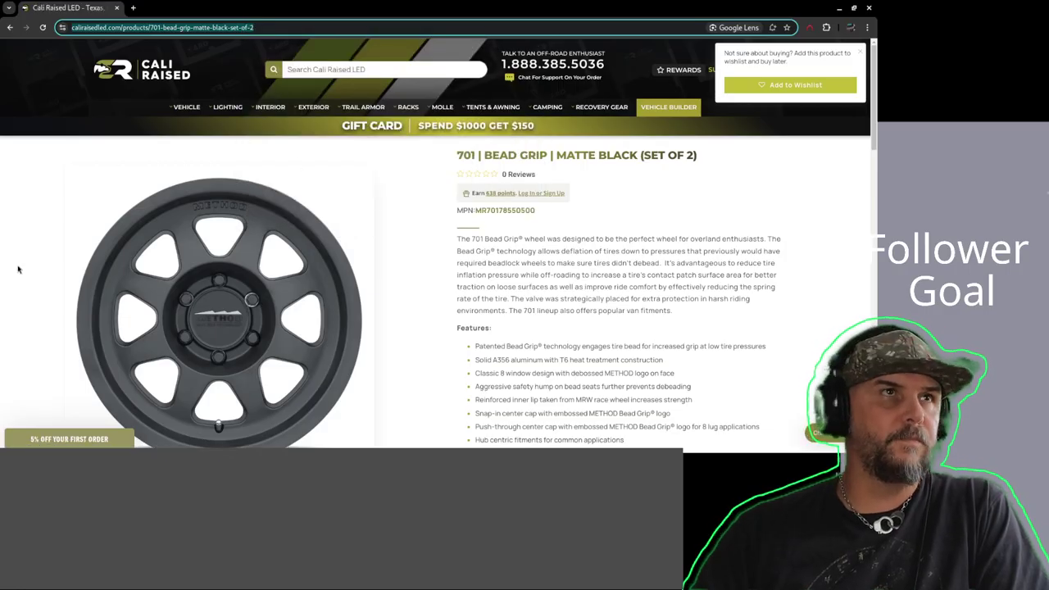
pyautogui.click(837, 8)
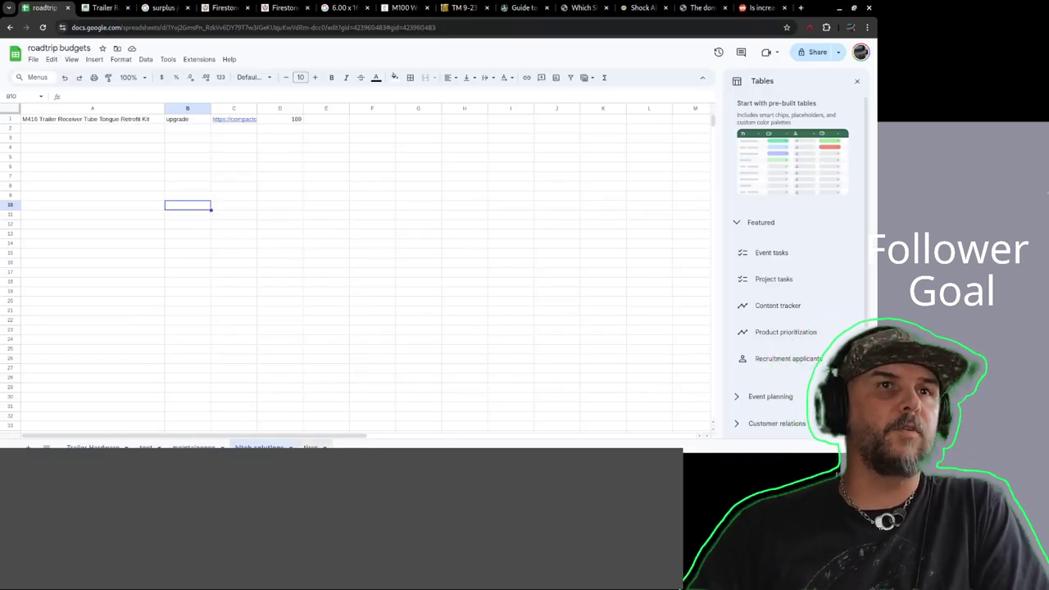
# - Insert a blank row above row 1 on the tires sheet
pyautogui.click(310, 447)
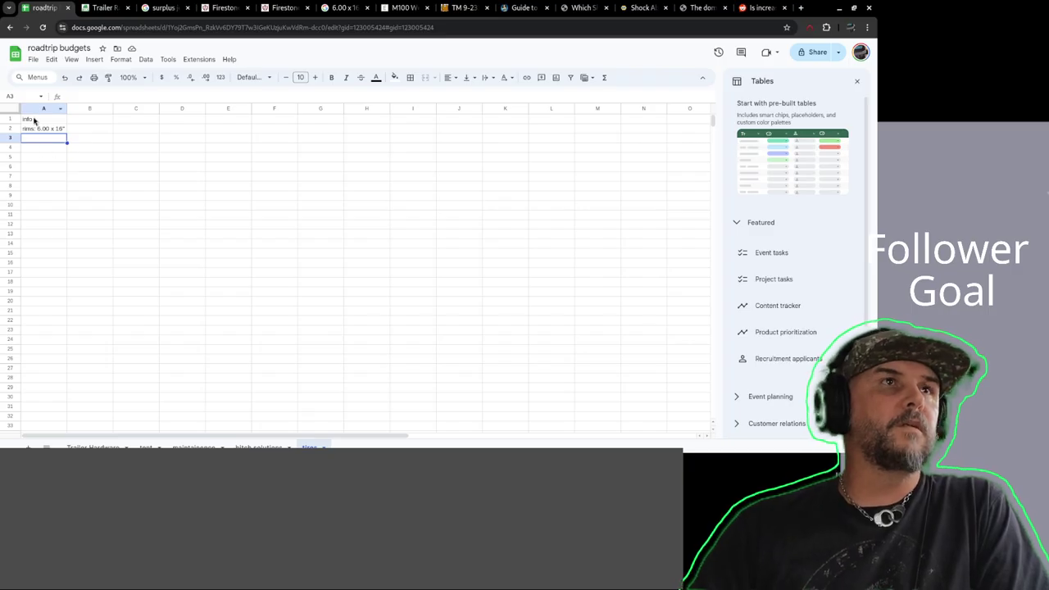
pyautogui.click(9, 119)
pyautogui.rightClick(9, 120)
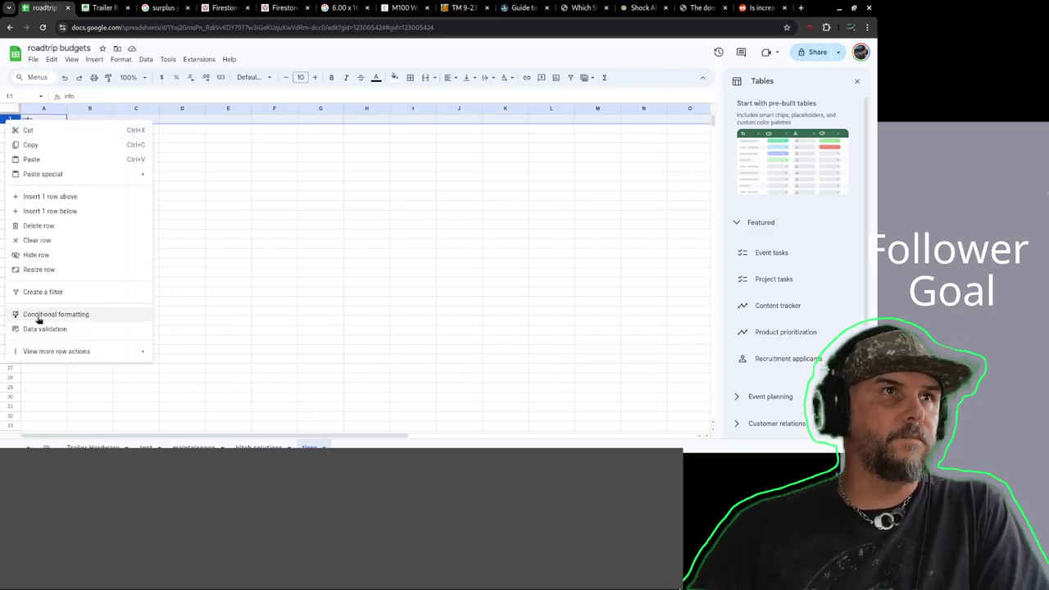
pyautogui.click(281, 216)
pyautogui.click(8, 121)
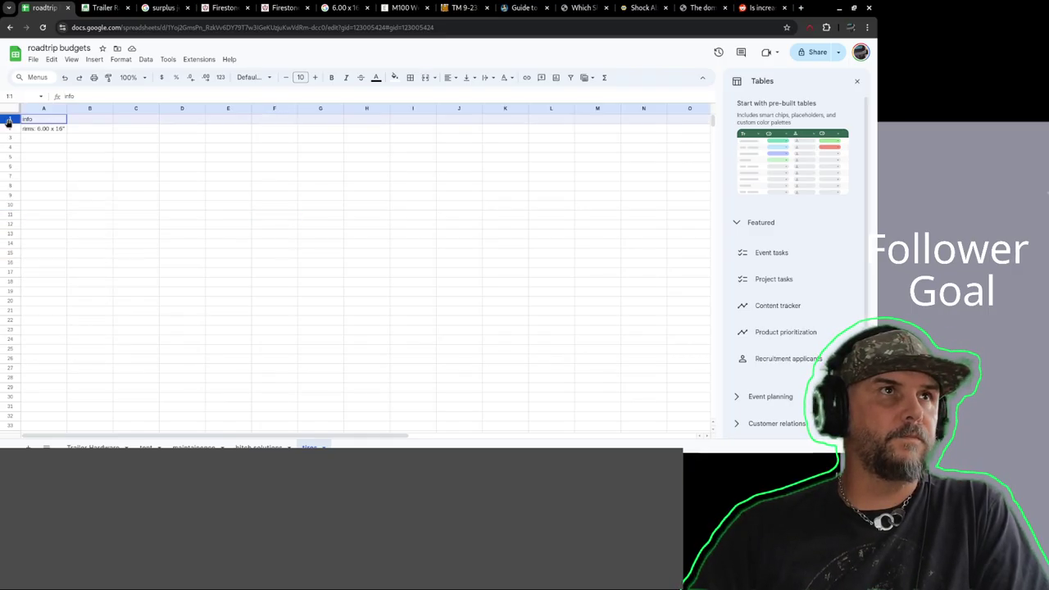
pyautogui.rightClick(8, 122)
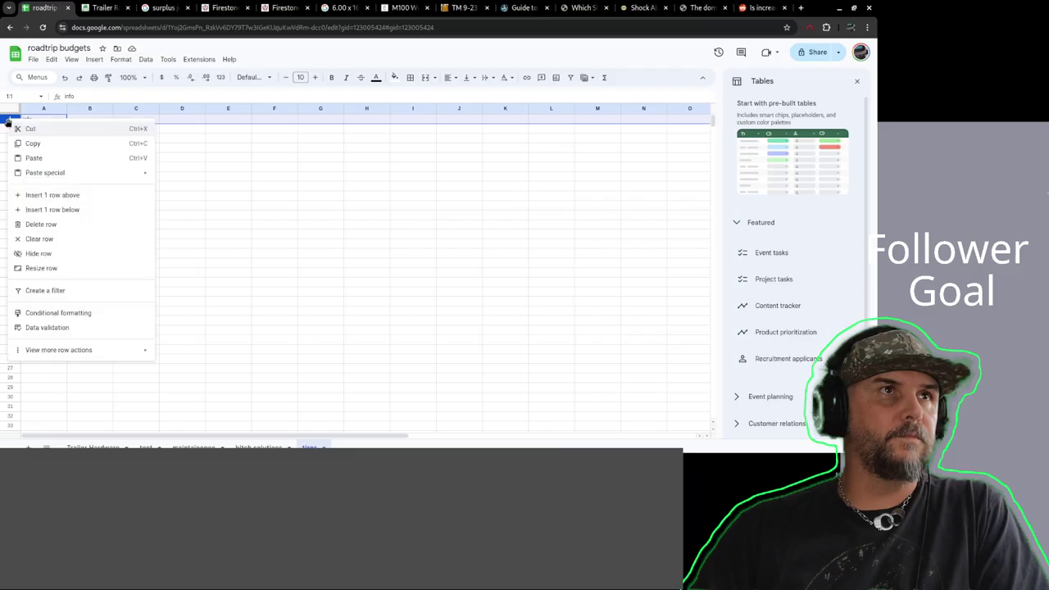
pyautogui.click(49, 195)
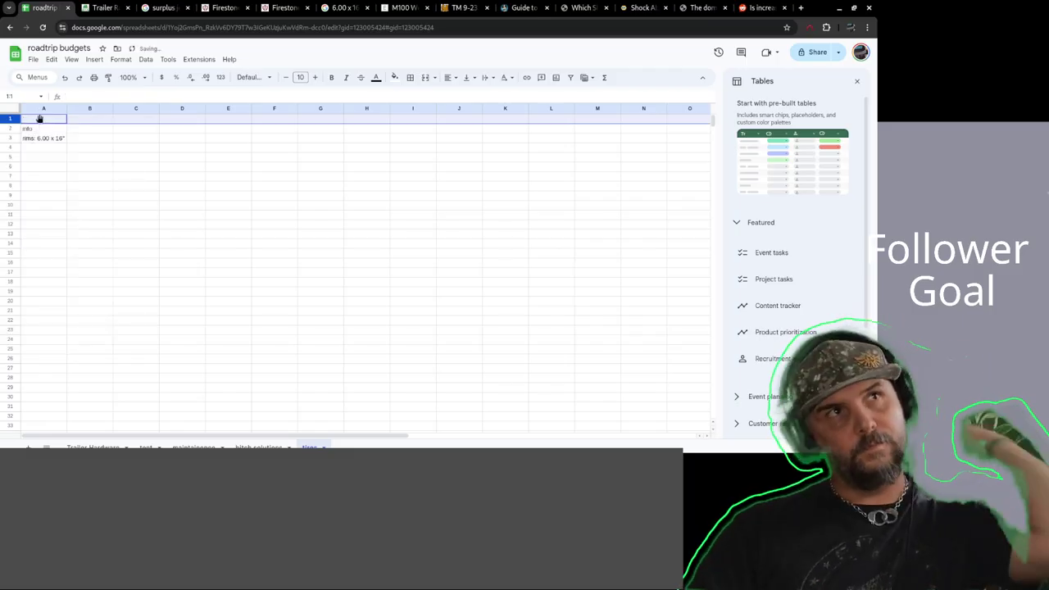
# - Paste the Cali Raised 701 Bead Grip wheel link into C1, then move to D1
pyautogui.click(39, 122)
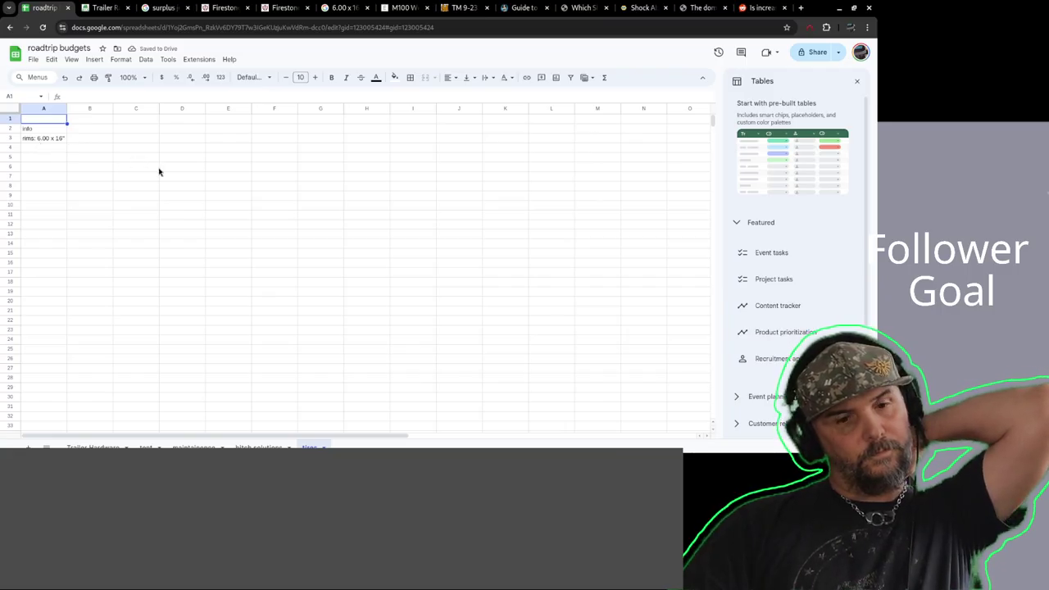
pyautogui.click(135, 121)
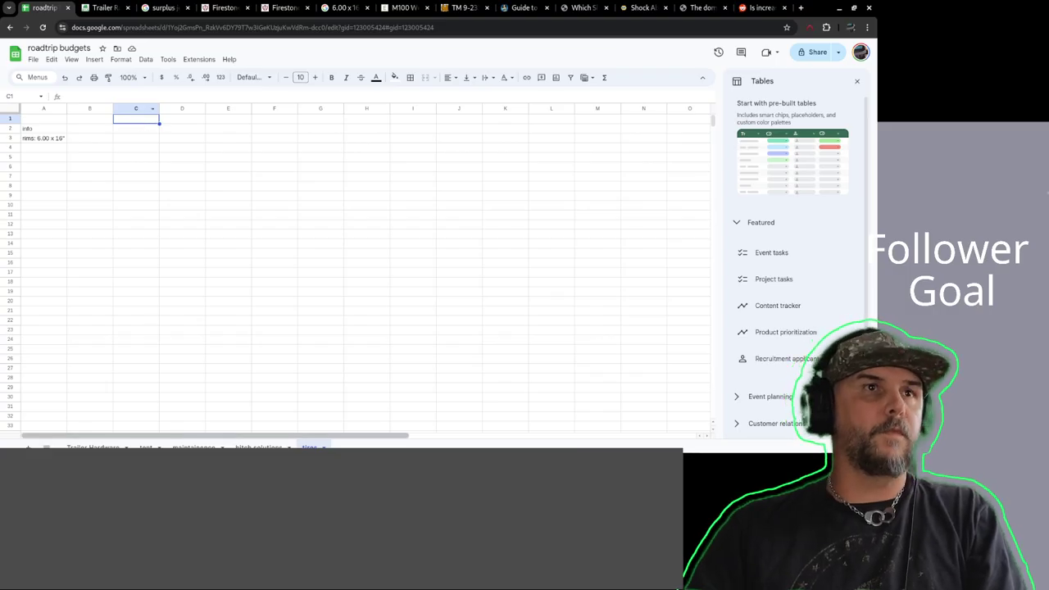
pyautogui.click(258, 446)
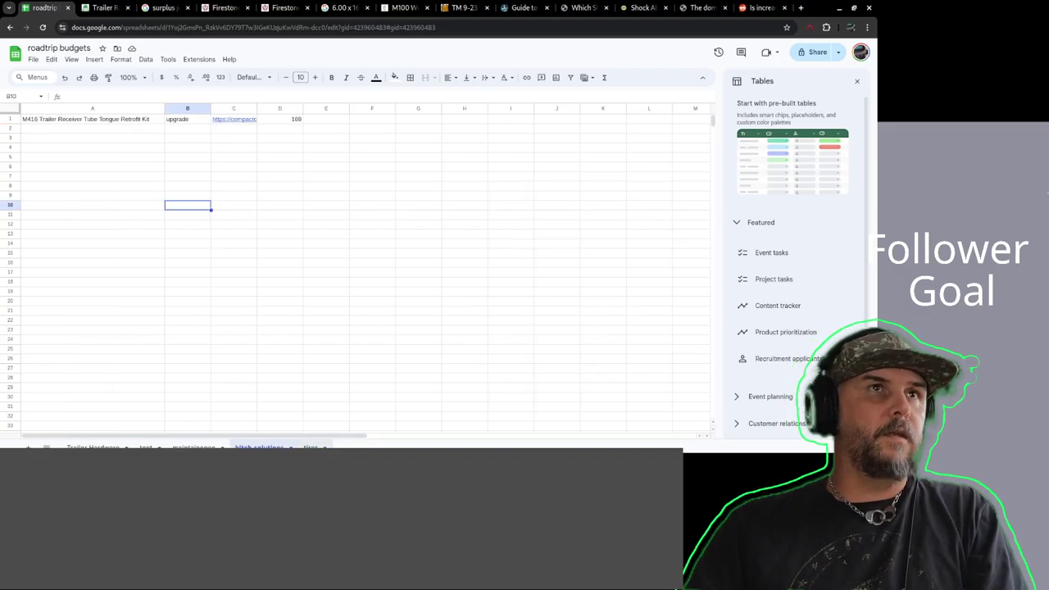
pyautogui.click(310, 446)
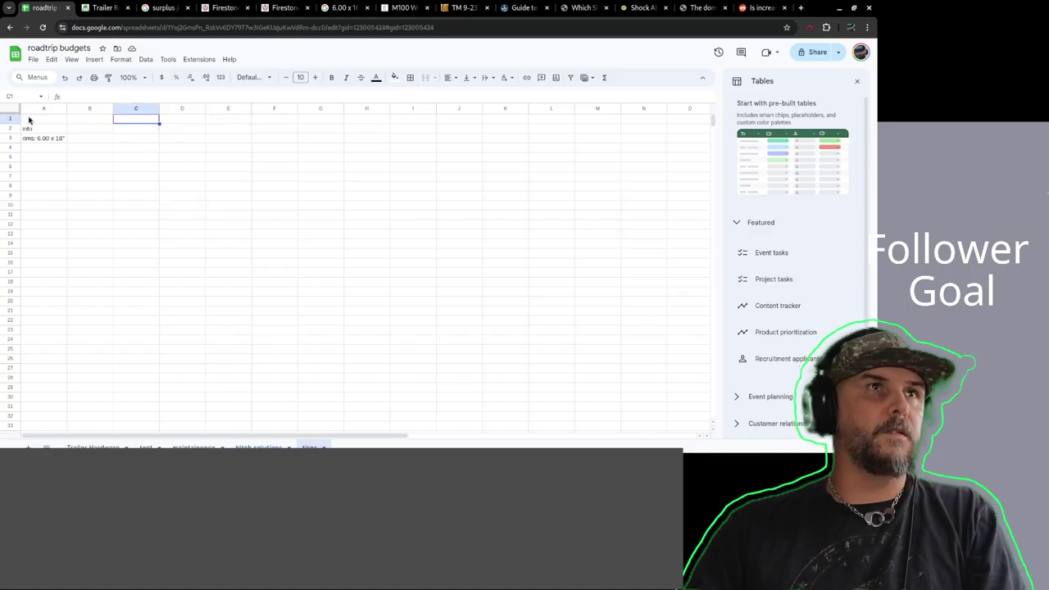
pyautogui.hotkey('ctrl', 'v')
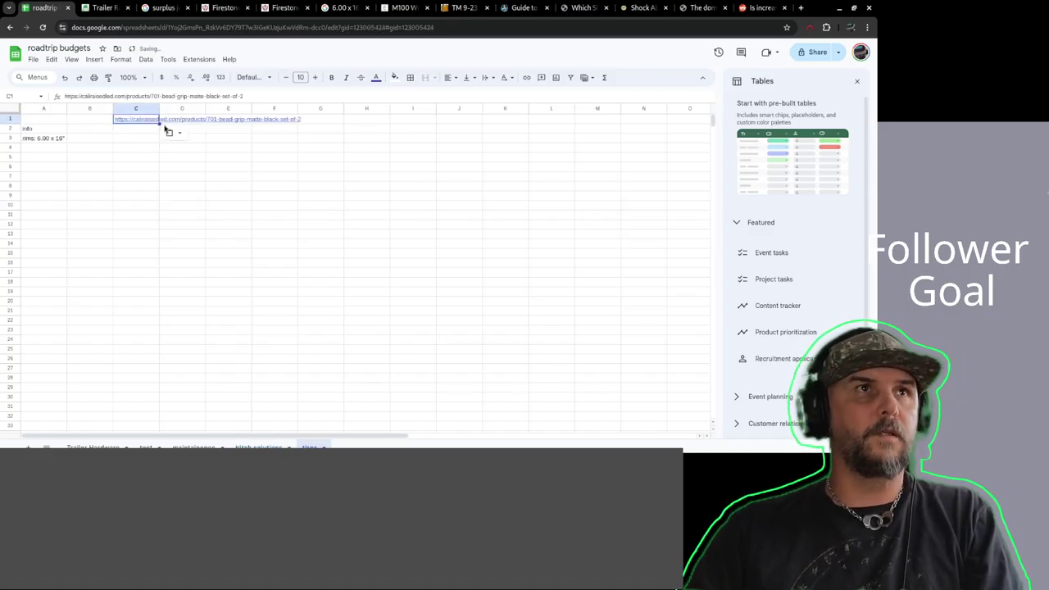
pyautogui.click(200, 148)
pyautogui.press('Up')
pyautogui.press('Up')
pyautogui.press('Up')
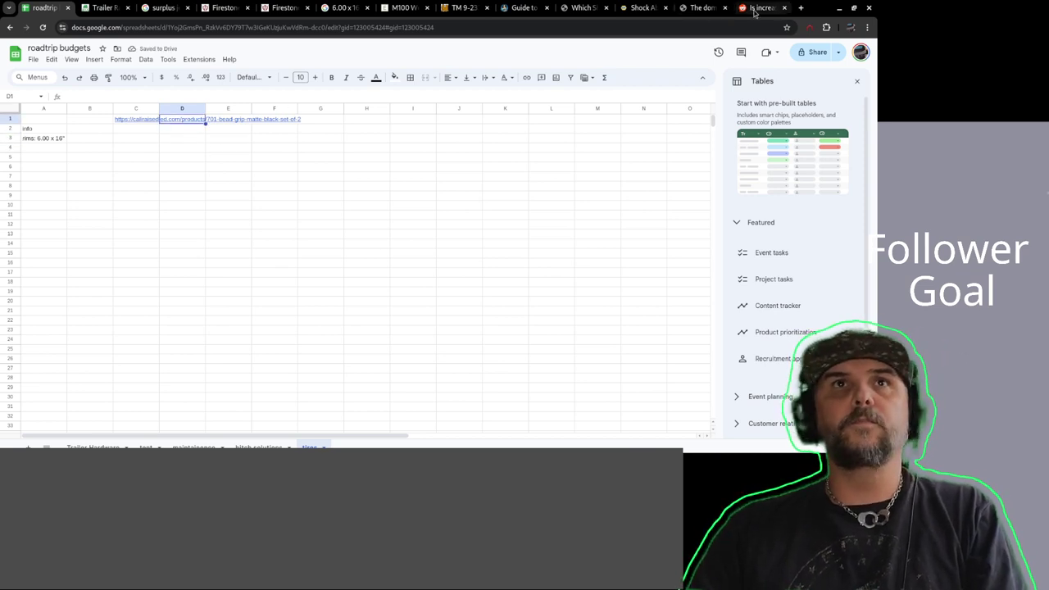
pyautogui.click(97, 10)
pyautogui.click(49, 10)
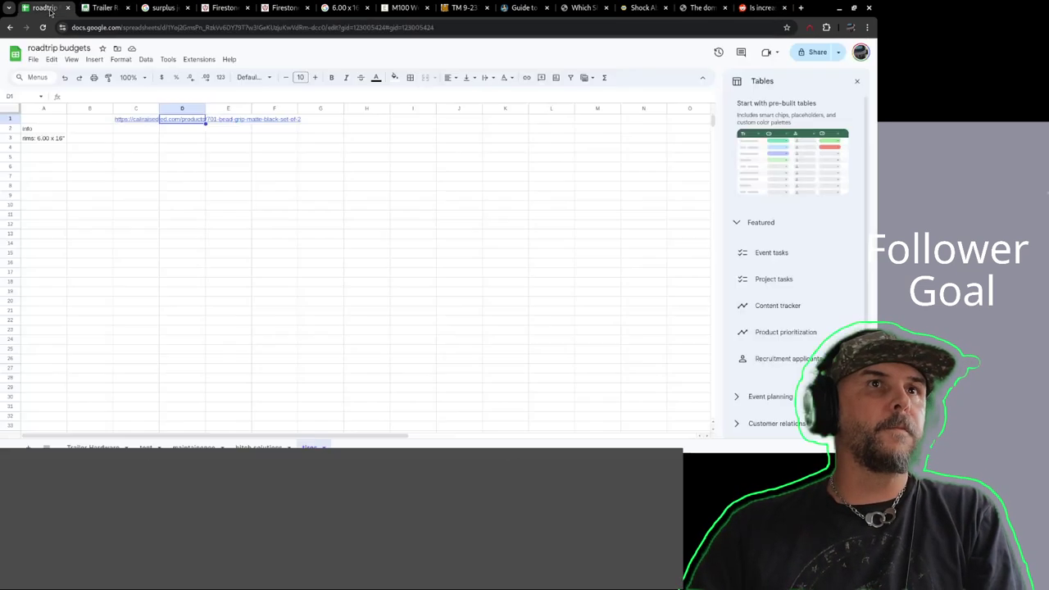
pyautogui.hotkey('alt', 'Tab')
pyautogui.press('Tab')
pyautogui.press('Tab')
pyautogui.press('Tab')
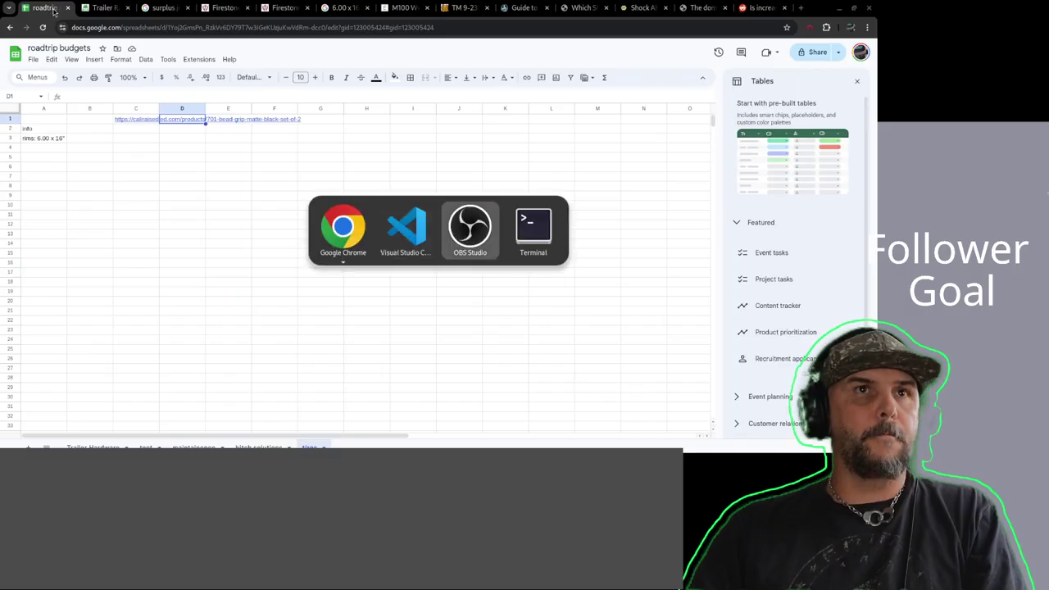
pyautogui.hotkey('alt', 'Tab')
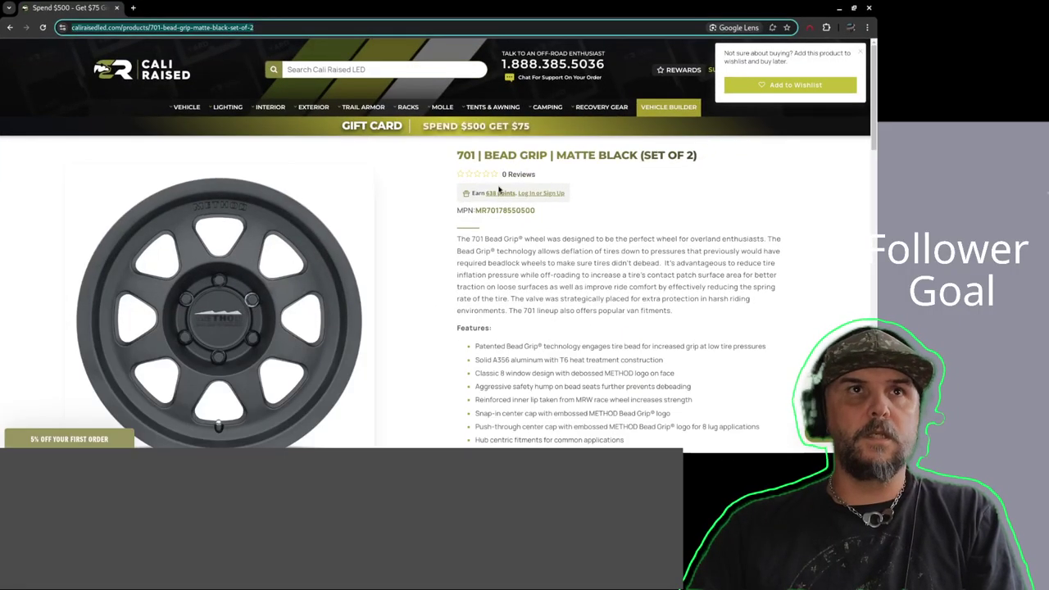
pyautogui.scroll(-5, 508, 295)
pyautogui.scroll(2, 542, 292)
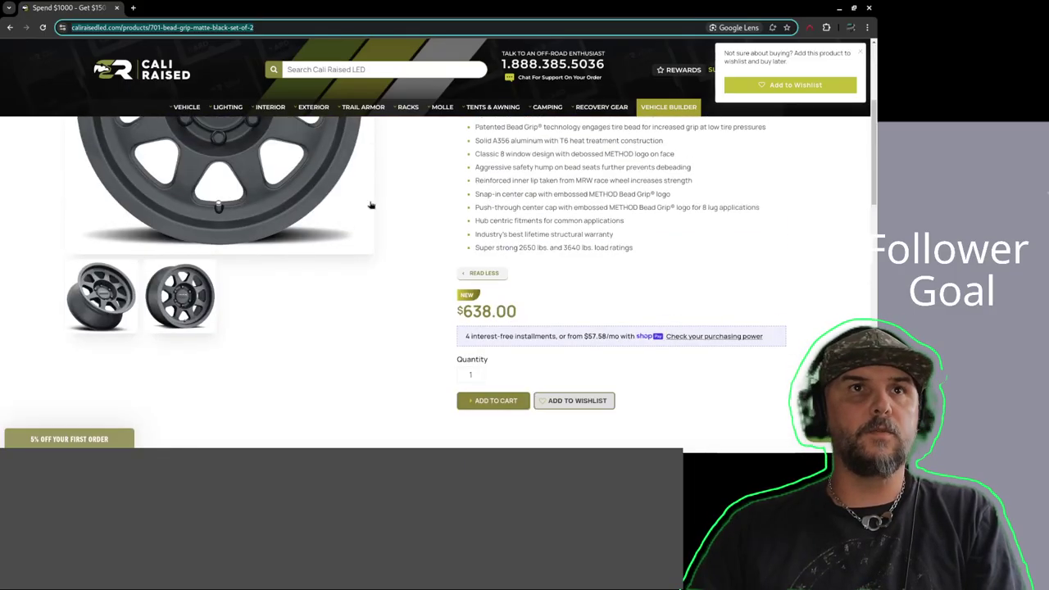
# - Enter 638 as the wheel set's price in D1
pyautogui.hotkey('alt', 'Tab')
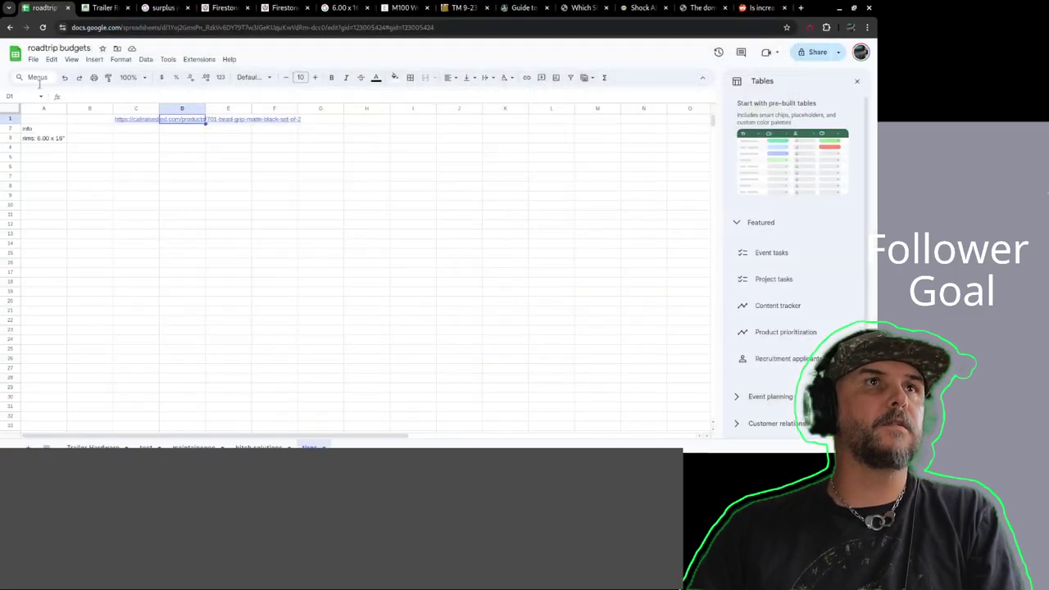
pyautogui.write('638.00')
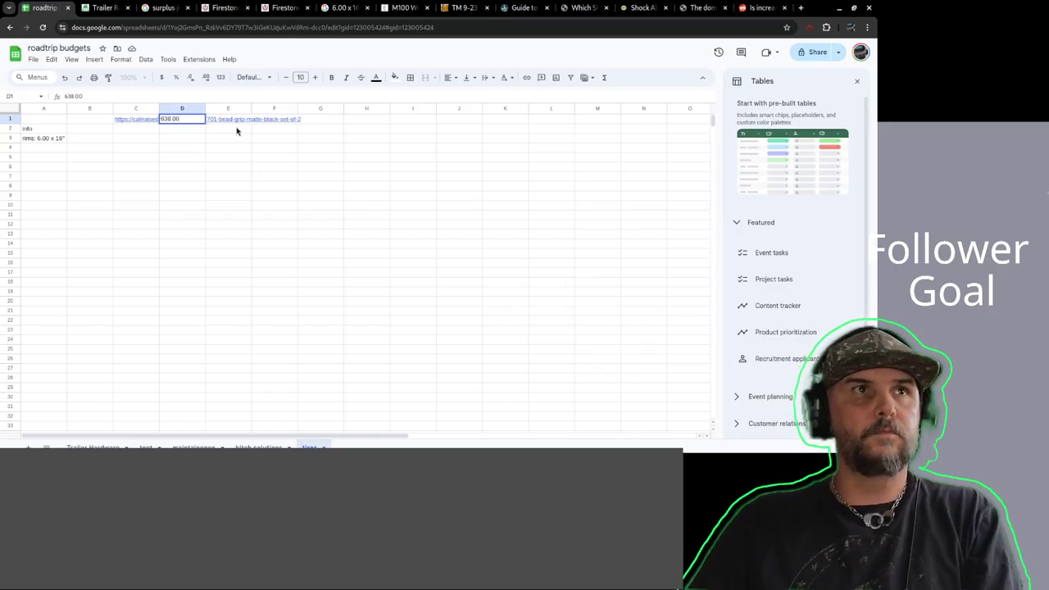
pyautogui.click(253, 203)
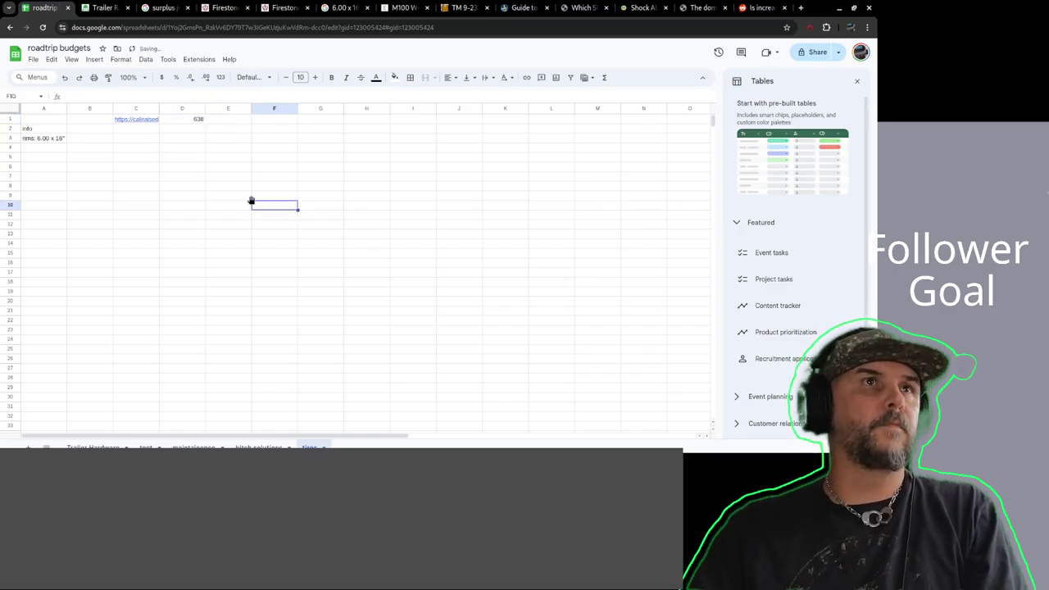
# - Copy the wheel's product title from its linked Cali Raised page
pyautogui.click(51, 120)
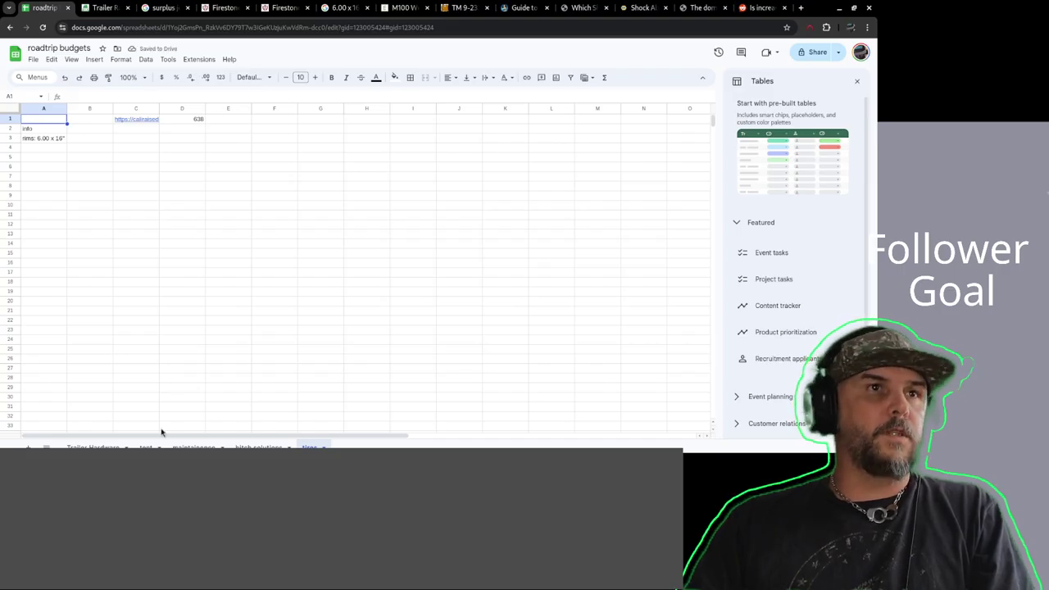
pyautogui.click(132, 120)
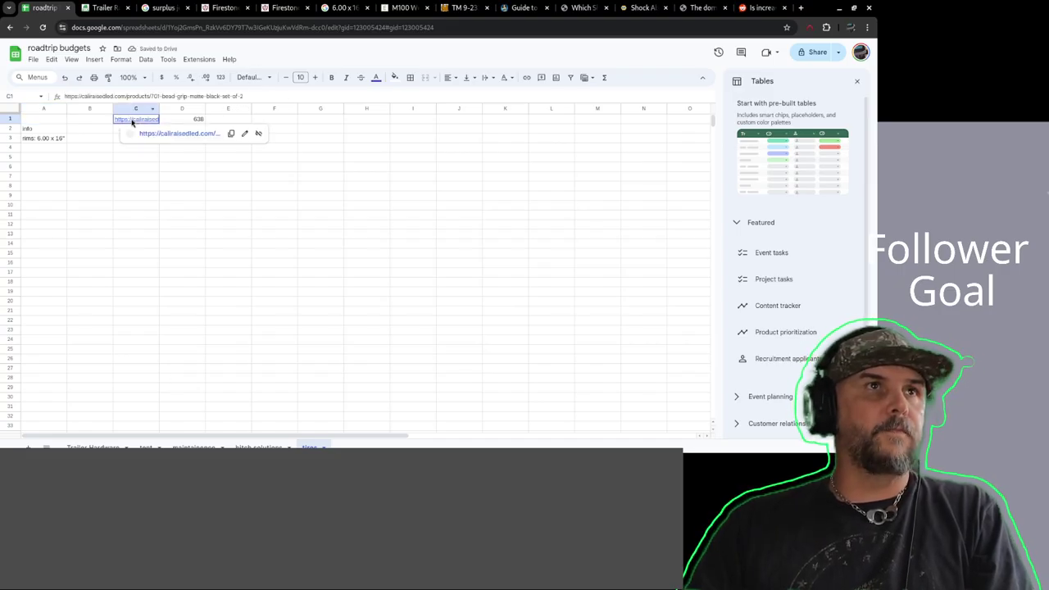
pyautogui.click(158, 135)
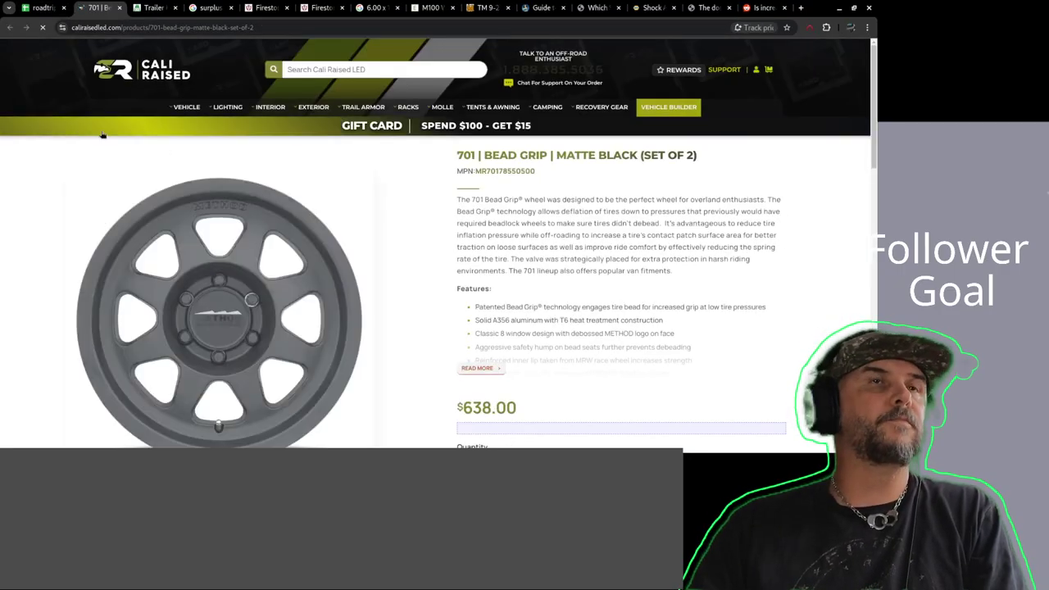
pyautogui.moveTo(698, 156); pyautogui.dragTo(457, 157)
pyautogui.rightClick(457, 157)
pyautogui.click(484, 164)
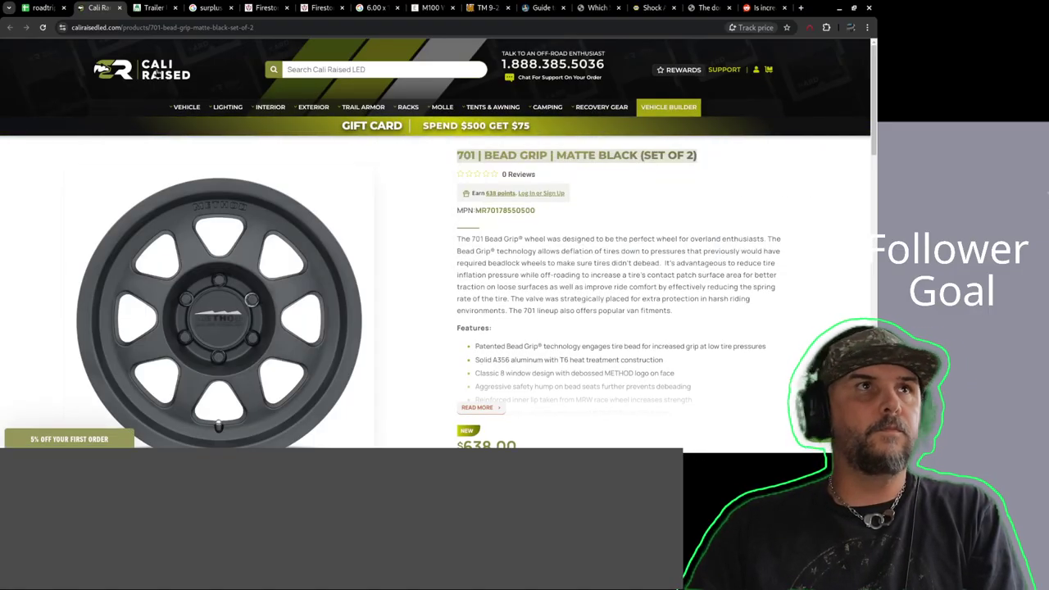
# - Paste '701 | Bead Grip | Matte Black (Set of 2)' into A1 as plain text
pyautogui.hotkey('alt', 'Tab')
pyautogui.hotkey('alt', 'Tab')
pyautogui.click(39, 8)
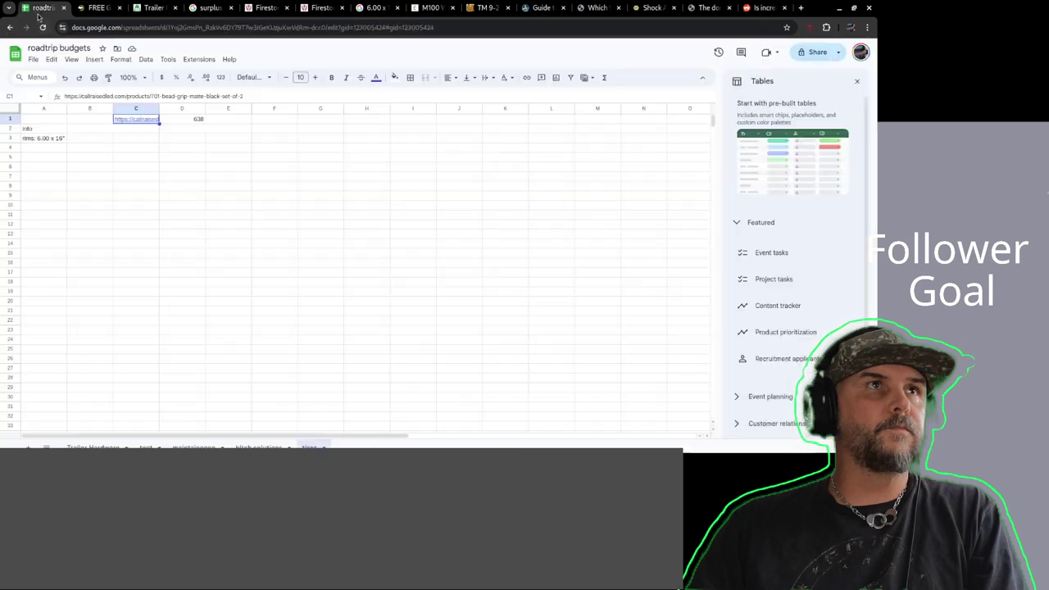
pyautogui.click(52, 119)
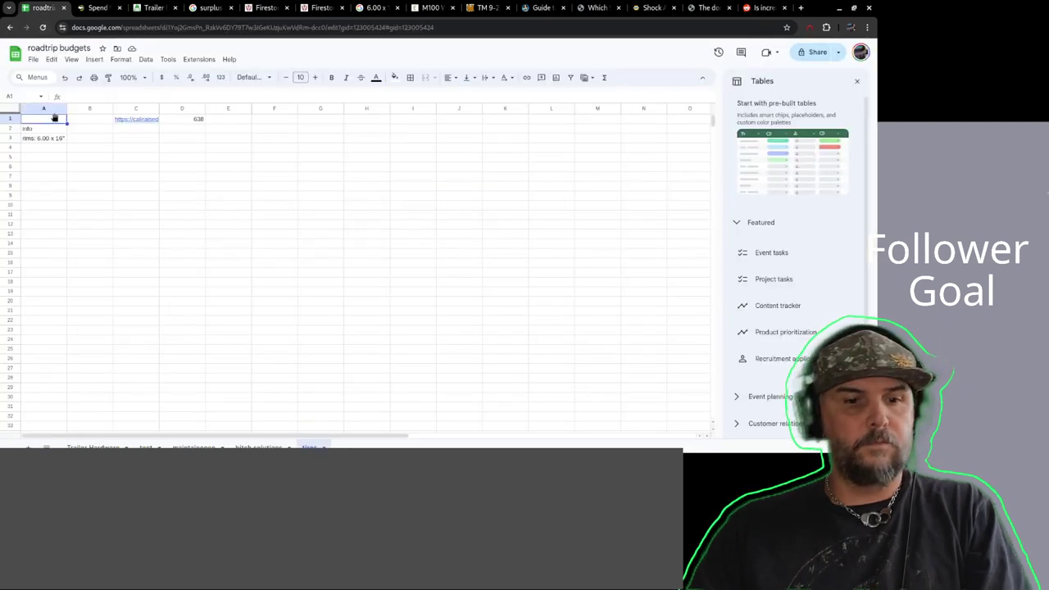
pyautogui.write('701 | Bead Grip | Matte Black (Set of 2)')
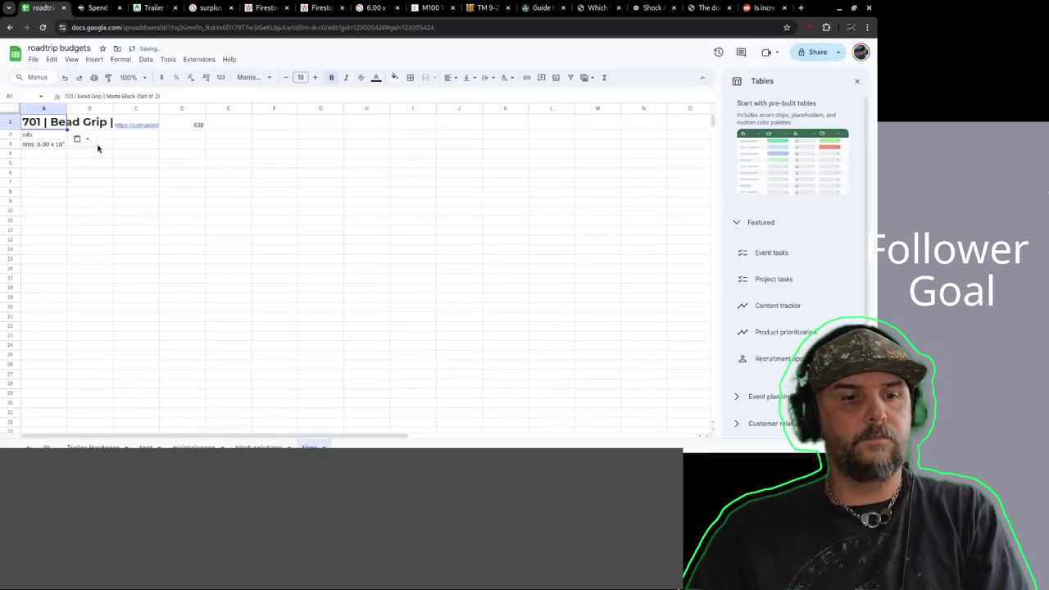
pyautogui.hotkey('ctrl', 'z')
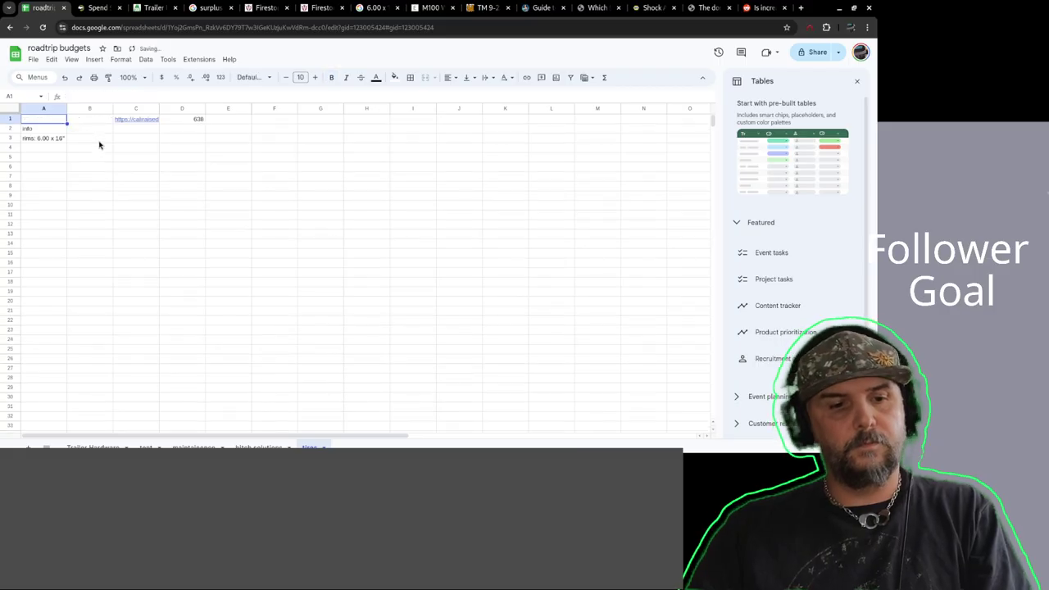
pyautogui.write('701 | Bead Grip | Matte Black (Set of 2)')
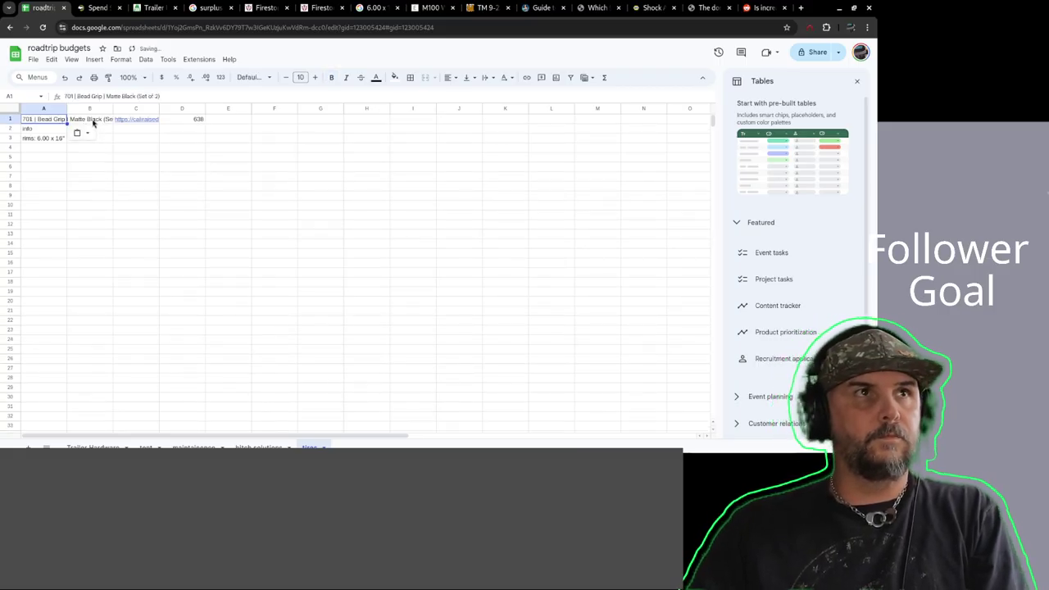
# - Clear a stray entry from B1 and move to cell A2
pyautogui.click(95, 122)
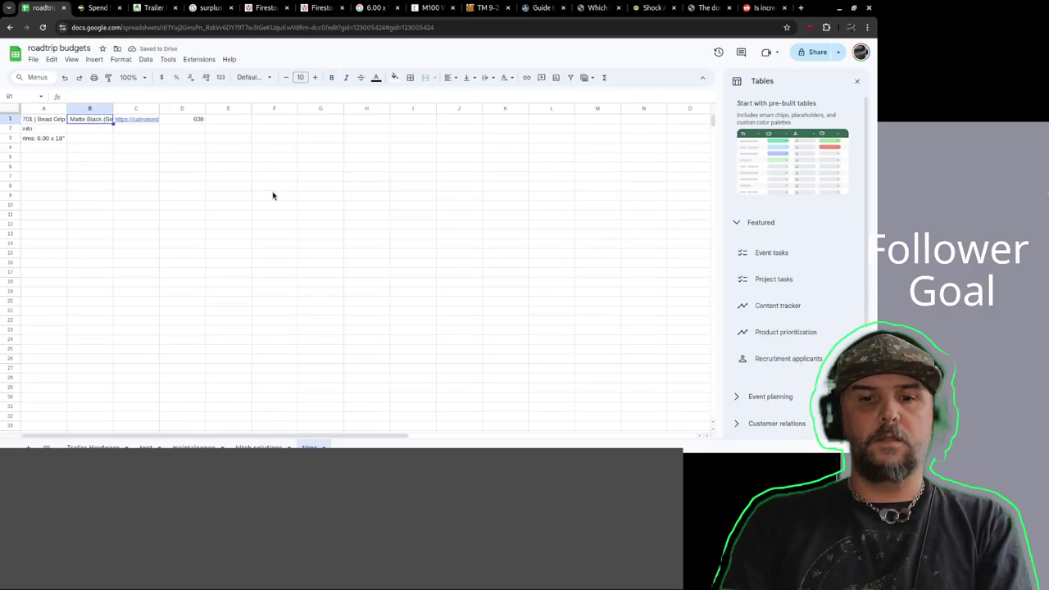
pyautogui.write('up')
pyautogui.press('Escape')
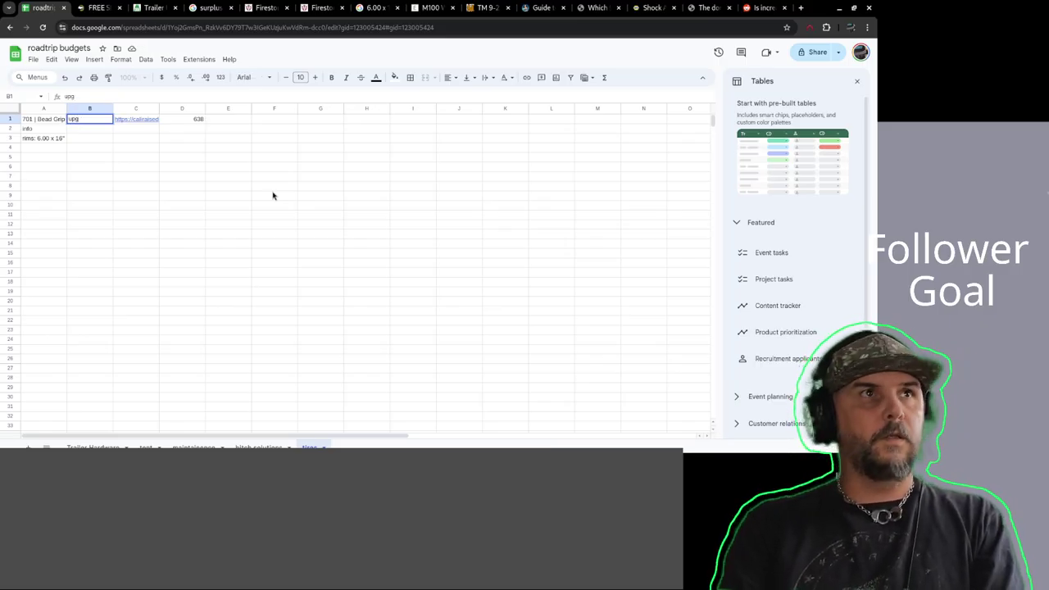
pyautogui.press('BackSpace')
pyautogui.press('BackSpace')
pyautogui.press('BackSpace')
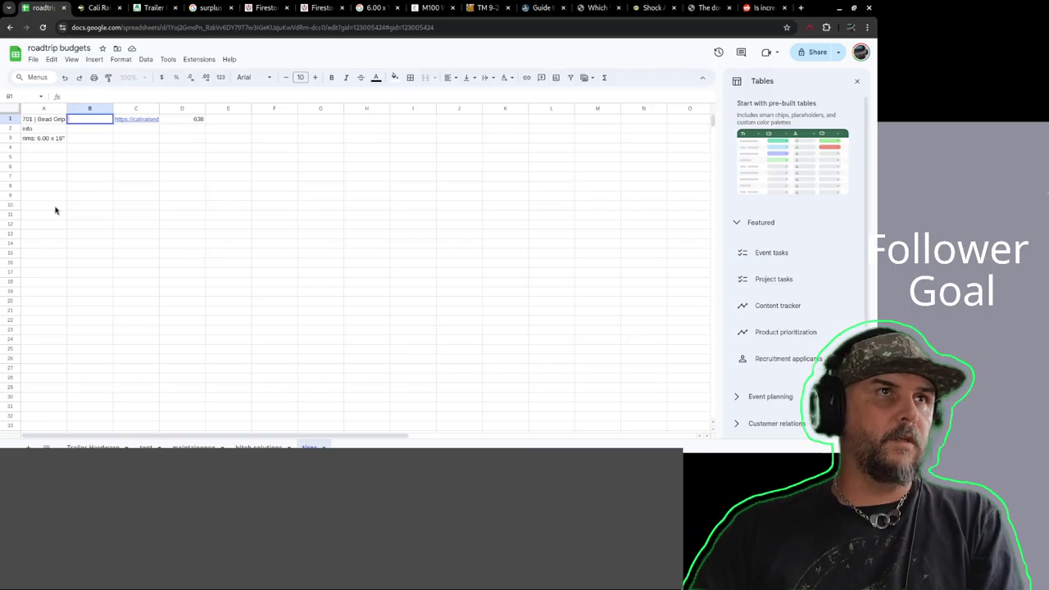
pyautogui.click(92, 446)
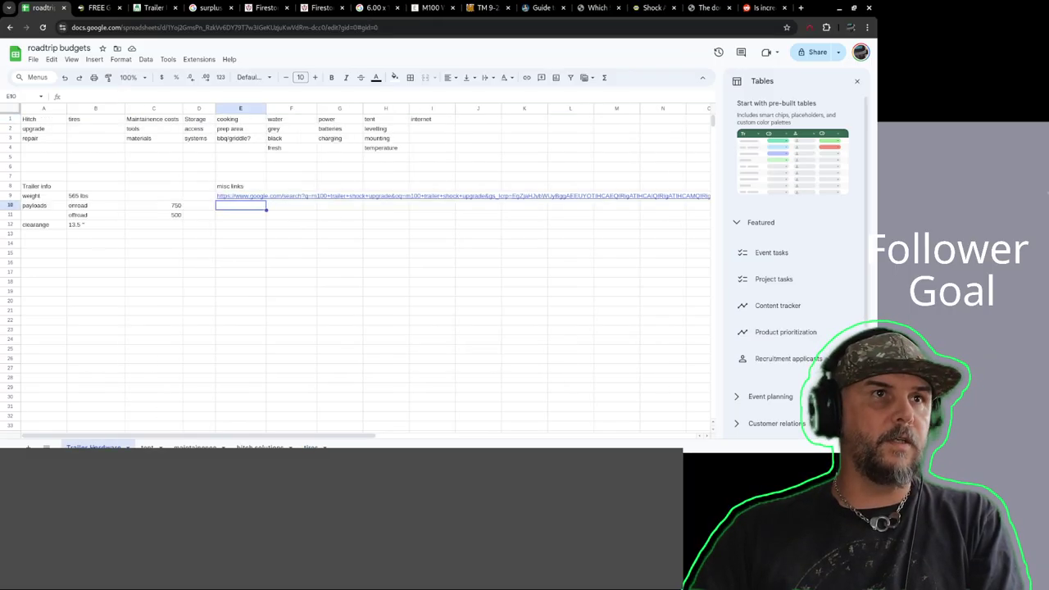
pyautogui.click(310, 446)
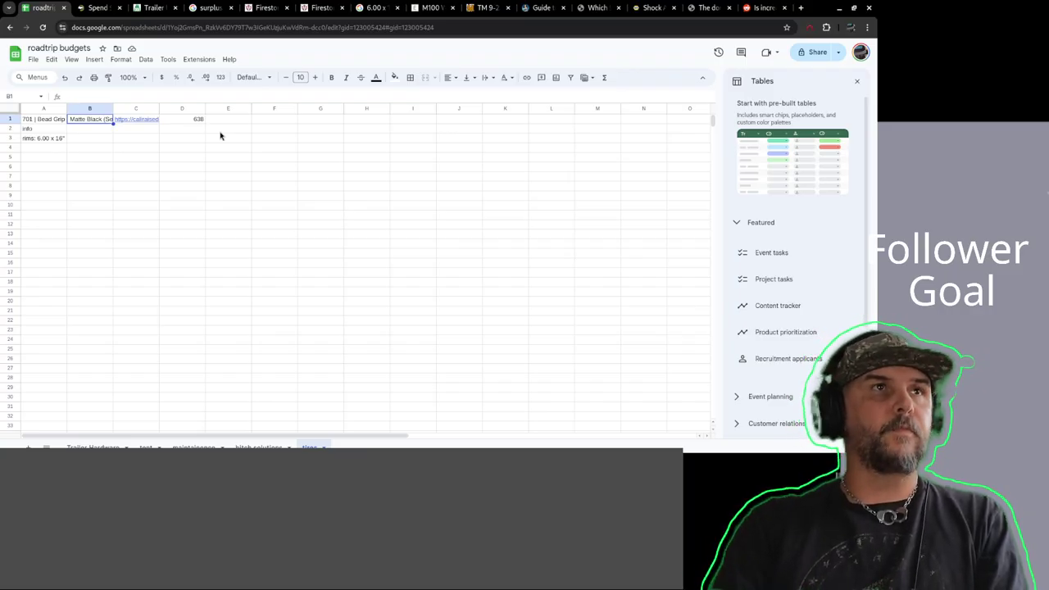
pyautogui.press('Down')
pyautogui.press('Left')
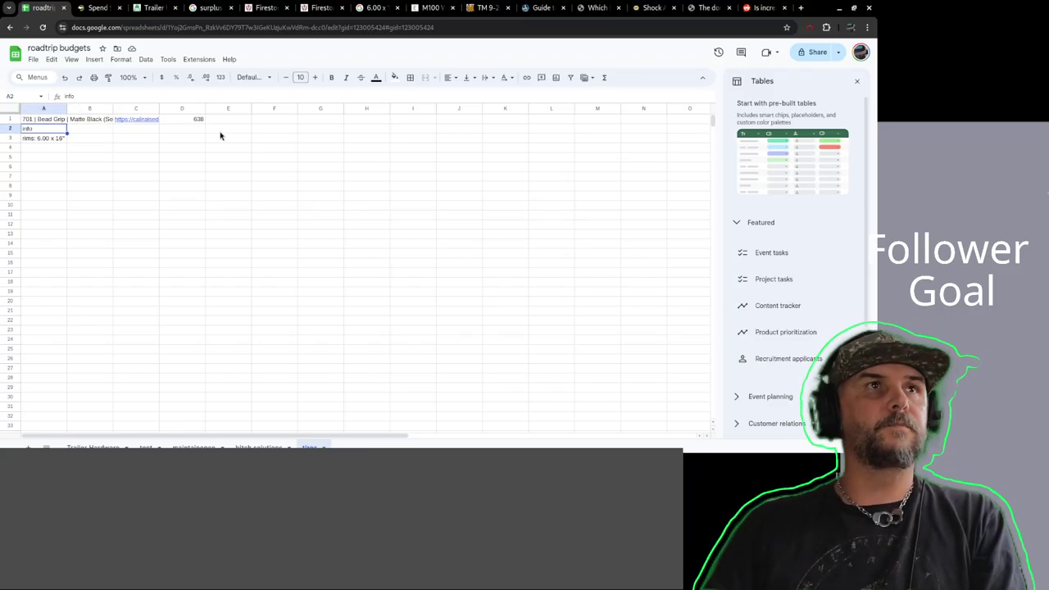
# - Insert an empty row above row 2, under the wheel entry
pyautogui.rightClick(8, 130)
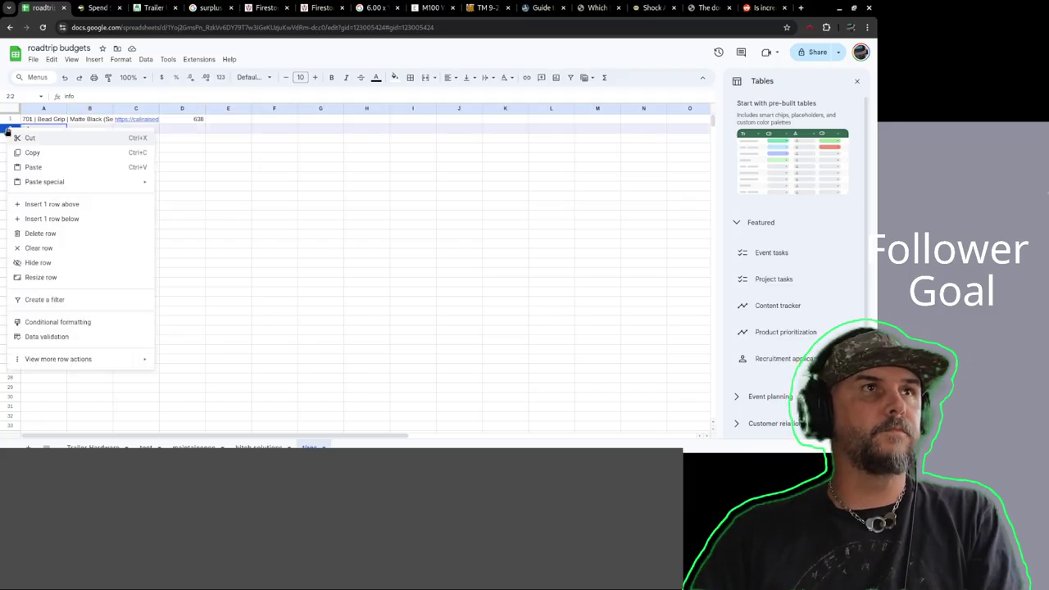
pyautogui.click(33, 205)
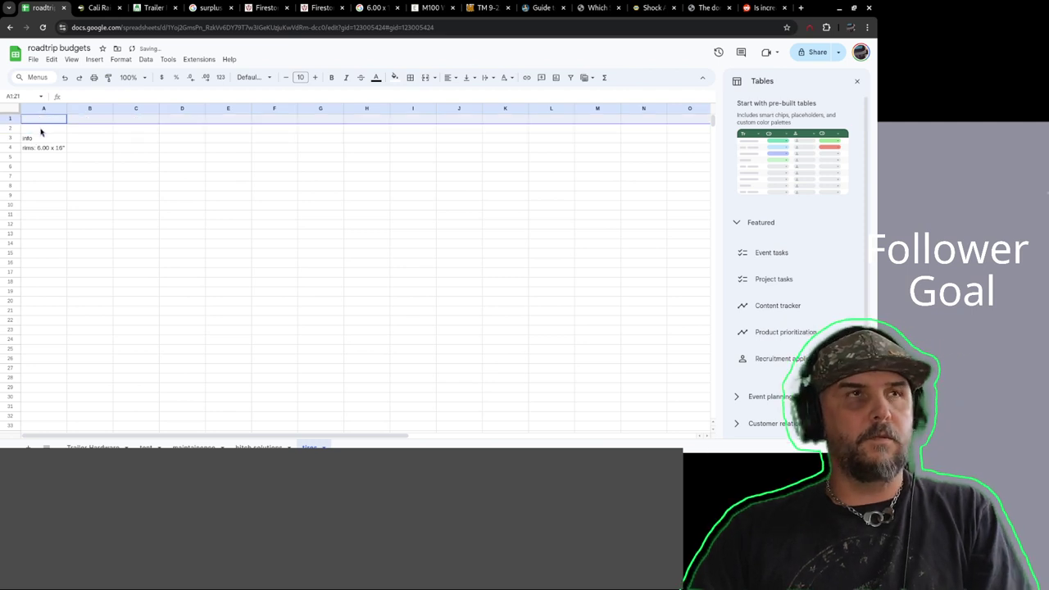
pyautogui.hotkey('ctrl', 'v')
pyautogui.click(41, 130)
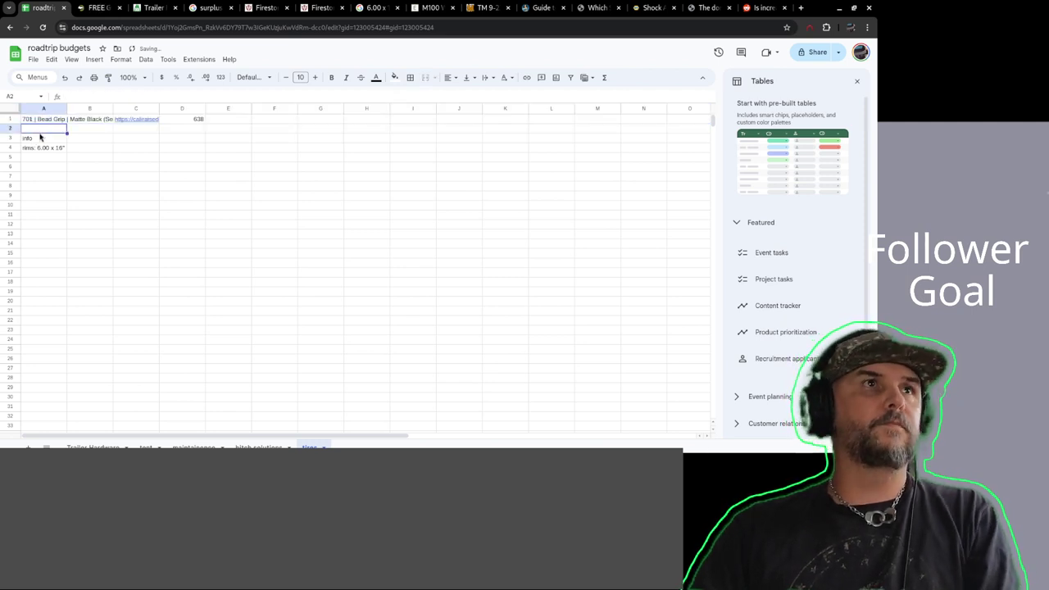
# - Label B1 'rim' and B2 'tire', then return to the wheel product page
pyautogui.click(91, 121)
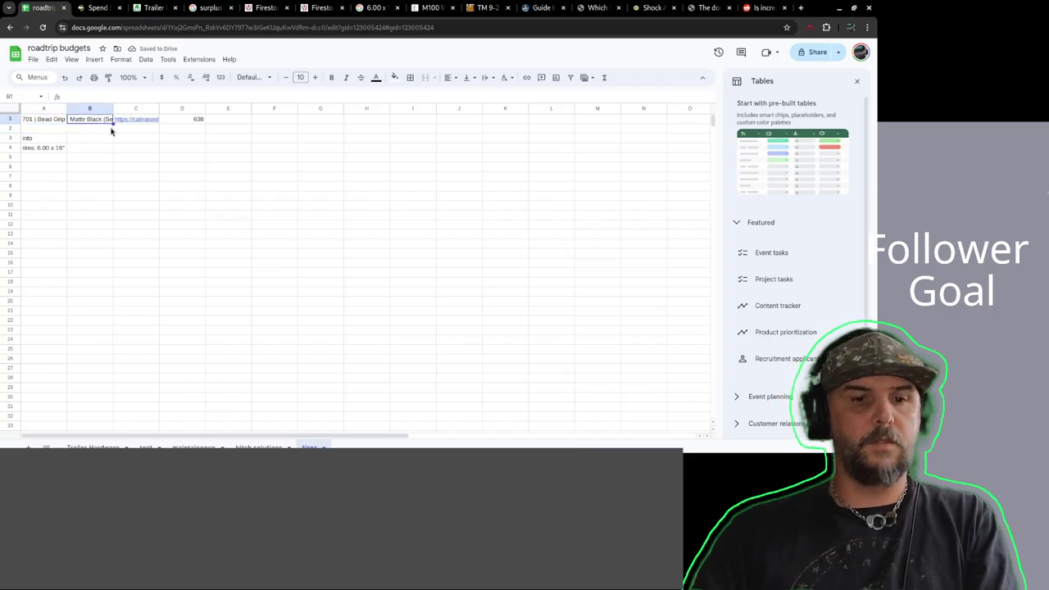
pyautogui.write('rim')
pyautogui.press('Return')
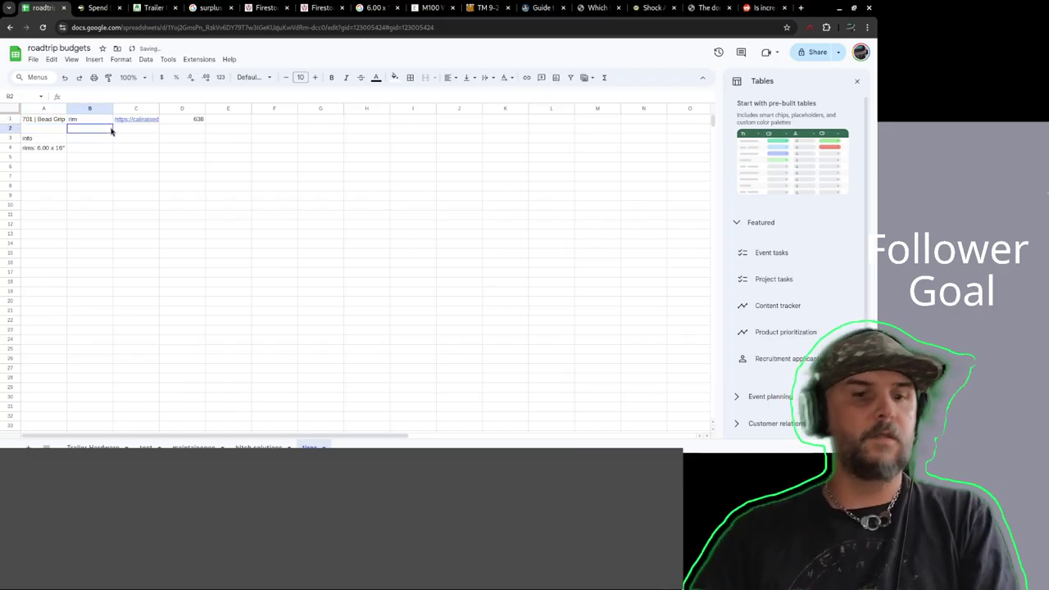
pyautogui.write('1')
pyautogui.write('ire')
pyautogui.press('Return')
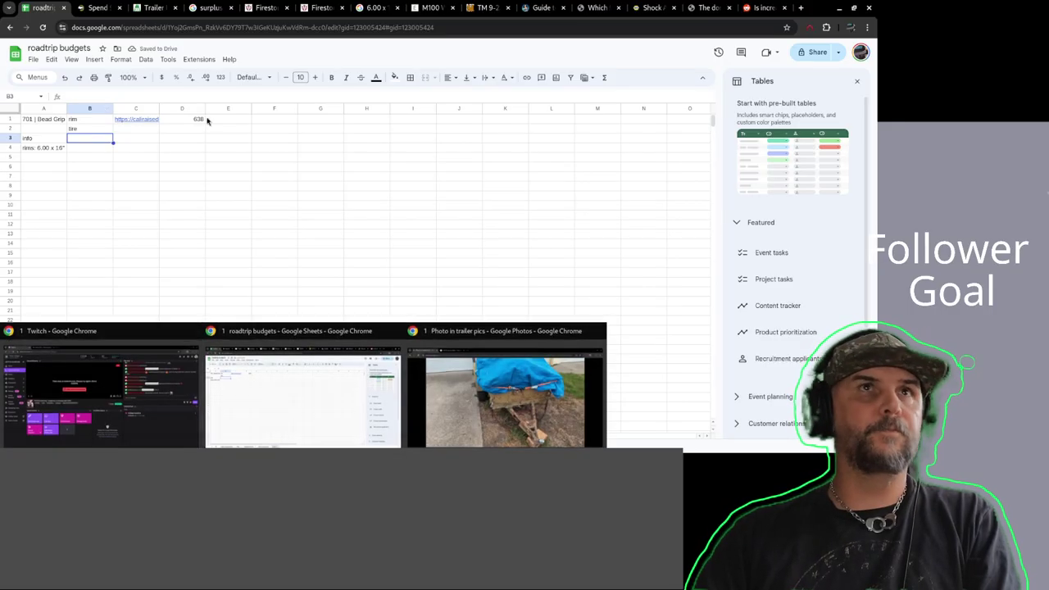
pyautogui.hotkey('ctrl', 'Tab')
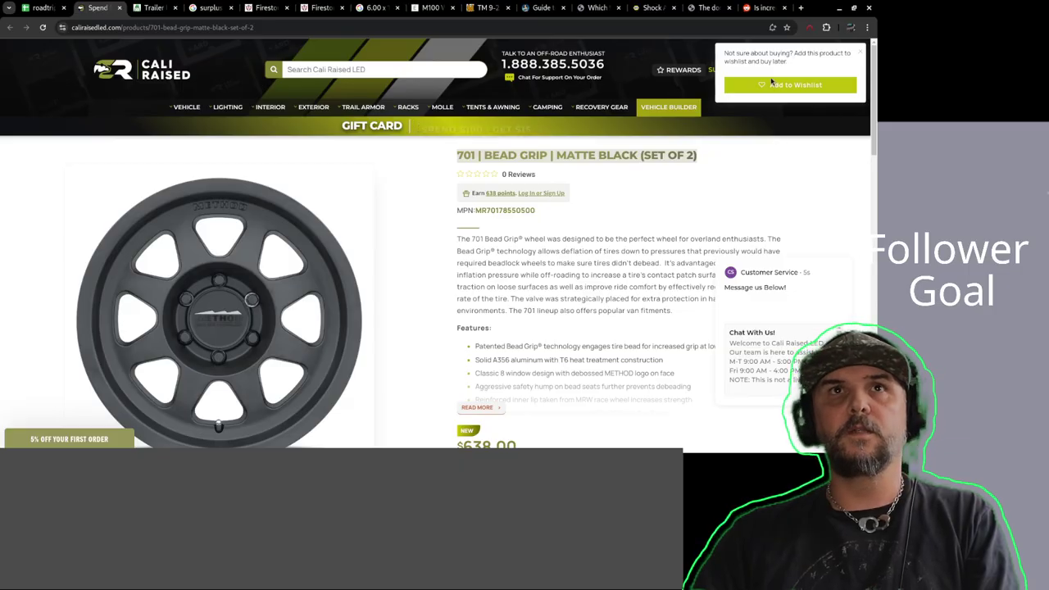
# - Open the Fury Country Hunter RT LT265/70R17 tire page from Recently Viewed Items and copy its URL
pyautogui.click(860, 52)
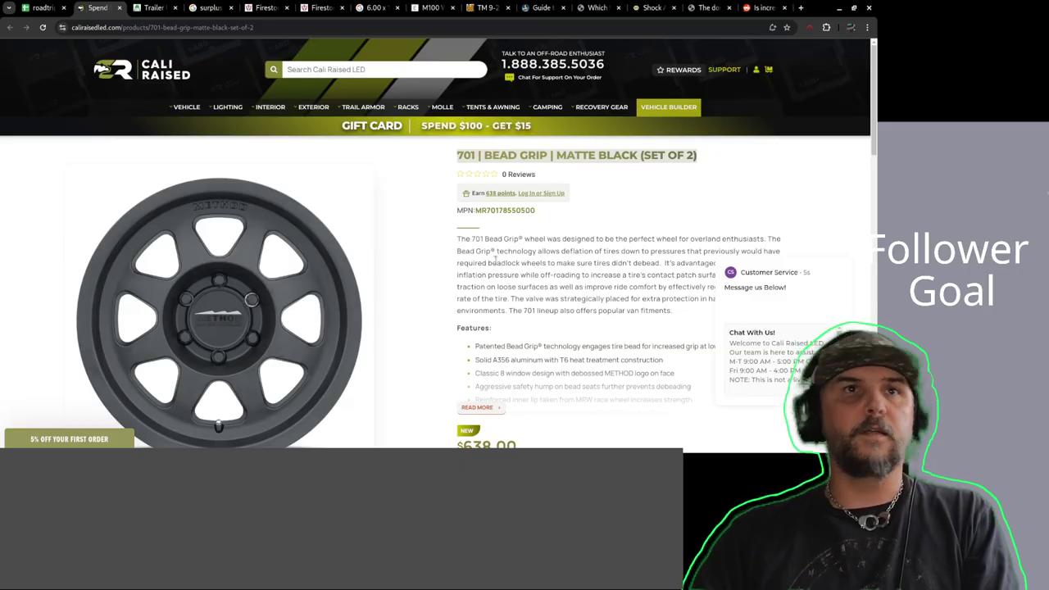
pyautogui.scroll(-3, 495, 259)
pyautogui.scroll(3, 527, 269)
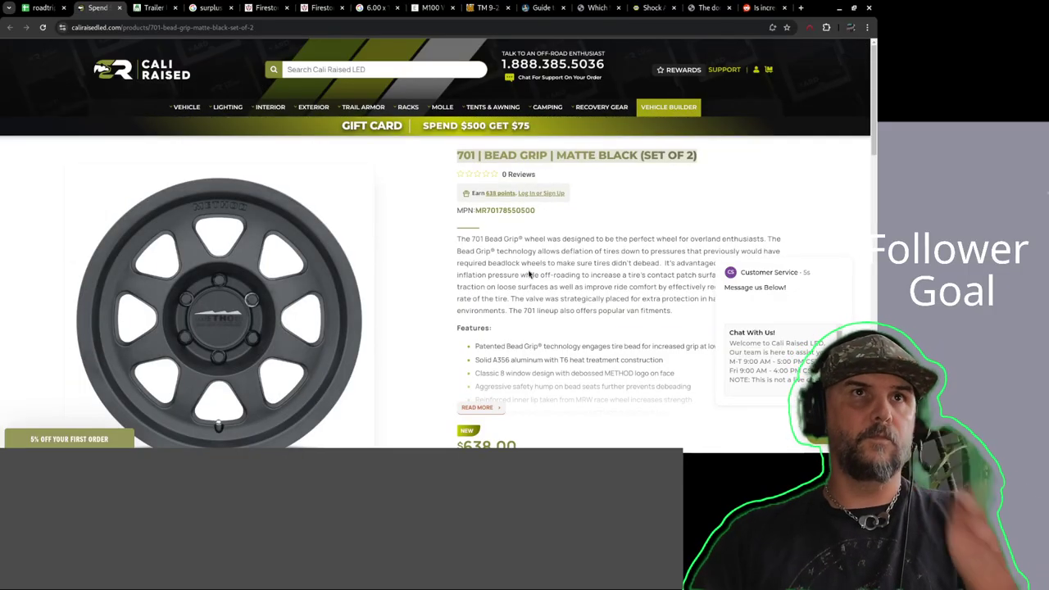
pyautogui.scroll(-10, 524, 244)
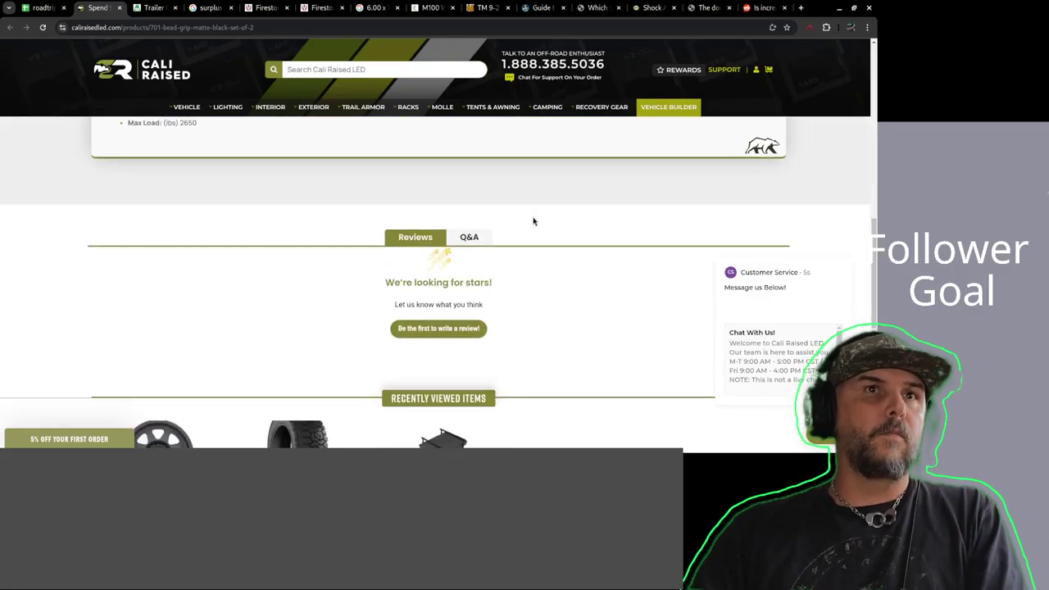
pyautogui.scroll(-3, 533, 222)
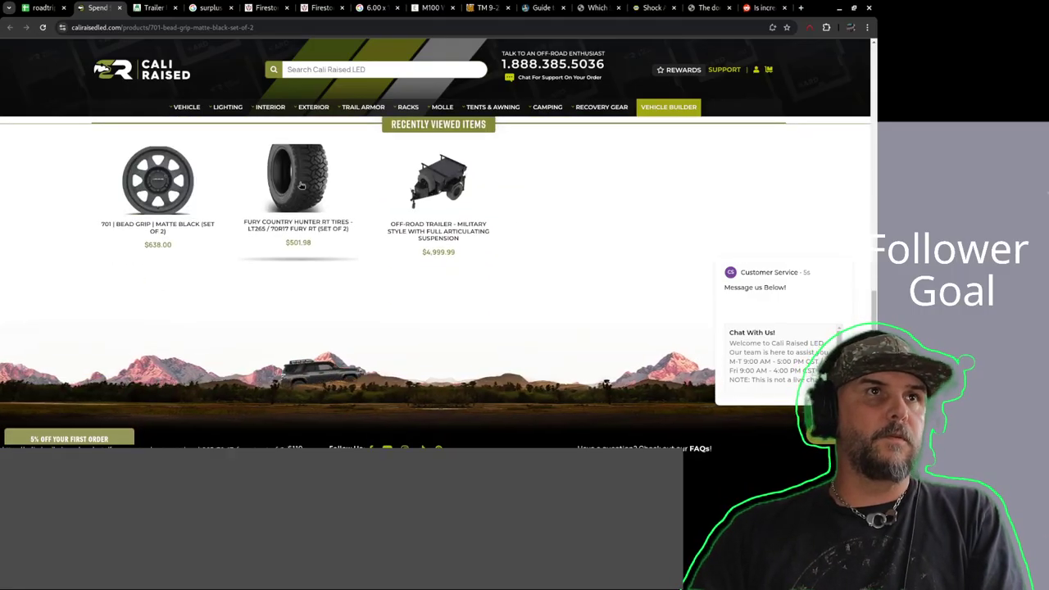
pyautogui.click(301, 186)
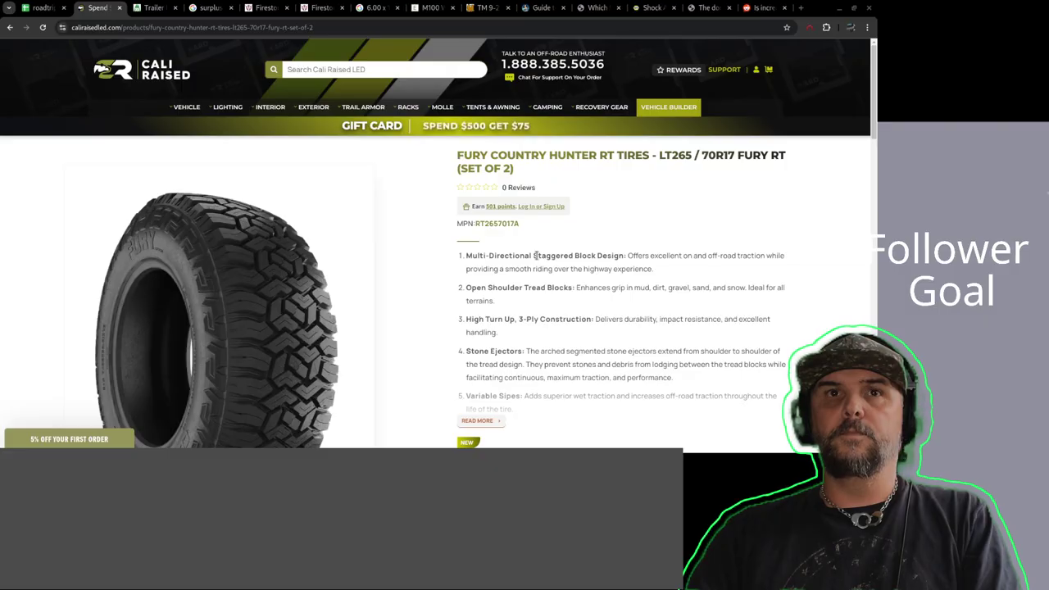
pyautogui.click(213, 27)
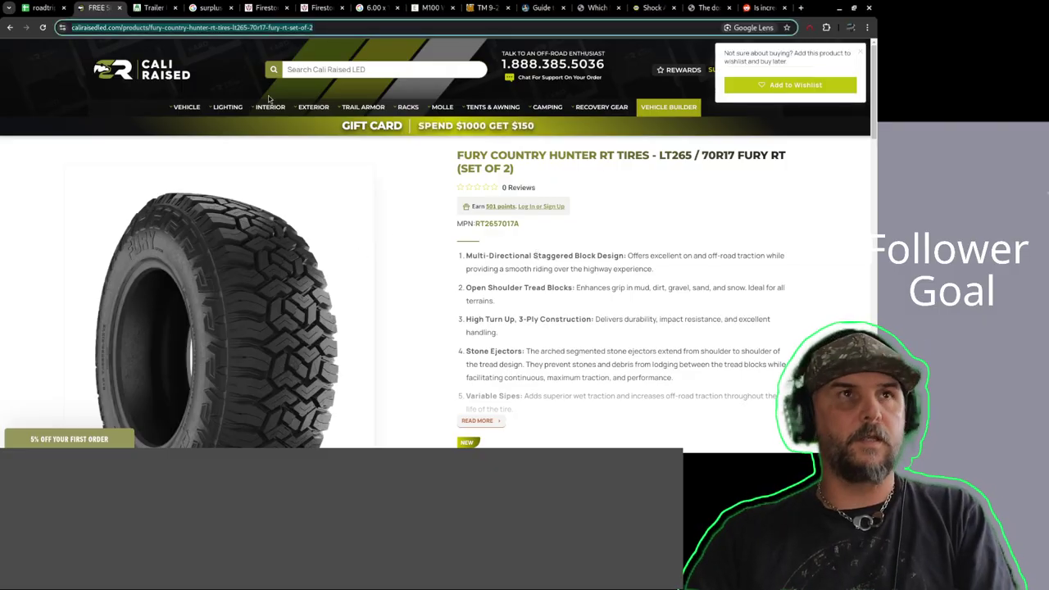
pyautogui.click(36, 8)
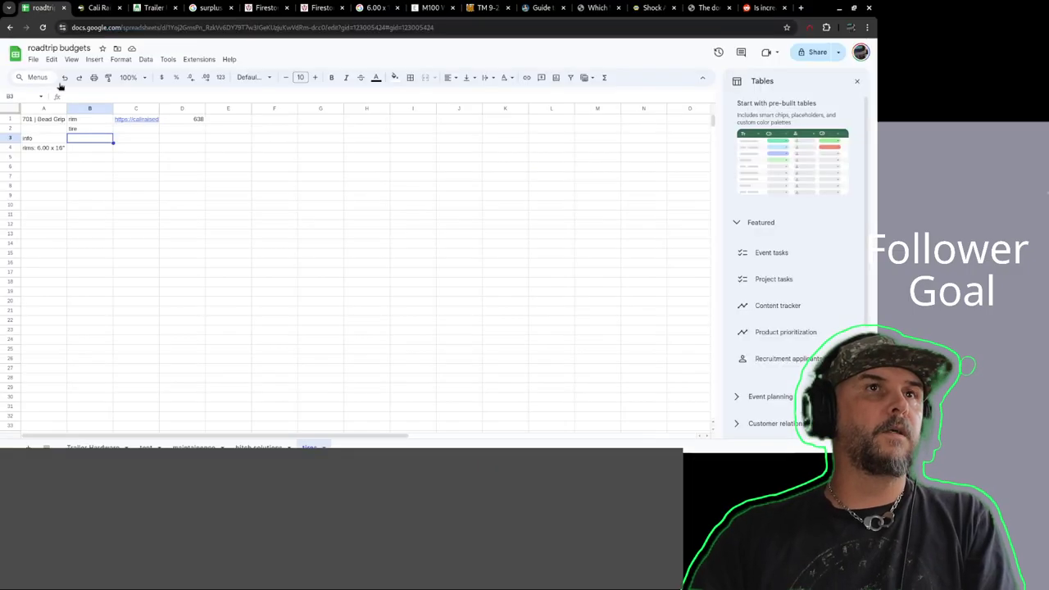
# - Paste the Fury Country Hunter tire link into C2 and move to D2
pyautogui.click(127, 131)
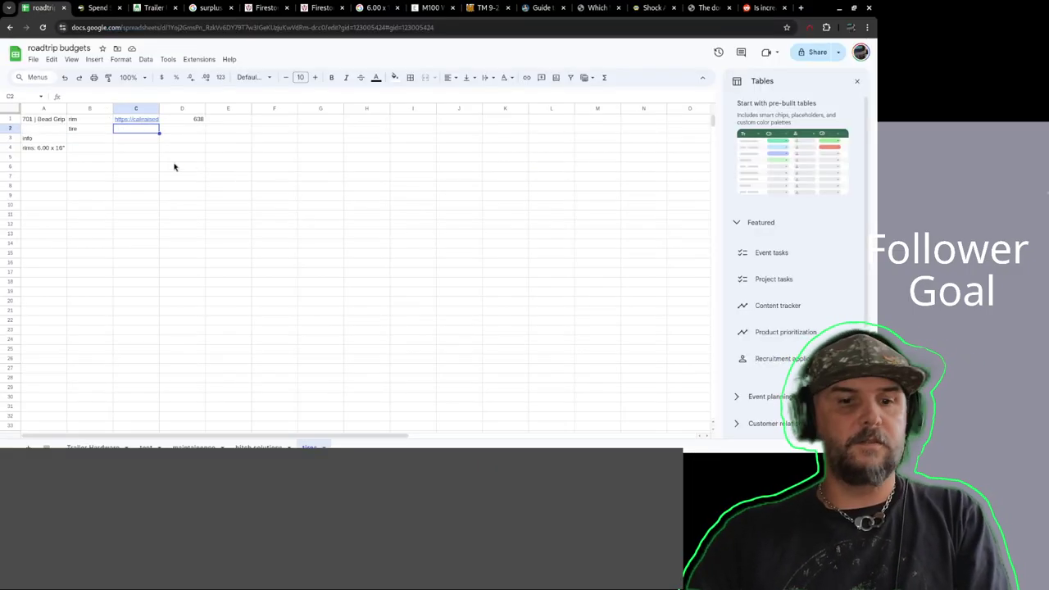
pyautogui.write('https://caliraisedled.com/products/fury-country-hunter-rt-tires-8265-70r17-fury-rt-set-of-2')
pyautogui.click(200, 170)
pyautogui.press('Up')
pyautogui.press('Up')
pyautogui.press('Up')
pyautogui.press('Up')
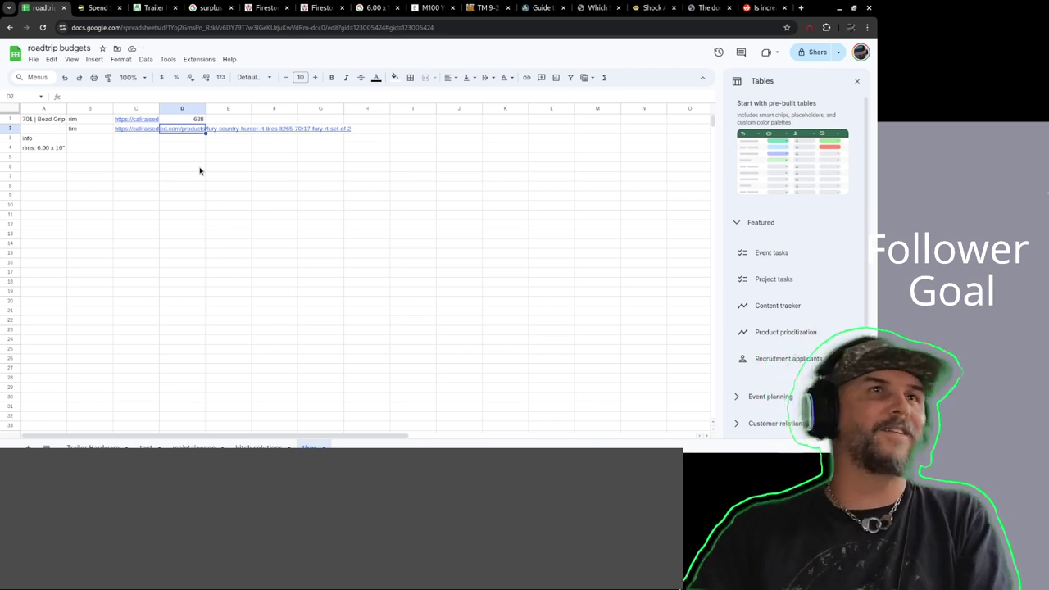
# - Check the tire set's $501.98 price on its product page
pyautogui.click(97, 7)
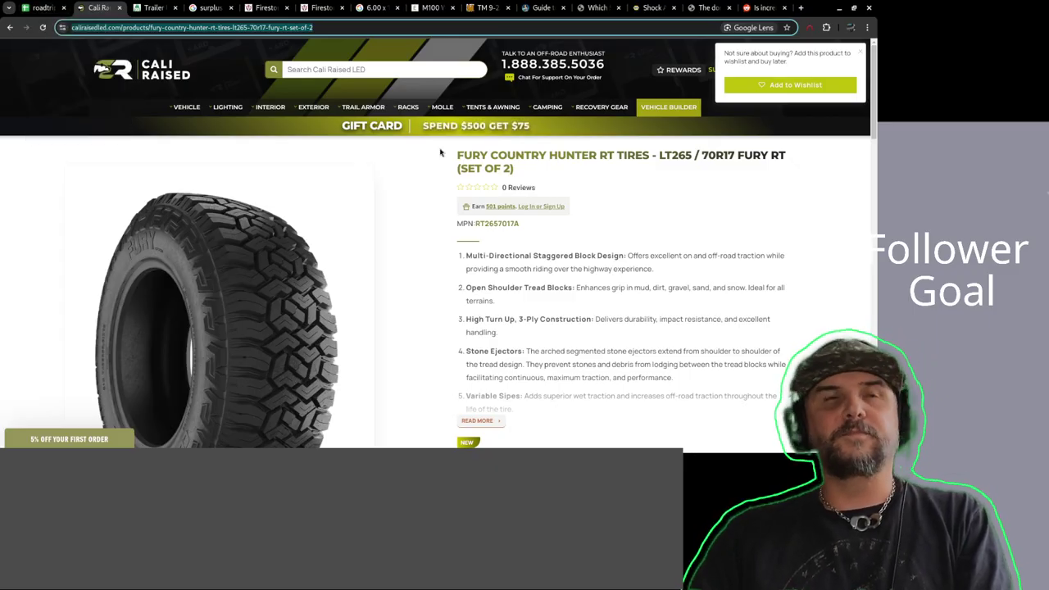
pyautogui.click(46, 10)
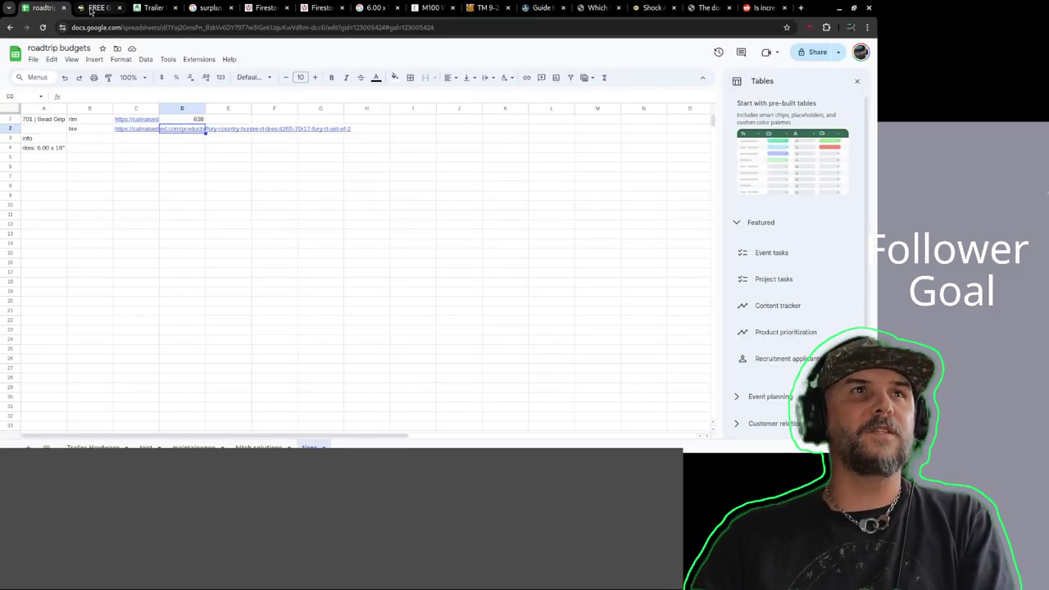
pyautogui.click(97, 8)
pyautogui.scroll(-1, 436, 279)
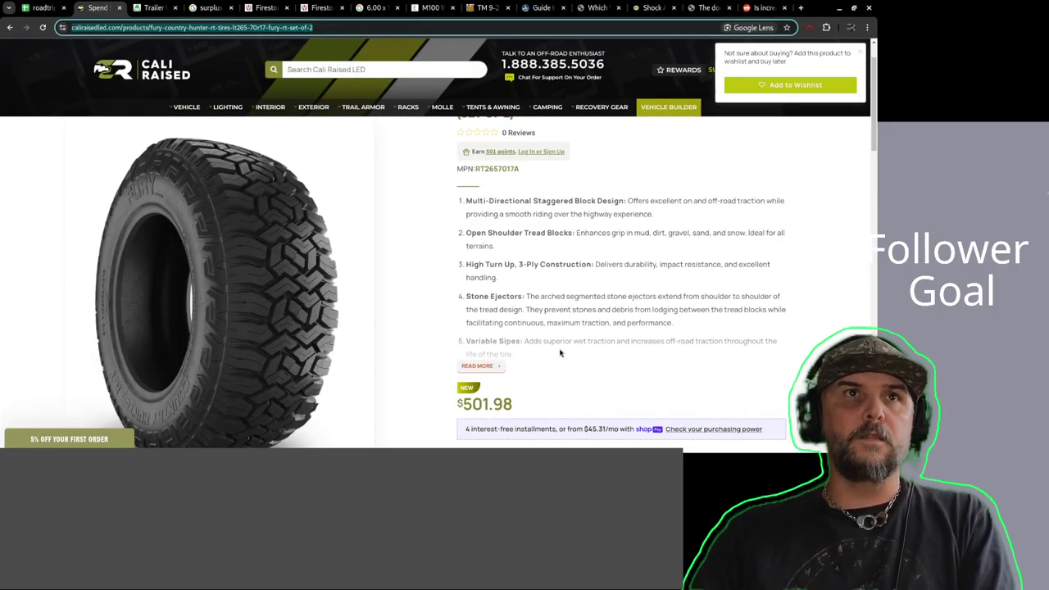
pyautogui.scroll(1, 561, 352)
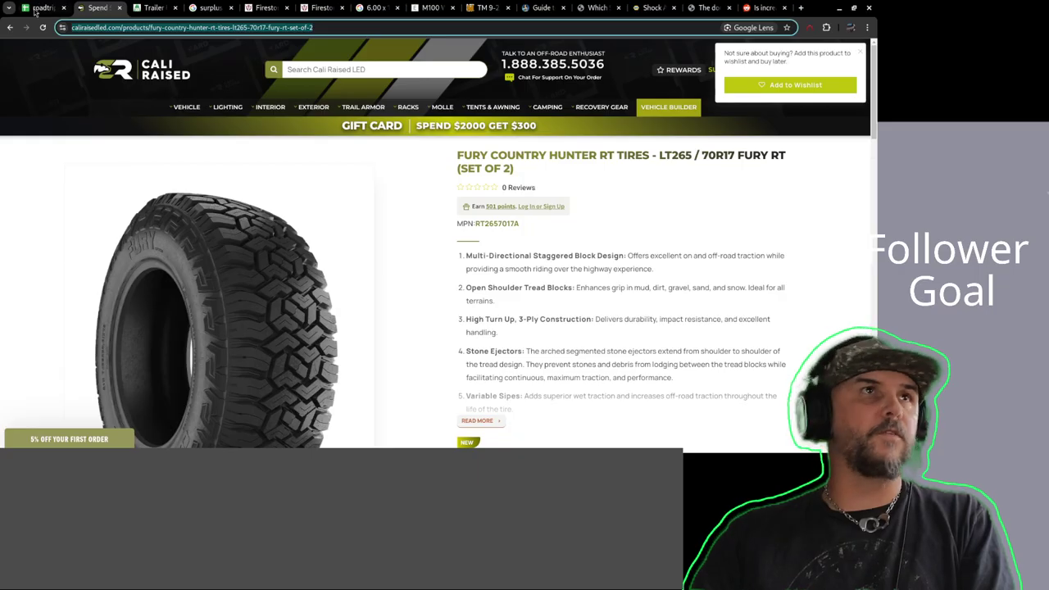
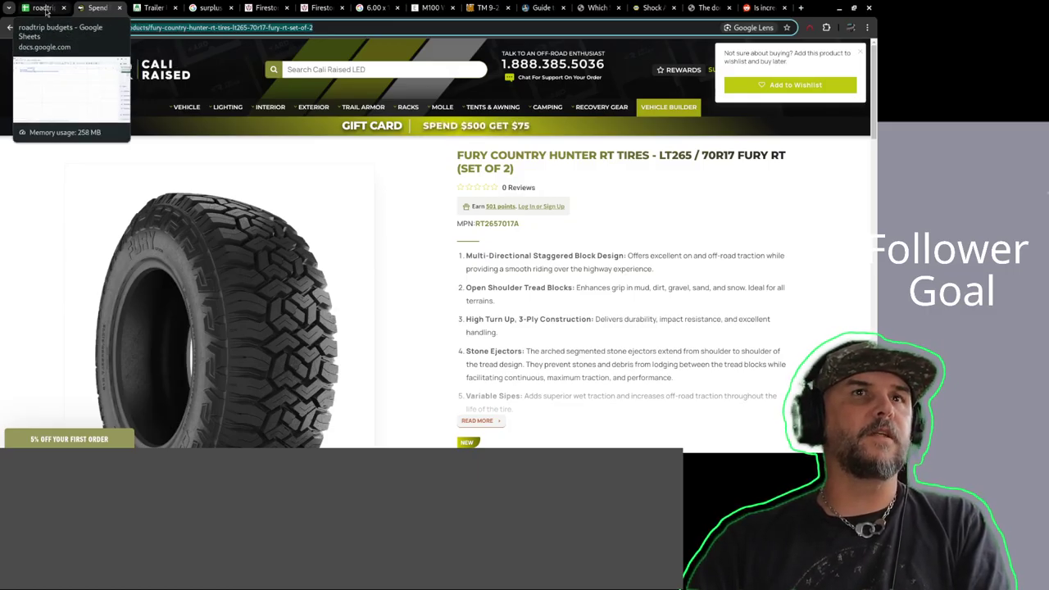
# - Enter the tire's 501.98 price in cell D2
pyautogui.scroll(-2, 568, 331)
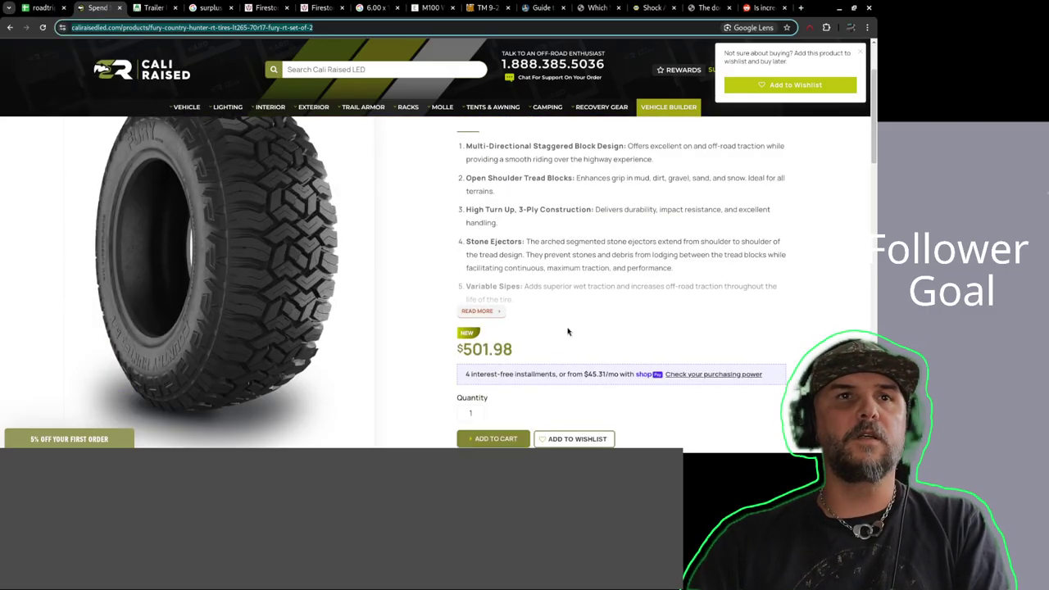
pyautogui.click(29, 10)
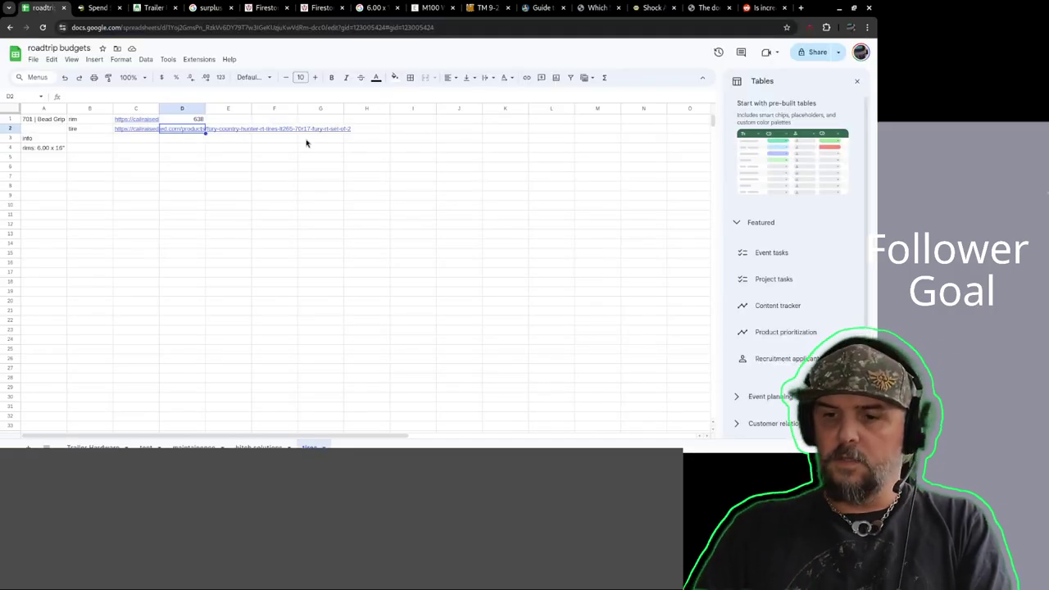
pyautogui.write('501.98')
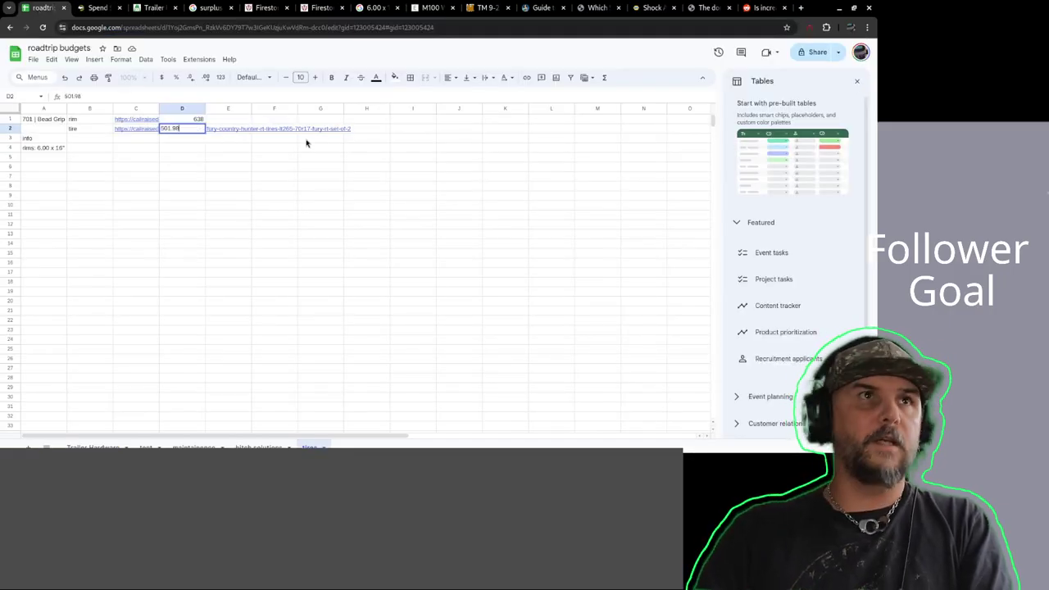
pyautogui.press('Return')
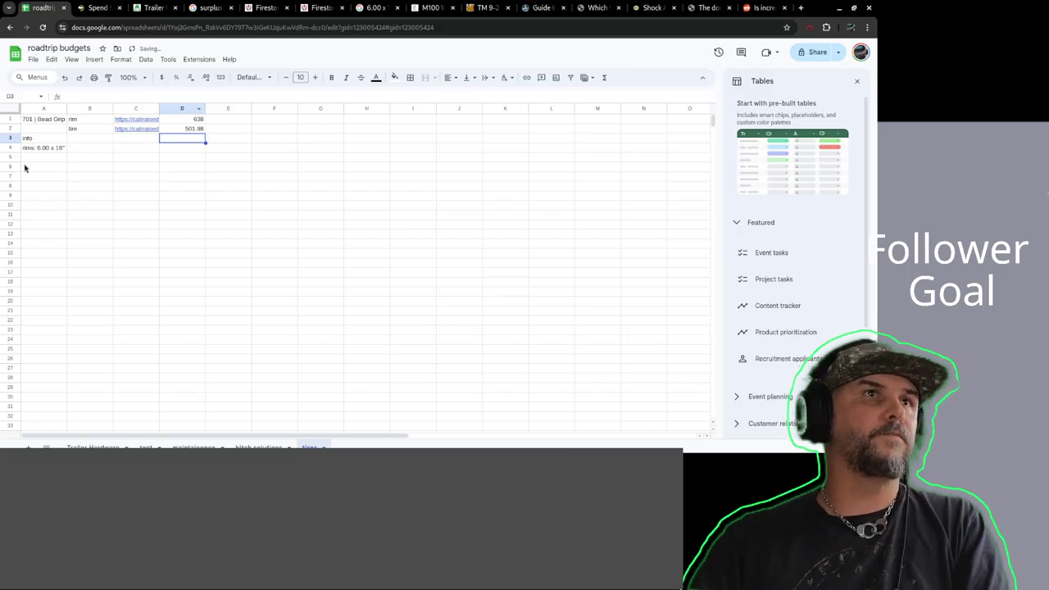
# - Copy the Fury Country Hunter tire title from the product page into cell A2
pyautogui.click(95, 8)
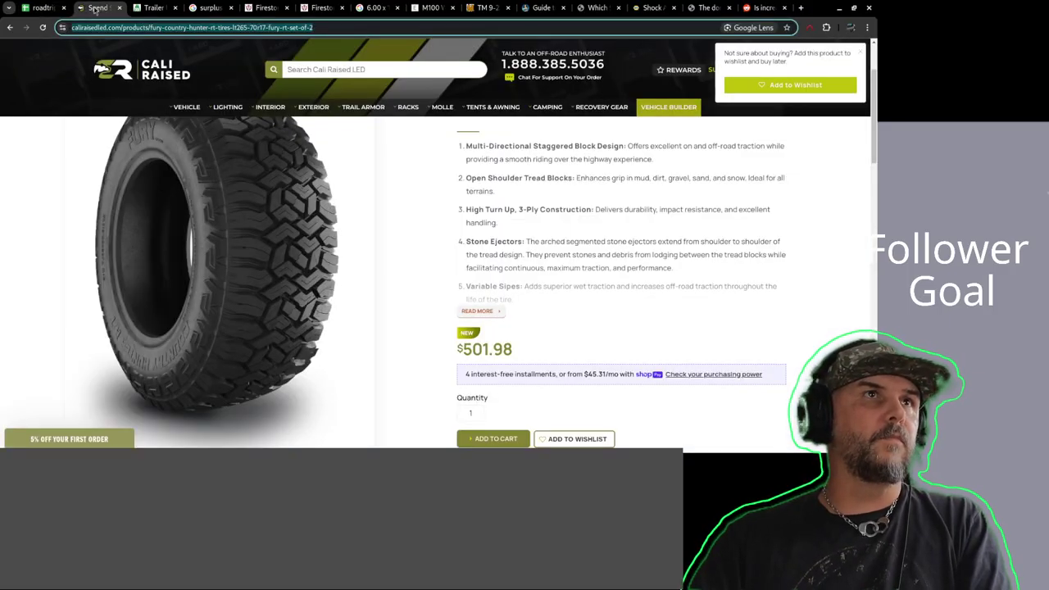
pyautogui.scroll(2, 538, 203)
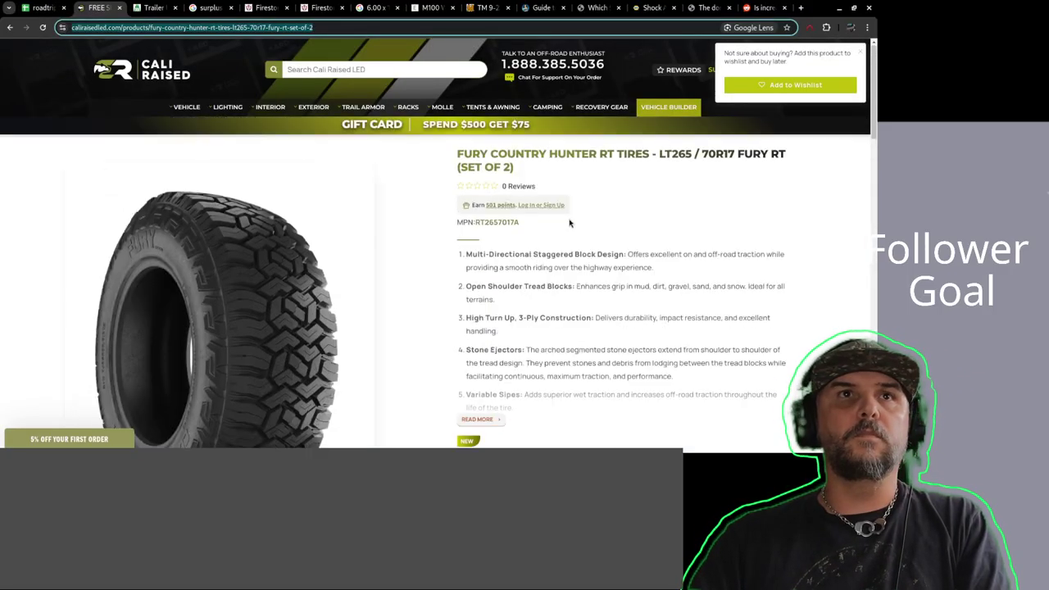
pyautogui.moveTo(509, 161); pyautogui.dragTo(456, 160)
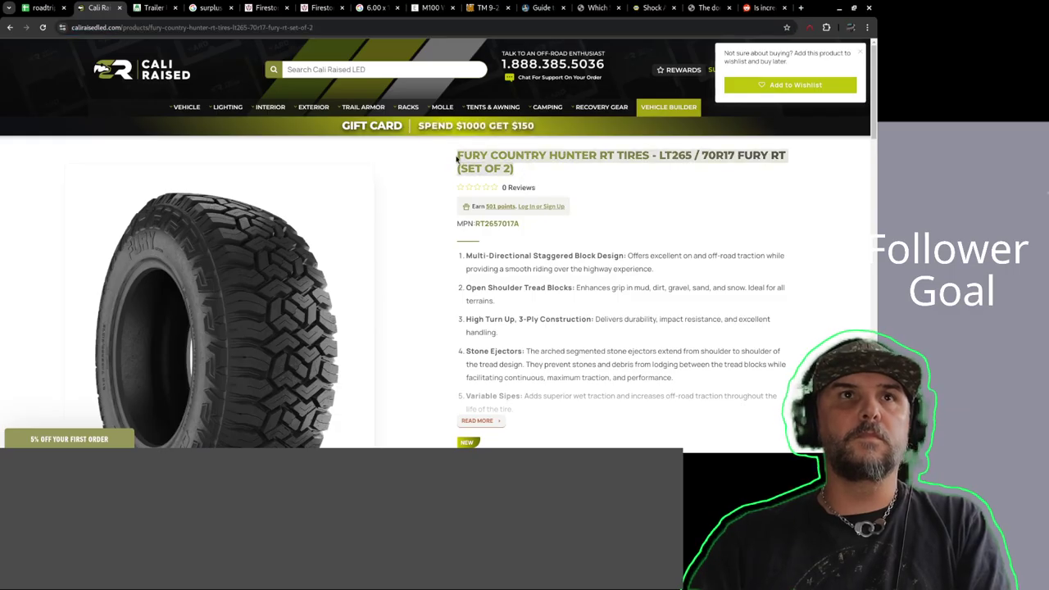
pyautogui.rightClick(477, 161)
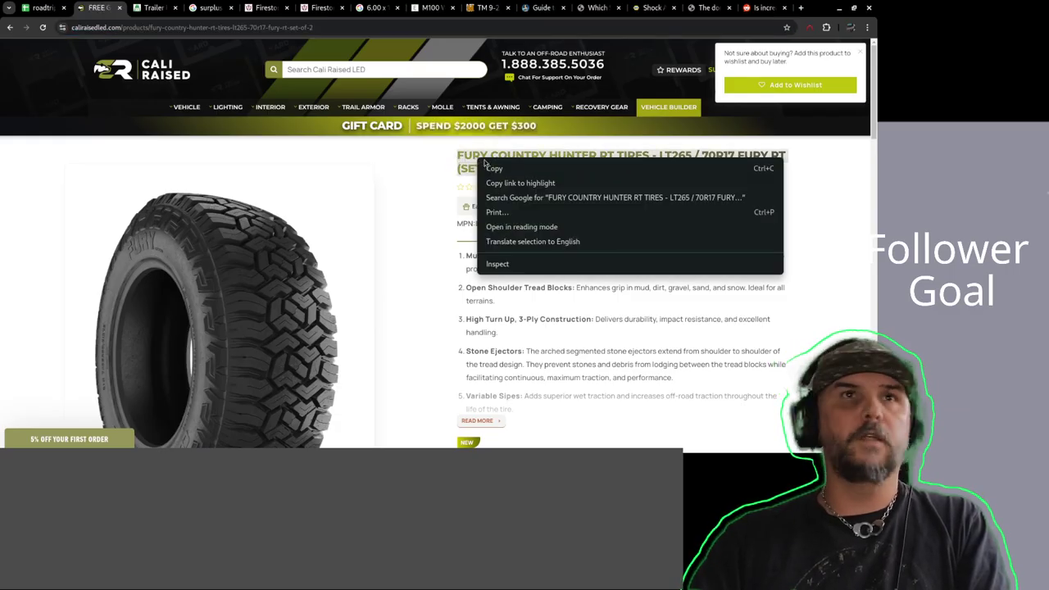
pyautogui.click(491, 168)
pyautogui.click(41, 7)
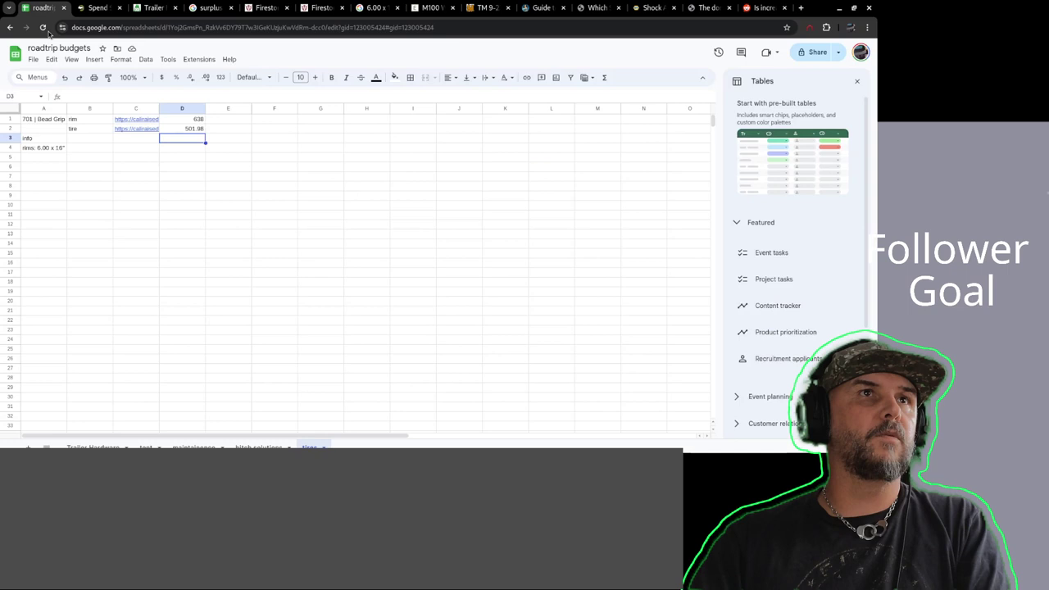
pyautogui.click(44, 130)
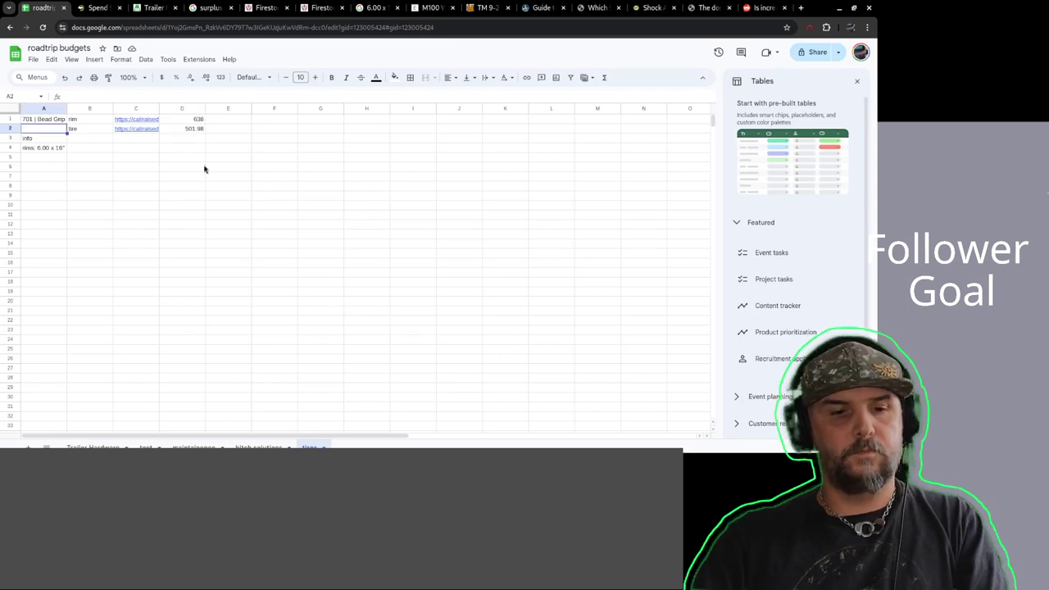
pyautogui.hotkey('ctrl', 'v')
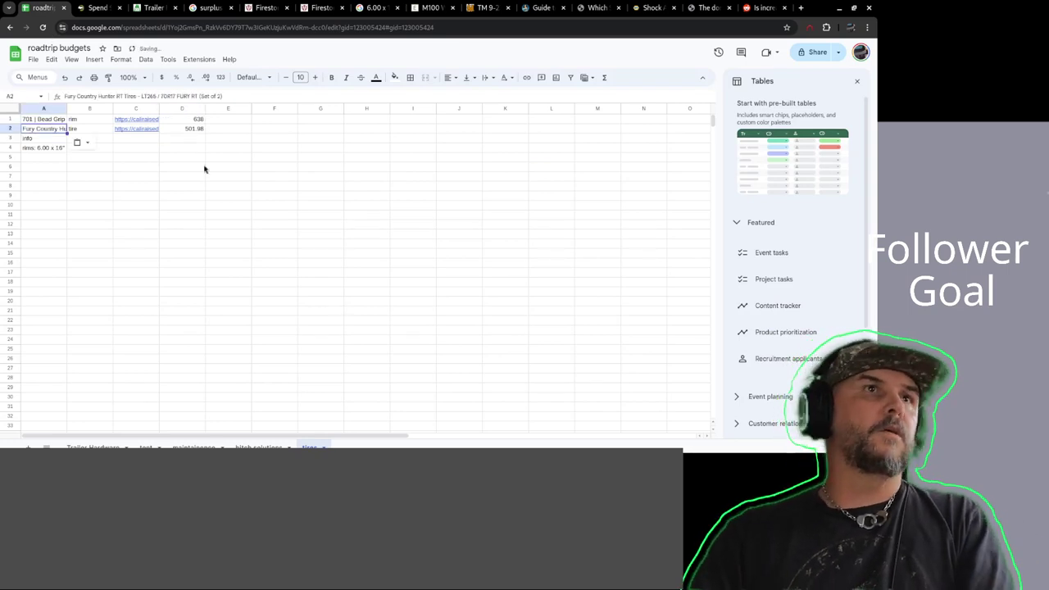
pyautogui.hotkey('ctrl', 'z')
pyautogui.click(183, 217)
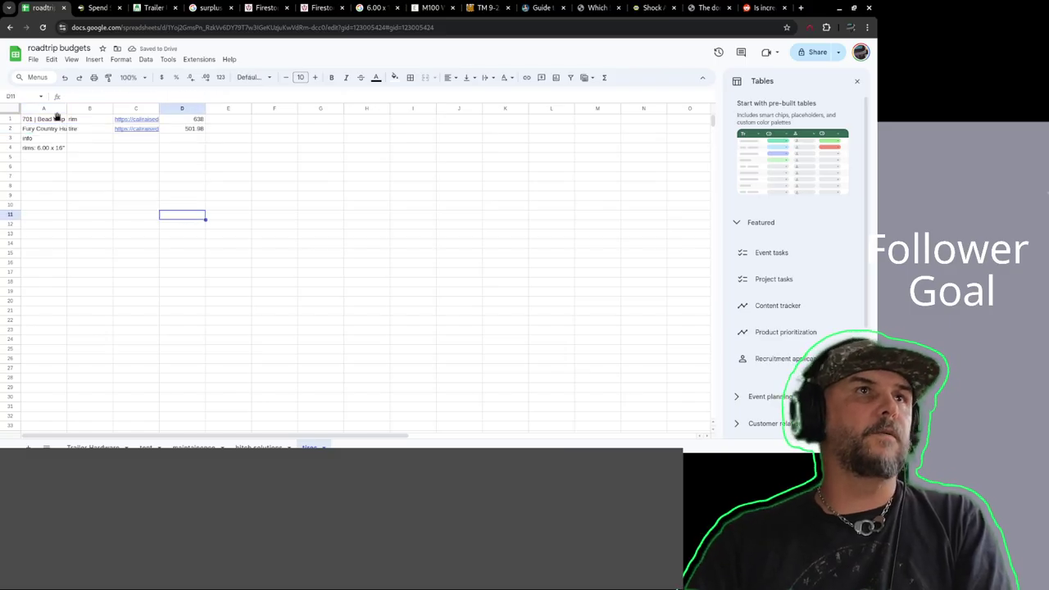
# - Insert two blank rows above row 3, separating the priced items from the notes
pyautogui.click(7, 138)
pyautogui.rightClick(7, 140)
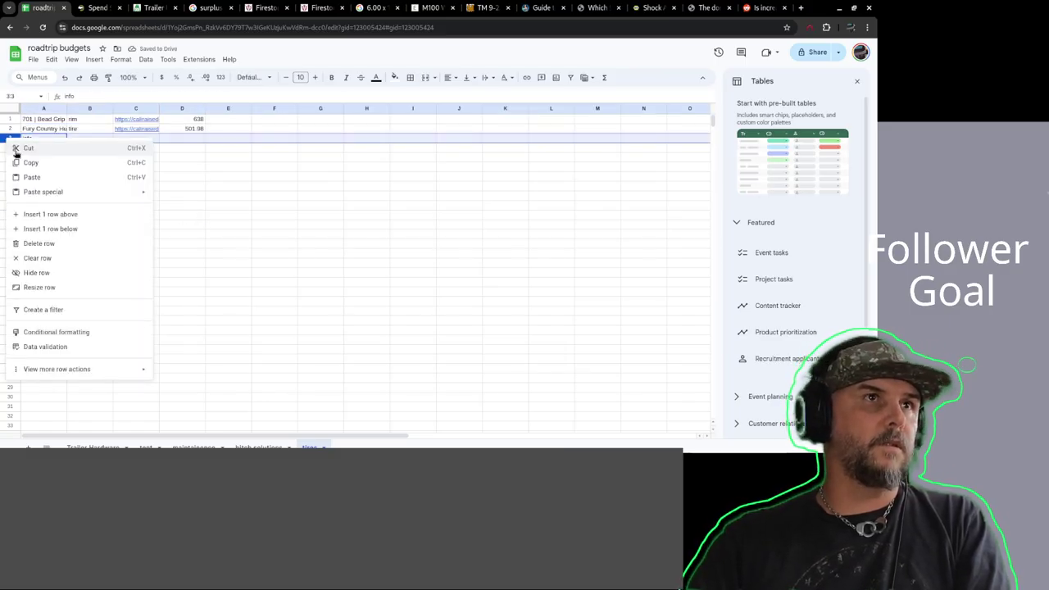
pyautogui.click(27, 215)
pyautogui.rightClick(10, 143)
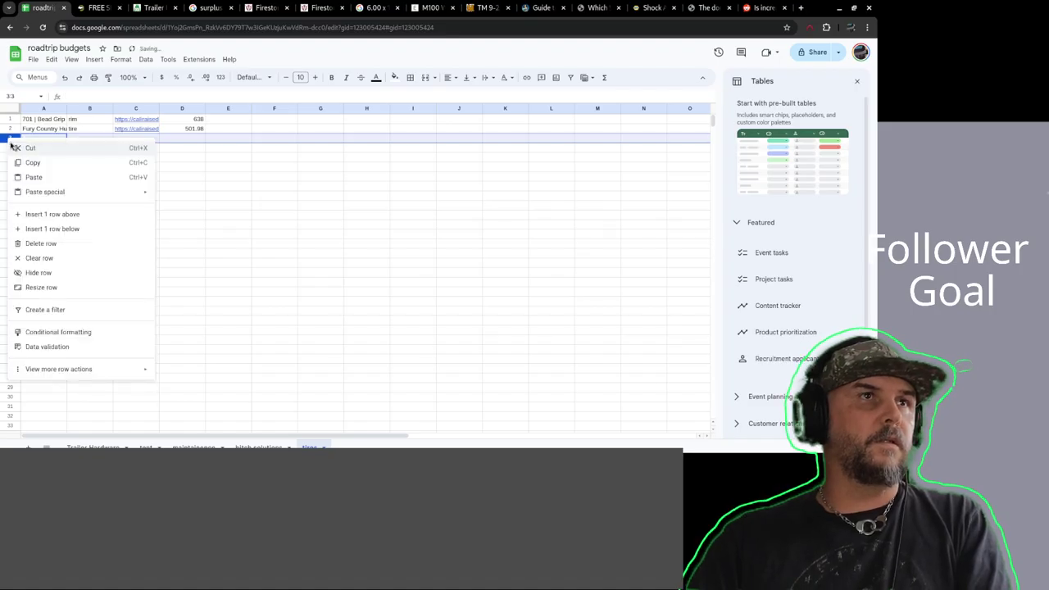
pyautogui.click(28, 214)
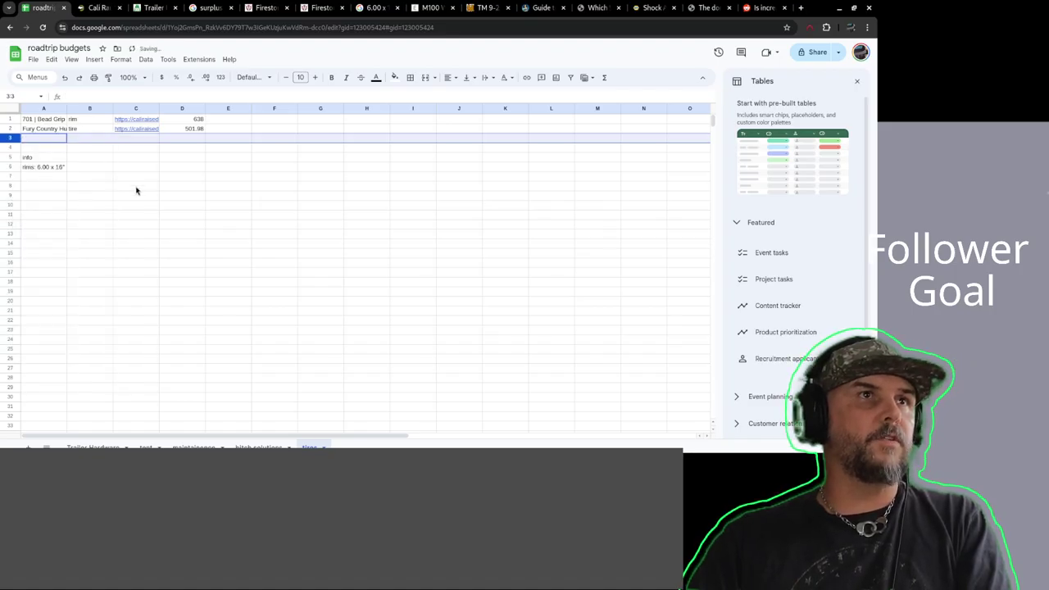
pyautogui.click(136, 189)
pyautogui.click(34, 168)
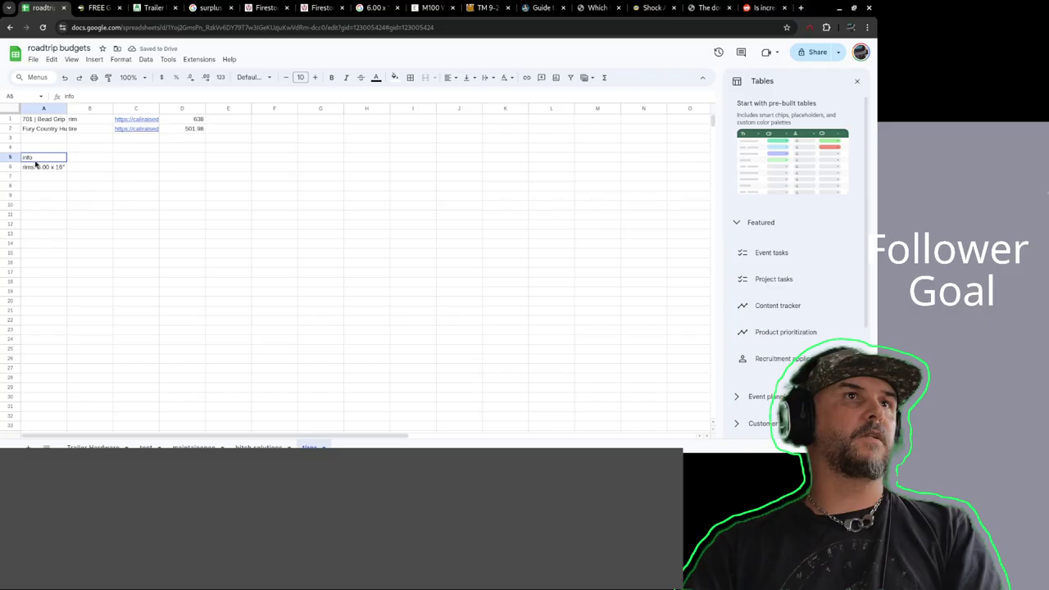
pyautogui.click(172, 204)
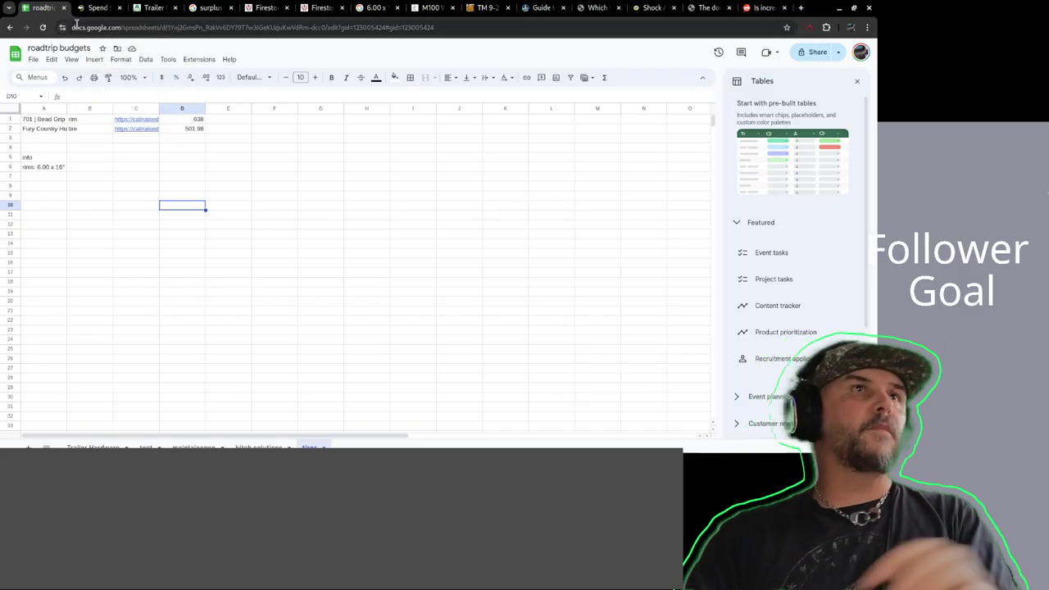
# - Close the finished Cali Raised tire tab and the trailer rack tab
pyautogui.click(97, 8)
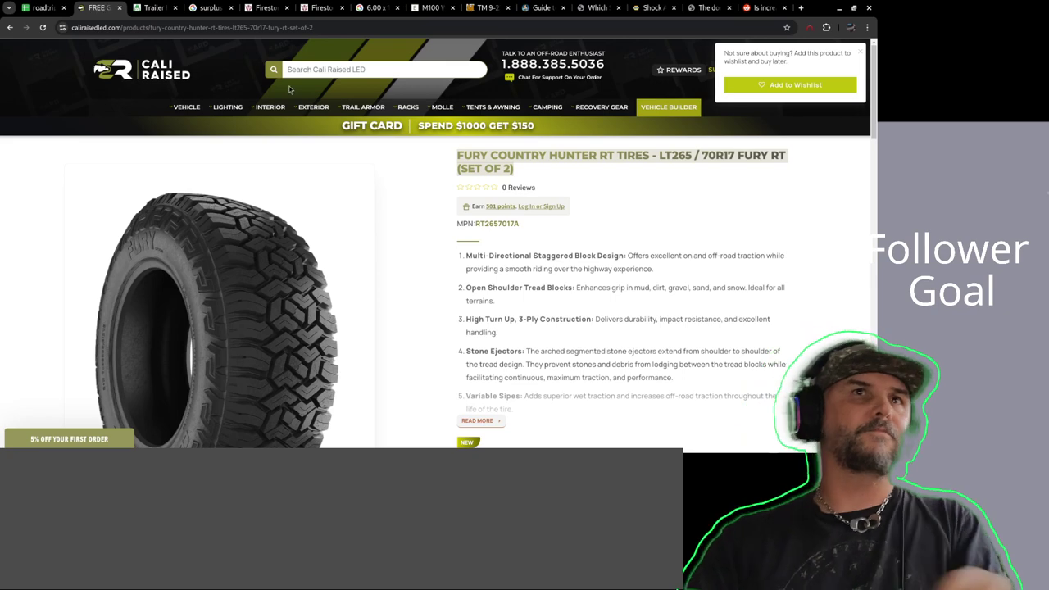
pyautogui.click(119, 7)
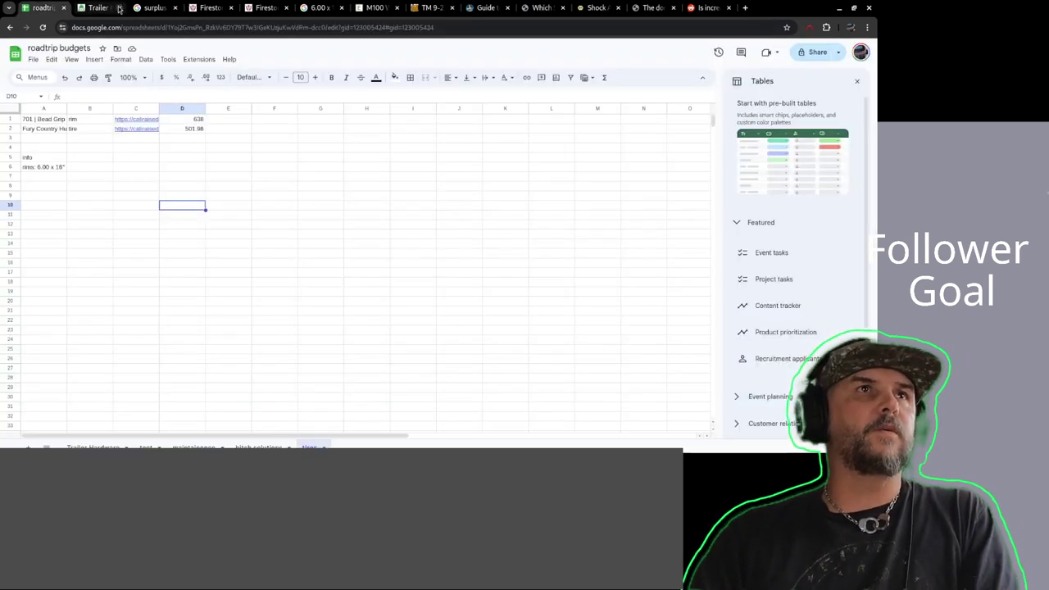
pyautogui.click(98, 12)
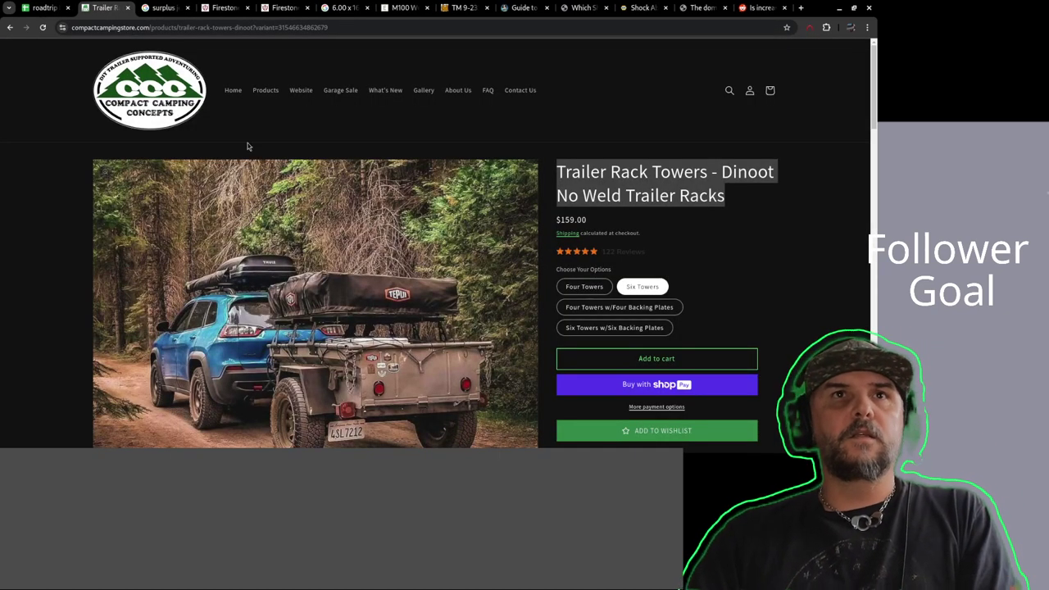
pyautogui.click(127, 8)
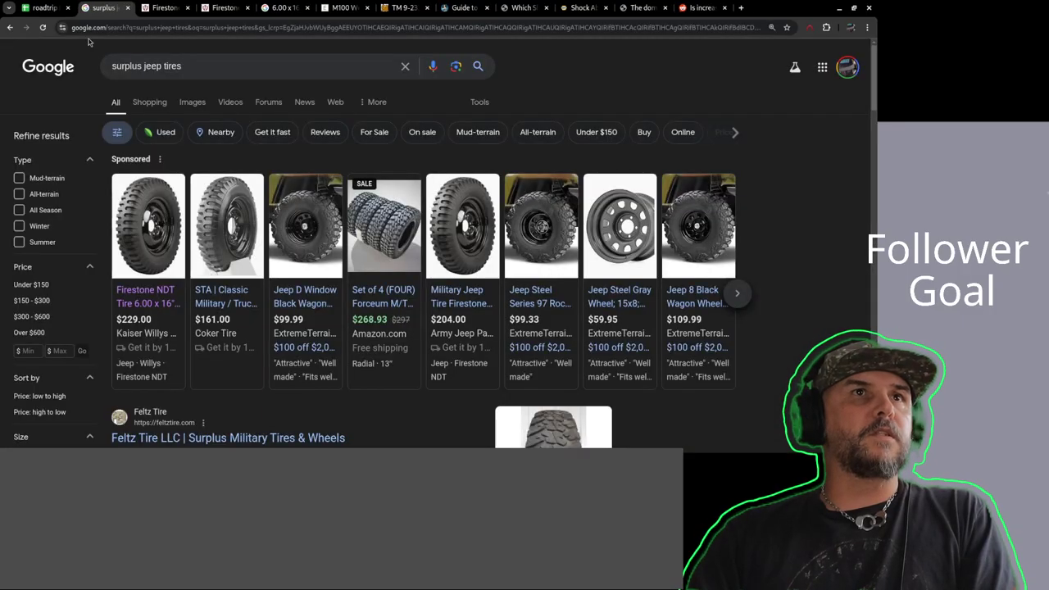
# - Review the trailer photo and surplus jeep tire results, then return to the budget sheet
pyautogui.moveTo(628, 246)
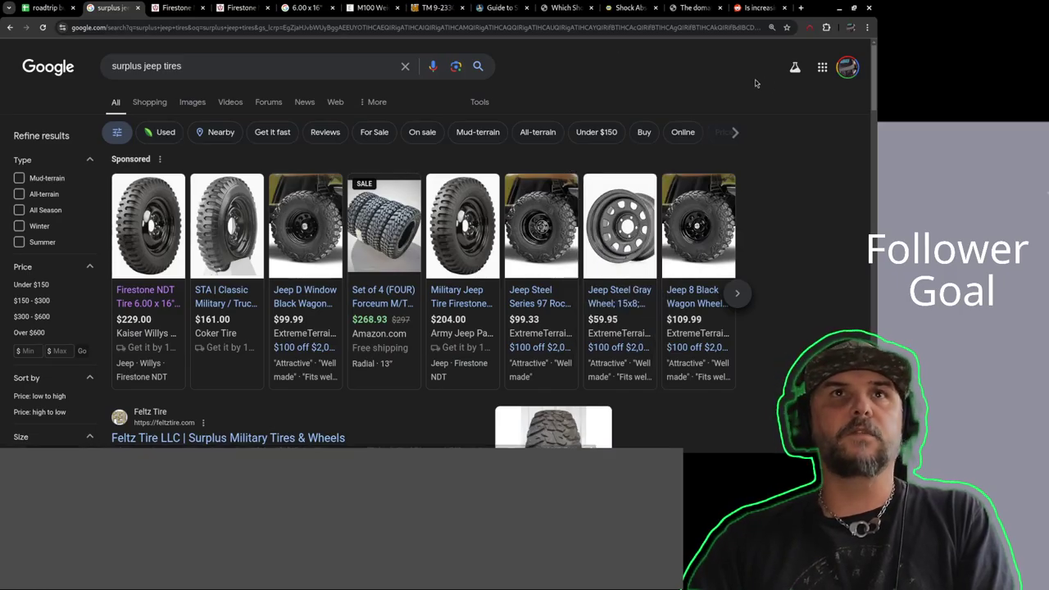
pyautogui.moveTo(147, 578)
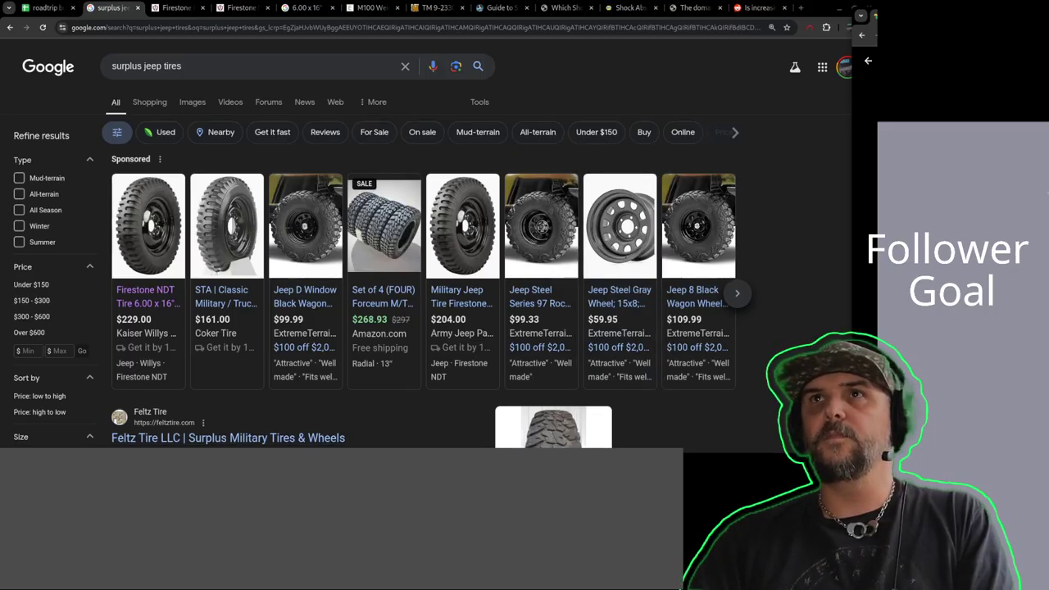
pyautogui.hotkey('alt', 'Tab')
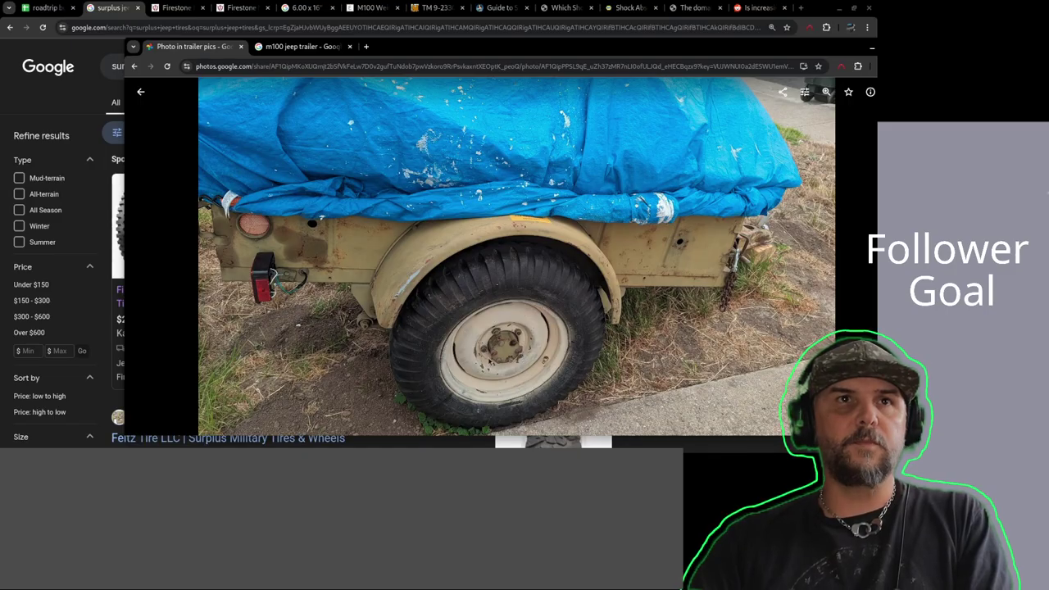
pyautogui.press('super+Down')
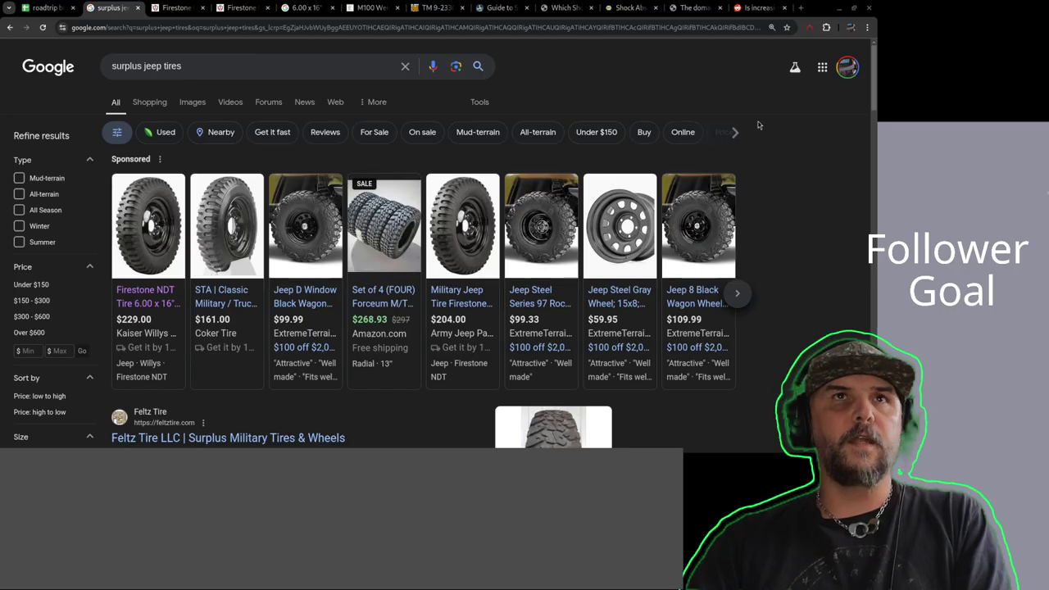
pyautogui.click(174, 8)
pyautogui.click(109, 9)
pyautogui.click(45, 9)
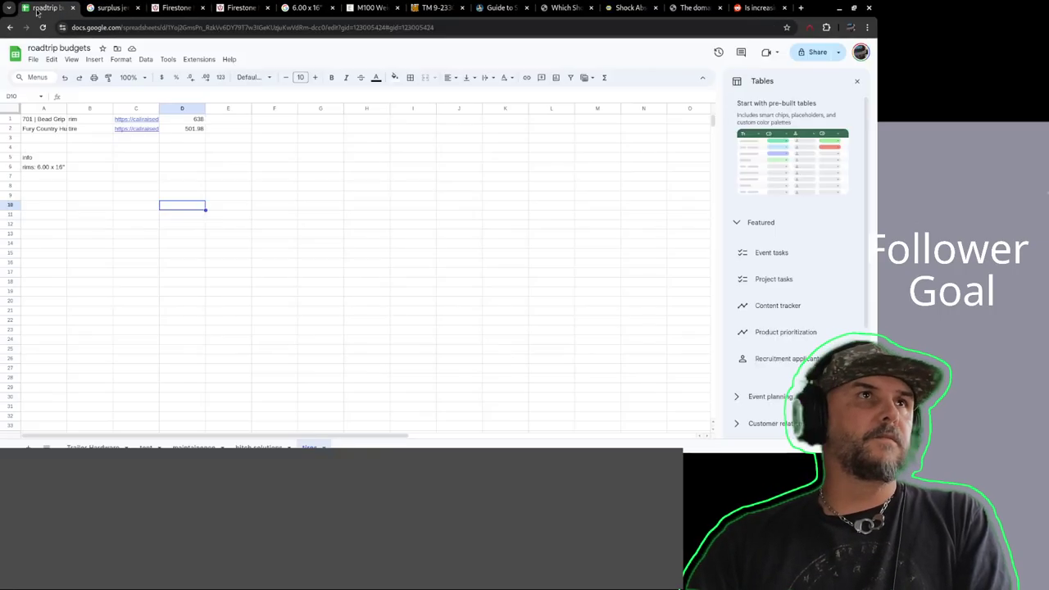
# - Open the 701 Bead Grip rim page from the C1 link and review its features list
pyautogui.click(125, 121)
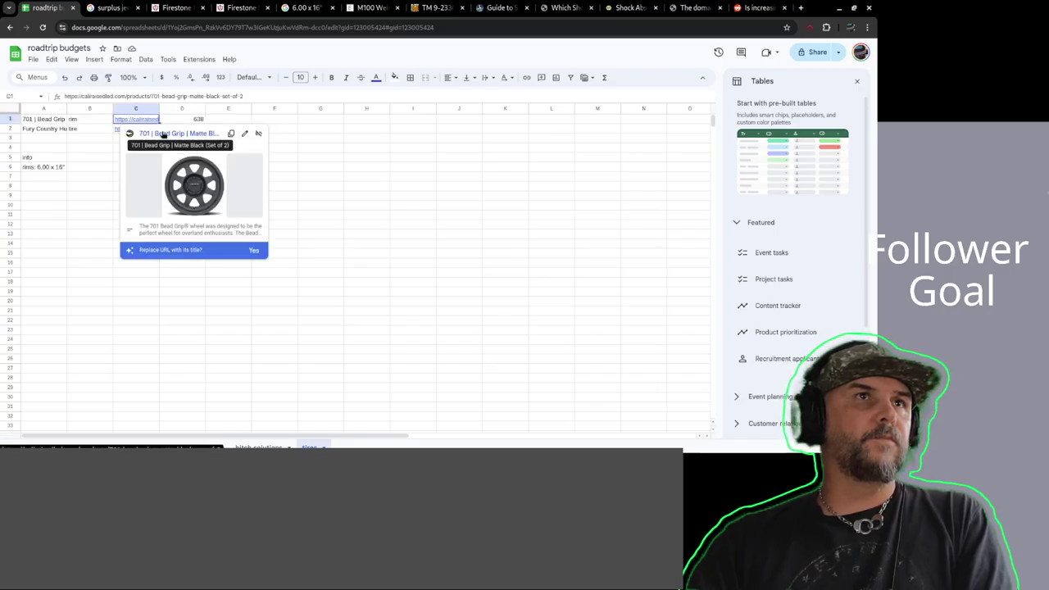
pyautogui.click(163, 133)
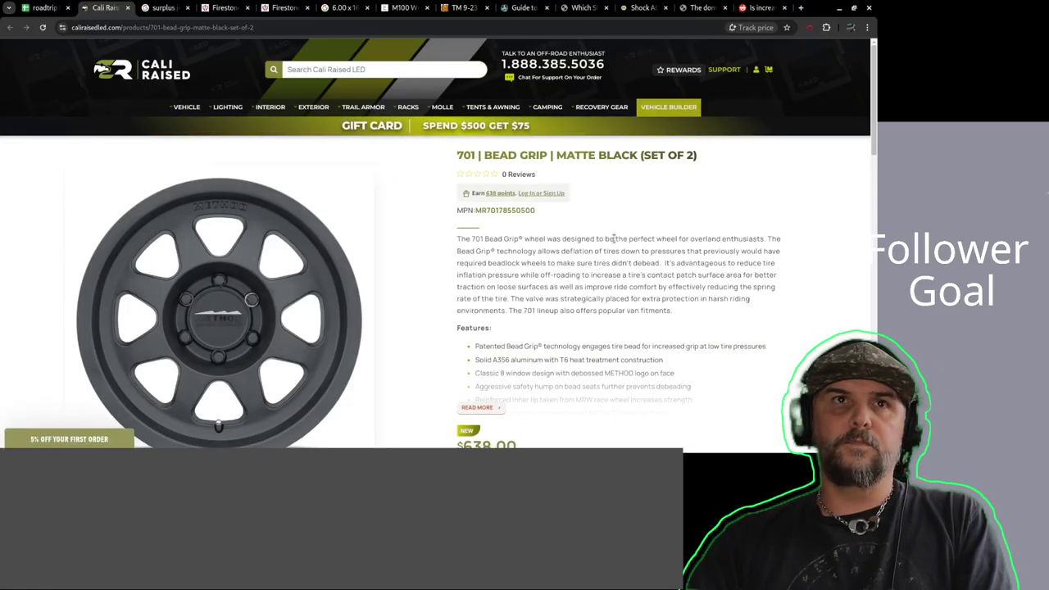
pyautogui.scroll(-2, 461, 320)
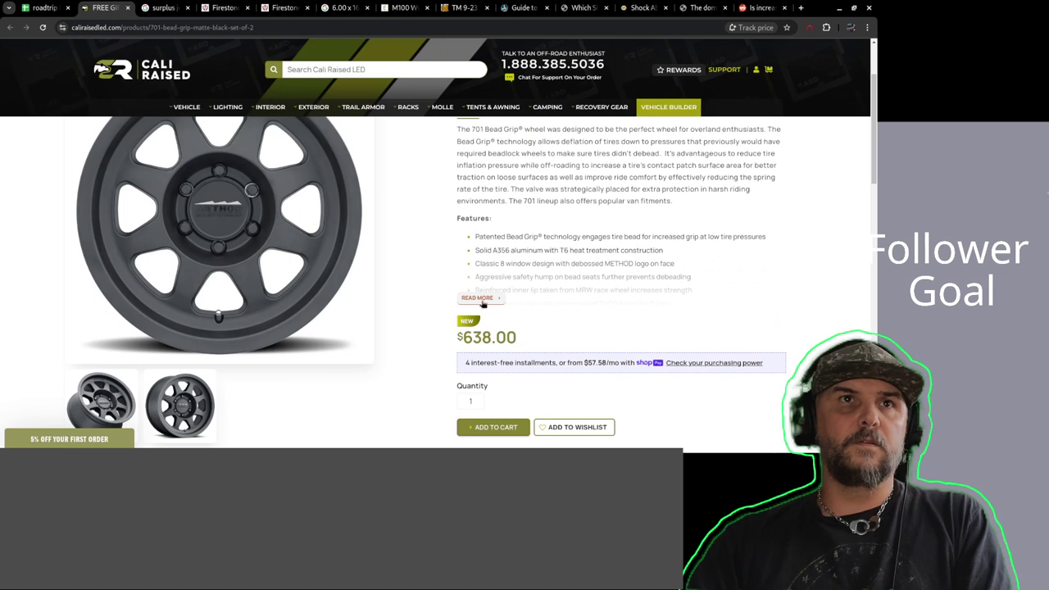
pyautogui.click(482, 300)
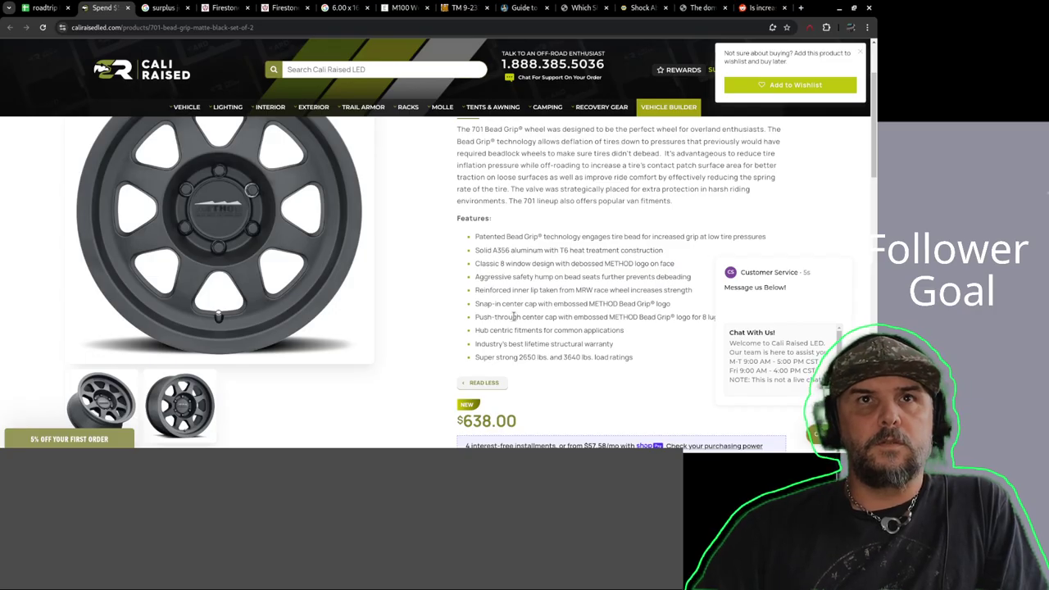
pyautogui.moveTo(514, 317); pyautogui.dragTo(654, 318)
pyautogui.click(653, 318)
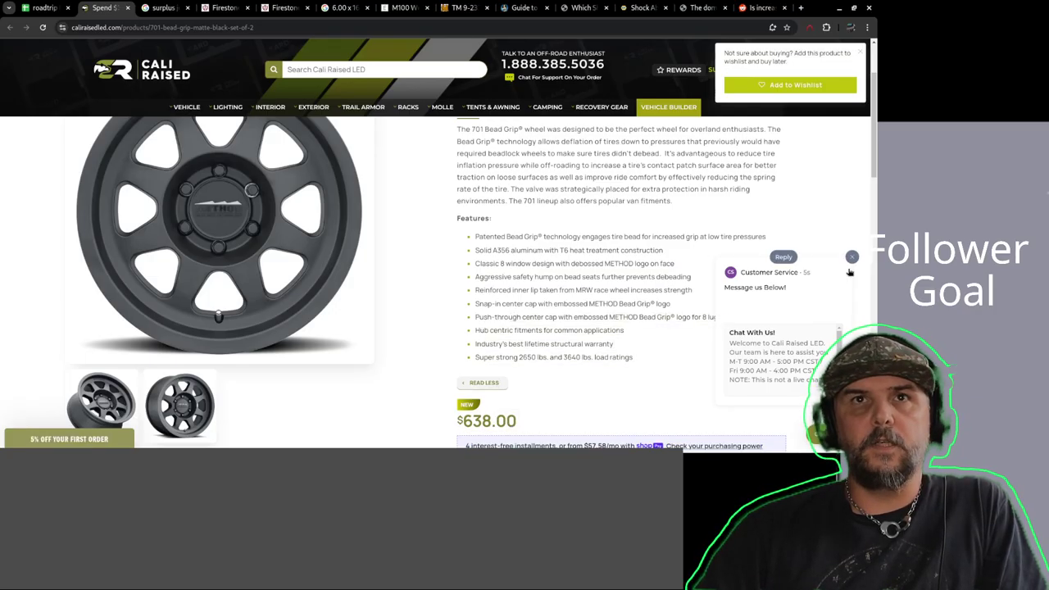
# - Close the chat popup, confirm the 5x127 bolt pattern in Specifications, and open a new tab
pyautogui.click(852, 261)
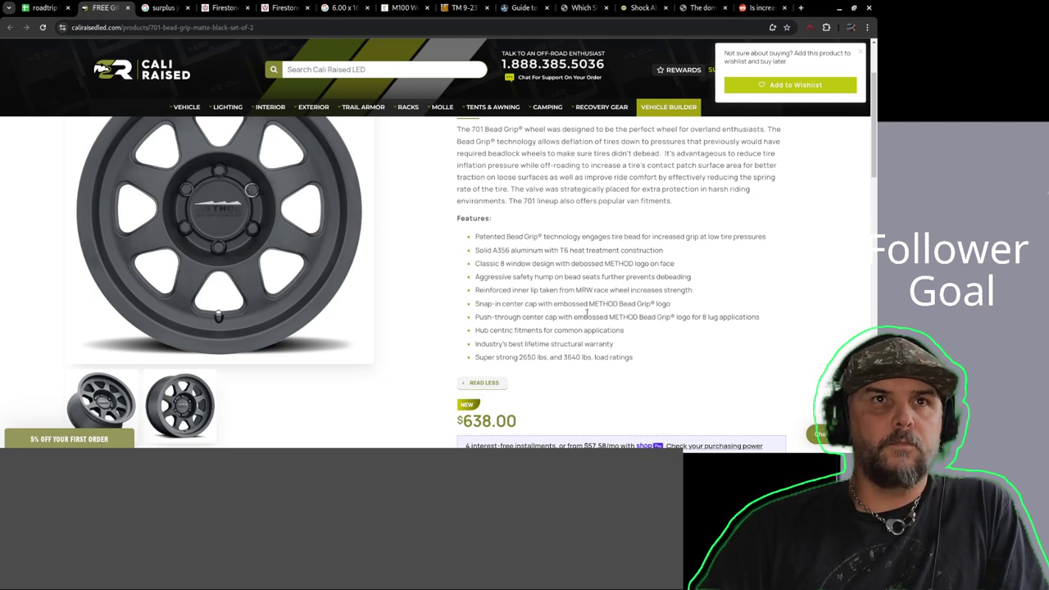
pyautogui.scroll(-5, 567, 266)
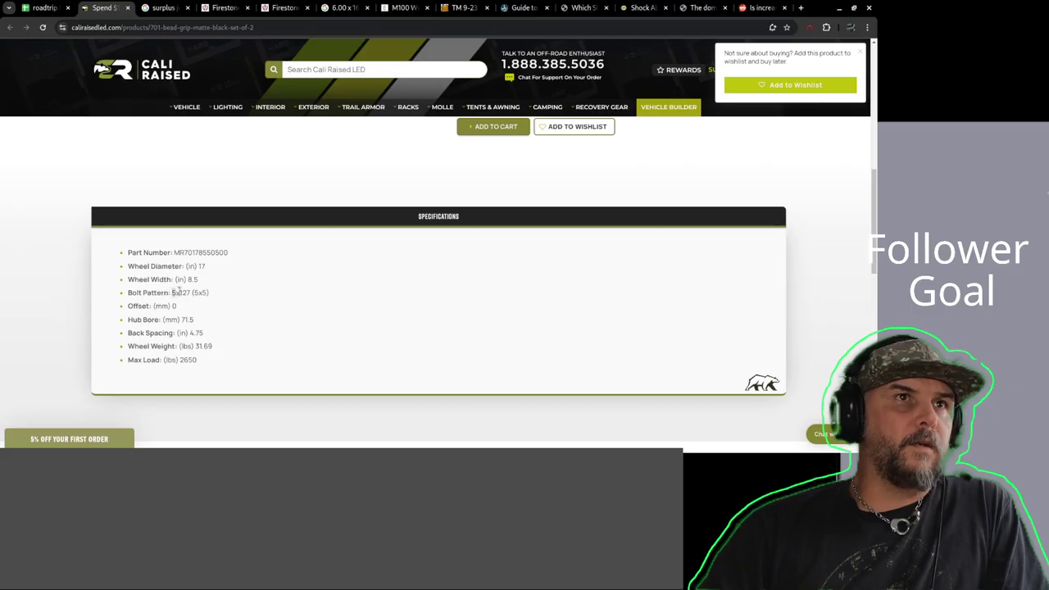
pyautogui.moveTo(172, 291); pyautogui.dragTo(191, 292)
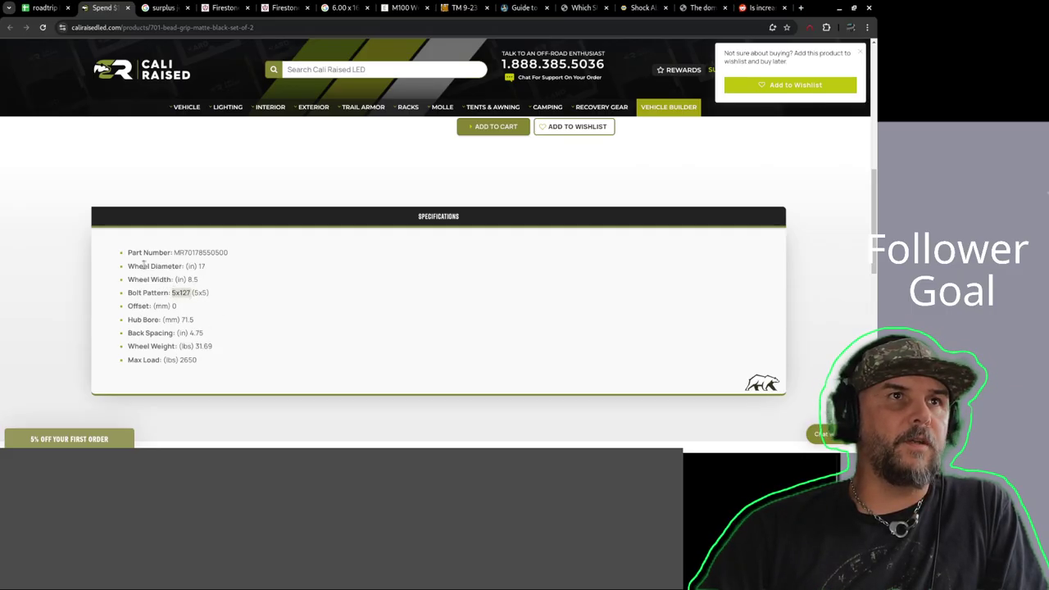
pyautogui.moveTo(143, 264); pyautogui.dragTo(165, 280)
pyautogui.click(187, 280)
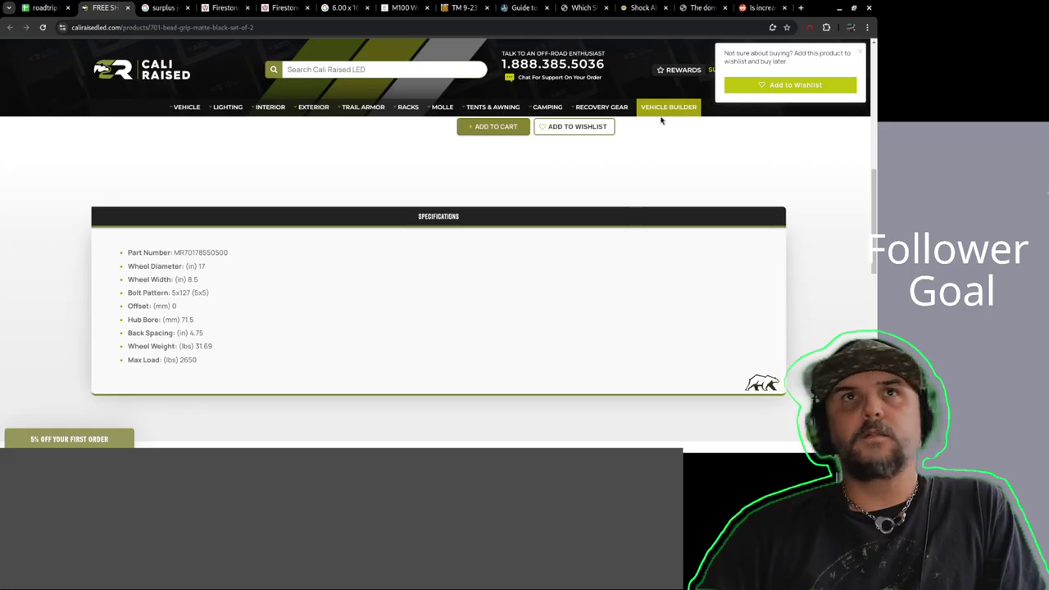
pyautogui.click(803, 6)
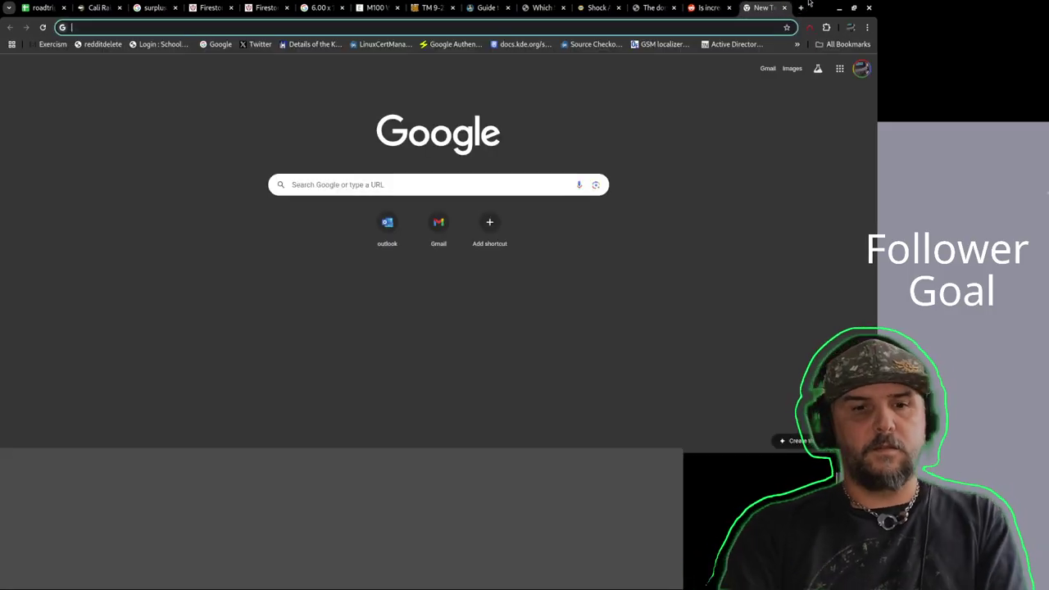
# - Search 'm100 jeep trailer bolt pattern' and open the Wrangler TJ Forum M100 tire-suggestions thread
pyautogui.write('m100 jeep ')
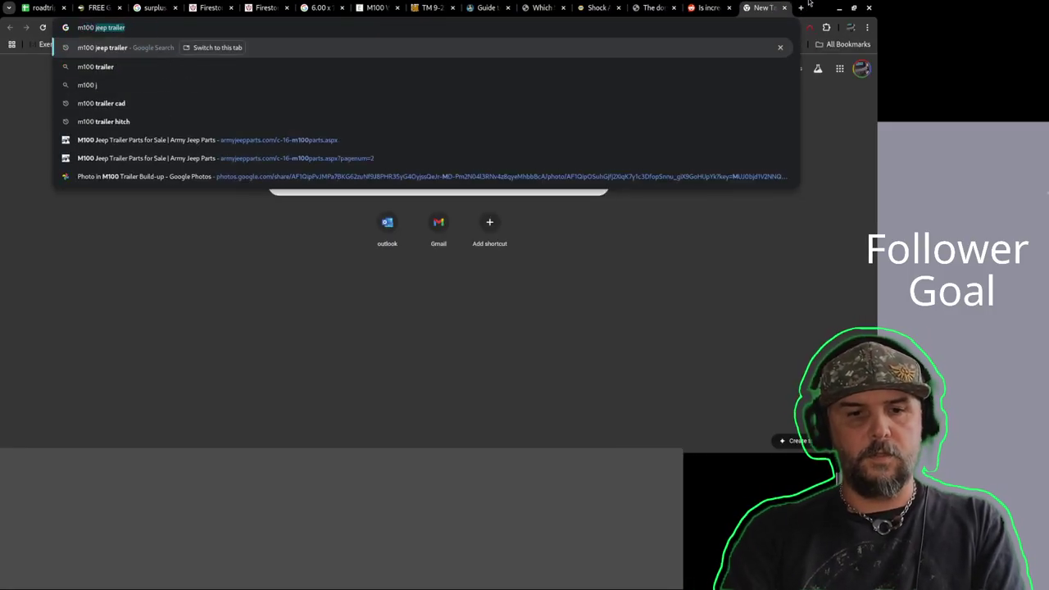
pyautogui.write('trailer b')
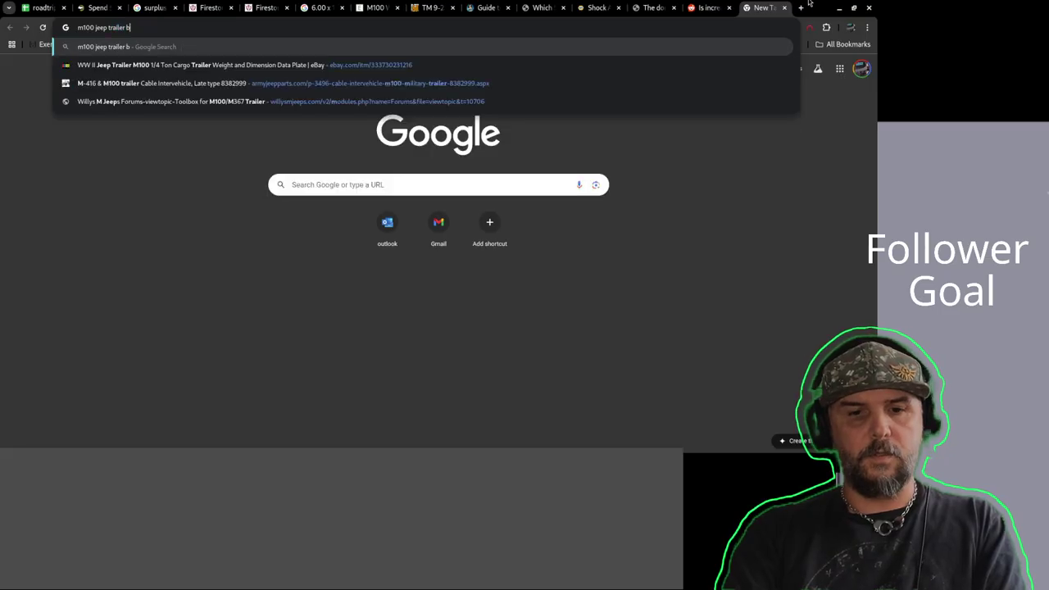
pyautogui.write('olt pat')
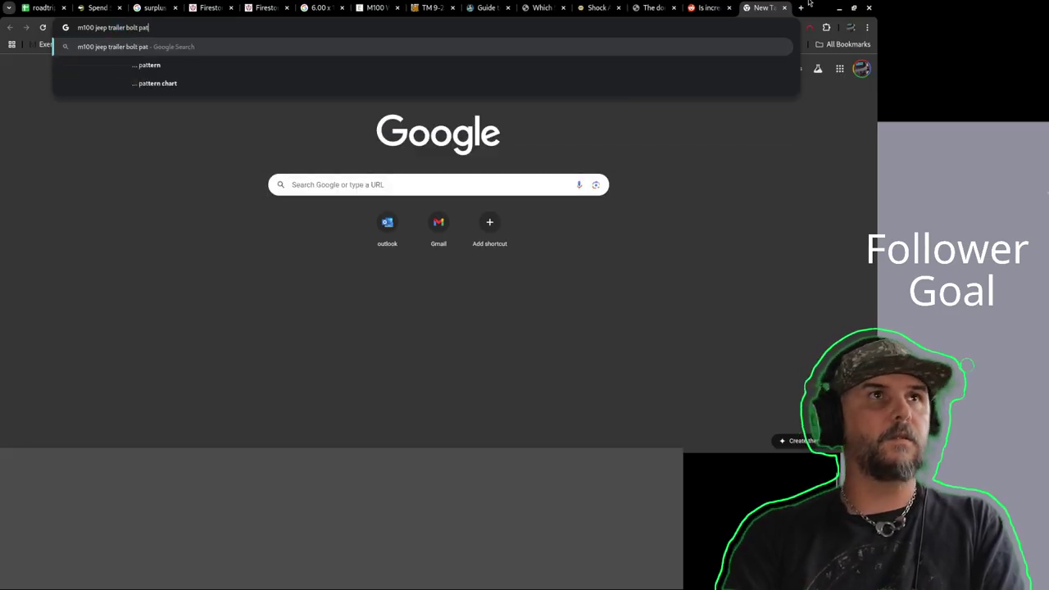
pyautogui.write('tern')
pyautogui.press('Return')
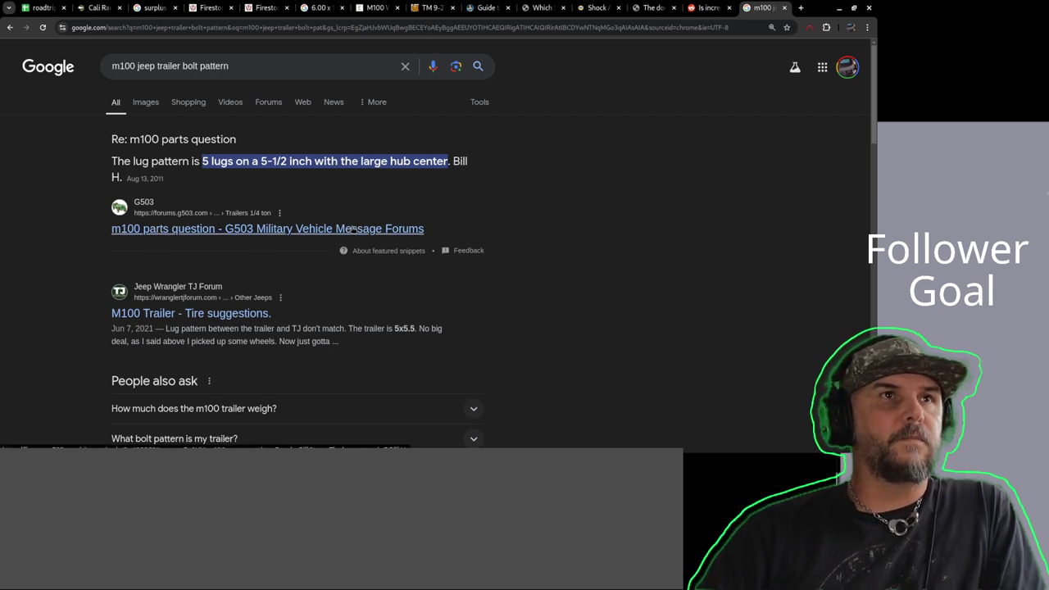
pyautogui.click(216, 234)
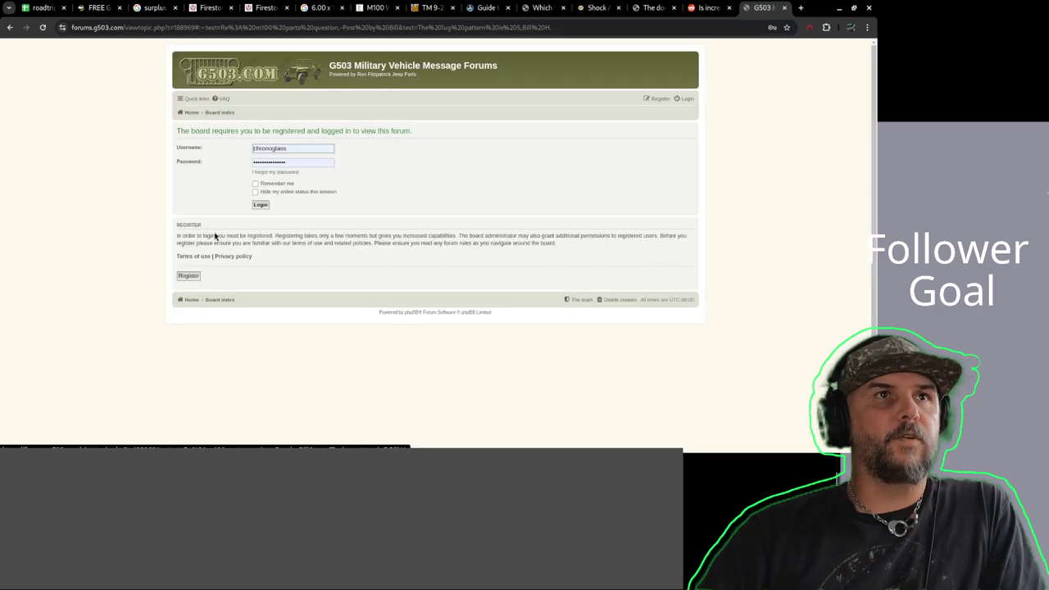
pyautogui.click(260, 204)
pyautogui.click(9, 27)
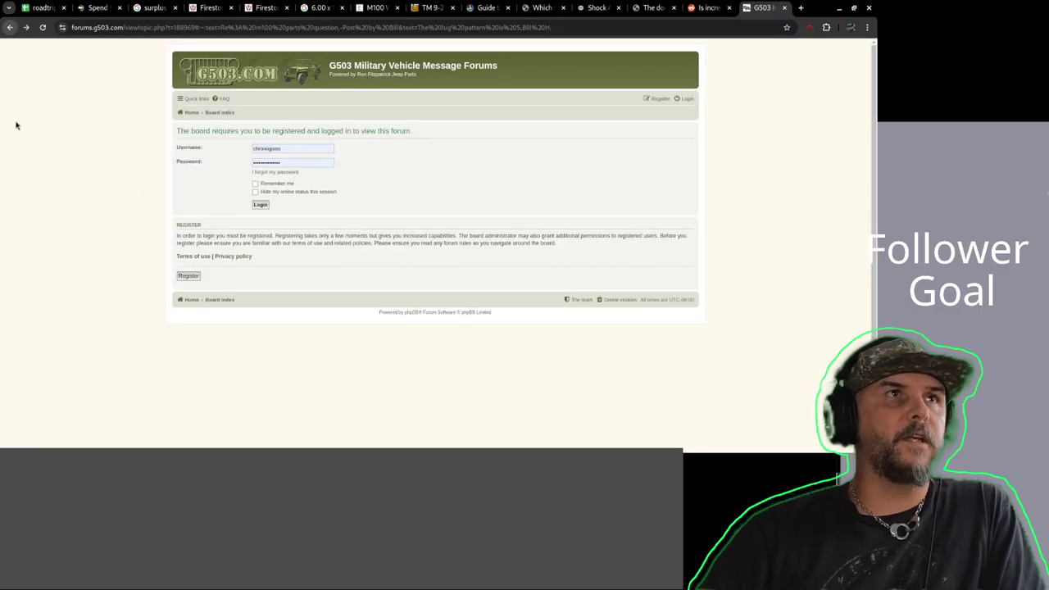
pyautogui.click(10, 28)
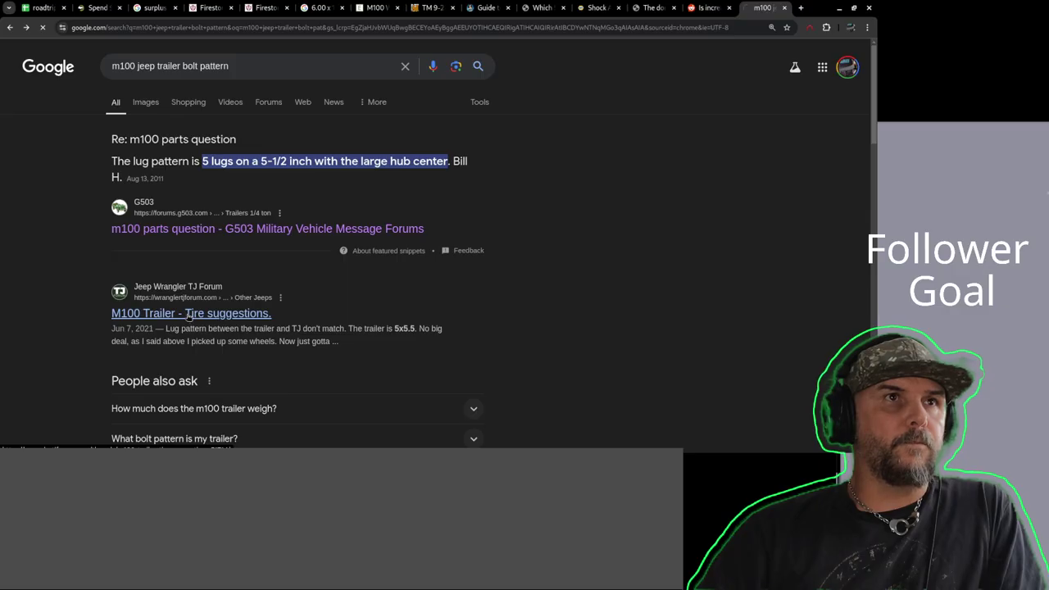
pyautogui.click(189, 317)
# - Copy the 5x5.5 lug pattern from post #3 of the forum thread
pyautogui.scroll(-2, 114, 251)
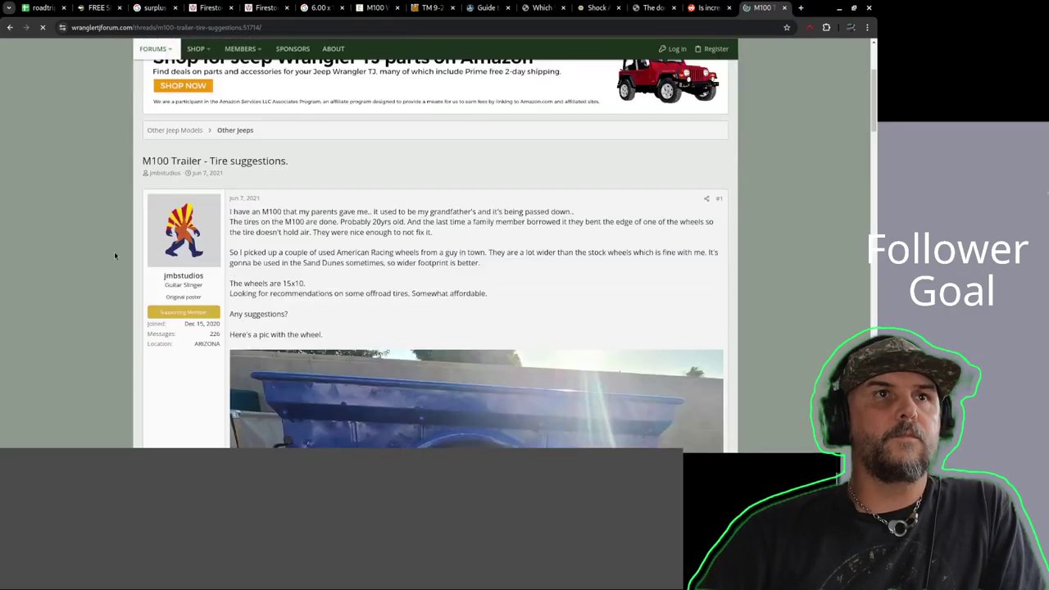
pyautogui.scroll(-2, 115, 256)
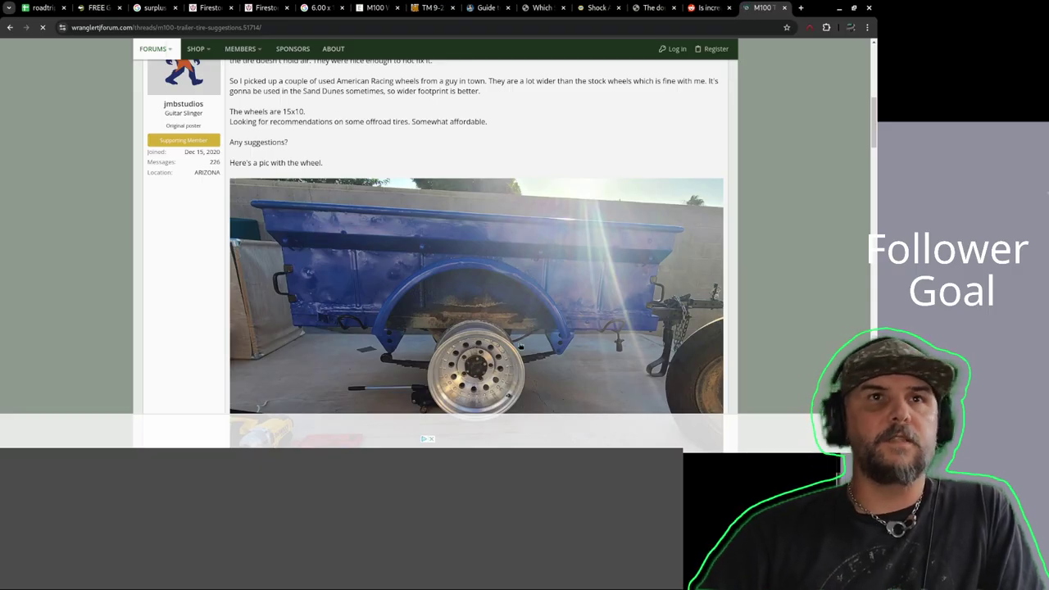
pyautogui.scroll(-1, 508, 331)
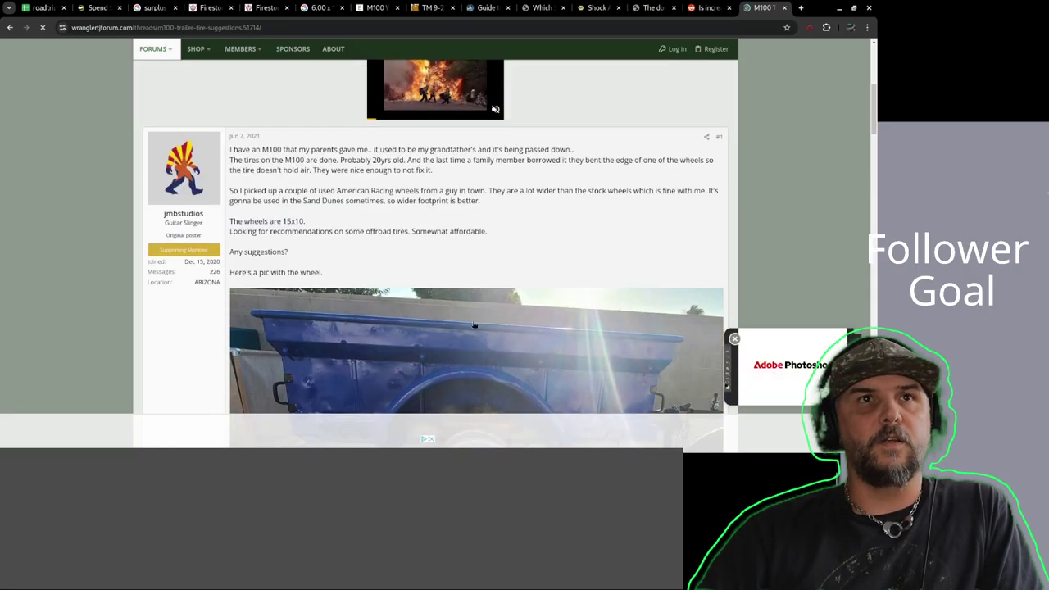
pyautogui.scroll(3, 469, 301)
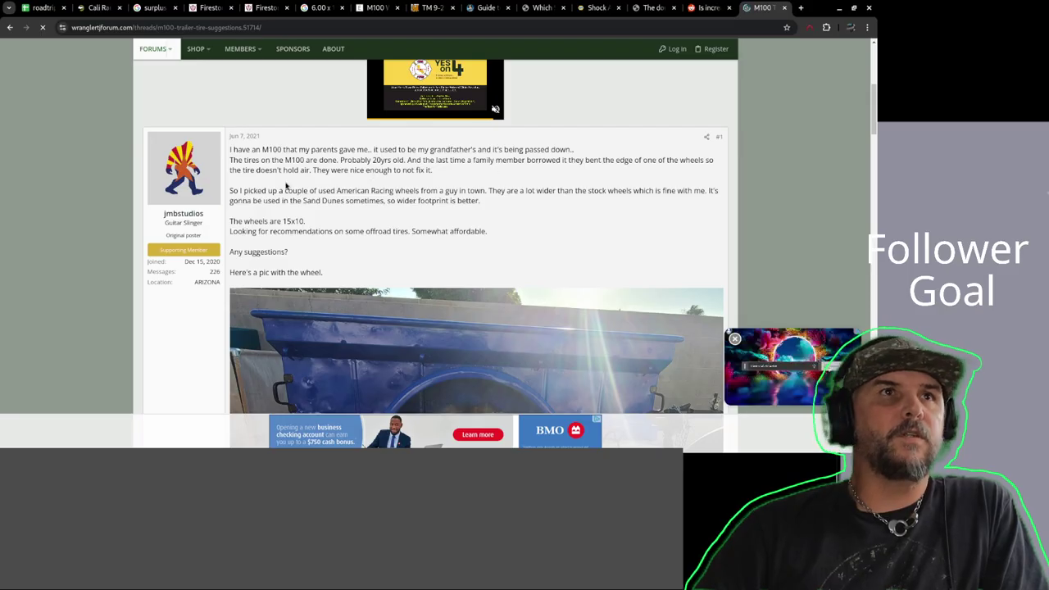
pyautogui.scroll(-1, 271, 182)
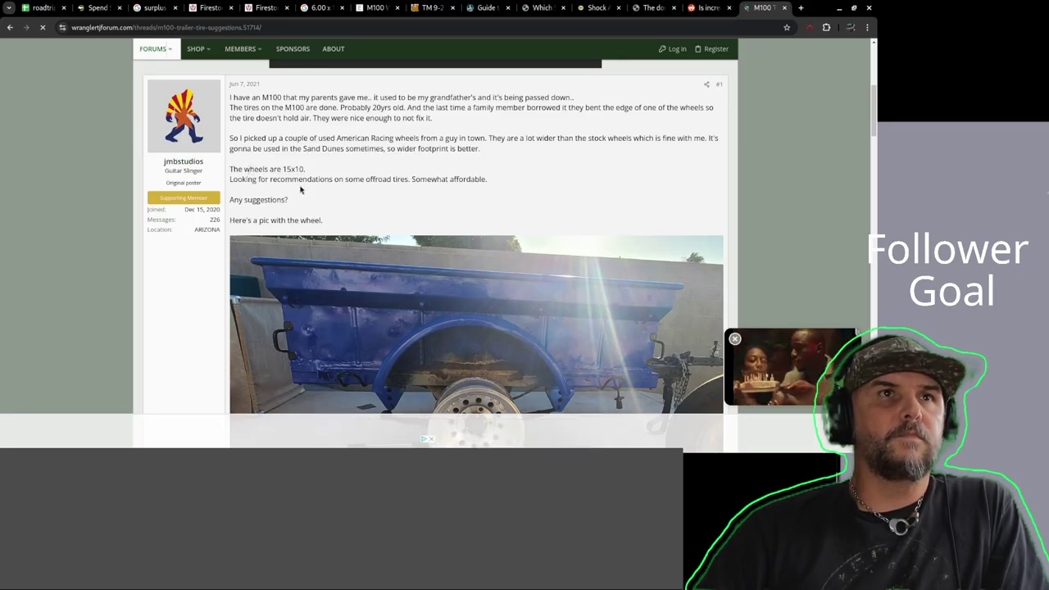
pyautogui.scroll(-2, 346, 141)
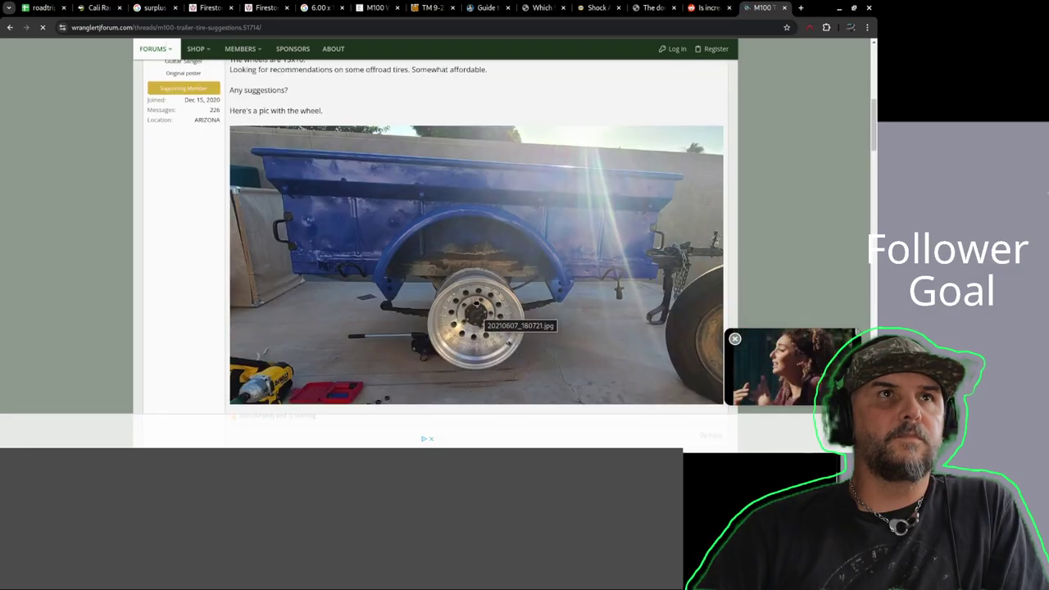
pyautogui.scroll(-4, 475, 303)
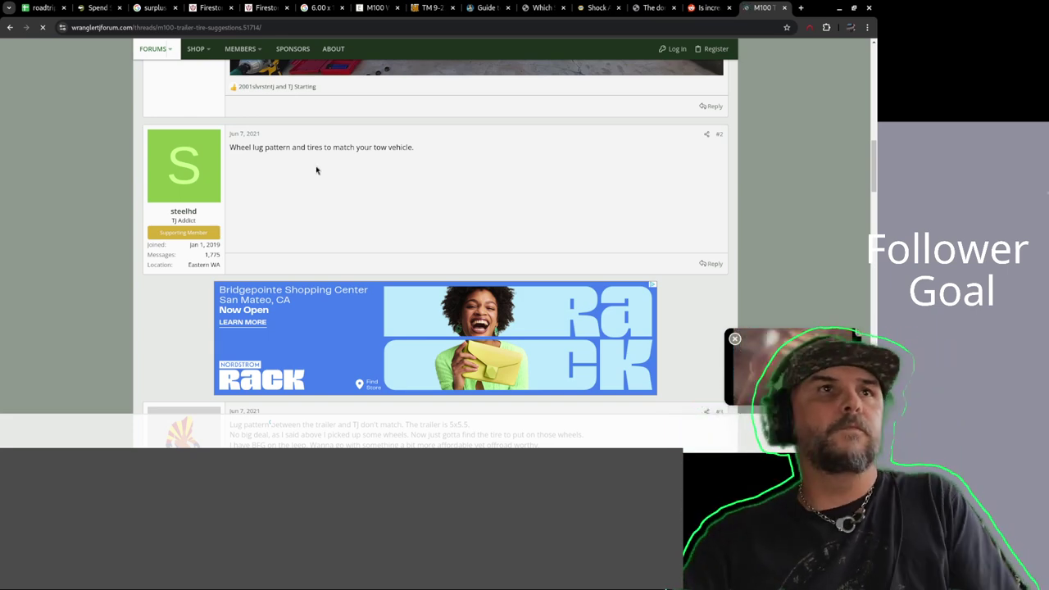
pyautogui.scroll(-2, 316, 170)
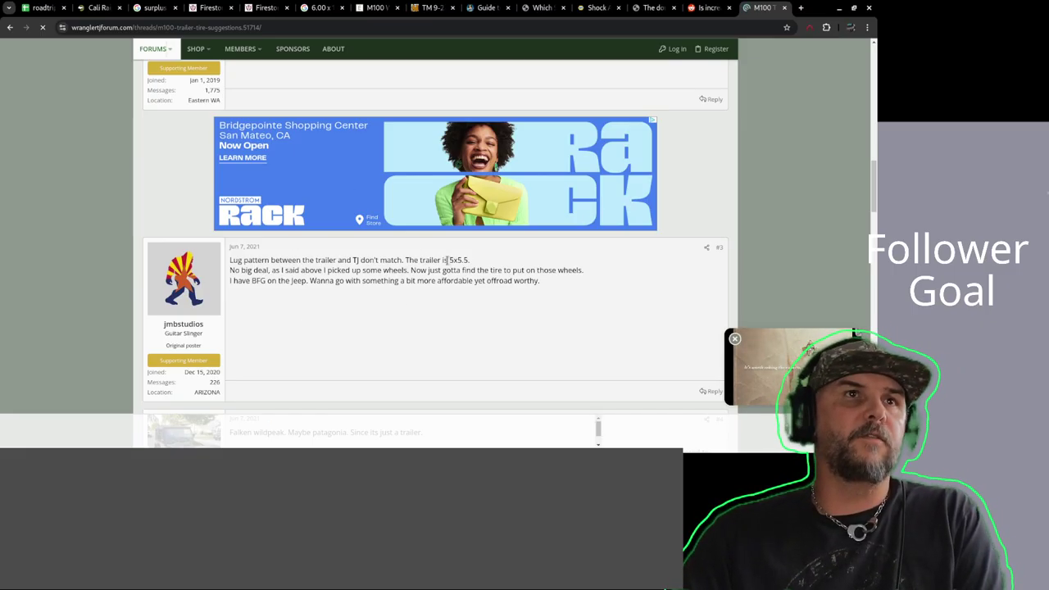
pyautogui.moveTo(447, 260); pyautogui.dragTo(464, 261)
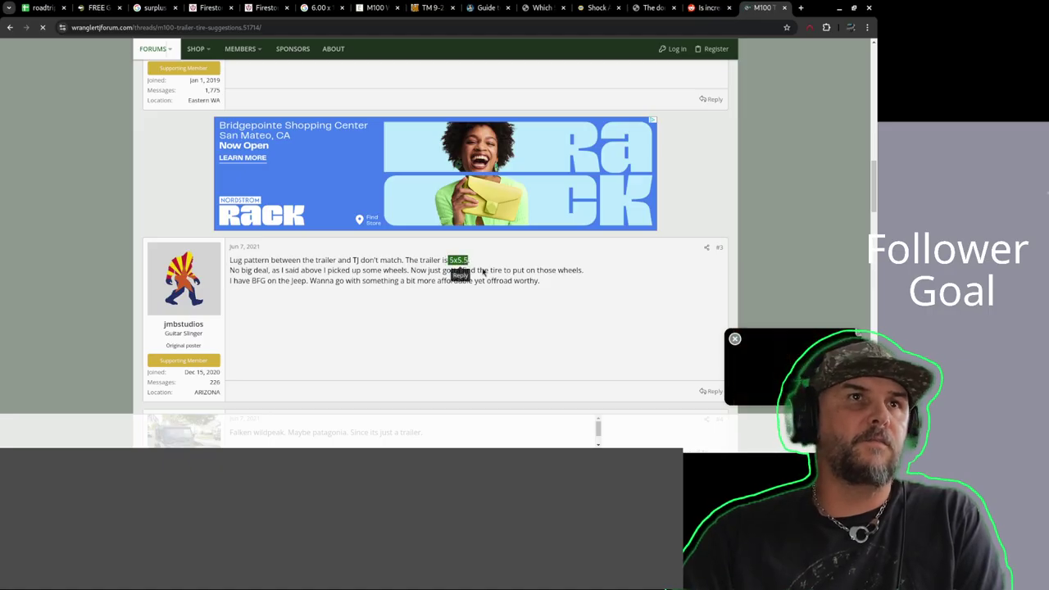
pyautogui.rightClick(459, 263)
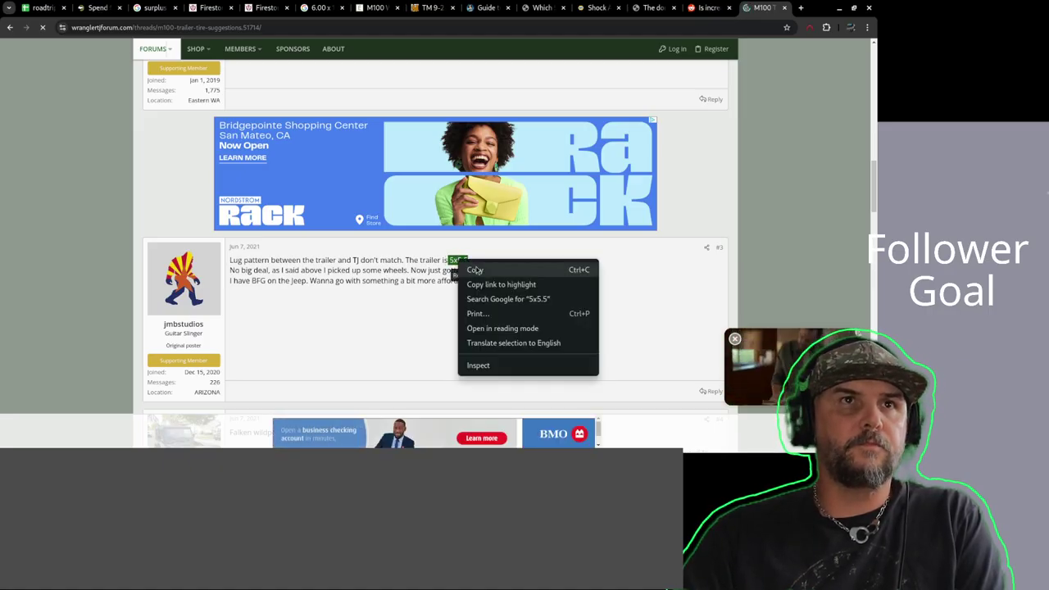
pyautogui.click(491, 270)
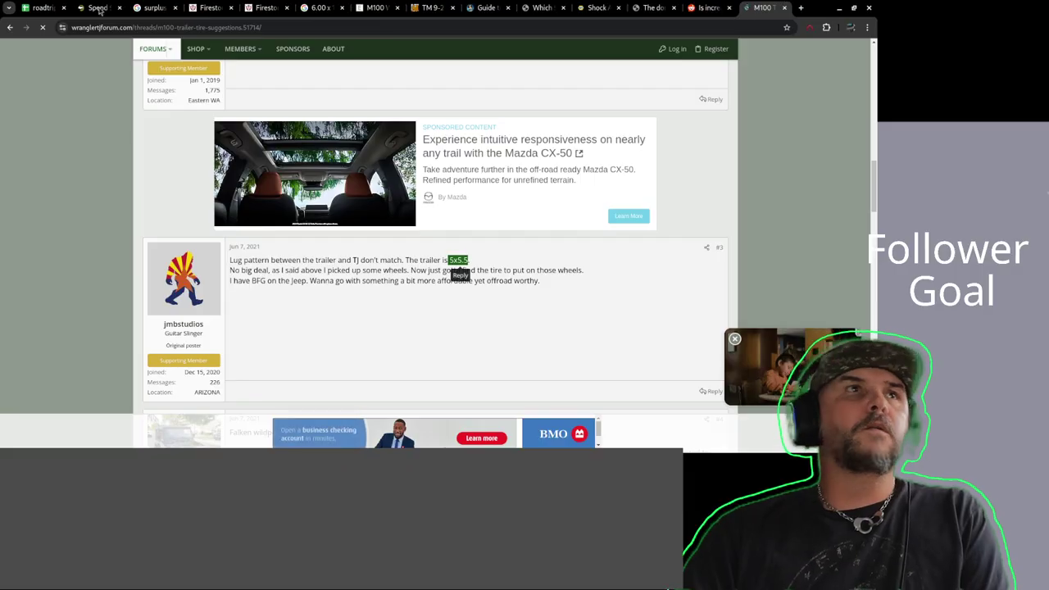
pyautogui.click(41, 7)
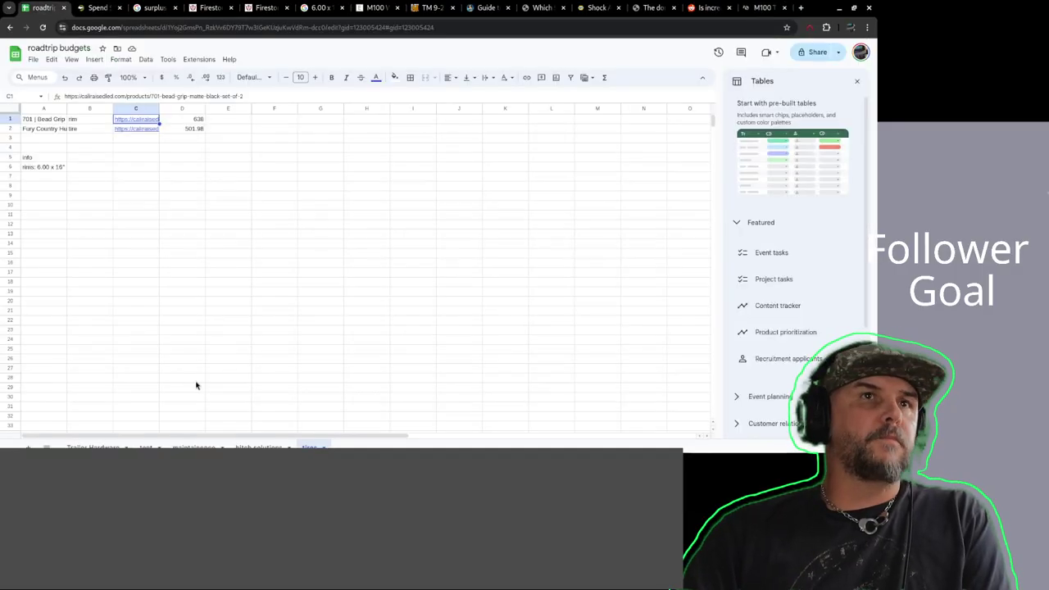
# - Enter 'lug pattern: 5x5.5' in cell A7 below the rims note
pyautogui.click(47, 177)
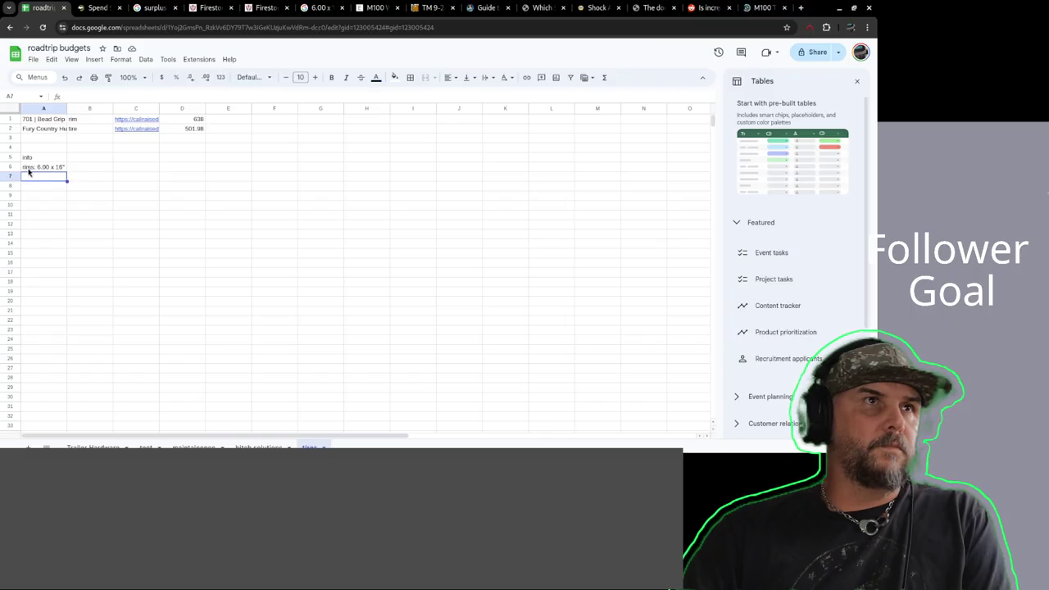
pyautogui.write('lug')
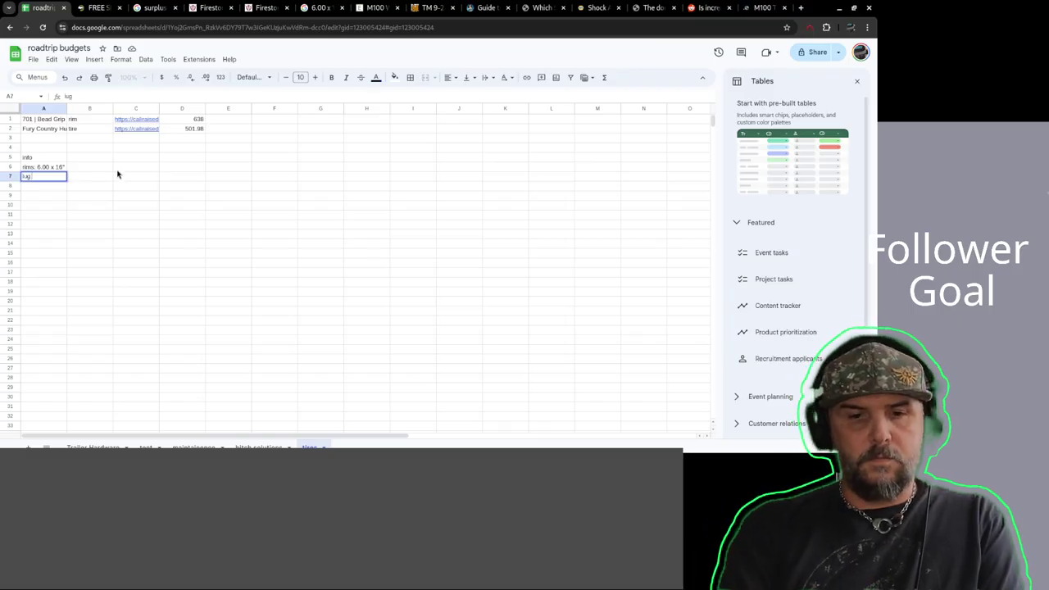
pyautogui.write(' pattern: ')
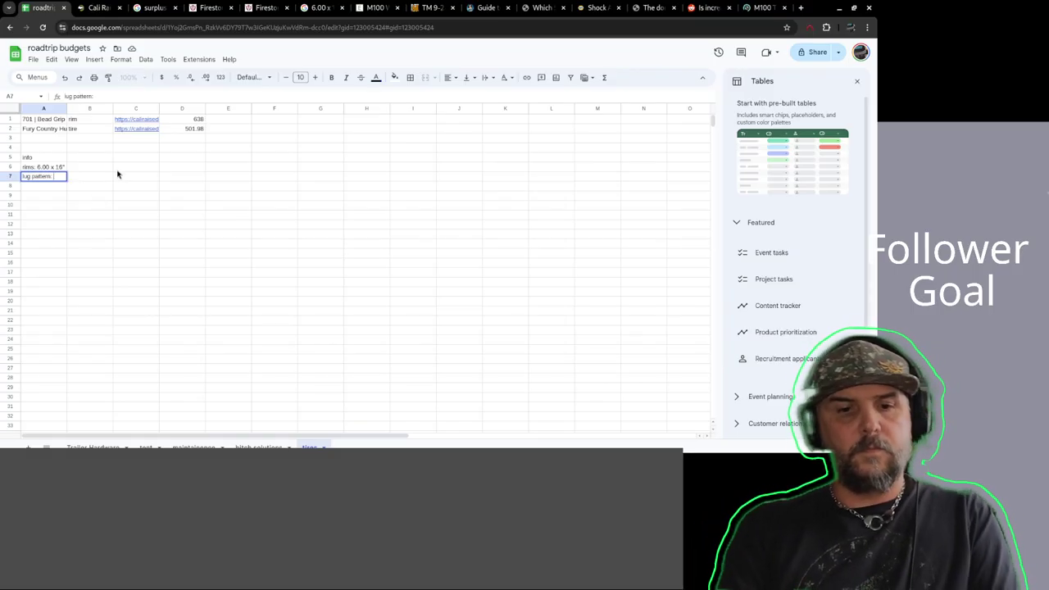
pyautogui.write('5x5.5')
pyautogui.click(163, 294)
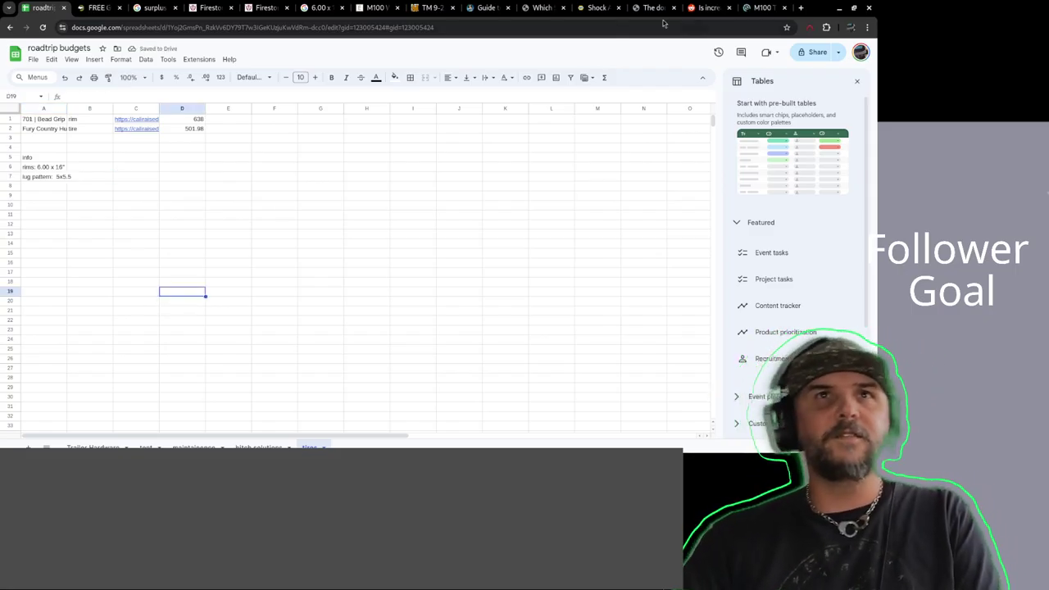
pyautogui.click(747, 9)
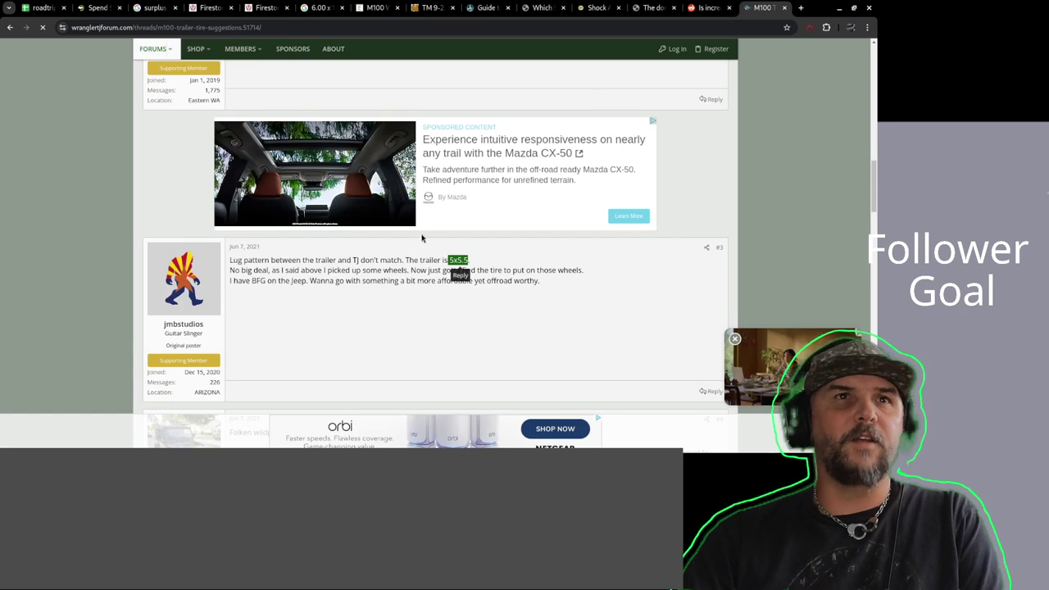
pyautogui.scroll(-2, 417, 256)
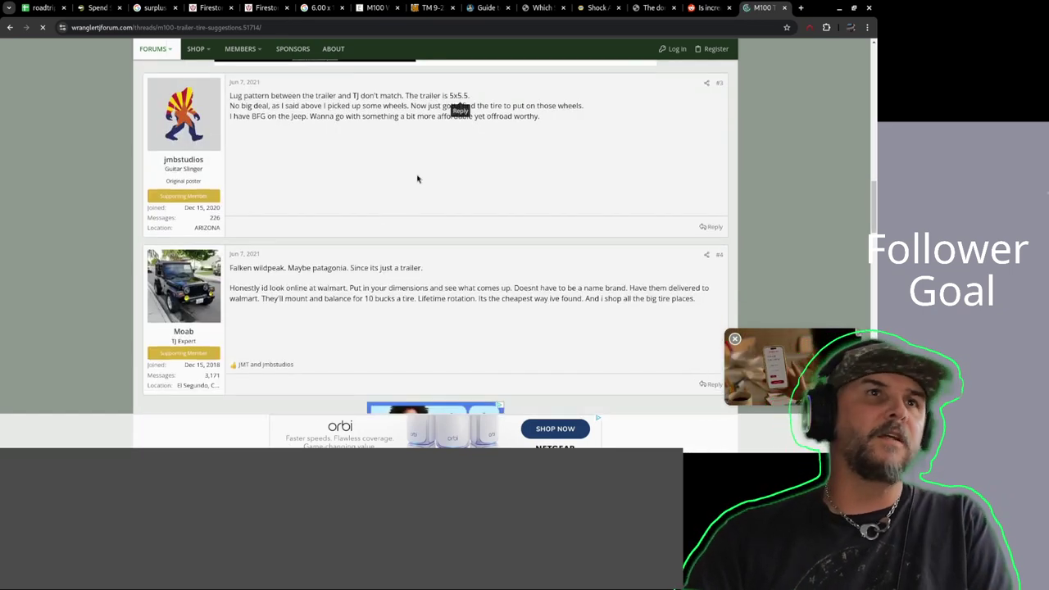
pyautogui.scroll(-1, 417, 175)
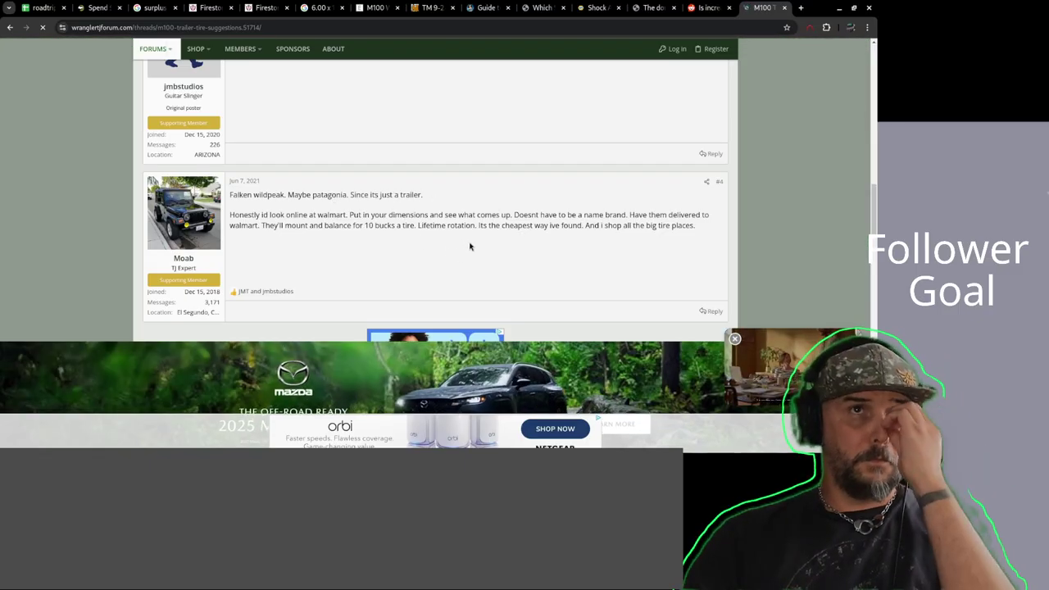
pyautogui.scroll(15, 500, 191)
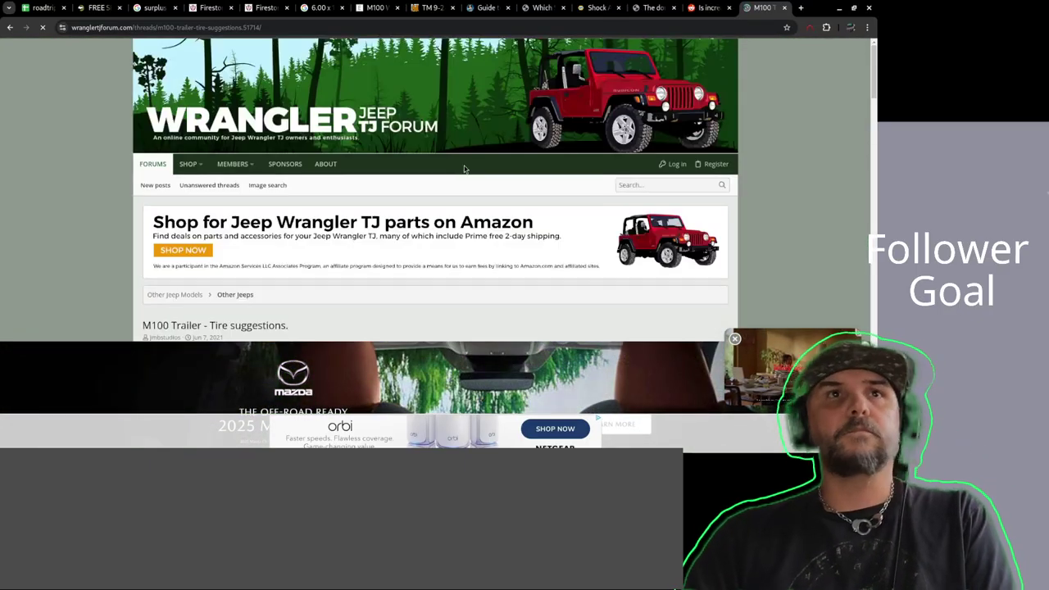
pyautogui.hotkey('ctrl', 'l')
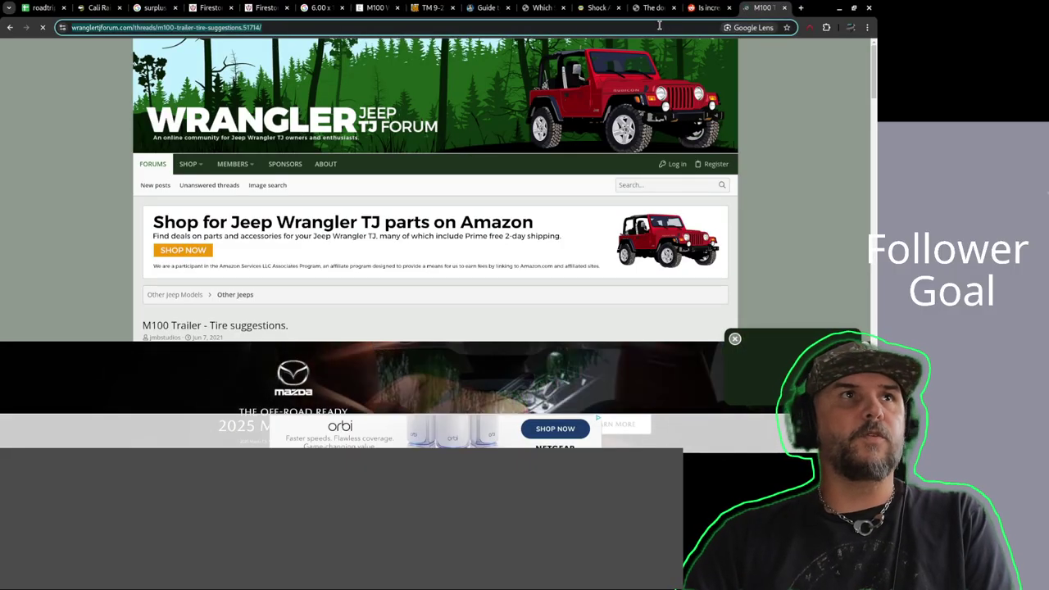
# - Search '5x5.5 lug pattern rim', then refine the query to '5x5.5 lug pattern beadlock'
pyautogui.write('5x5.5')
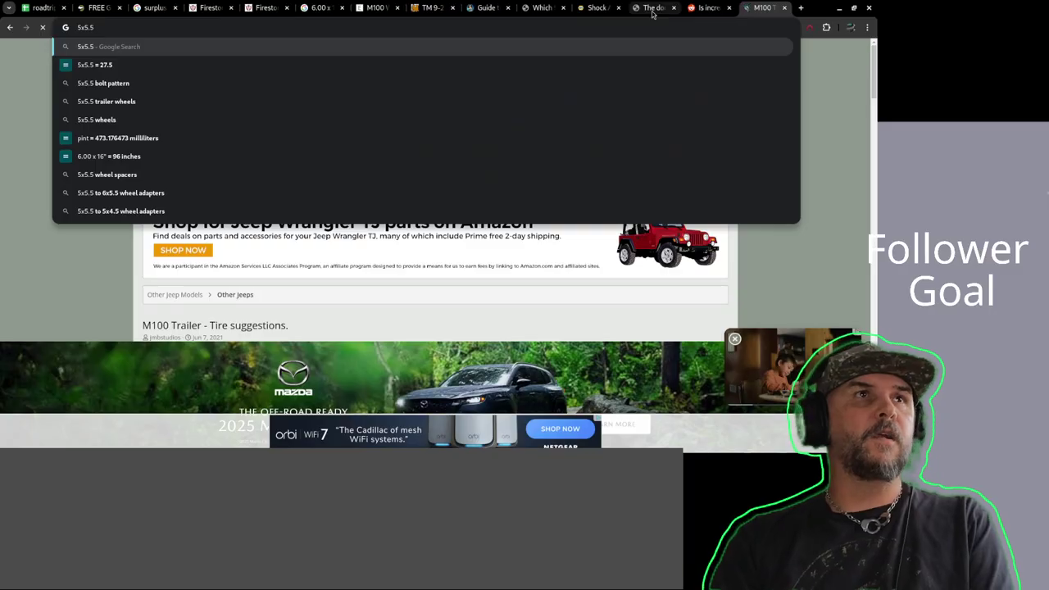
pyautogui.write(' l')
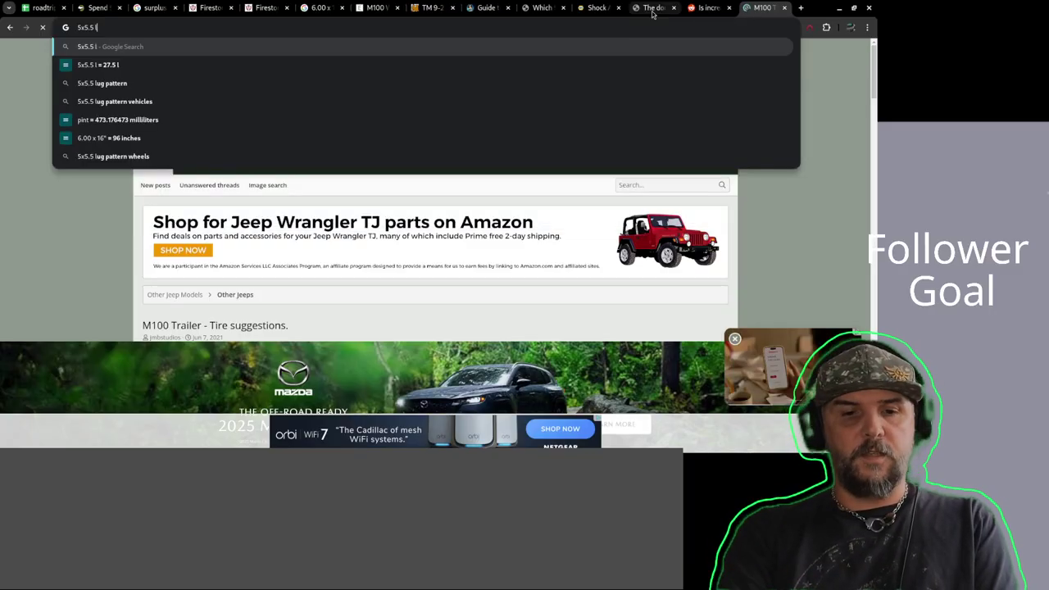
pyautogui.write('ug pattern rim')
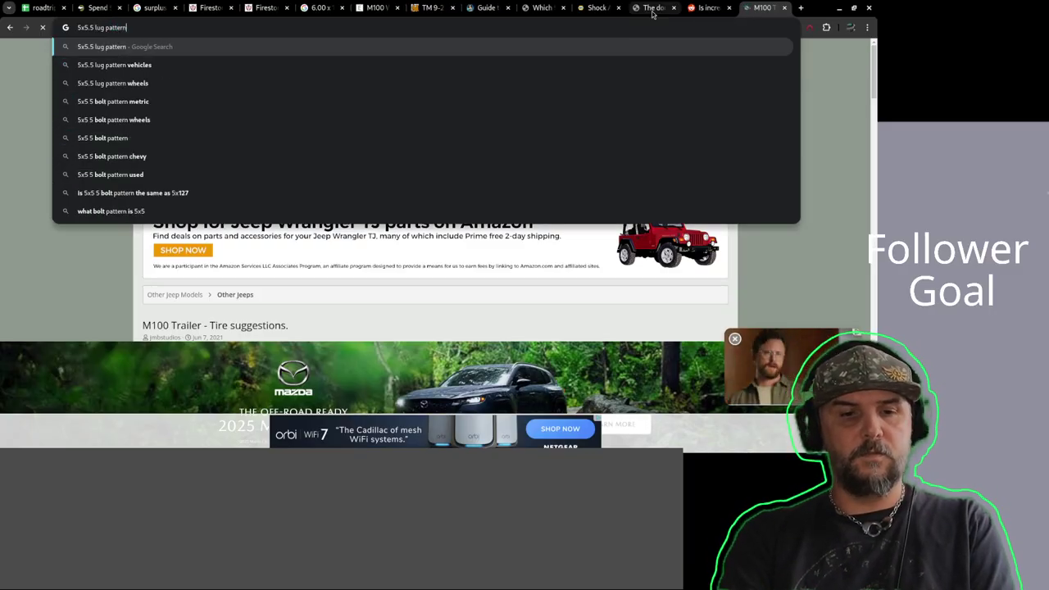
pyautogui.press('Return')
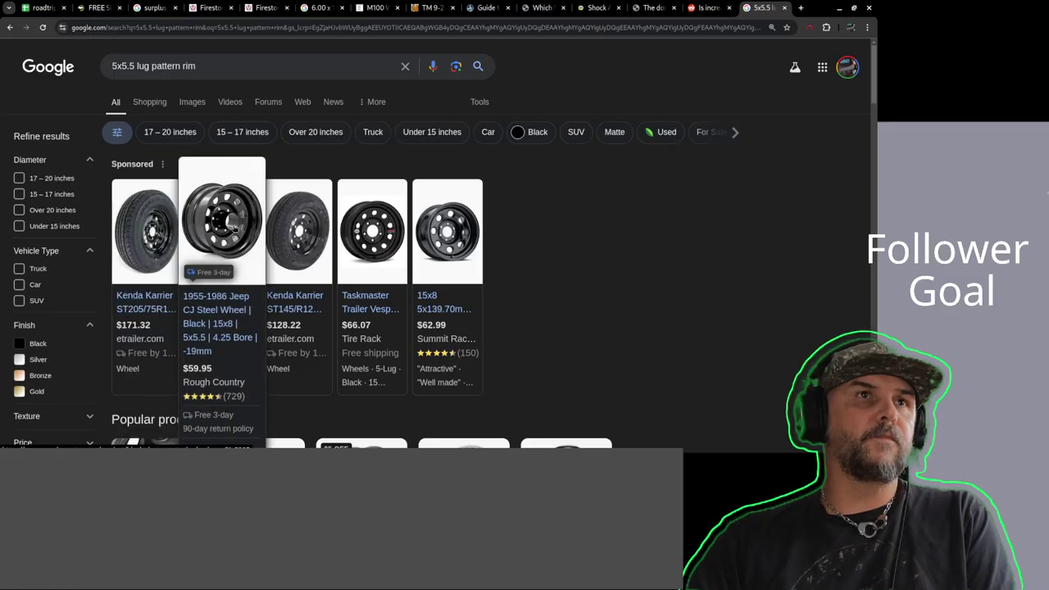
pyautogui.click(207, 66)
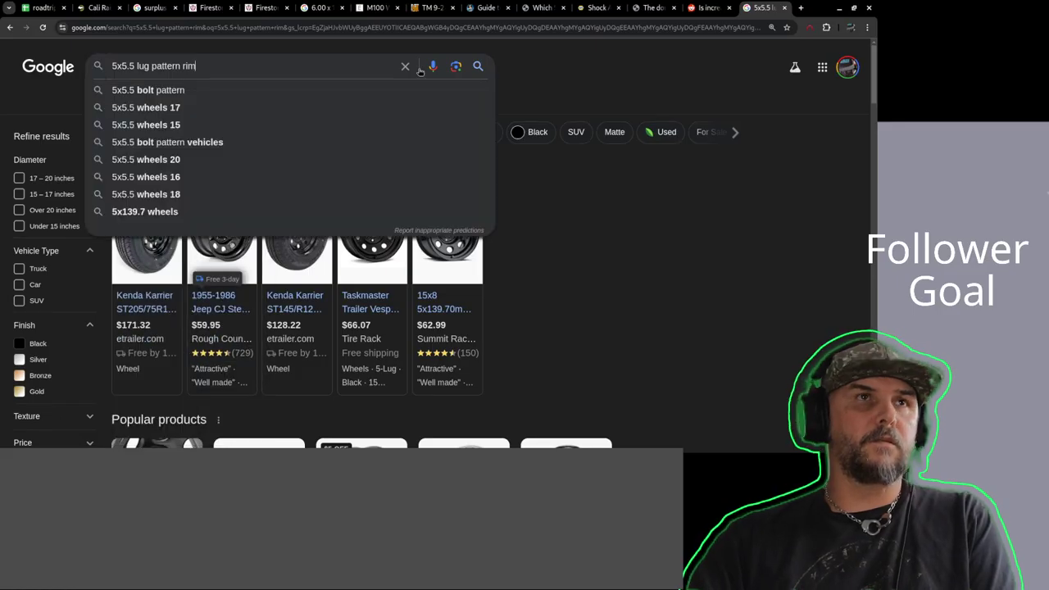
pyautogui.press('BackSpace')
pyautogui.press('BackSpace')
pyautogui.press('BackSpace')
pyautogui.write('b')
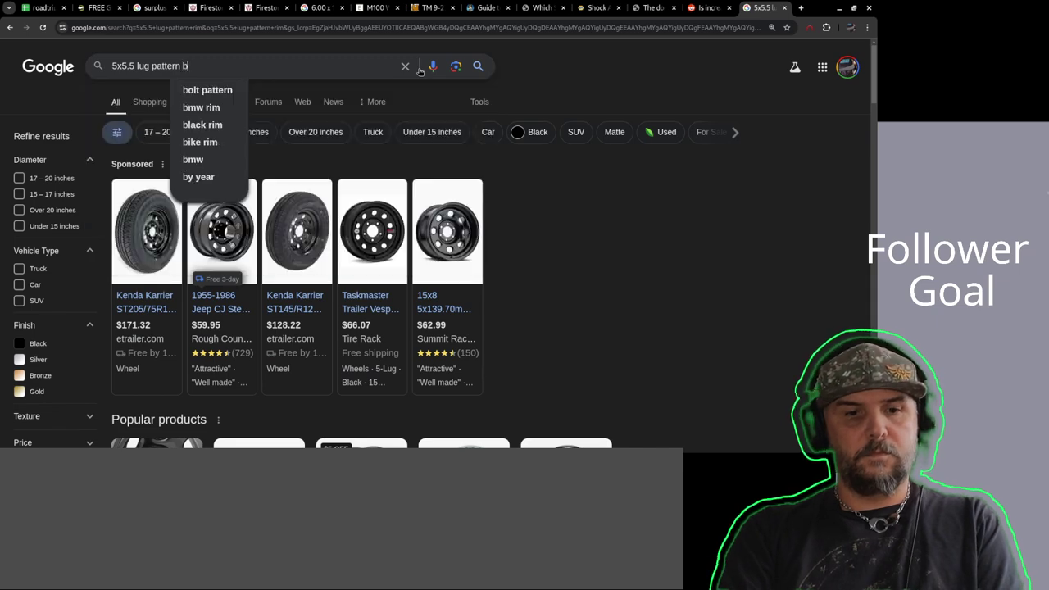
pyautogui.write('eadlock')
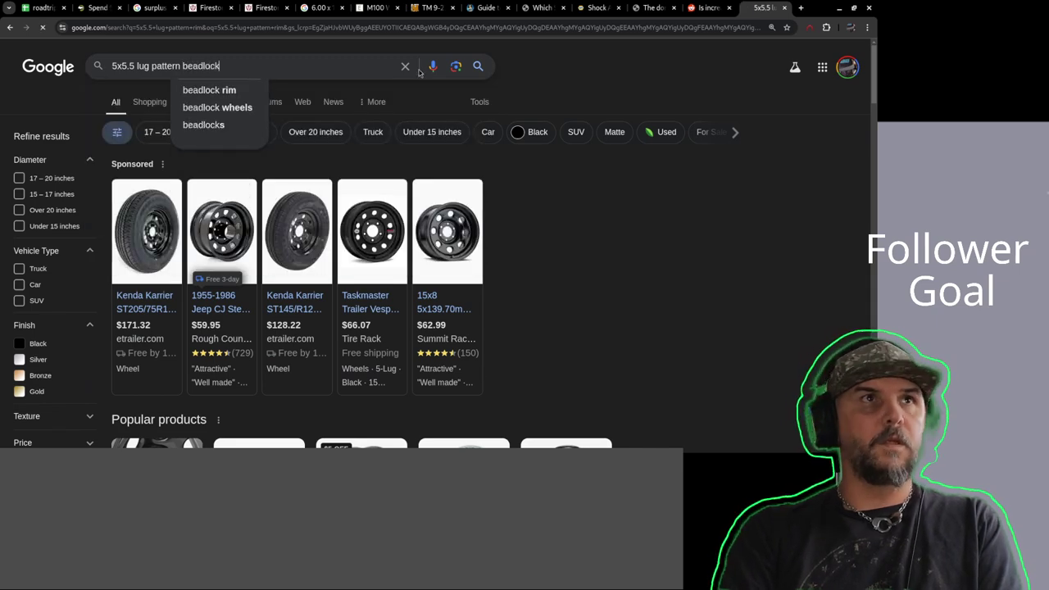
pyautogui.press('Return')
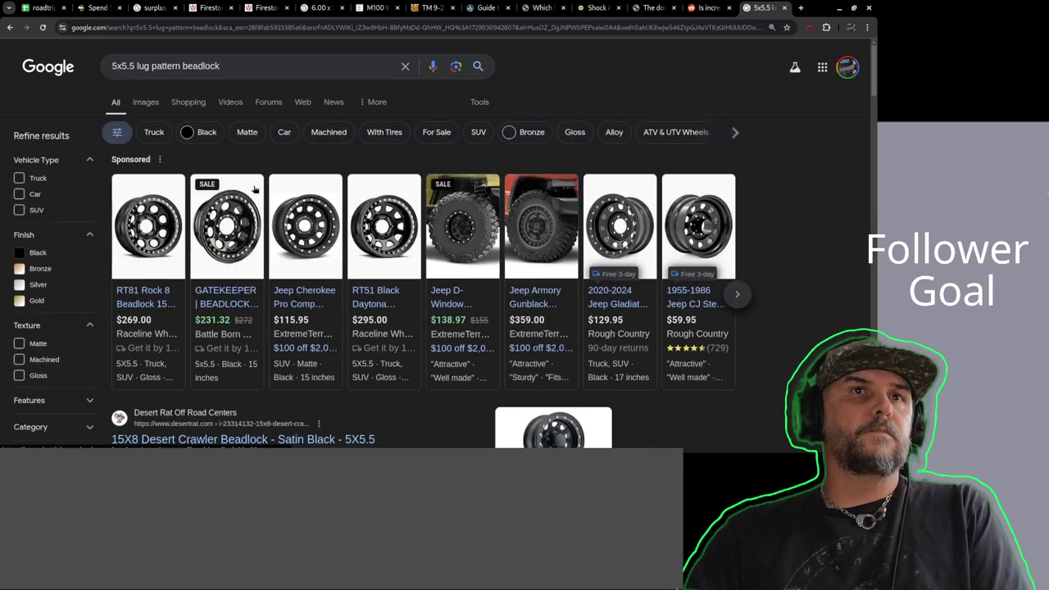
pyautogui.moveTo(537, 319)
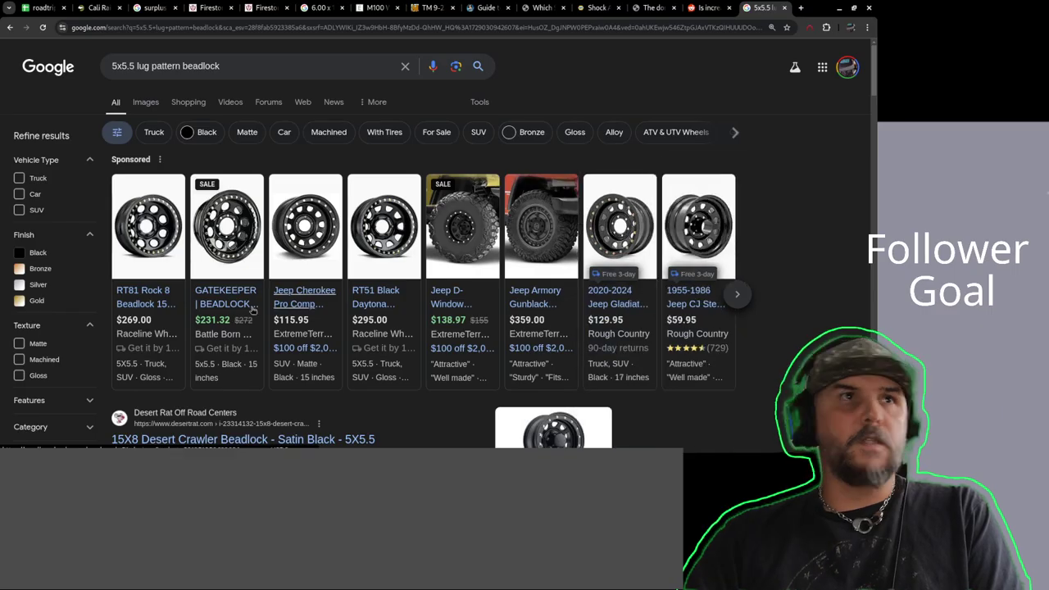
pyautogui.scroll(-1, 706, 284)
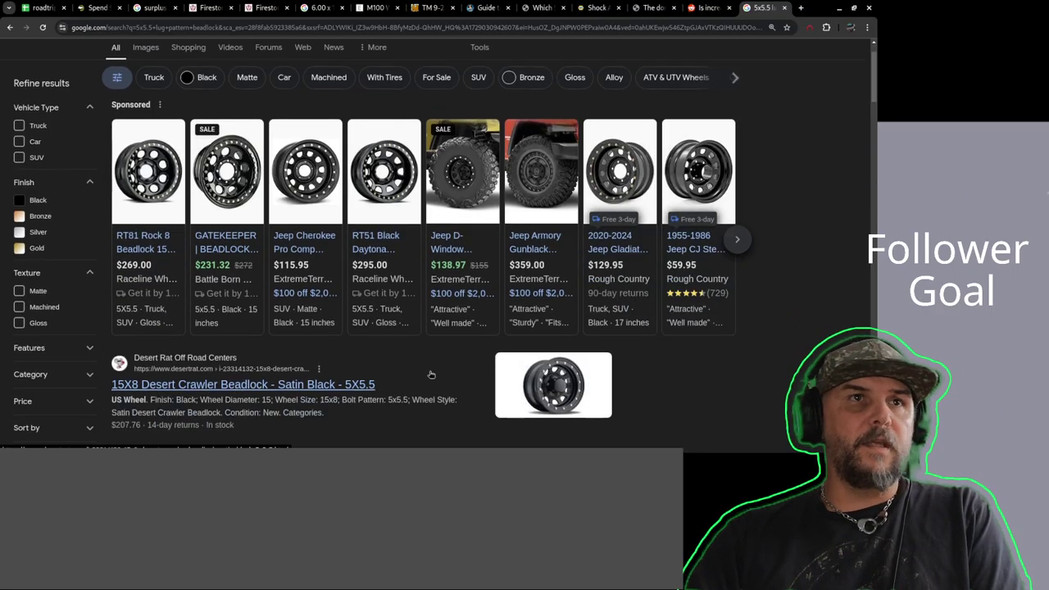
pyautogui.scroll(-2, 395, 359)
pyautogui.click(318, 279)
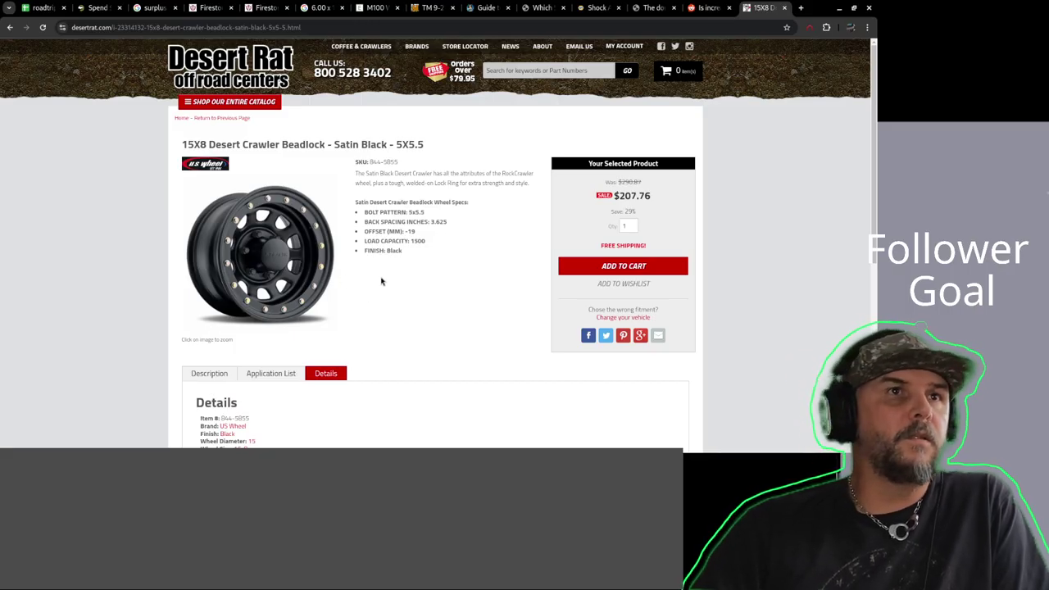
pyautogui.scroll(-2, 246, 296)
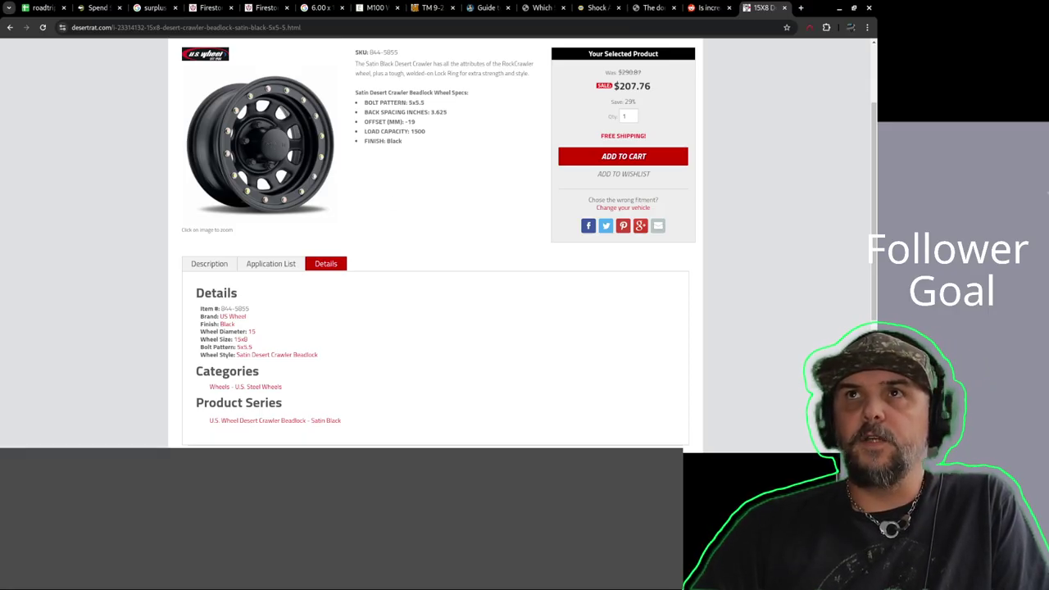
pyautogui.hotkey('alt', 'Tab')
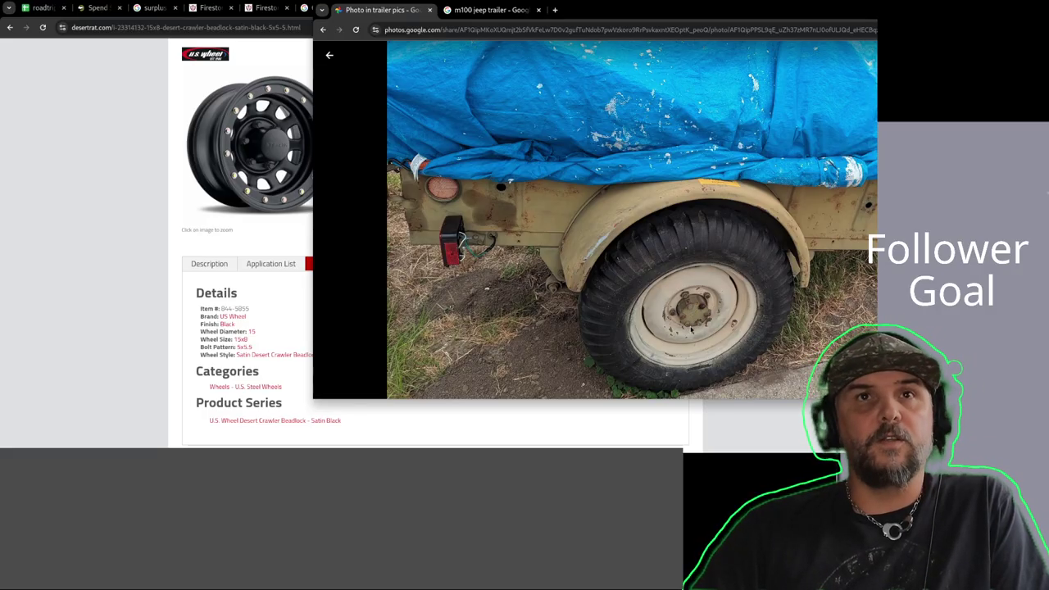
pyautogui.click(91, 308)
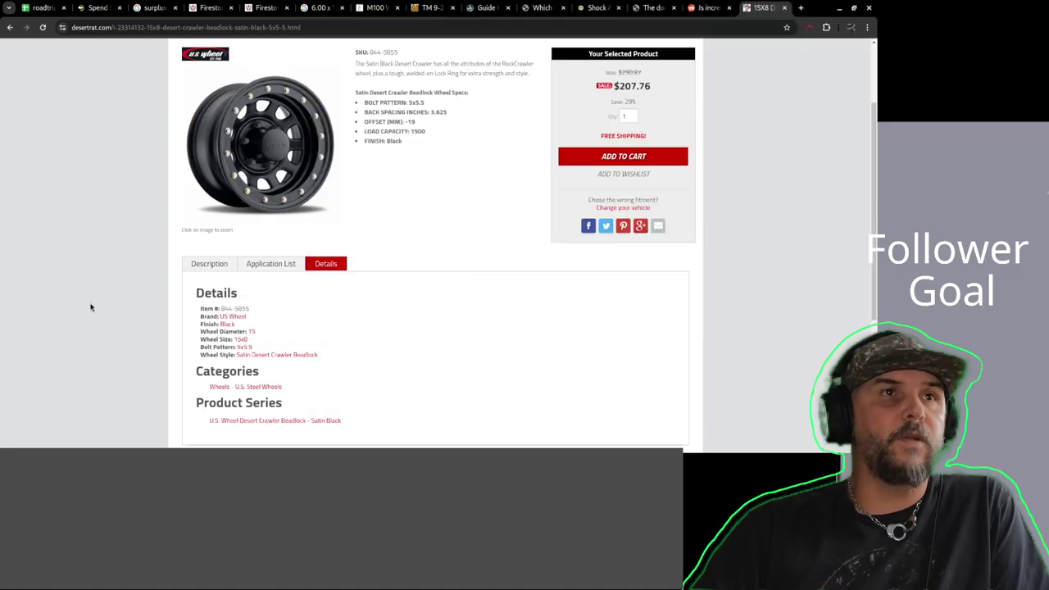
pyautogui.click(275, 264)
pyautogui.click(202, 266)
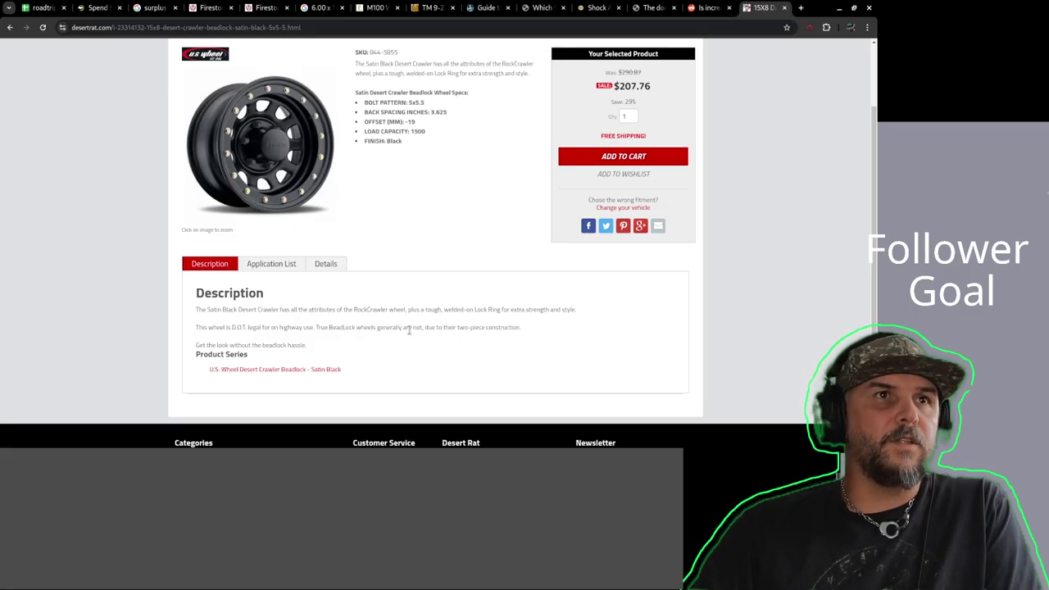
pyautogui.scroll(3, 259, 122)
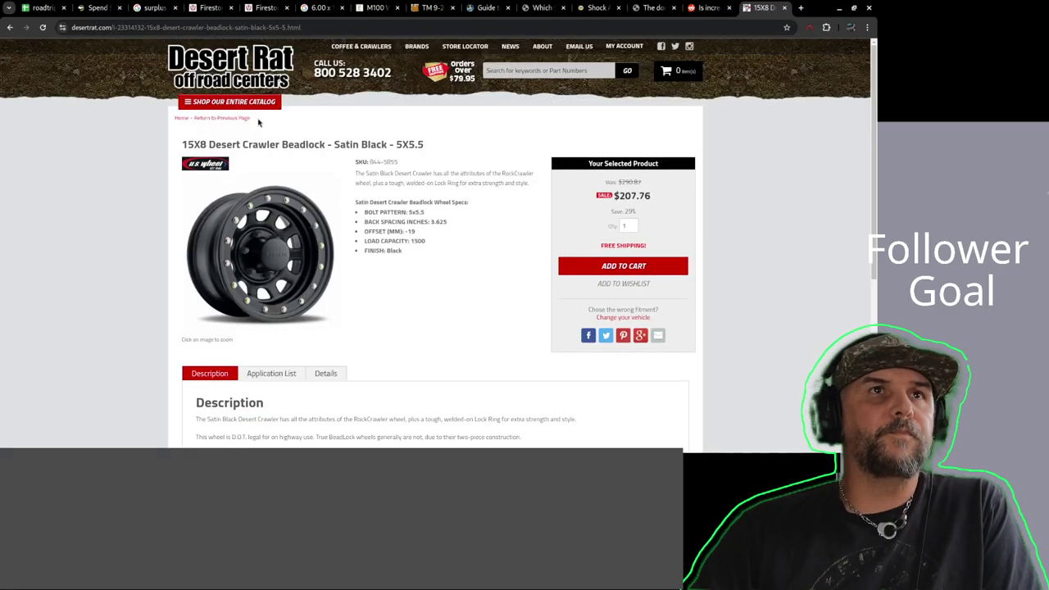
pyautogui.click(10, 27)
pyautogui.scroll(3, 401, 328)
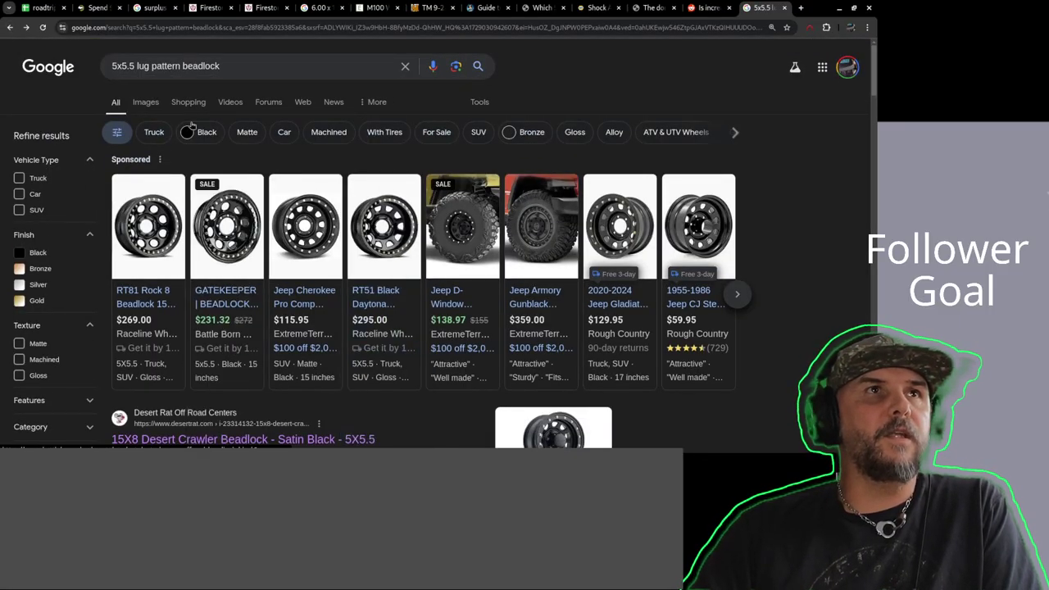
pyautogui.moveTo(182, 66); pyautogui.dragTo(110, 66)
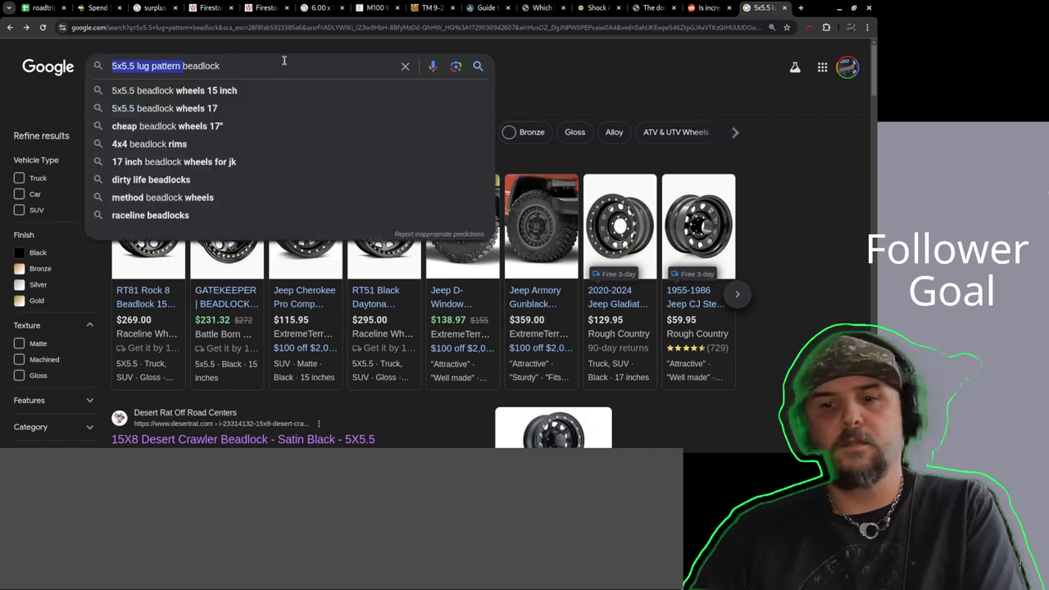
# - Drop 'beadlock' from the query and search just '5x5.5 lug pattern'
pyautogui.press('BackSpace')
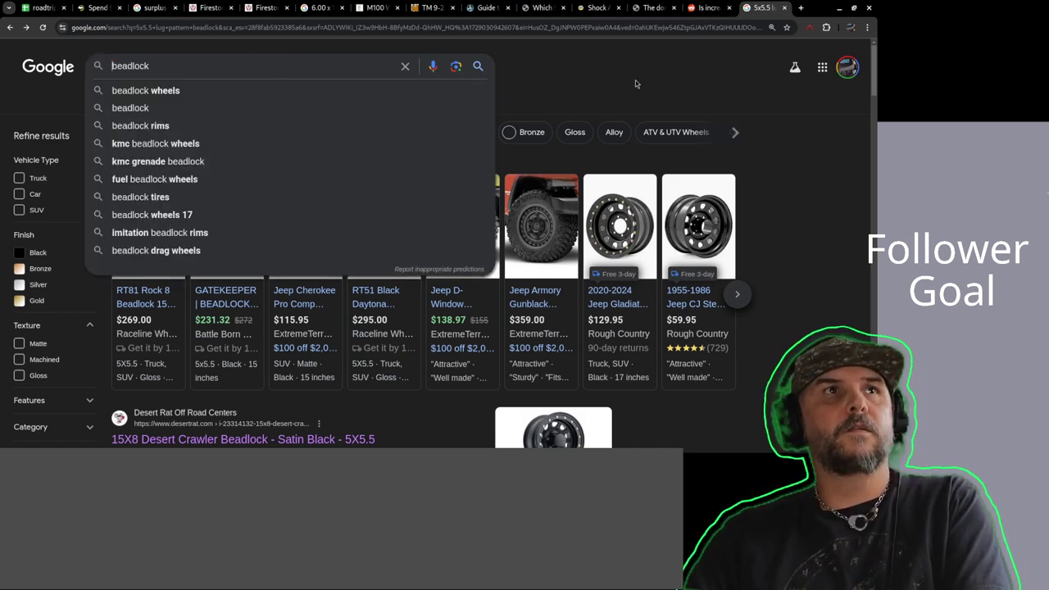
pyautogui.click(623, 82)
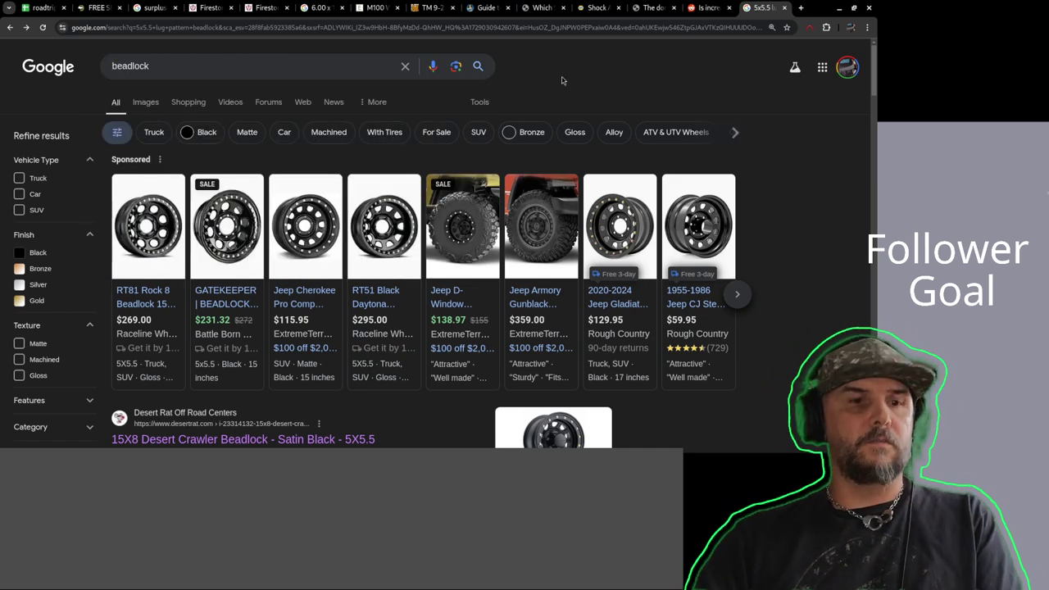
pyautogui.hotkey('ctrl', 'z')
pyautogui.click(206, 66)
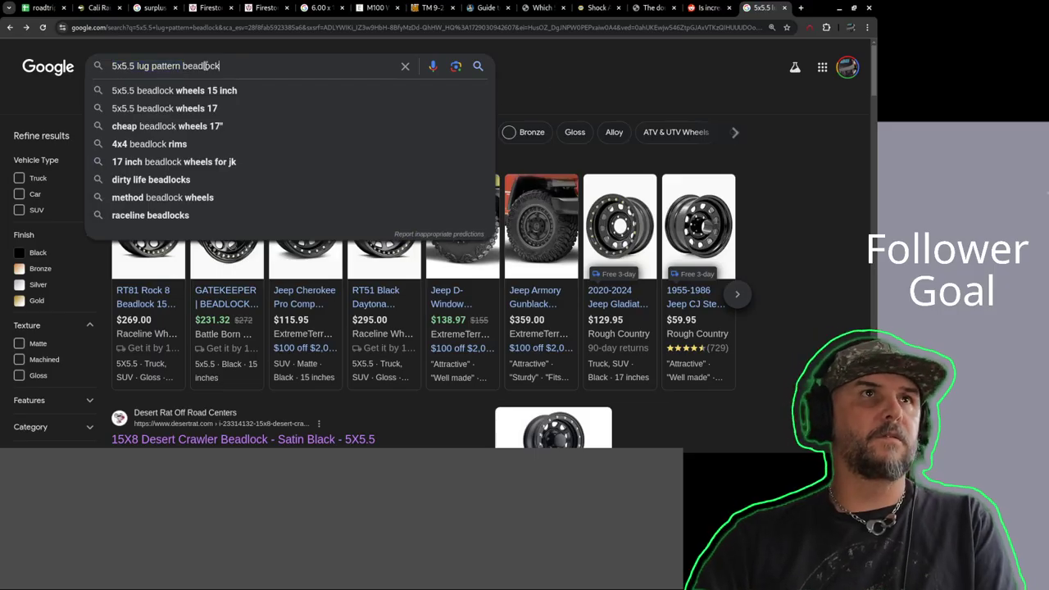
pyautogui.moveTo(183, 66); pyautogui.dragTo(228, 66)
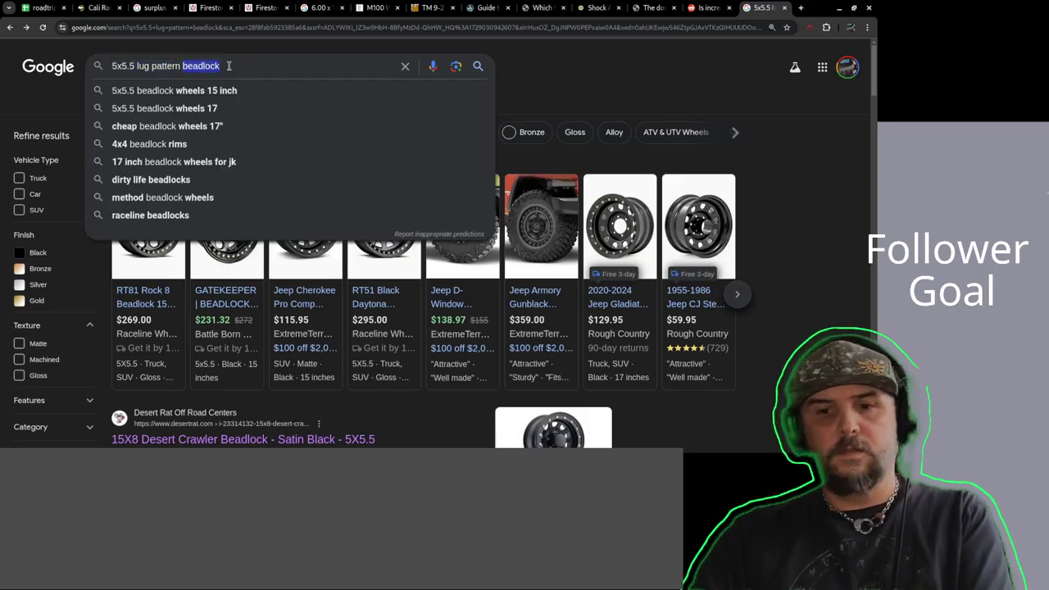
pyautogui.press('BackSpace')
pyautogui.click(382, 143)
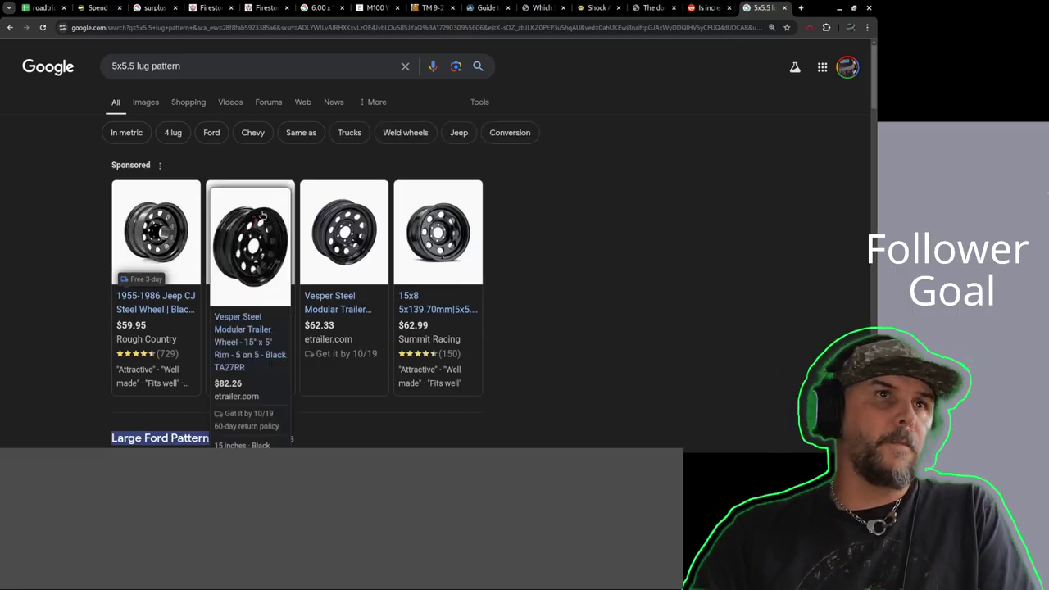
pyautogui.moveTo(303, 577)
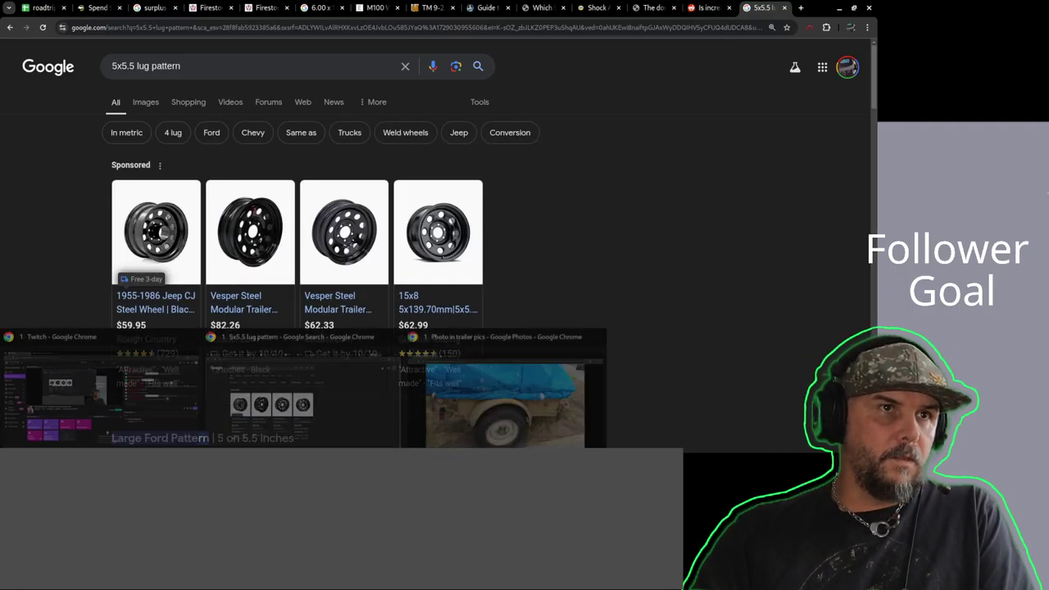
pyautogui.click(41, 7)
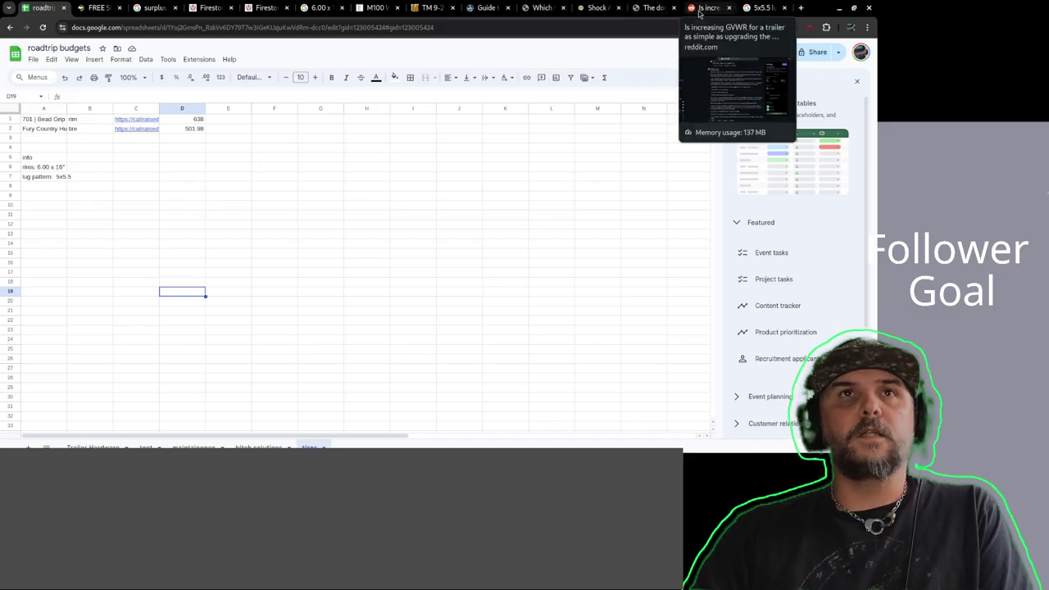
pyautogui.click(741, 9)
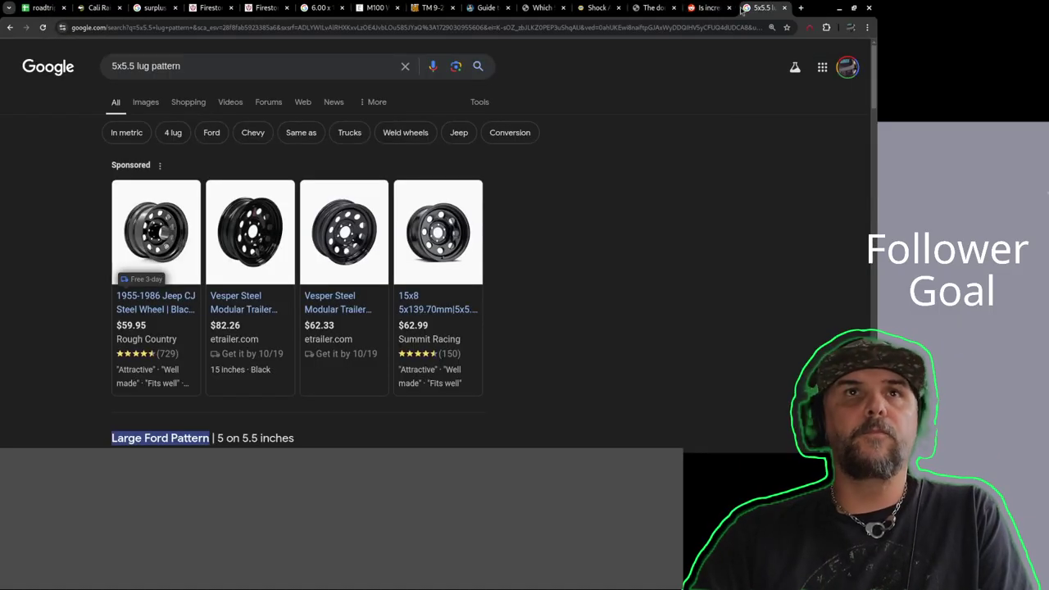
pyautogui.moveTo(328, 303)
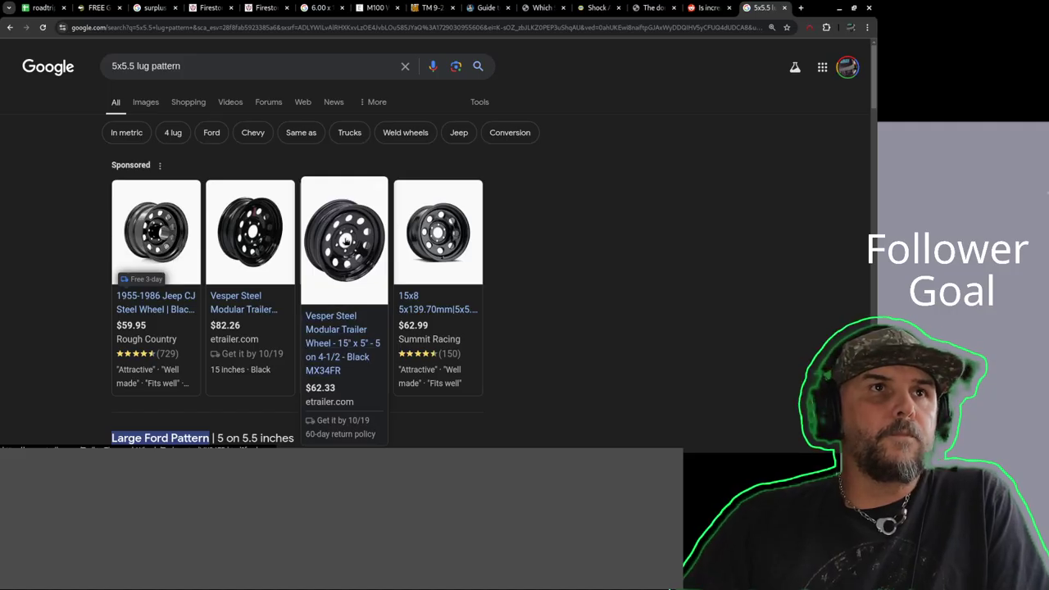
pyautogui.click(709, 8)
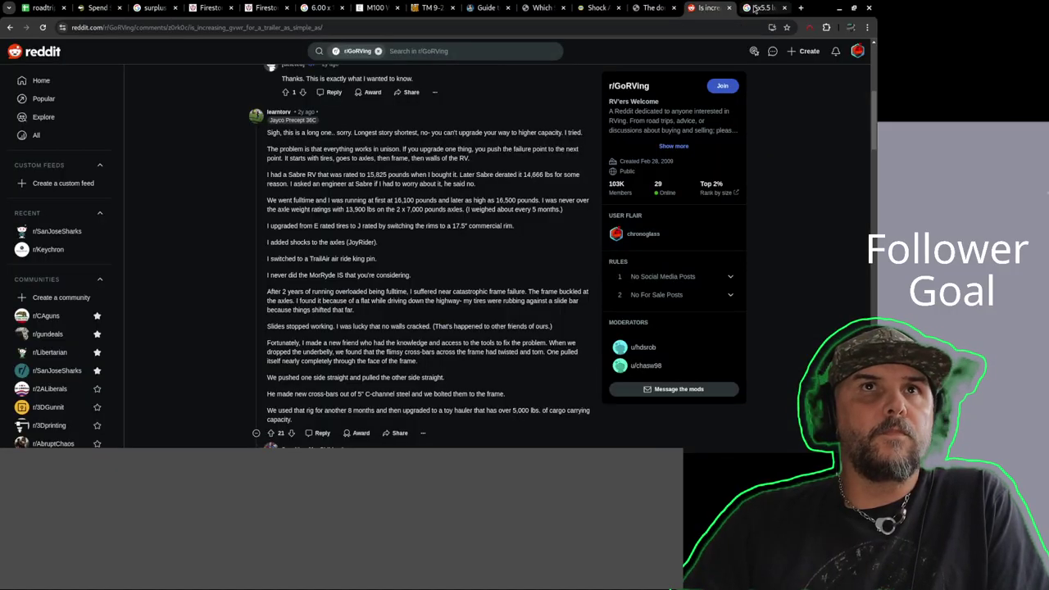
pyautogui.click(756, 8)
pyautogui.moveTo(344, 250)
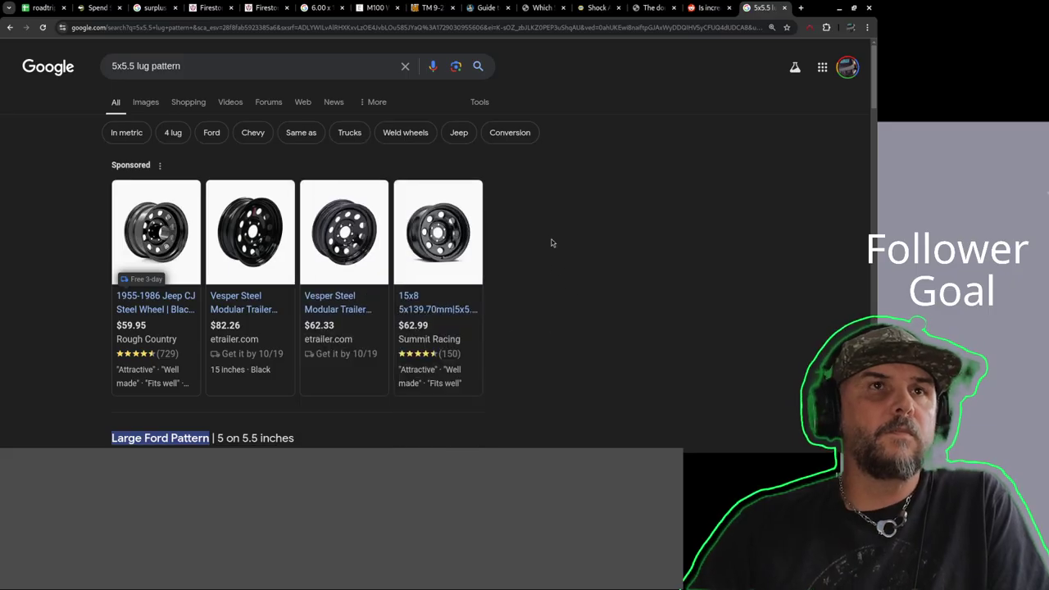
pyautogui.moveTo(436, 344)
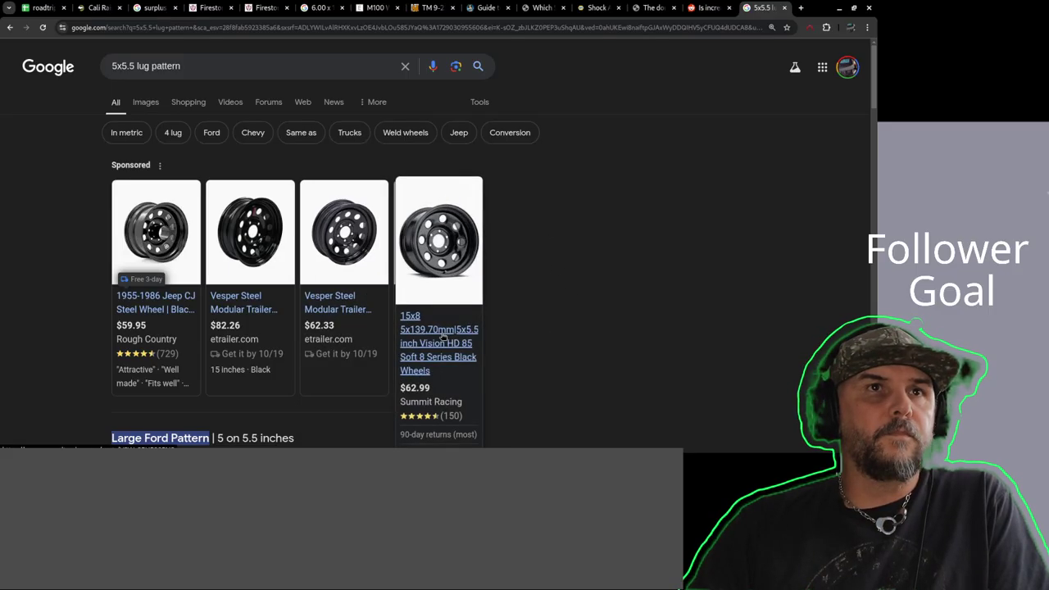
pyautogui.moveTo(262, 324)
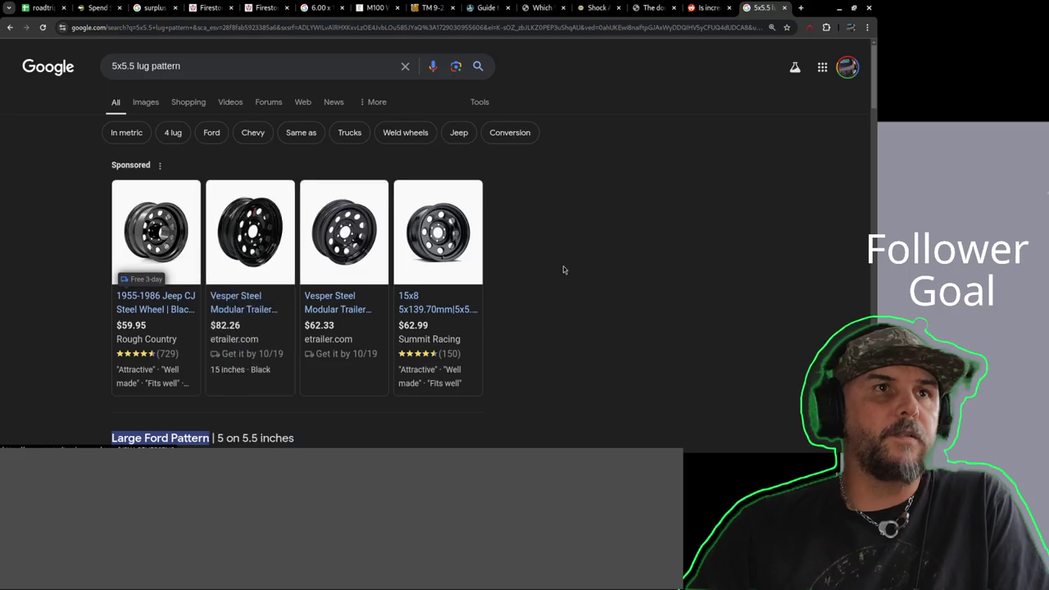
pyautogui.scroll(-3, 553, 246)
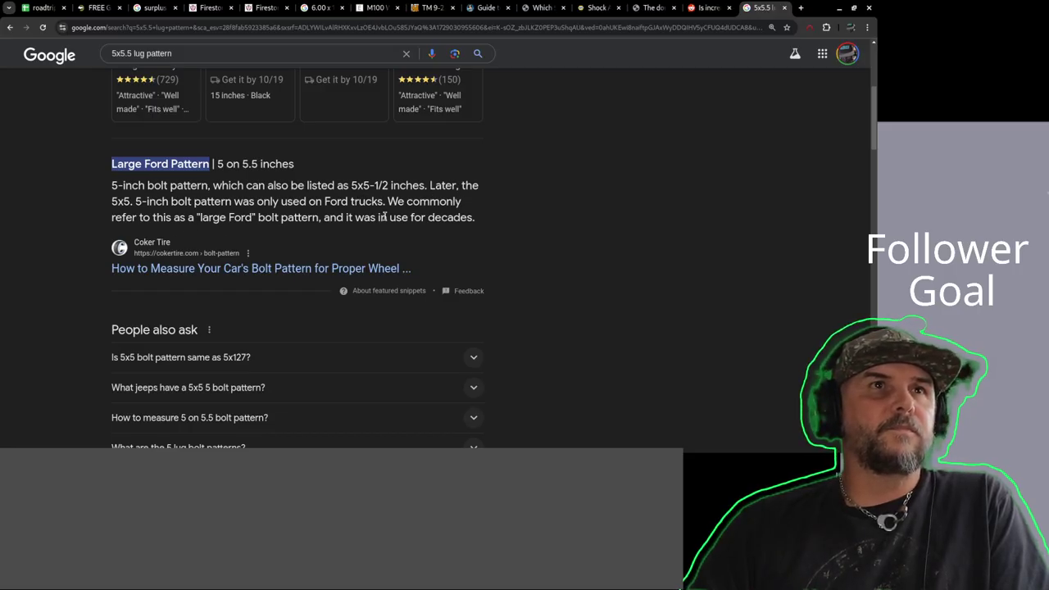
pyautogui.scroll(-2, 72, 226)
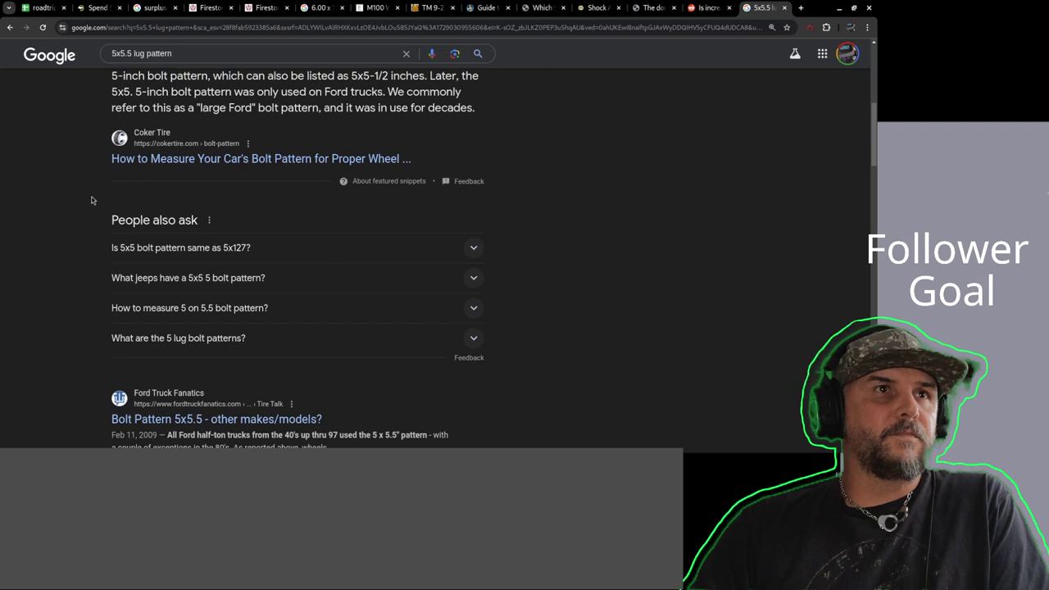
pyautogui.scroll(-4, 92, 200)
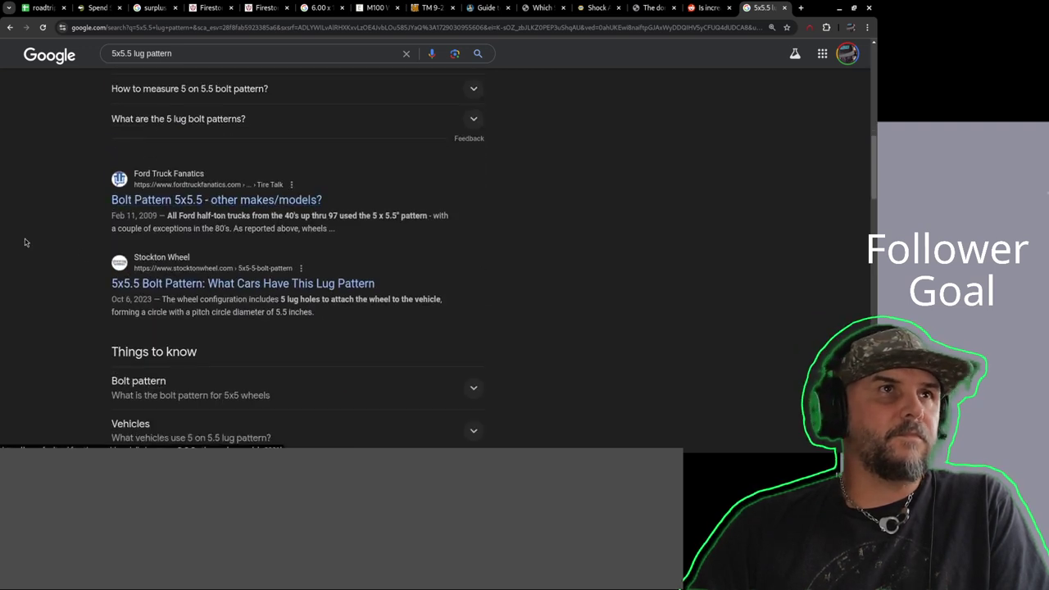
pyautogui.scroll(-3, 80, 255)
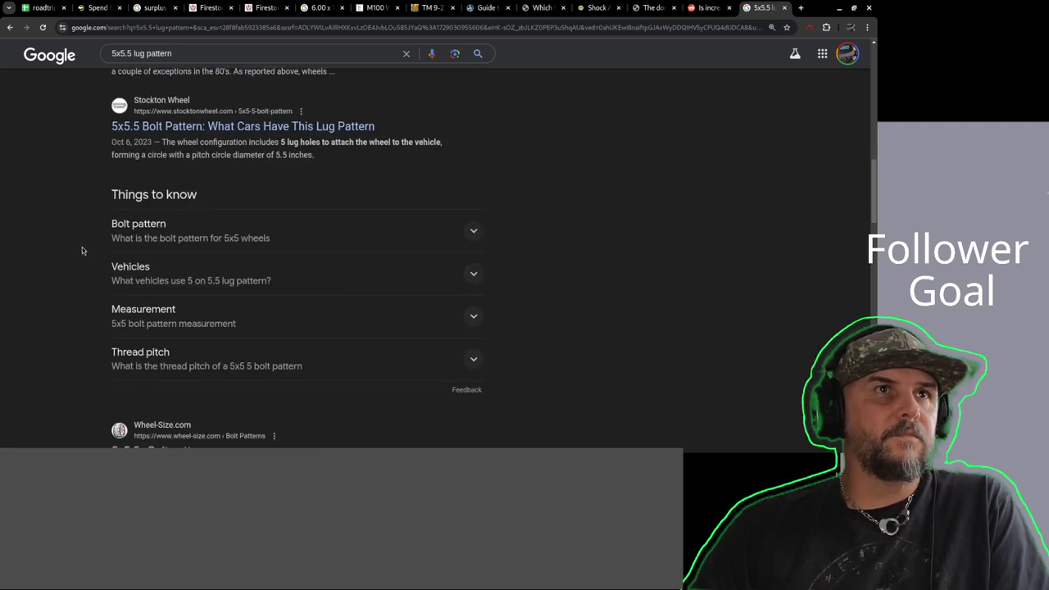
pyautogui.click(199, 270)
pyautogui.scroll(3, 201, 270)
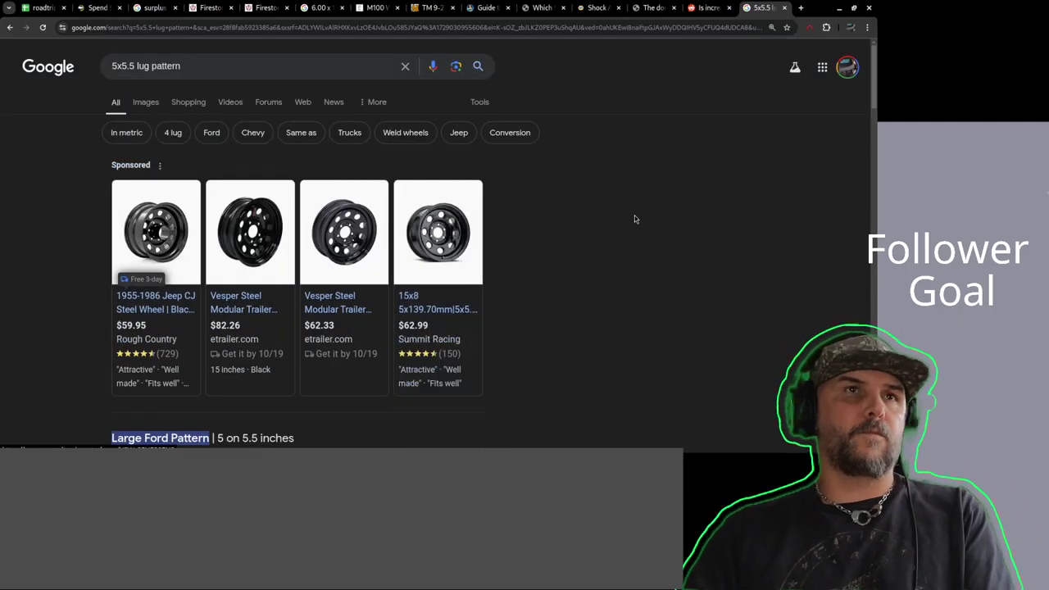
pyautogui.moveTo(240, 245)
pyautogui.moveTo(164, 248)
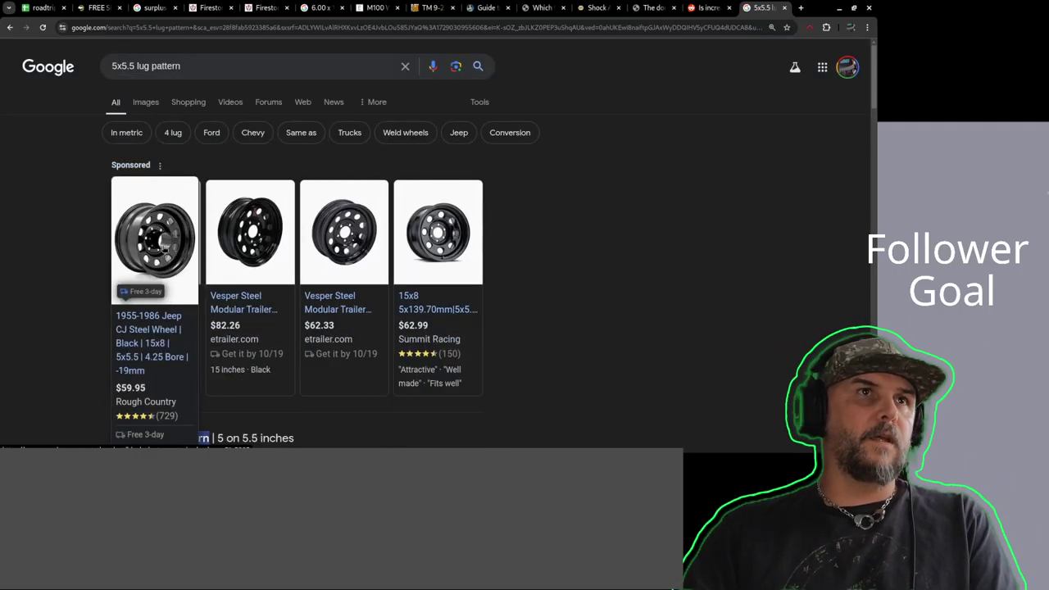
pyautogui.click(187, 67)
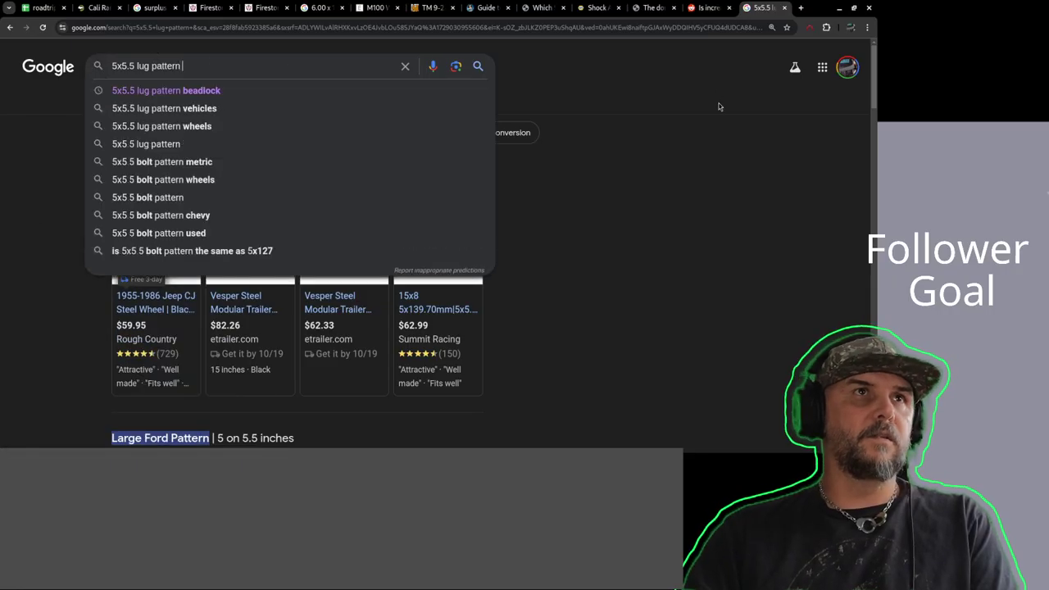
# - Add 'large hub' to the search and open the Taskmaster ST235/75R15 etrailer listing
pyautogui.write('large hub')
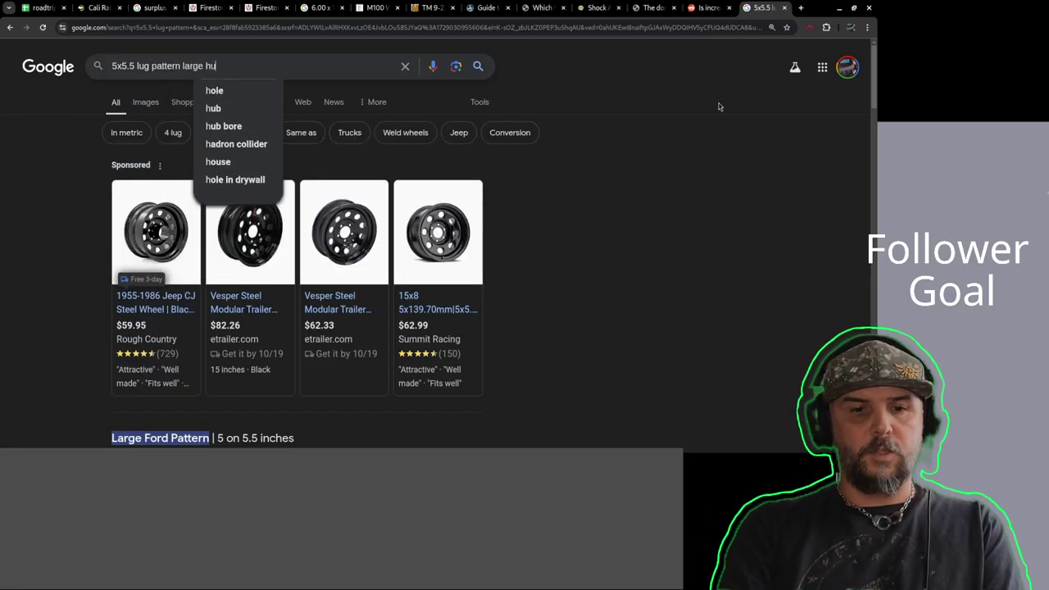
pyautogui.press('Return')
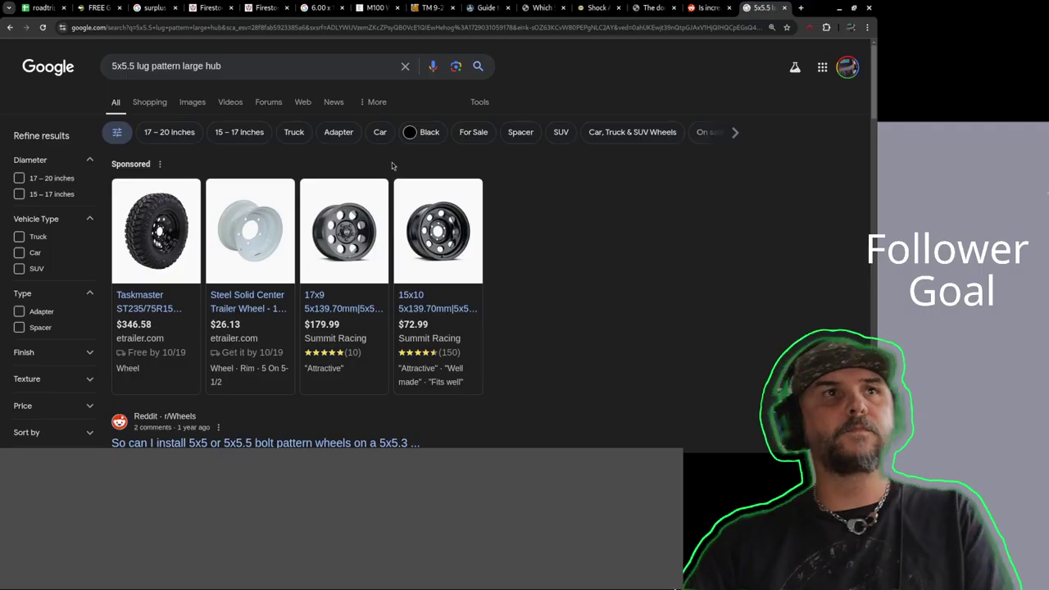
pyautogui.moveTo(262, 234)
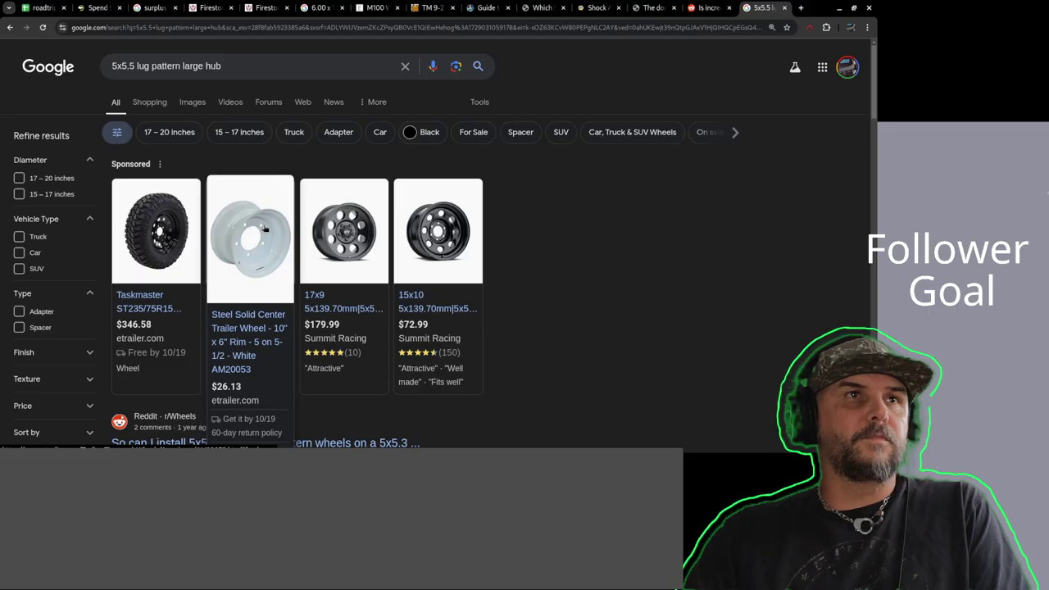
pyautogui.moveTo(150, 238)
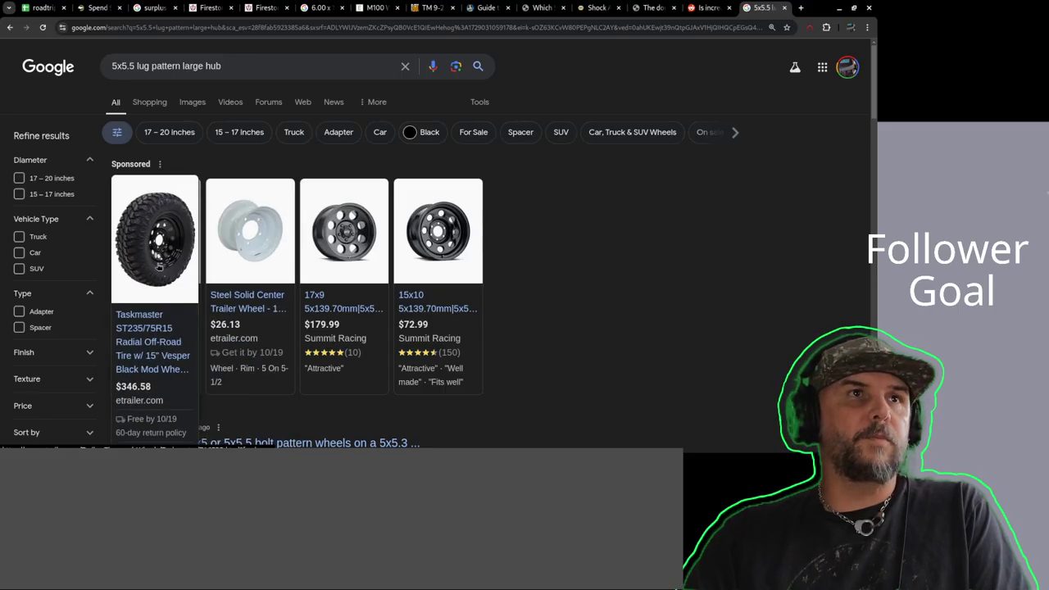
pyautogui.click(159, 266)
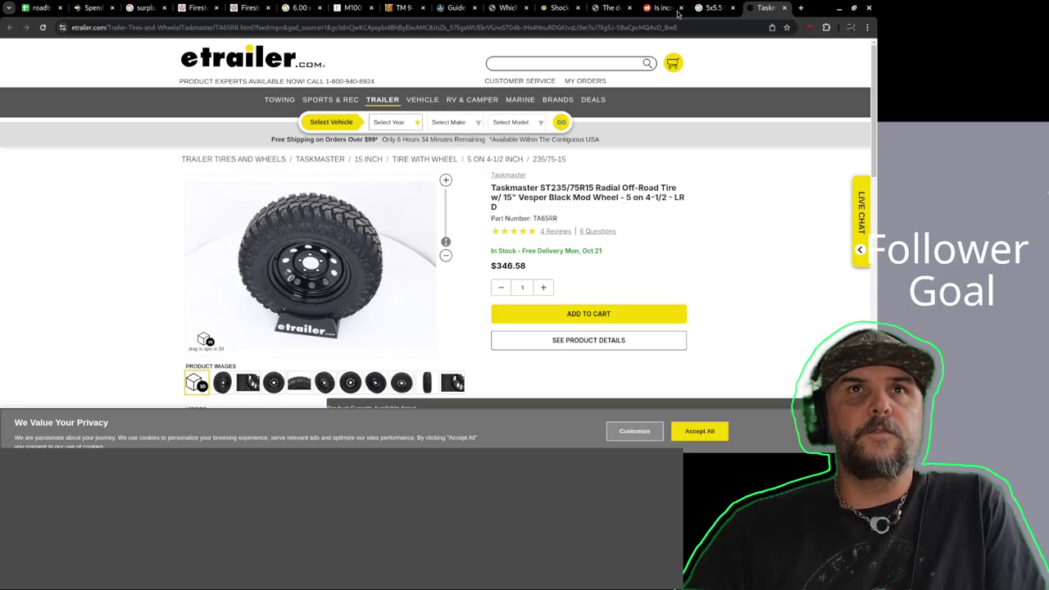
# - Compare the listing's 5 on 4-1/2 bolt pattern with the sheet notes, then browse that category
pyautogui.click(707, 8)
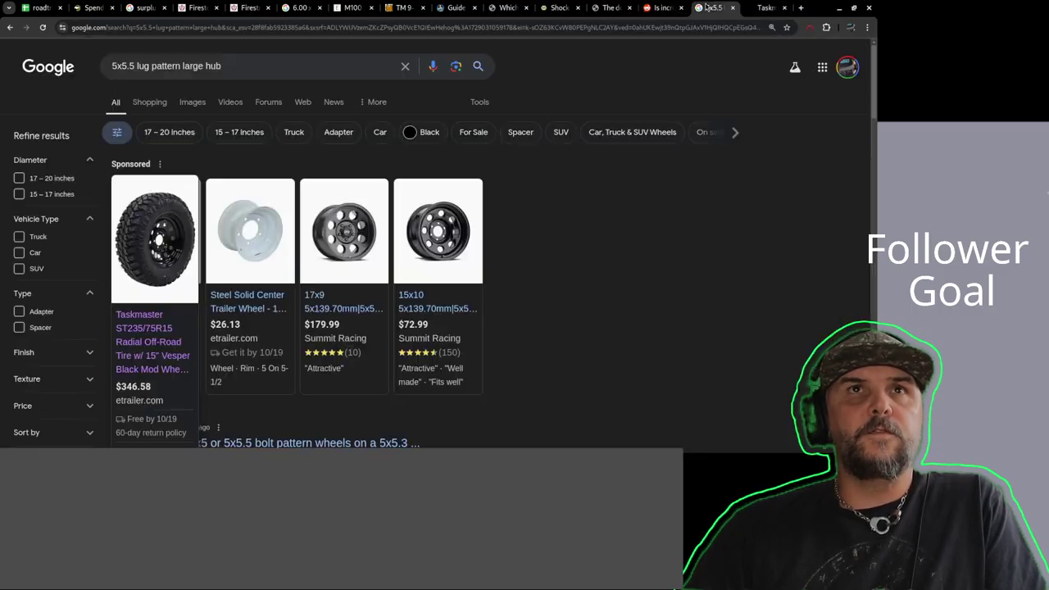
pyautogui.click(25, 10)
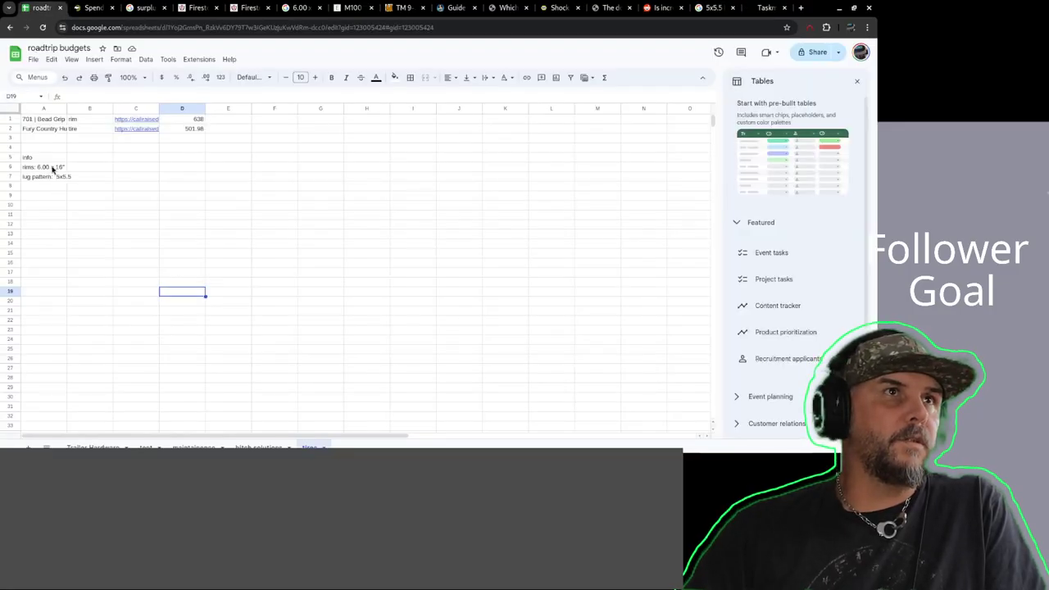
pyautogui.click(755, 11)
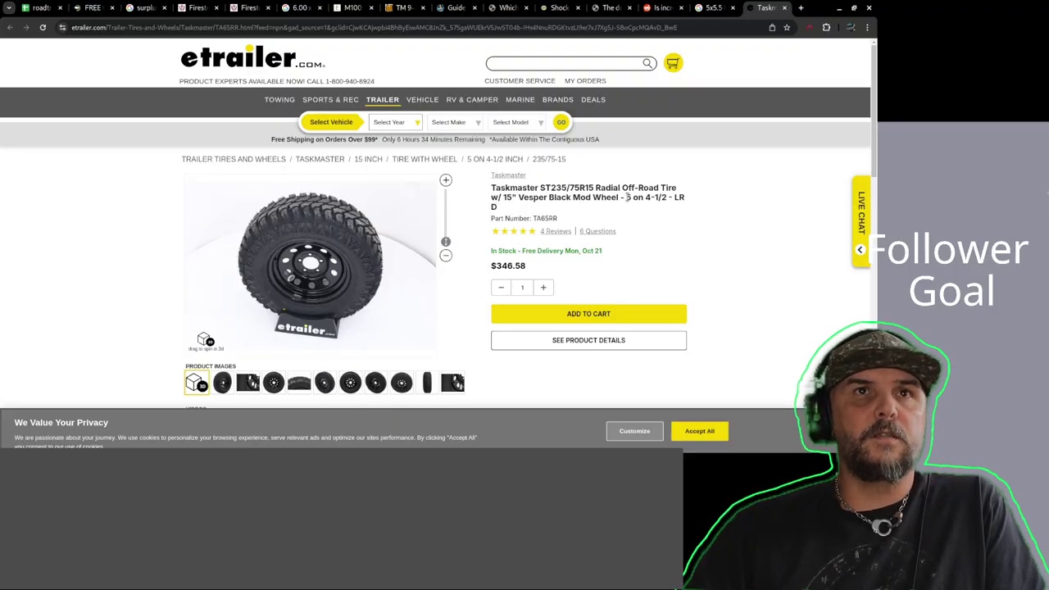
pyautogui.moveTo(627, 197); pyautogui.dragTo(668, 198)
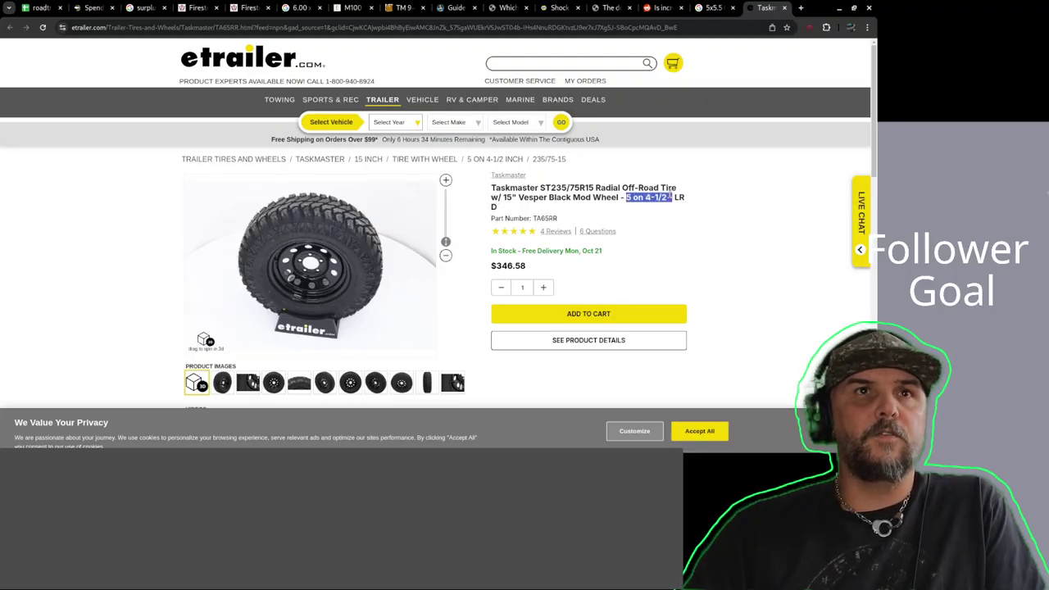
pyautogui.click(673, 231)
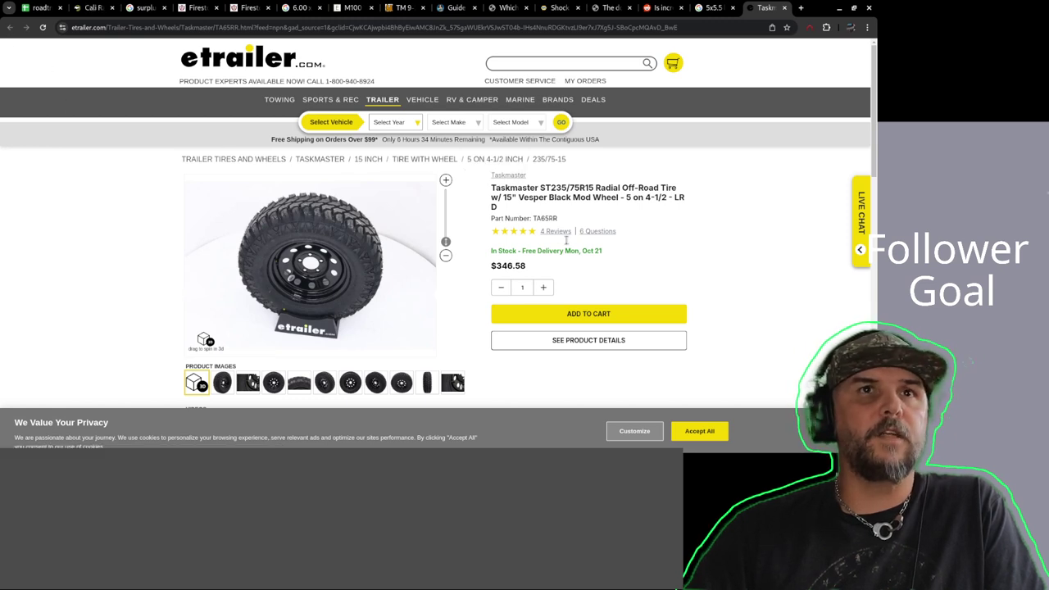
pyautogui.click(484, 161)
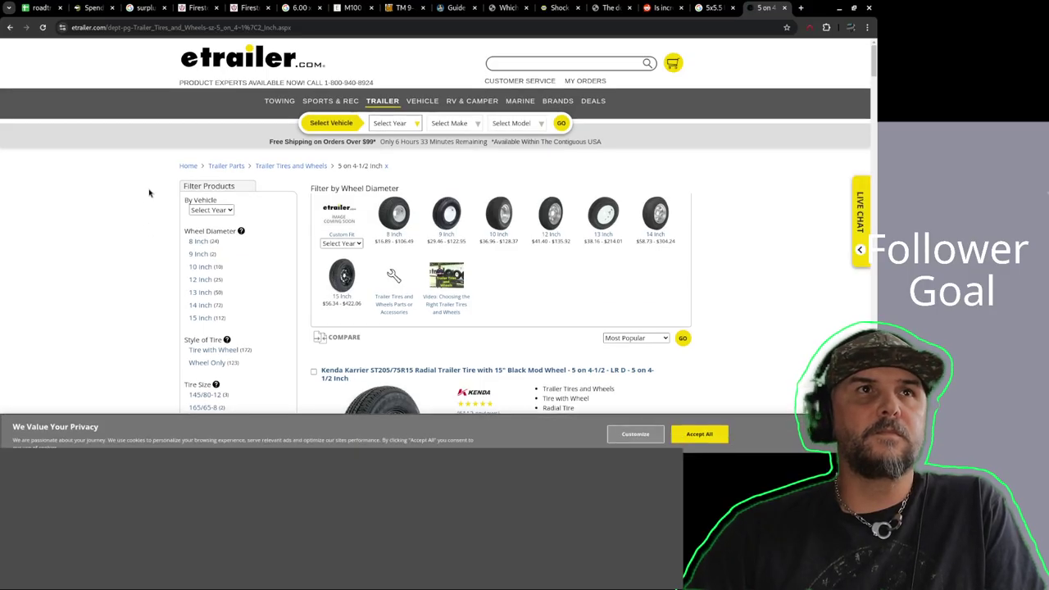
# - Widen to all etrailer trailer tires and wheels, then filter to the 5 on 5-1/2 inch bolt pattern
pyautogui.click(296, 167)
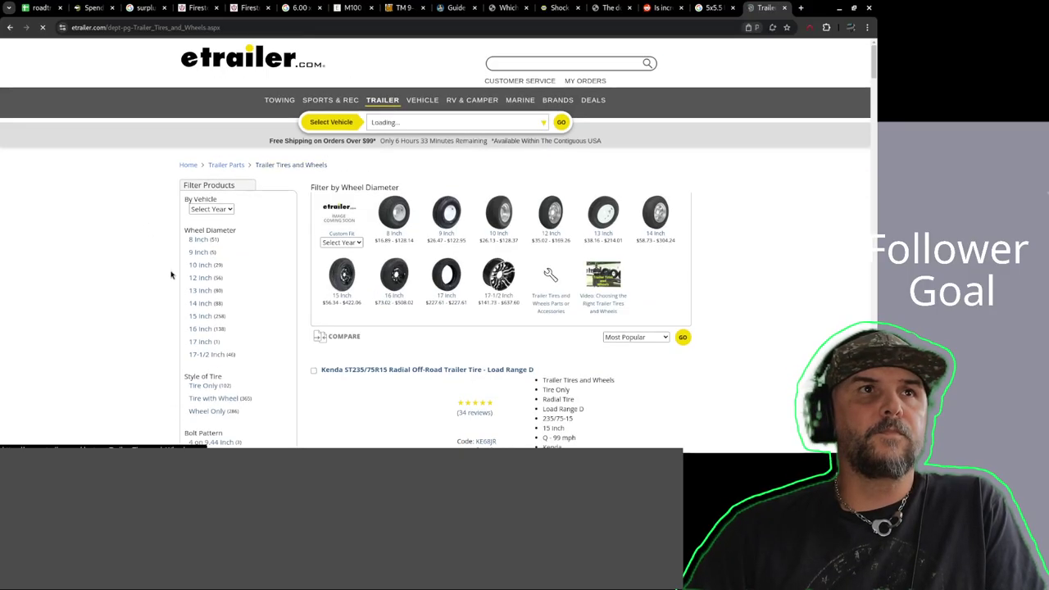
pyautogui.scroll(-3, 156, 245)
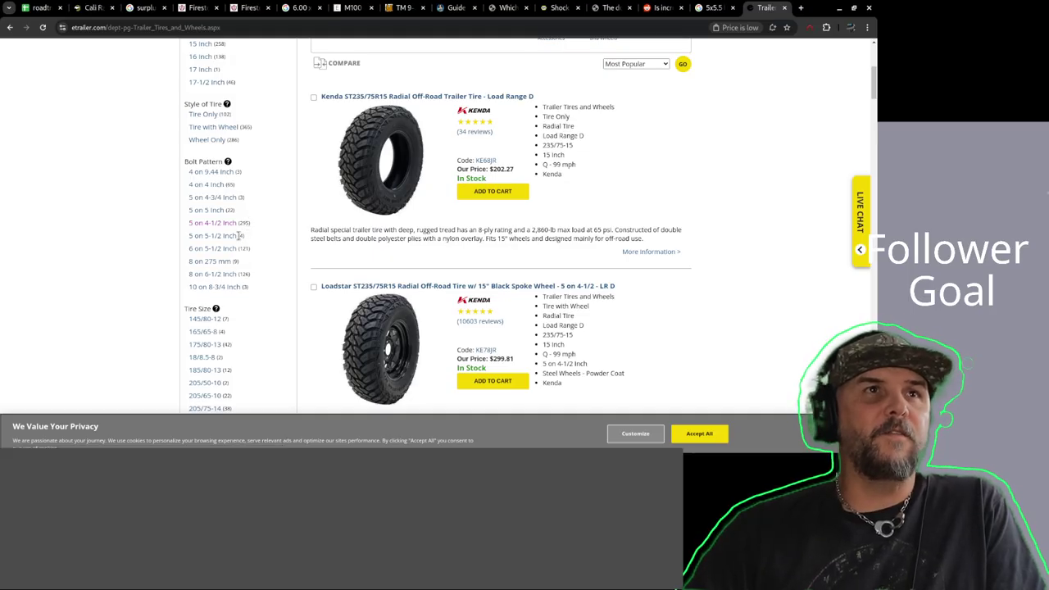
pyautogui.click(215, 236)
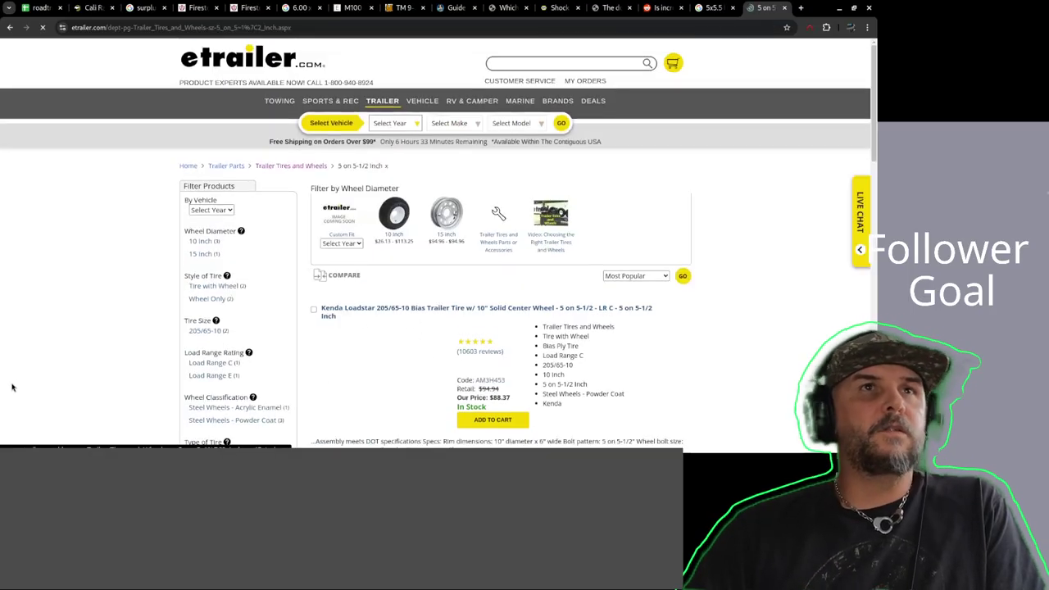
pyautogui.scroll(-3, 396, 138)
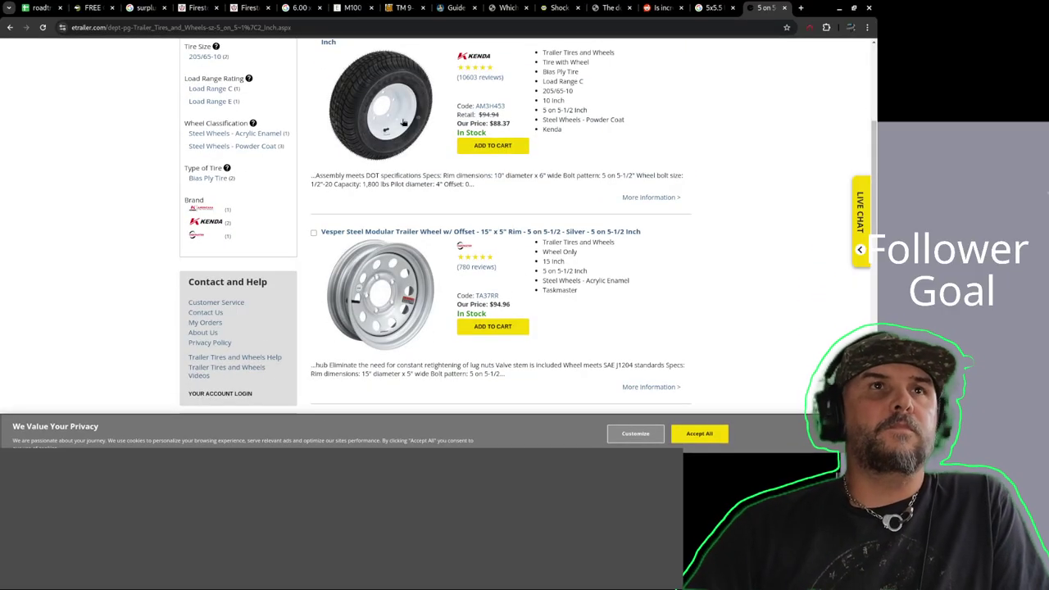
pyautogui.scroll(1, 411, 148)
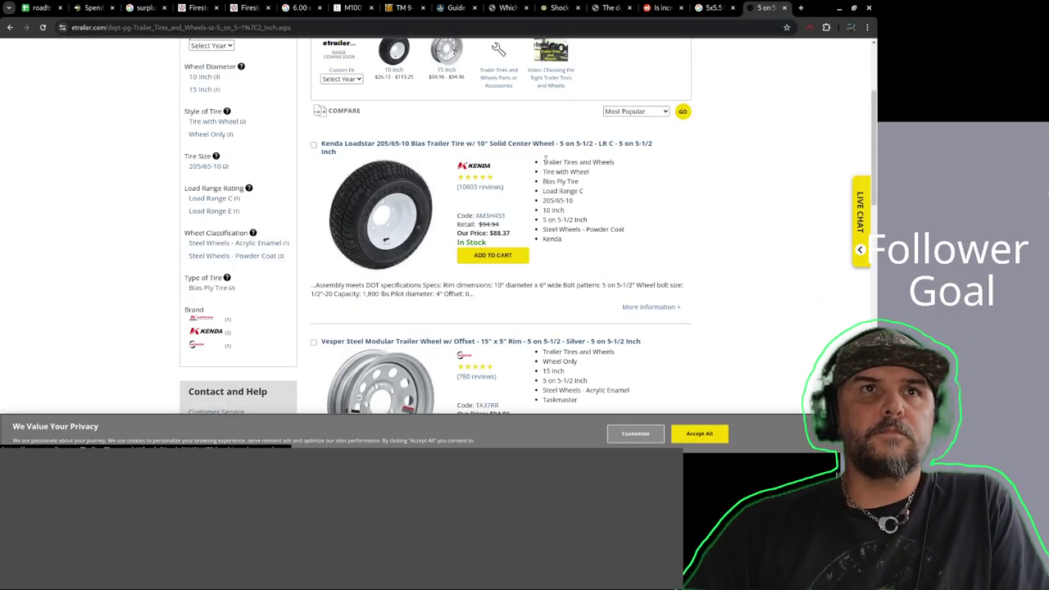
# - Review the 10 inch options ($26.13–$113.25) and the 15 inch one ($94.96), then return to the top
pyautogui.moveTo(542, 181); pyautogui.dragTo(585, 186)
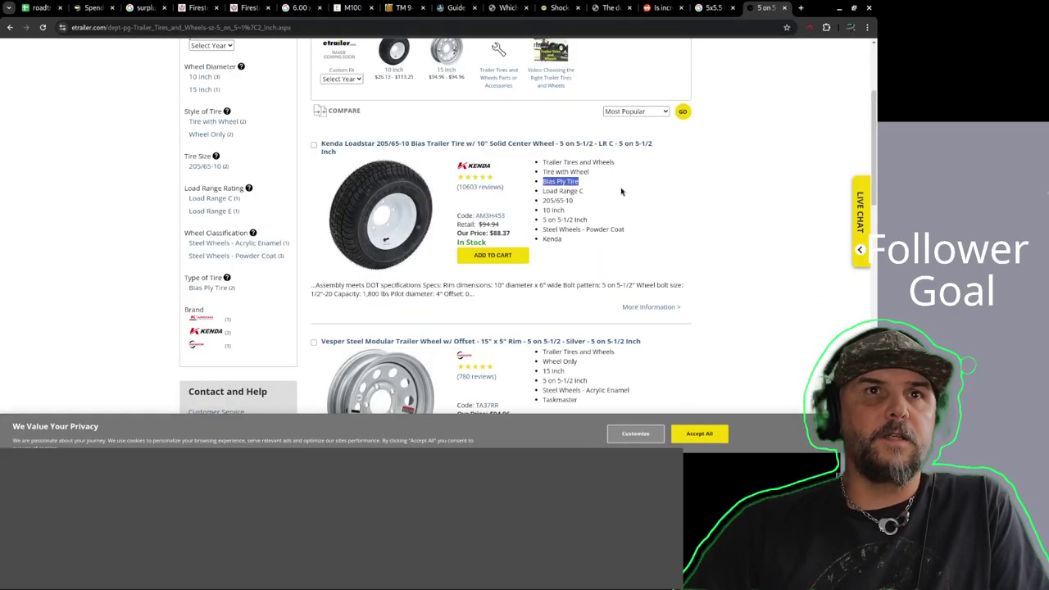
pyautogui.click(620, 193)
pyautogui.scroll(-2, 616, 193)
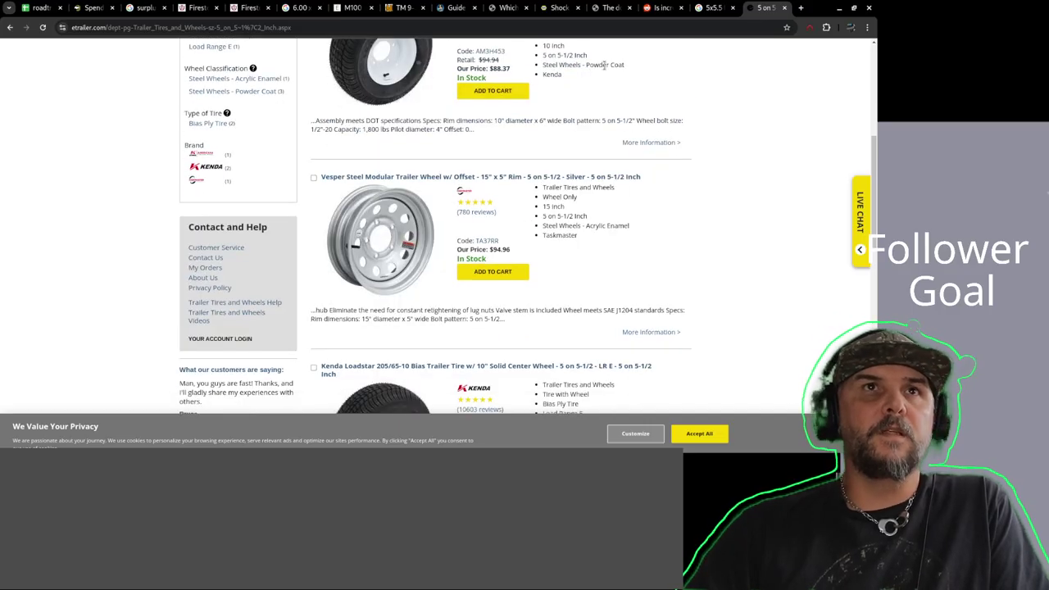
pyautogui.scroll(1, 545, 155)
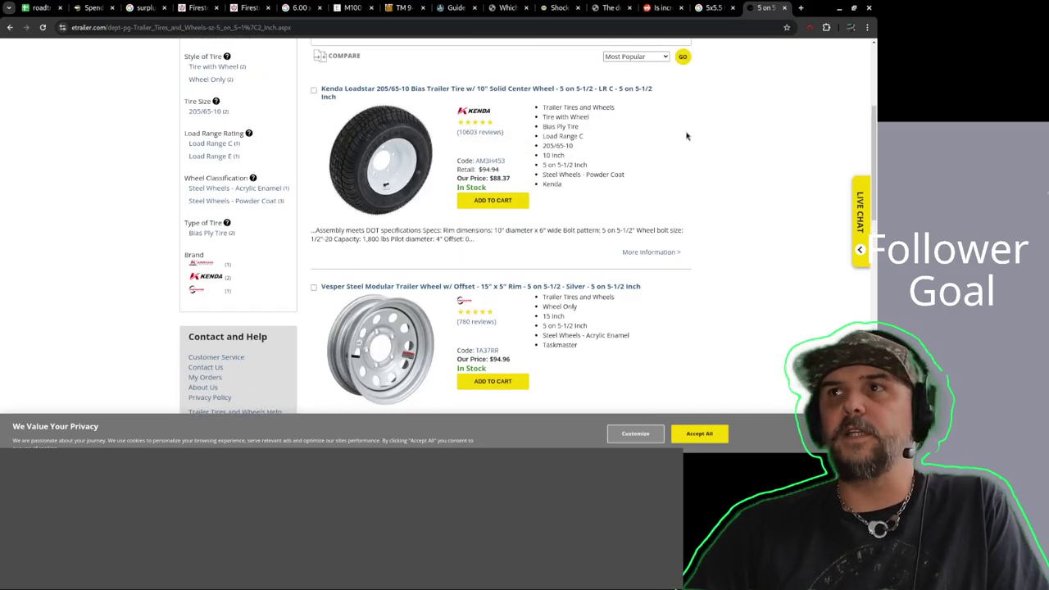
pyautogui.scroll(-1, 688, 138)
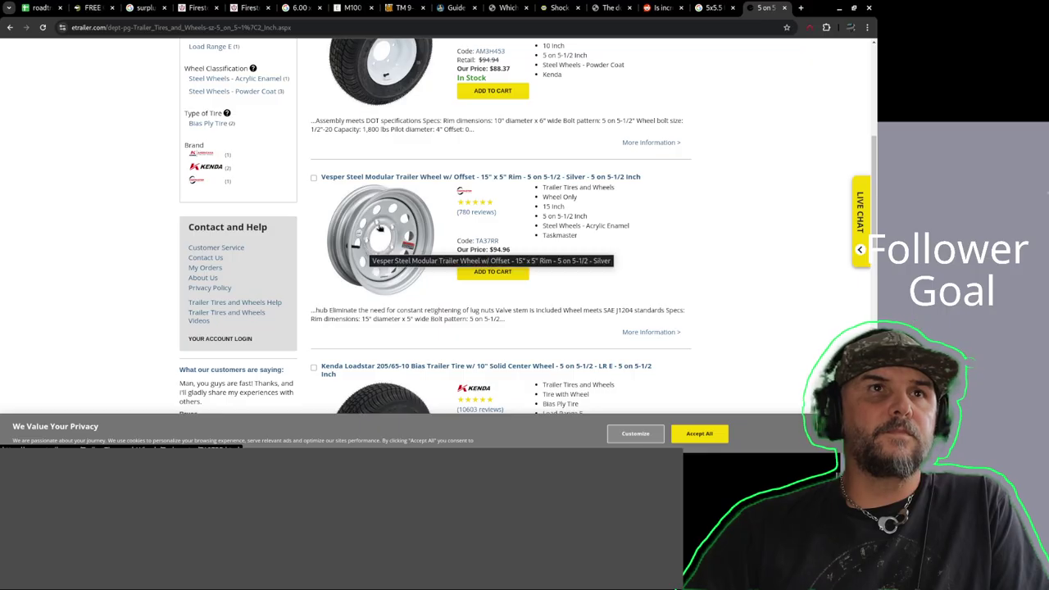
pyautogui.scroll(-2, 627, 244)
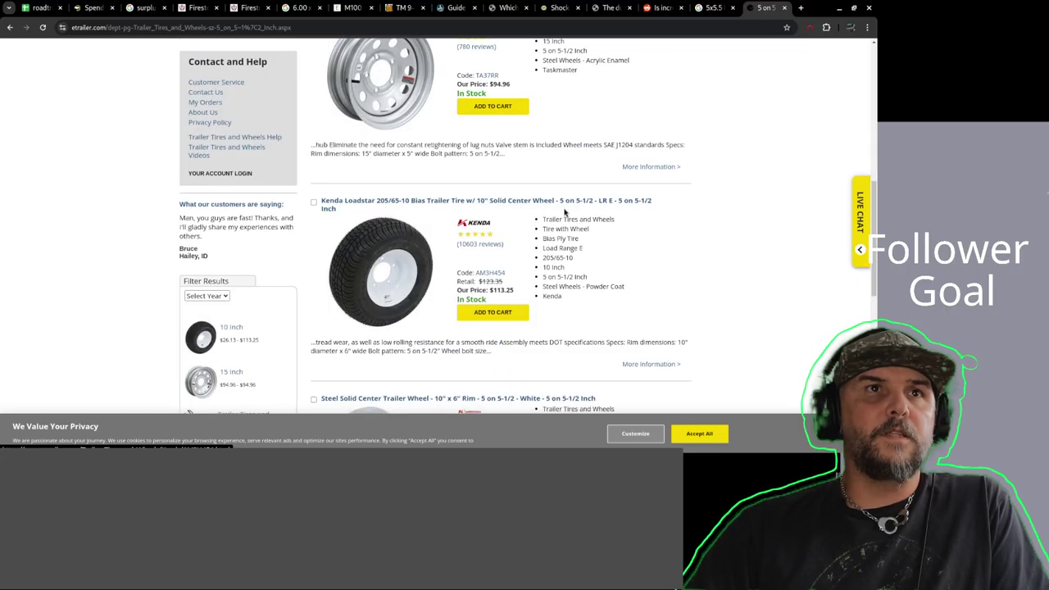
pyautogui.scroll(-2, 363, 109)
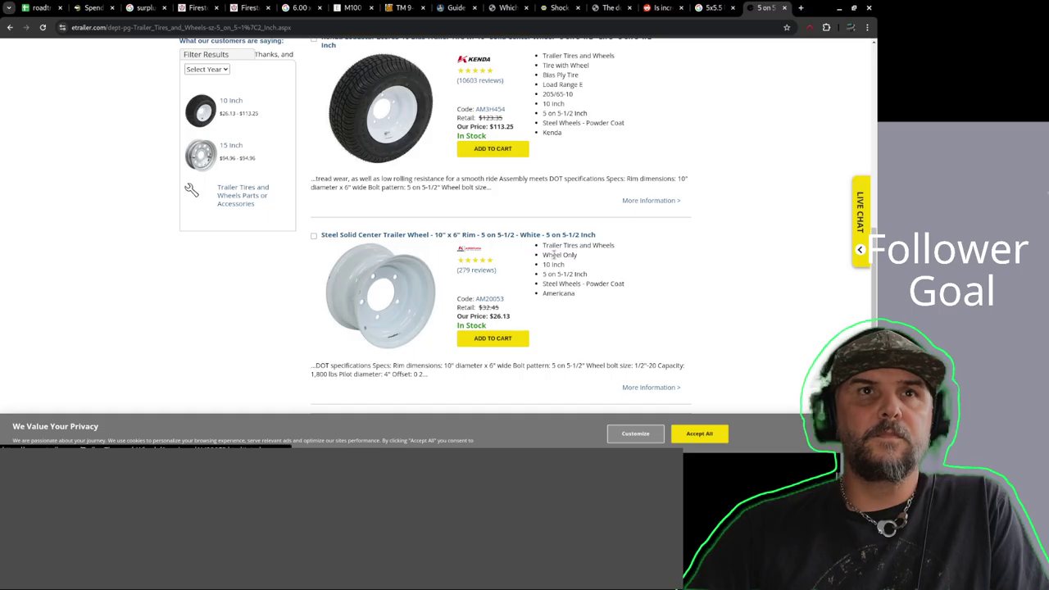
pyautogui.scroll(2, 614, 291)
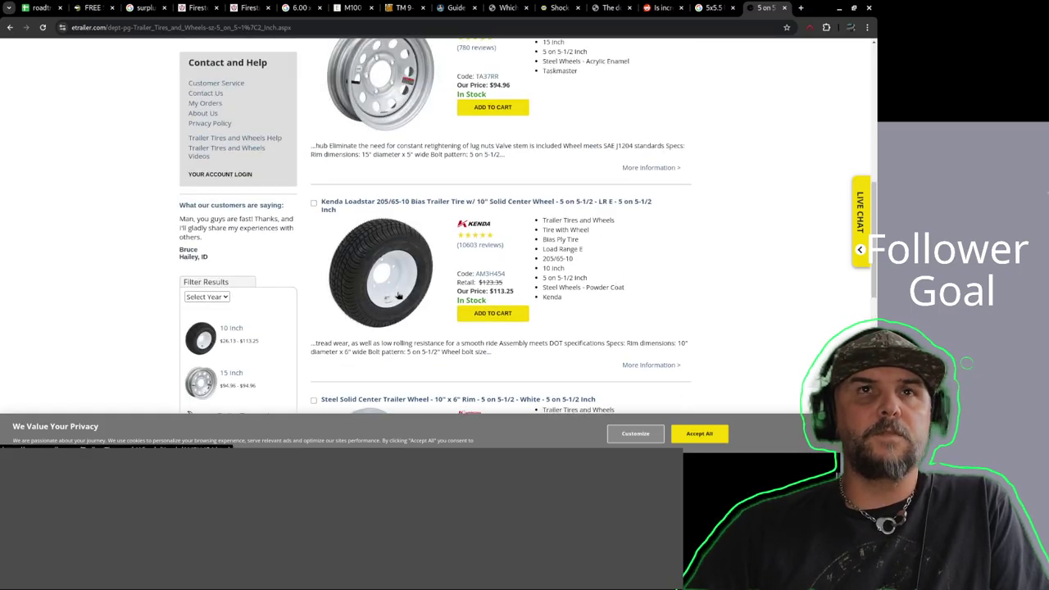
pyautogui.scroll(5, 681, 164)
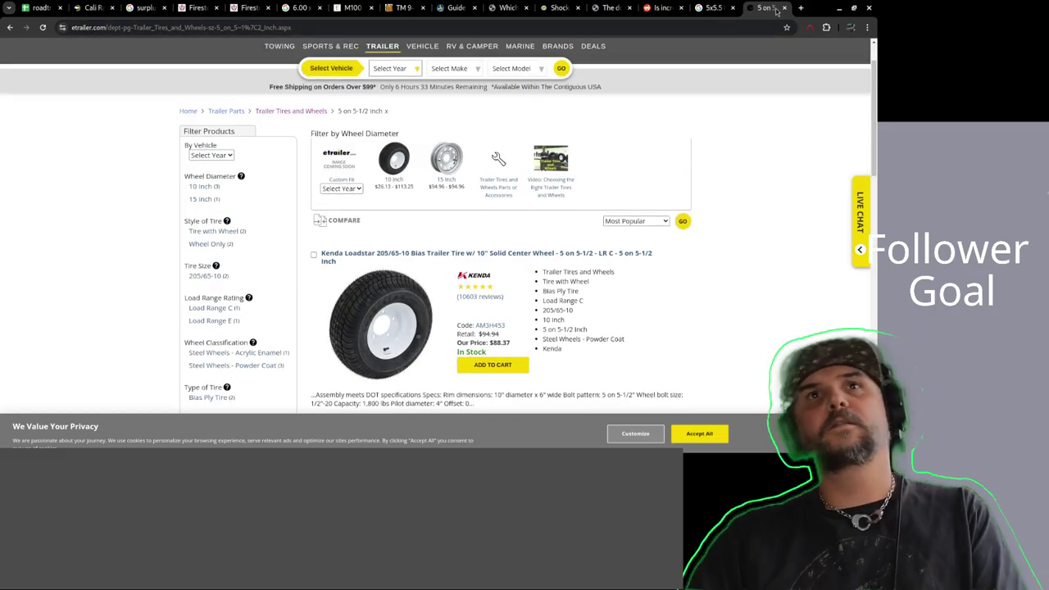
# - In a new tab, search 'bias ply tires vs radial' and open Priority Tire's 'Radial Vs Bias Ply Tires' ad
pyautogui.click(801, 7)
pyautogui.write('i')
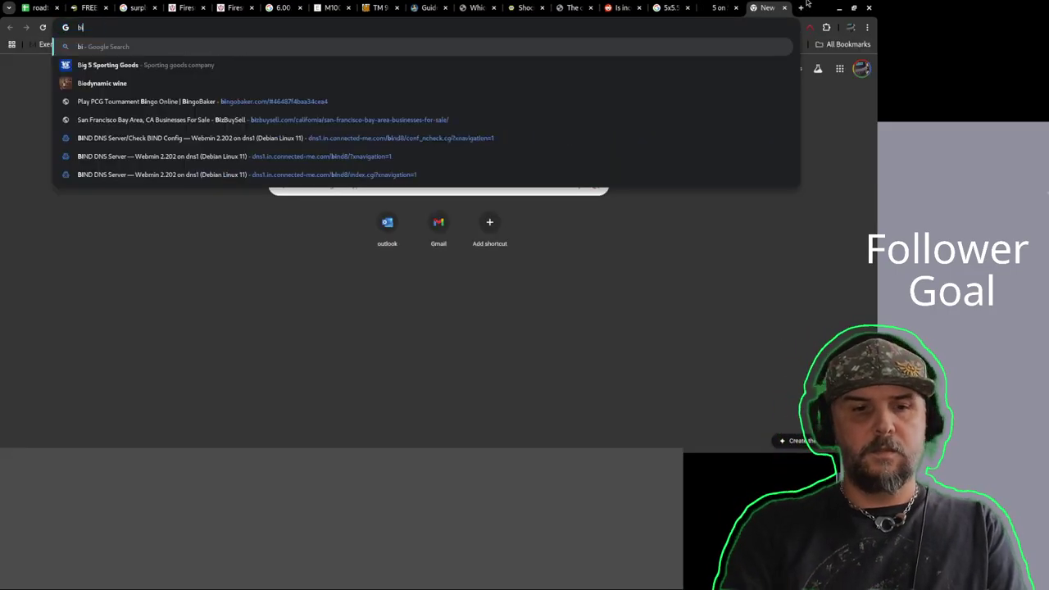
pyautogui.write('as ply tires')
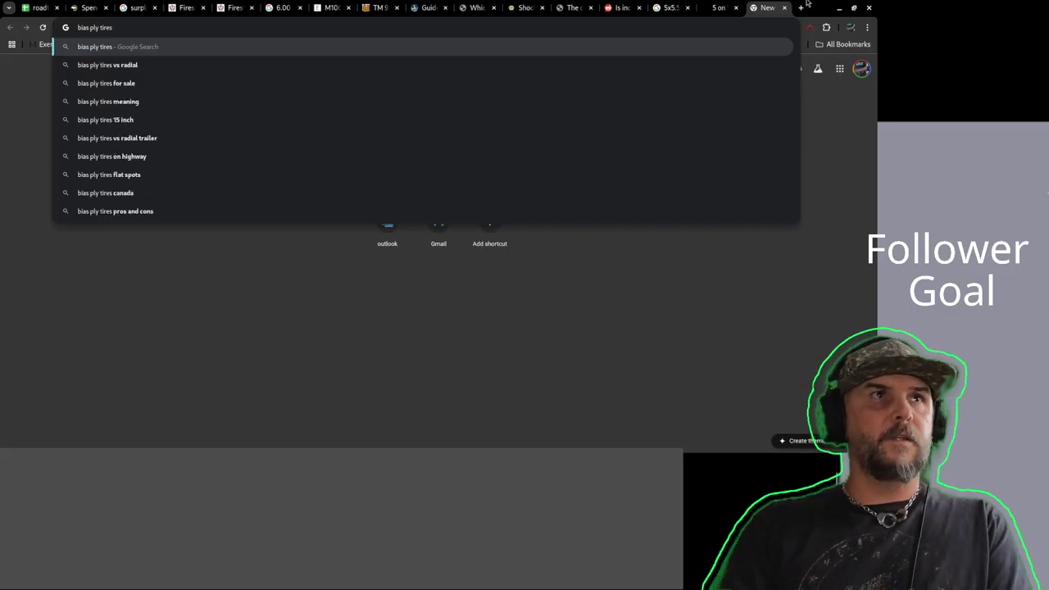
pyautogui.press('Down')
pyautogui.press('Return')
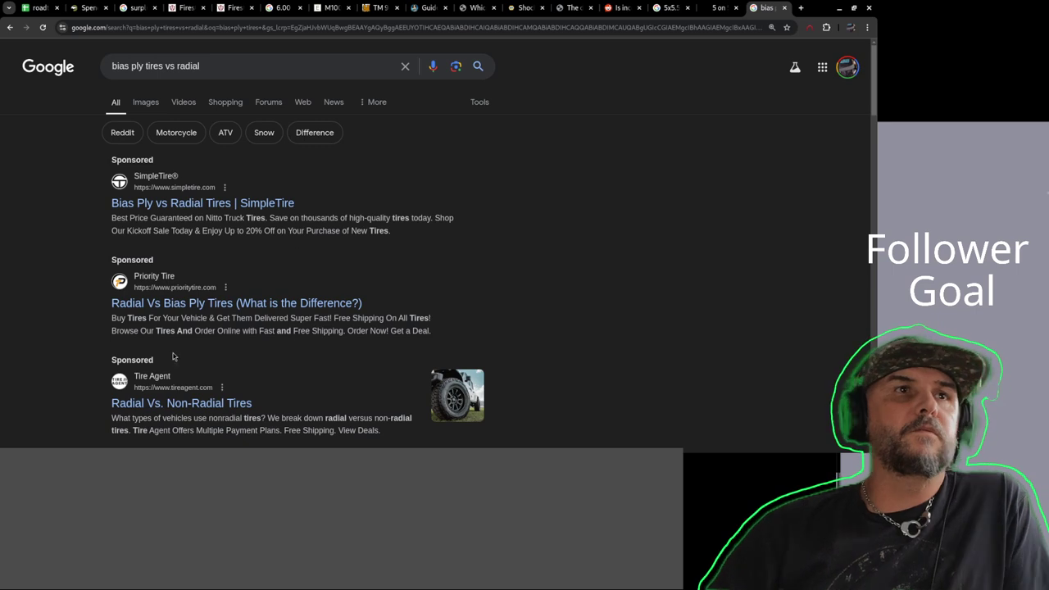
pyautogui.click(236, 304)
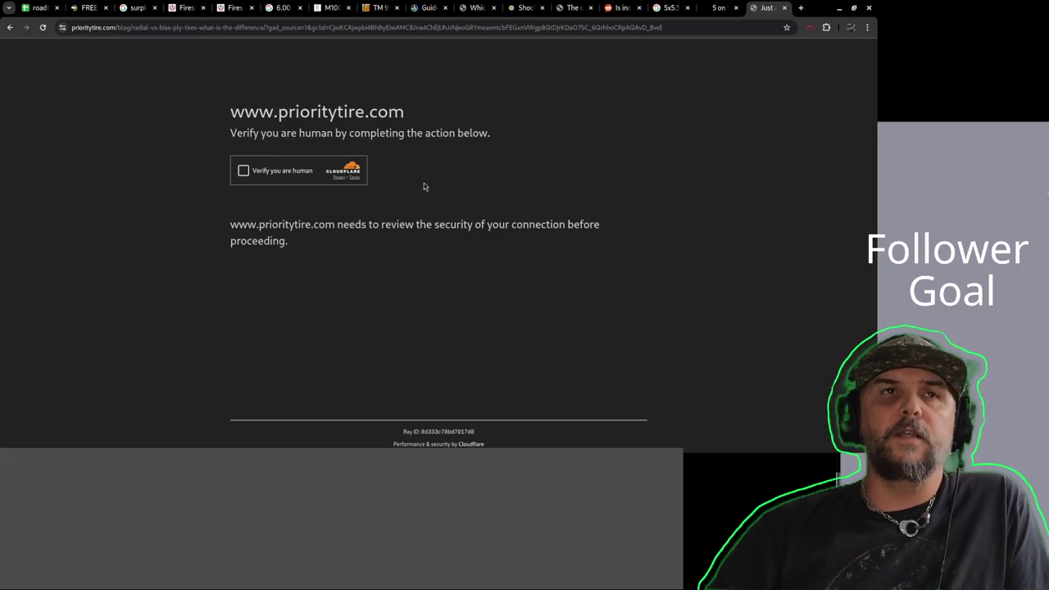
# - Pass Priority Tire's Cloudflare human check and dismiss the $5 OFF signup popup
pyautogui.click(243, 171)
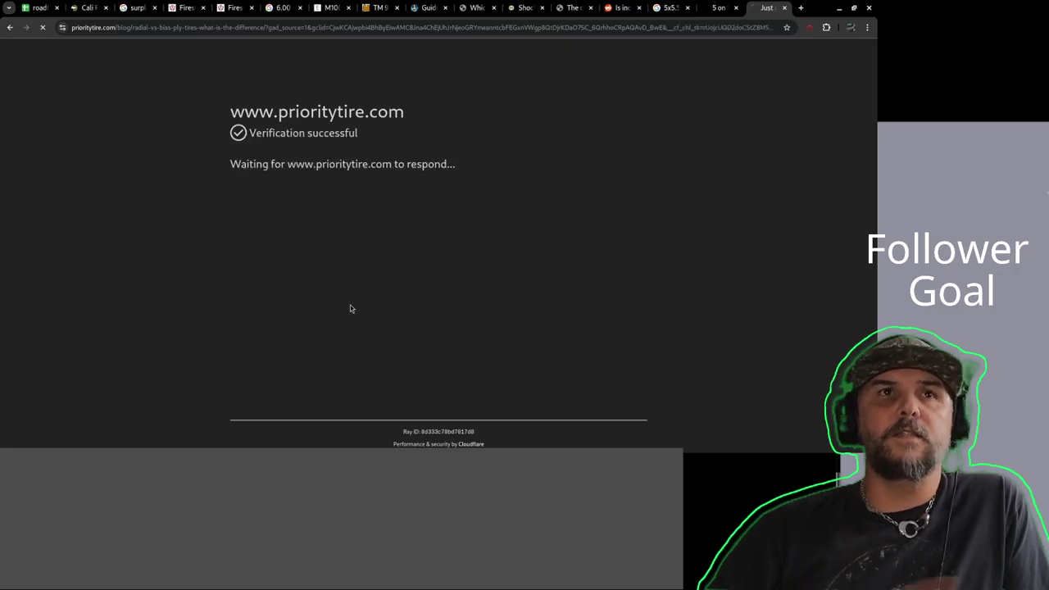
pyautogui.scroll(-3, 213, 302)
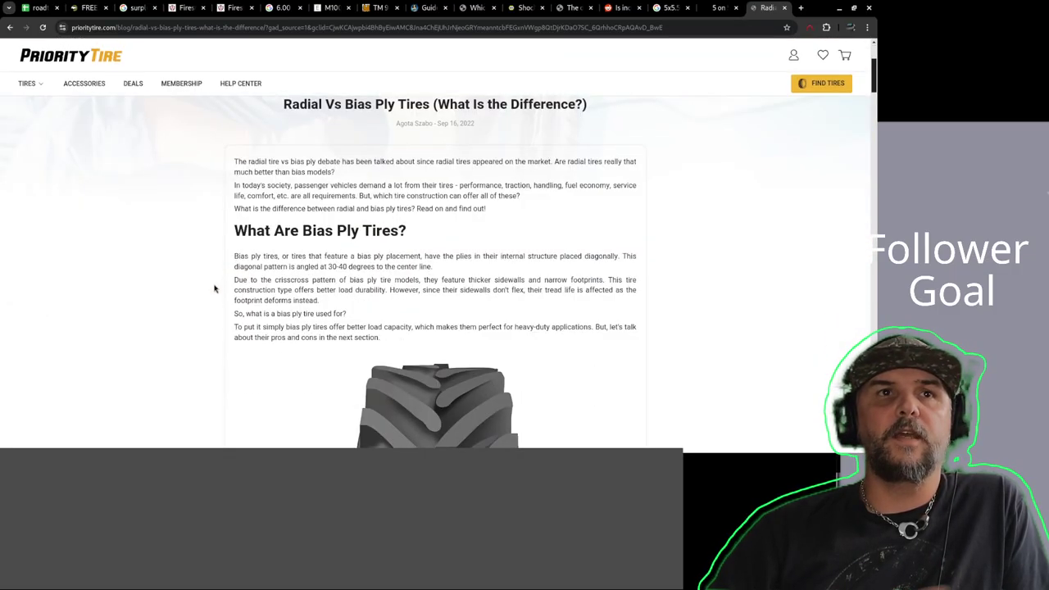
pyautogui.scroll(-3, 214, 287)
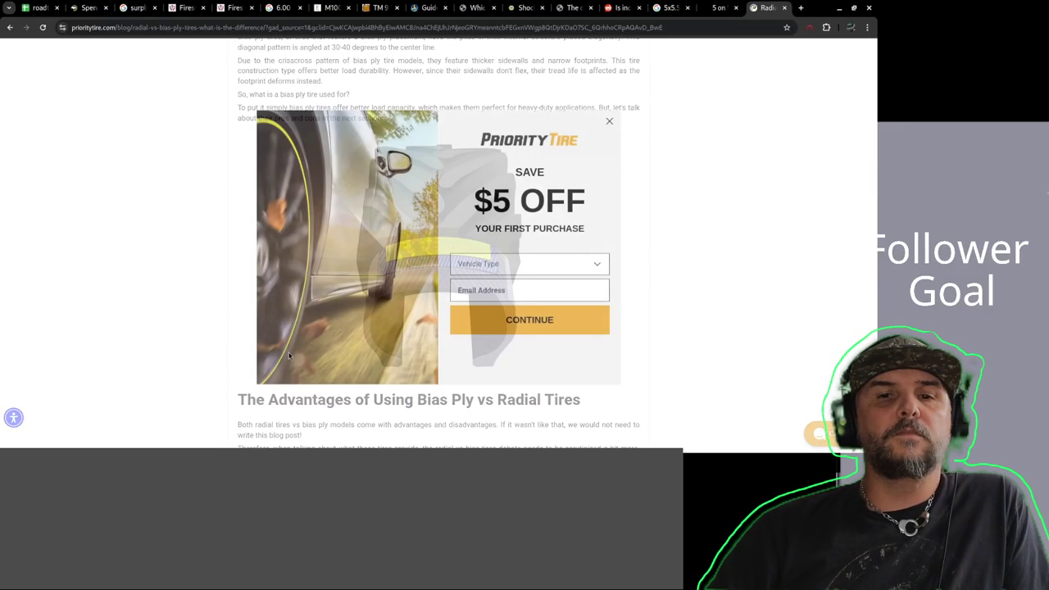
pyautogui.click(610, 121)
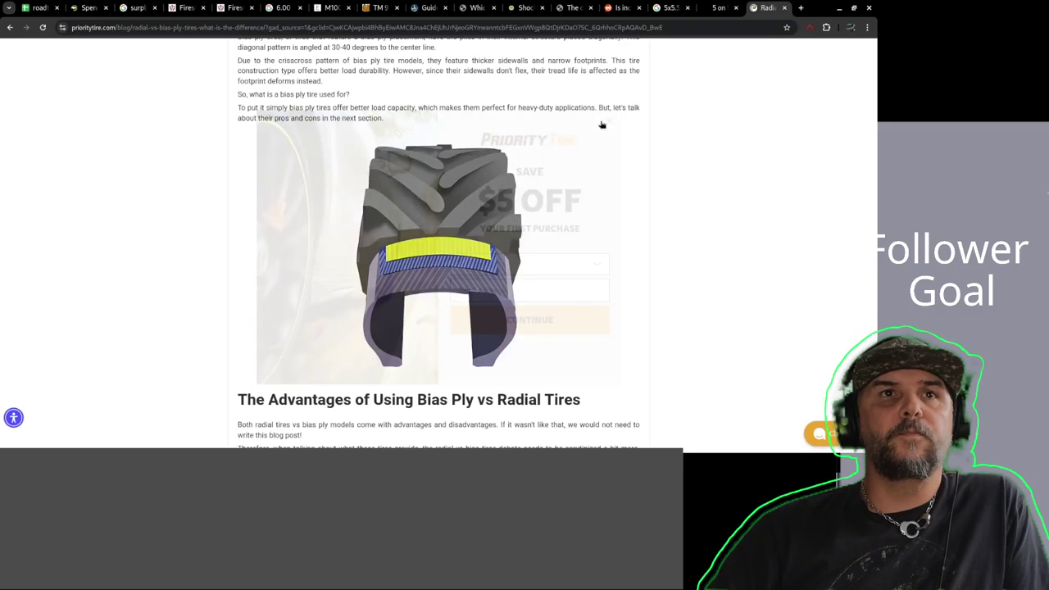
# - Read past 'They Usually Cost Less' and load durability to 'The Problem With Bias Ply Tires'
pyautogui.scroll(-2, 311, 265)
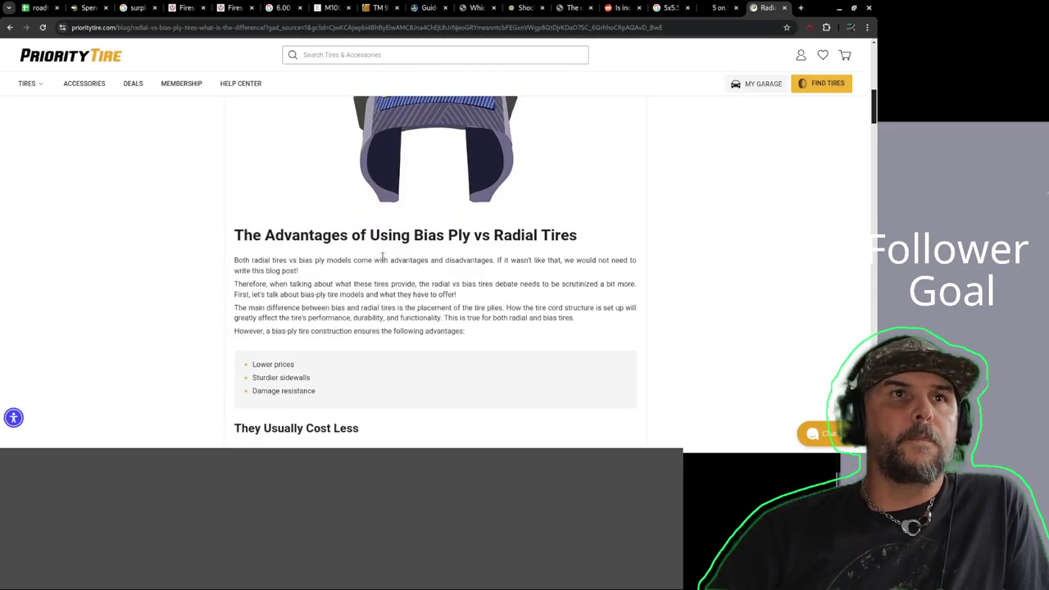
pyautogui.scroll(-1, 574, 250)
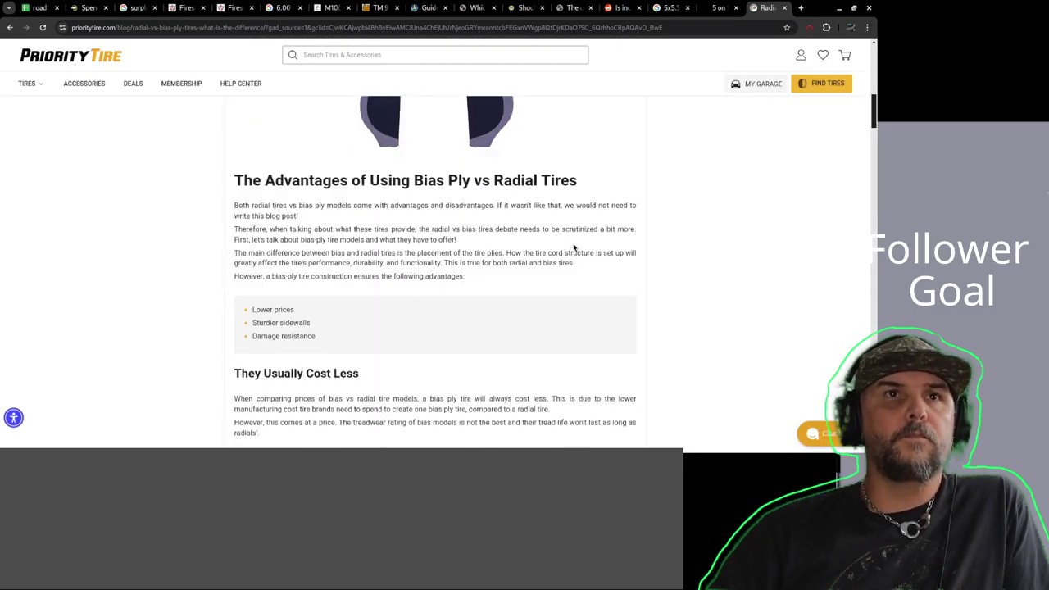
pyautogui.scroll(-2, 274, 242)
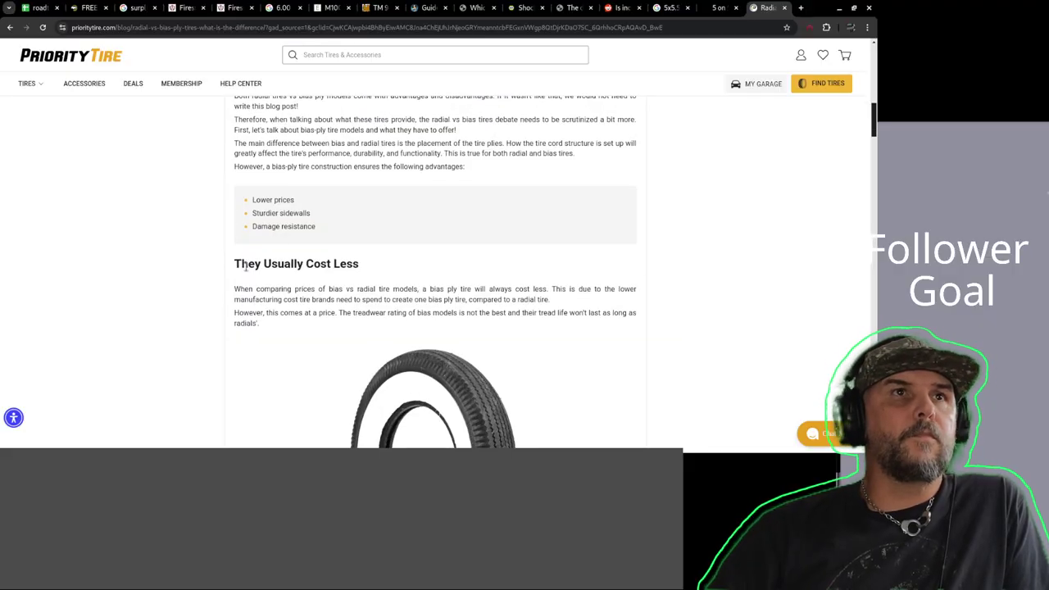
pyautogui.moveTo(237, 264); pyautogui.dragTo(439, 265)
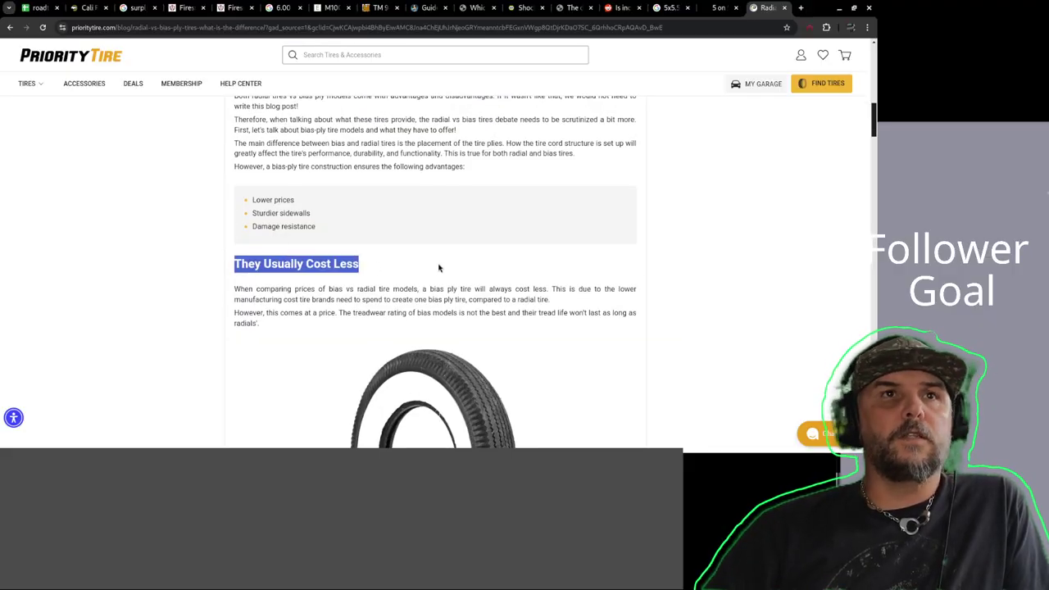
pyautogui.click(432, 262)
pyautogui.scroll(-5, 432, 263)
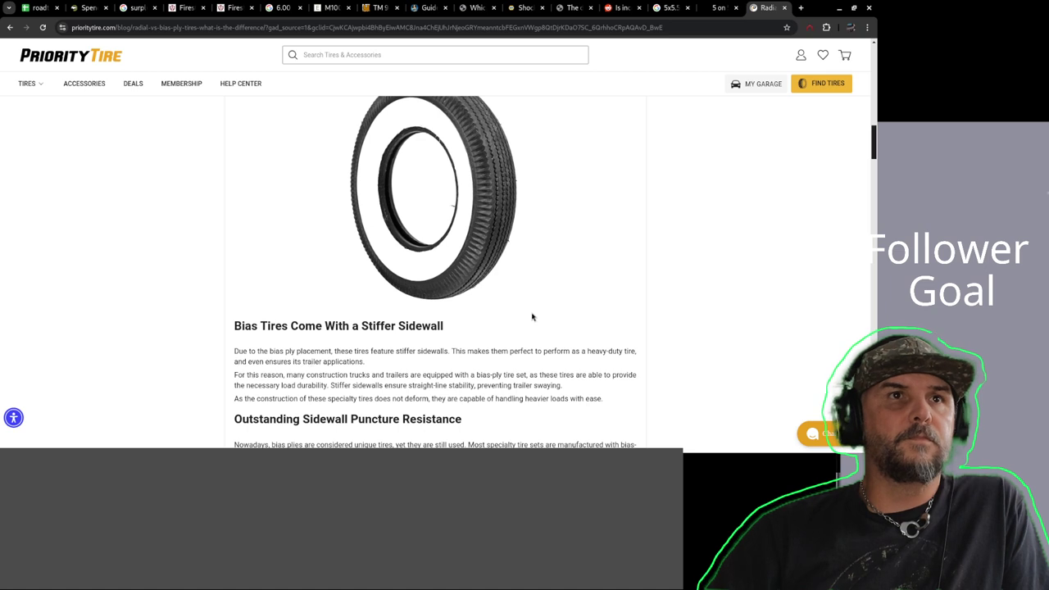
pyautogui.scroll(-2, 533, 314)
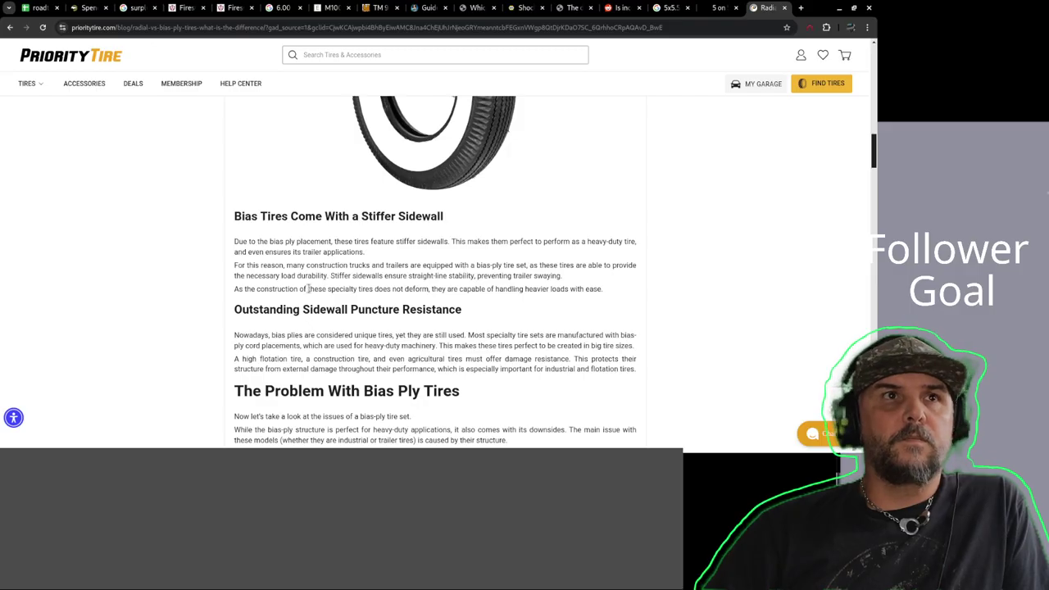
pyautogui.moveTo(282, 276); pyautogui.dragTo(326, 276)
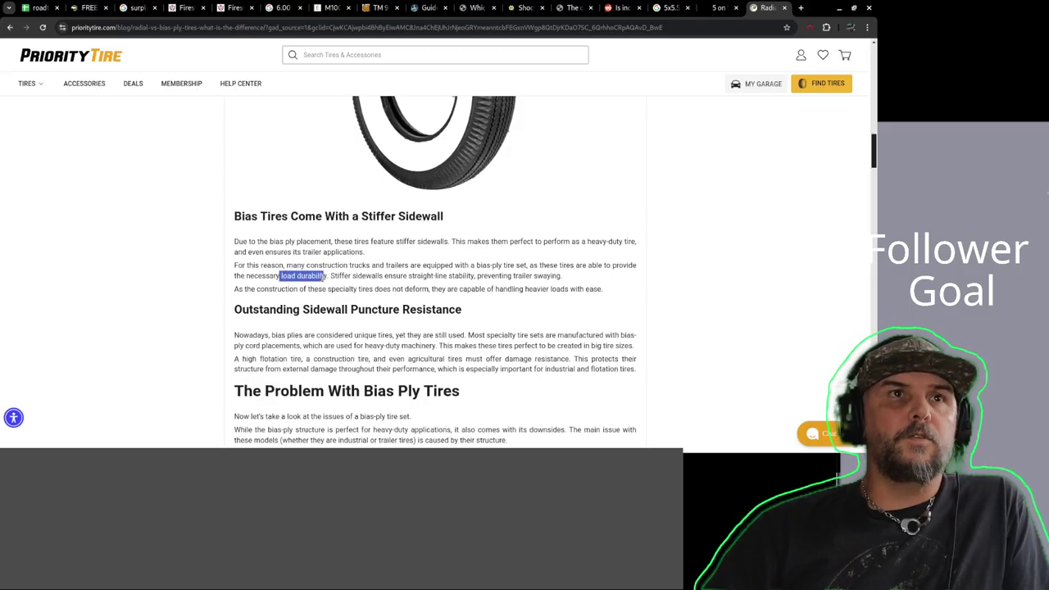
pyautogui.click(450, 276)
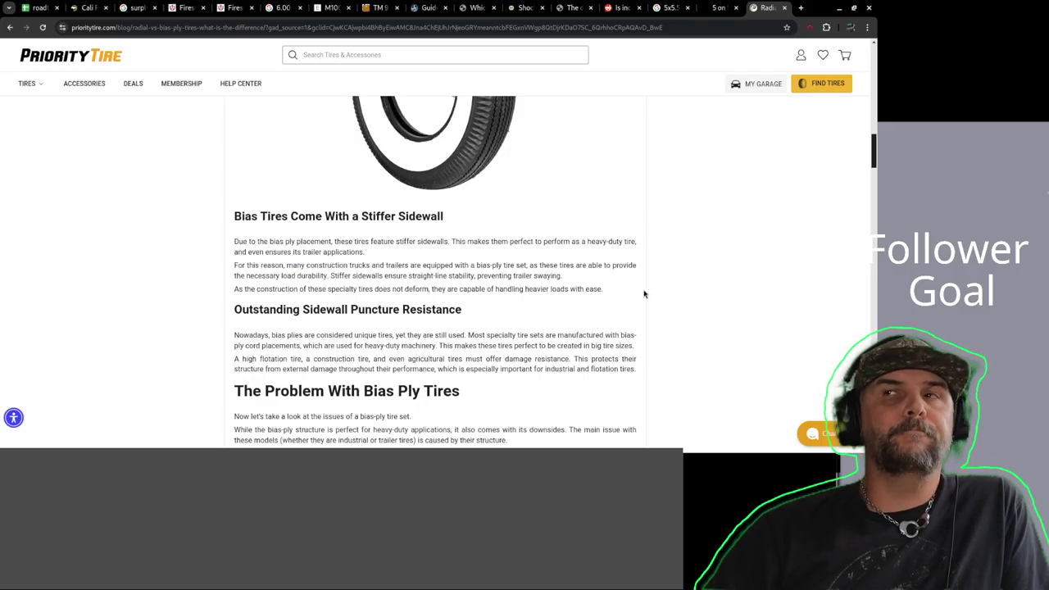
pyautogui.scroll(-2, 564, 285)
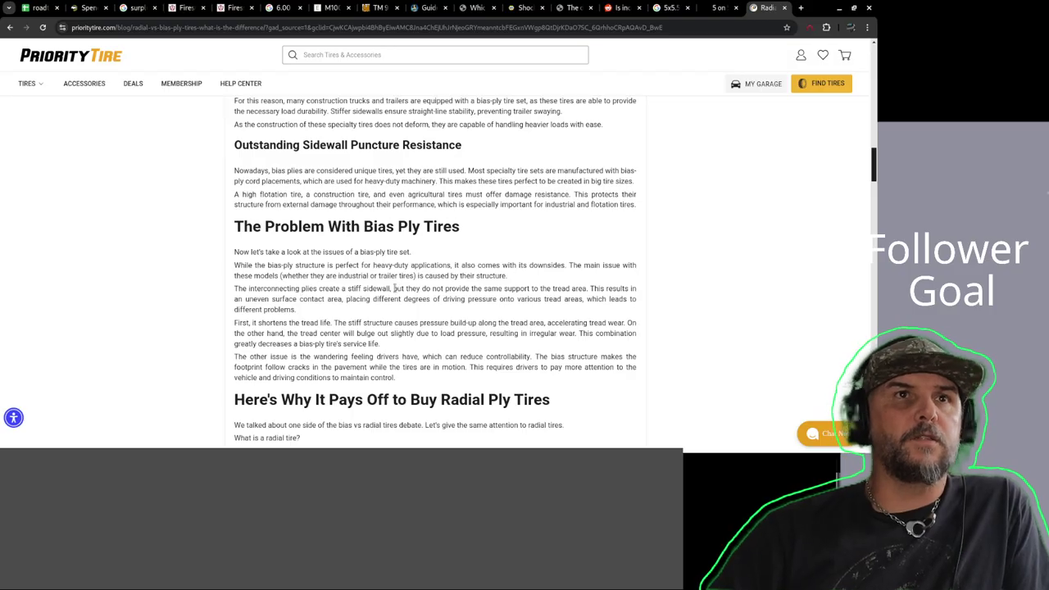
pyautogui.moveTo(391, 289)
pyautogui.mouseDown()
pyautogui.moveTo(420, 311)
pyautogui.moveTo(407, 289)
pyautogui.mouseUp()
pyautogui.click(420, 311)
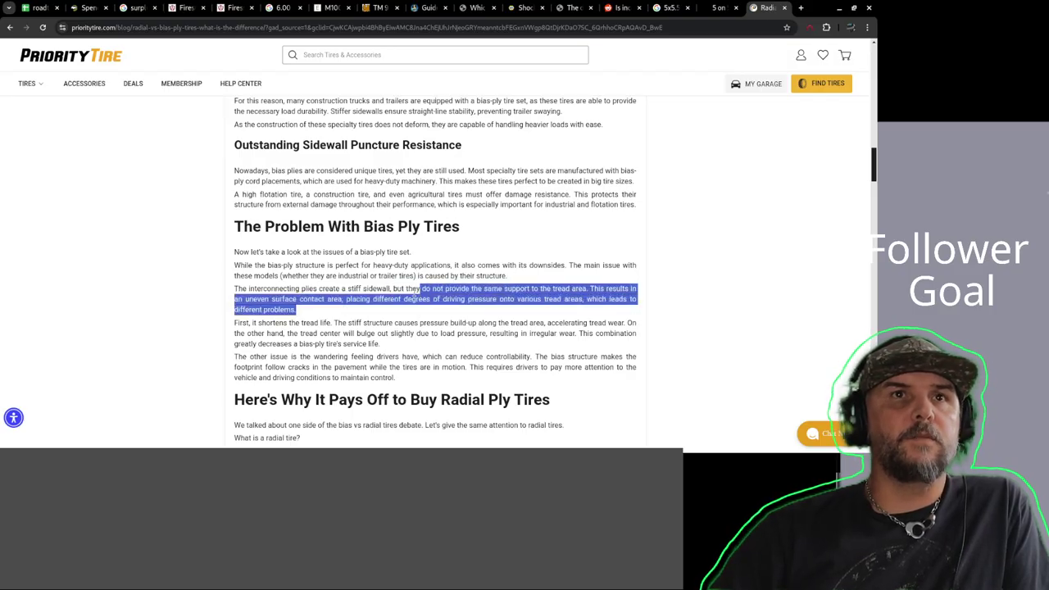
pyautogui.click(407, 287)
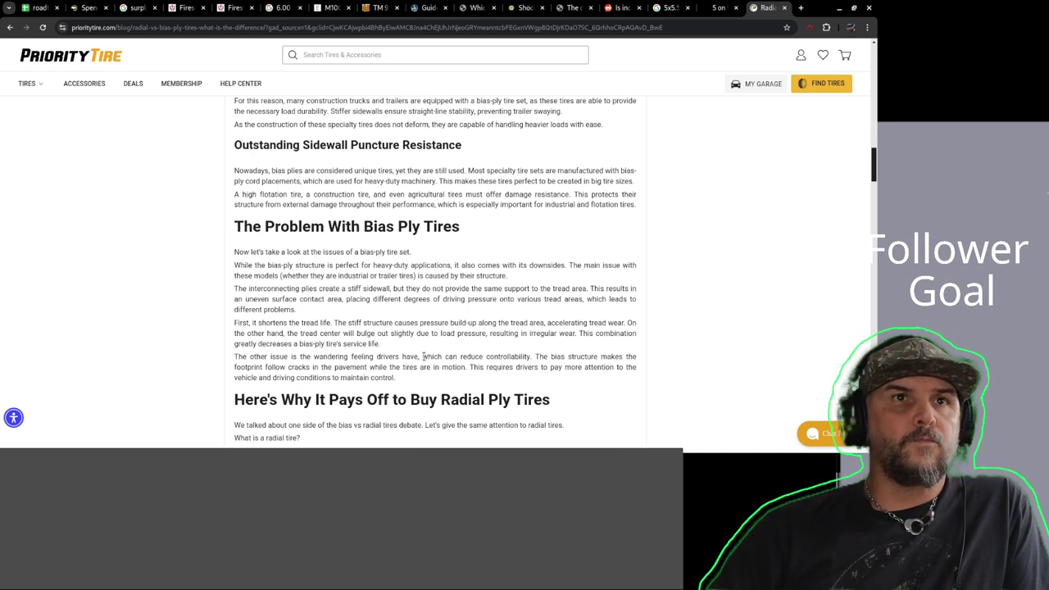
pyautogui.moveTo(423, 357); pyautogui.dragTo(421, 369)
pyautogui.click(450, 377)
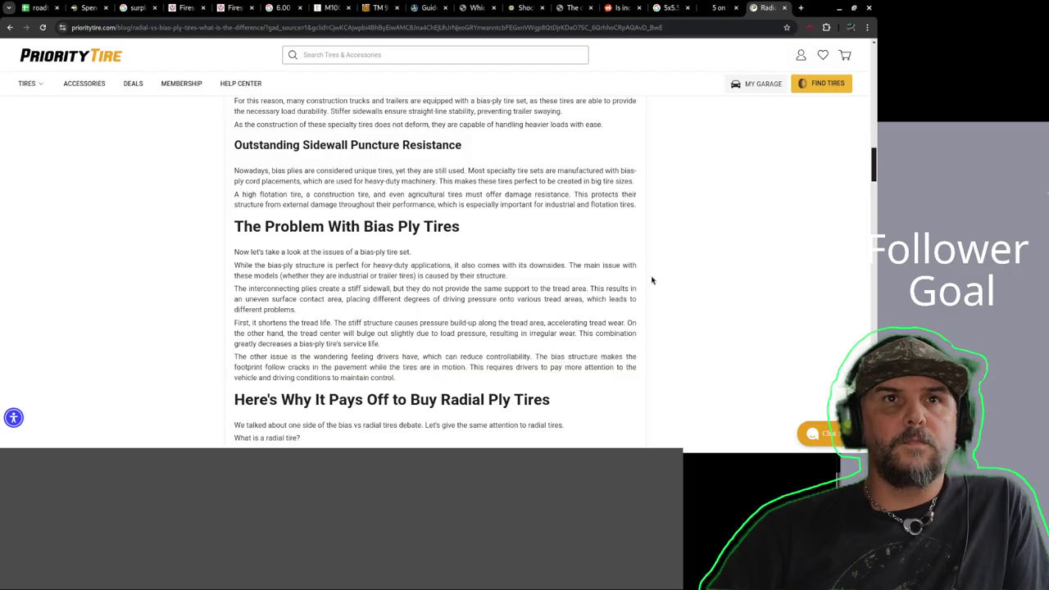
pyautogui.scroll(-2, 652, 279)
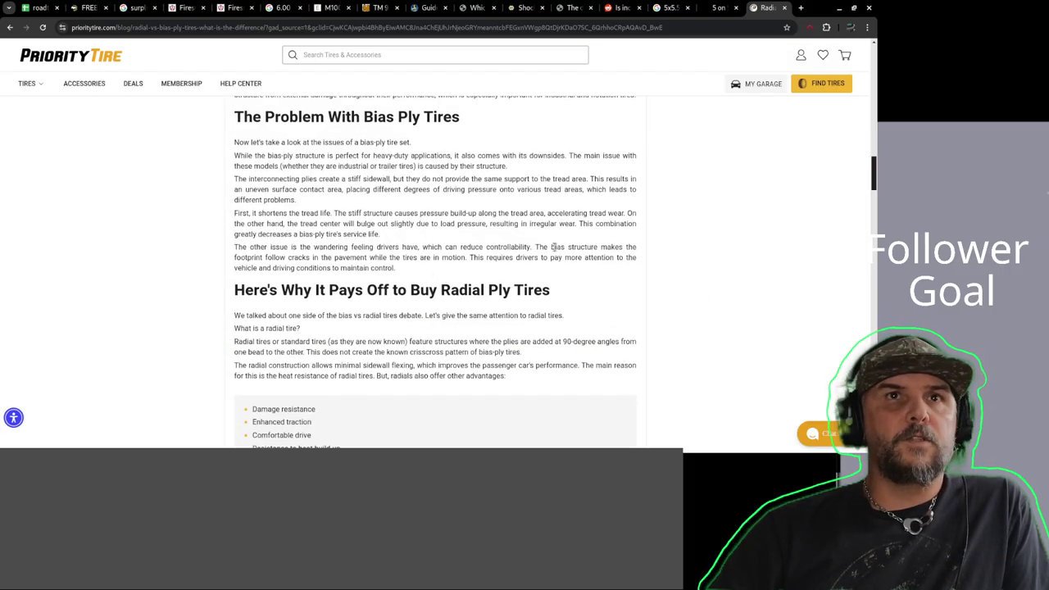
pyautogui.moveTo(323, 257); pyautogui.dragTo(380, 258)
pyautogui.click(410, 258)
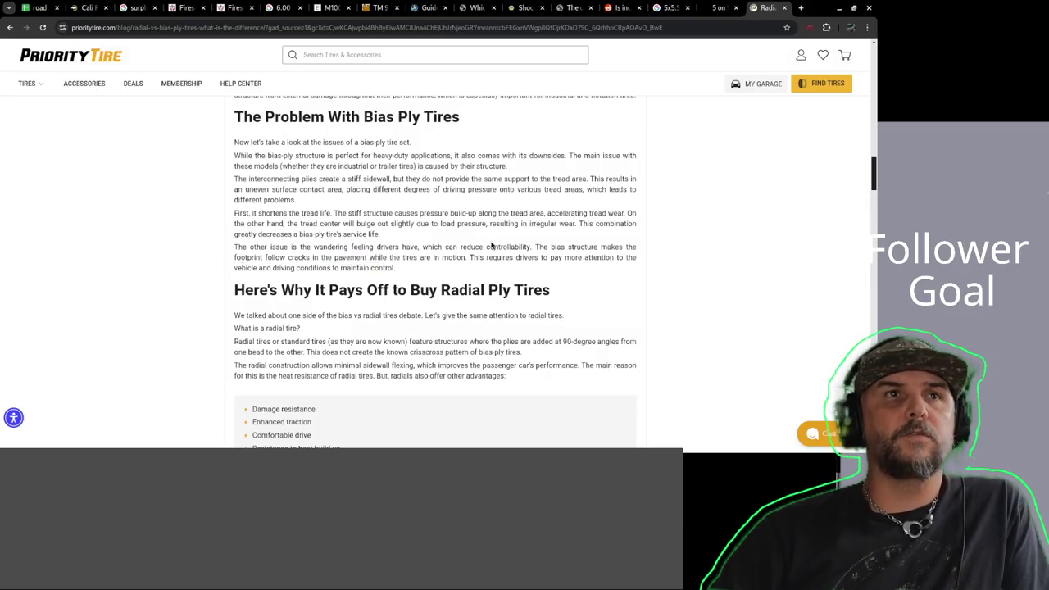
pyautogui.scroll(-2, 322, 280)
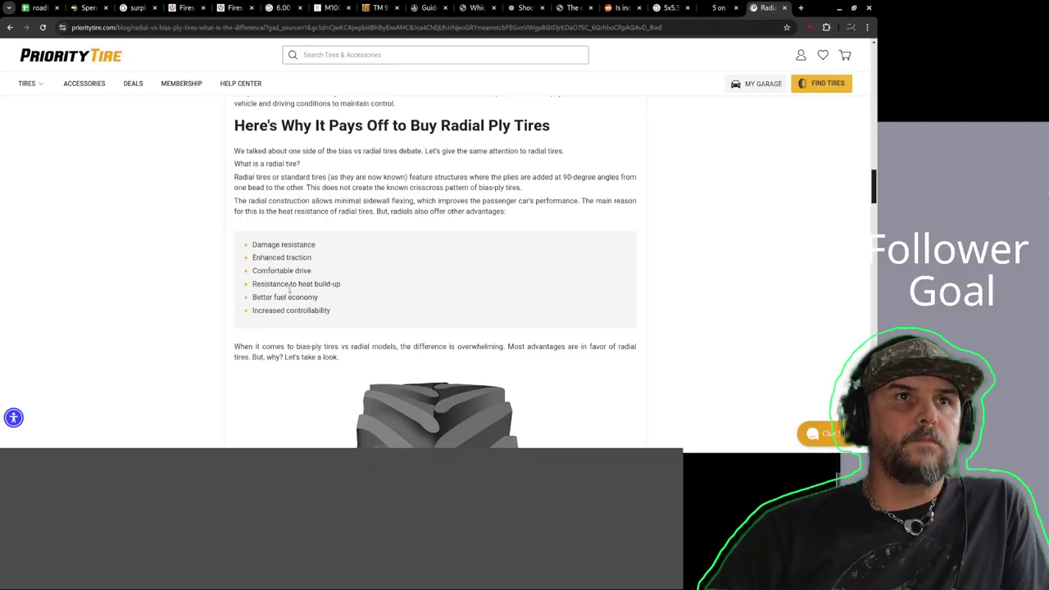
pyautogui.moveTo(345, 285); pyautogui.dragTo(249, 291)
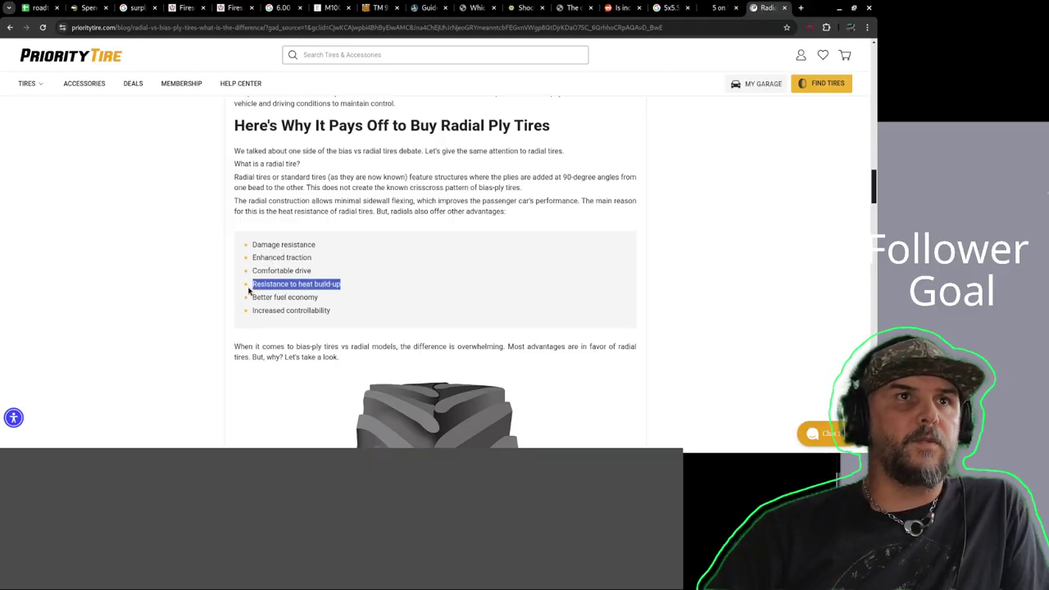
pyautogui.click(412, 277)
pyautogui.scroll(-2, 369, 238)
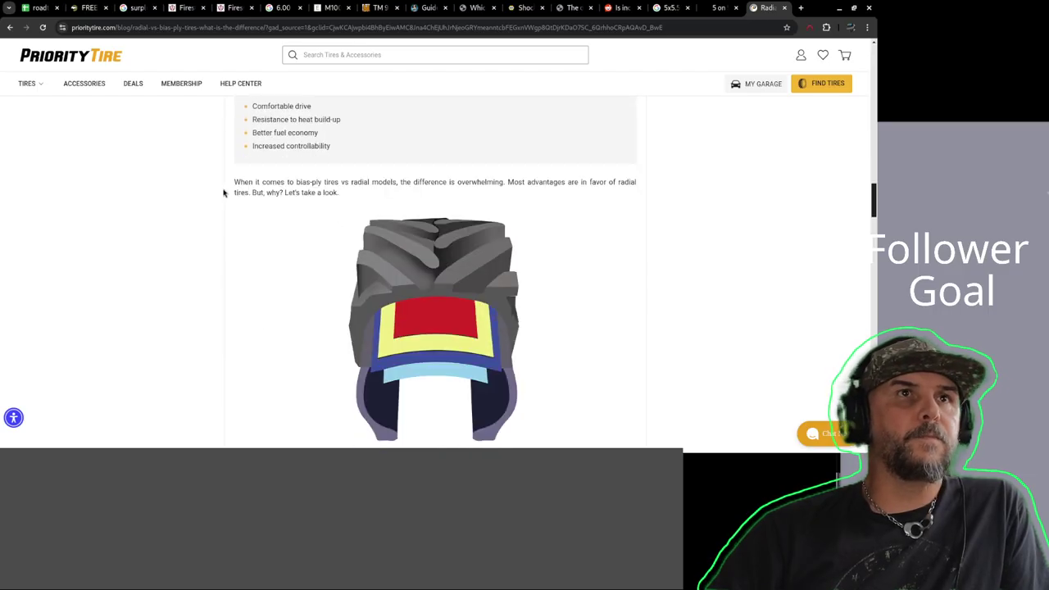
pyautogui.scroll(-3, 294, 195)
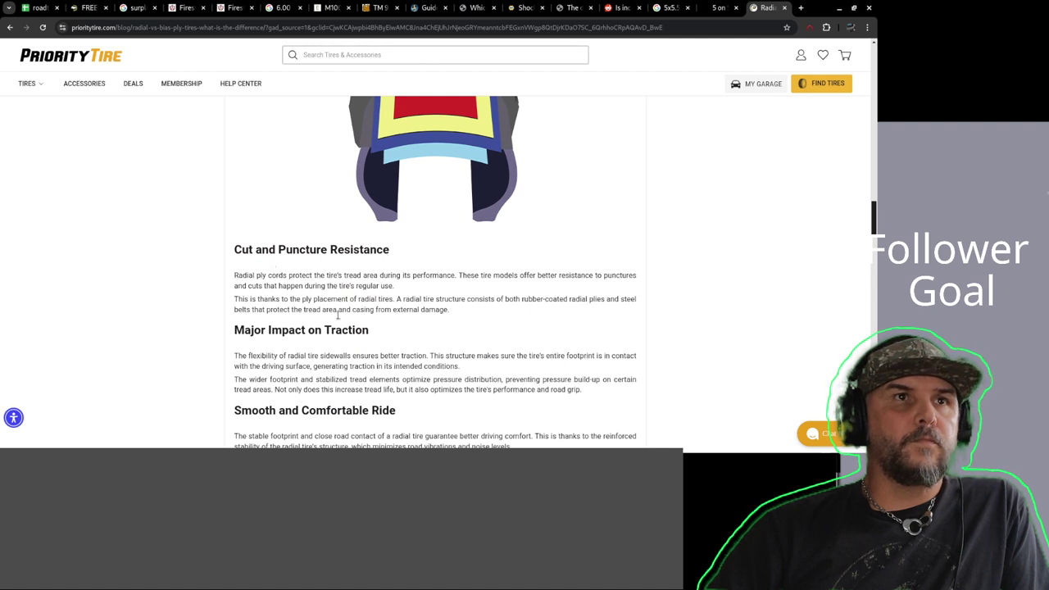
pyautogui.scroll(-2, 336, 315)
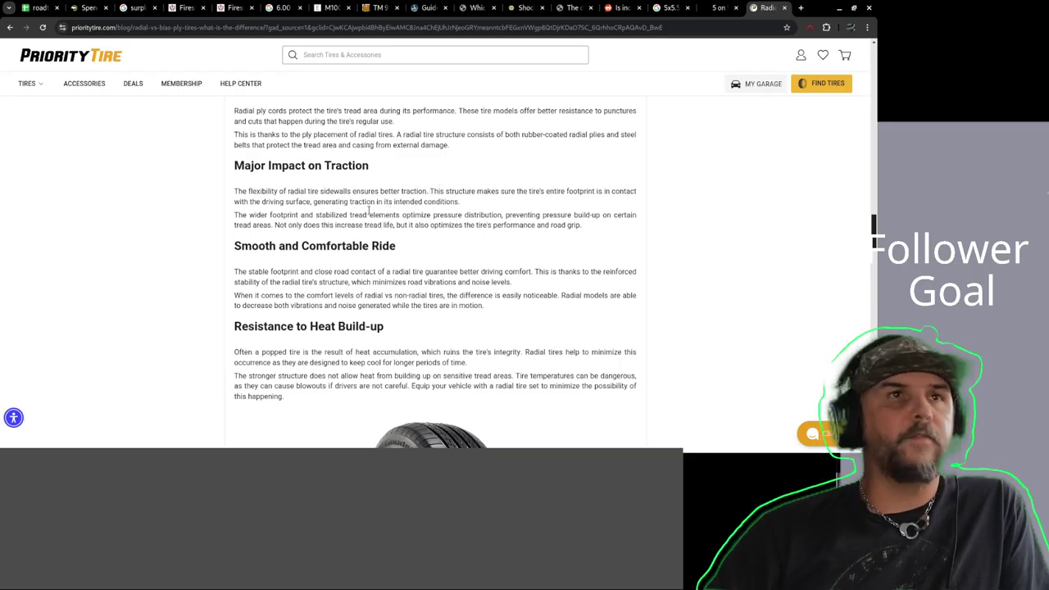
pyautogui.scroll(-1, 272, 154)
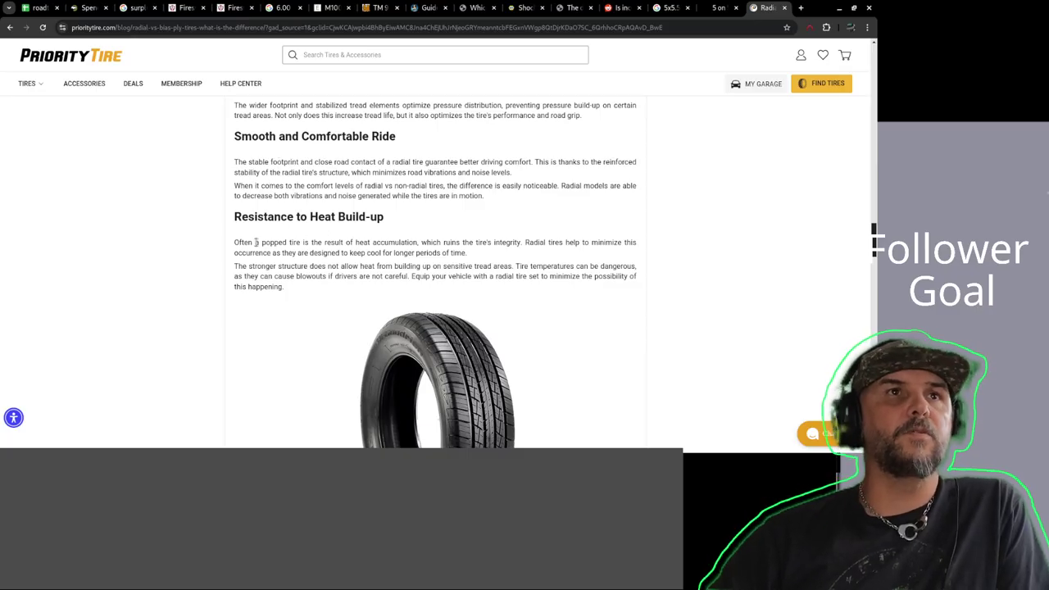
pyautogui.moveTo(235, 217); pyautogui.dragTo(402, 220)
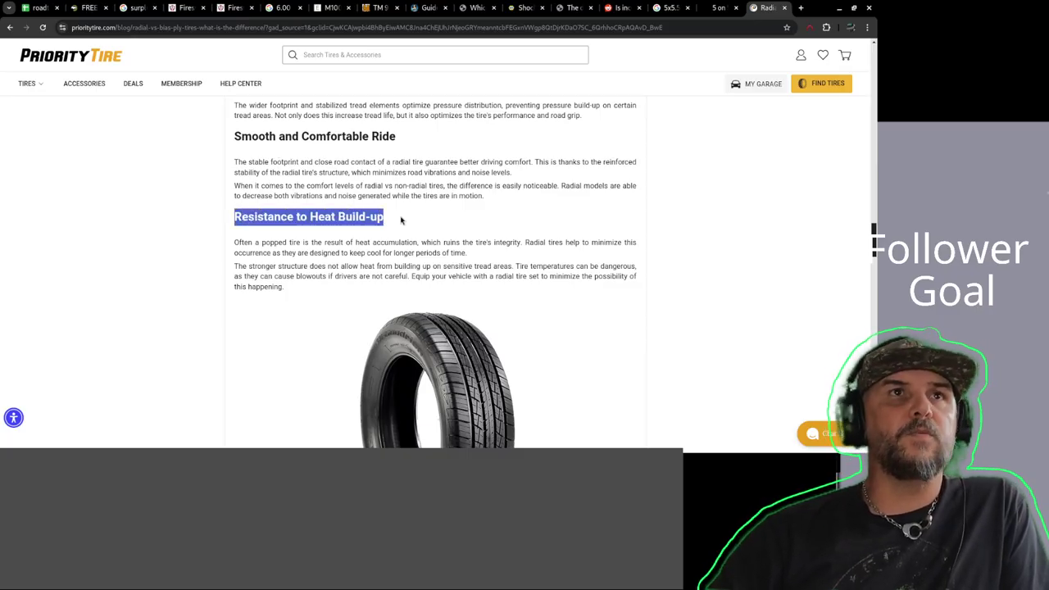
pyautogui.moveTo(235, 137); pyautogui.dragTo(421, 142)
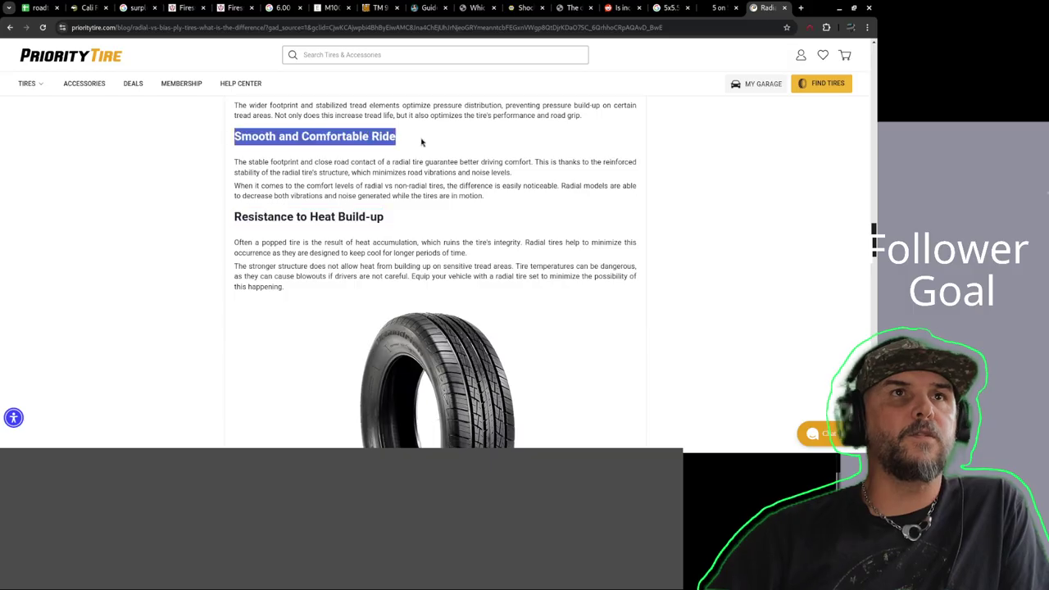
pyautogui.click(452, 210)
pyautogui.scroll(-4, 452, 210)
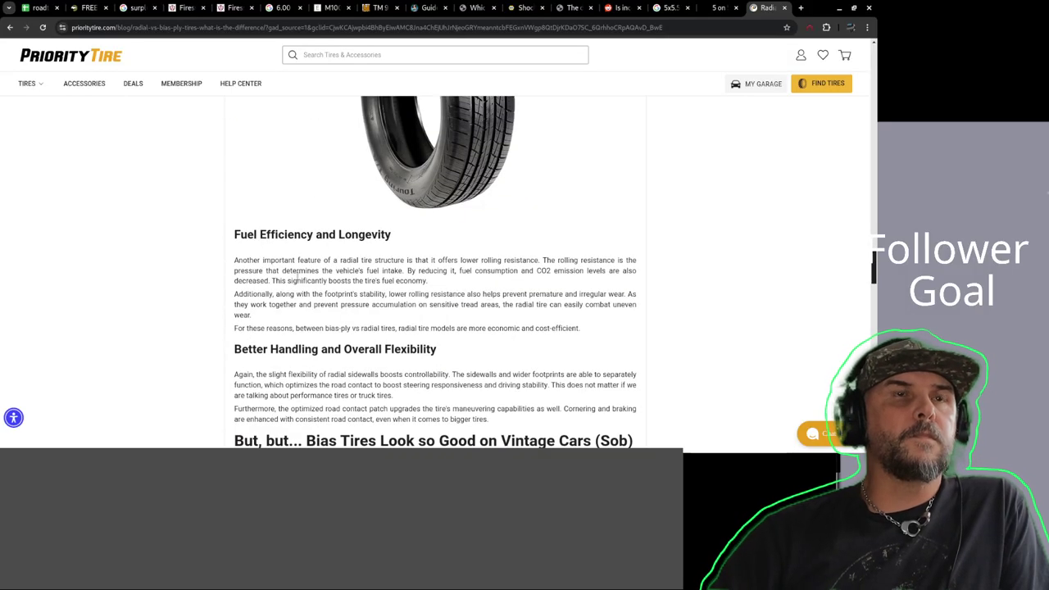
pyautogui.moveTo(386, 235); pyautogui.dragTo(225, 235)
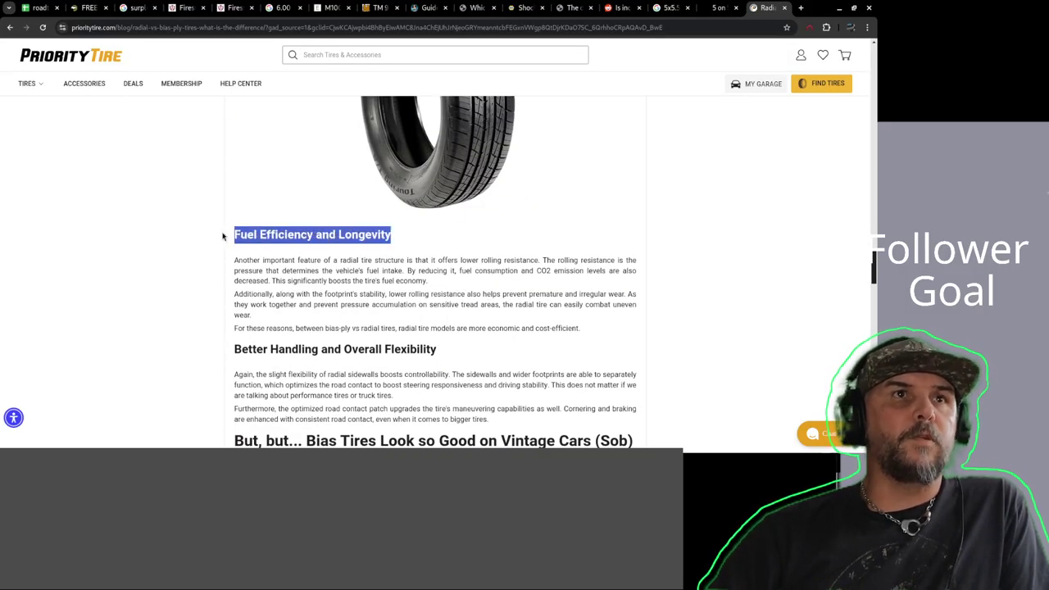
pyautogui.click(501, 260)
pyautogui.scroll(-2, 442, 255)
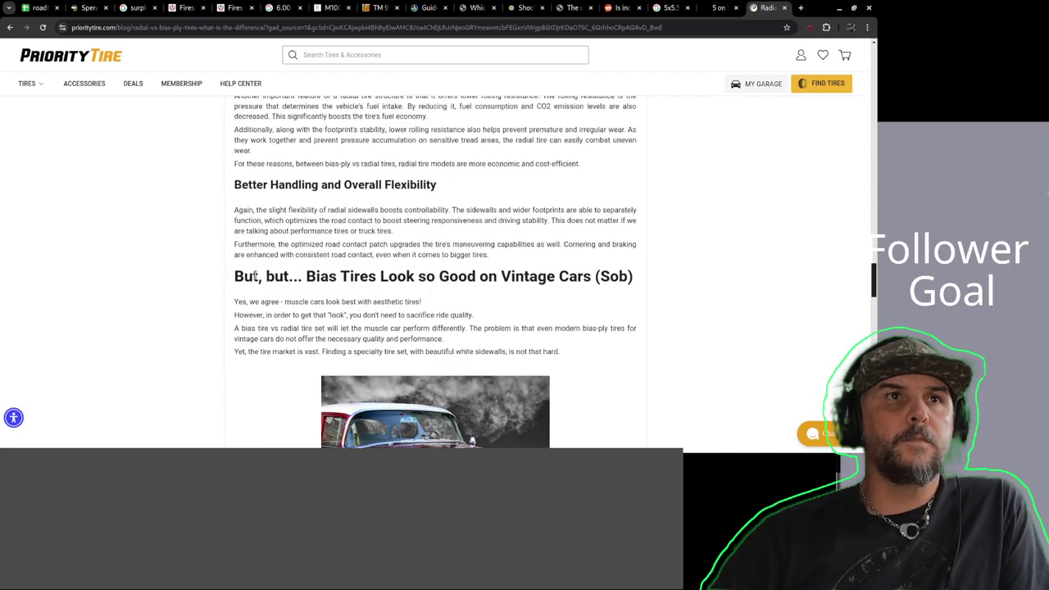
pyautogui.scroll(-2, 246, 275)
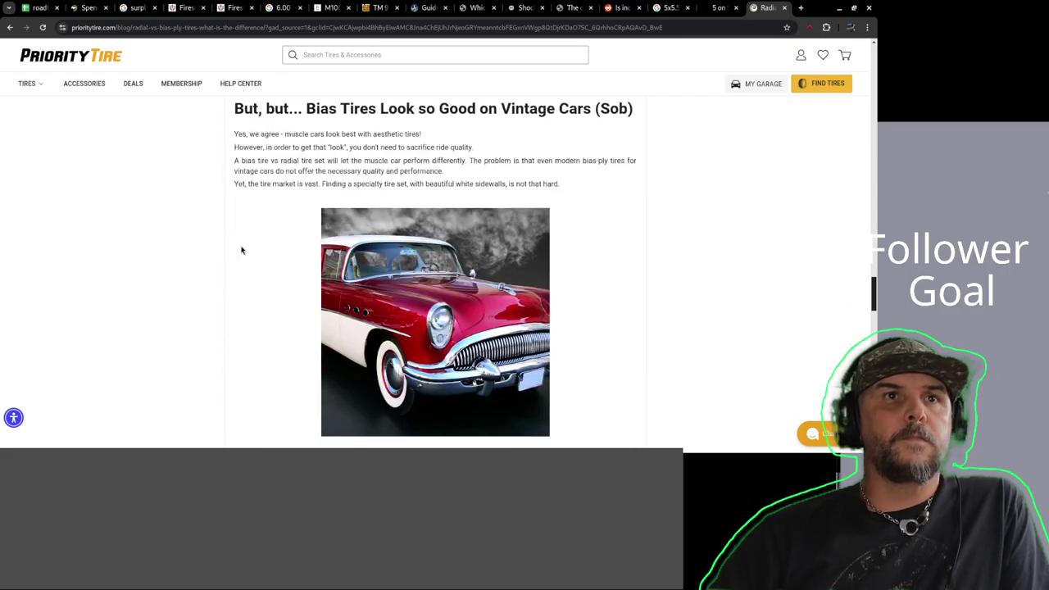
pyautogui.scroll(-4, 241, 251)
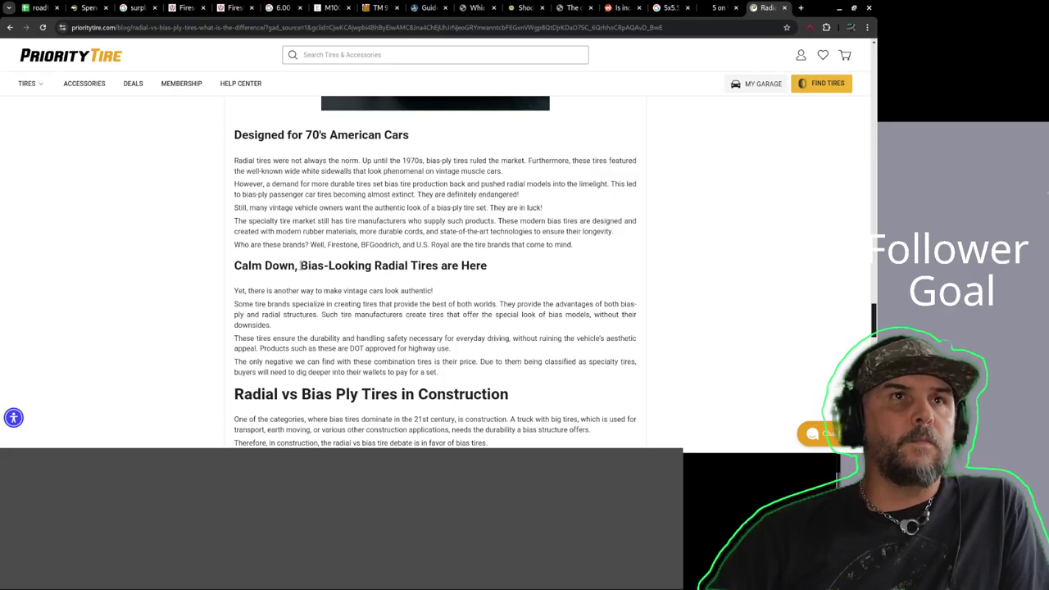
pyautogui.moveTo(301, 265); pyautogui.dragTo(408, 267)
pyautogui.click(487, 286)
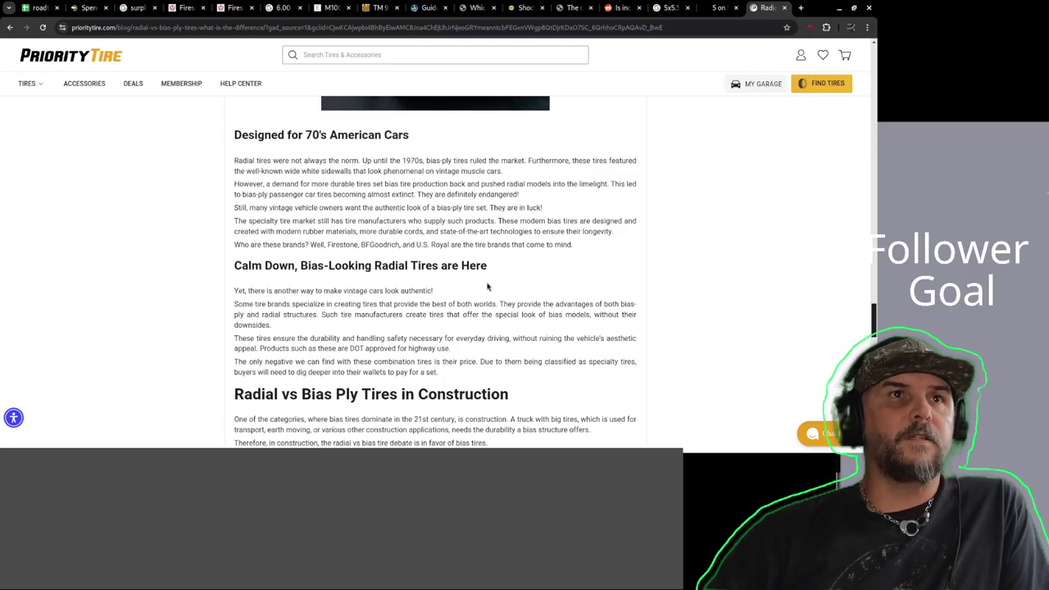
pyautogui.scroll(-1, 394, 283)
pyautogui.scroll(-2, 302, 278)
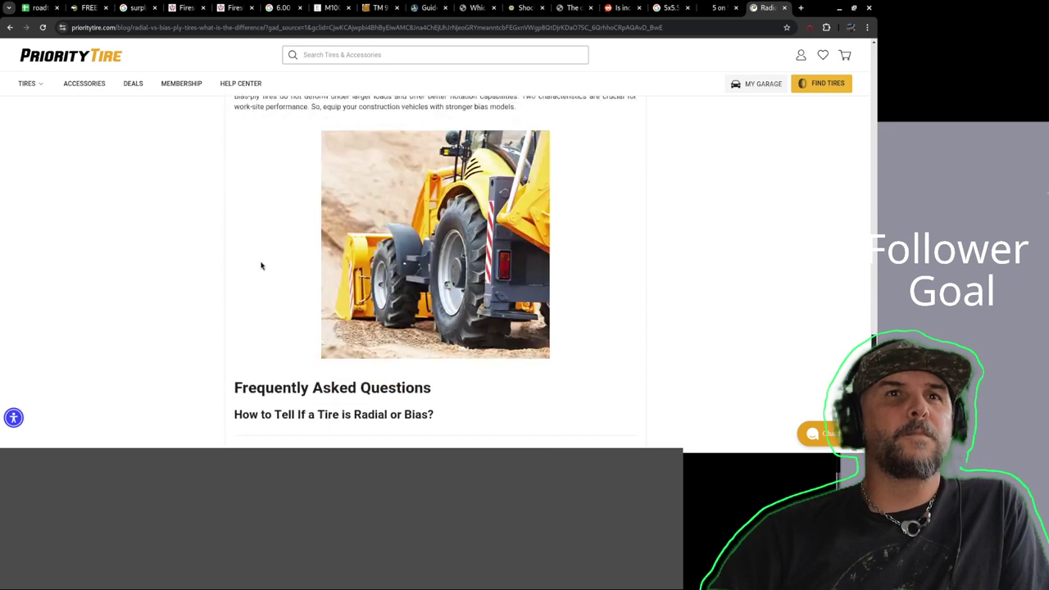
pyautogui.scroll(-2, 210, 256)
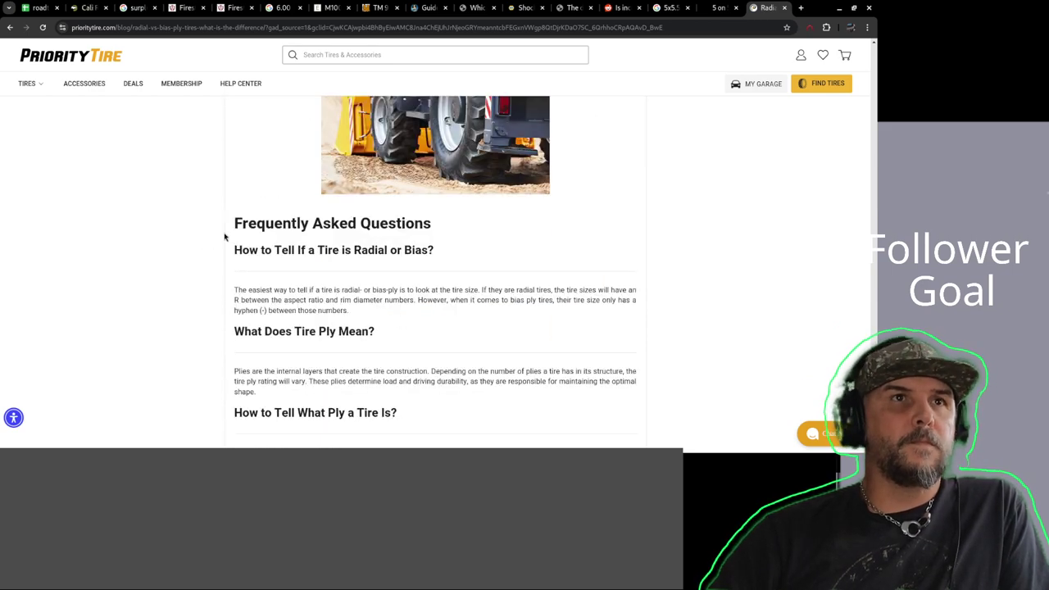
pyautogui.scroll(-4, 225, 236)
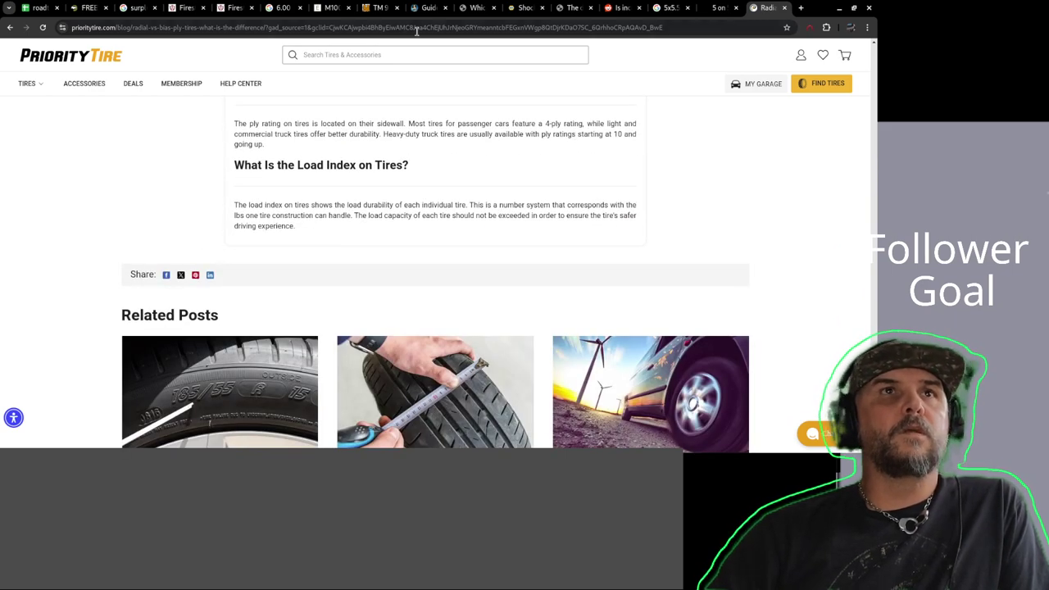
pyautogui.click(417, 31)
pyautogui.press('F11')
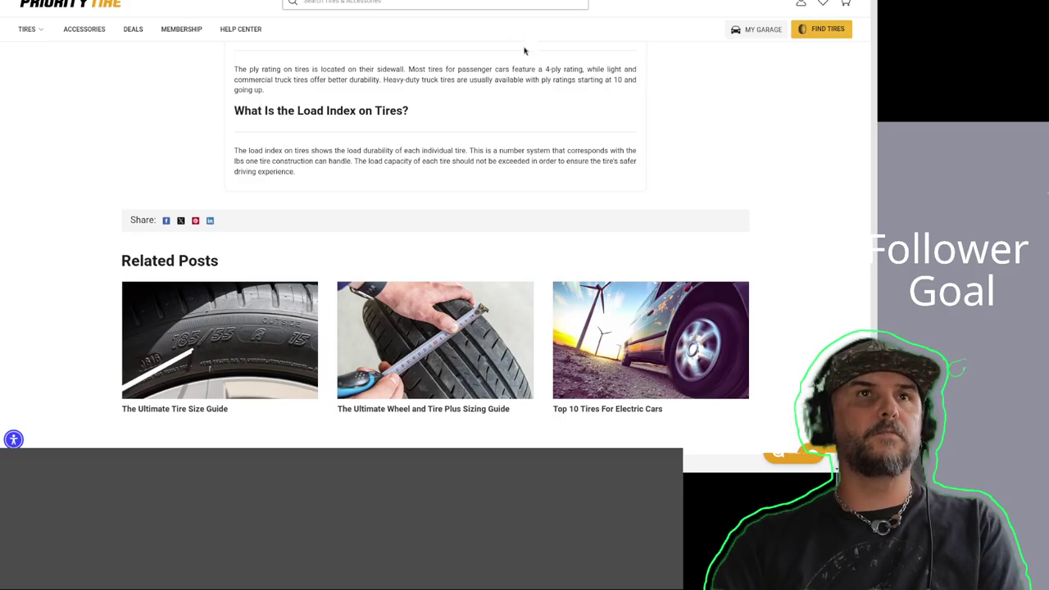
pyautogui.press('Escape')
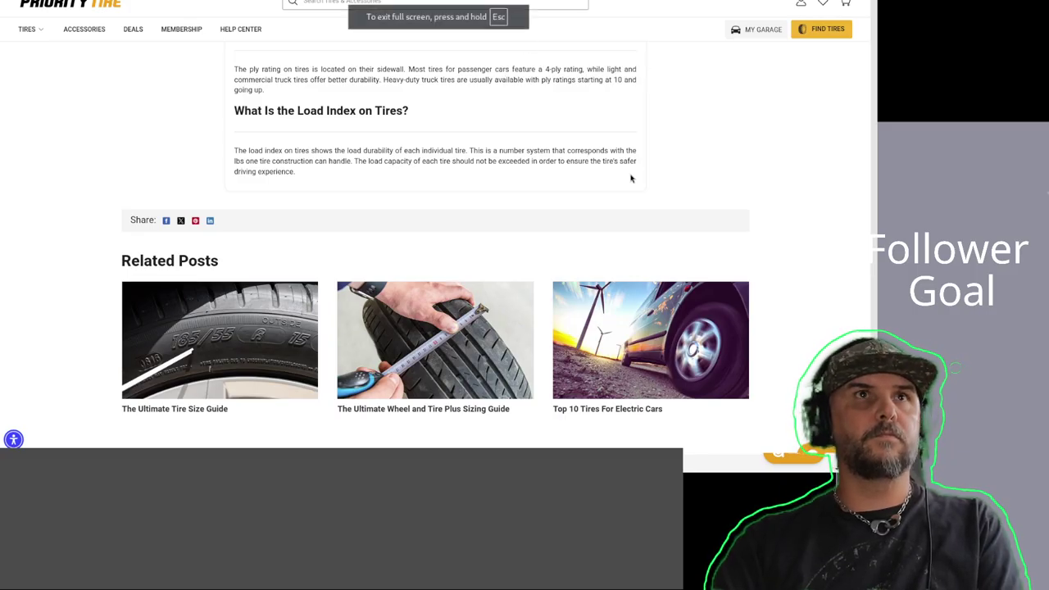
# - Search 'radial tires on a trailer' and open Tires Easy's 'Trailer Tires – Bias Or Radial' article
pyautogui.click(128, 27)
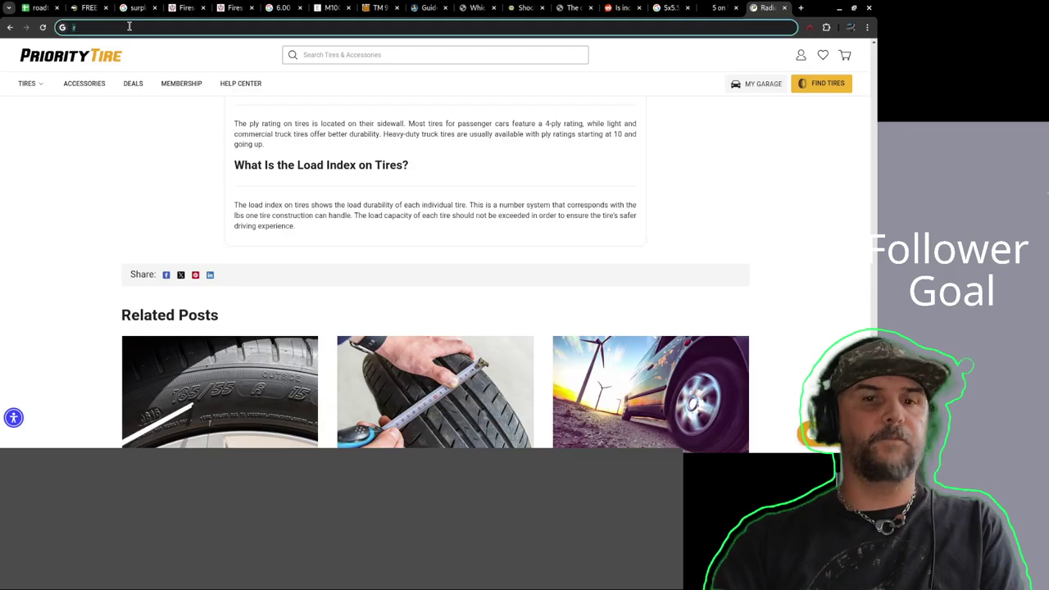
pyautogui.write('radiol')
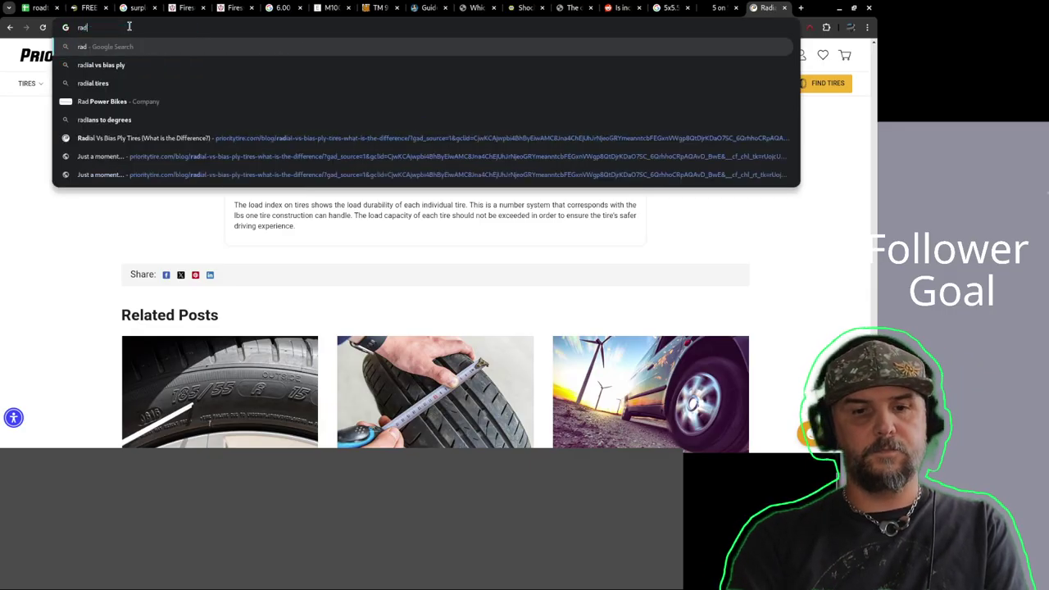
pyautogui.press('BackSpace')
pyautogui.press('BackSpace')
pyautogui.write('al')
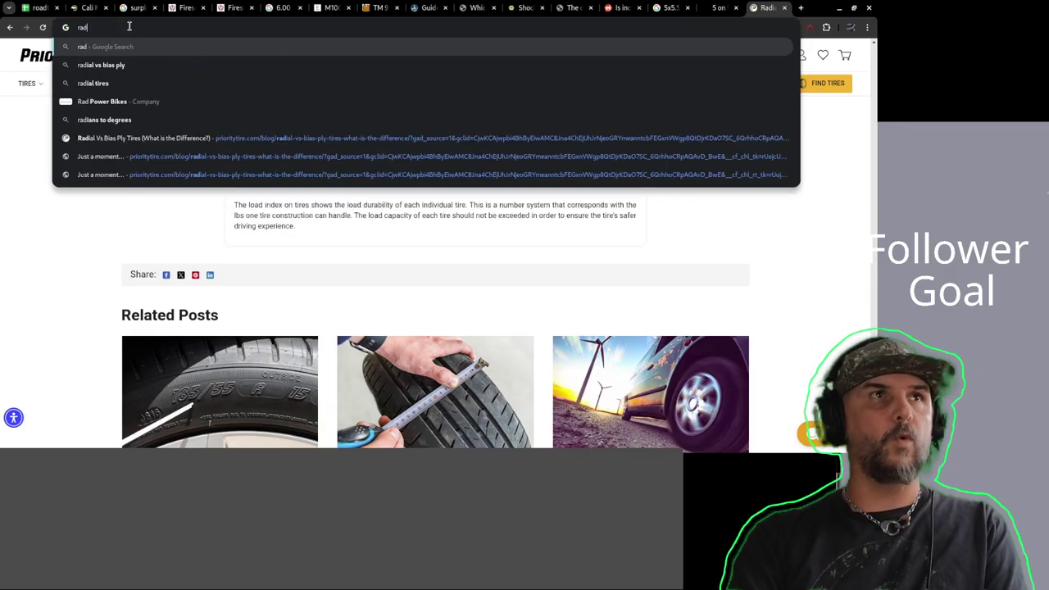
pyautogui.write(' tires')
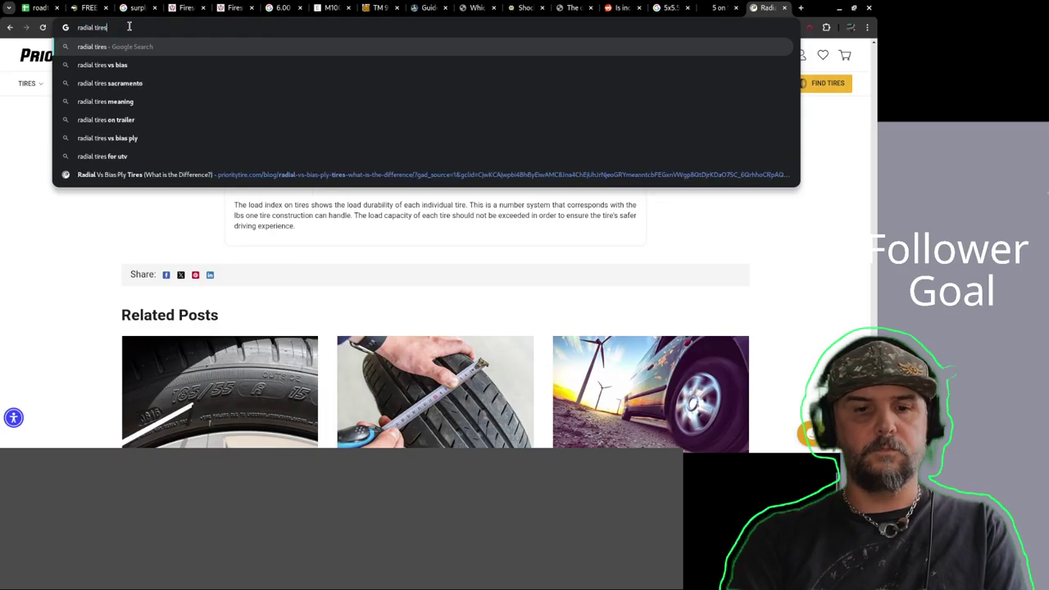
pyautogui.write(' on a trailer')
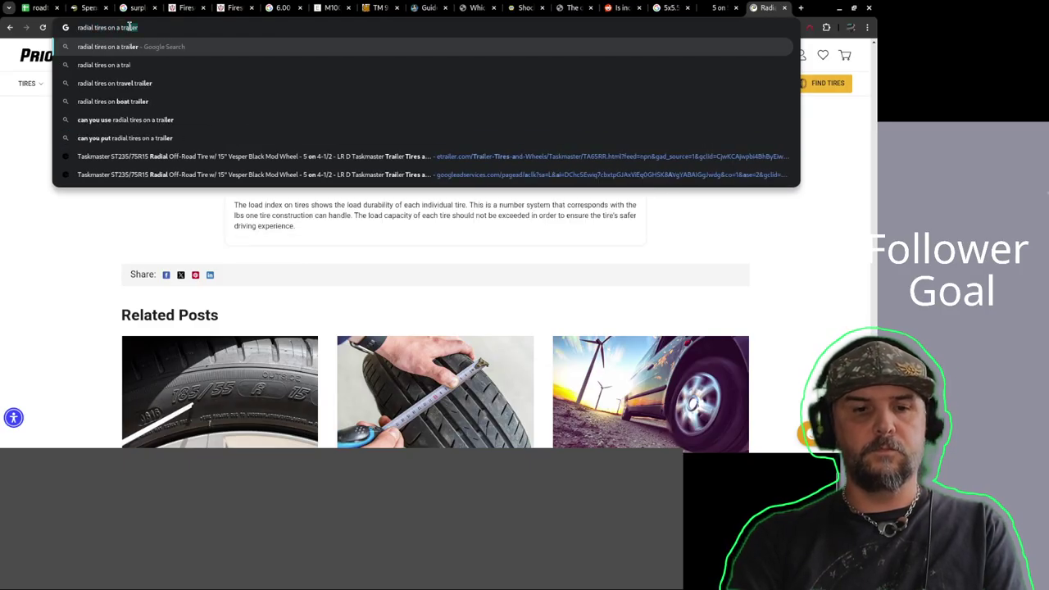
pyautogui.press('Return')
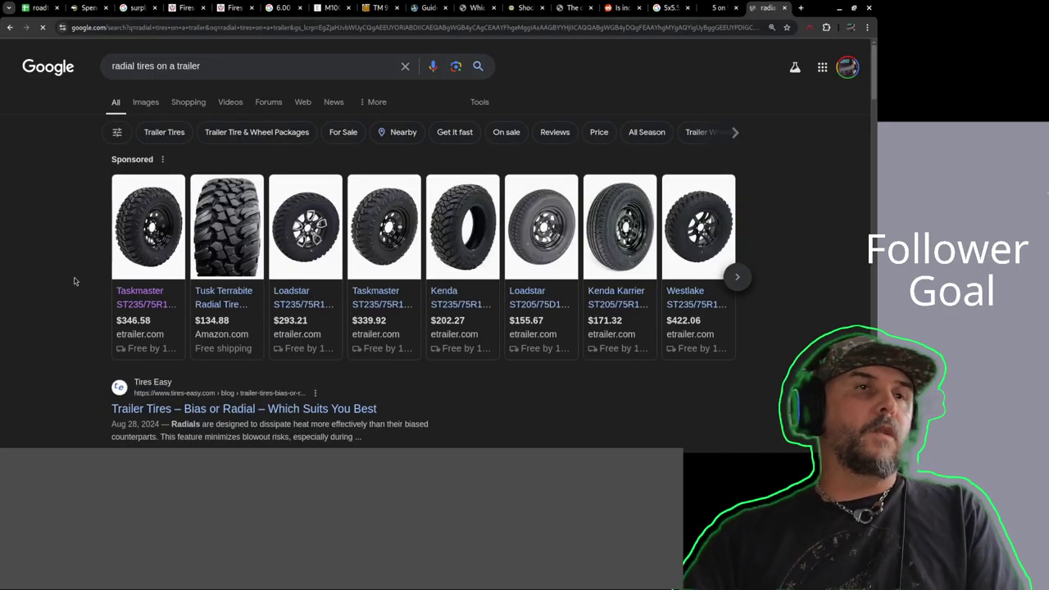
pyautogui.scroll(-3, 152, 291)
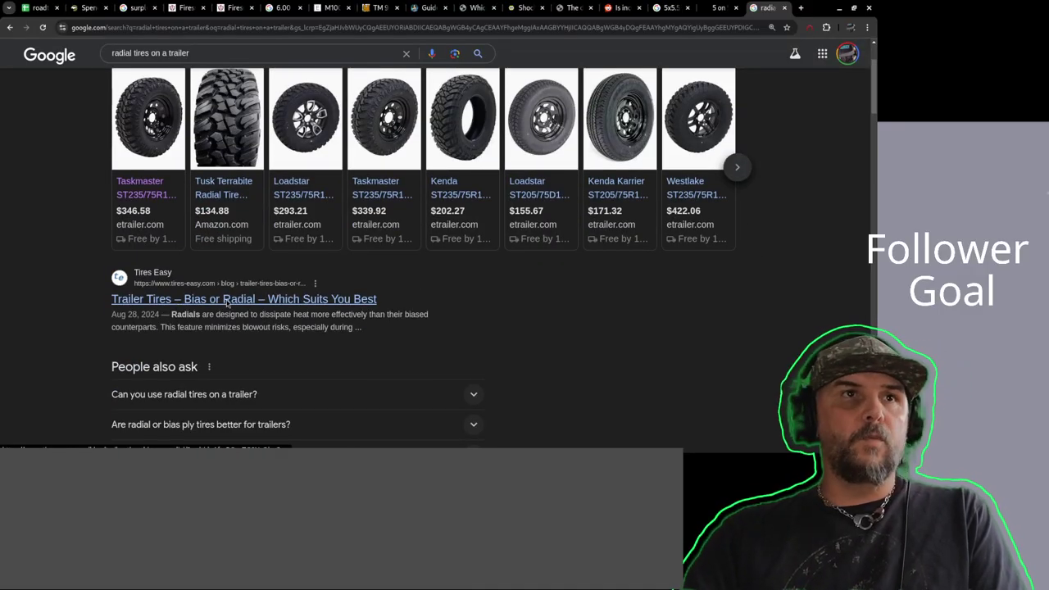
pyautogui.click(232, 300)
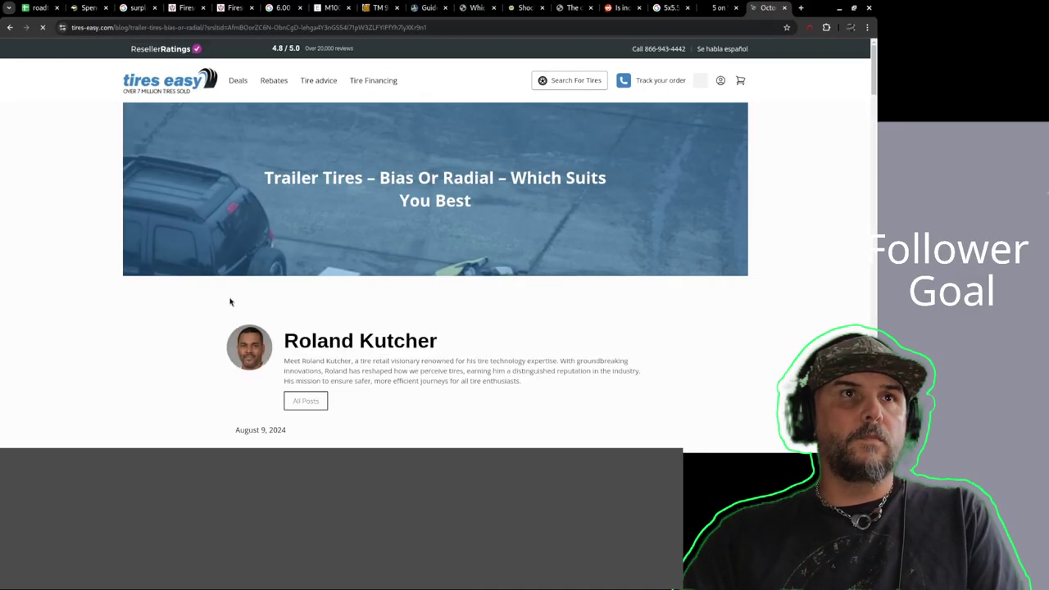
# - Read the Tires Easy bias tire characteristics, highlighting lines along the way
pyautogui.scroll(-5, 474, 188)
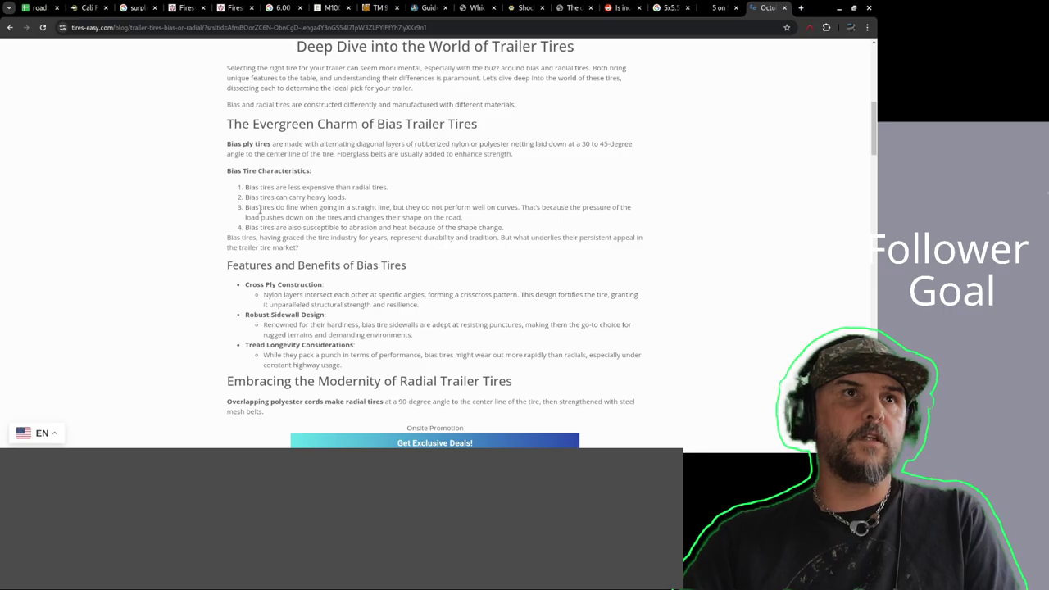
pyautogui.moveTo(255, 208); pyautogui.dragTo(326, 215)
pyautogui.click(379, 220)
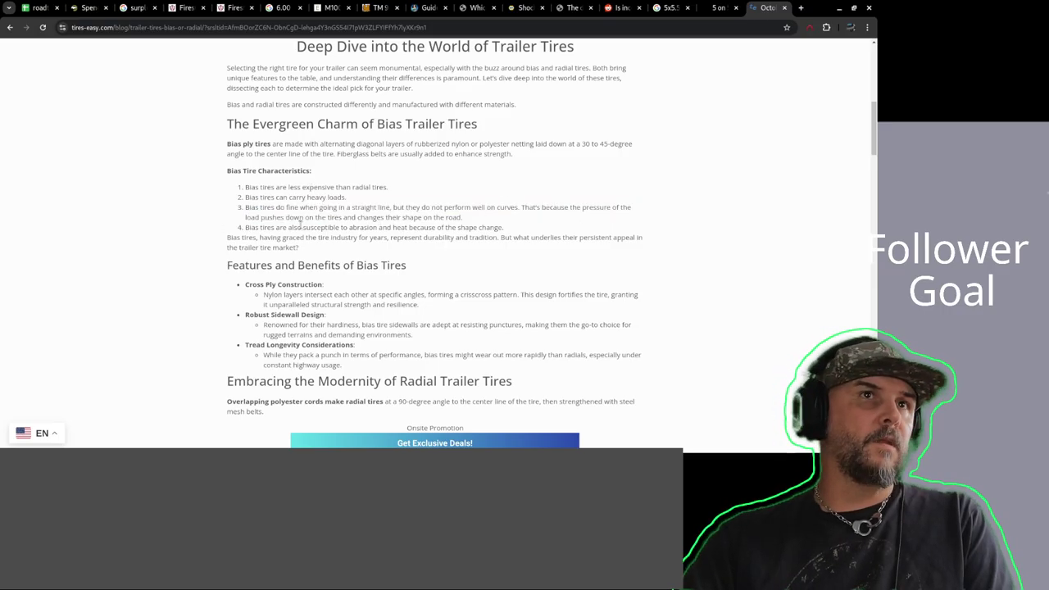
pyautogui.moveTo(438, 232); pyautogui.dragTo(366, 227)
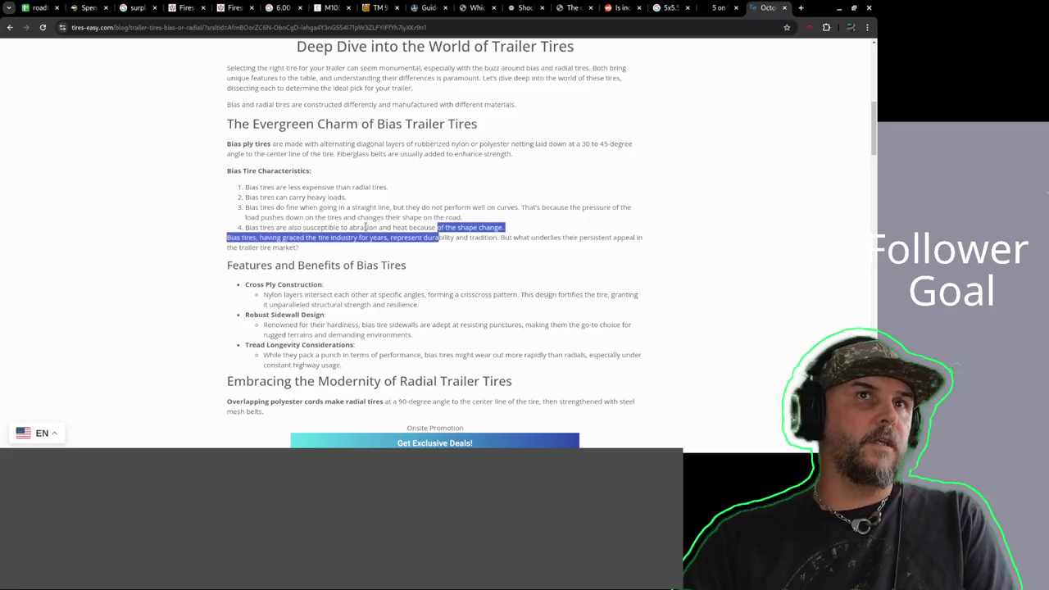
pyautogui.click(366, 227)
# - Read through the radial characteristics, then return to the etrailer 5 on 5-1/2 inch listings
pyautogui.scroll(-1, 246, 245)
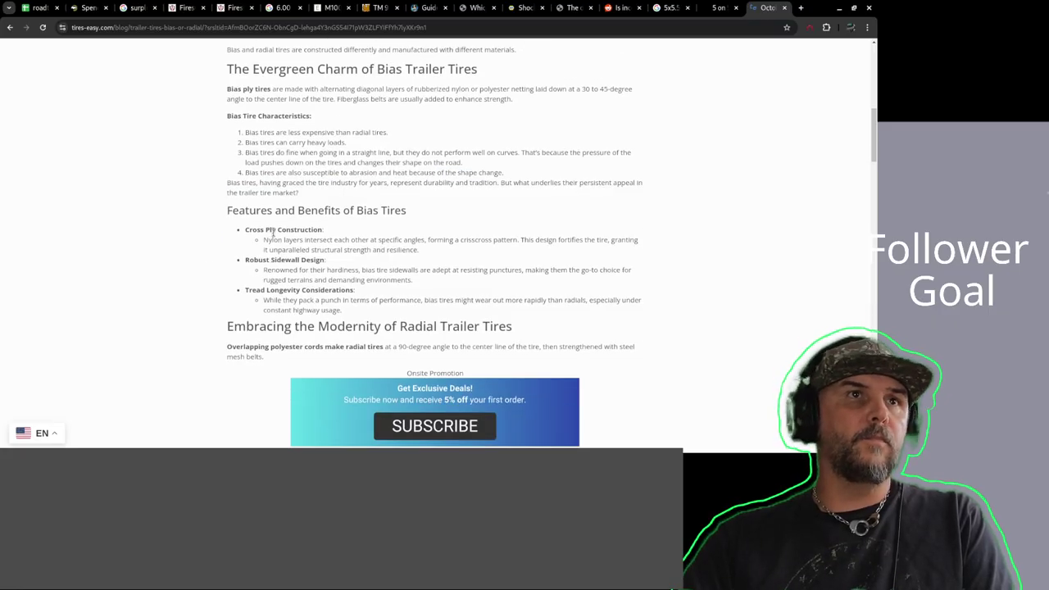
pyautogui.scroll(-3, 192, 229)
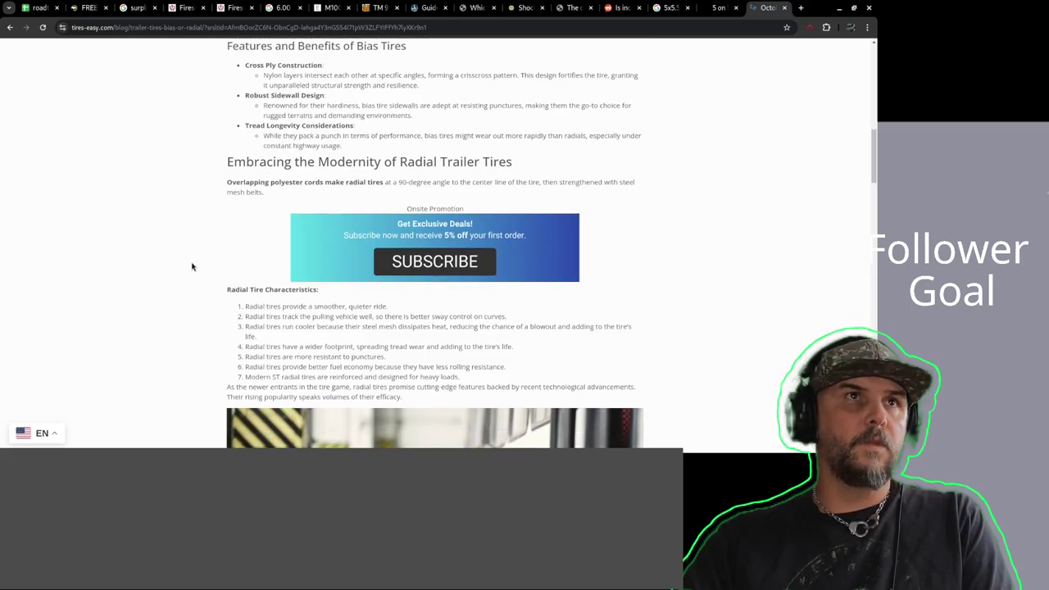
pyautogui.scroll(-2, 187, 254)
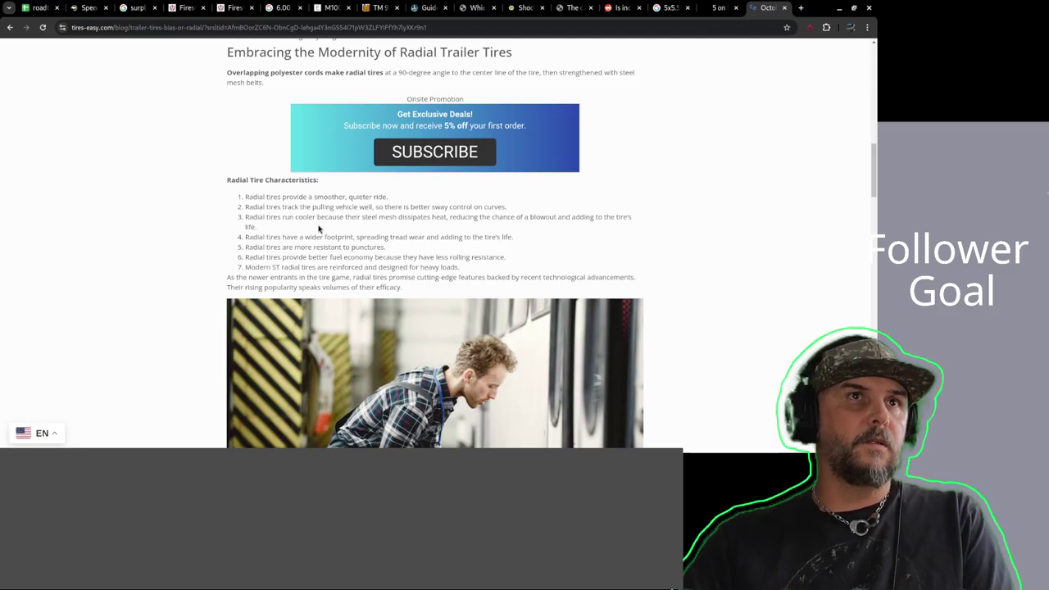
pyautogui.scroll(-2, 212, 213)
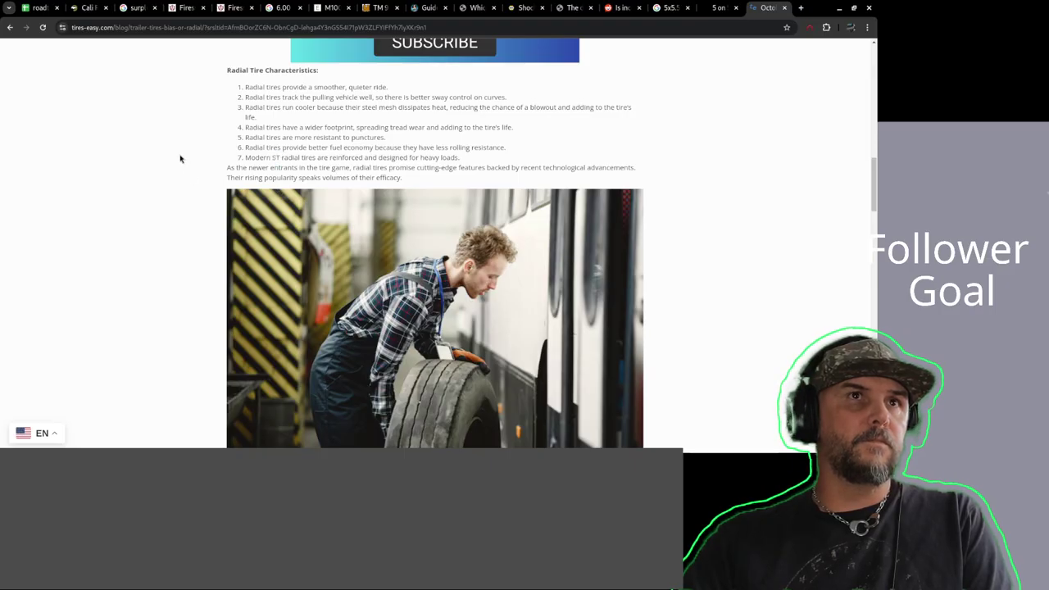
pyautogui.scroll(-5, 214, 162)
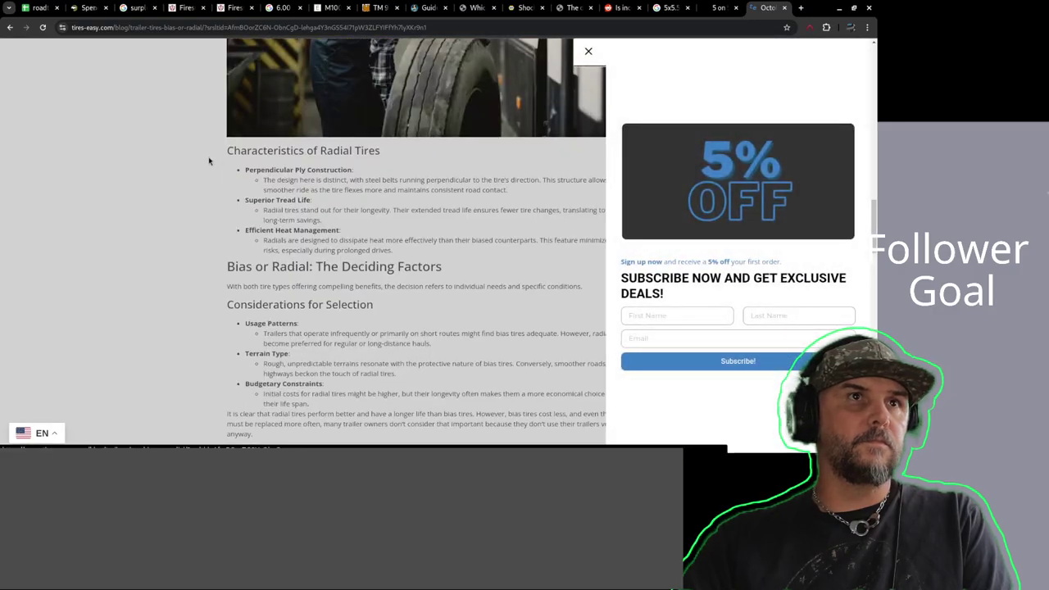
pyautogui.scroll(-3, 209, 161)
pyautogui.hotkey('ctrl', 'shift', 'Tab')
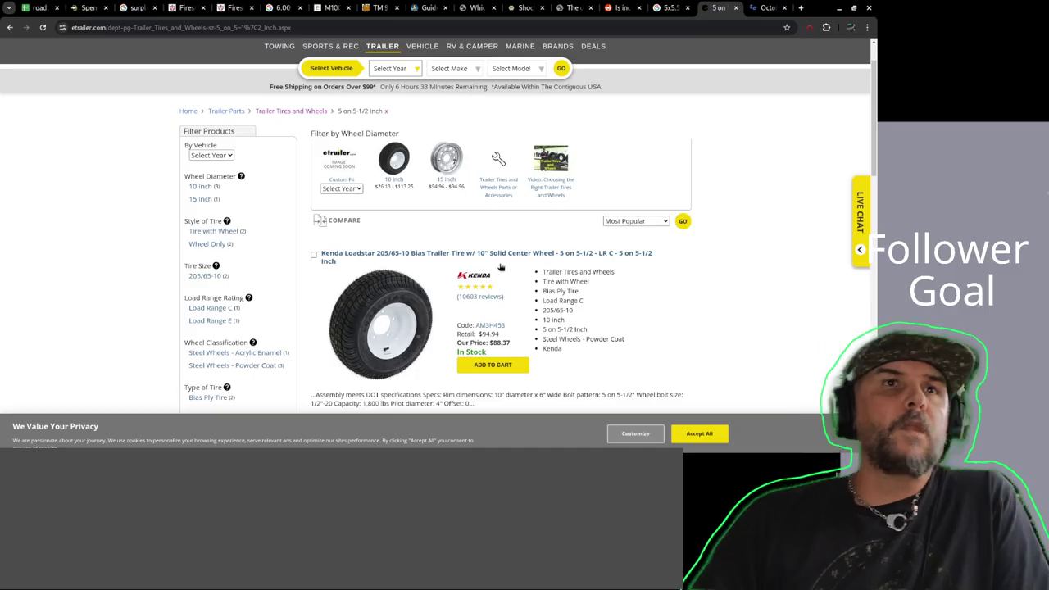
# - Scroll through the etrailer 5 on 5-1/2 inch listings, topped by the $88.37 Kenda Loadstar
pyautogui.scroll(-1, 543, 260)
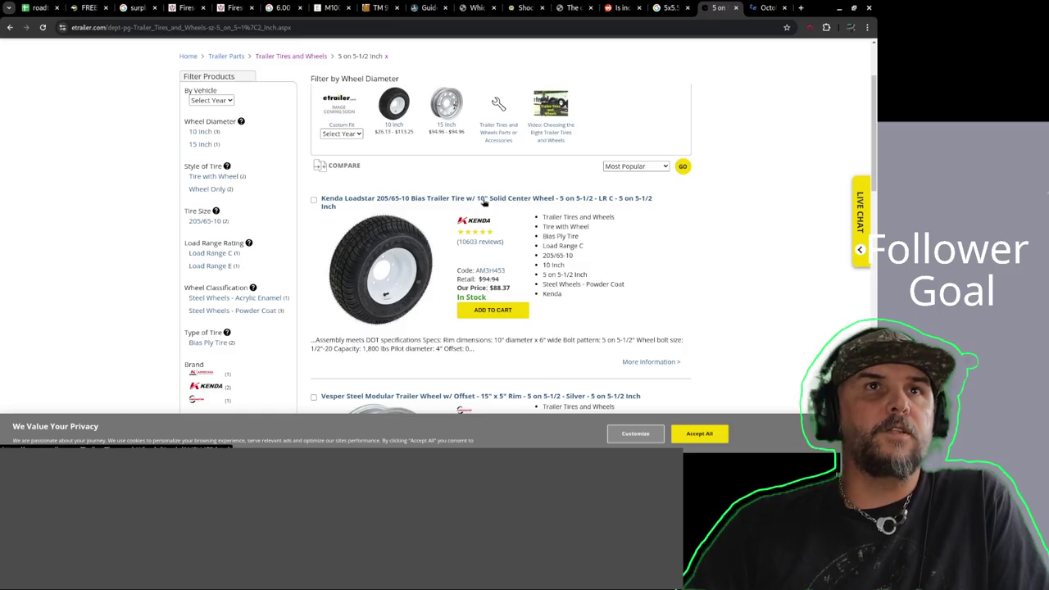
pyautogui.scroll(-3, 483, 201)
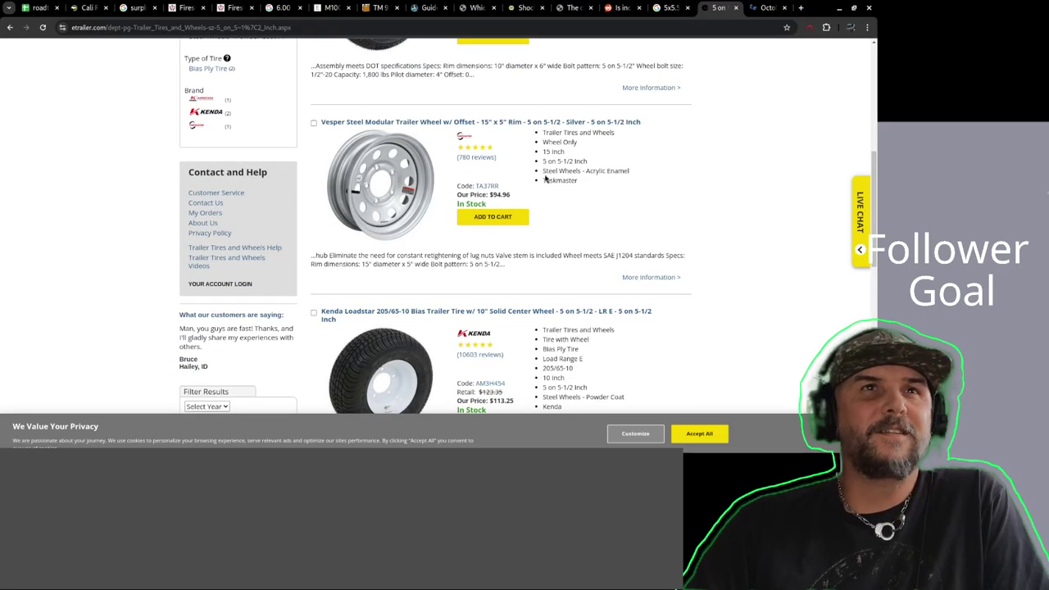
pyautogui.scroll(-1, 595, 249)
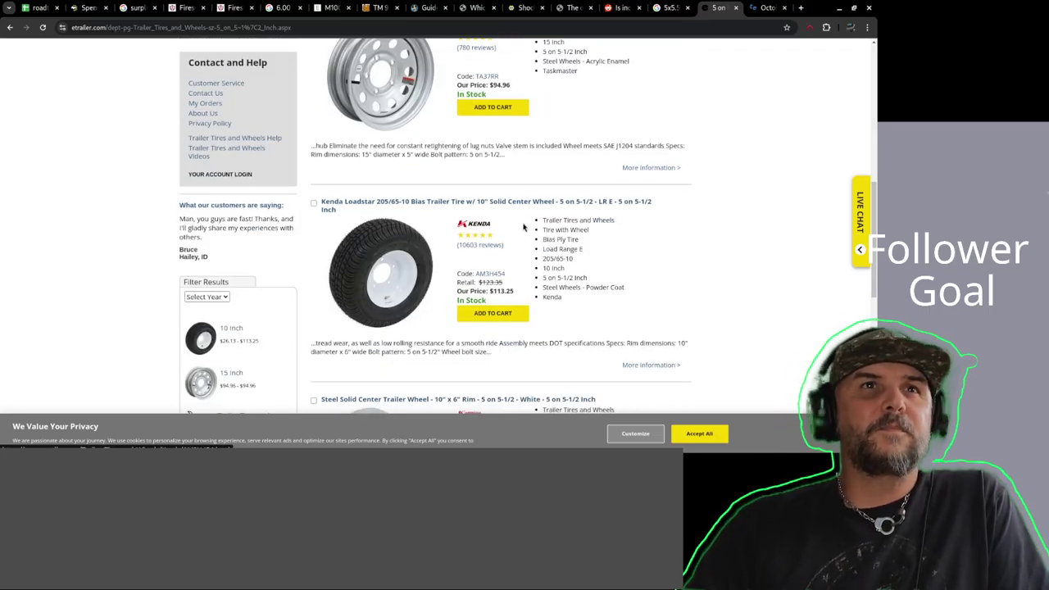
pyautogui.scroll(-3, 524, 227)
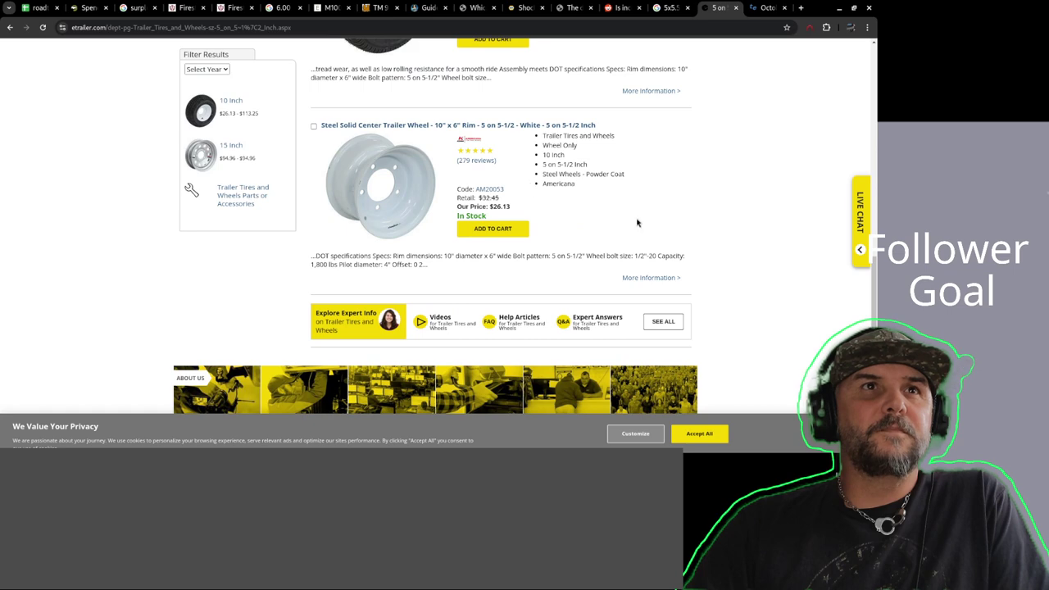
pyautogui.scroll(4, 673, 267)
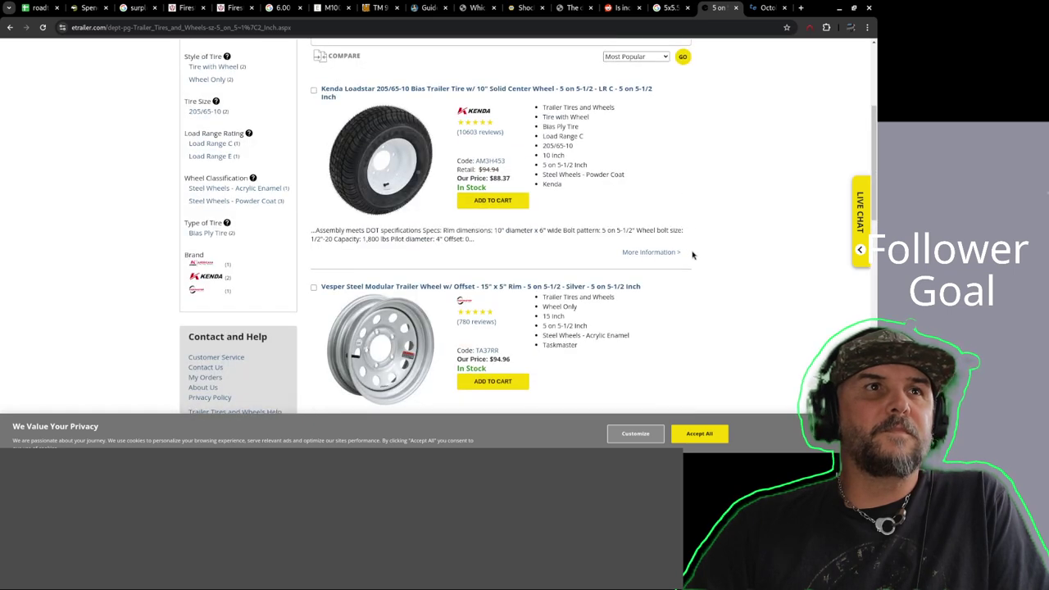
pyautogui.scroll(-4, 692, 255)
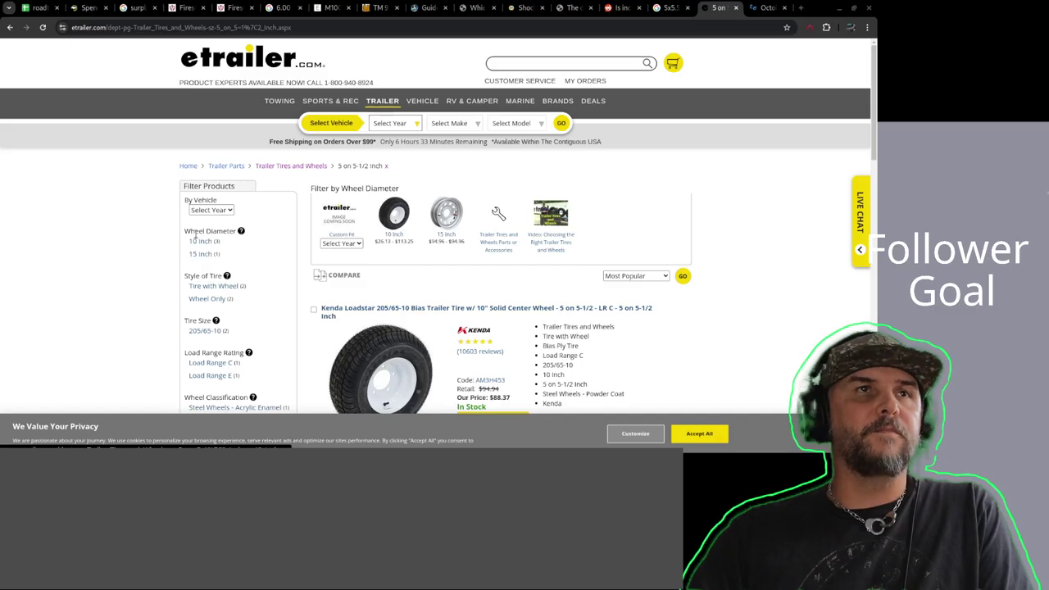
# - Go back three pages to the Taskmaster ST235/75R15 tire with 15" wheel page ($346.58)
pyautogui.click(10, 27)
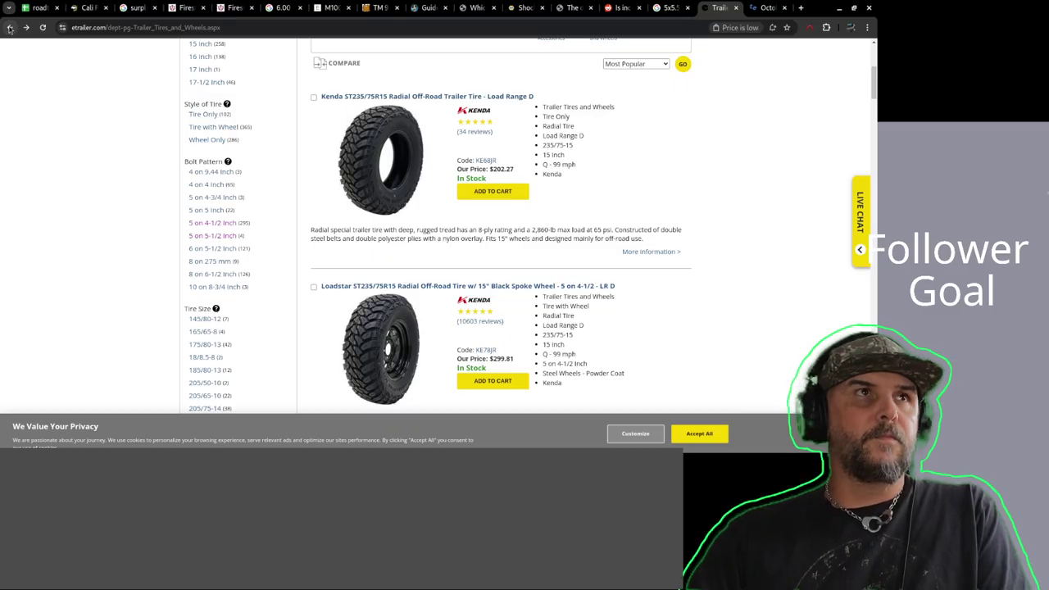
pyautogui.click(9, 27)
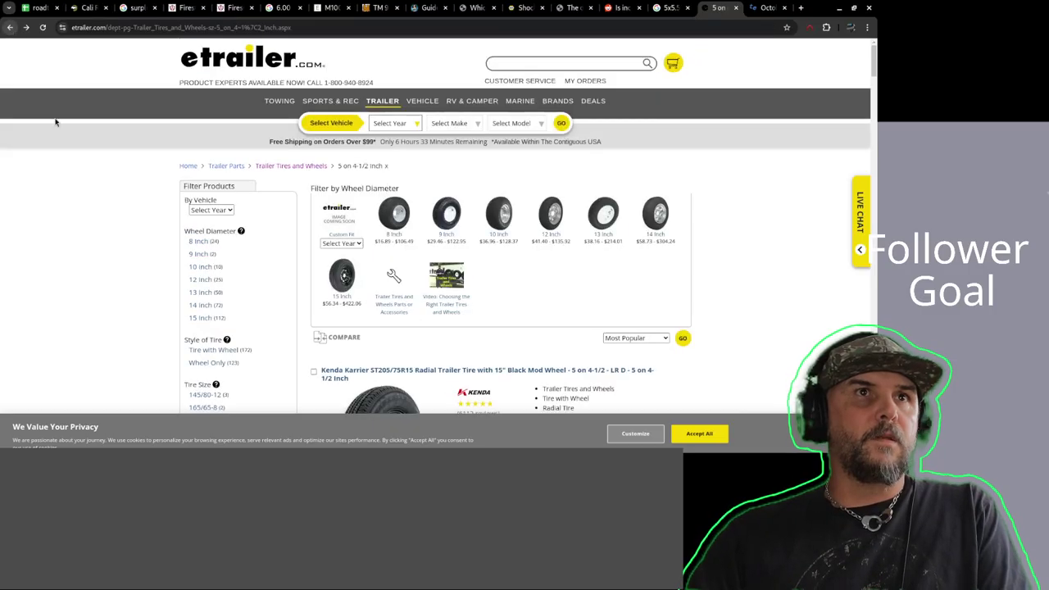
pyautogui.click(10, 27)
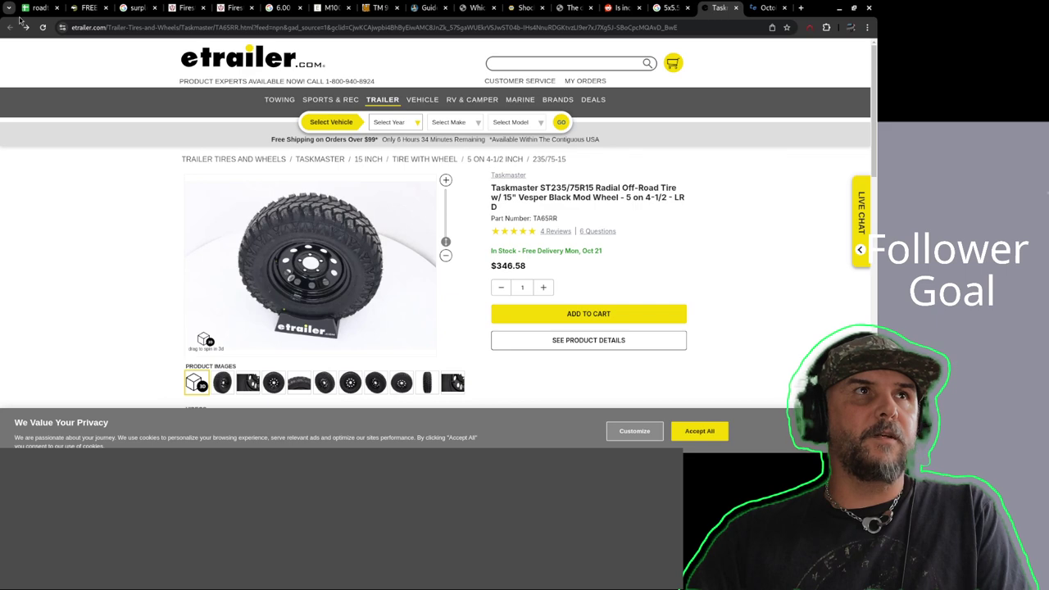
# - Close the etrailer tab and open the '5x5 5 Wheels' result for '5x5.5 lug pattern large hub'
pyautogui.click(735, 8)
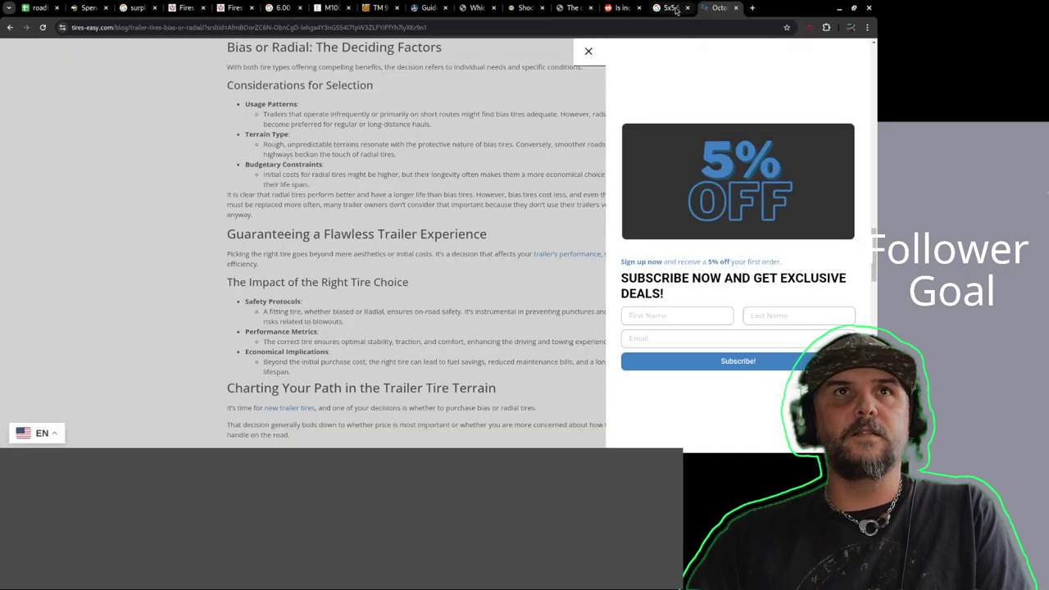
pyautogui.click(670, 9)
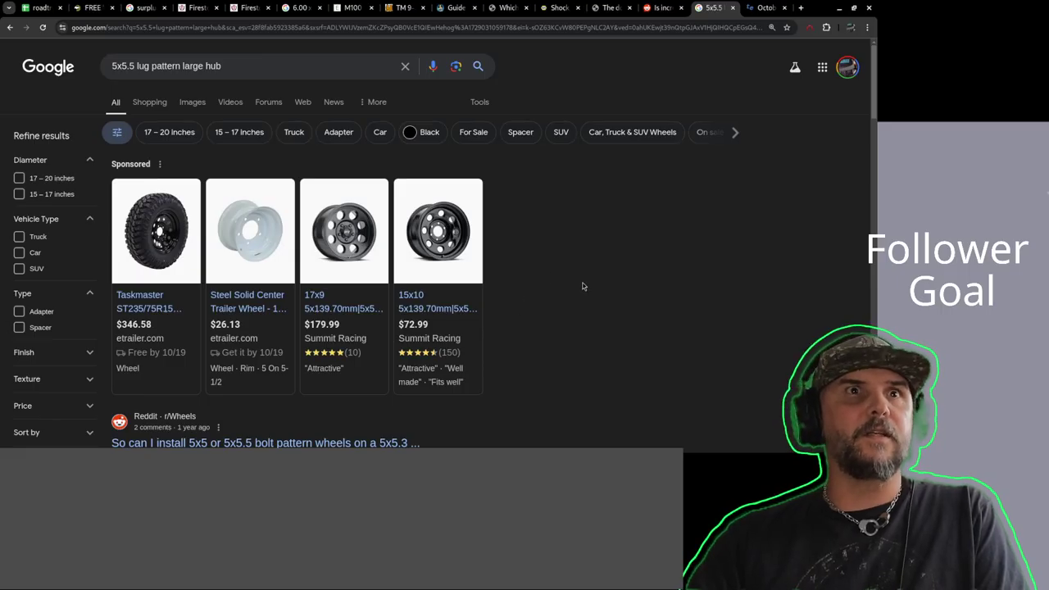
pyautogui.scroll(-4, 584, 286)
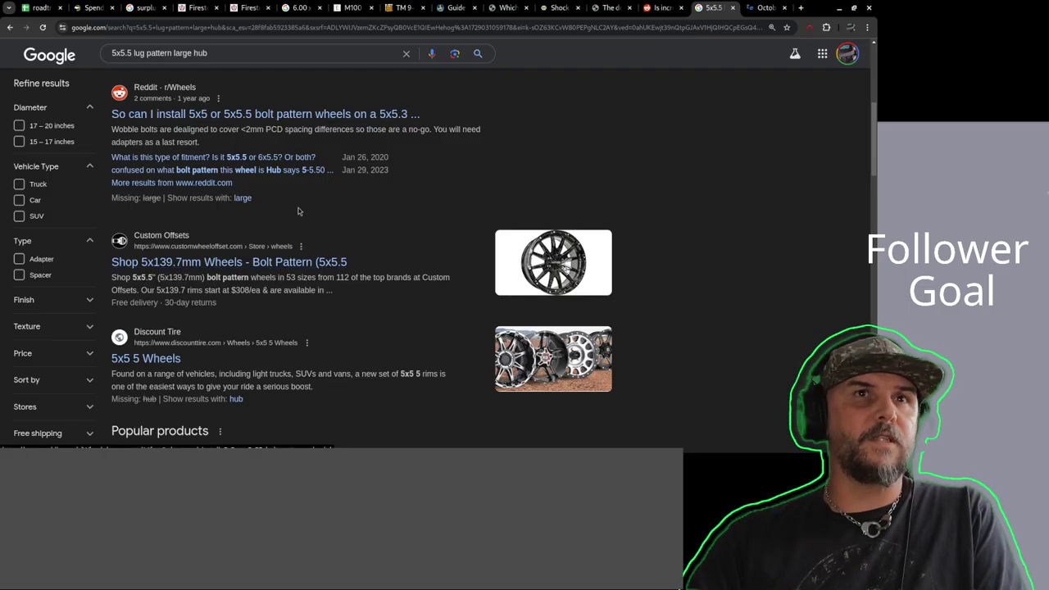
pyautogui.scroll(-1, 366, 211)
pyautogui.scroll(-1, 366, 212)
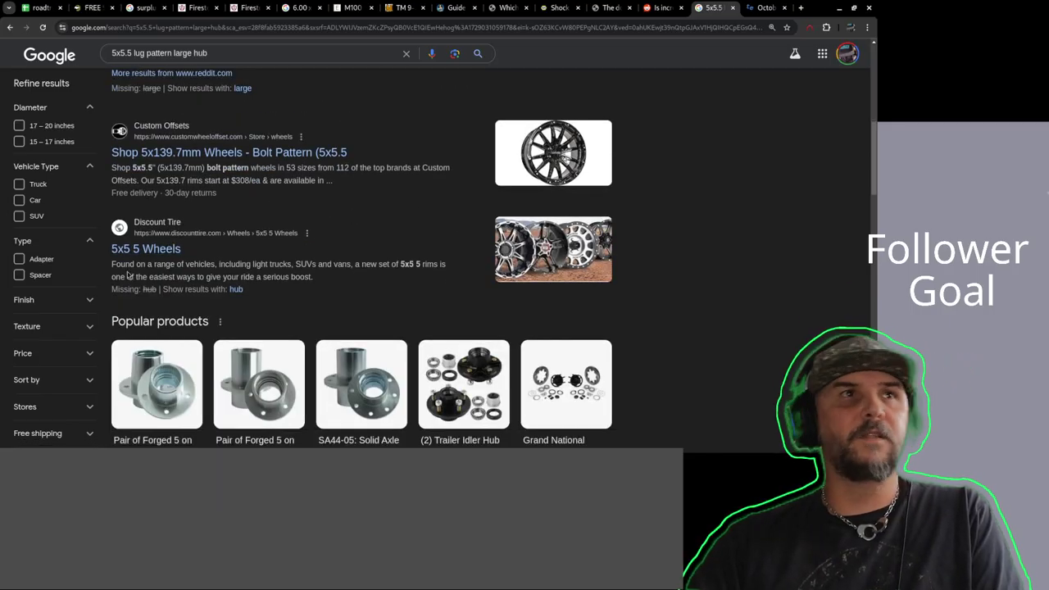
pyautogui.scroll(-1, 405, 207)
pyautogui.scroll(-3, 405, 207)
pyautogui.scroll(7, 404, 207)
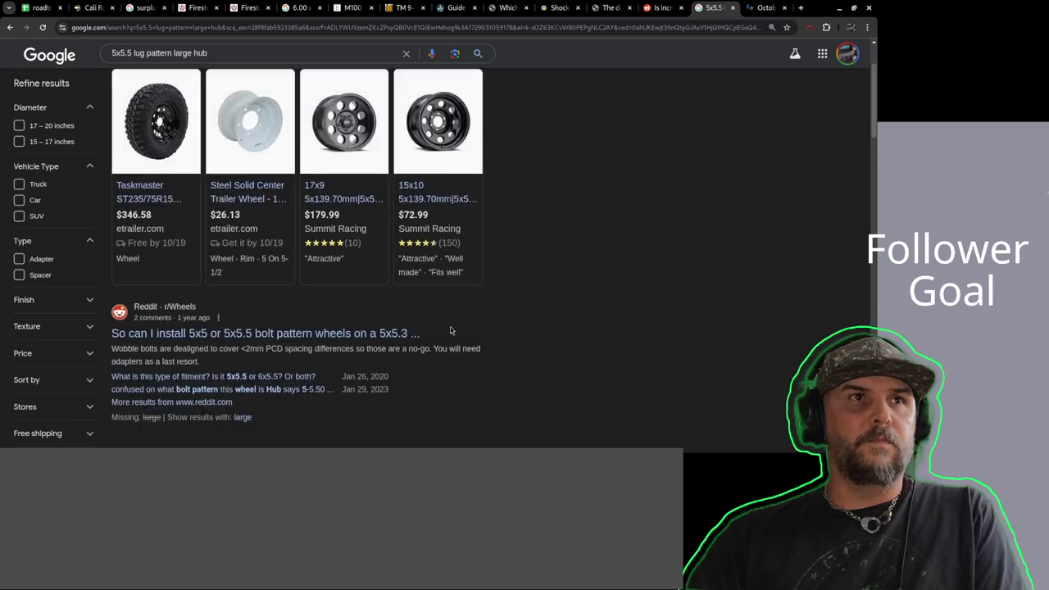
pyautogui.scroll(-4, 127, 309)
pyautogui.click(169, 249)
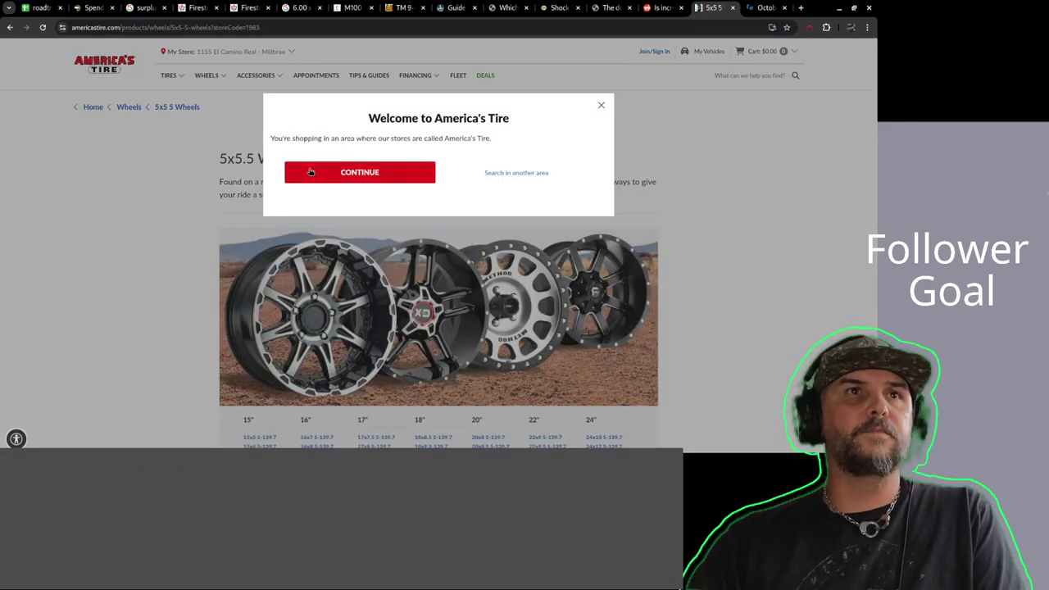
# - Accept America's Tire's suggested store, view the 5x5.5 wheel sizes, and return to roadtrip budgets
pyautogui.click(342, 172)
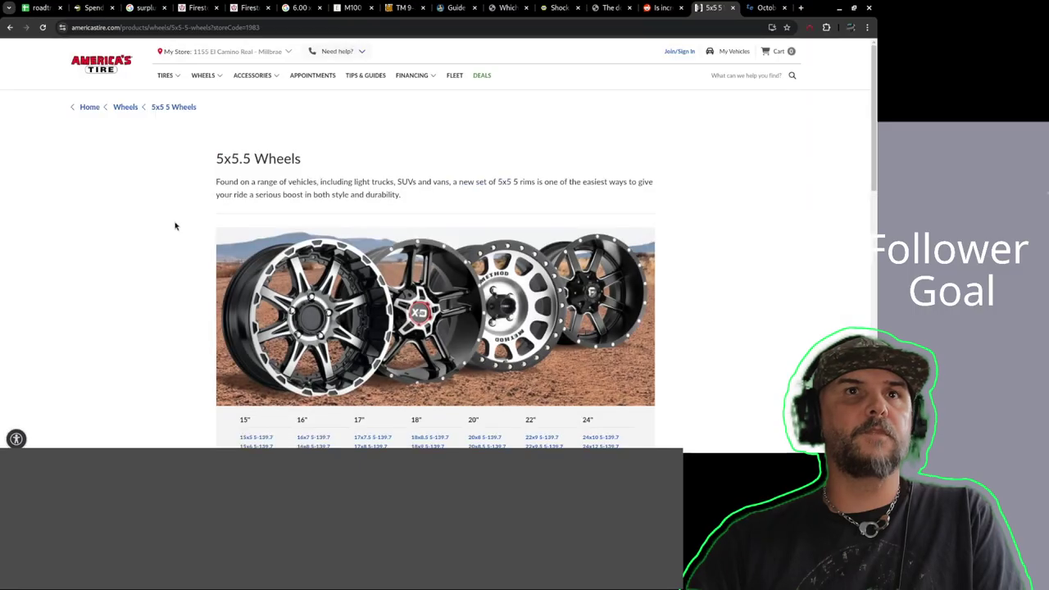
pyautogui.scroll(-2, 150, 260)
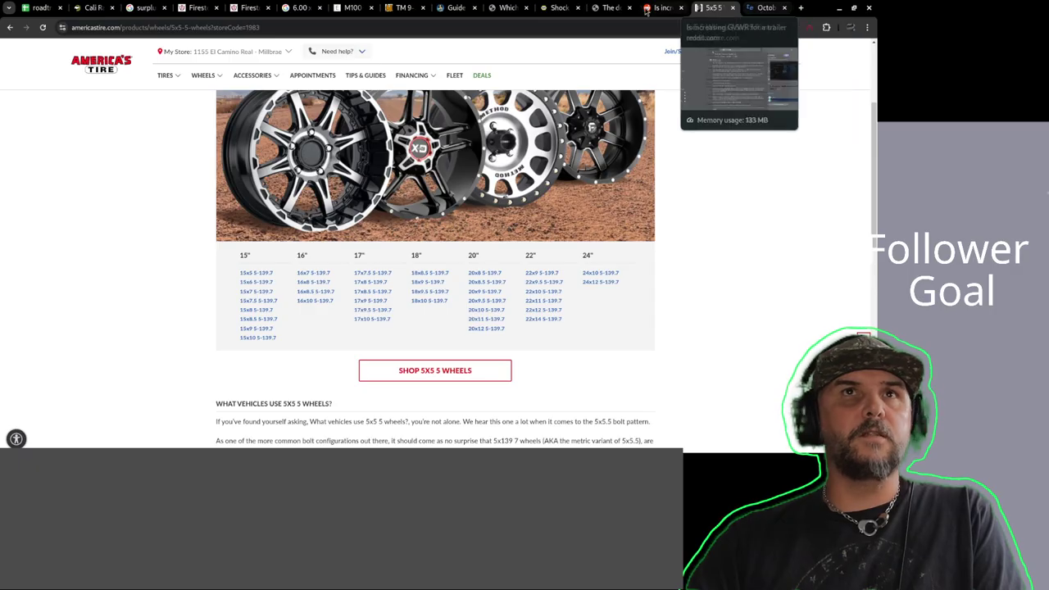
pyautogui.click(37, 7)
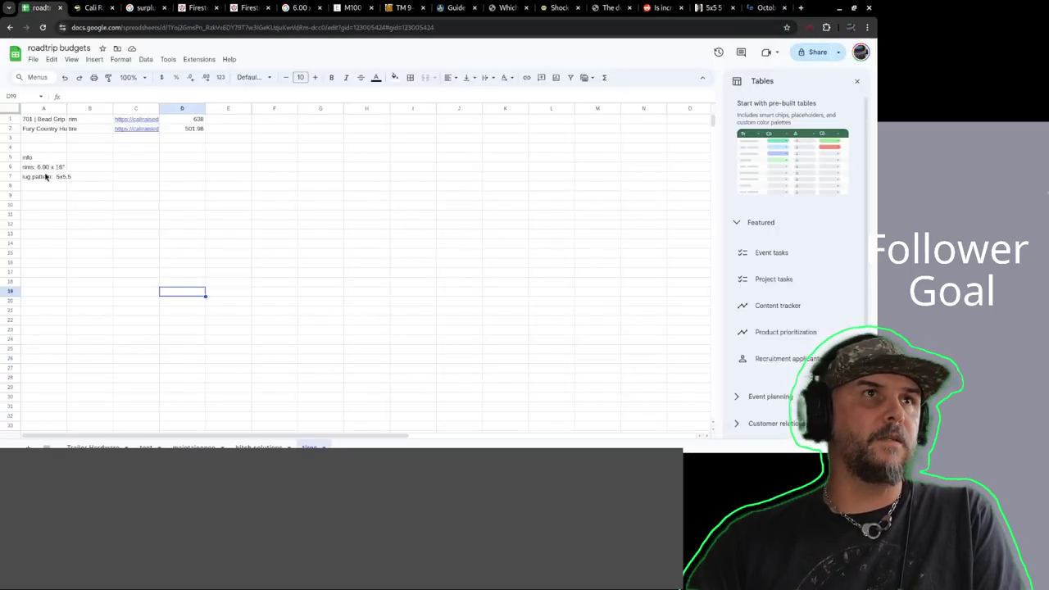
# - On America's Tire, open the 16x8.5 5-139.7 wheel results and dismiss the vehicle prompt
pyautogui.click(710, 8)
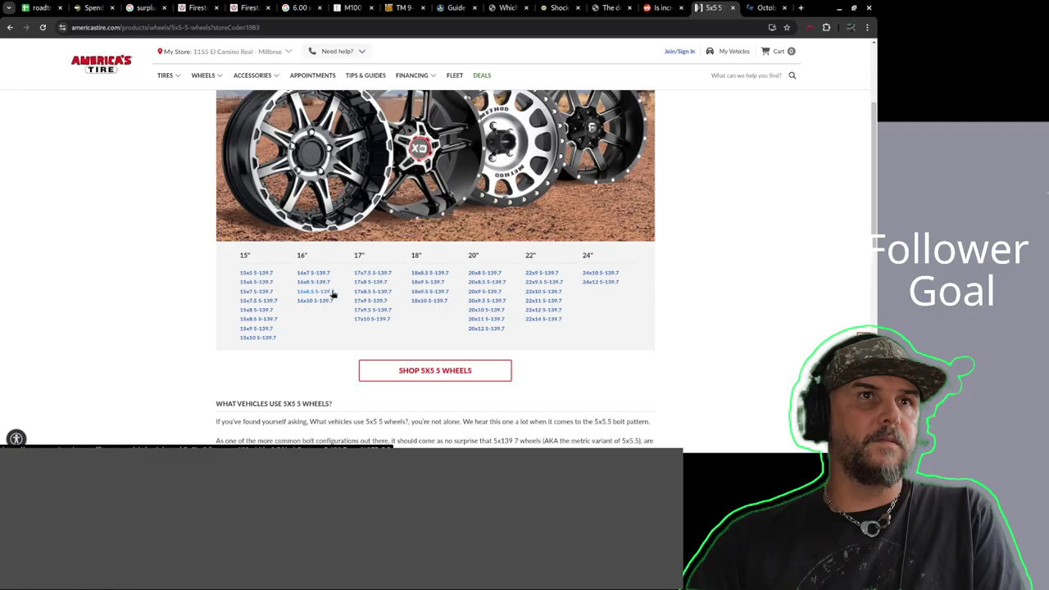
pyautogui.click(331, 294)
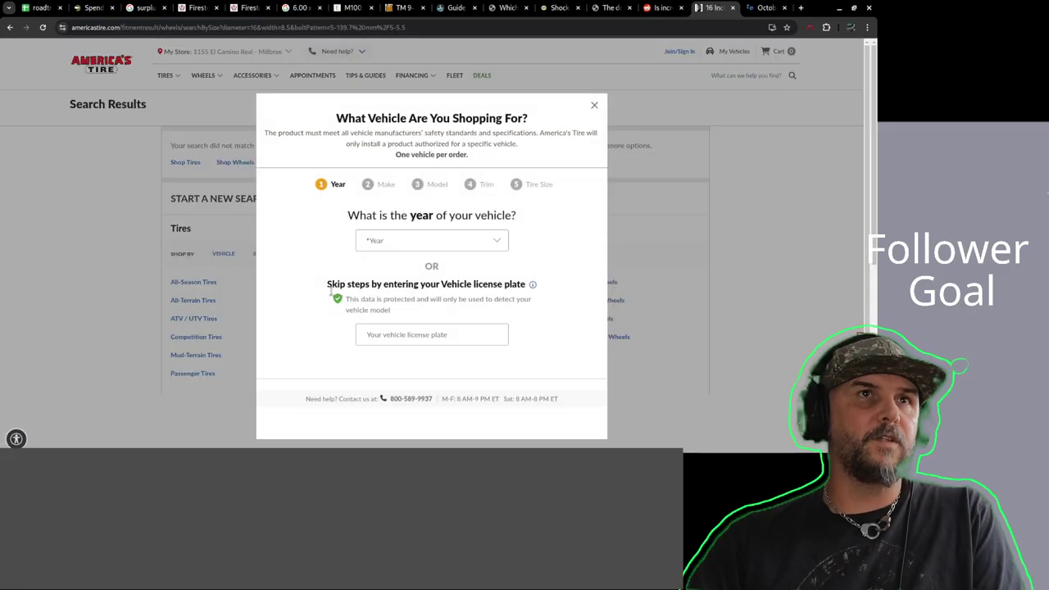
pyautogui.click(594, 107)
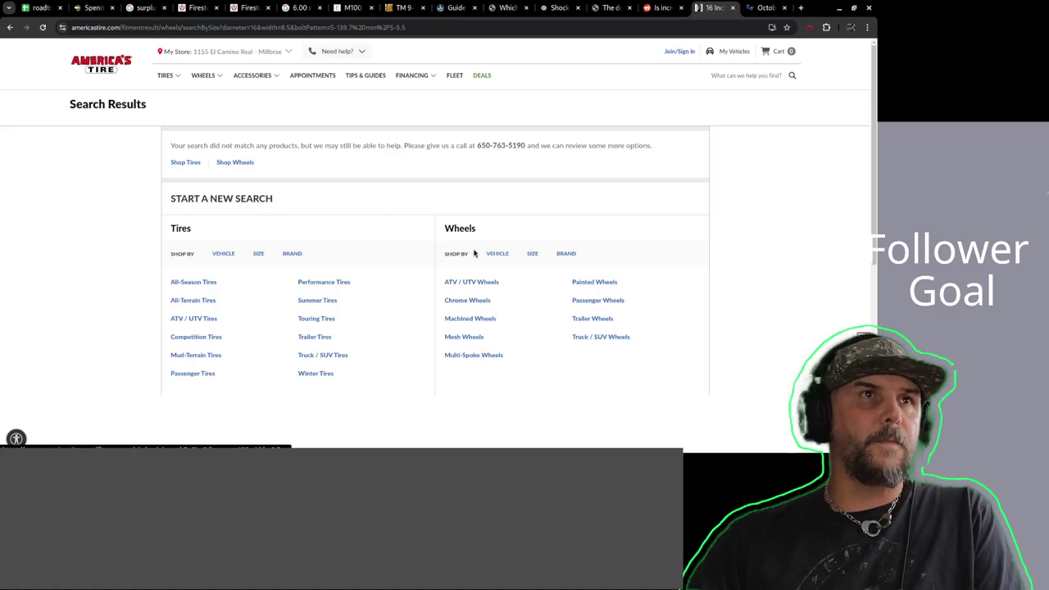
# - Leave the empty results and open America's Tire's full wheel catalog
pyautogui.scroll(-5, 369, 214)
pyautogui.scroll(4, 367, 227)
pyautogui.scroll(1, 366, 228)
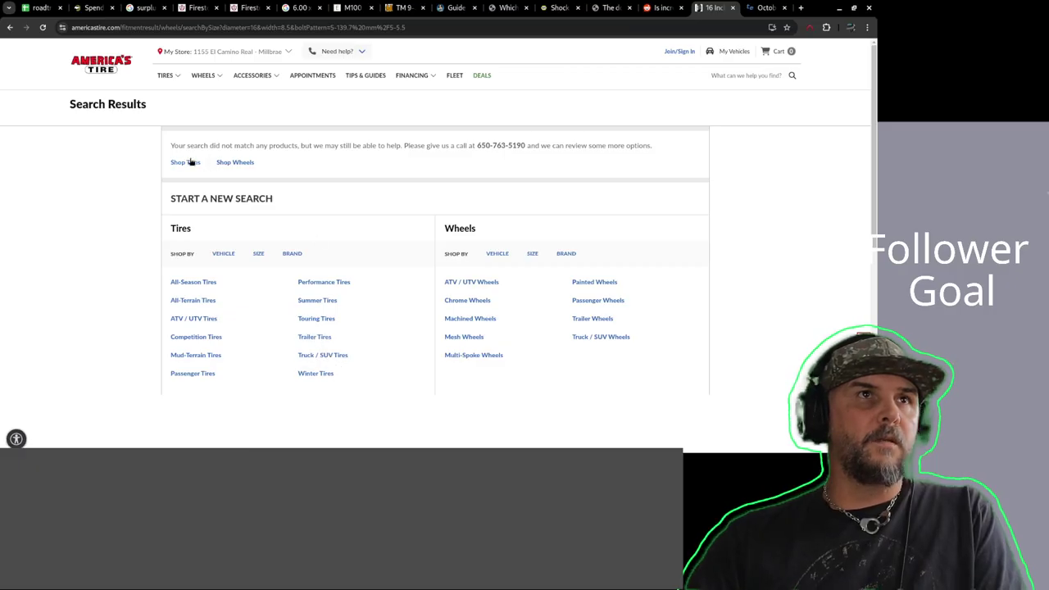
pyautogui.click(226, 163)
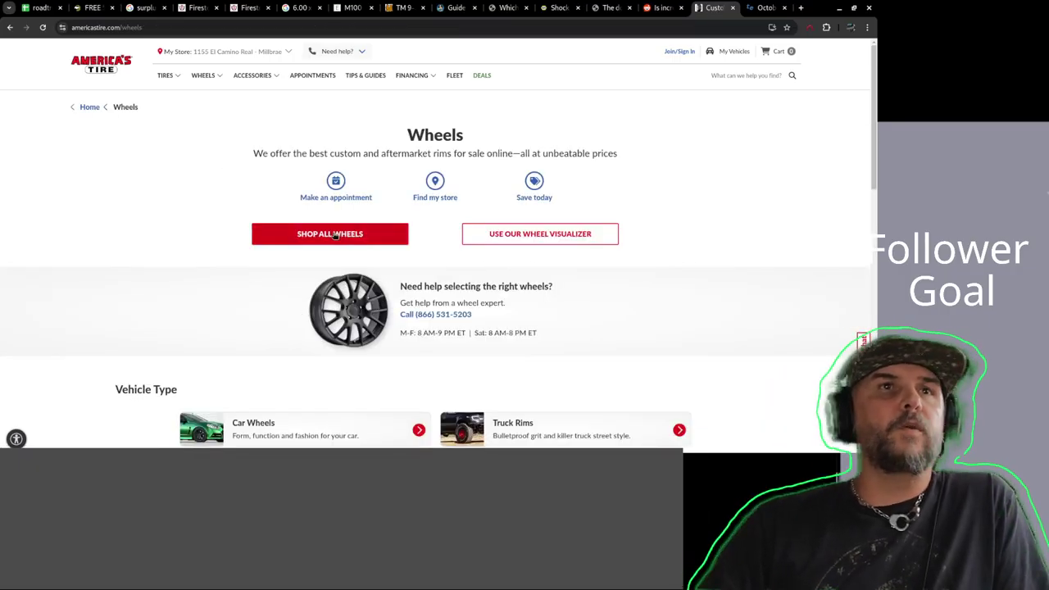
pyautogui.click(331, 234)
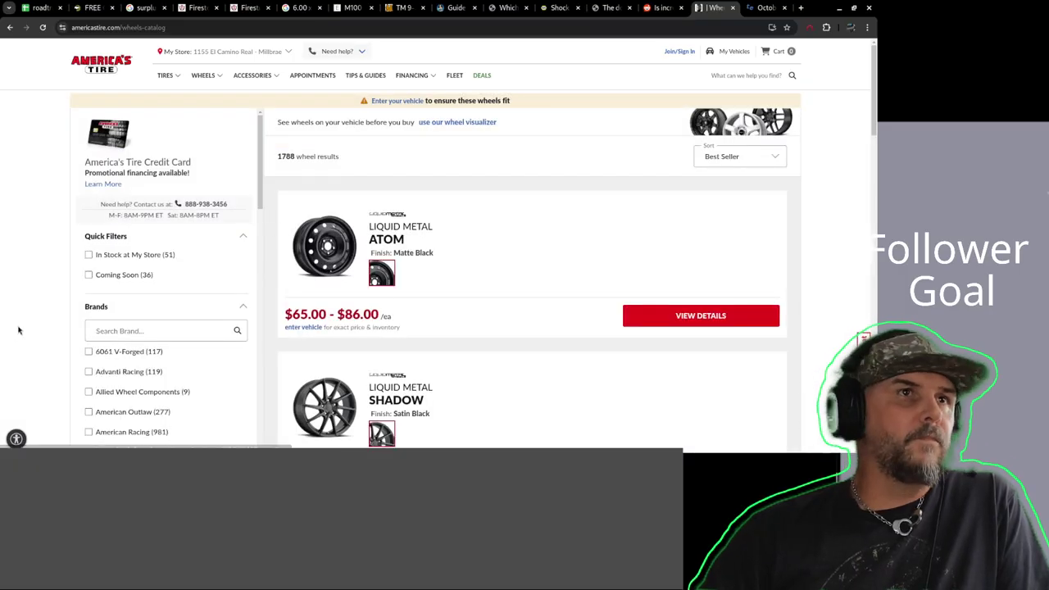
# - Filter the wheel catalog to the 5-100.0 bolt pattern, leaving 287 wheels
pyautogui.scroll(-3, 56, 290)
pyautogui.scroll(-2, 140, 322)
pyautogui.scroll(-5, 140, 322)
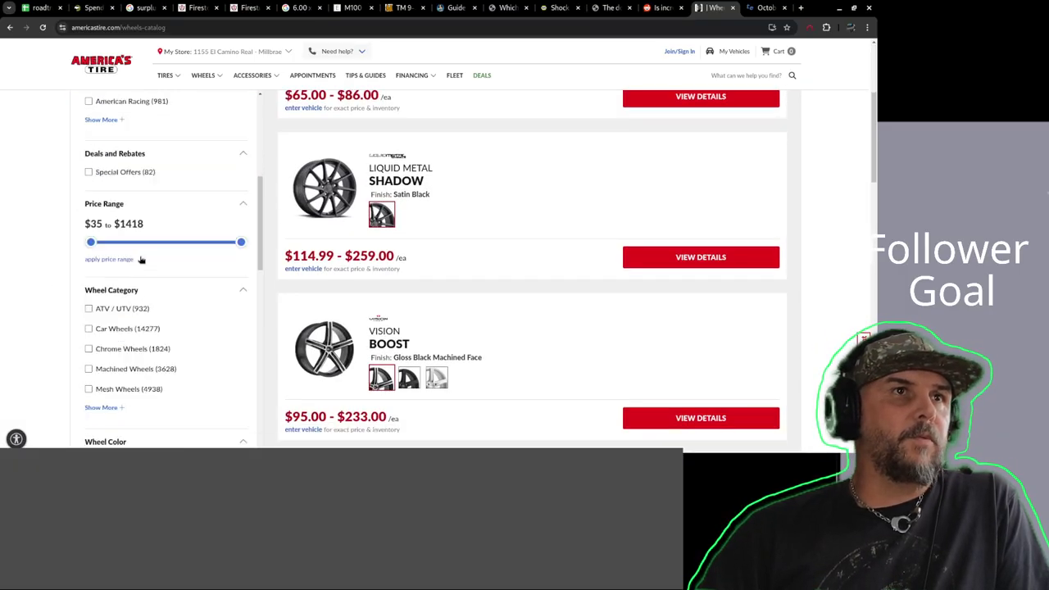
pyautogui.scroll(-2, 175, 246)
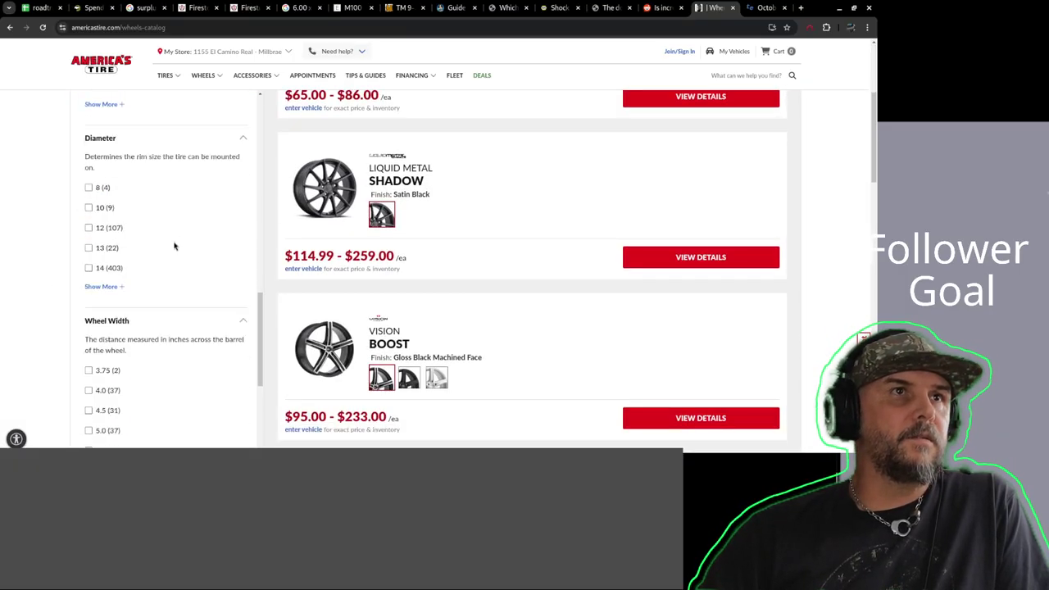
pyautogui.scroll(-3, 156, 246)
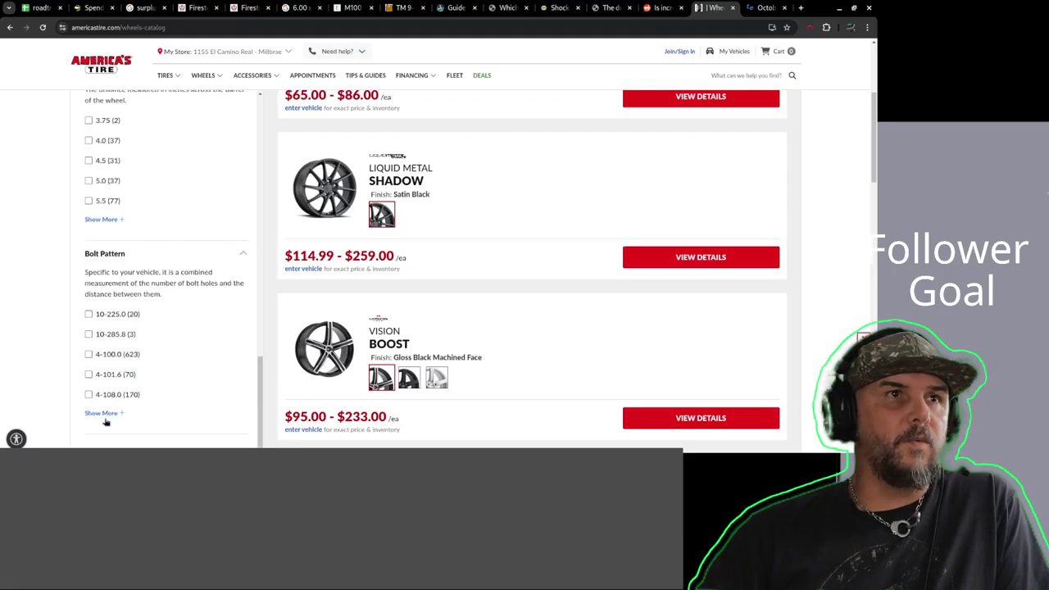
pyautogui.click(104, 417)
pyautogui.scroll(-4, 171, 300)
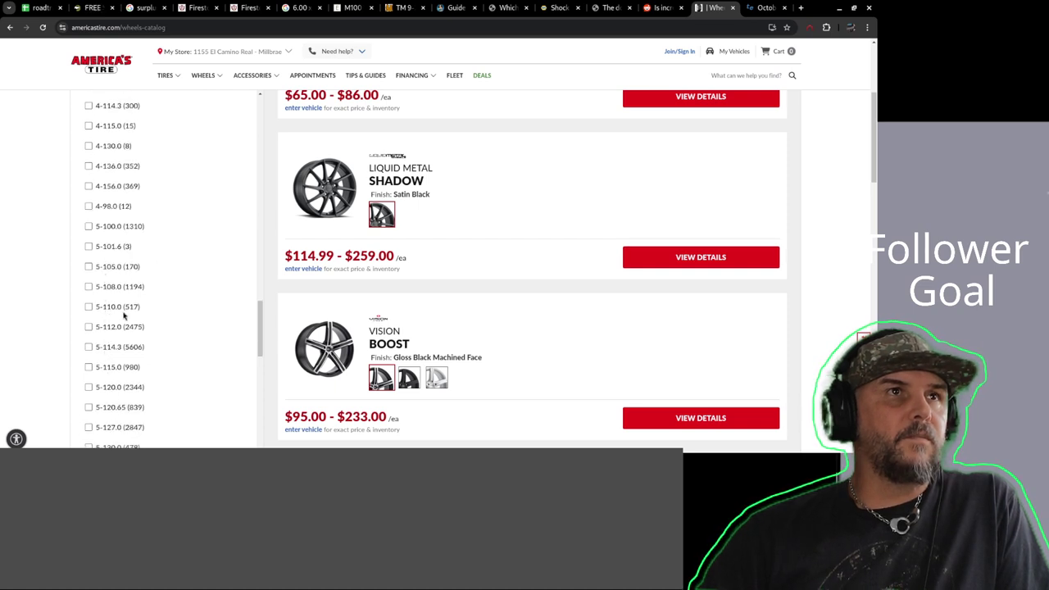
pyautogui.scroll(-3, 122, 330)
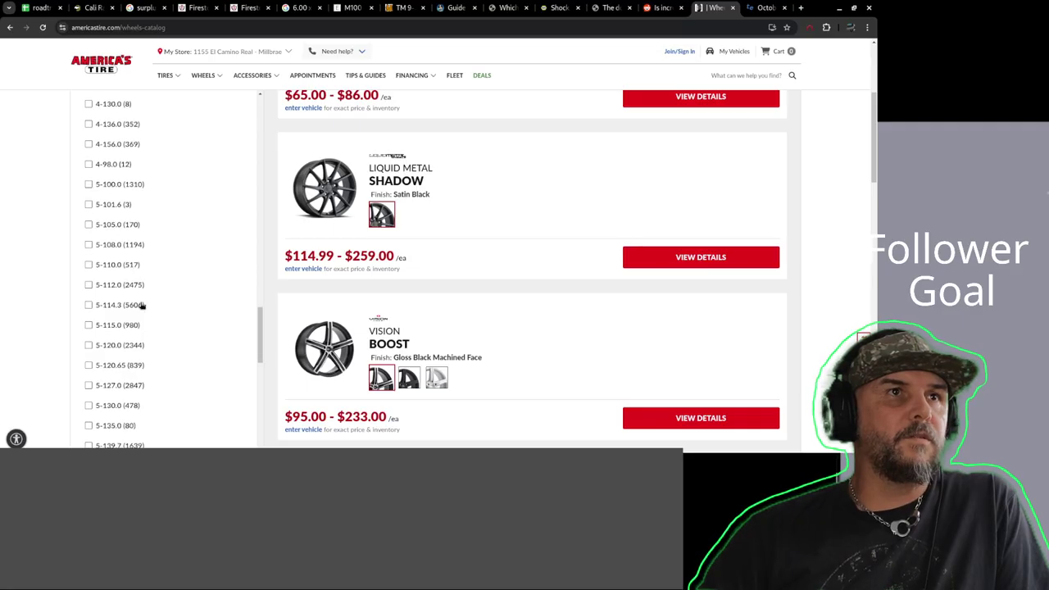
pyautogui.scroll(-1, 114, 319)
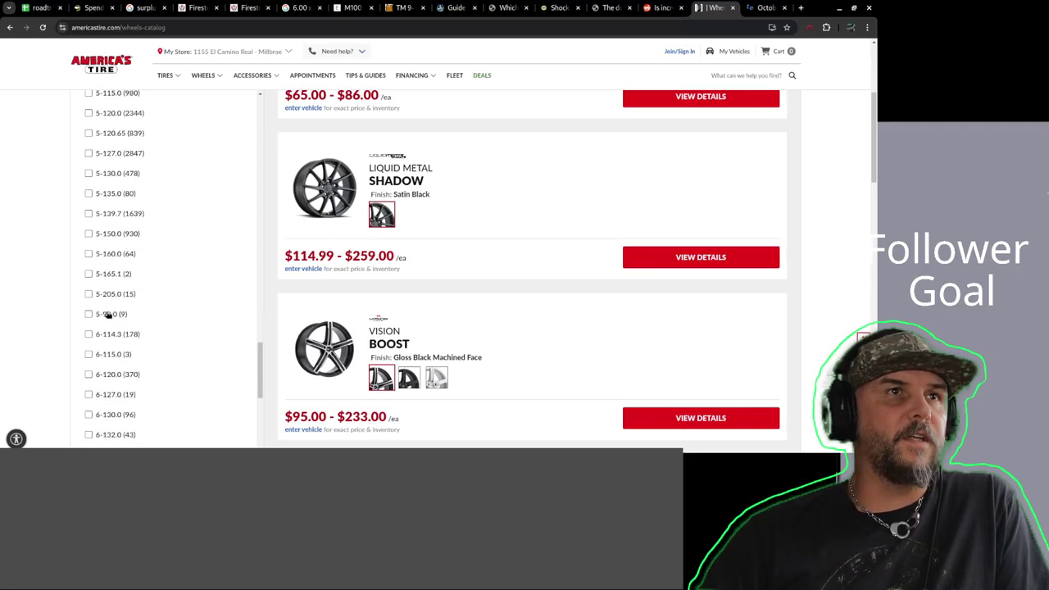
pyautogui.scroll(1, 187, 263)
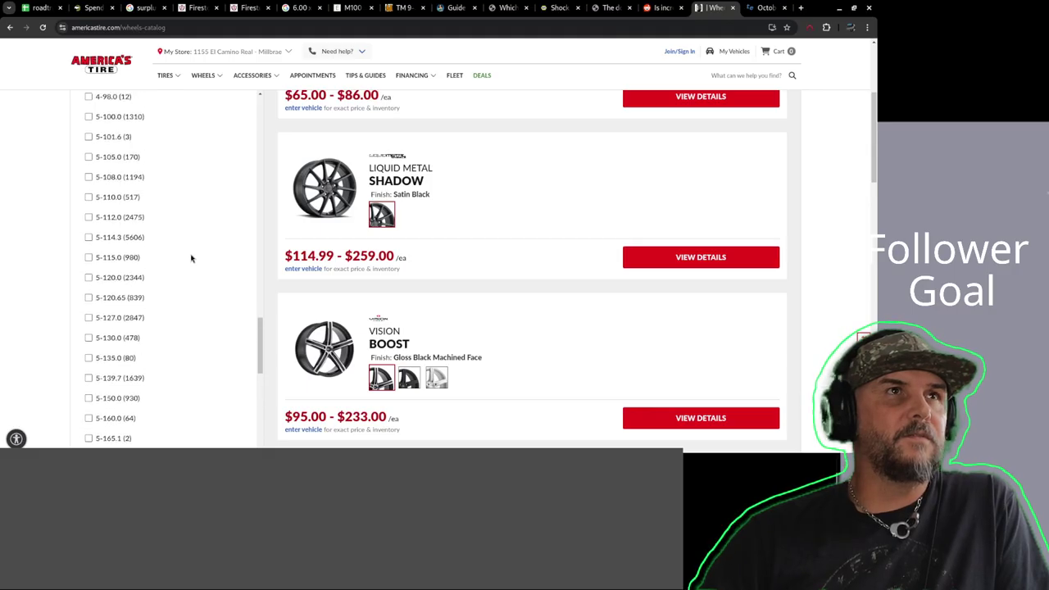
pyautogui.scroll(2, 193, 259)
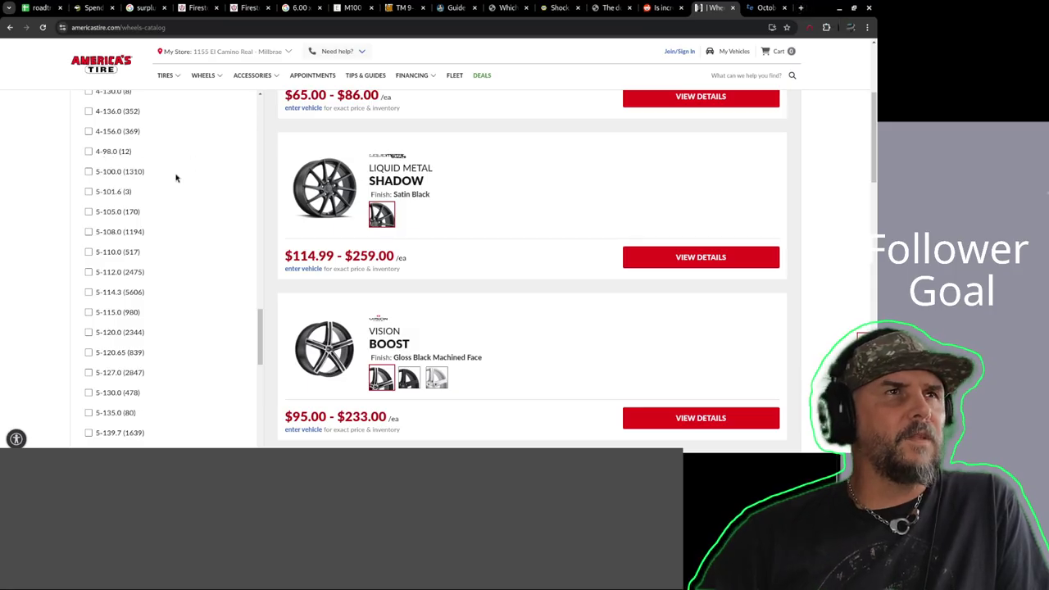
pyautogui.scroll(2, 176, 178)
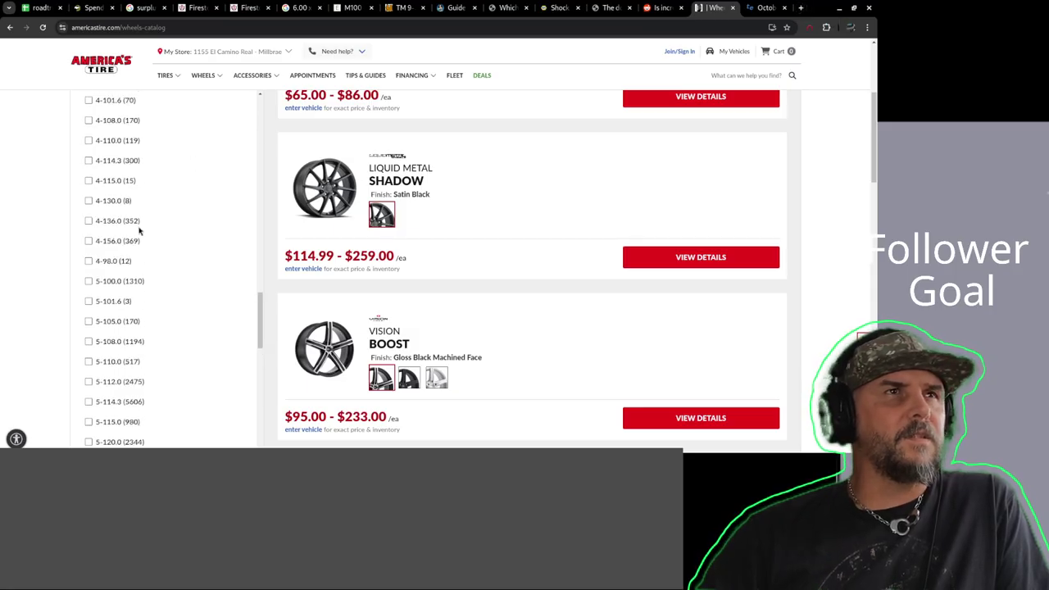
pyautogui.click(111, 282)
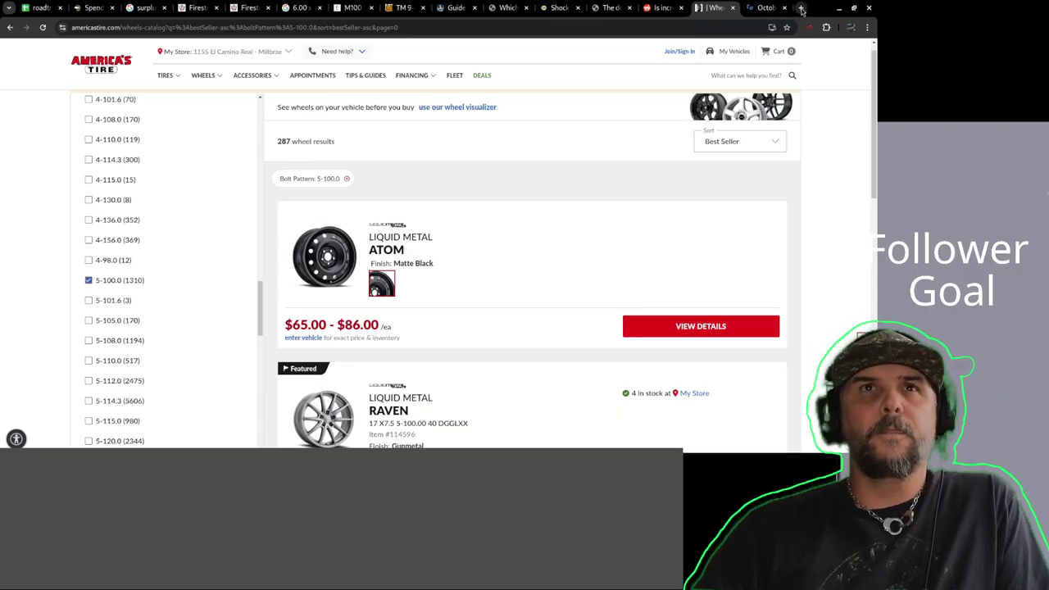
# - In a new tab, search Google for '5-5.5 vs 5- lug pattern'
pyautogui.click(801, 8)
pyautogui.write('5.')
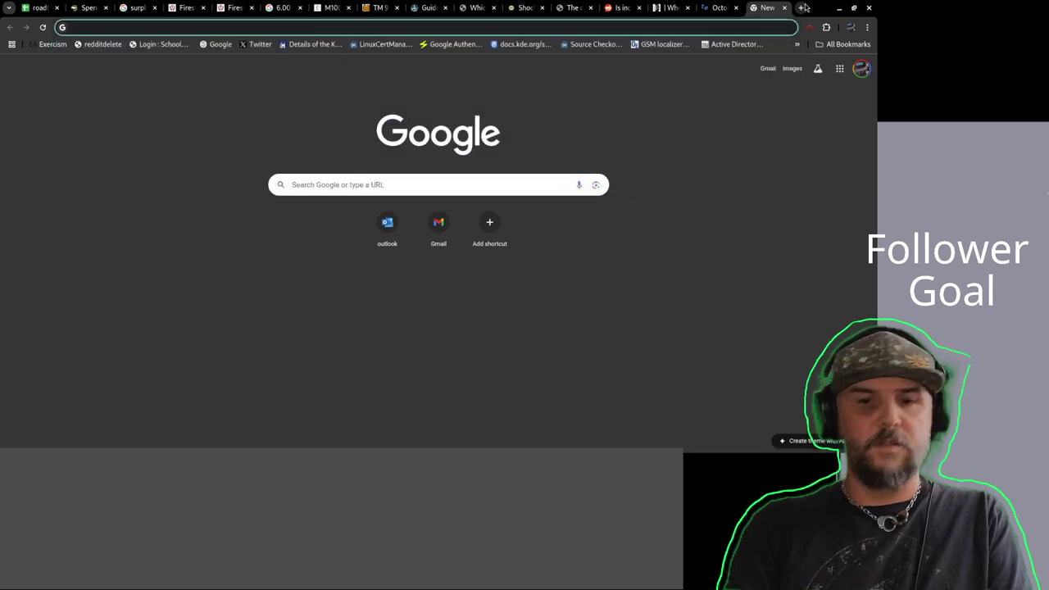
pyautogui.press('BackSpace')
pyautogui.write('-5')
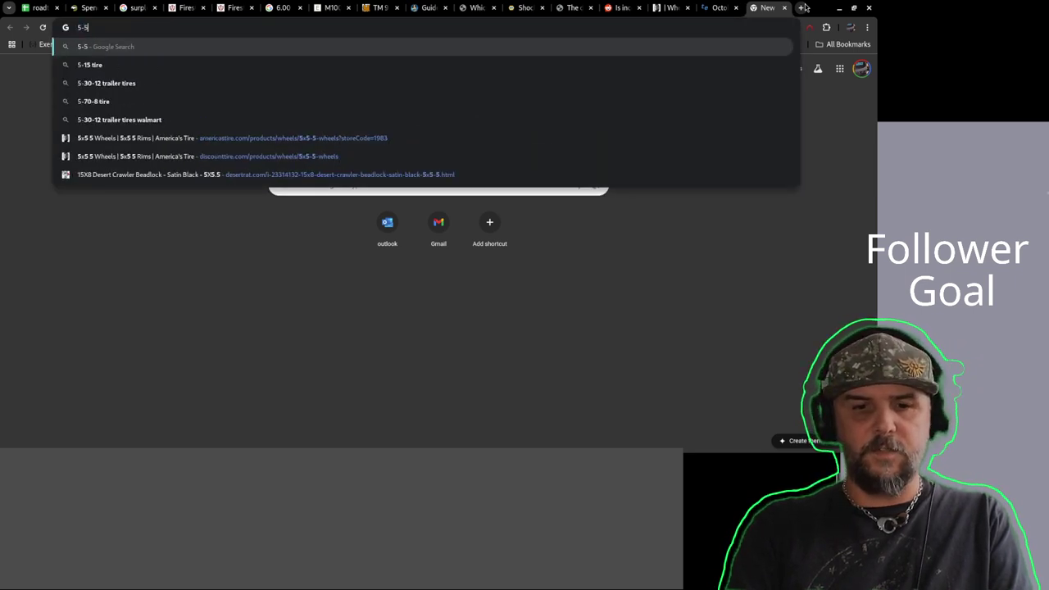
pyautogui.write('.5')
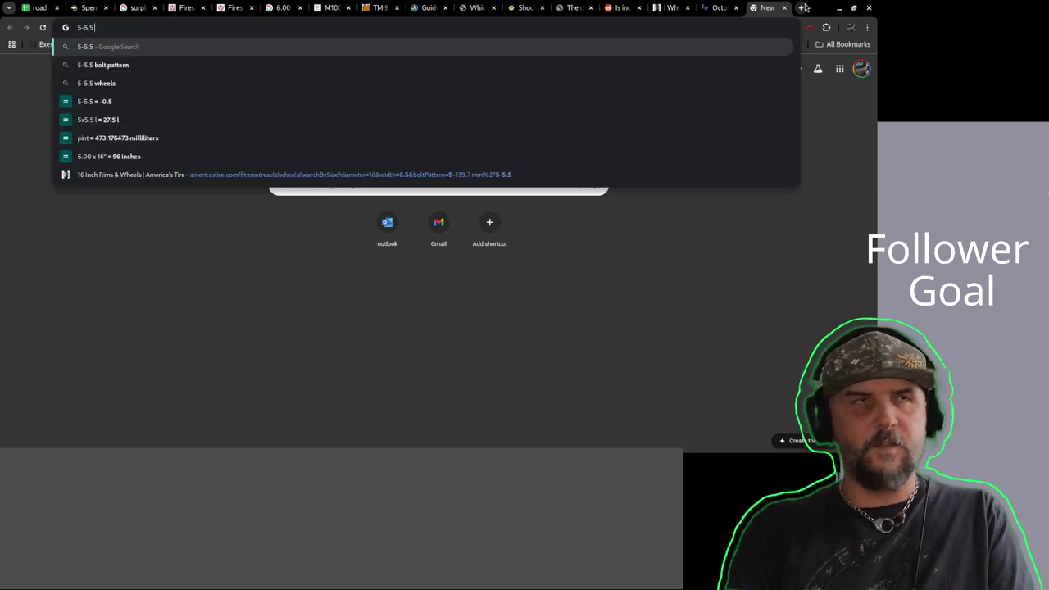
pyautogui.write(' vs')
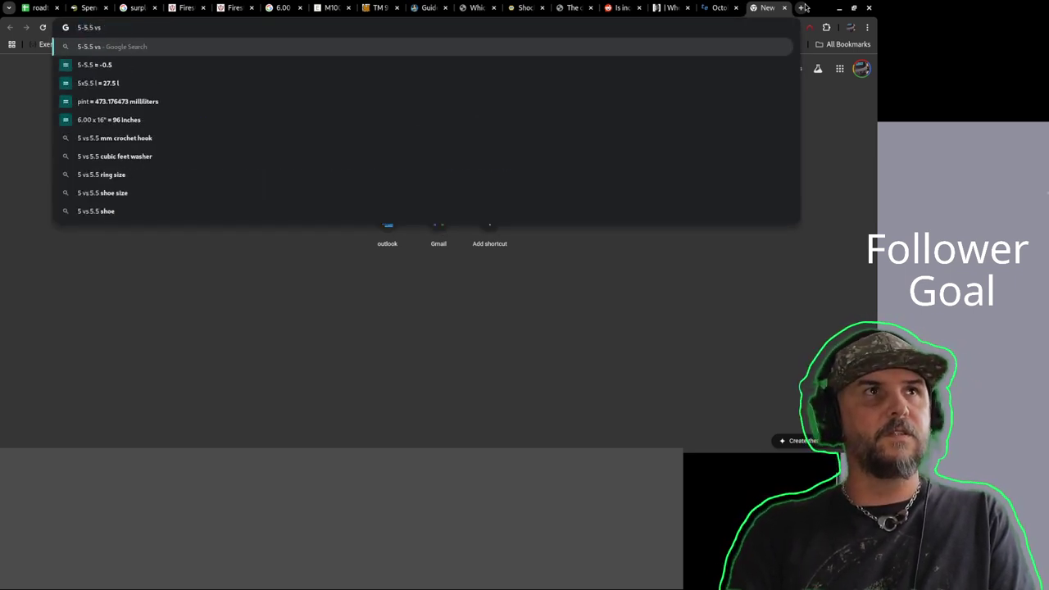
pyautogui.write(' 5-')
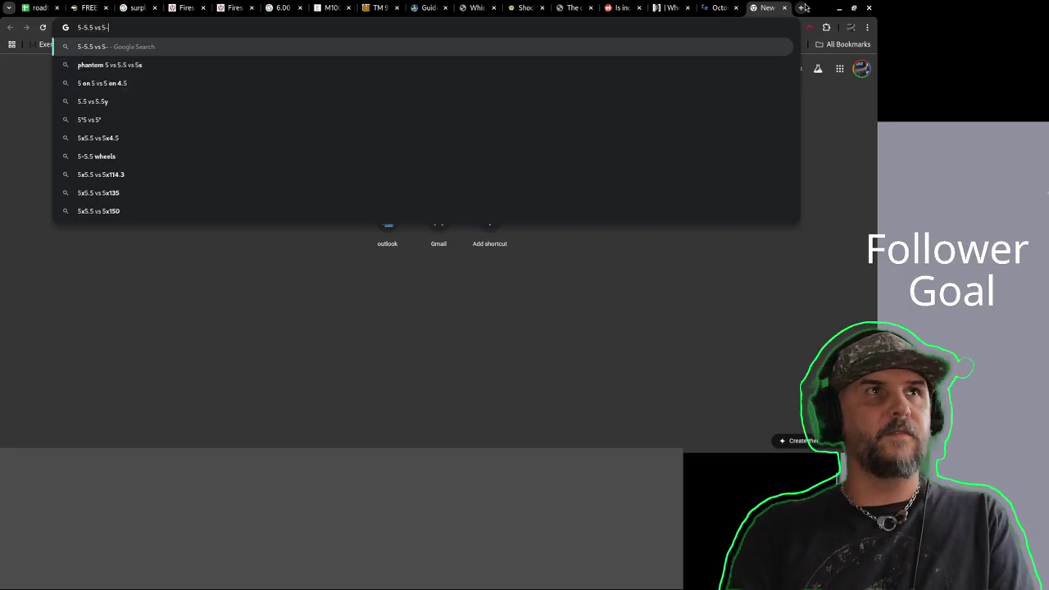
pyautogui.press('Return')
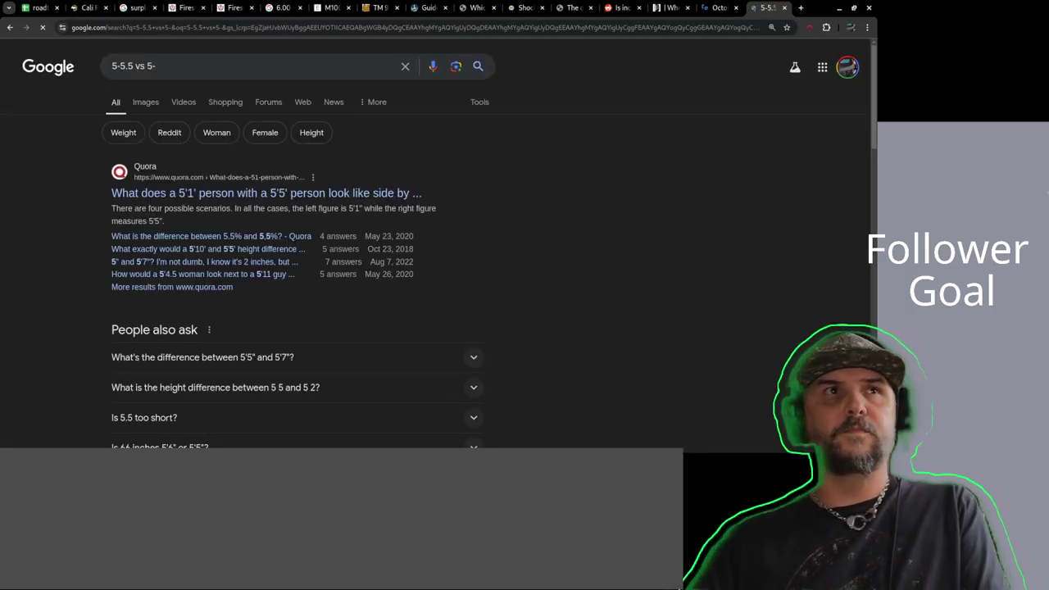
pyautogui.click(196, 69)
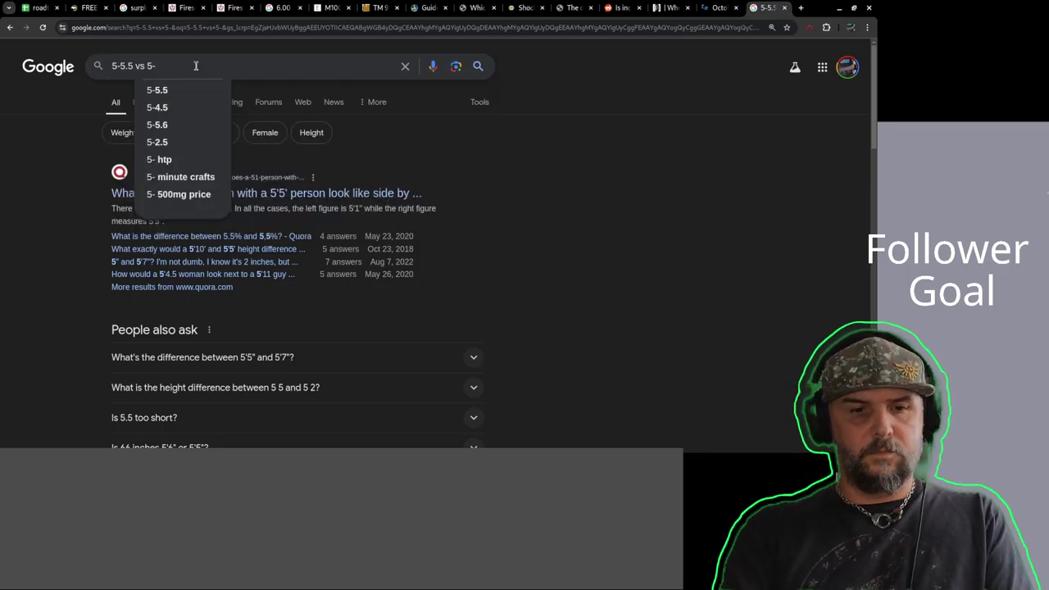
pyautogui.write('lug')
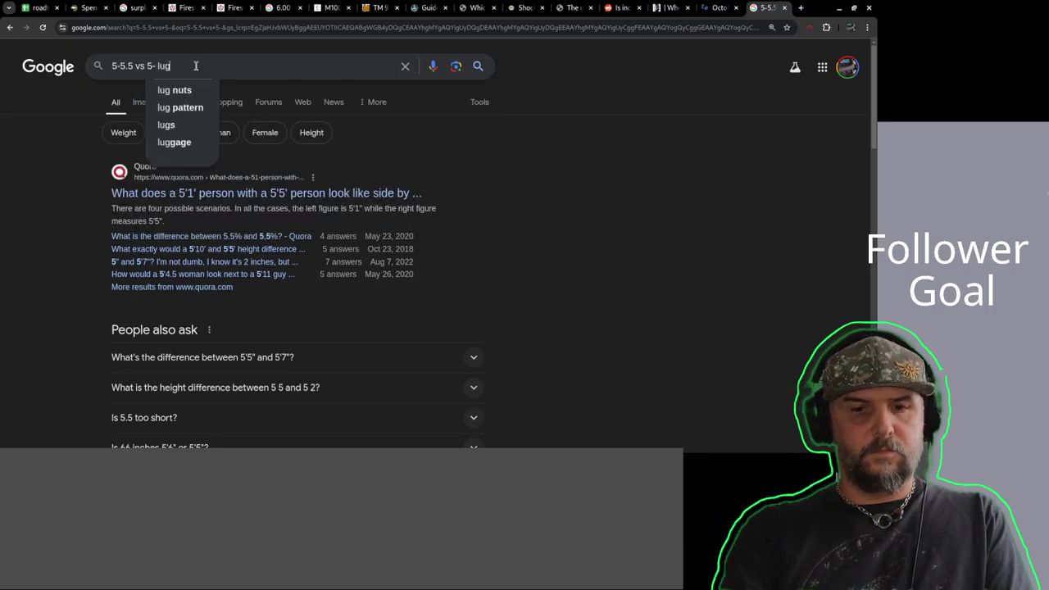
pyautogui.write(' pattern')
pyautogui.press('Return')
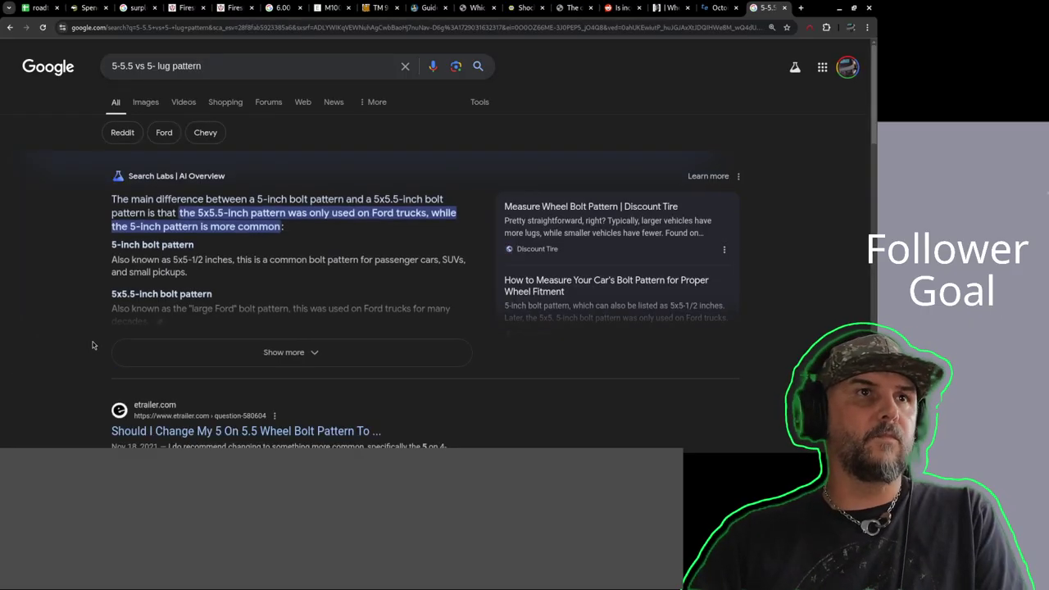
# - Expand the full AI Overview comparing the 5x5.5 and 5-inch lug patterns
pyautogui.scroll(-1, 80, 353)
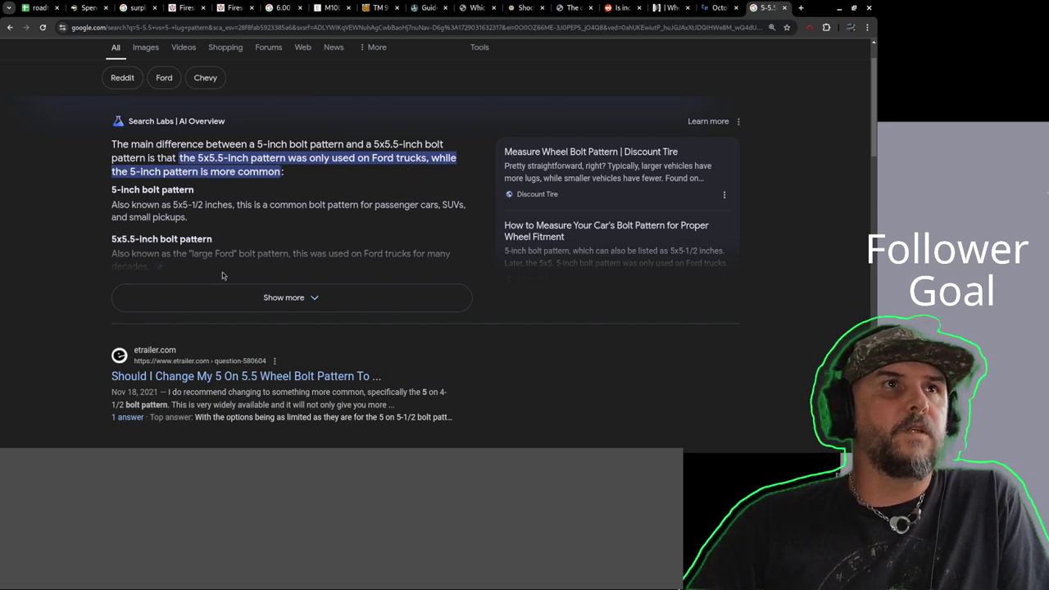
pyautogui.click(278, 298)
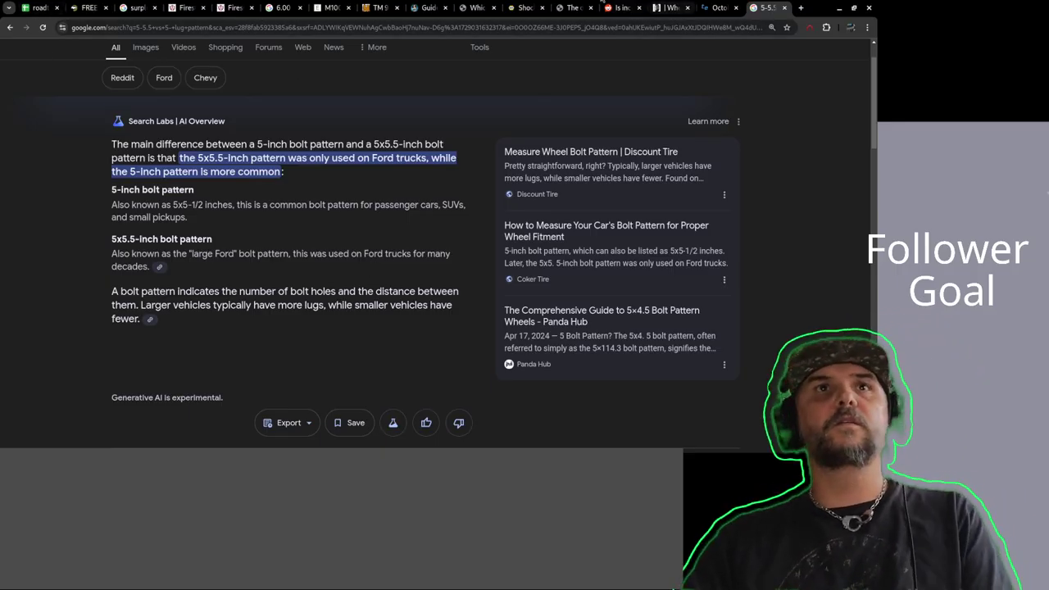
pyautogui.click(610, 8)
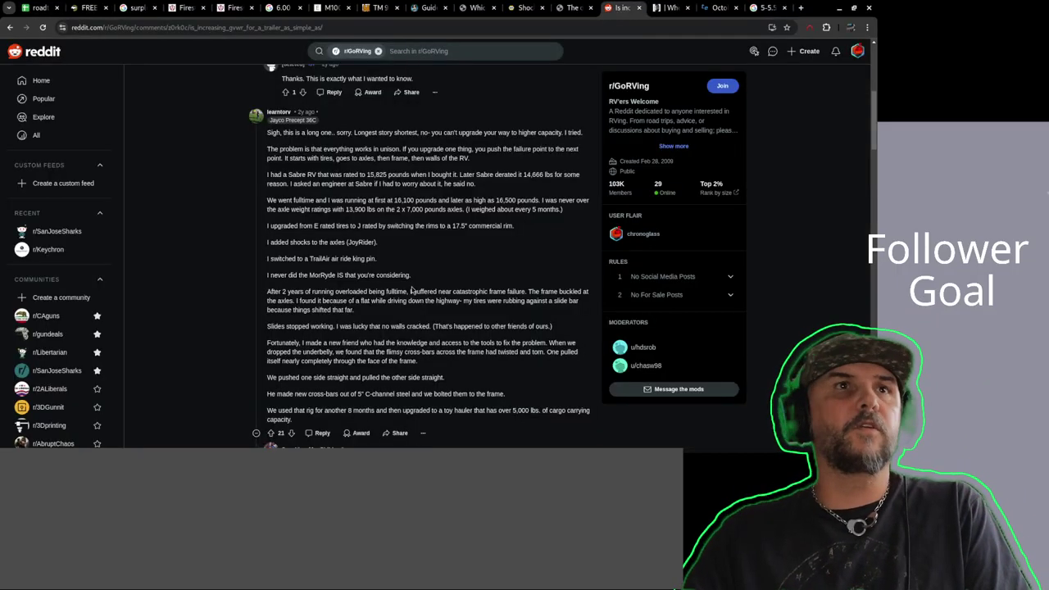
pyautogui.click(766, 9)
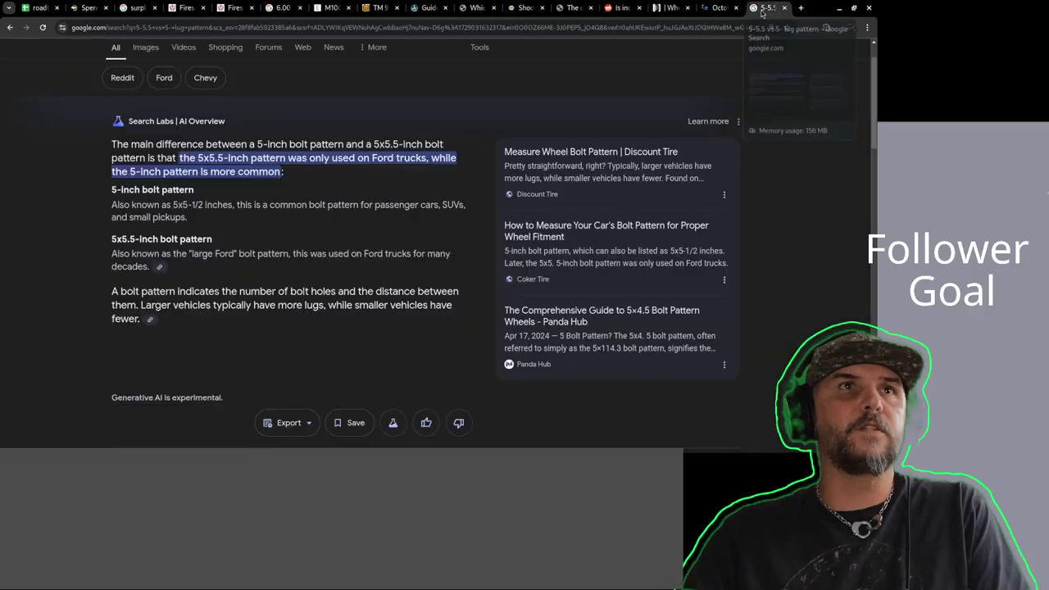
# - Return to the roadtrip budgets sheet and preview the 701 Bead Grip rim link in C1
pyautogui.click(31, 12)
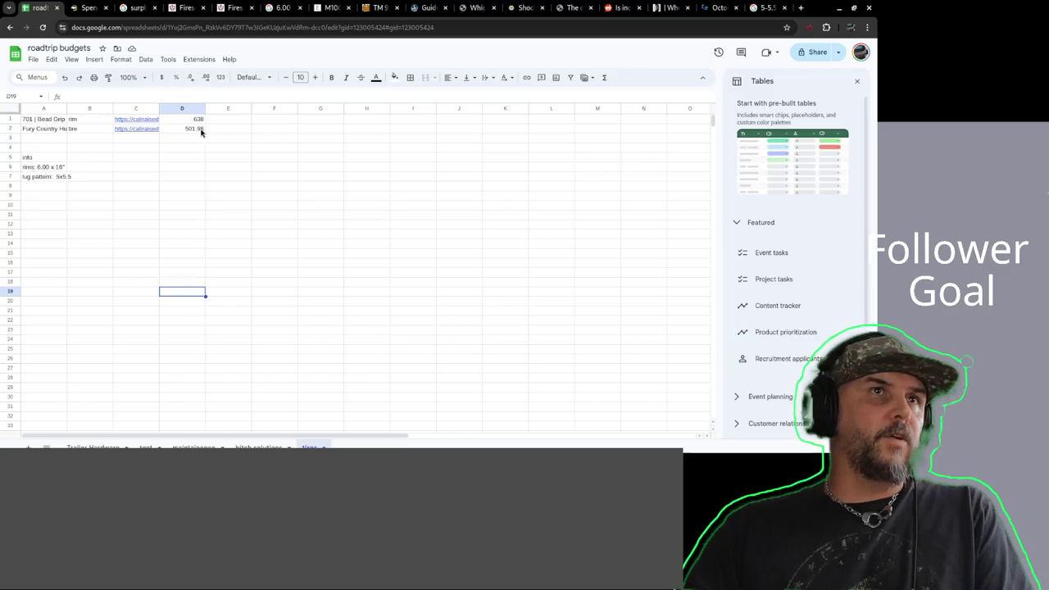
pyautogui.moveTo(201, 131)
pyautogui.mouseDown()
pyautogui.moveTo(28, 119)
pyautogui.moveTo(33, 129)
pyautogui.moveTo(202, 134)
pyautogui.mouseUp()
pyautogui.click(132, 158)
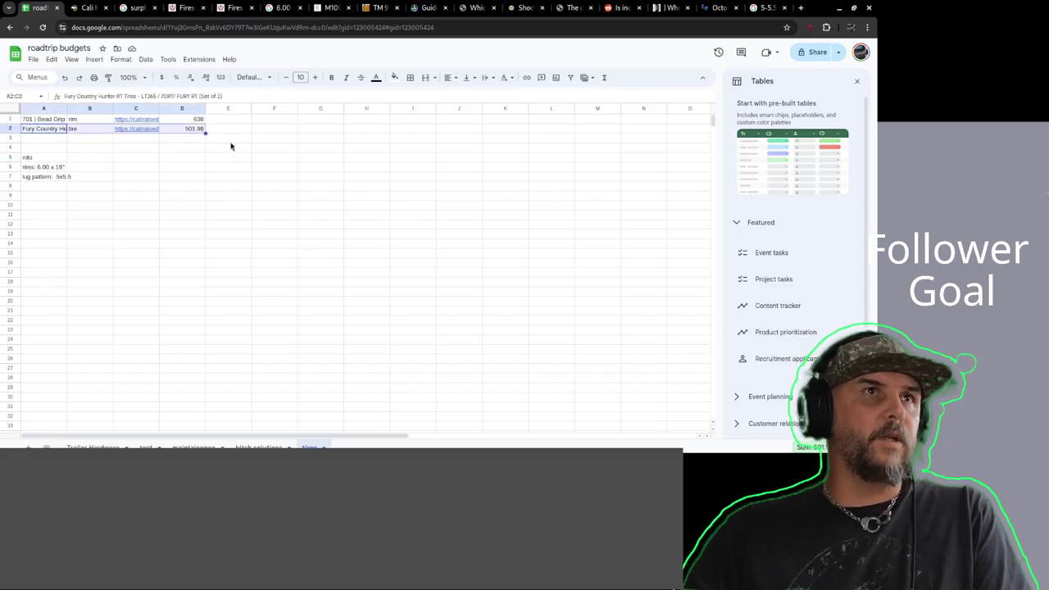
pyautogui.click(230, 139)
pyautogui.click(34, 123)
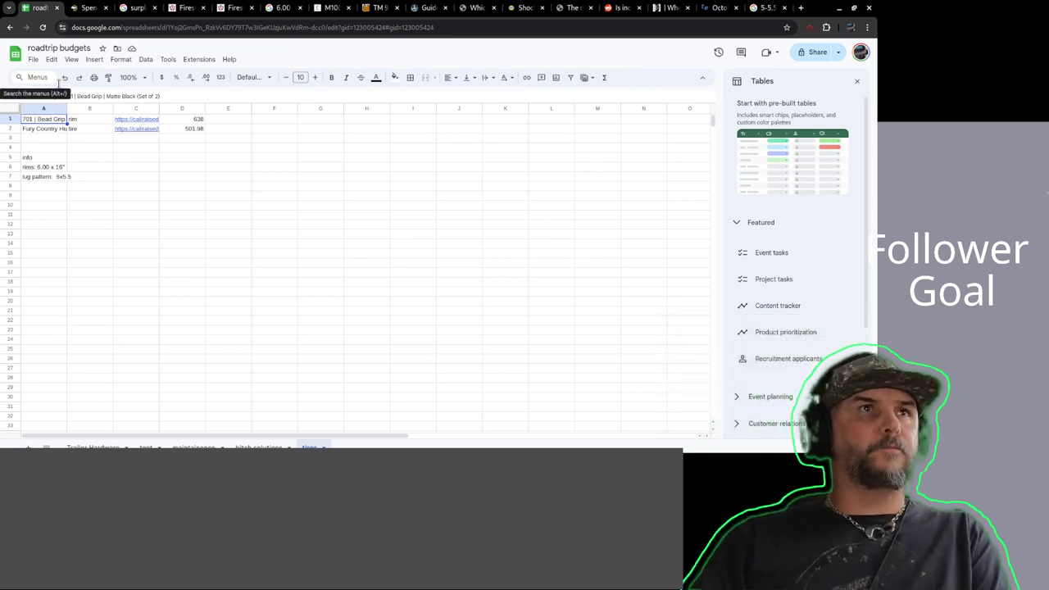
pyautogui.click(139, 119)
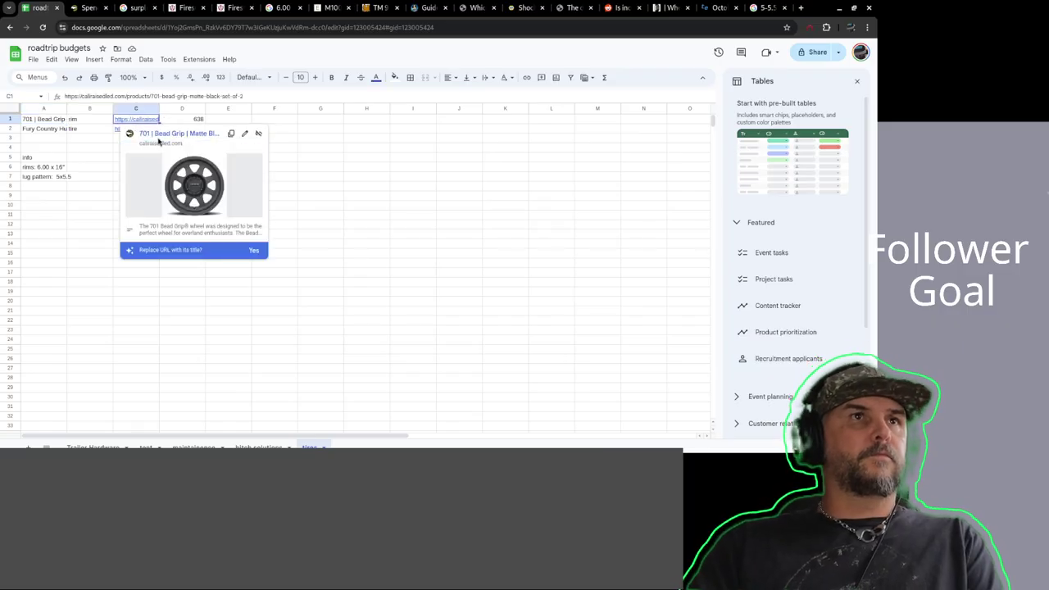
# - Open the 701 Bead Grip product page and read its specs, including the 5x127 (5x5) bolt pattern
pyautogui.click(195, 203)
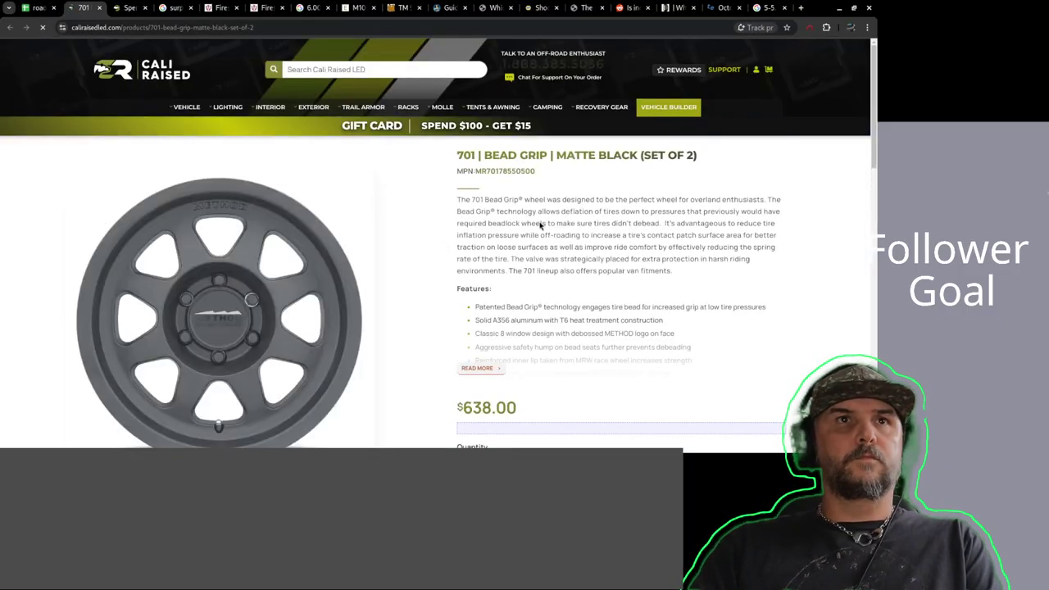
pyautogui.click(480, 355)
pyautogui.scroll(-2, 527, 303)
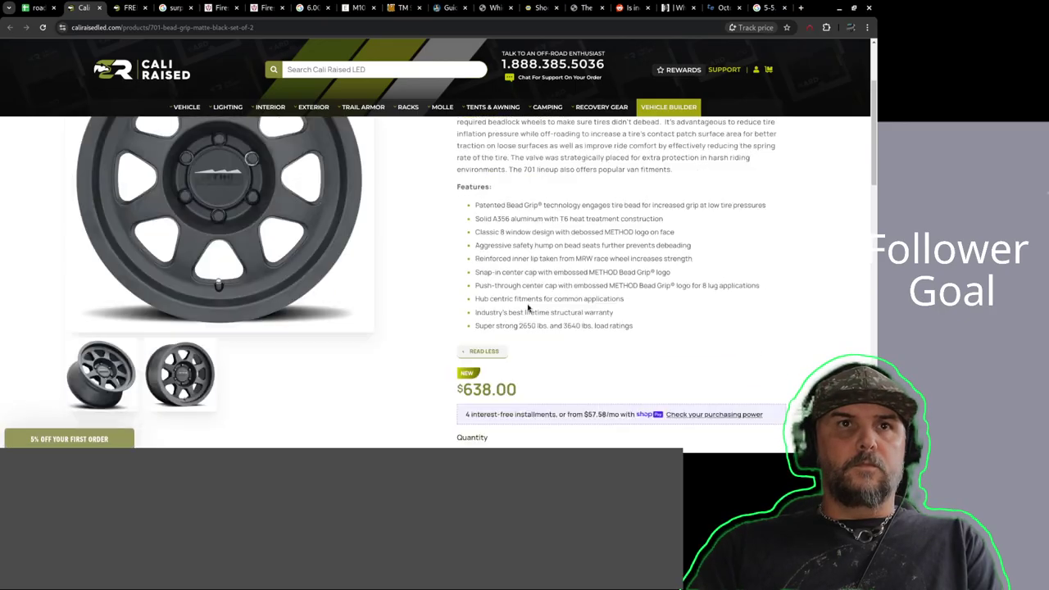
pyautogui.scroll(2, 247, 243)
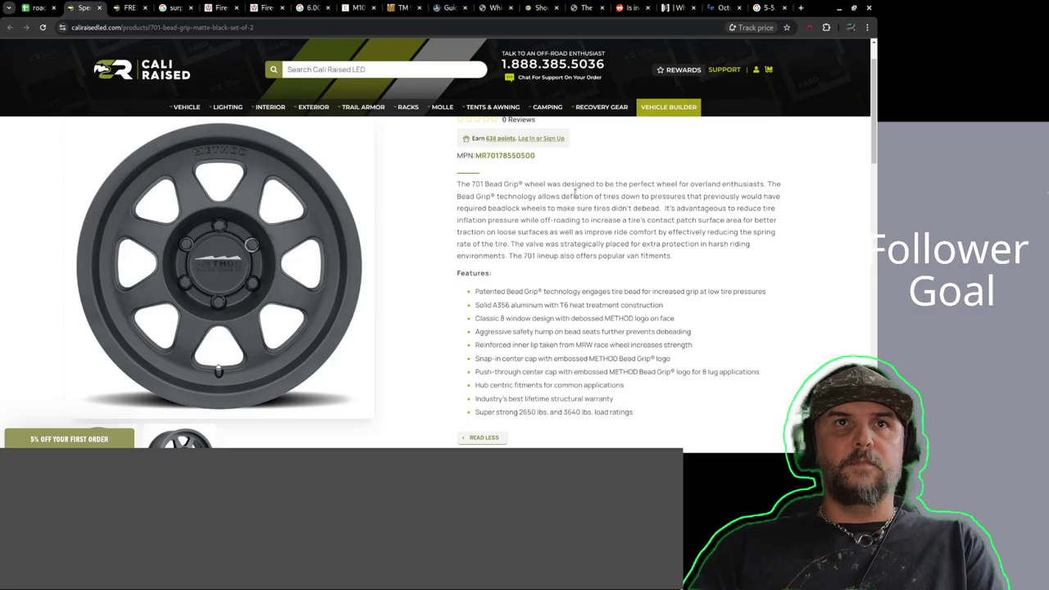
pyautogui.scroll(-10, 562, 205)
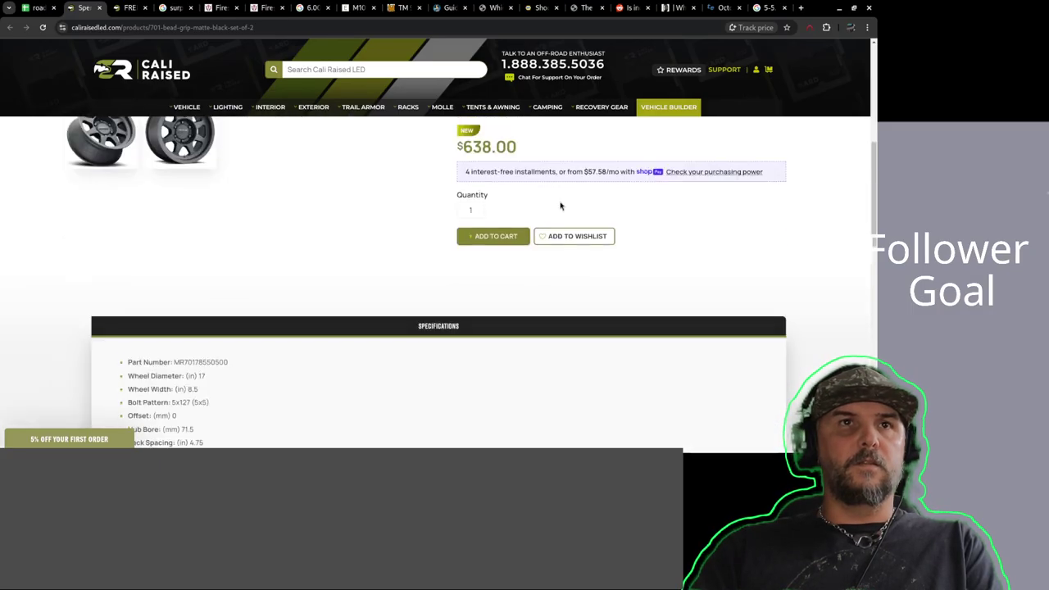
pyautogui.scroll(3, 83, 347)
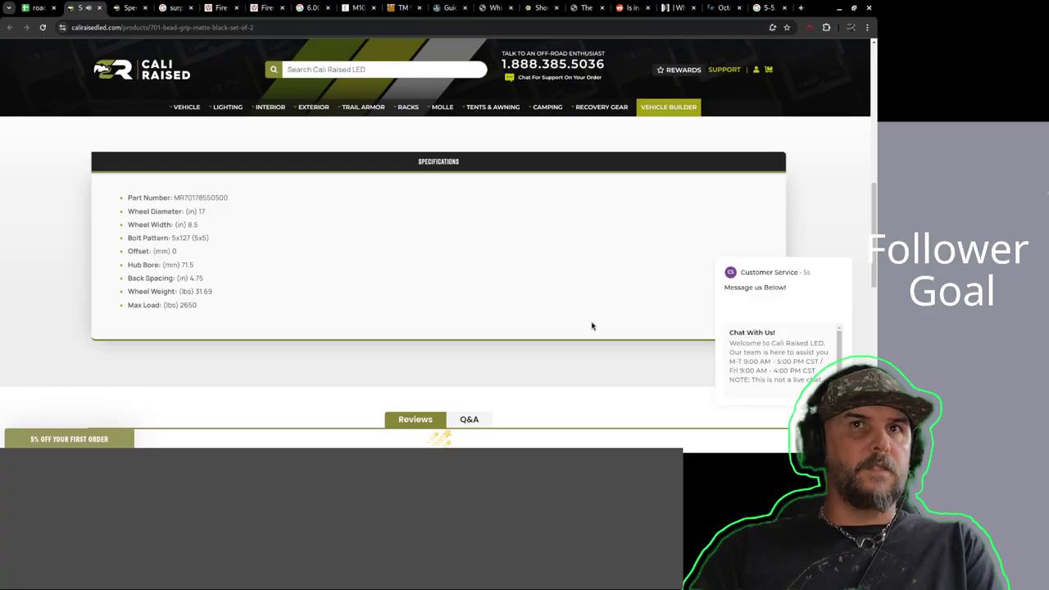
pyautogui.click(841, 275)
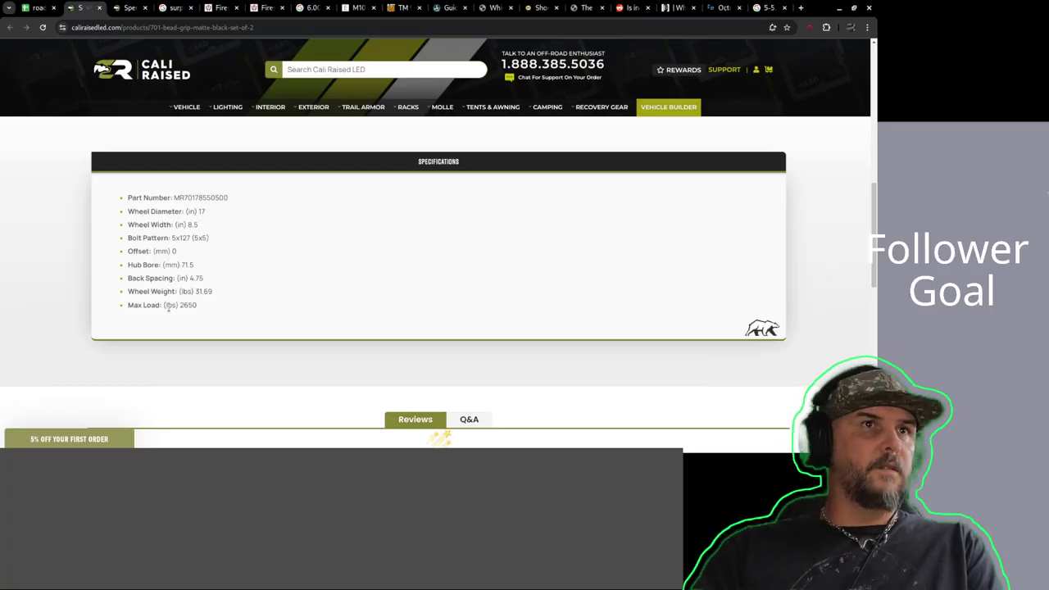
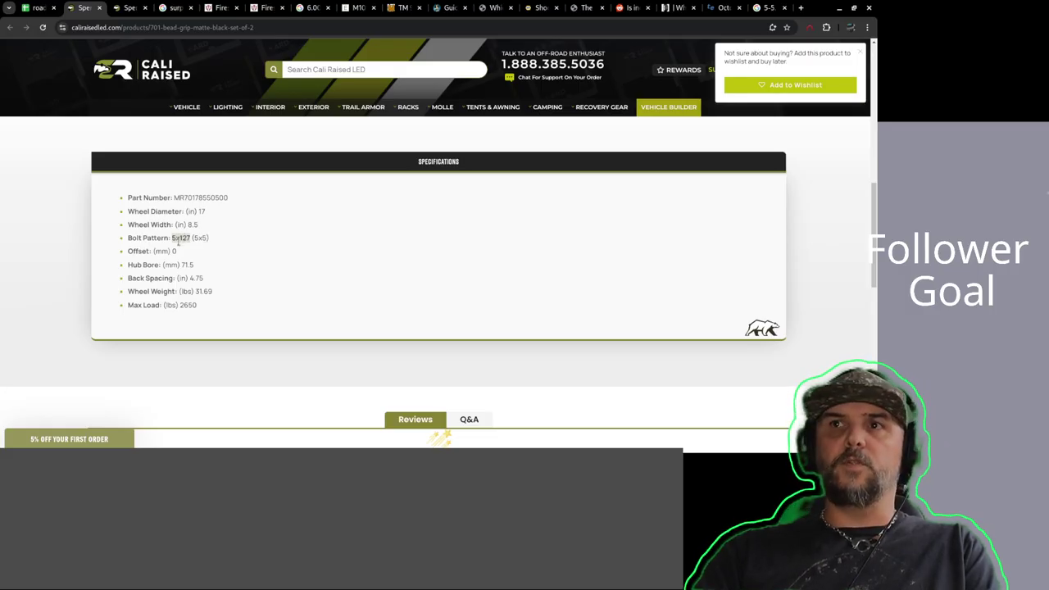
# - Clear the 5x127 selection on the Cali Raised specs page and start a new blank tab
pyautogui.click(178, 241)
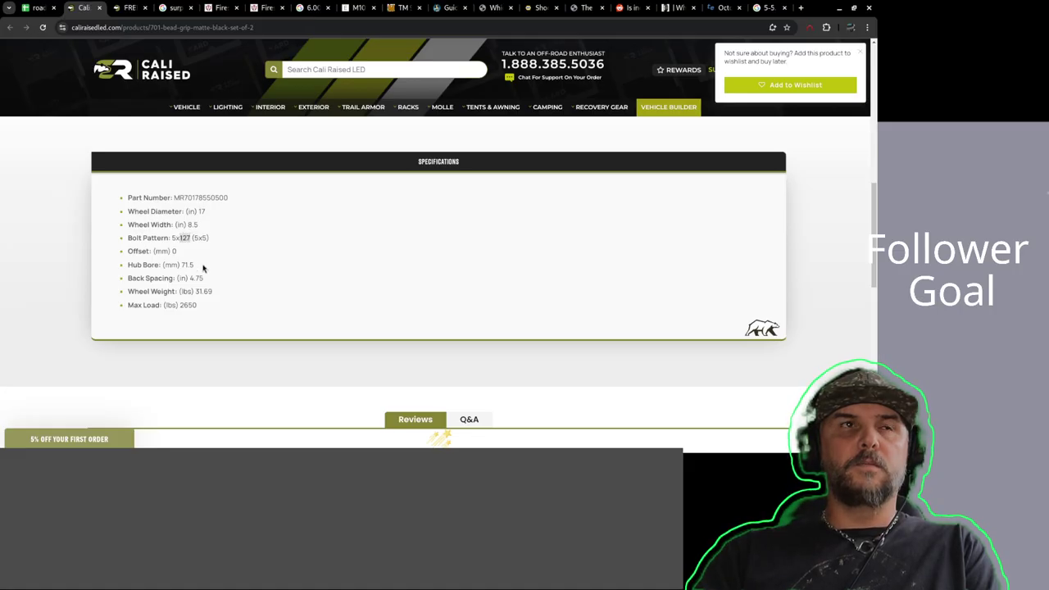
pyautogui.click(802, 8)
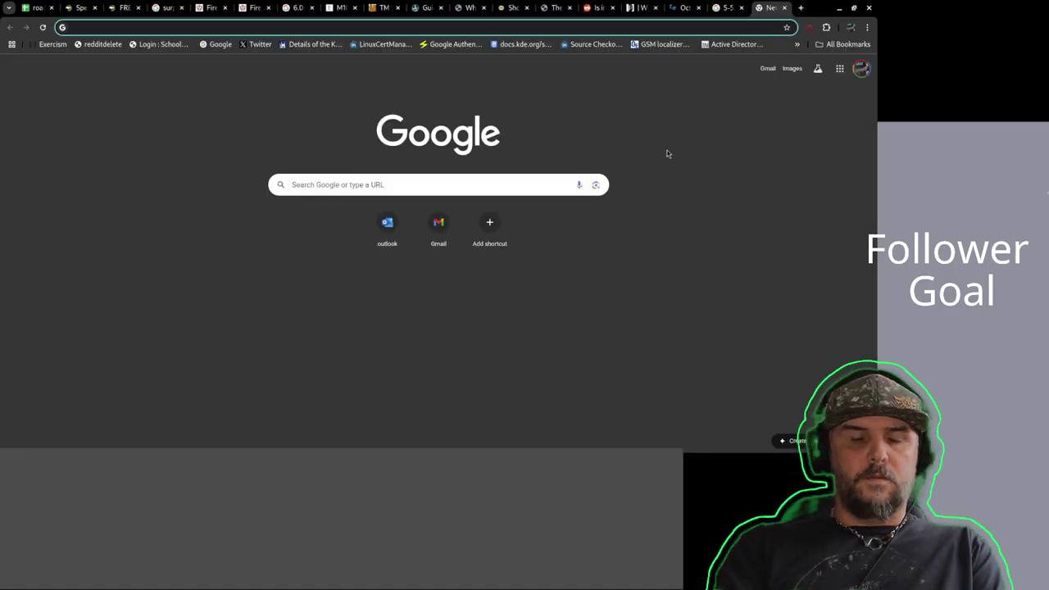
# - Search Google for 'tire bolt patterns'
pyautogui.press('Down')
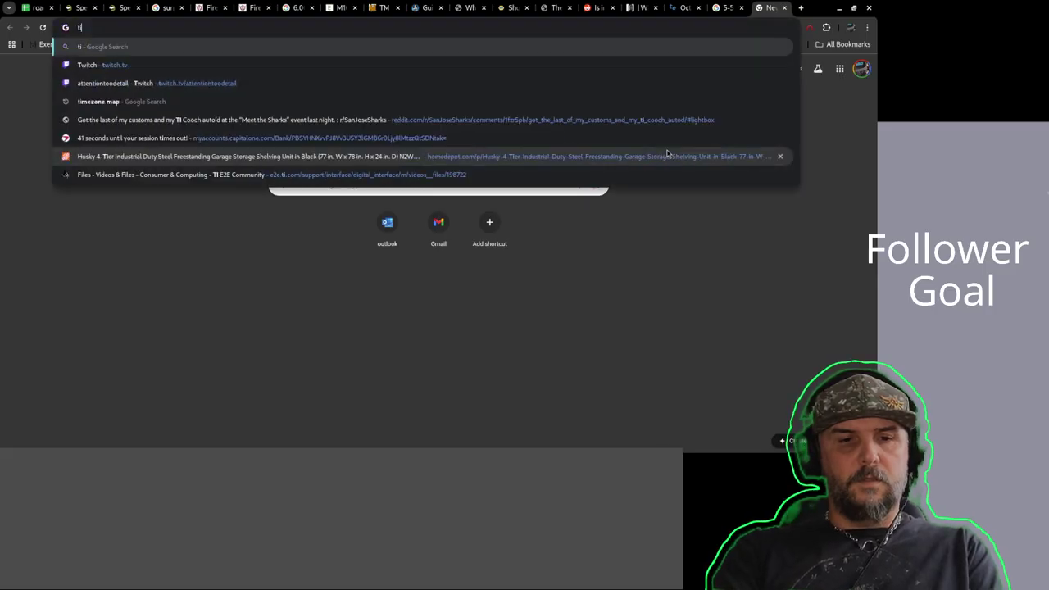
pyautogui.press('Escape')
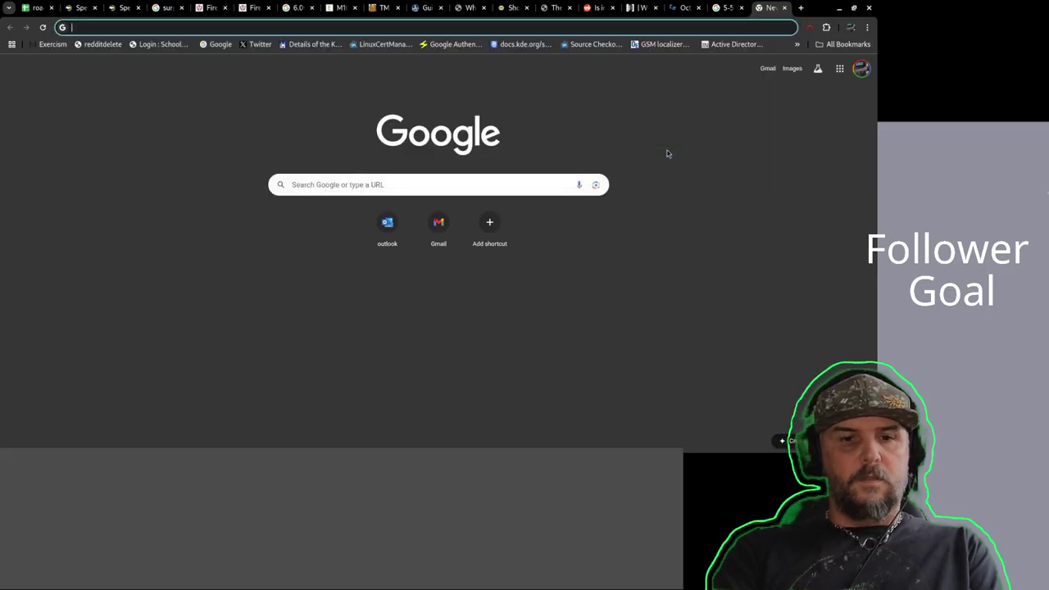
pyautogui.write('tire bolt pa')
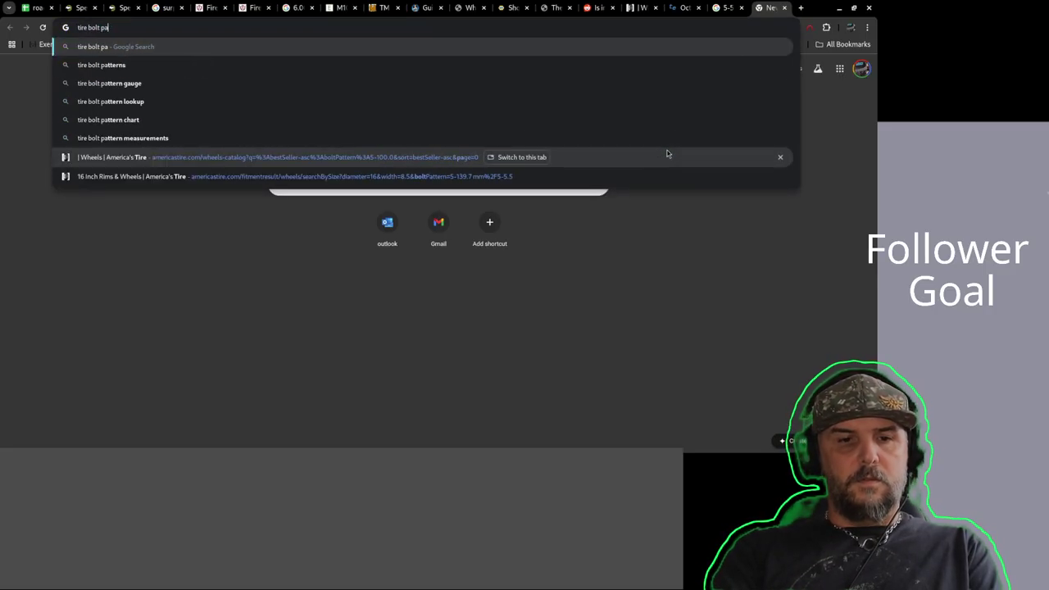
pyautogui.write('tterns')
pyautogui.press('Return')
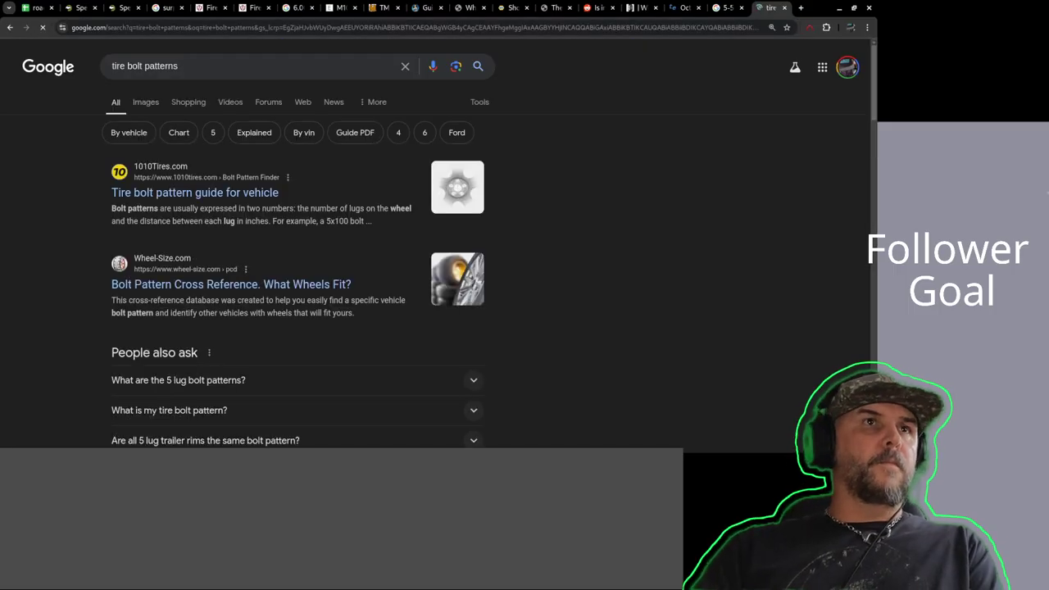
# - Glance at the 1010tires guide, then open Wheel-Size's Bolt Pattern Cross Reference page
pyautogui.click(180, 195)
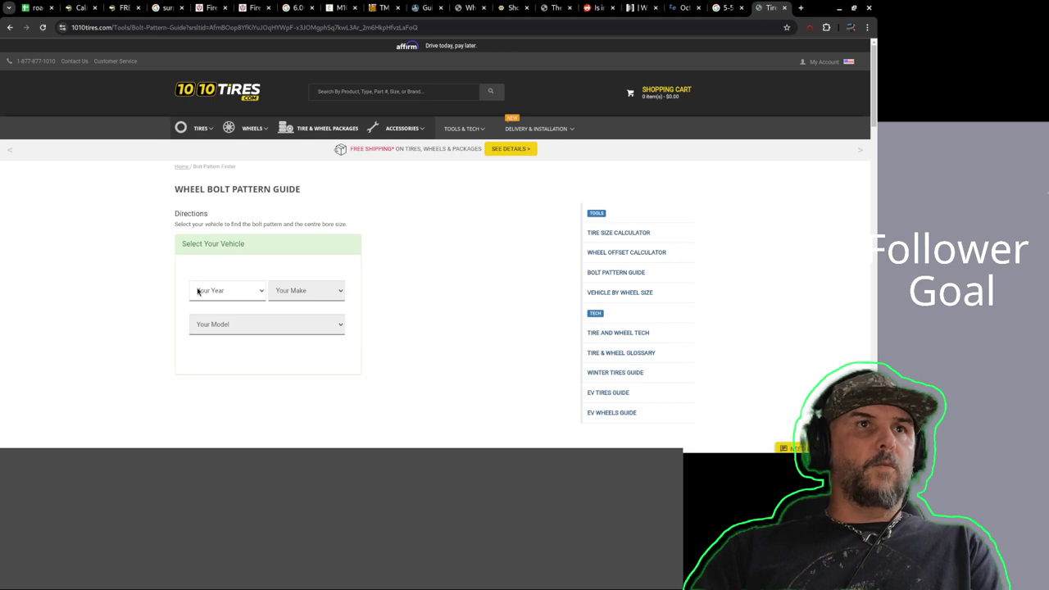
pyautogui.click(10, 27)
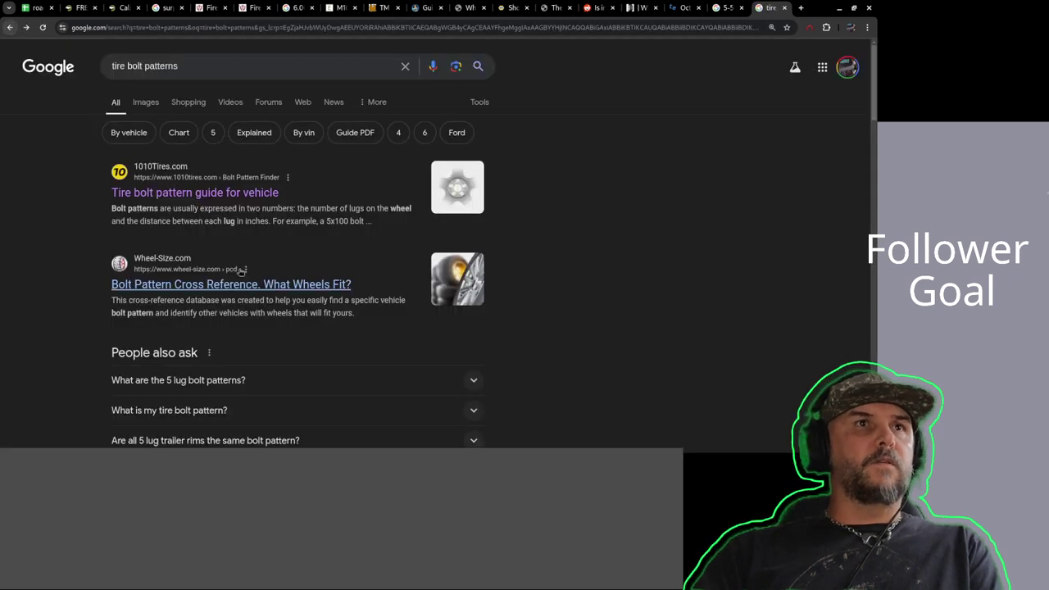
pyautogui.scroll(-1, 215, 200)
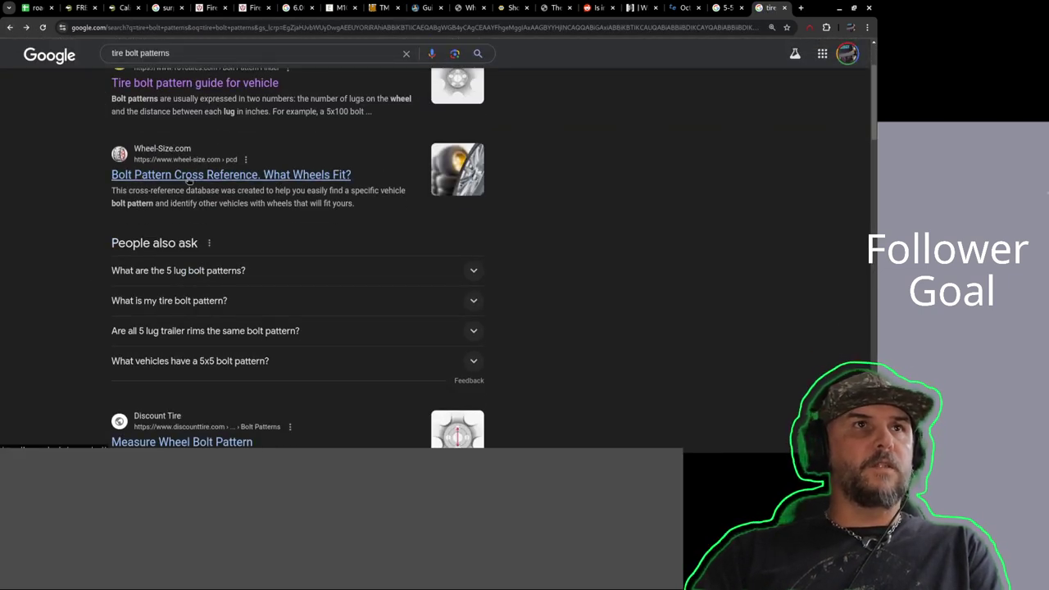
pyautogui.click(190, 177)
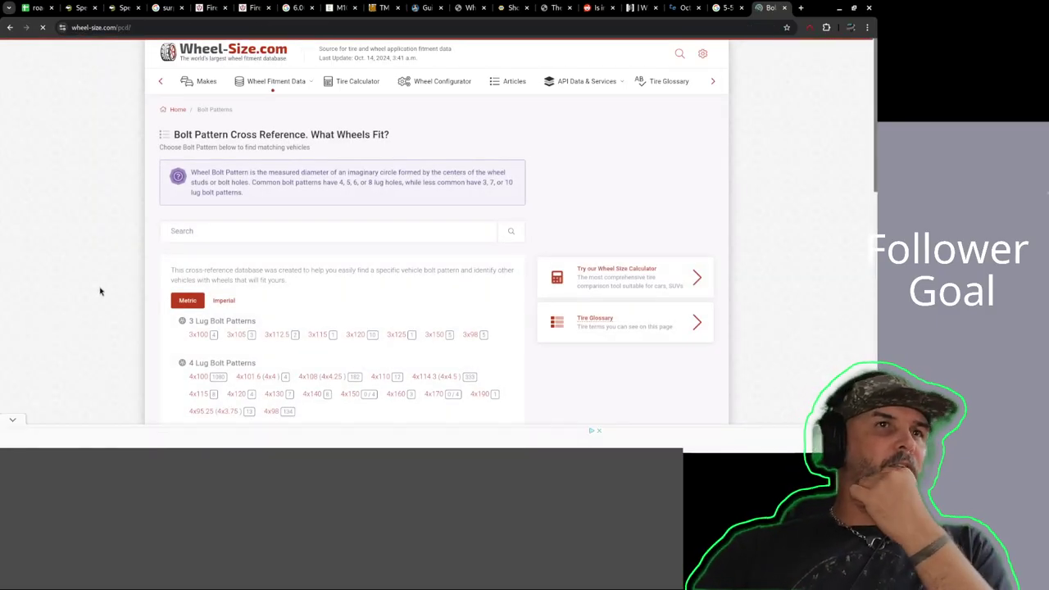
# - Review the open research tabs (Cali Raised, jeep tires, America's Tire) and return to Wheel-Size
pyautogui.scroll(-3, 99, 283)
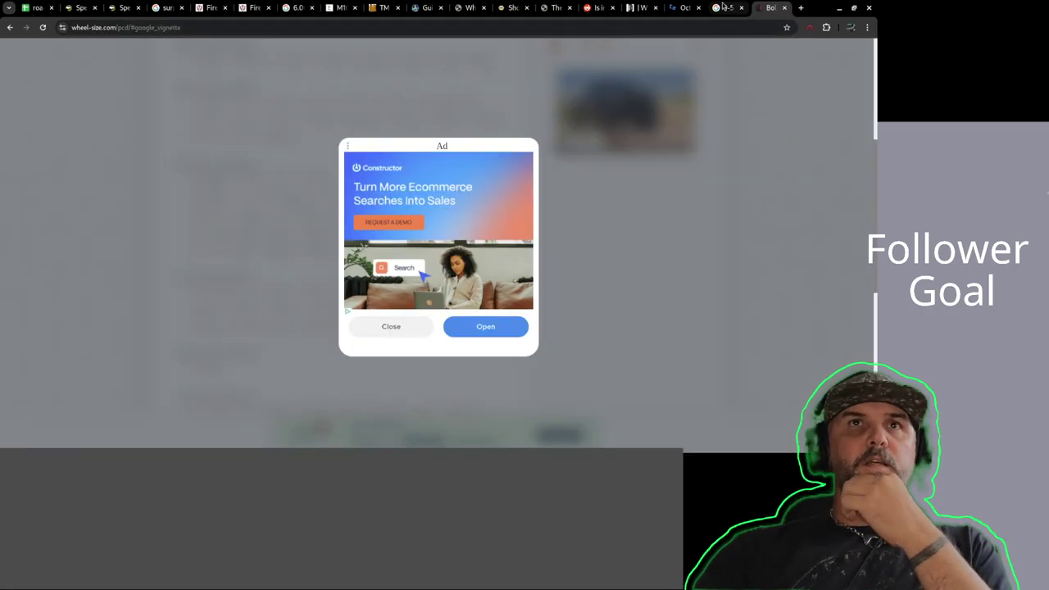
pyautogui.click(722, 8)
pyautogui.click(674, 7)
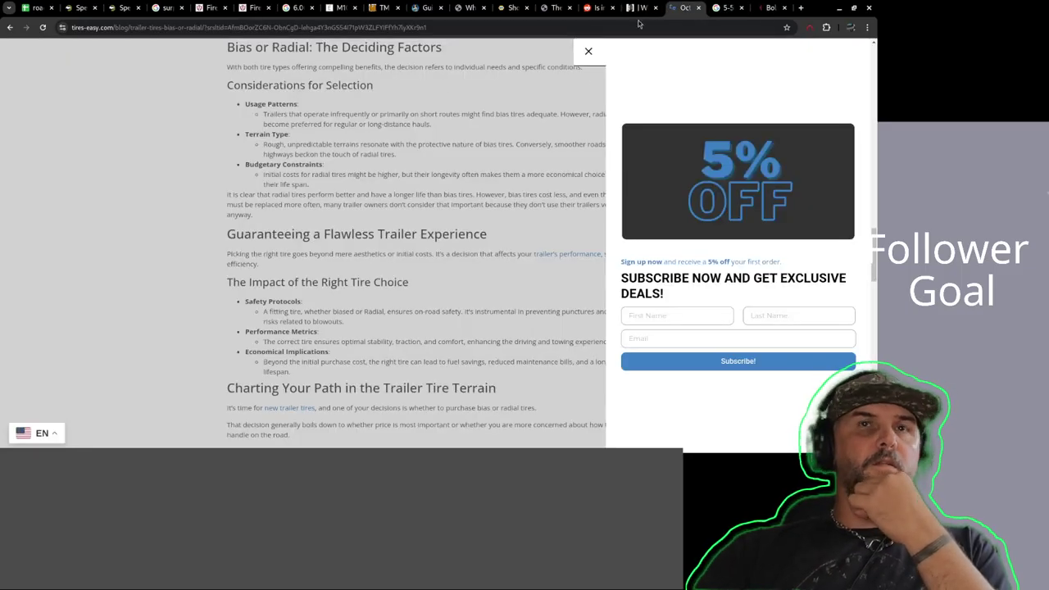
pyautogui.scroll(15, 368, 180)
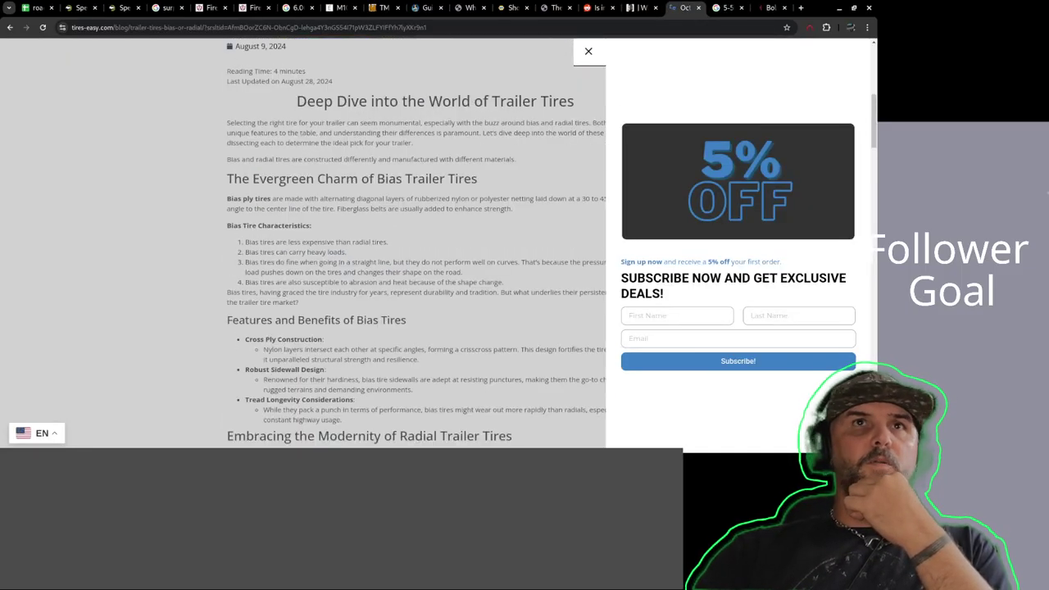
pyautogui.click(85, 8)
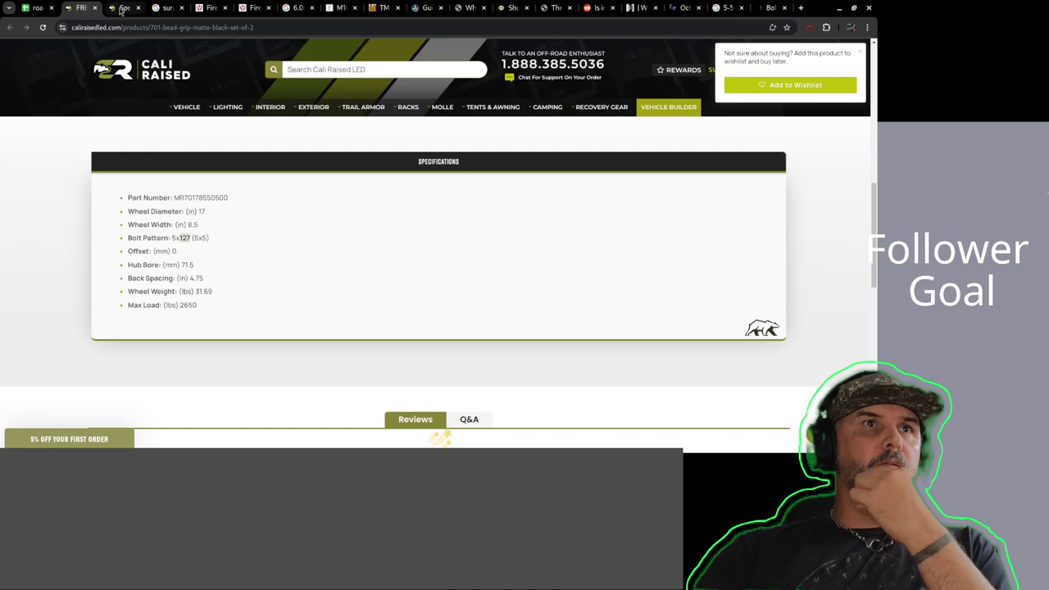
pyautogui.click(120, 9)
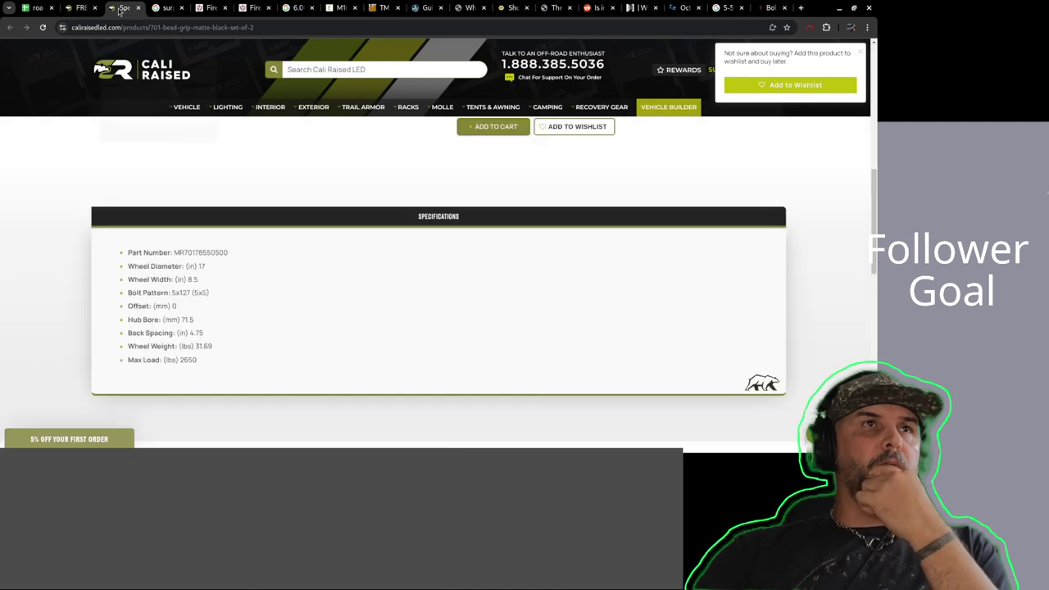
pyautogui.click(163, 9)
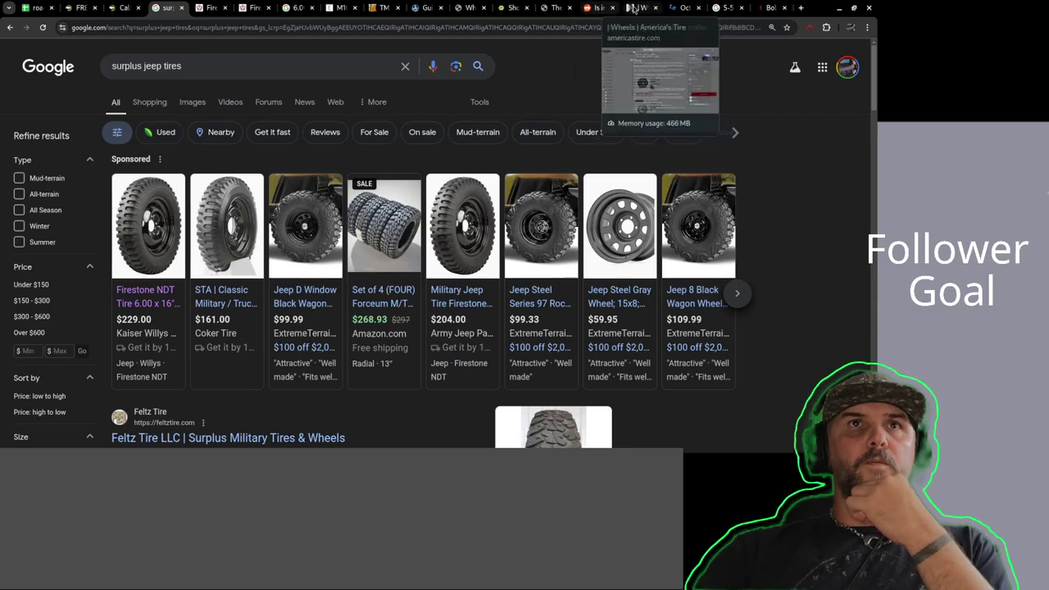
pyautogui.click(633, 8)
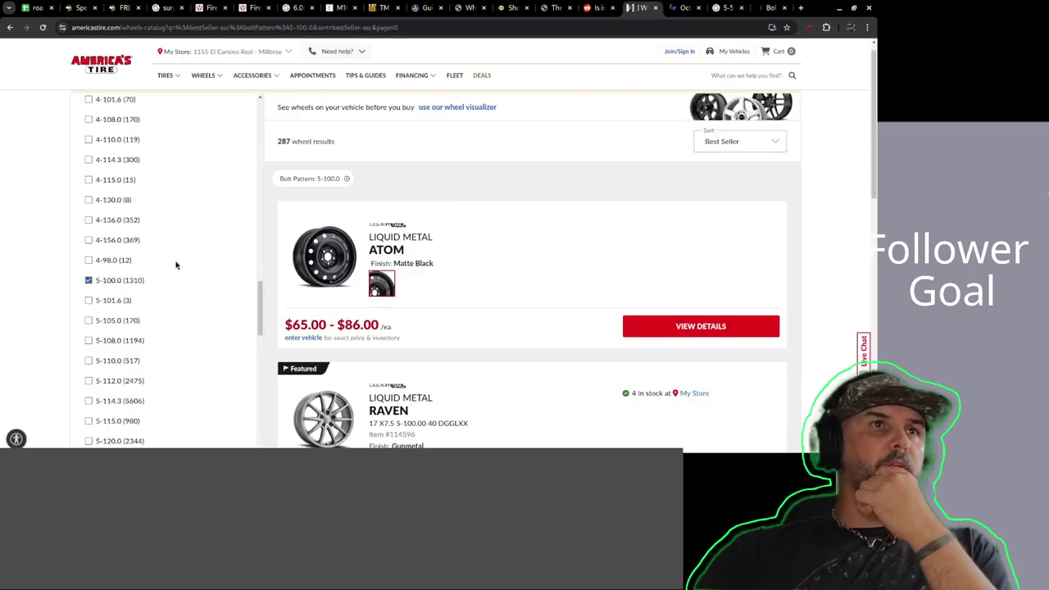
pyautogui.scroll(-2, 95, 308)
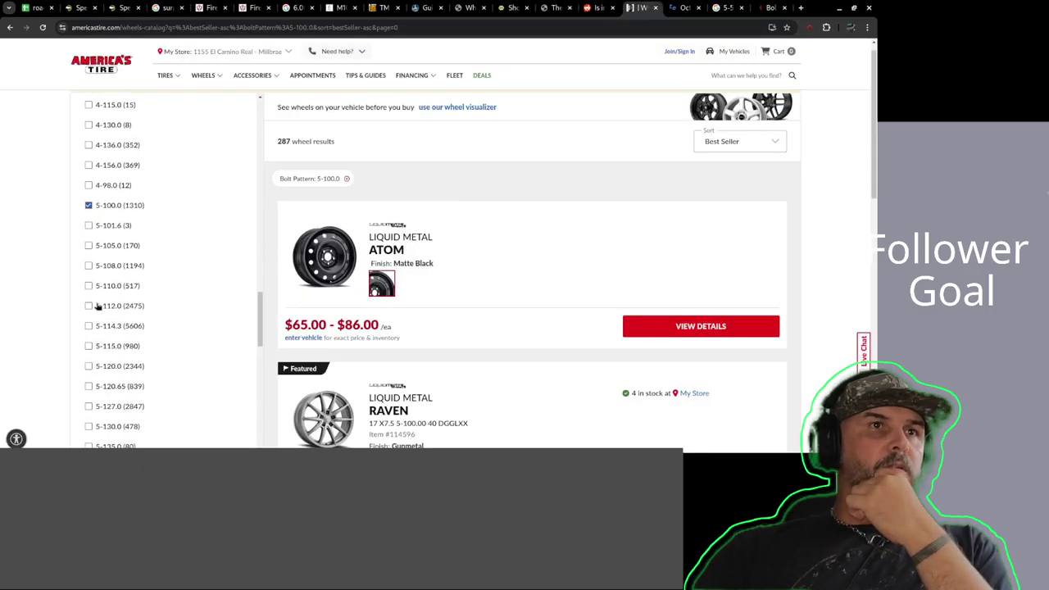
pyautogui.click(768, 7)
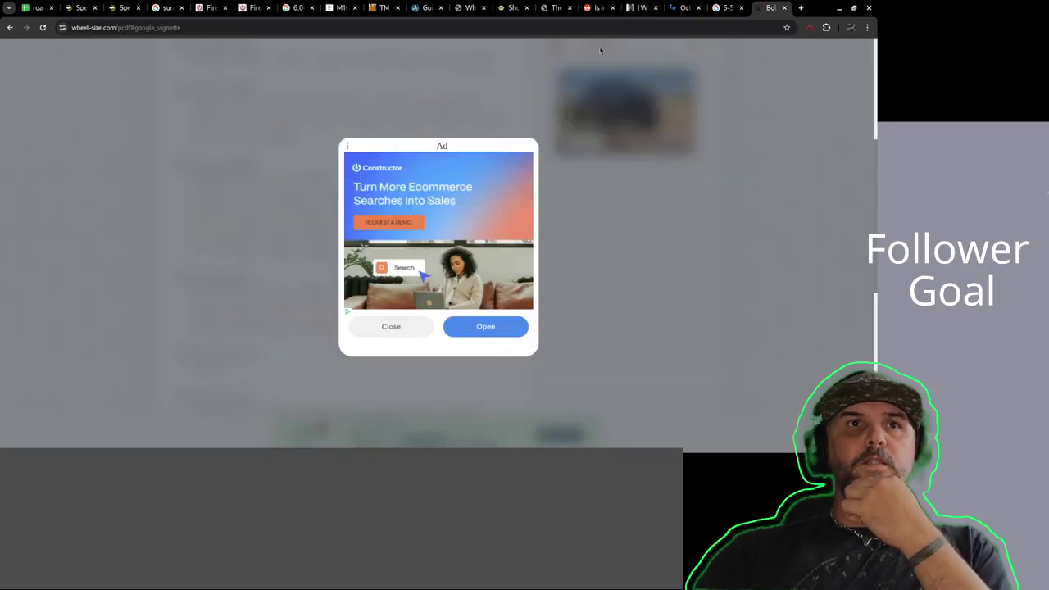
# - Dismiss the ad, copy '5x139.7' from the heading, and bring up the roadtrip budgets sheet
pyautogui.click(390, 326)
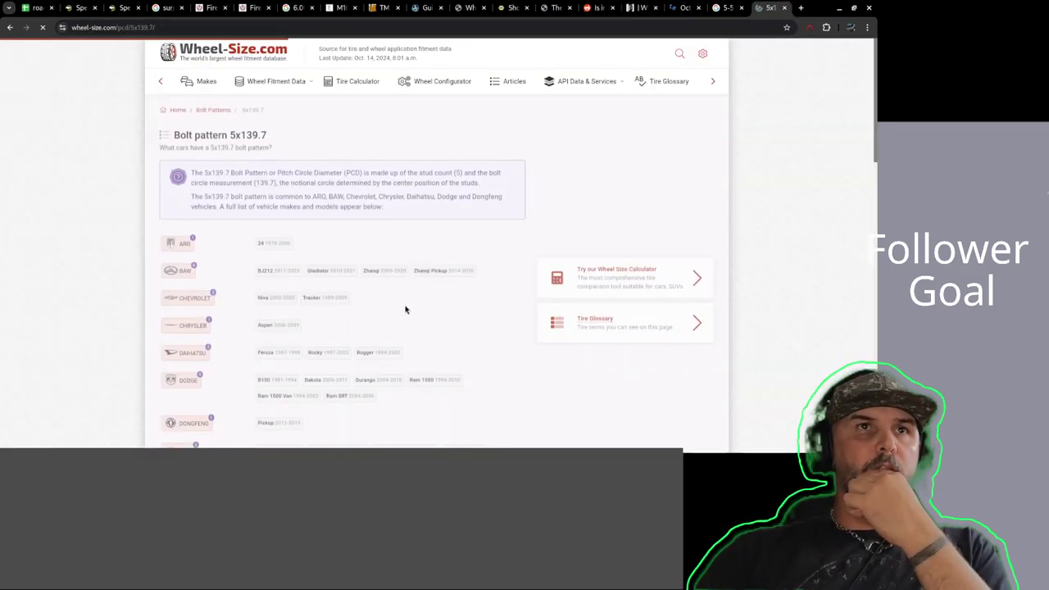
pyautogui.moveTo(269, 135); pyautogui.dragTo(227, 135)
pyautogui.rightClick(231, 136)
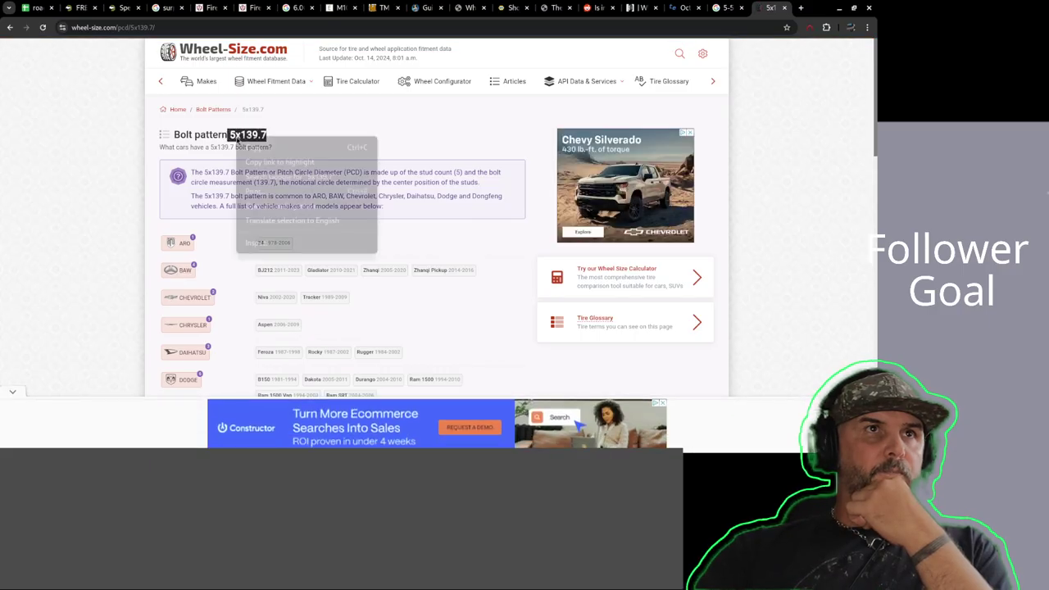
pyautogui.click(259, 148)
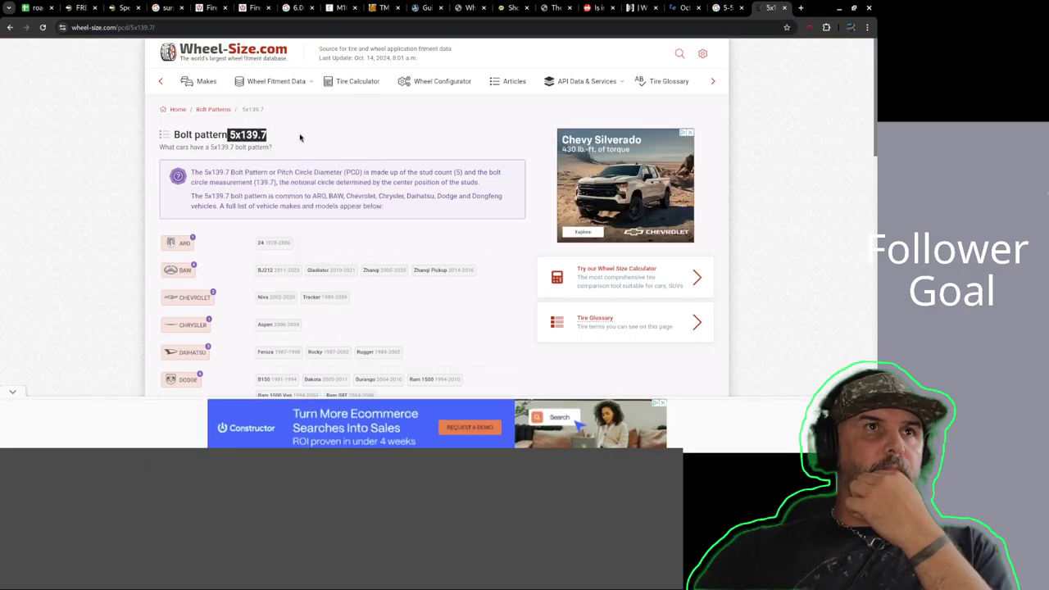
pyautogui.click(36, 8)
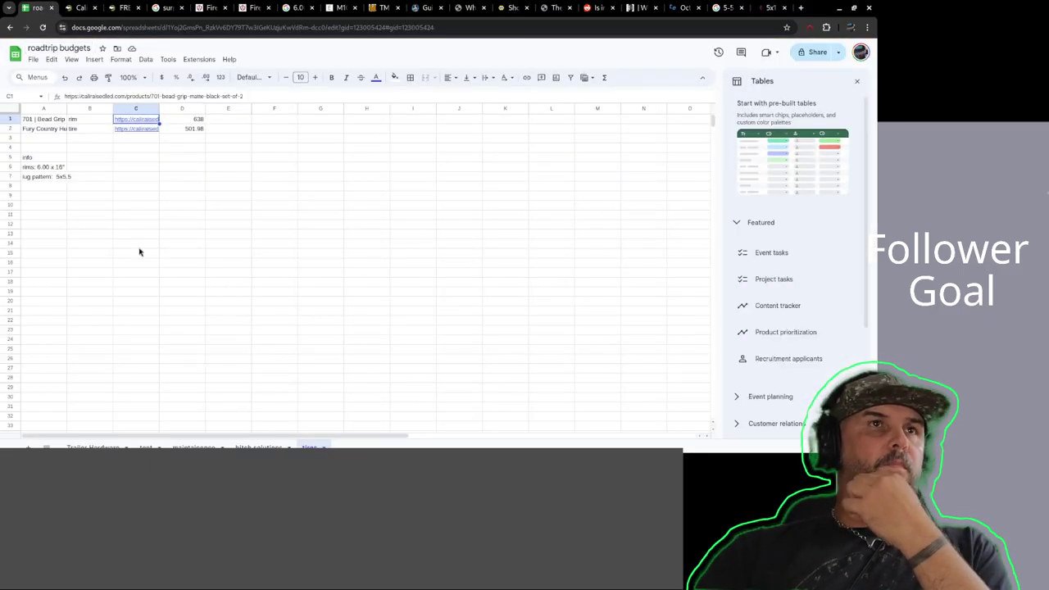
# - Enter 5x139.7 in cell B7 beside the 5x5.5 lug pattern note
pyautogui.click(88, 179)
pyautogui.click(64, 180)
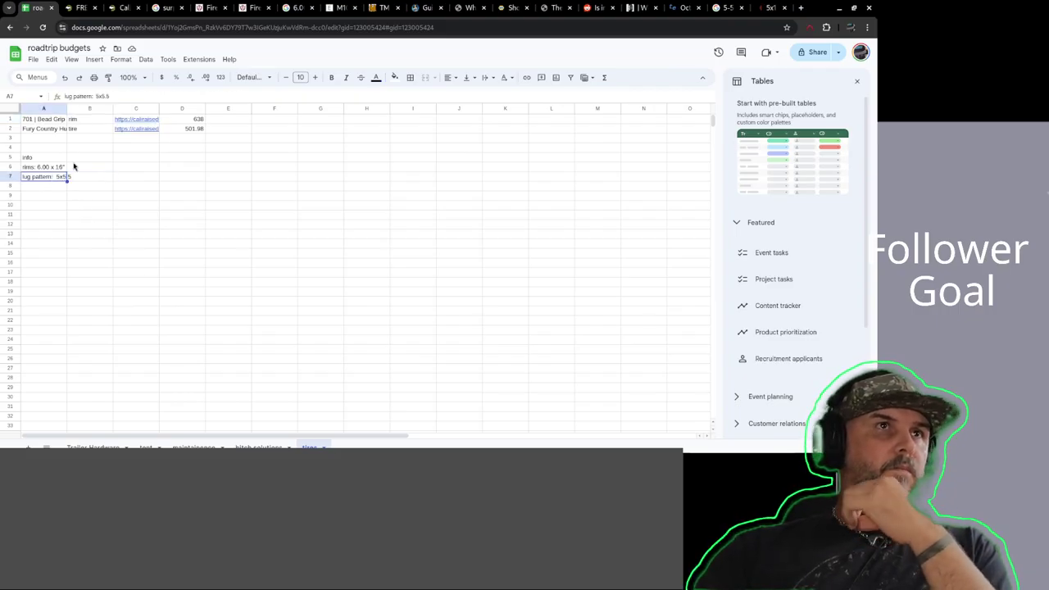
pyautogui.click(86, 177)
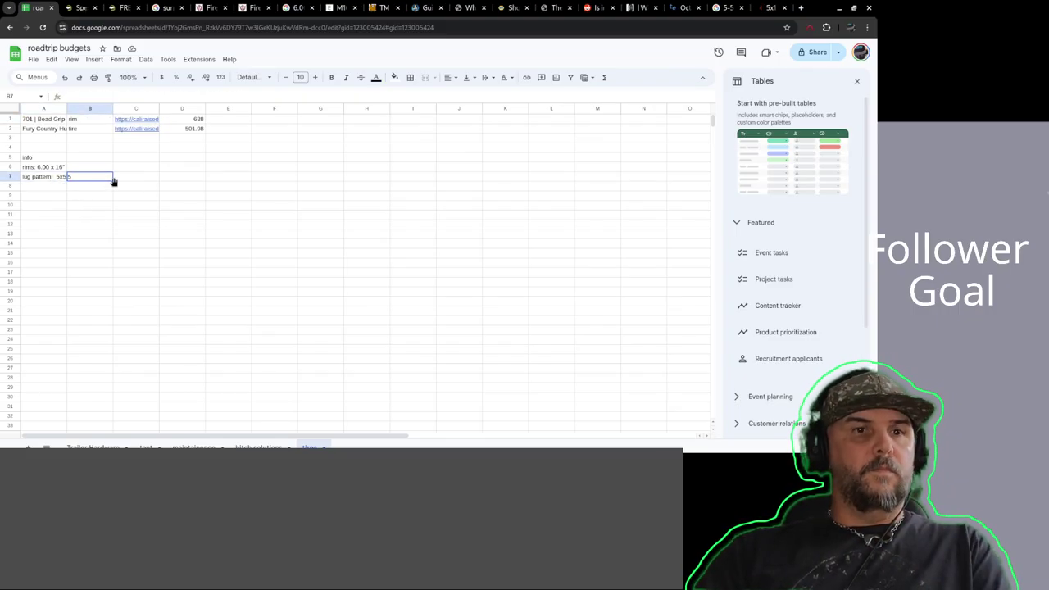
pyautogui.write('5x139.7')
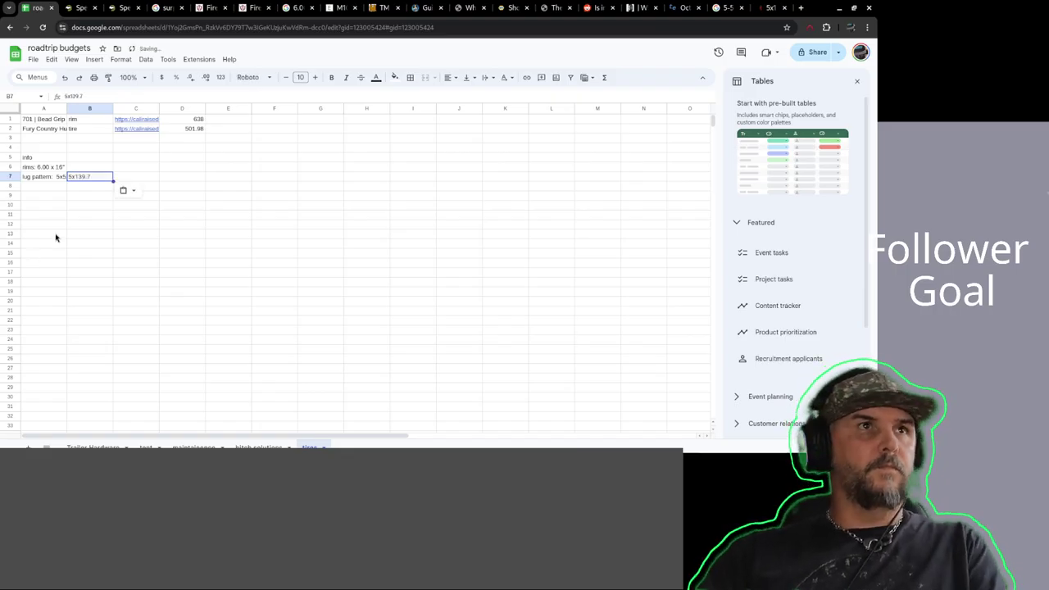
pyautogui.click(57, 236)
# - Resize columns A and B, then go back to the 5x139.7 bolt pattern page
pyautogui.moveTo(65, 109); pyautogui.dragTo(96, 108)
pyautogui.click(181, 244)
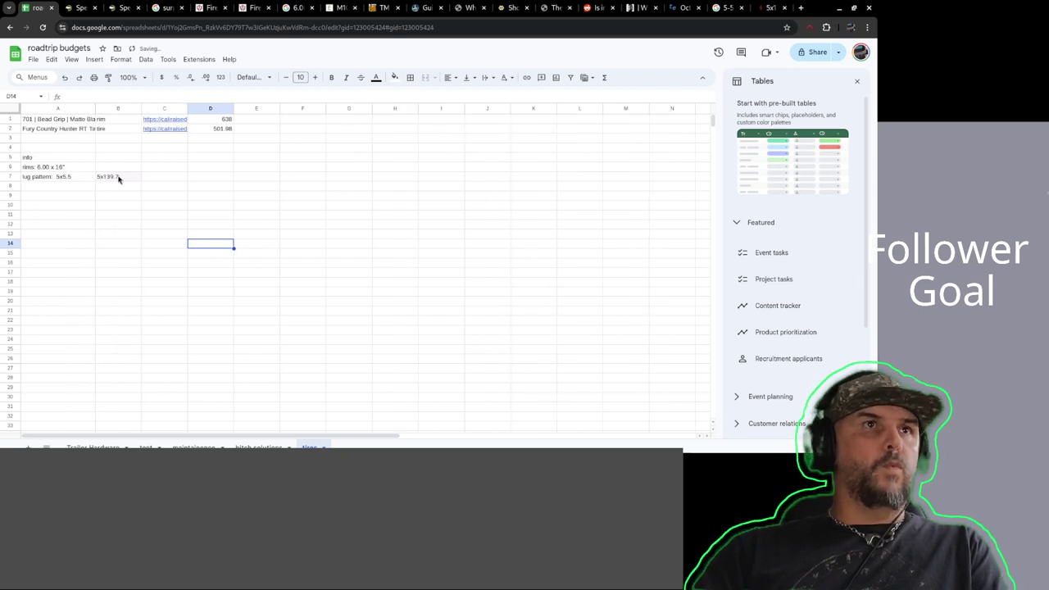
pyautogui.click(770, 8)
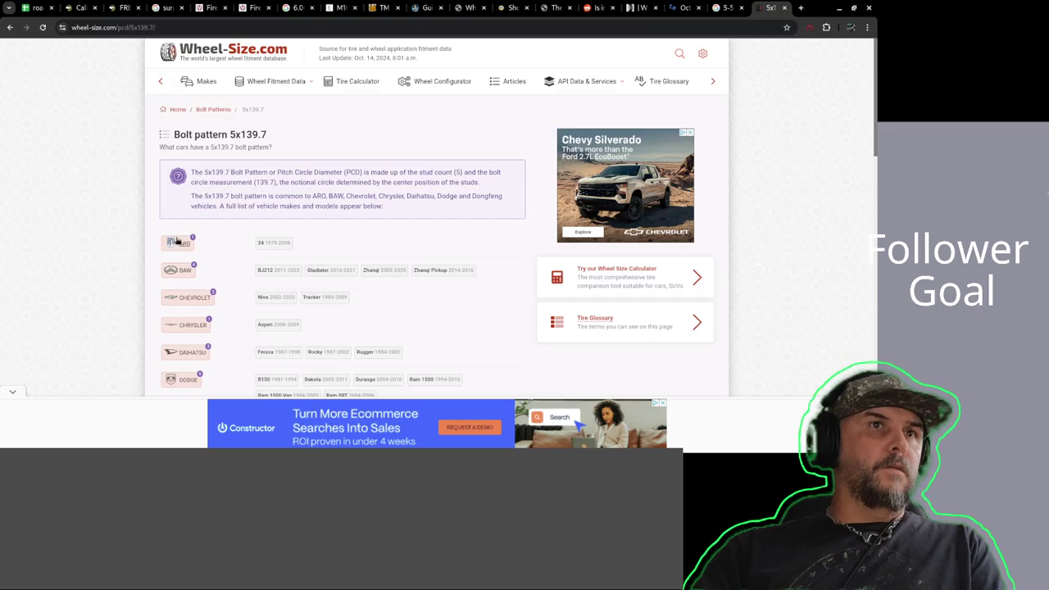
# - Remove the 5-100.0 bolt pattern filter on America's Tire and browse the wheel results
pyautogui.scroll(-2, 177, 307)
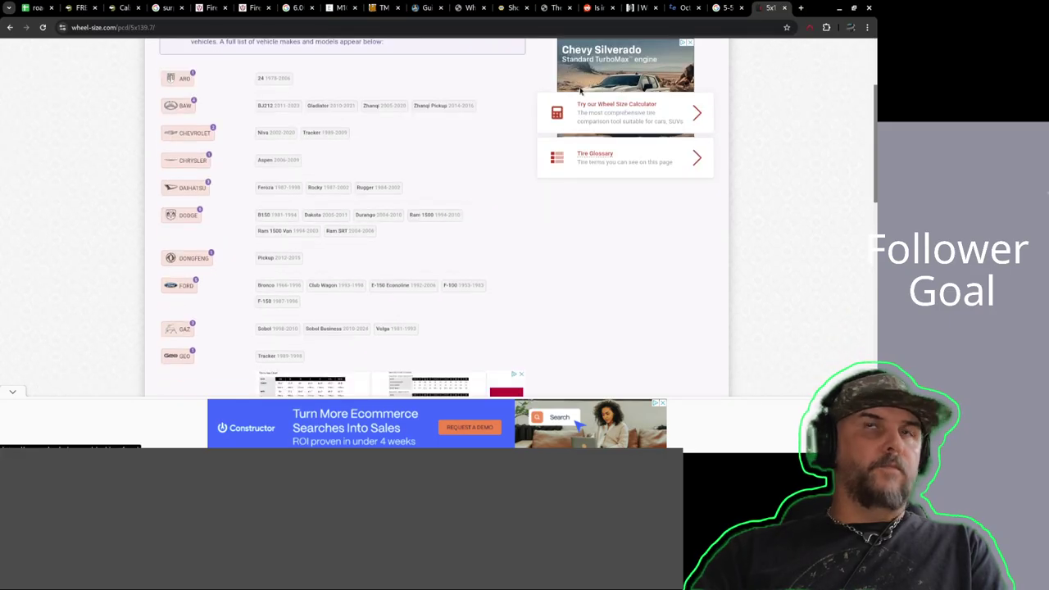
pyautogui.click(637, 8)
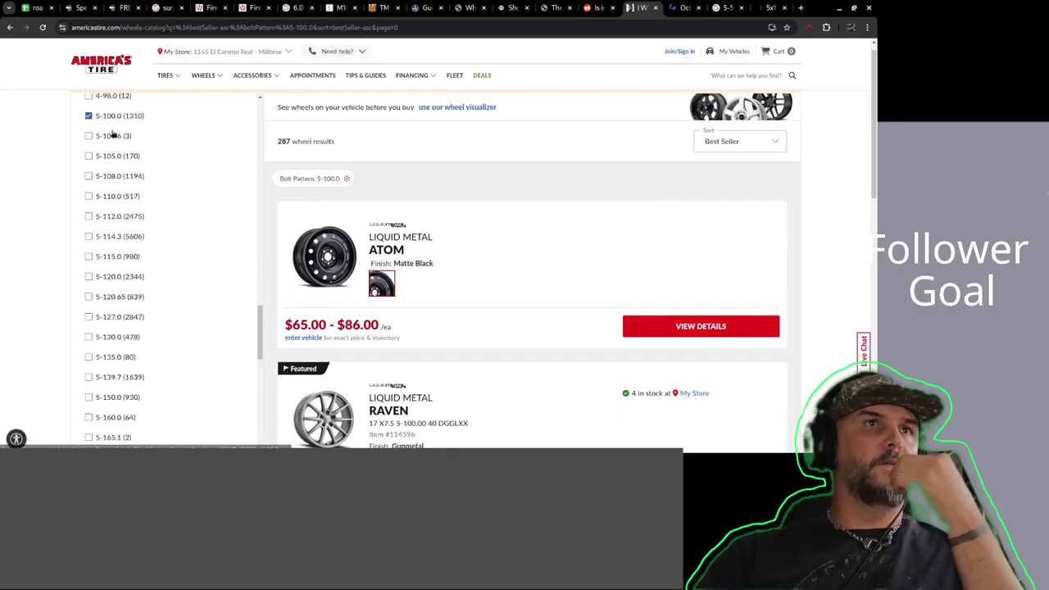
pyautogui.click(89, 117)
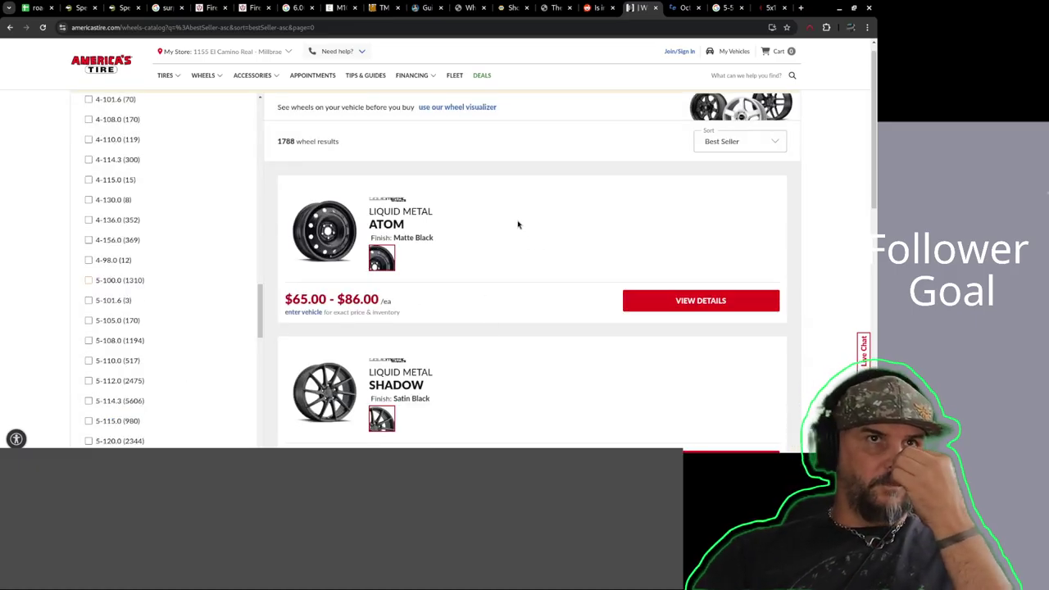
pyautogui.scroll(-3, 516, 226)
pyautogui.scroll(-3, 471, 246)
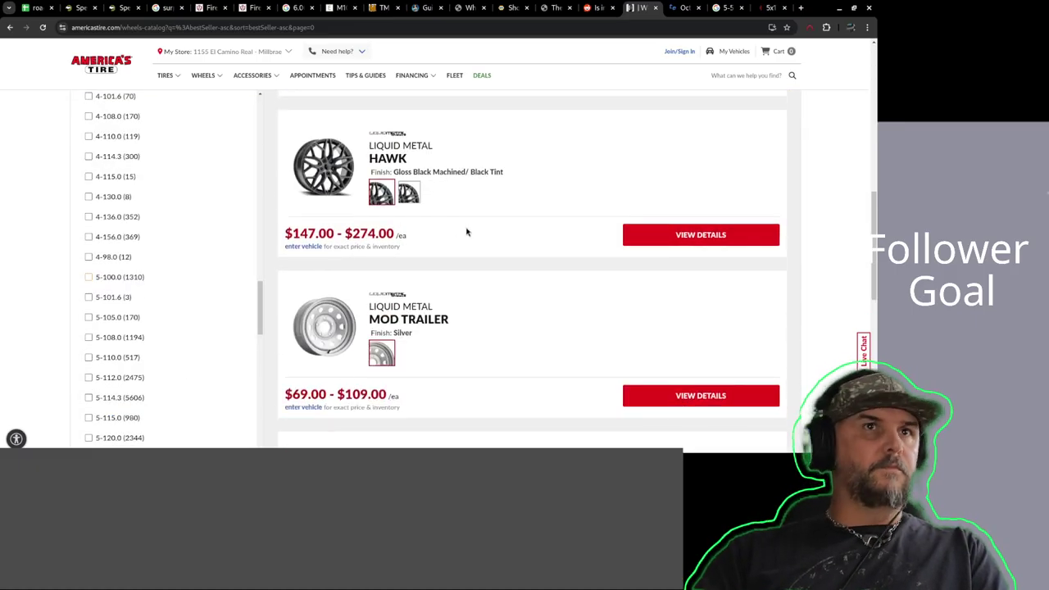
pyautogui.scroll(-1, 492, 209)
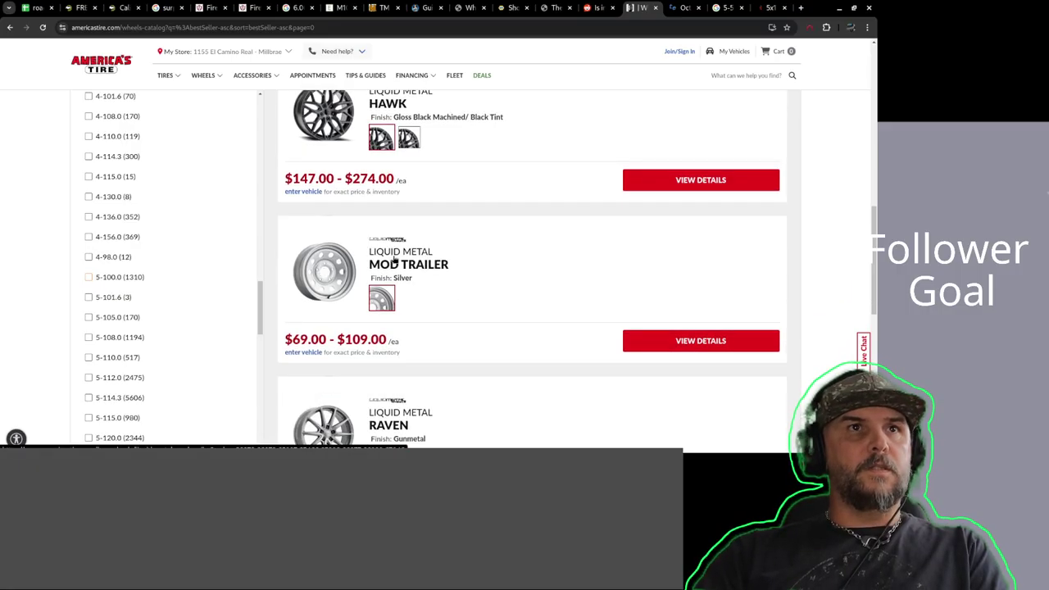
pyautogui.scroll(-2, 457, 250)
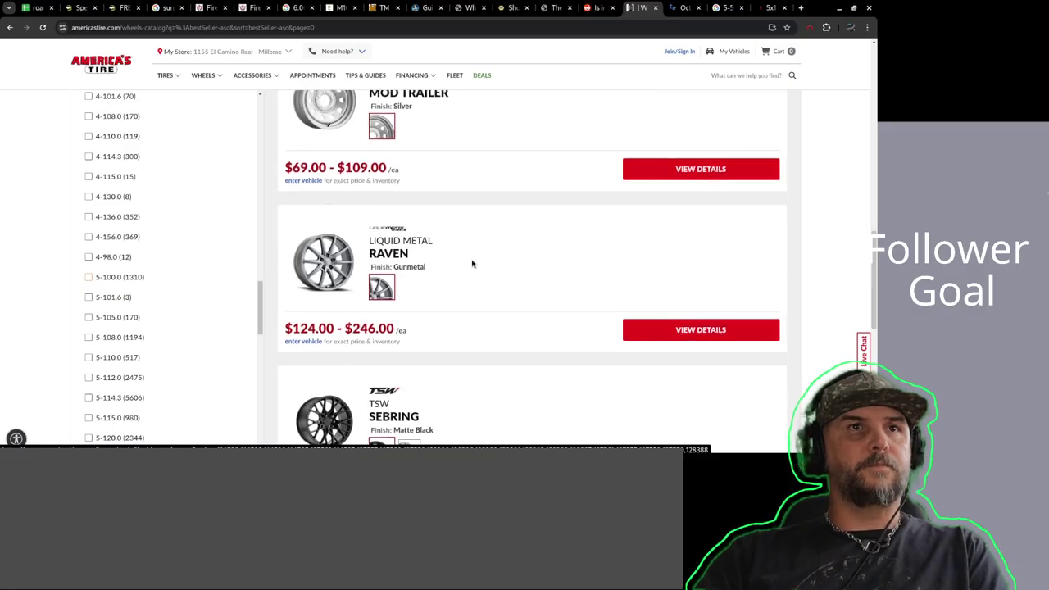
pyautogui.scroll(-3, 472, 264)
pyautogui.scroll(-10, 209, 285)
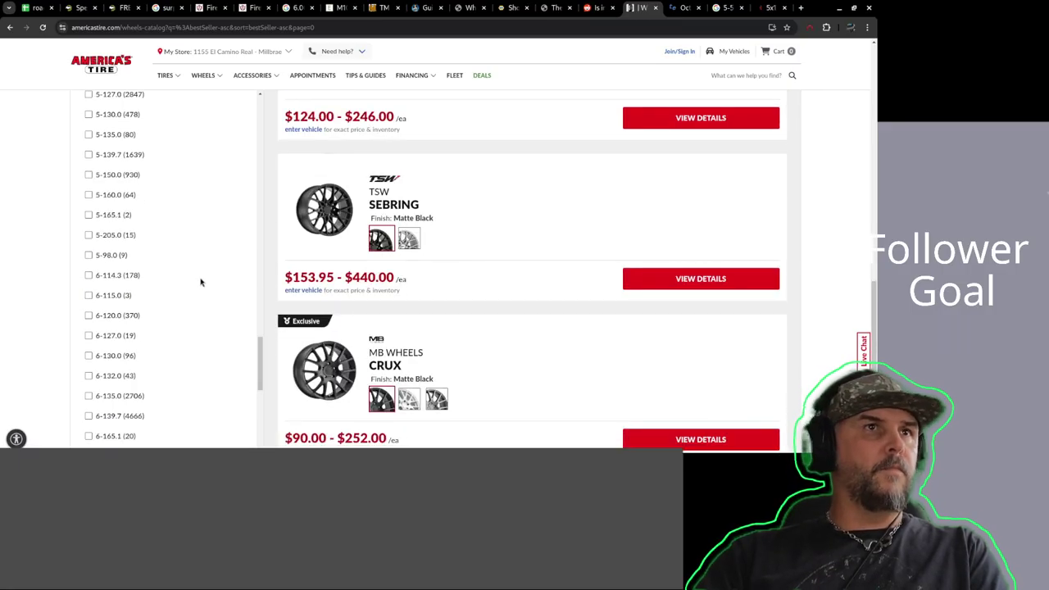
pyautogui.scroll(10, 168, 334)
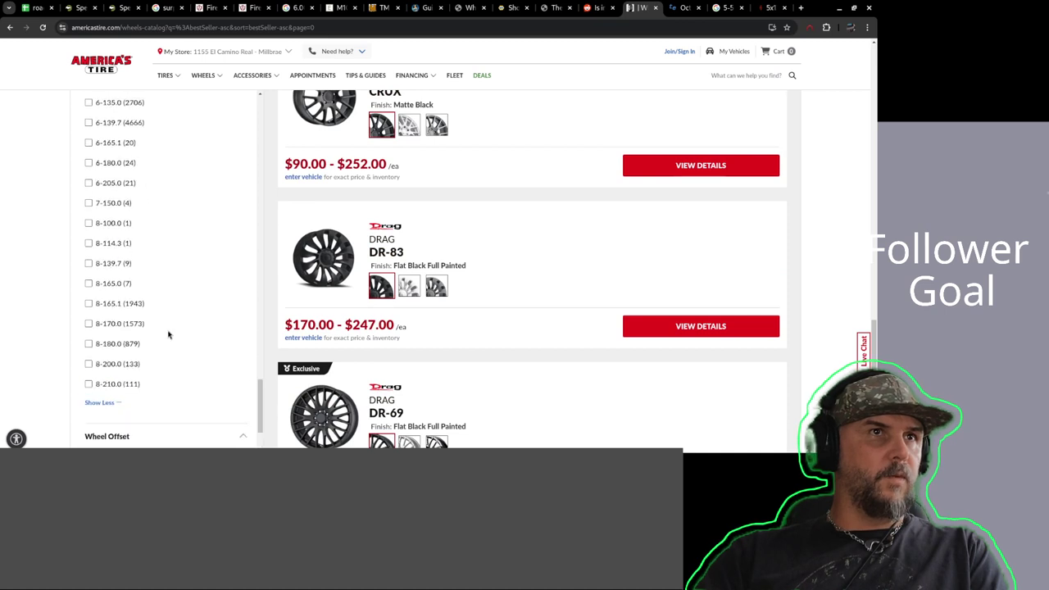
pyautogui.scroll(1, 178, 336)
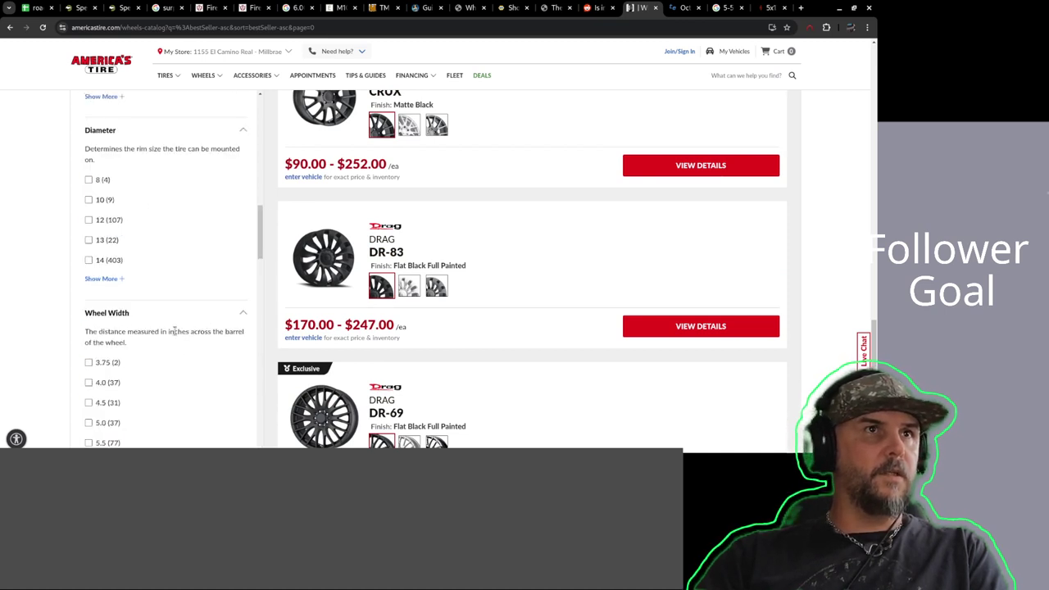
pyautogui.scroll(4, 204, 272)
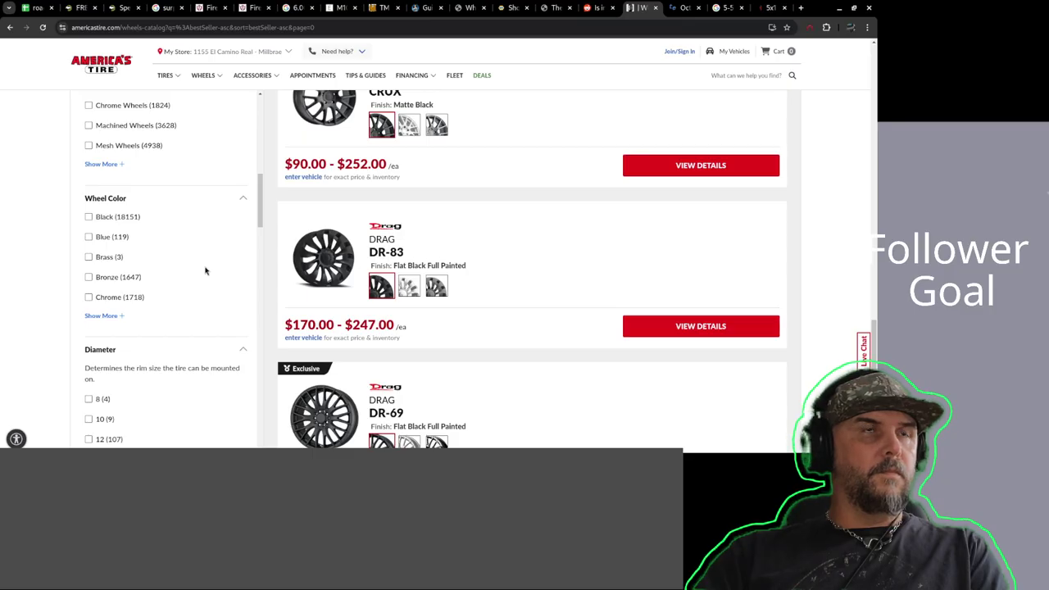
pyautogui.scroll(3, 205, 270)
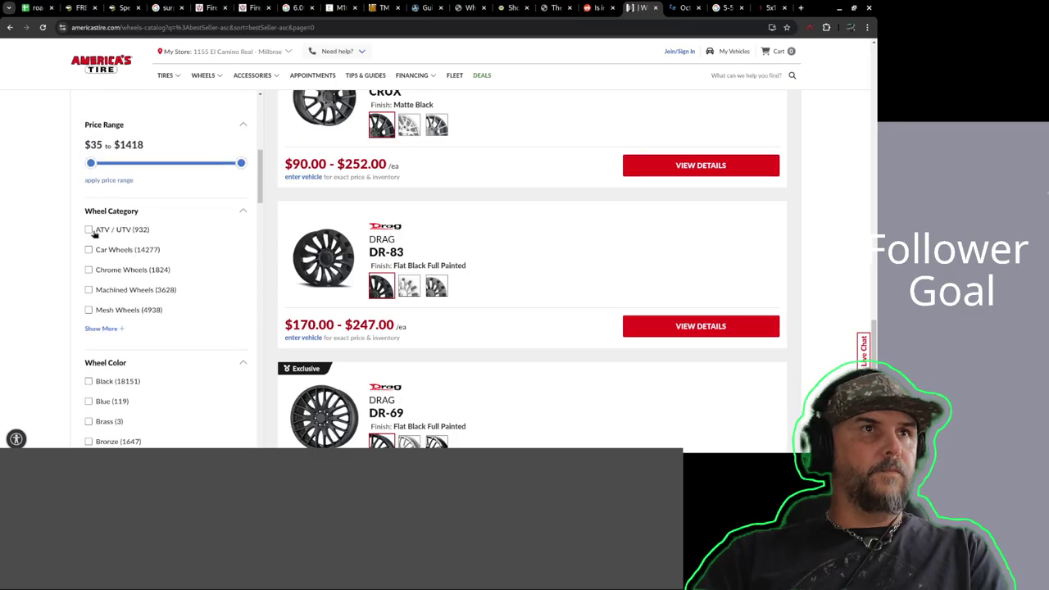
pyautogui.scroll(-3, 502, 353)
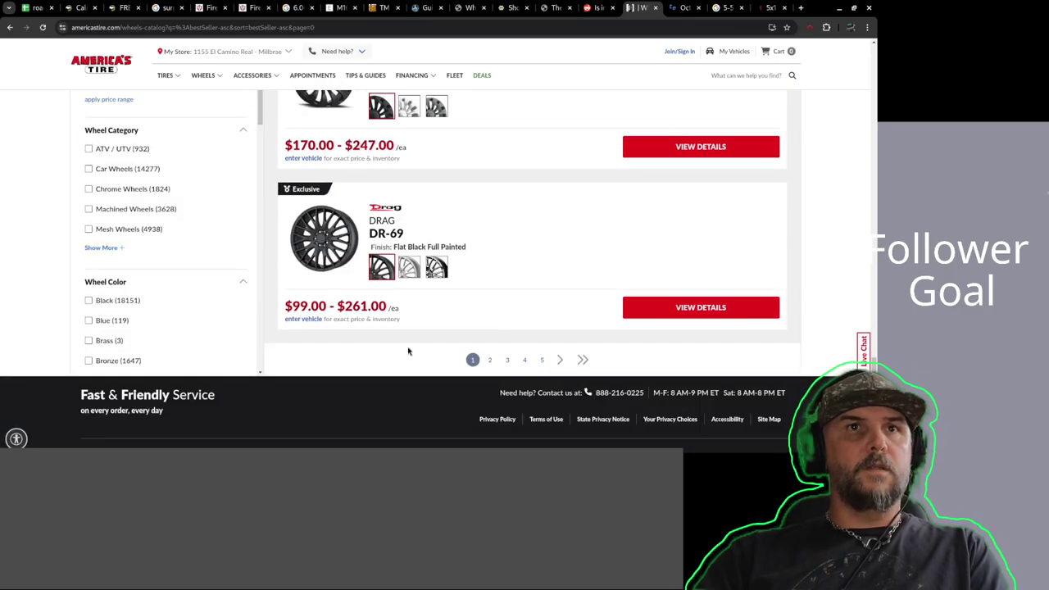
# - Browse the second page of wheel results
pyautogui.click(489, 361)
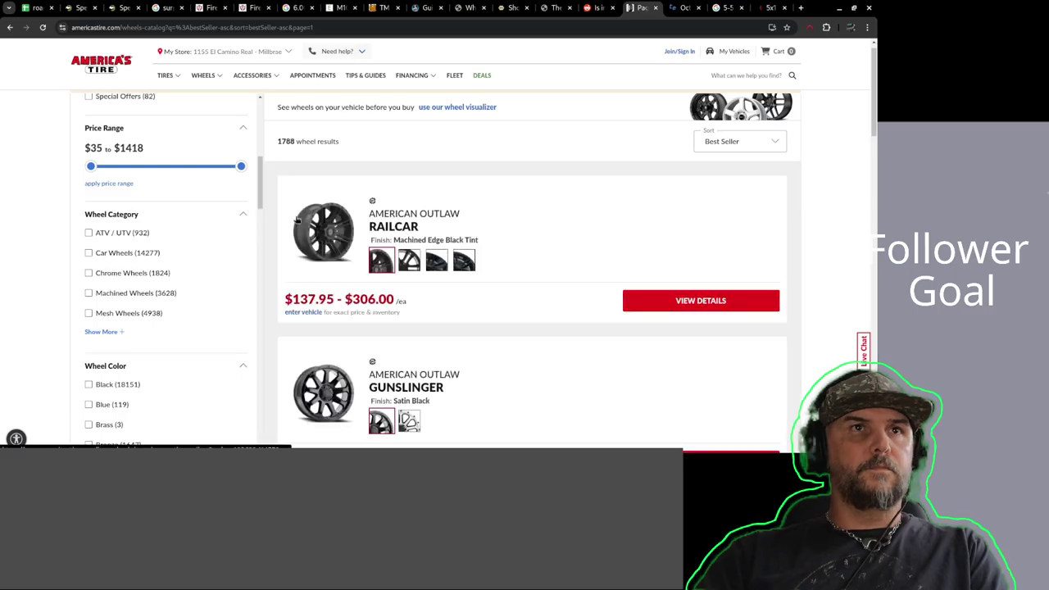
pyautogui.scroll(-4, 539, 335)
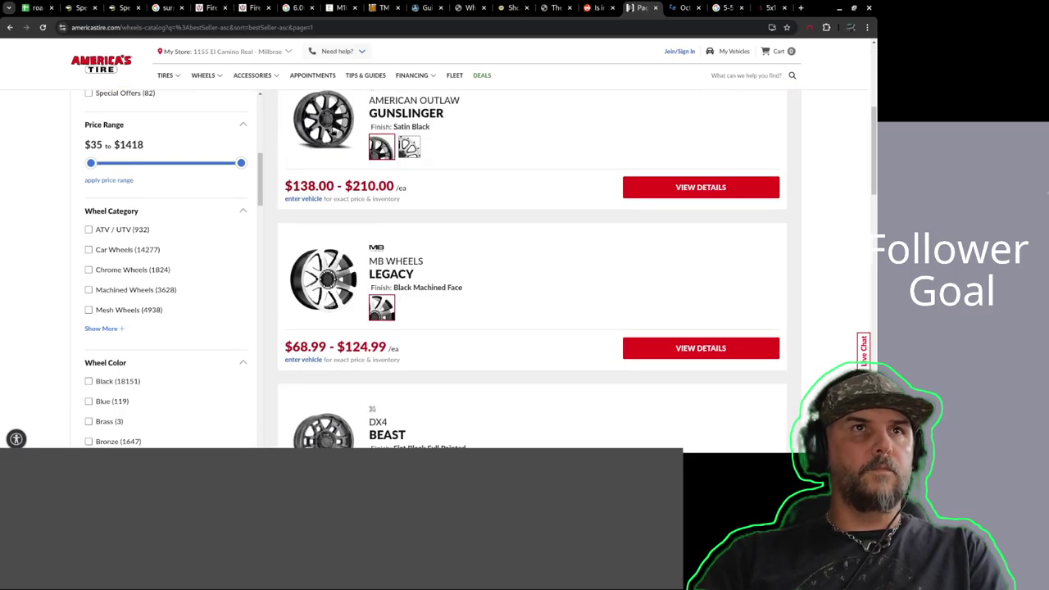
pyautogui.scroll(-3, 447, 244)
pyautogui.scroll(-6, 446, 238)
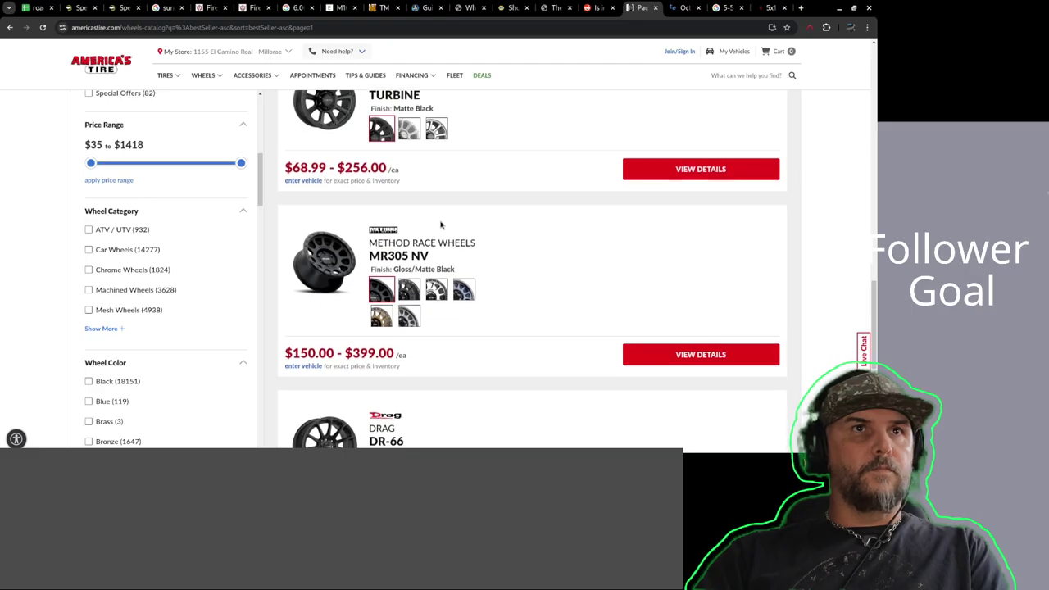
pyautogui.scroll(-3, 490, 230)
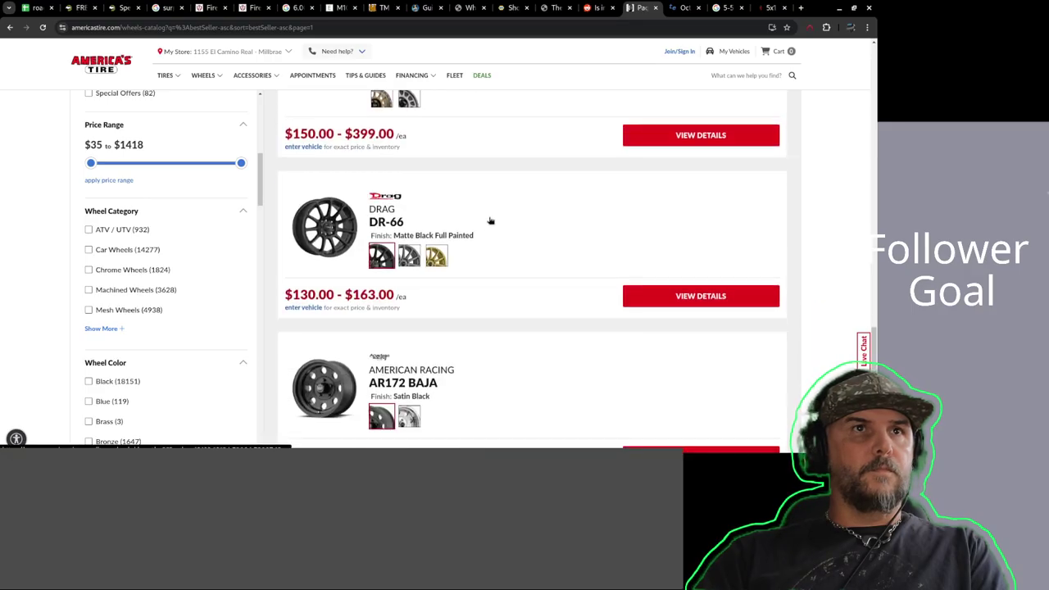
pyautogui.scroll(-2, 490, 222)
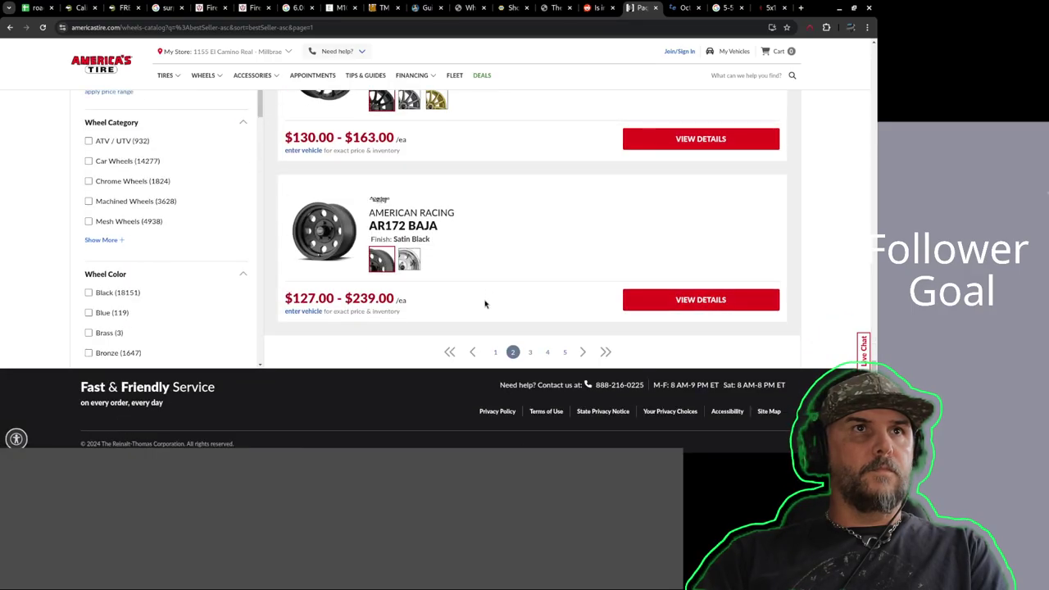
pyautogui.scroll(15, 485, 300)
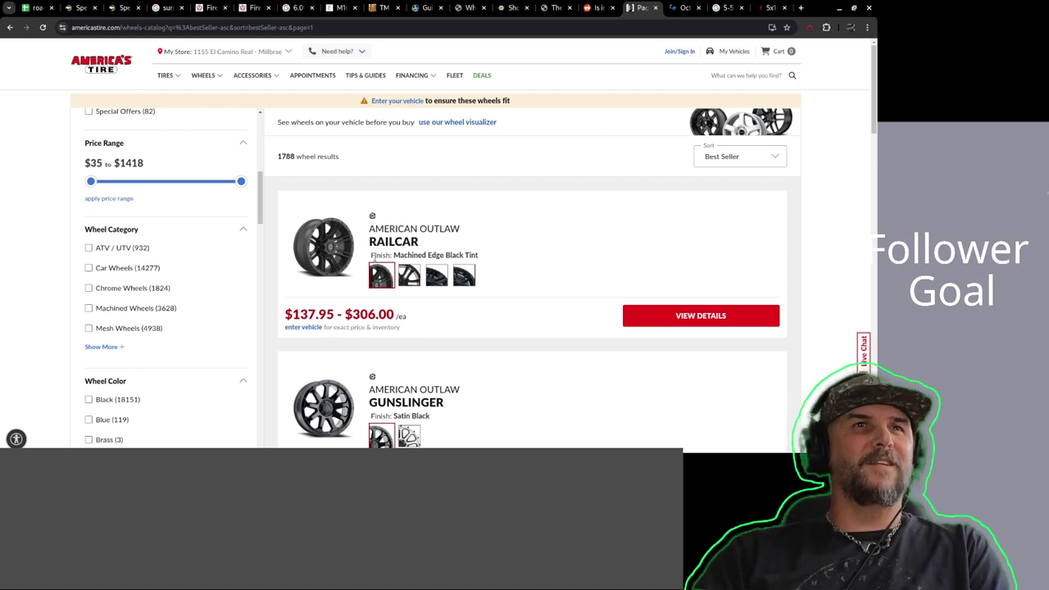
# - Filter to Trailer Wheels and open the Sendel T08 in Black Machined finish
pyautogui.click(107, 347)
pyautogui.scroll(-2, 124, 326)
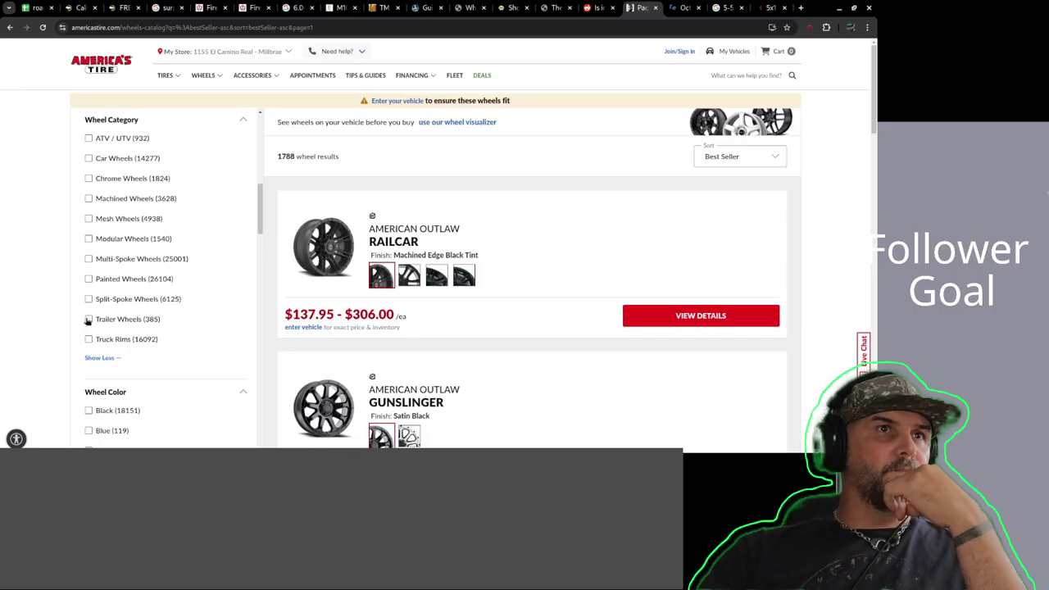
pyautogui.click(89, 319)
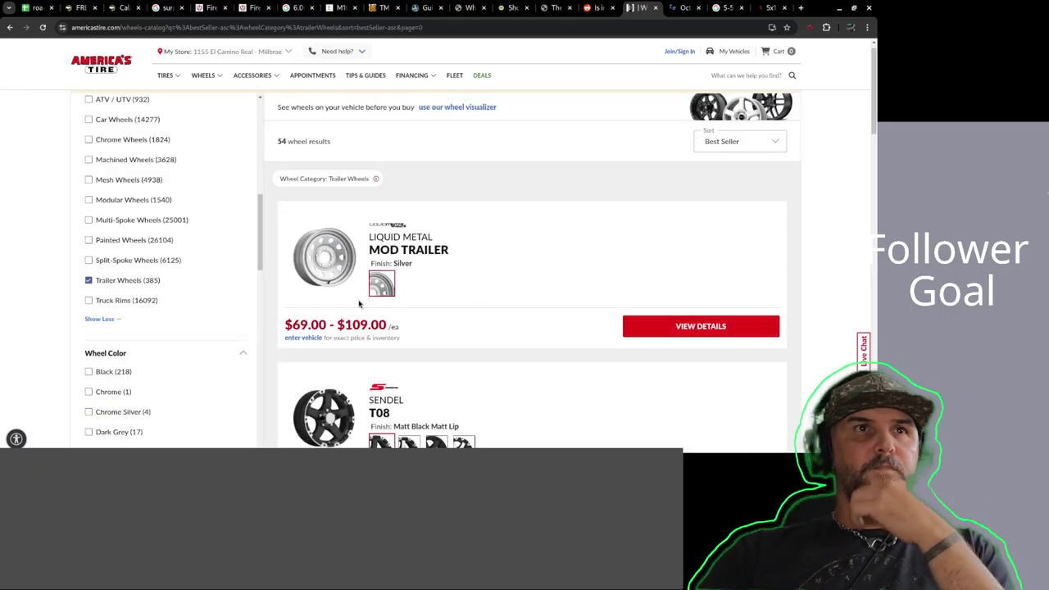
pyautogui.scroll(-3, 505, 277)
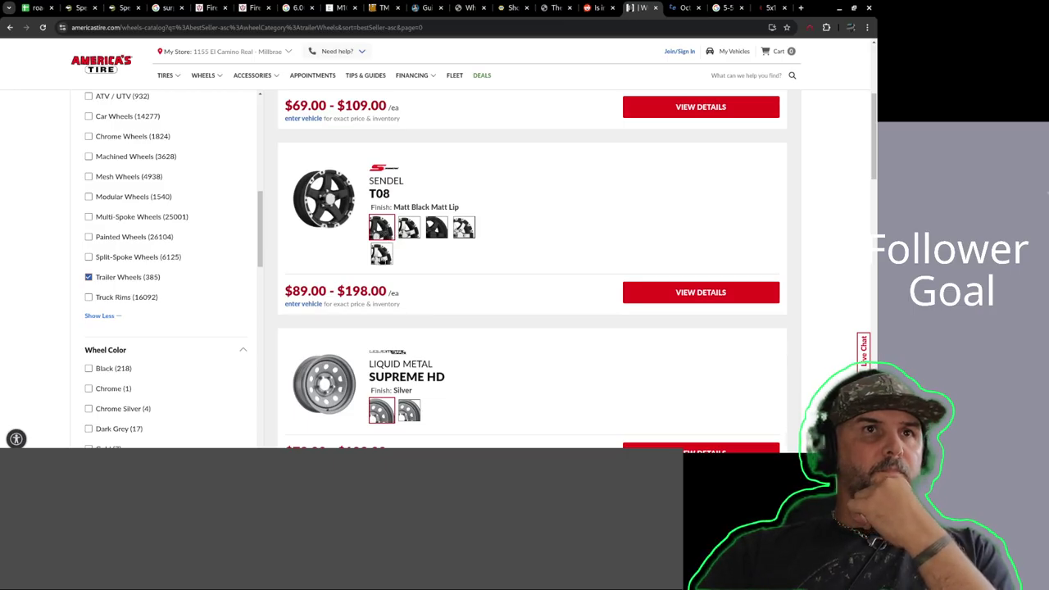
pyautogui.click(381, 254)
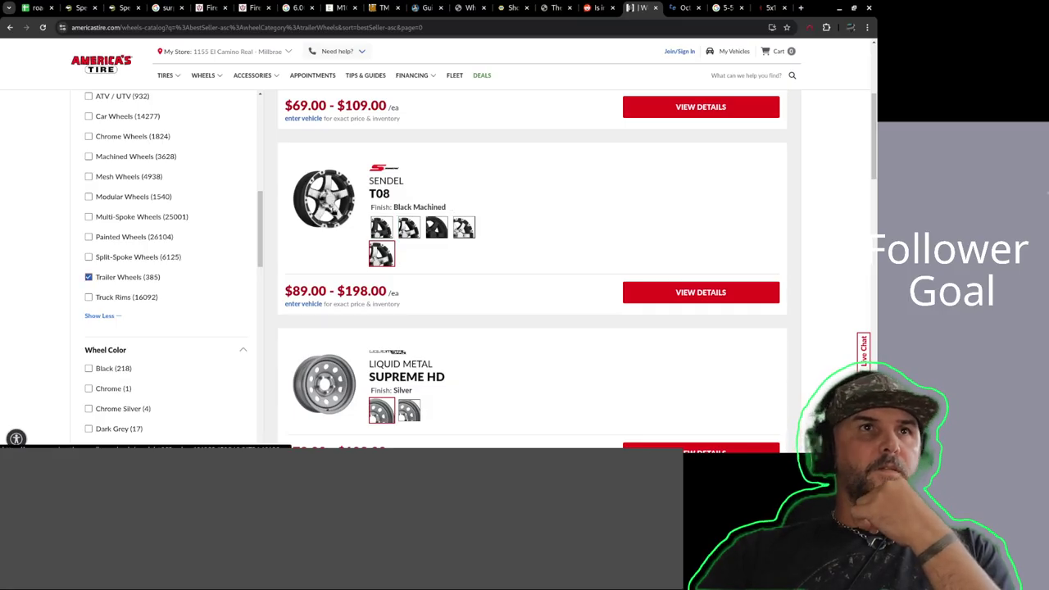
pyautogui.click(330, 210)
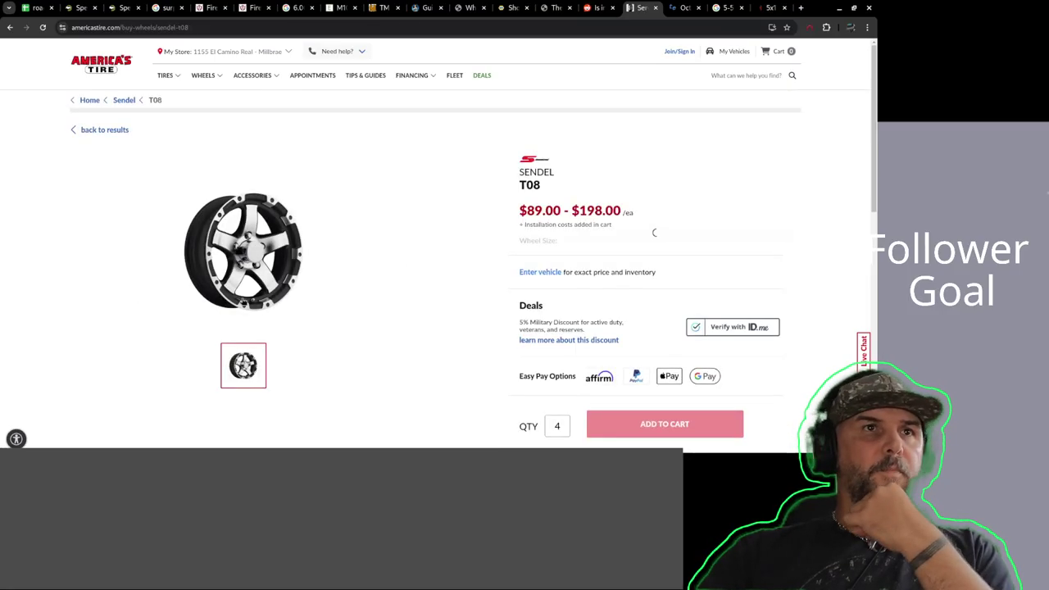
pyautogui.scroll(-2, 381, 278)
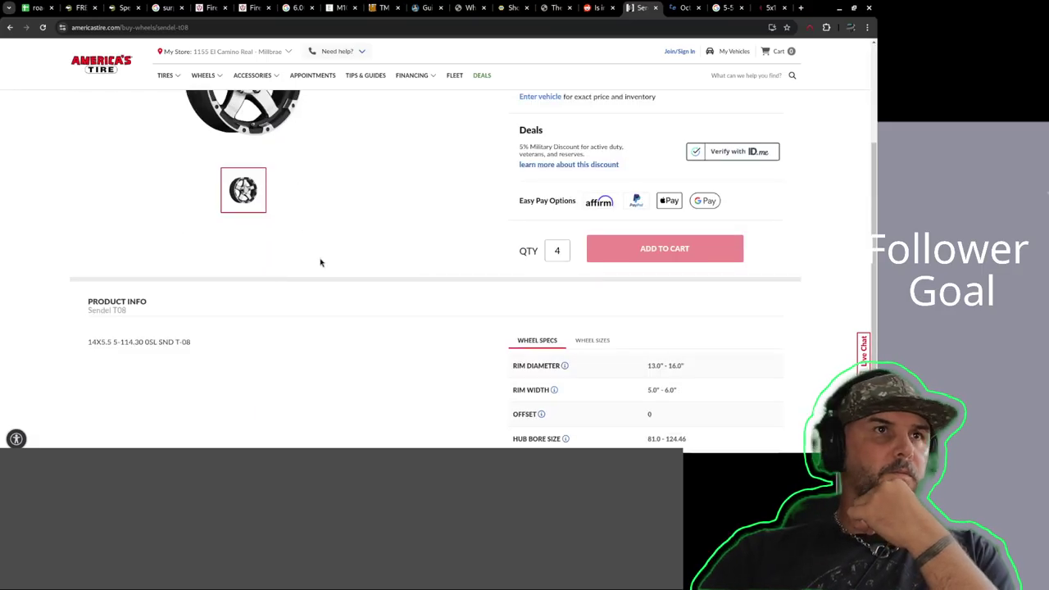
pyautogui.scroll(-2, 319, 234)
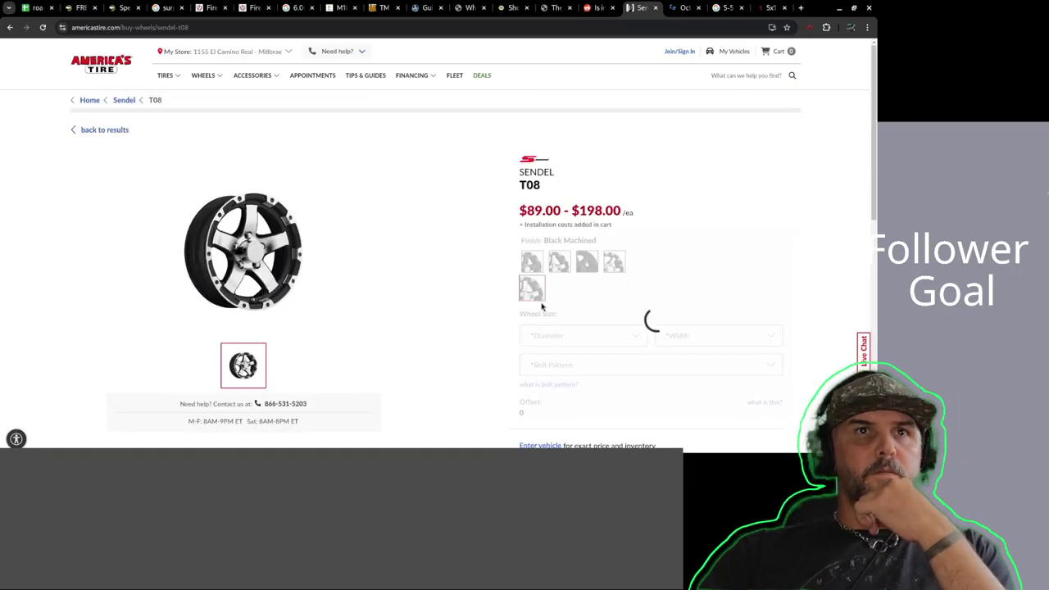
pyautogui.scroll(-3, 656, 278)
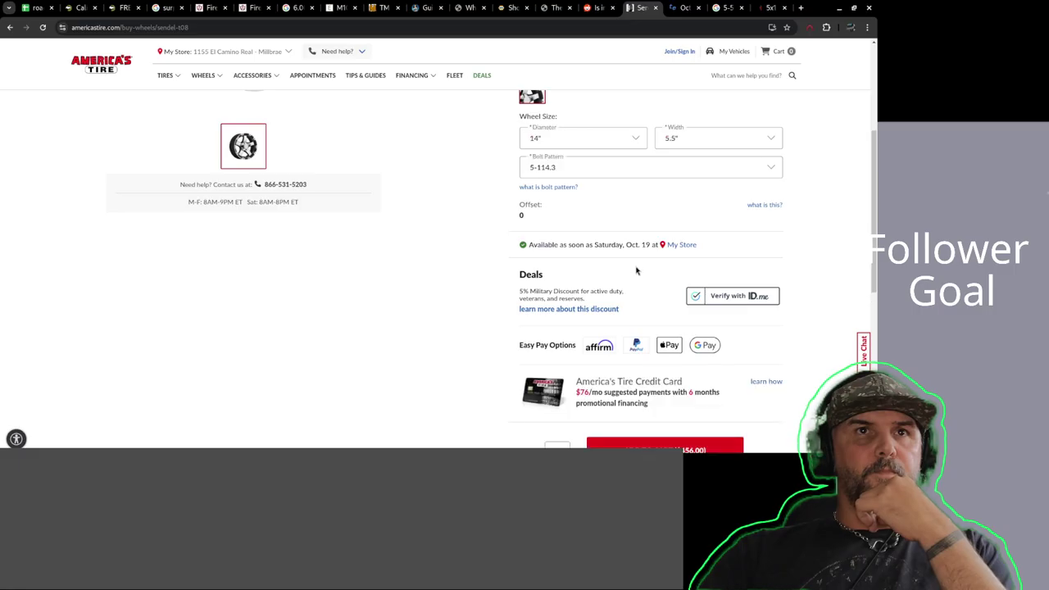
pyautogui.scroll(-3, 636, 272)
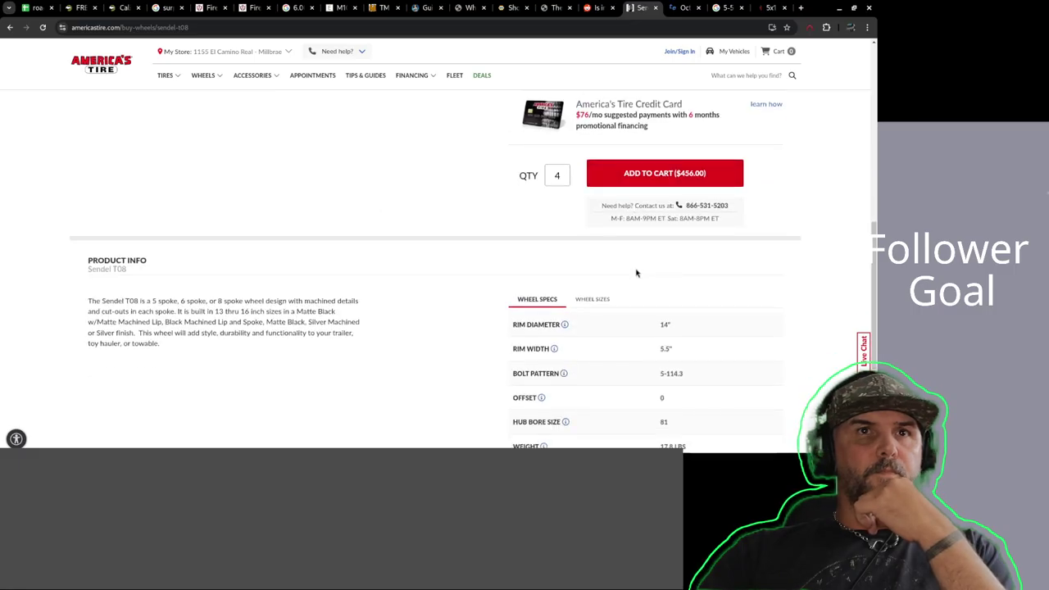
pyautogui.scroll(-3, 644, 254)
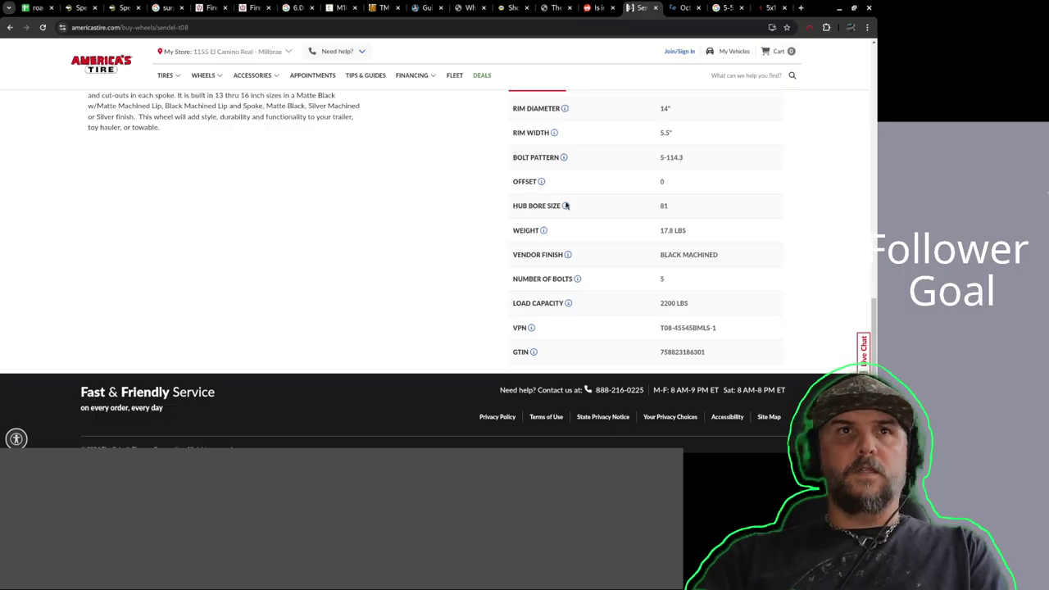
pyautogui.moveTo(565, 205)
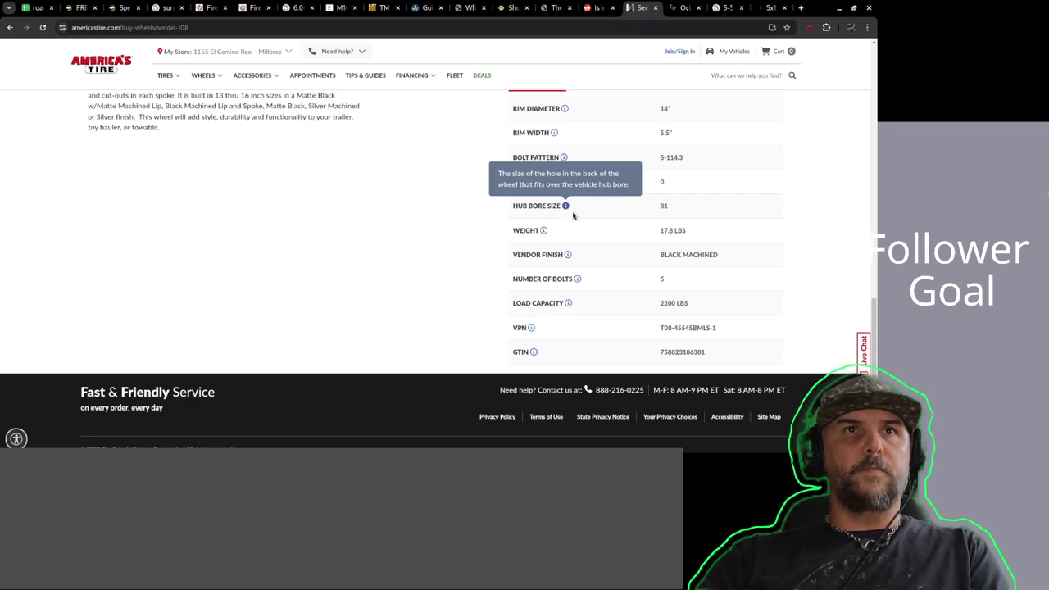
pyautogui.click(595, 8)
pyautogui.click(552, 8)
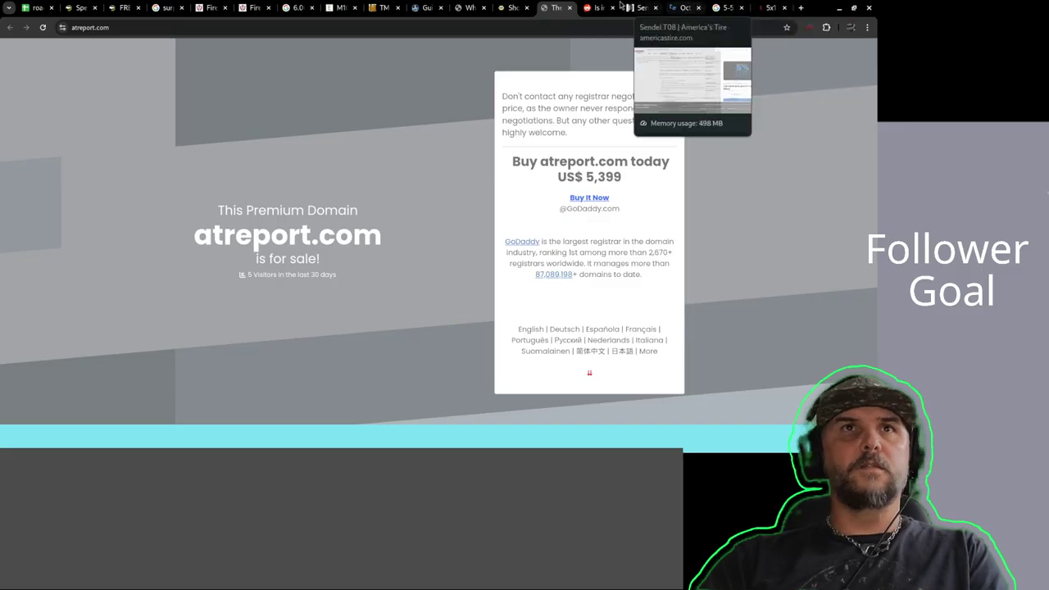
pyautogui.click(511, 8)
pyautogui.click(460, 9)
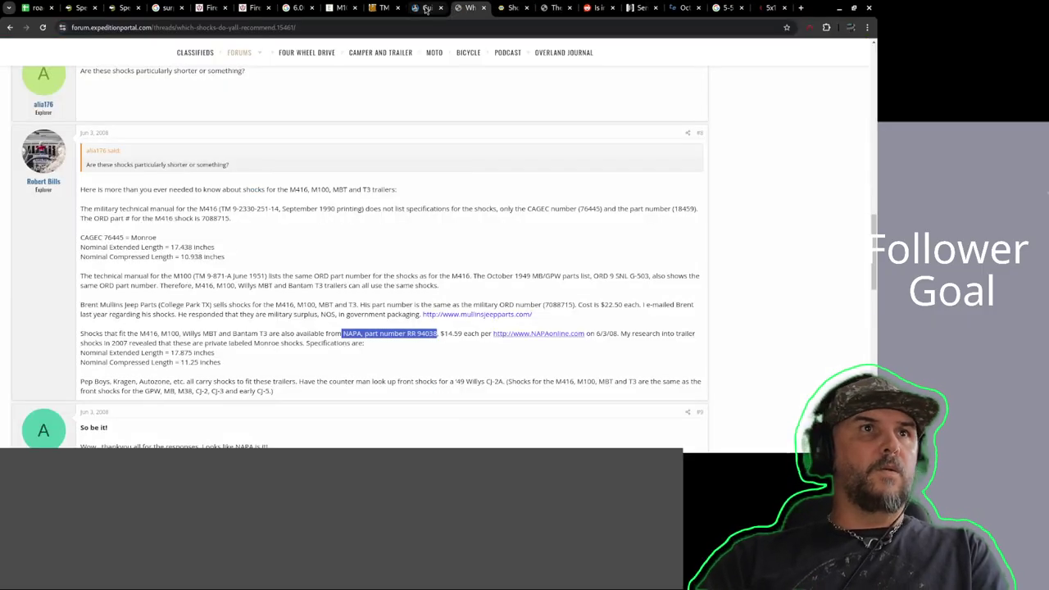
pyautogui.click(426, 9)
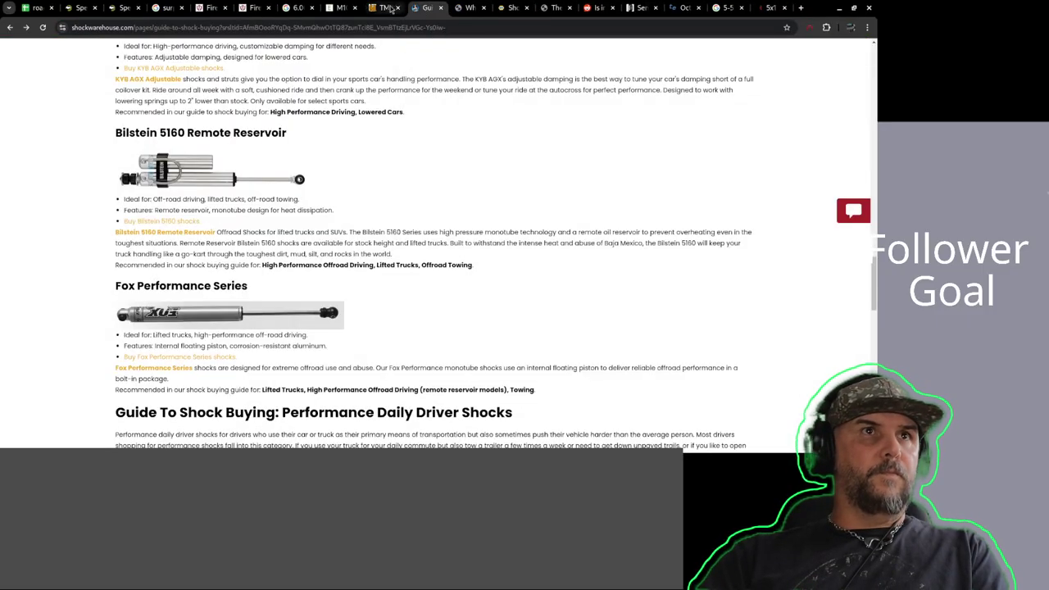
pyautogui.click(373, 7)
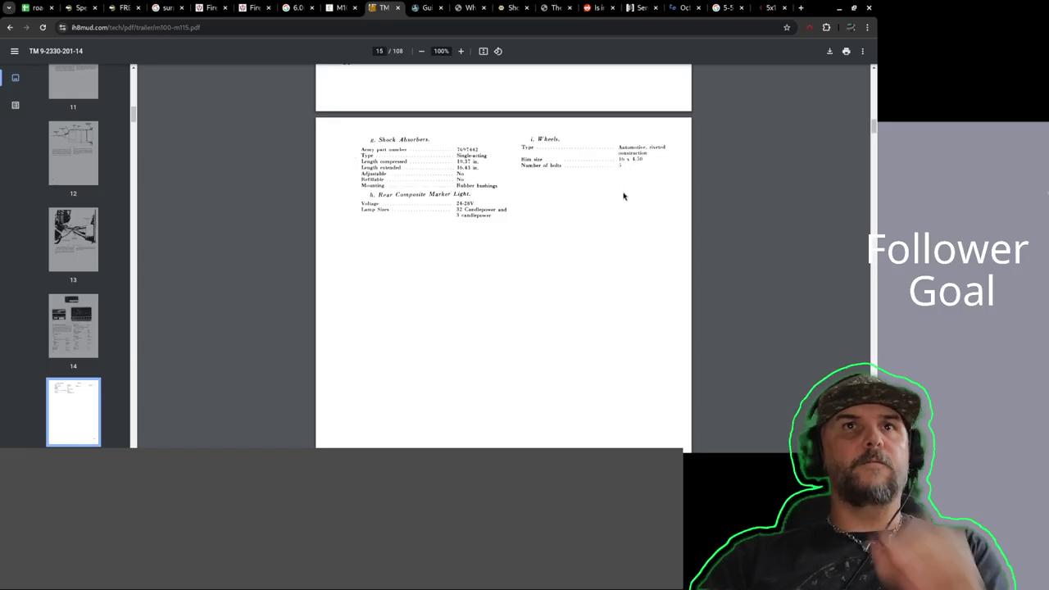
pyautogui.scroll(1, 637, 200)
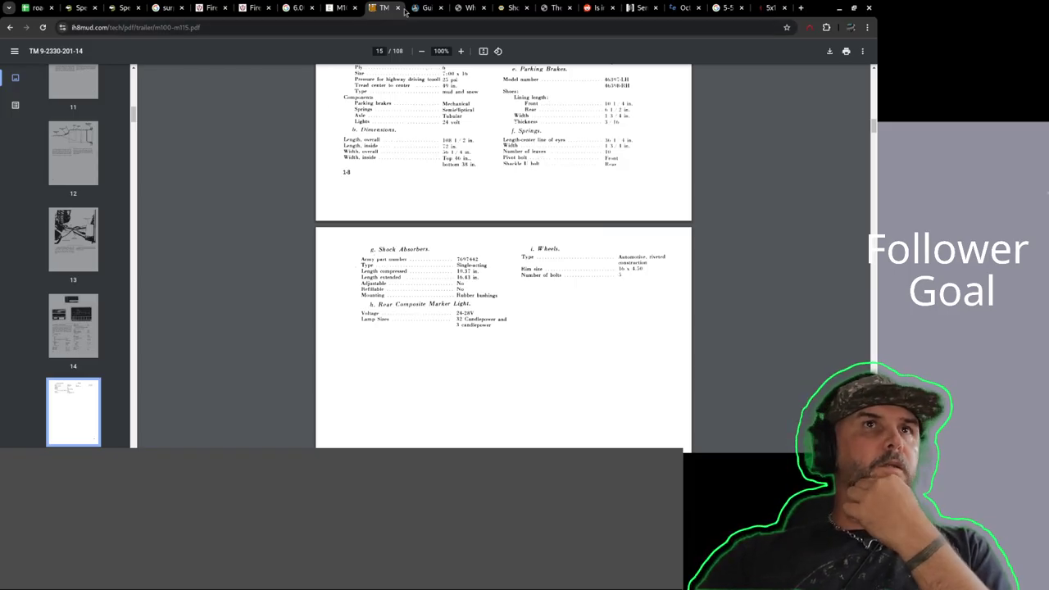
# - Check the M100 data-plate page and 6.00 x 16" Firestone tire listings, then return to the bolt pattern results
pyautogui.click(341, 8)
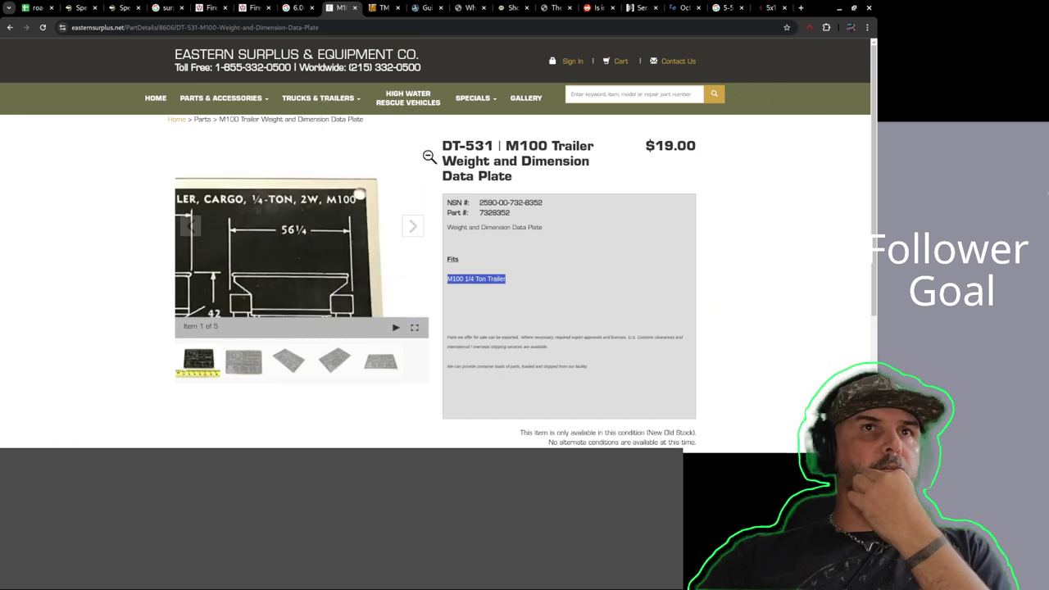
pyautogui.click(295, 7)
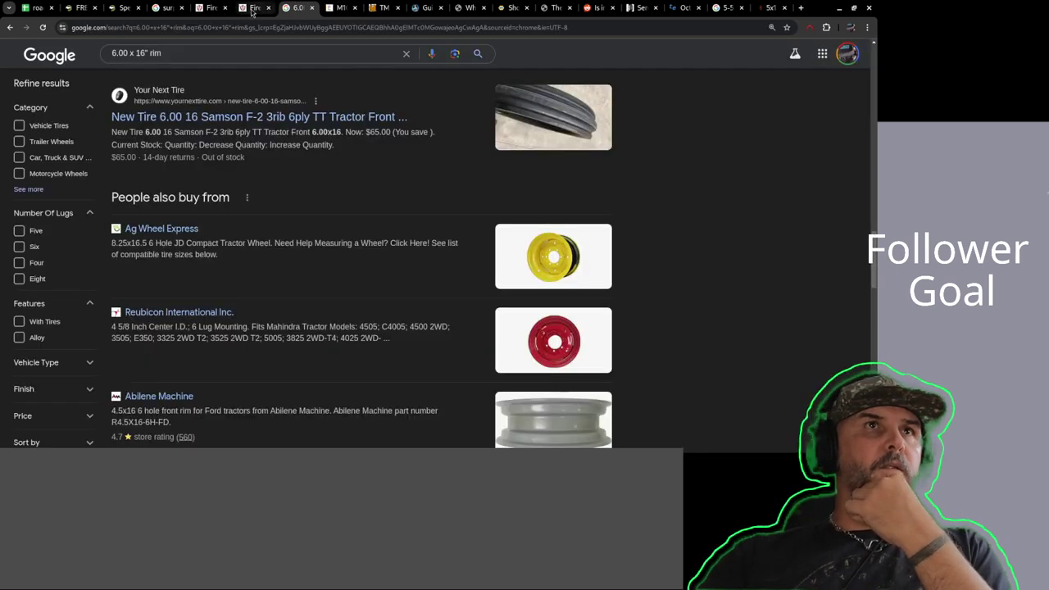
pyautogui.click(252, 10)
pyautogui.click(202, 14)
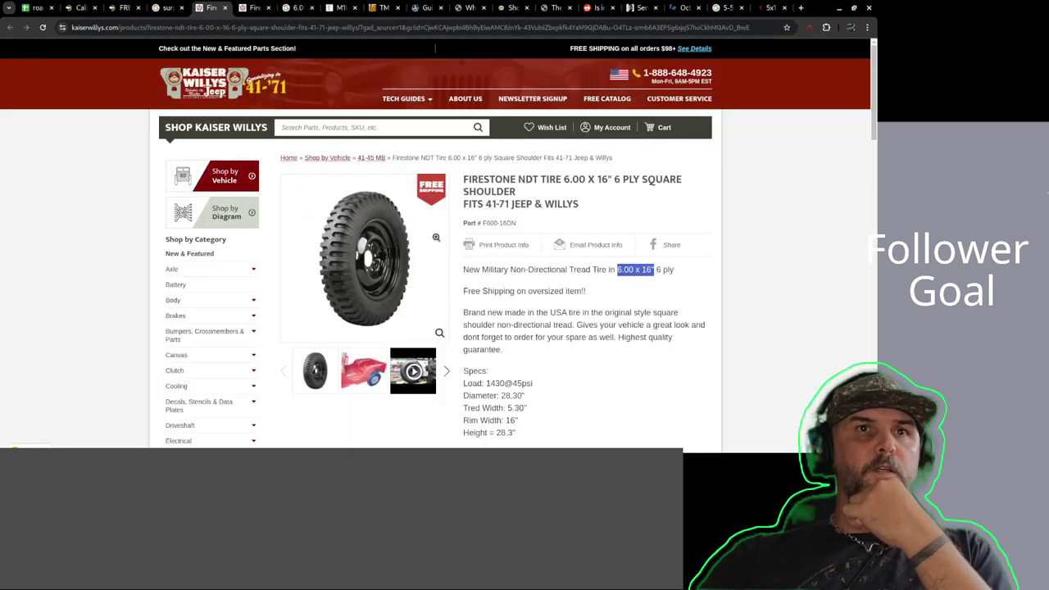
pyautogui.scroll(-2, 530, 327)
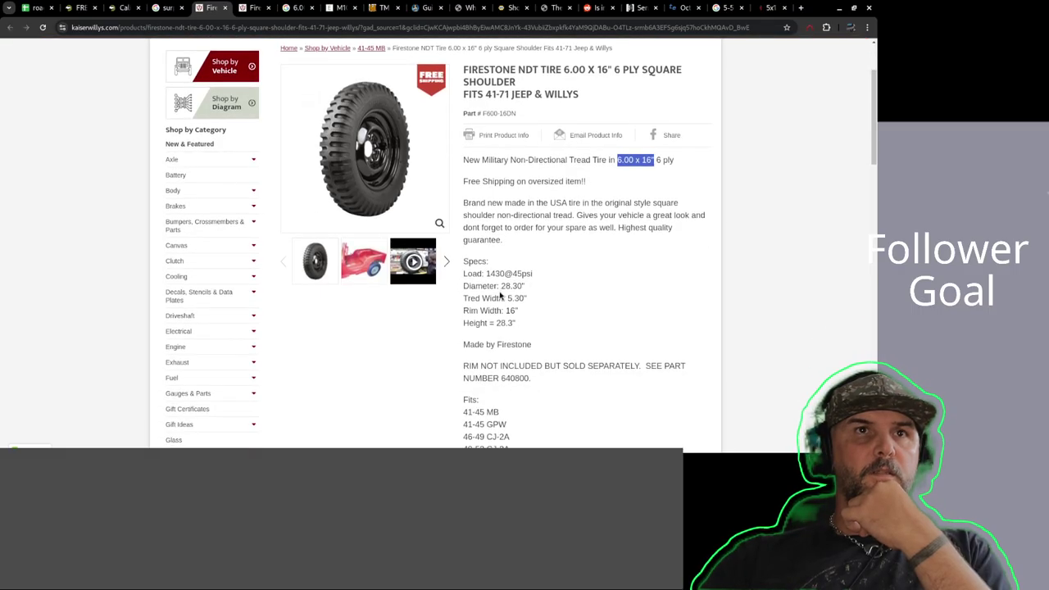
pyautogui.click(727, 8)
# - Read etrailer's answer on changing a 5-on-5.5 bolt pattern, then start a new tab
pyautogui.moveTo(683, 8)
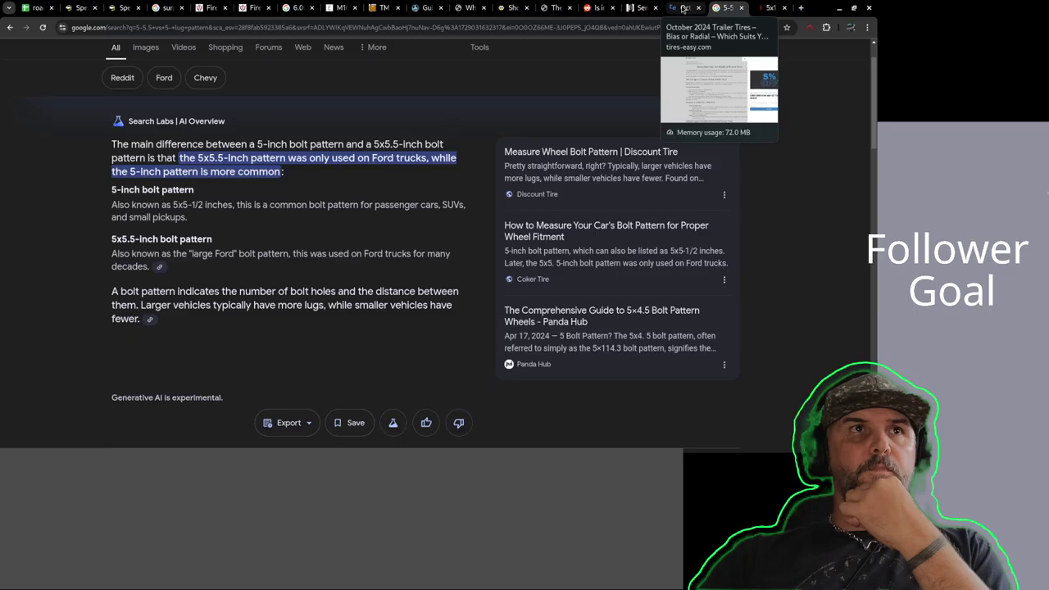
pyautogui.scroll(-3, 367, 243)
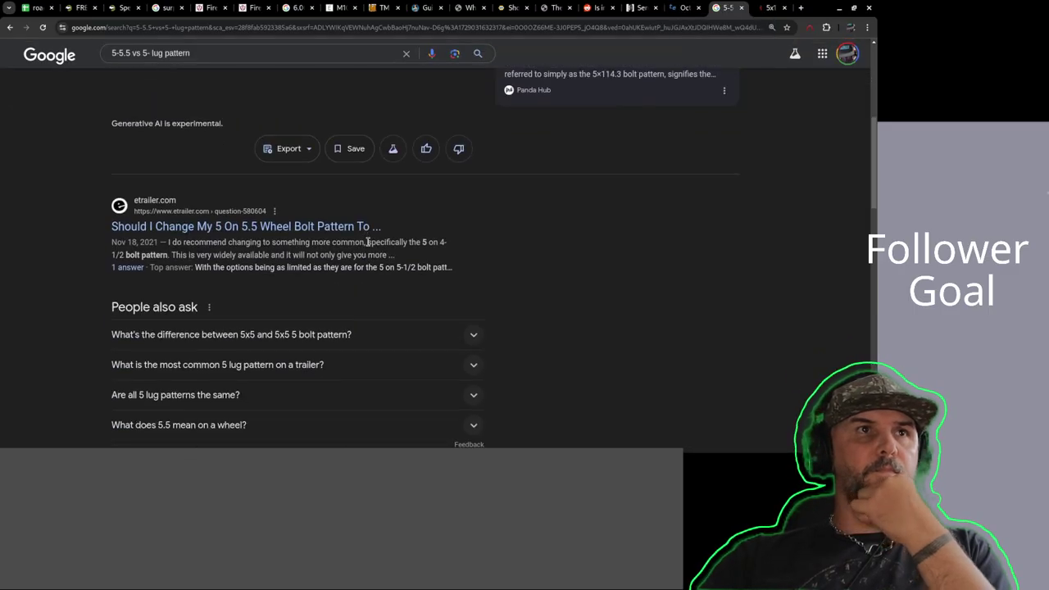
pyautogui.click(303, 232)
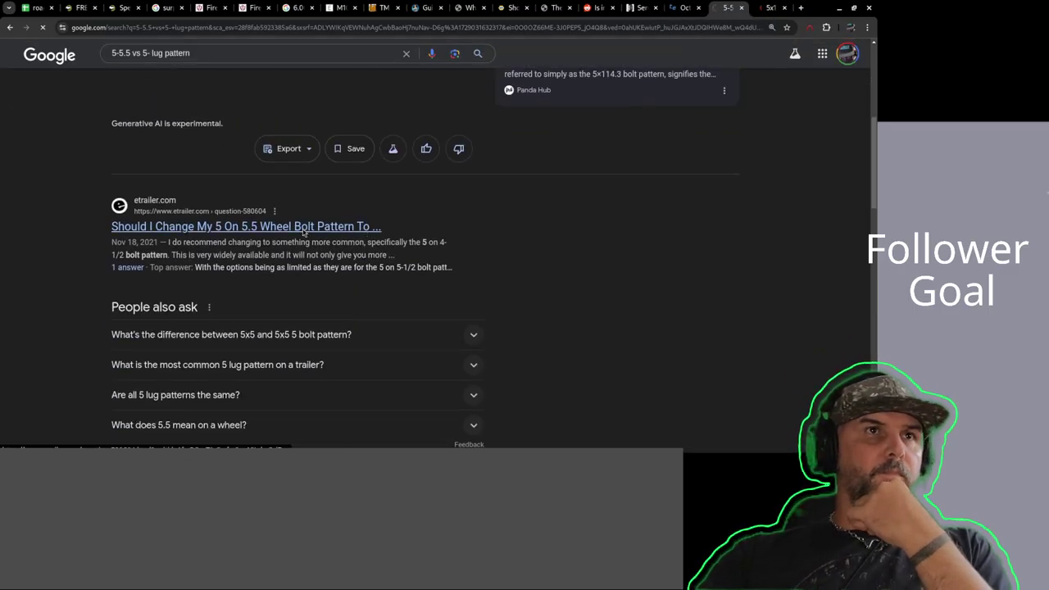
pyautogui.scroll(-4, 442, 250)
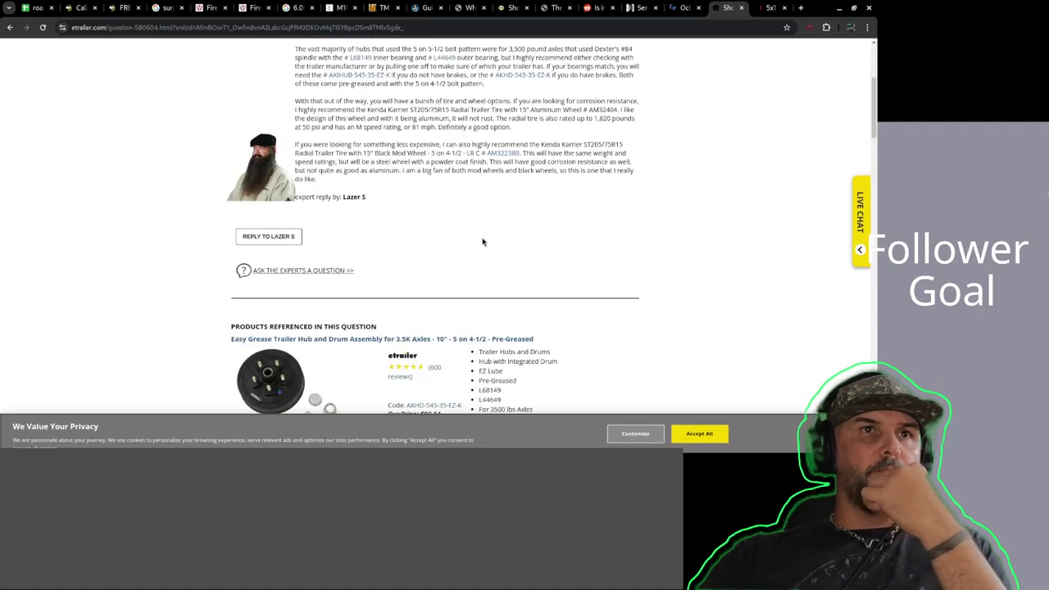
pyautogui.click(803, 8)
# - Search 'm100 trailer hub size', skip M100 Build Help, and open 'M100 Trailer - Tire suggestions.'
pyautogui.write('m')
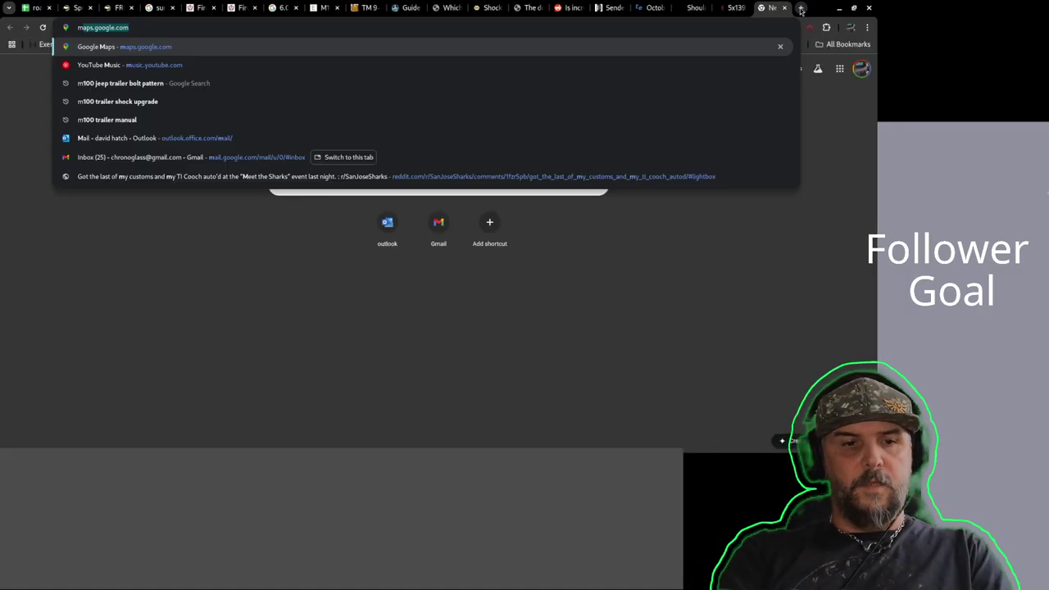
pyautogui.write('100 trailer')
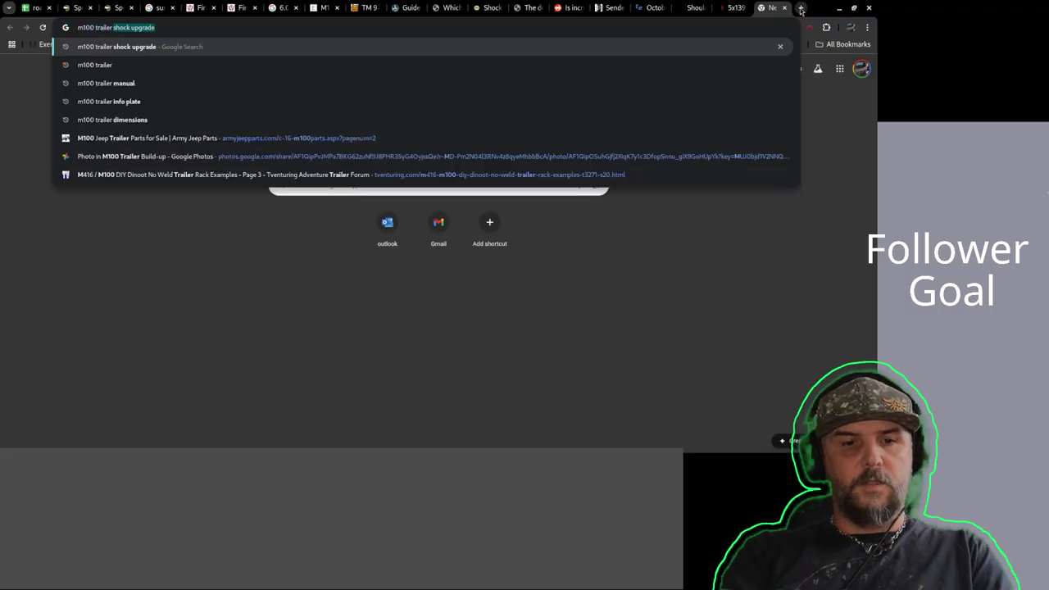
pyautogui.write(' hub size')
pyautogui.press('Return')
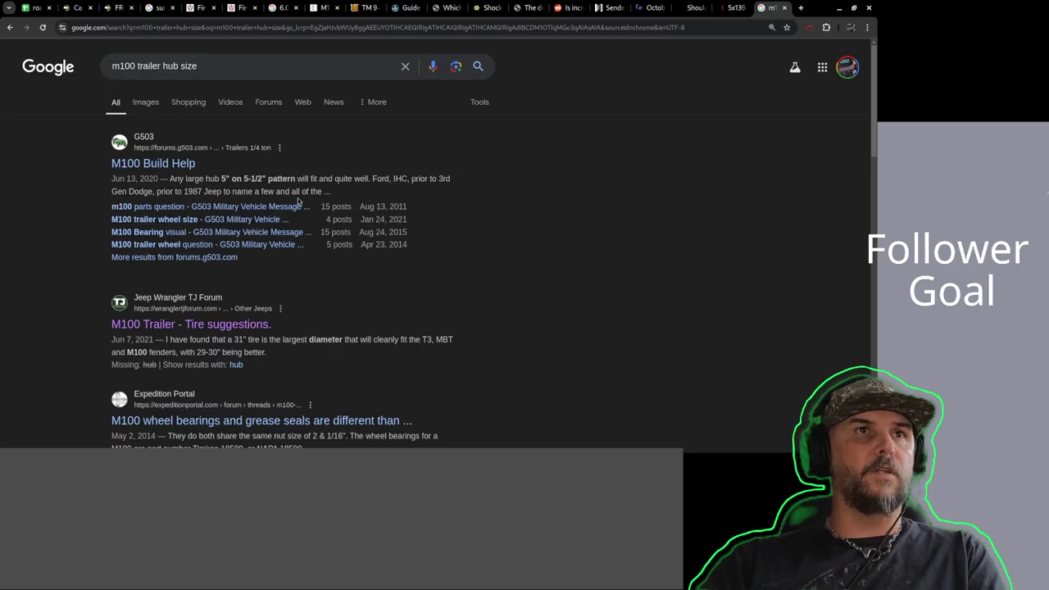
pyautogui.click(155, 166)
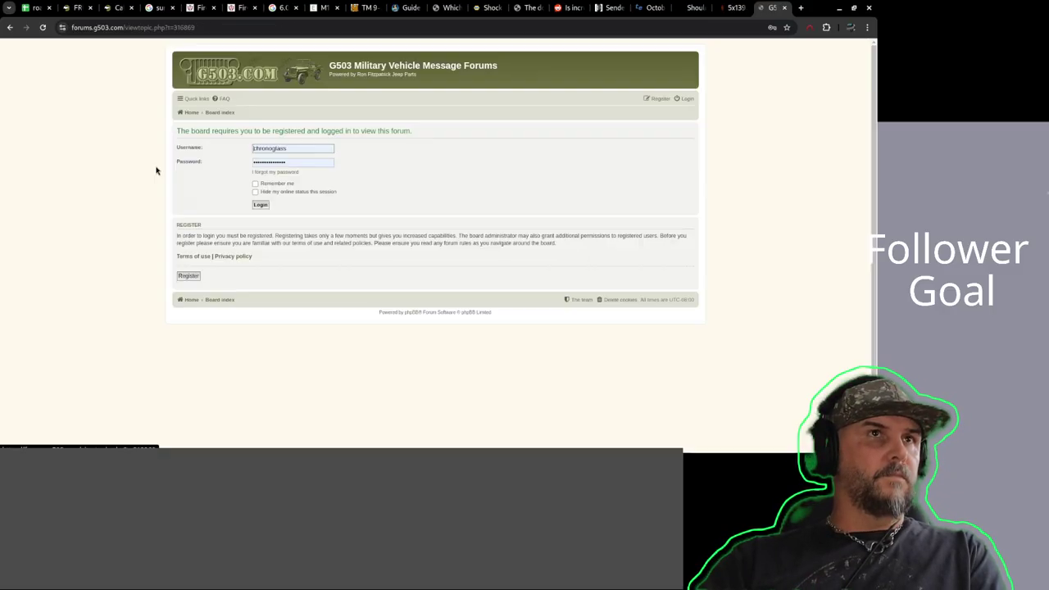
pyautogui.click(10, 27)
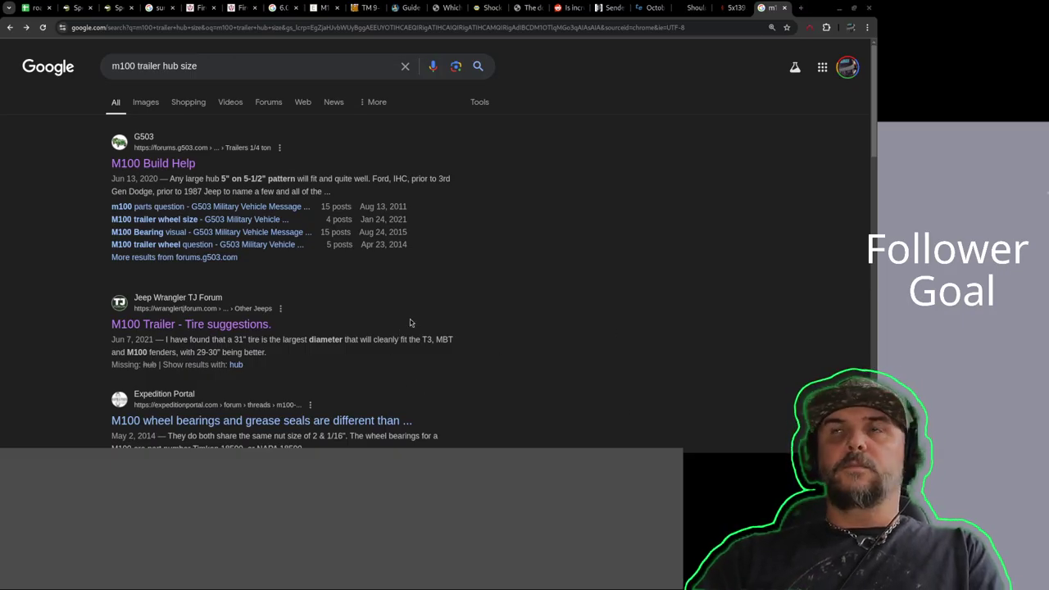
pyautogui.scroll(-1, 442, 261)
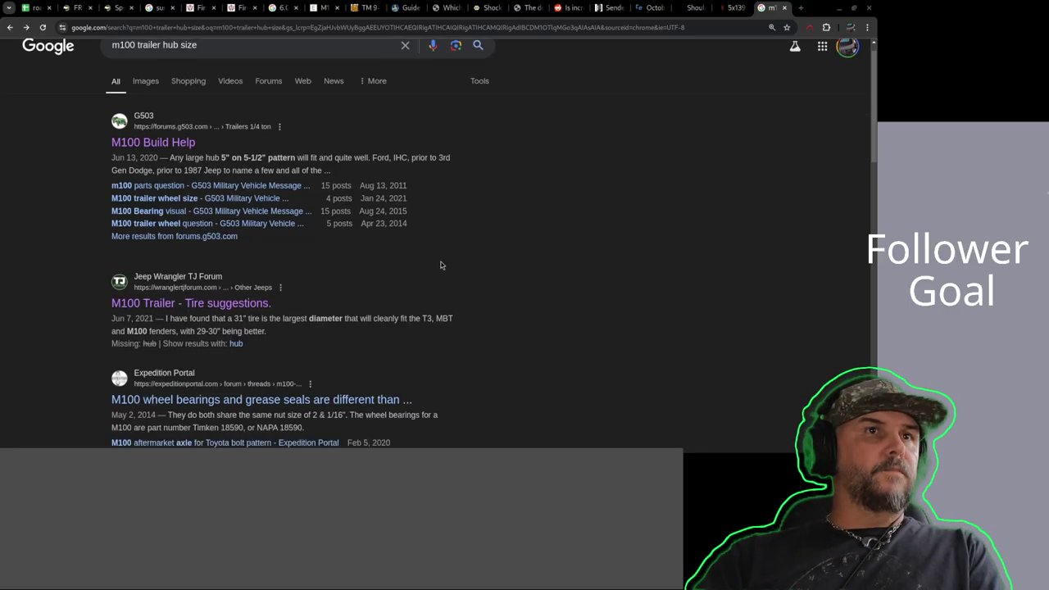
pyautogui.scroll(-1, 441, 265)
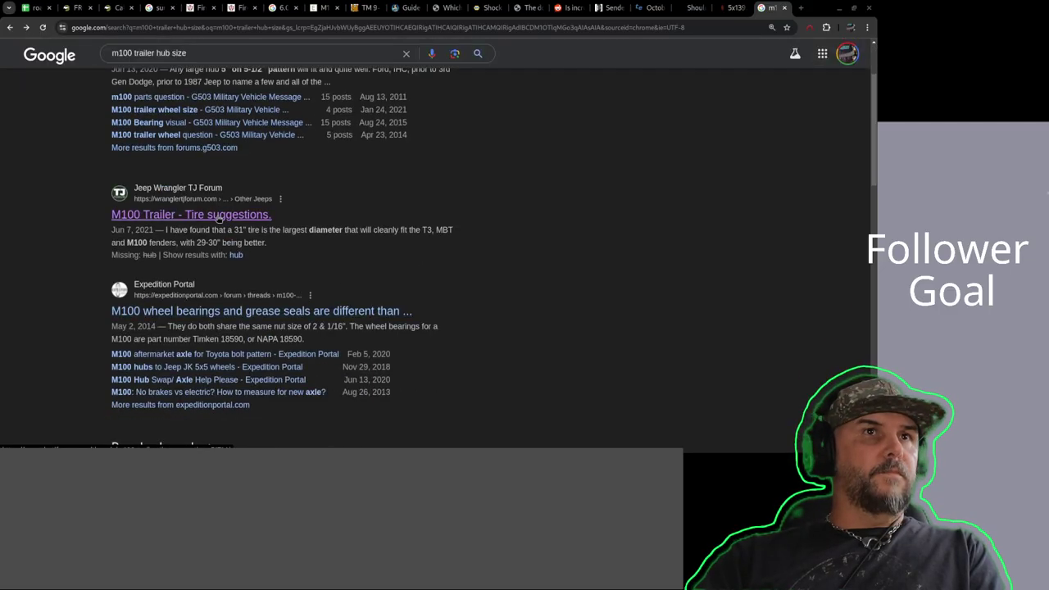
pyautogui.click(218, 216)
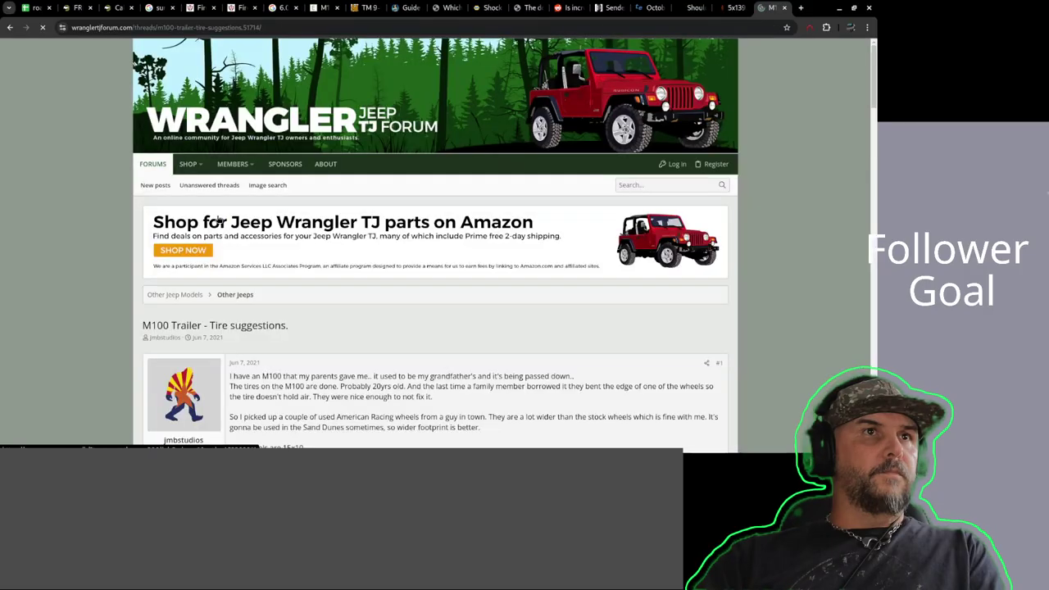
pyautogui.scroll(-3, 361, 336)
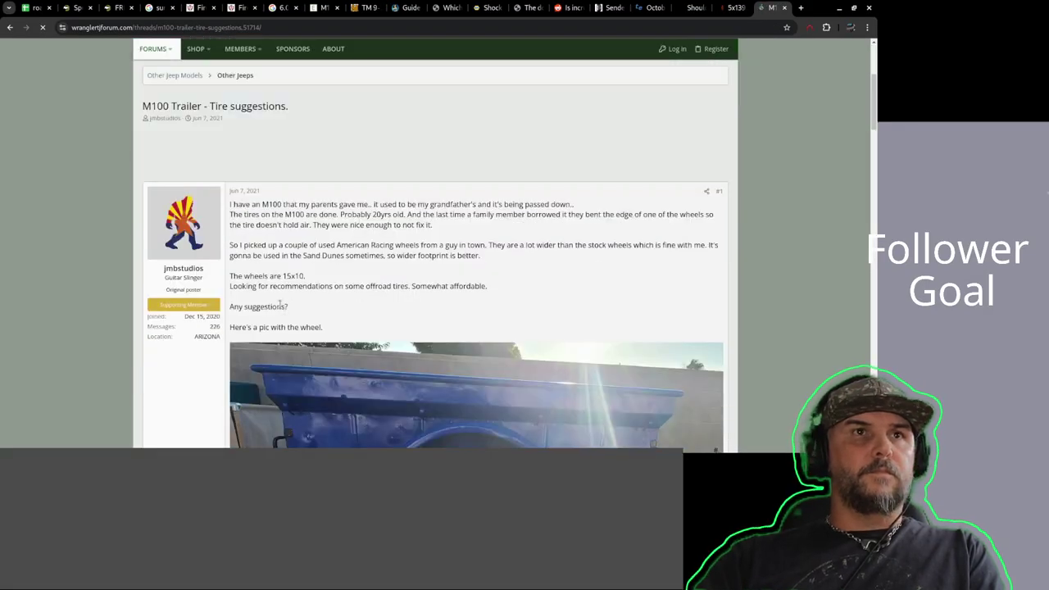
pyautogui.scroll(-4, 344, 280)
pyautogui.scroll(-3, 348, 283)
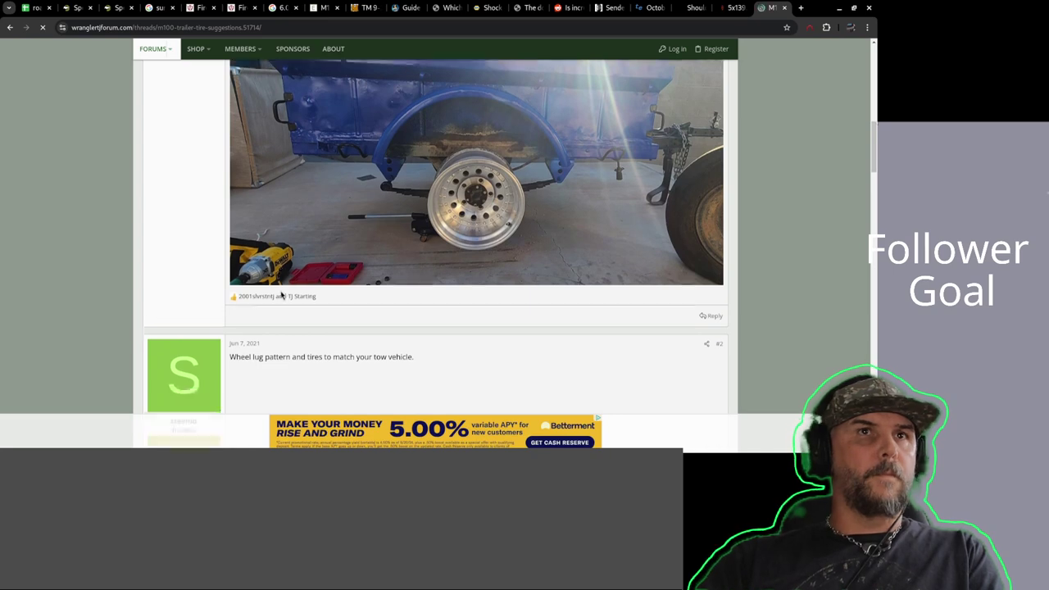
pyautogui.scroll(-3, 288, 178)
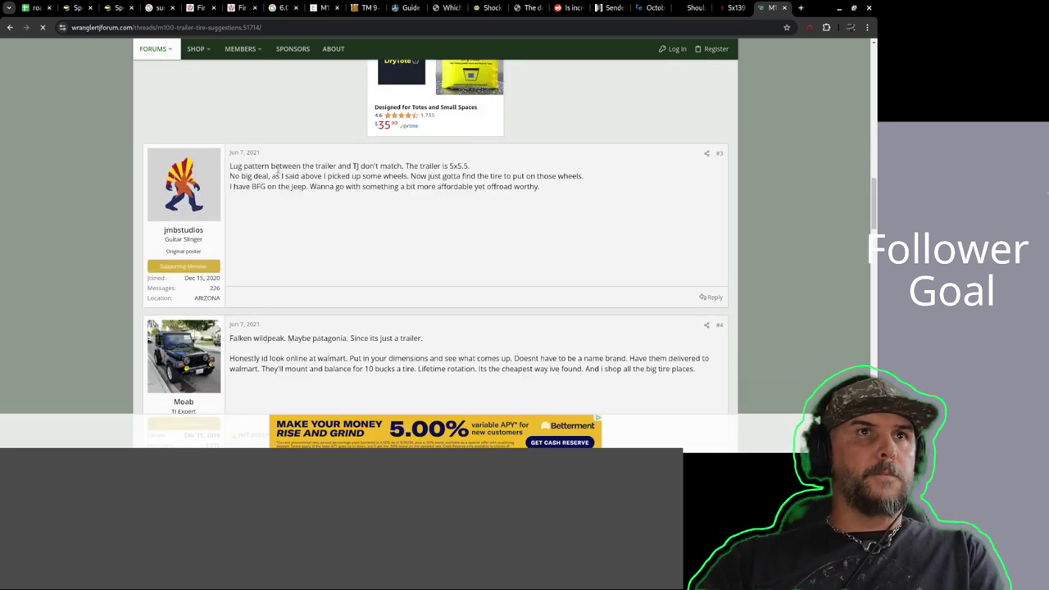
pyautogui.scroll(-3, 276, 167)
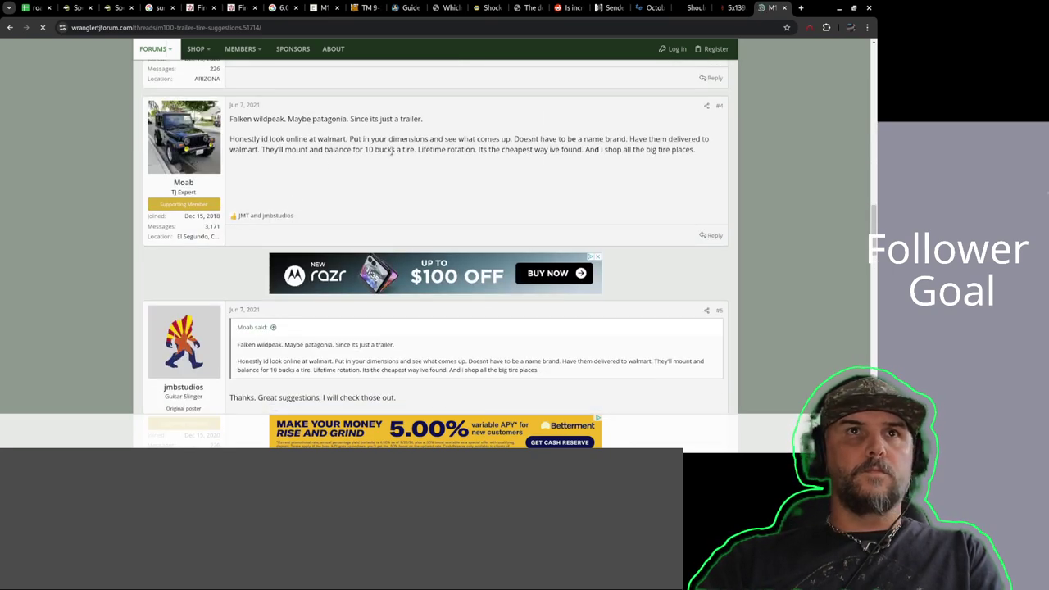
pyautogui.scroll(-3, 339, 168)
pyautogui.scroll(-3, 297, 232)
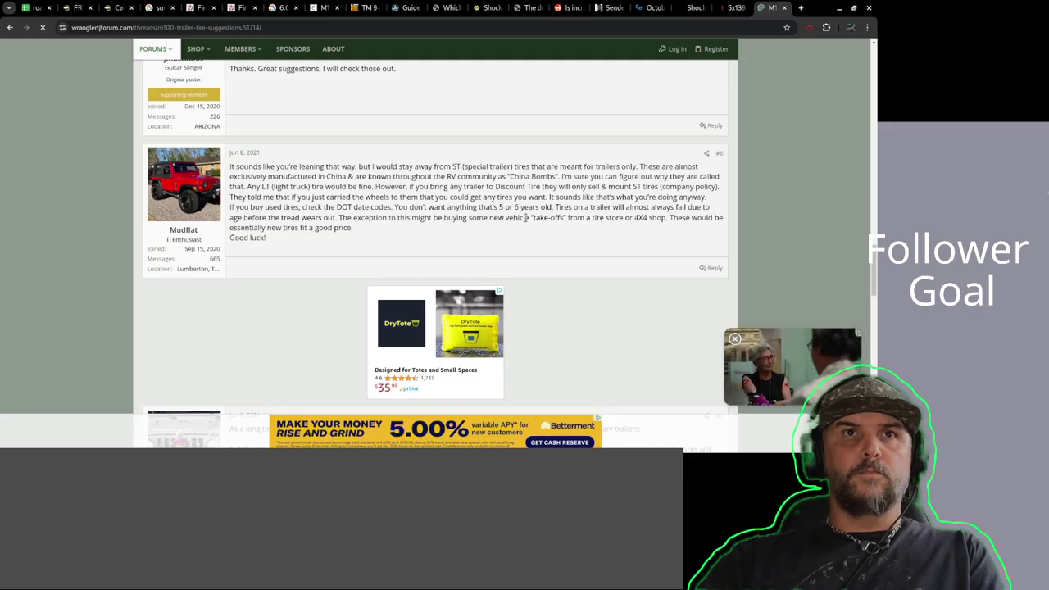
pyautogui.scroll(-4, 298, 245)
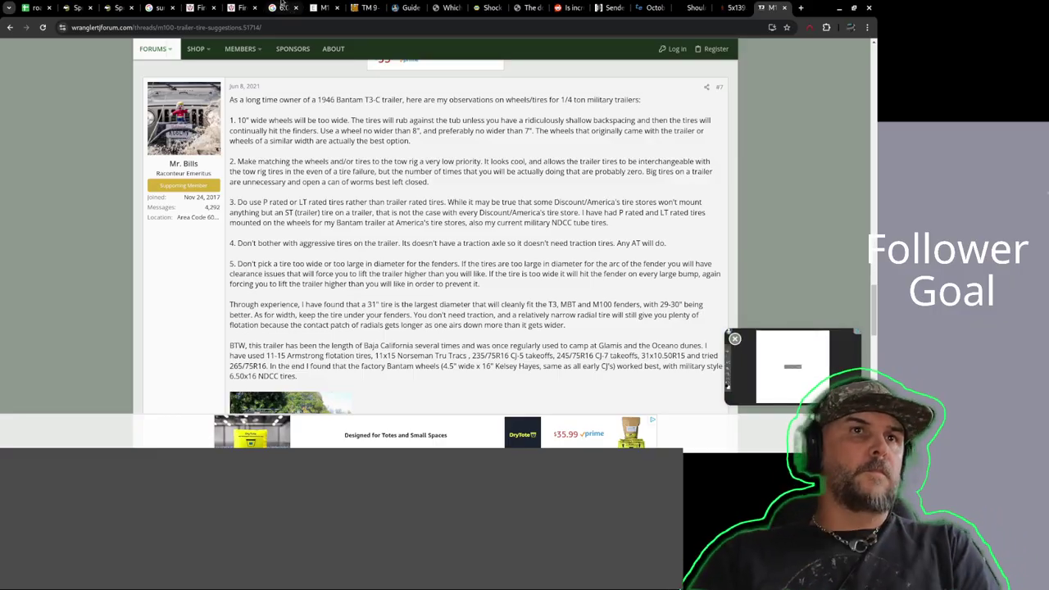
# - Read the Bantam trailer wheels post and copy the tire size '235/75R16 CJ-5'
pyautogui.scroll(-4, 398, 287)
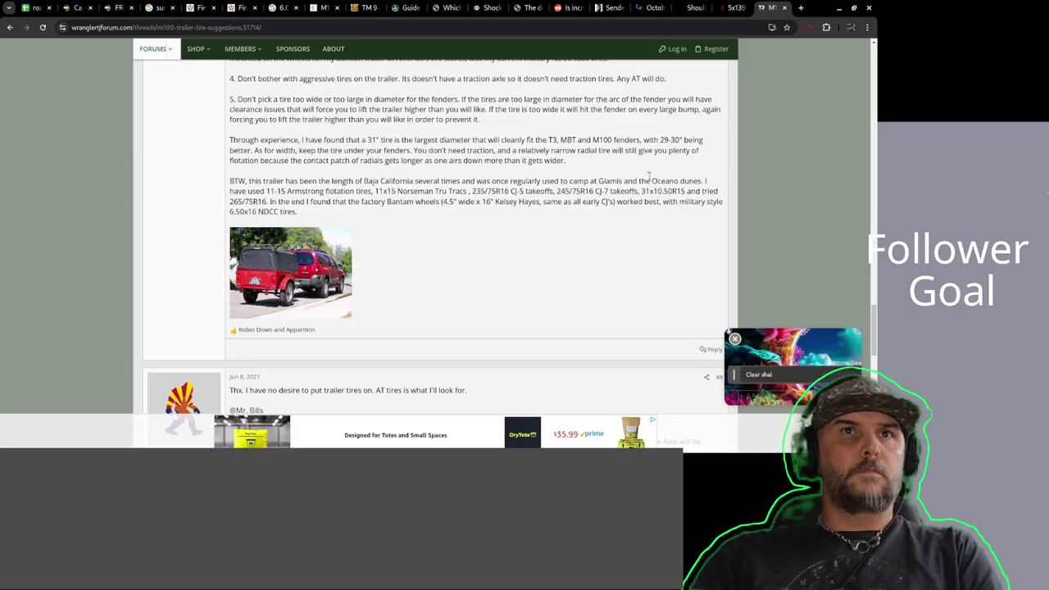
pyautogui.moveTo(649, 175); pyautogui.dragTo(698, 181)
pyautogui.click(283, 194)
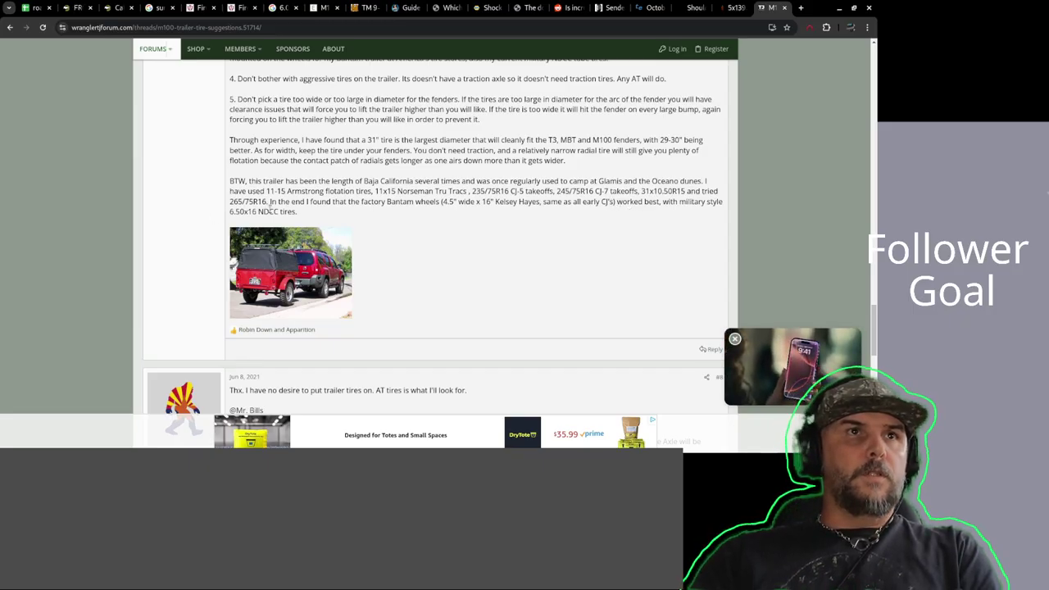
pyautogui.scroll(-1, 456, 197)
pyautogui.scroll(-3, 456, 197)
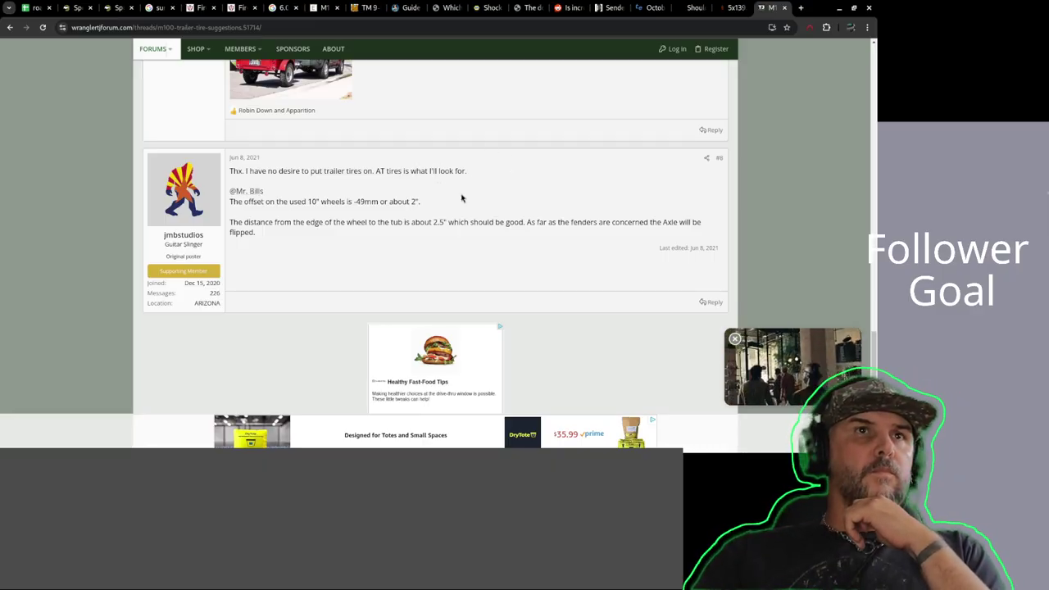
pyautogui.scroll(3, 601, 175)
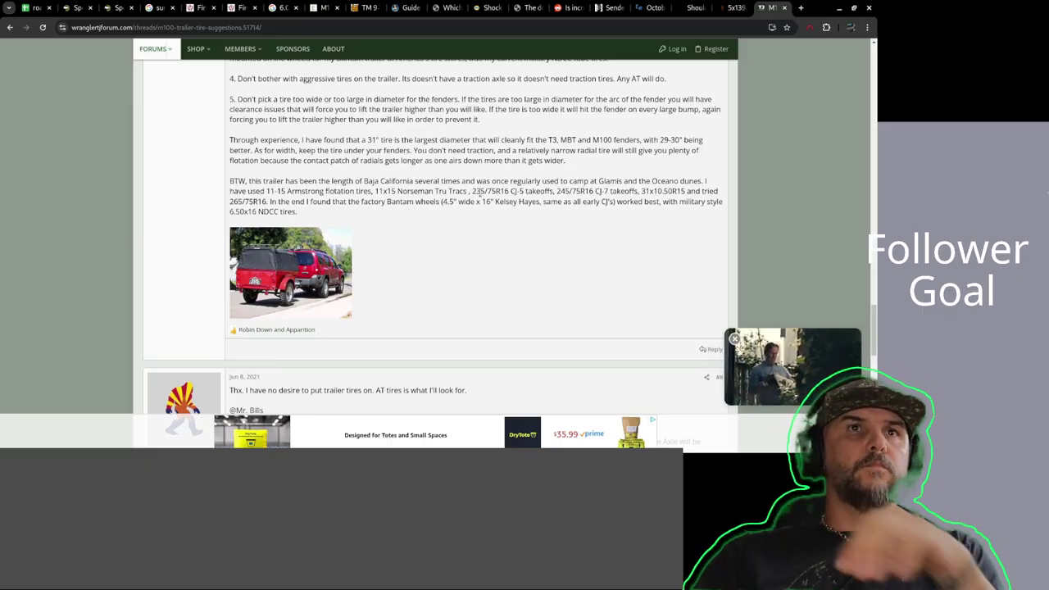
pyautogui.moveTo(469, 191); pyautogui.dragTo(526, 192)
pyautogui.rightClick(526, 192)
pyautogui.click(529, 202)
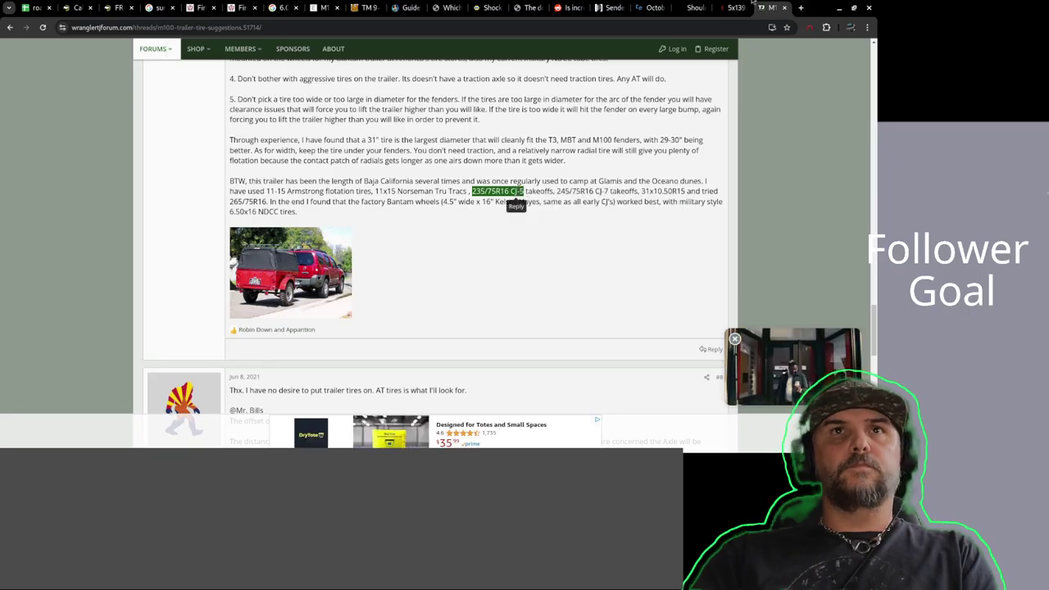
# - Search Google in a new tab for the pasted '235/75R16 CJ-5'
pyautogui.click(801, 8)
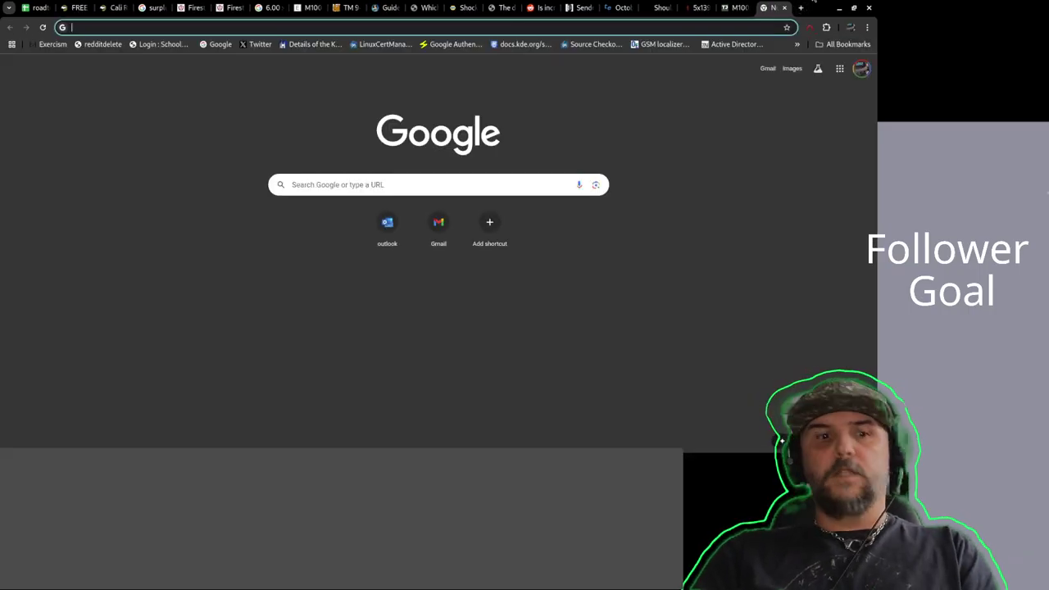
pyautogui.hotkey('ctrl', 'v')
pyautogui.press('Return')
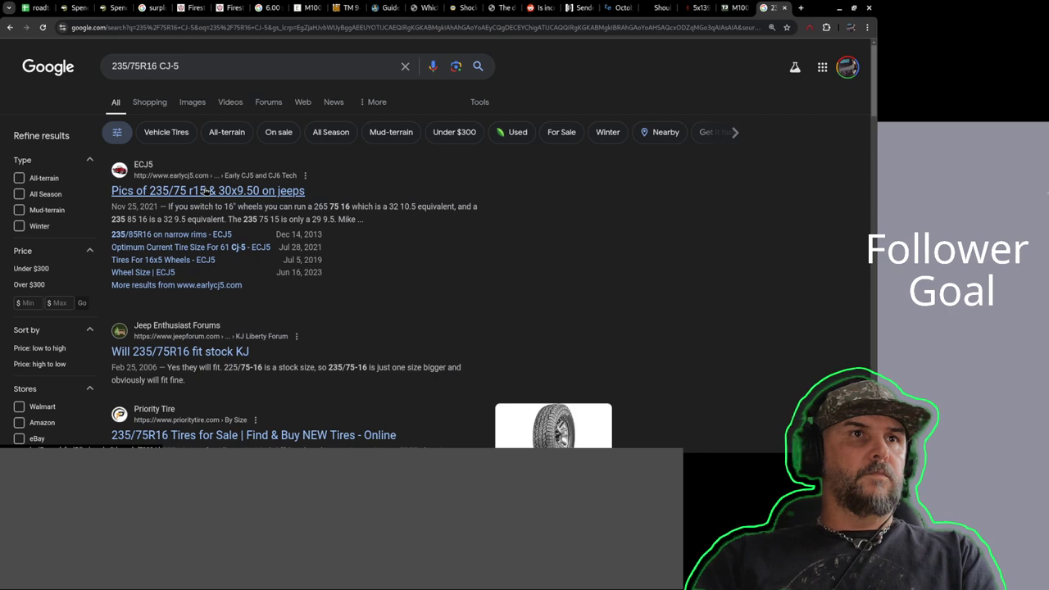
# - Skim the ECJ5 'Pics of 235/75 r15 & 30x9.50 on jeeps' thread, then return to the results
pyautogui.click(204, 190)
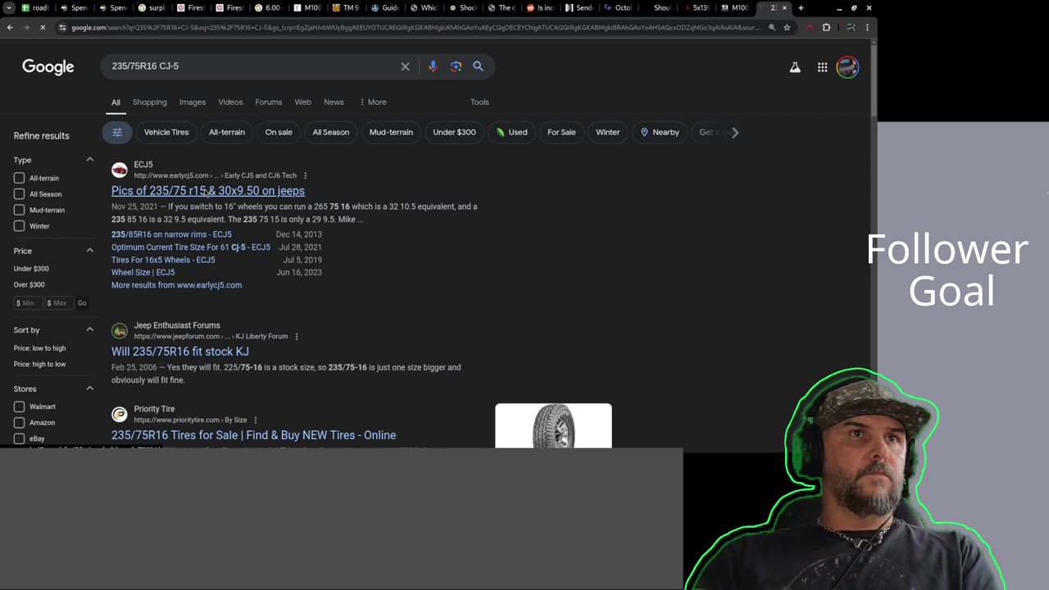
pyautogui.scroll(-3, 443, 281)
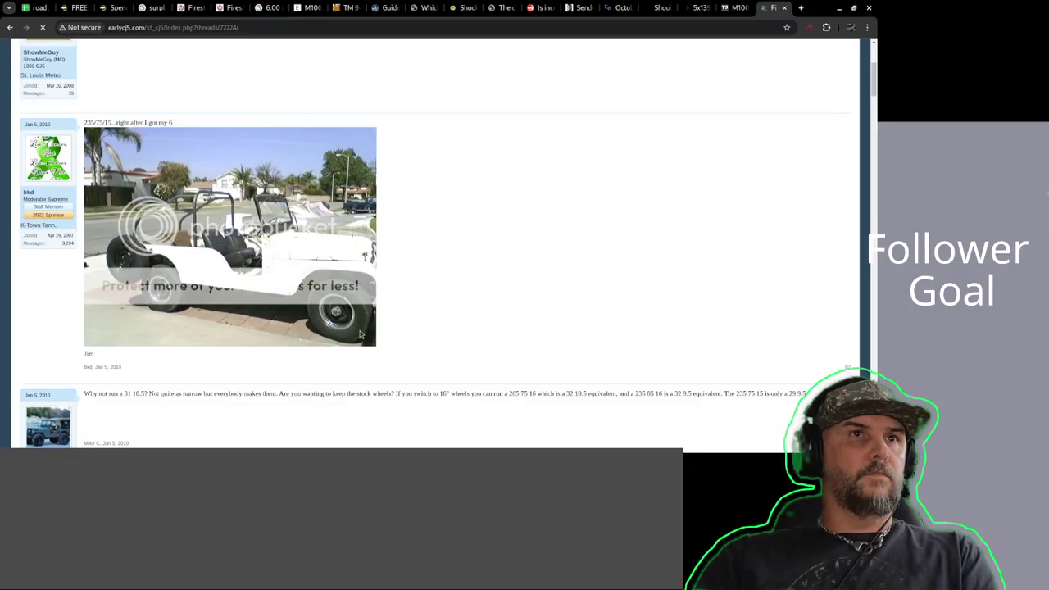
pyautogui.scroll(-10, 483, 178)
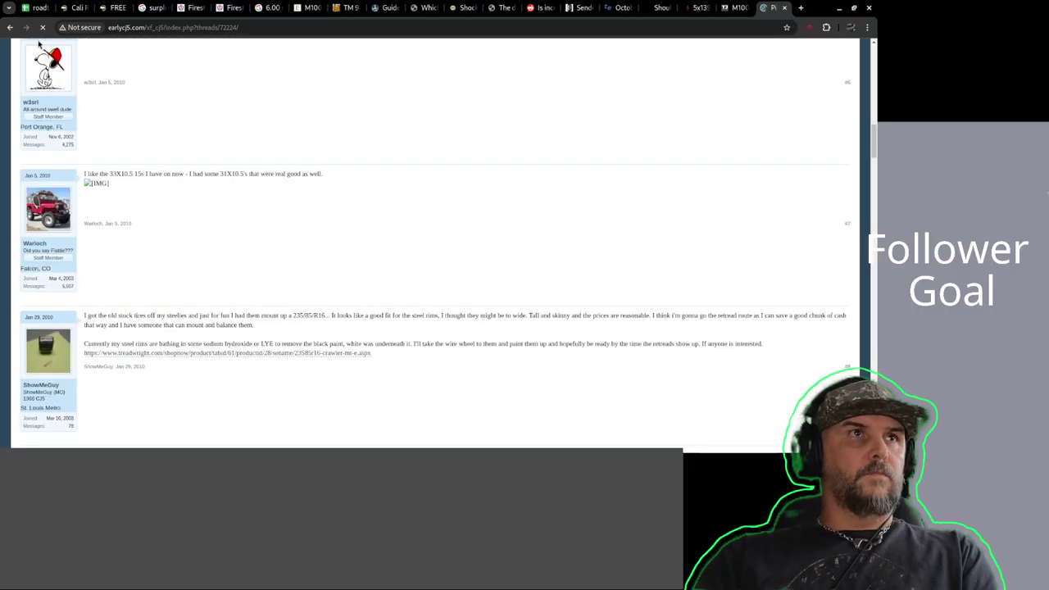
pyautogui.click(8, 28)
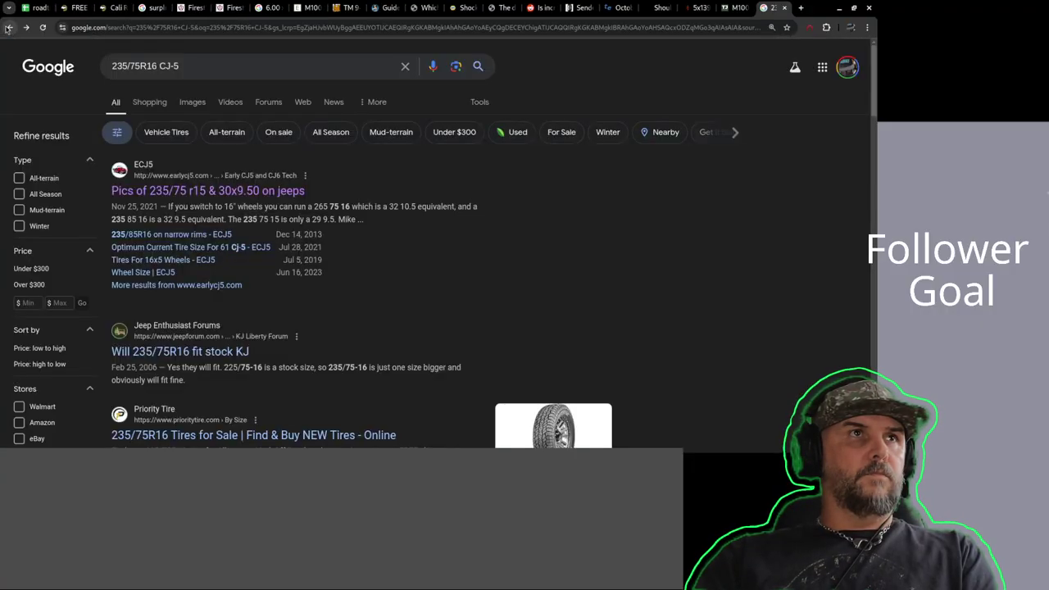
pyautogui.click(8, 28)
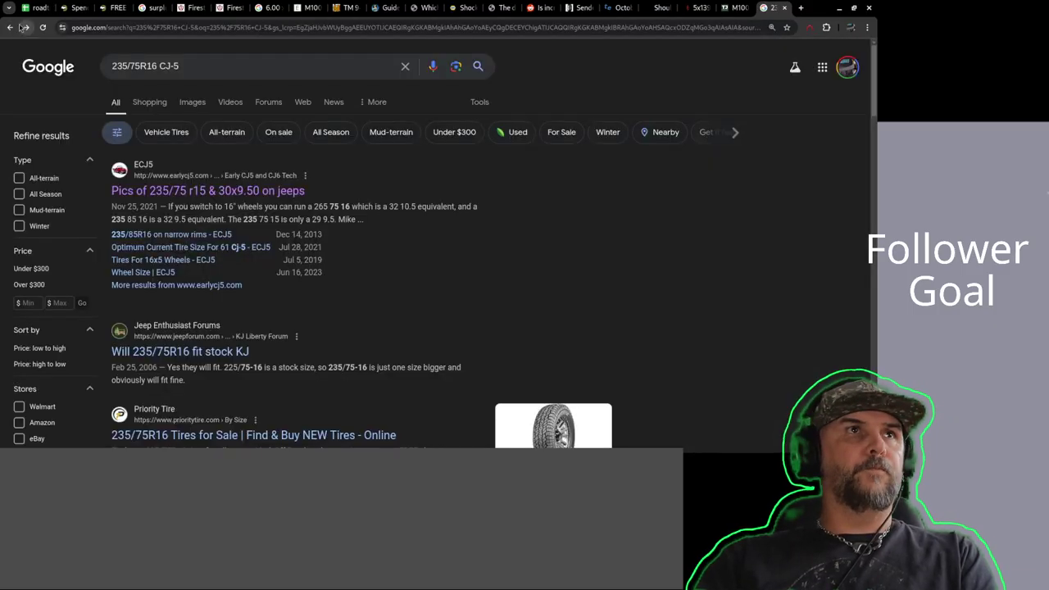
pyautogui.click(26, 27)
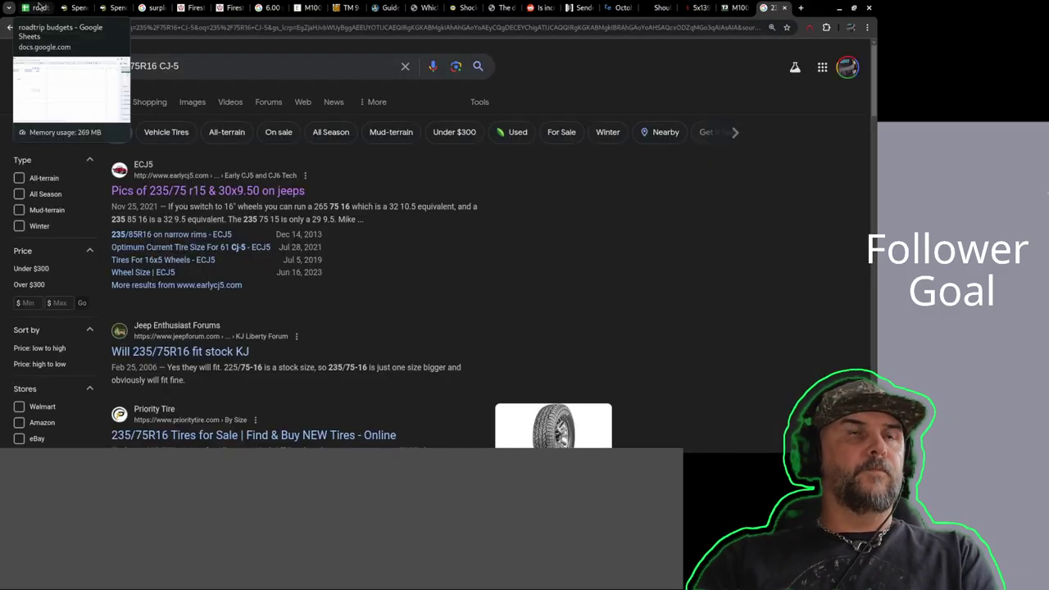
# - Below the lug pattern row, enter 'hub' in A8 and 'large hub" in B8
pyautogui.click(38, 7)
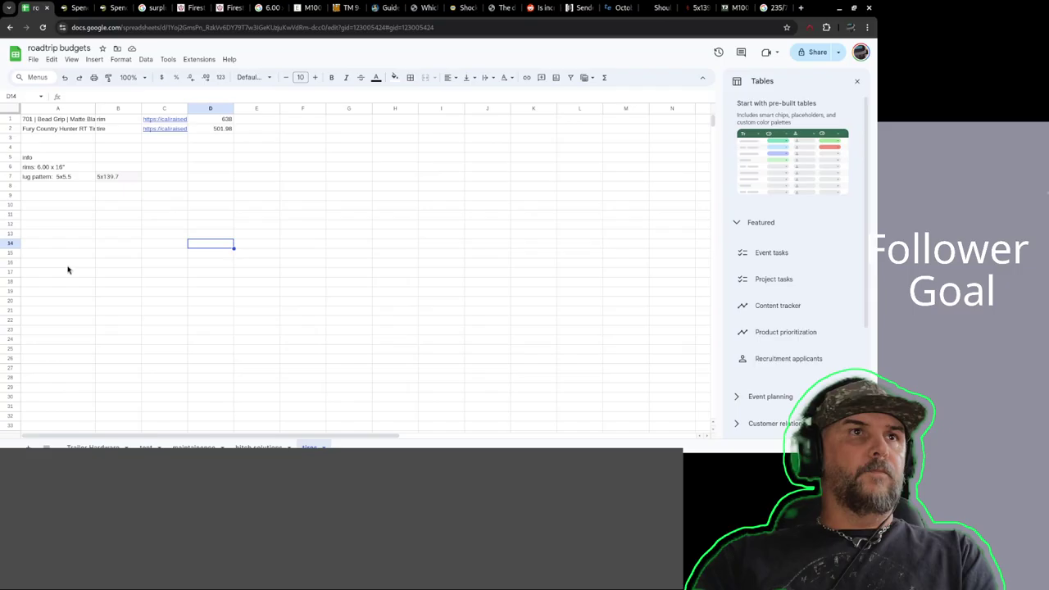
pyautogui.click(42, 177)
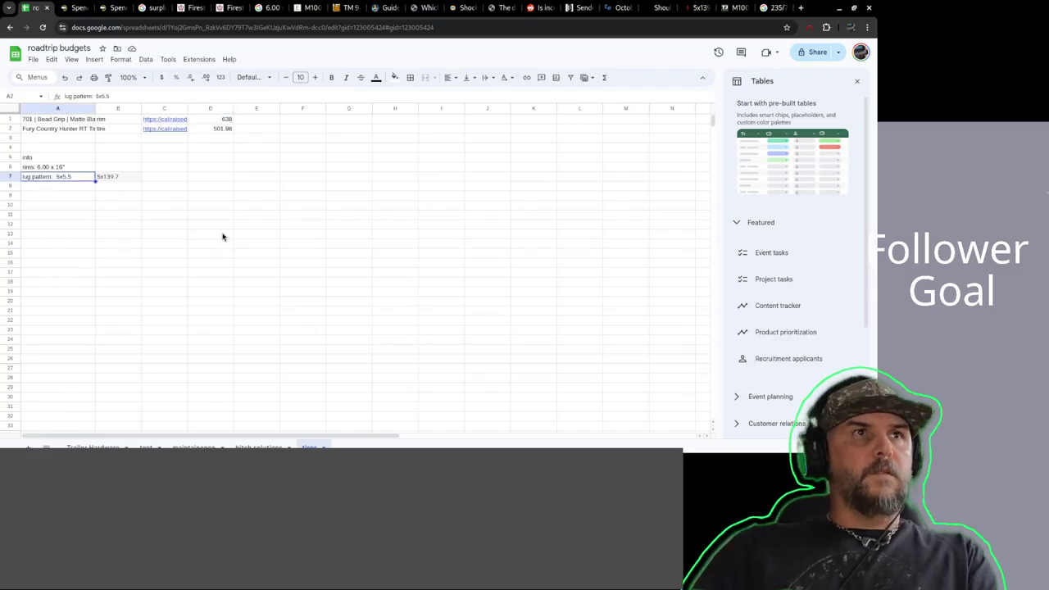
pyautogui.press('Down')
pyautogui.write('hub')
pyautogui.press('Tab')
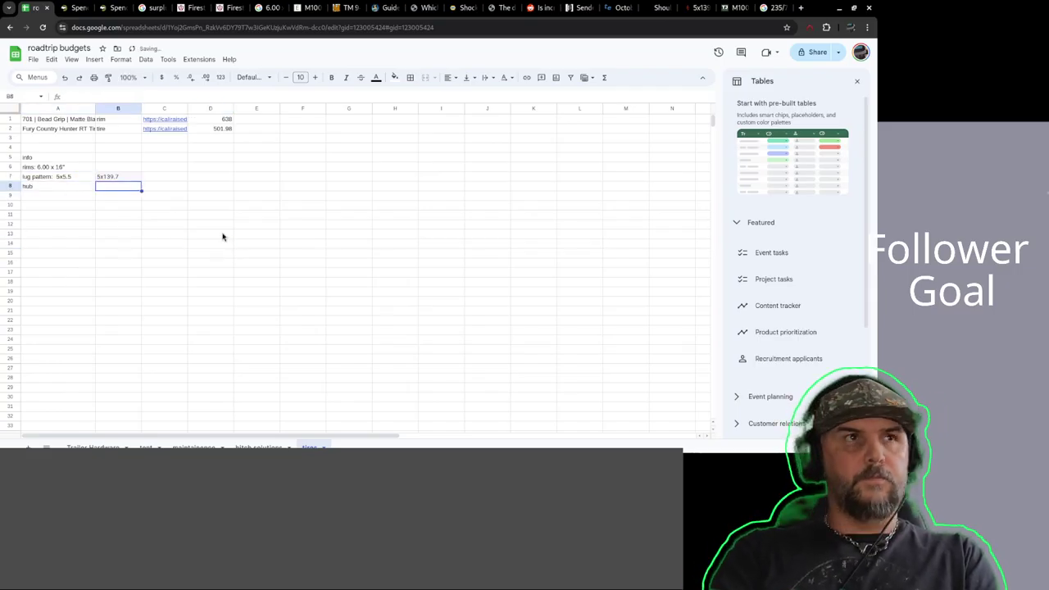
pyautogui.write("'large hub")
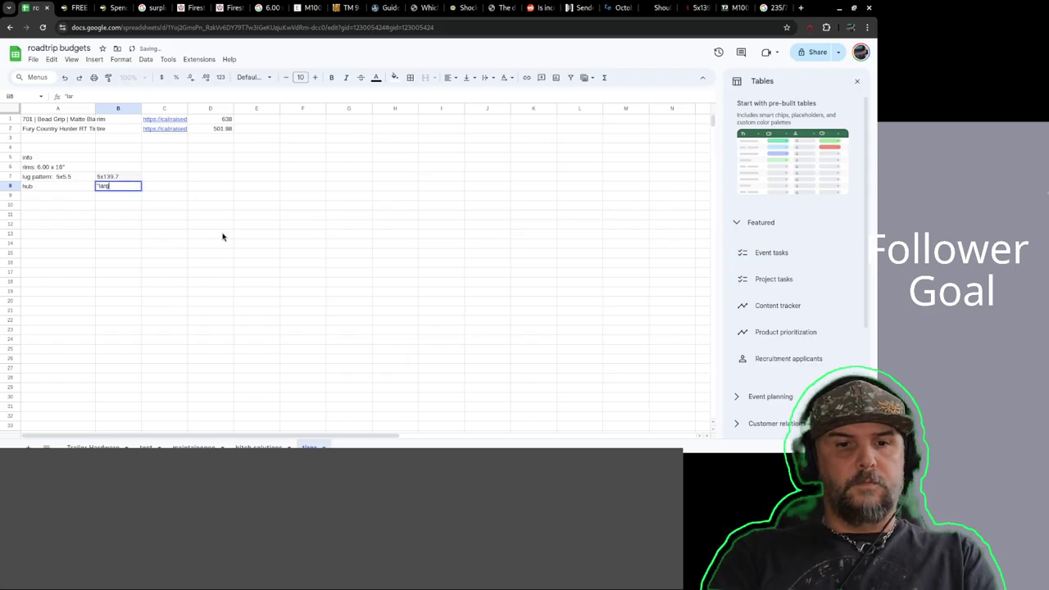
pyautogui.write('"')
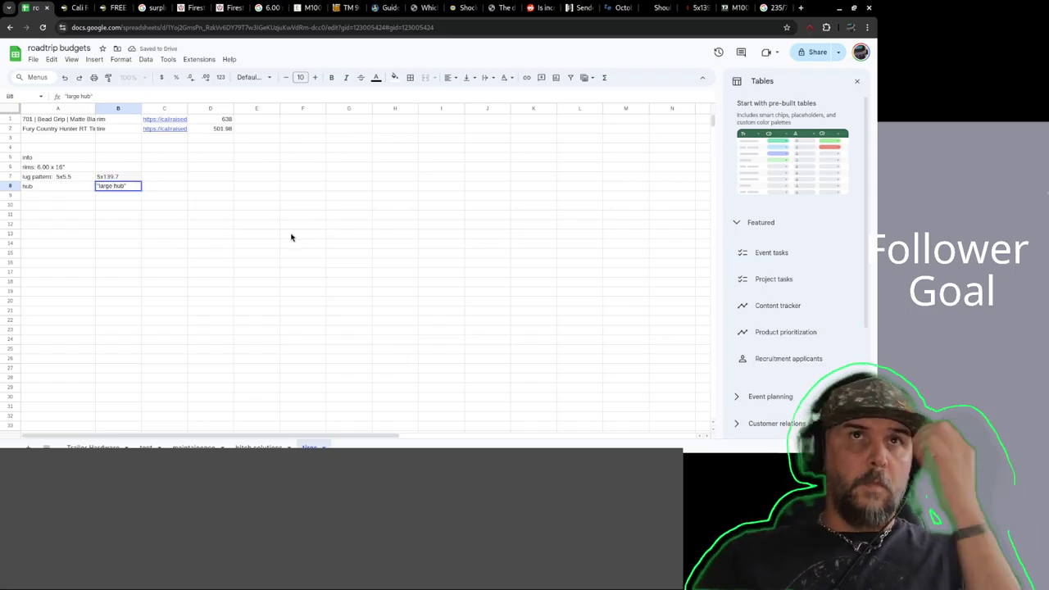
# - Search 'large hub size for jeep' in a new tab, expand the 5 x 127 mm overview, then return to the forum thread
pyautogui.click(801, 7)
pyautogui.write('la')
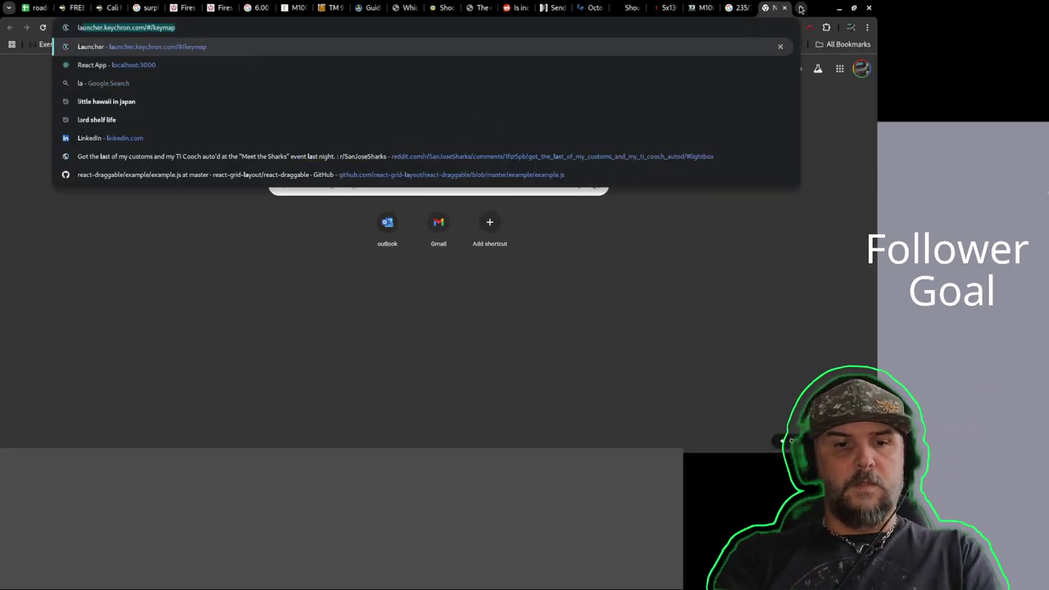
pyautogui.write('rge hub size')
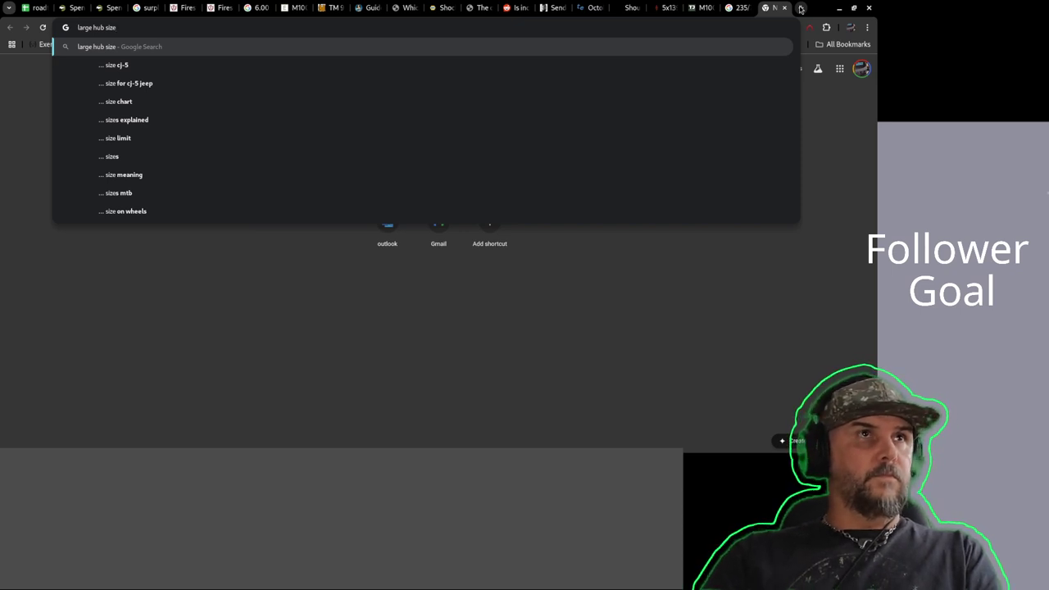
pyautogui.write('for jeep')
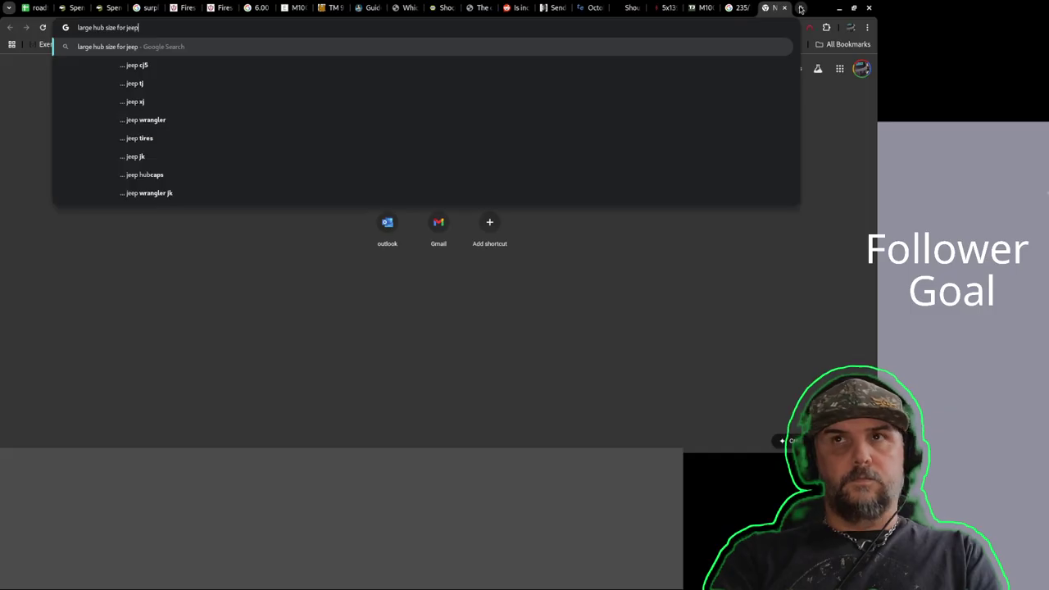
pyautogui.press('Return')
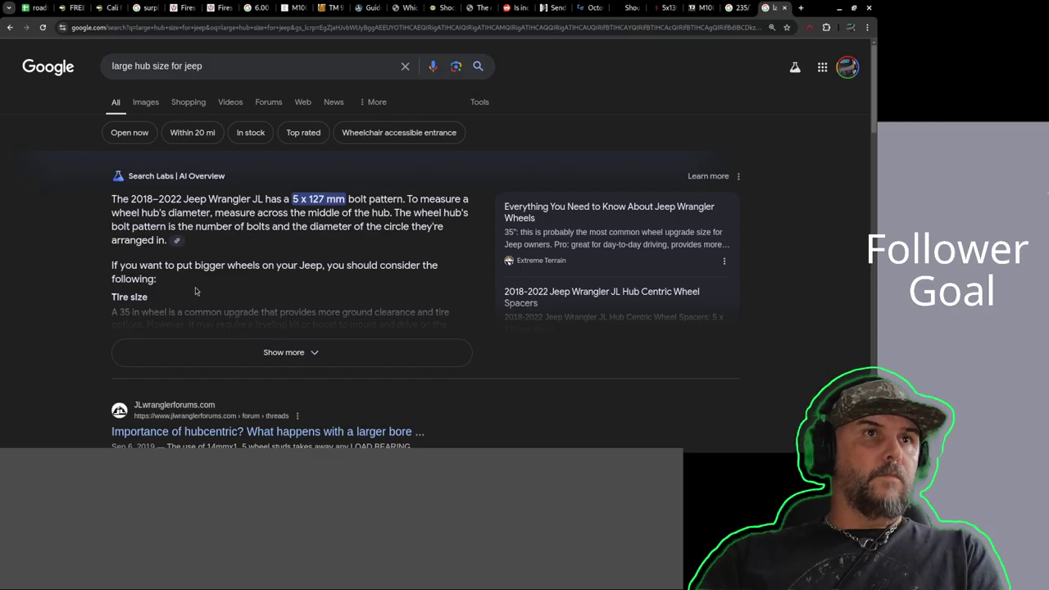
pyautogui.click(274, 352)
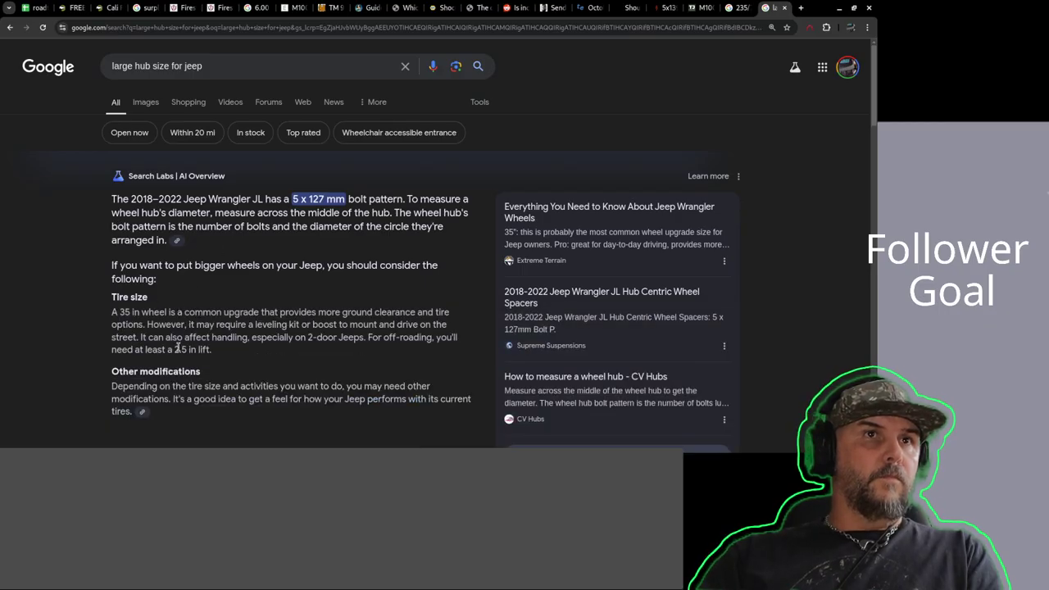
pyautogui.scroll(-5, 177, 347)
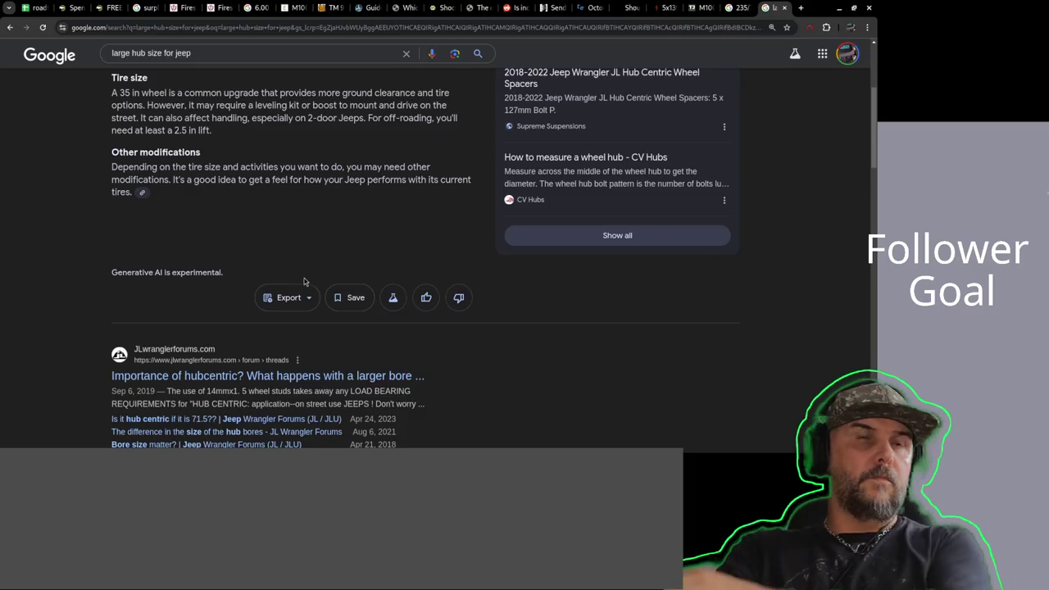
pyautogui.click(703, 8)
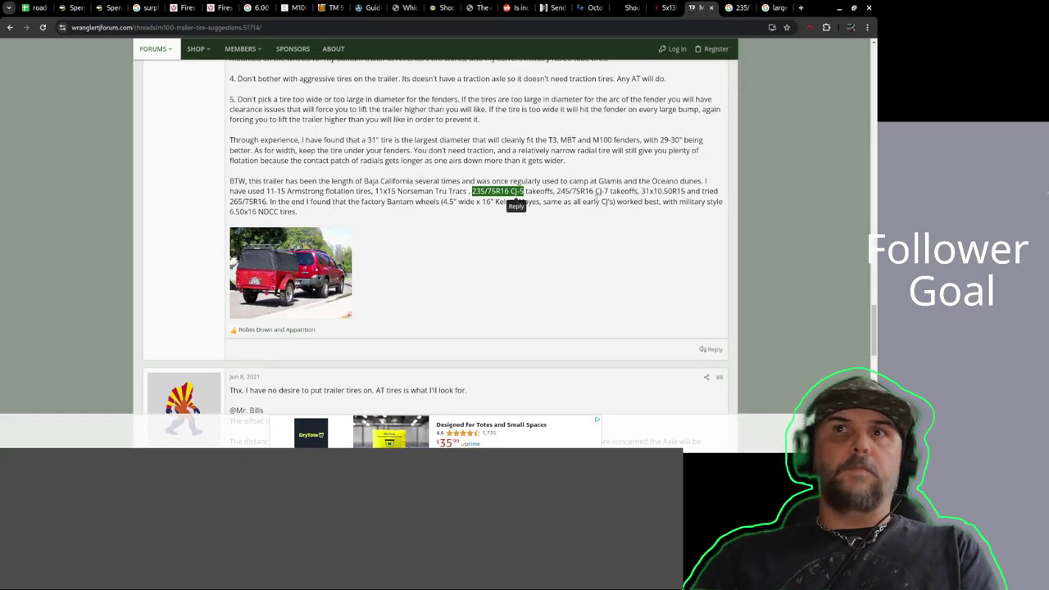
# - Review the 5x139.7 bolt pattern, etrailer hub, tire comparison and Sendel T08 hub bore 81 pages
pyautogui.click(662, 8)
pyautogui.scroll(10, 491, 213)
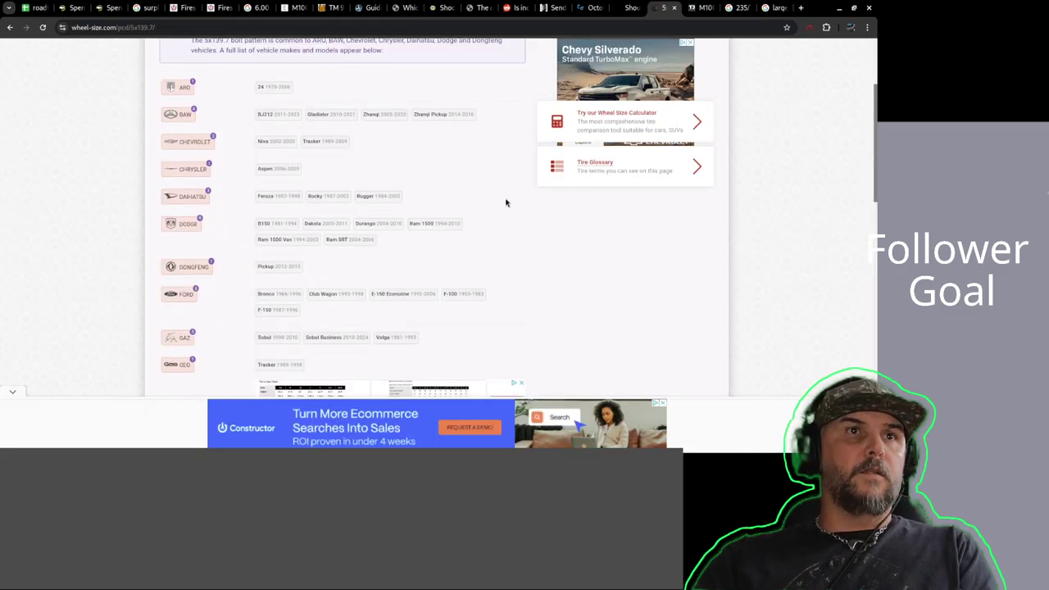
pyautogui.click(623, 7)
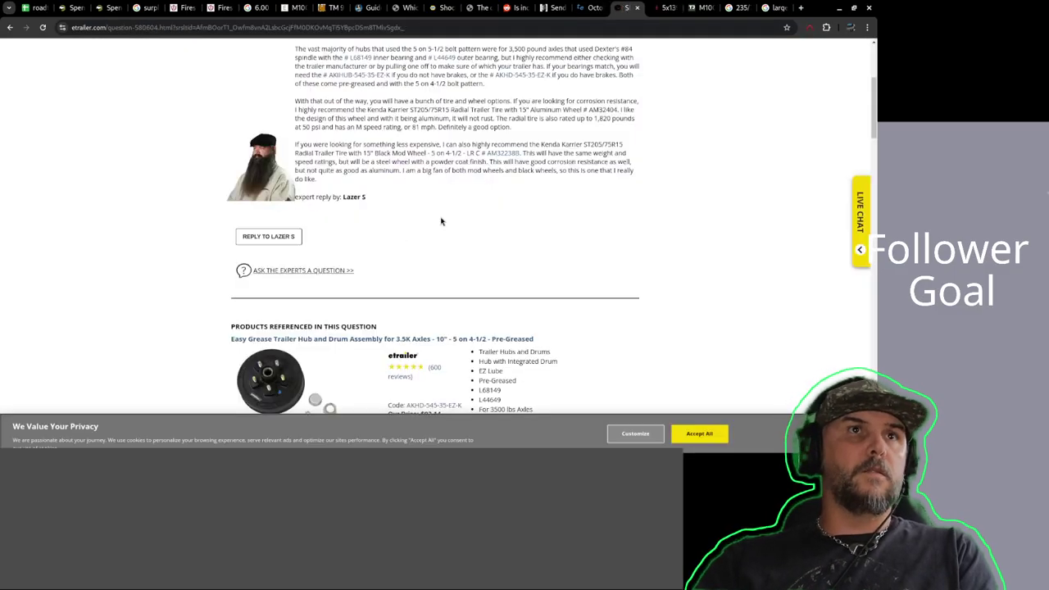
pyautogui.scroll(10, 441, 221)
pyautogui.click(584, 7)
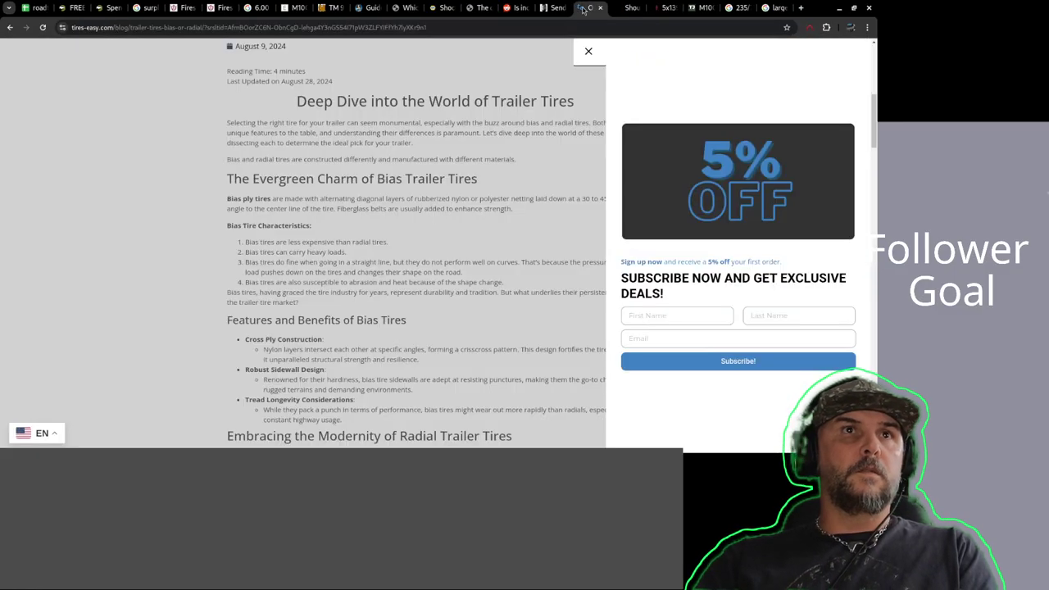
pyautogui.click(554, 9)
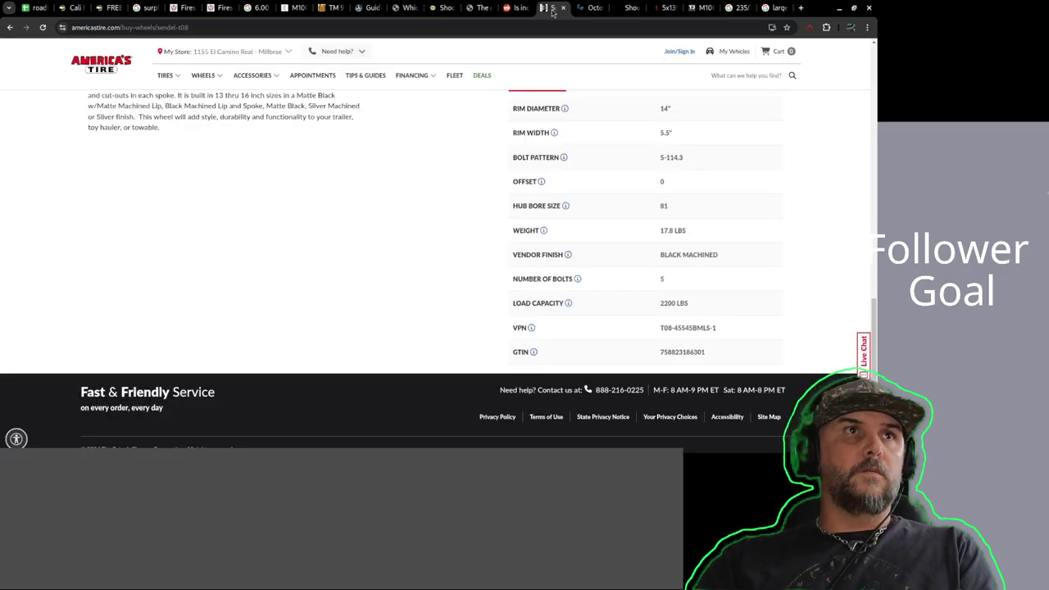
pyautogui.scroll(10, 432, 227)
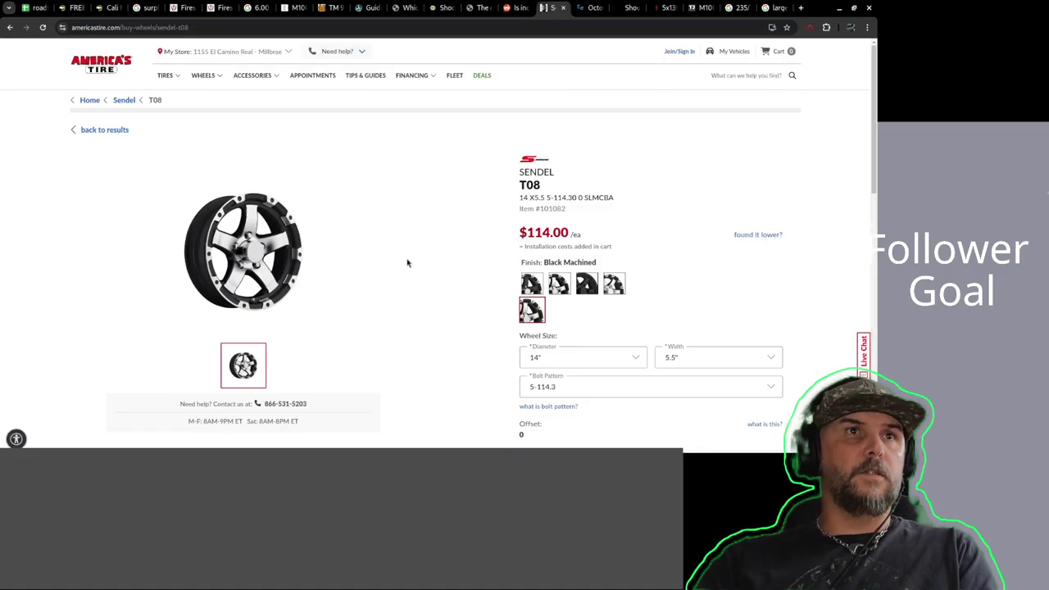
pyautogui.scroll(-10, 435, 287)
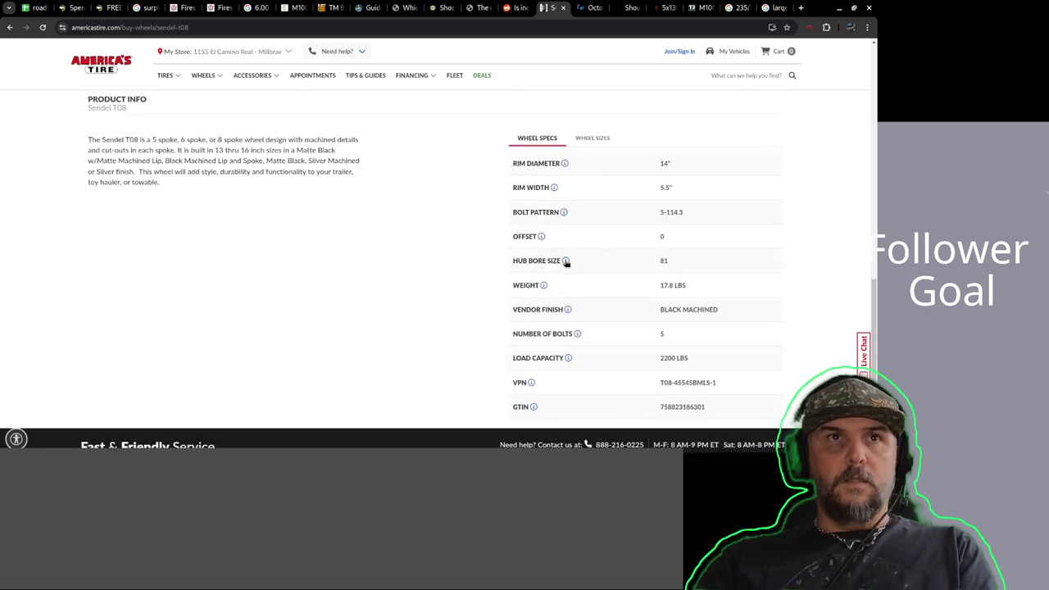
pyautogui.moveTo(565, 261)
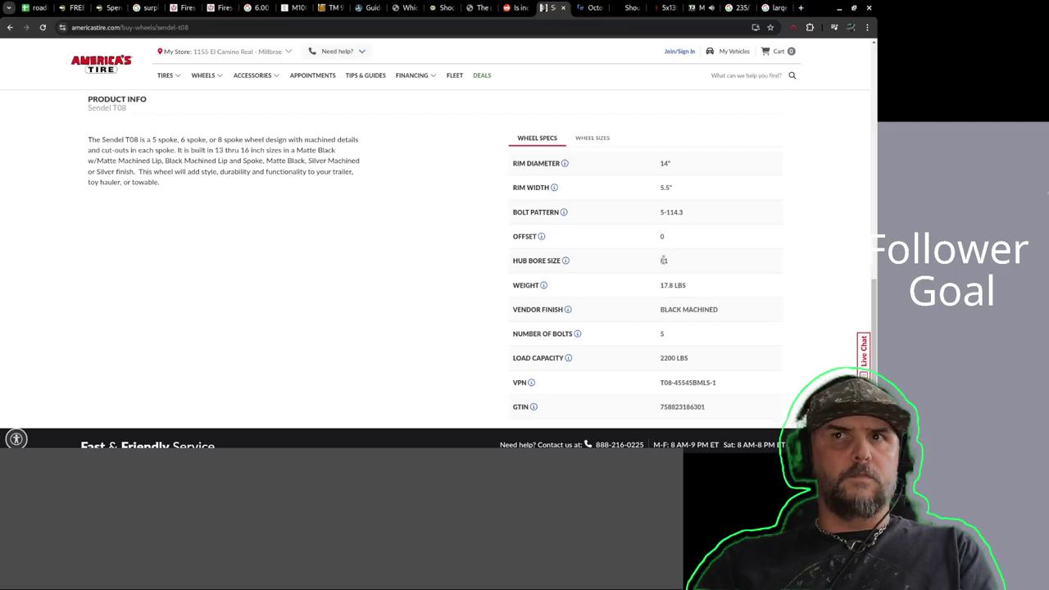
# - Dismiss the floating video on the M100 thread and open the Reddit thread on raising trailer GVWR
pyautogui.click(698, 8)
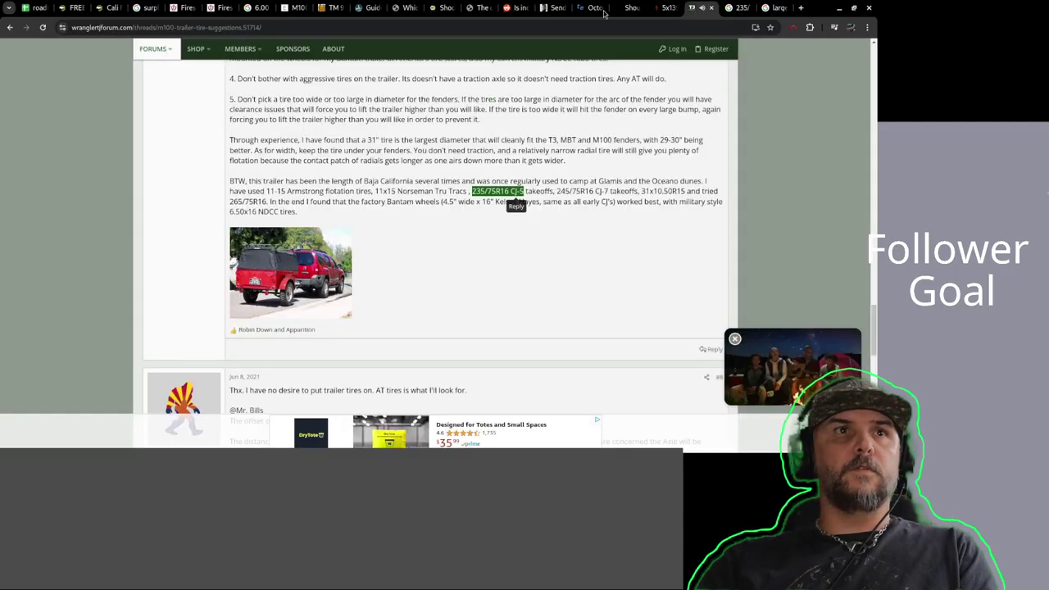
pyautogui.click(734, 339)
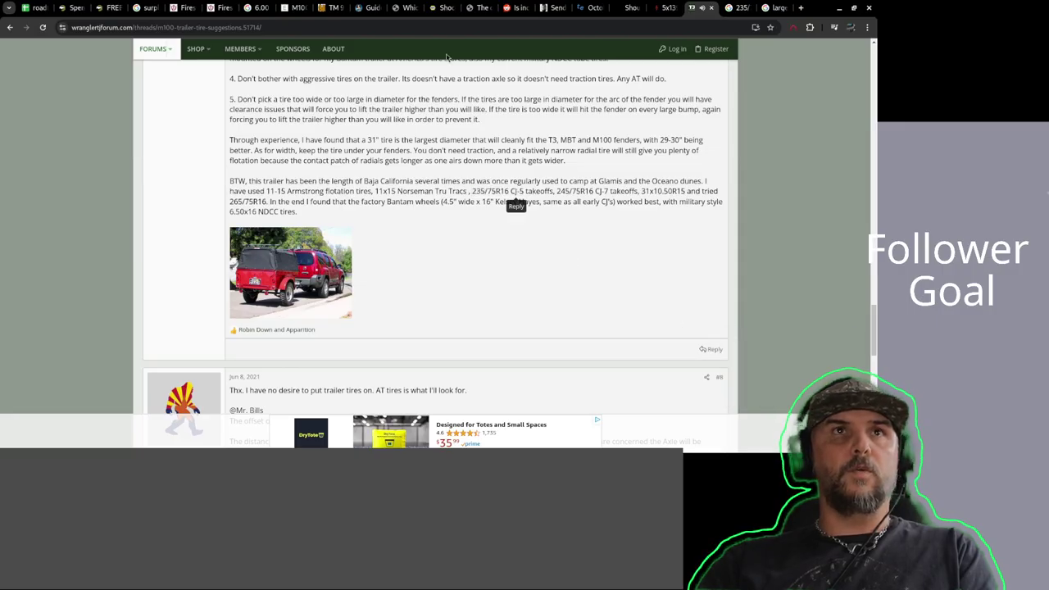
pyautogui.click(514, 9)
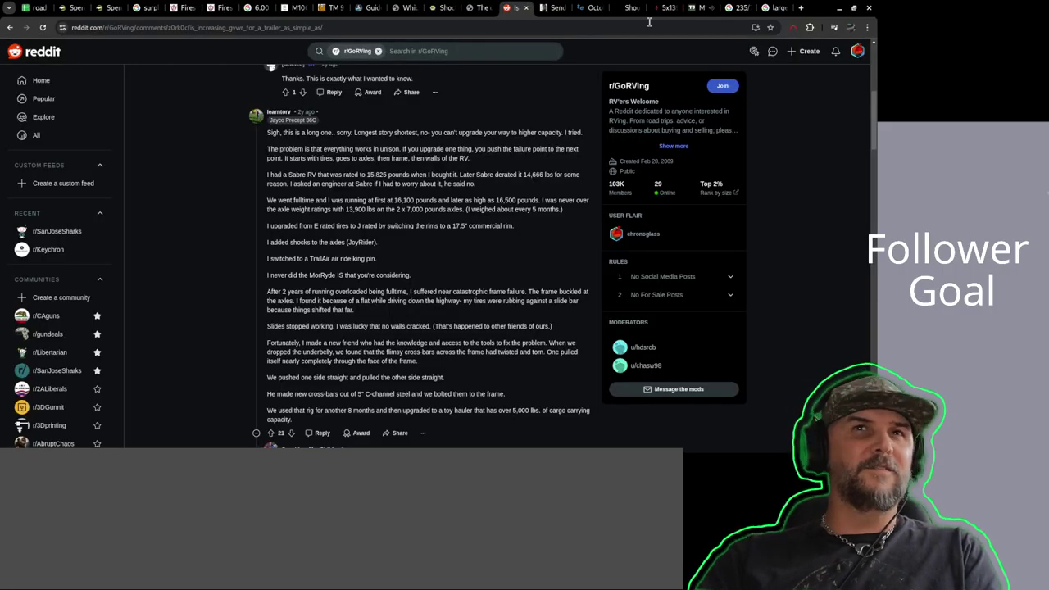
# - Switch back to the Wrangler TJ Forum M100 tire thread at the post favouring factory Bantam wheels
pyautogui.click(697, 9)
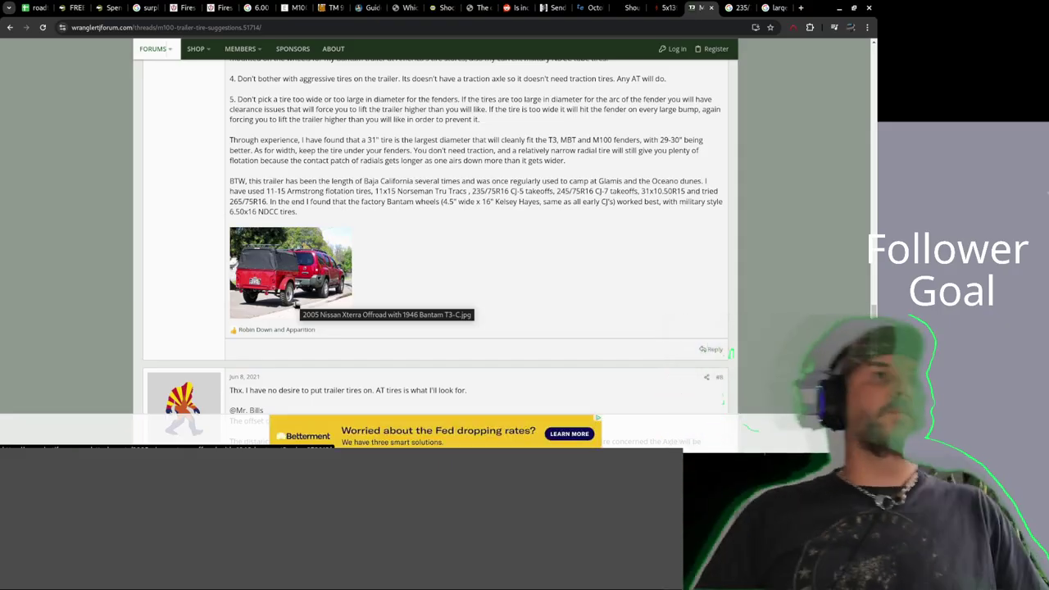
# - Copy the term NDCC from the forum post and search it in a new tab
pyautogui.moveTo(257, 212); pyautogui.dragTo(278, 212)
pyautogui.rightClick(277, 212)
pyautogui.click(293, 223)
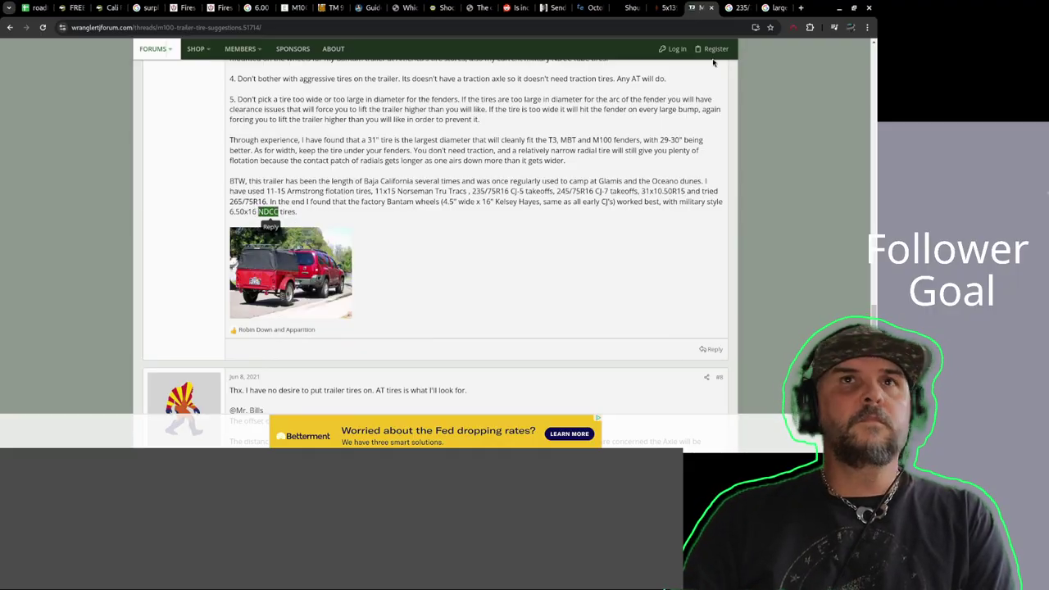
pyautogui.click(800, 8)
pyautogui.hotkey('ctrl', 'v')
pyautogui.press('Return')
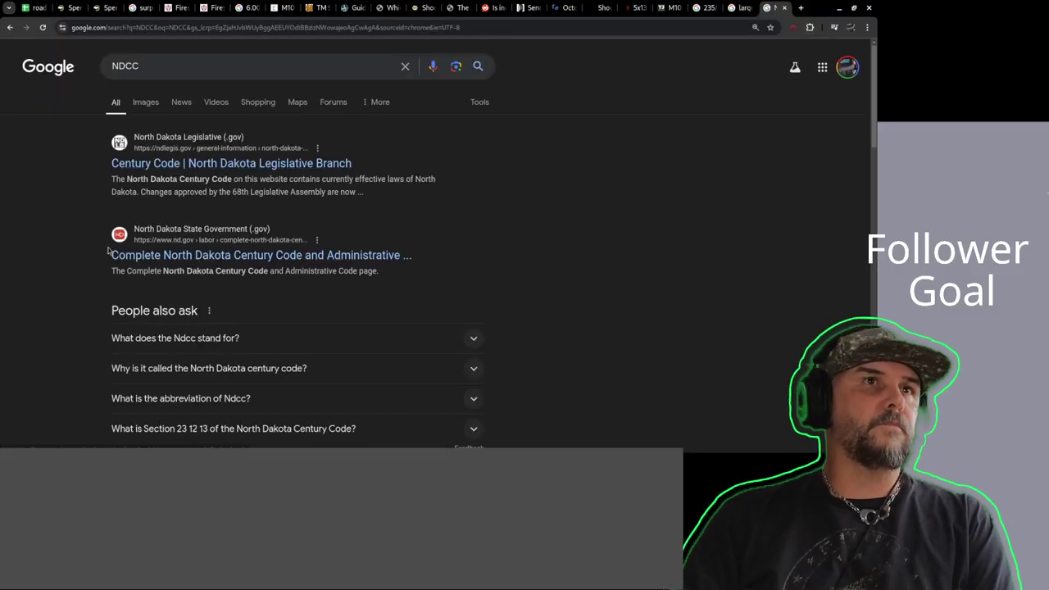
# - Refine the search to 'NDCC tires' and open etrailer's Taskmaster ST235/75R15 tire-and-wheel listing
pyautogui.click(201, 67)
pyautogui.write('tires')
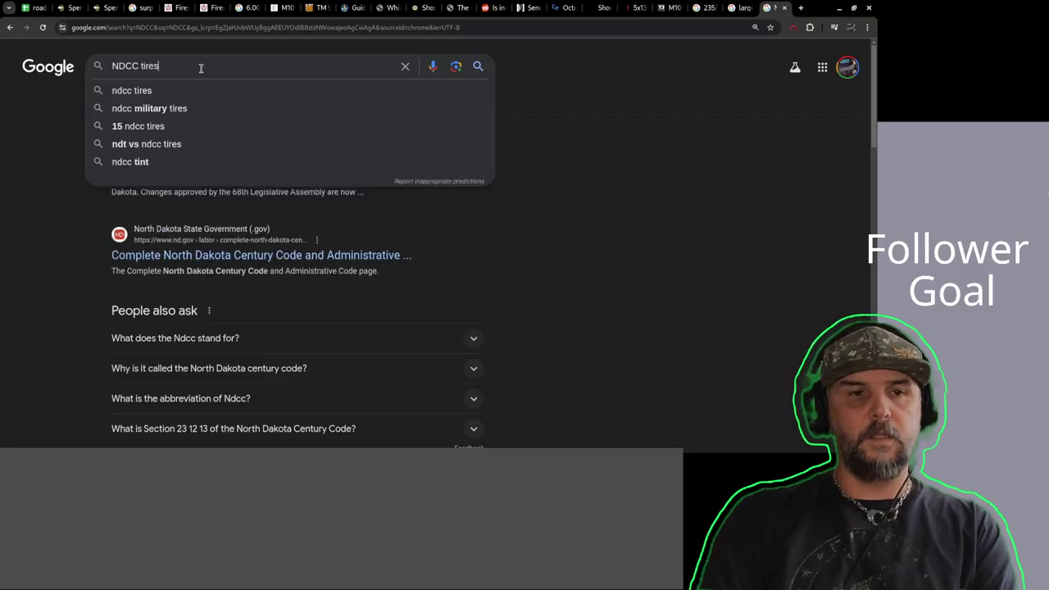
pyautogui.press('Return')
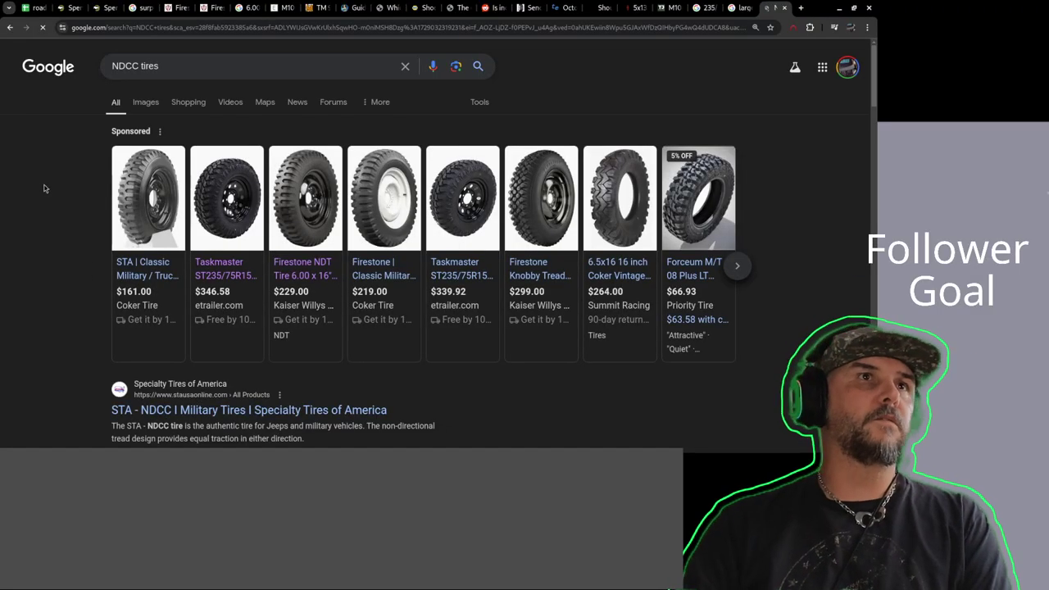
pyautogui.moveTo(119, 205)
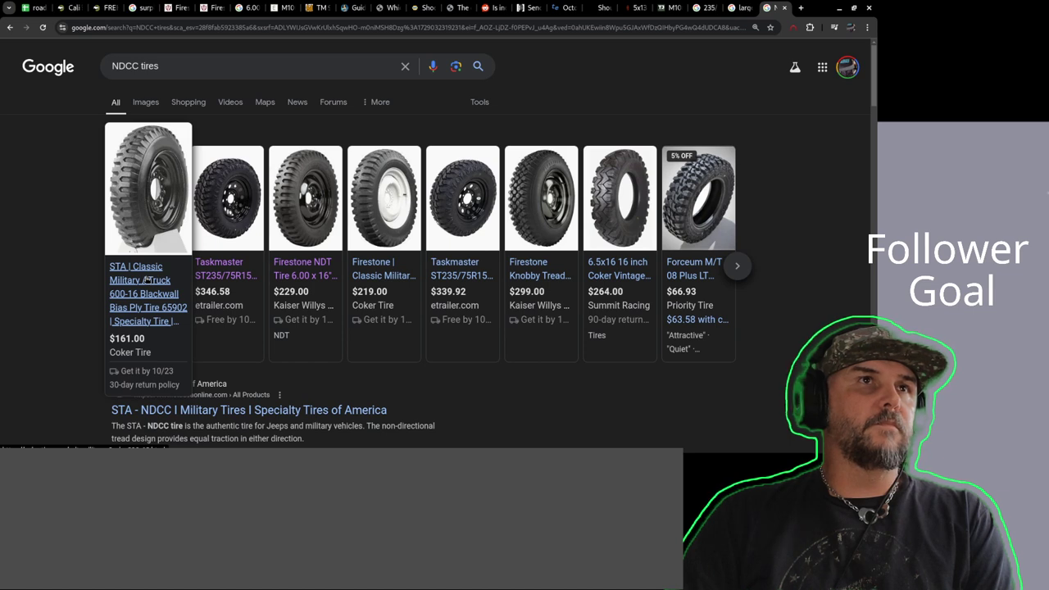
pyautogui.moveTo(214, 276)
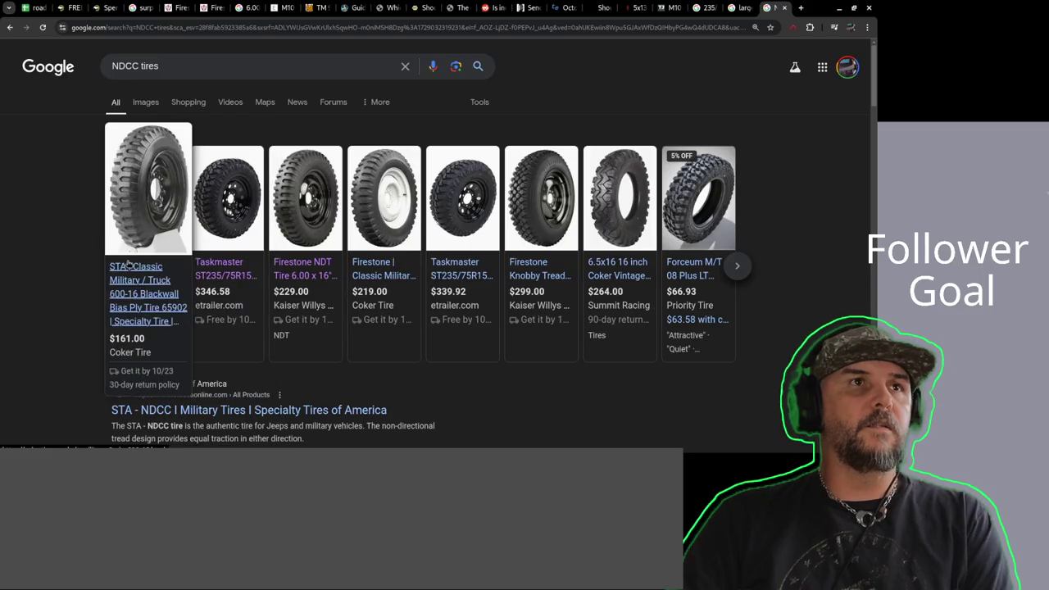
pyautogui.click(227, 295)
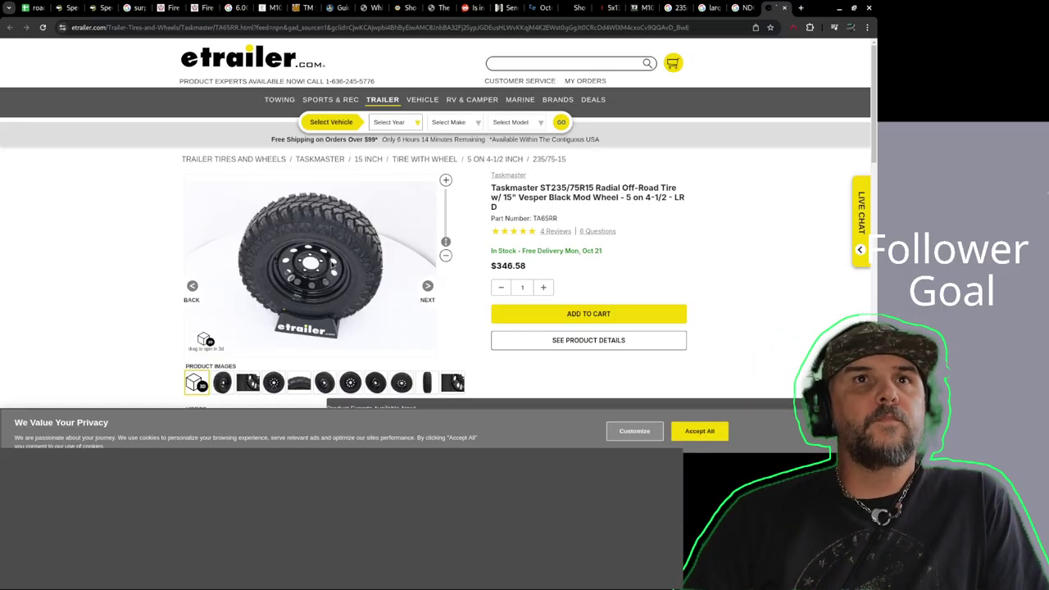
# - Highlight the Taskmaster wheel's 5 on 4-1/2 lug pattern, then close the etrailer listing
pyautogui.moveTo(628, 198); pyautogui.dragTo(670, 202)
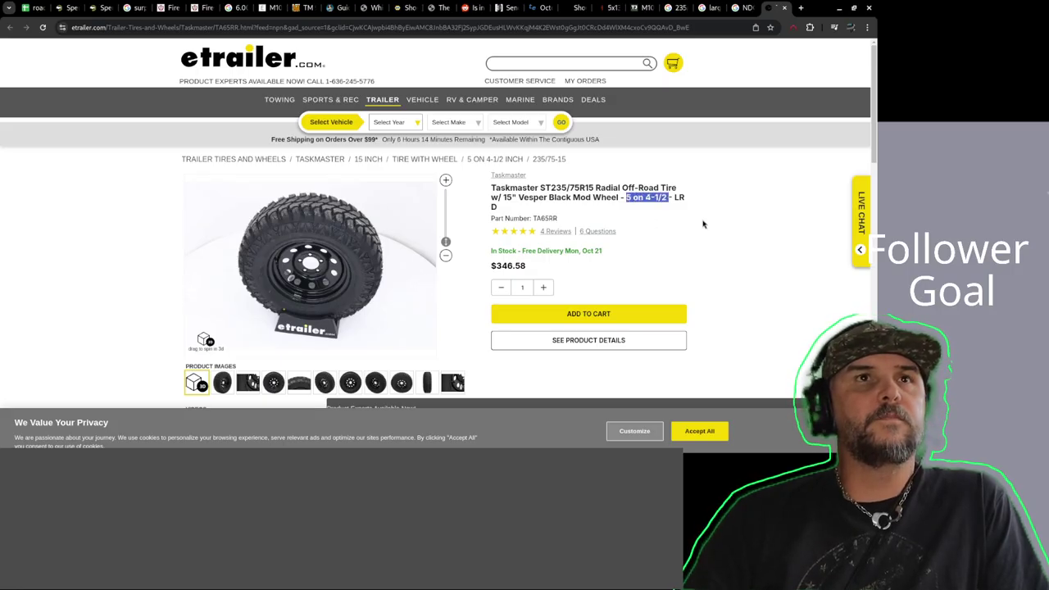
pyautogui.scroll(-2, 662, 220)
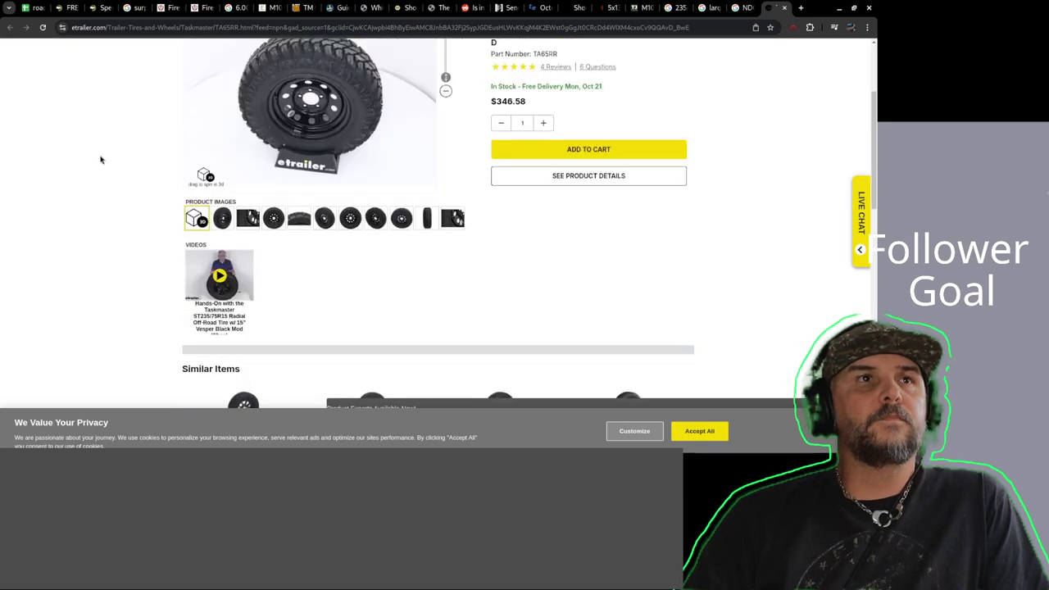
pyautogui.click(784, 7)
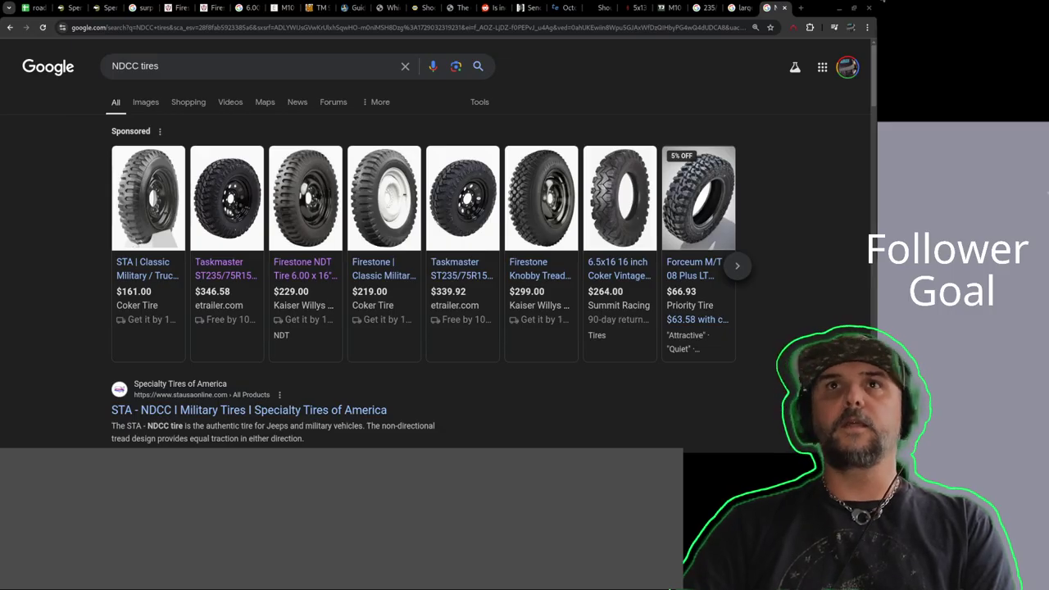
pyautogui.moveTo(672, 589)
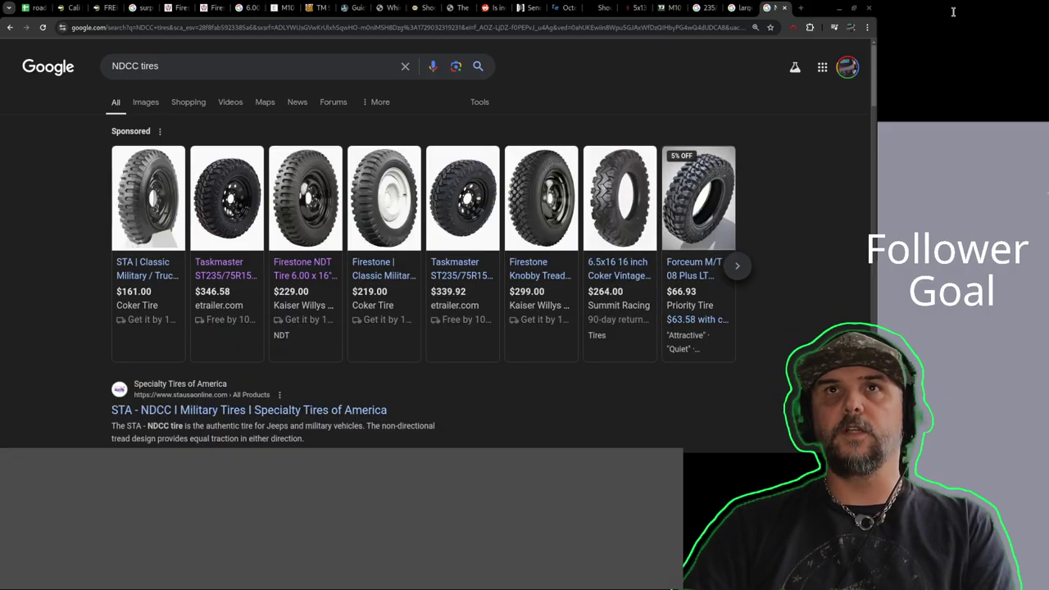
# - Buy 10 Poke Balls for $3000 in the Pokemon Community Game popout
pyautogui.hotkey('alt', 'Tab')
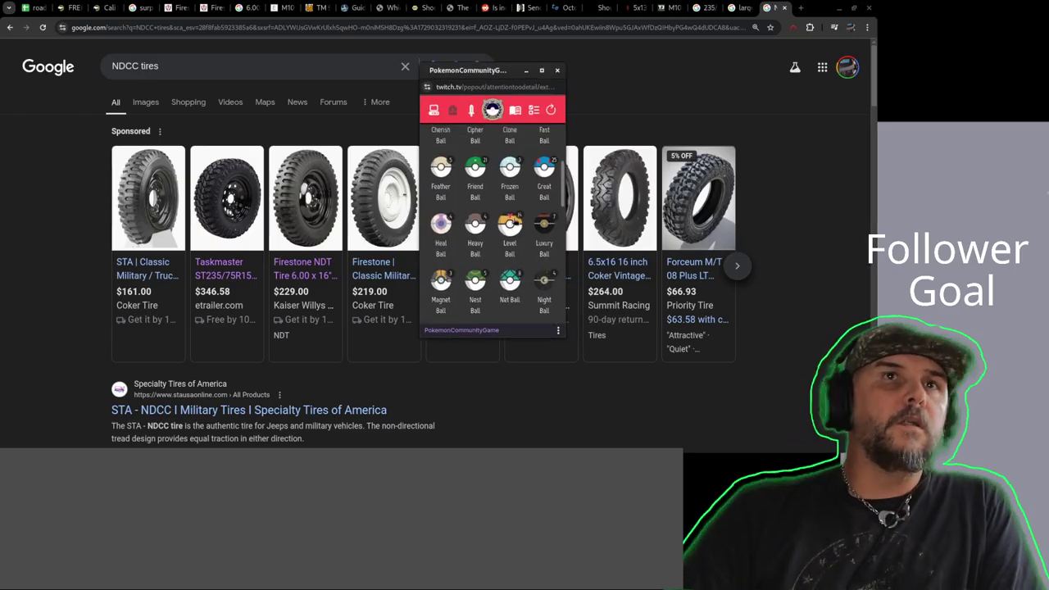
pyautogui.scroll(5, 494, 246)
pyautogui.scroll(-1, 494, 245)
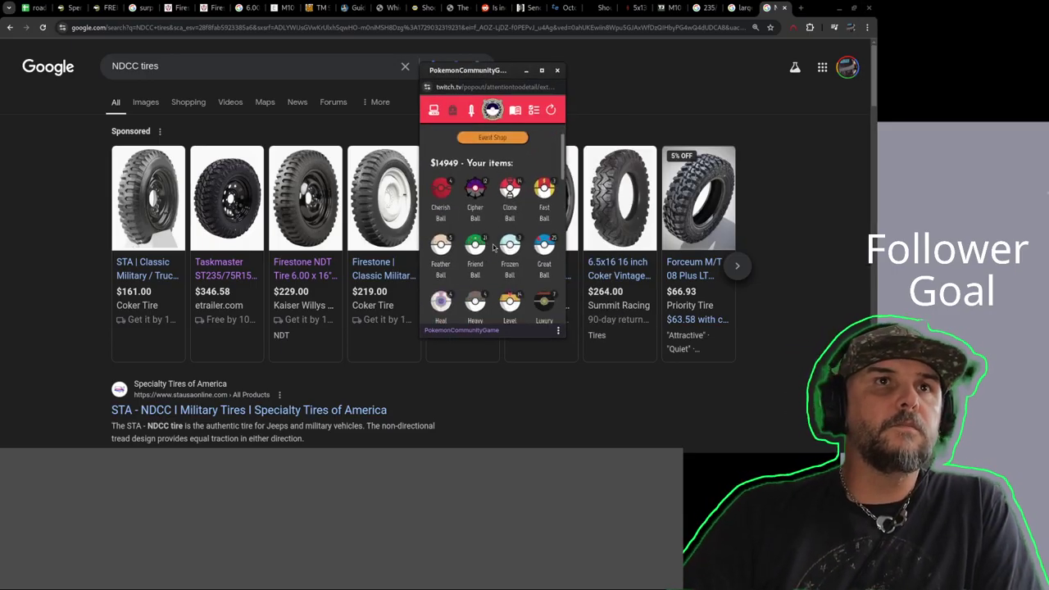
pyautogui.scroll(-4, 494, 246)
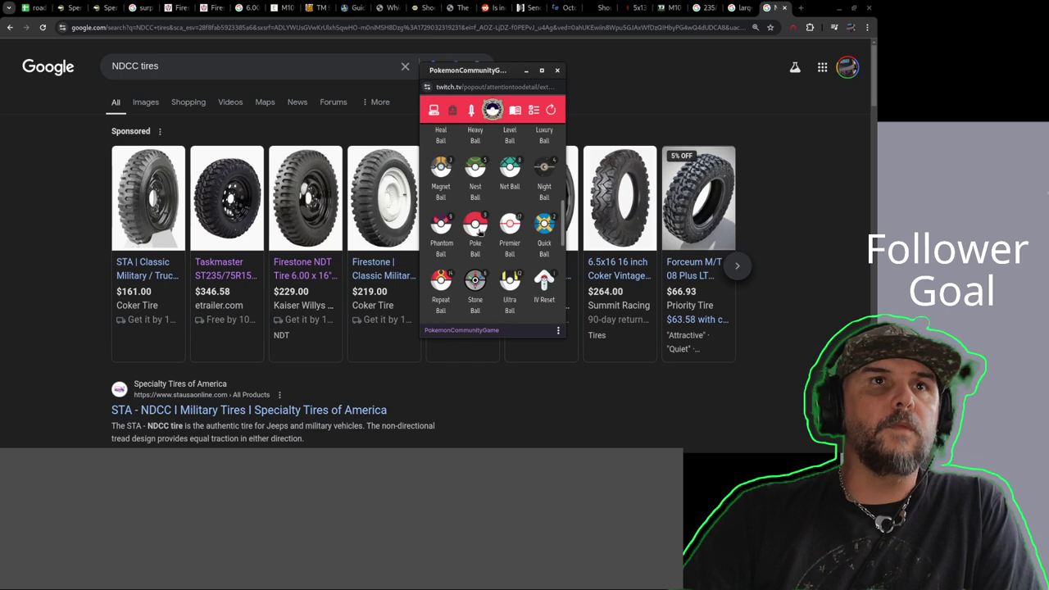
pyautogui.scroll(5, 480, 232)
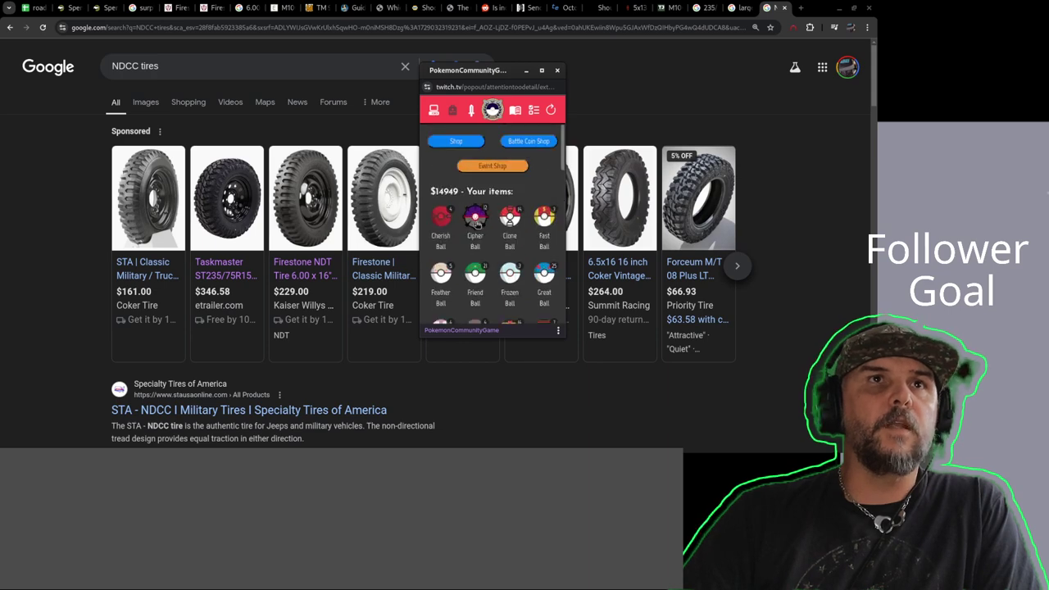
pyautogui.click(456, 141)
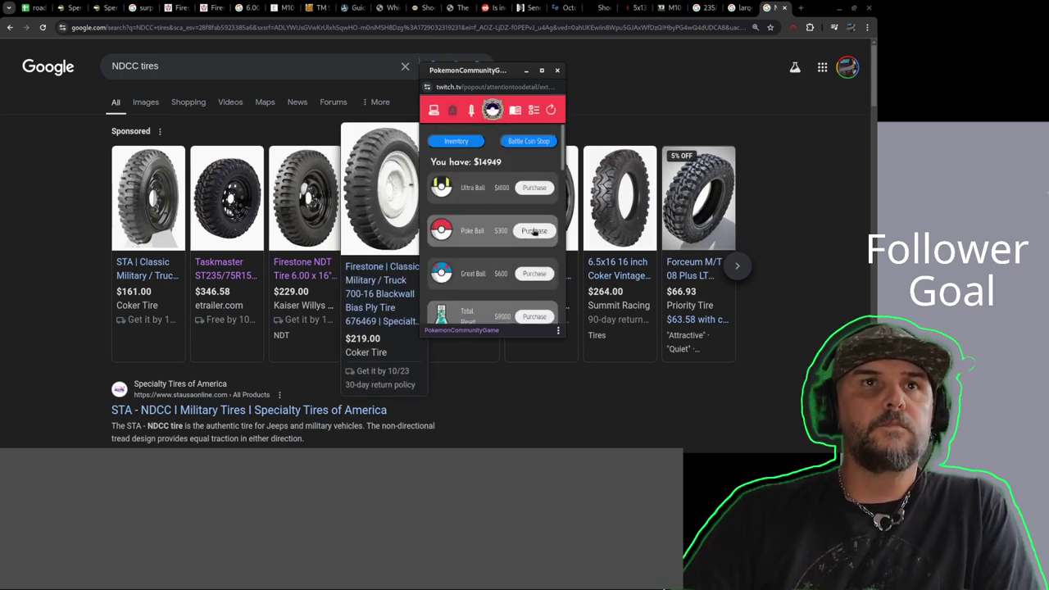
pyautogui.click(534, 231)
pyautogui.click(491, 166)
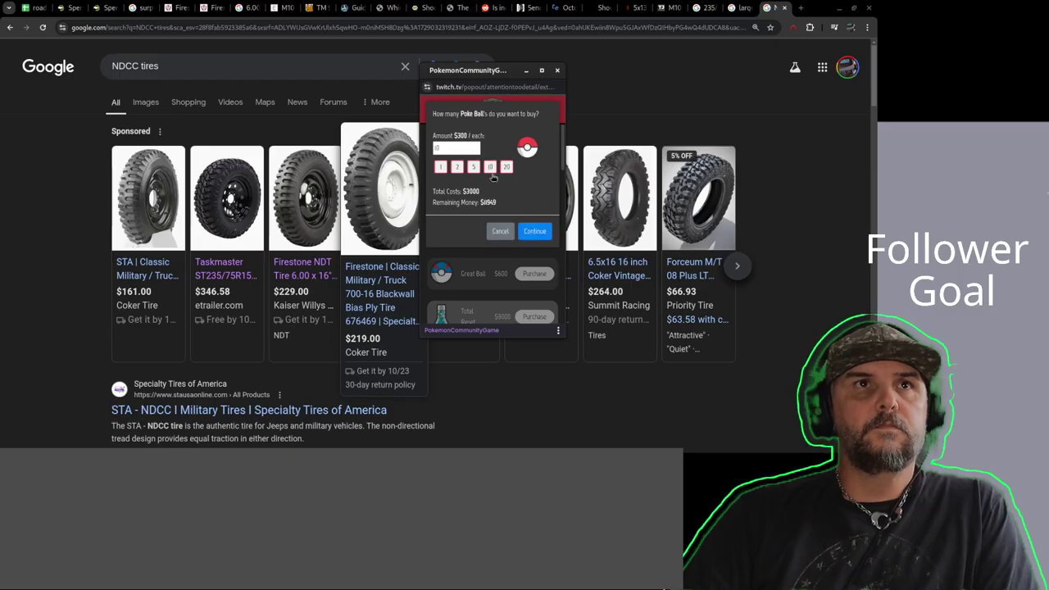
pyautogui.click(535, 231)
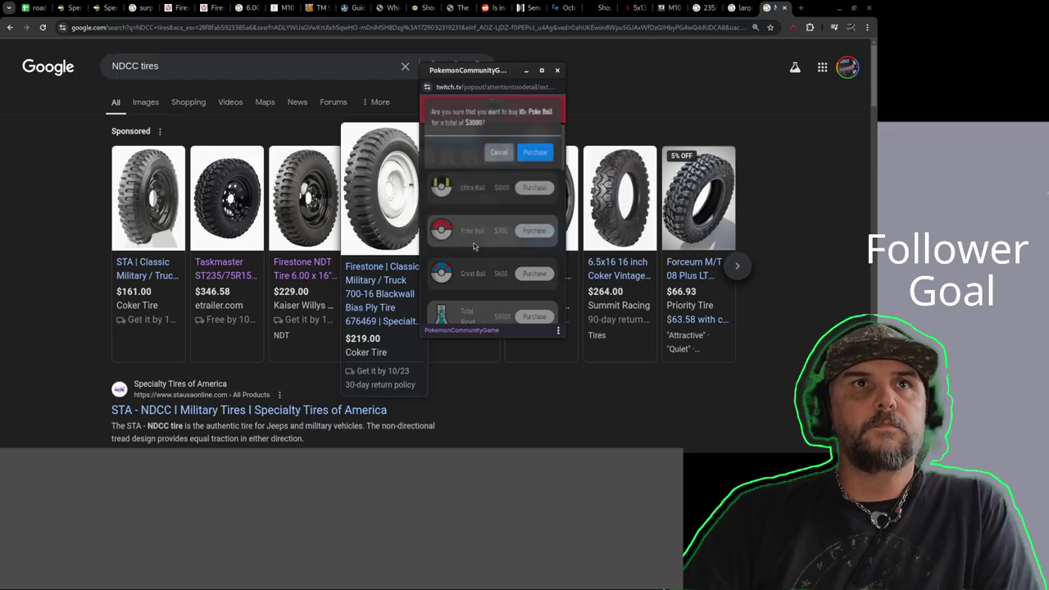
pyautogui.click(534, 153)
pyautogui.click(538, 144)
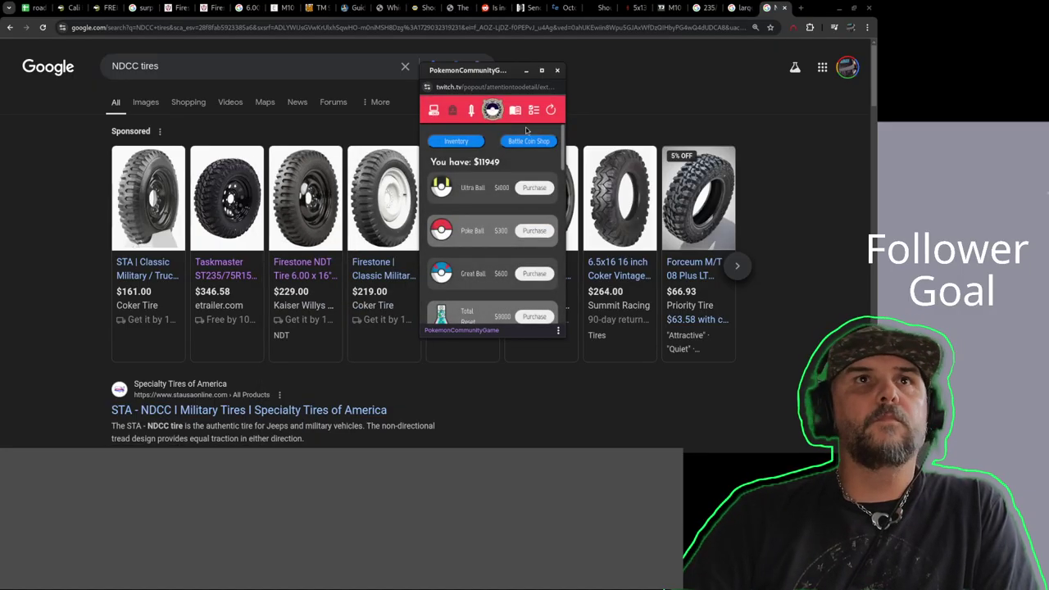
# - Browse the missions list and the owned Pokémon list, trying and clearing search filters
pyautogui.click(532, 113)
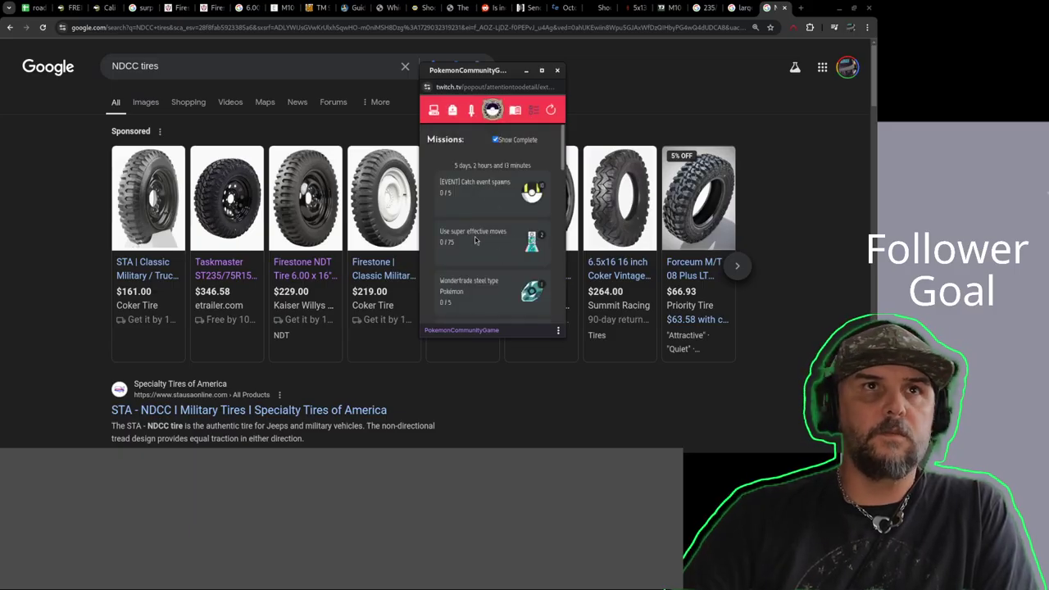
pyautogui.scroll(-3, 490, 172)
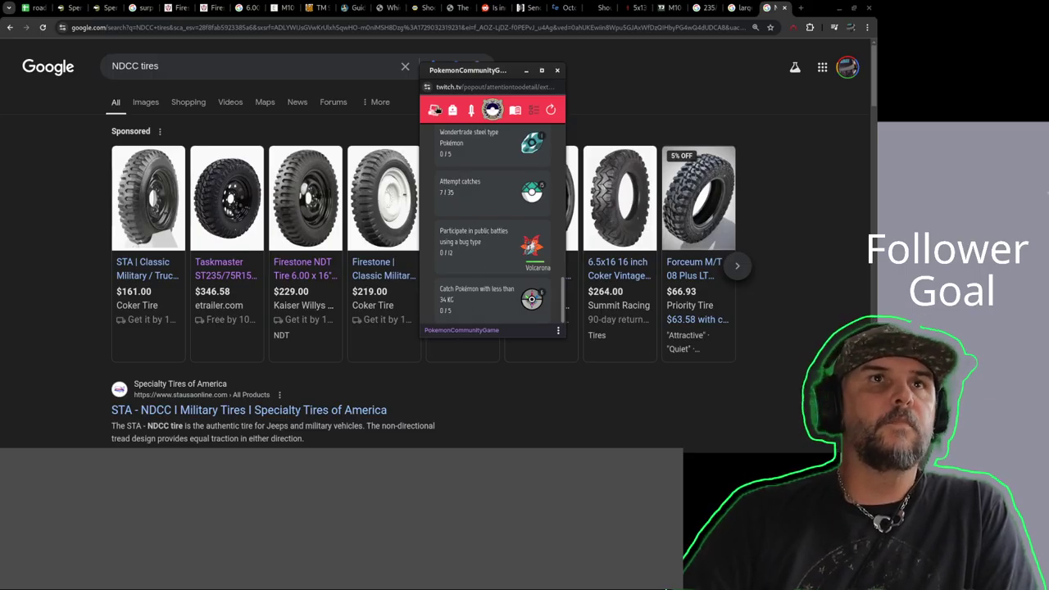
pyautogui.click(434, 110)
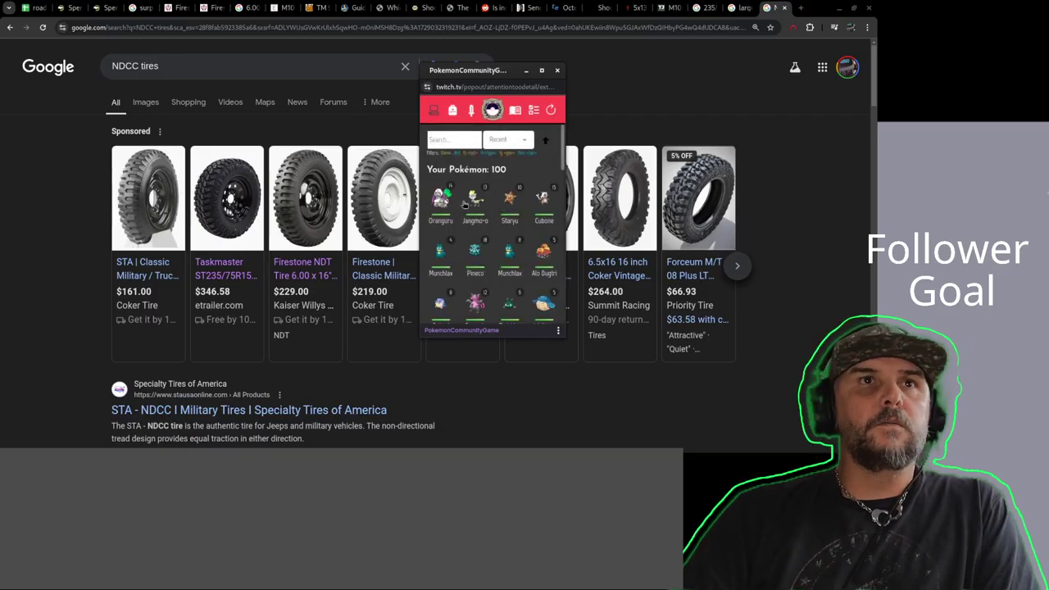
pyautogui.click(455, 140)
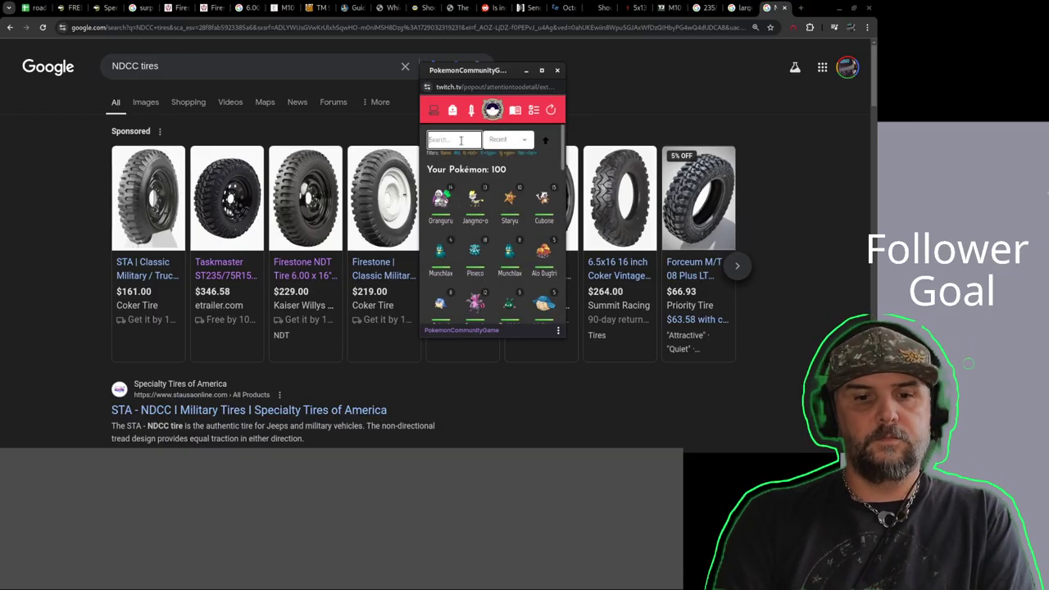
pyautogui.write('c')
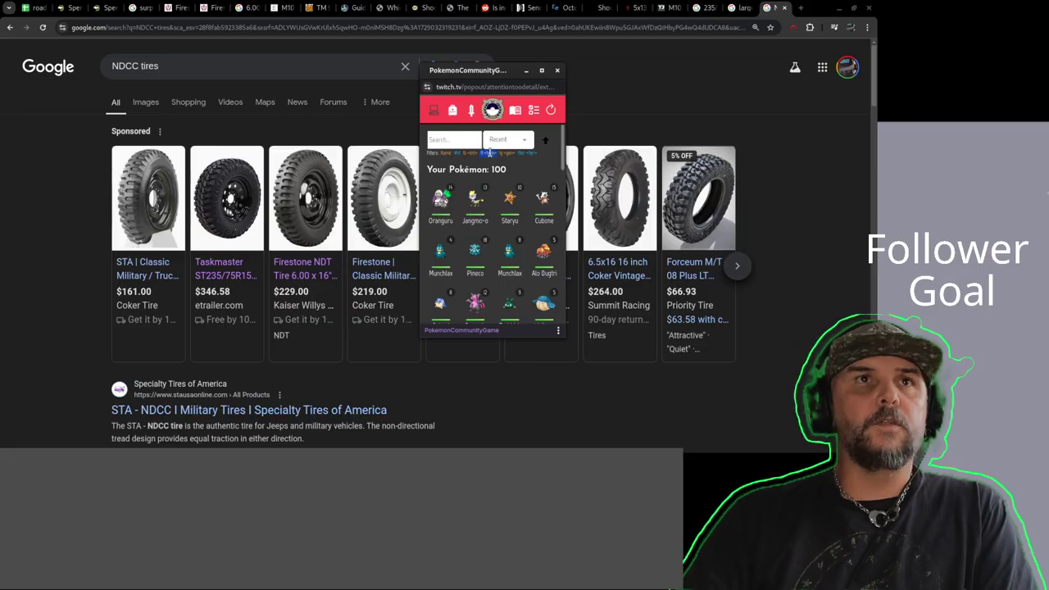
pyautogui.rightClick(489, 153)
pyautogui.click(454, 139)
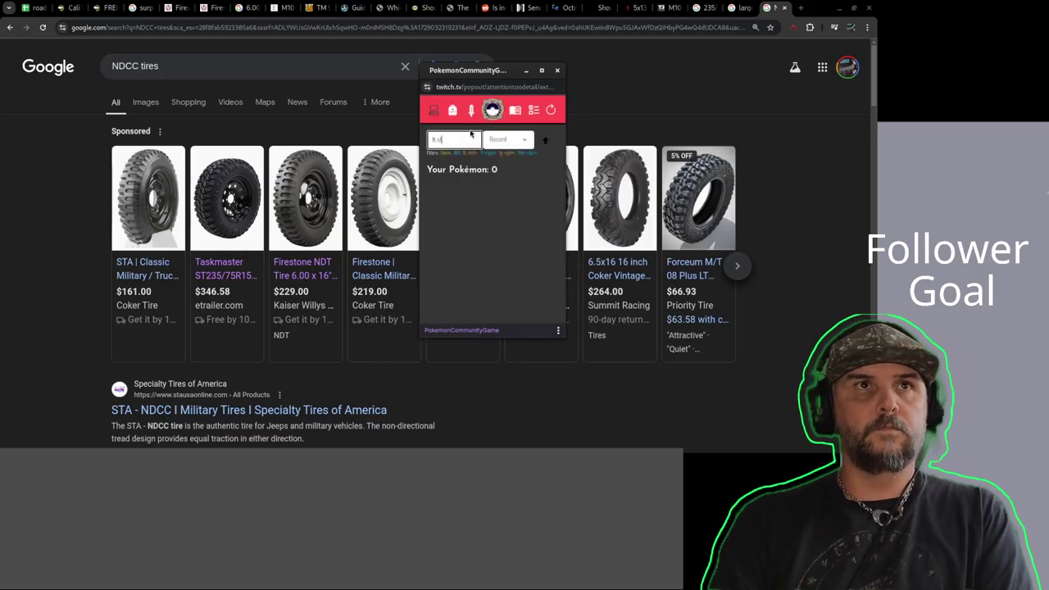
pyautogui.write('tea')
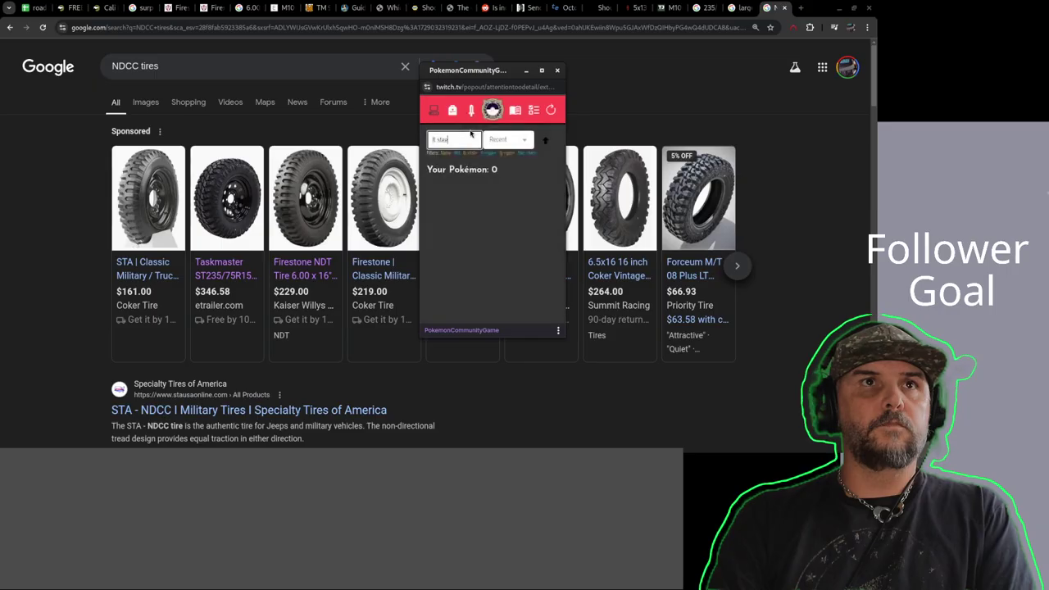
pyautogui.press('BackSpace')
pyautogui.press('BackSpace')
pyautogui.press('BackSpace')
pyautogui.press('BackSpace')
pyautogui.press('BackSpace')
pyautogui.press('BackSpace')
pyautogui.press('BackSpace')
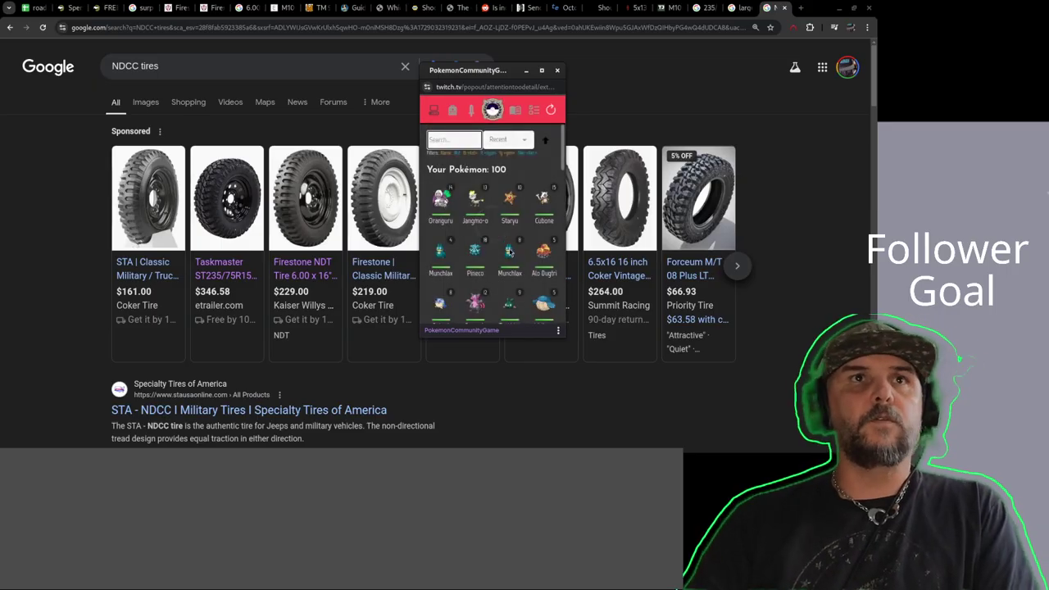
pyautogui.scroll(-3, 500, 259)
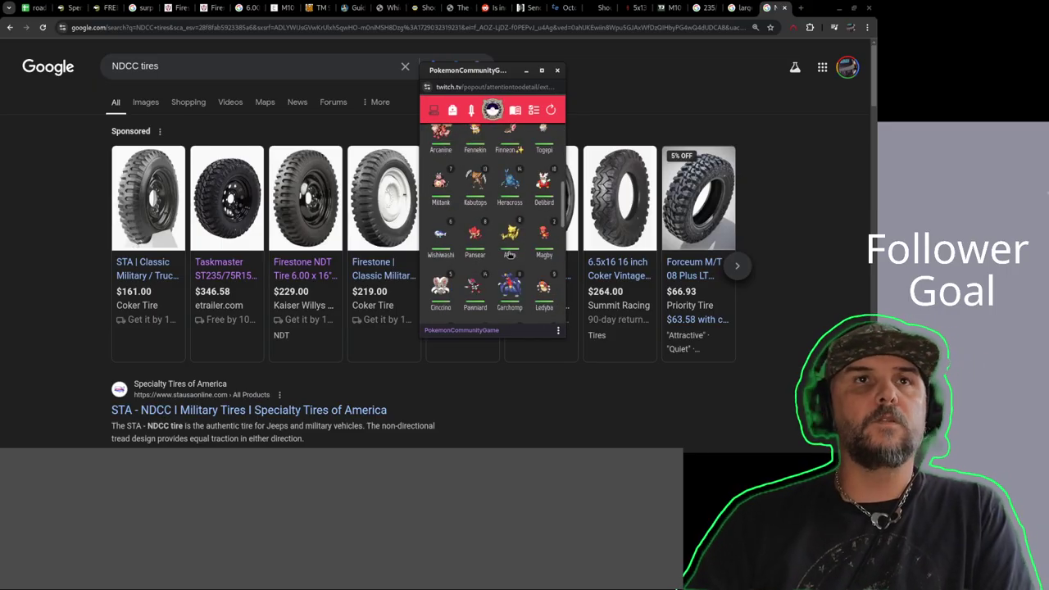
# - Trade away Pawniard, close the details and return to the NDCC tires results
pyautogui.click(473, 287)
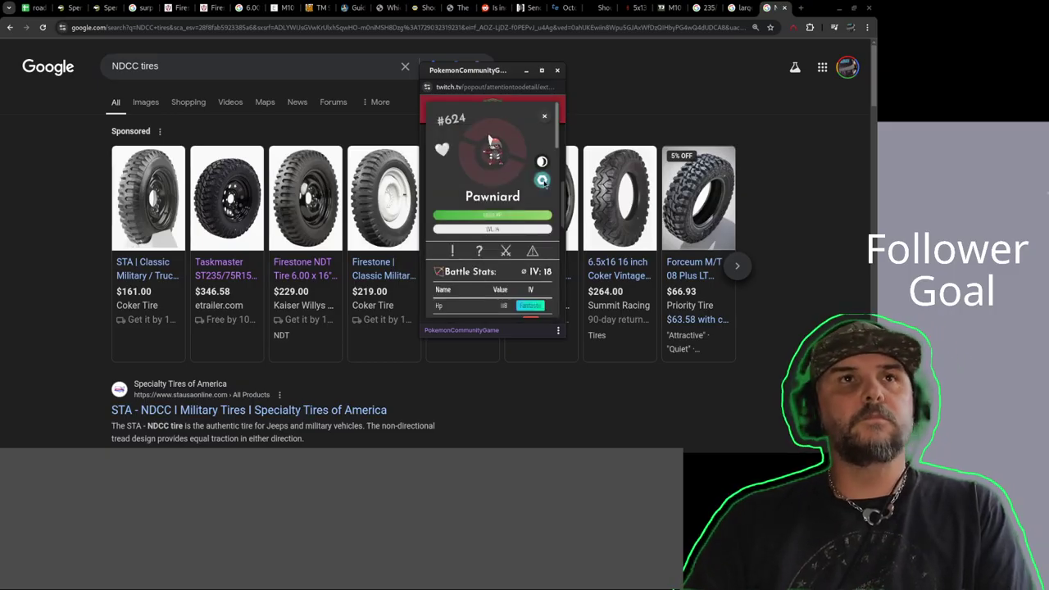
pyautogui.scroll(-2, 531, 246)
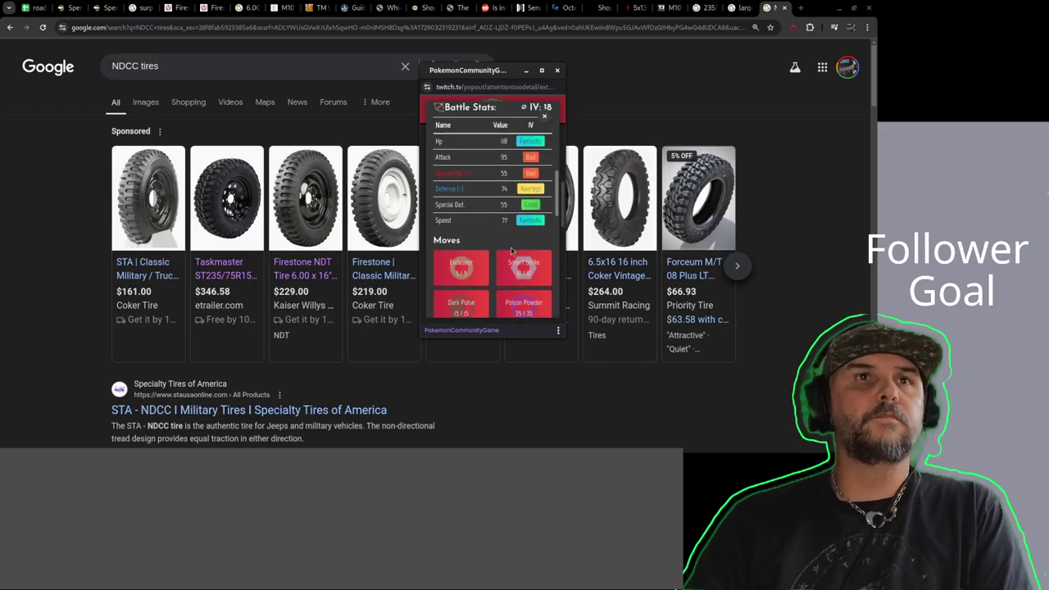
pyautogui.scroll(-4, 511, 251)
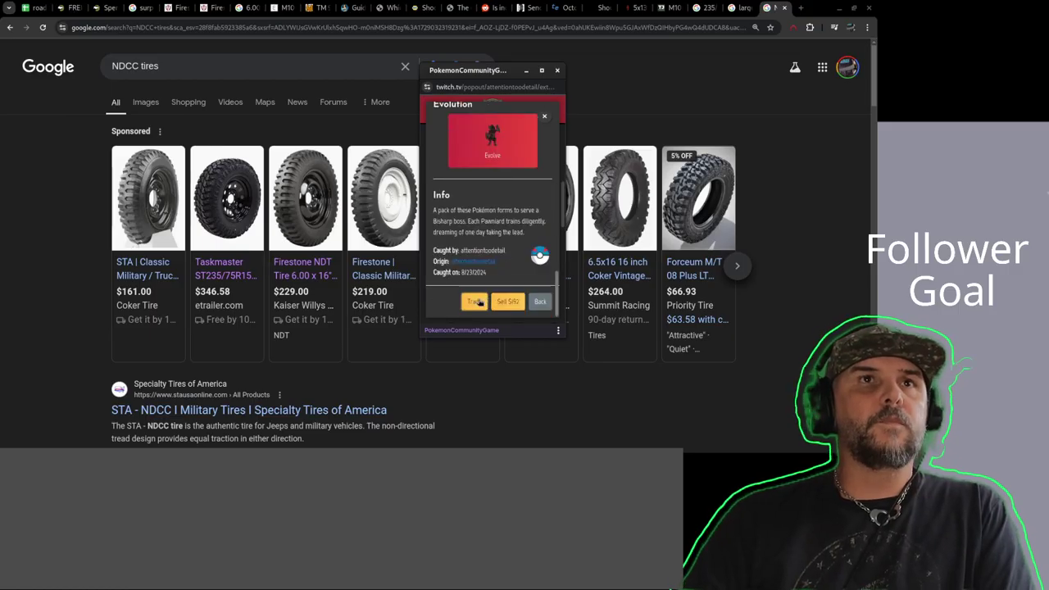
pyautogui.click(473, 302)
pyautogui.click(495, 156)
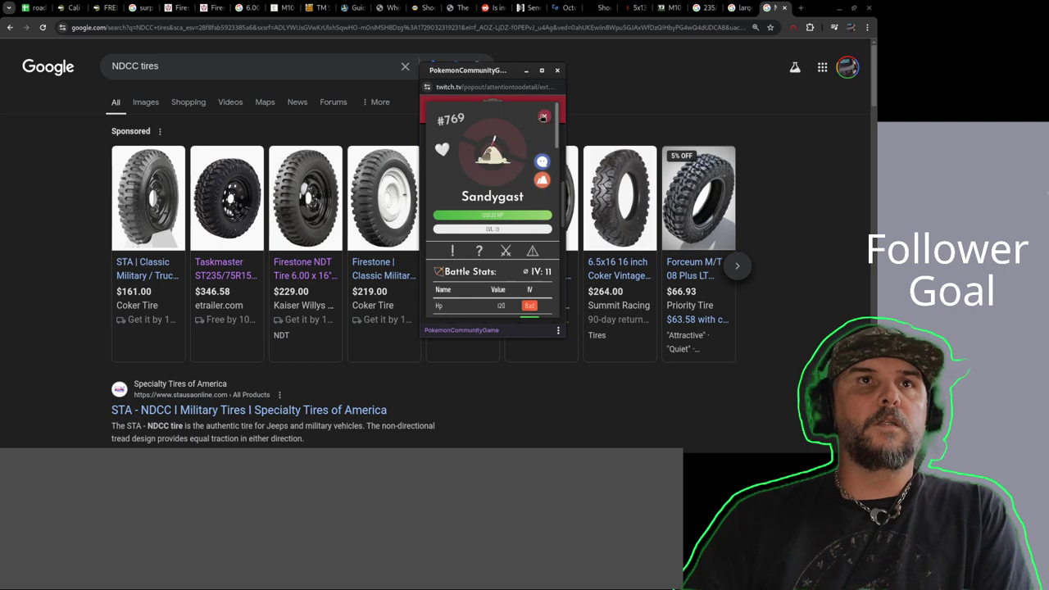
pyautogui.click(545, 116)
pyautogui.click(660, 90)
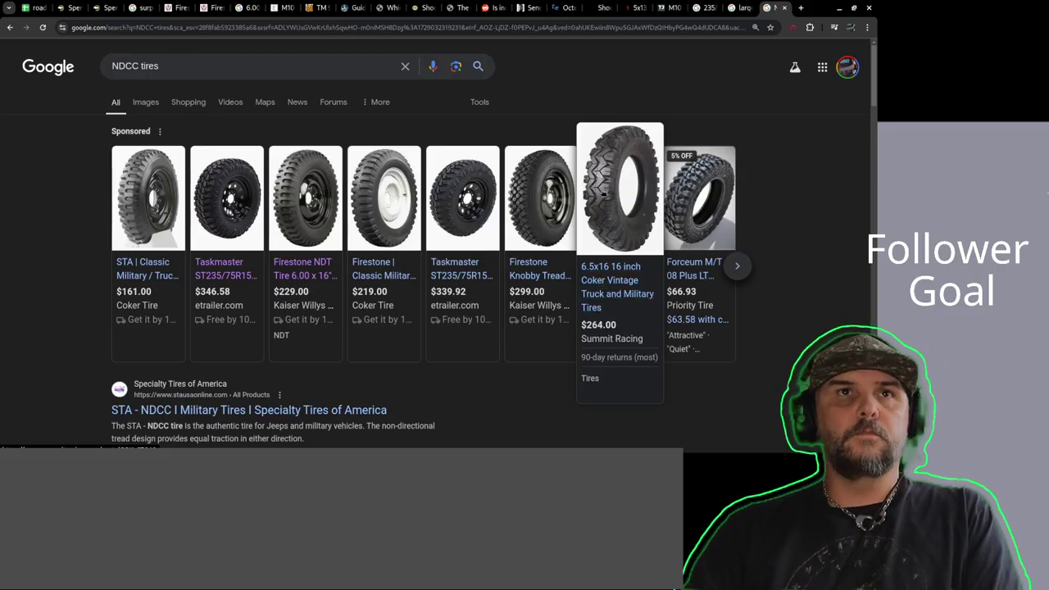
# - Glance at the Coker Vintage 6.5x16 listing, then review the Firestone Knobby Tread 6.00x16 specs and fitment
pyautogui.click(614, 287)
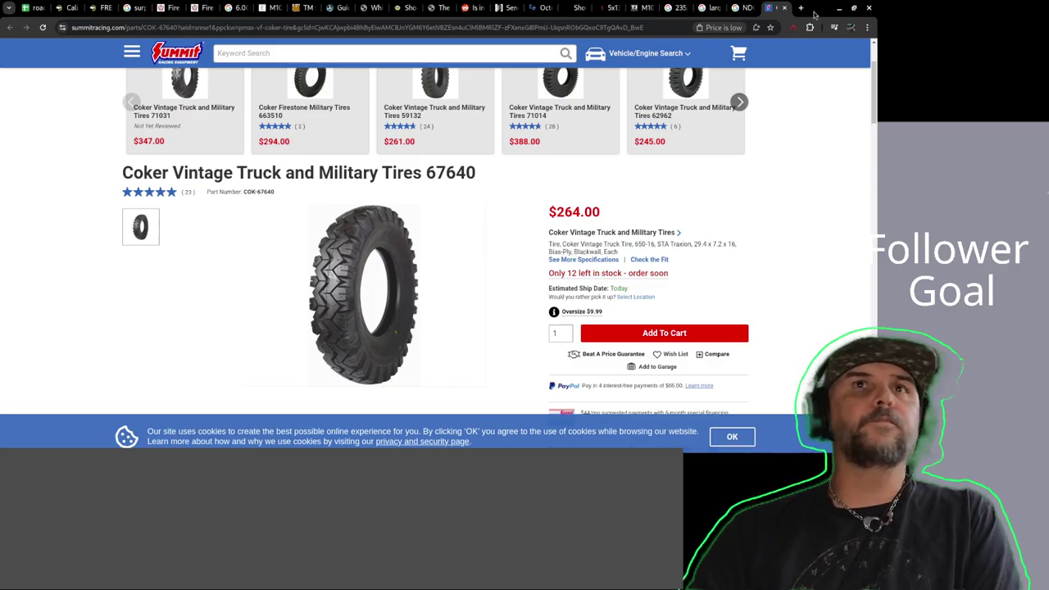
pyautogui.click(784, 7)
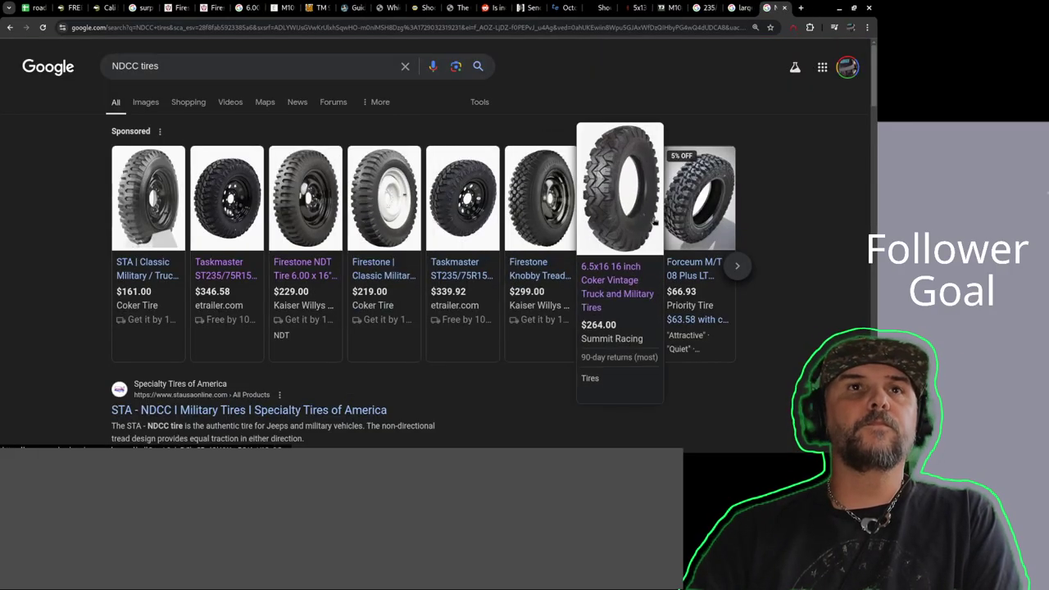
pyautogui.click(529, 208)
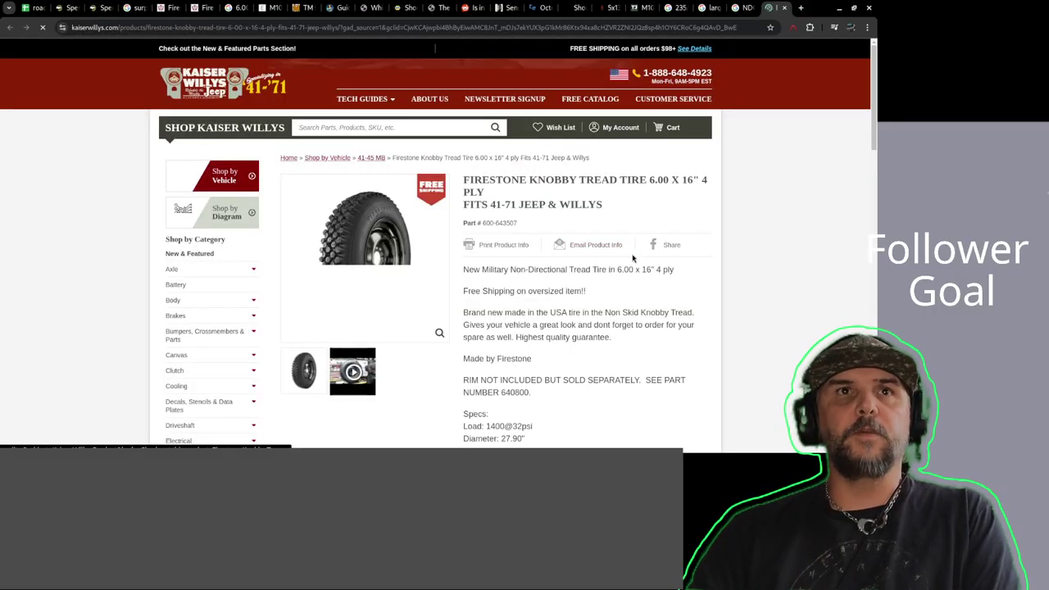
pyautogui.scroll(-1, 524, 271)
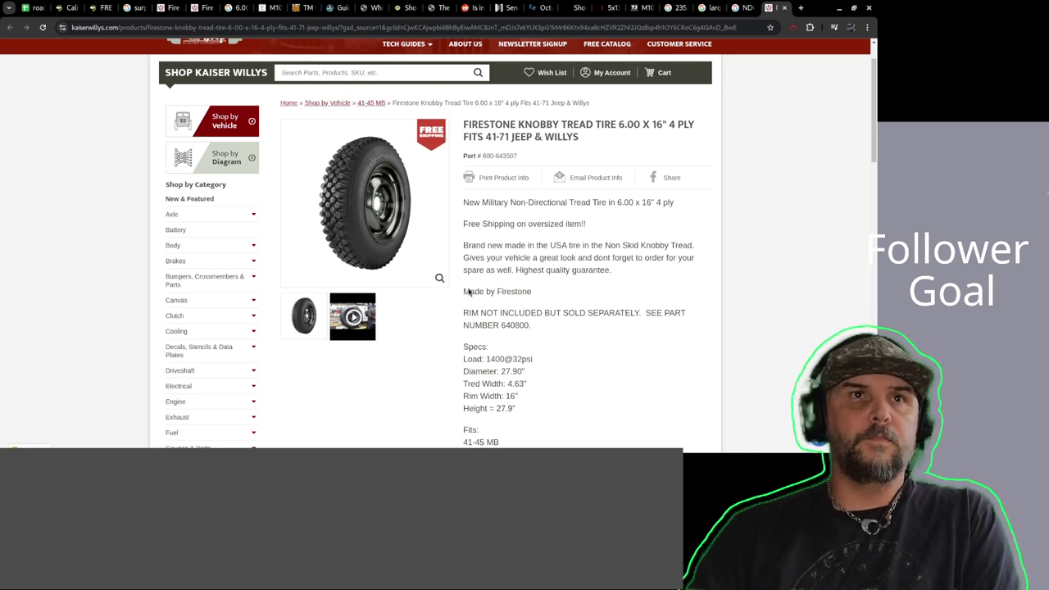
pyautogui.scroll(-2, 518, 268)
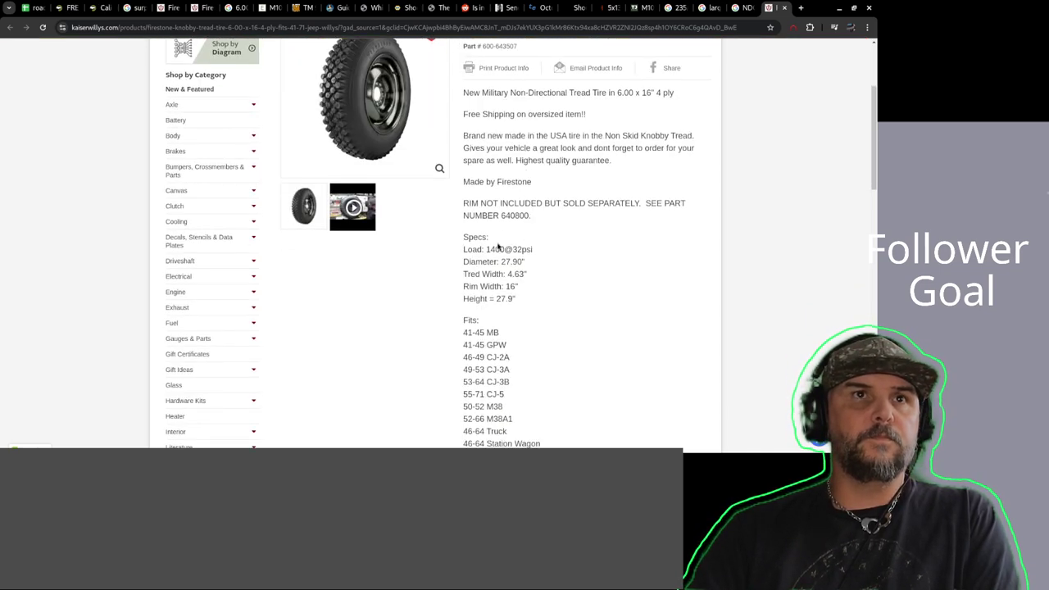
pyautogui.scroll(-4, 525, 304)
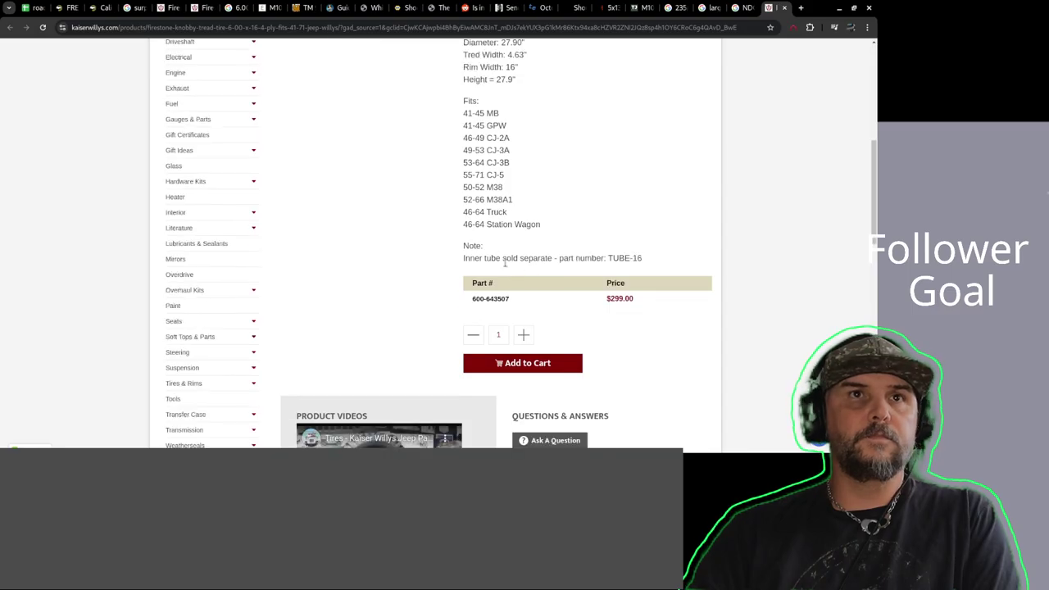
# - Note the separately sold TUBE-16 inner tube and close the Kaiser Willys page
pyautogui.scroll(3, 523, 263)
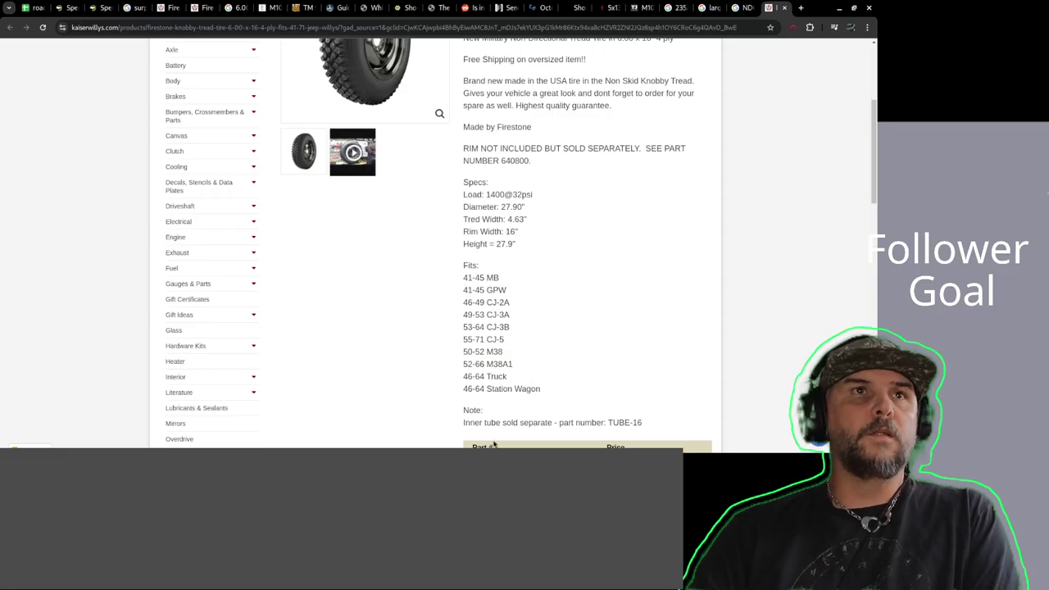
pyautogui.moveTo(463, 422); pyautogui.dragTo(553, 423)
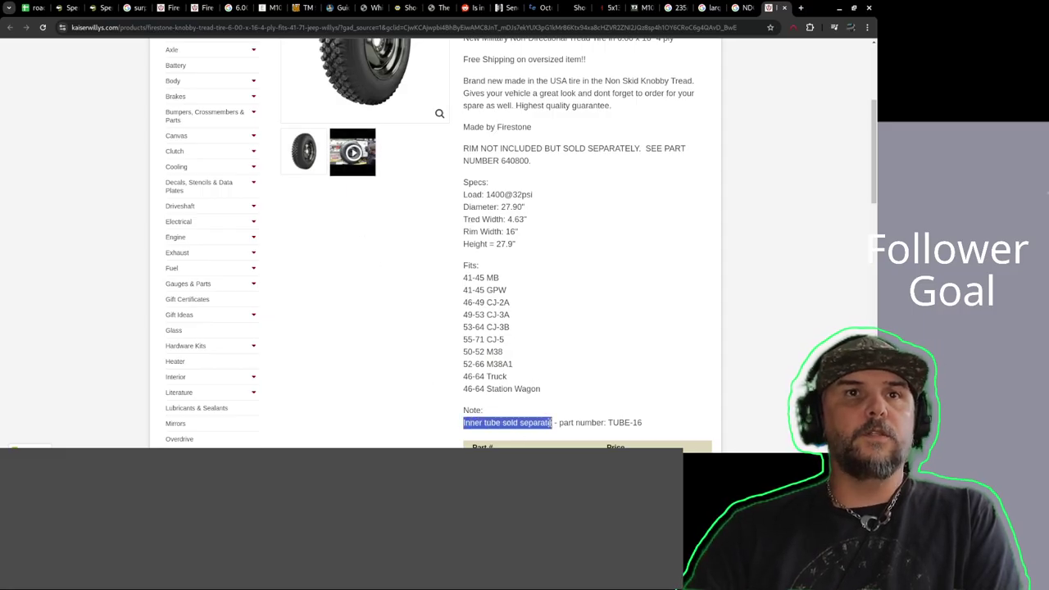
pyautogui.click(589, 404)
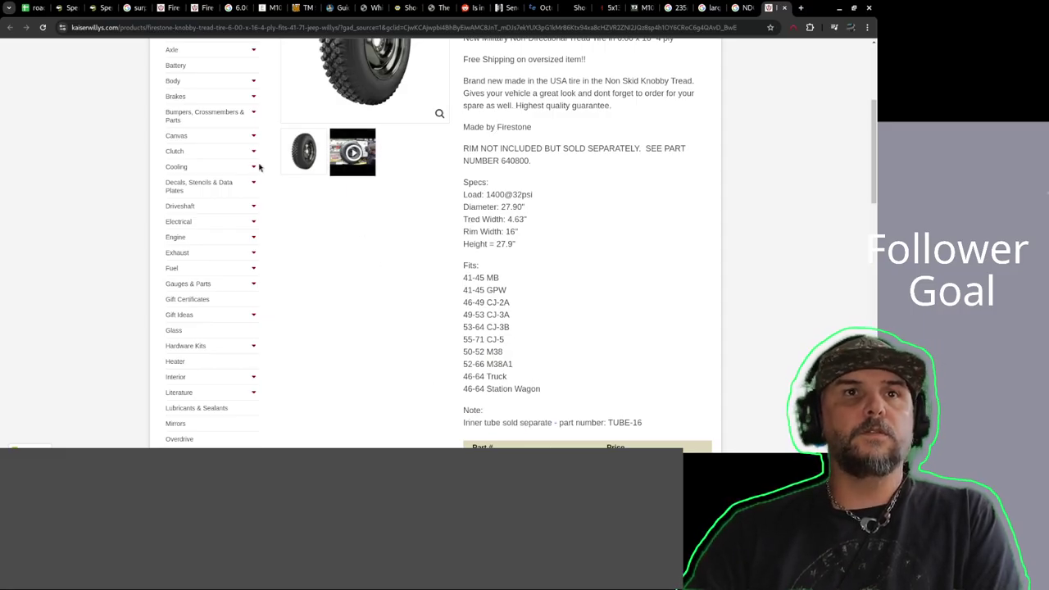
pyautogui.click(784, 7)
pyautogui.moveTo(464, 203)
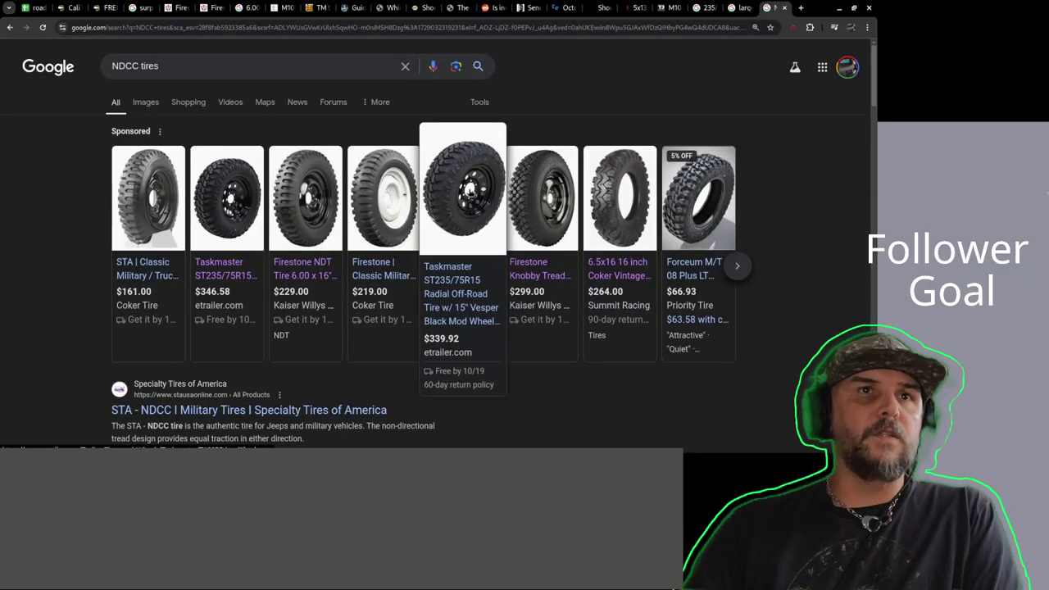
# - Replace the query with 'm100 replacement tires' and run the search
pyautogui.scroll(-1, 587, 351)
pyautogui.moveTo(587, 350)
pyautogui.scroll(-3, 587, 350)
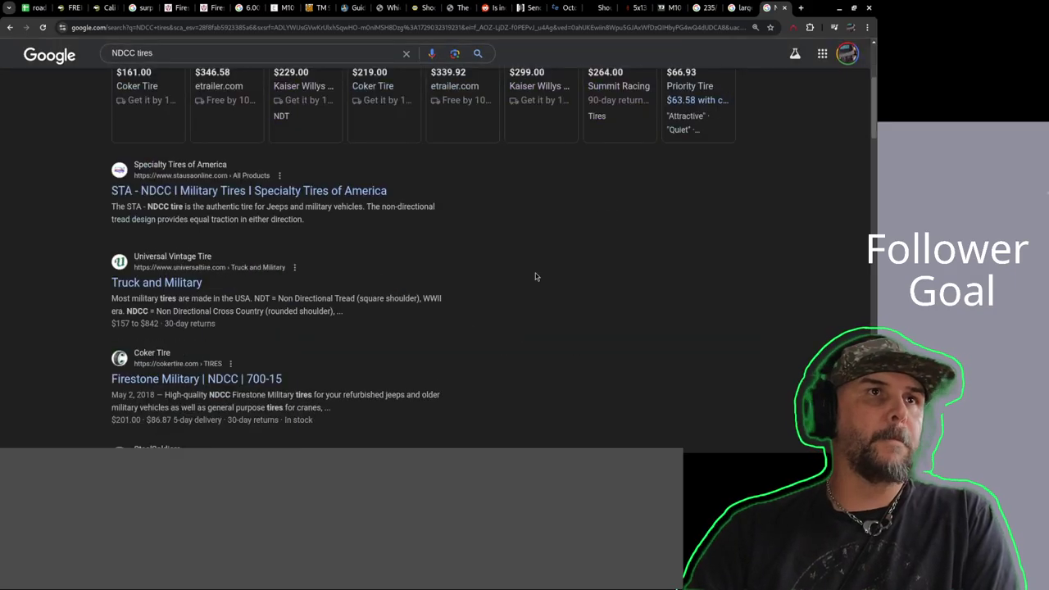
pyautogui.scroll(3, 539, 307)
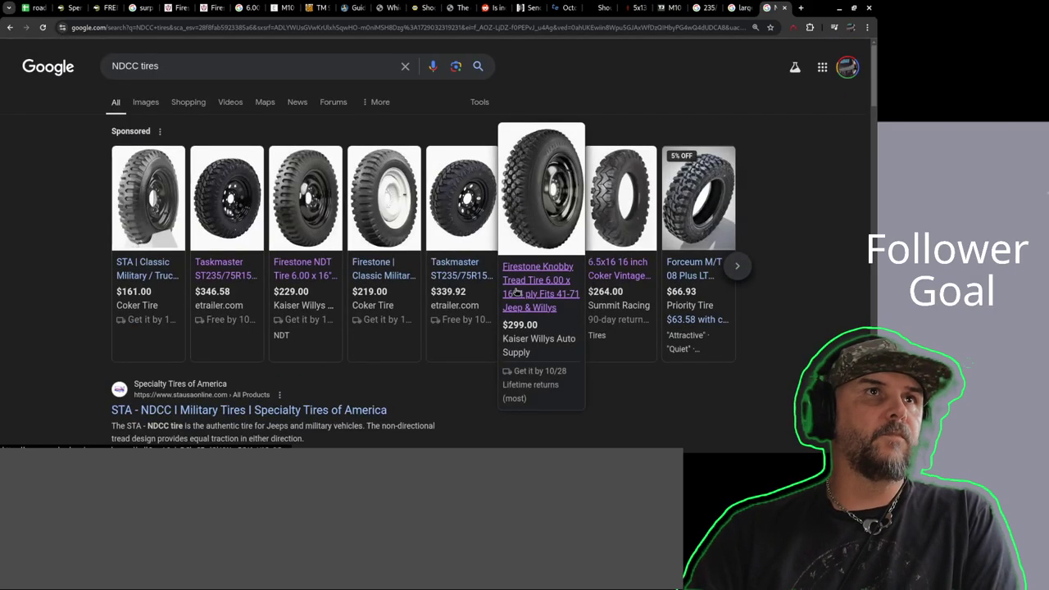
pyautogui.moveTo(139, 184)
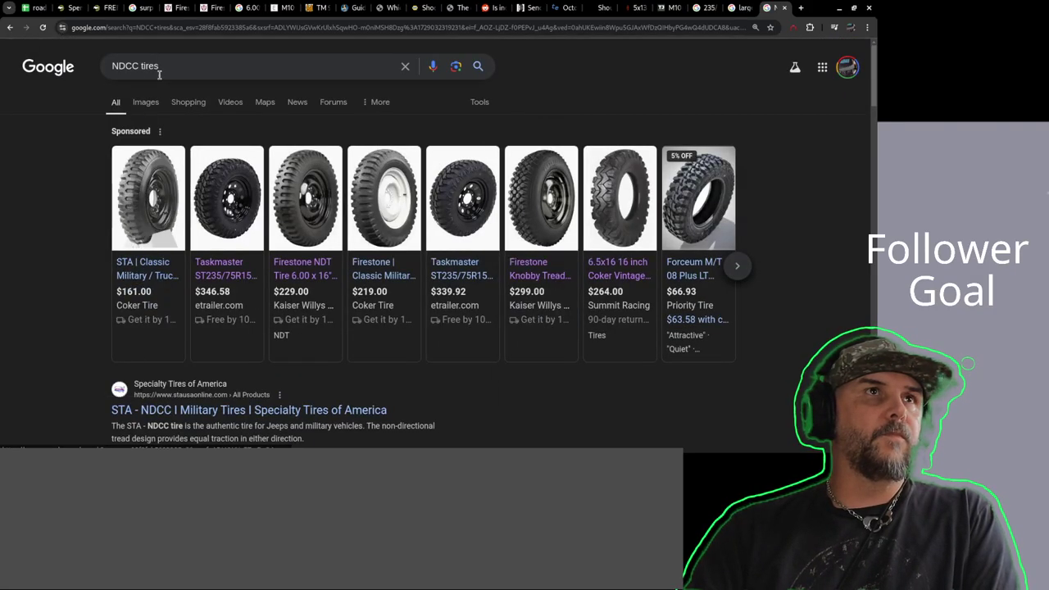
pyautogui.moveTo(158, 66); pyautogui.dragTo(4, 51)
pyautogui.write('m1')
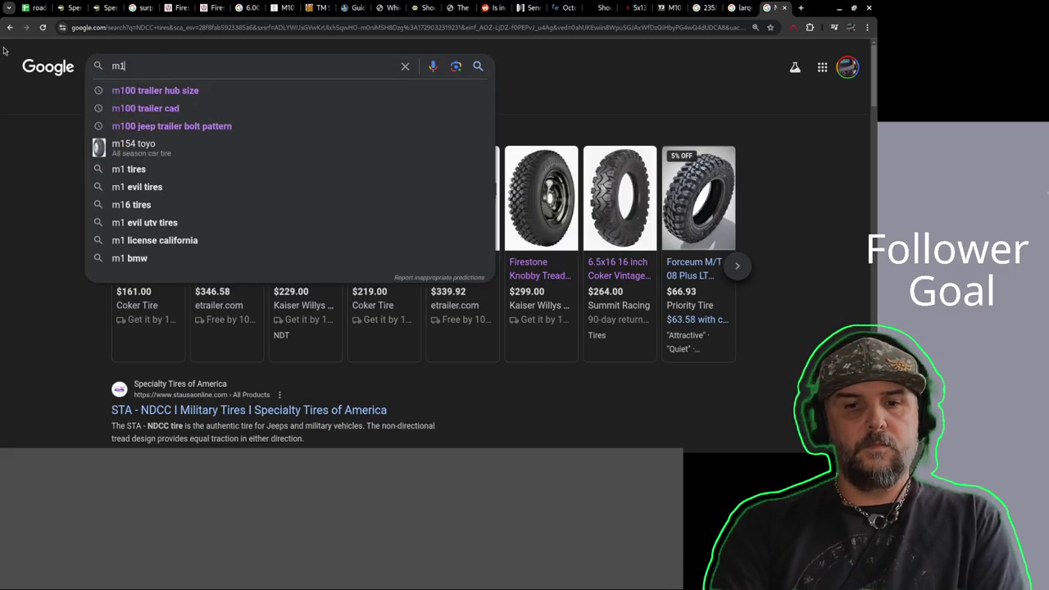
pyautogui.write('00 replacement tires')
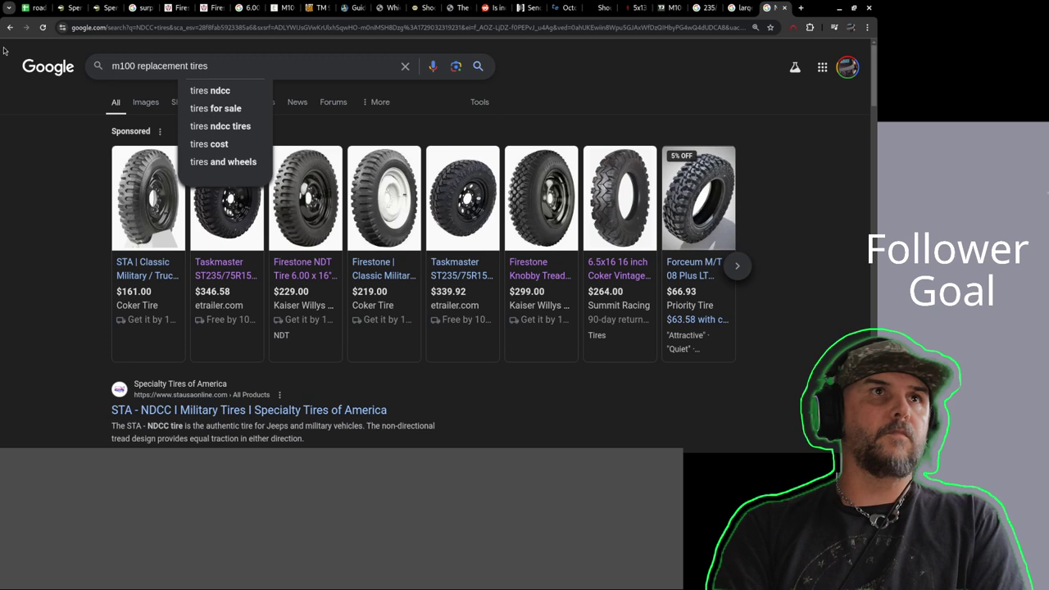
pyautogui.press('Return')
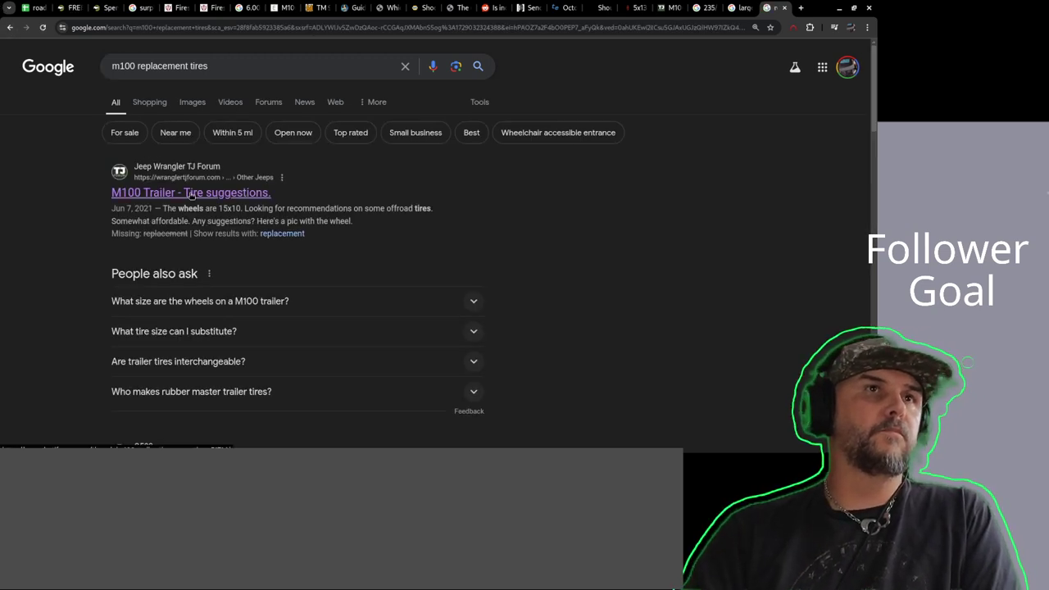
# - Try the G503 M100 tire size thread, hit its login wall, and go back to the results
pyautogui.scroll(-3, 167, 207)
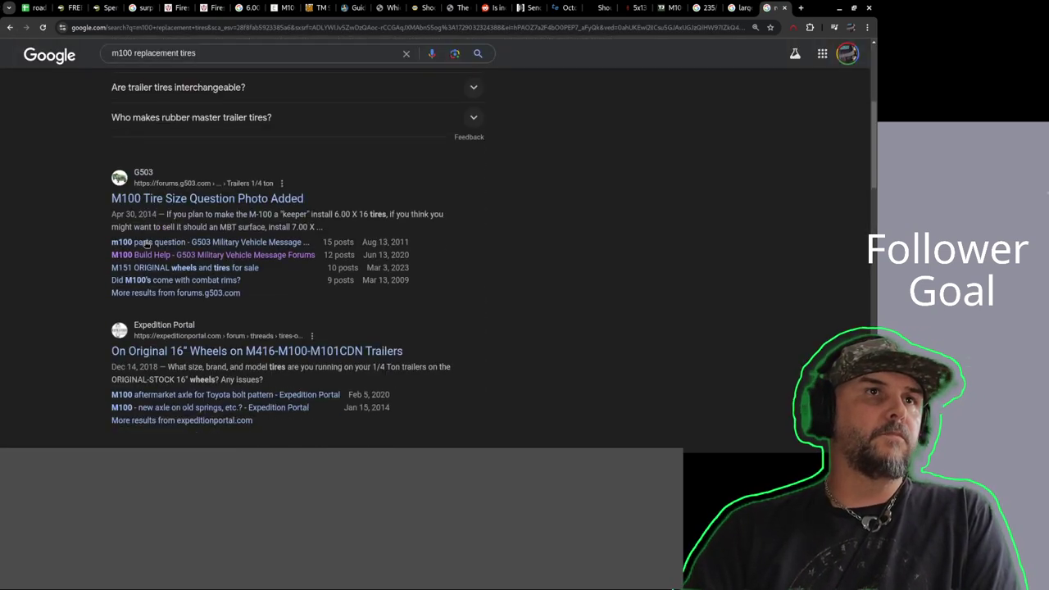
pyautogui.click(182, 201)
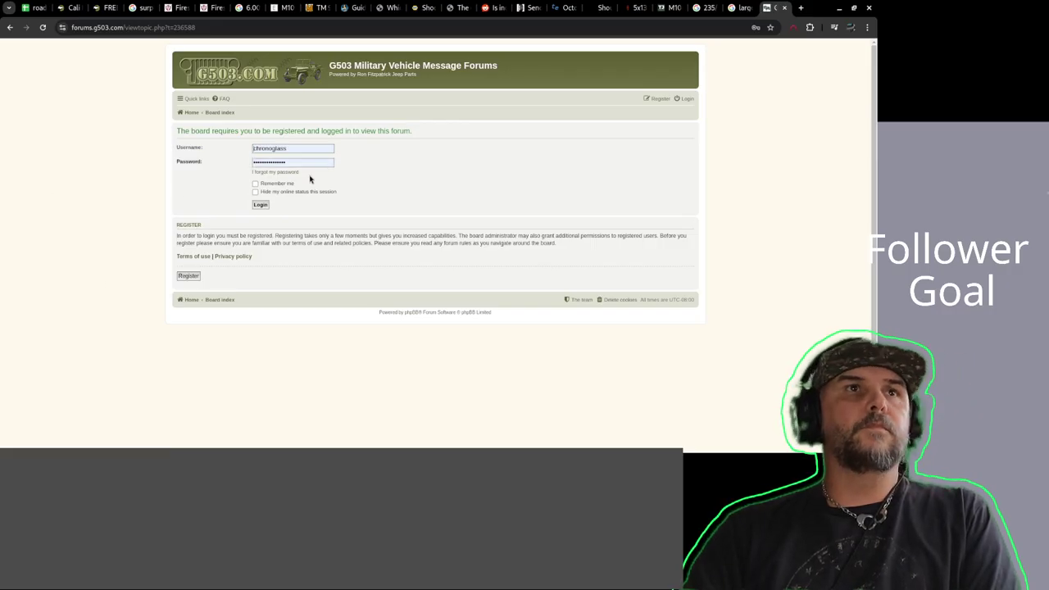
pyautogui.click(261, 205)
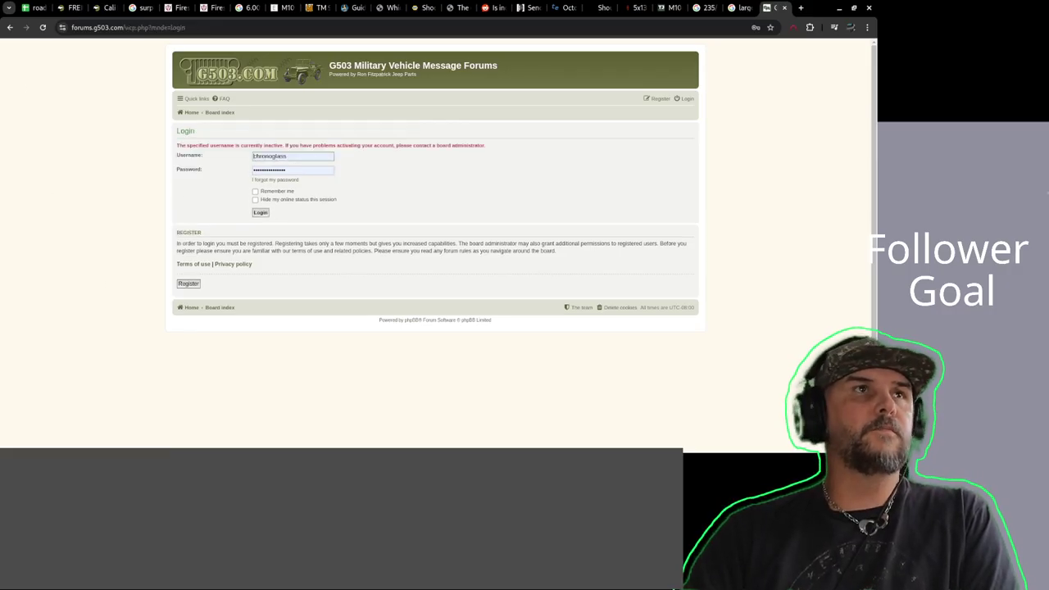
pyautogui.click(10, 27)
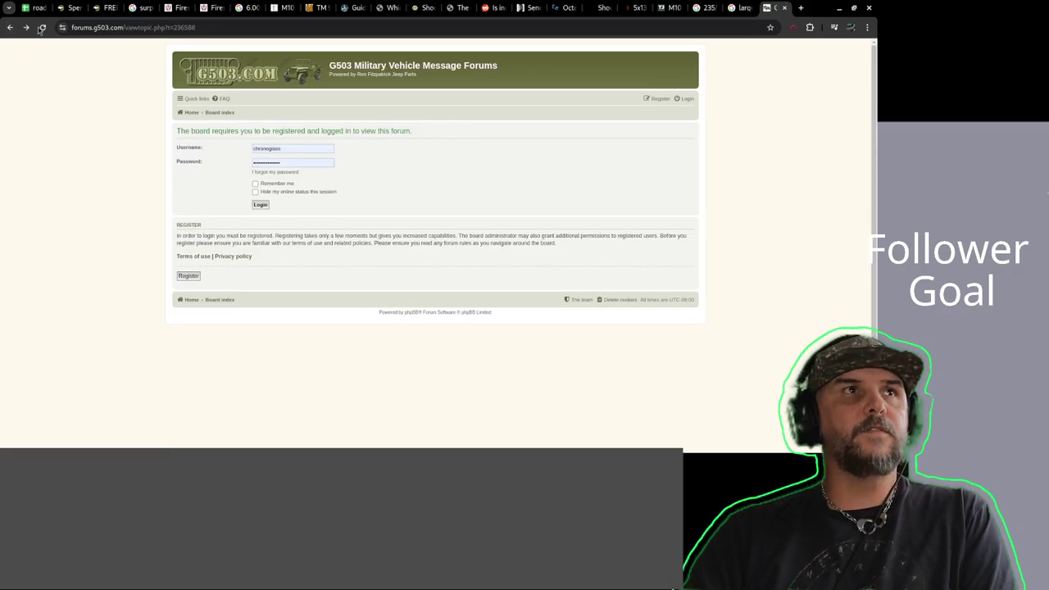
pyautogui.click(10, 27)
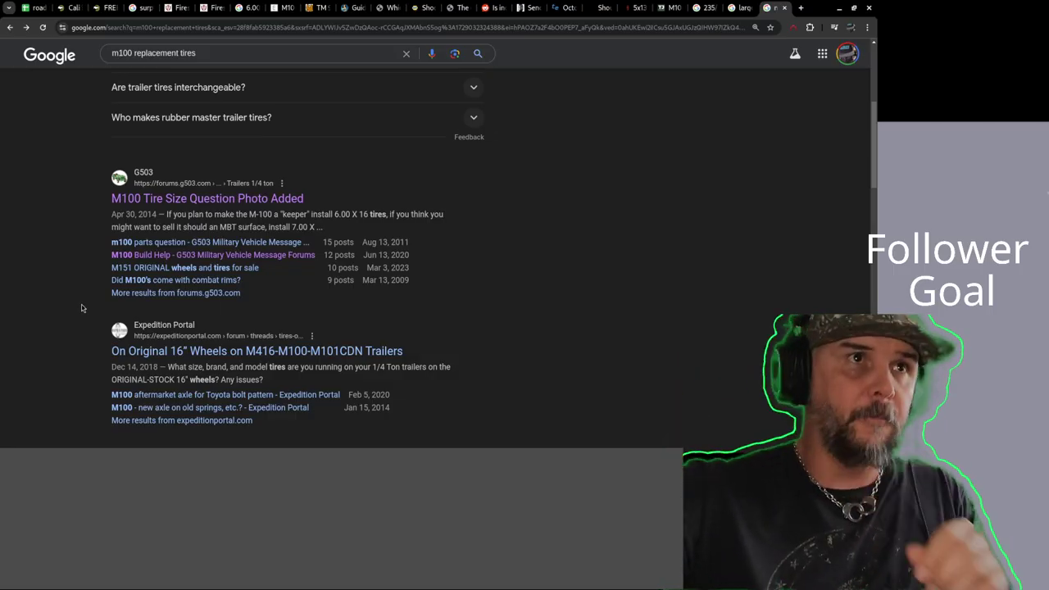
# - Read the Expedition Portal 16" wheels thread's replies on military tires, skipping tubes, and 235/85R16 MT/Rs
pyautogui.click(188, 353)
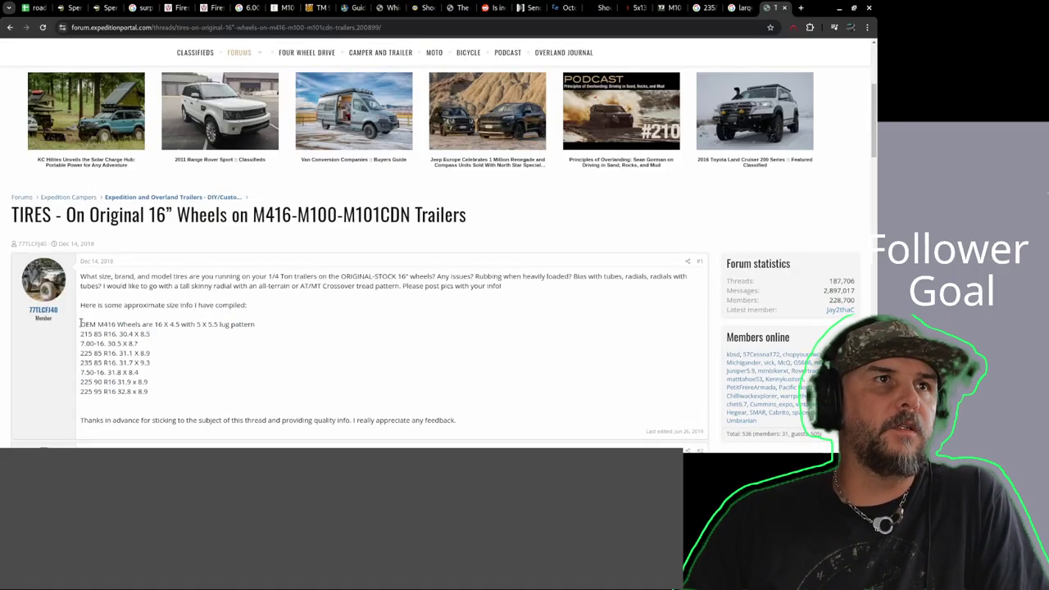
pyautogui.scroll(-3, 257, 304)
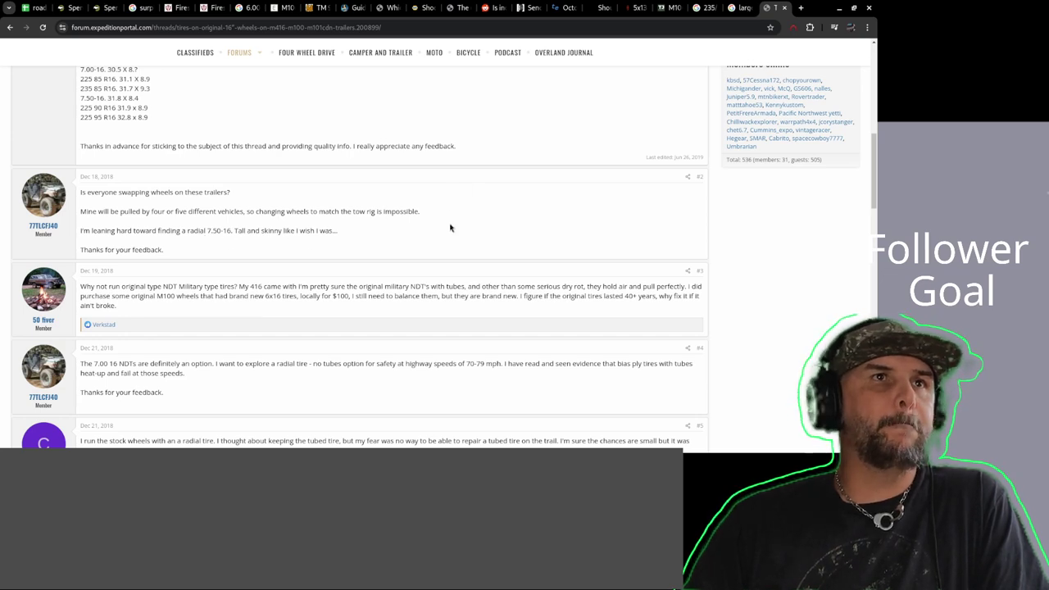
pyautogui.scroll(-2, 412, 224)
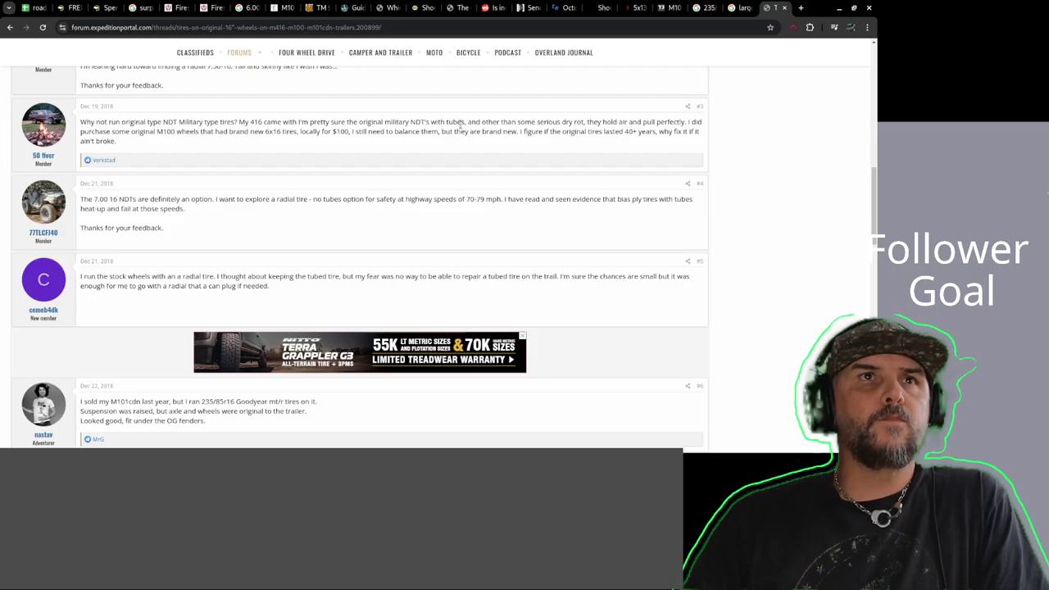
pyautogui.moveTo(460, 125); pyautogui.dragTo(459, 134)
pyautogui.click(414, 127)
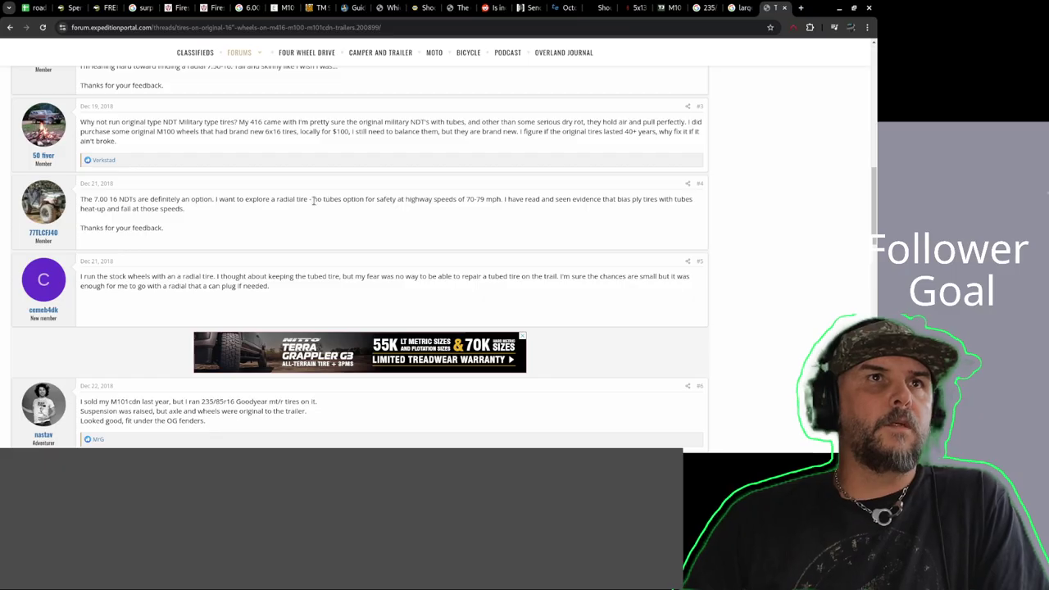
pyautogui.moveTo(313, 201); pyautogui.dragTo(395, 201)
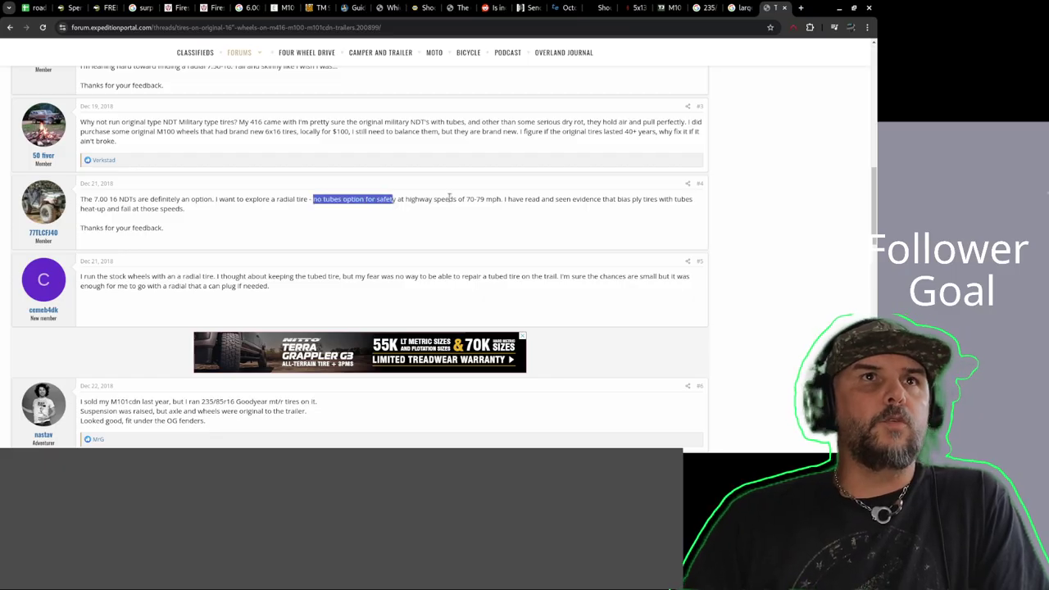
pyautogui.click(406, 214)
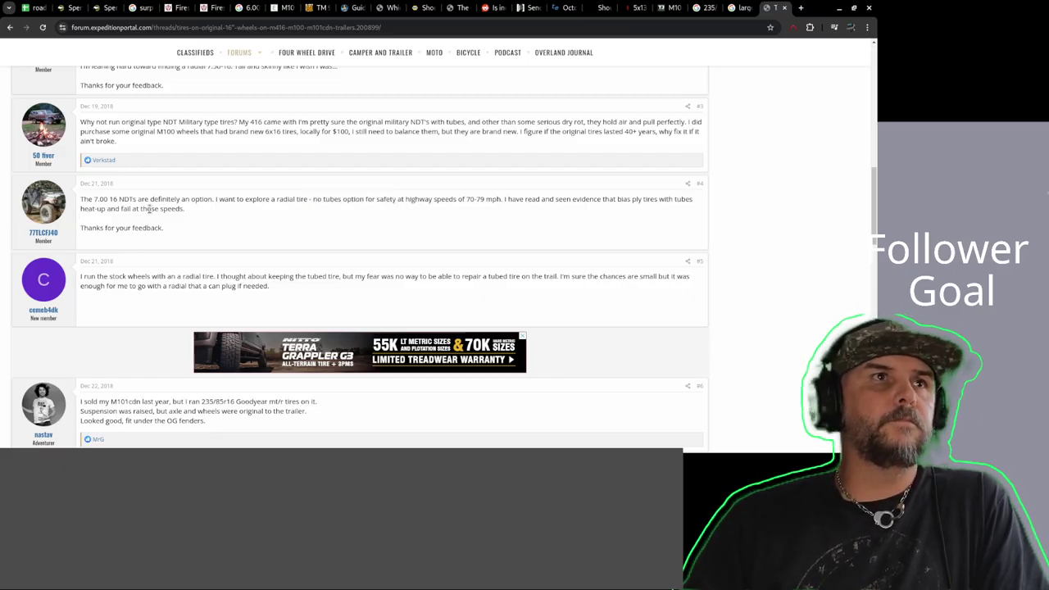
pyautogui.scroll(-1, 246, 198)
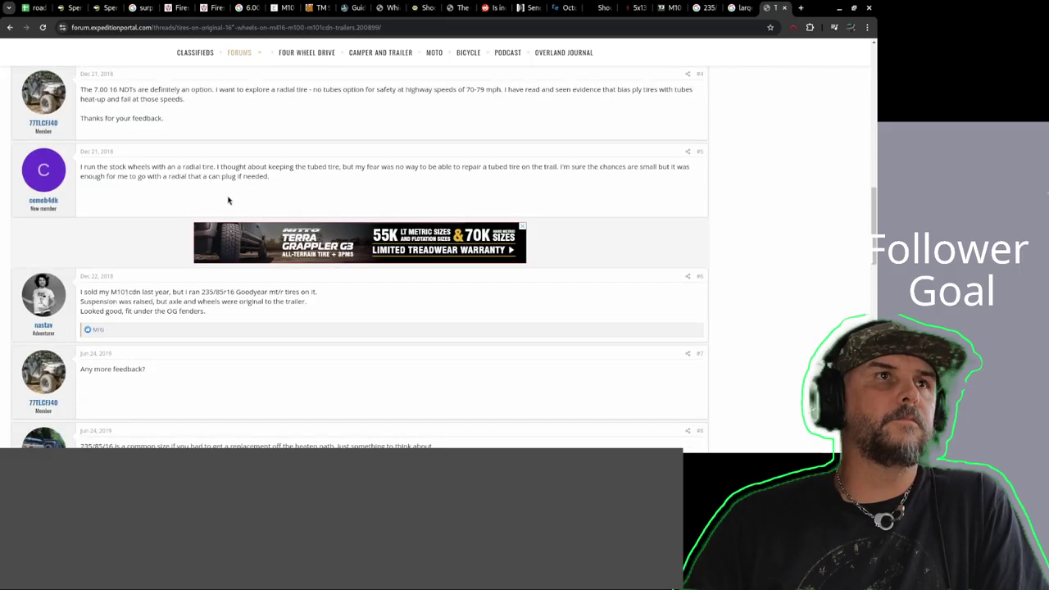
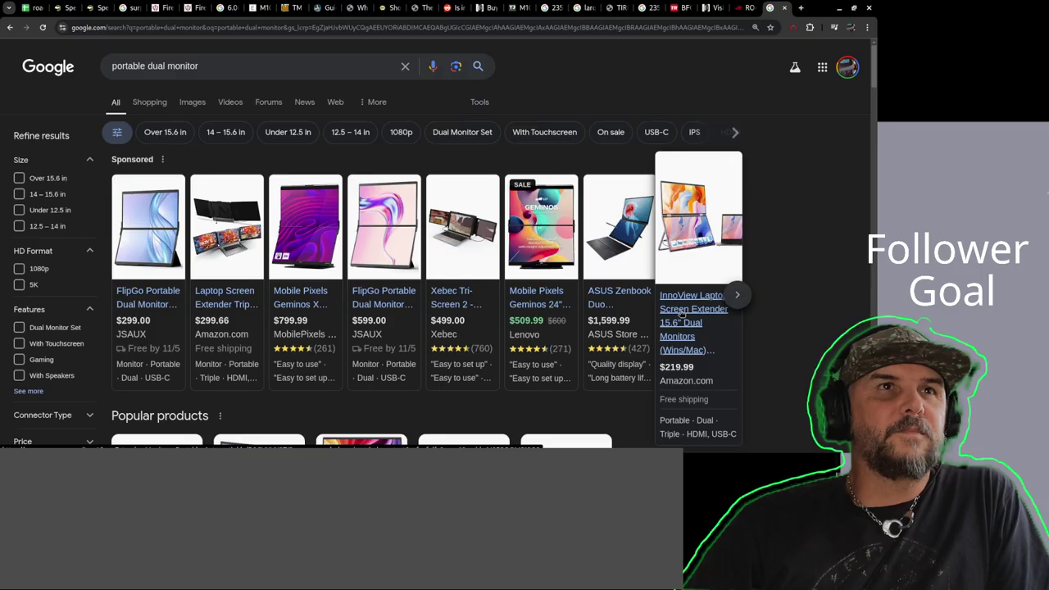
pyautogui.click(681, 313)
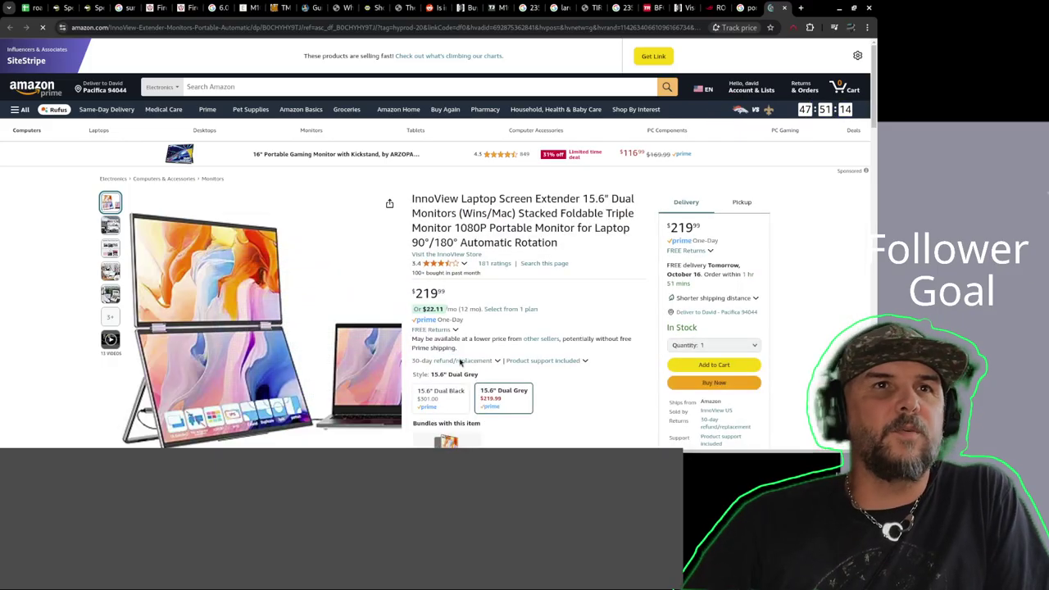
pyautogui.moveTo(453, 228); pyautogui.dragTo(494, 229)
pyautogui.click(556, 254)
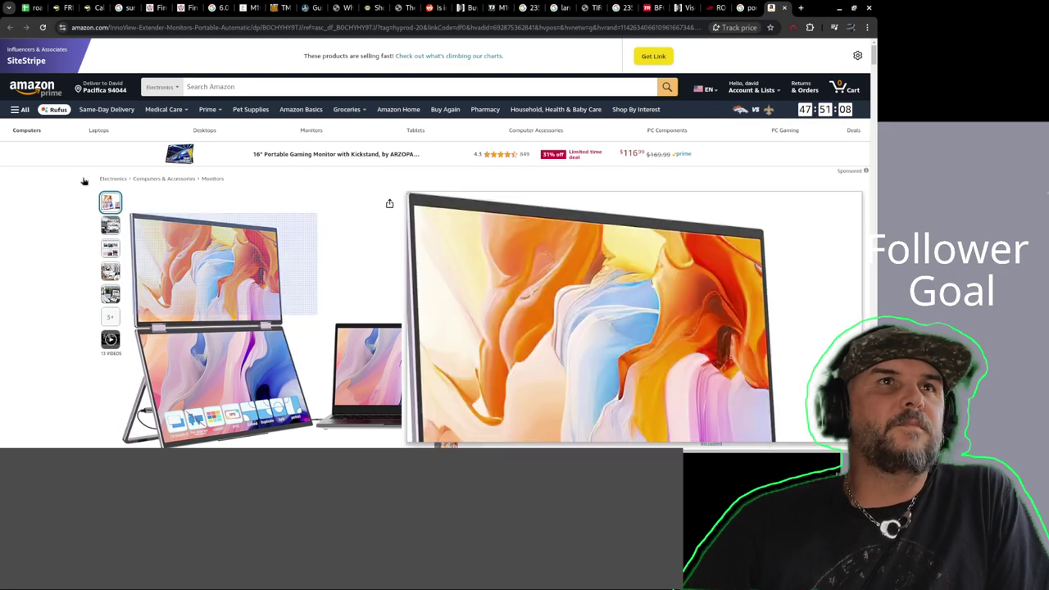
pyautogui.hotkey('ctrl', 'w')
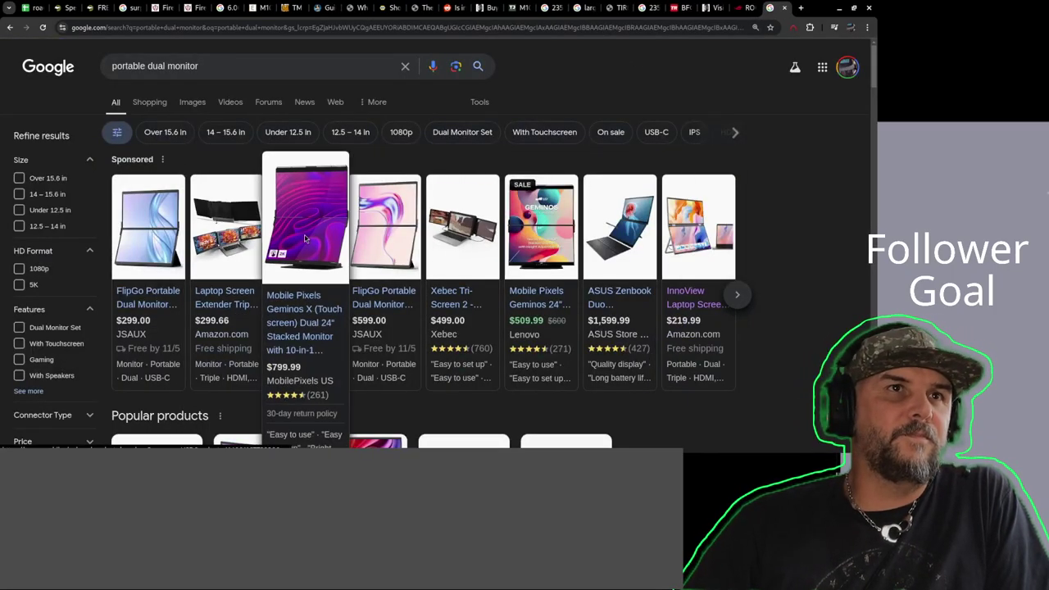
pyautogui.click(305, 239)
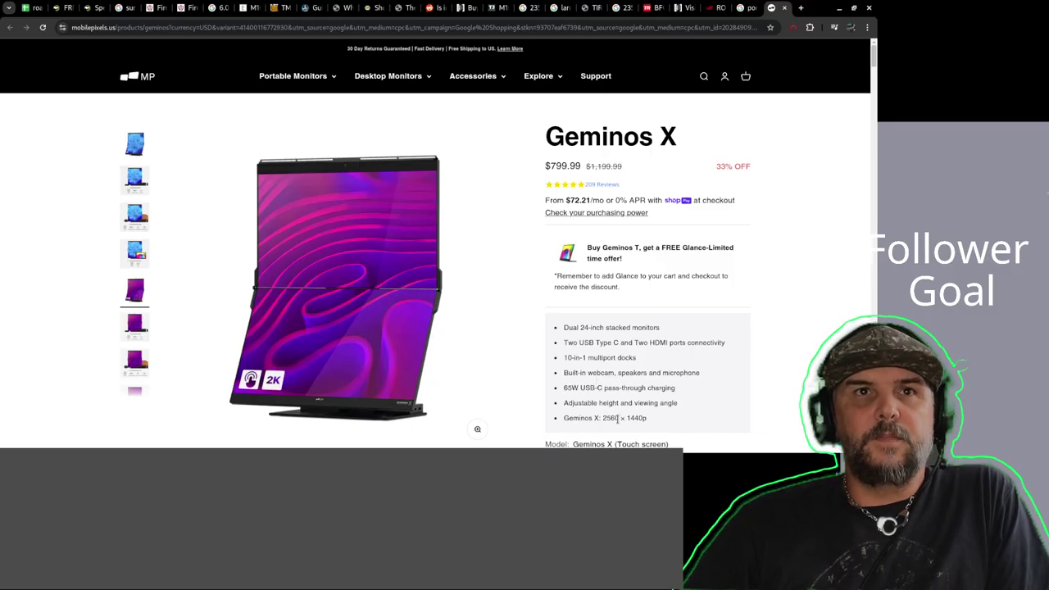
pyautogui.tripleClick(599, 418)
pyautogui.click(638, 389)
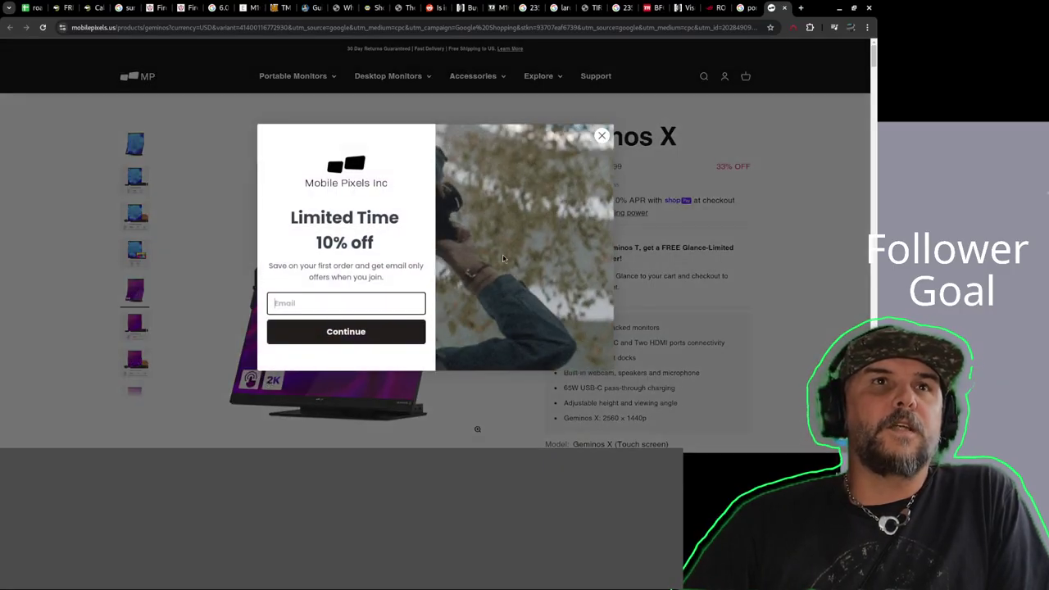
pyautogui.click(601, 135)
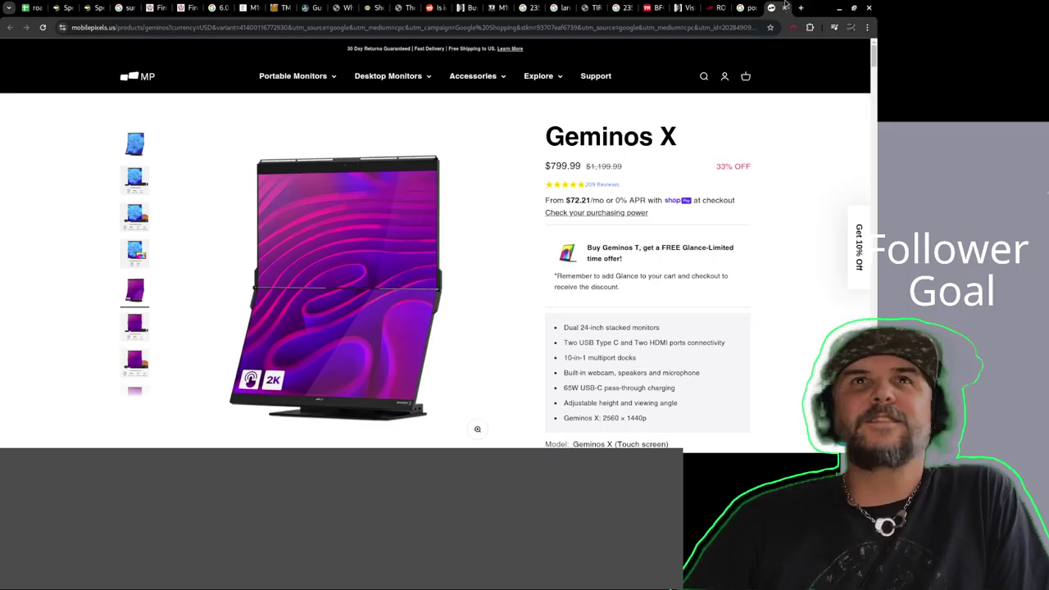
pyautogui.click(785, 8)
pyautogui.moveTo(364, 266)
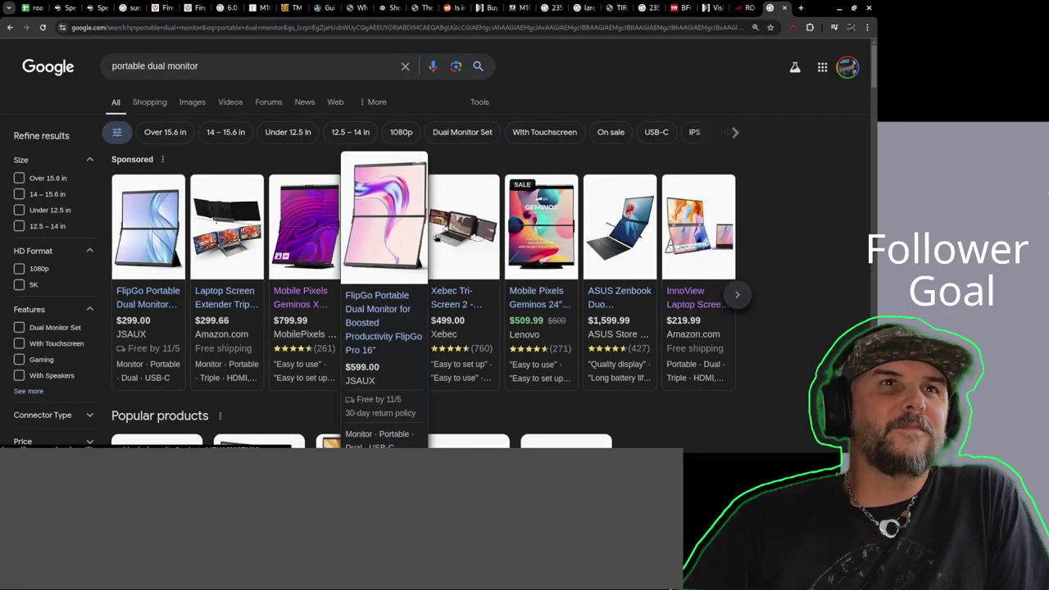
pyautogui.click(385, 250)
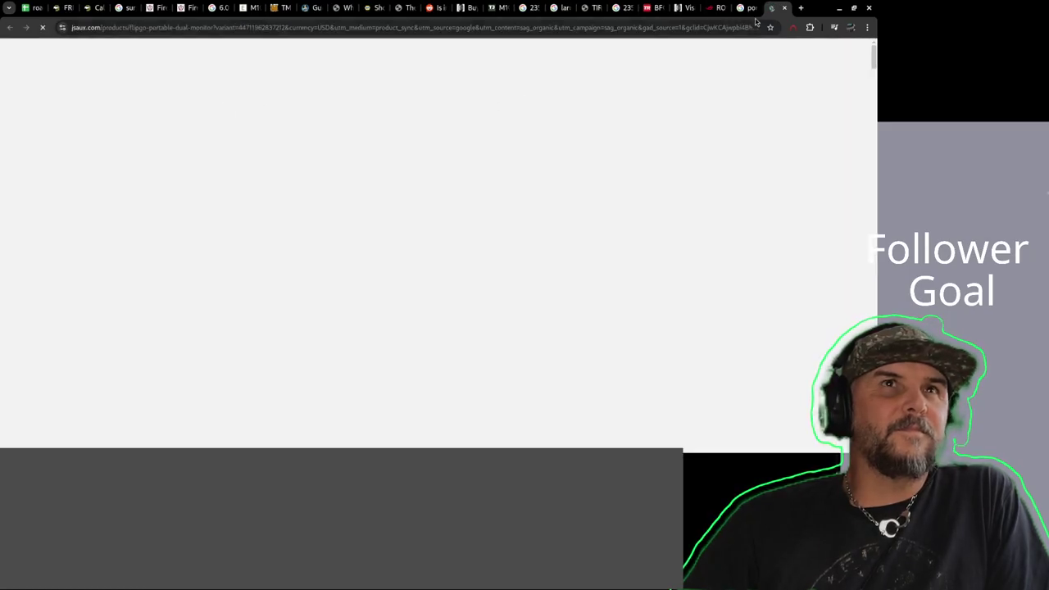
pyautogui.click(785, 8)
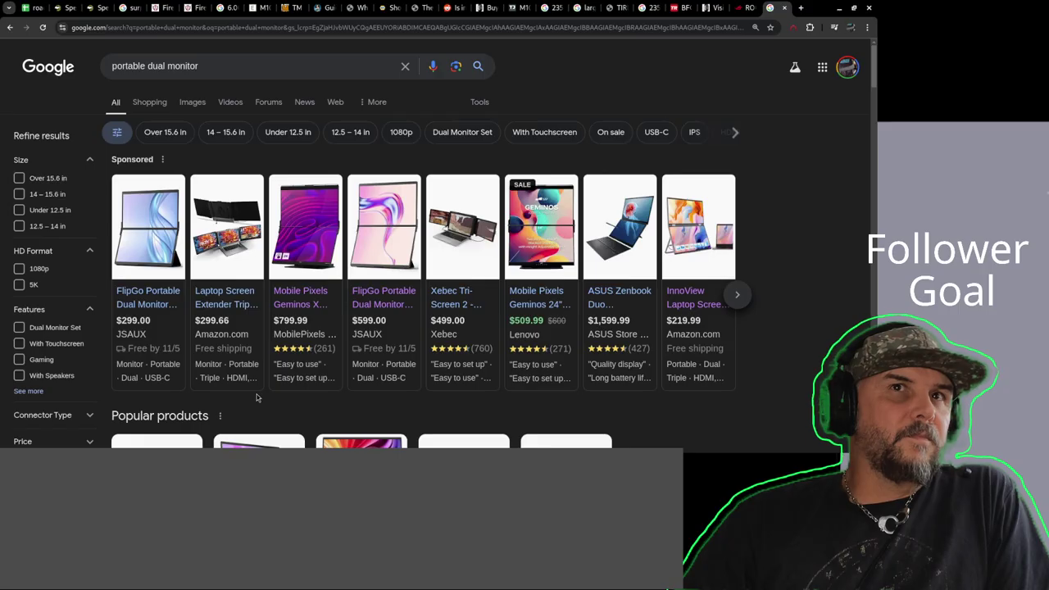
pyautogui.click(141, 296)
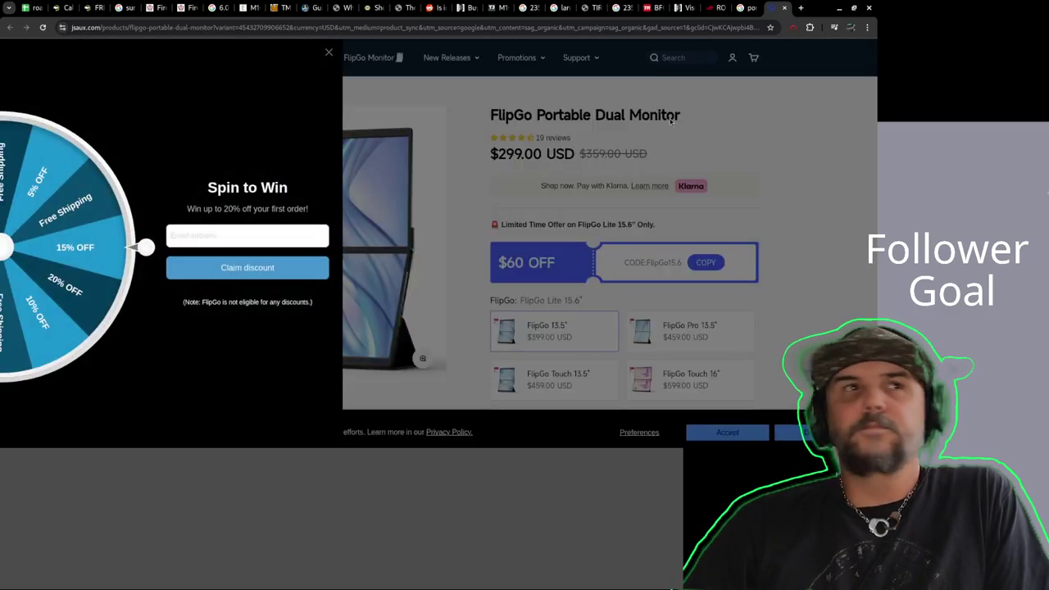
pyautogui.click(331, 54)
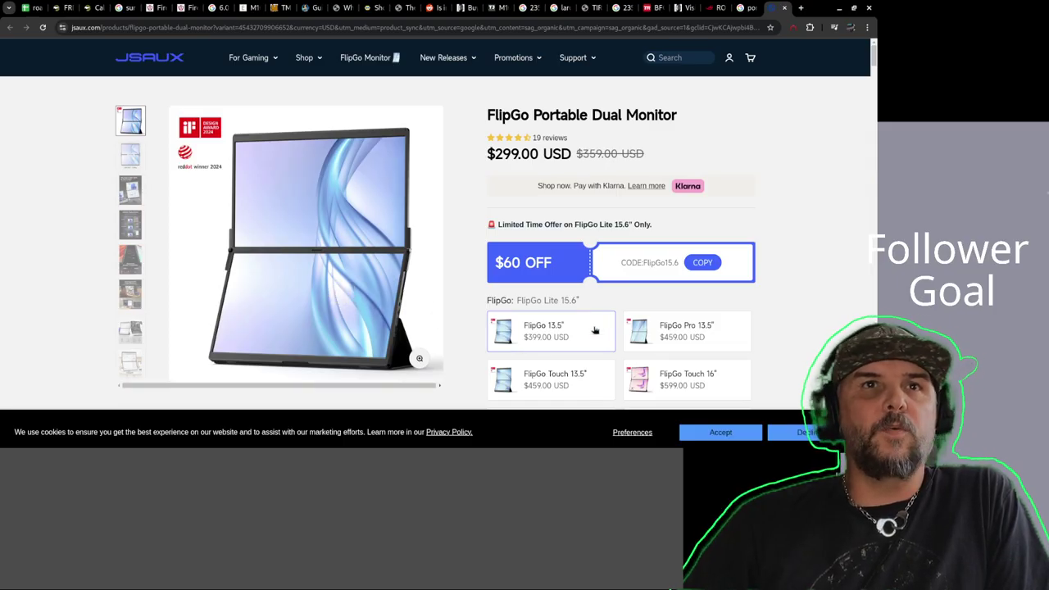
pyautogui.scroll(-10, 513, 215)
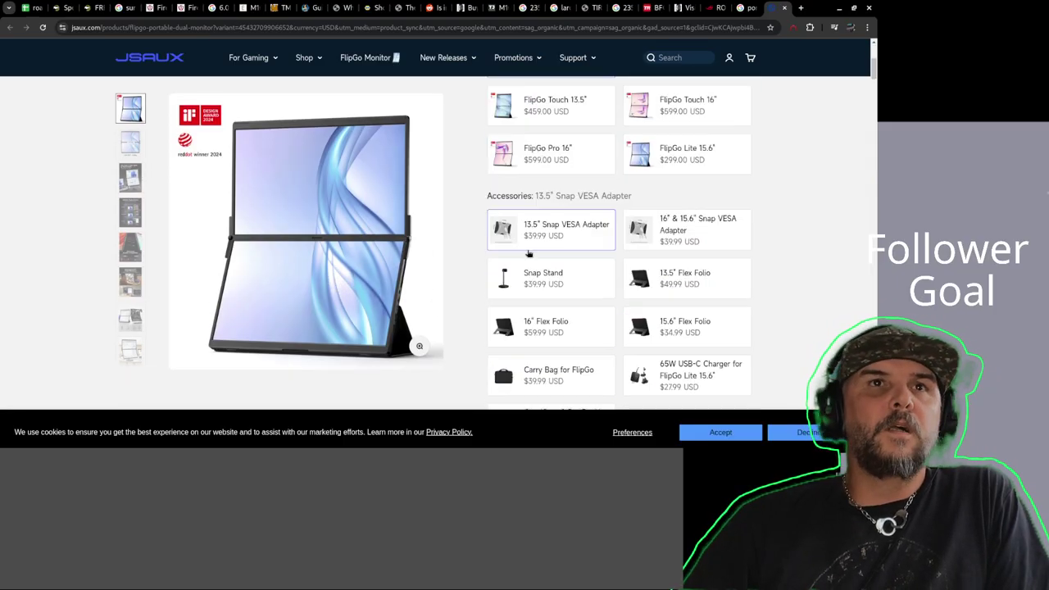
pyautogui.scroll(2, 540, 283)
pyautogui.scroll(-5, 401, 285)
pyautogui.scroll(15, 210, 237)
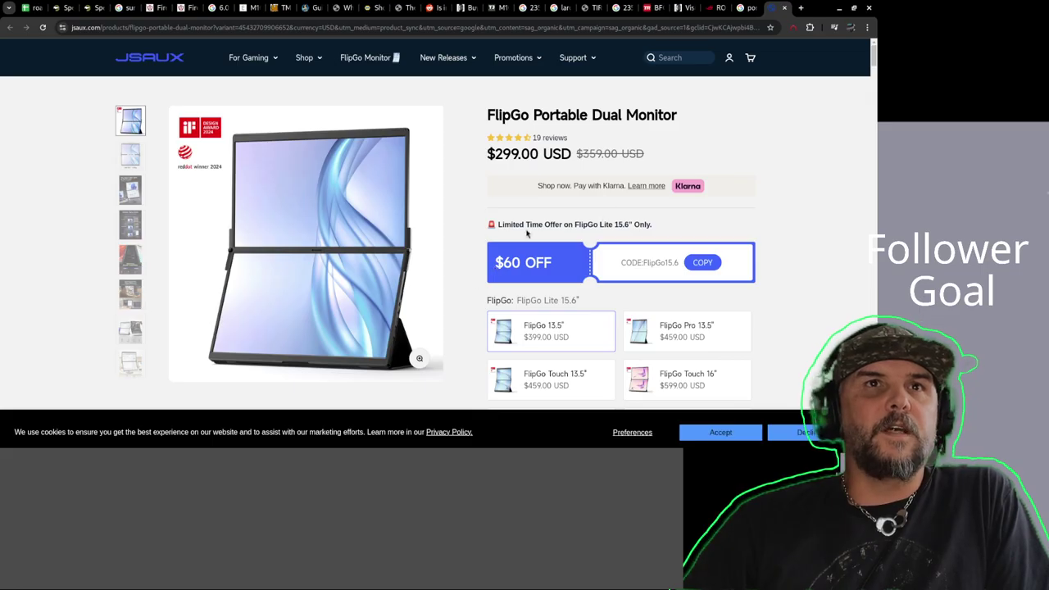
pyautogui.scroll(-15, 450, 237)
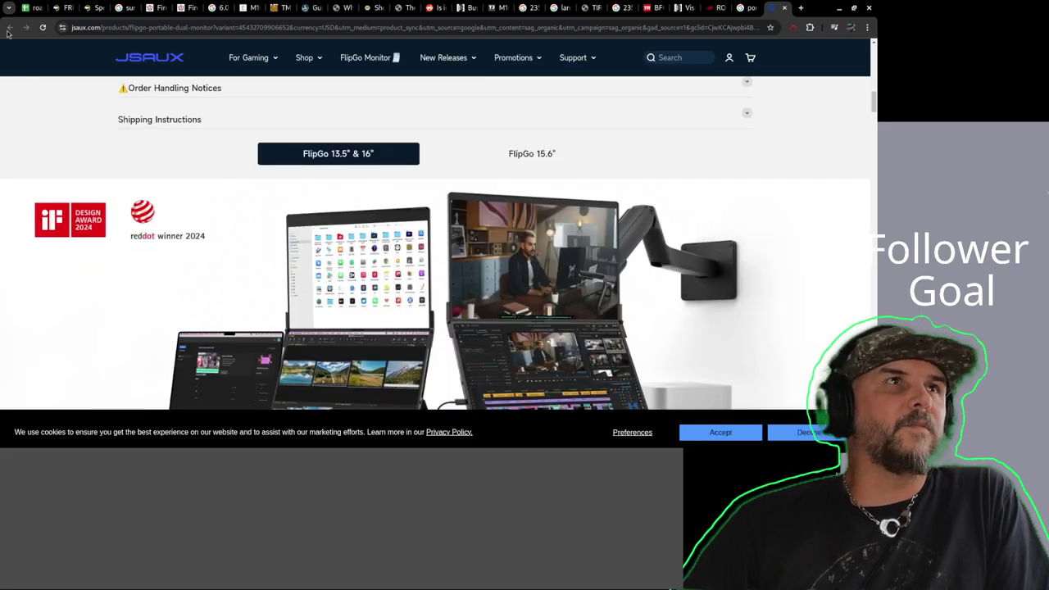
# - Close the FlipGo page and browse the portable dual monitor search results
pyautogui.click(785, 8)
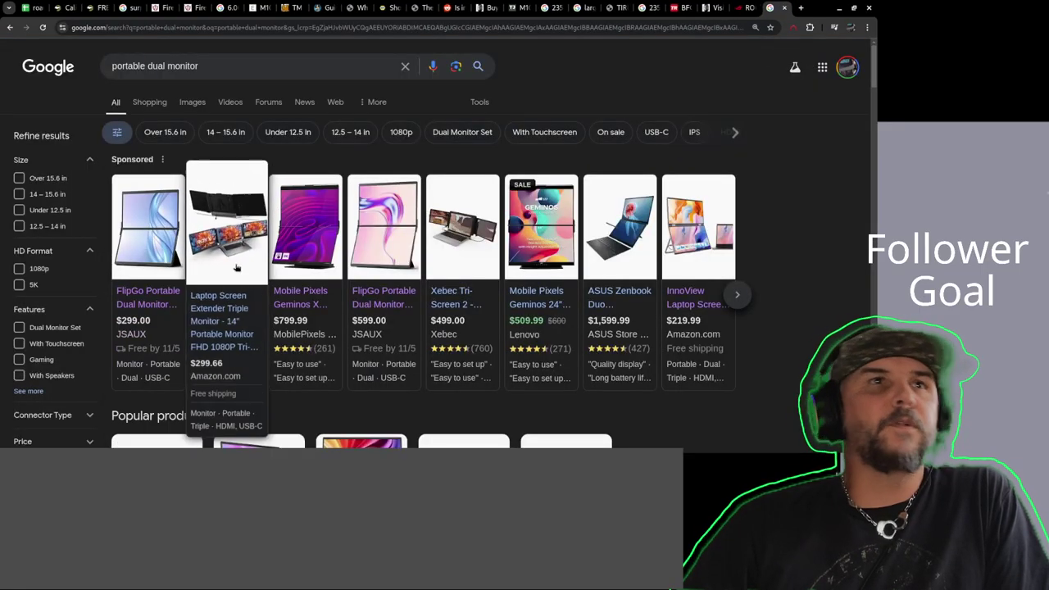
pyautogui.scroll(-2, 373, 308)
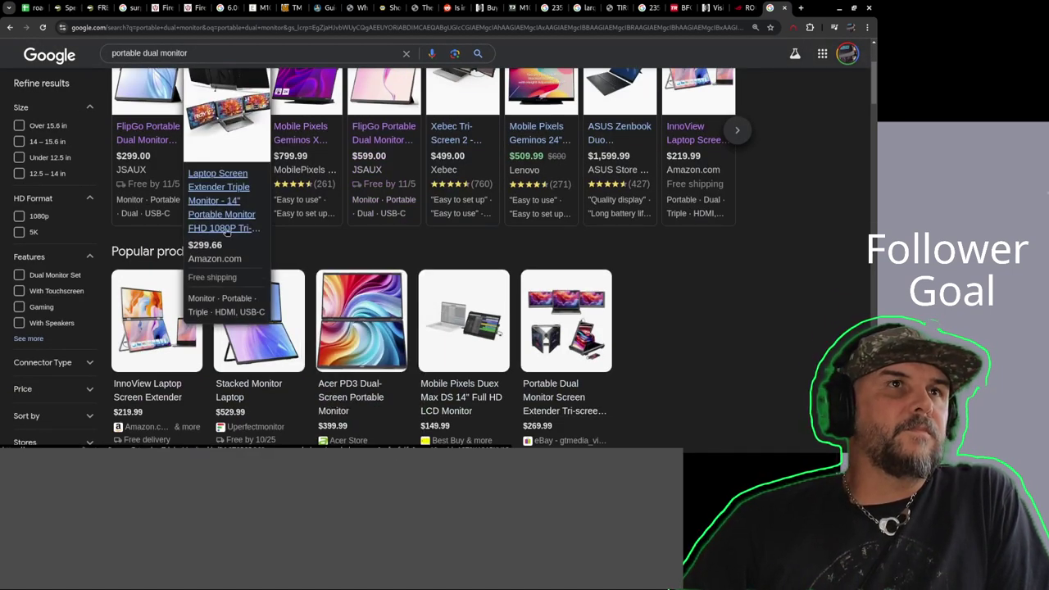
pyautogui.scroll(-1, 688, 299)
pyautogui.scroll(-2, 688, 298)
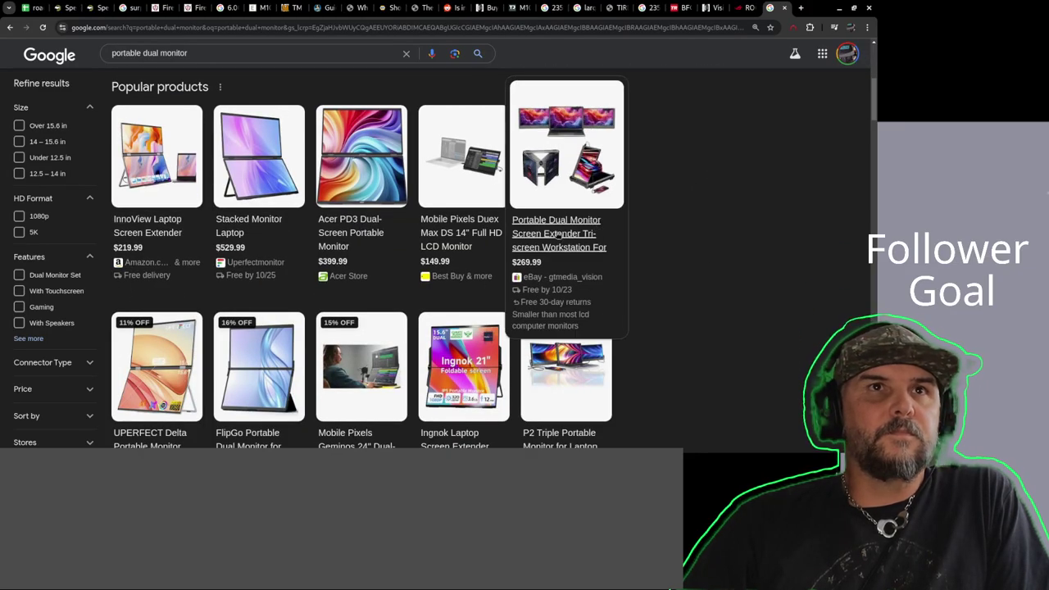
pyautogui.moveTo(464, 251)
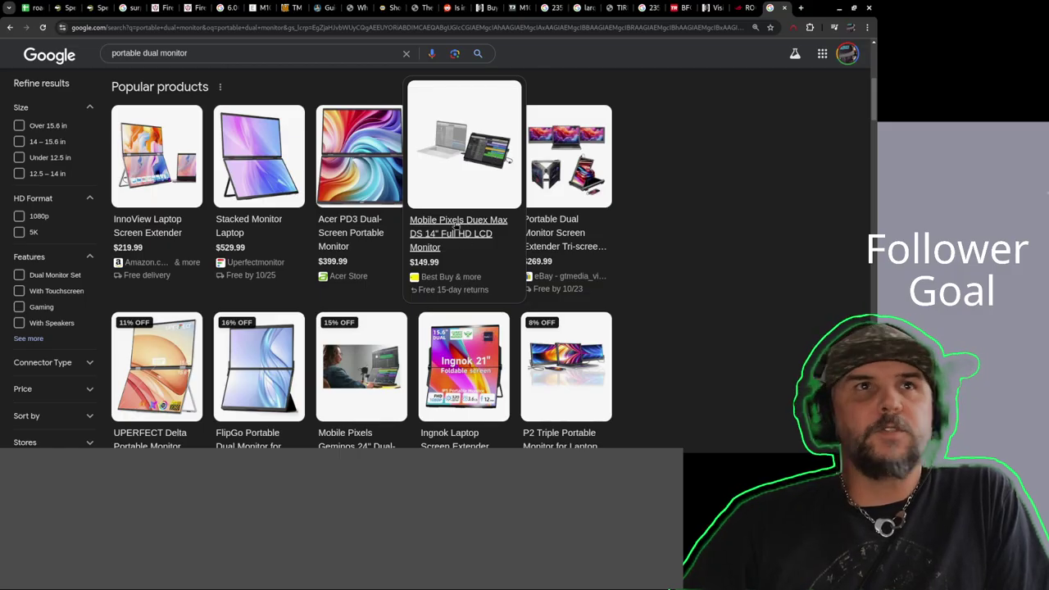
pyautogui.scroll(-3, 723, 261)
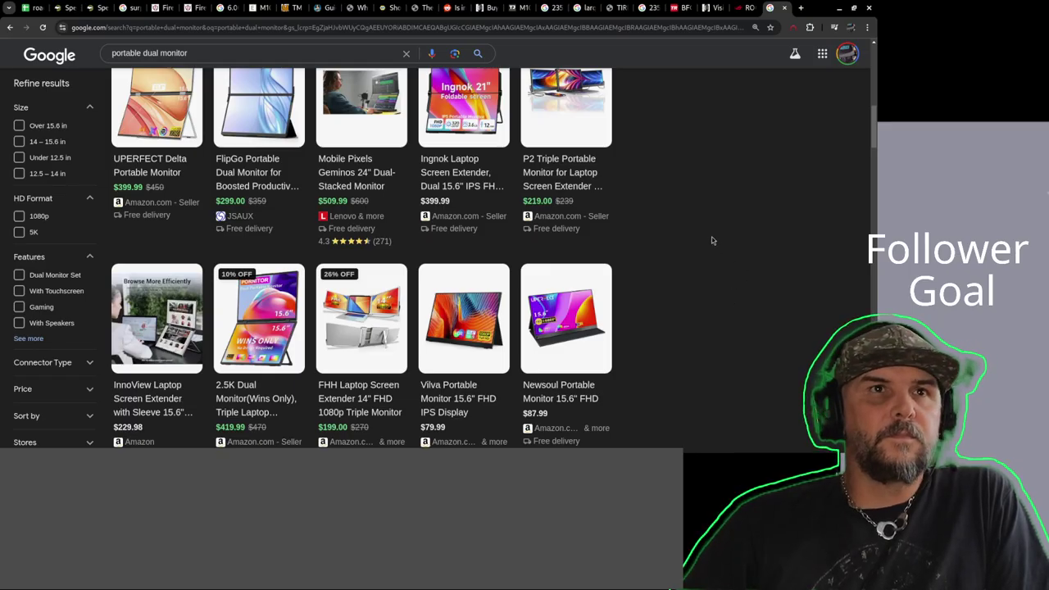
pyautogui.scroll(-2, 713, 240)
pyautogui.moveTo(451, 233)
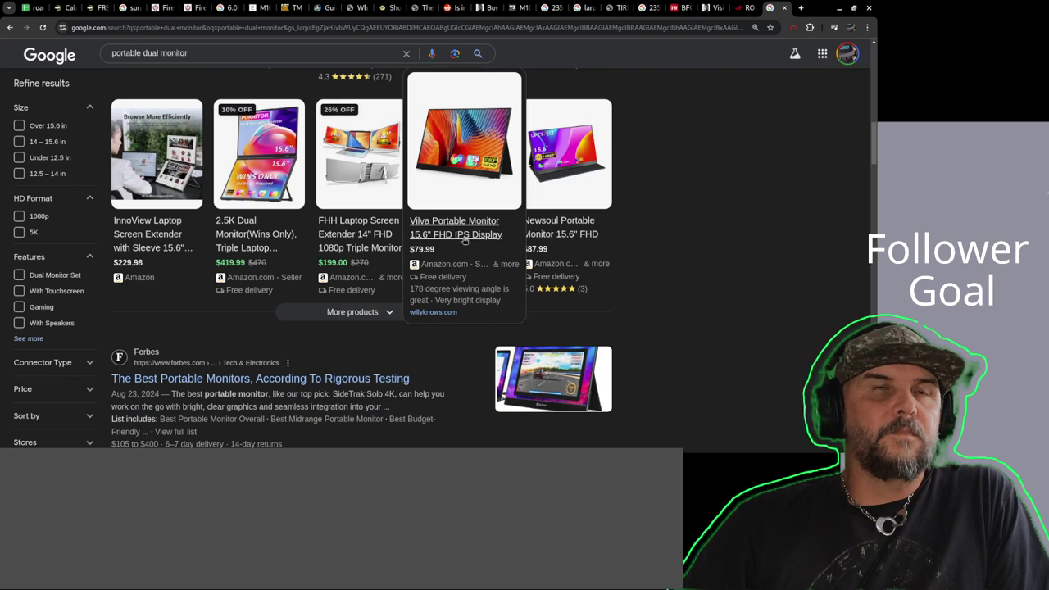
pyautogui.moveTo(594, 231)
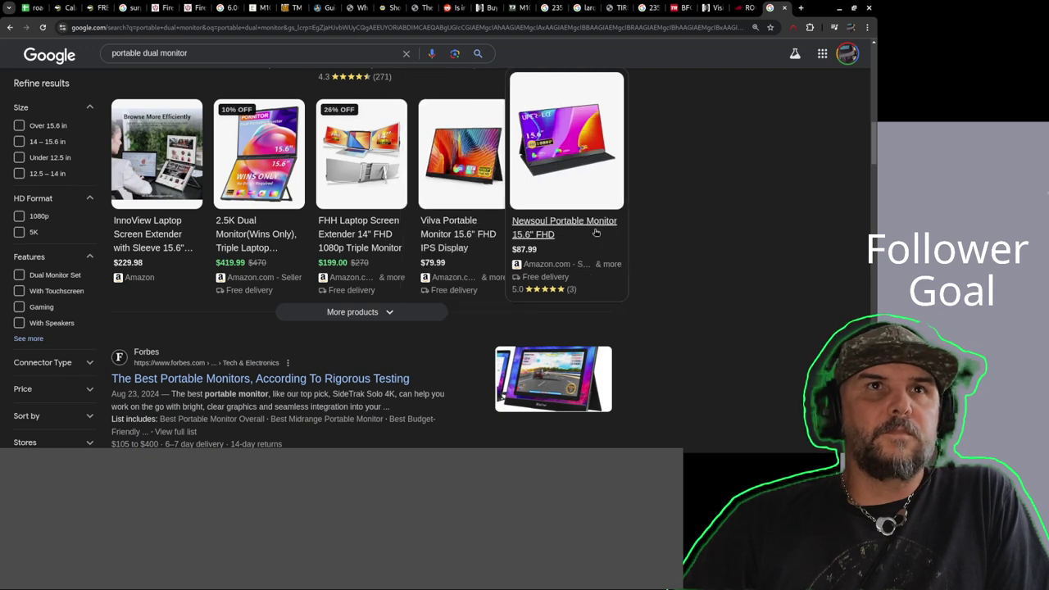
# - Scroll back up and select 'dual monitor' in the search box for replacement
pyautogui.scroll(3, 702, 247)
pyautogui.scroll(2, 713, 266)
pyautogui.moveTo(146, 66); pyautogui.dragTo(271, 65)
# - Search 'portable 4k monitor', compare the sponsored listings, and open the ASUS 16" listing
pyautogui.write('4k monitor')
pyautogui.press('Return')
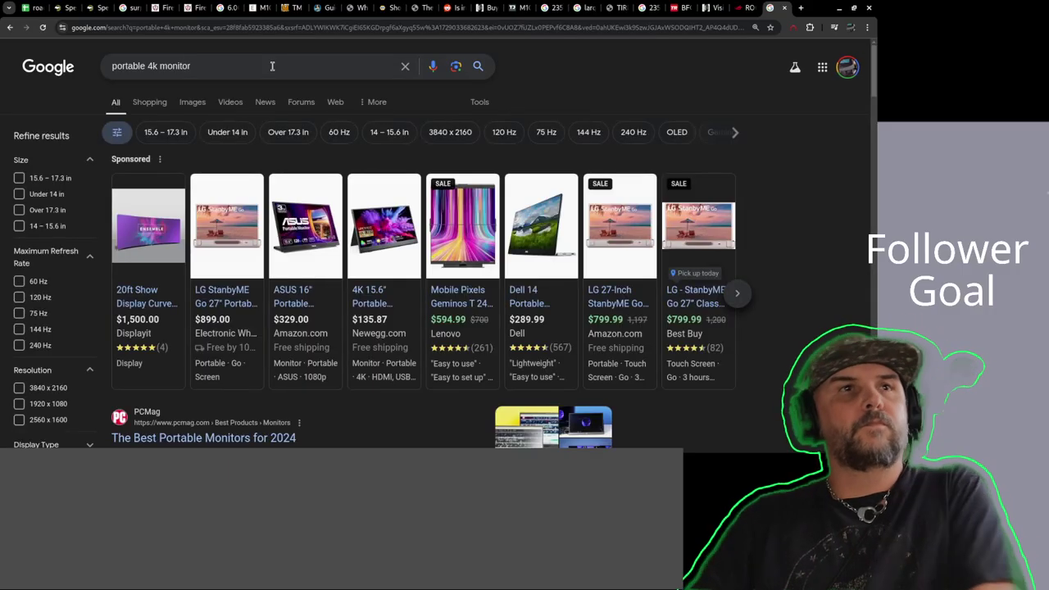
pyautogui.moveTo(311, 273)
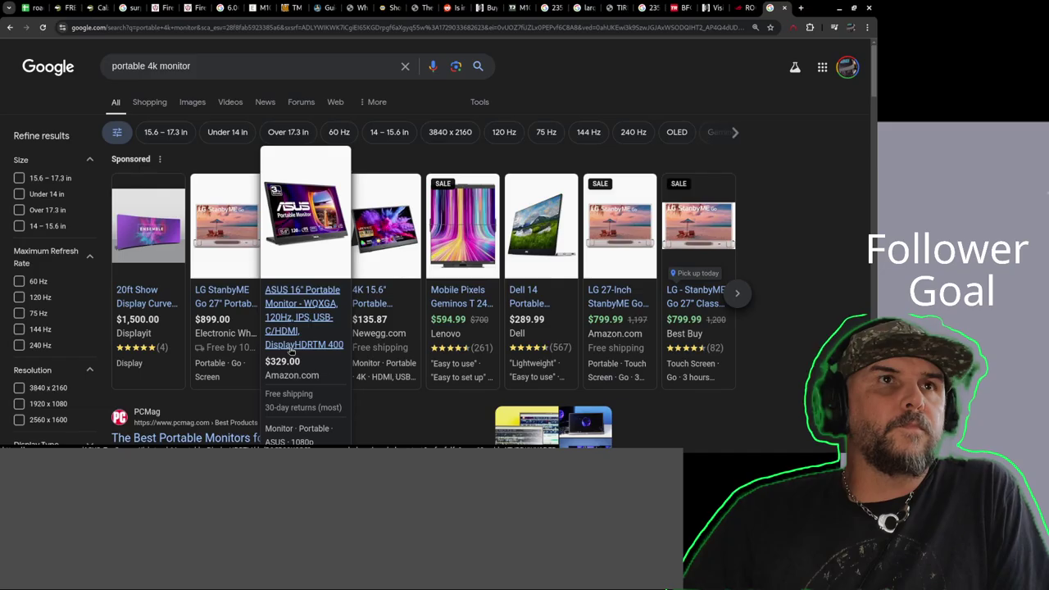
pyautogui.moveTo(364, 303)
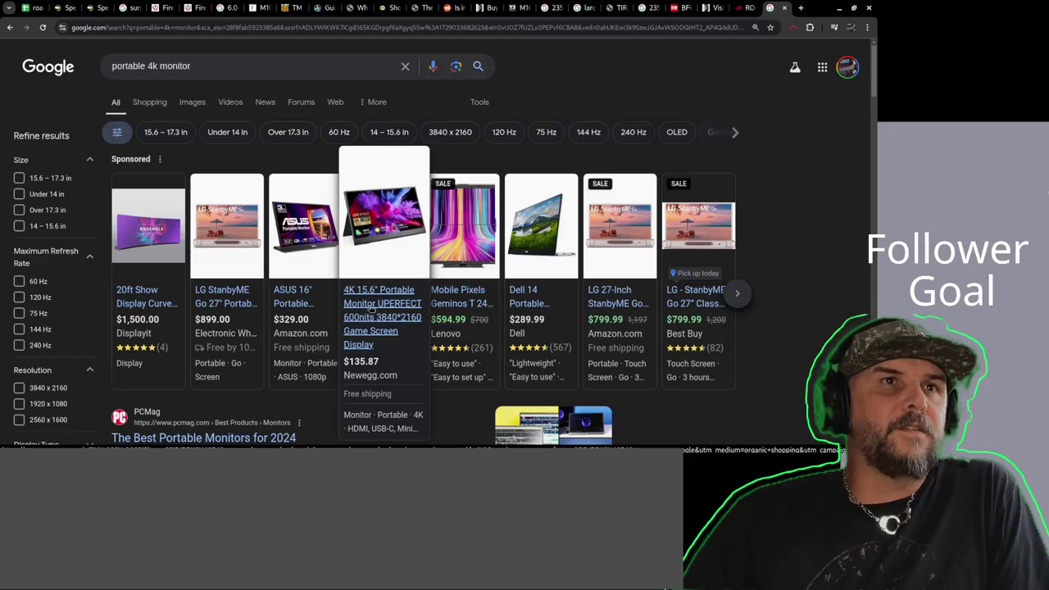
pyautogui.moveTo(300, 304)
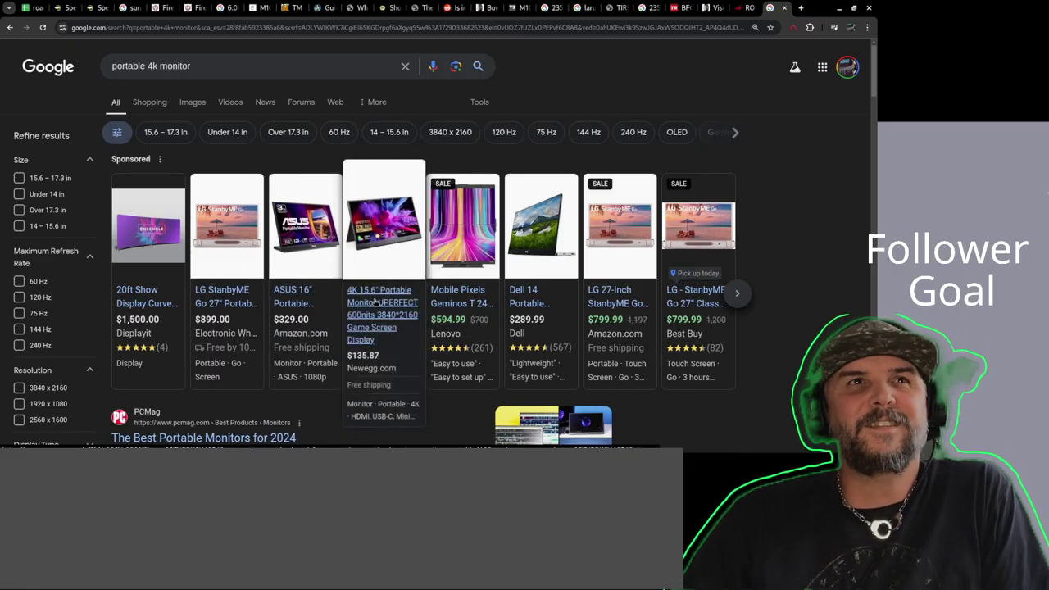
pyautogui.click(304, 307)
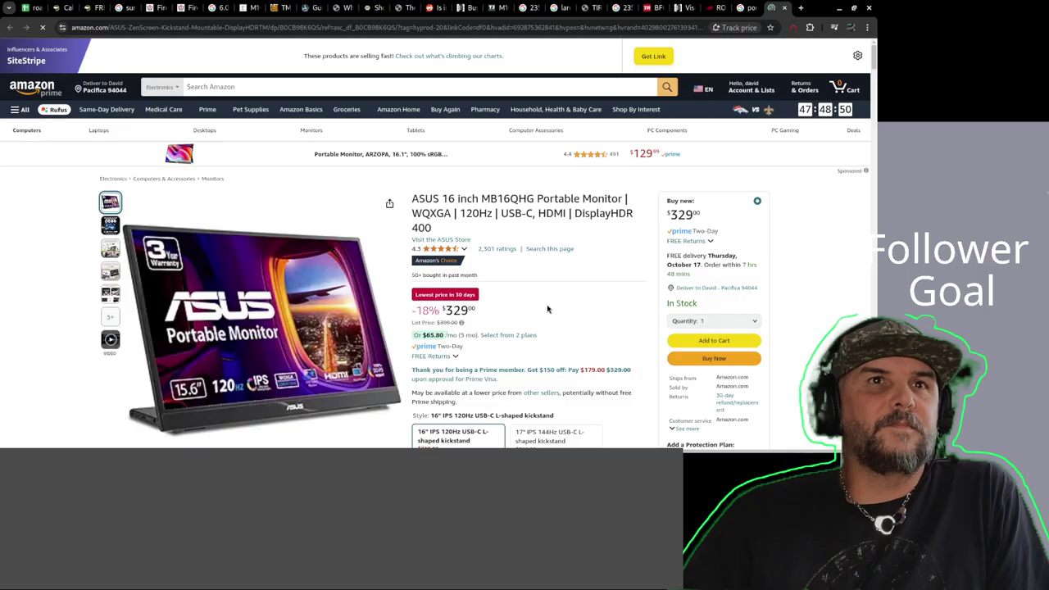
# - Scroll the ASUS monitor page through the Compare with similar items table
pyautogui.scroll(-2, 551, 308)
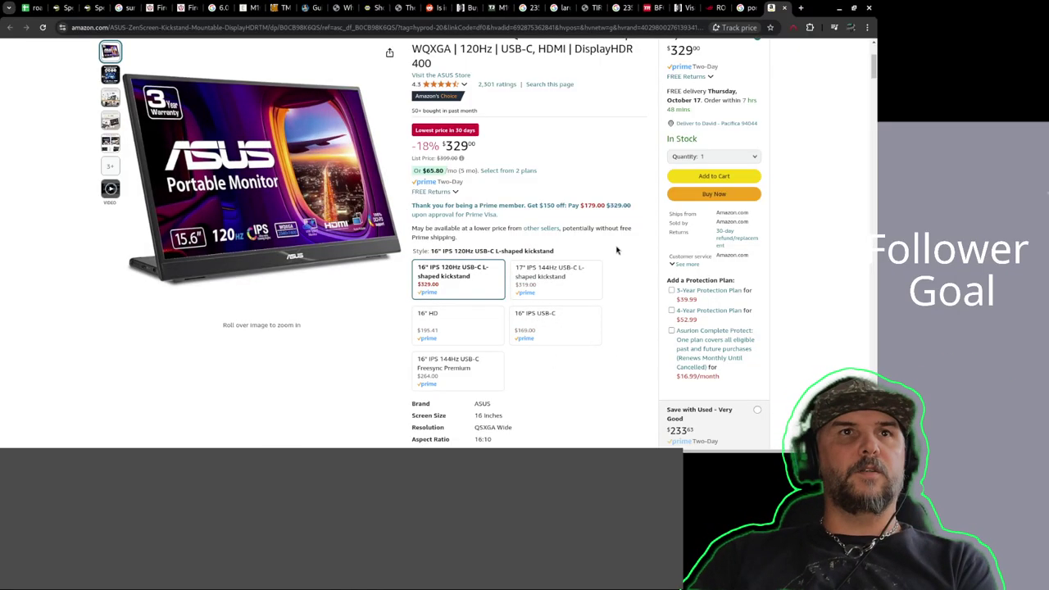
pyautogui.scroll(-1, 598, 223)
pyautogui.scroll(-1, 599, 223)
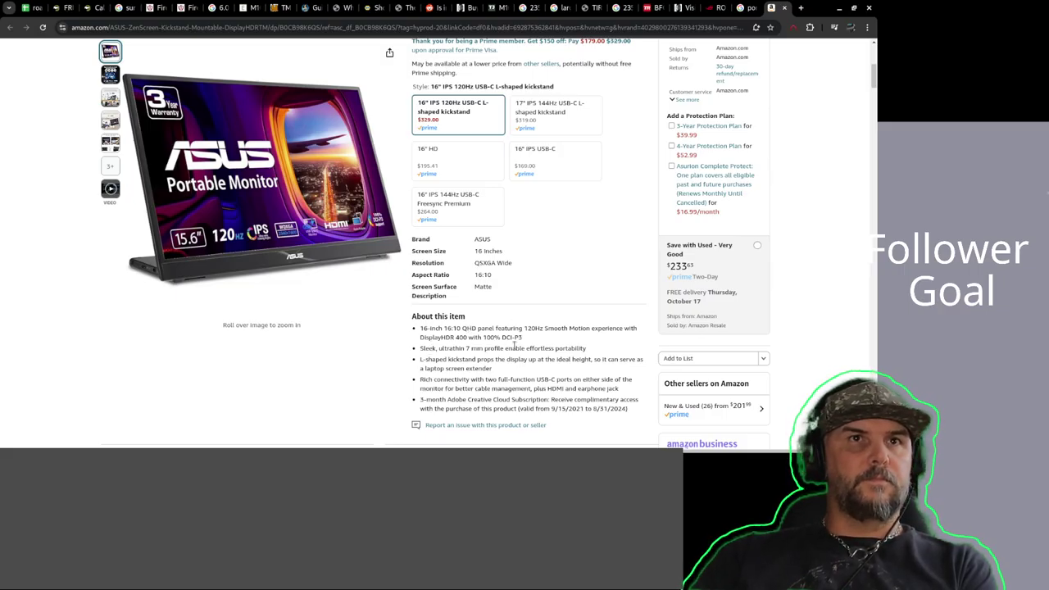
pyautogui.scroll(-1, 607, 239)
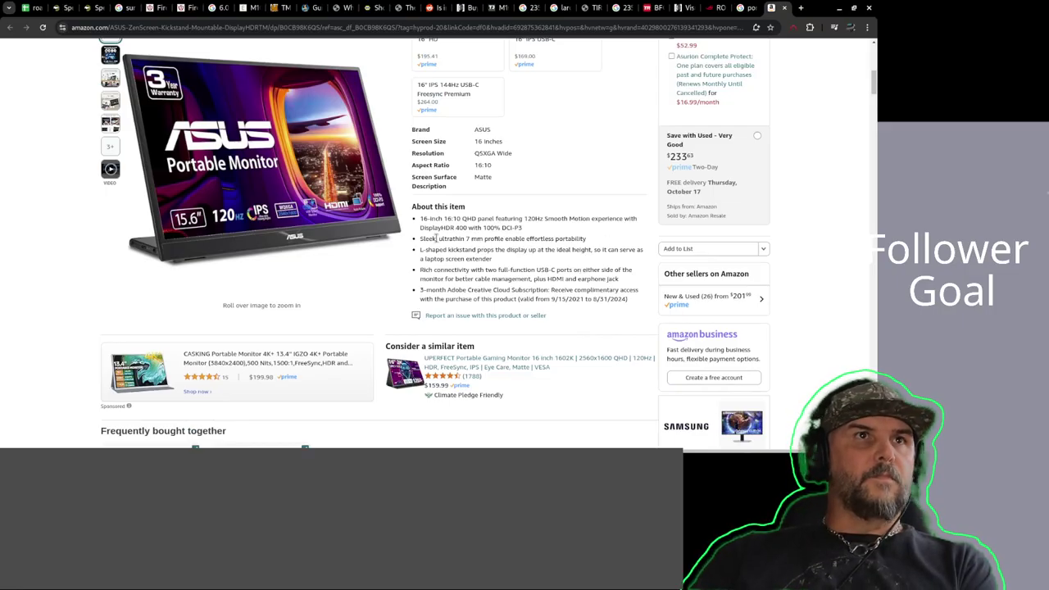
pyautogui.scroll(-15, 436, 238)
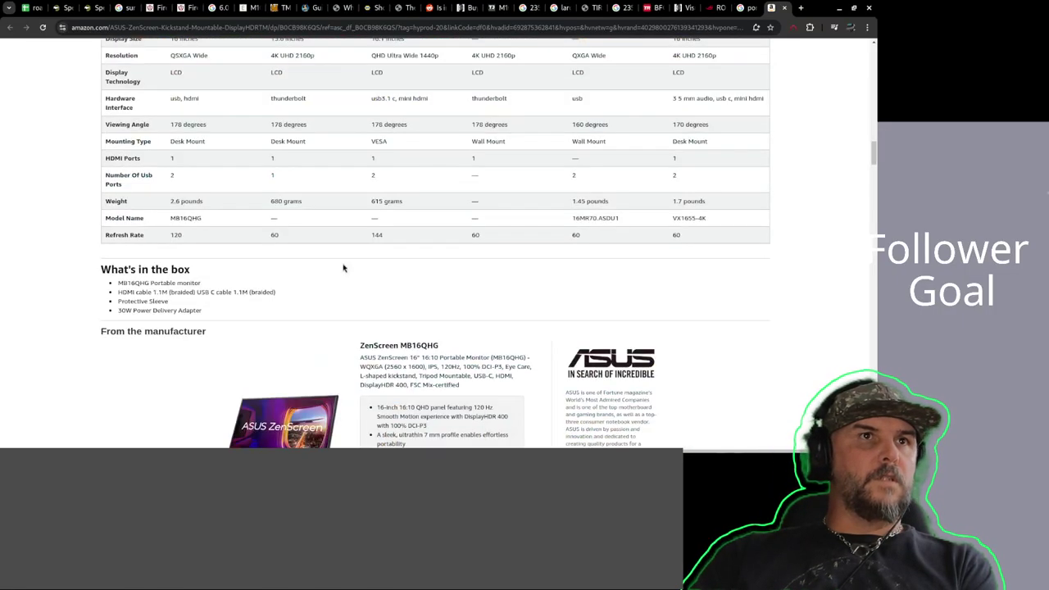
pyautogui.scroll(3, 323, 262)
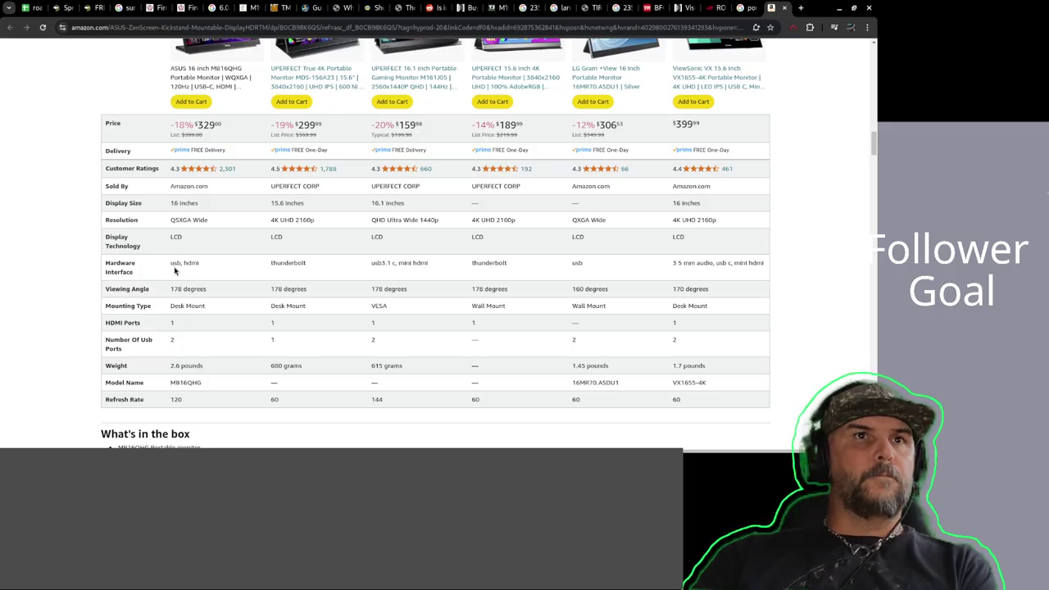
pyautogui.scroll(2, 497, 304)
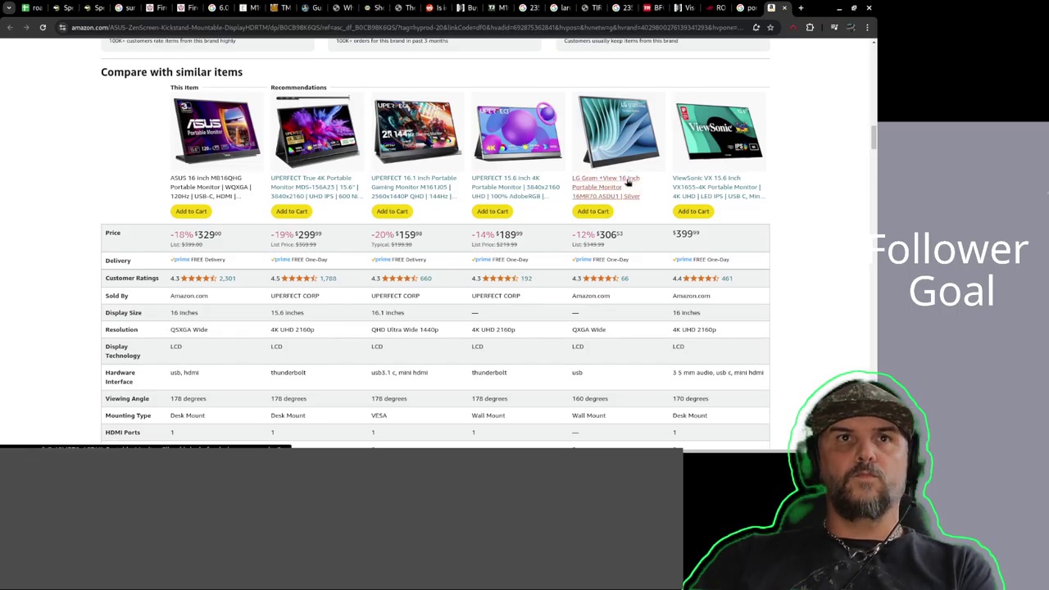
# - Check What's in the box, highlight the 30W adapter rating, and switch to roadtrip budgets
pyautogui.scroll(-5, 325, 337)
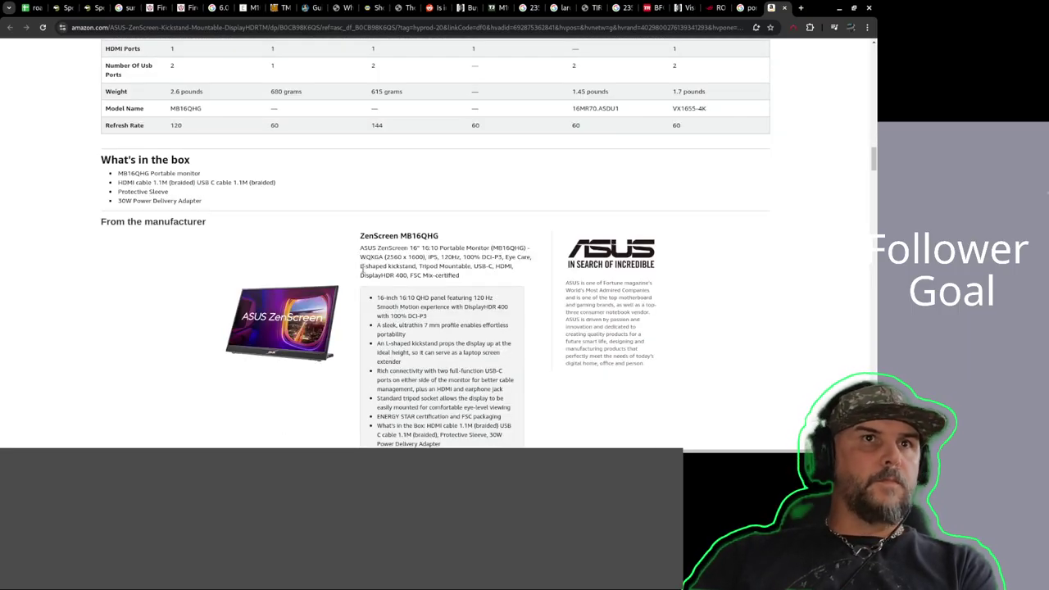
pyautogui.scroll(-2, 394, 334)
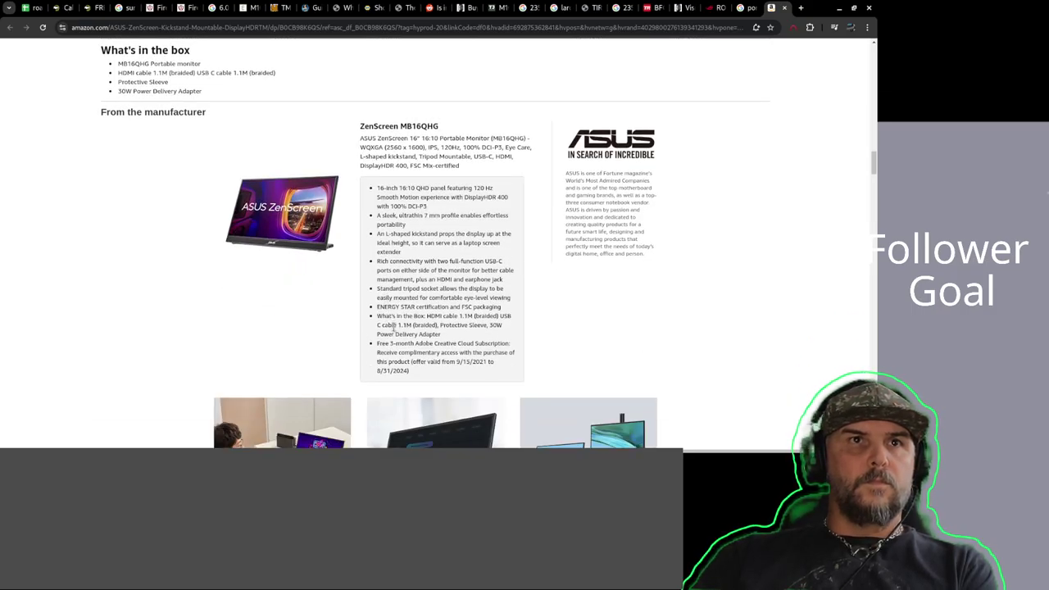
pyautogui.doubleClick(492, 325)
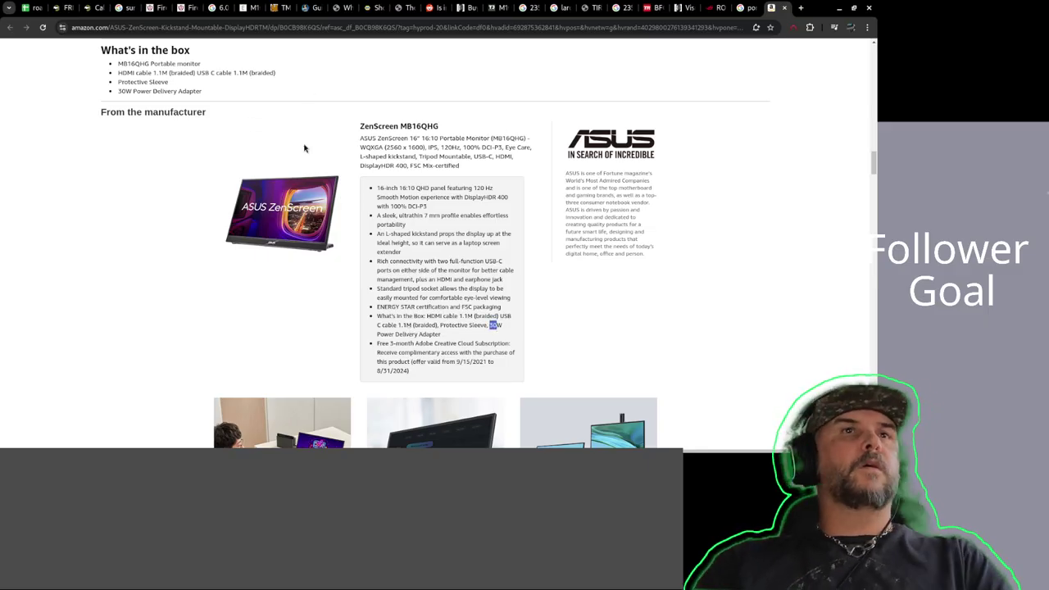
pyautogui.scroll(-10, 316, 155)
pyautogui.scroll(15, 278, 136)
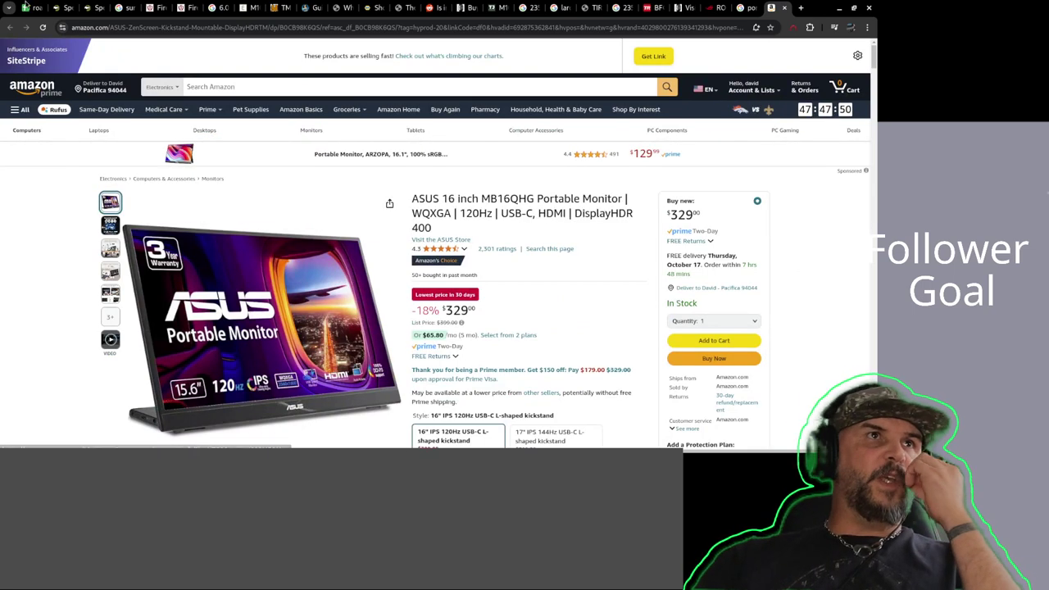
pyautogui.hotkey('ctrl', '1')
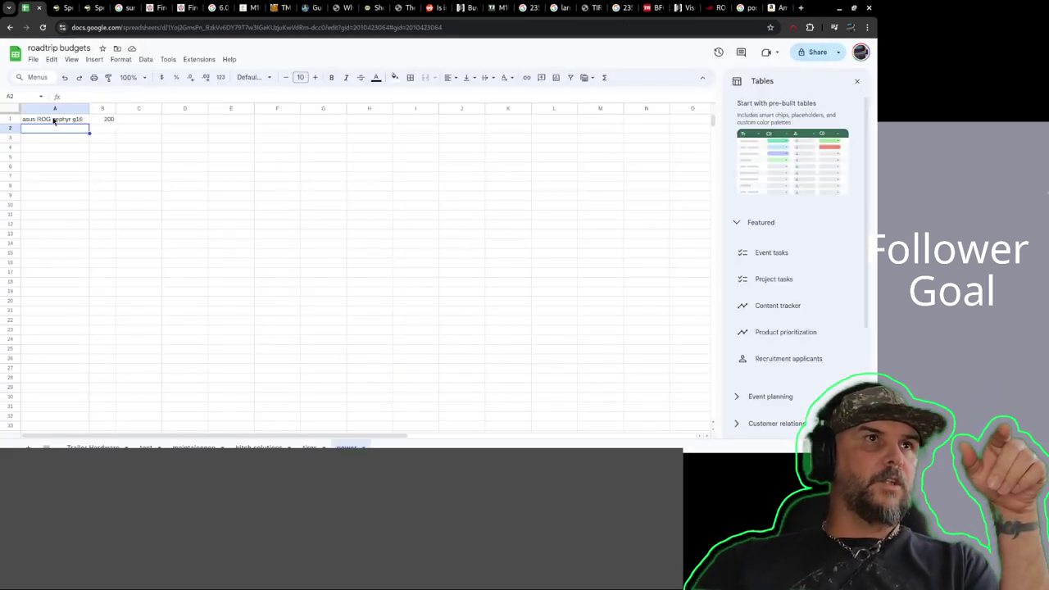
# - Check cell A1 and column C, then select cell C2 for the product link
pyautogui.click(68, 118)
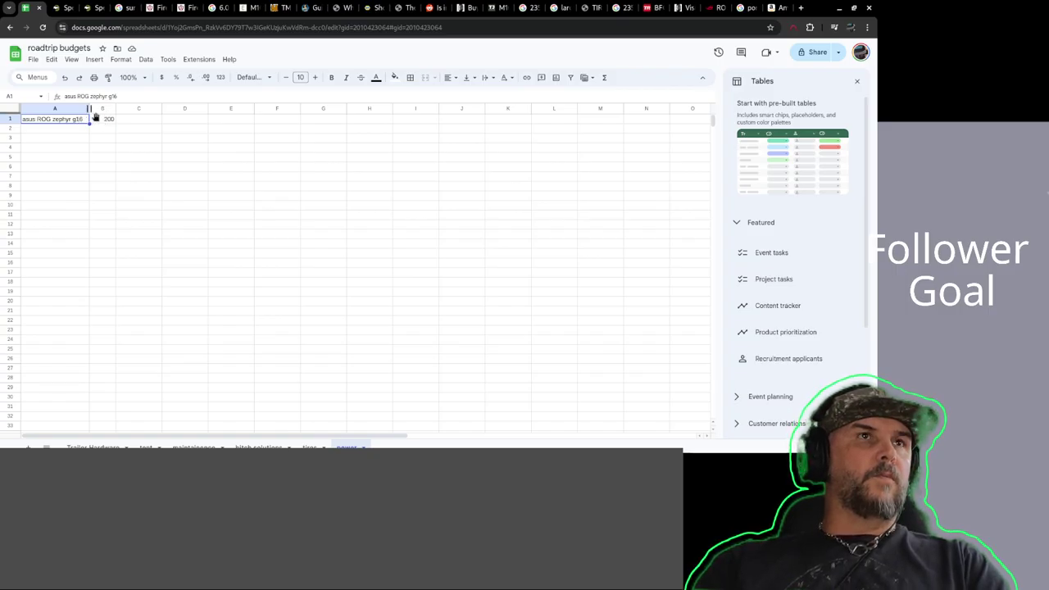
pyautogui.rightClick(136, 109)
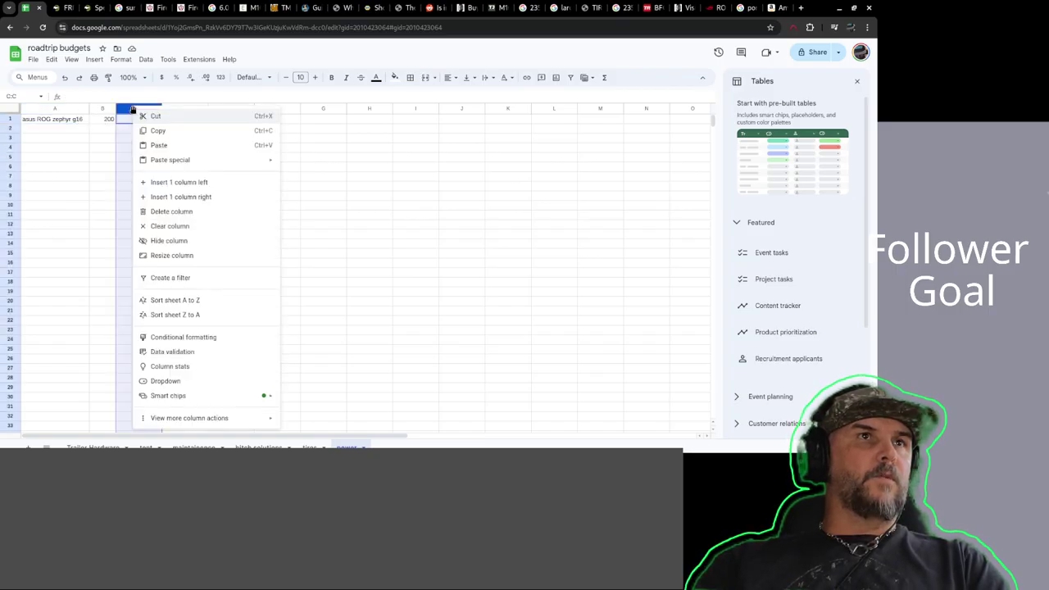
pyautogui.click(124, 131)
pyautogui.click(135, 119)
pyautogui.click(136, 130)
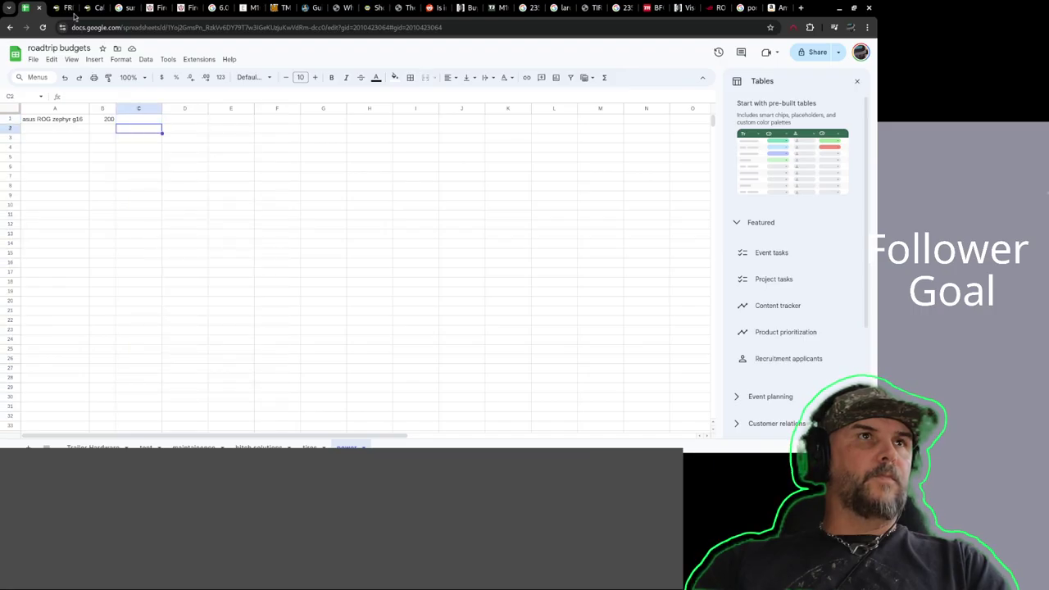
# - Return to the ASUS Amazon page and select its web address
pyautogui.moveTo(67, 11); pyautogui.dragTo(85, 13)
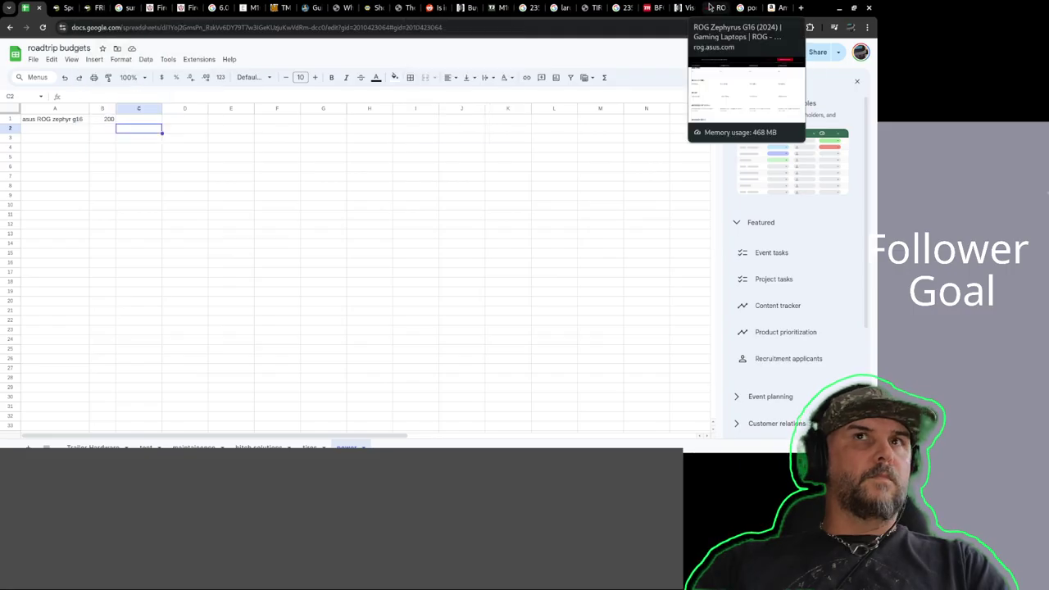
pyautogui.click(771, 8)
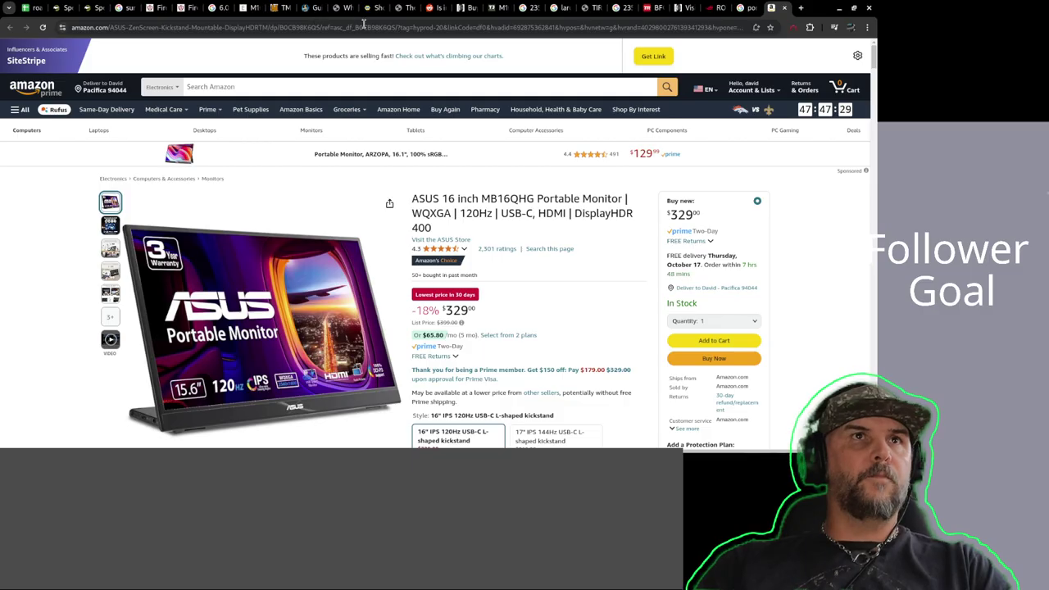
pyautogui.click(322, 27)
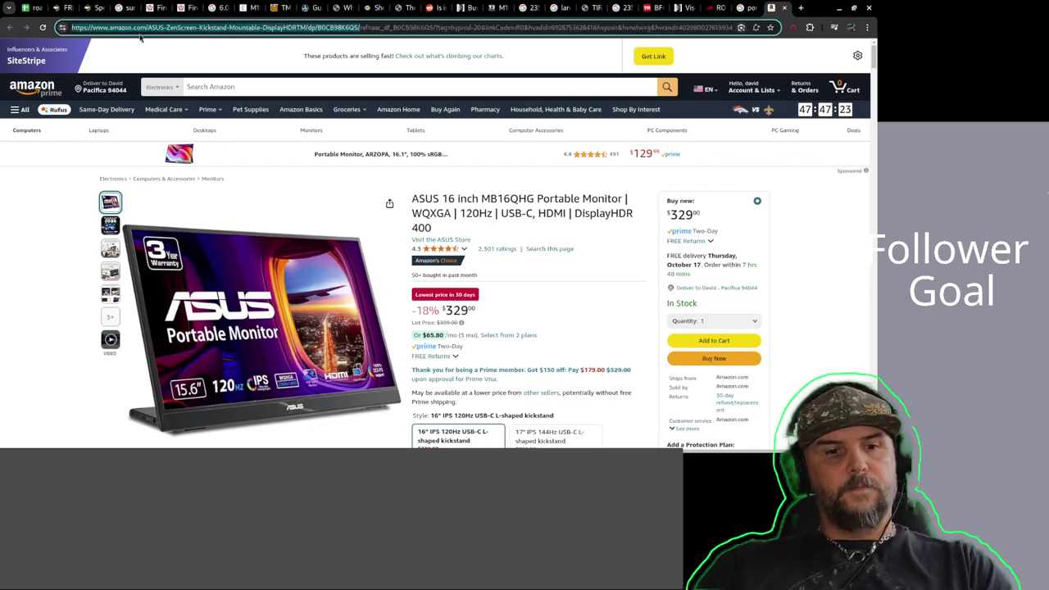
# - Strip the tracking part from the ASUS page URL and paste the short link into C2
pyautogui.hotkey('shift', 'End')
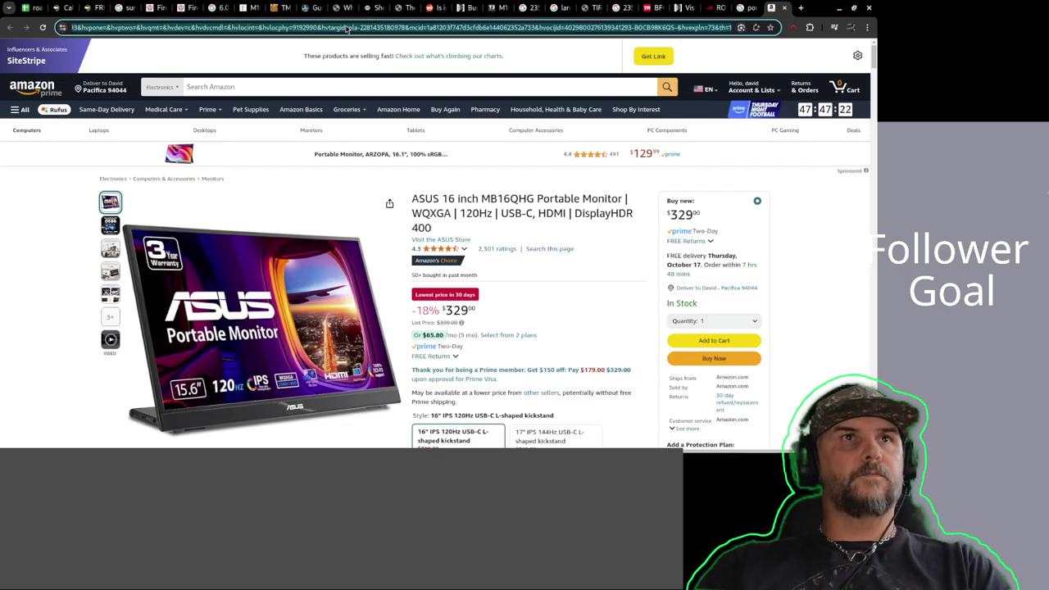
pyautogui.press('BackSpace')
pyautogui.press('Return')
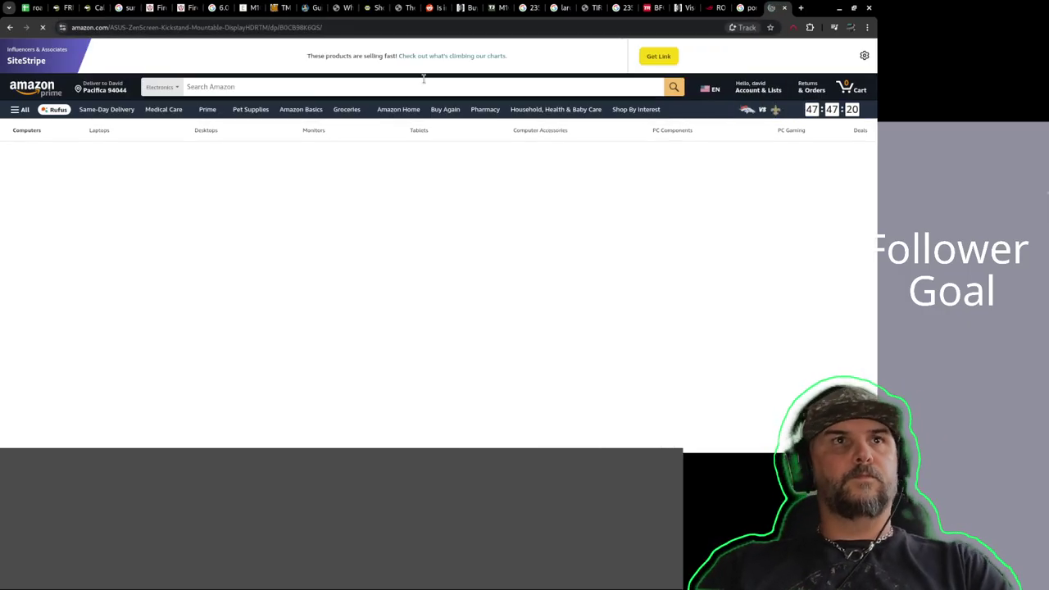
pyautogui.click(27, 8)
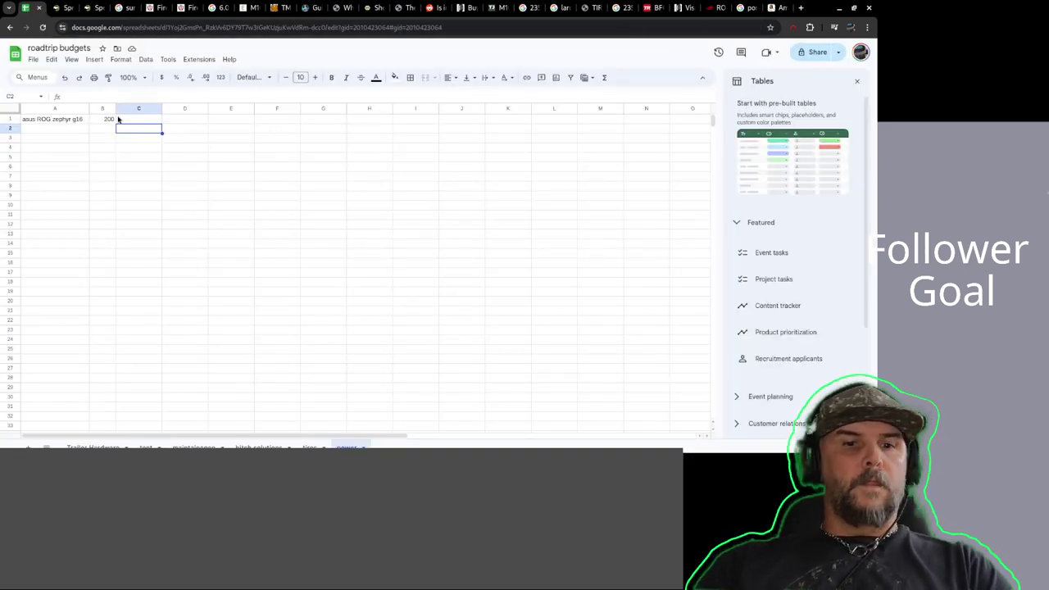
pyautogui.write('https://www.amazon.com/ASUS-ZenScreen-Kickstand-Mountable-DisplayHDRTM/dp/B0CB98K6QS/')
pyautogui.press('Up')
pyautogui.press('Left')
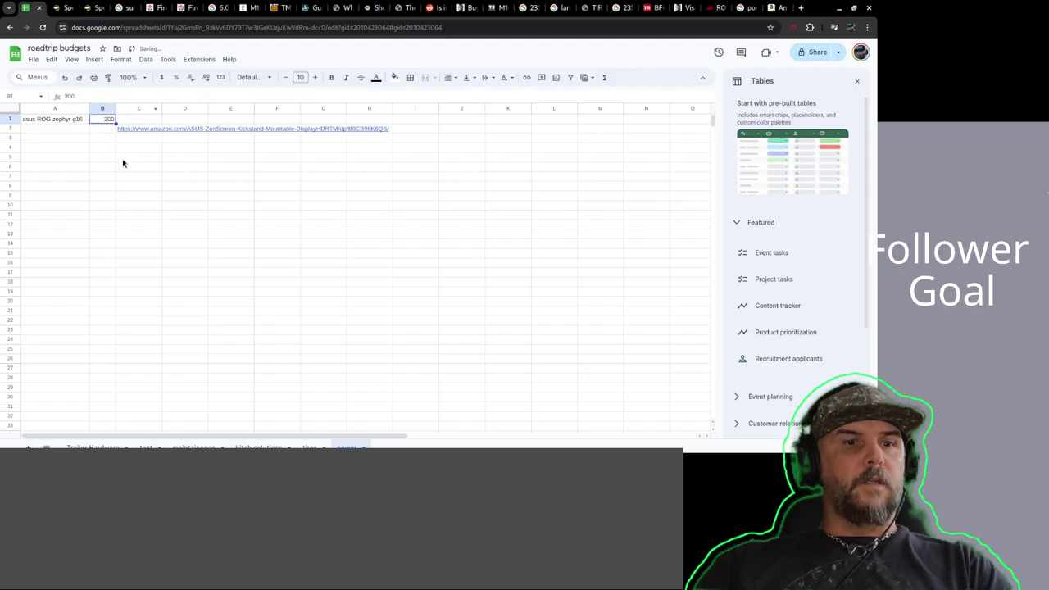
# - Enter 30 in cell B2
pyautogui.click(104, 129)
pyautogui.doubleClick(102, 128)
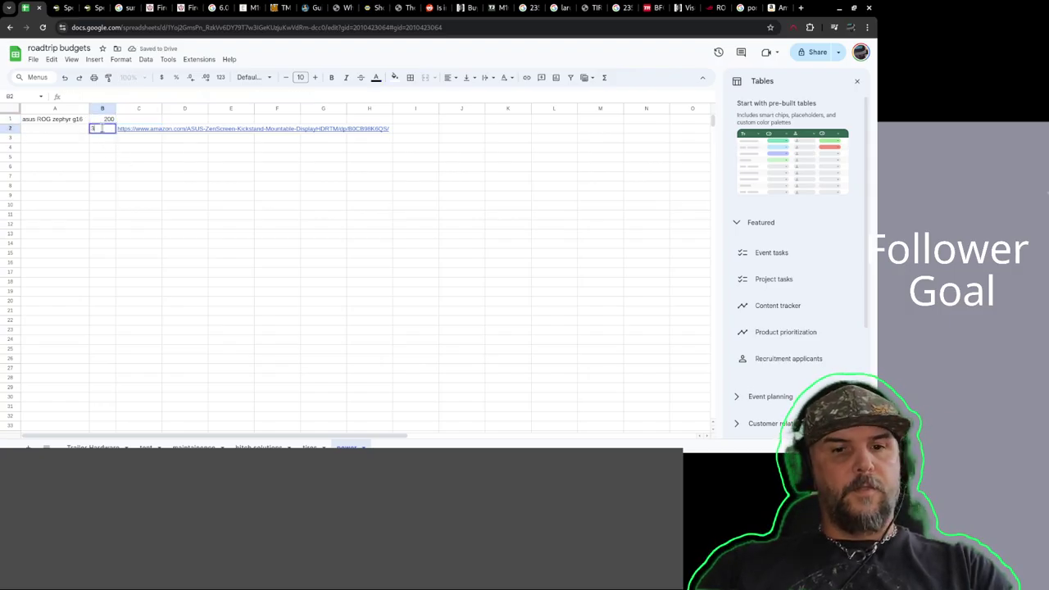
pyautogui.write('30')
pyautogui.click(54, 122)
# - Copy the title 'ASUS 16 inch MB16QHG Portable Monitor' into A2 as plain text
pyautogui.click(45, 131)
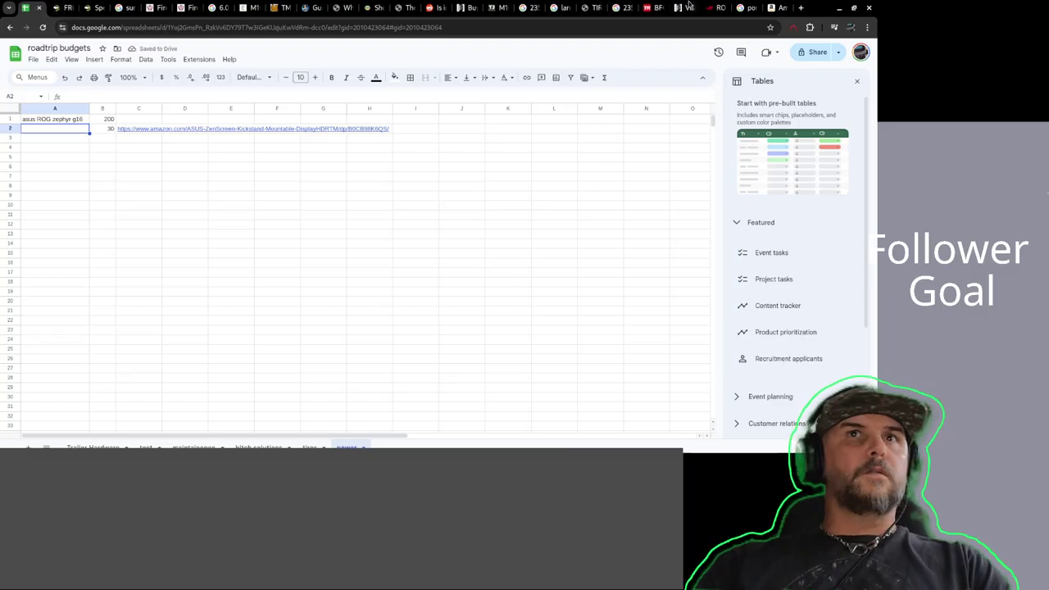
pyautogui.click(775, 9)
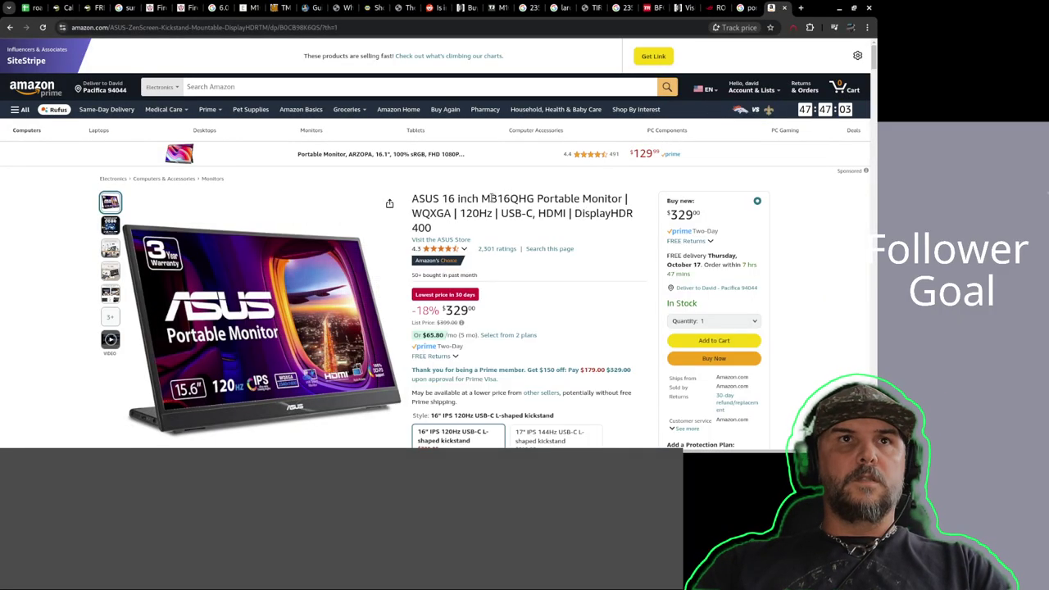
pyautogui.moveTo(624, 198); pyautogui.dragTo(412, 201)
pyautogui.rightClick(434, 205)
pyautogui.click(441, 211)
pyautogui.click(32, 7)
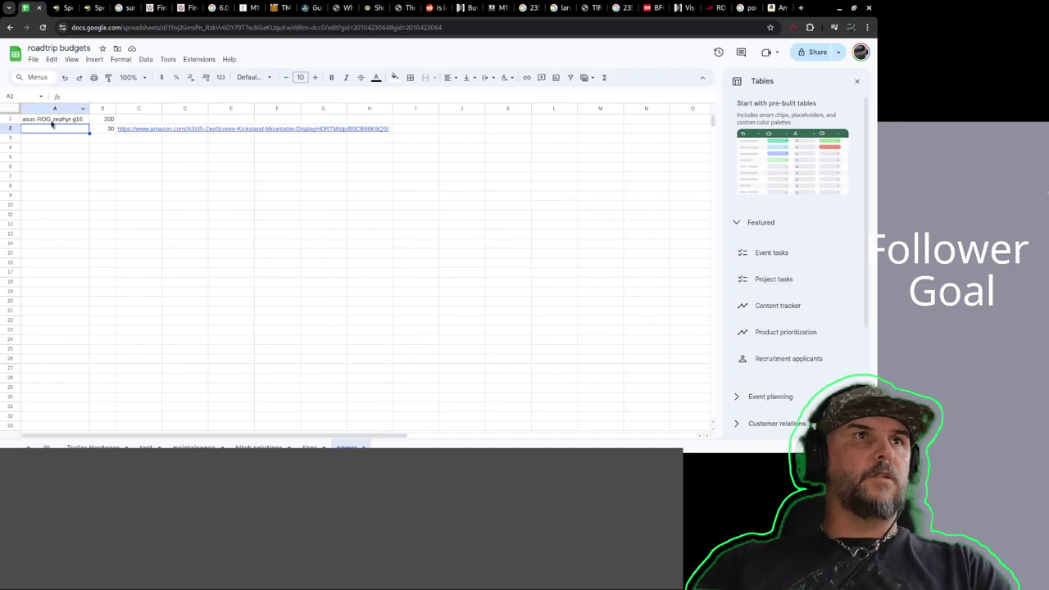
pyautogui.hotkey('ctrl', 'v')
pyautogui.click(239, 211)
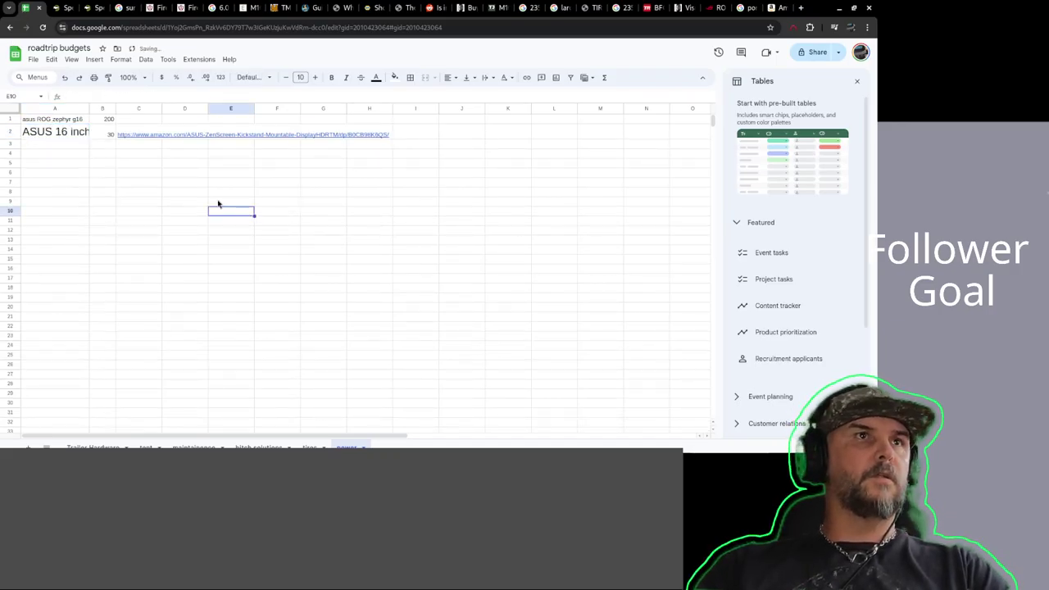
pyautogui.hotkey('ctrl', 'z')
pyautogui.hotkey('ctrl', 'shift', 'v')
pyautogui.click(226, 160)
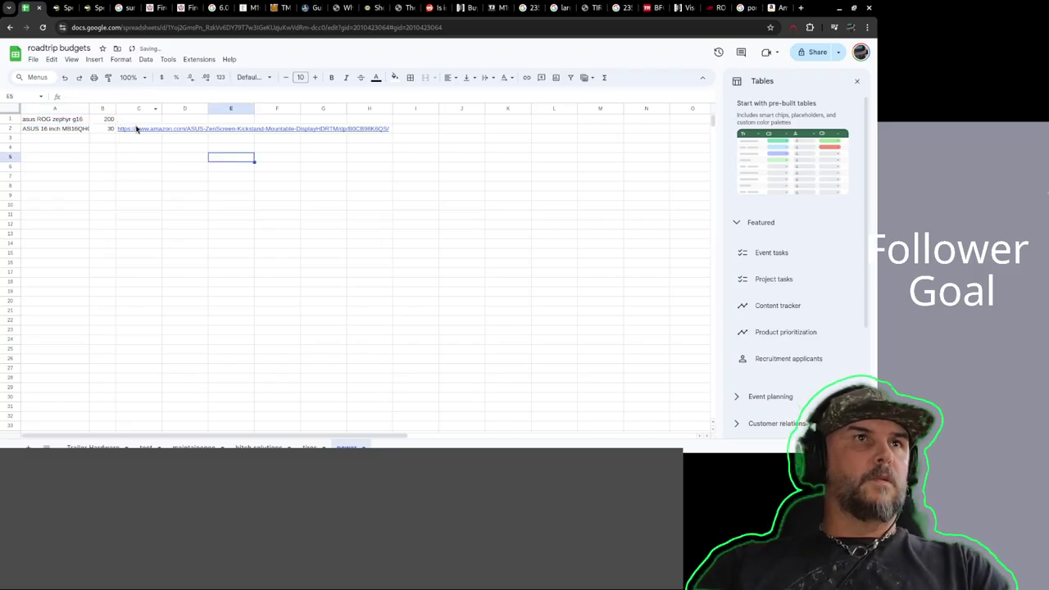
# - Enter 0 in cell D1
pyautogui.click(177, 119)
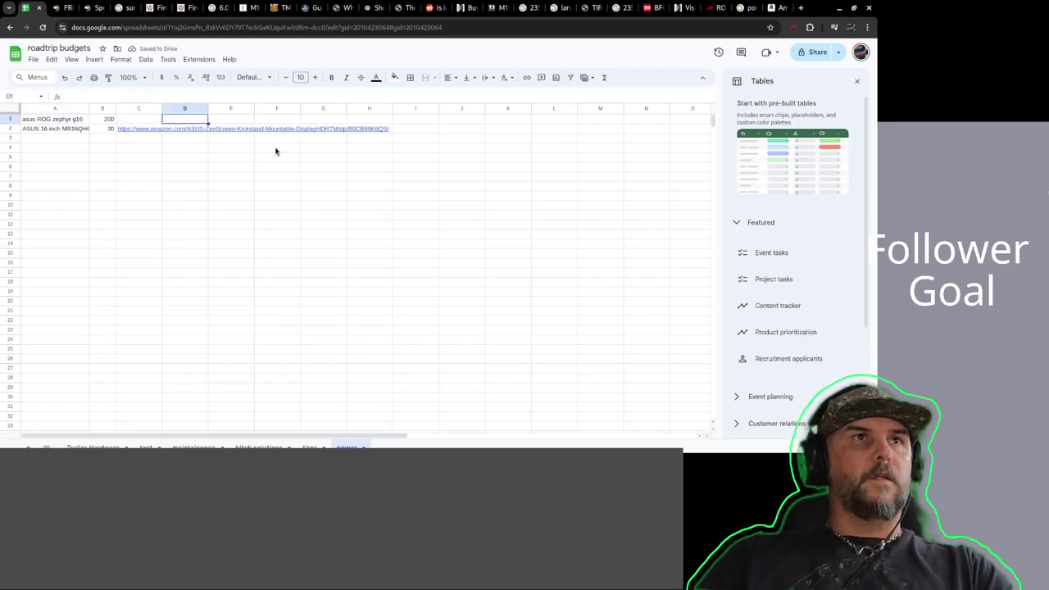
pyautogui.press('Down')
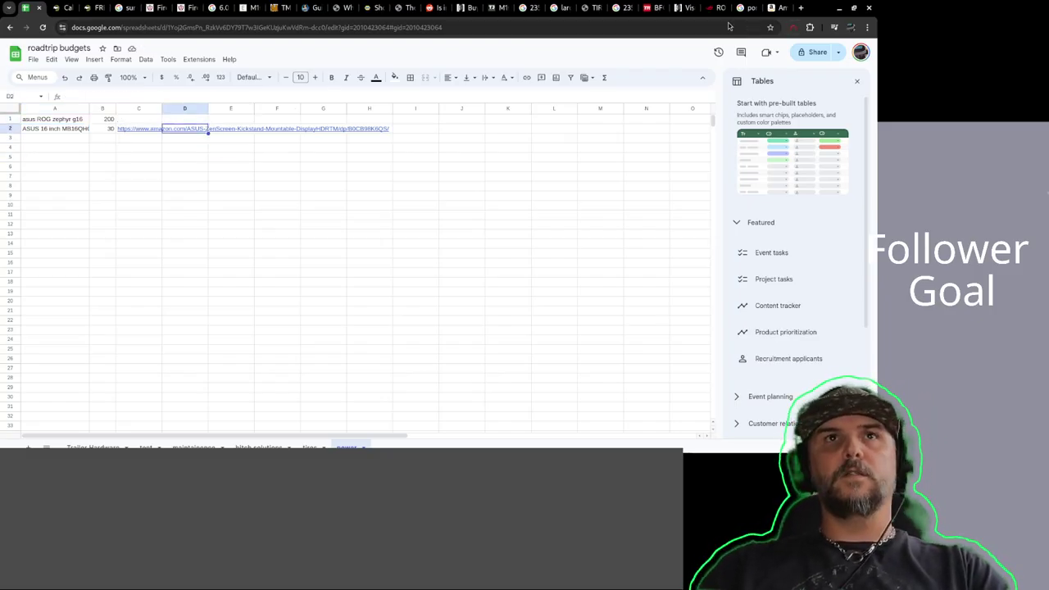
pyautogui.click(186, 119)
pyautogui.write('0.')
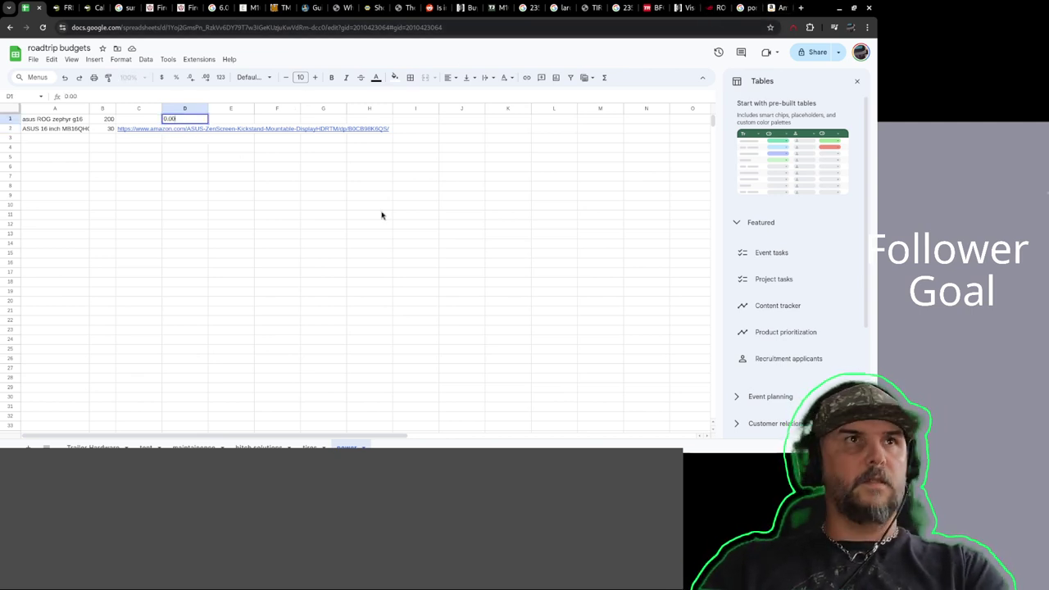
pyautogui.press('Return')
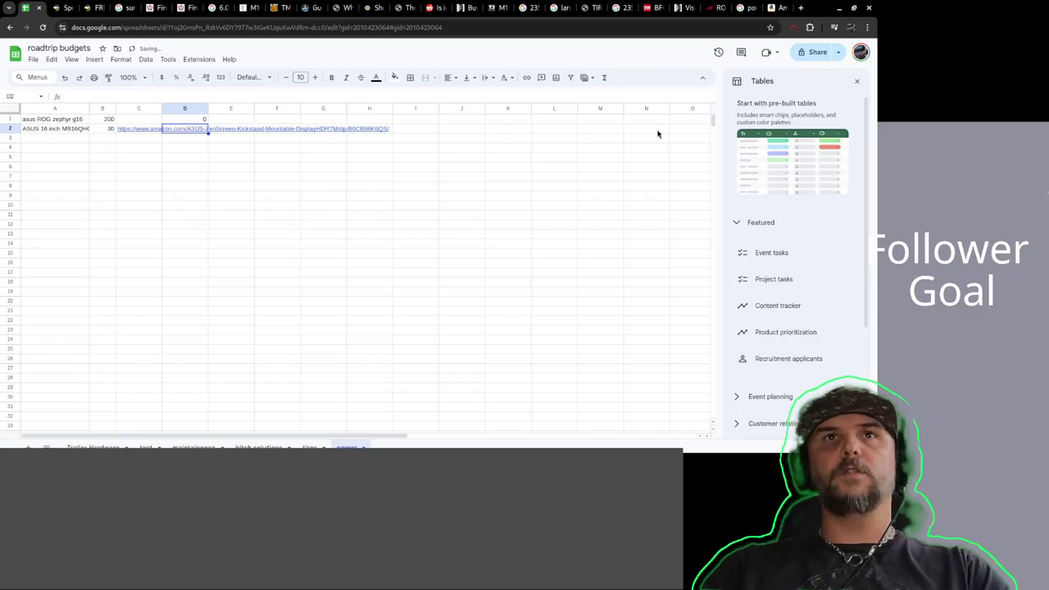
pyautogui.click(775, 7)
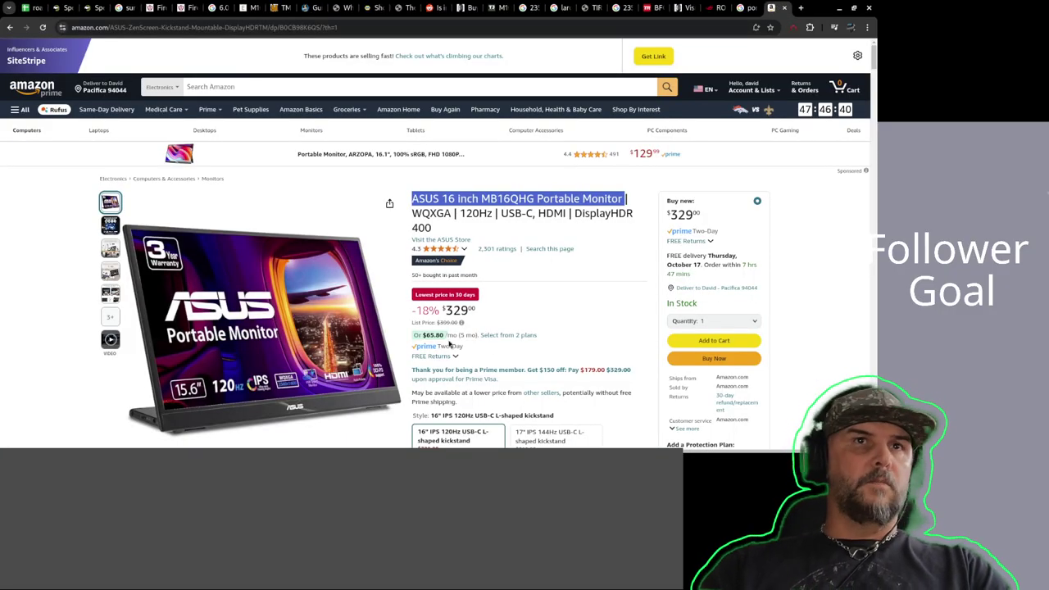
# - Copy the $329 price from the Amazon page into cell D2
pyautogui.moveTo(445, 310); pyautogui.dragTo(474, 316)
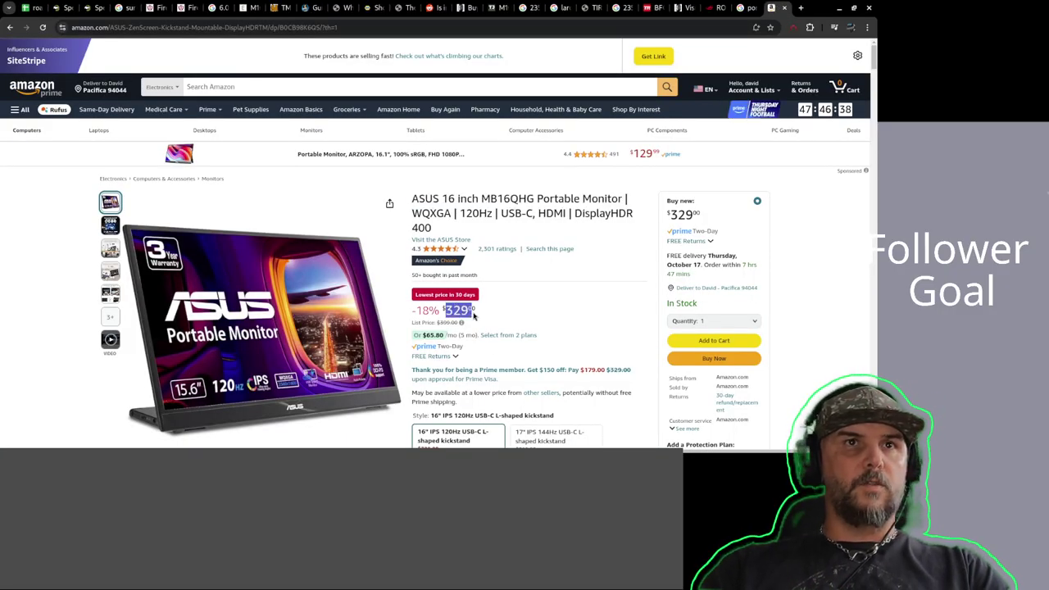
pyautogui.rightClick(468, 309)
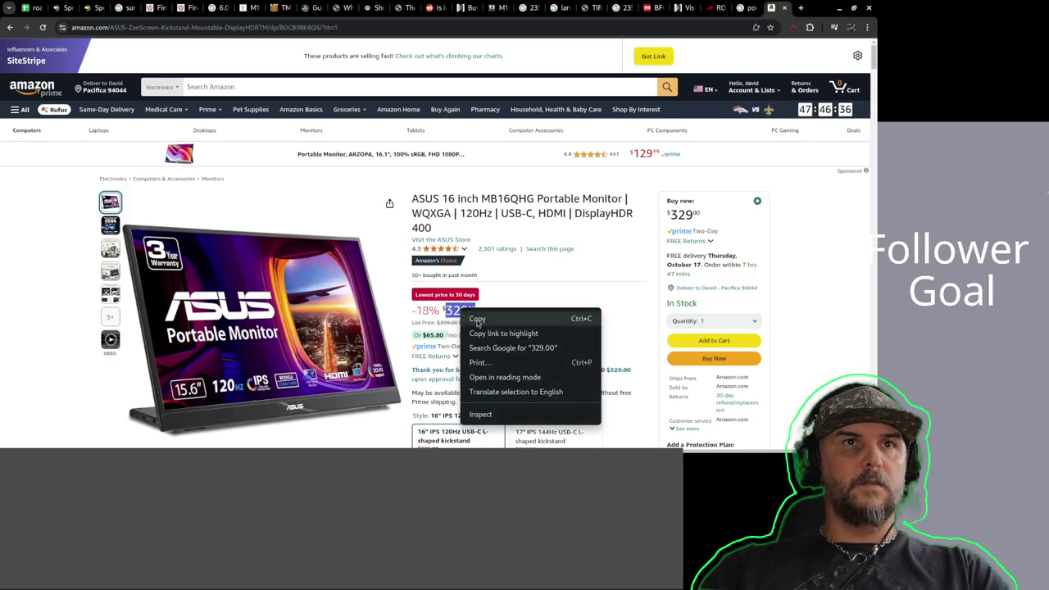
pyautogui.click(477, 319)
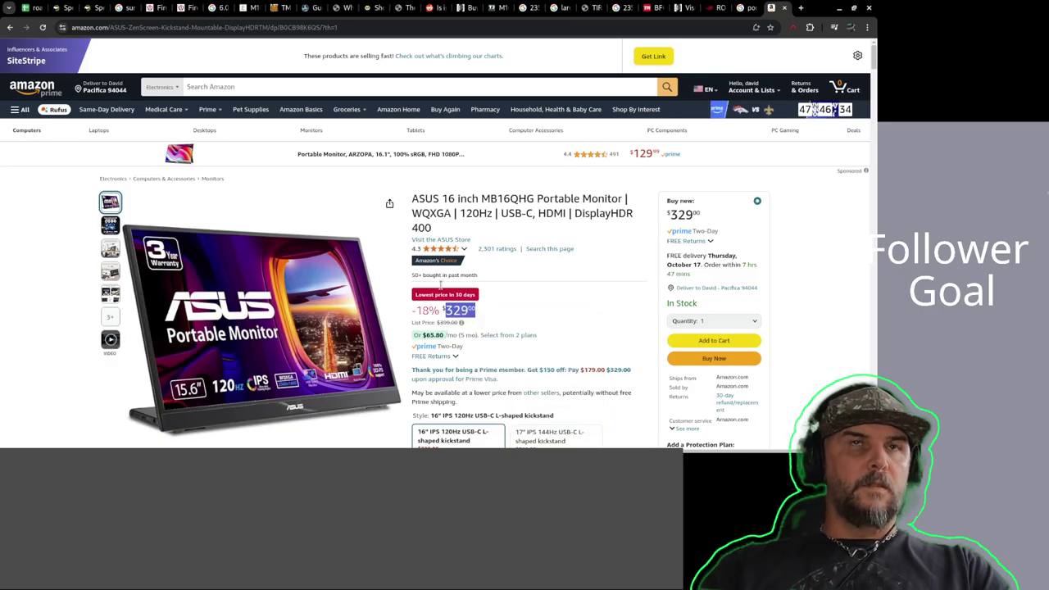
pyautogui.click(33, 10)
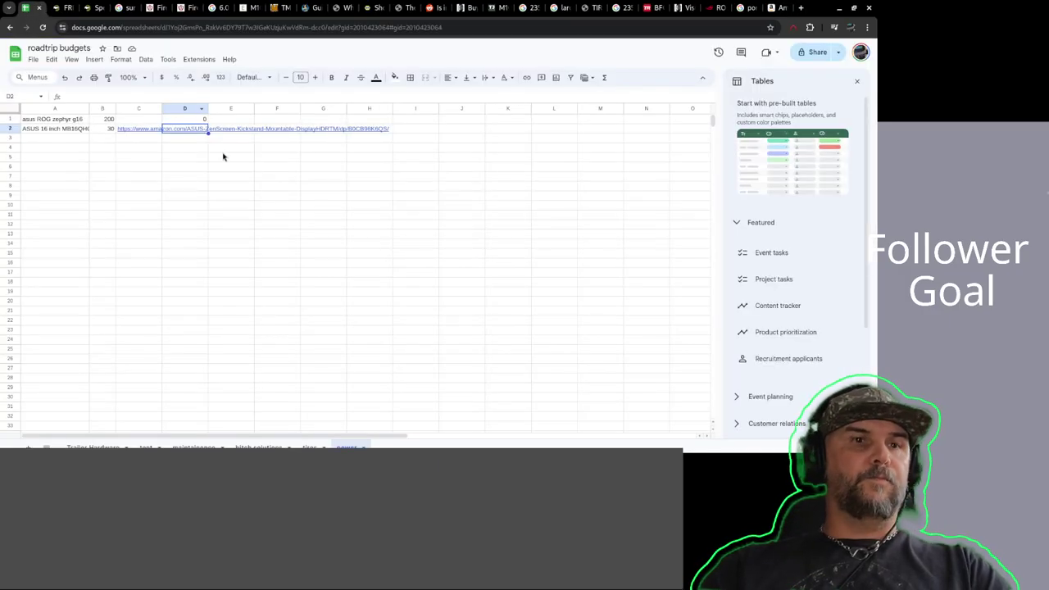
pyautogui.hotkey('ctrl', 'v')
pyautogui.click(196, 187)
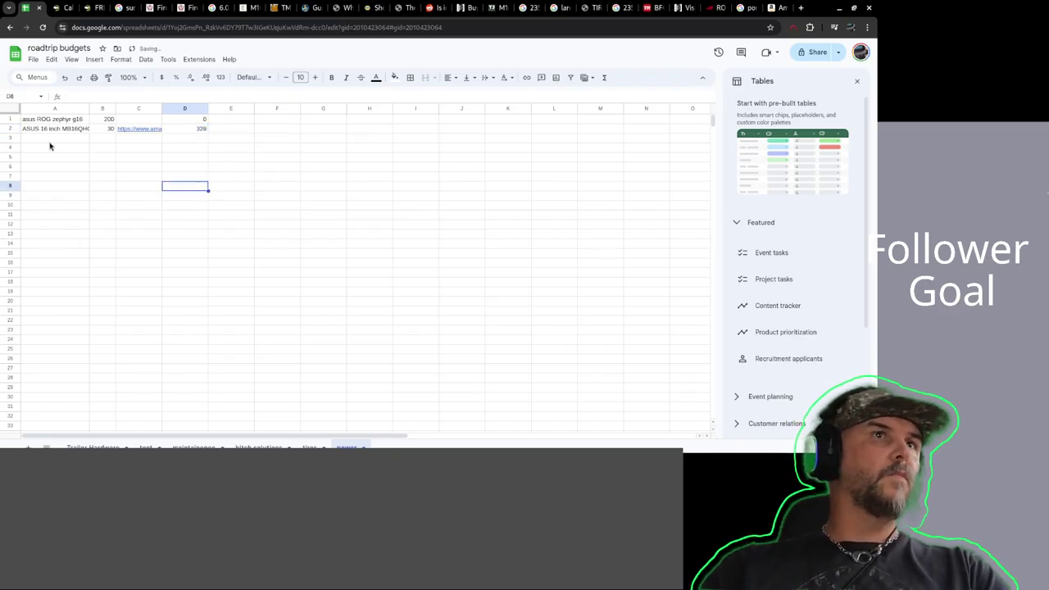
# - Check the name in A2 and move to cell A3 for the next item
pyautogui.click(51, 129)
pyautogui.click(173, 209)
pyautogui.press('Up')
pyautogui.press('Up')
pyautogui.press('Up')
pyautogui.press('Up')
pyautogui.press('Up')
pyautogui.press('Up')
pyautogui.press('Up')
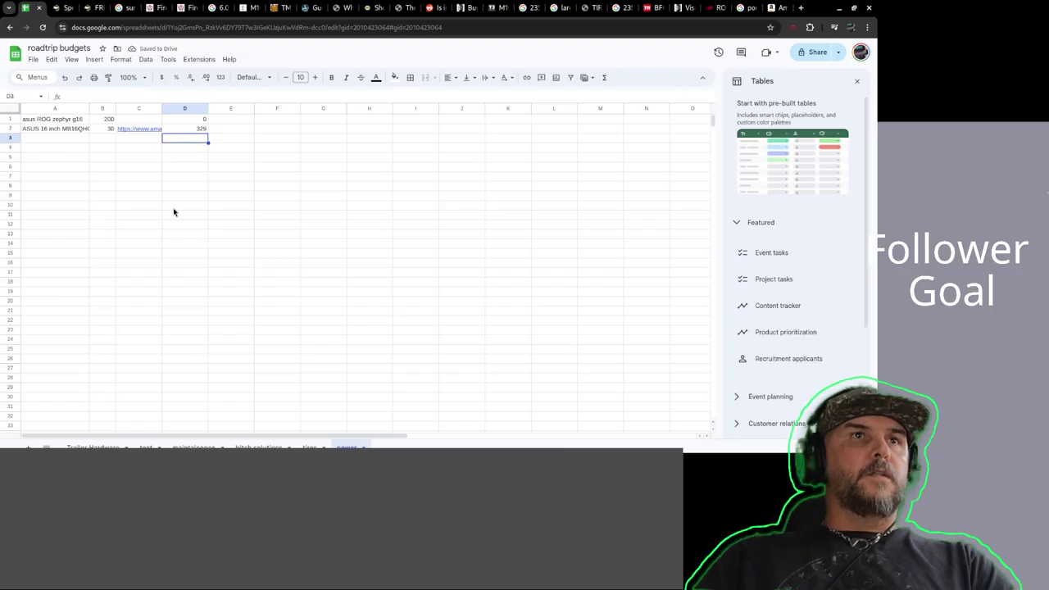
pyautogui.press('Left')
pyautogui.press('Left')
pyautogui.press('Left')
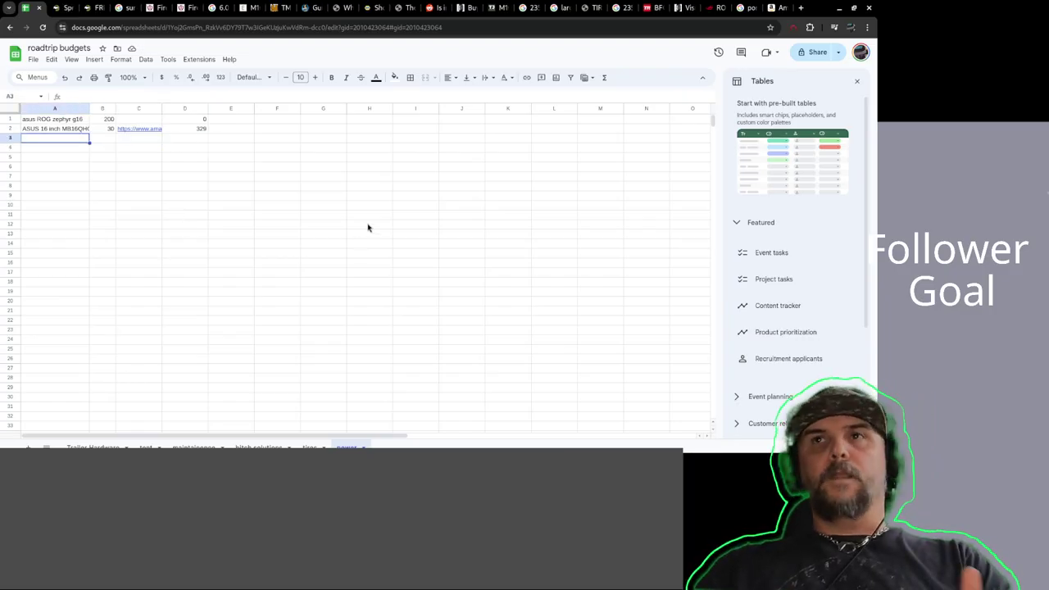
pyautogui.click(779, 8)
# - Search Amazon for 'travel router' and open the GL.iNet Slate AX (GL-AXT1800) page
pyautogui.moveTo(411, 127)
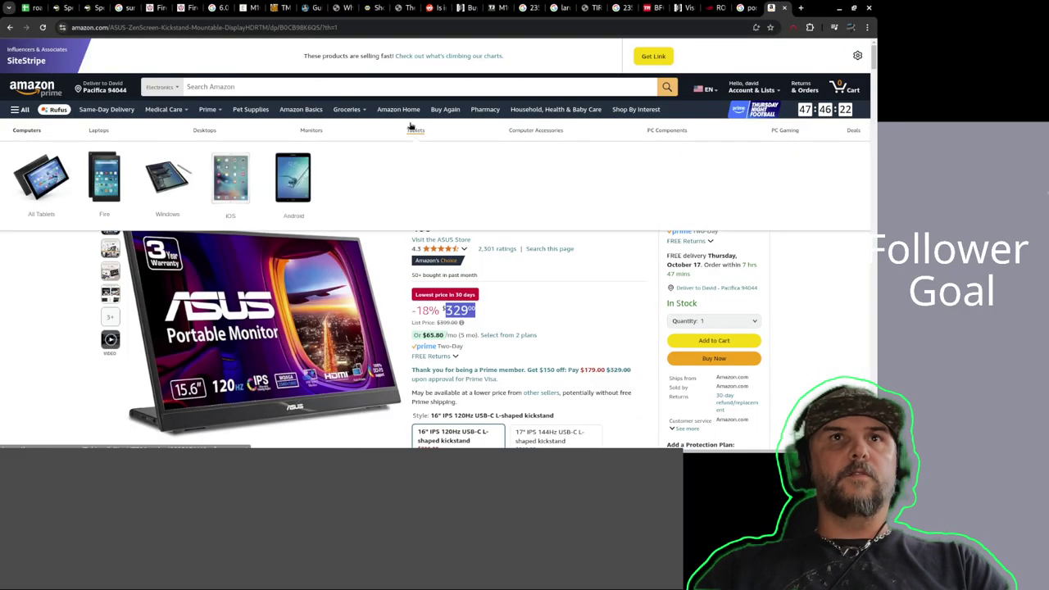
pyautogui.click(324, 90)
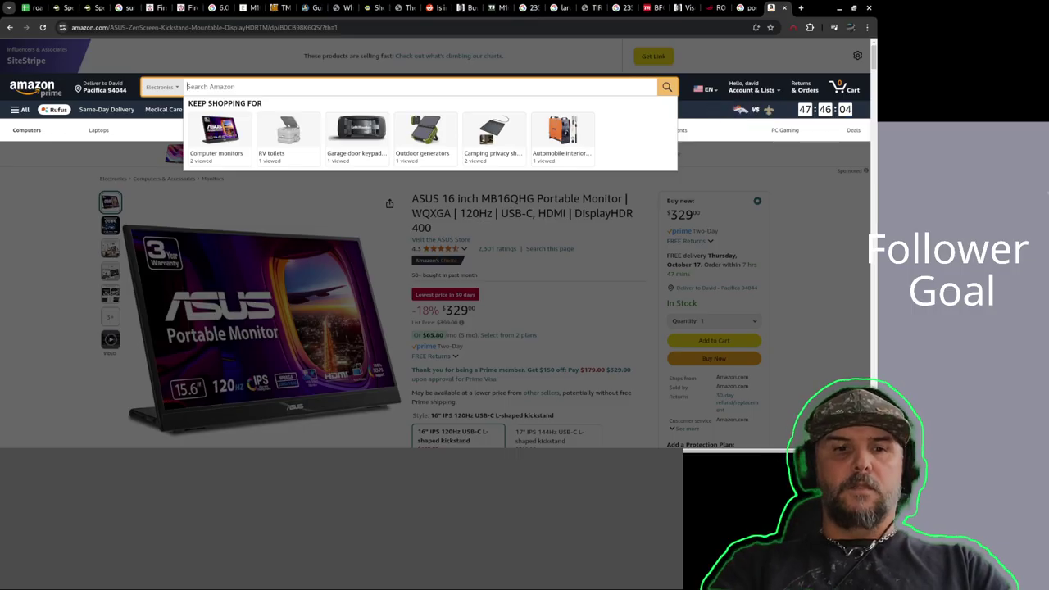
pyautogui.write('travel rout')
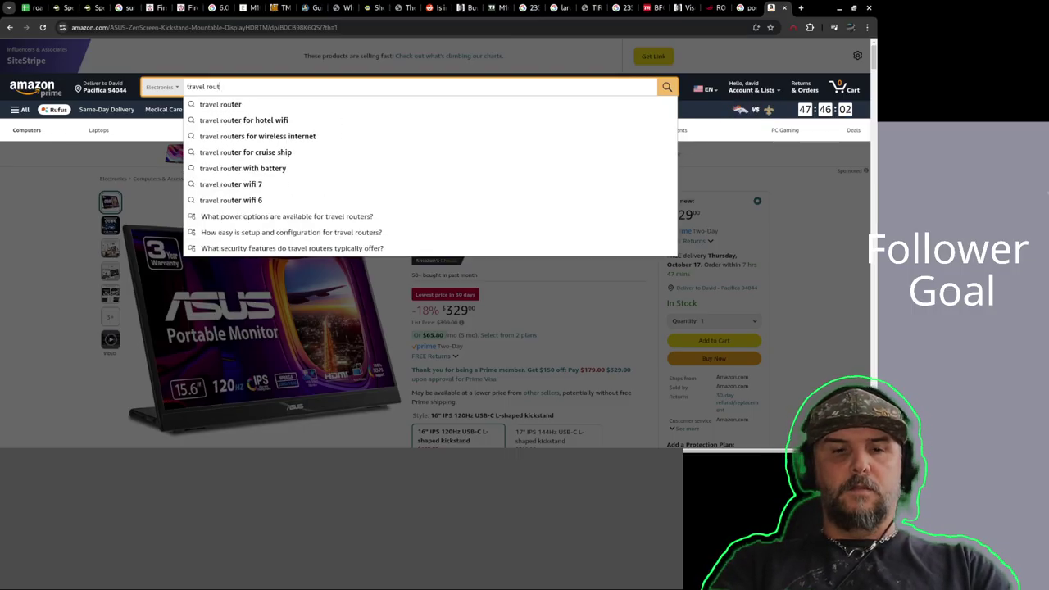
pyautogui.write('er')
pyautogui.press('Return')
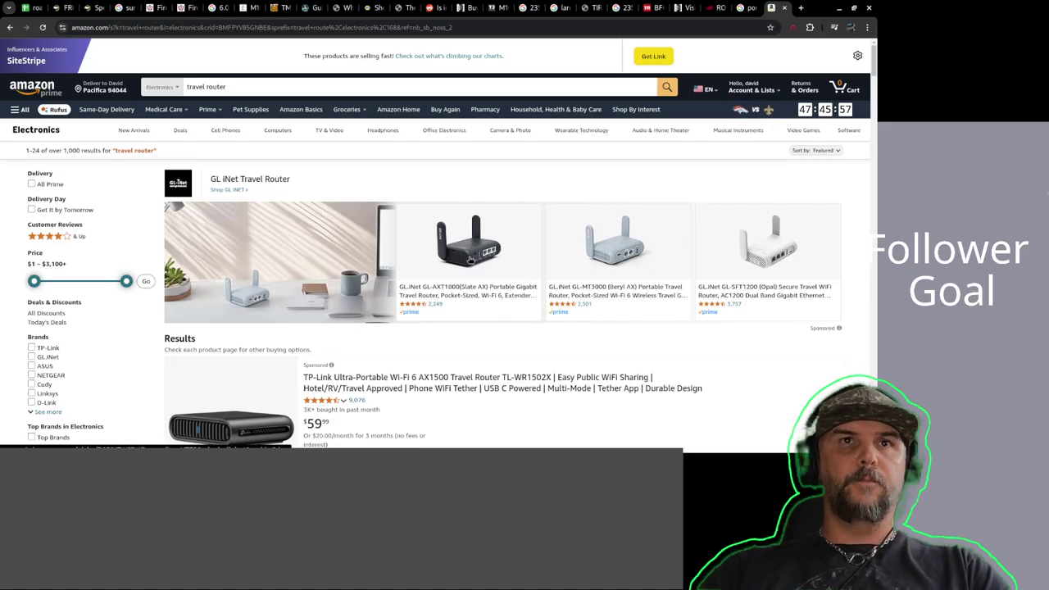
pyautogui.click(469, 258)
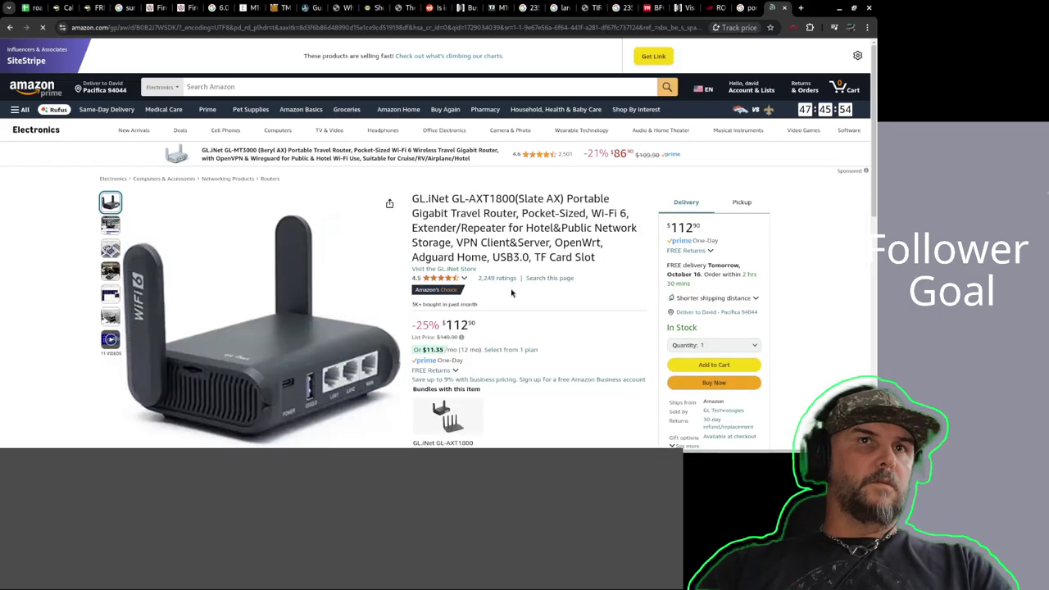
# - Scroll the Slate AX page through its price, specs and Product Description banners
pyautogui.scroll(-2, 508, 284)
pyautogui.scroll(-2, 508, 284)
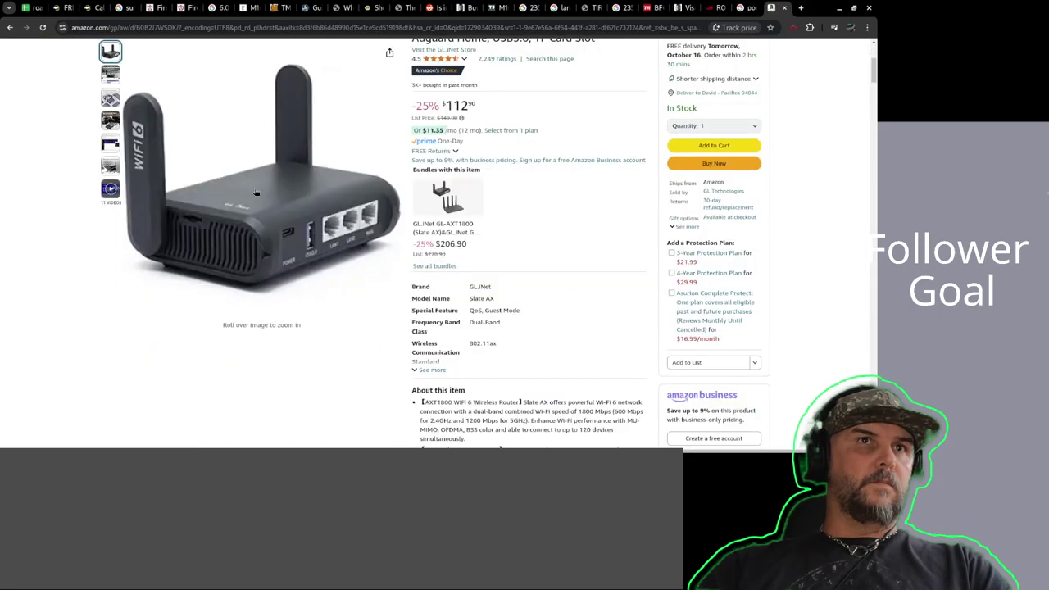
pyautogui.scroll(-1, 552, 303)
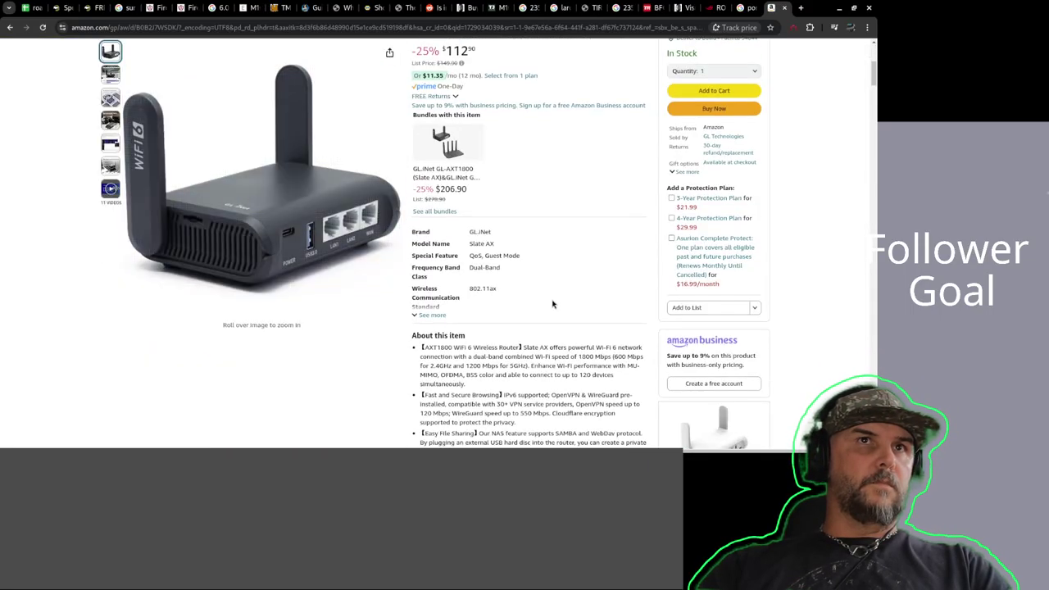
pyautogui.scroll(5, 454, 198)
pyautogui.scroll(-15, 525, 270)
pyautogui.scroll(-5, 457, 182)
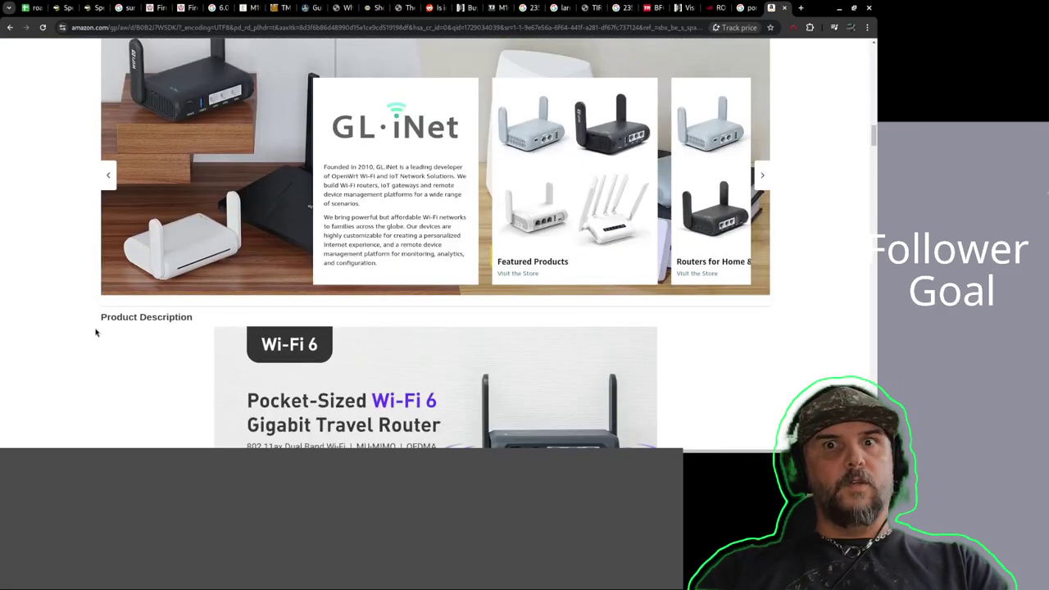
pyautogui.scroll(-3, 122, 304)
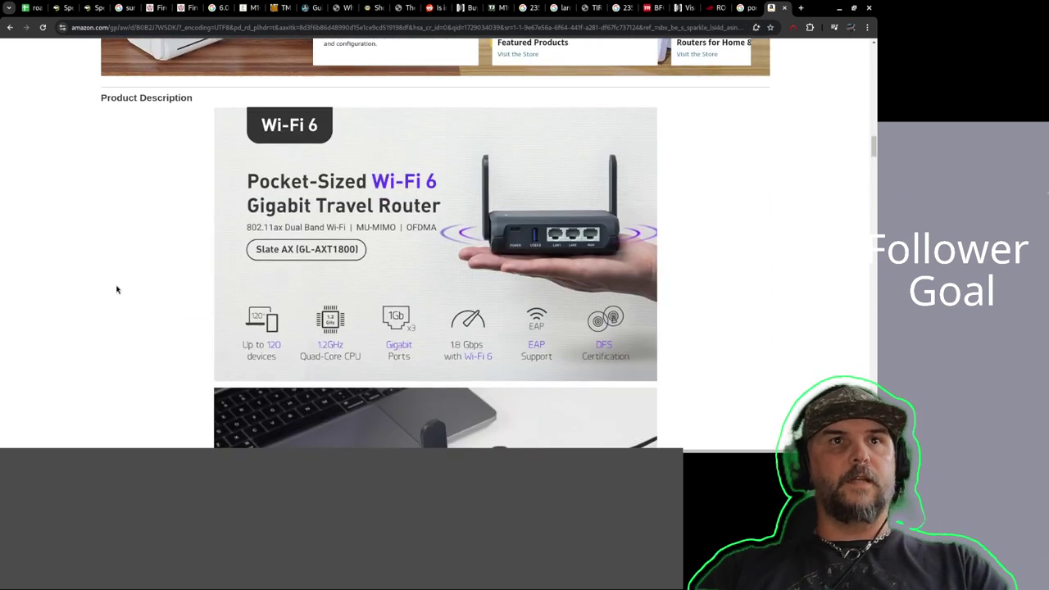
pyautogui.scroll(-2, 123, 285)
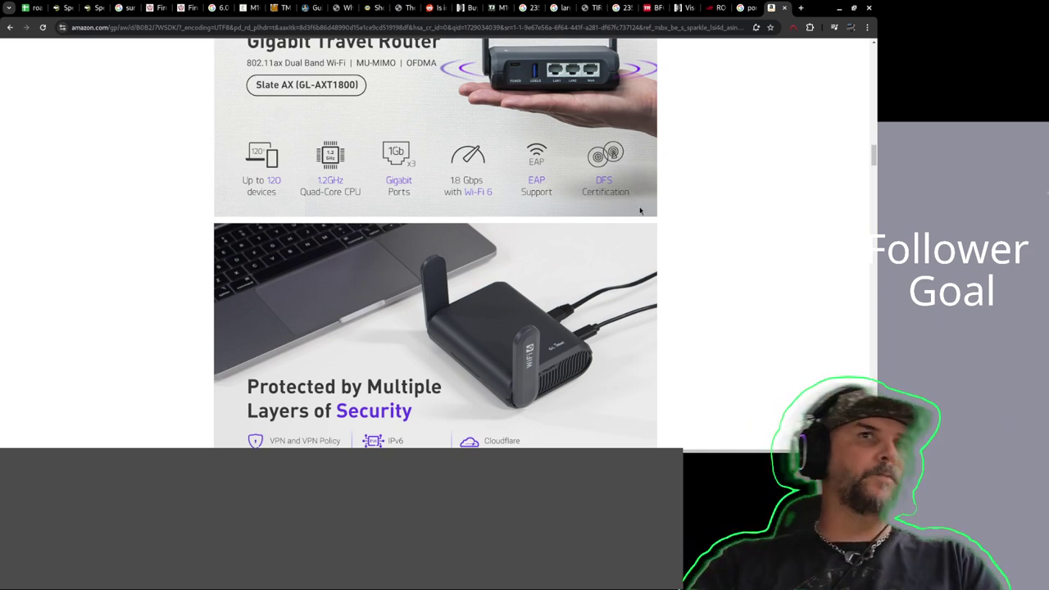
pyautogui.scroll(-3, 640, 210)
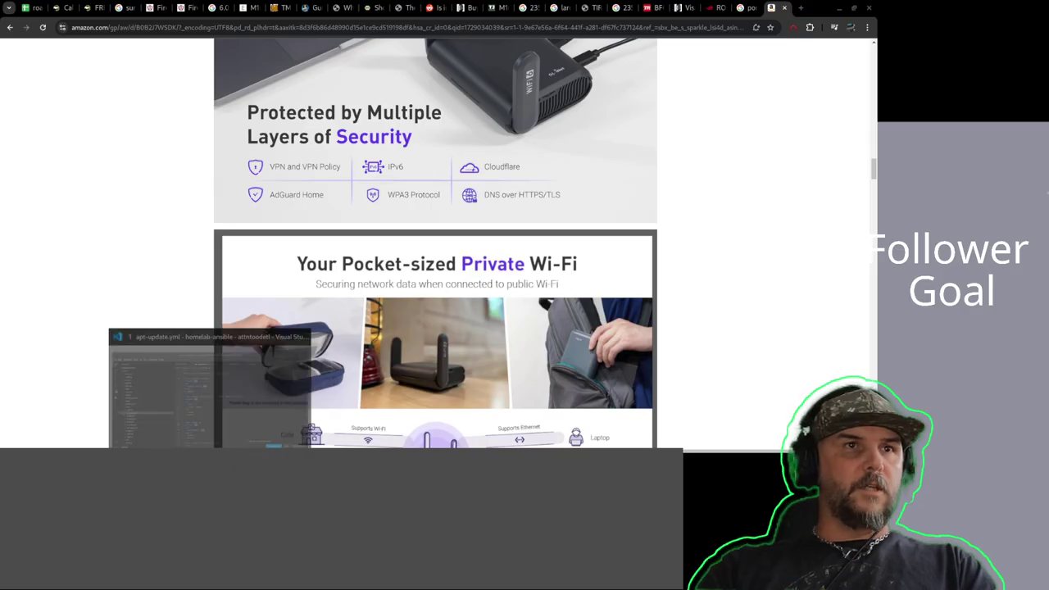
pyautogui.click(200, 385)
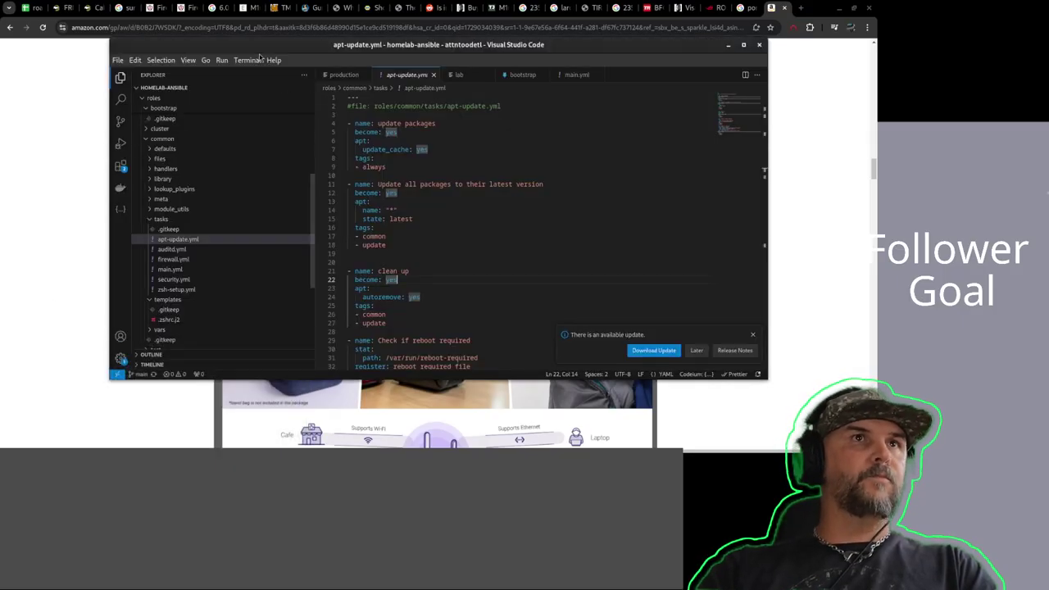
pyautogui.hotkey('alt', 'Tab')
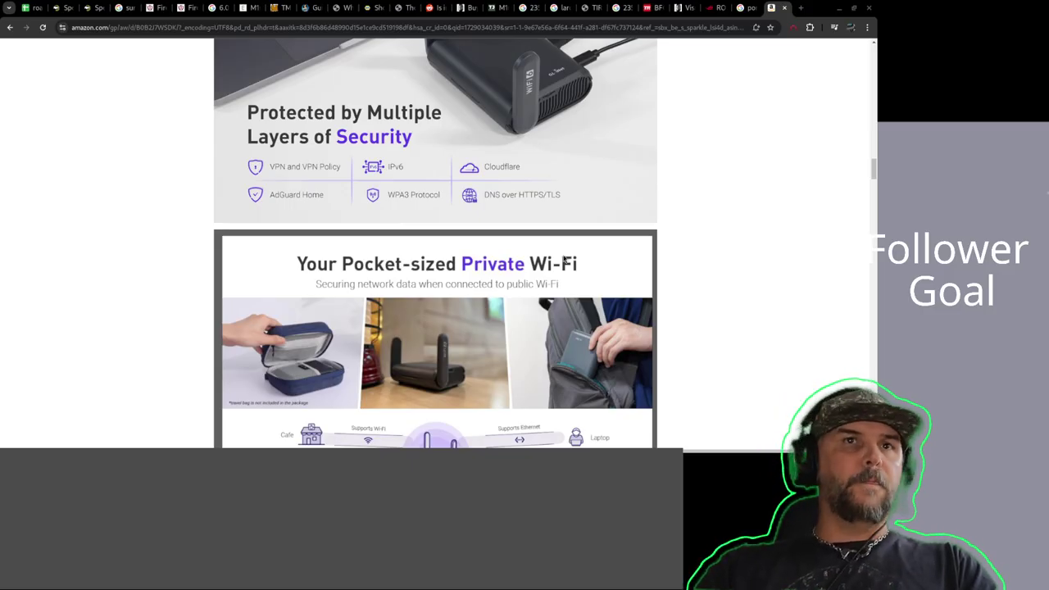
# - Scroll through the router's product details up to the specifications table
pyautogui.scroll(-10, 188, 229)
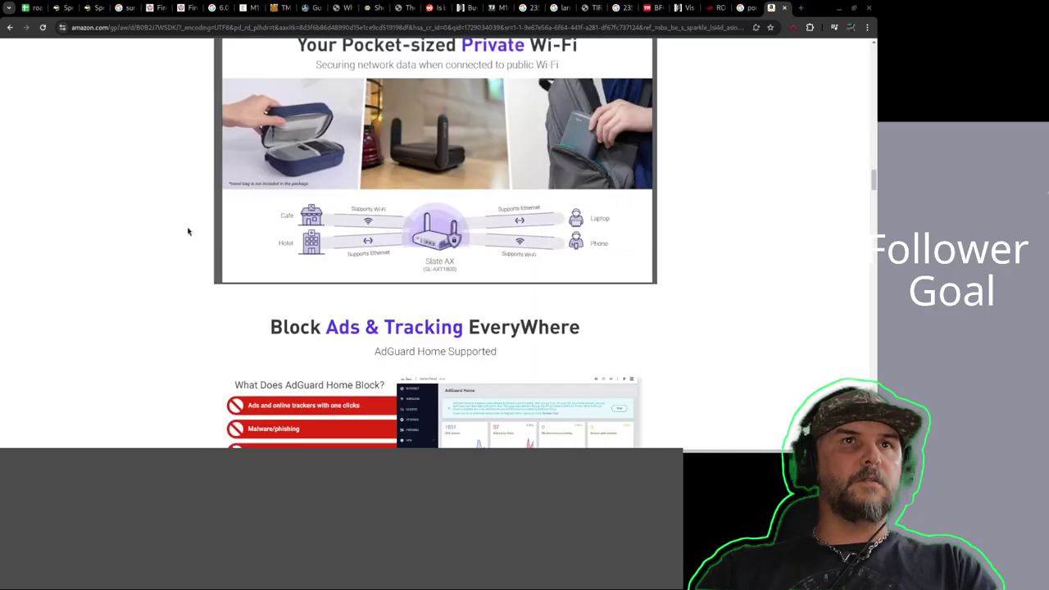
pyautogui.scroll(-5, 180, 206)
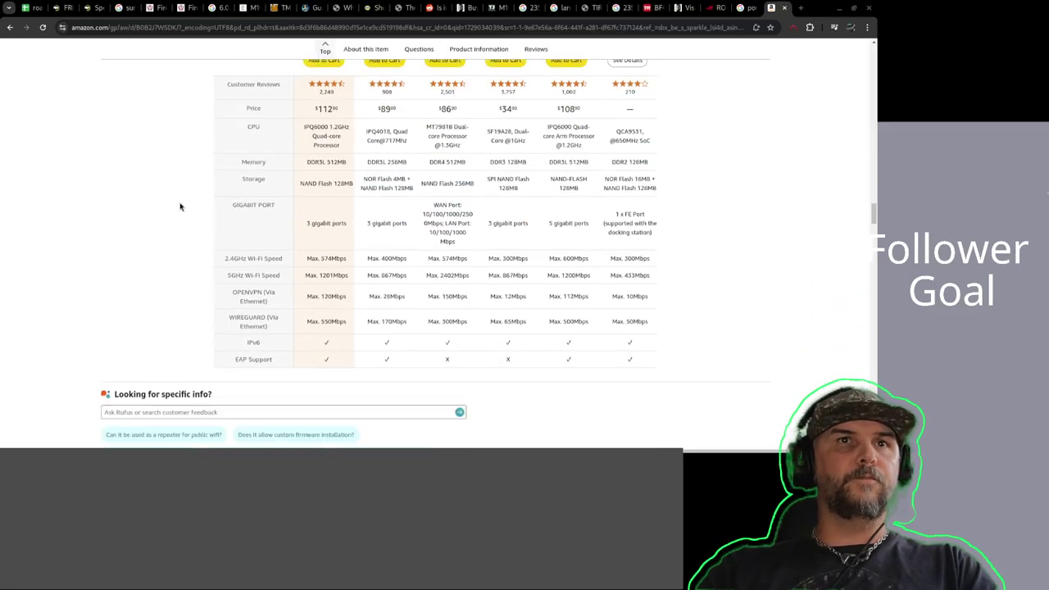
pyautogui.scroll(7, 147, 239)
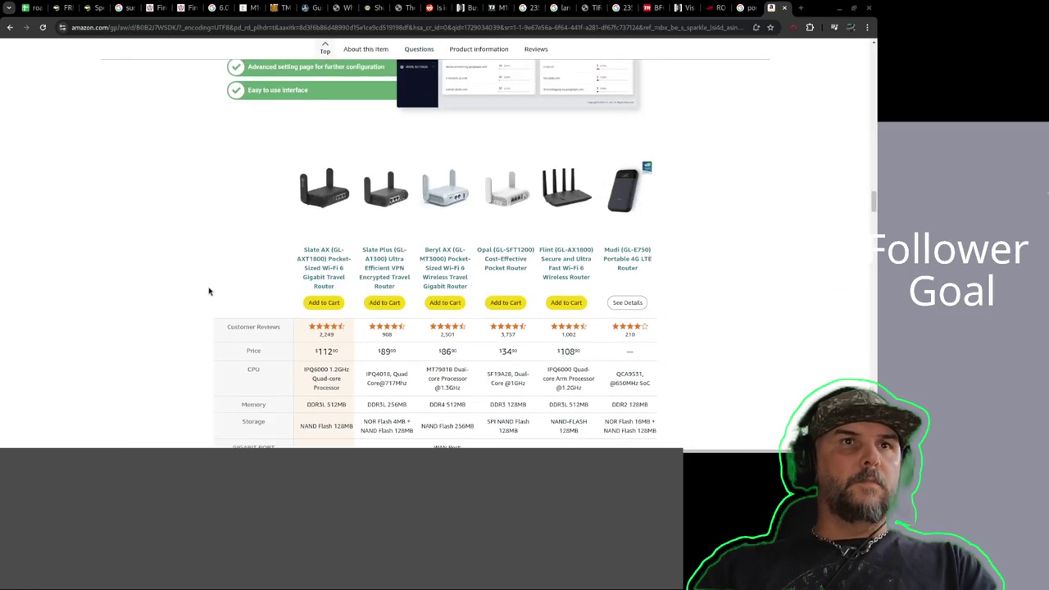
pyautogui.scroll(-10, 204, 276)
pyautogui.scroll(-4, 181, 254)
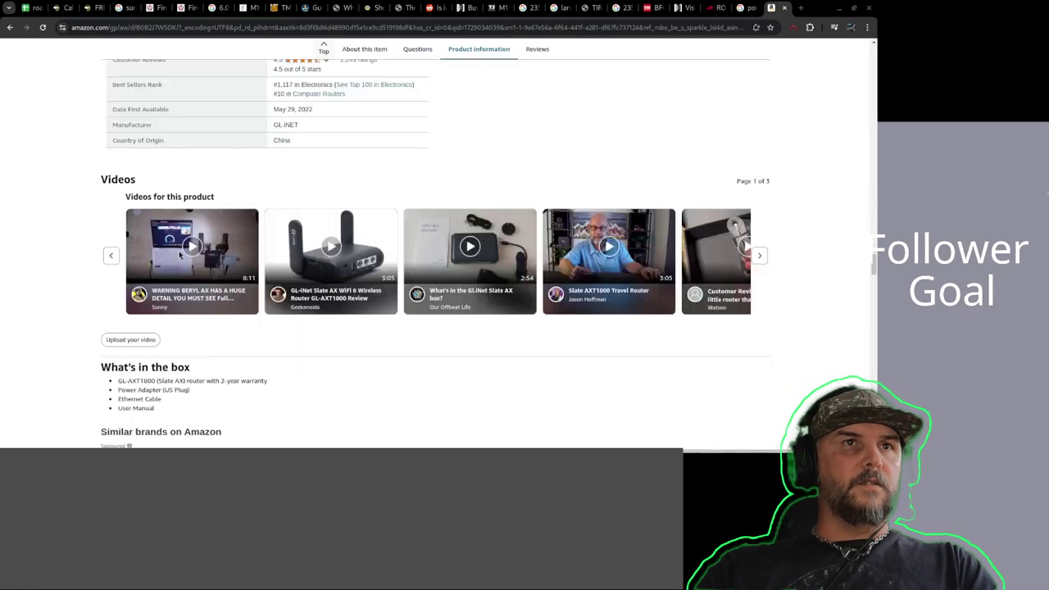
pyautogui.scroll(4, 194, 249)
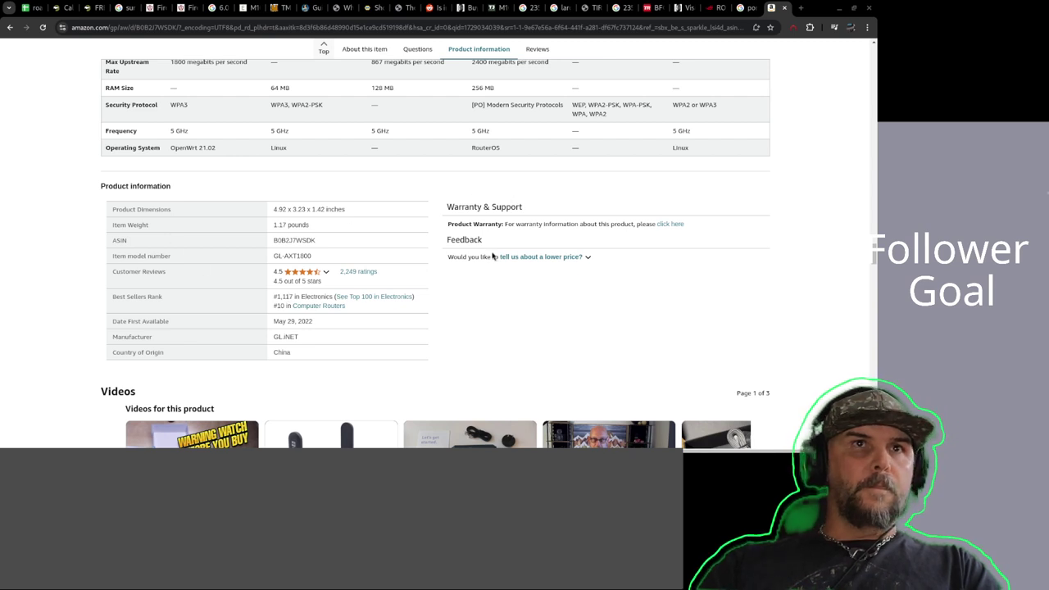
pyautogui.scroll(2, 308, 275)
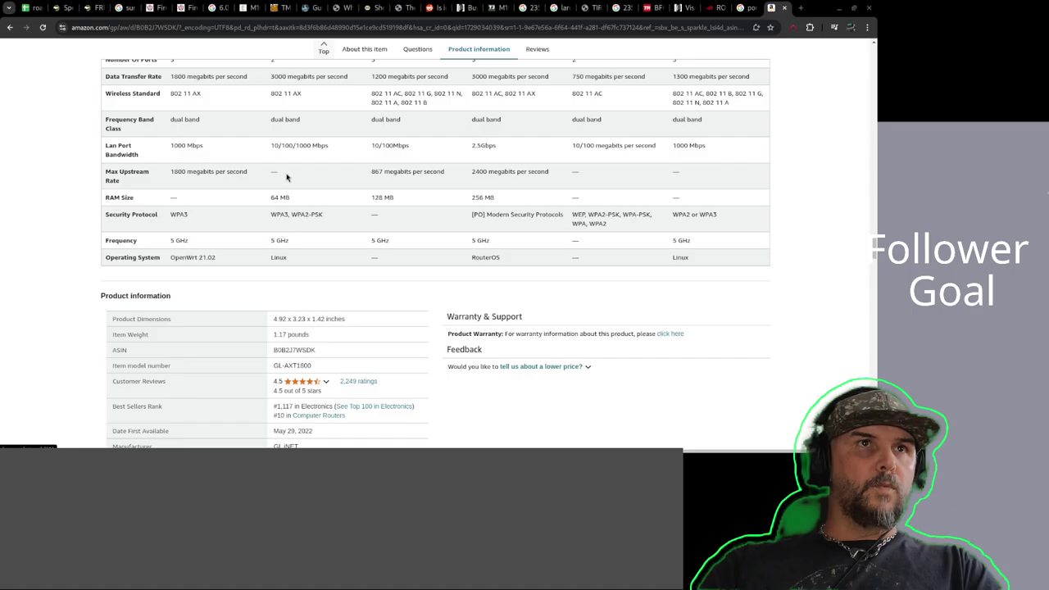
pyautogui.scroll(3, 286, 114)
pyautogui.scroll(4, 279, 237)
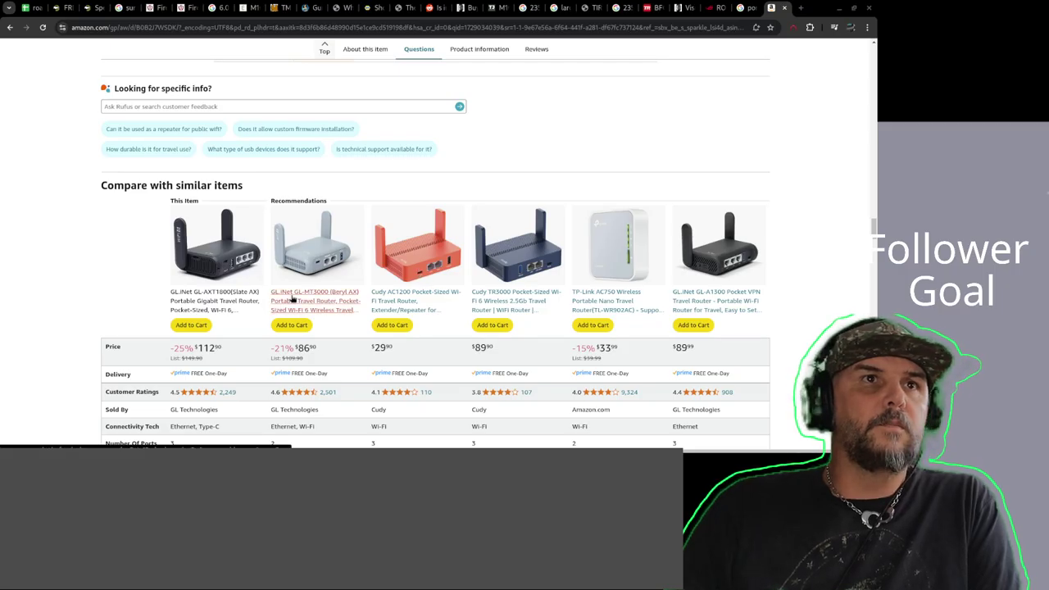
pyautogui.scroll(2, 265, 243)
pyautogui.scroll(-3, 218, 237)
pyautogui.scroll(7, 418, 164)
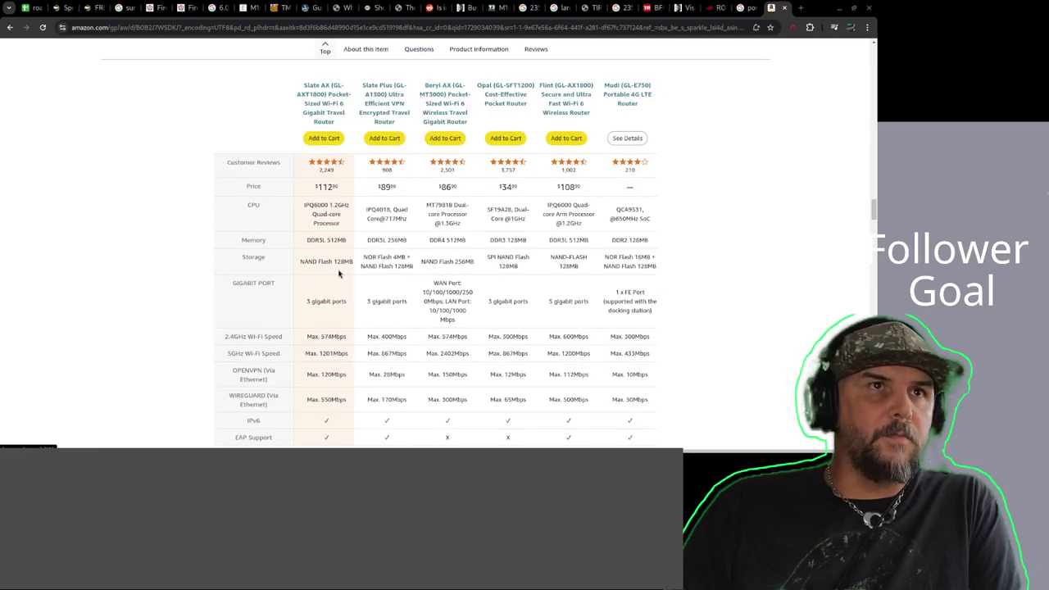
pyautogui.scroll(4, 344, 283)
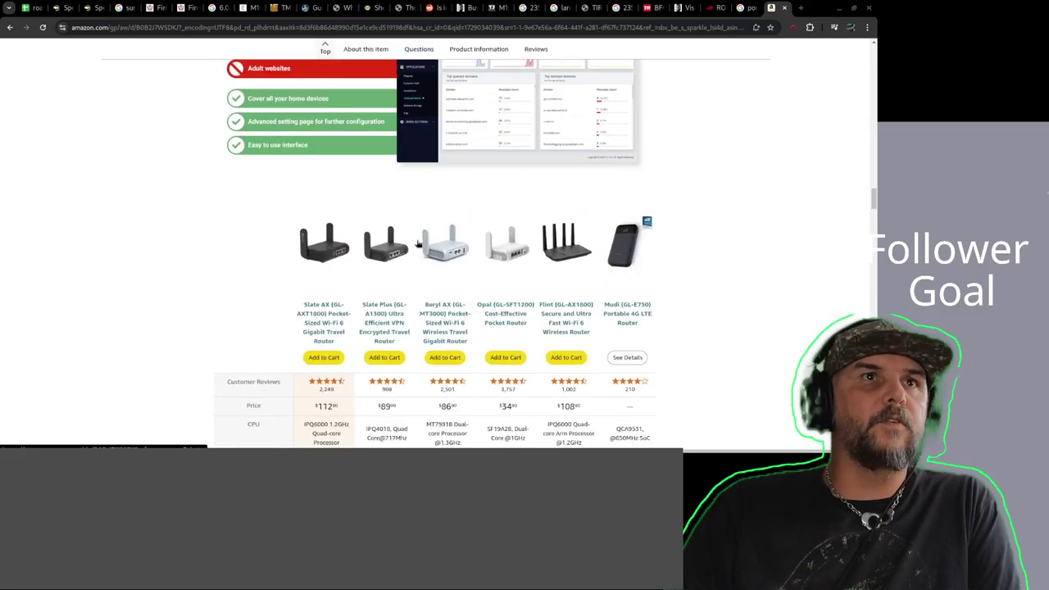
pyautogui.scroll(4, 357, 284)
pyautogui.scroll(5, 417, 248)
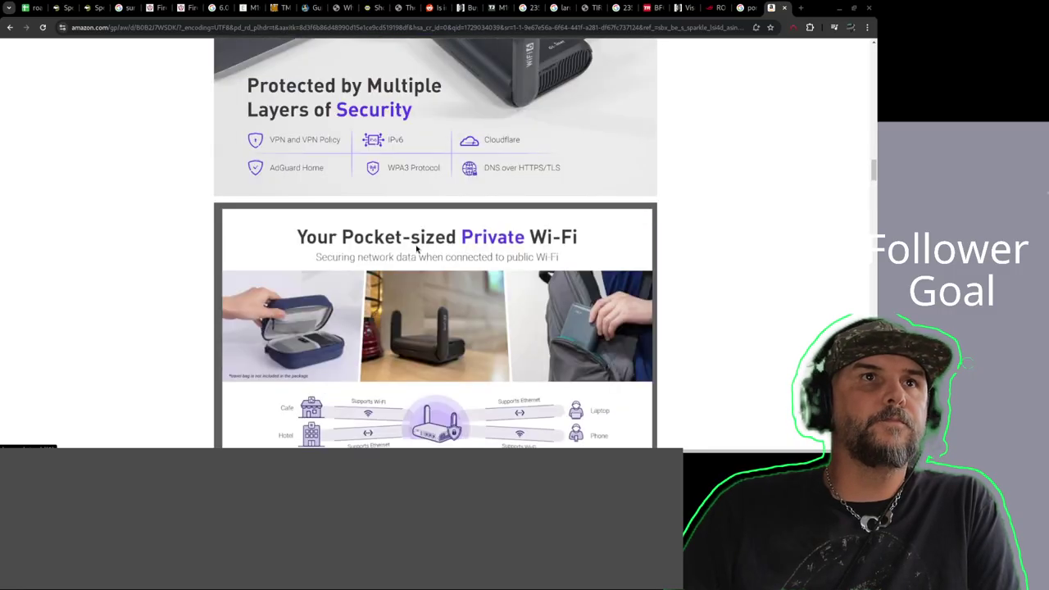
pyautogui.scroll(8, 419, 254)
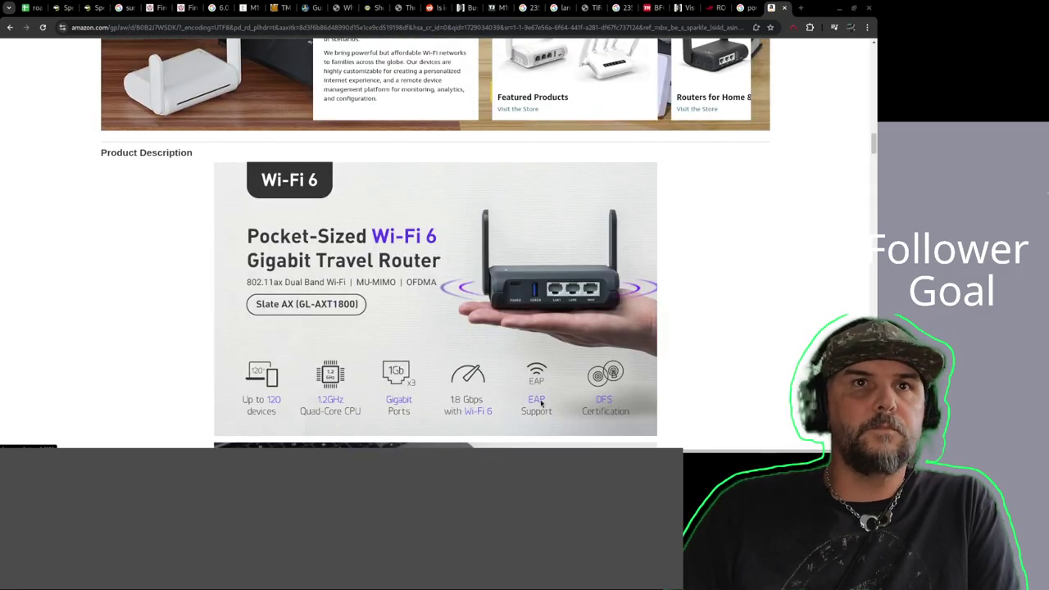
pyautogui.scroll(5, 361, 353)
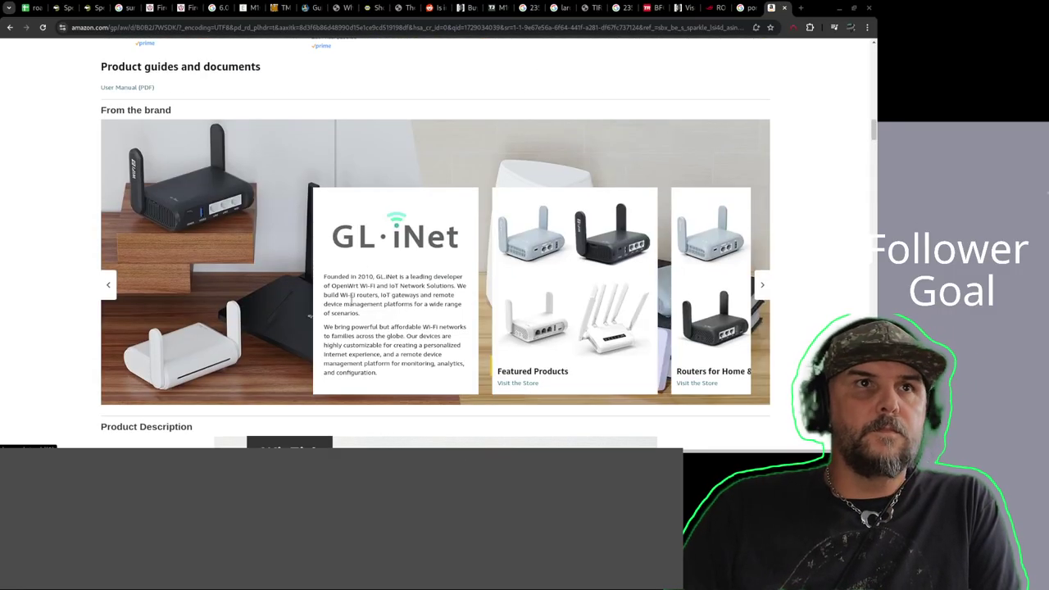
pyautogui.scroll(6, 808, 274)
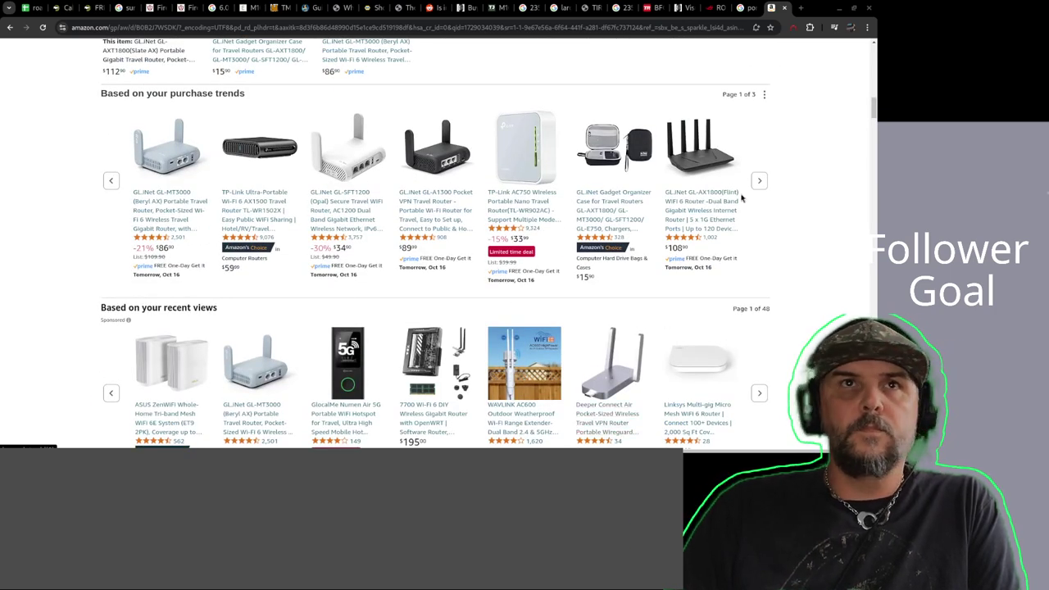
pyautogui.scroll(8, 826, 205)
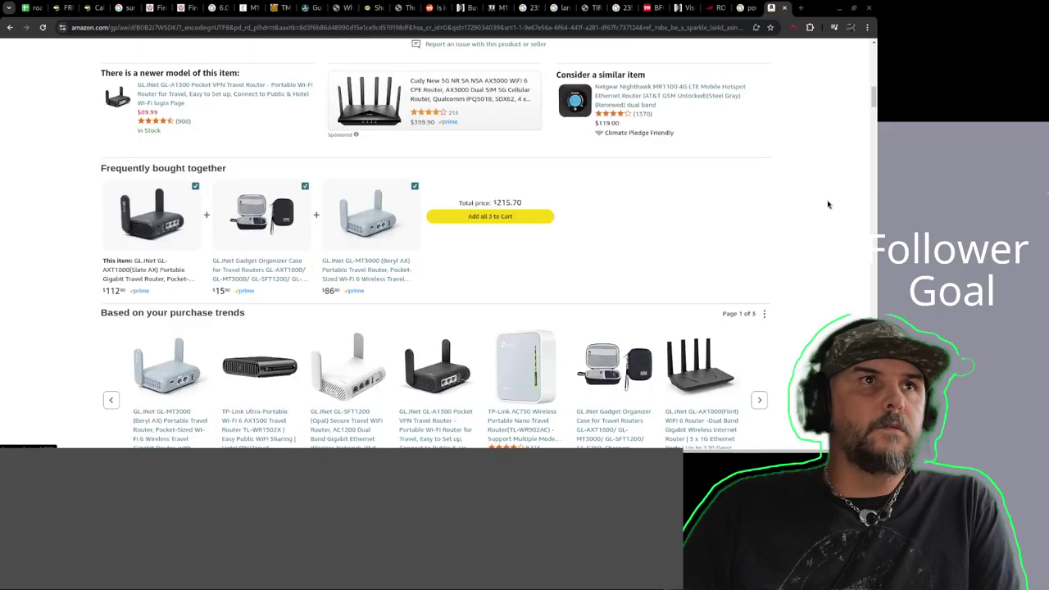
pyautogui.scroll(2, 834, 205)
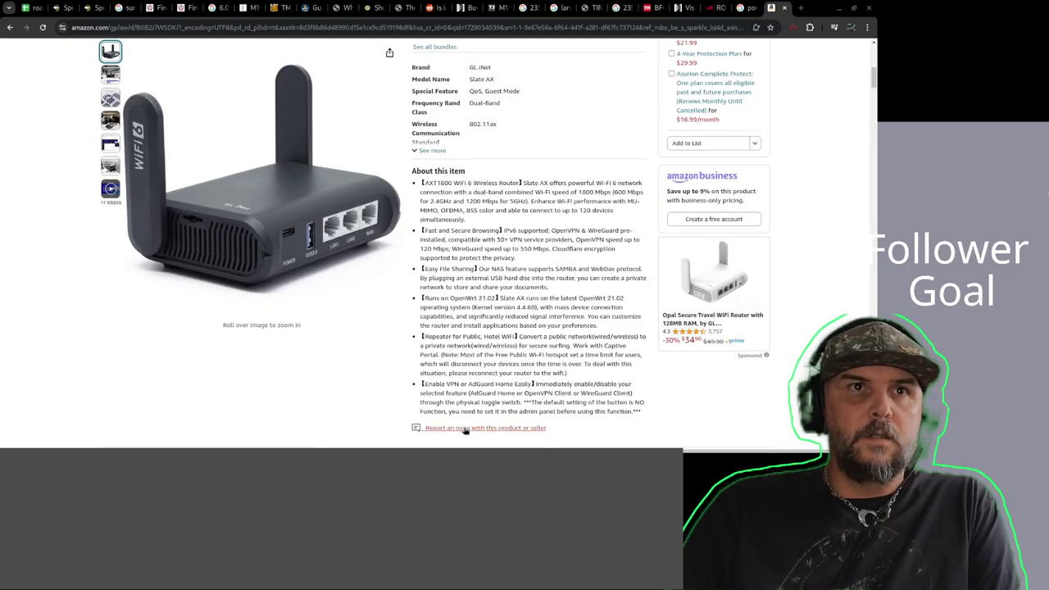
# - Expand the full specs, confirm the included Power Adapter (US Plug), and return to the spreadsheet
pyautogui.click(427, 153)
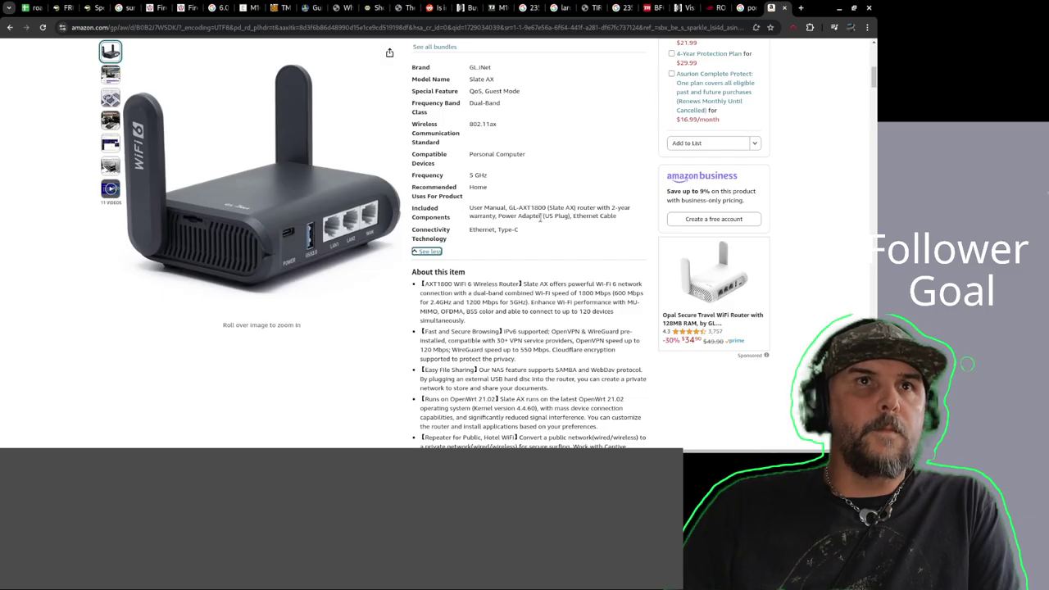
pyautogui.moveTo(497, 216); pyautogui.dragTo(569, 216)
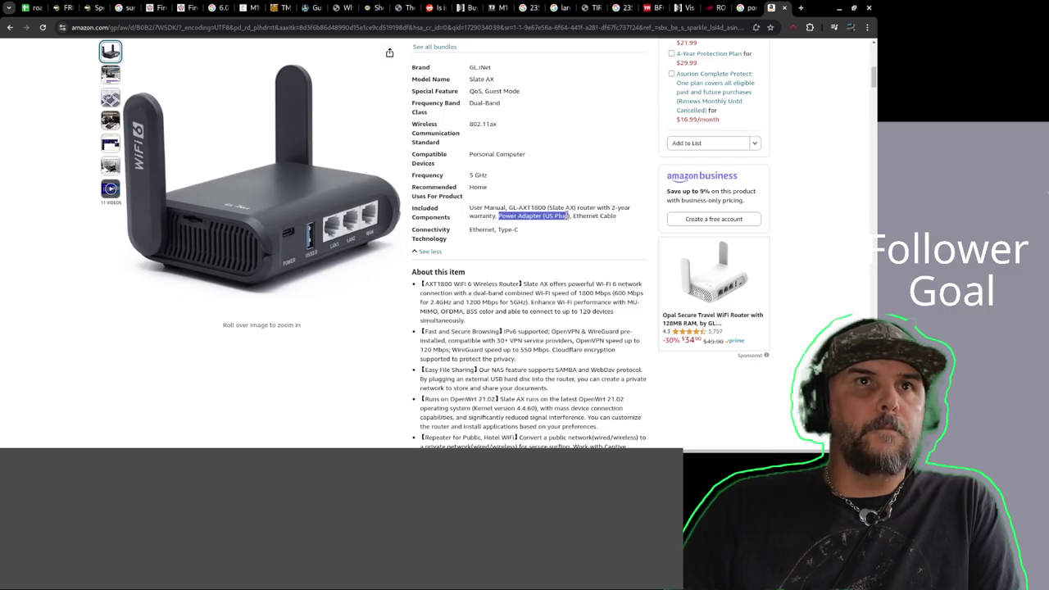
pyautogui.click(573, 235)
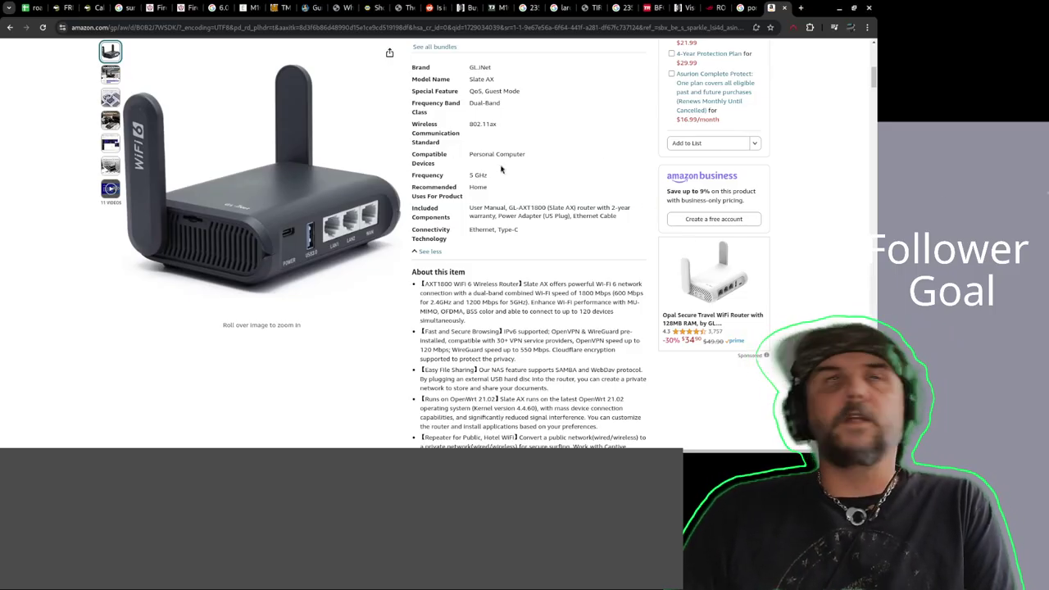
pyautogui.click(25, 8)
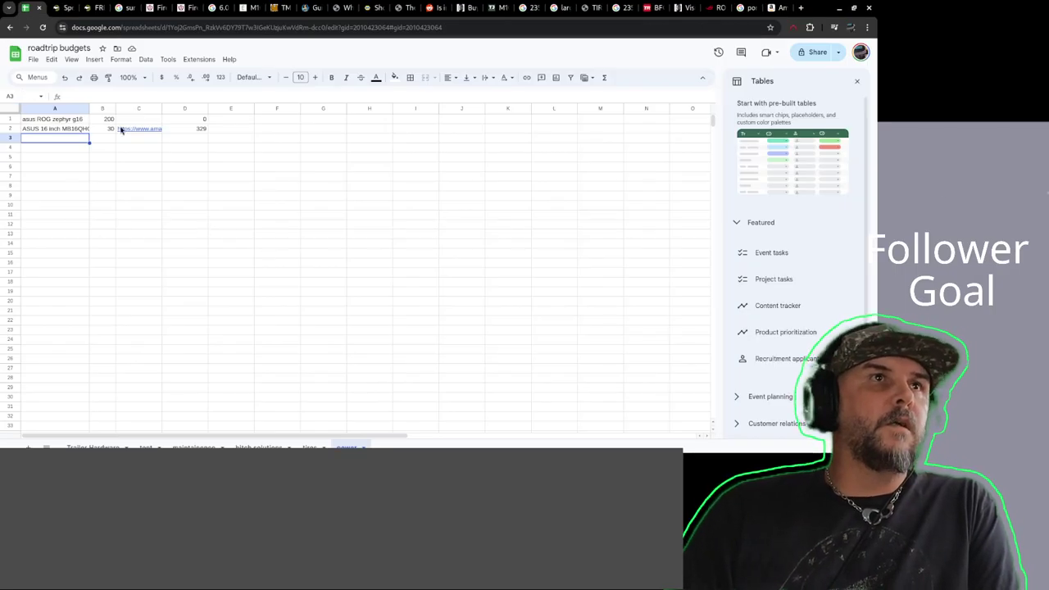
# - Copy the model name GL-AXT1800(Slate AX) into cell A3 as plain text
pyautogui.click(774, 10)
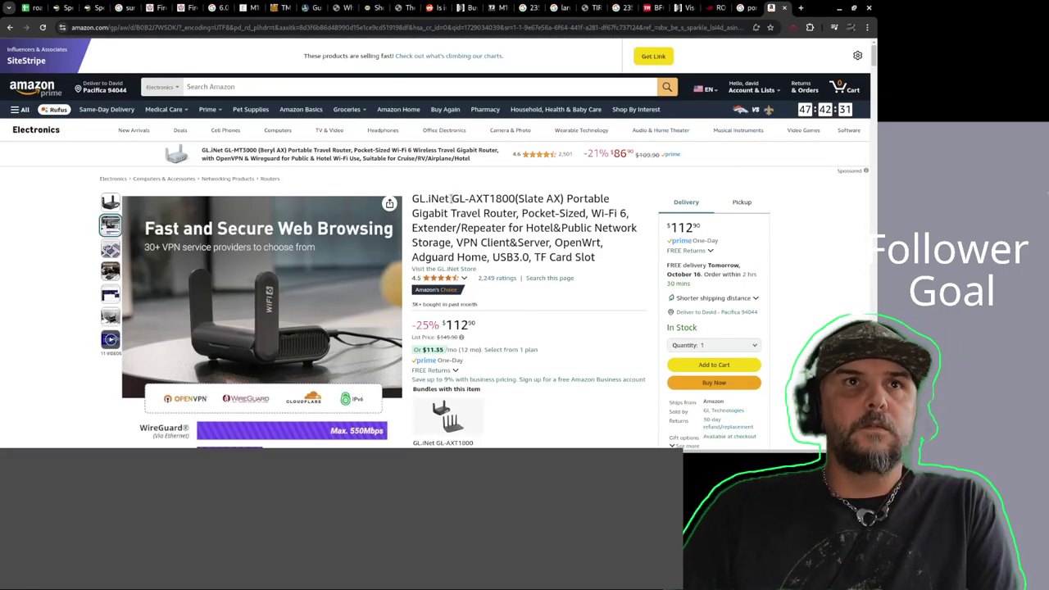
pyautogui.moveTo(452, 199); pyautogui.dragTo(564, 199)
pyautogui.rightClick(557, 199)
pyautogui.click(578, 210)
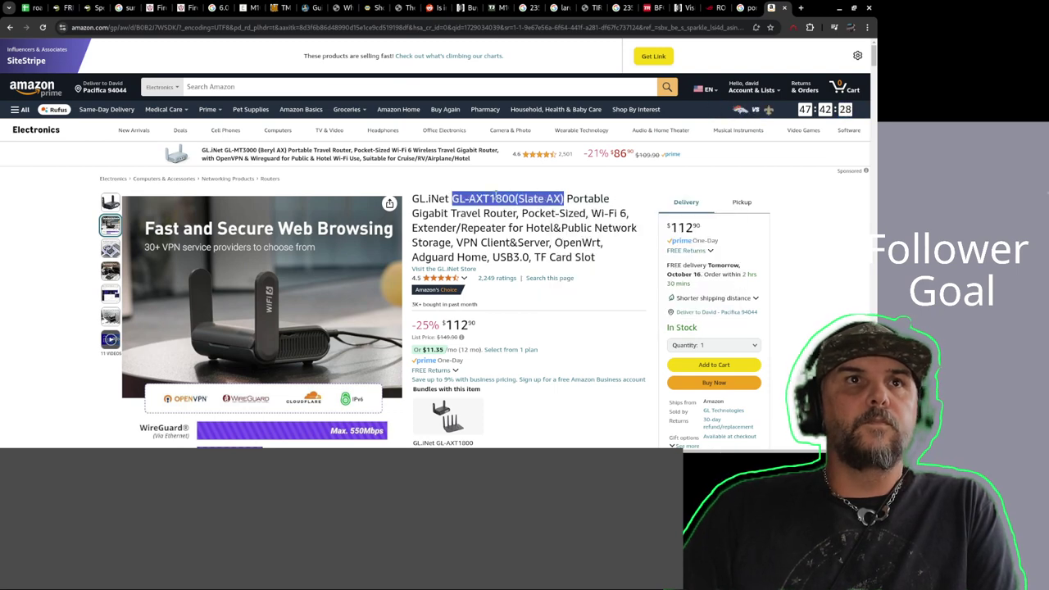
pyautogui.click(25, 7)
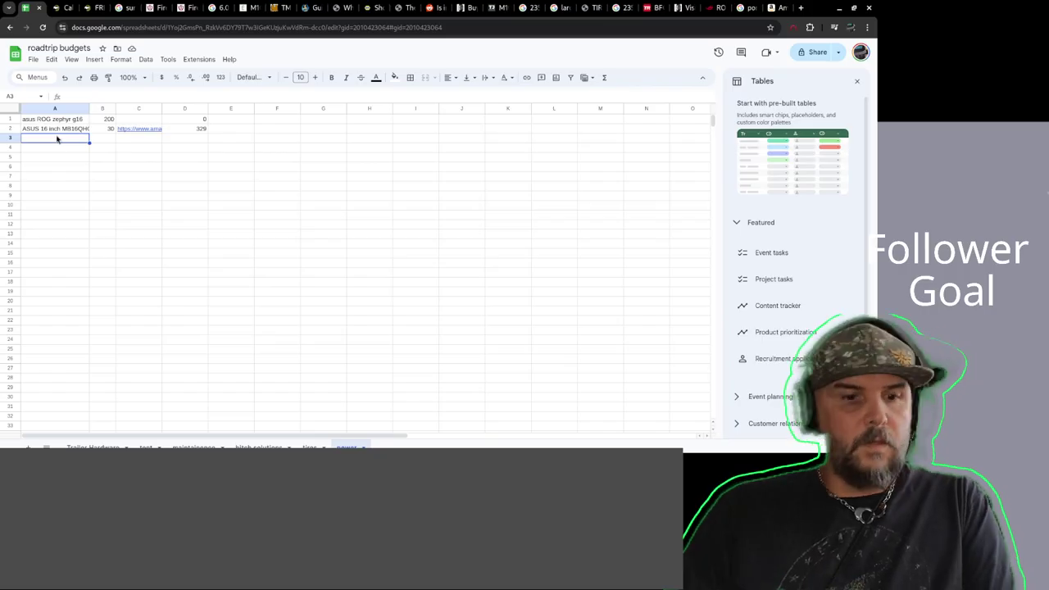
pyautogui.hotkey('ctrl', 'v')
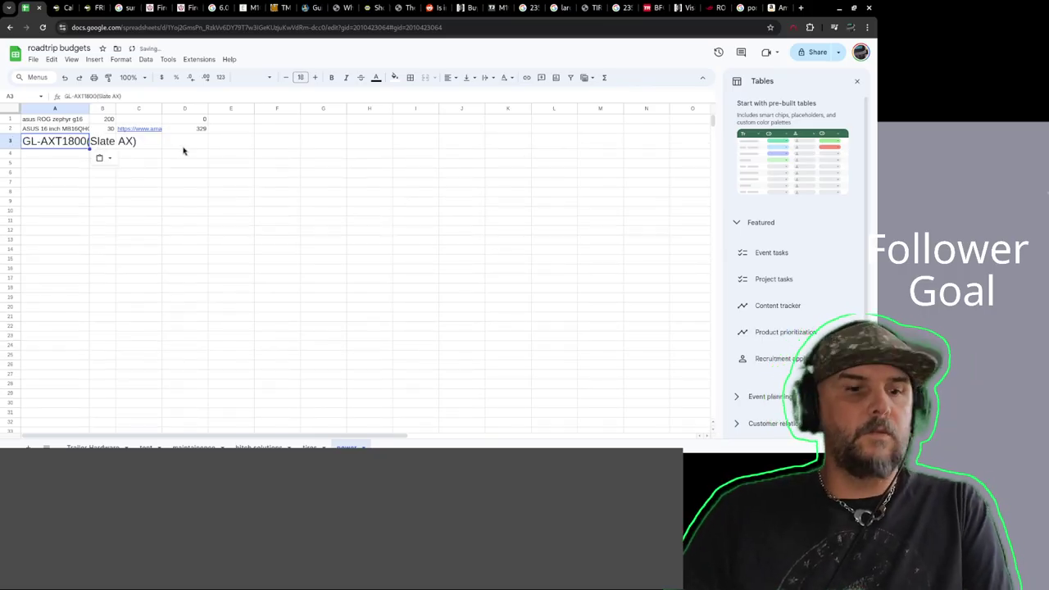
pyautogui.hotkey('ctrl', 'z')
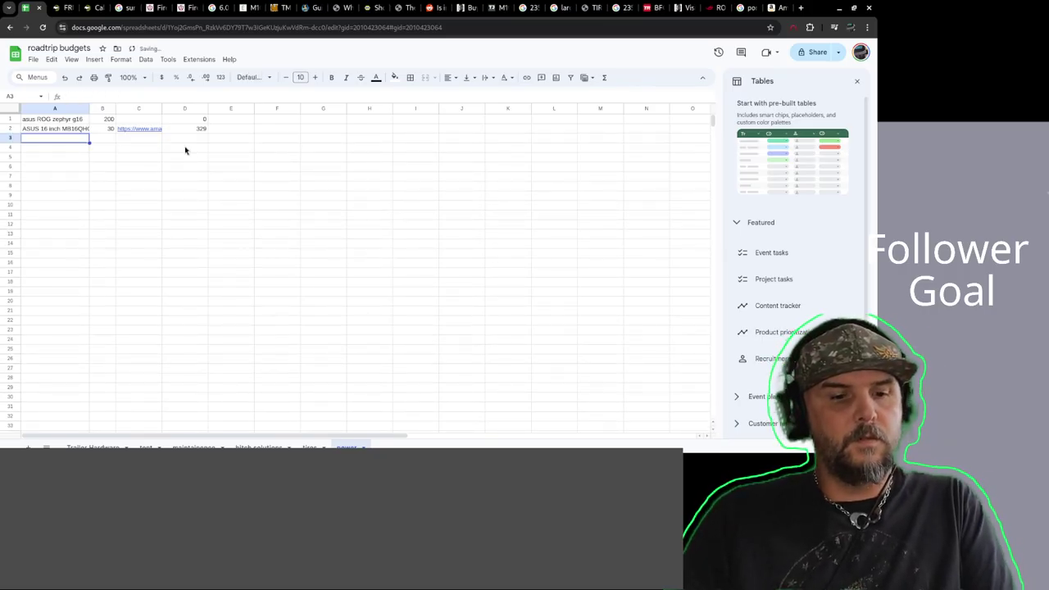
pyautogui.hotkey('ctrl', 'shift', 'v')
pyautogui.click(100, 139)
pyautogui.click(124, 141)
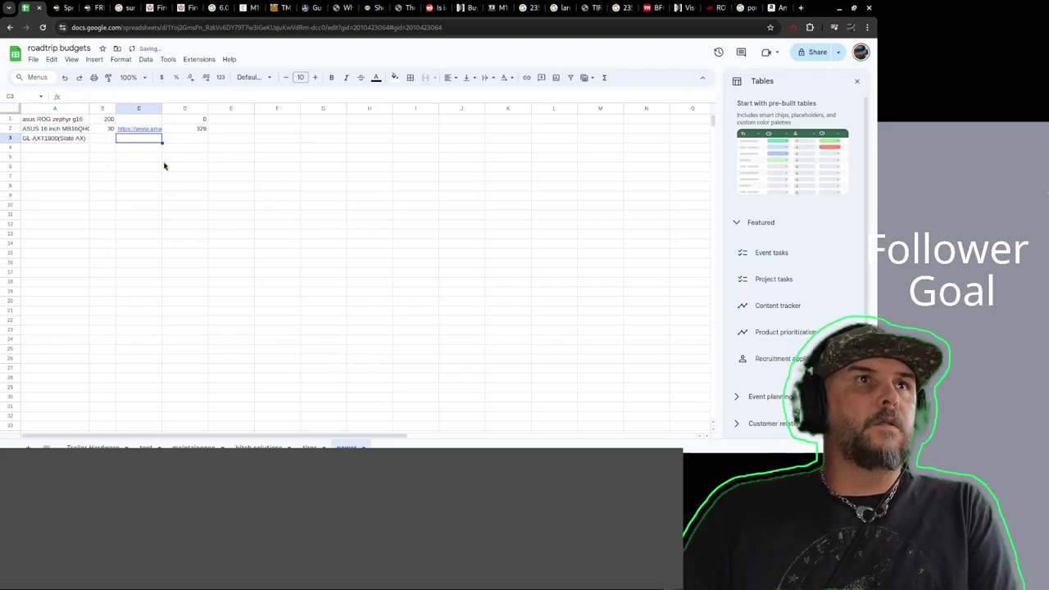
# - Copy the router's Amazon page address into cell C3
pyautogui.click(761, 10)
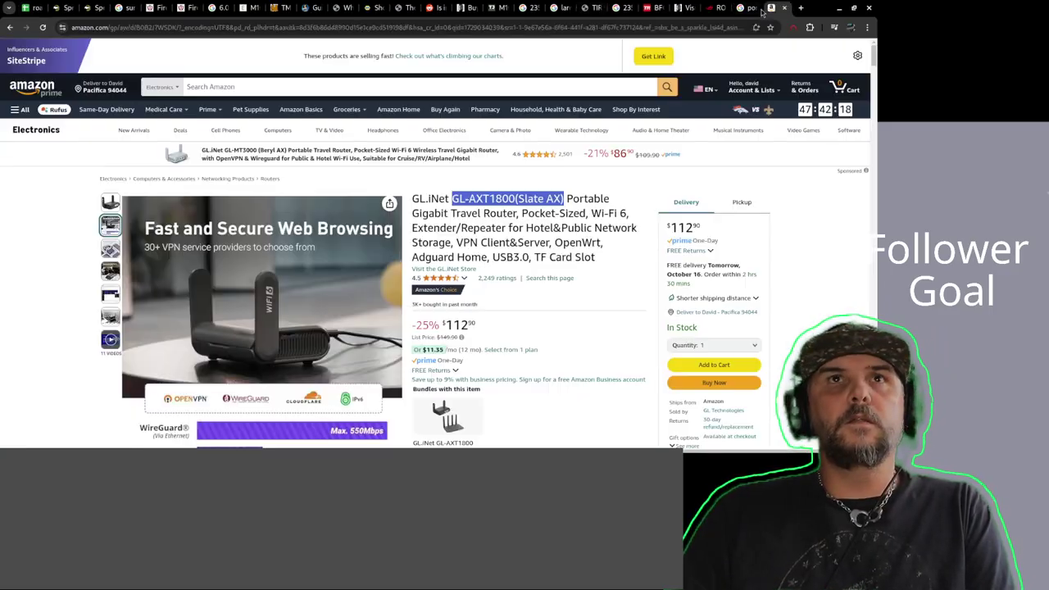
pyautogui.click(159, 27)
pyautogui.rightClick(136, 30)
pyautogui.click(172, 95)
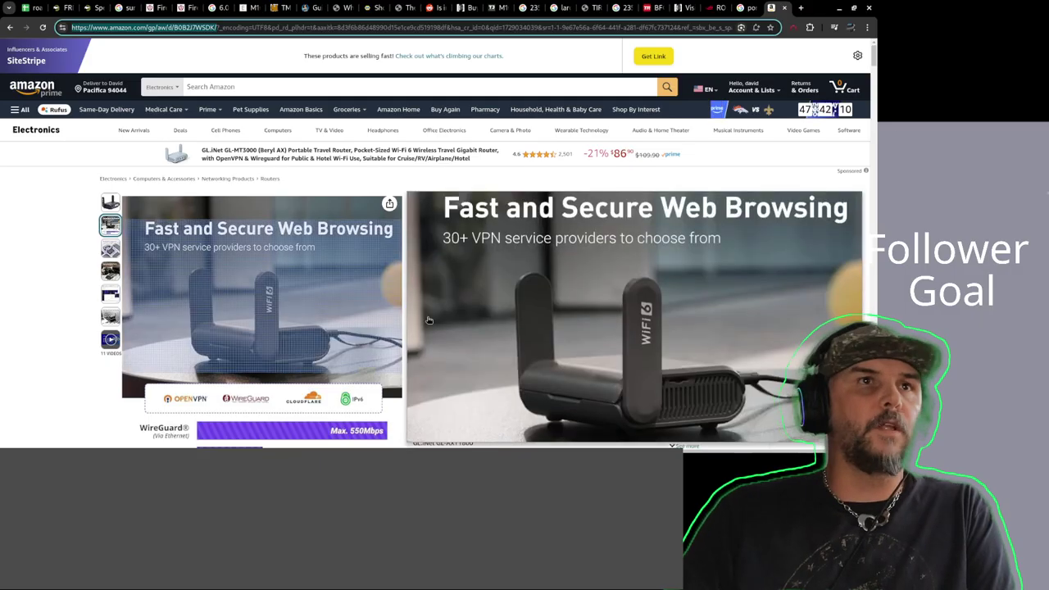
pyautogui.click(32, 8)
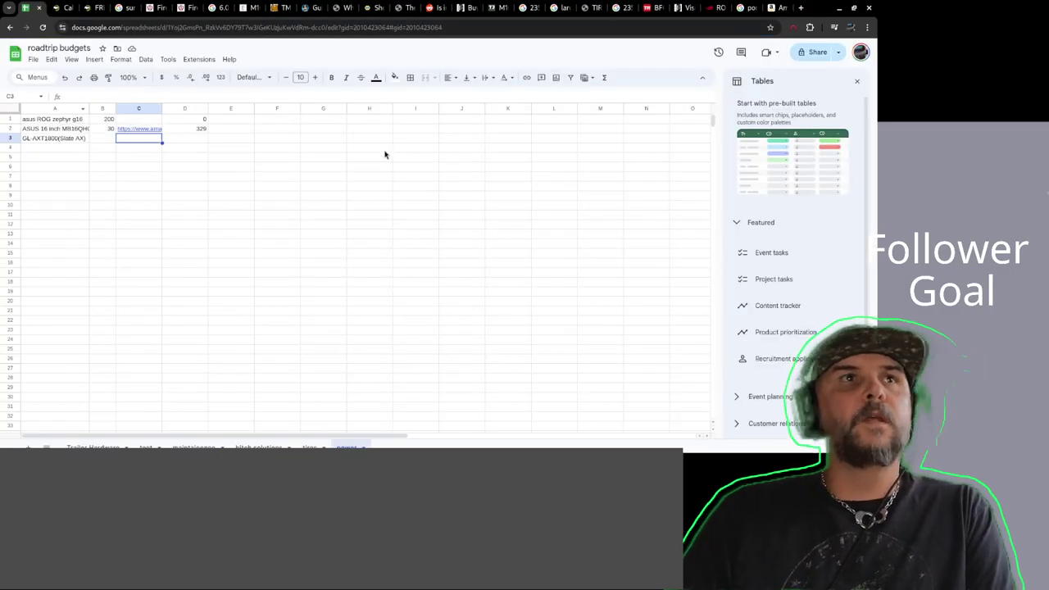
pyautogui.hotkey('ctrl', 'v')
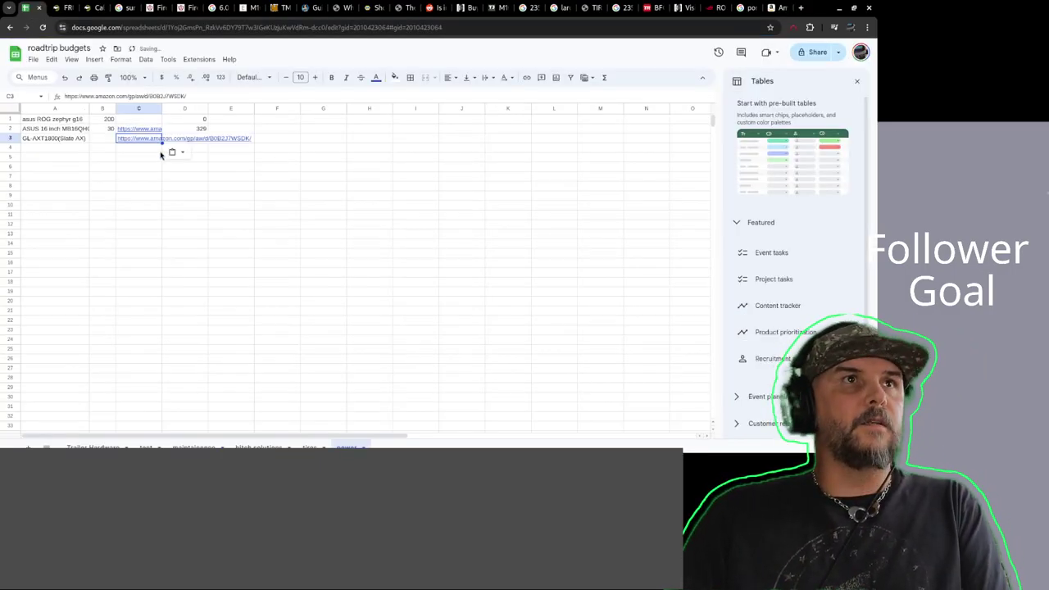
# - Enter 0 in cell D3
pyautogui.click(203, 150)
pyautogui.press('Up')
pyautogui.write('0')
pyautogui.press('Return')
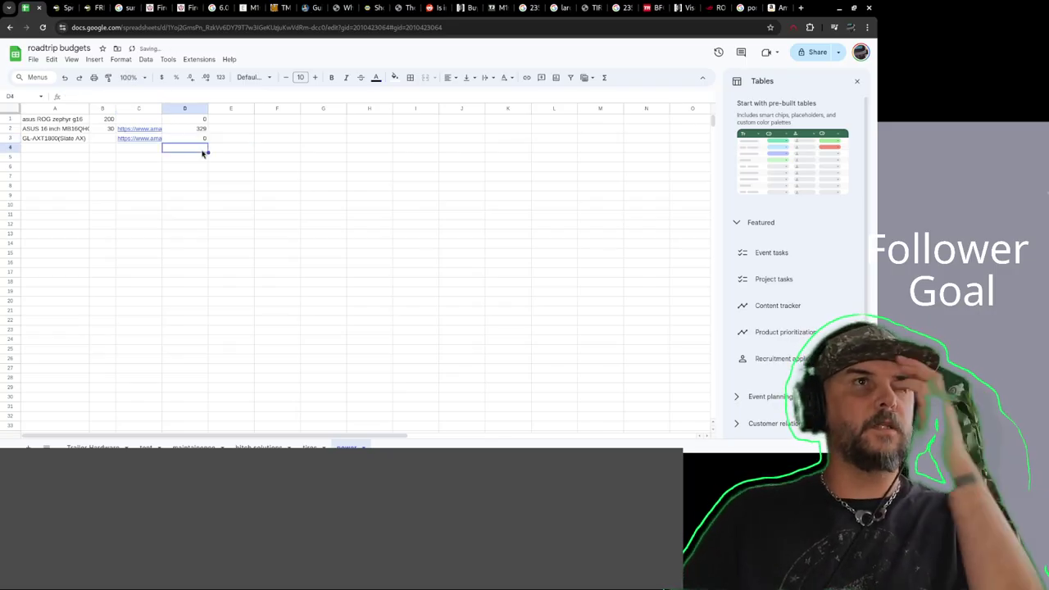
pyautogui.click(60, 150)
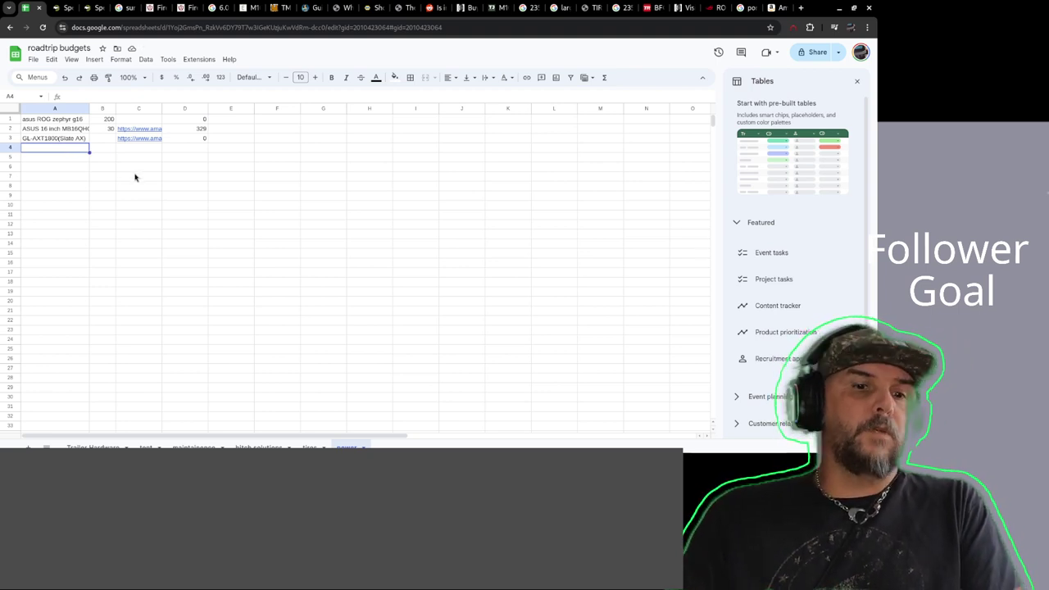
# - Enter 'pixel 6' in A4 with price 27 in B4 and 0 in C4 and D4
pyautogui.write('p')
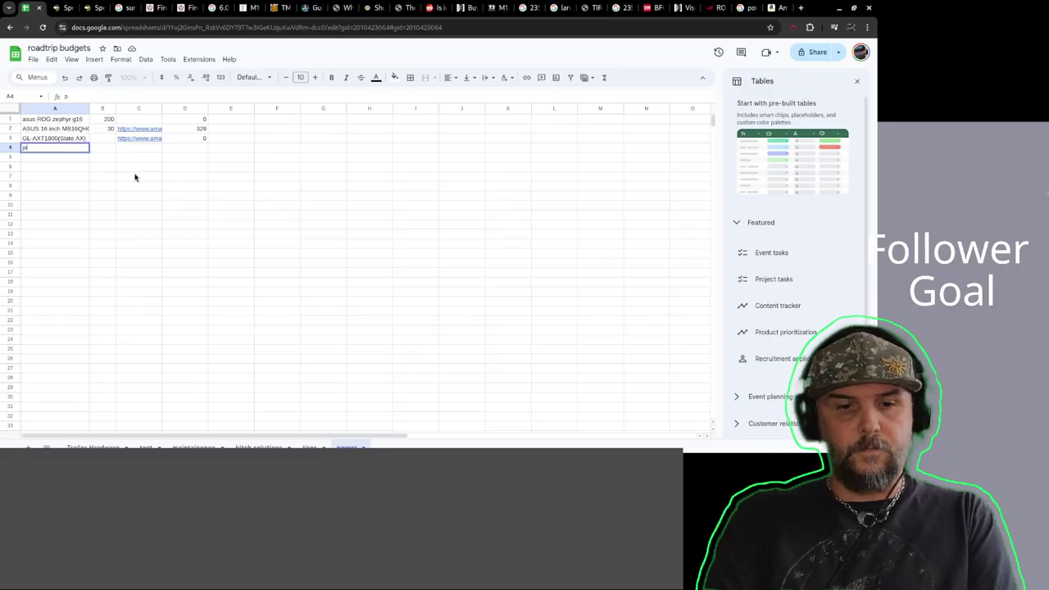
pyautogui.write('ixel')
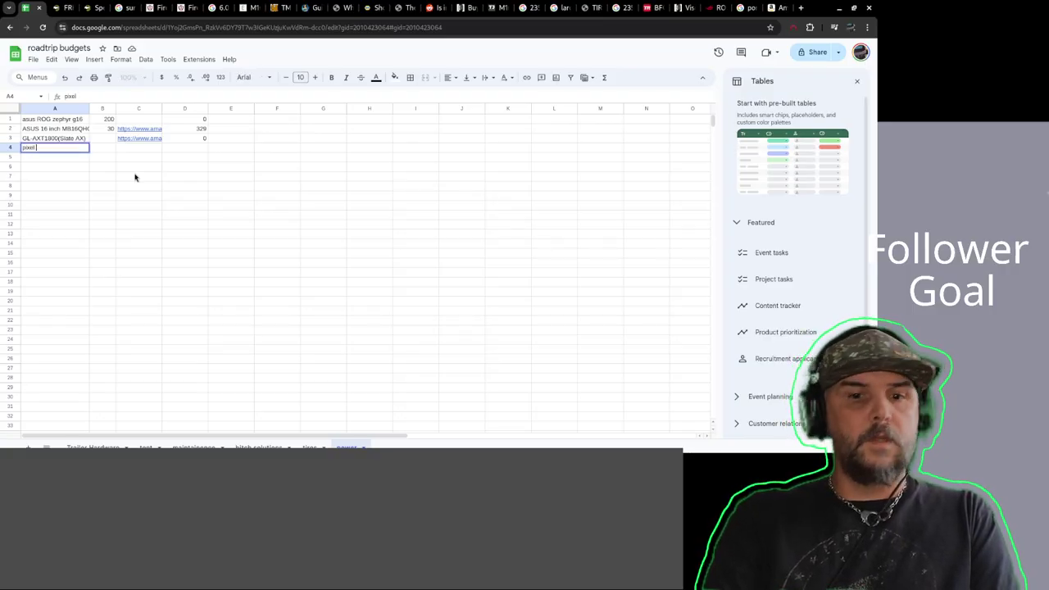
pyautogui.write(' 6')
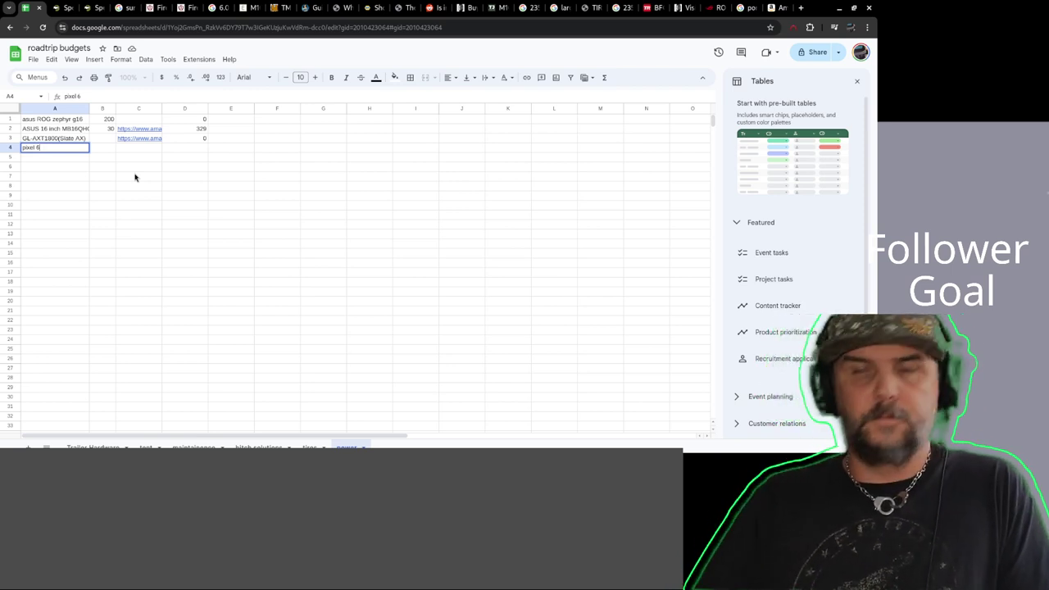
pyautogui.press('Tab')
pyautogui.write('27')
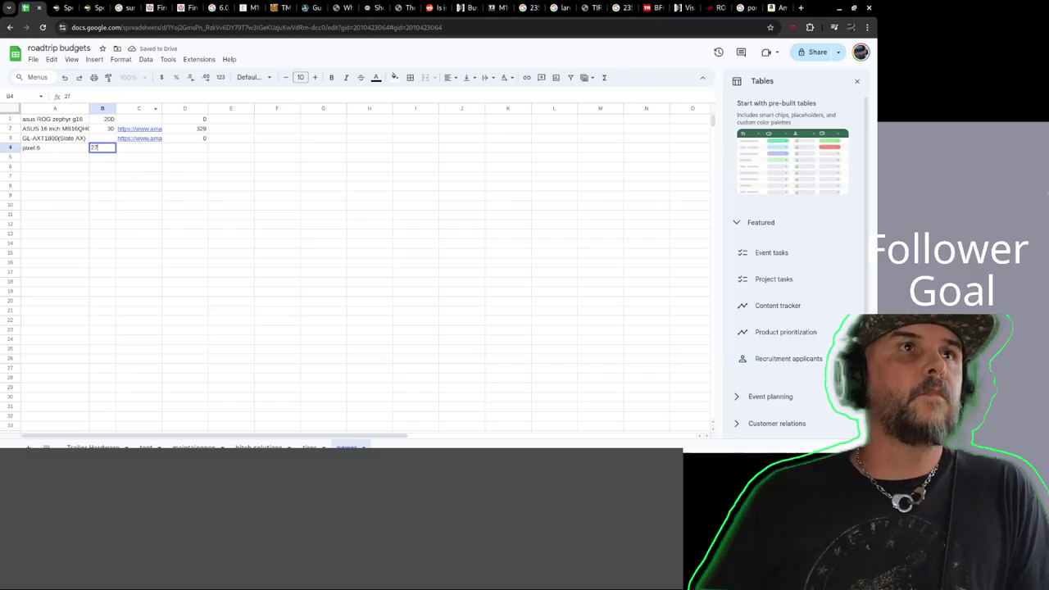
pyautogui.click(139, 150)
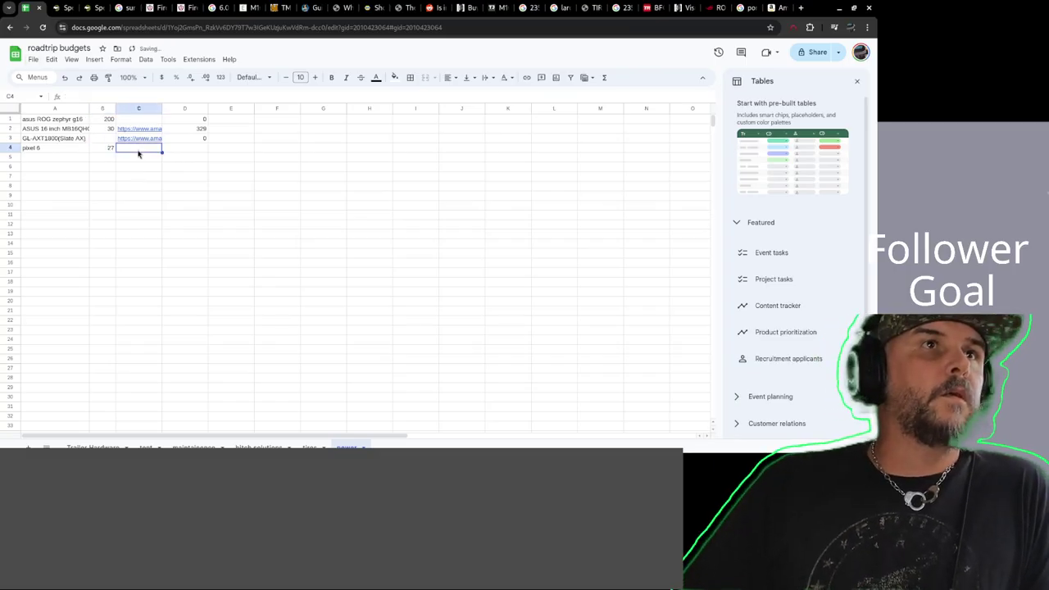
pyautogui.click(203, 149)
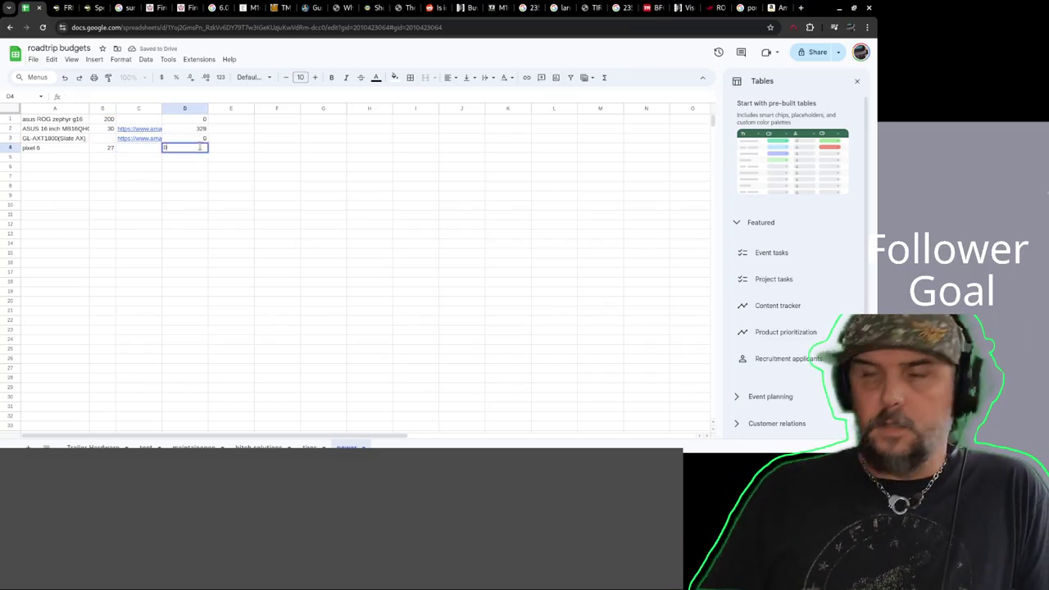
pyautogui.click(140, 147)
pyautogui.write('0')
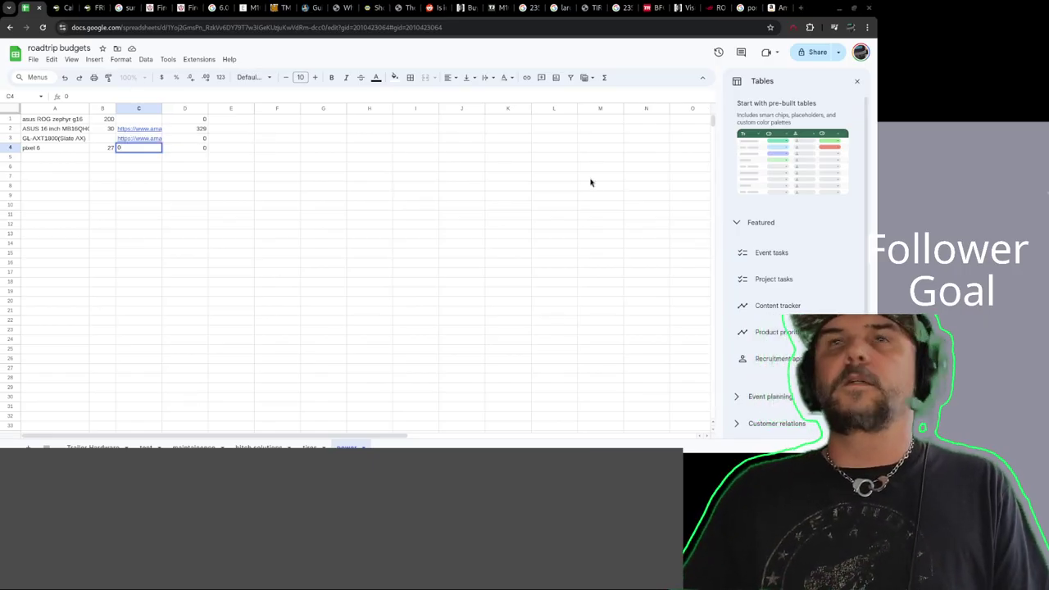
pyautogui.click(105, 149)
# - Rename A4 to 'usb c chargers' and enter 27 down column B through row 9
pyautogui.click(73, 150)
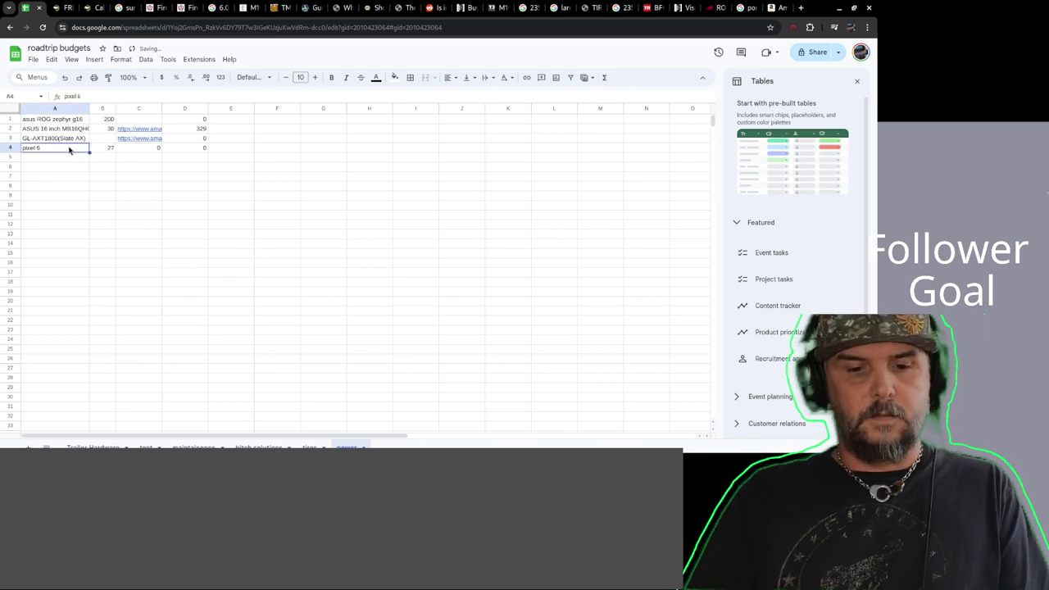
pyautogui.write('usb')
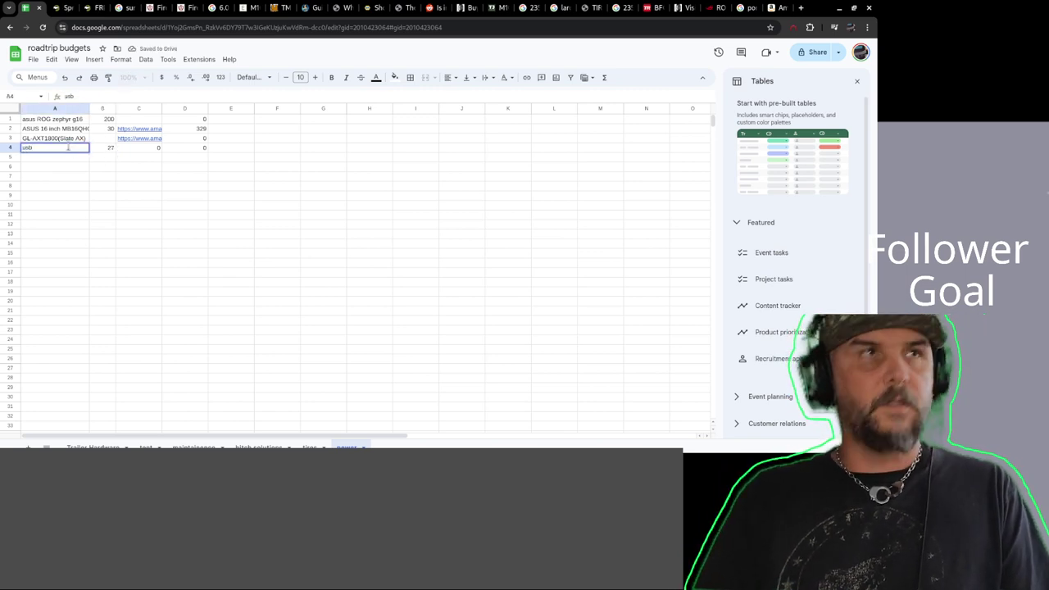
pyautogui.write(' c chargers')
pyautogui.press('Return')
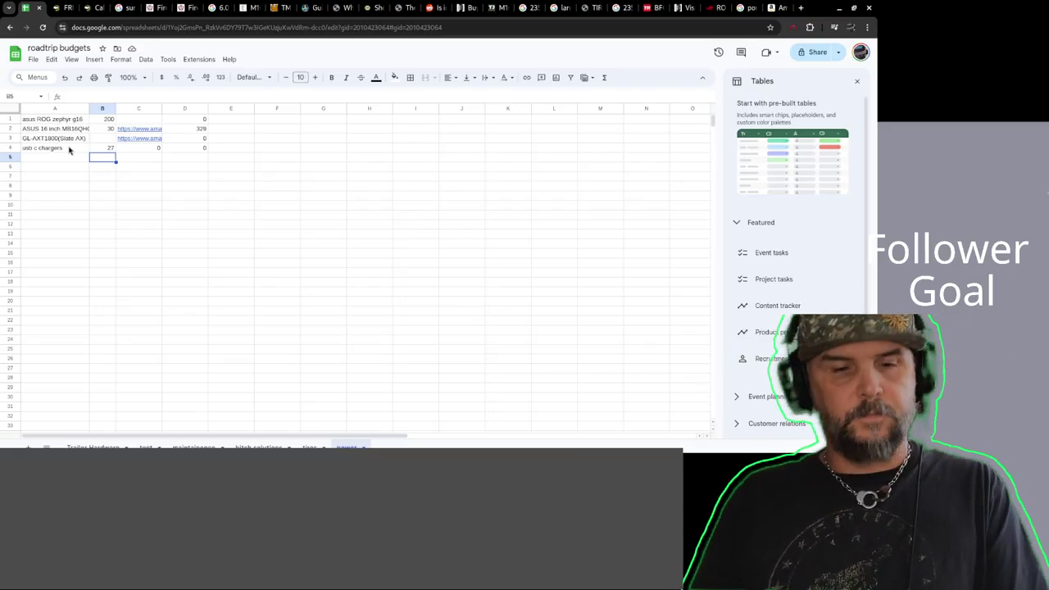
pyautogui.write('27')
pyautogui.press('Return')
pyautogui.write('27')
pyautogui.press('Return')
pyautogui.write('27')
pyautogui.press('Return')
pyautogui.write('27')
pyautogui.press('Return')
pyautogui.write('27')
pyautogui.press('Return')
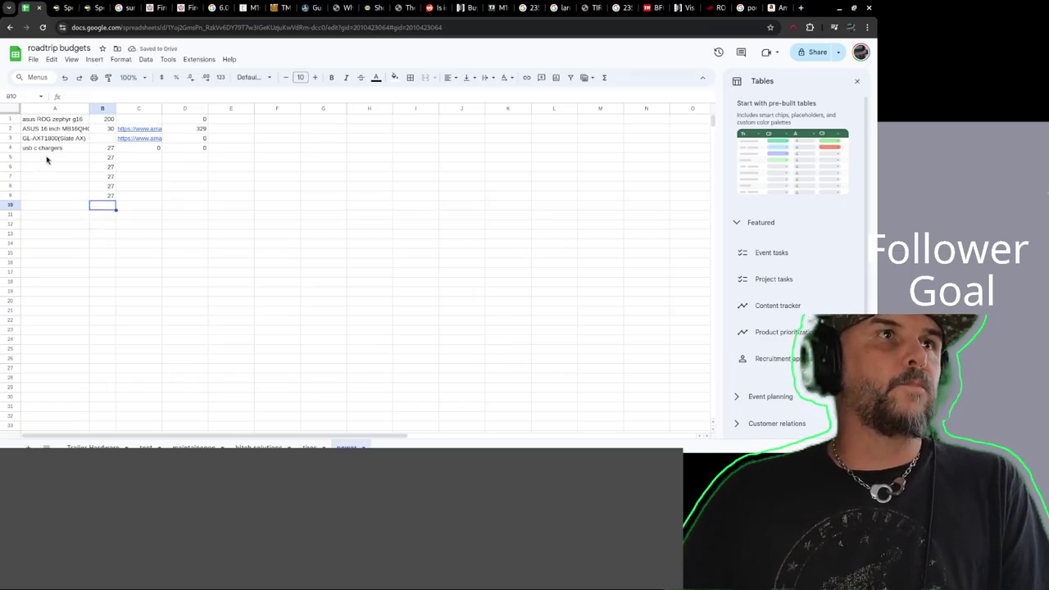
# - List 'USB-c pixel', 'USB-c camera', 'USB-c pixel buds' and 'USB-c pixel watch' in A4–A7
pyautogui.click(46, 158)
pyautogui.click(40, 150)
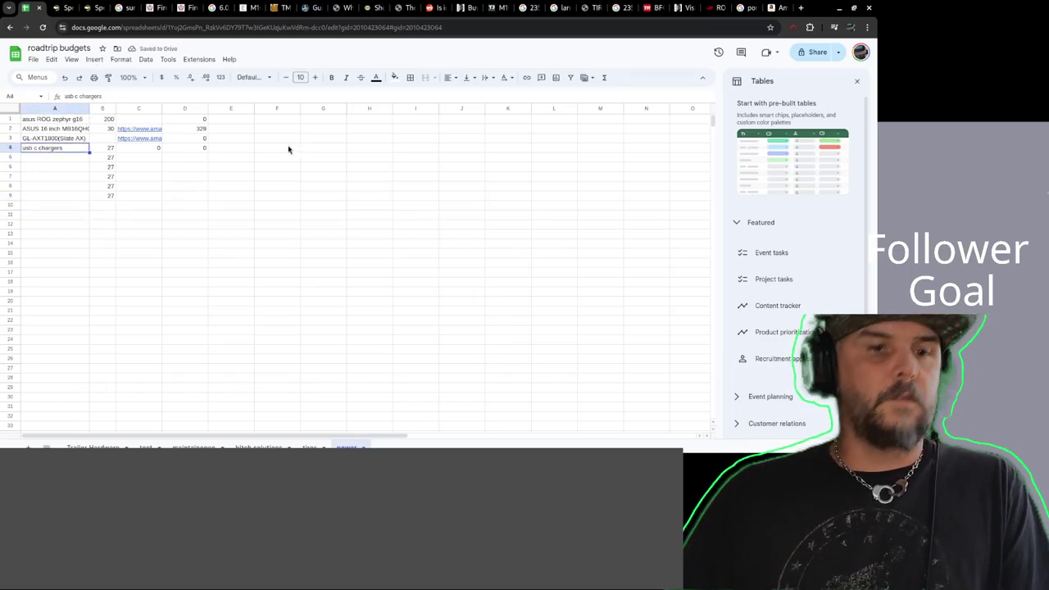
pyautogui.write('U')
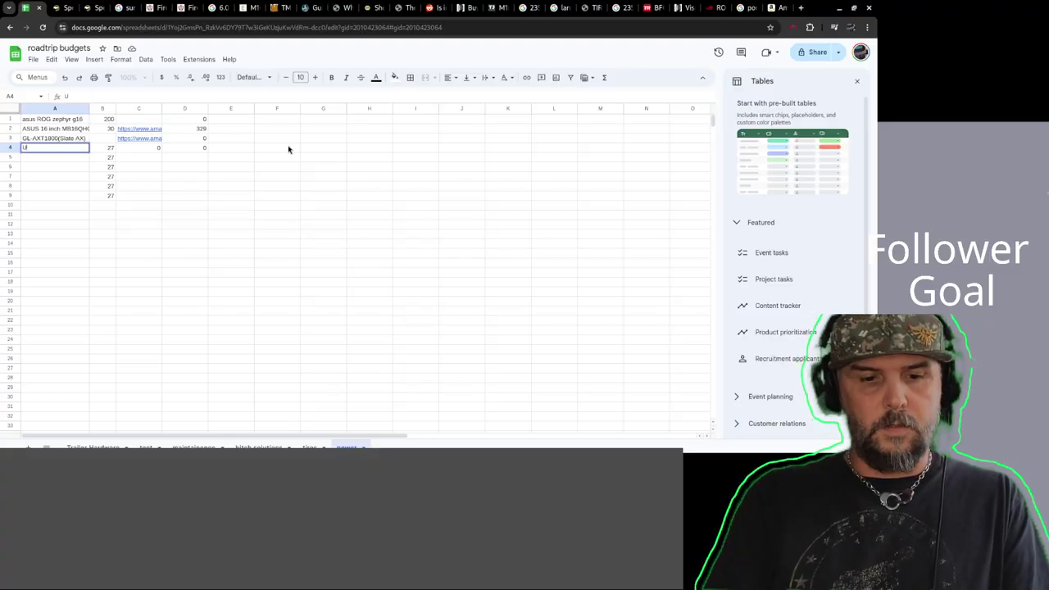
pyautogui.write('SB-c')
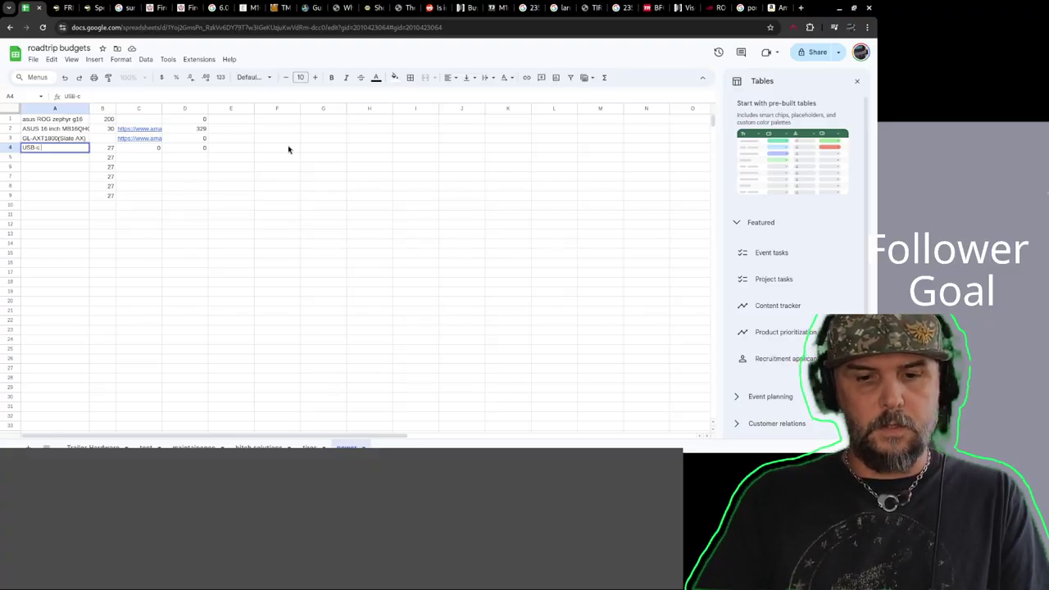
pyautogui.write(' pix')
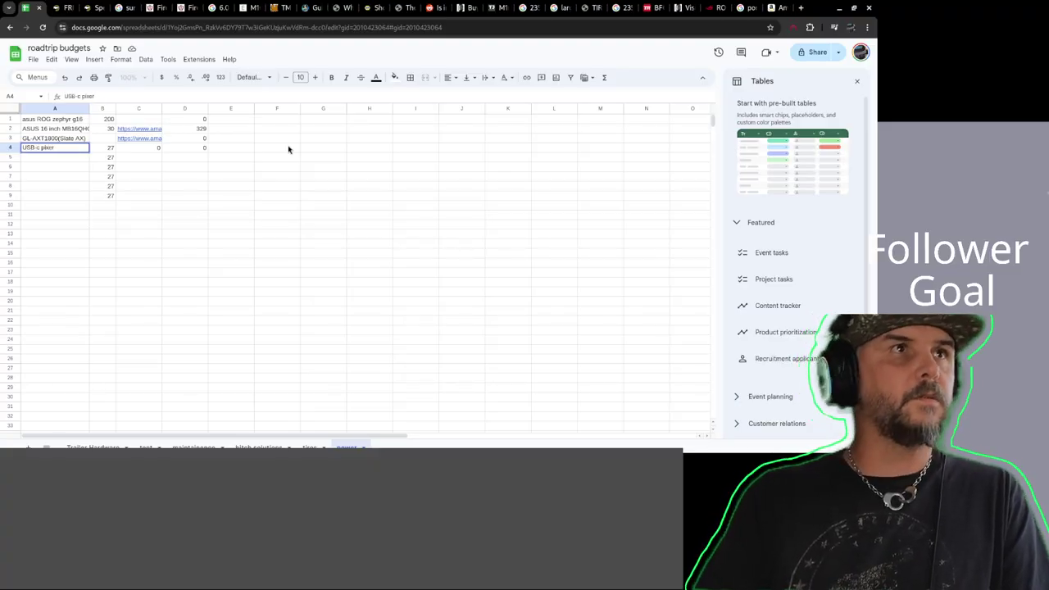
pyautogui.write('el')
pyautogui.press('Return')
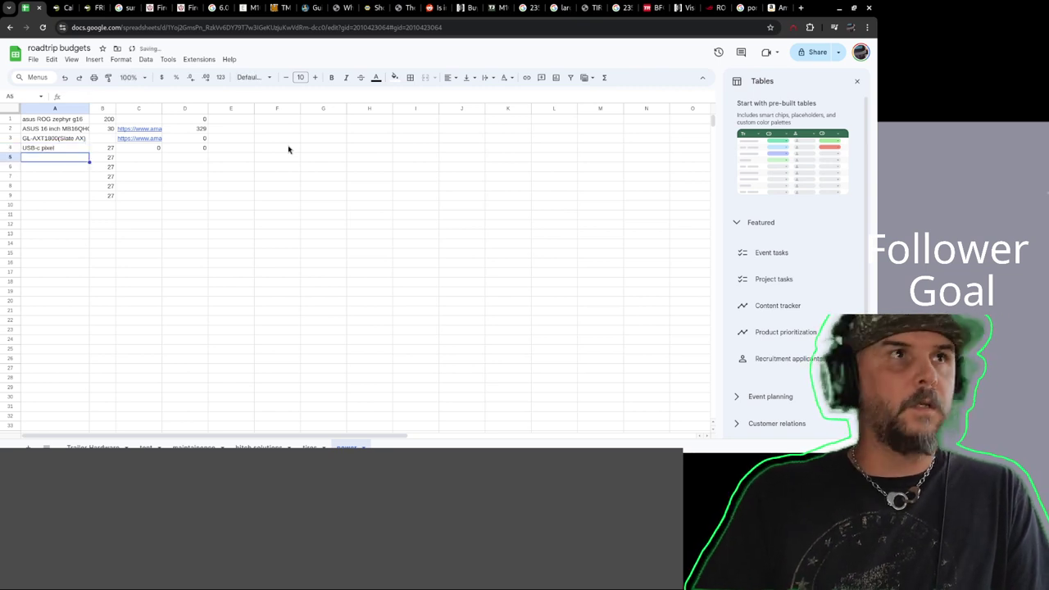
pyautogui.write('US')
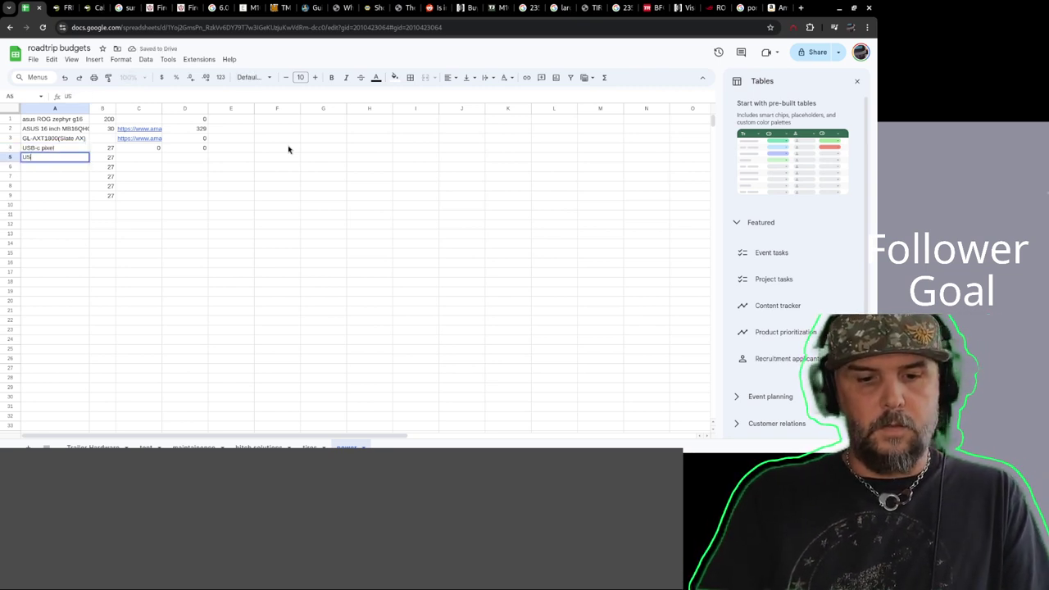
pyautogui.write('B-c')
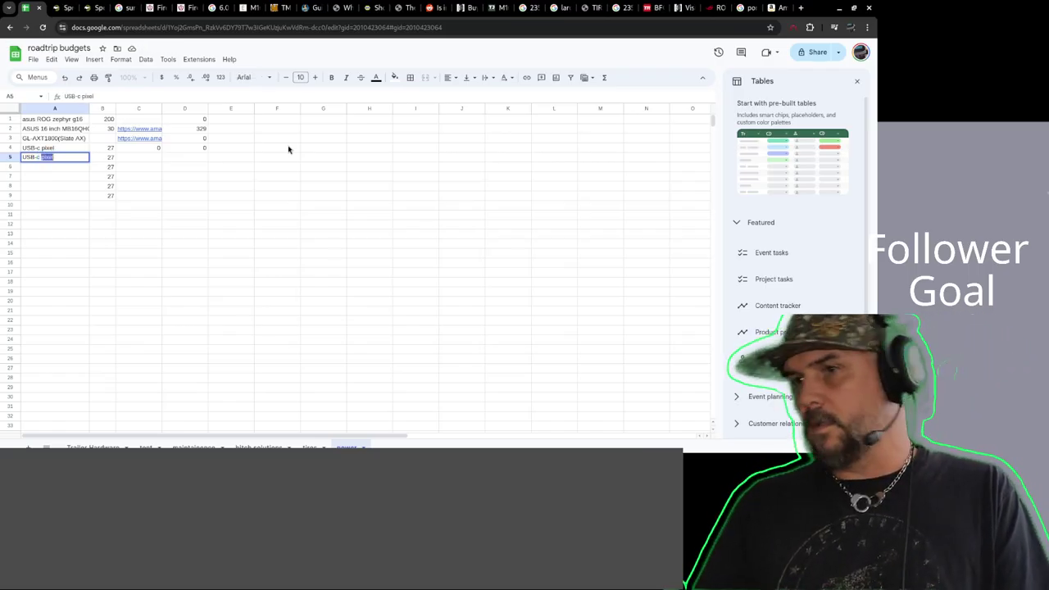
pyautogui.write('camera')
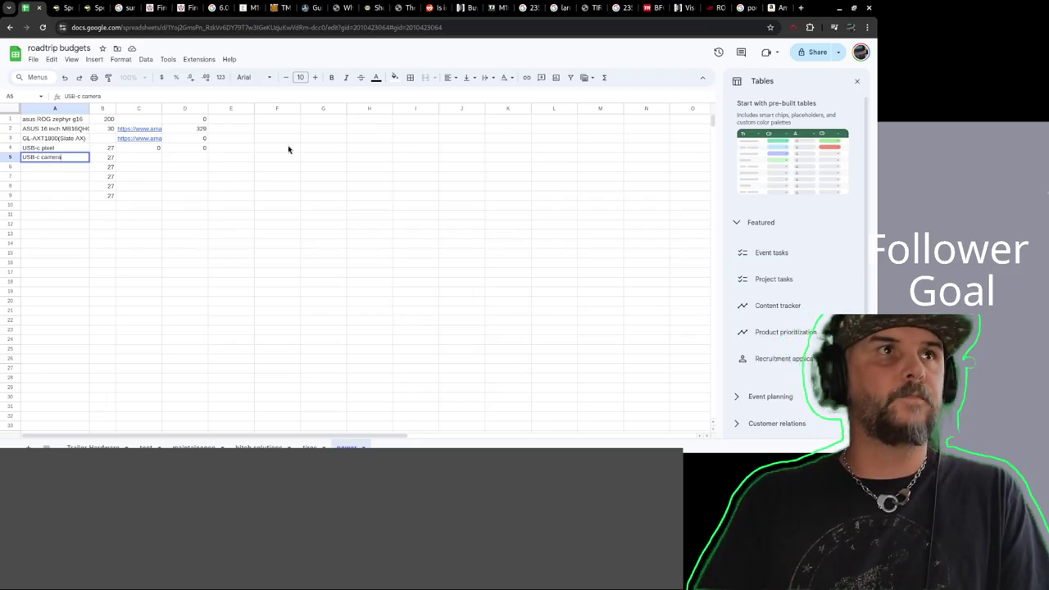
pyautogui.press('Return')
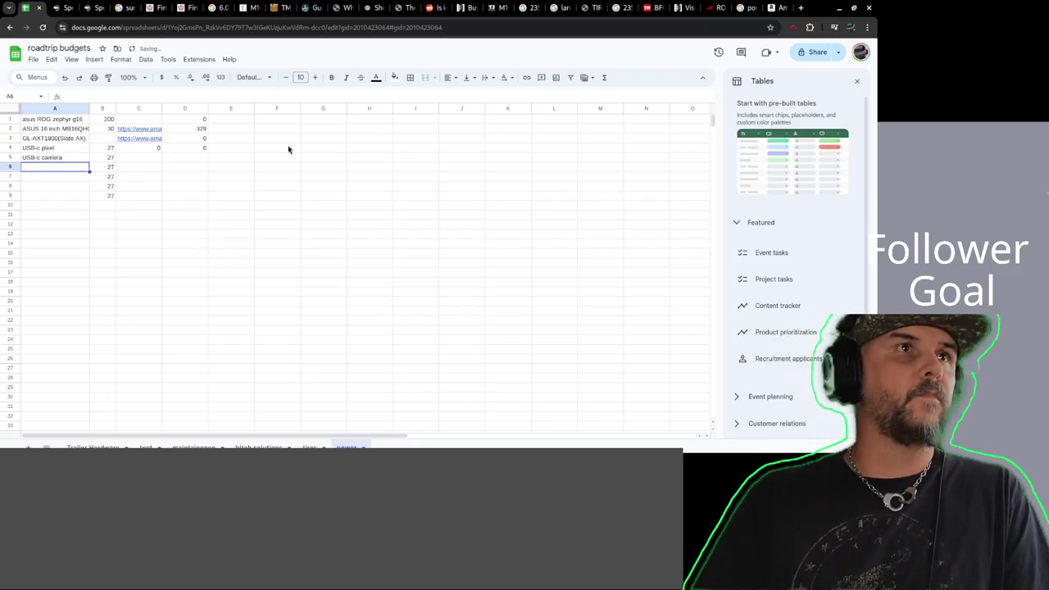
pyautogui.write('USB-c')
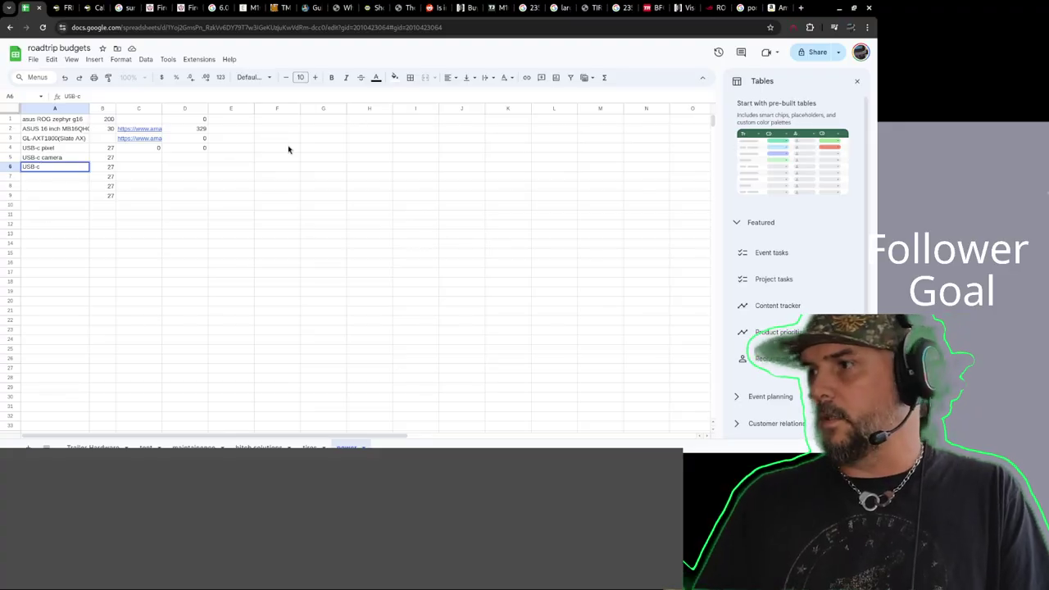
pyautogui.write('pix')
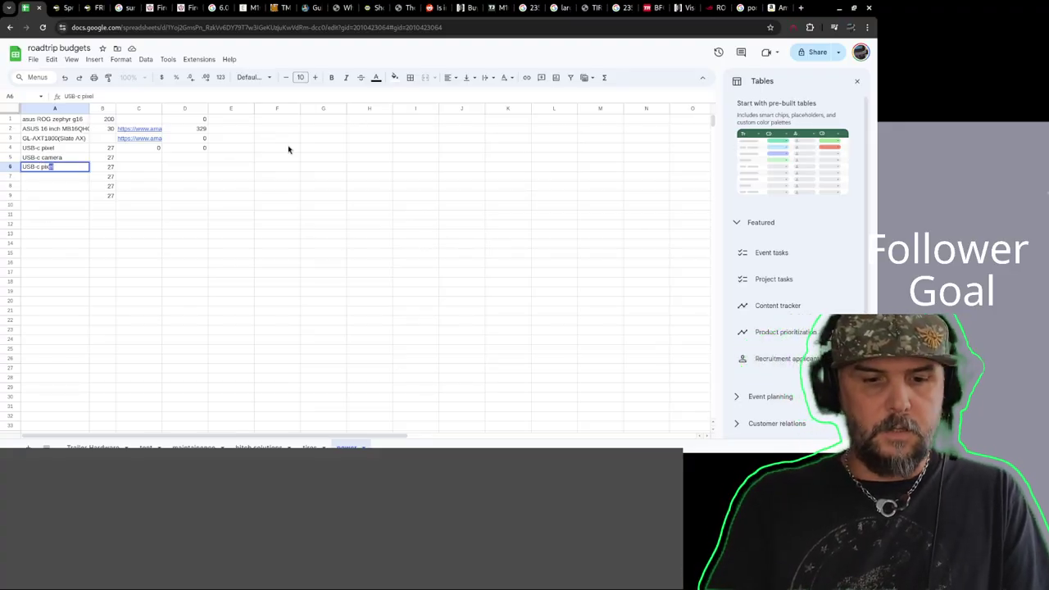
pyautogui.write('el buds')
pyautogui.press('Return')
pyautogui.write('USB')
pyautogui.write('-')
pyautogui.write('c')
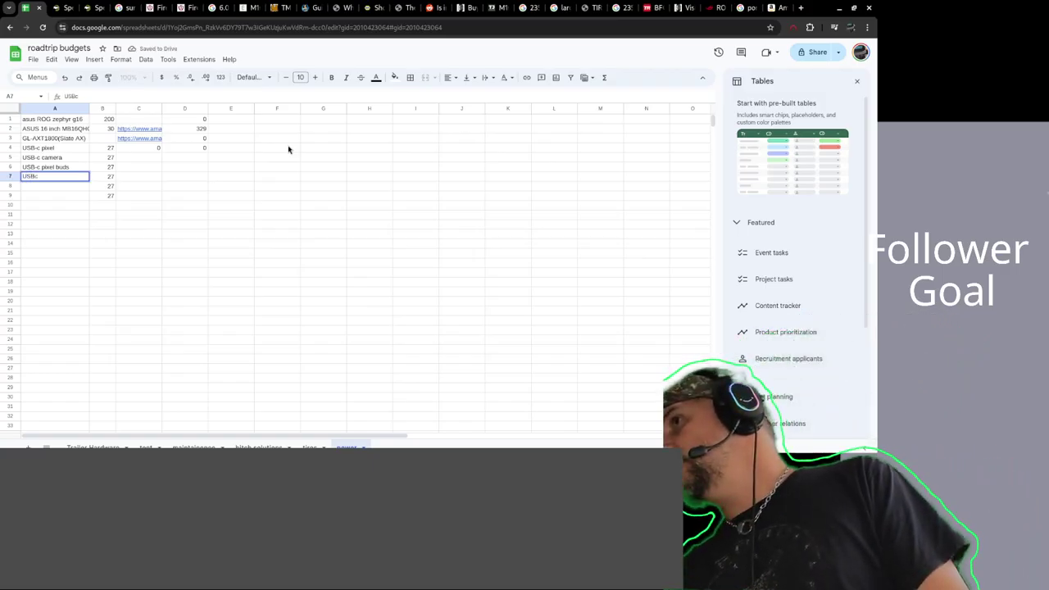
pyautogui.write(' pixel watch')
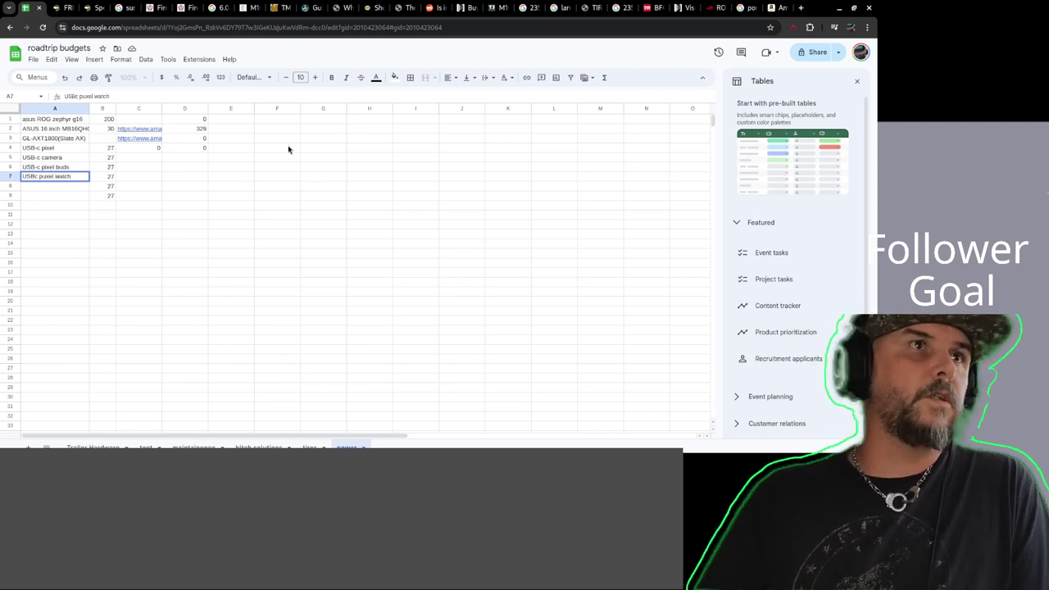
pyautogui.press('Return')
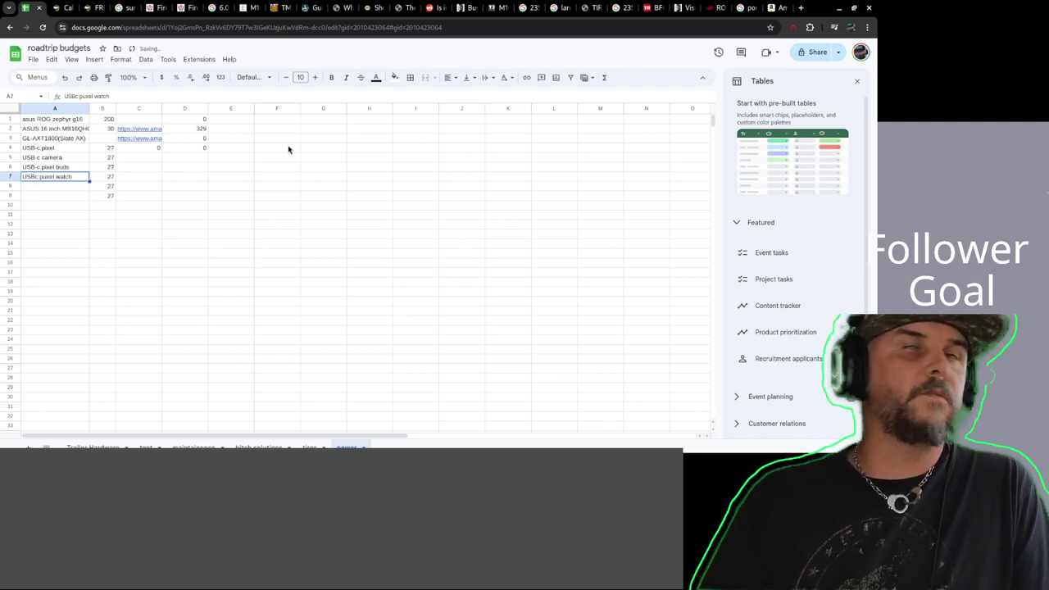
# - Correct the A7 entry by adding the missing hyphen to 'USB-c pixel watch'
pyautogui.doubleClick(47, 177)
pyautogui.press('Escape')
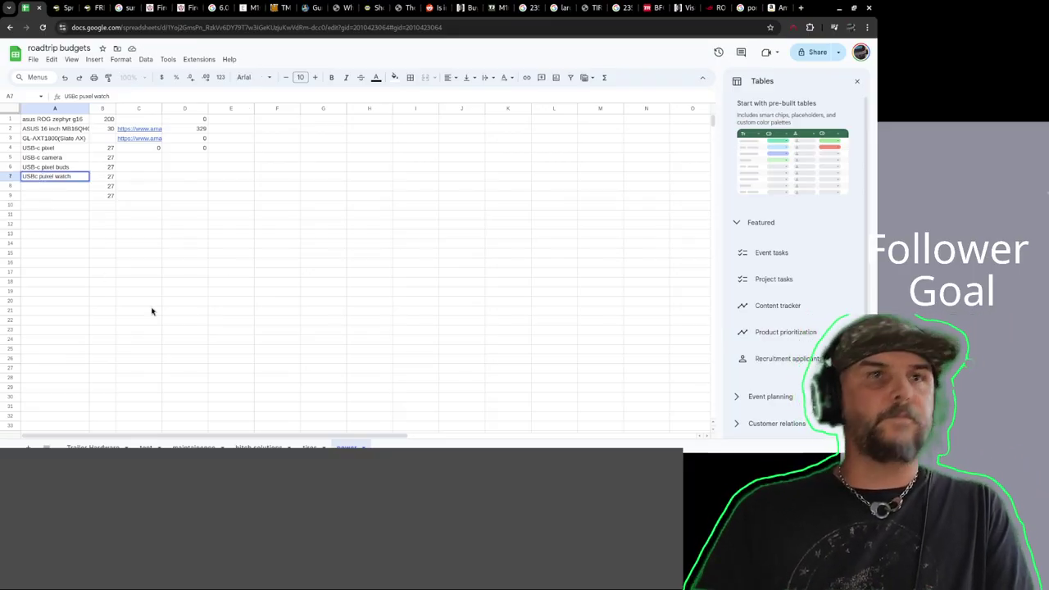
pyautogui.press('Return')
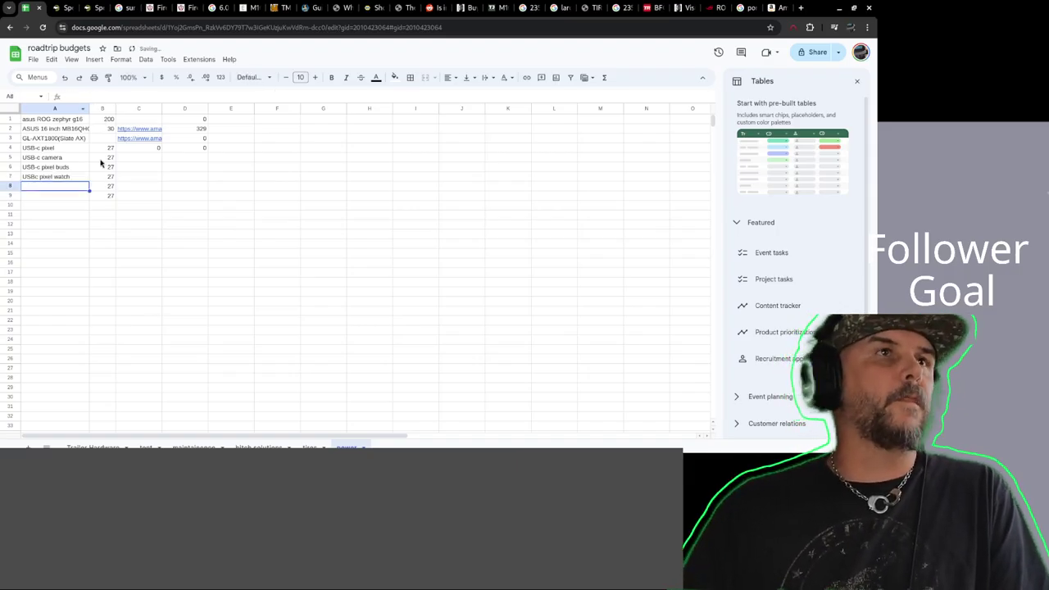
pyautogui.click(35, 176)
pyautogui.doubleClick(34, 176)
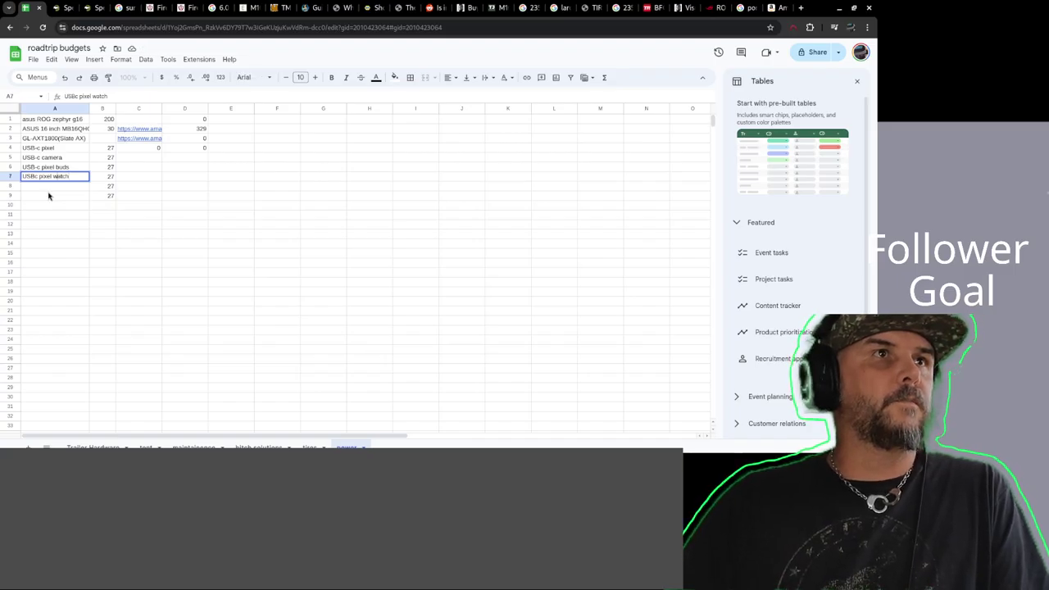
pyautogui.press('Left')
pyautogui.write('-')
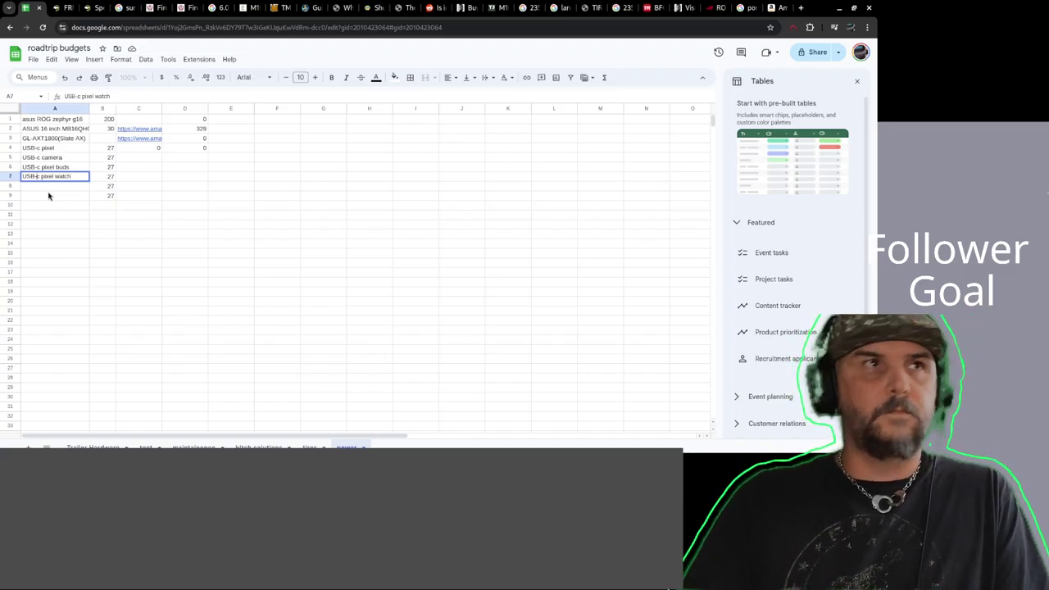
pyautogui.press('Return')
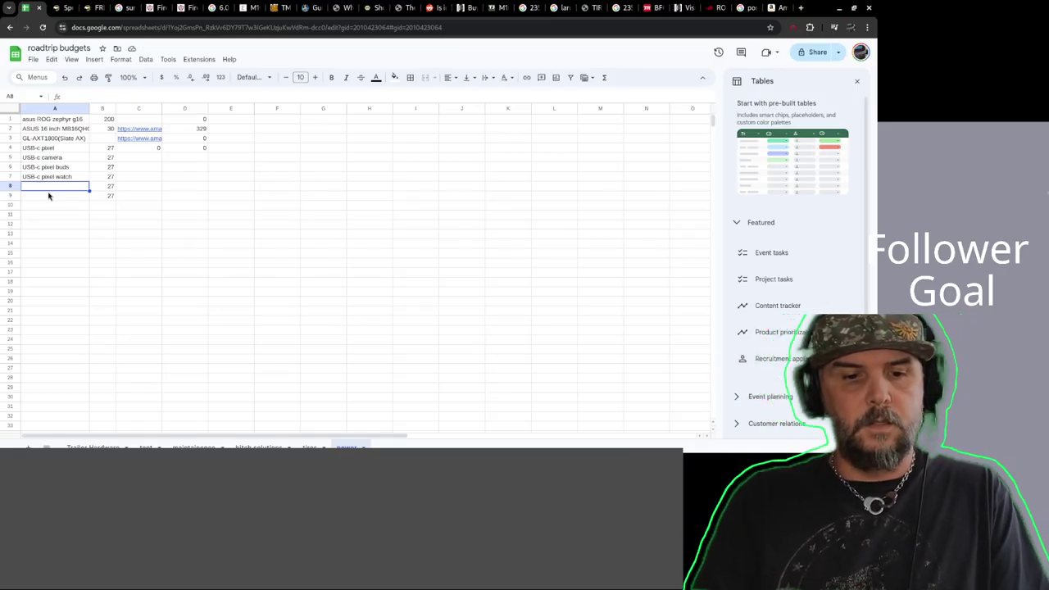
# - Add 'USB-c apple watch', 'USB-c iphone' and 'USB-c ipad', pricing the ipad charger at 27
pyautogui.write('USB-c')
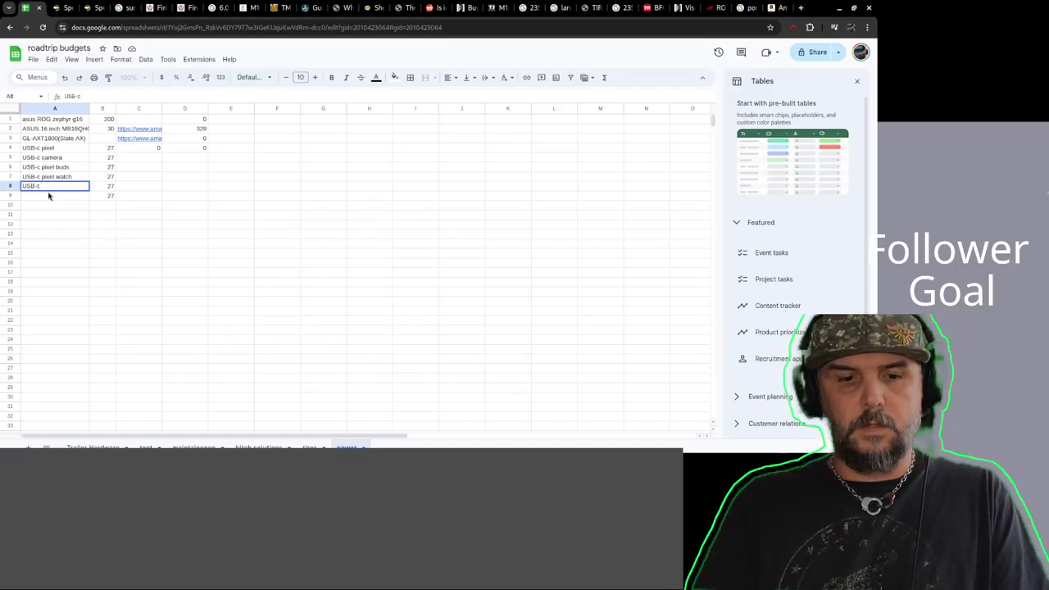
pyautogui.write('apple watch')
pyautogui.press('Return')
pyautogui.write('USB-c')
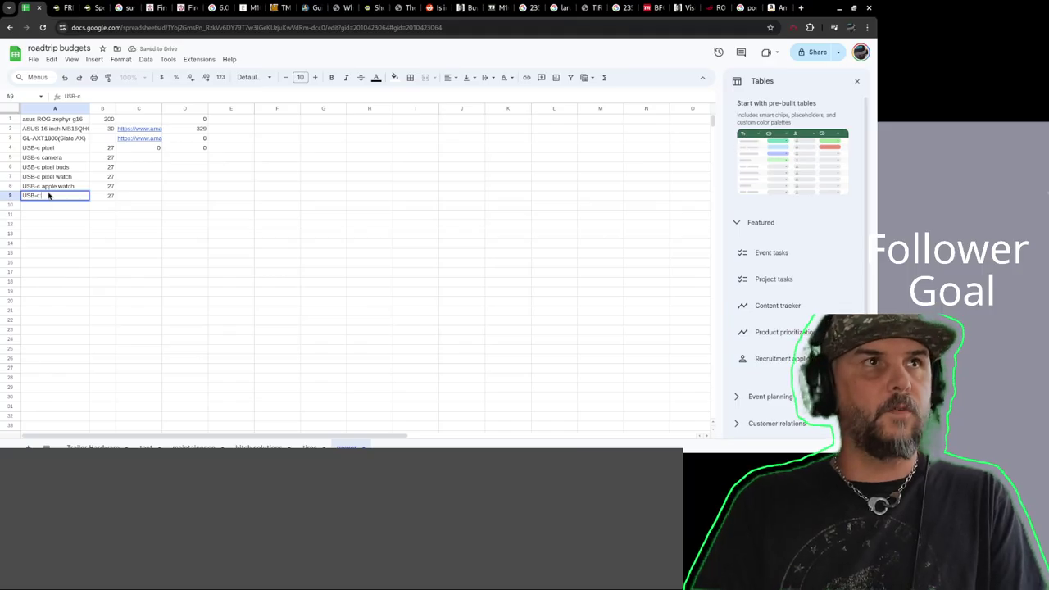
pyautogui.write(' iphone')
pyautogui.press('Return')
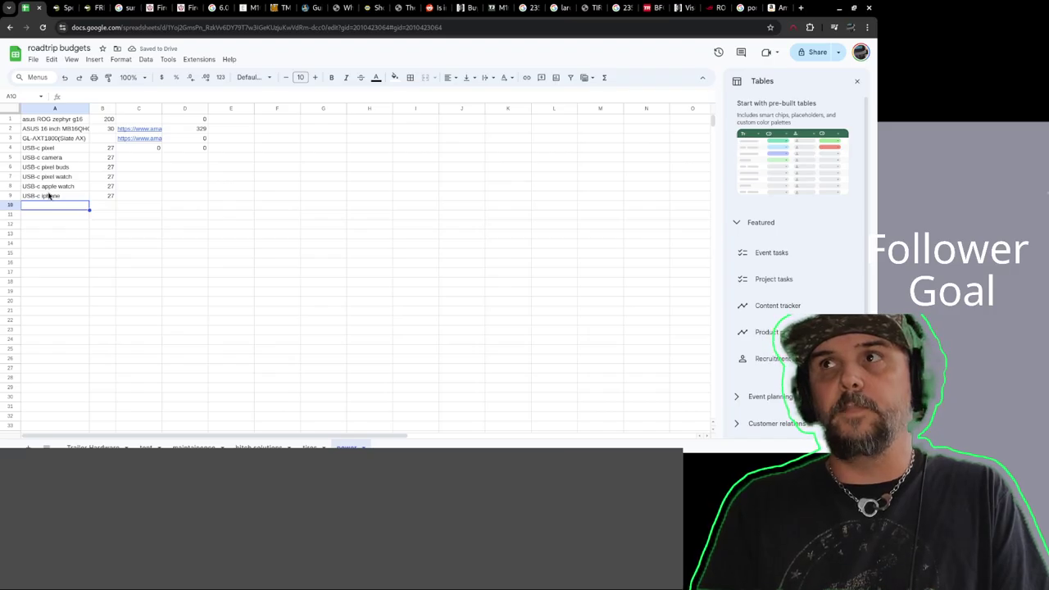
pyautogui.write('US')
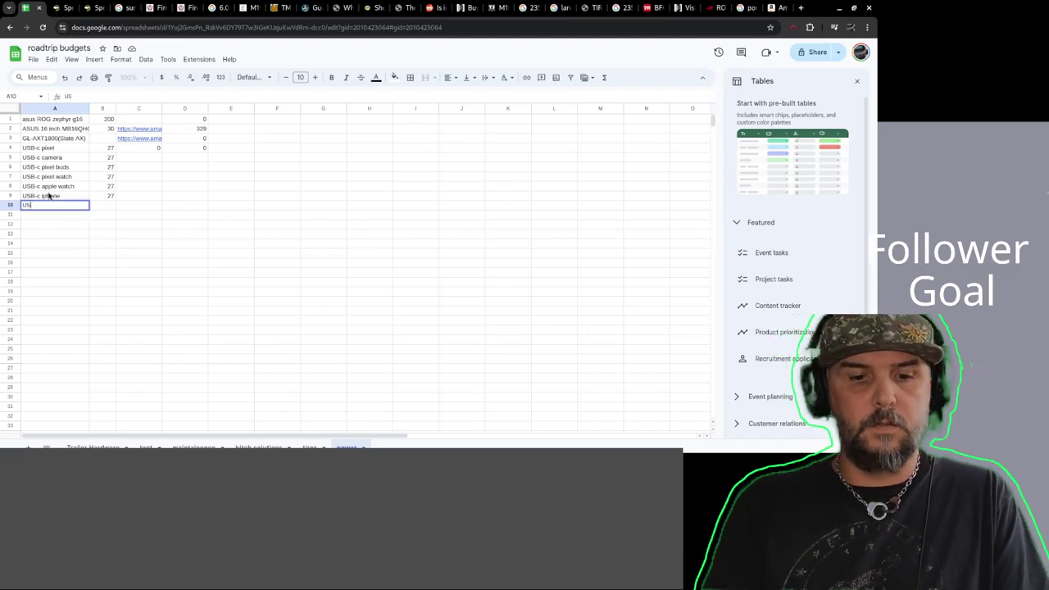
pyautogui.write('B-c ipad')
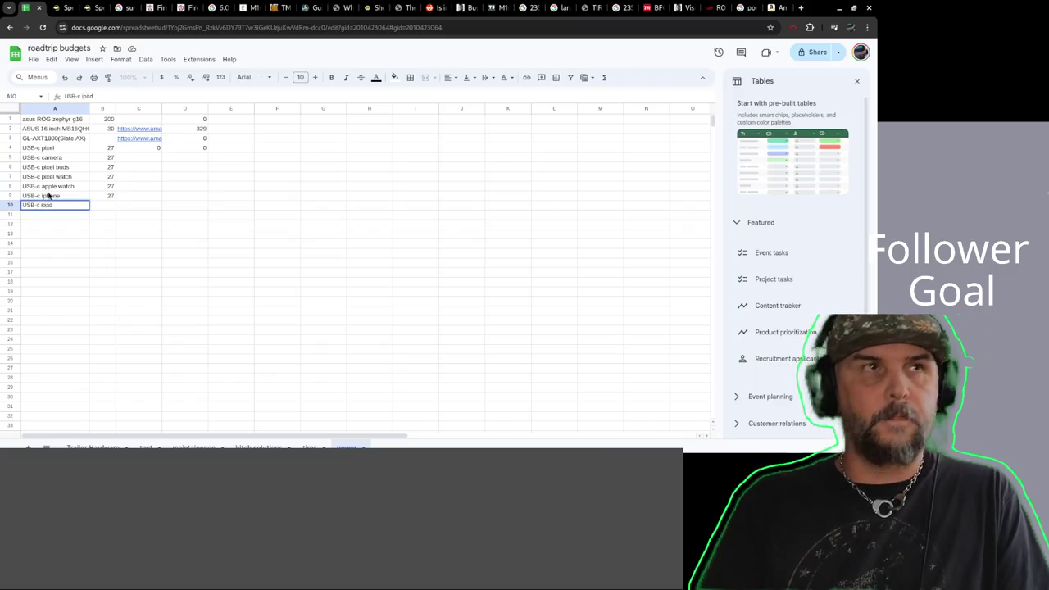
pyautogui.press('Tab')
pyautogui.write('27')
pyautogui.press('Return')
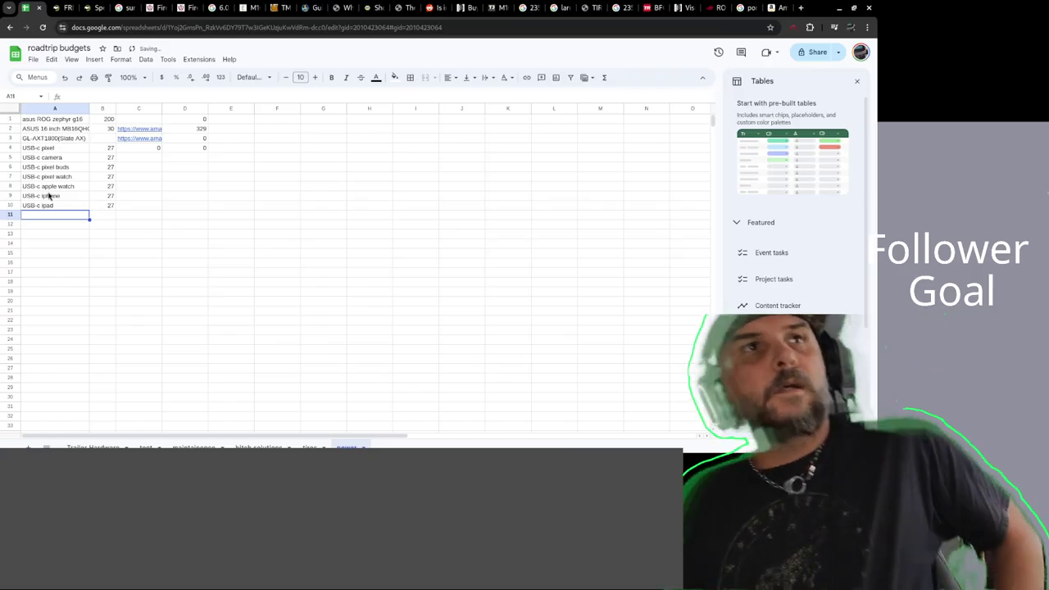
pyautogui.press('Up')
pyautogui.press('Up')
pyautogui.press('Up')
pyautogui.press('Up')
pyautogui.press('Up')
pyautogui.press('Up')
pyautogui.hotkey('ctrl', 'Right')
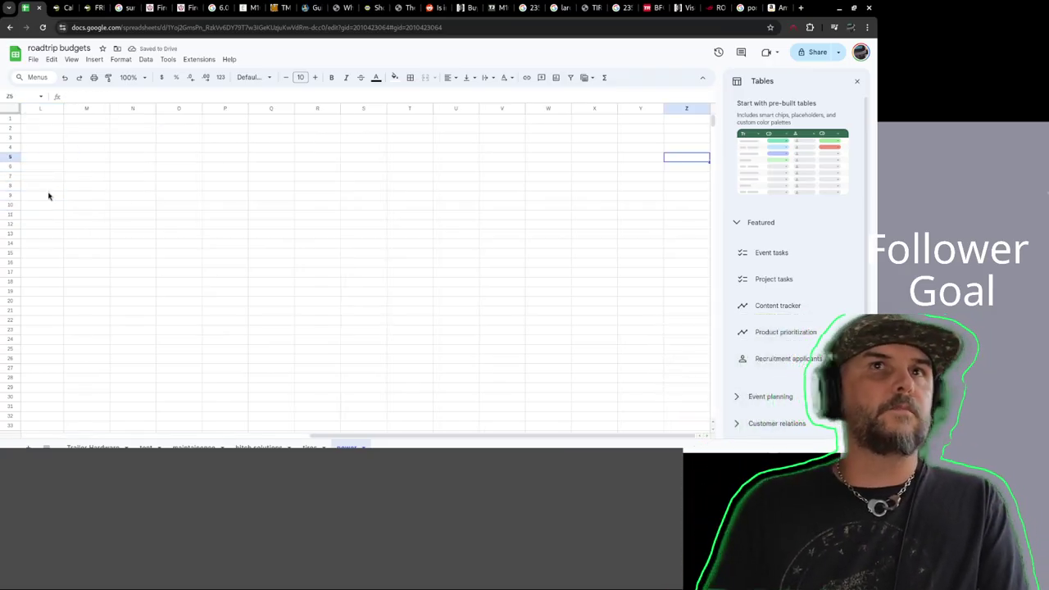
# - Paste 0 into column D cells from D5 downward for the new charger rows
pyautogui.press('Left')
pyautogui.press('Left')
pyautogui.hotkey('ctrl', 'Left')
pyautogui.press('Right')
pyautogui.press('Right')
pyautogui.press('Left')
pyautogui.press('Right')
pyautogui.write('0')
pyautogui.press('Down')
pyautogui.hotkey('ctrl', 'v')
pyautogui.press('Down')
pyautogui.hotkey('ctrl', 'v')
pyautogui.press('Down')
pyautogui.hotkey('ctrl', 'v')
pyautogui.press('Down')
pyautogui.hotkey('ctrl', 'v')
pyautogui.press('Down')
pyautogui.hotkey('ctrl', 'v')
pyautogui.press('Down')
pyautogui.press('Left')
pyautogui.press('Left')
pyautogui.press('Left')
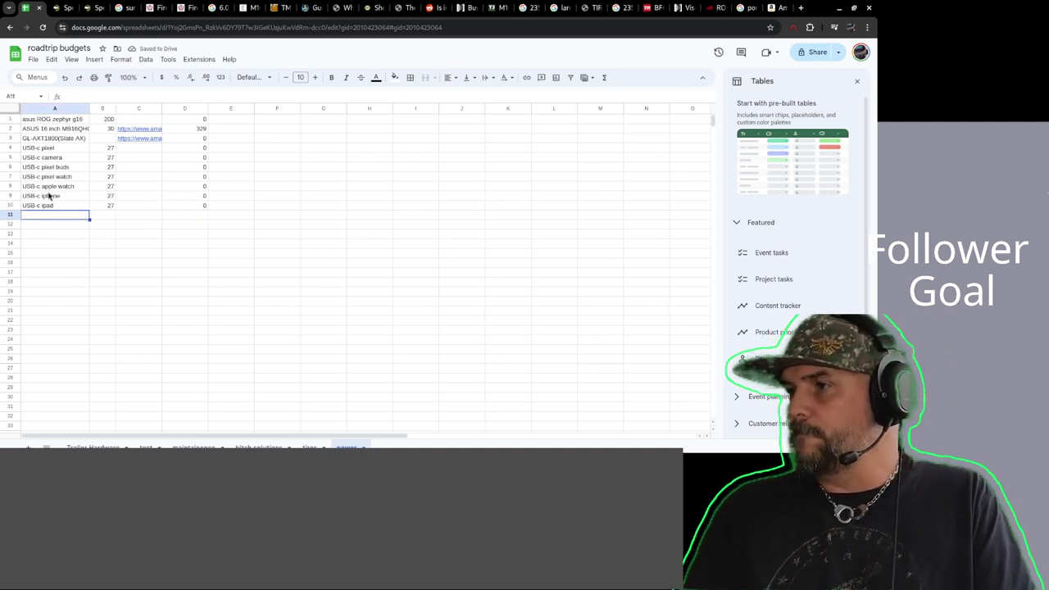
# - Add a 'USB-c gopro' row priced at 27
pyautogui.write('usbc')
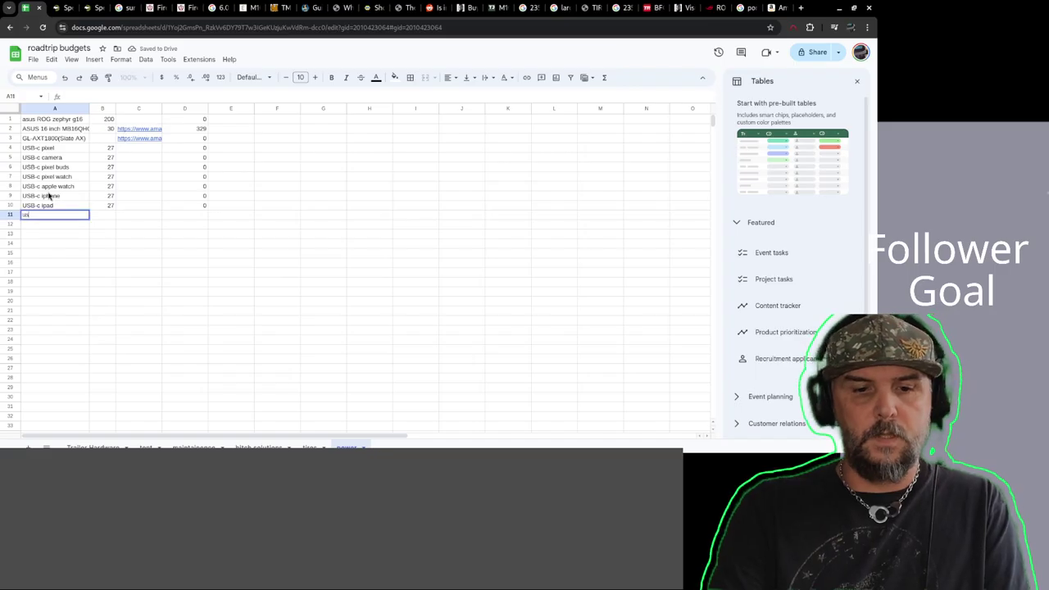
pyautogui.press('BackSpace')
pyautogui.press('BackSpace')
pyautogui.press('BackSpace')
pyautogui.press('BackSpace')
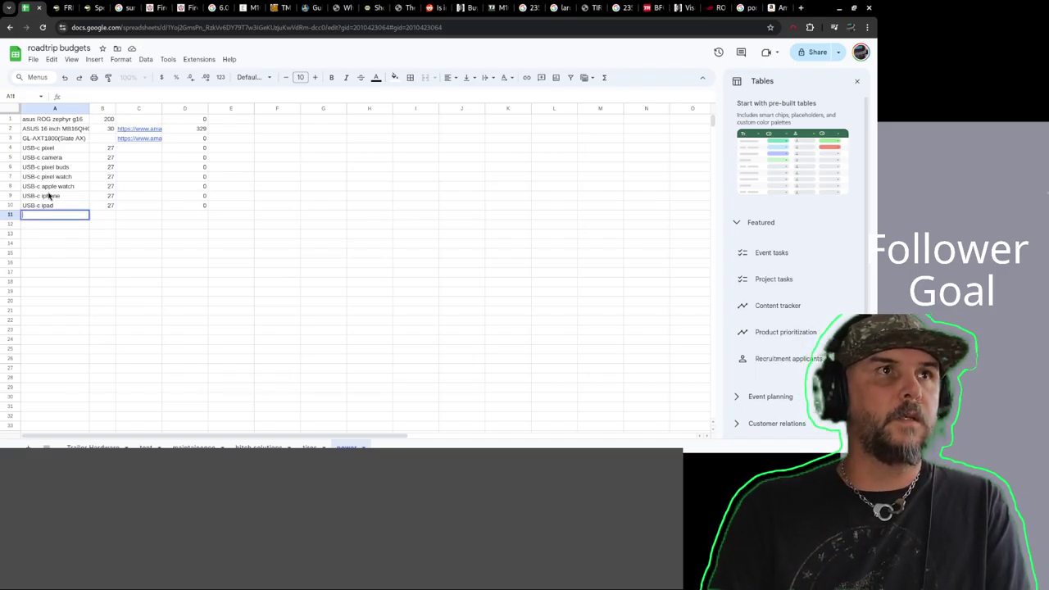
pyautogui.write('USB')
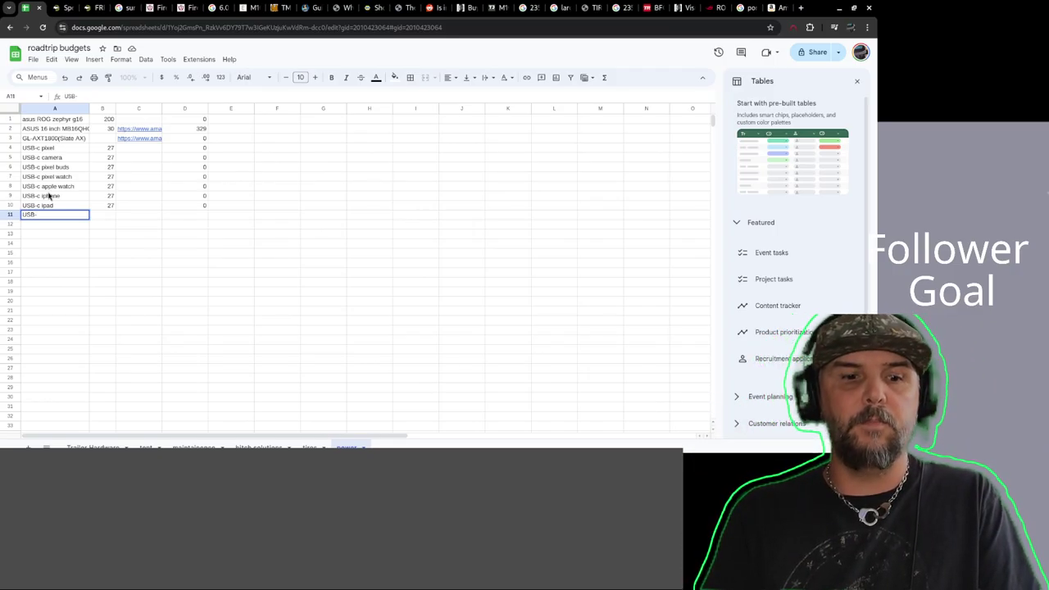
pyautogui.write('-c h')
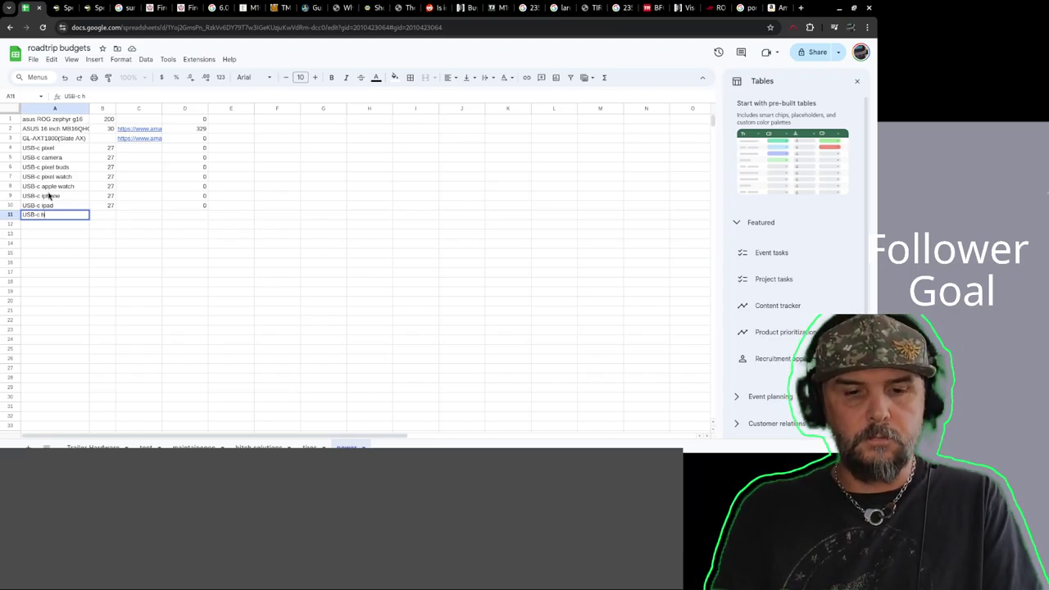
pyautogui.press('BackSpace')
pyautogui.write('gopro')
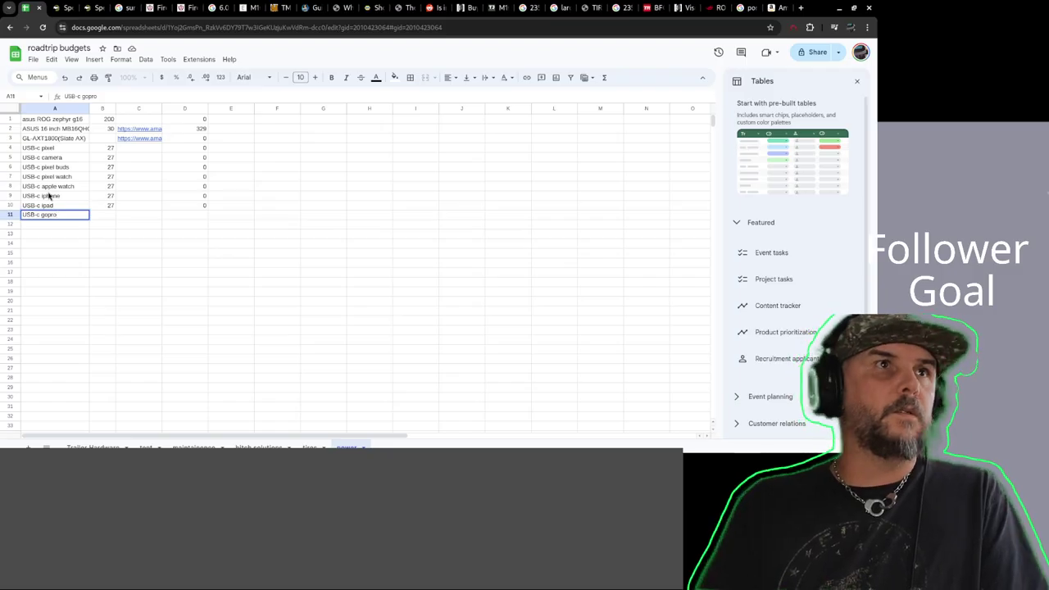
pyautogui.press('Tab')
pyautogui.write('27')
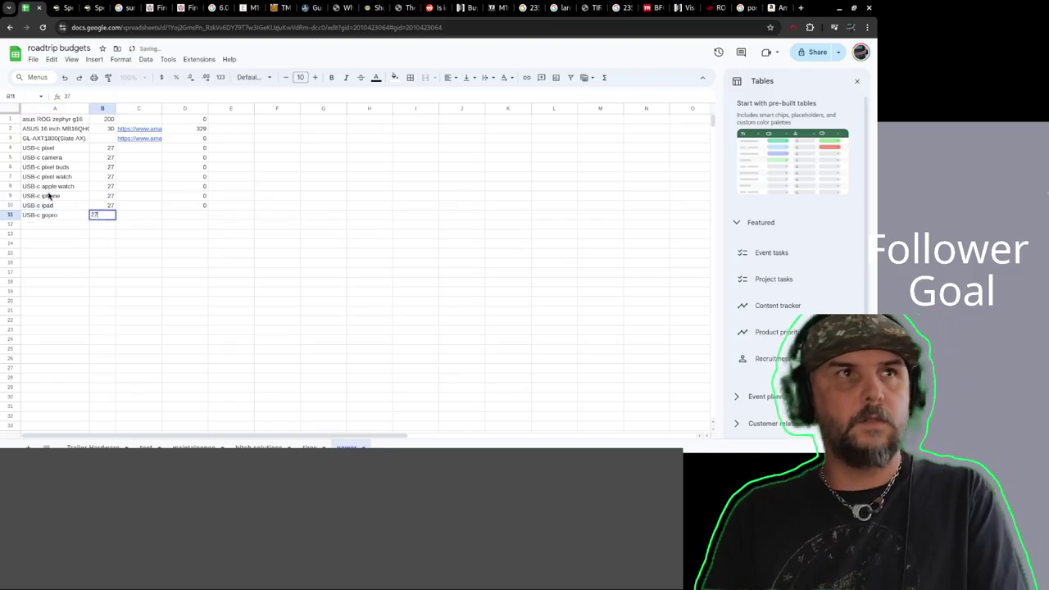
pyautogui.press('Return')
# - Add 'USB-c gopro battery bank' at 27 and widen column A to fit the names
pyautogui.write('us')
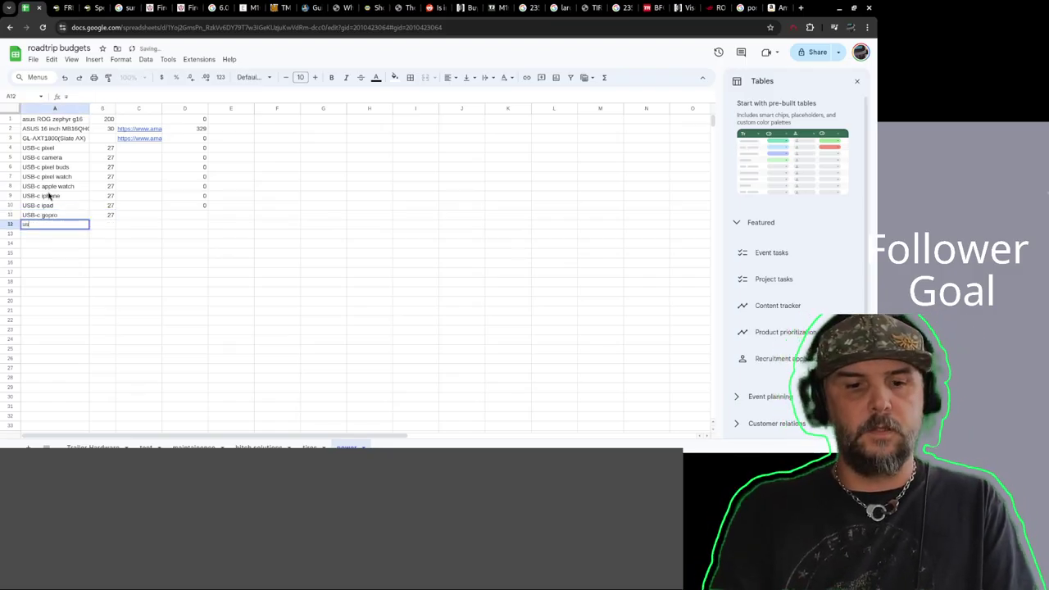
pyautogui.press('BackSpace')
pyautogui.press('BackSpace')
pyautogui.write('USB')
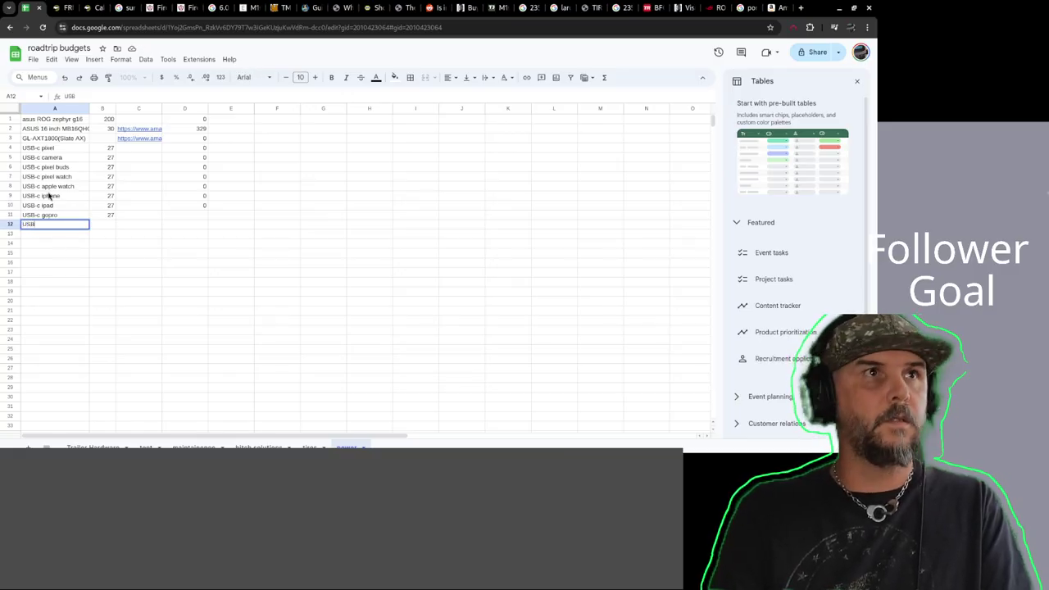
pyautogui.write('-c ')
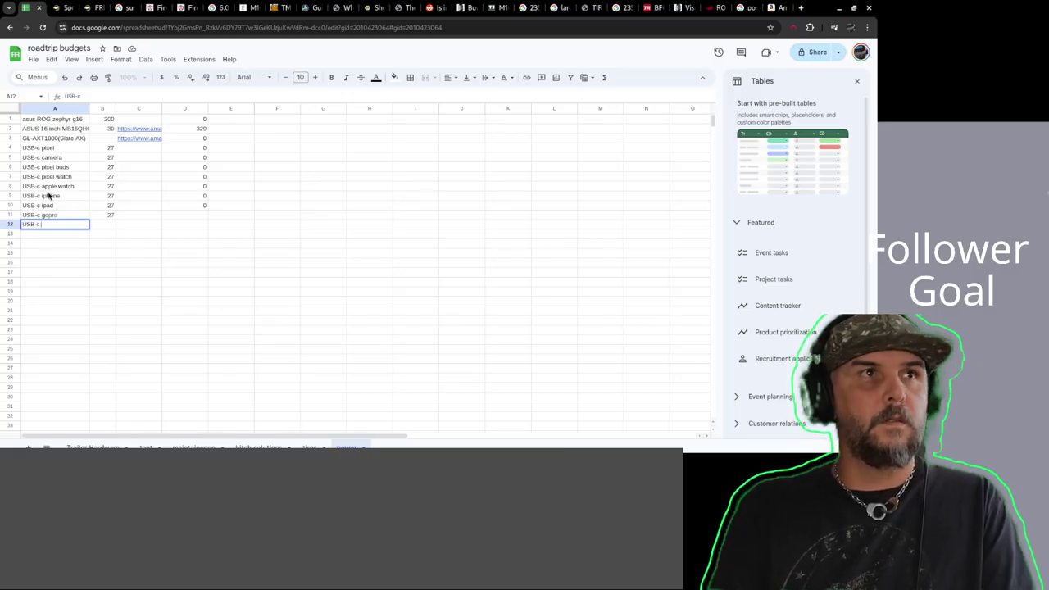
pyautogui.write('gopro b')
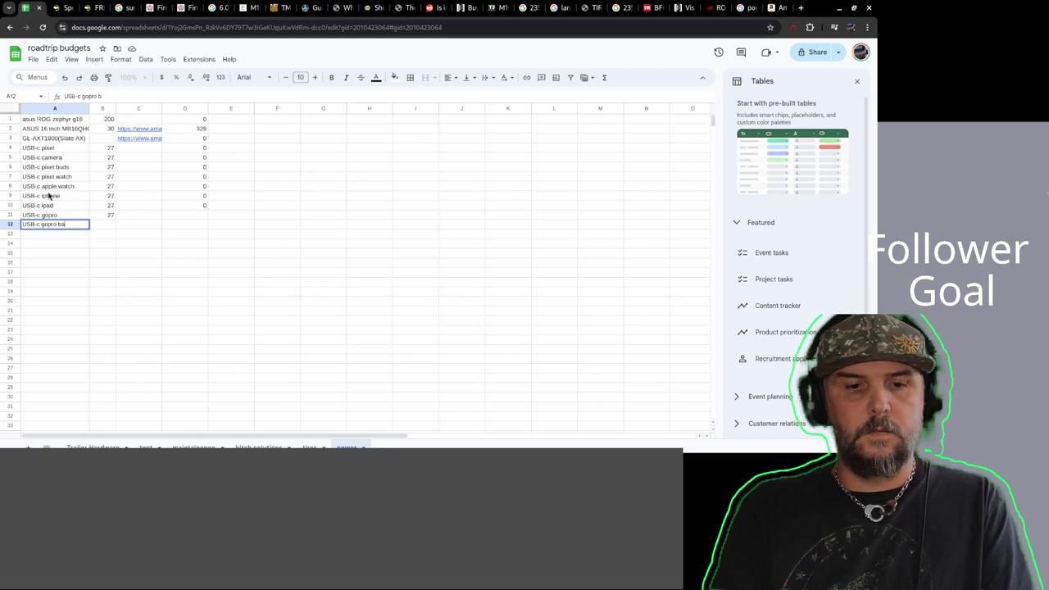
pyautogui.write('attery')
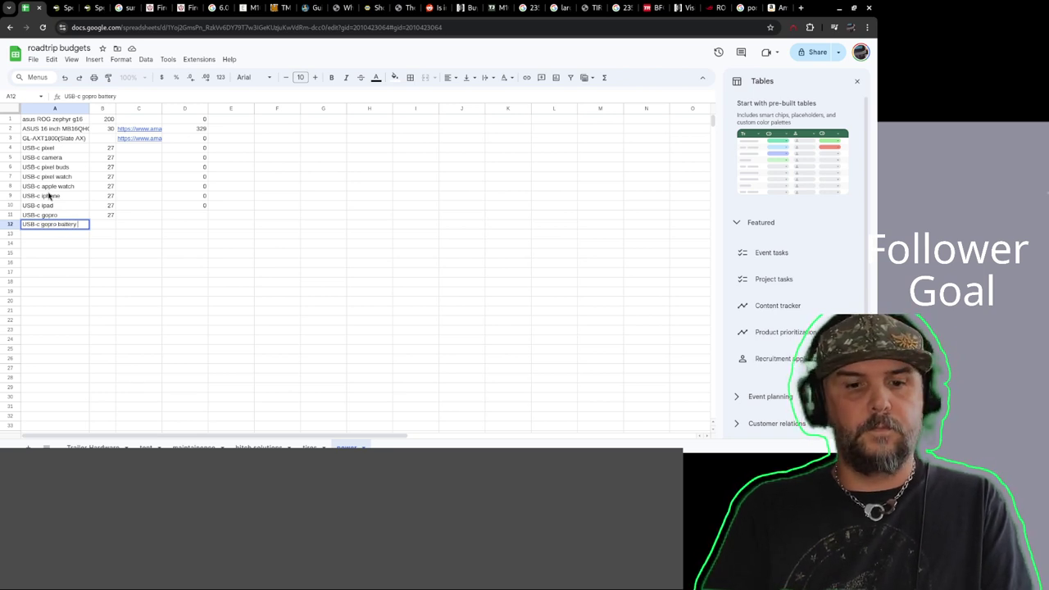
pyautogui.write(' bank')
pyautogui.press('Tab')
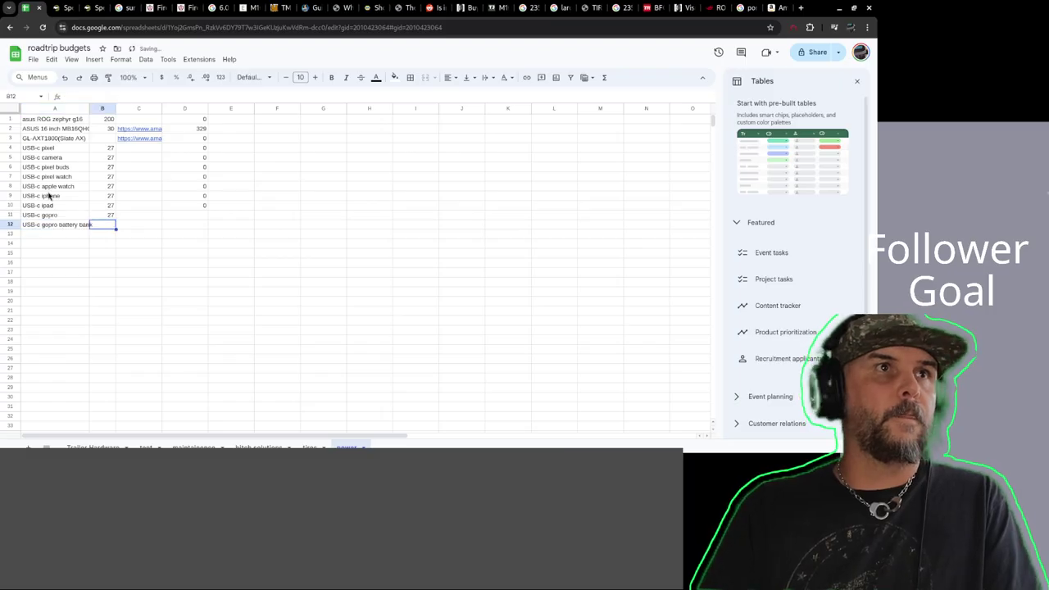
pyautogui.write('27')
pyautogui.press('Return')
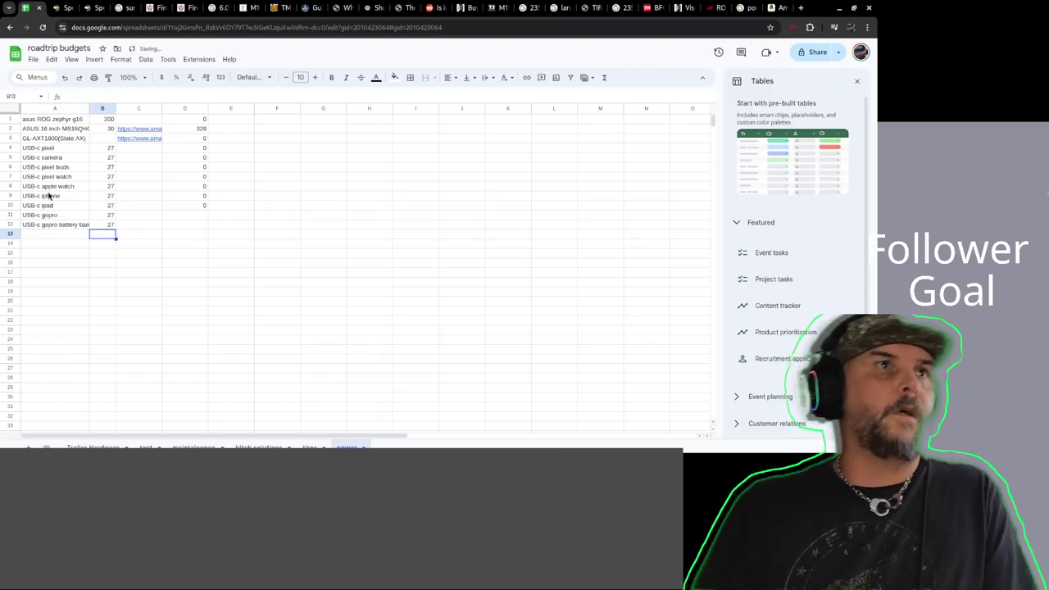
pyautogui.moveTo(90, 109); pyautogui.dragTo(96, 108)
pyautogui.click(49, 236)
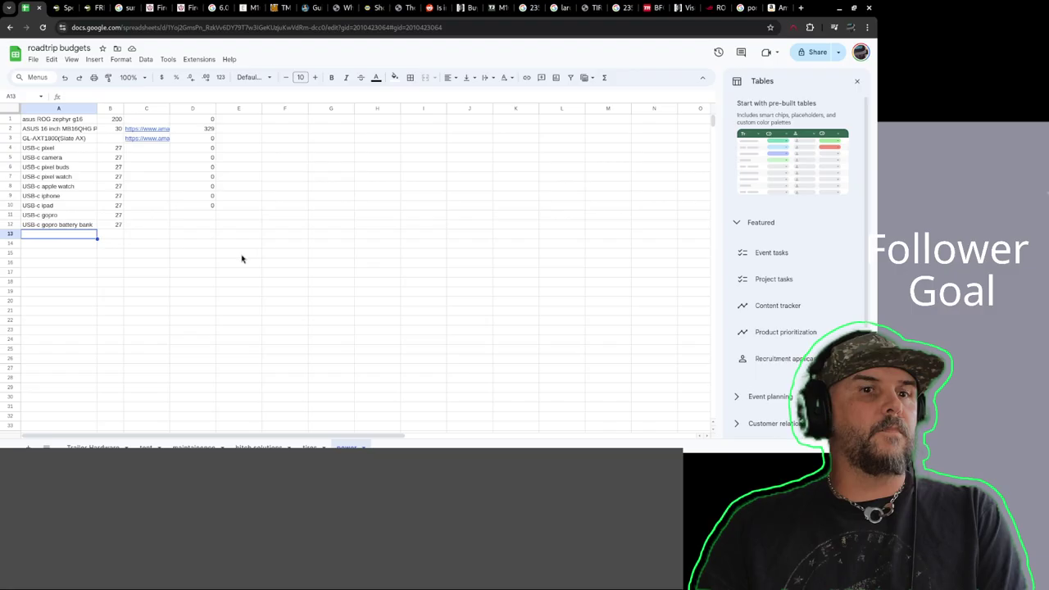
# - Open a new Chrome tab, start typing 'surface', then erase the half-typed search
pyautogui.click(801, 8)
pyautogui.write('surface')
pyautogui.press('BackSpace')
pyautogui.press('BackSpace')
pyautogui.press('BackSpace')
pyautogui.press('BackSpace')
pyautogui.press('BackSpace')
pyautogui.press('BackSpace')
pyautogui.press('BackSpace')
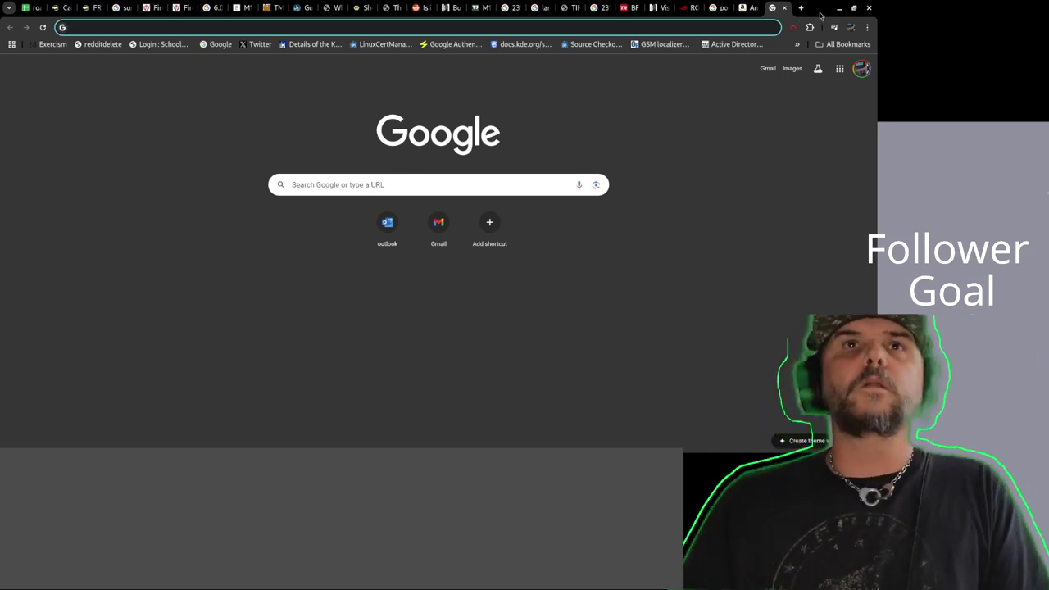
# - Search 'surface pro laptop charger', compare the $9.99–$89.99 listings, then return to the budget tab
pyautogui.click(800, 8)
pyautogui.write('surface pro ')
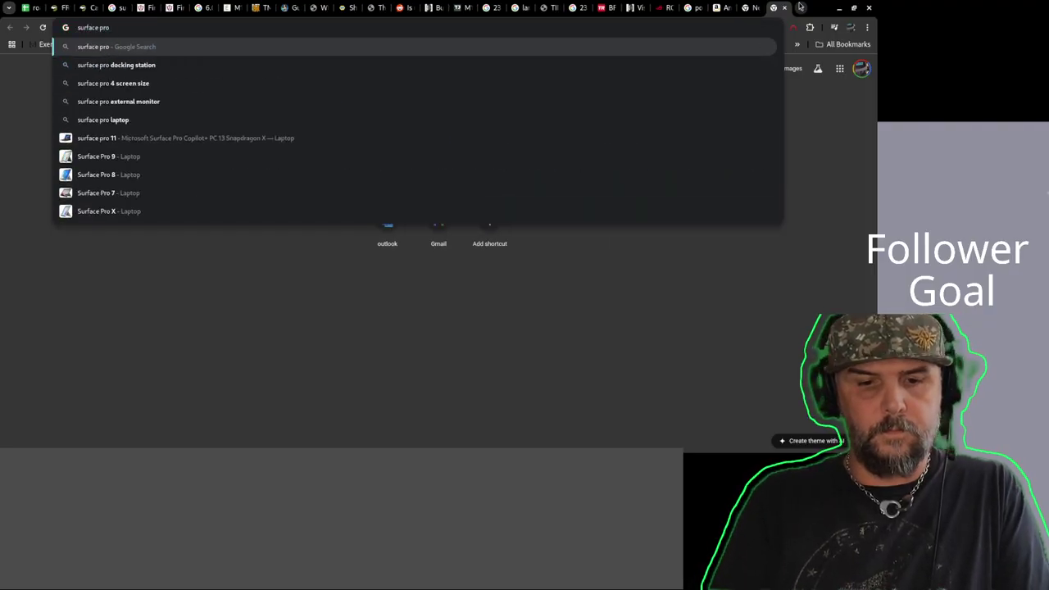
pyautogui.write('laptop charger')
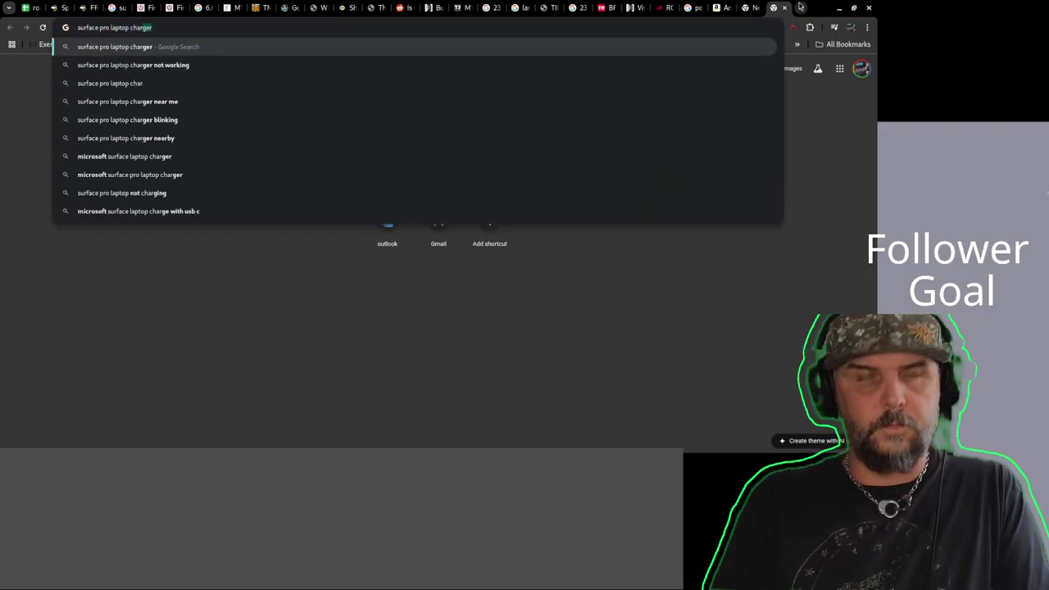
pyautogui.press('Return')
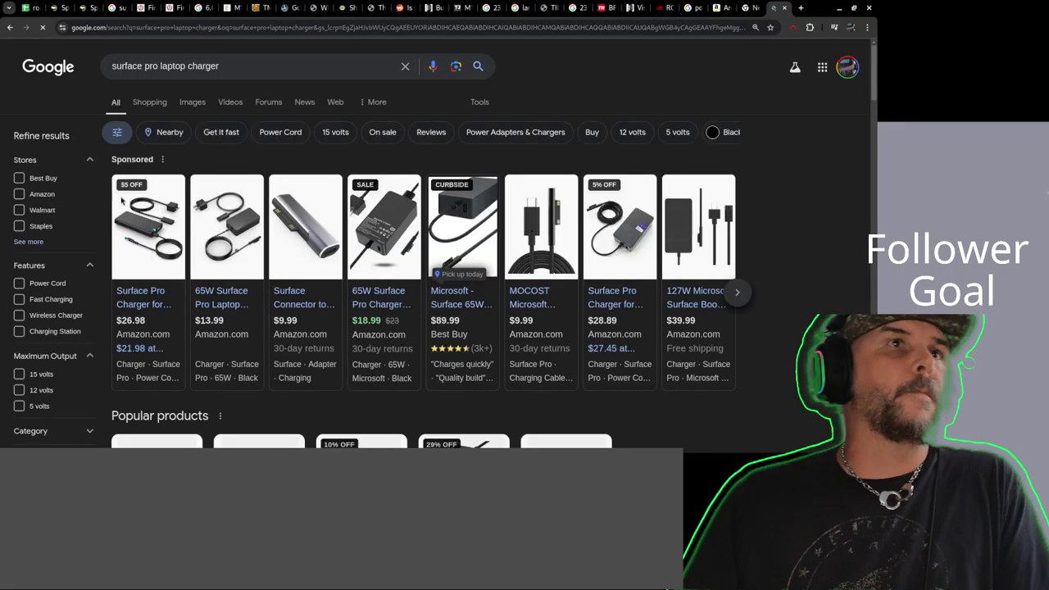
pyautogui.moveTo(146, 293)
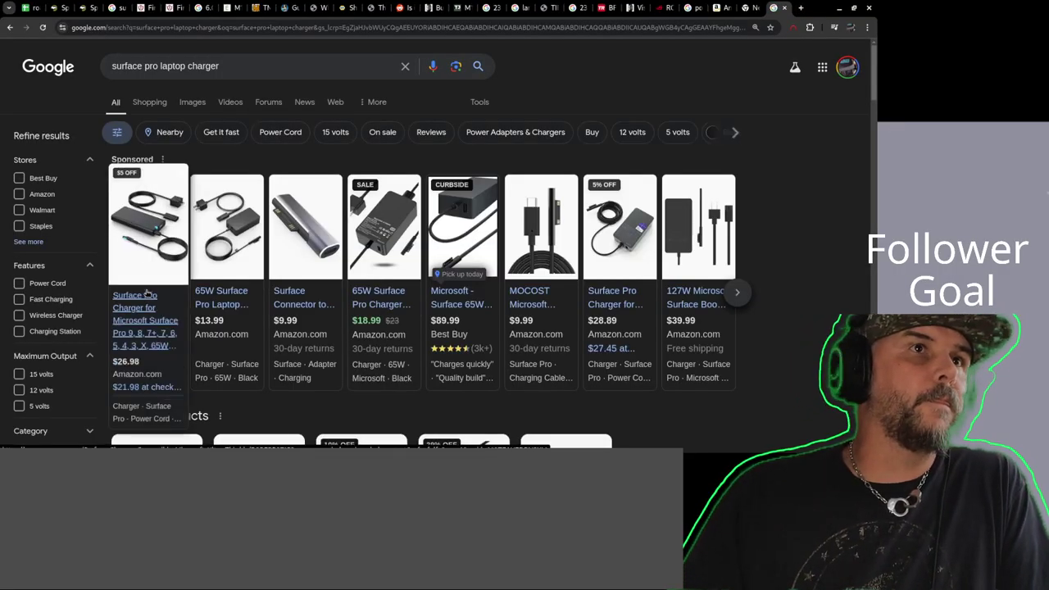
pyautogui.moveTo(207, 298)
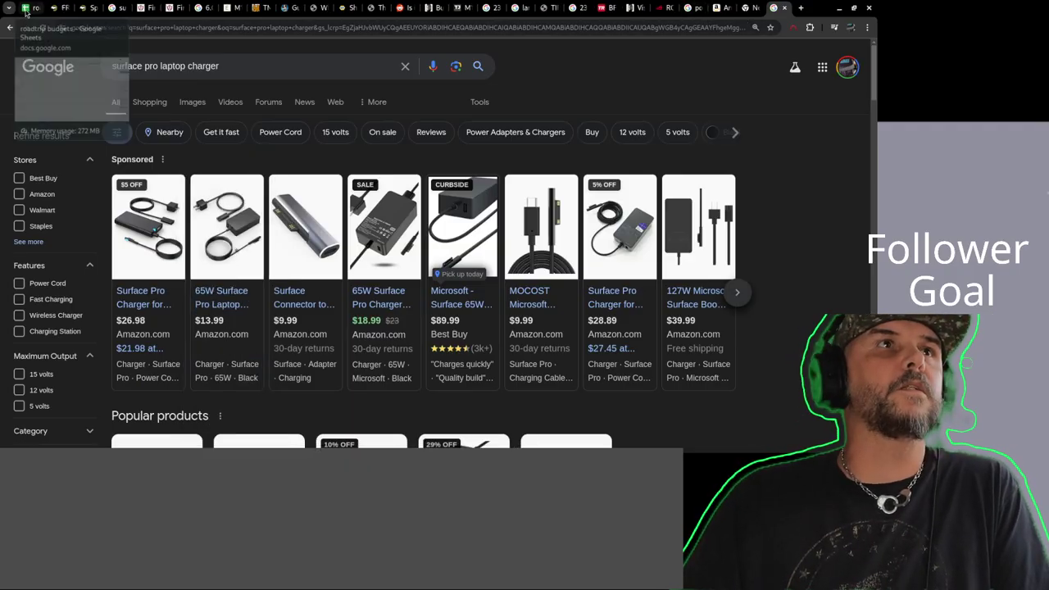
pyautogui.click(72, 7)
# - Enter 'surface pro' at 65 in row 13 and fill 0 down column D for rows 11–13
pyautogui.write('surface pro')
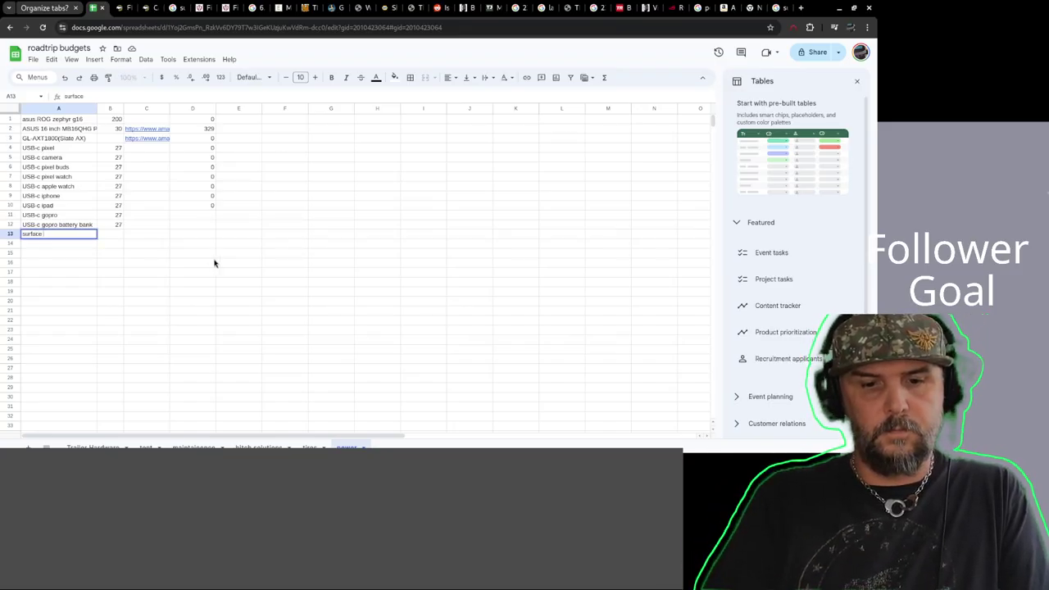
pyautogui.press('Tab')
pyautogui.write('65')
pyautogui.press('Return')
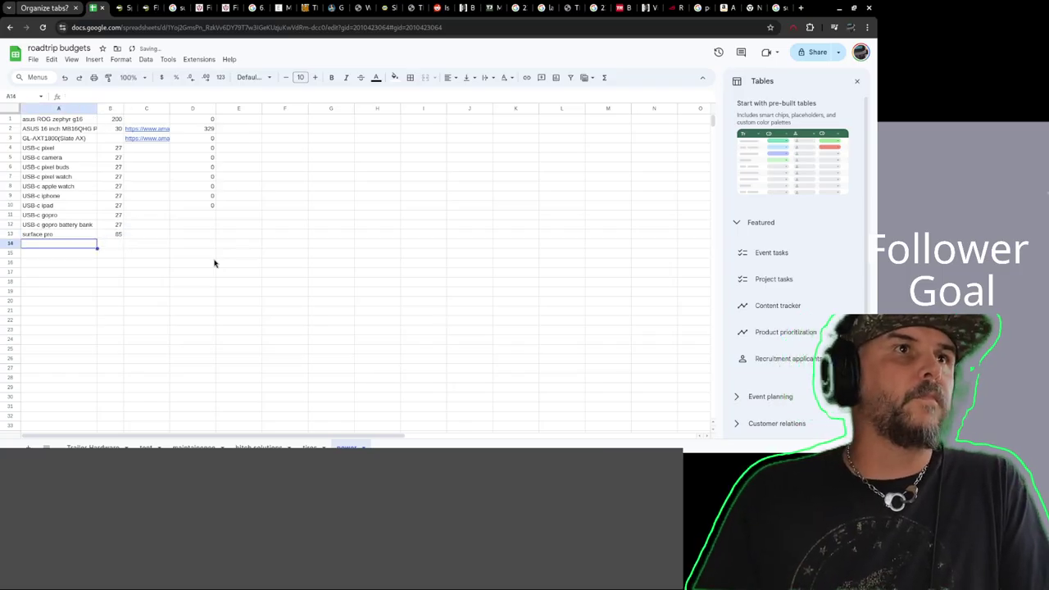
pyautogui.press('Up')
pyautogui.press('Right')
pyautogui.press('Right')
pyautogui.press('Right')
pyautogui.press('Right')
pyautogui.press('Left')
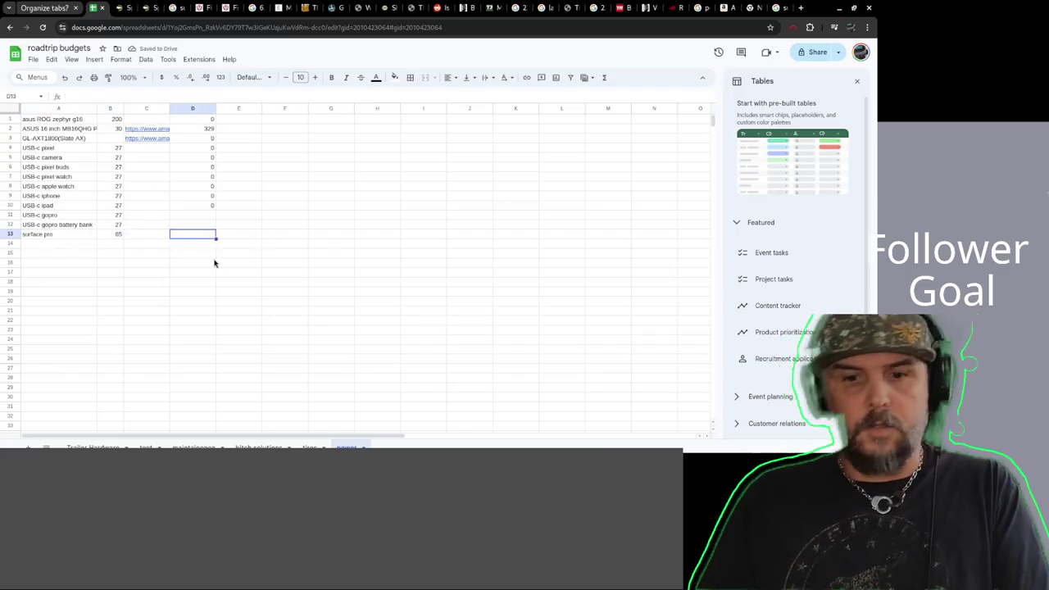
pyautogui.hotkey('shift', 'Up')
pyautogui.hotkey('shift', 'Up')
pyautogui.hotkey('shift', 'Up')
pyautogui.hotkey('ctrl', 'd')
pyautogui.press('Left')
pyautogui.press('Left')
pyautogui.press('Left')
pyautogui.press('Down')
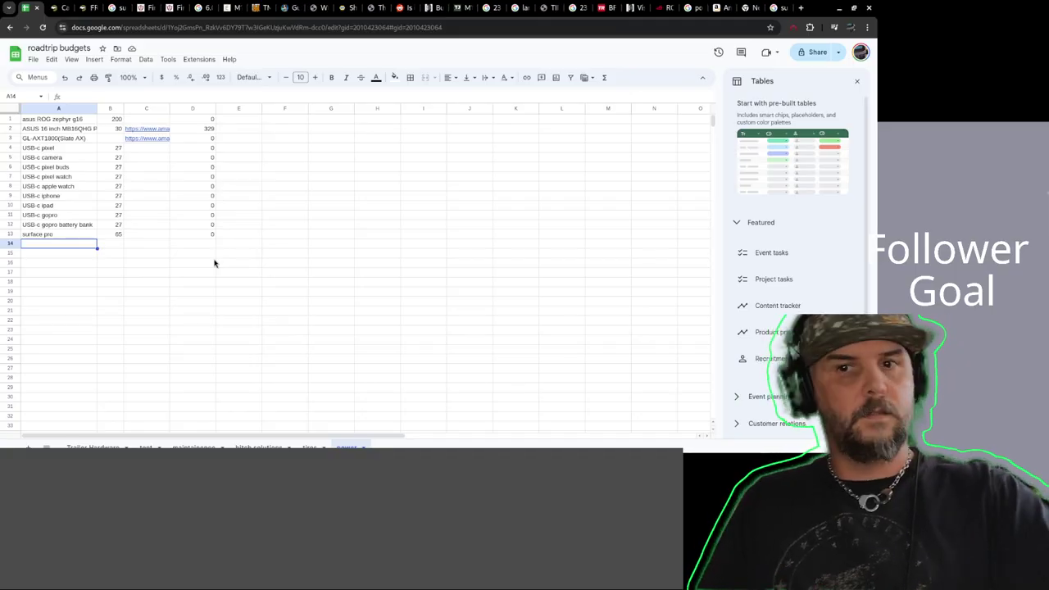
# - In a new tab, dismiss the autofill and type 'micro' as the start of a search
pyautogui.click(800, 8)
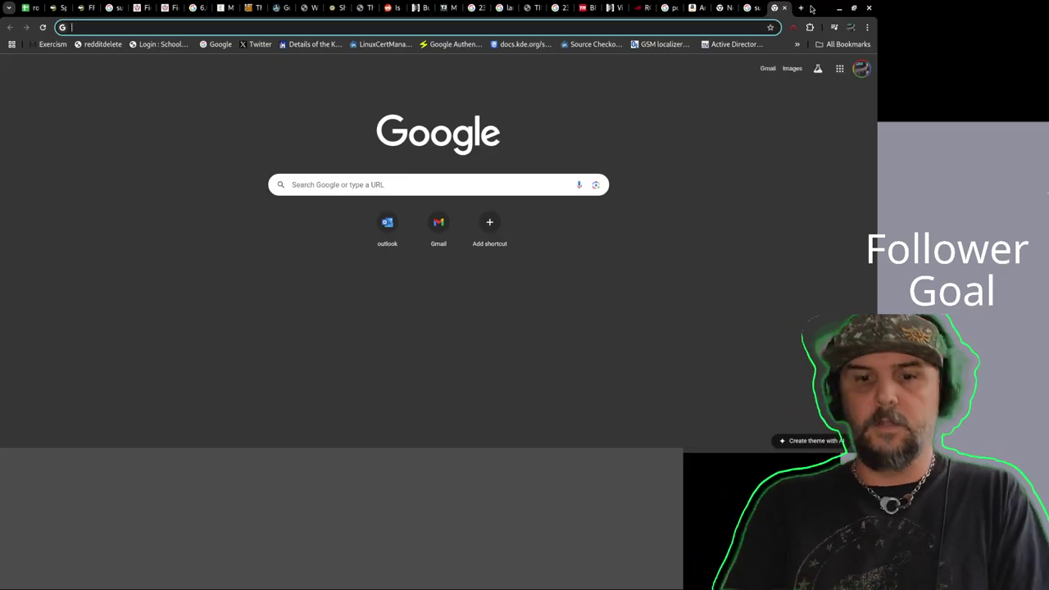
pyautogui.press('Down')
pyautogui.press('Escape')
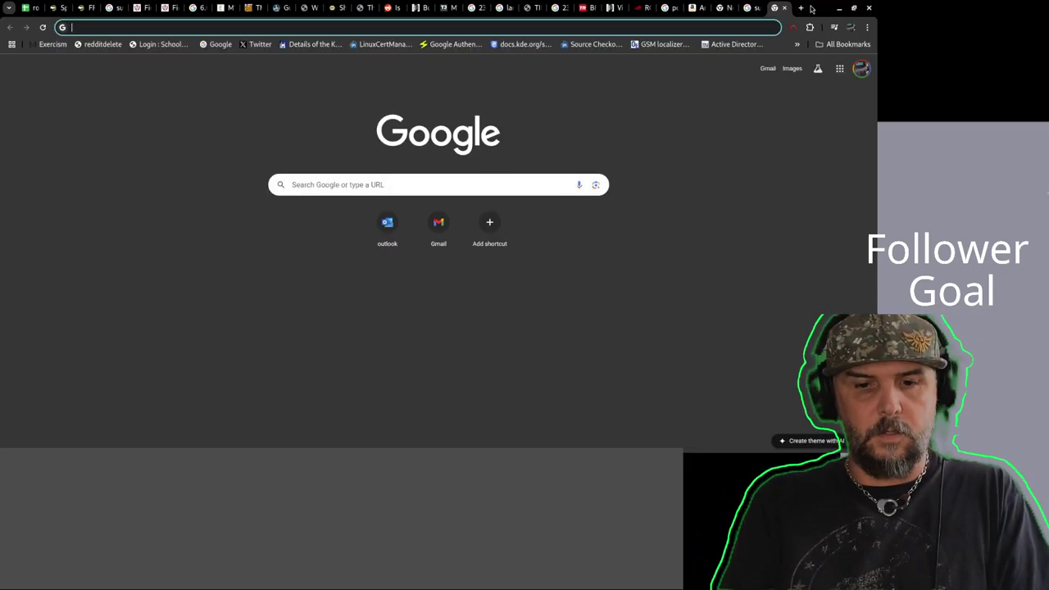
pyautogui.write('micro sb')
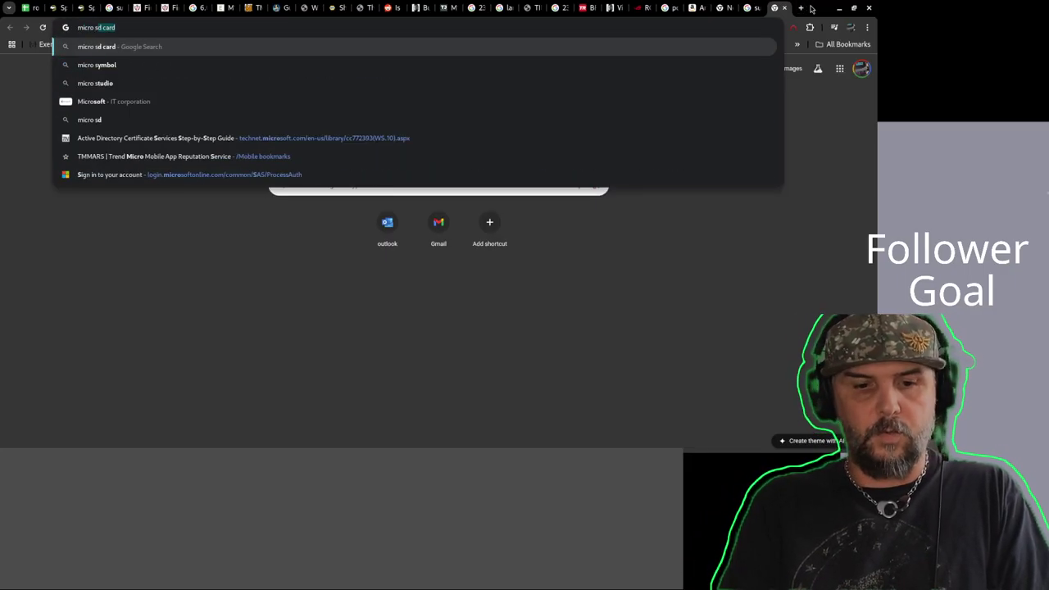
pyautogui.press('BackSpace')
pyautogui.press('BackSpace')
pyautogui.press('BackSpace')
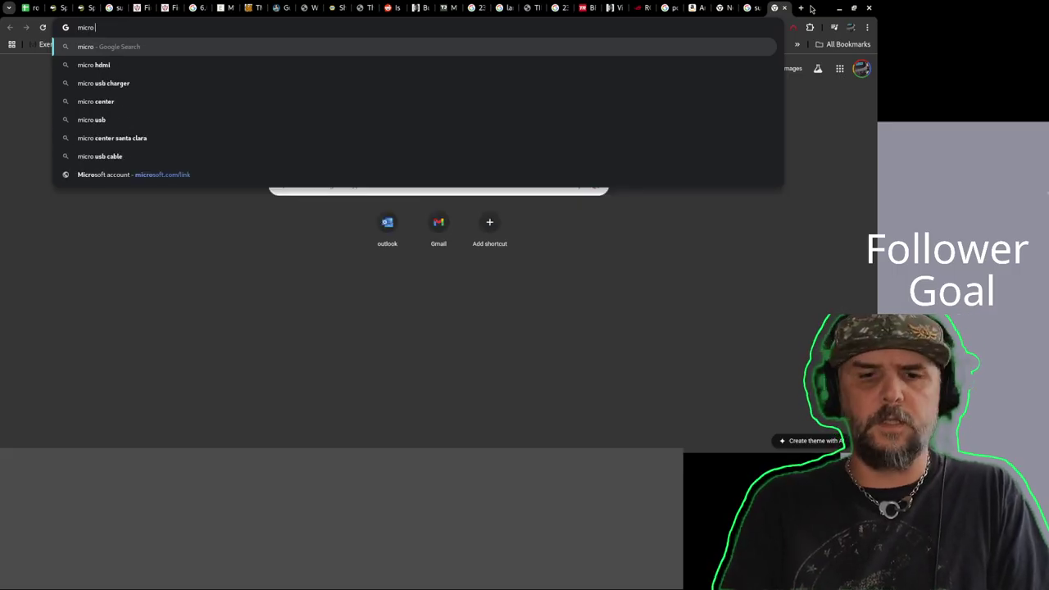
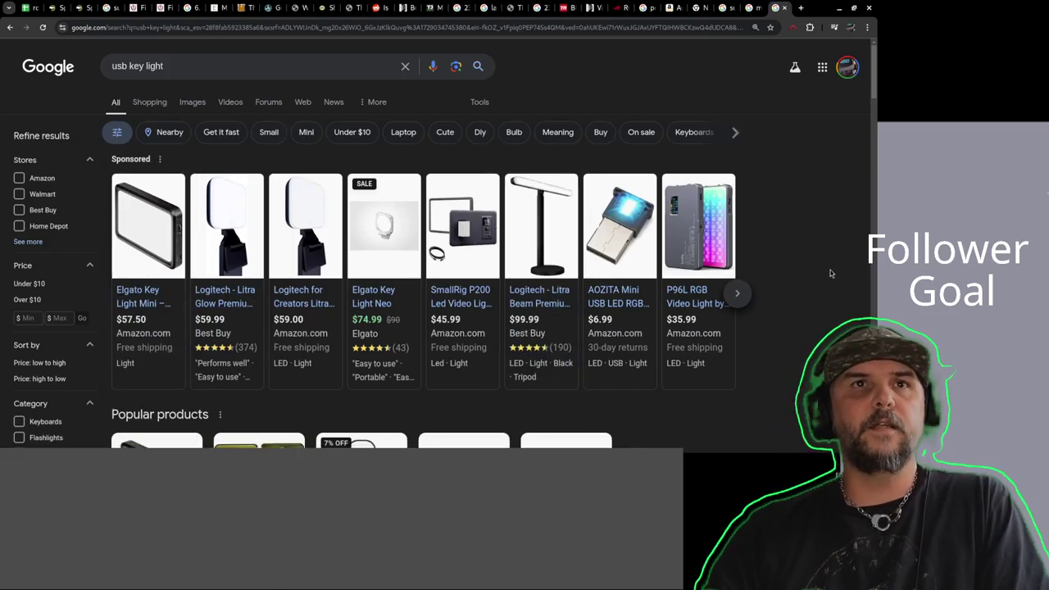
# - Scroll the USB key light results and follow the Amazon.com 'Key Light' link
pyautogui.scroll(-2, 820, 244)
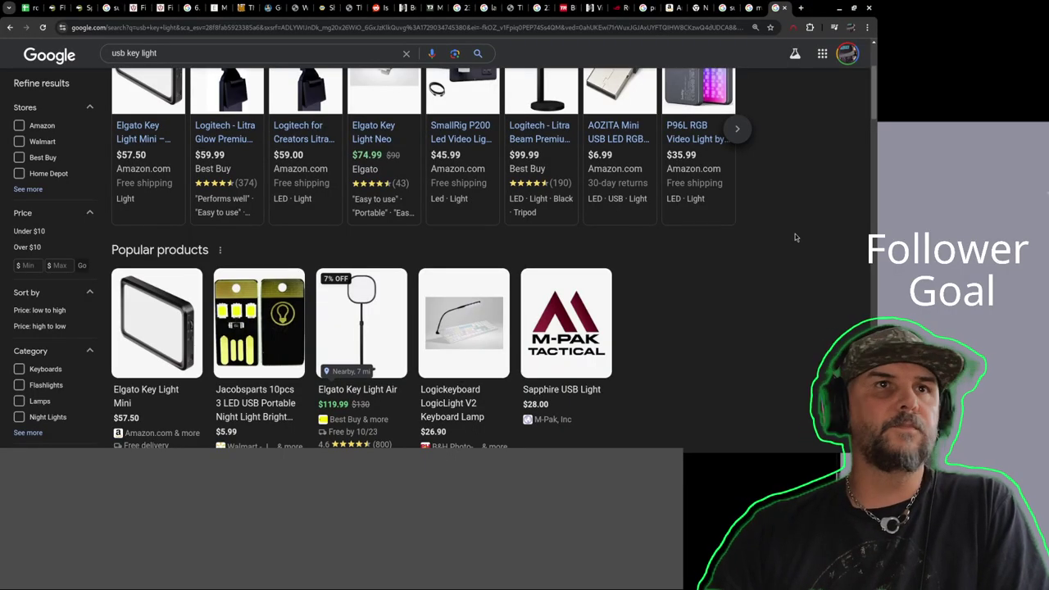
pyautogui.scroll(-2, 795, 234)
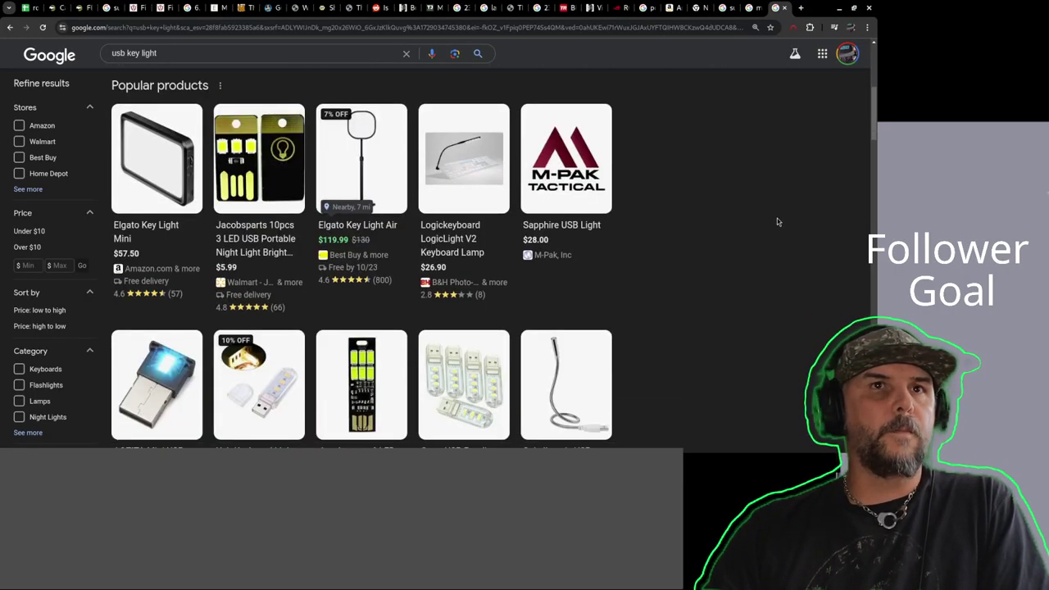
pyautogui.scroll(-7, 778, 221)
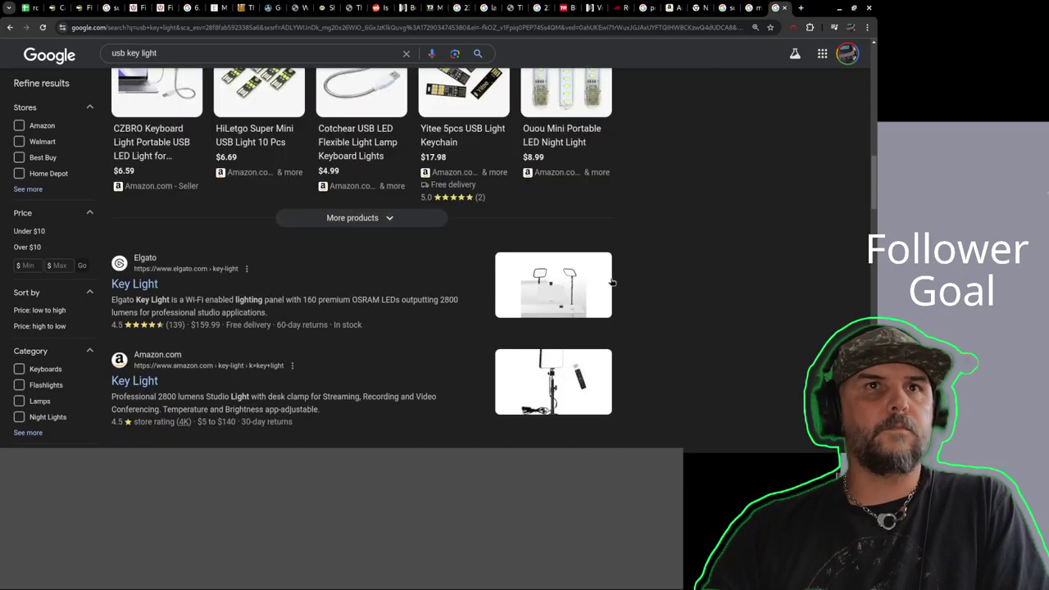
pyautogui.scroll(-1, 738, 246)
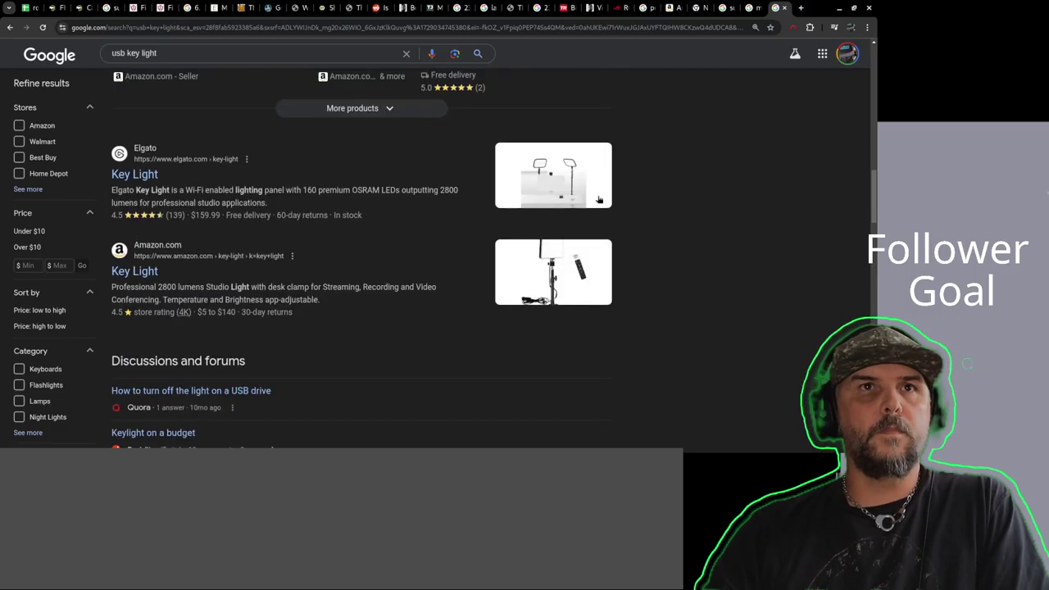
pyautogui.click(131, 277)
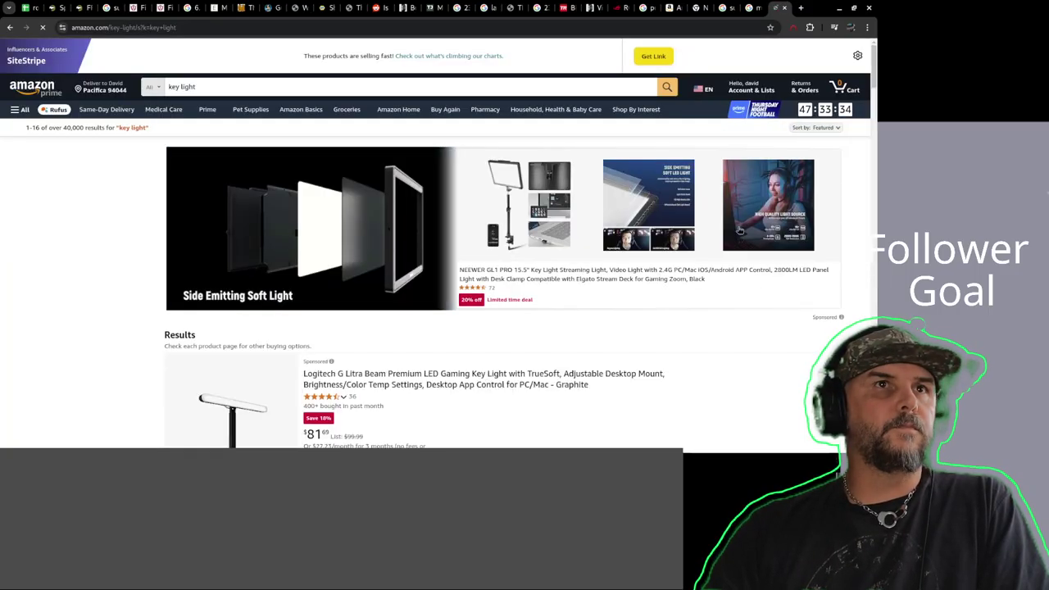
# - Browse the Amazon key light results, then search for 'clip on key light' instead
pyautogui.scroll(-3, 473, 241)
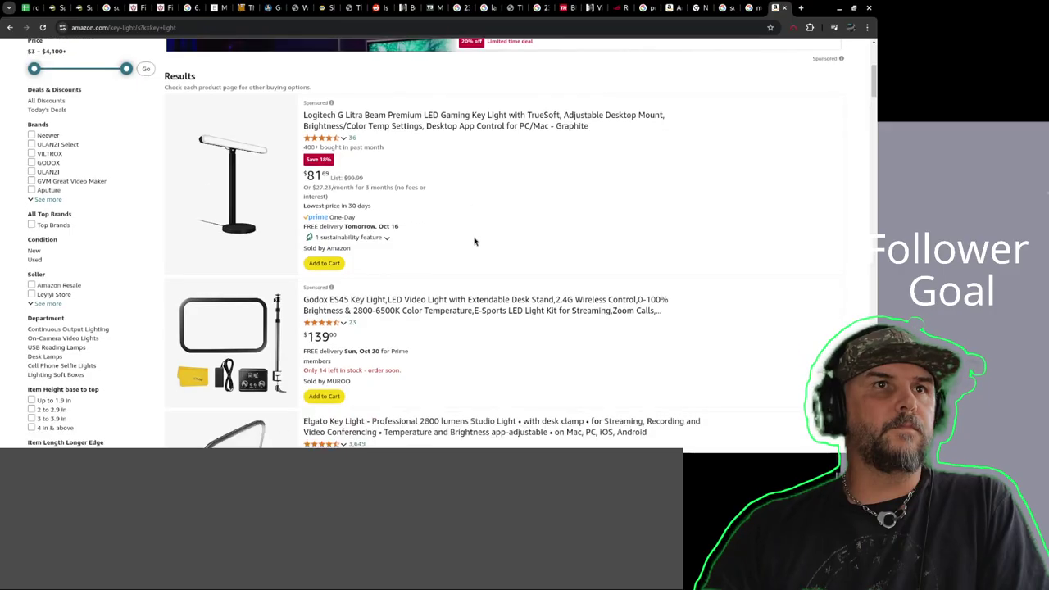
pyautogui.scroll(-1, 484, 239)
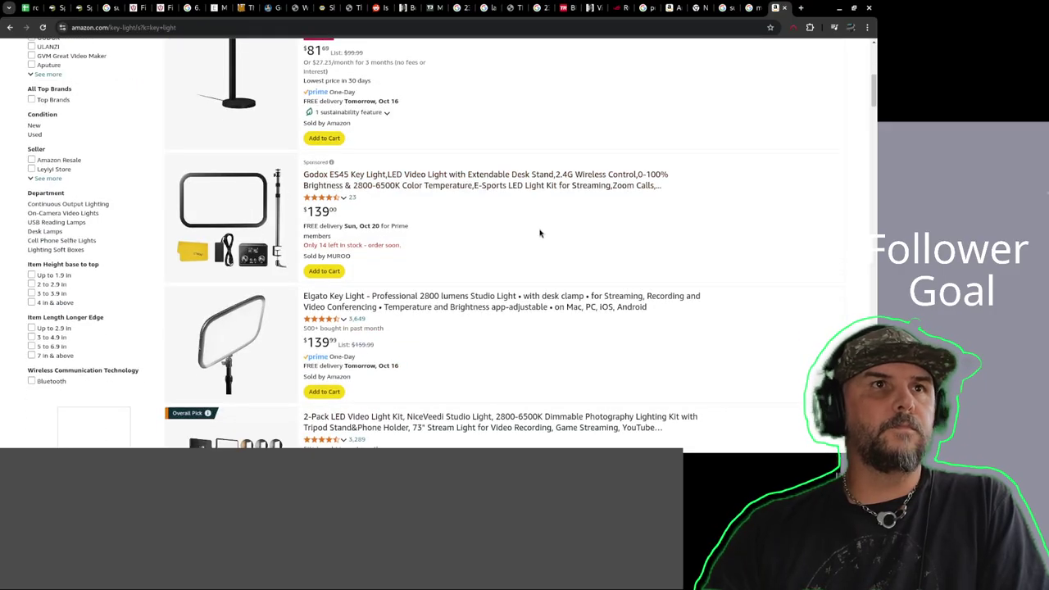
pyautogui.scroll(-2, 477, 239)
pyautogui.scroll(2, 296, 209)
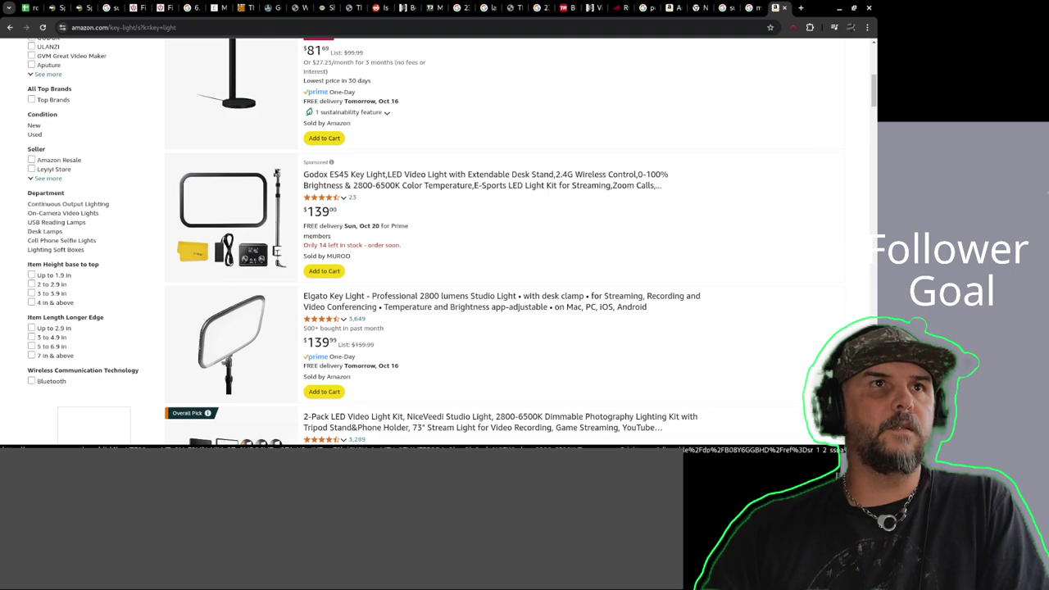
pyautogui.scroll(-3, 234, 238)
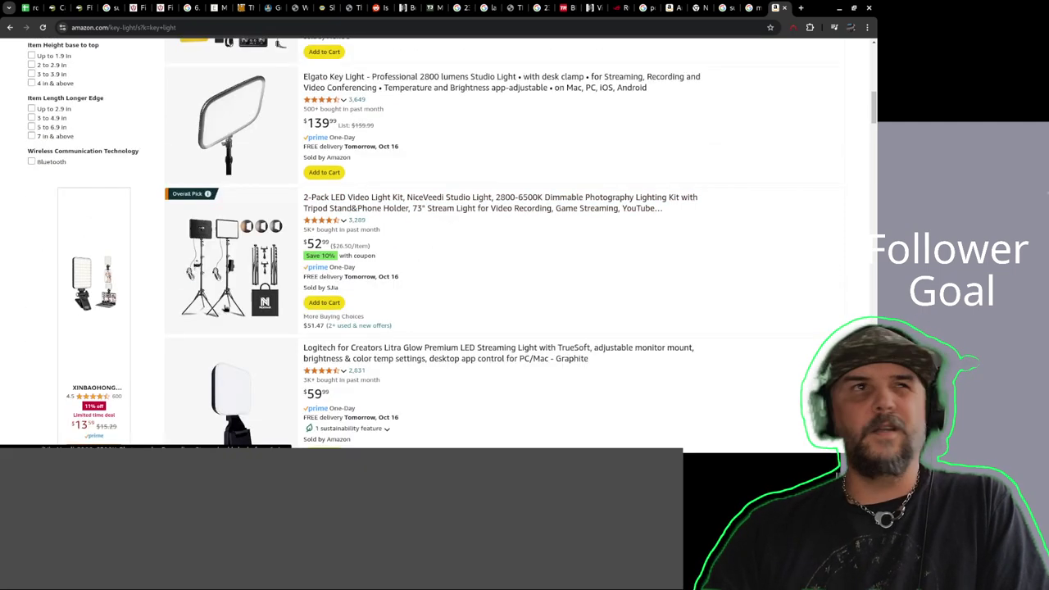
pyautogui.scroll(-2, 439, 283)
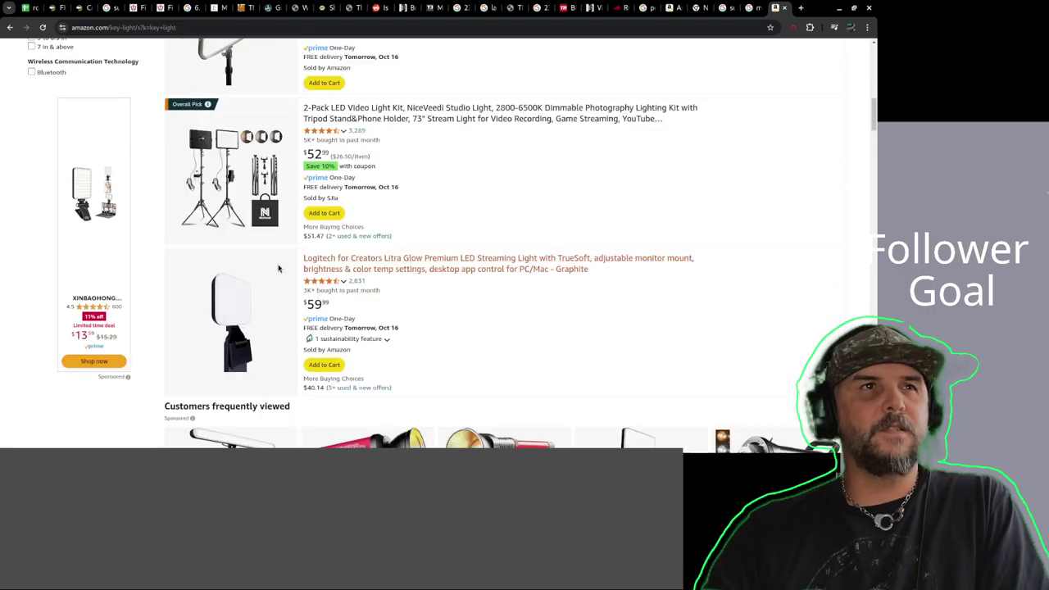
pyautogui.scroll(-3, 409, 181)
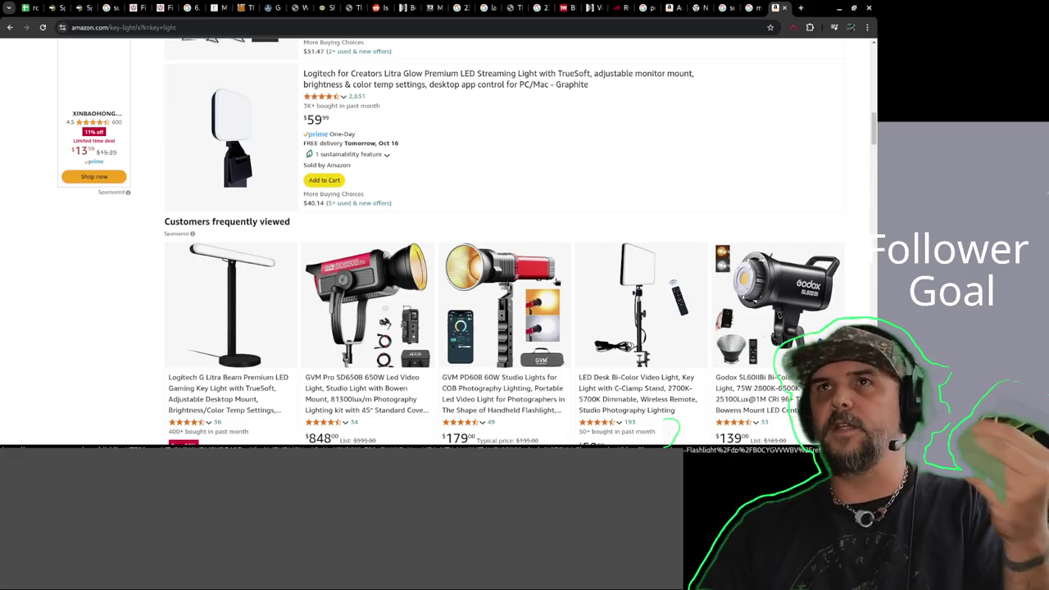
pyautogui.scroll(-2, 682, 201)
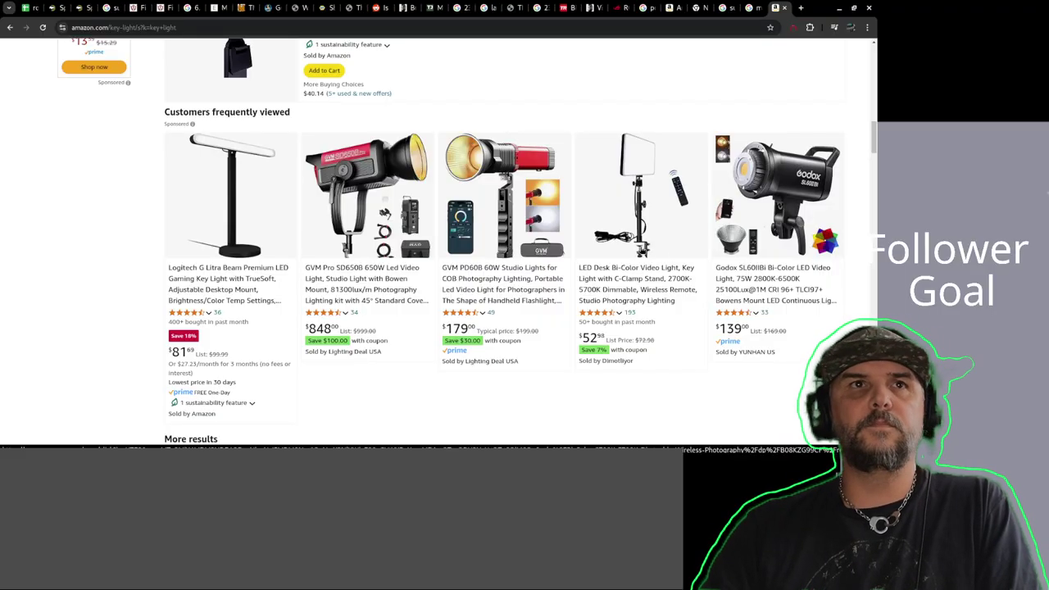
pyautogui.scroll(-5, 628, 82)
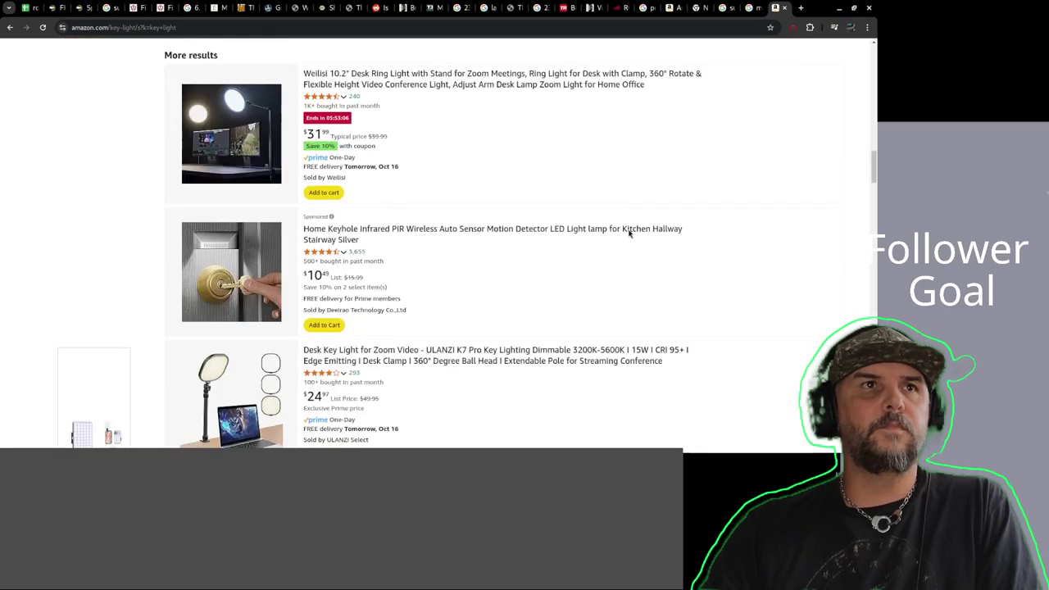
pyautogui.scroll(8, 582, 279)
pyautogui.scroll(10, 582, 279)
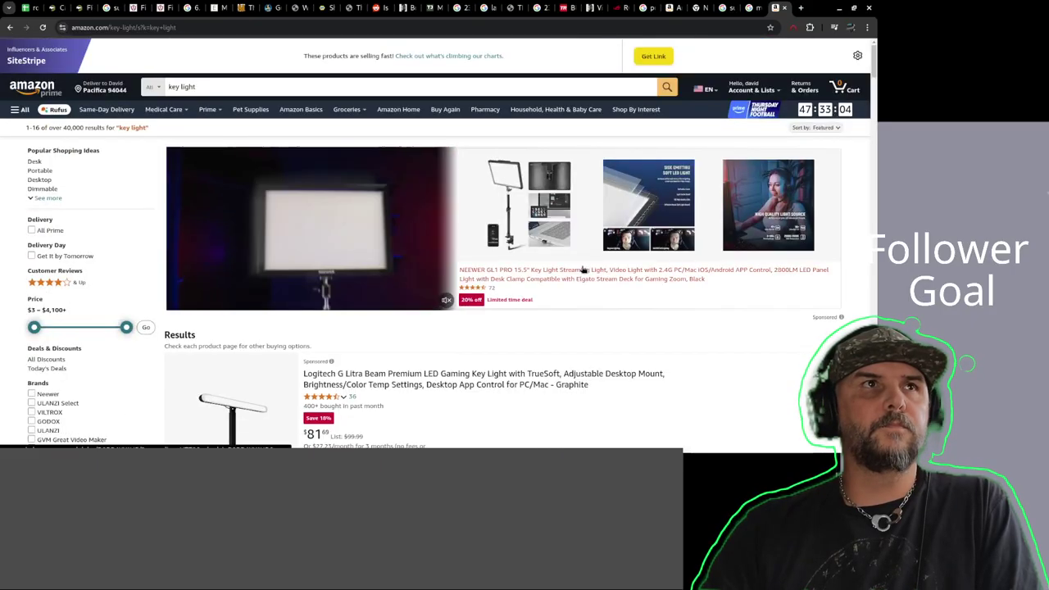
pyautogui.click(206, 90)
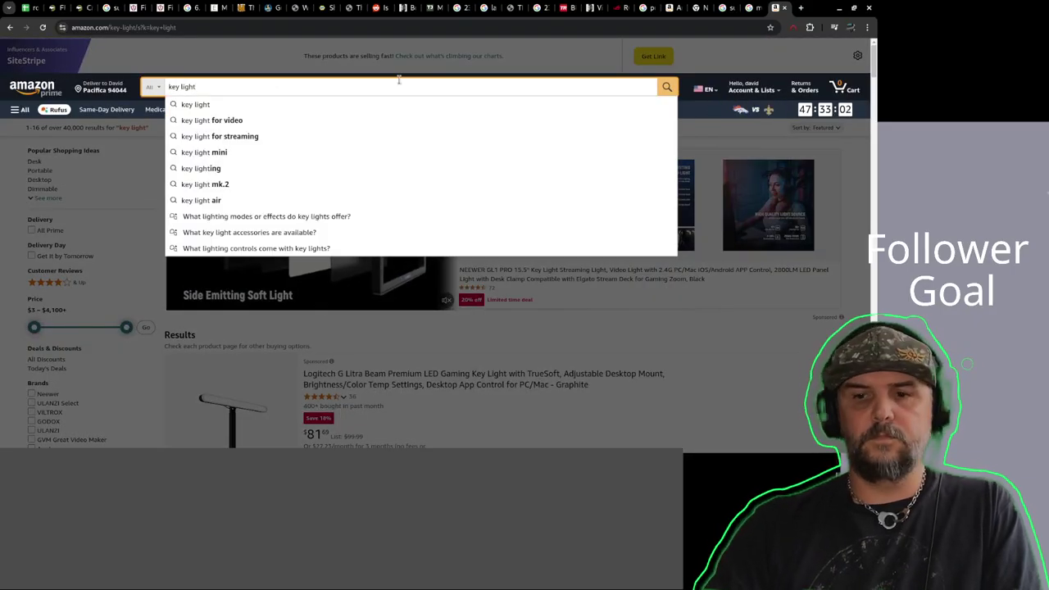
pyautogui.press('Home')
pyautogui.write('clip on')
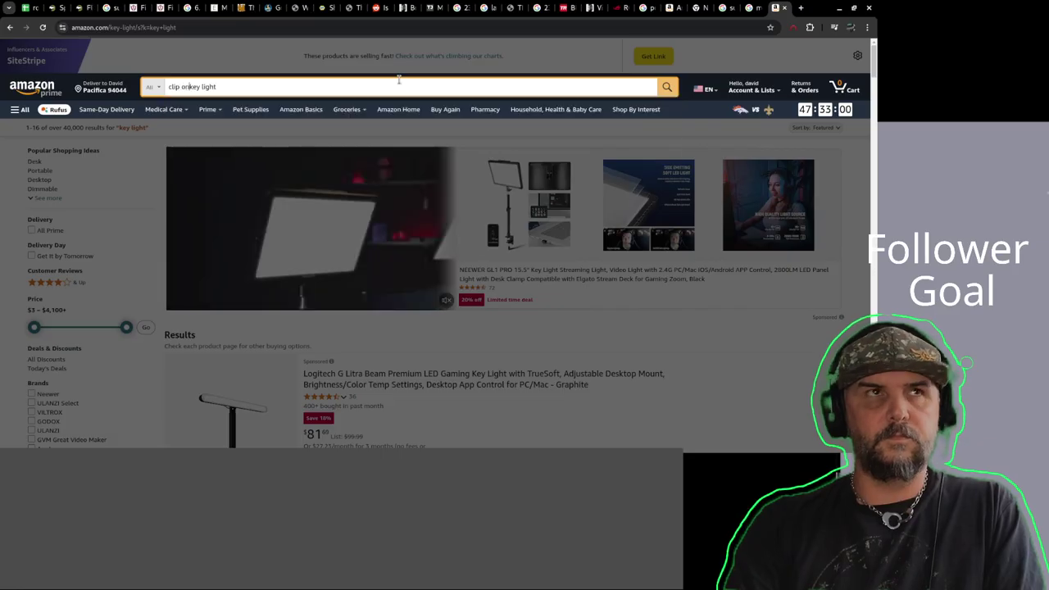
pyautogui.press('Return')
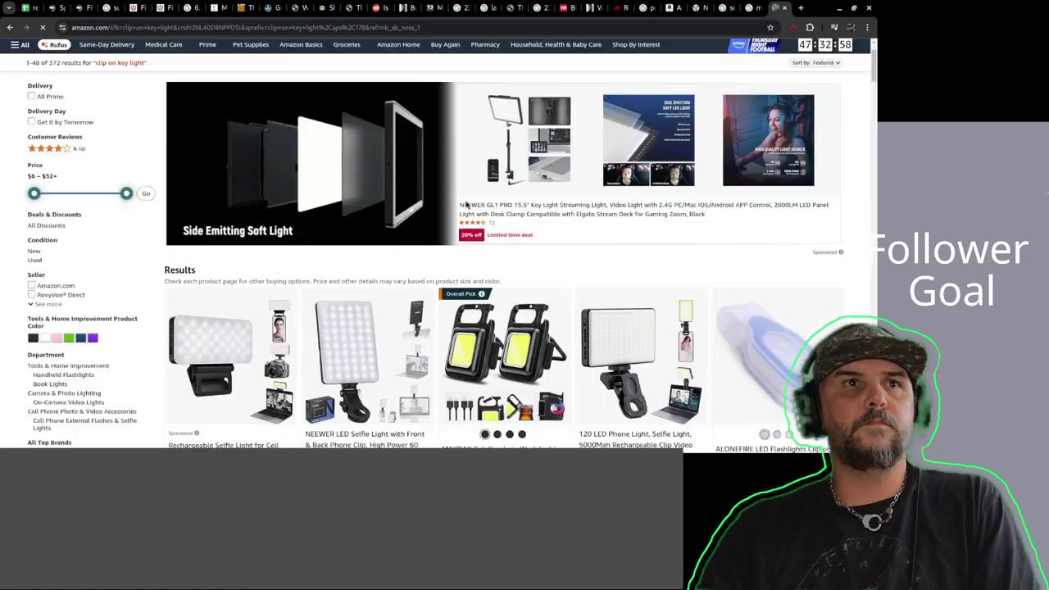
# - Open the 120 LED Phone Light product page from the clip-on results
pyautogui.scroll(-3, 361, 257)
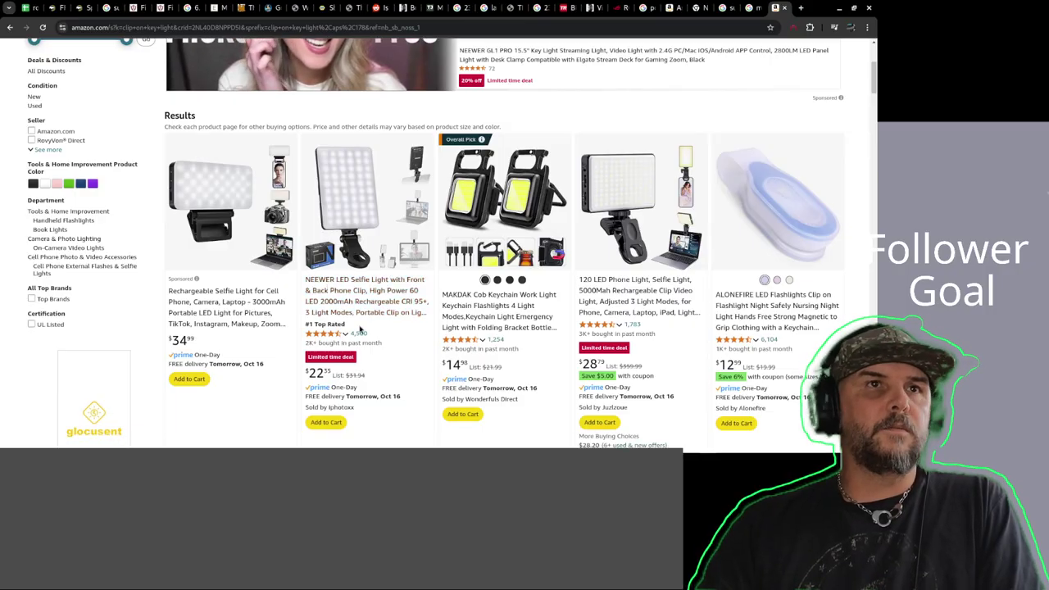
pyautogui.moveTo(332, 338)
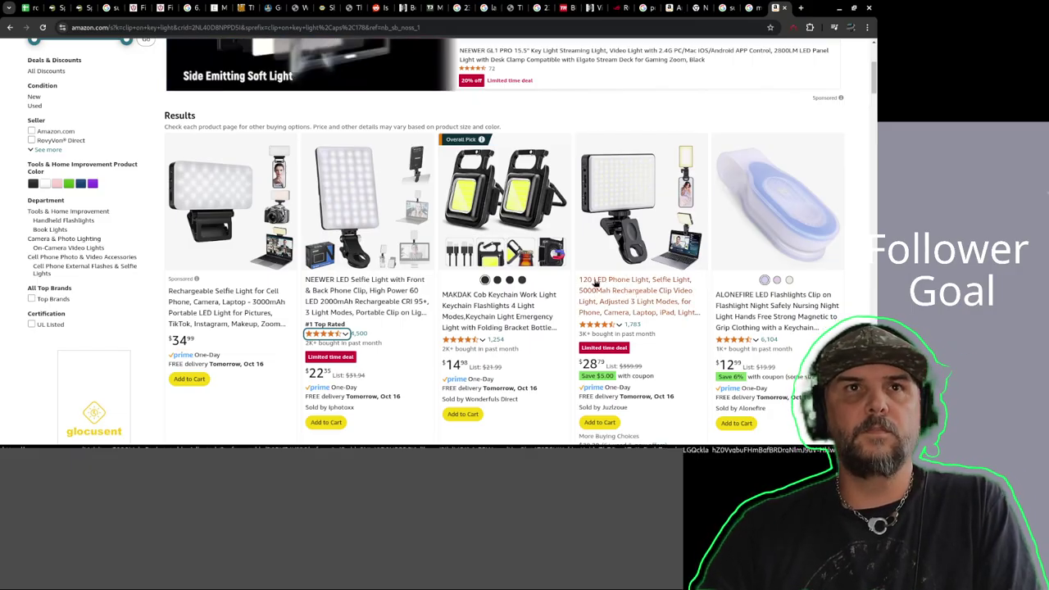
pyautogui.click(630, 288)
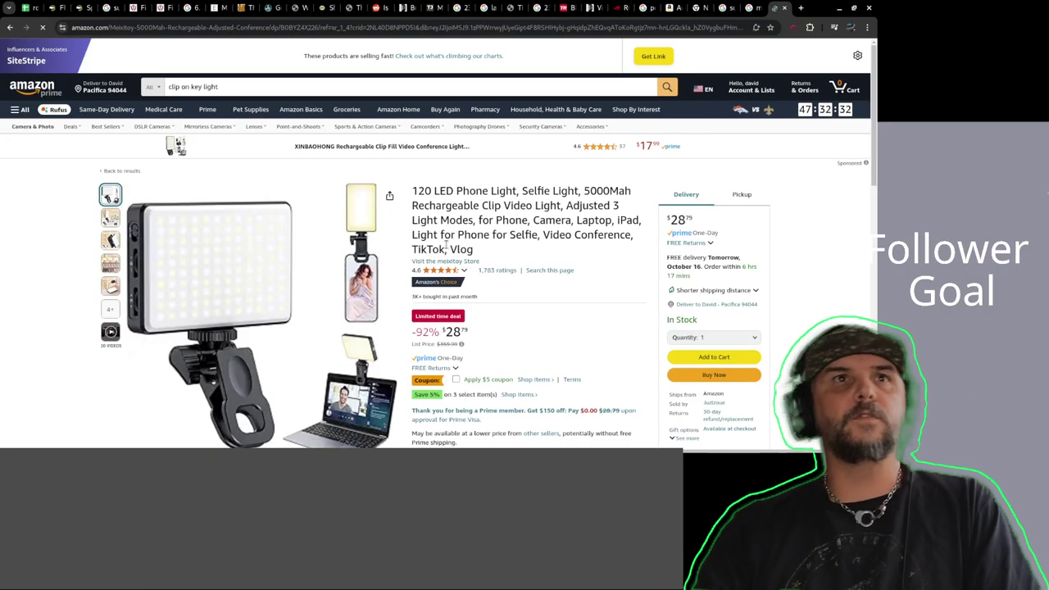
# - Review the 120 LED phone light listing, checking its 92 discount, $28.79 price and list price
pyautogui.moveTo(331, 228)
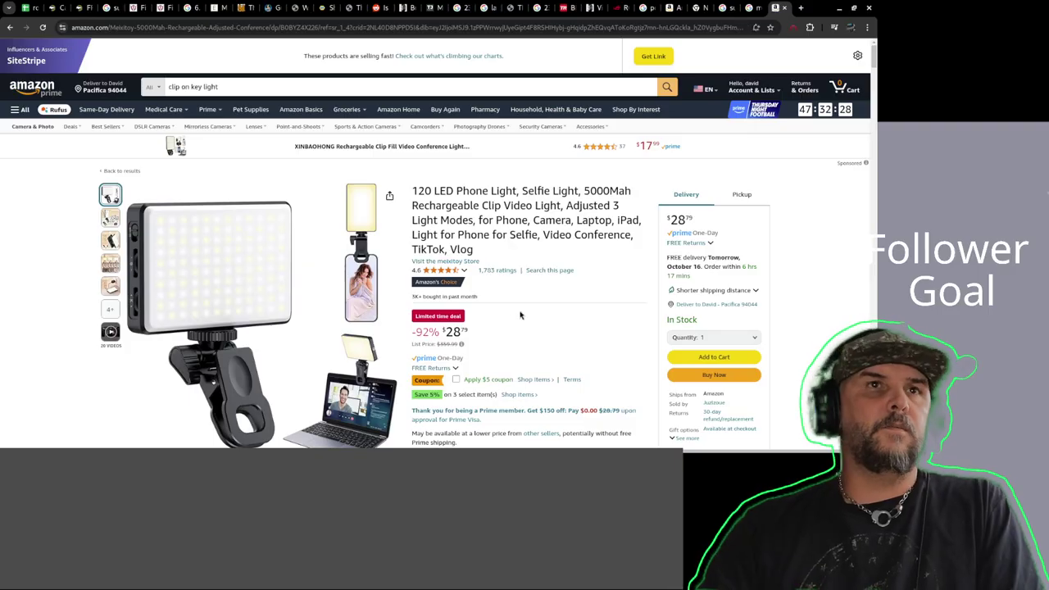
pyautogui.scroll(-4, 520, 315)
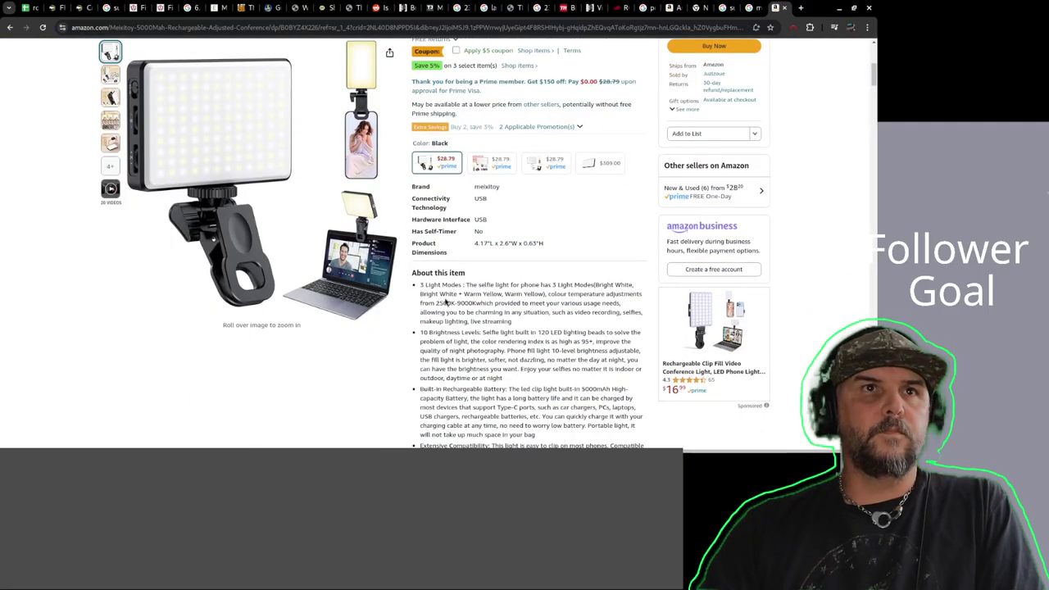
pyautogui.scroll(-1, 487, 316)
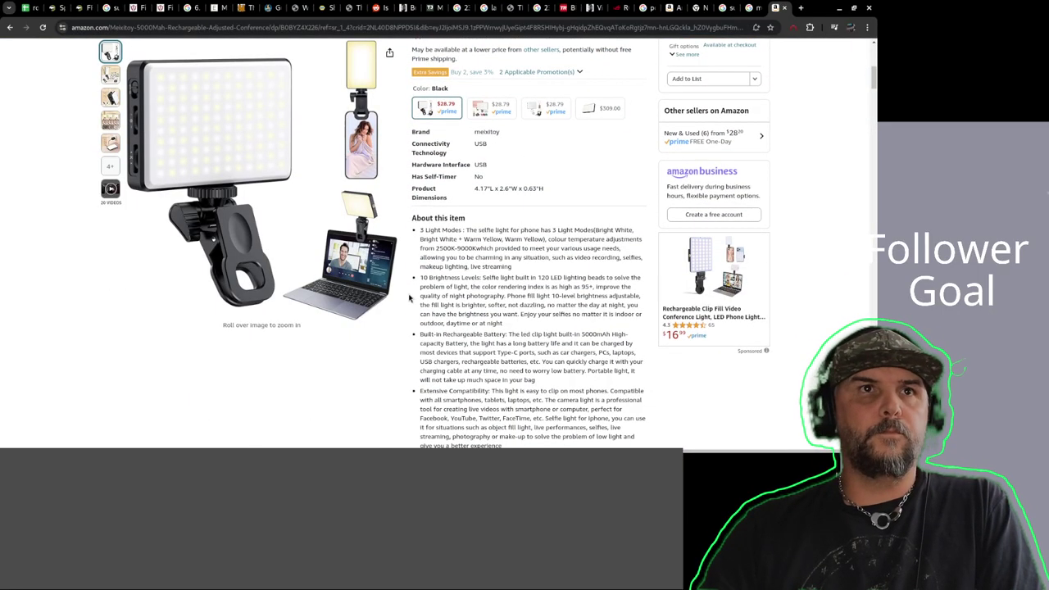
pyautogui.scroll(-2, 430, 336)
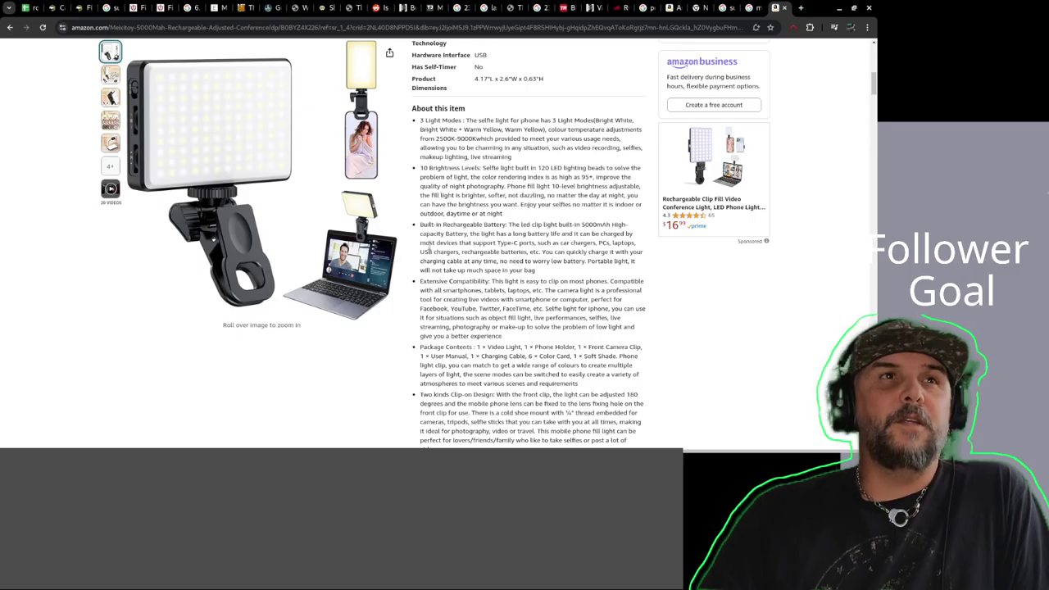
pyautogui.moveTo(149, 125)
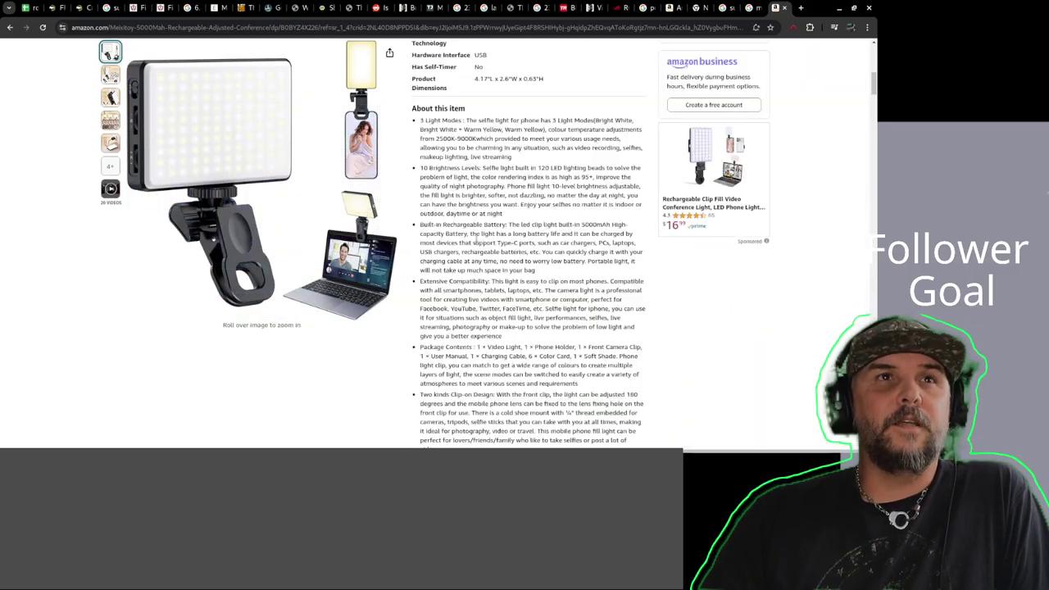
pyautogui.moveTo(167, 140)
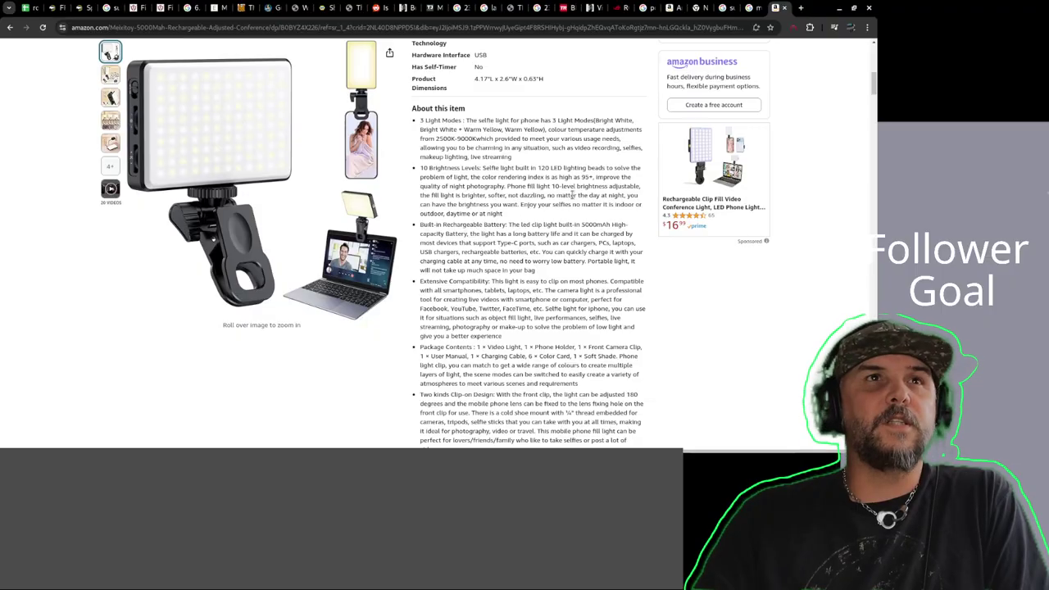
pyautogui.scroll(8, 613, 279)
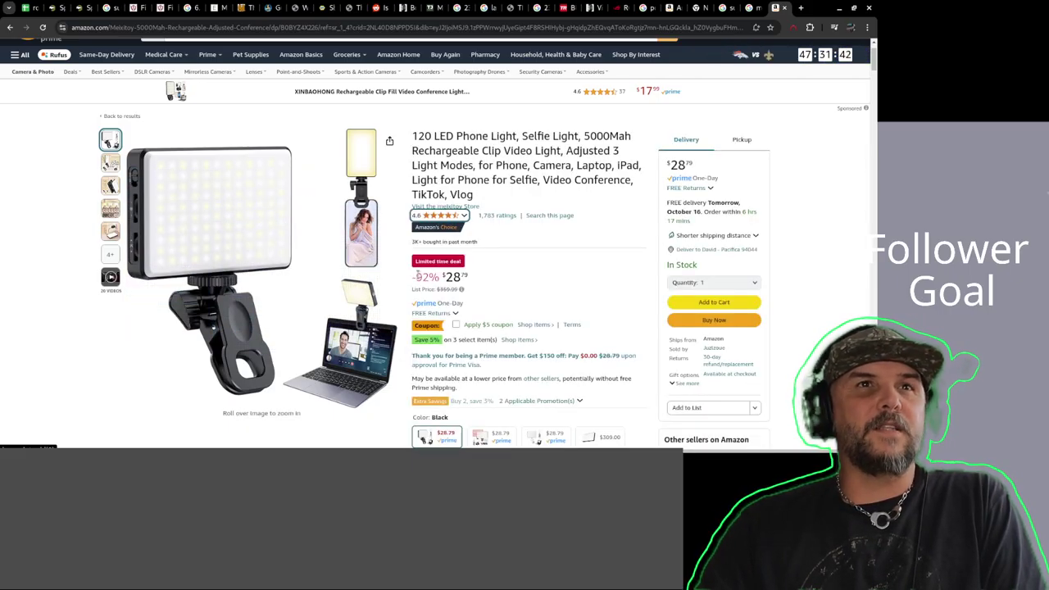
pyautogui.doubleClick(421, 277)
pyautogui.click(538, 262)
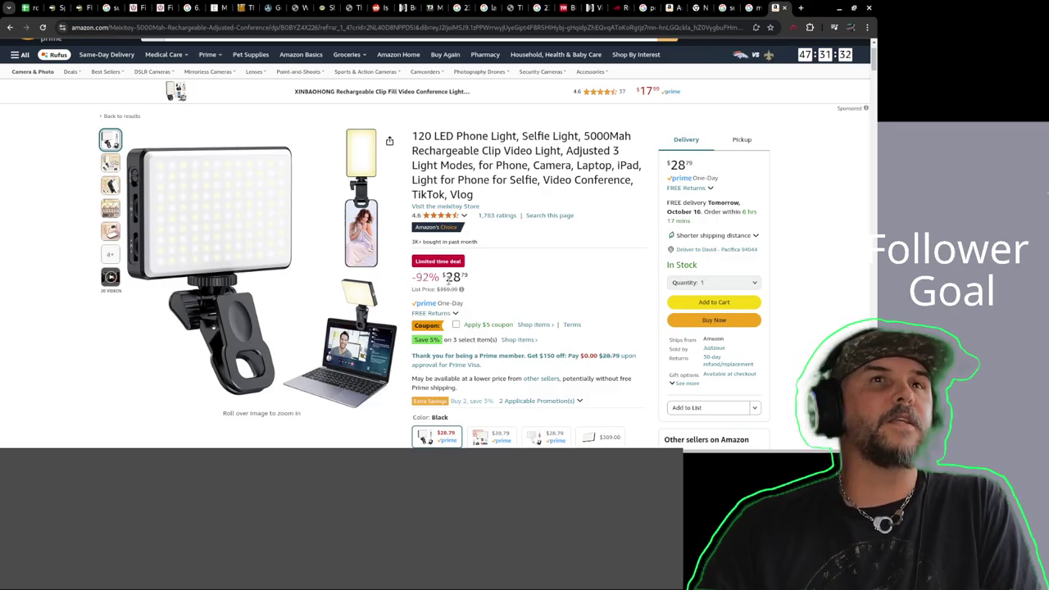
pyautogui.moveTo(449, 280); pyautogui.dragTo(472, 287)
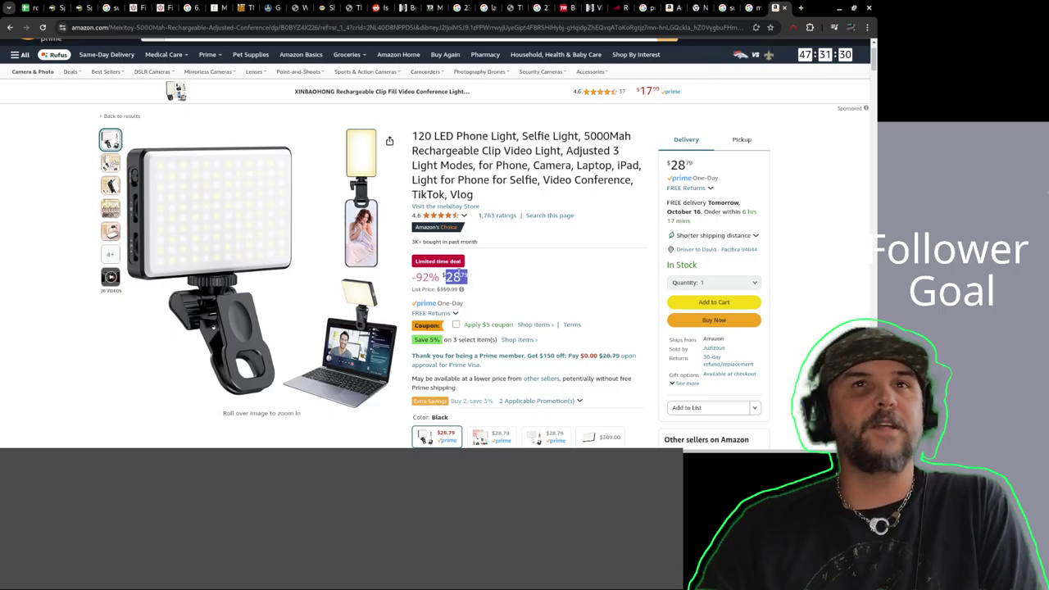
pyautogui.click(518, 285)
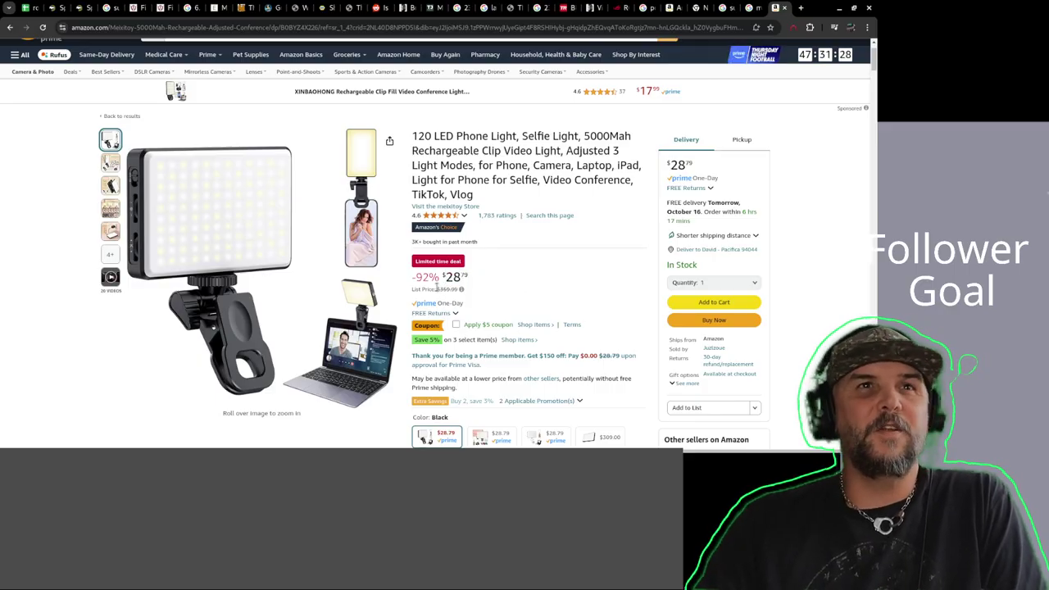
pyautogui.moveTo(437, 289); pyautogui.dragTo(456, 289)
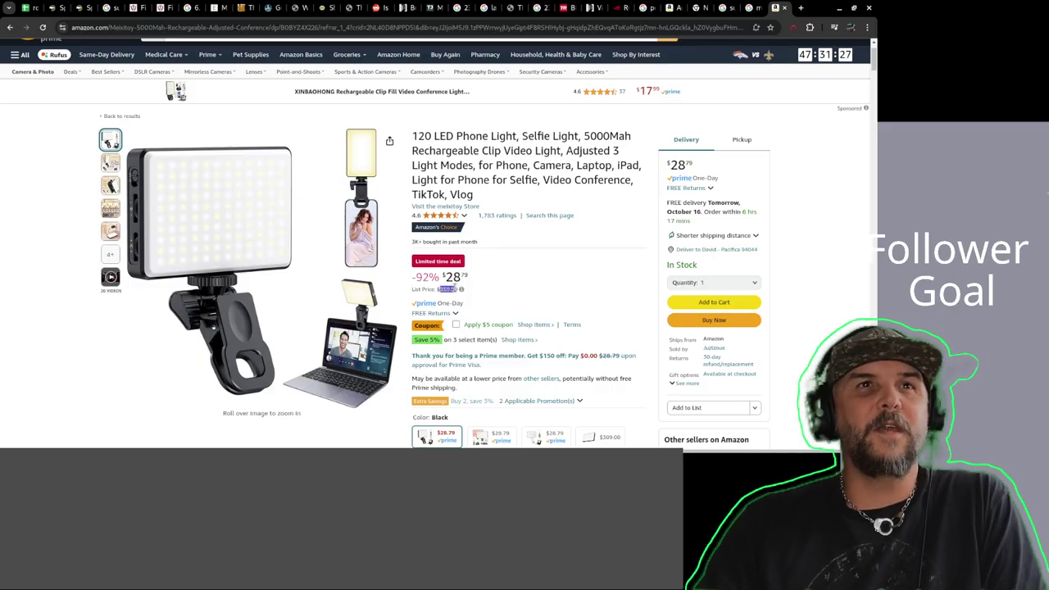
pyautogui.click(524, 263)
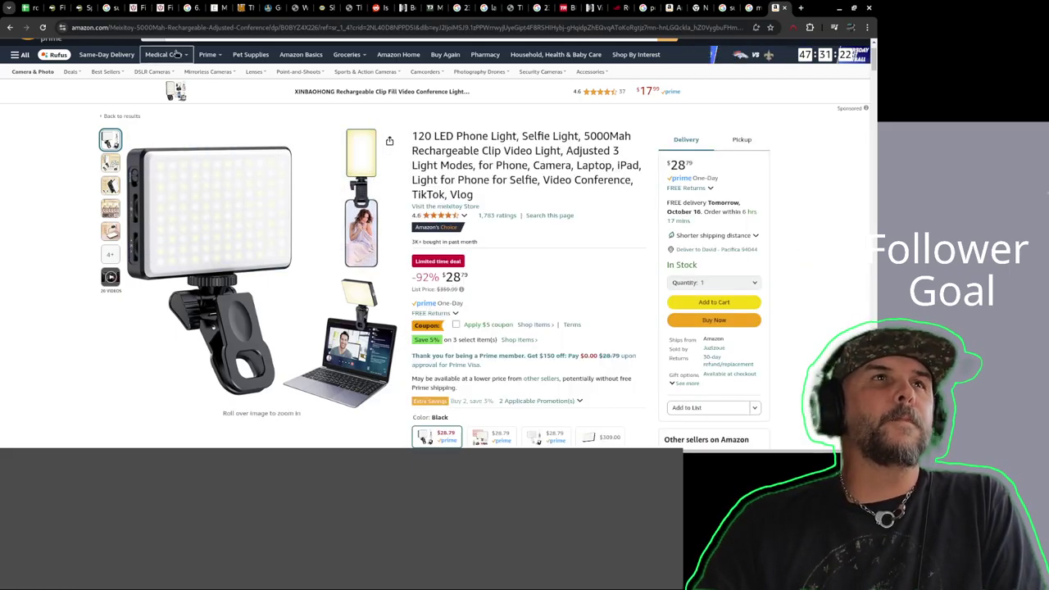
# - Copy the product page address and return to the roadtrip budgets spreadsheet
pyautogui.click(217, 29)
pyautogui.rightClick(218, 31)
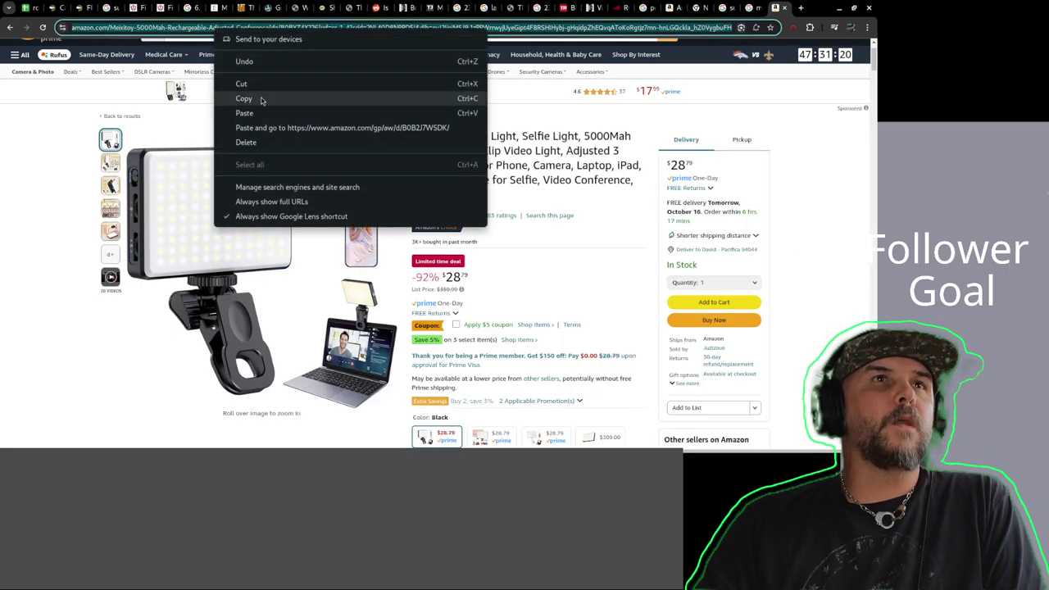
pyautogui.click(607, 197)
pyautogui.scroll(-3, 616, 193)
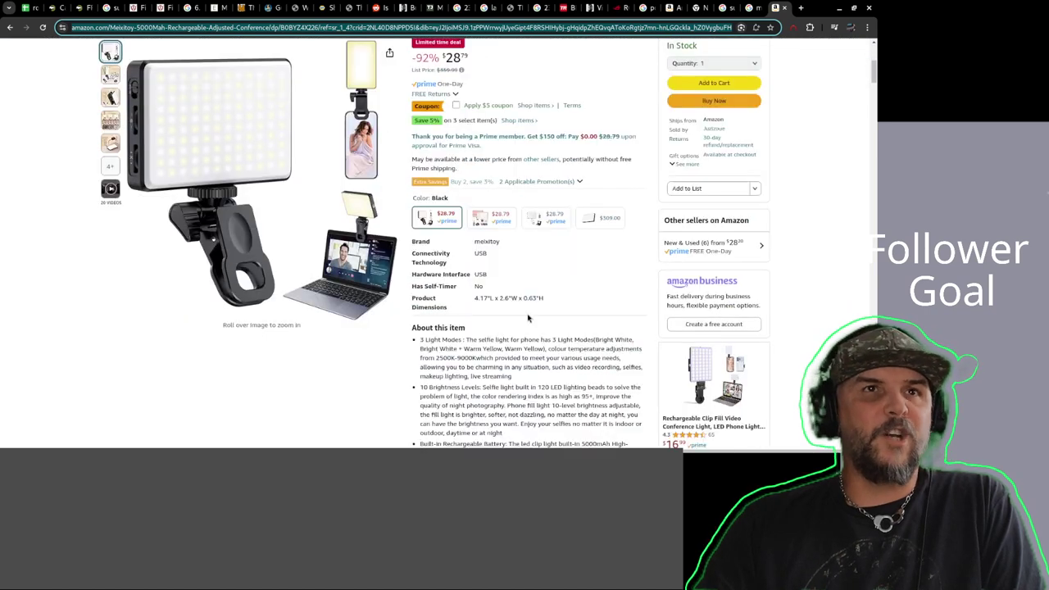
pyautogui.scroll(-2, 547, 317)
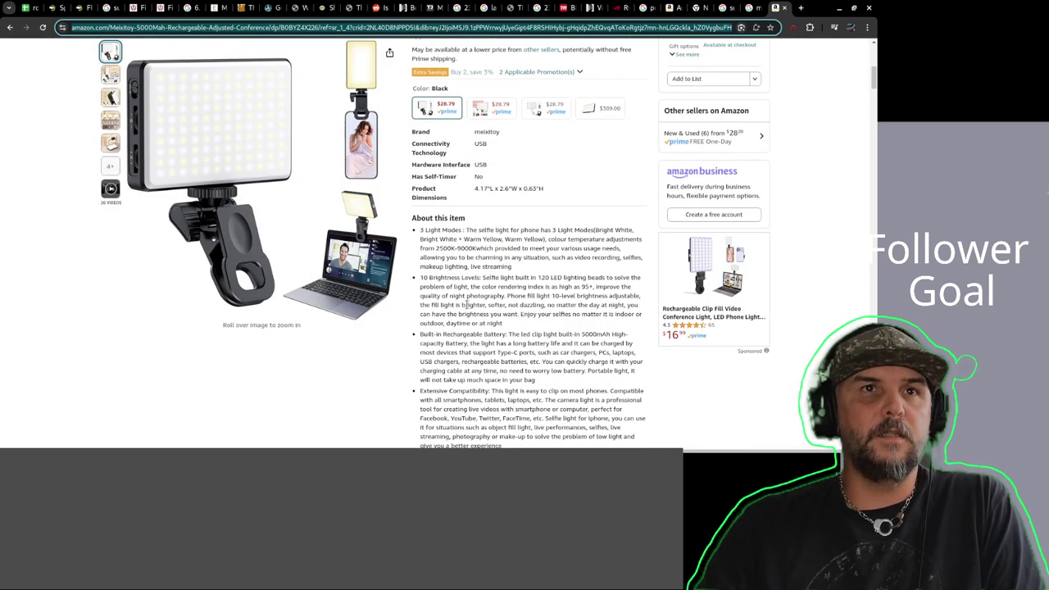
pyautogui.scroll(-3, 467, 305)
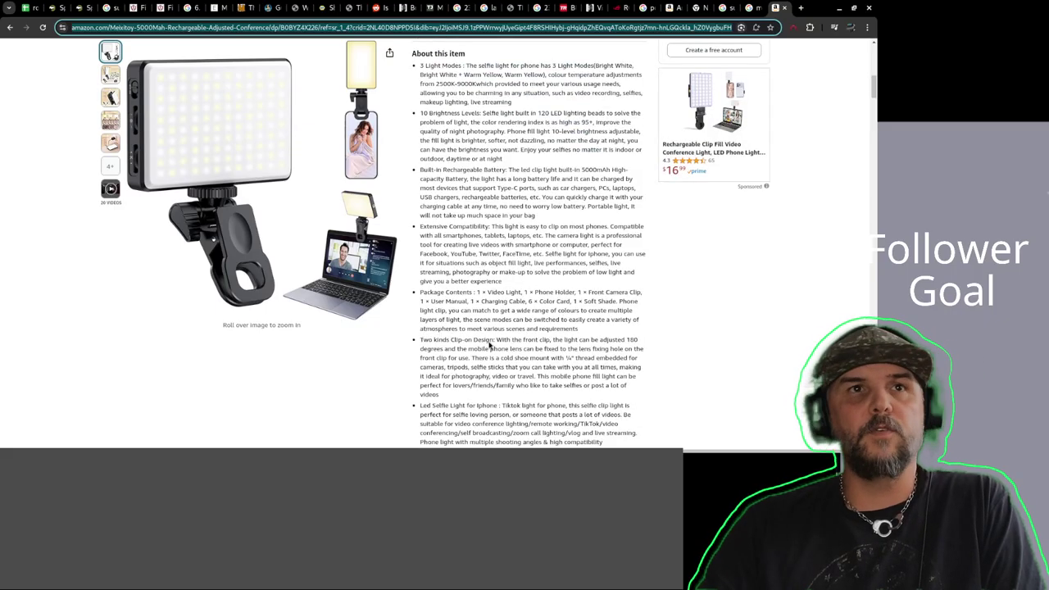
pyautogui.scroll(-2, 508, 283)
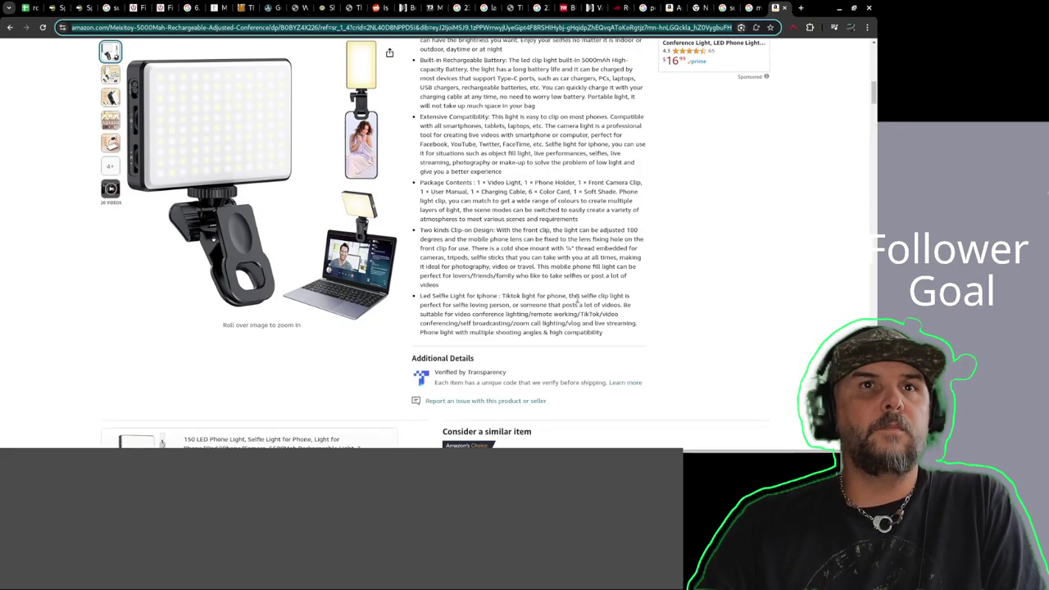
pyautogui.scroll(-12, 578, 300)
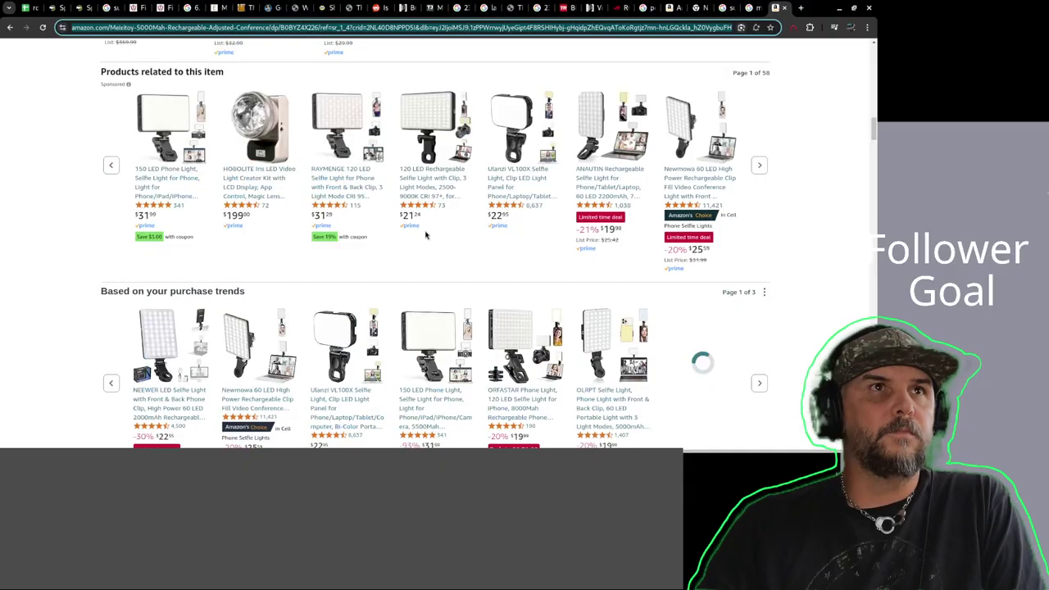
pyautogui.click(30, 8)
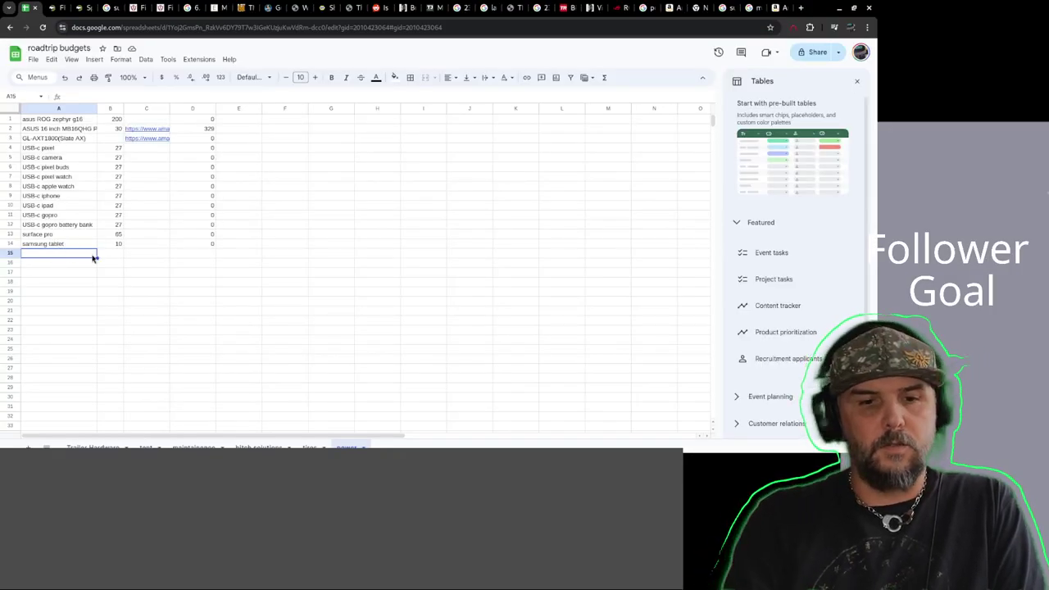
# - Enter 'clip on key light' in A15 with wattage 27 in B15 and B16
pyautogui.write('clip on ')
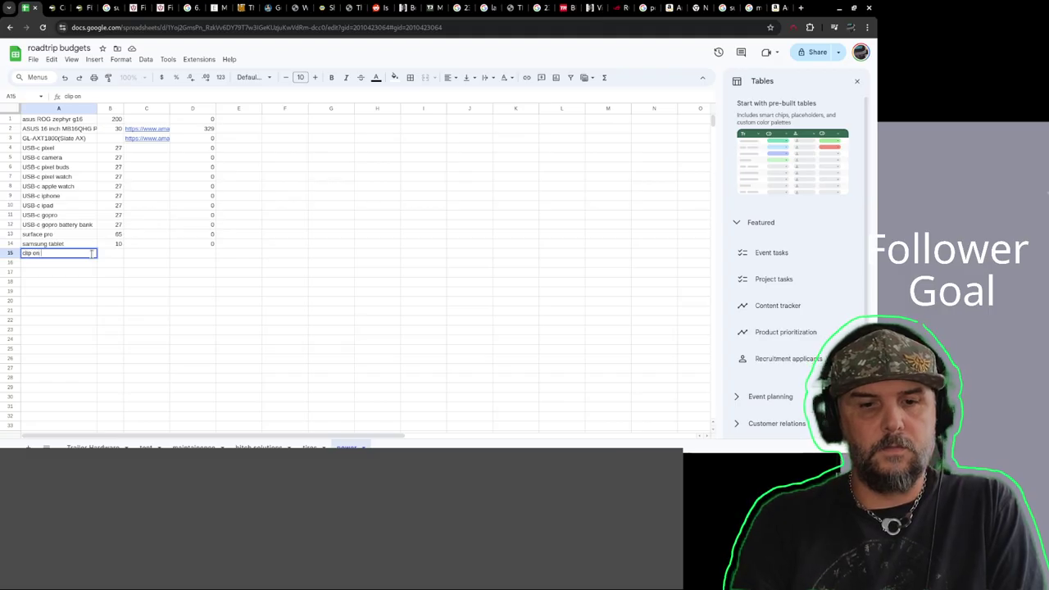
pyautogui.write('key light')
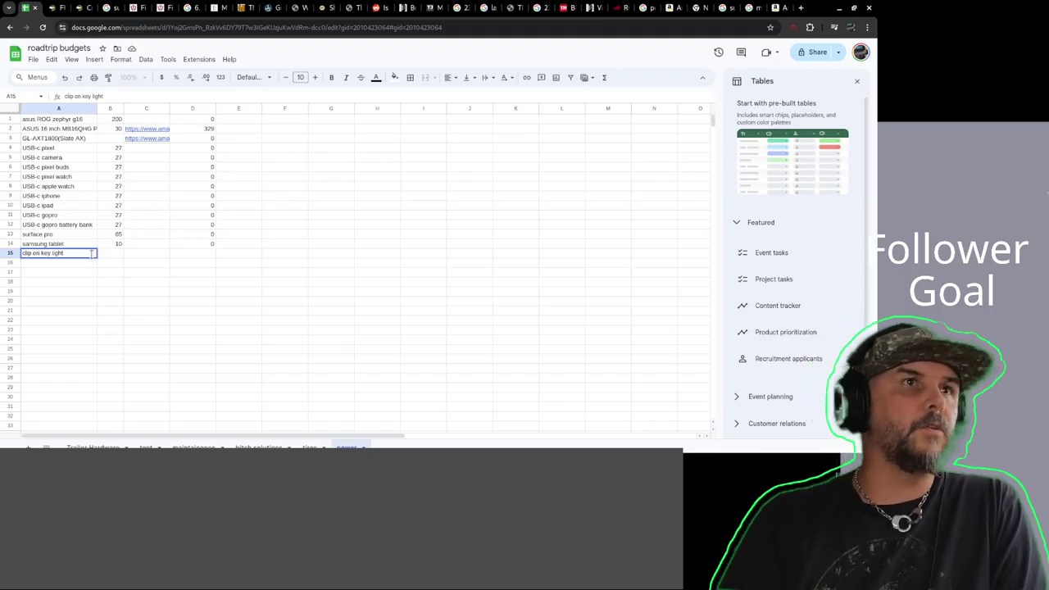
pyautogui.press('Tab')
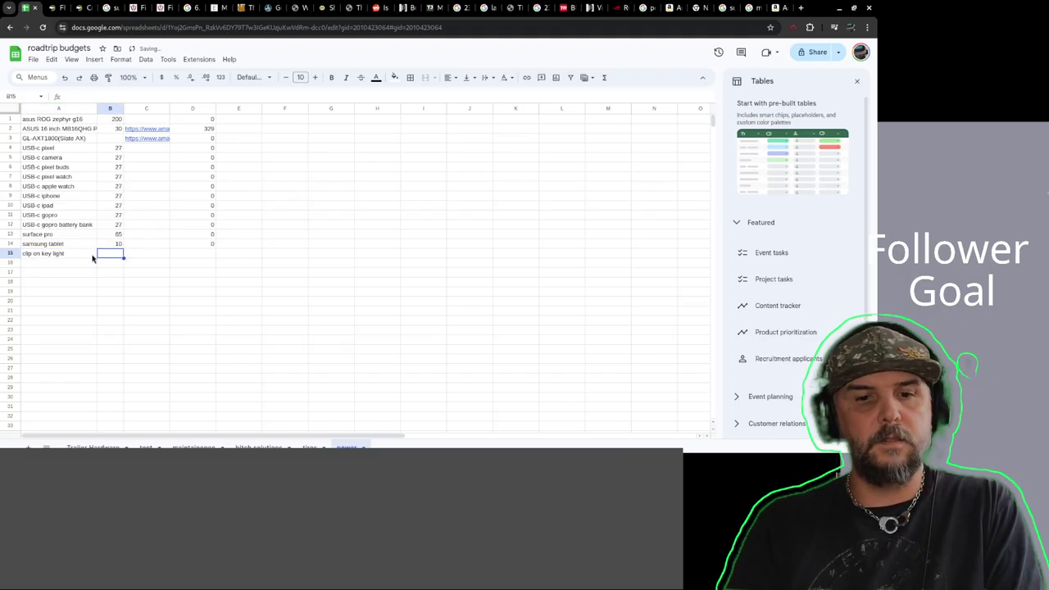
pyautogui.write('27')
pyautogui.press('Return')
pyautogui.write('27')
pyautogui.press('Return')
# - Fill 'clip on key light' down into A16 and go back to the Amazon light listing
pyautogui.click(93, 259)
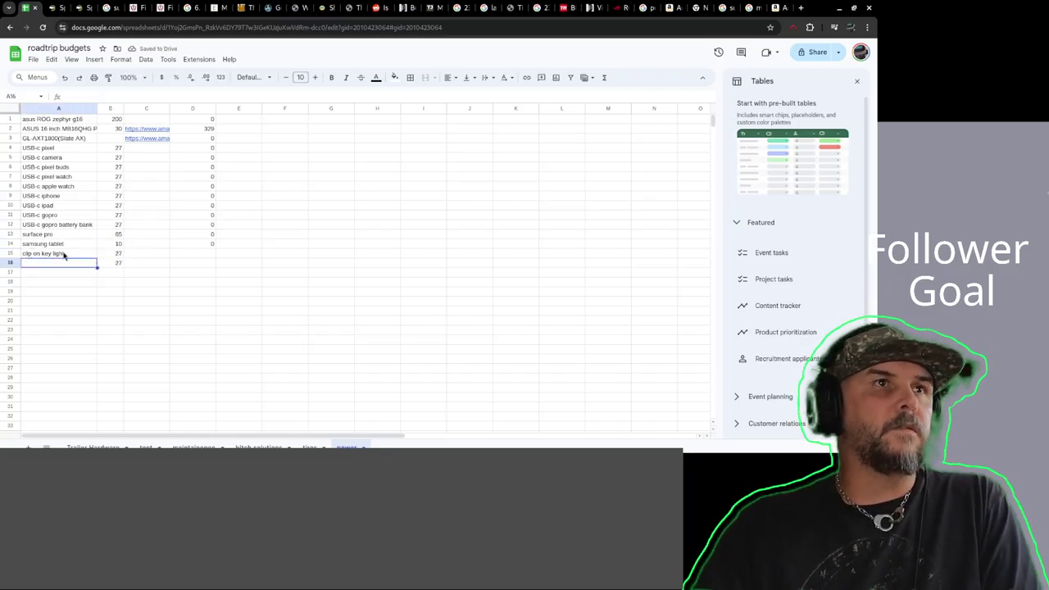
pyautogui.click(93, 254)
pyautogui.moveTo(95, 263); pyautogui.dragTo(96, 267)
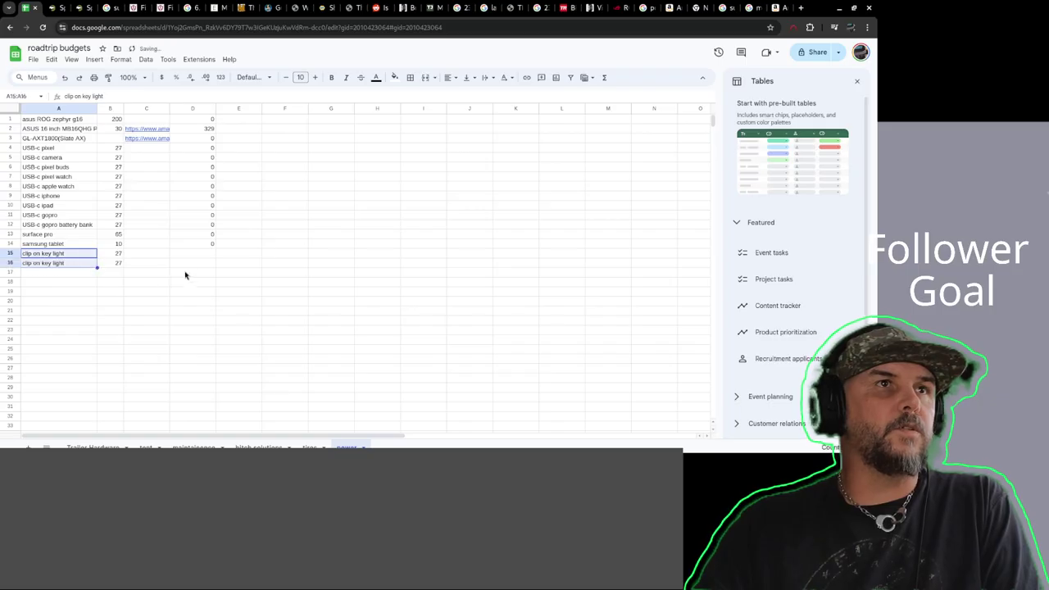
pyautogui.click(204, 255)
pyautogui.click(220, 256)
pyautogui.click(205, 256)
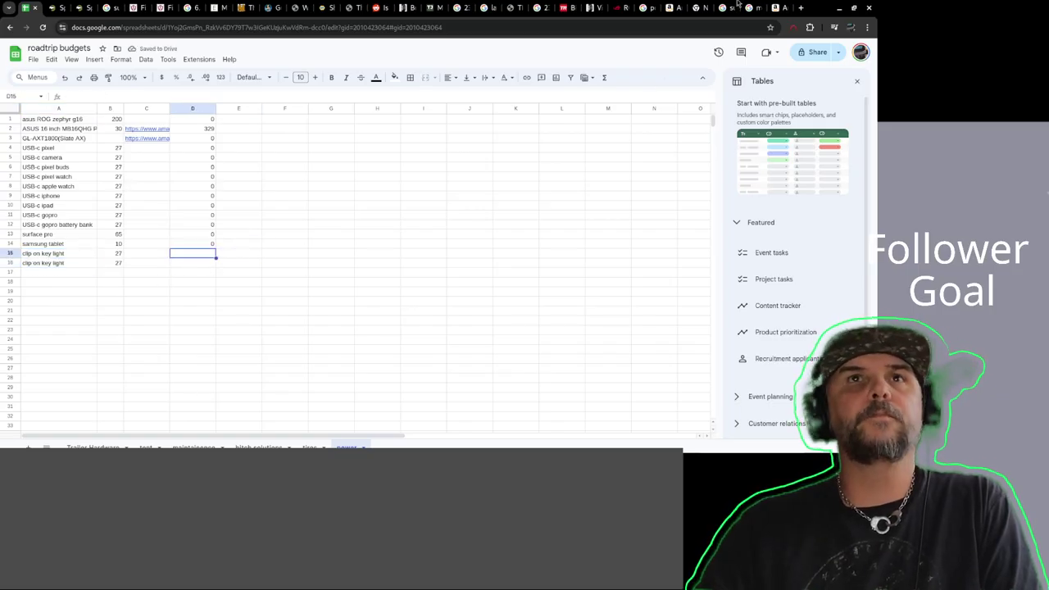
pyautogui.click(777, 7)
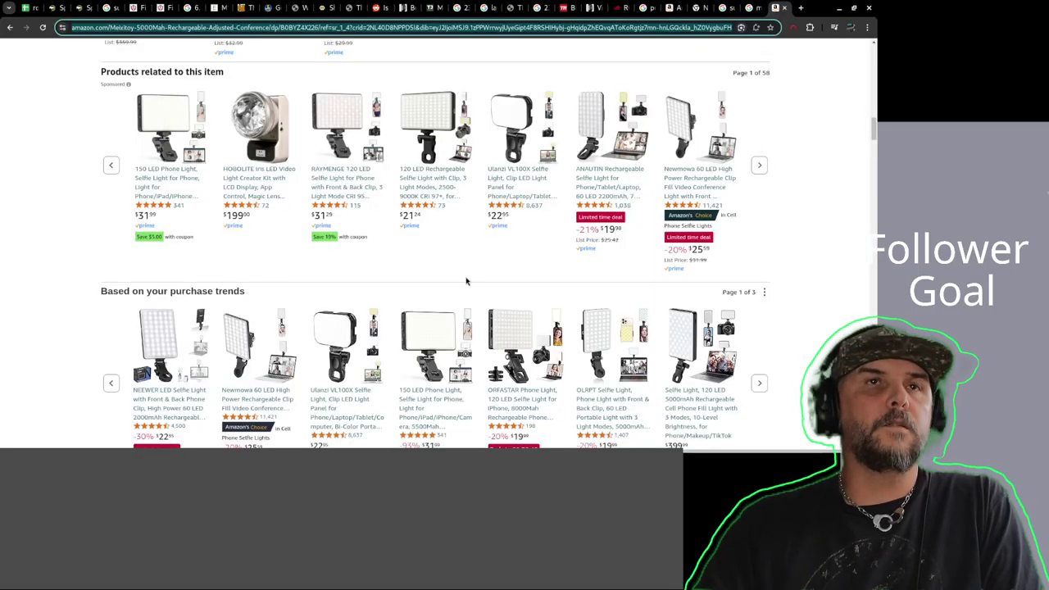
pyautogui.scroll(10, 464, 278)
pyautogui.scroll(4, 464, 173)
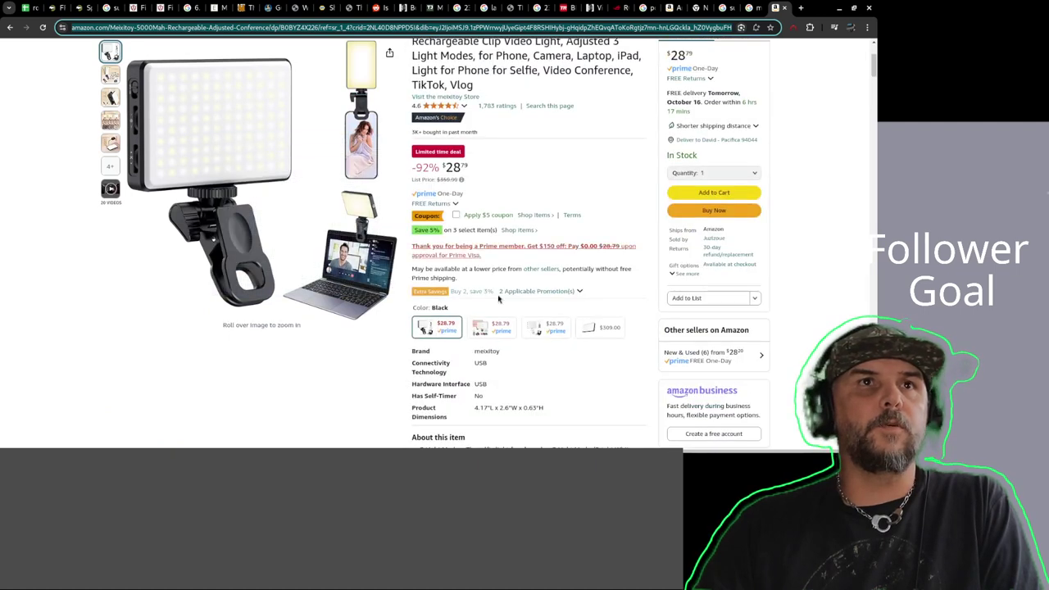
# - Enter price 28.97 in D15 and D16 for both clip-on light rows, then open a new tab
pyautogui.click(31, 8)
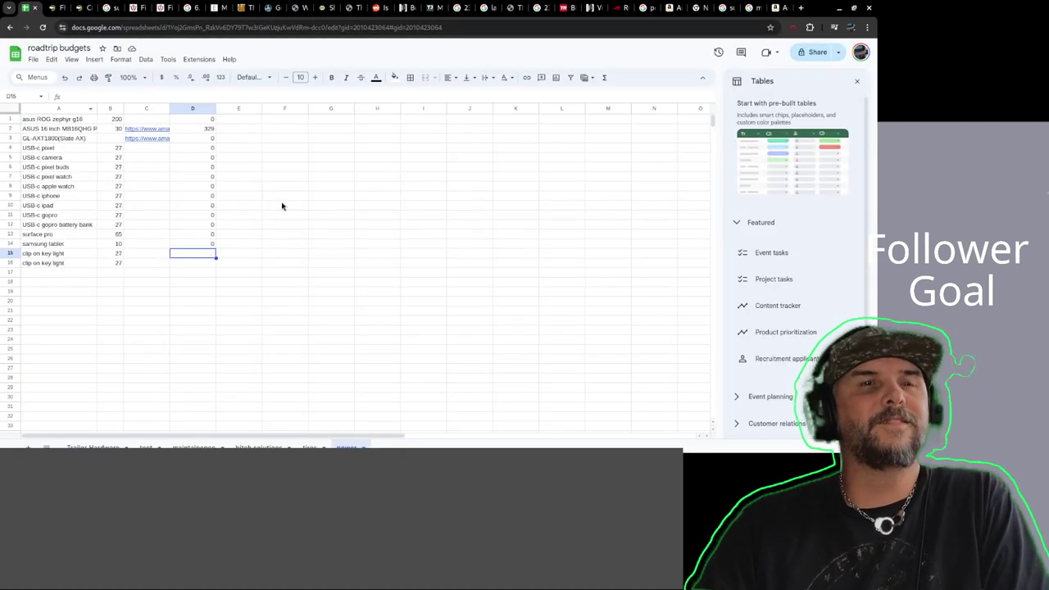
pyautogui.write('28.97')
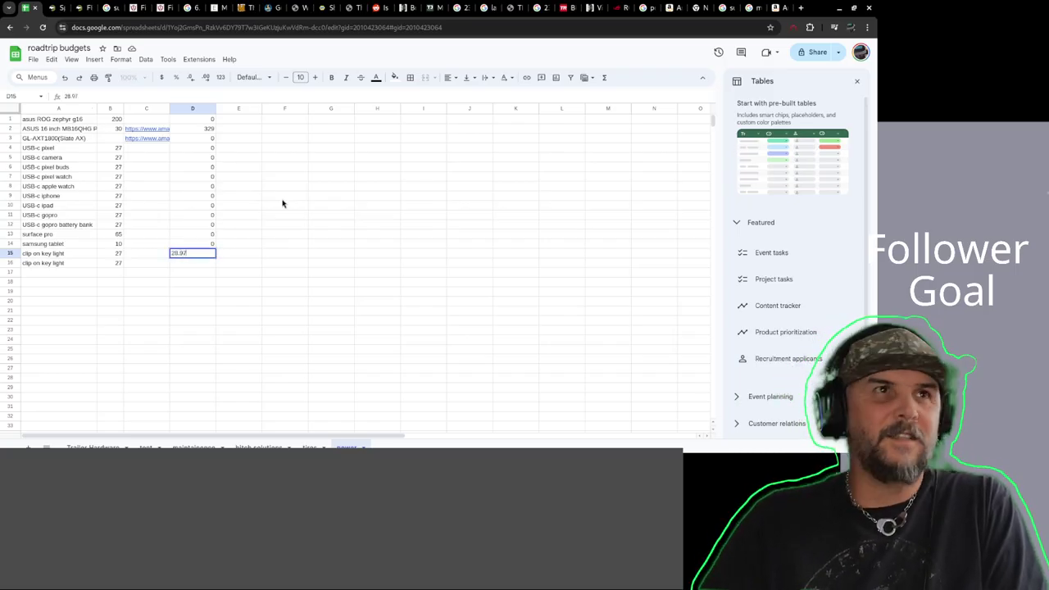
pyautogui.press('Tab')
pyautogui.press('Return')
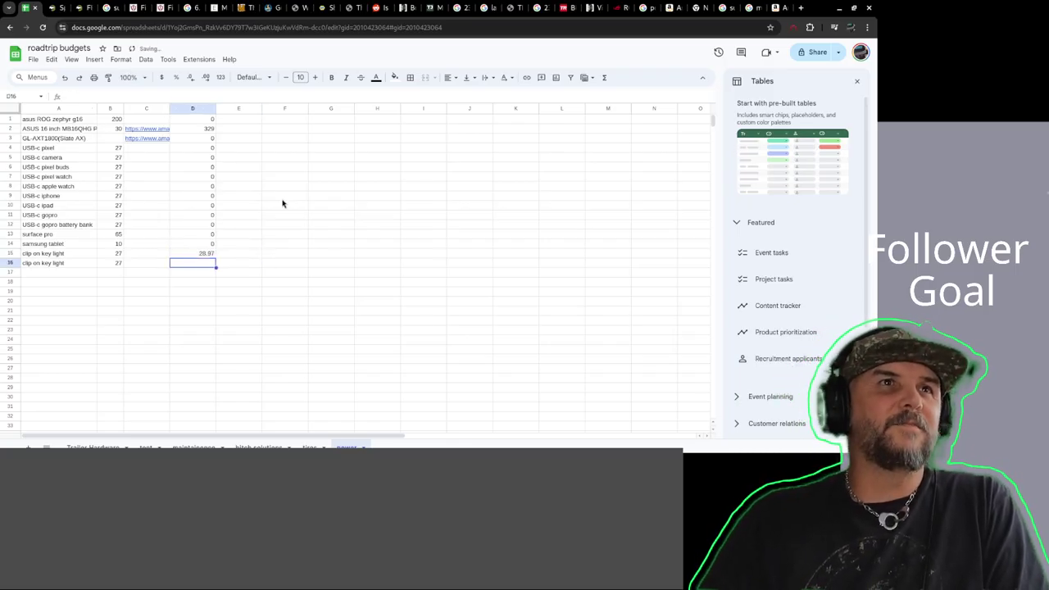
pyautogui.write('28.97')
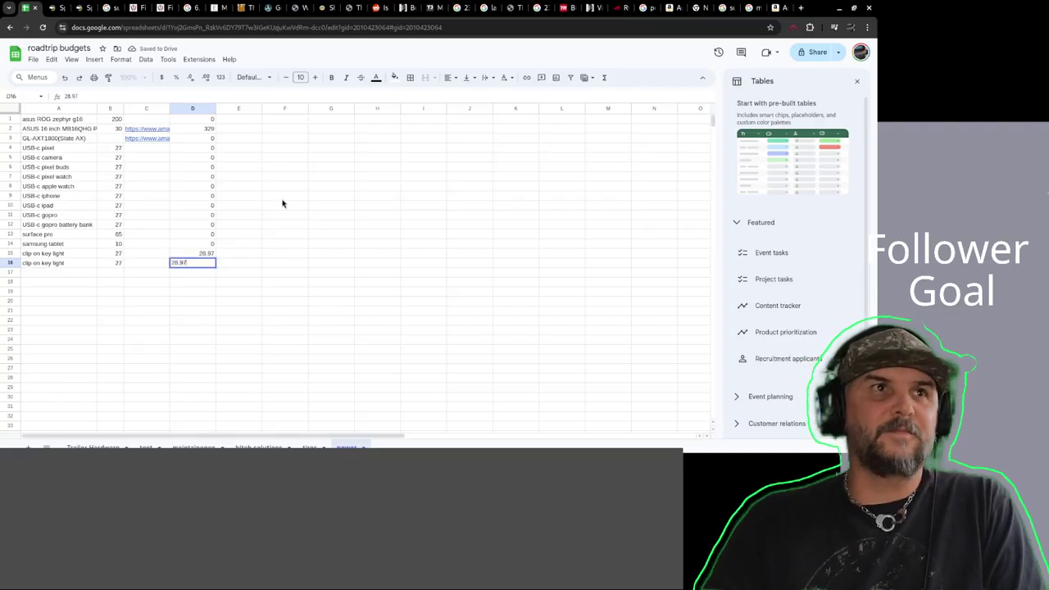
pyautogui.press('Return')
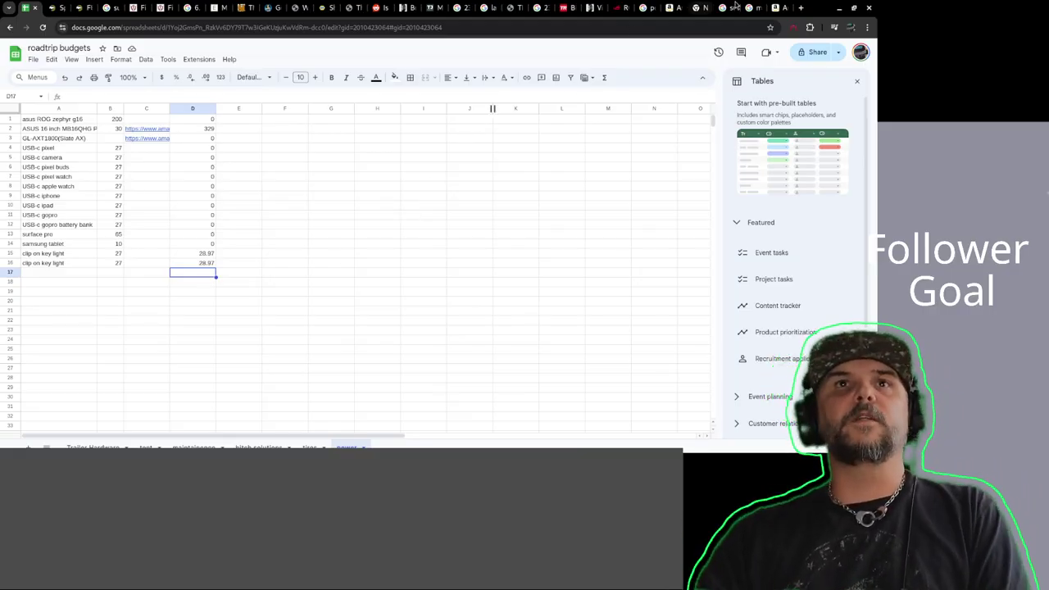
pyautogui.click(801, 8)
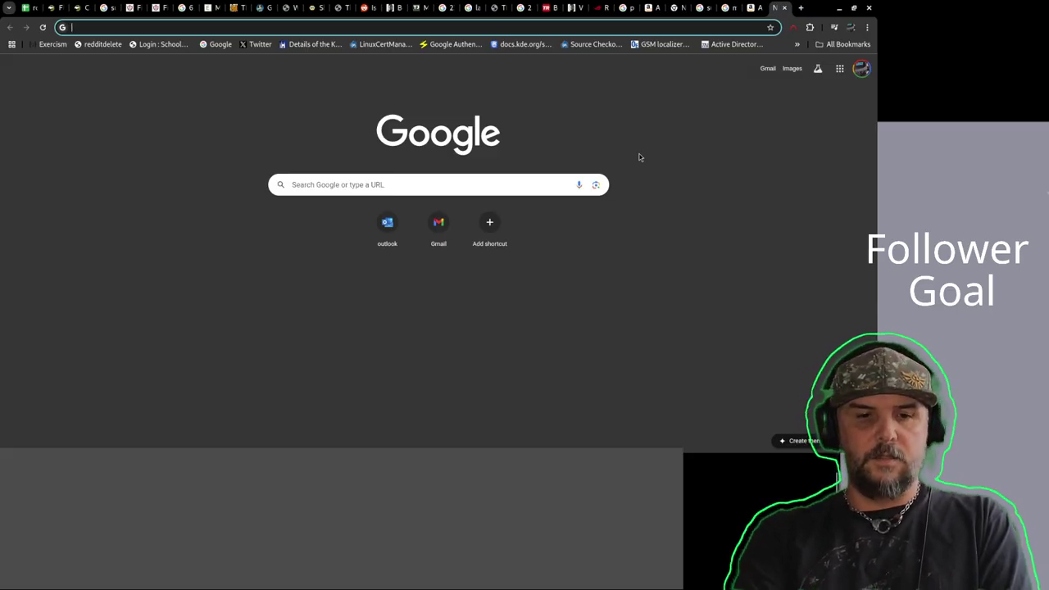
# - Search Google for 'starlink mini mobile' and open the 'Starlink | Roam' result
pyautogui.write('starlink')
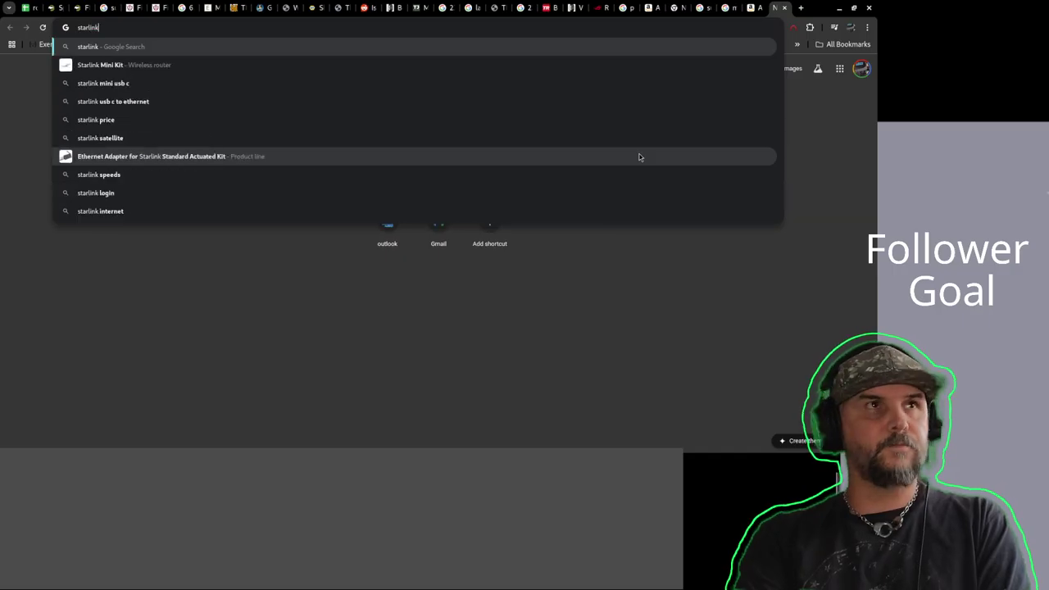
pyautogui.write(' mini')
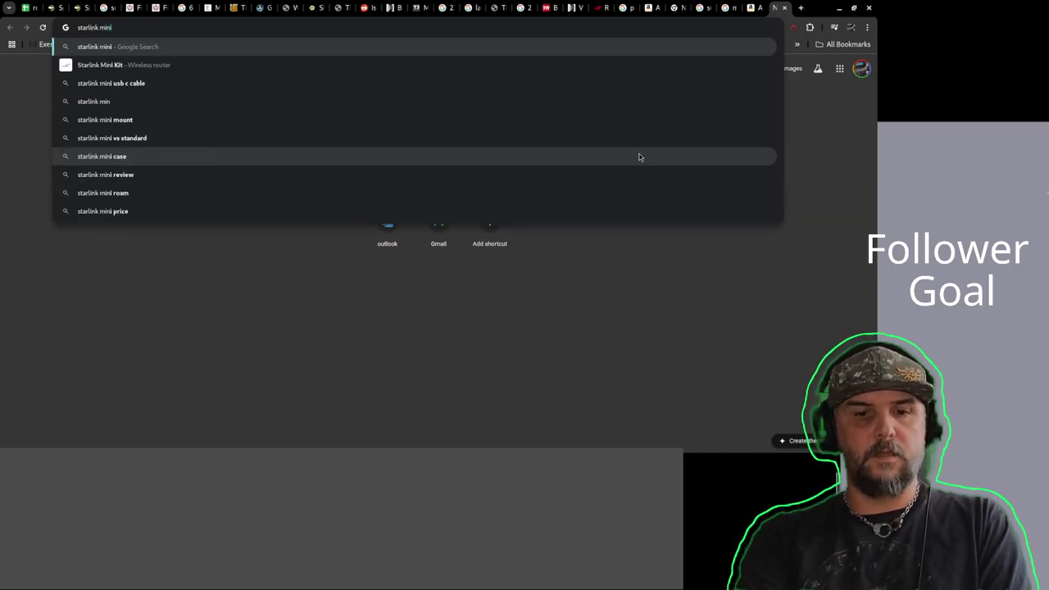
pyautogui.write(' mo')
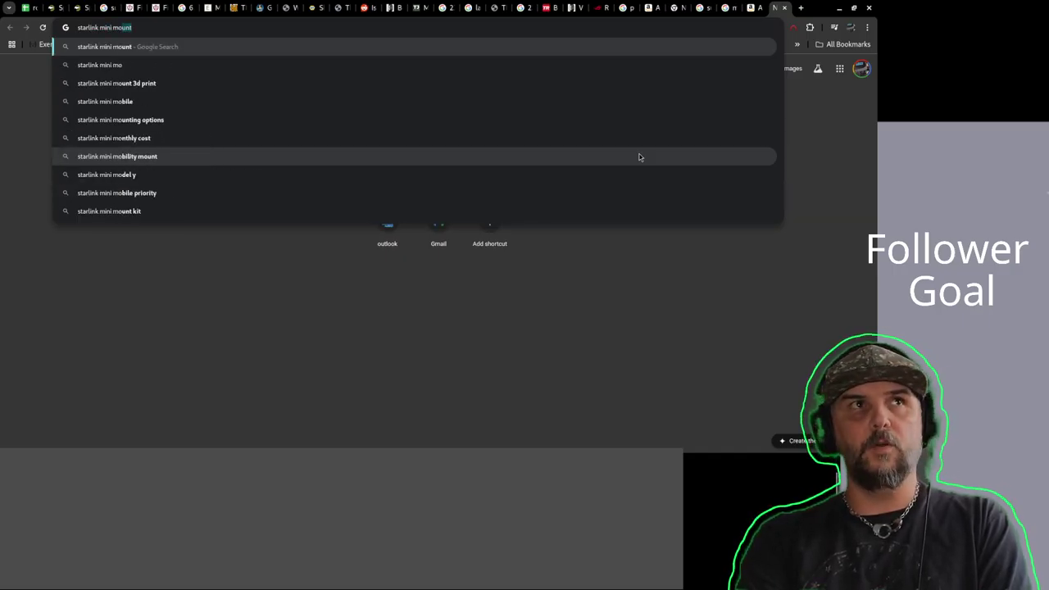
pyautogui.write('bile')
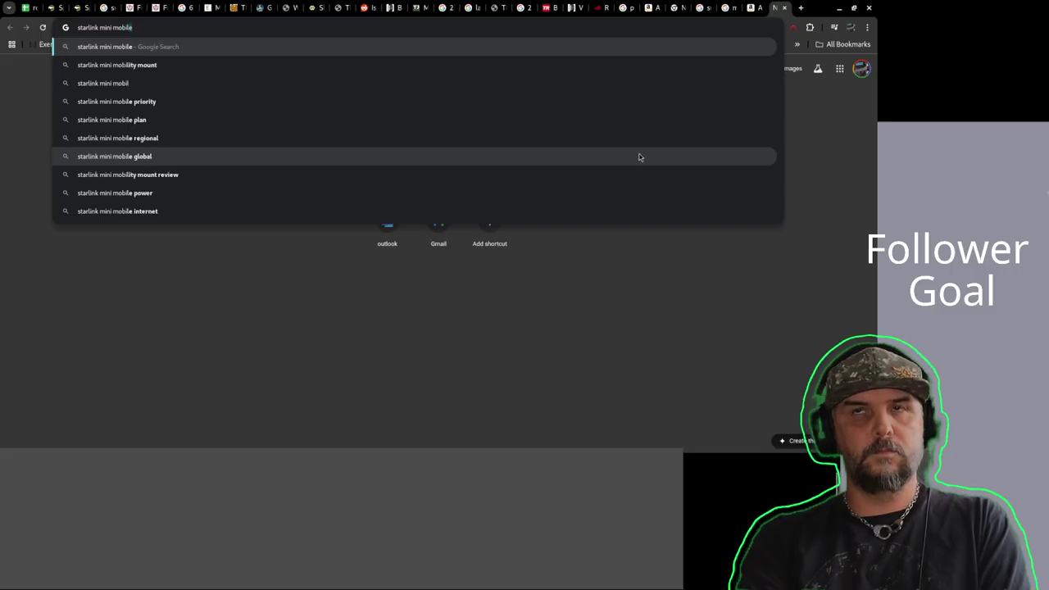
pyautogui.press('Return')
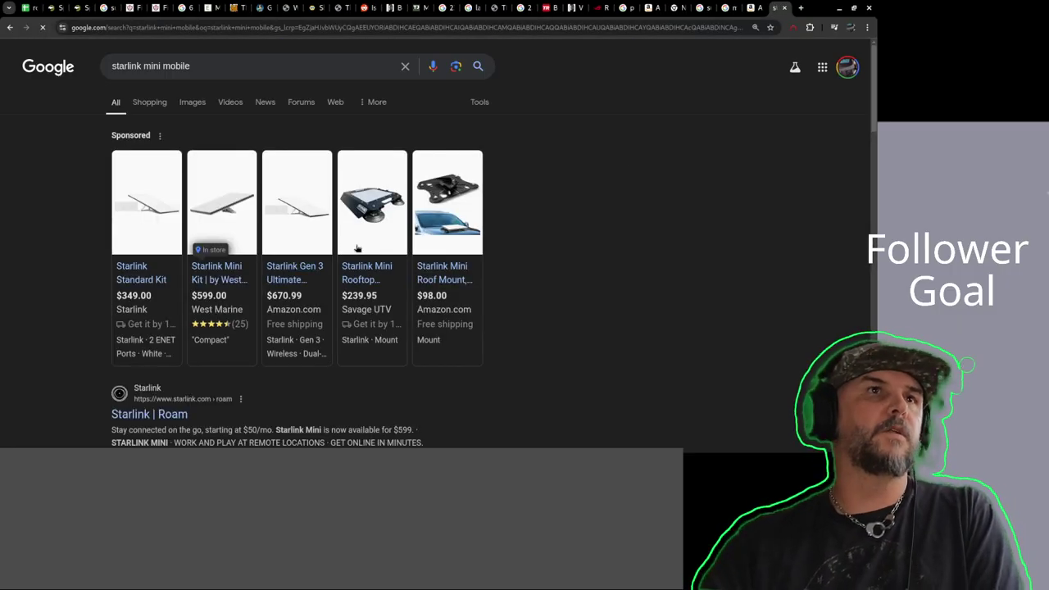
pyautogui.scroll(-1, 399, 82)
pyautogui.click(167, 309)
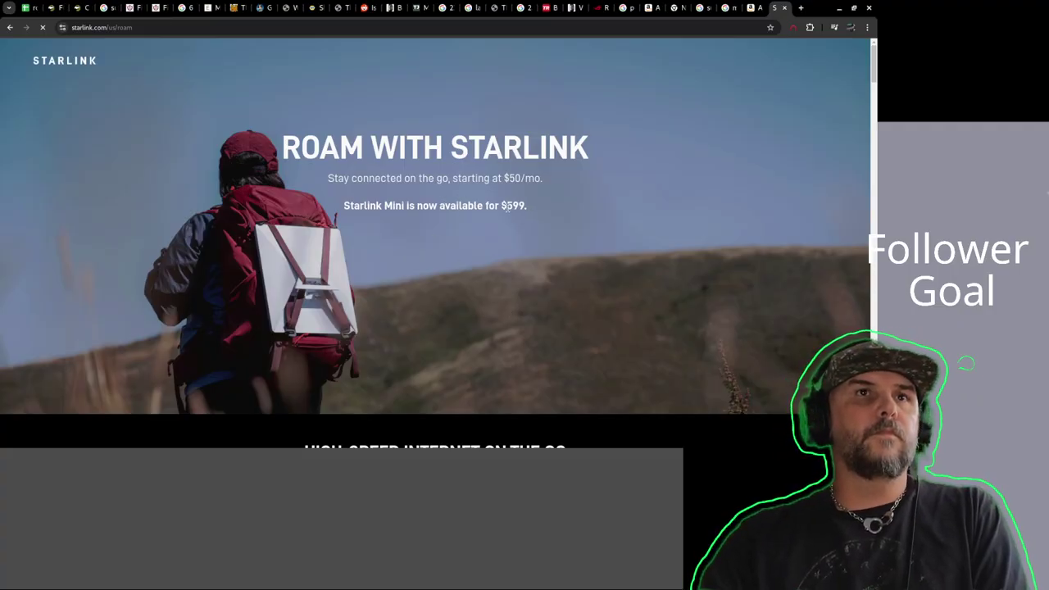
# - Scroll the Roam page, noting the $165 Roam Unlimited price, and open the Starlink Mini's specifications
pyautogui.scroll(-3, 380, 207)
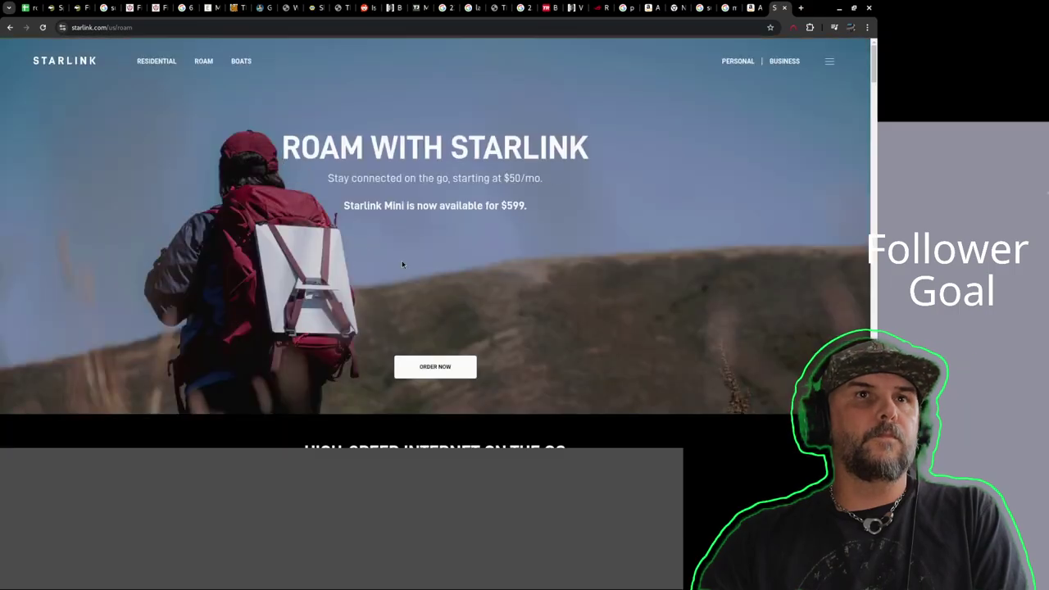
pyautogui.scroll(-3, 402, 260)
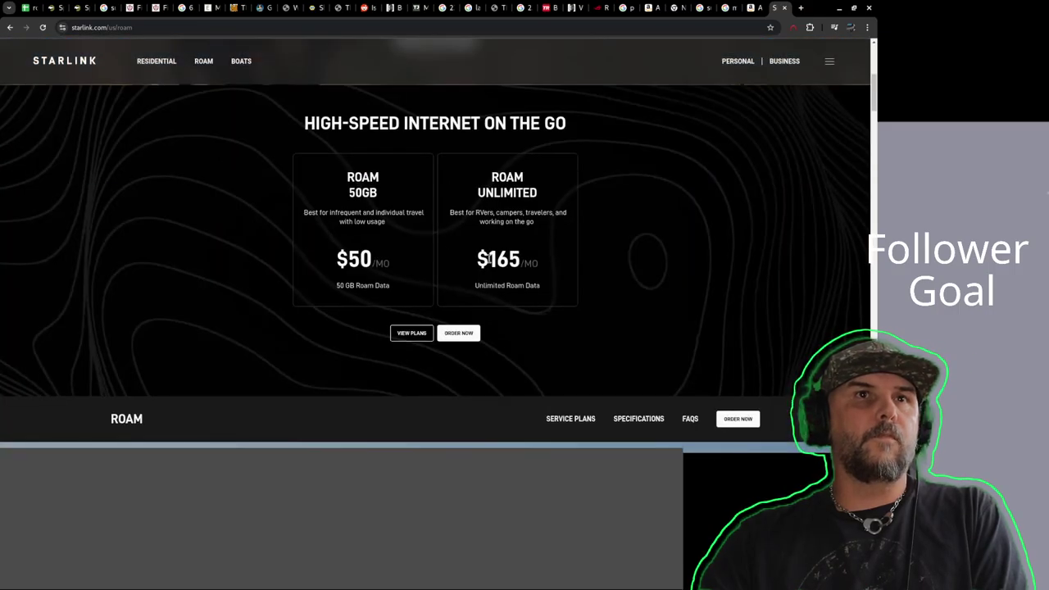
pyautogui.moveTo(490, 259); pyautogui.dragTo(519, 259)
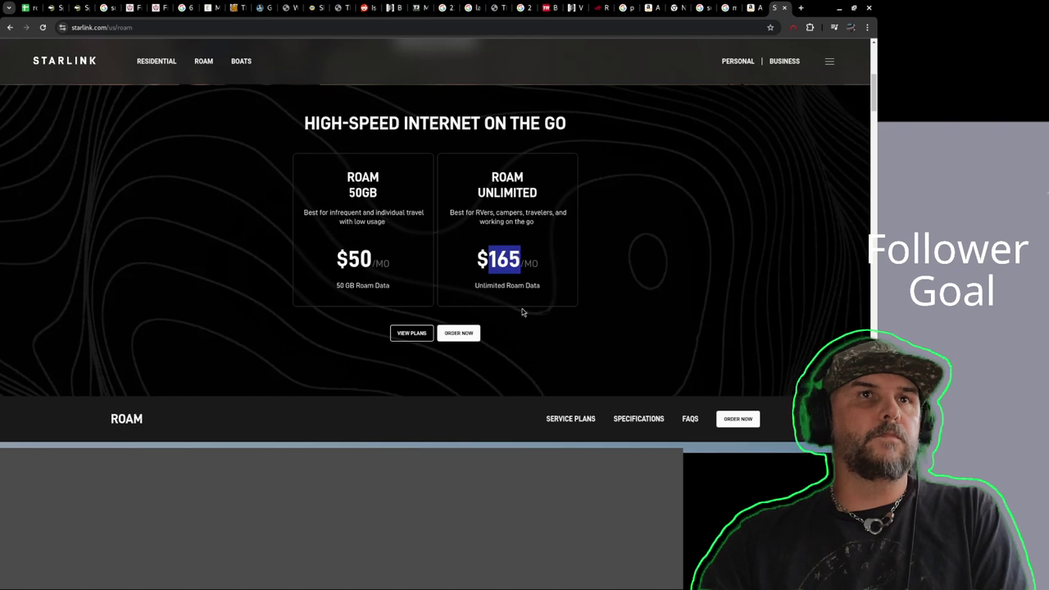
pyautogui.scroll(4, 500, 208)
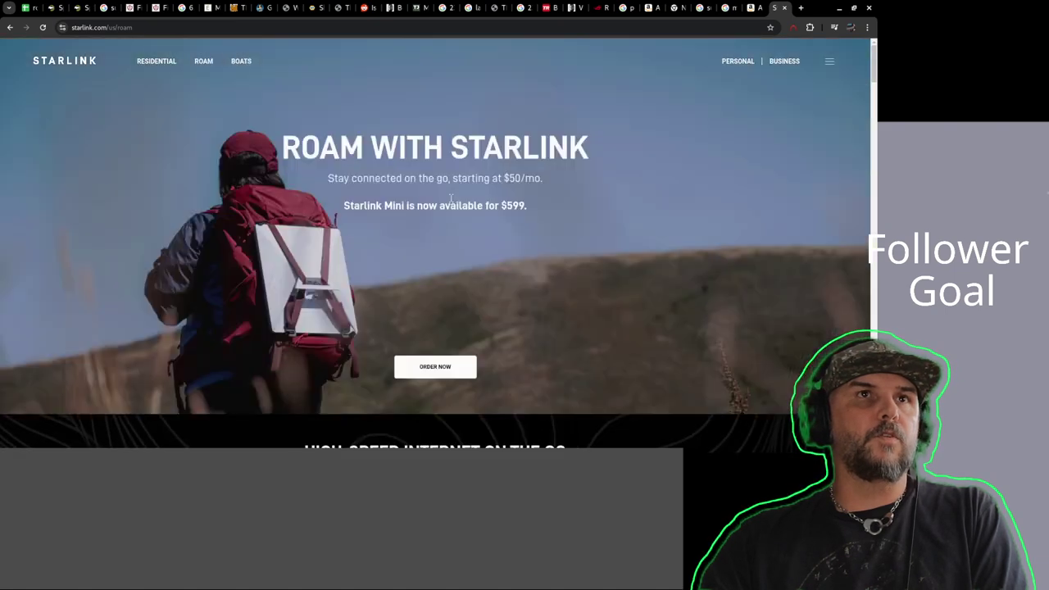
pyautogui.scroll(-3, 450, 198)
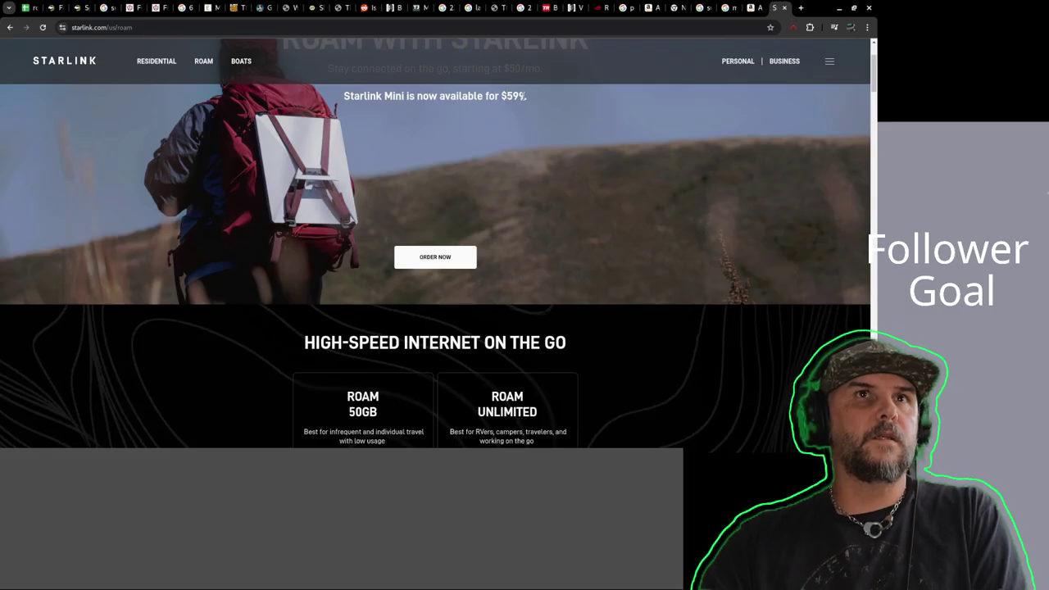
pyautogui.scroll(-3, 499, 256)
pyautogui.scroll(-5, 492, 319)
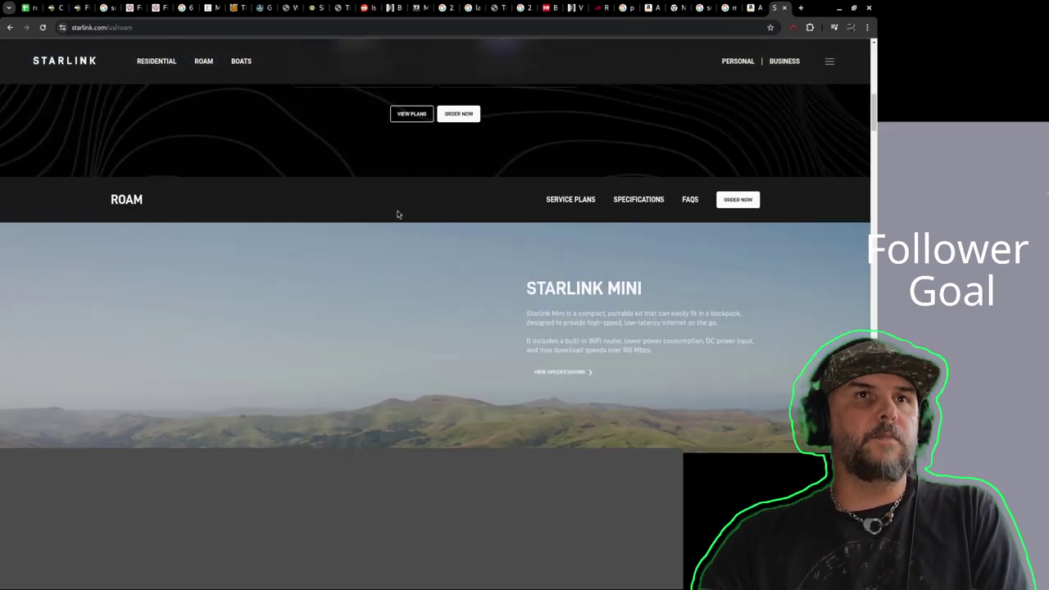
pyautogui.scroll(-5, 398, 212)
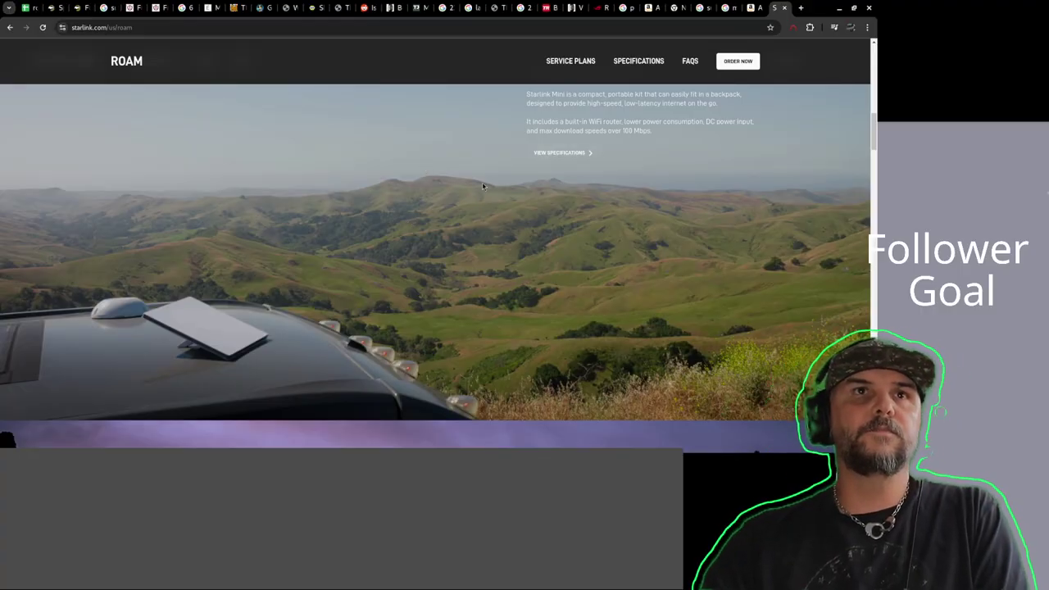
pyautogui.scroll(-5, 485, 190)
pyautogui.scroll(5, 500, 204)
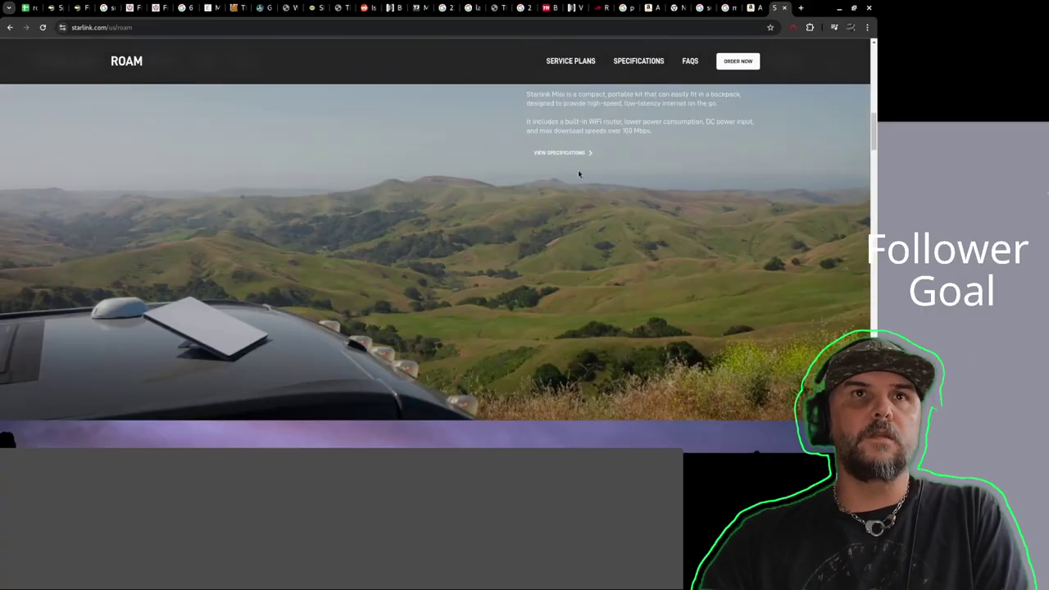
pyautogui.scroll(1, 578, 172)
pyautogui.click(547, 208)
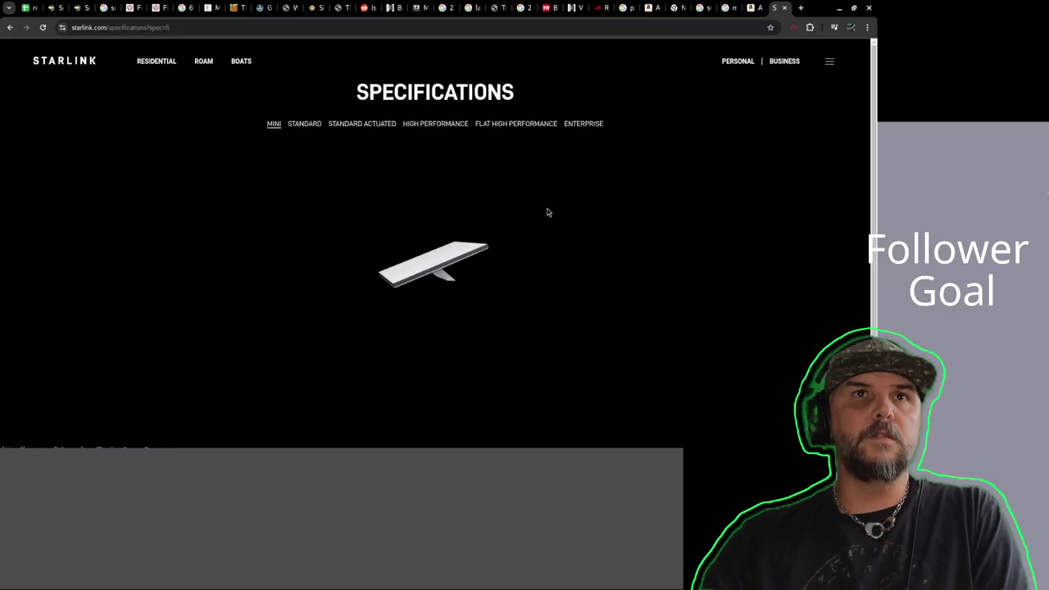
# - Read the Mini's 25-40W average power consumption and power supply specs, then open a blank tab
pyautogui.scroll(-4, 455, 303)
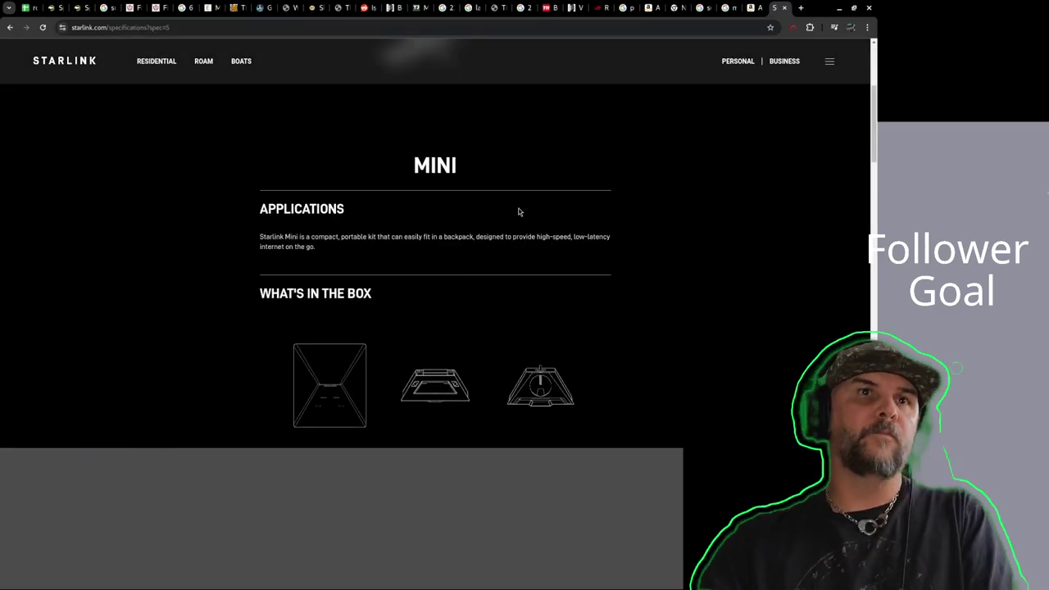
pyautogui.scroll(-3, 492, 221)
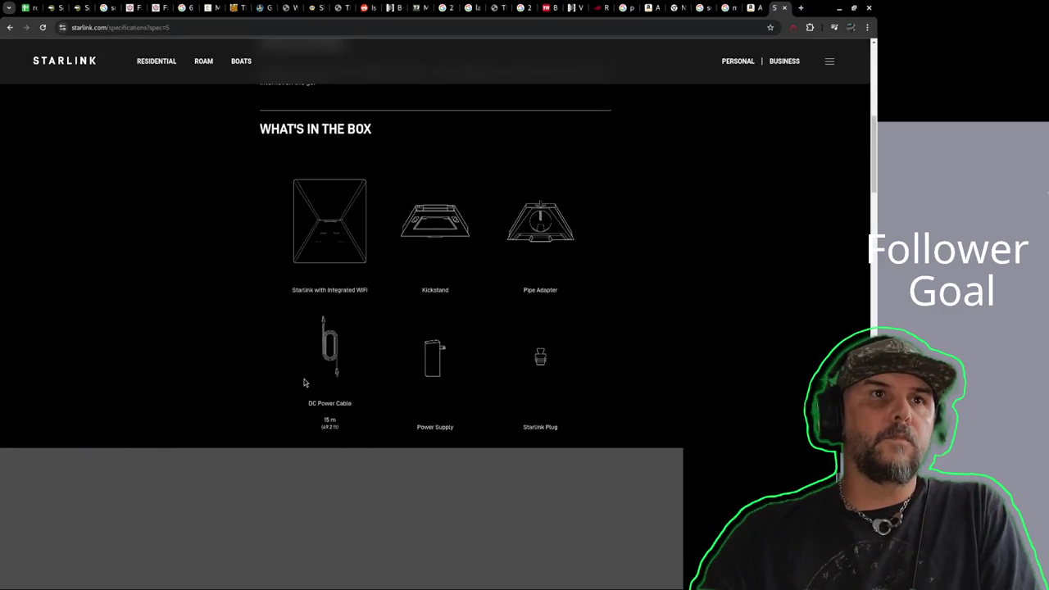
pyautogui.scroll(-2, 415, 358)
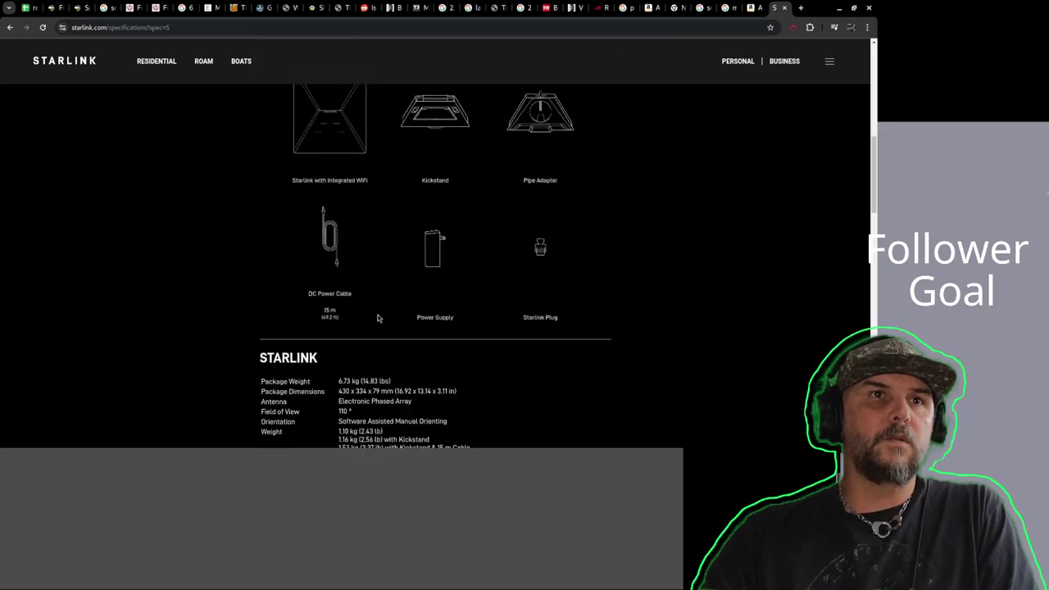
pyautogui.scroll(-2, 430, 250)
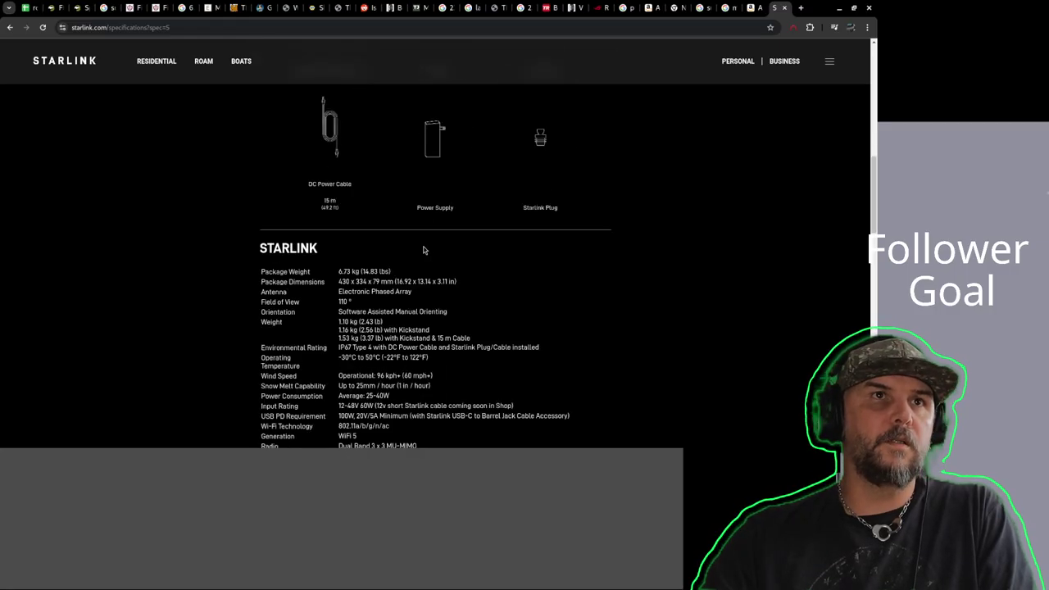
pyautogui.scroll(-2, 315, 297)
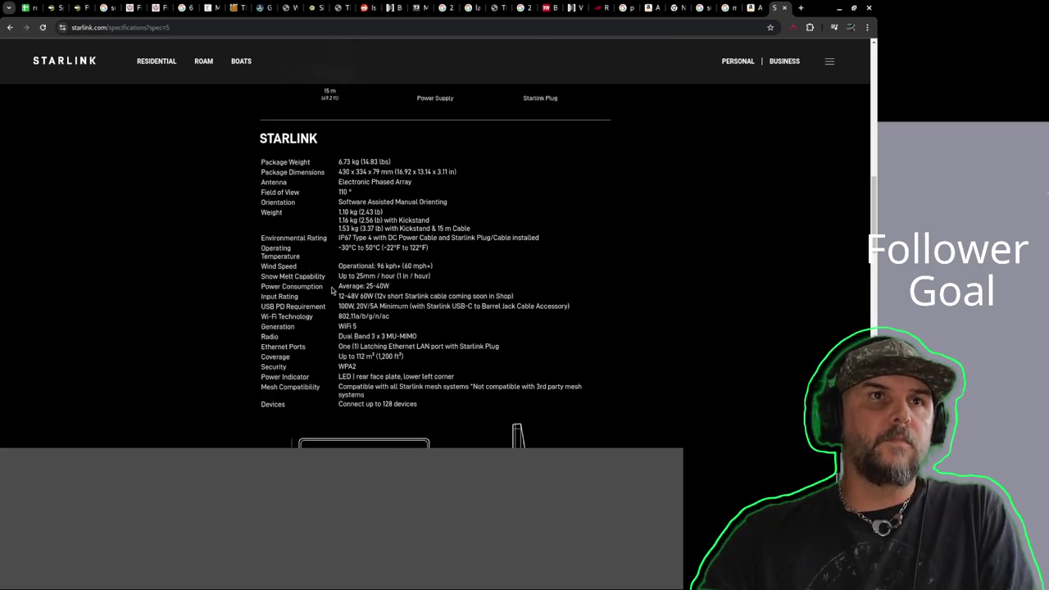
pyautogui.moveTo(262, 287); pyautogui.dragTo(395, 289)
pyautogui.click(407, 290)
pyautogui.scroll(-2, 410, 274)
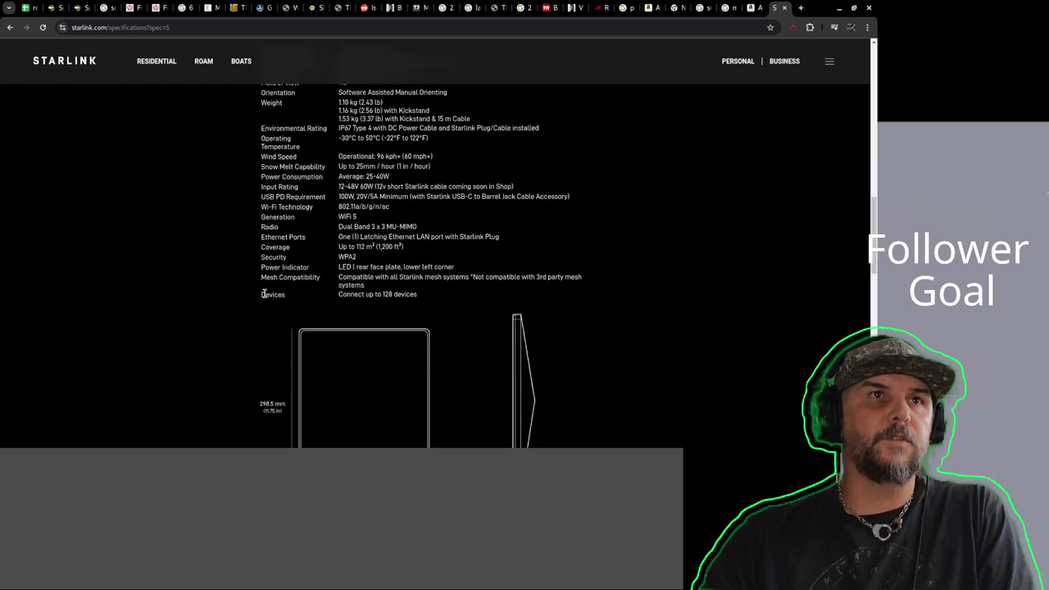
pyautogui.scroll(-12, 484, 184)
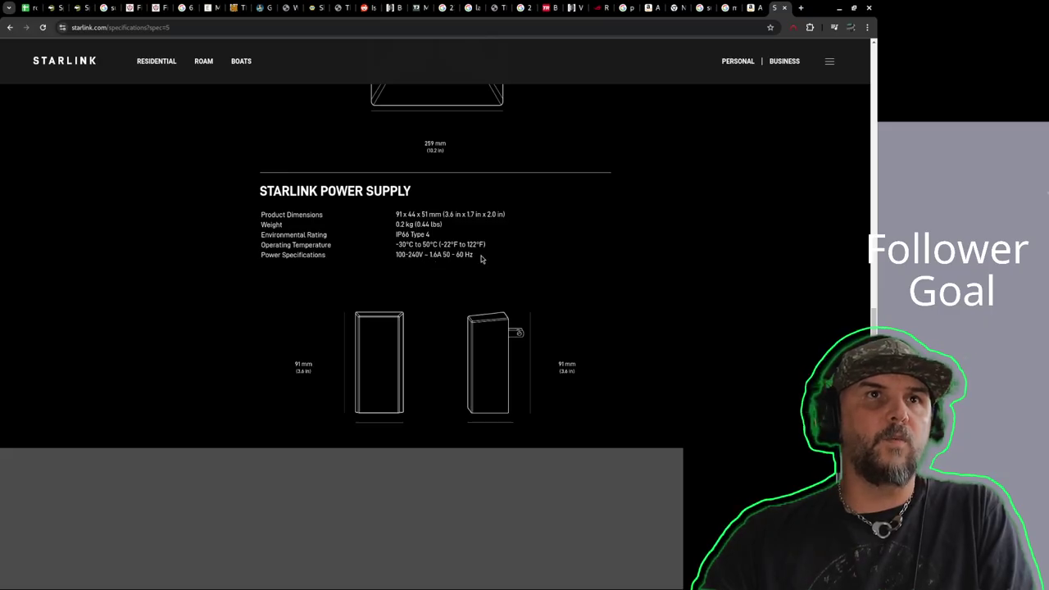
pyautogui.click(802, 8)
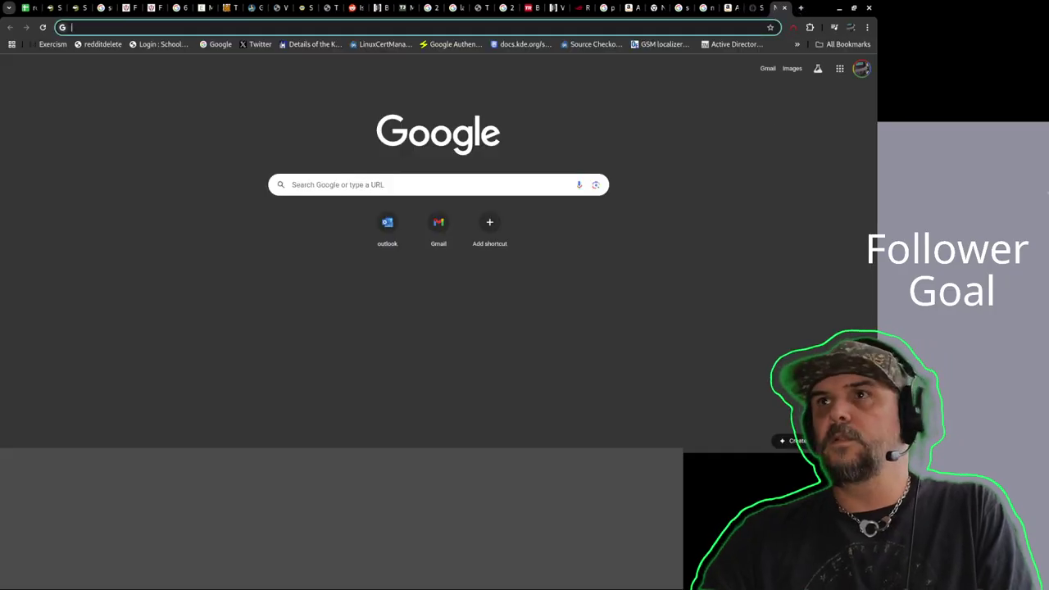
pyautogui.hotkey('alt', 'Tab')
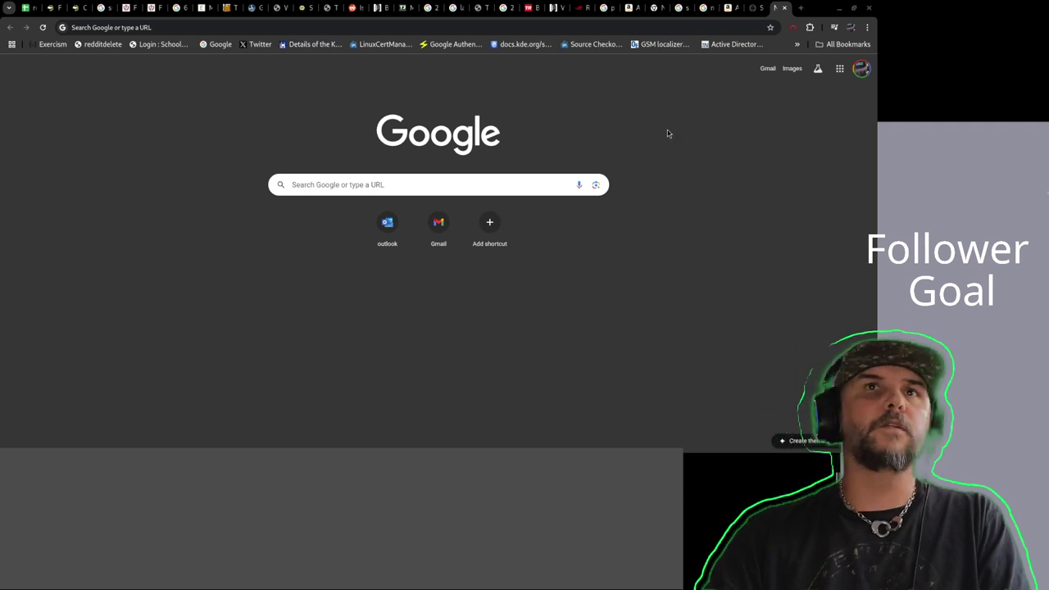
pyautogui.click(752, 9)
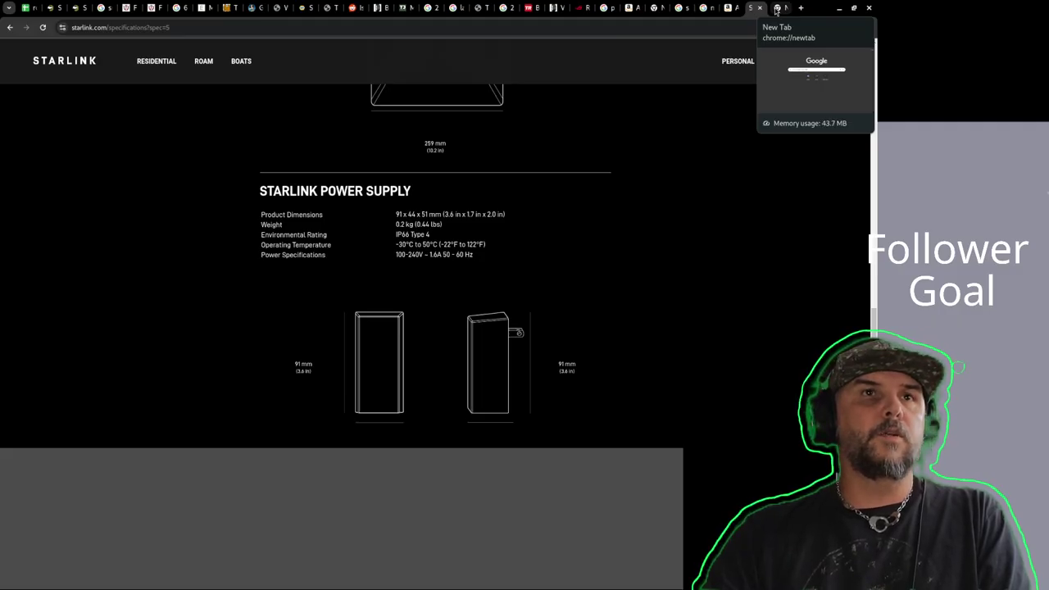
pyautogui.click(775, 10)
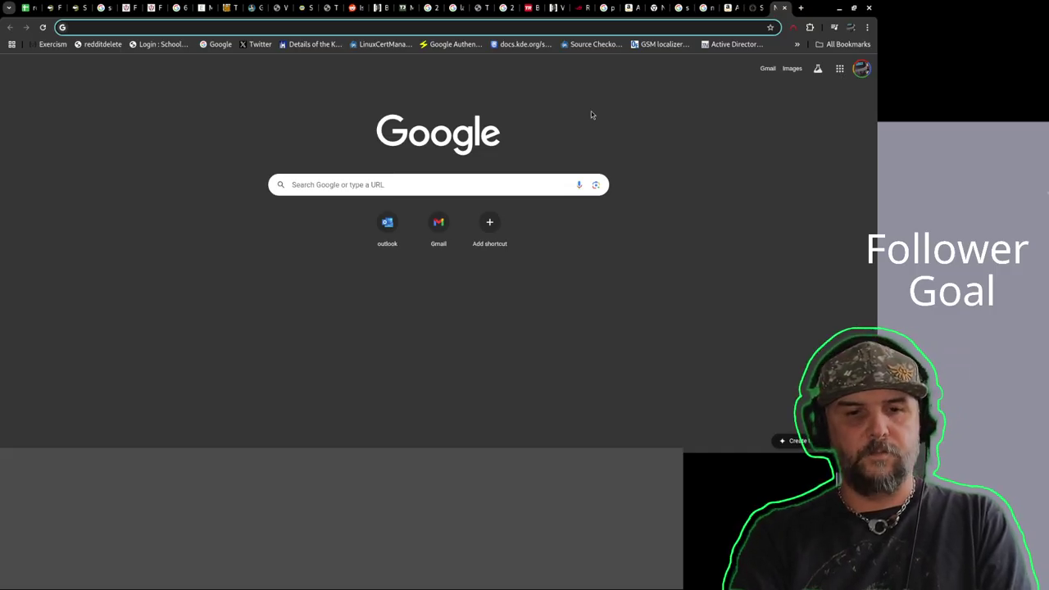
# - Search Google for 'watts is volts times amps'
pyautogui.write('watts is')
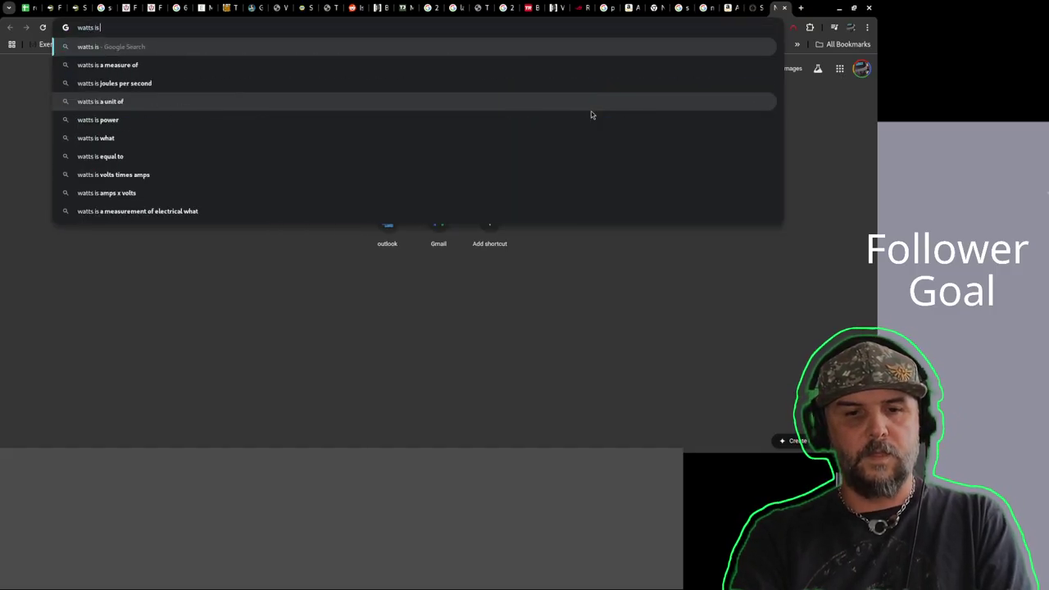
pyautogui.write(' voltx')
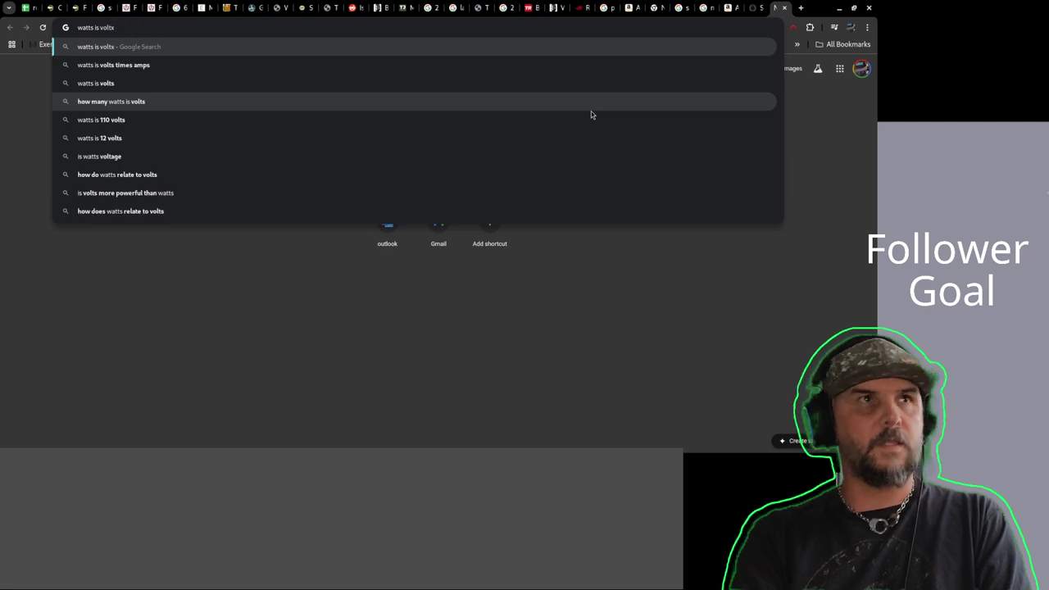
pyautogui.press('Up')
pyautogui.press('Up')
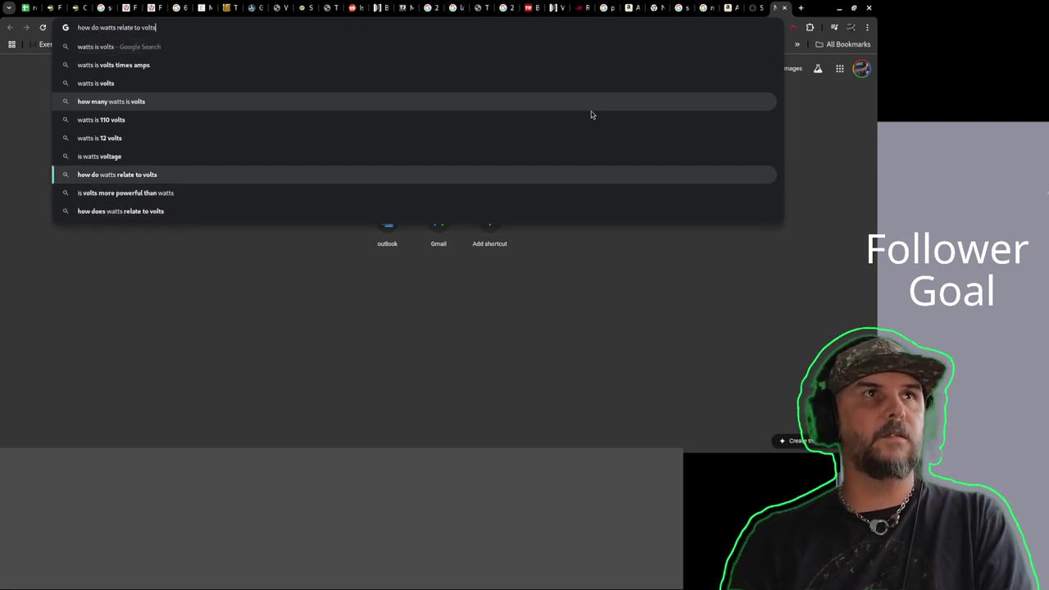
pyautogui.click(129, 66)
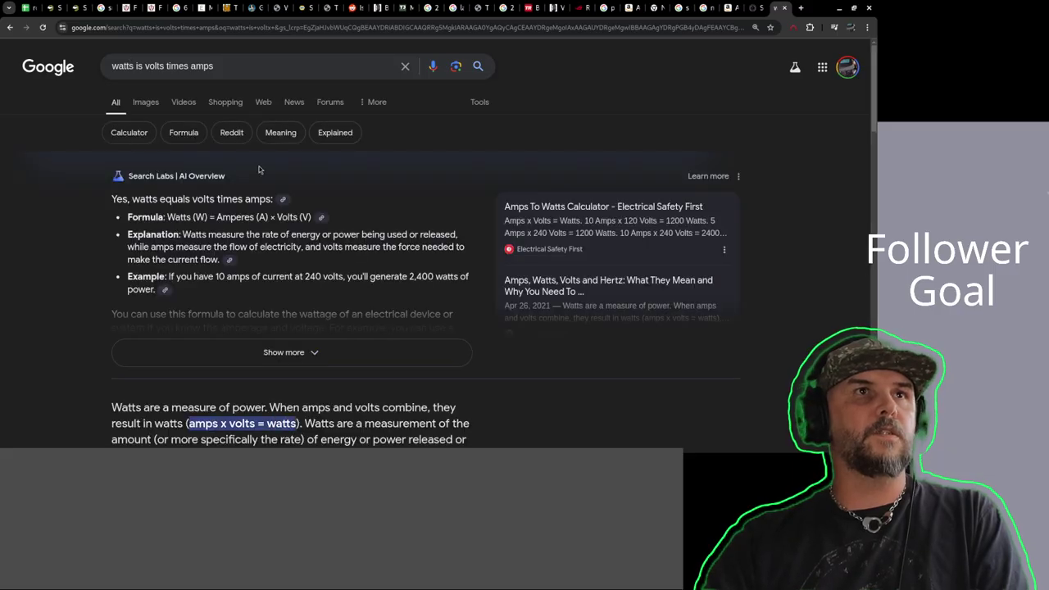
# - Calculate 240X1.6, highlight the 384 result, and return to the roadtrip budgets sheet
pyautogui.tripleClick(188, 65)
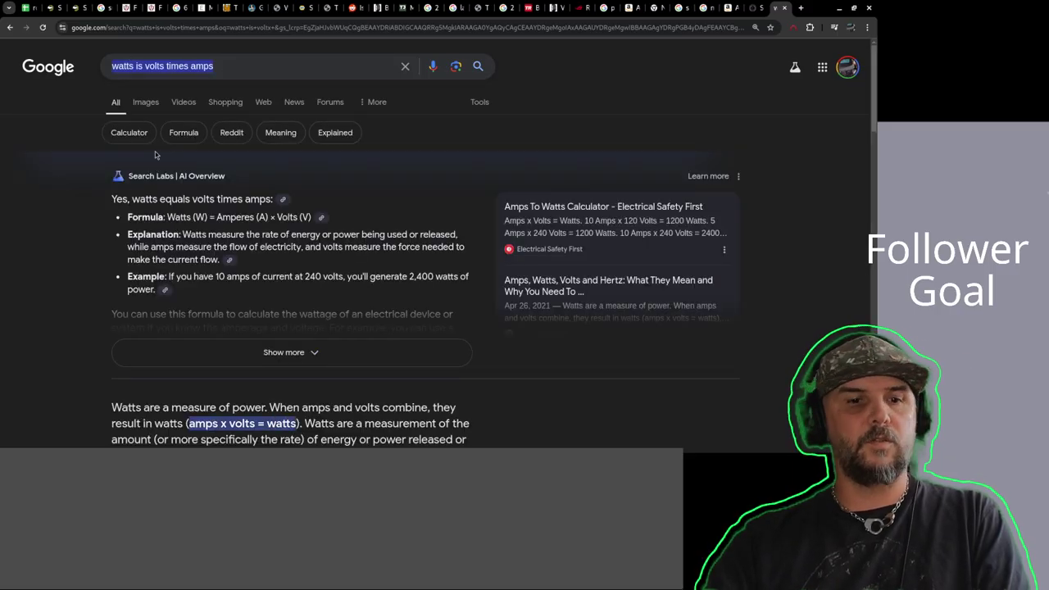
pyautogui.write('240')
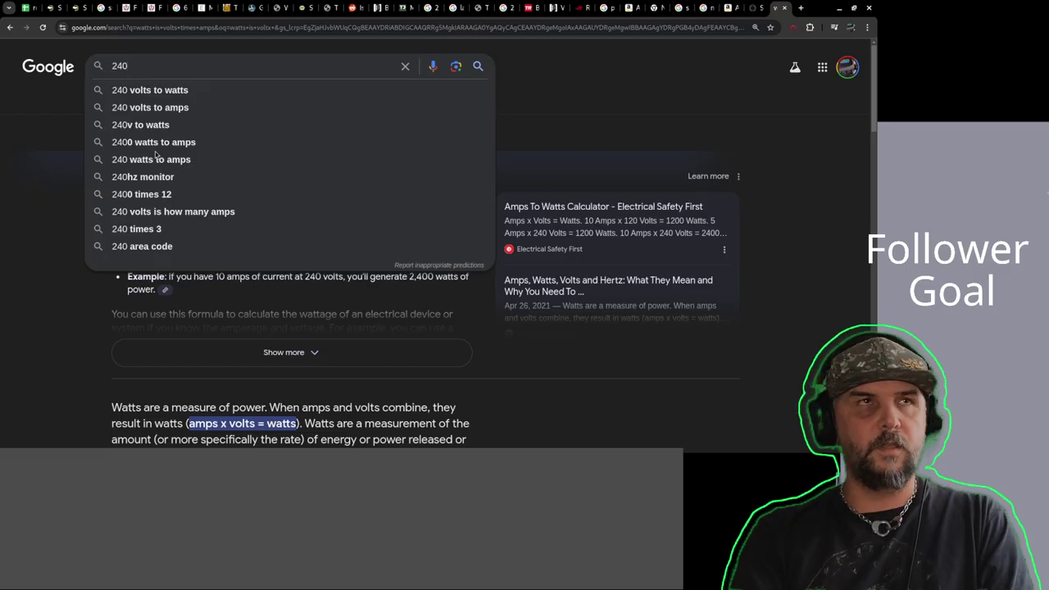
pyautogui.write('X')
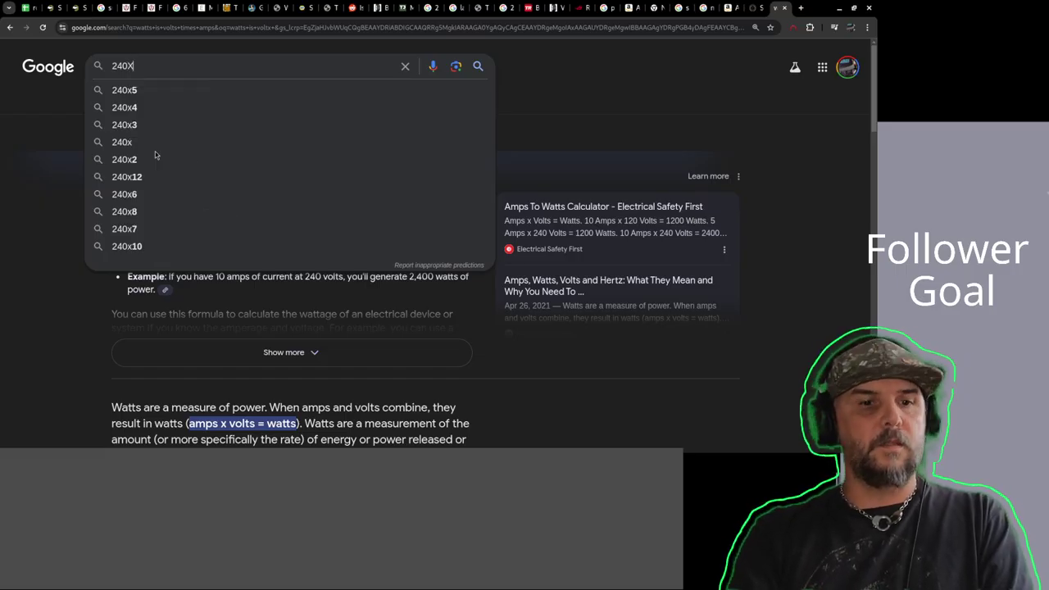
pyautogui.write('1.6')
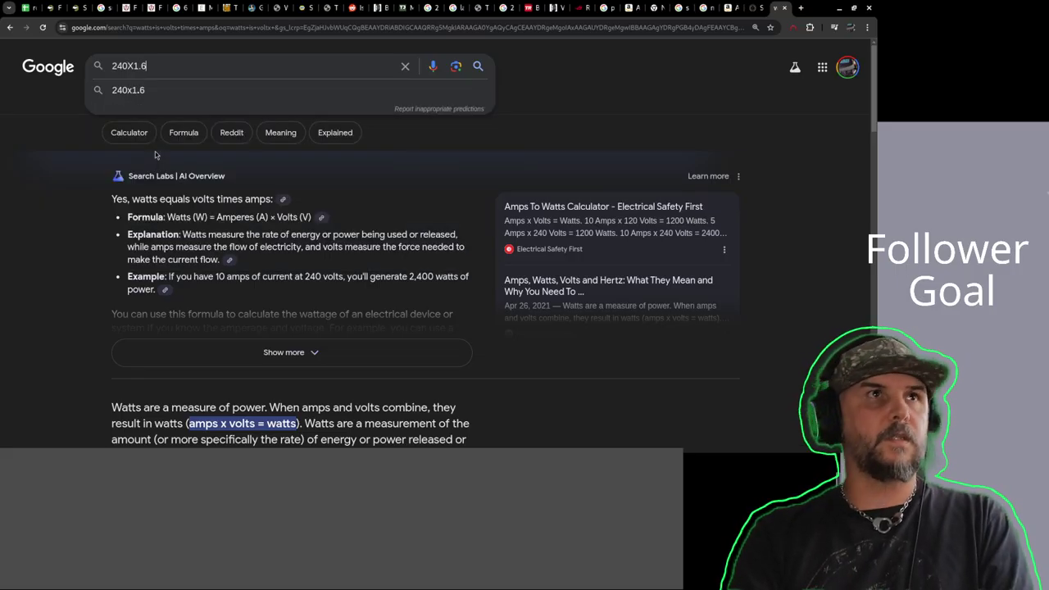
pyautogui.press('Return')
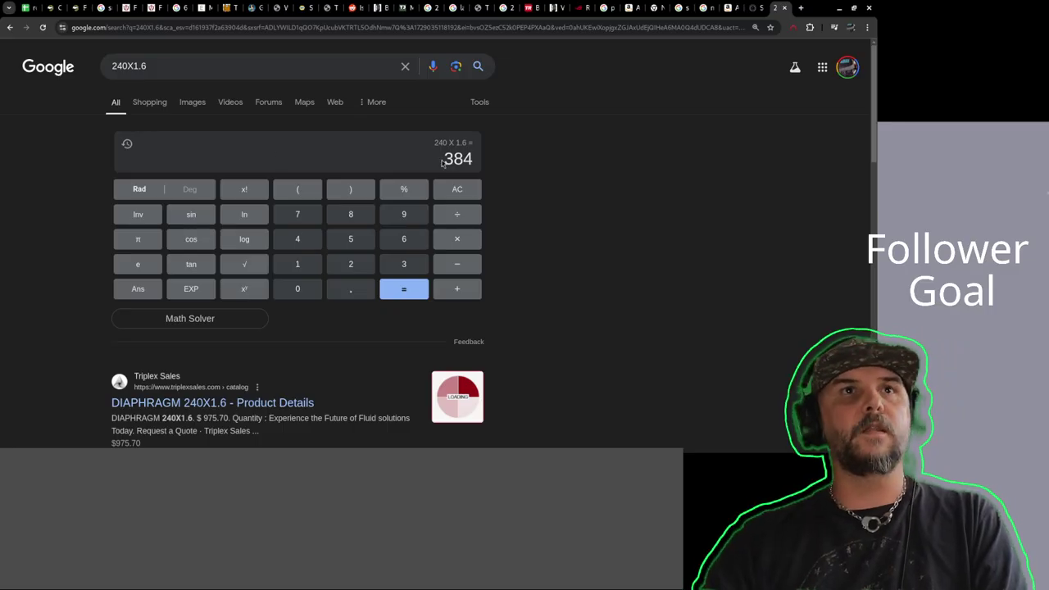
pyautogui.moveTo(445, 159); pyautogui.dragTo(475, 160)
pyautogui.hotkey('ctrl', 'c')
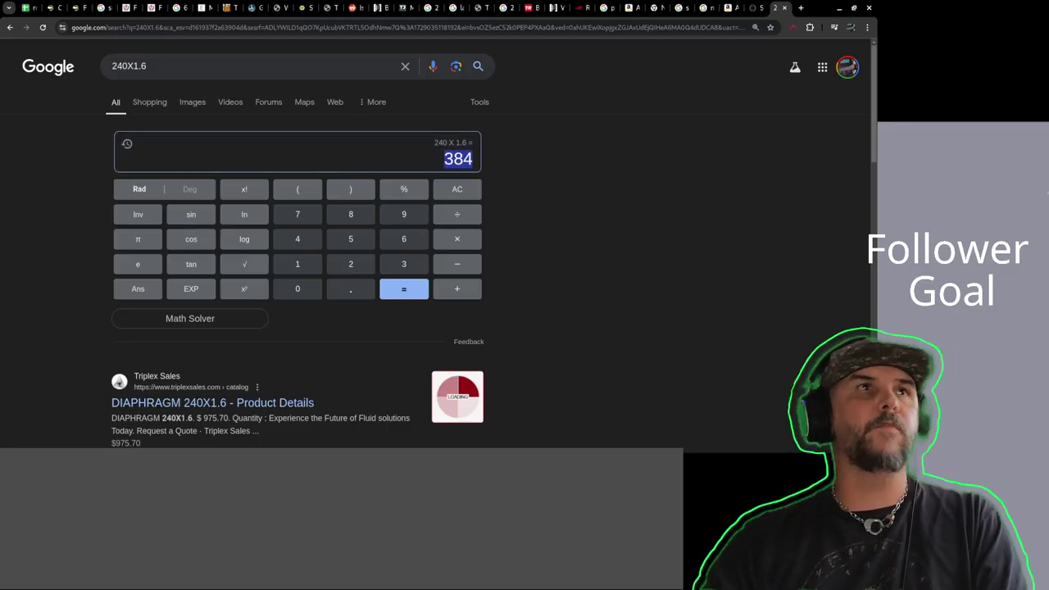
pyautogui.click(33, 7)
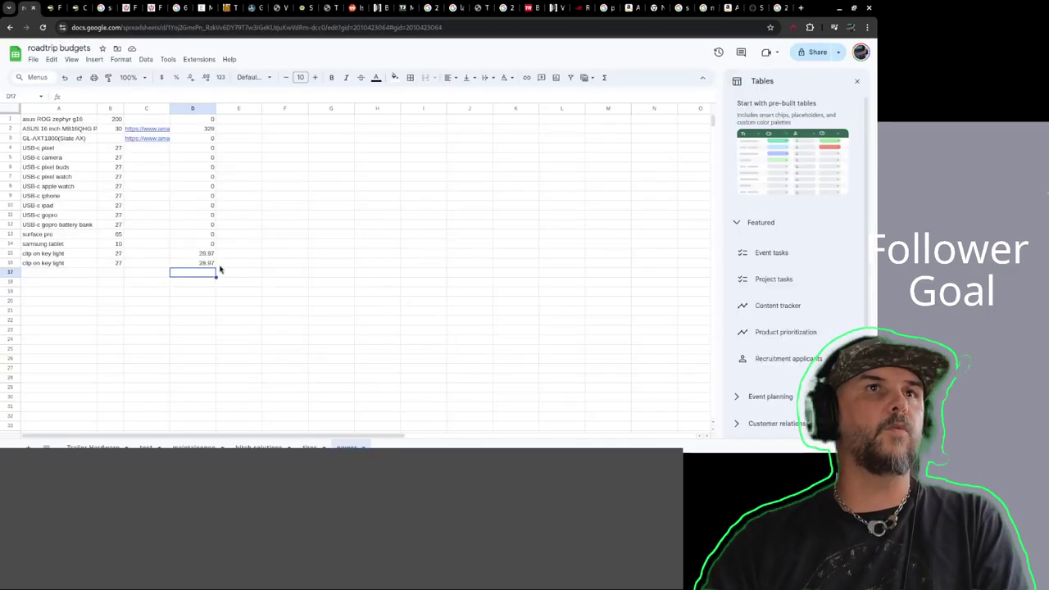
# - Paste 384 into B17 and label row 17 'starlink' in A17
pyautogui.click(107, 275)
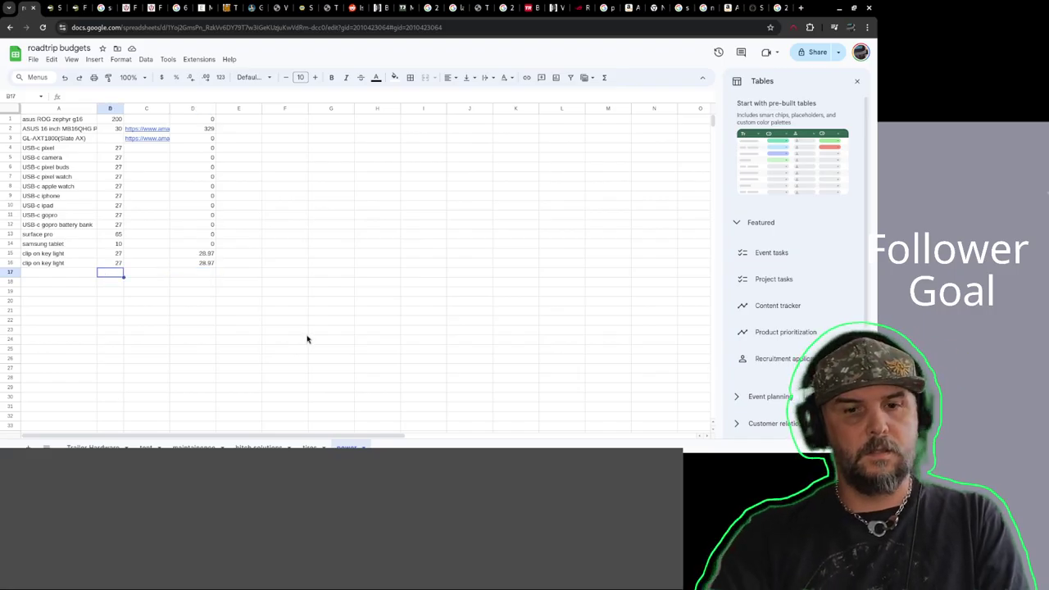
pyautogui.hotkey('ctrl', 'v')
pyautogui.press('Left')
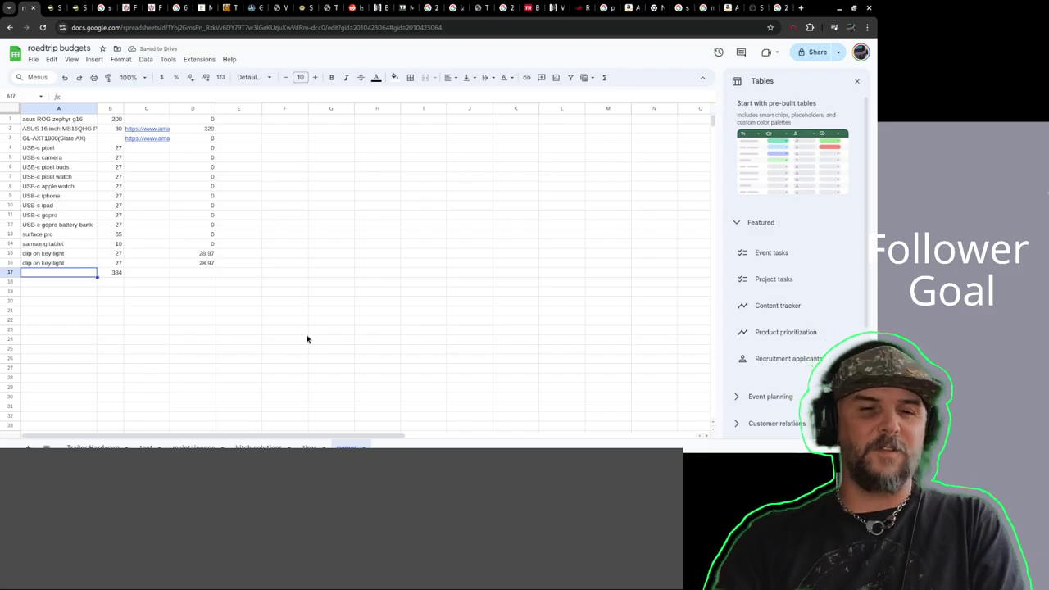
pyautogui.write('statl')
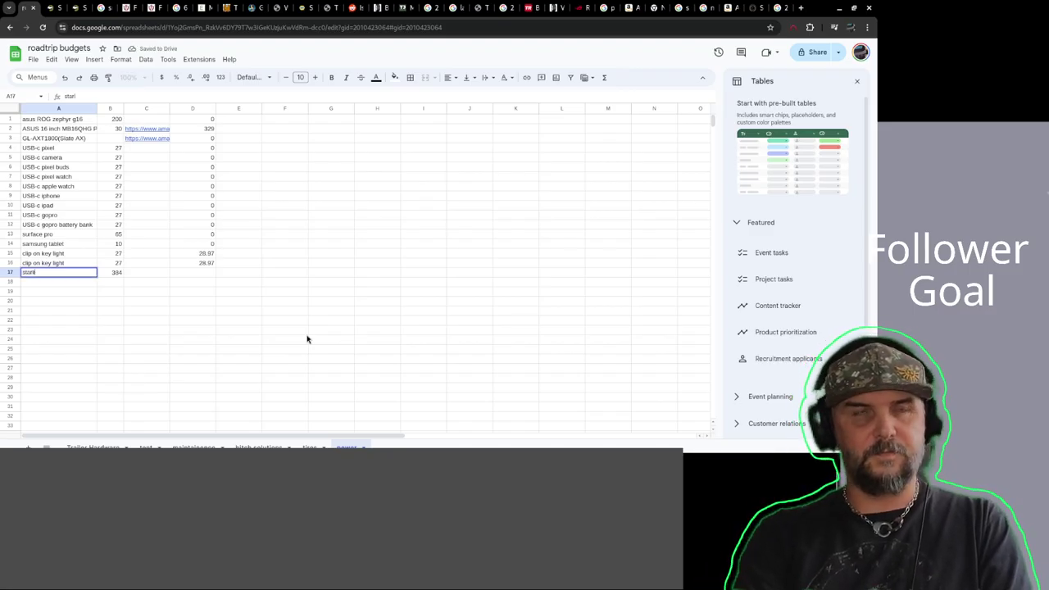
pyautogui.write('ink')
pyautogui.press('Tab')
pyautogui.press('Tab')
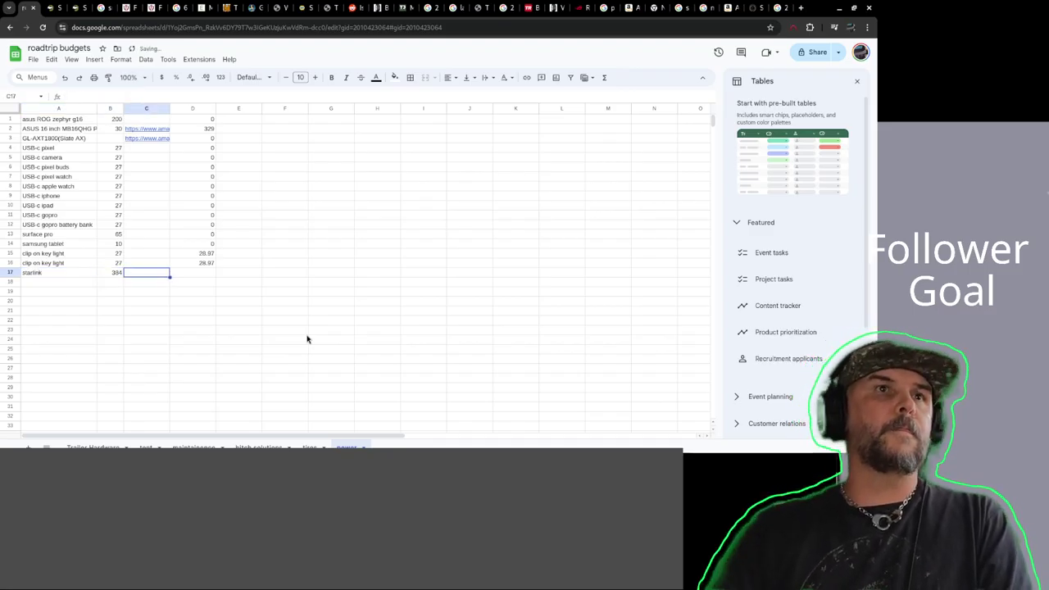
# - Bring the Starlink tab back from the specifications page to the Roam with Starlink page
pyautogui.click(53, 8)
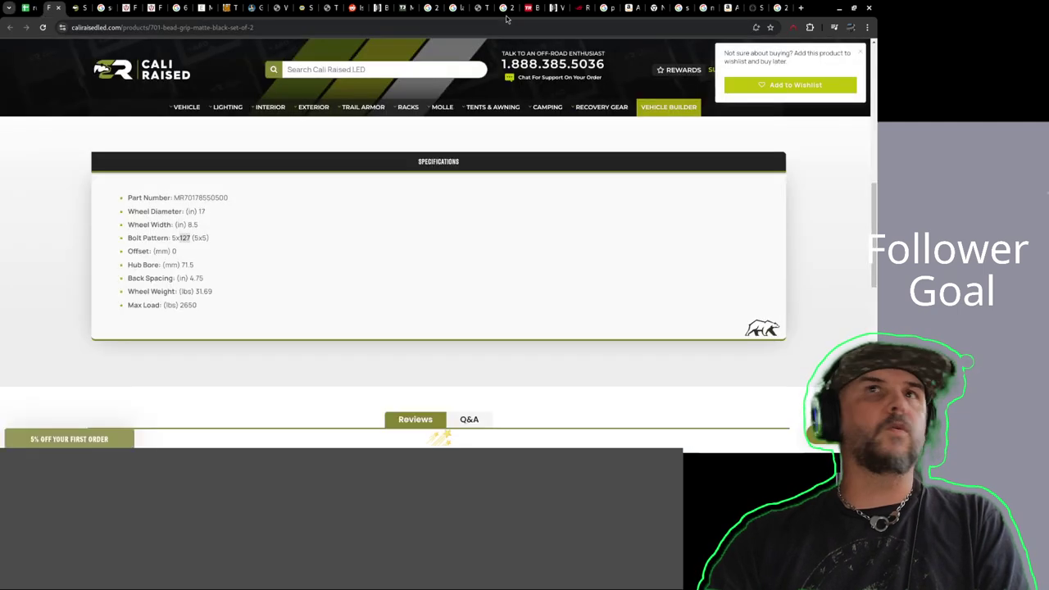
pyautogui.click(776, 9)
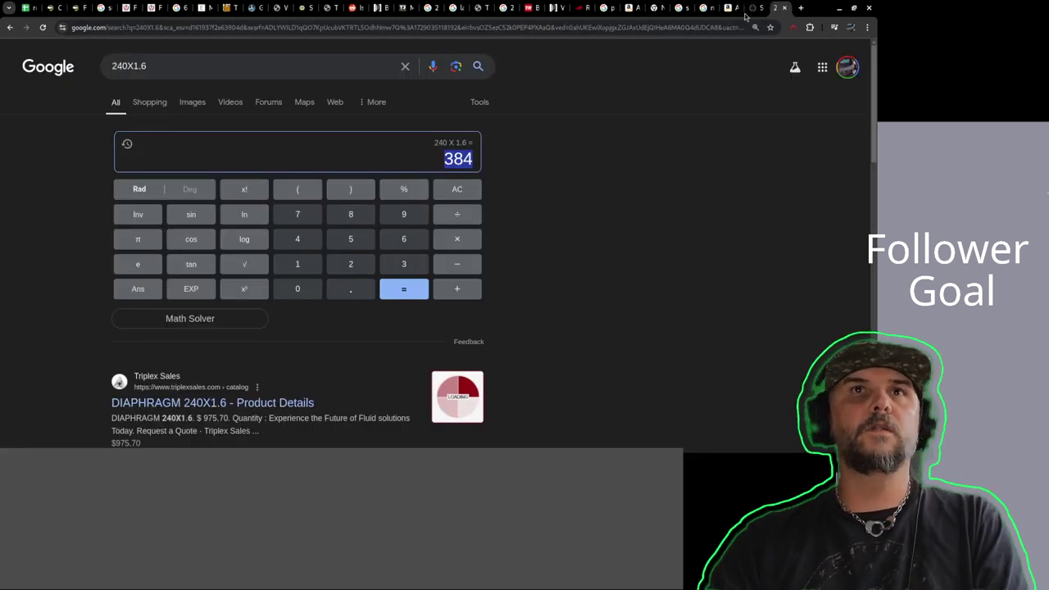
pyautogui.click(752, 8)
pyautogui.scroll(10, 472, 297)
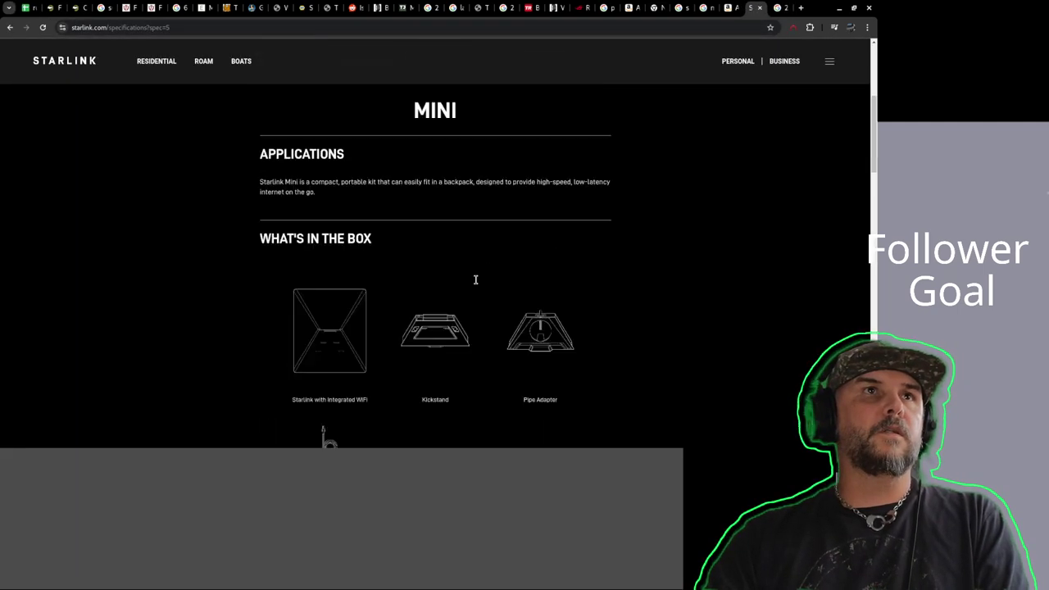
pyautogui.scroll(3, 476, 279)
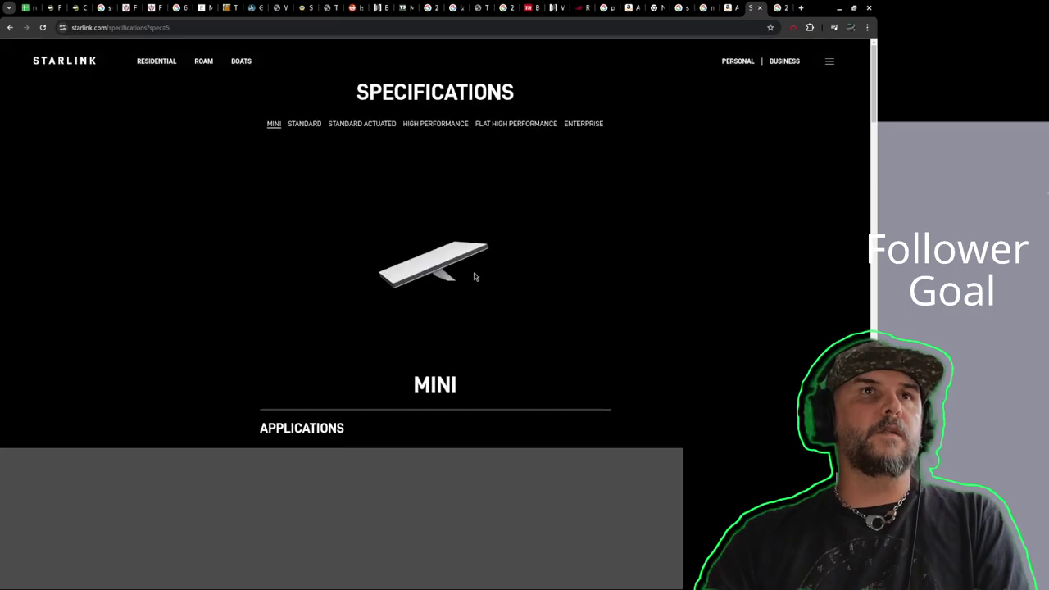
pyautogui.click(9, 27)
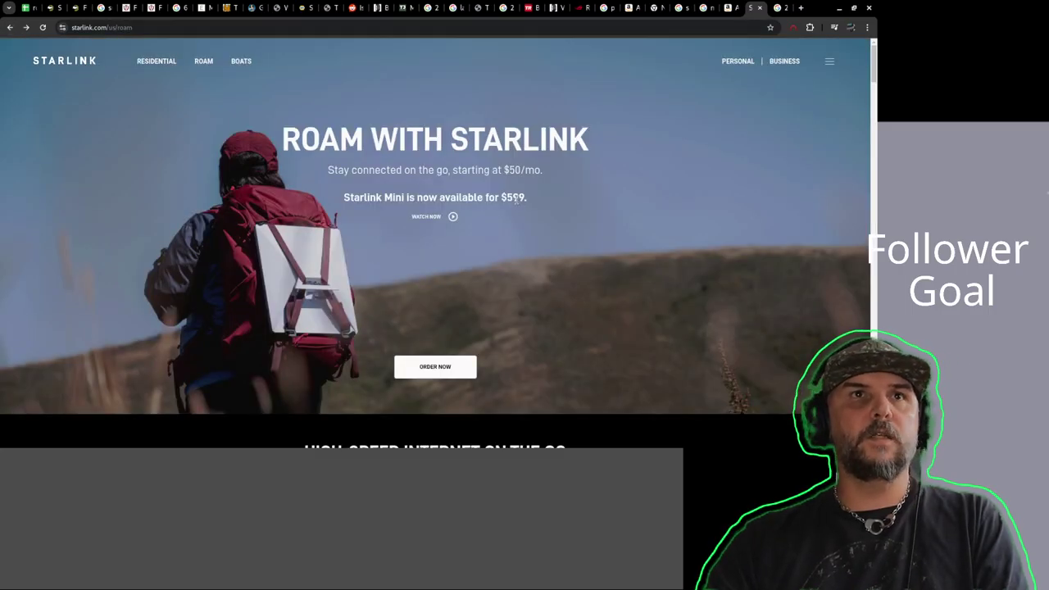
# - Highlight the $599 Starlink Mini price and scroll down to the Roam plan cards
pyautogui.moveTo(508, 198); pyautogui.dragTo(524, 198)
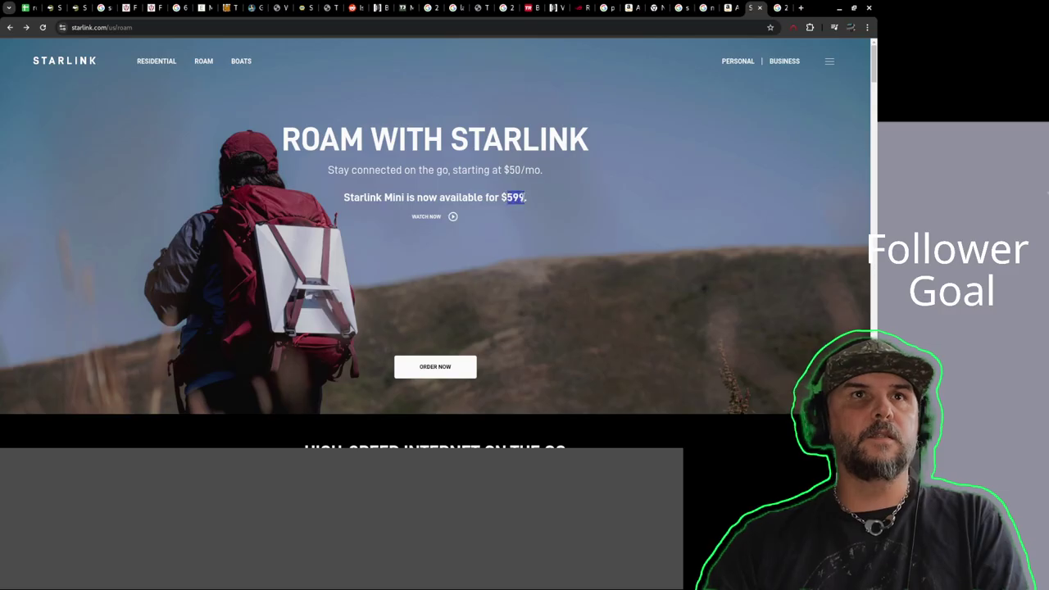
pyautogui.scroll(-3, 402, 233)
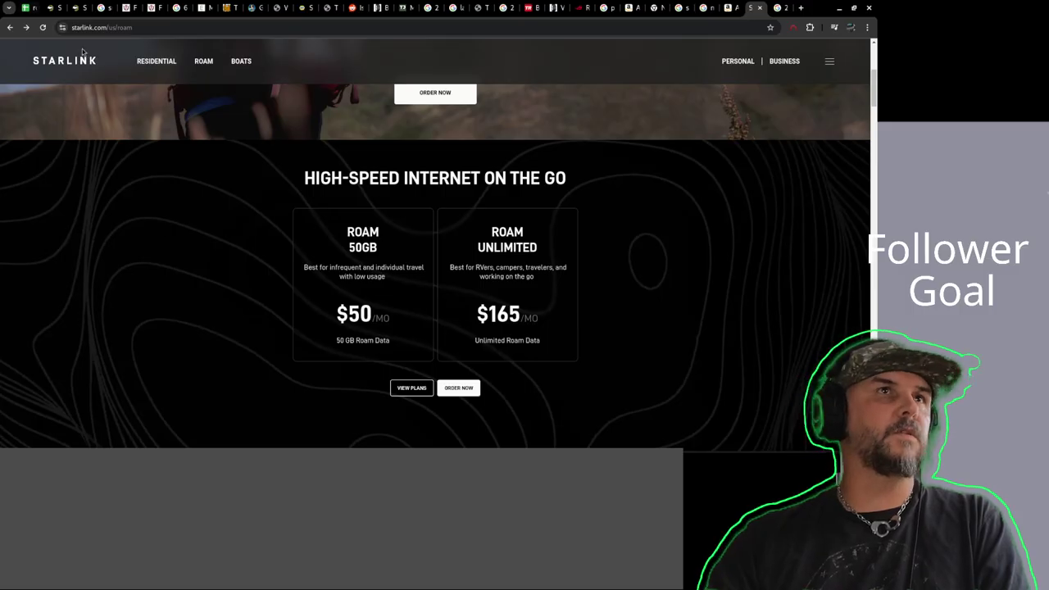
pyautogui.click(27, 9)
# - Enter 765 as the starlink price in D17
pyautogui.click(198, 274)
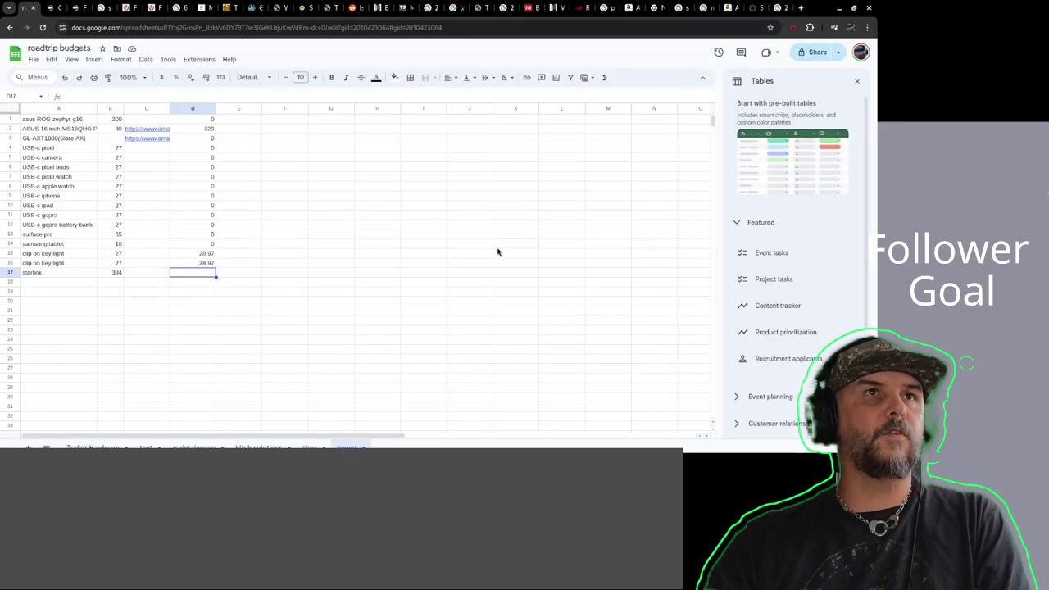
pyautogui.write('7')
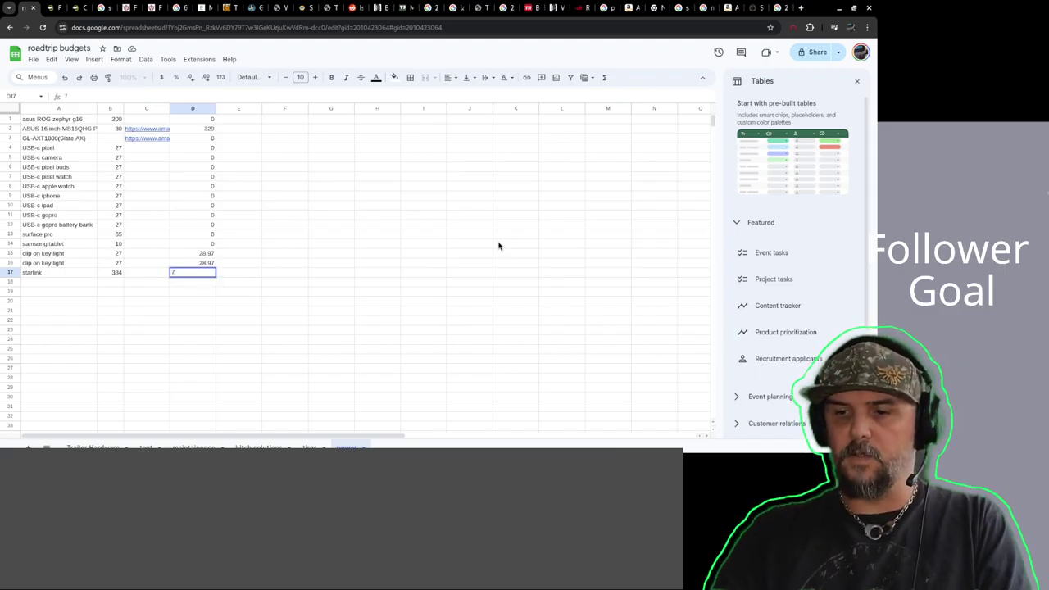
pyautogui.write('65.')
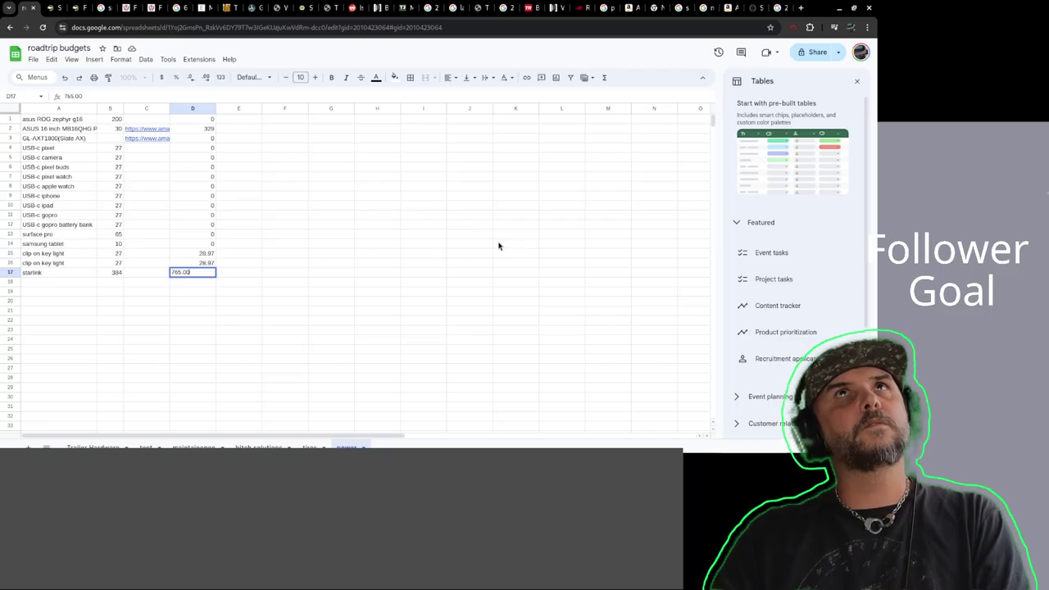
pyautogui.click(380, 276)
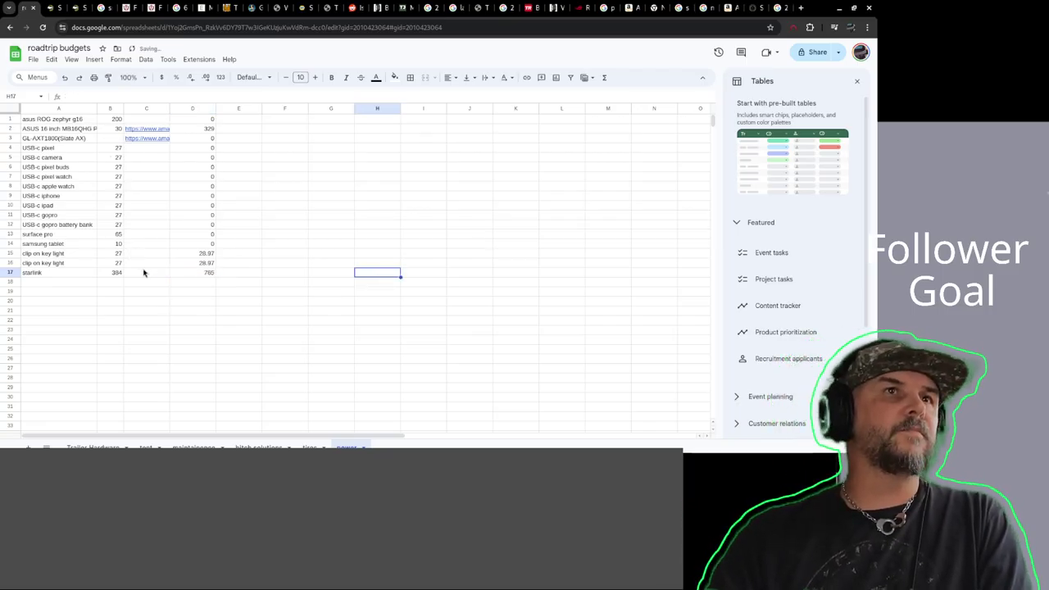
# - Copy the starlink.com/us/roam page address and paste it into C17 as the starlink link
pyautogui.click(751, 9)
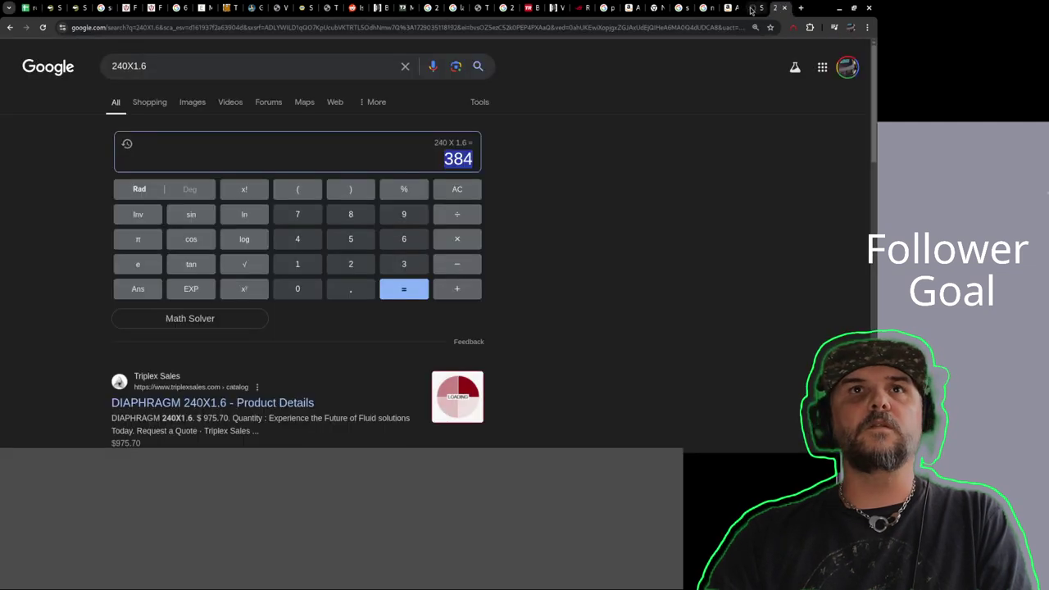
pyautogui.click(750, 8)
pyautogui.click(376, 27)
pyautogui.hotkey('ctrl', 'c')
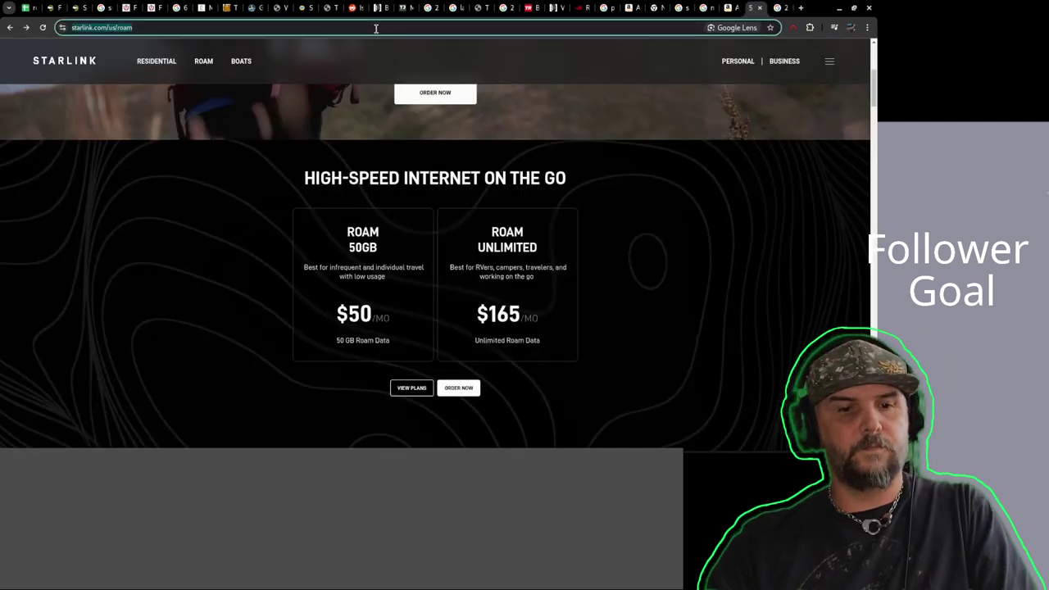
pyautogui.click(31, 8)
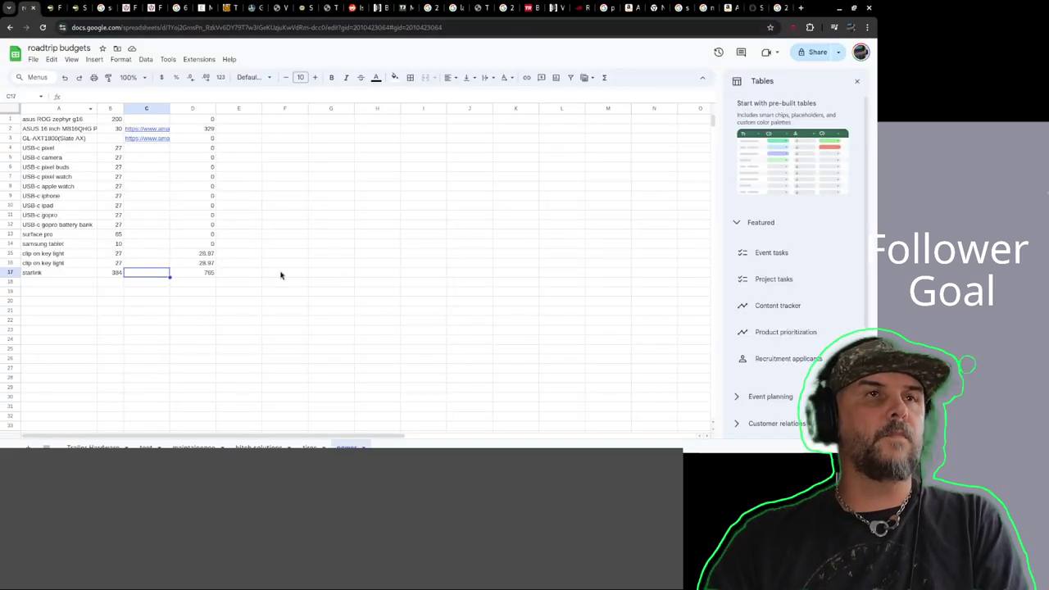
pyautogui.hotkey('ctrl', 'v')
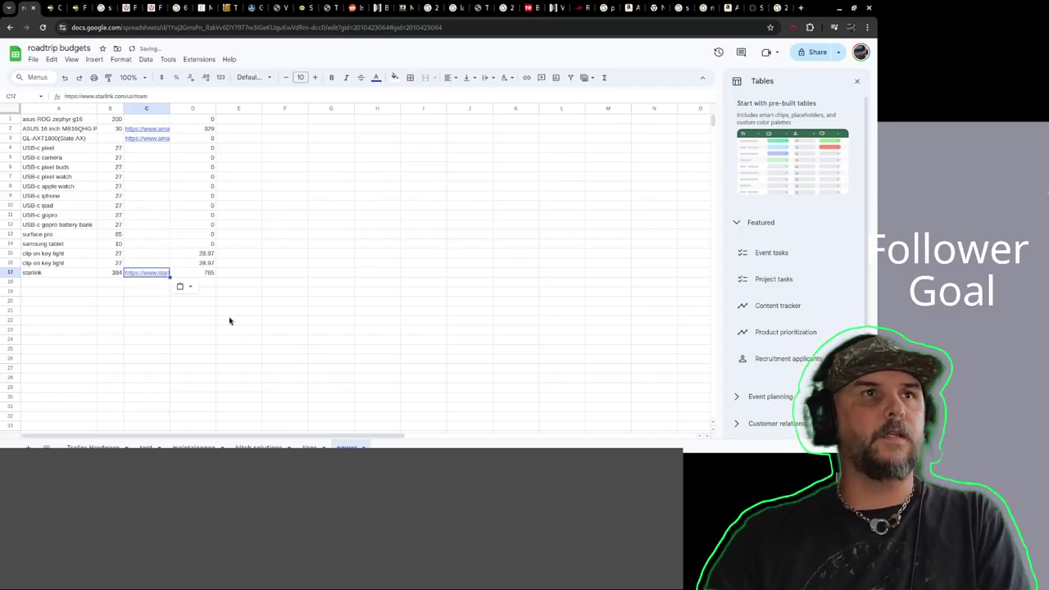
pyautogui.click(234, 313)
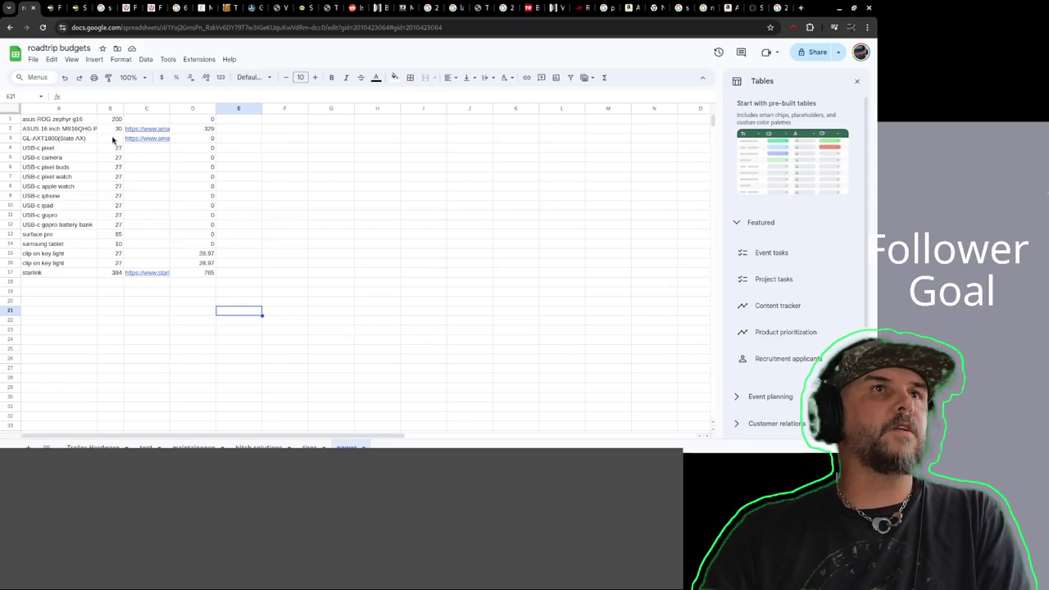
# - Set the Slate AX router's wattage in B3 to 27
pyautogui.click(111, 137)
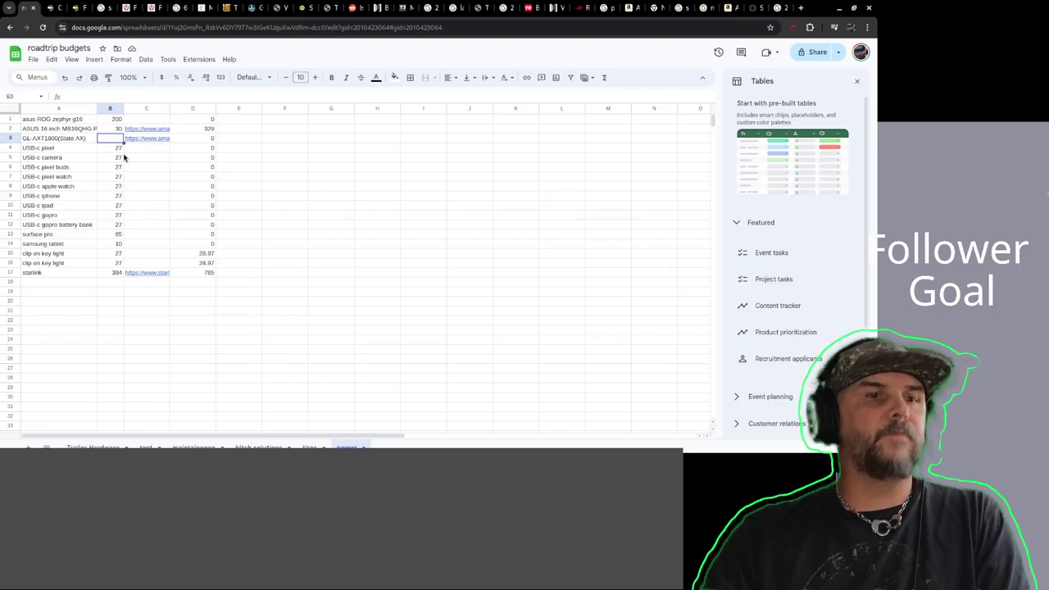
pyautogui.write('27')
pyautogui.click(101, 323)
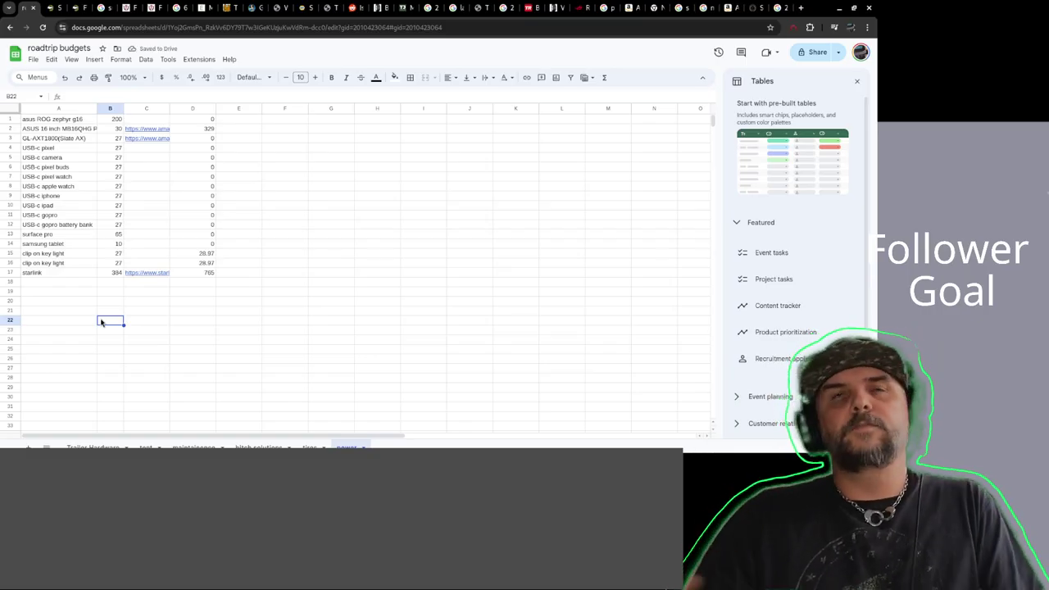
# - Search Google in a new tab for 'maximum wattage of usbc', which answers 240 watts
pyautogui.click(800, 8)
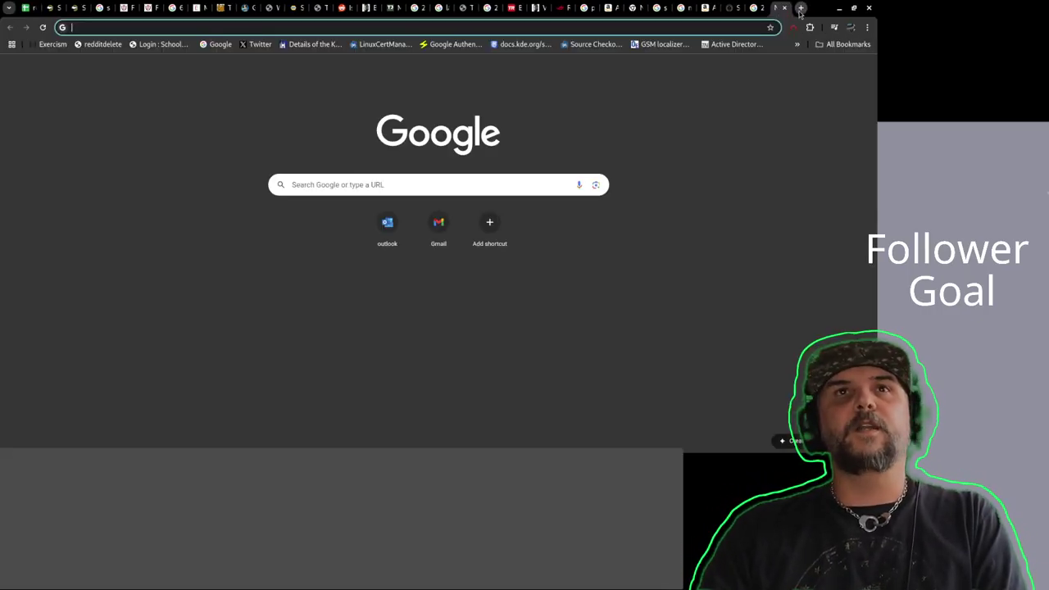
pyautogui.write('maxi')
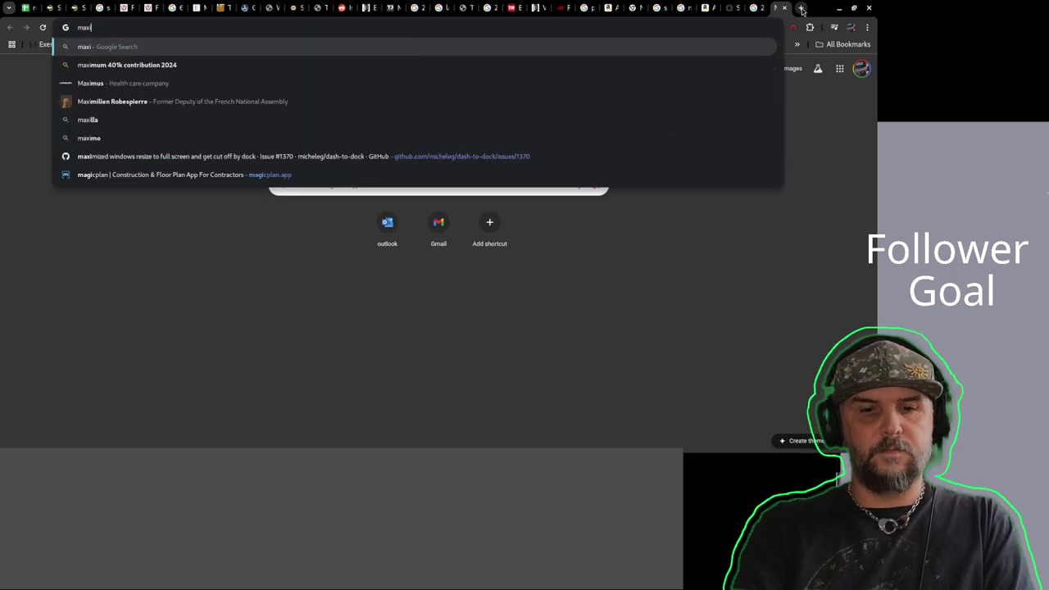
pyautogui.write('mum watte')
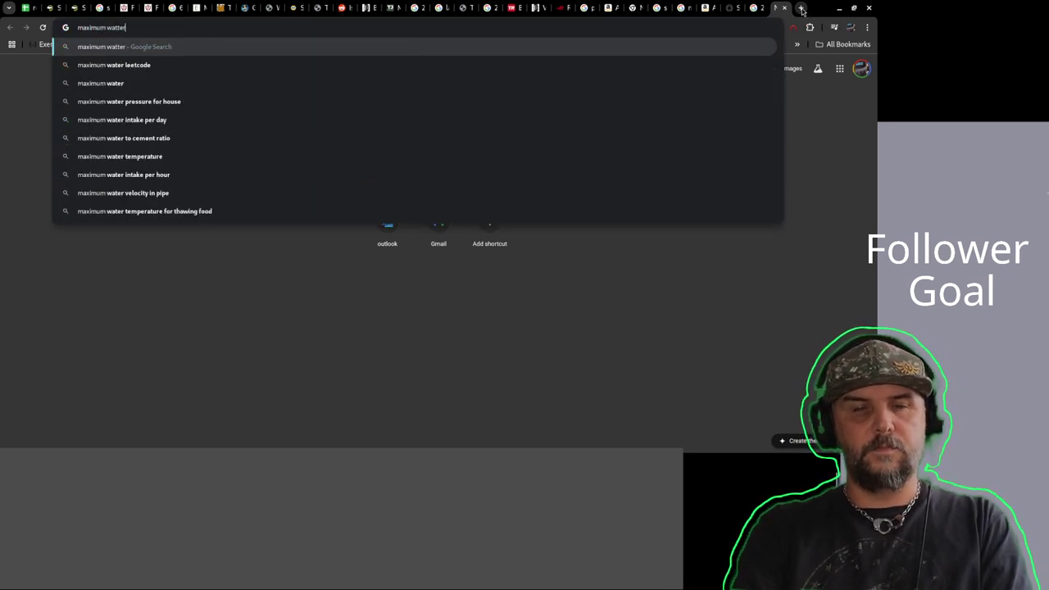
pyautogui.press('BackSpace')
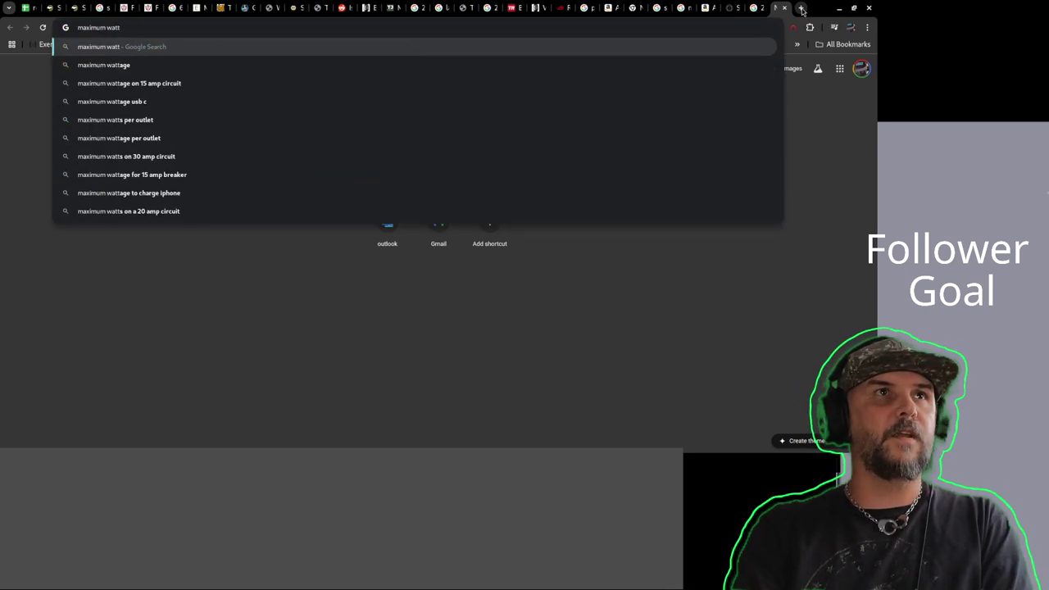
pyautogui.write('age ')
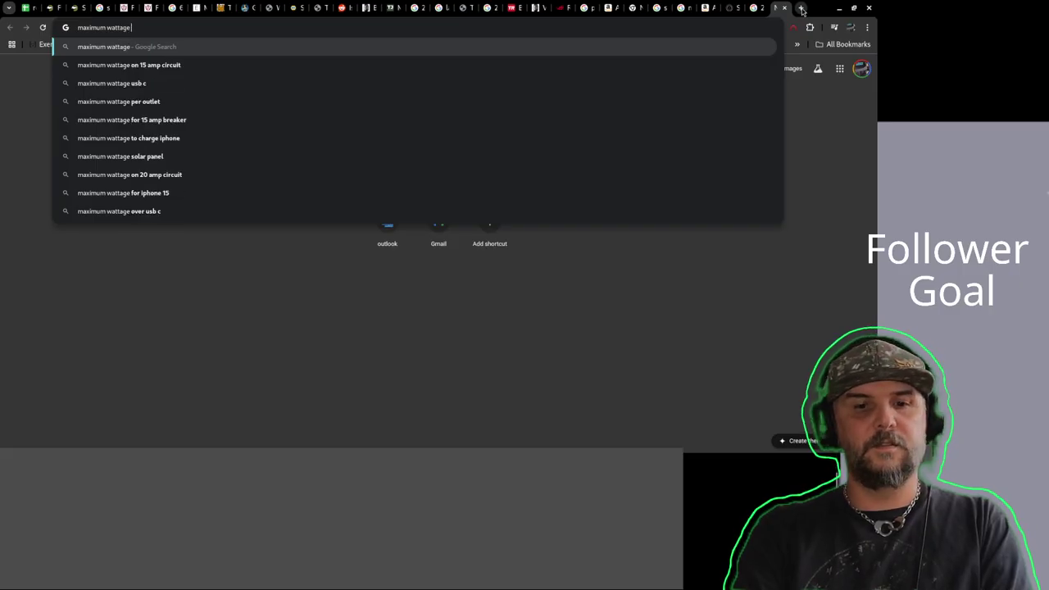
pyautogui.write('of usb')
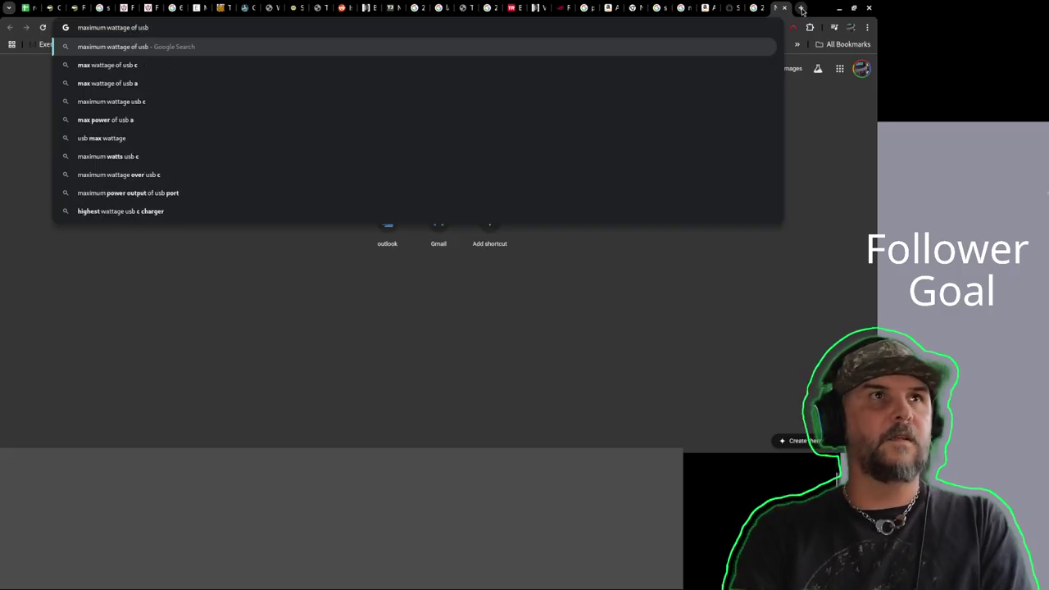
pyautogui.write('c')
pyautogui.press('Return')
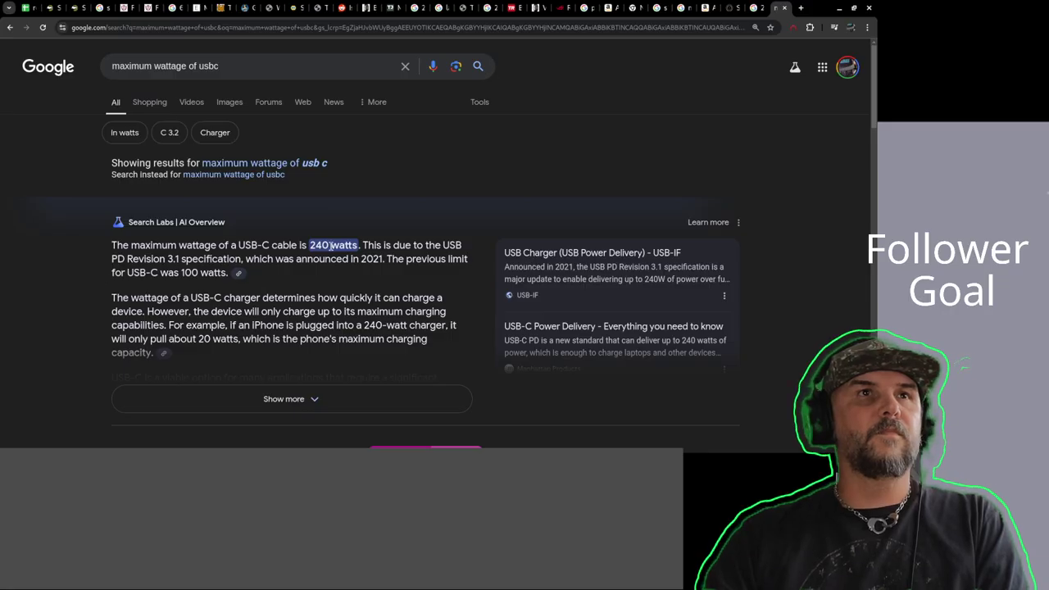
pyautogui.click(25, 8)
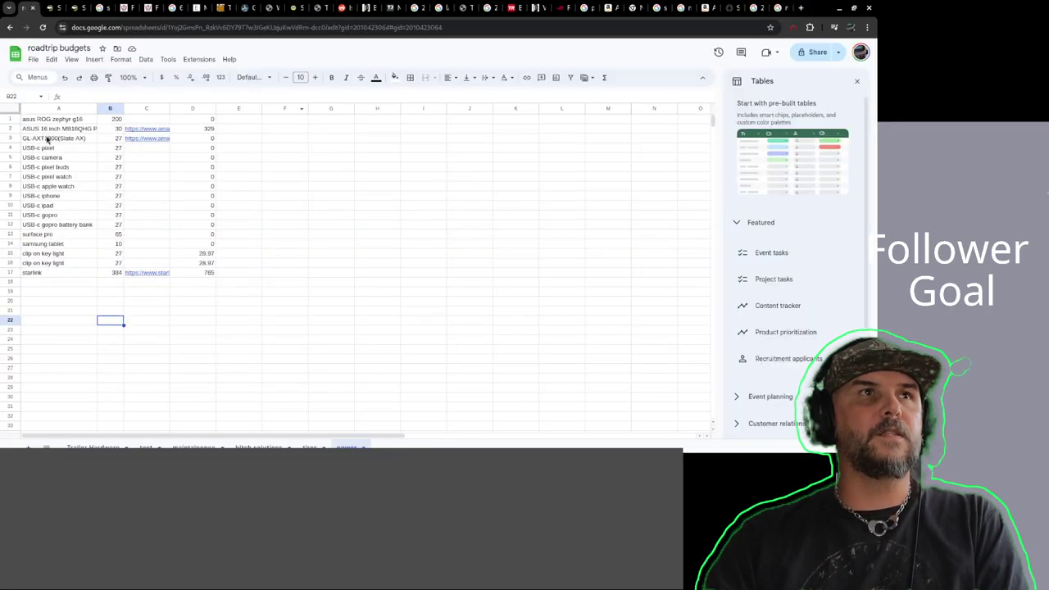
# - Clear the wattages of the Slate AX router in B3 and the ASUS monitor in B2
pyautogui.click(120, 140)
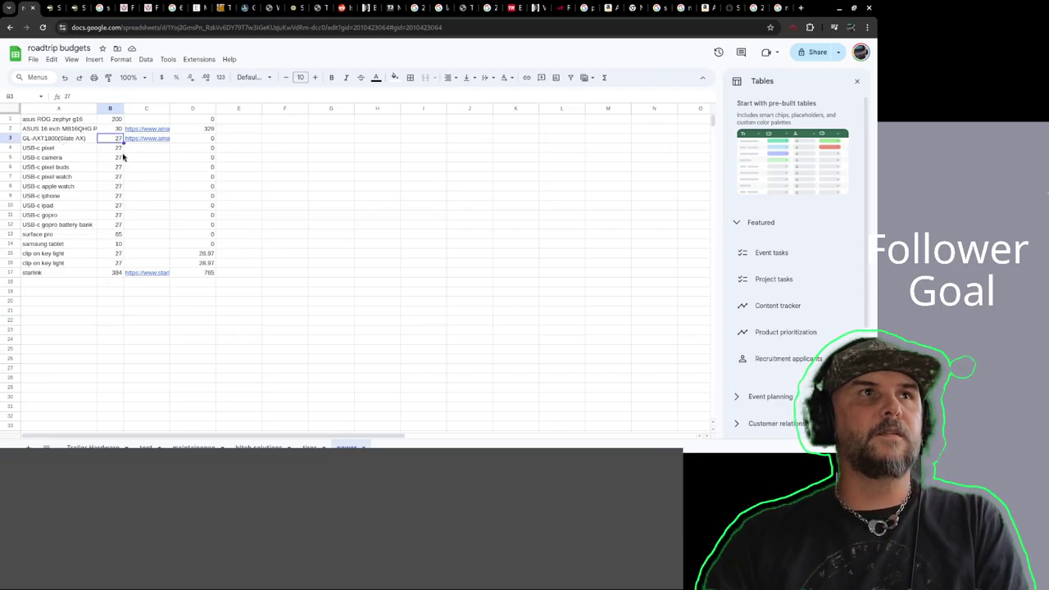
pyautogui.press('Delete')
pyautogui.press('Up')
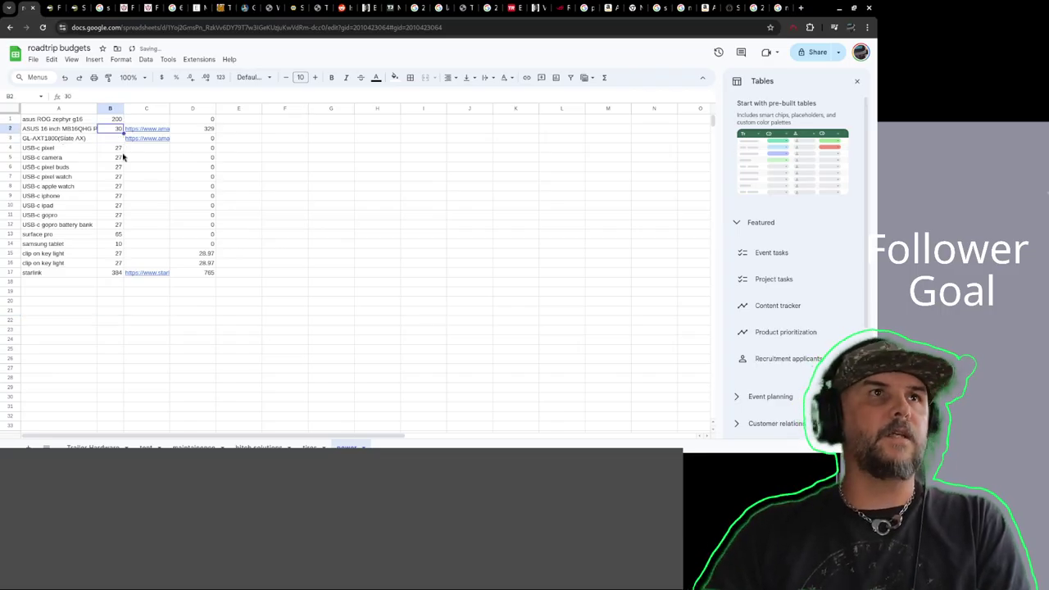
pyautogui.press('Delete')
pyautogui.press('Down')
# - Clear the wattages of the first clip on key light and the USB-C ipad in B10
pyautogui.click(121, 151)
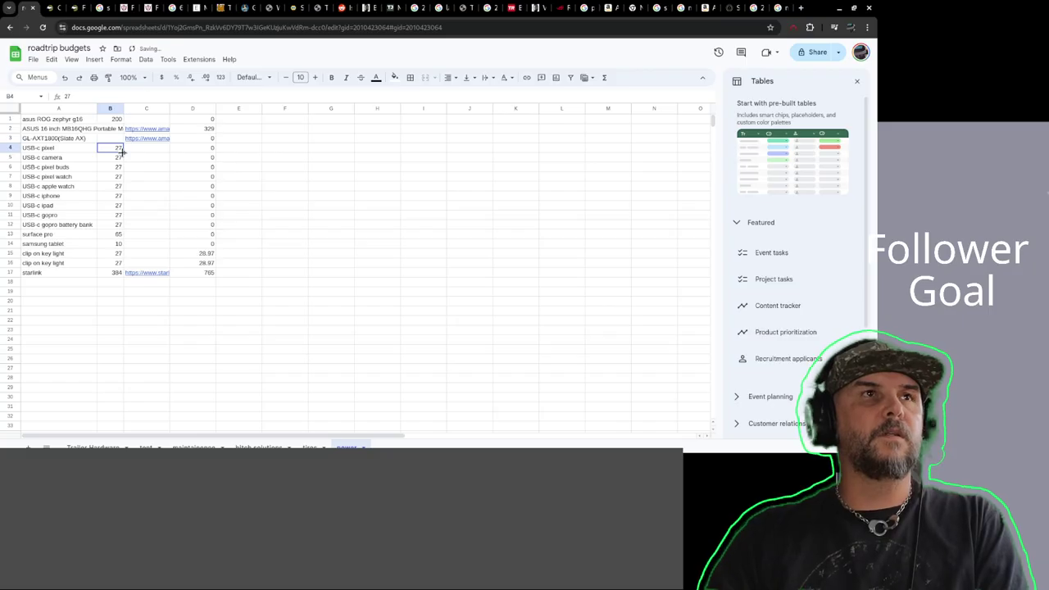
pyautogui.press('Down')
pyautogui.press('Down')
pyautogui.press('Down')
pyautogui.press('Down')
pyautogui.press('Down')
pyautogui.press('Down')
pyautogui.press('Down')
pyautogui.press('Down')
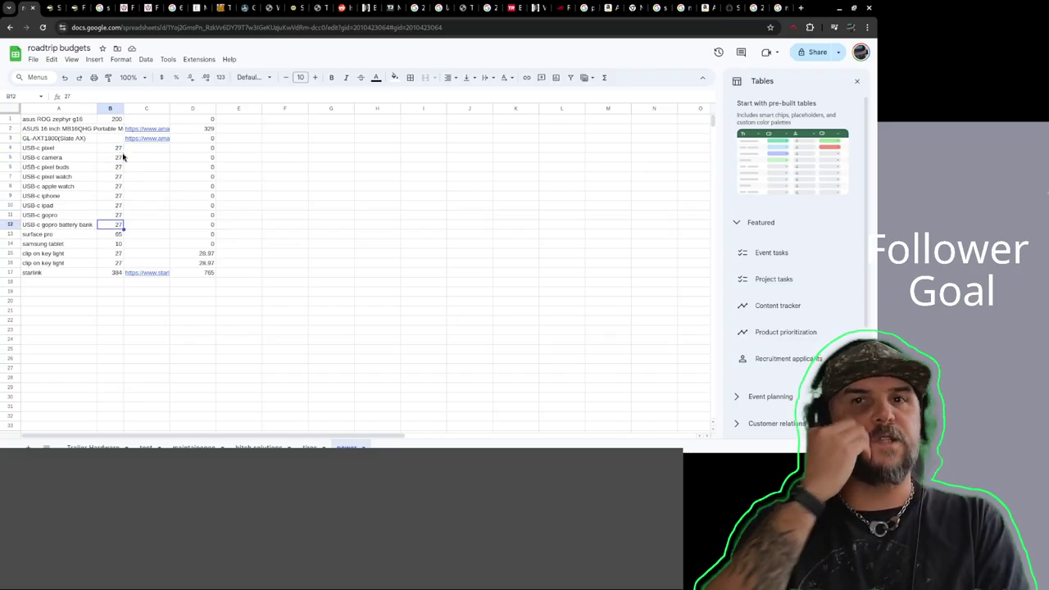
pyautogui.press('Down')
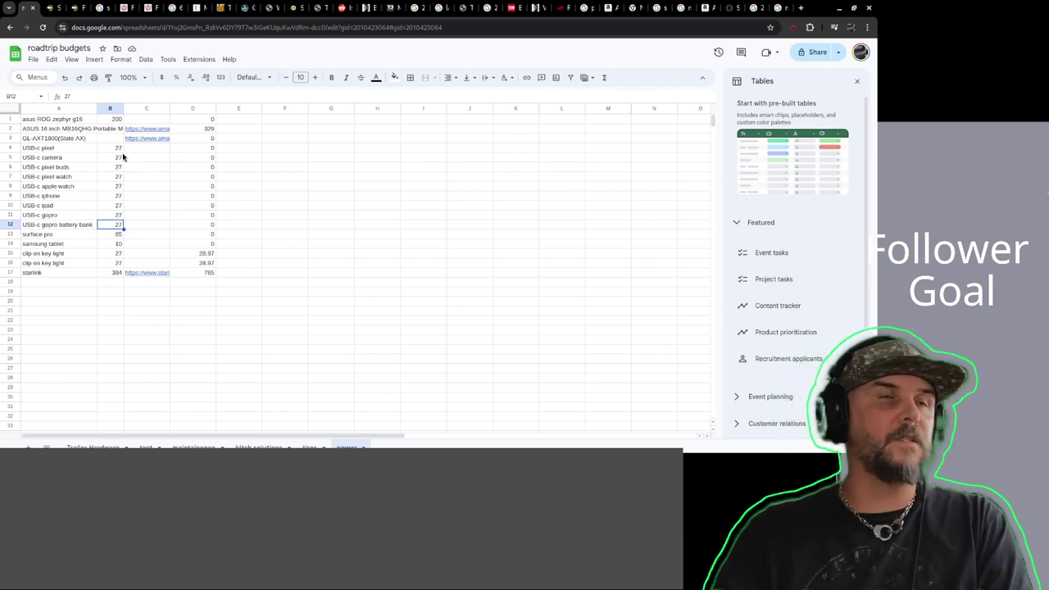
pyautogui.press('Down')
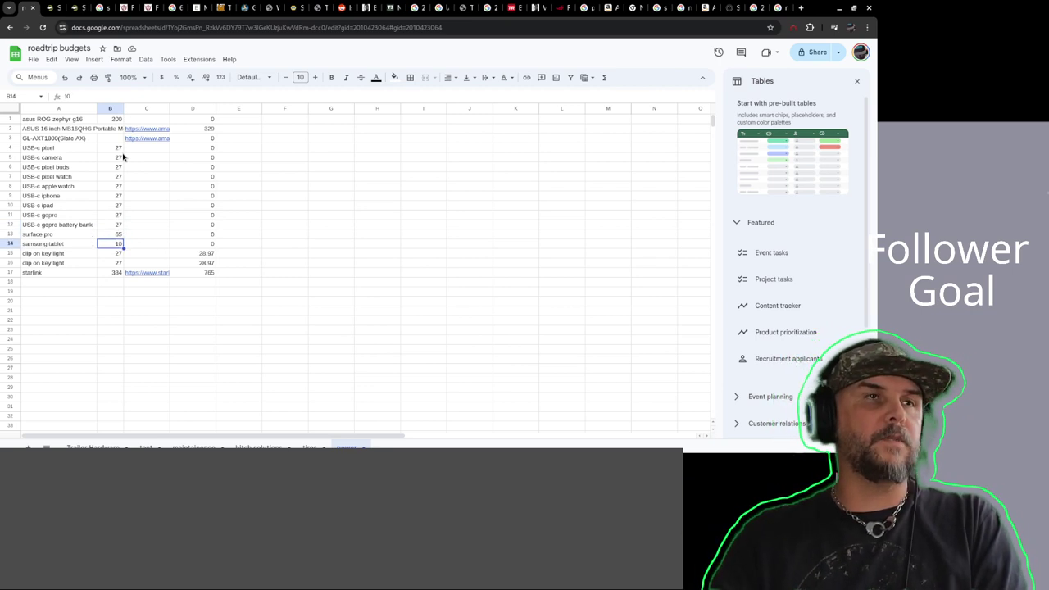
pyautogui.press('Down')
pyautogui.press('Delete')
pyautogui.press('Down')
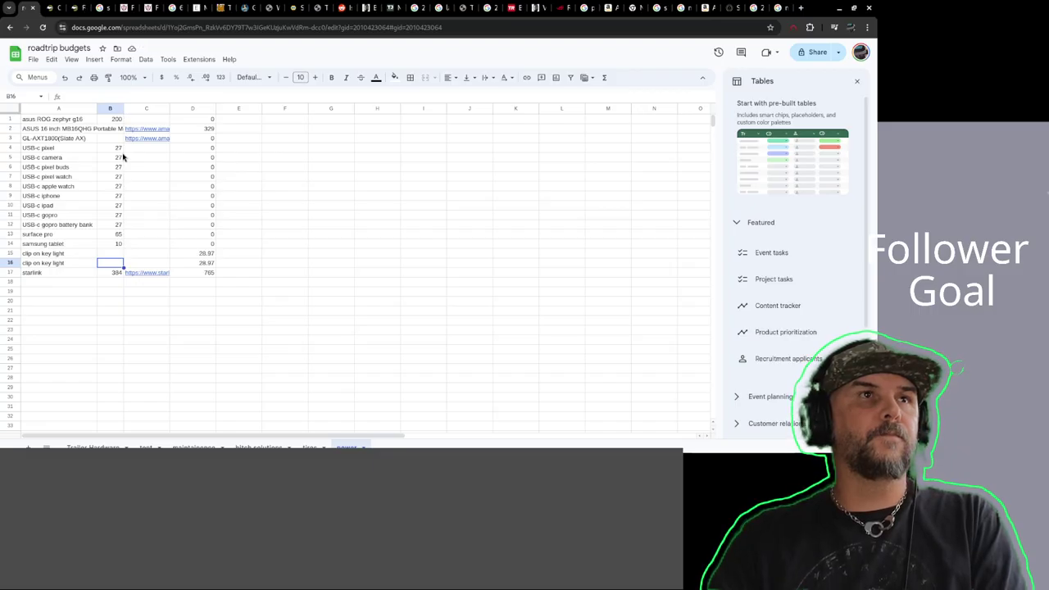
pyautogui.press('Up')
pyautogui.press('Up')
pyautogui.press('Up')
pyautogui.press('Up')
pyautogui.press('Up')
pyautogui.press('Up')
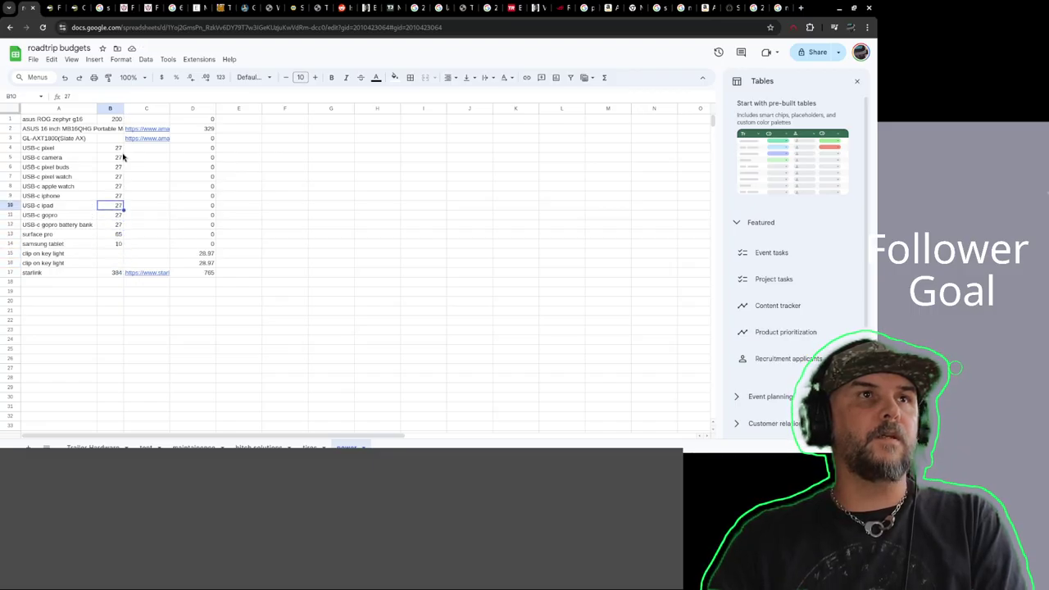
pyautogui.press('Delete')
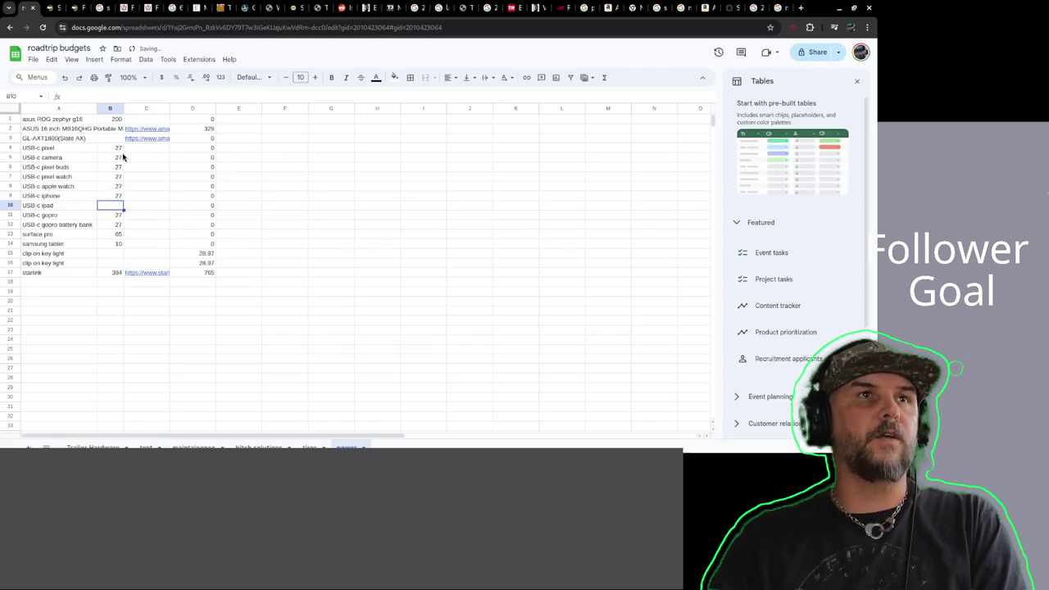
pyautogui.press('Down')
pyautogui.press('Down')
pyautogui.press('Down')
pyautogui.press('Down')
pyautogui.press('Down')
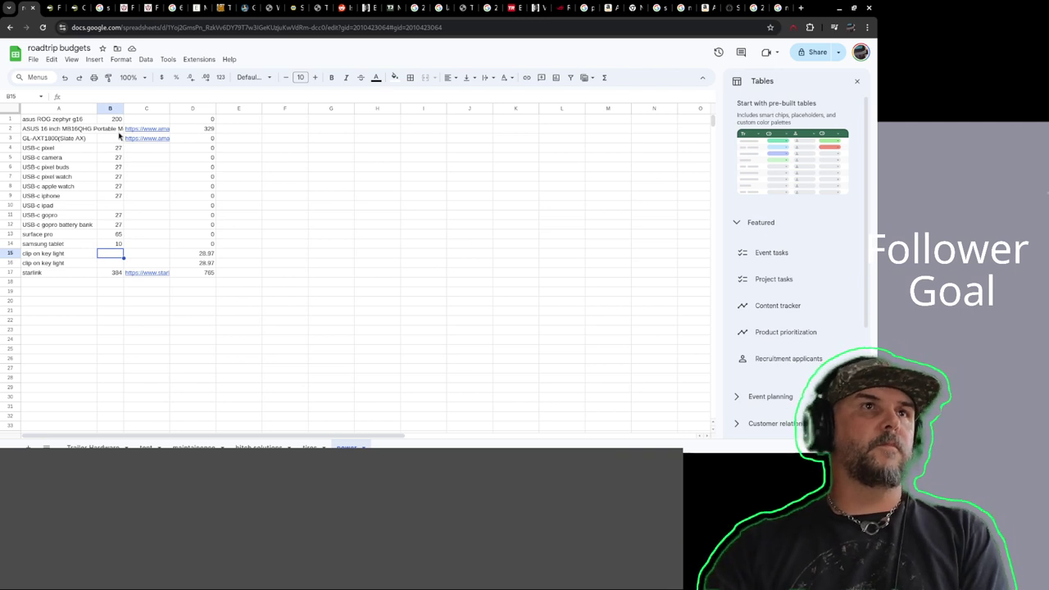
pyautogui.click(109, 132)
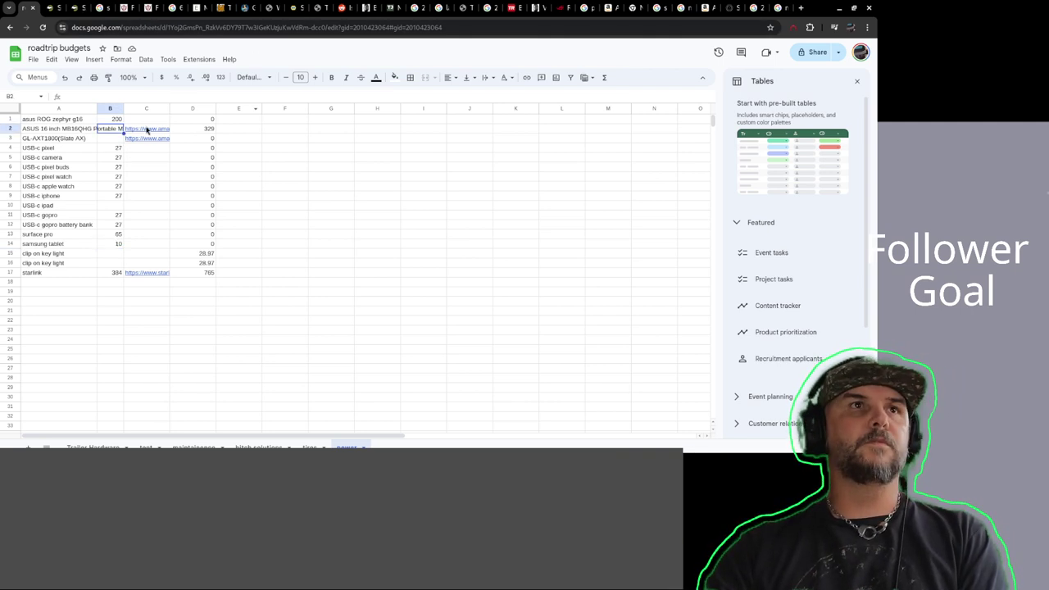
pyautogui.click(146, 130)
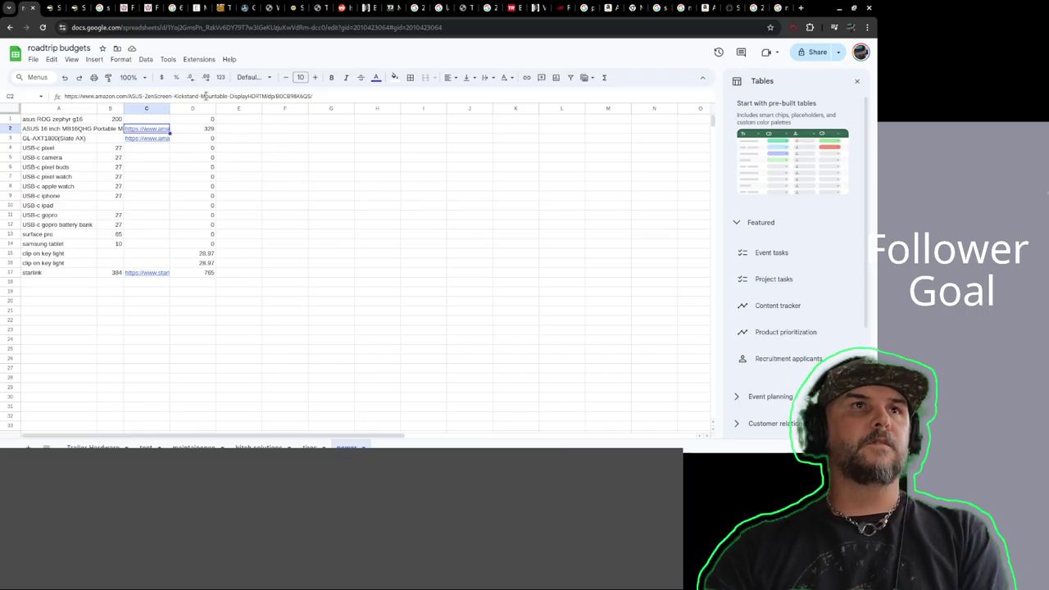
# - Open C2's Amazon link for the ASUS portable monitor in a new browser tab
pyautogui.tripleClick(205, 96)
pyautogui.rightClick(205, 95)
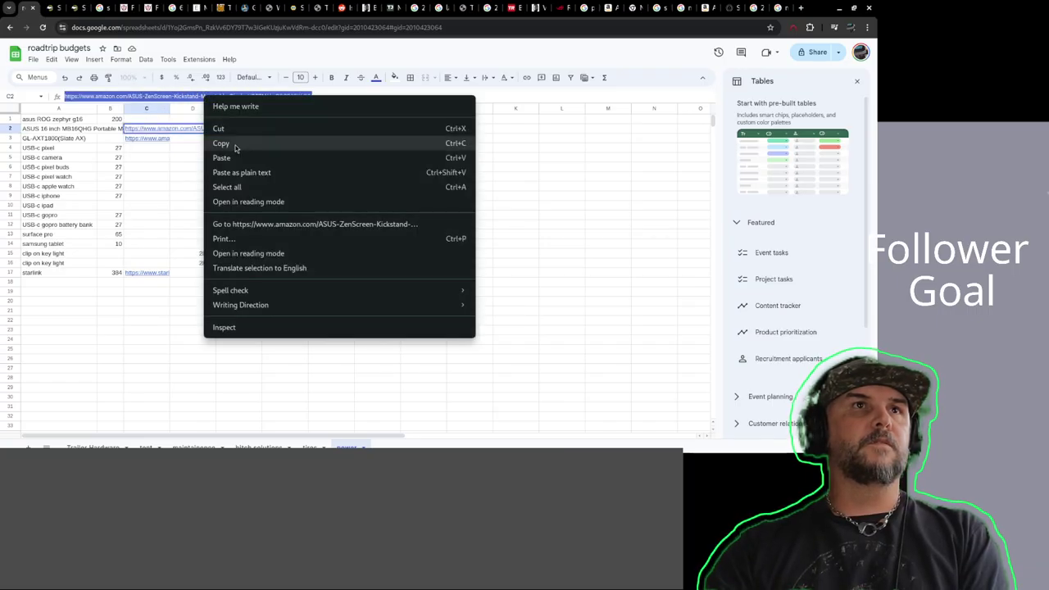
pyautogui.click(235, 147)
pyautogui.click(801, 7)
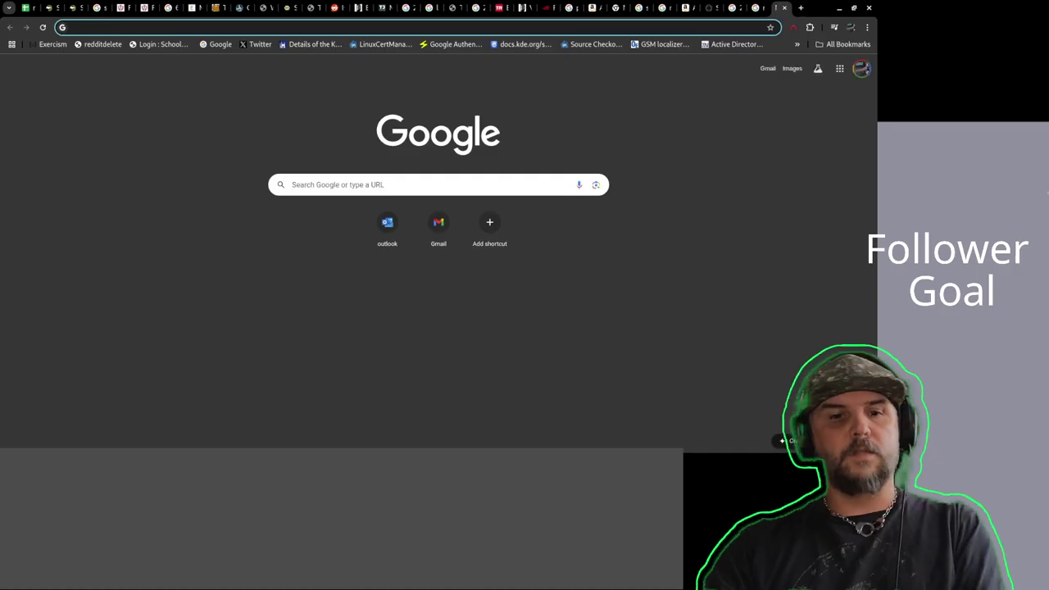
pyautogui.hotkey('ctrl', 'v')
pyautogui.press('Return')
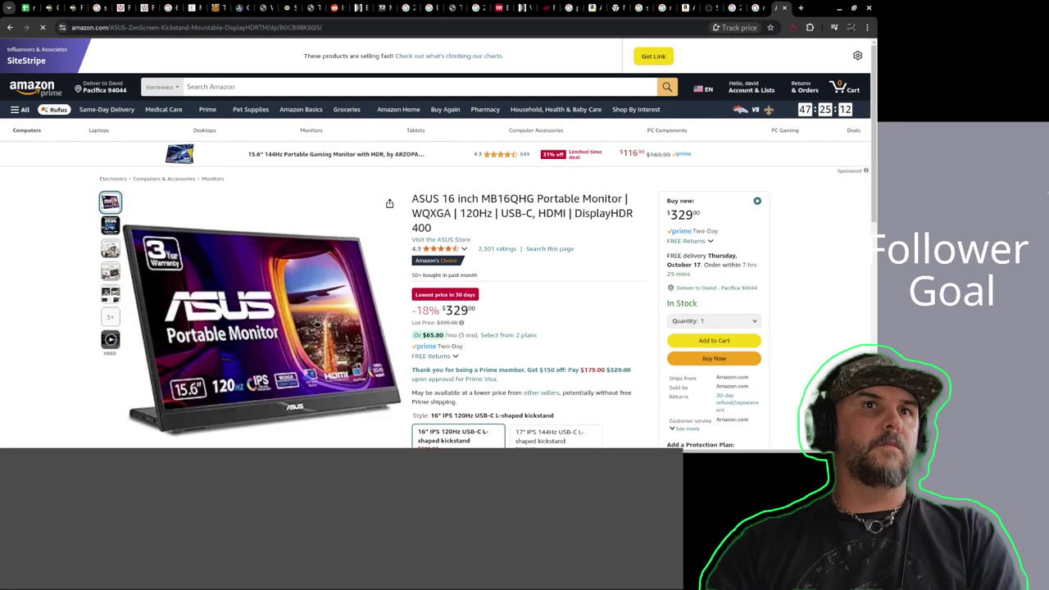
pyautogui.scroll(-2, 566, 292)
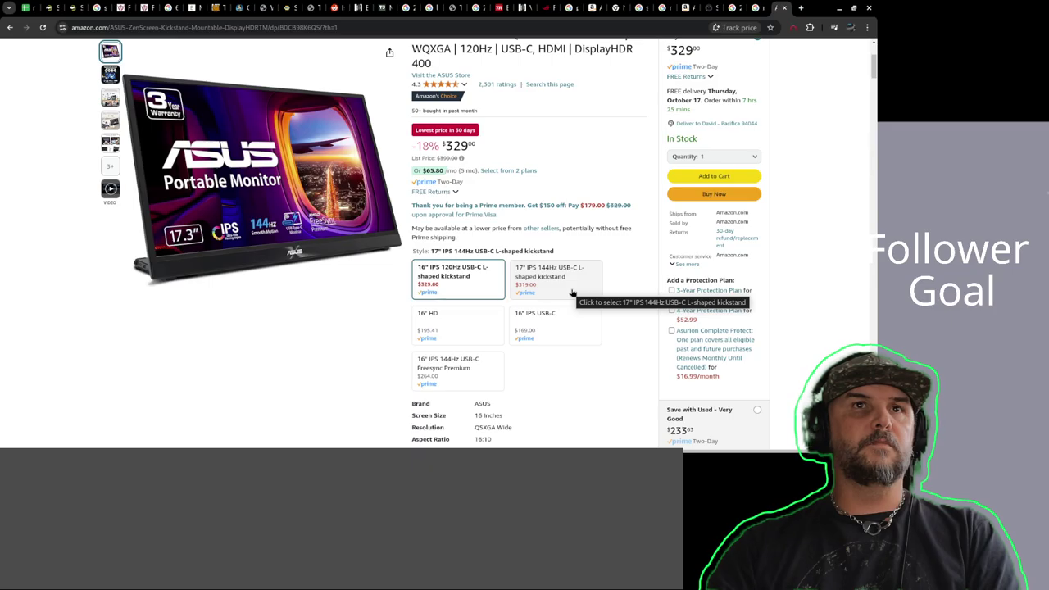
# - Delete the Amazon link from C2 and copy the monitor name from A2
pyautogui.hotkey('ctrl', 'shift', 'Tab')
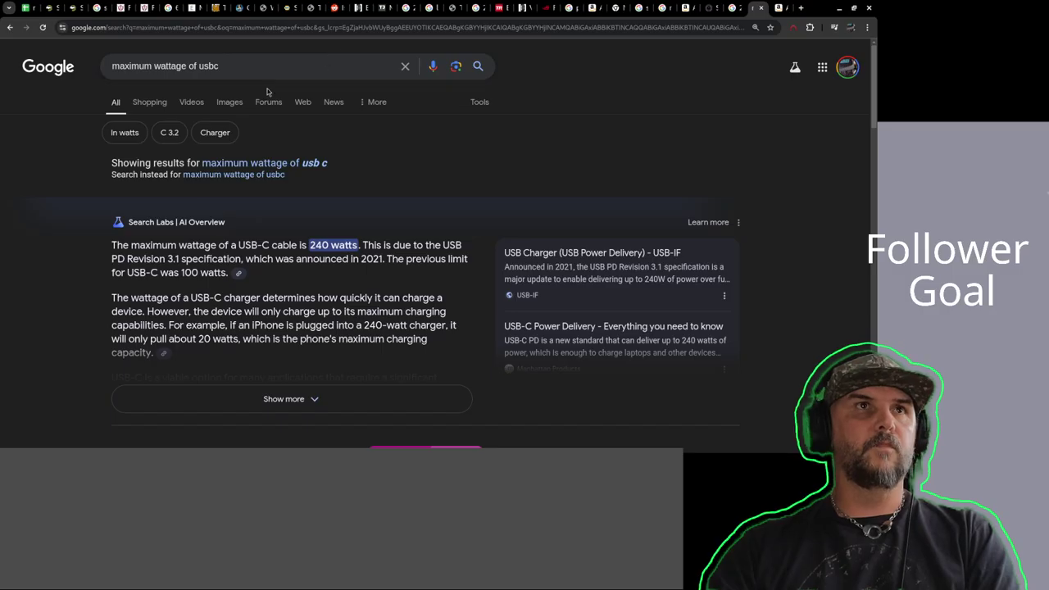
pyautogui.click(28, 8)
pyautogui.press('BackSpace')
pyautogui.doubleClick(53, 129)
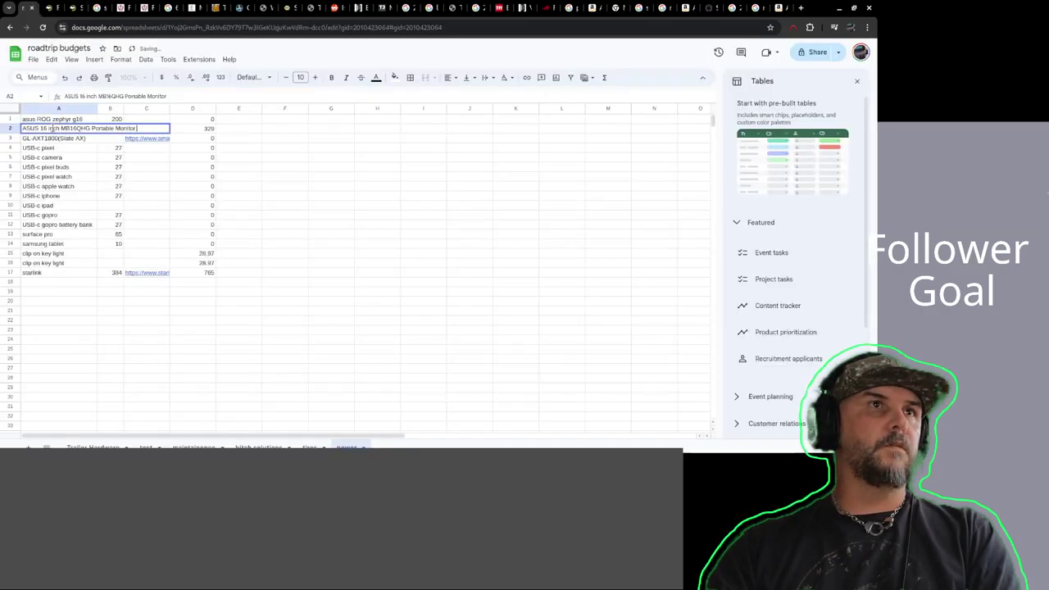
pyautogui.moveTo(142, 127); pyautogui.dragTo(24, 129)
pyautogui.rightClick(25, 129)
pyautogui.click(49, 172)
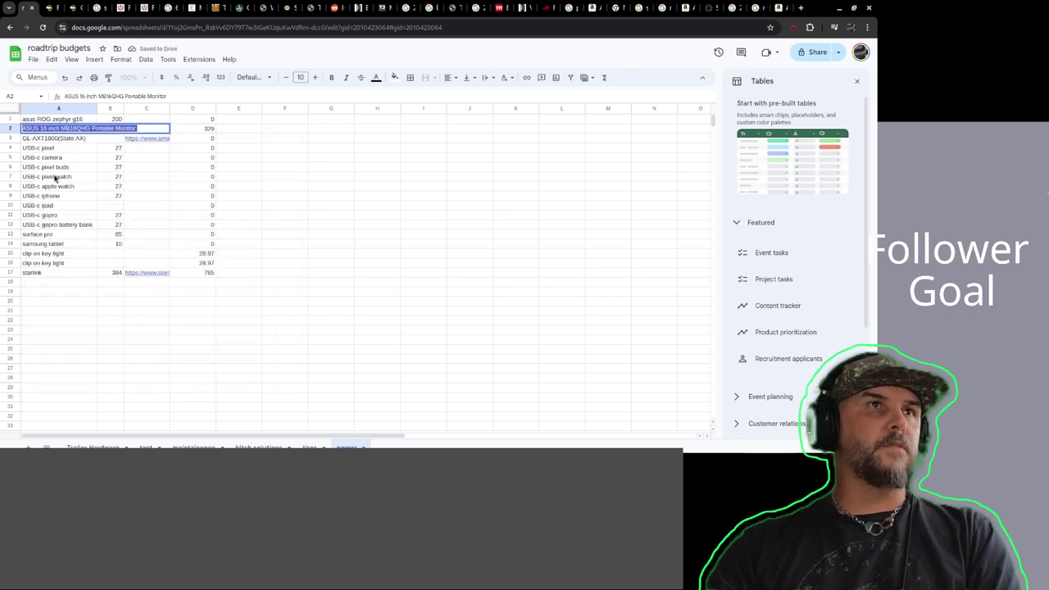
pyautogui.click(780, 8)
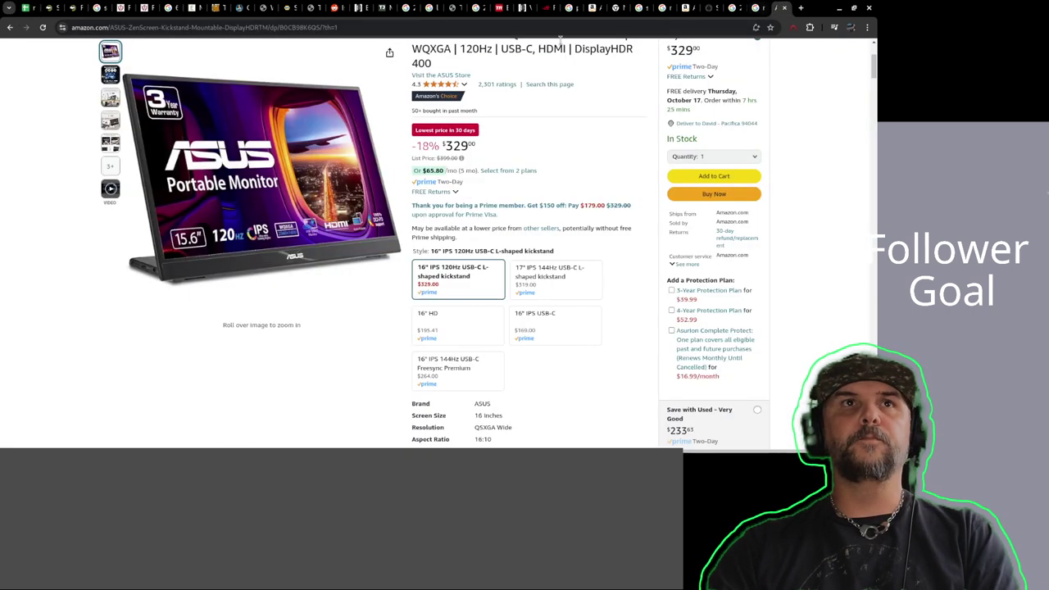
pyautogui.moveTo(339, 27); pyautogui.dragTo(3, 25)
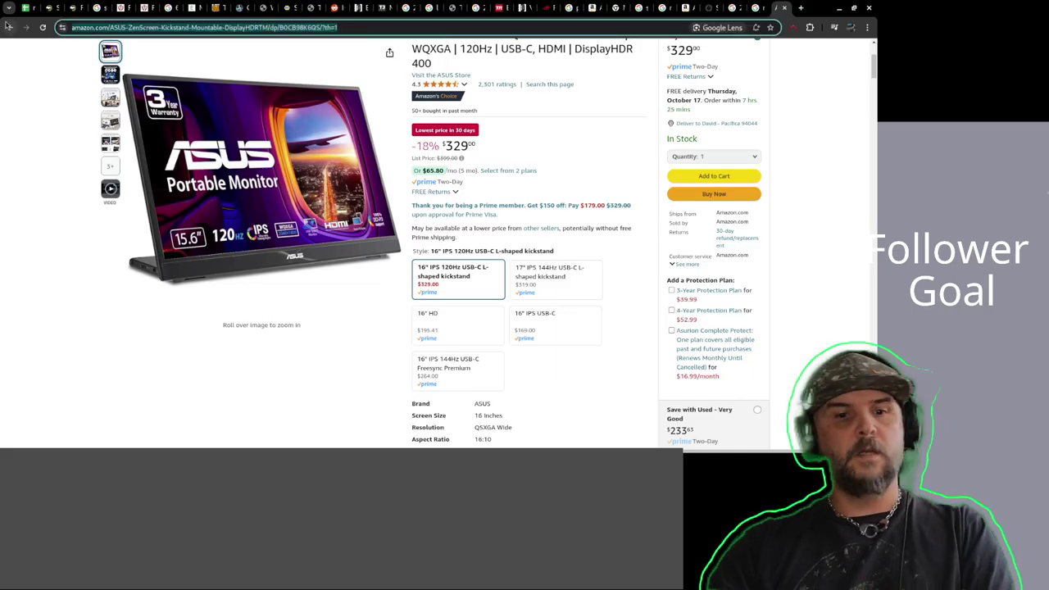
# - Search for 'ASUS 16 inch MB16QHG Portable Monitor' and open the 'ASUS ZenScreen MB16QHG | Monitors' result
pyautogui.hotkey('ctrl', 'v')
pyautogui.press('Return')
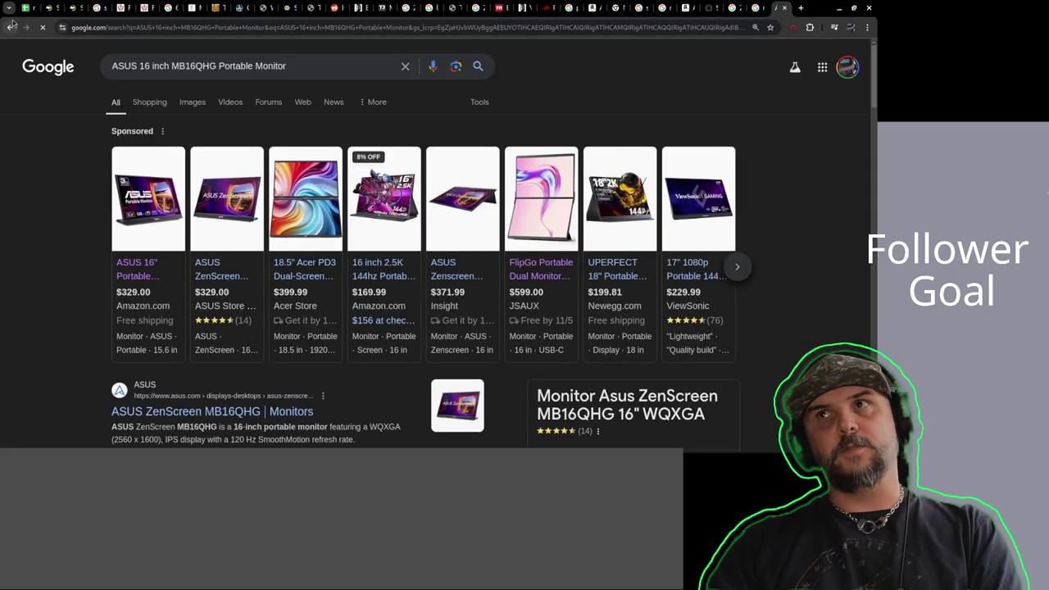
pyautogui.scroll(-1, 62, 343)
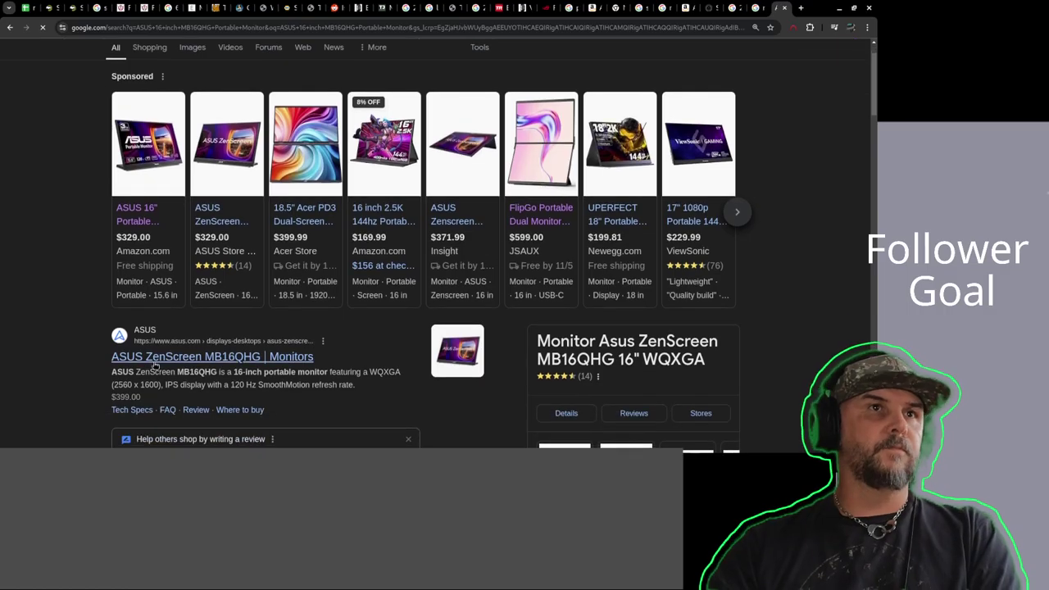
pyautogui.click(161, 366)
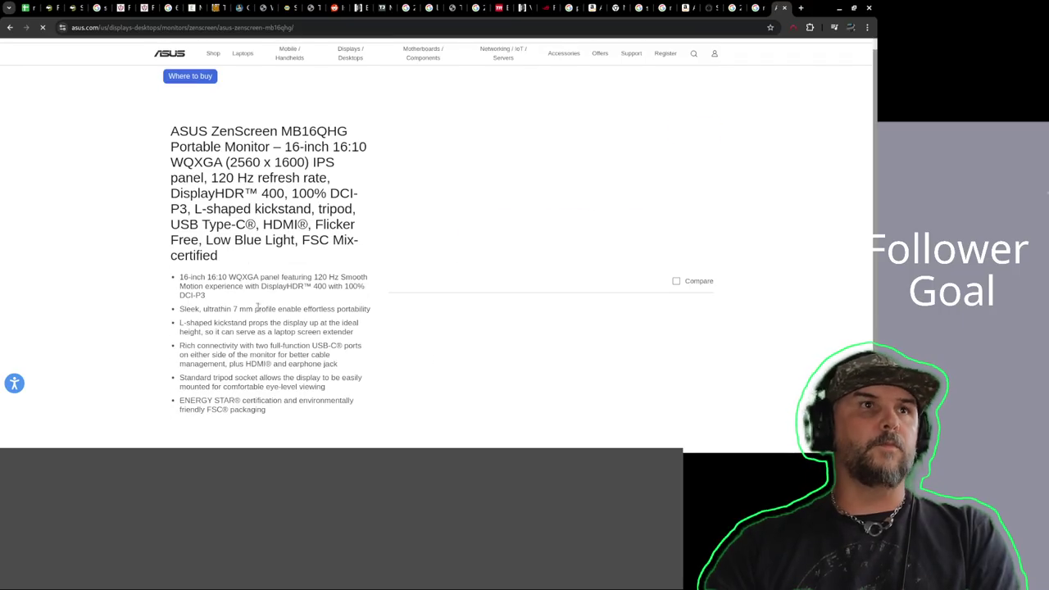
# - Scroll through the ZenScreen MB16QHG overview page
pyautogui.scroll(-3, 259, 312)
pyautogui.scroll(-8, 259, 312)
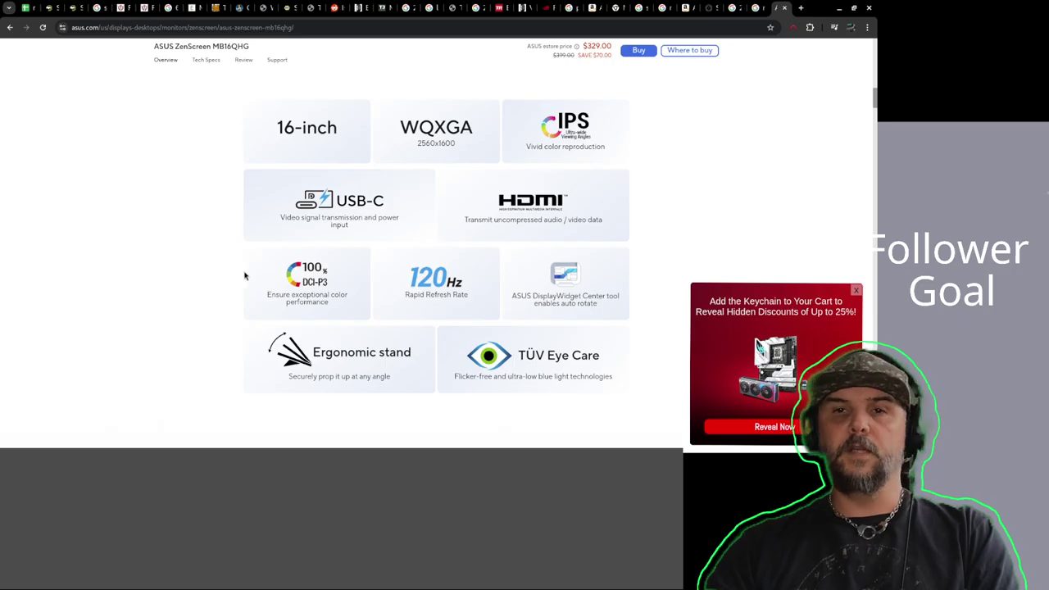
pyautogui.scroll(-3, 245, 274)
pyautogui.scroll(-9, 269, 225)
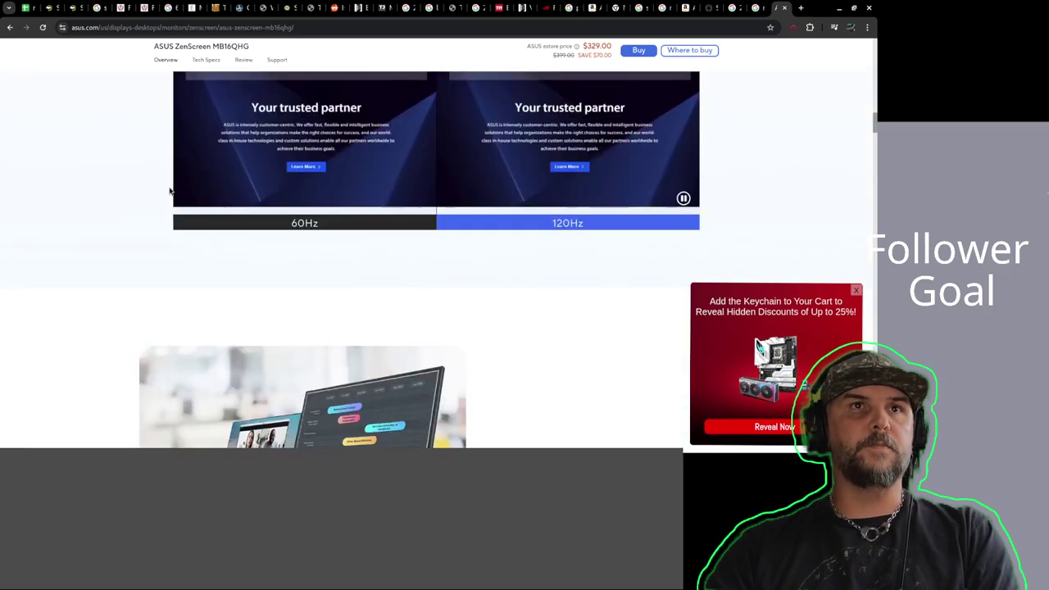
pyautogui.scroll(-7, 342, 166)
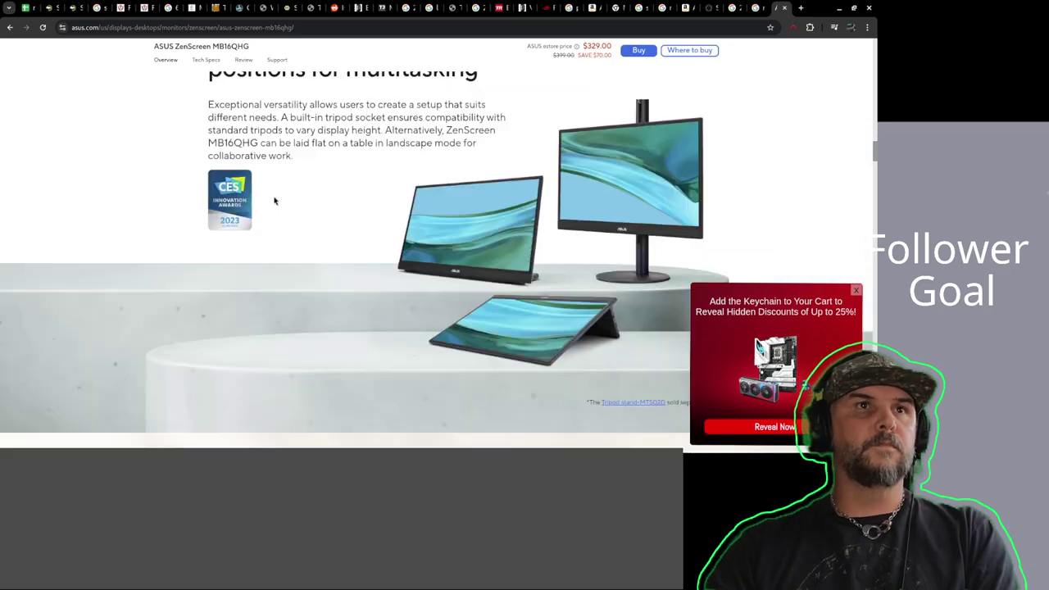
pyautogui.scroll(-7, 266, 188)
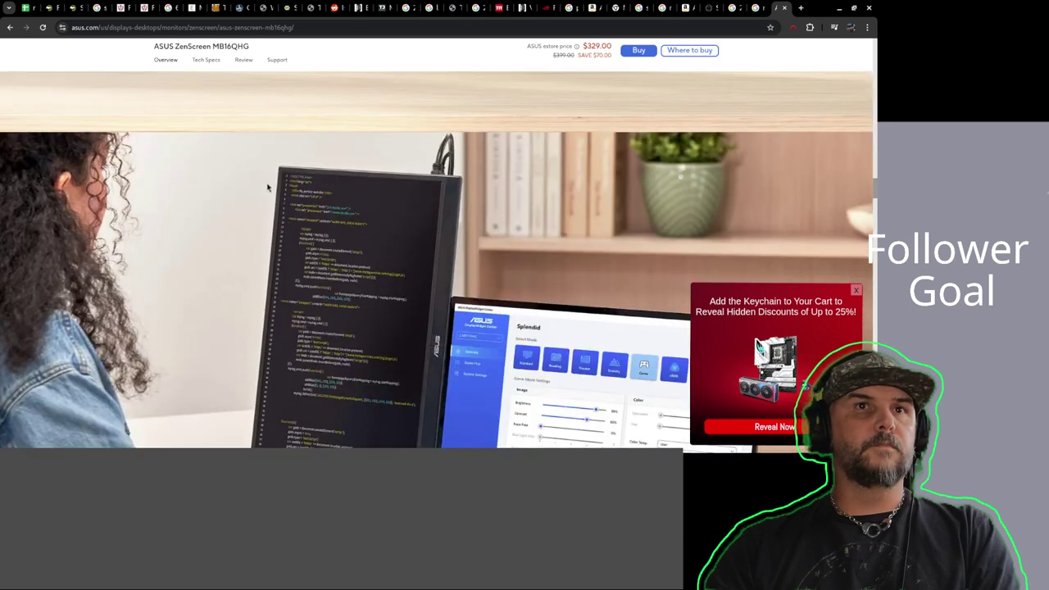
pyautogui.scroll(-4, 279, 186)
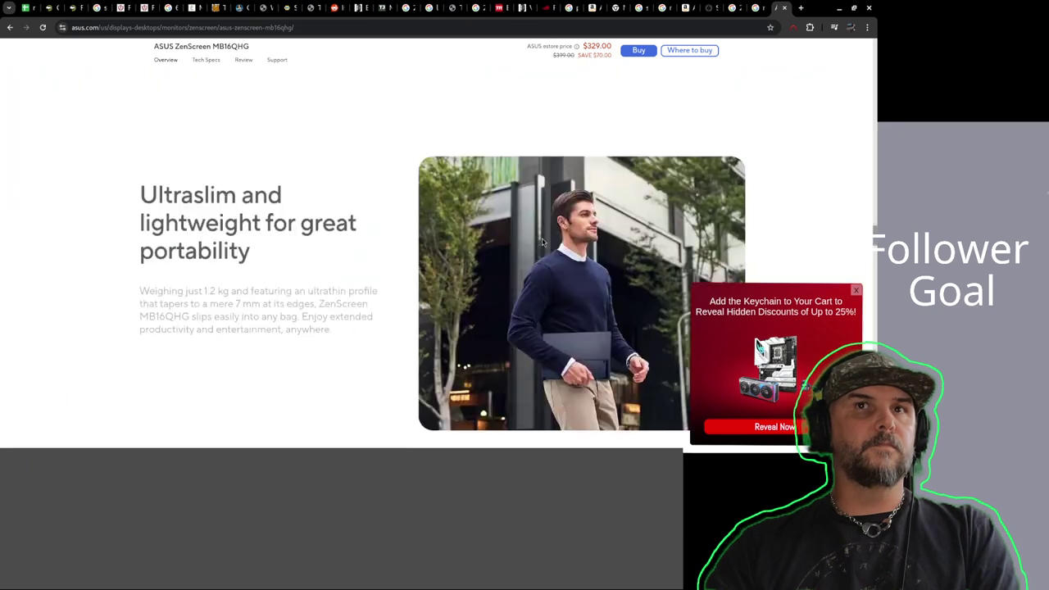
pyautogui.scroll(-5, 286, 244)
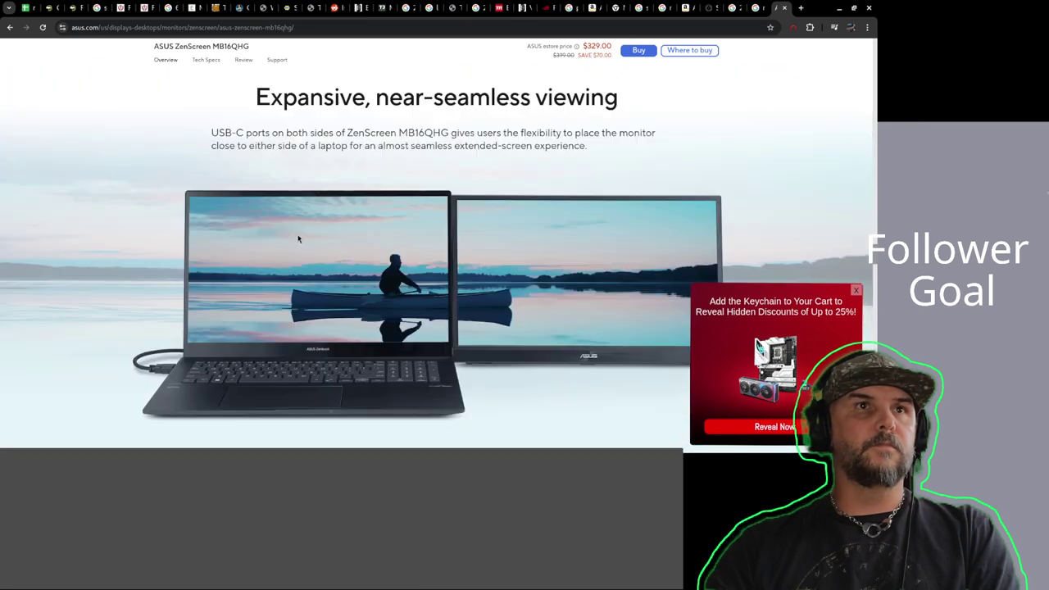
pyautogui.scroll(-5, 412, 193)
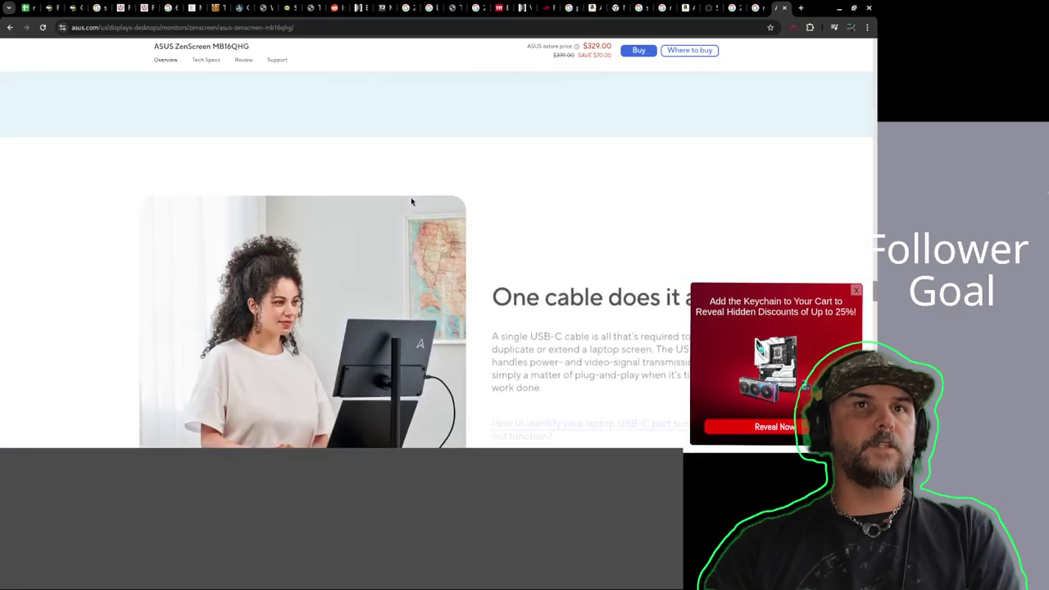
pyautogui.scroll(-4, 420, 206)
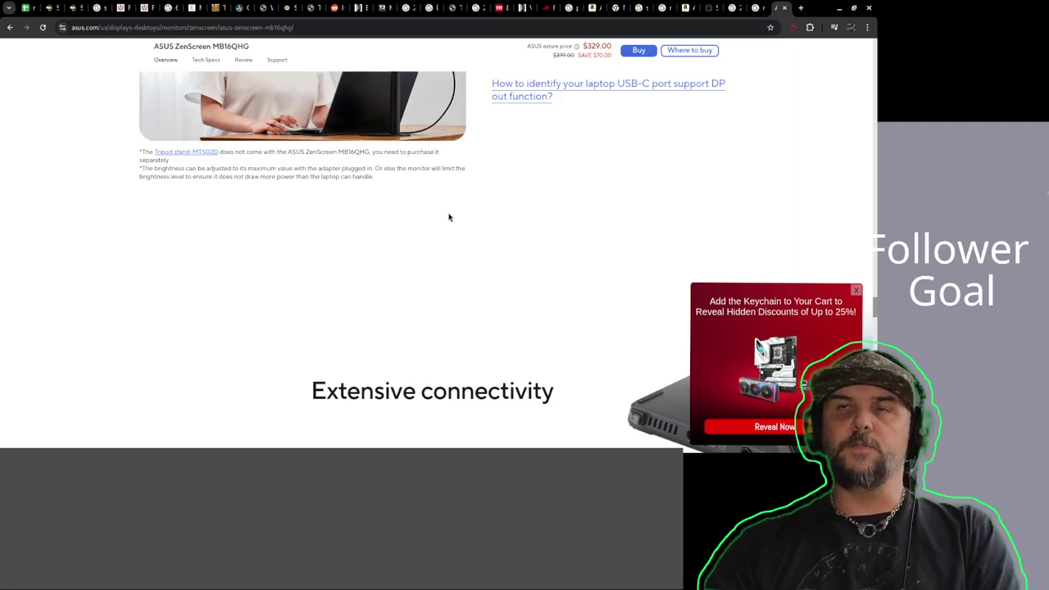
pyautogui.scroll(-10, 447, 217)
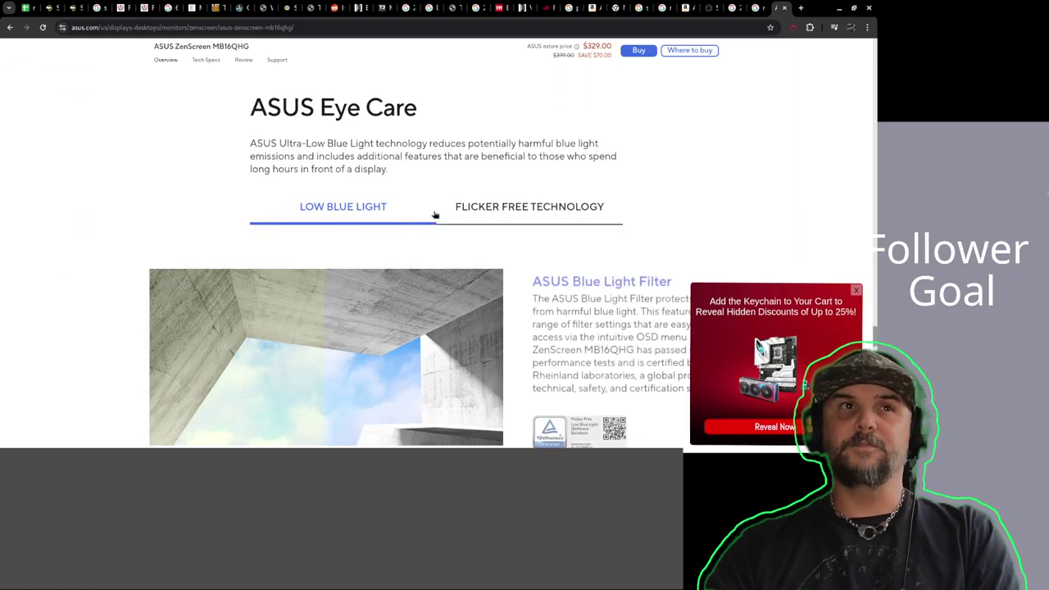
pyautogui.scroll(-10, 370, 217)
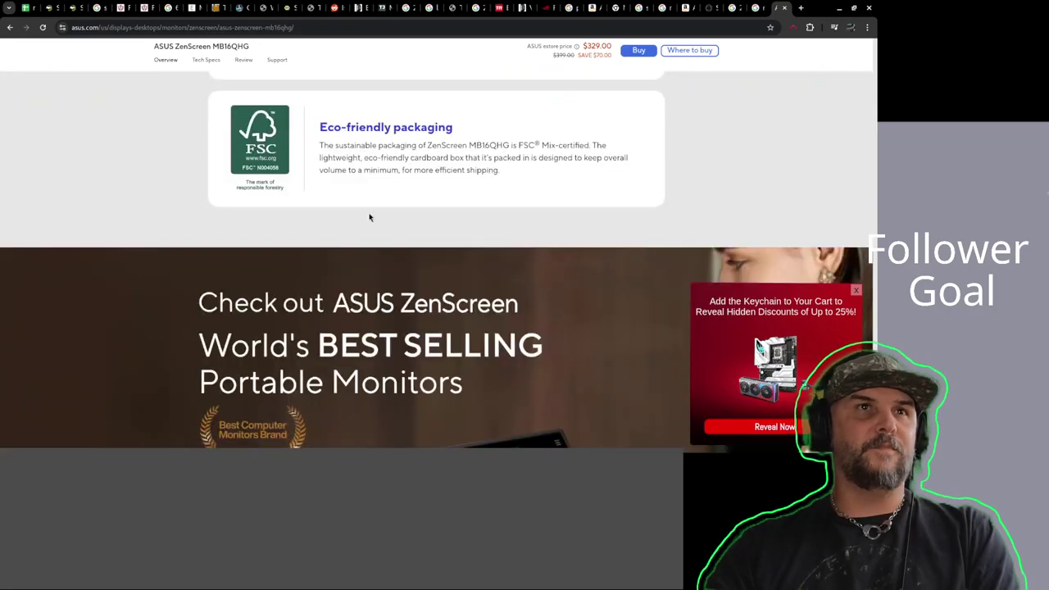
pyautogui.scroll(-10, 377, 216)
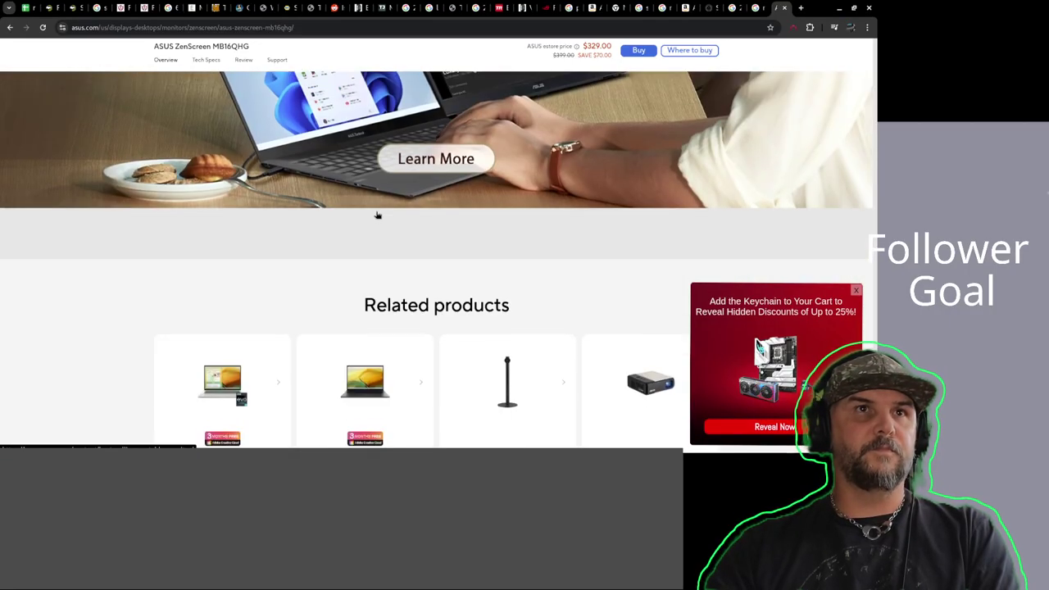
pyautogui.scroll(3, 378, 215)
pyautogui.scroll(-5, 378, 215)
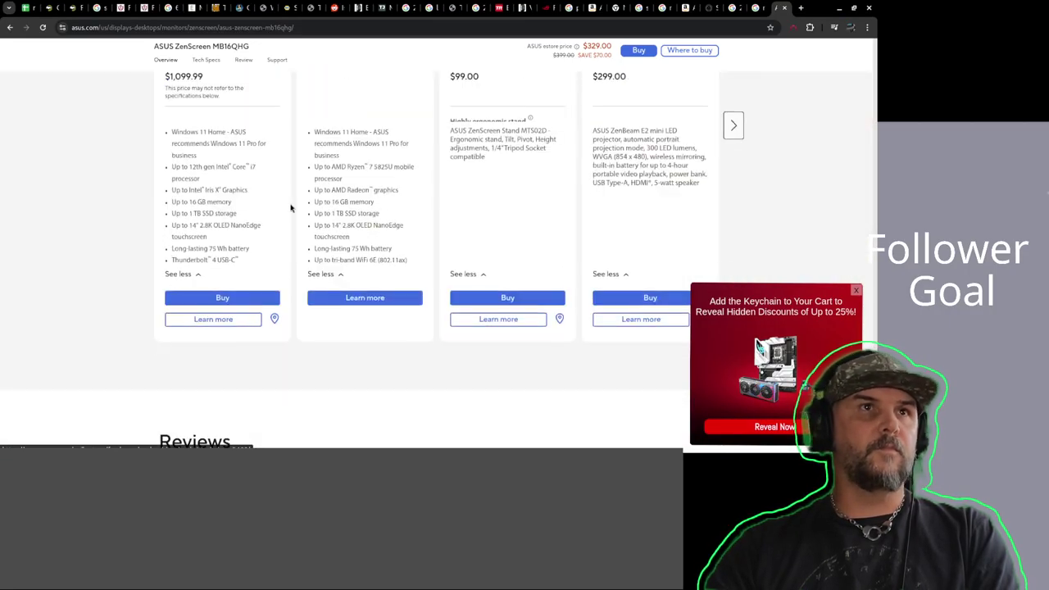
pyautogui.scroll(3, 191, 261)
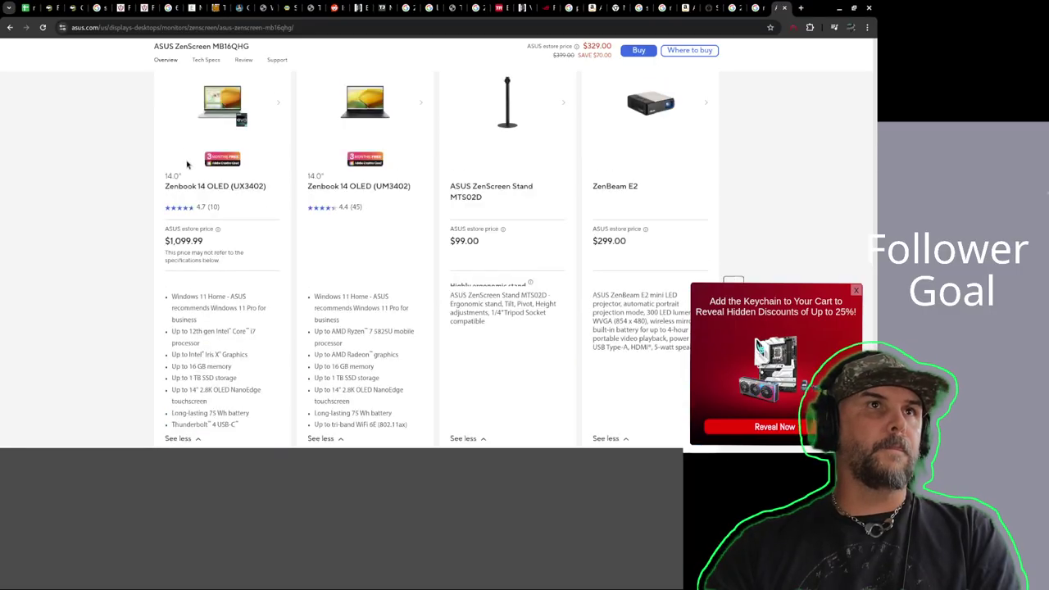
pyautogui.scroll(3, 187, 243)
pyautogui.scroll(-15, 379, 209)
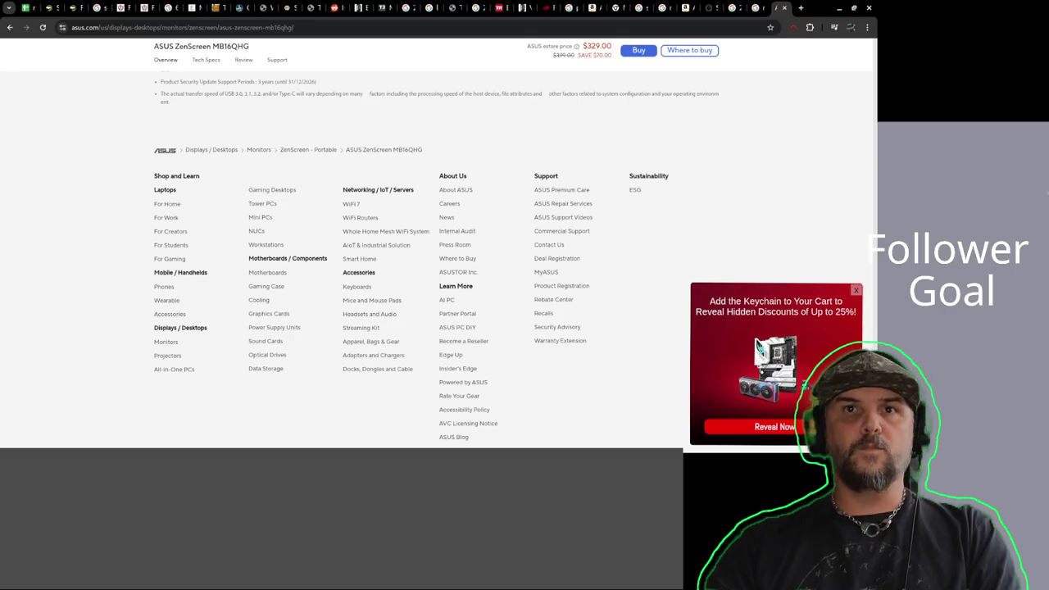
pyautogui.scroll(20, 851, 281)
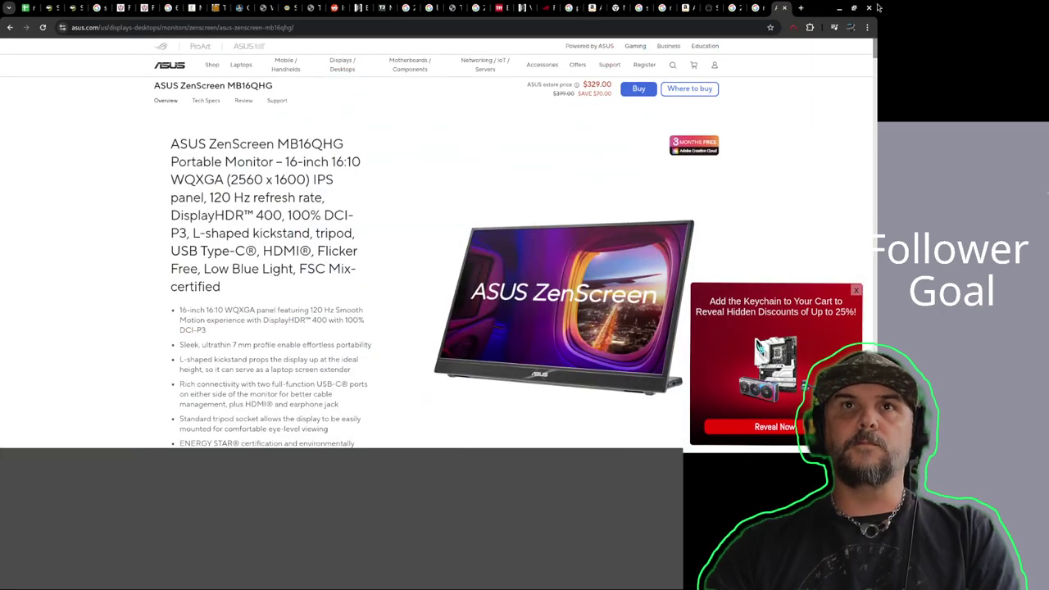
# - Close the keychain promo popup and open the monitor's Tech Specs
pyautogui.click(856, 291)
pyautogui.scroll(-2, 251, 340)
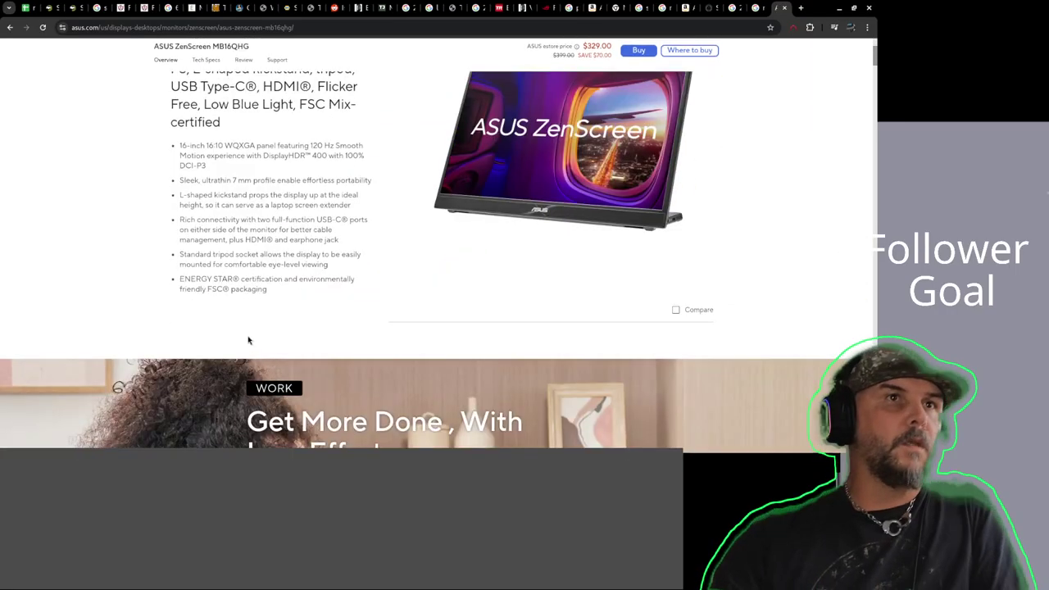
pyautogui.scroll(2, 259, 211)
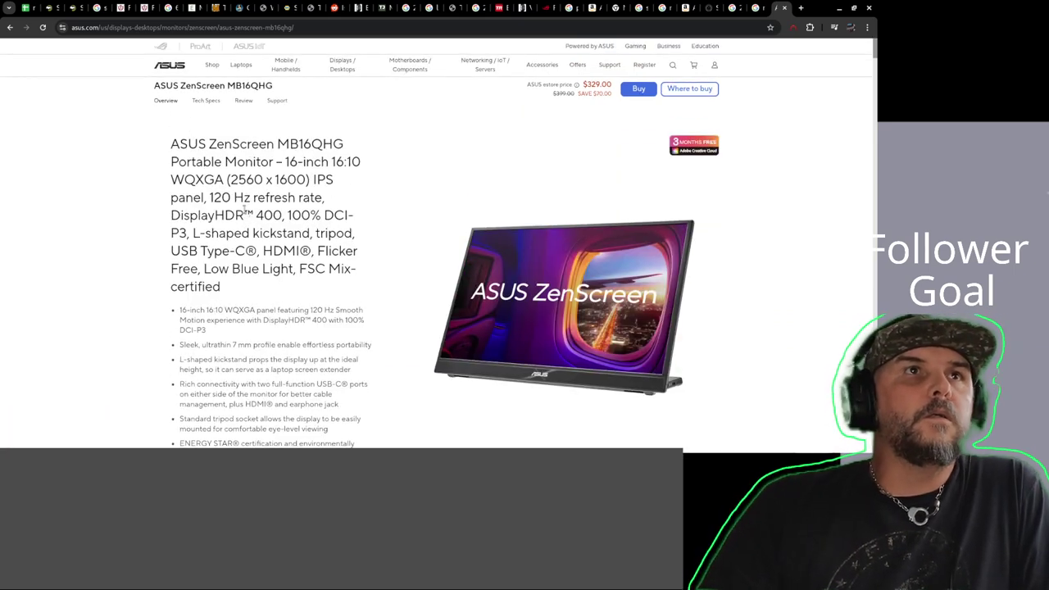
pyautogui.click(206, 101)
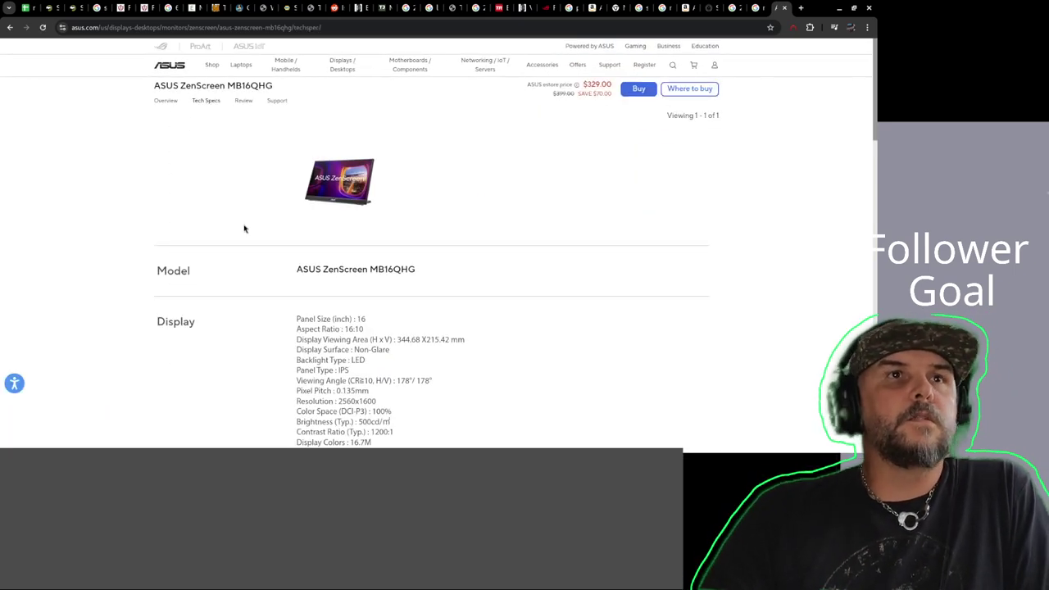
# - Scroll down the Tech Specs to the Power Consumption entry showing <13W
pyautogui.scroll(-2, 213, 193)
pyautogui.scroll(-3, 285, 326)
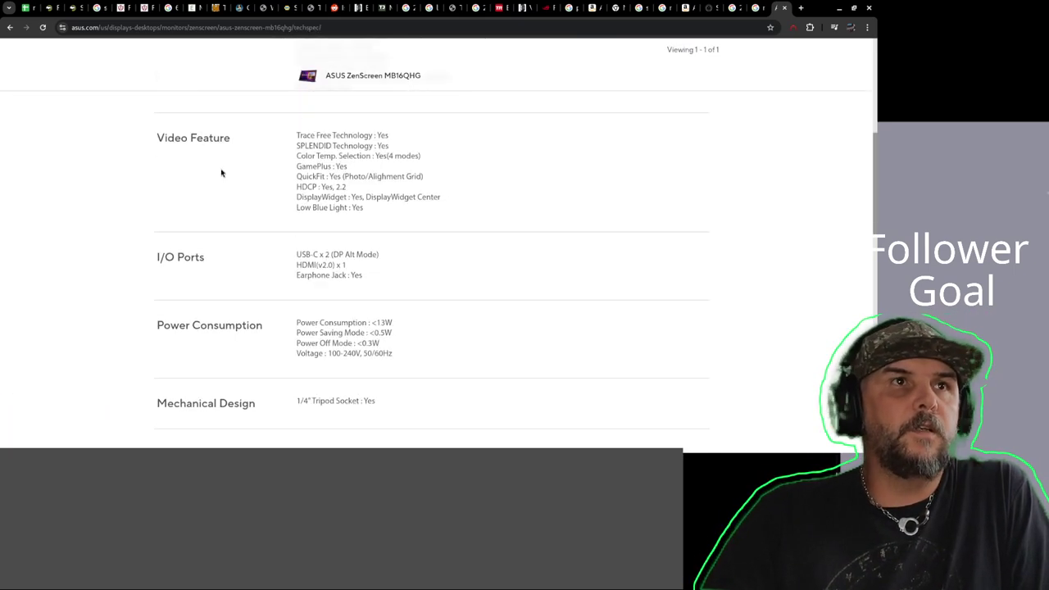
pyautogui.scroll(-1, 332, 310)
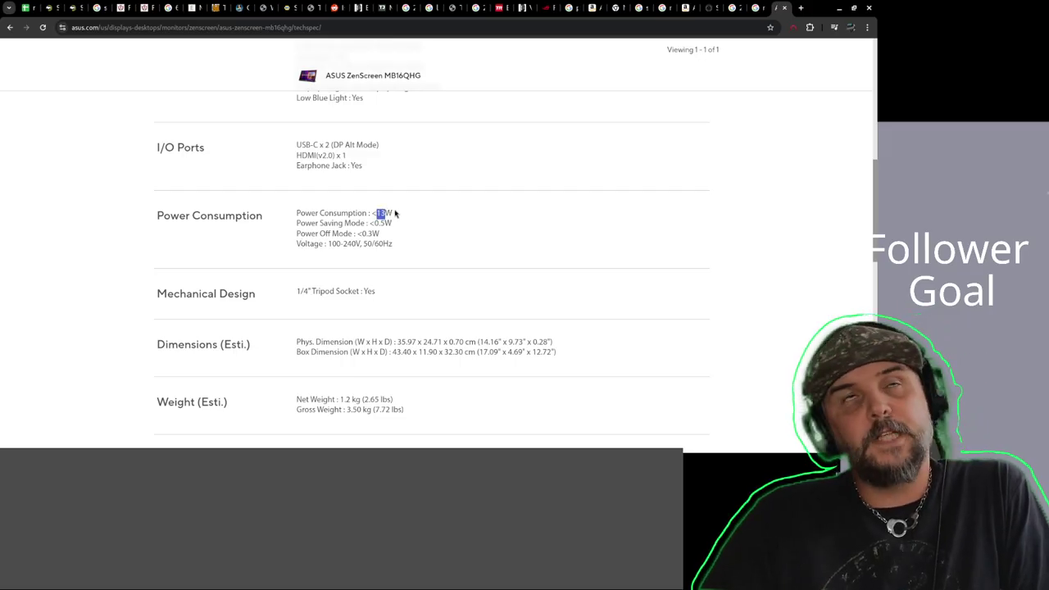
# - Enter 13 as the ASUS MB16QHG monitor's wattage in B2, then return to its spec page
pyautogui.click(29, 8)
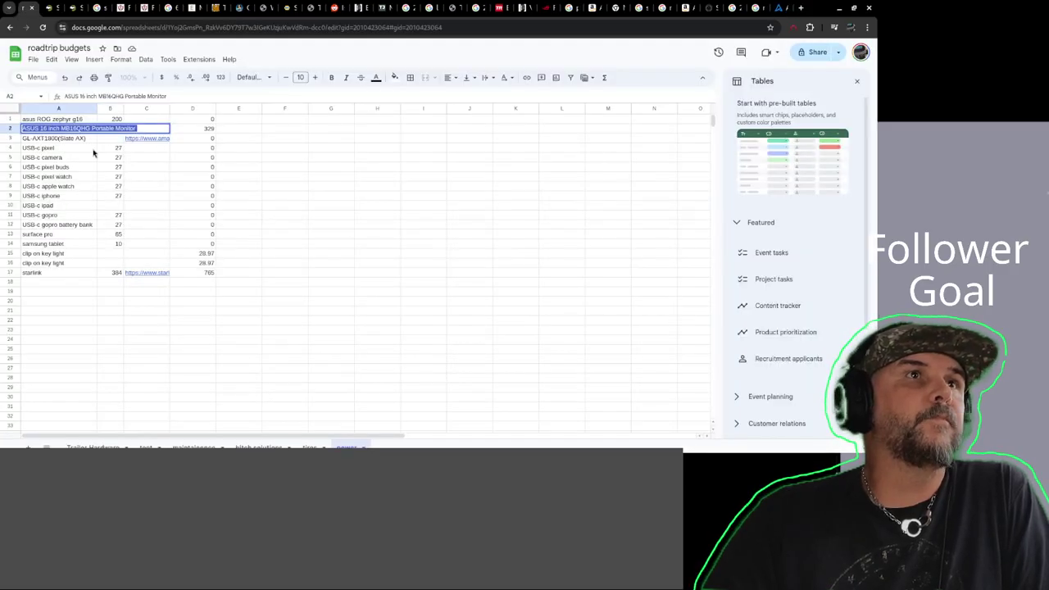
pyautogui.press('Tab')
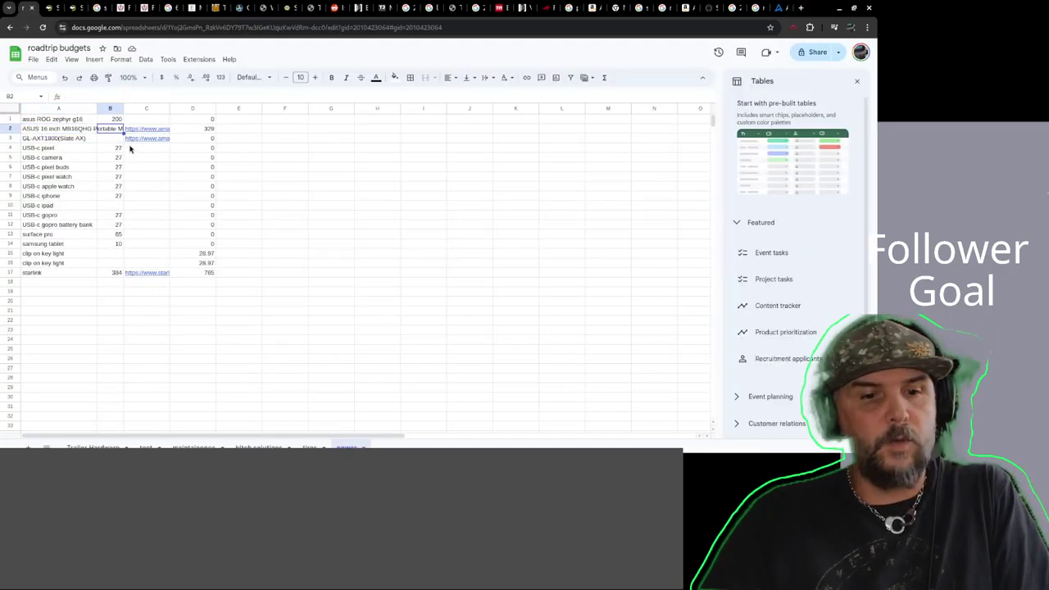
pyautogui.write('13')
pyautogui.click(131, 177)
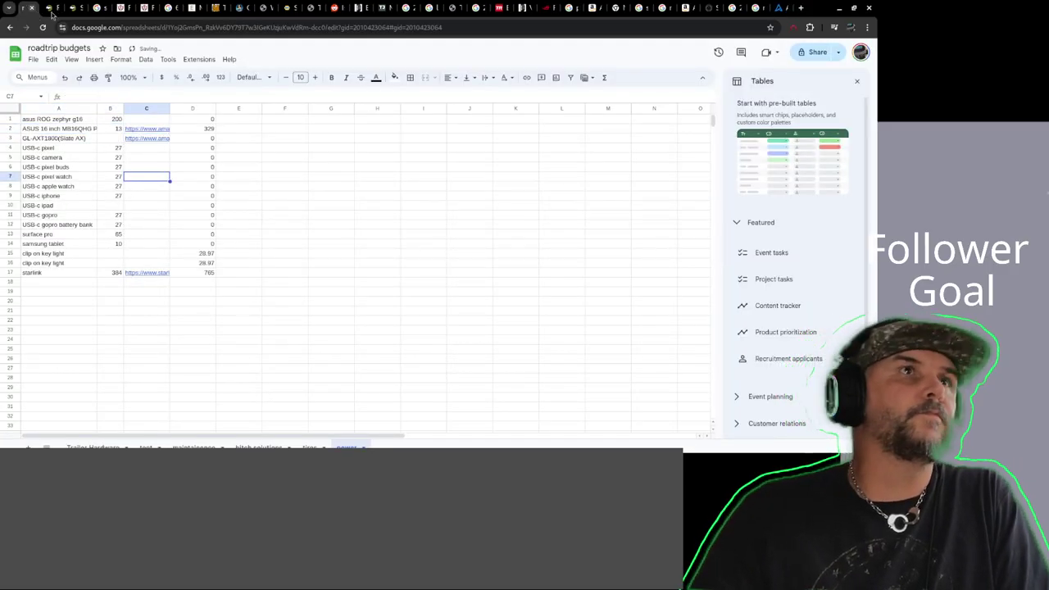
pyautogui.click(777, 8)
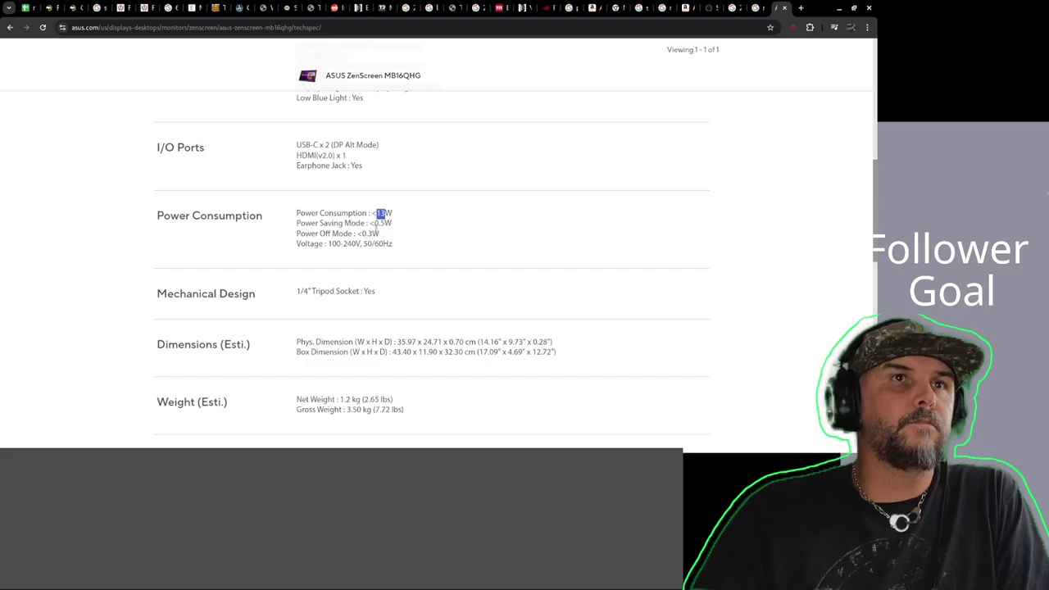
# - Check the Power Off Mode wattage line, then close the ASUS tab and return to the spreadsheet
pyautogui.moveTo(295, 237); pyautogui.dragTo(385, 238)
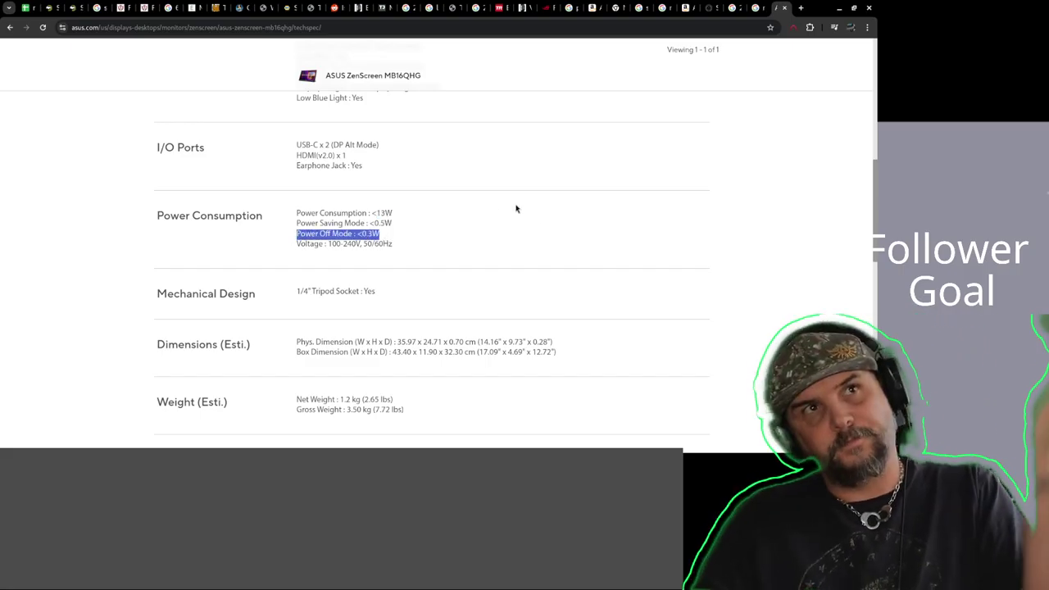
pyautogui.click(451, 239)
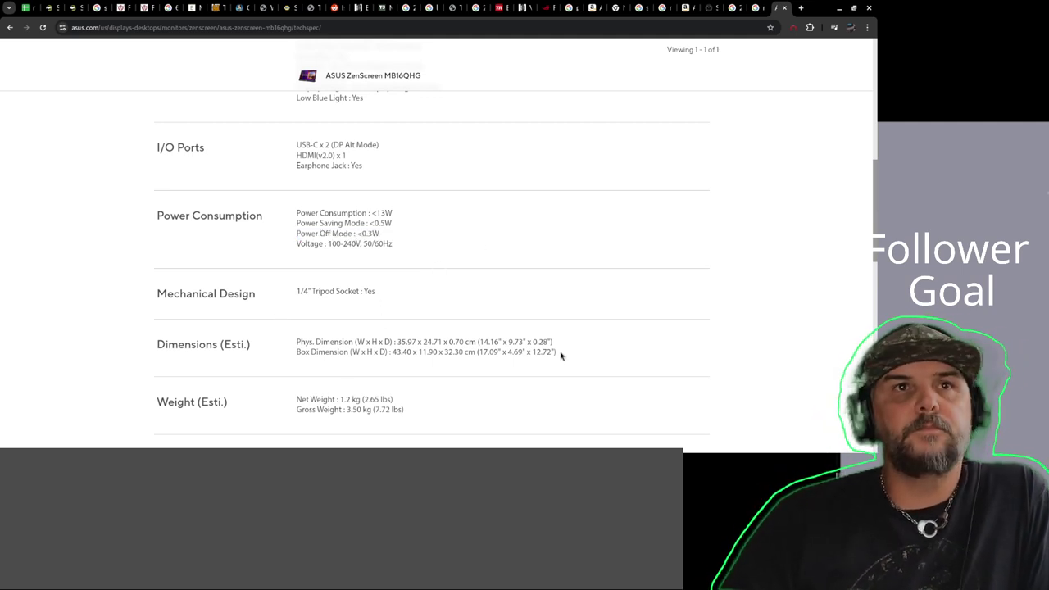
pyautogui.scroll(-2, 257, 337)
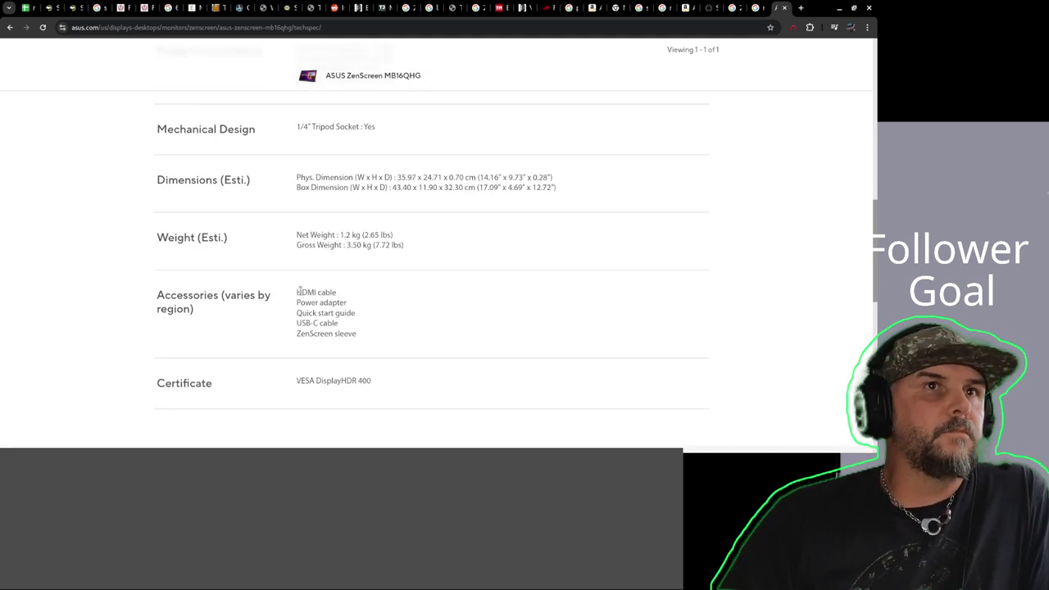
pyautogui.scroll(-4, 433, 300)
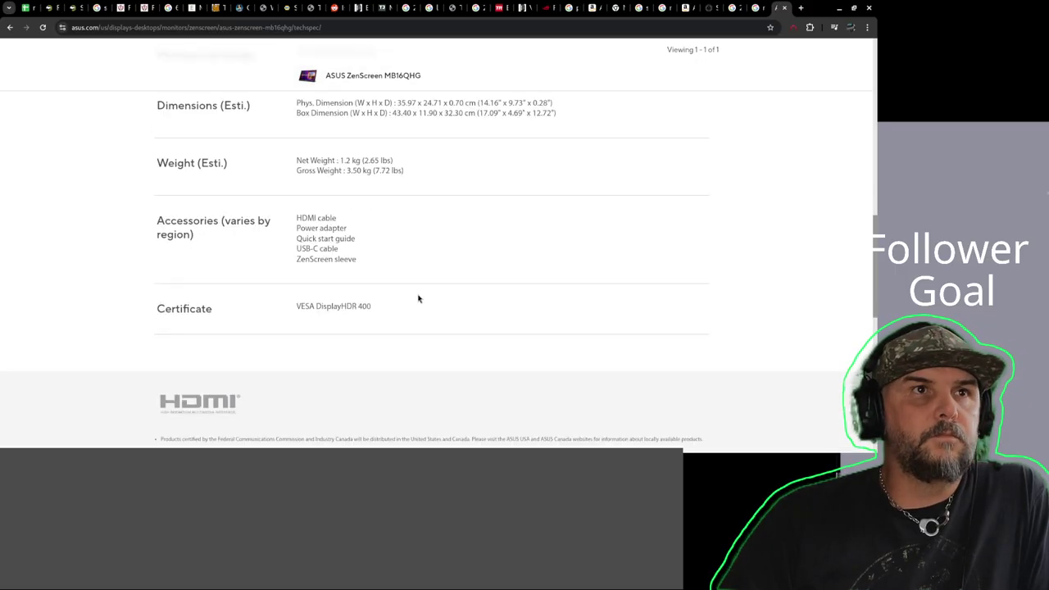
pyautogui.scroll(12, 417, 323)
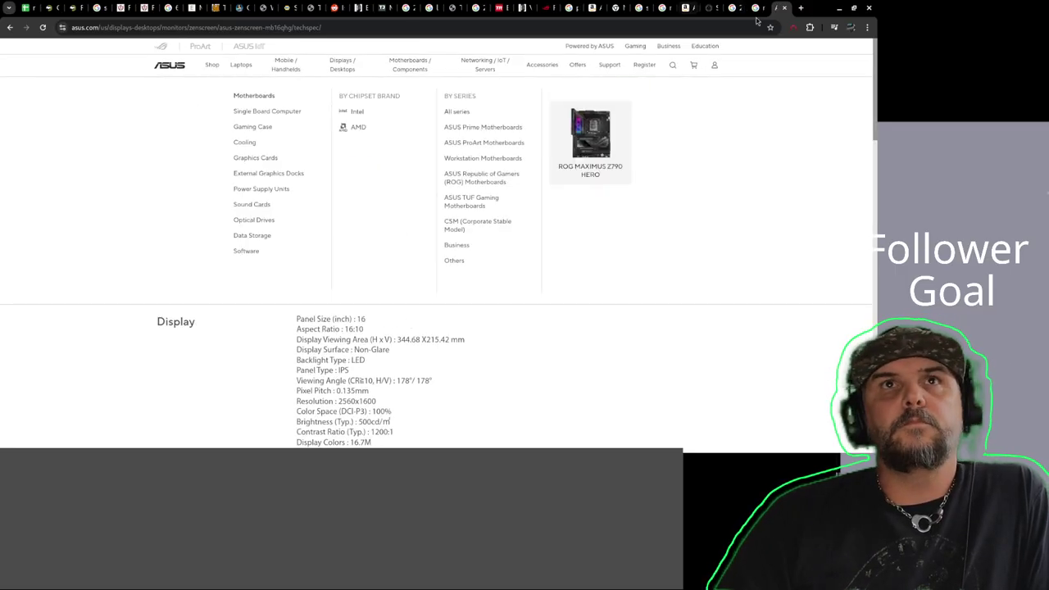
pyautogui.click(785, 7)
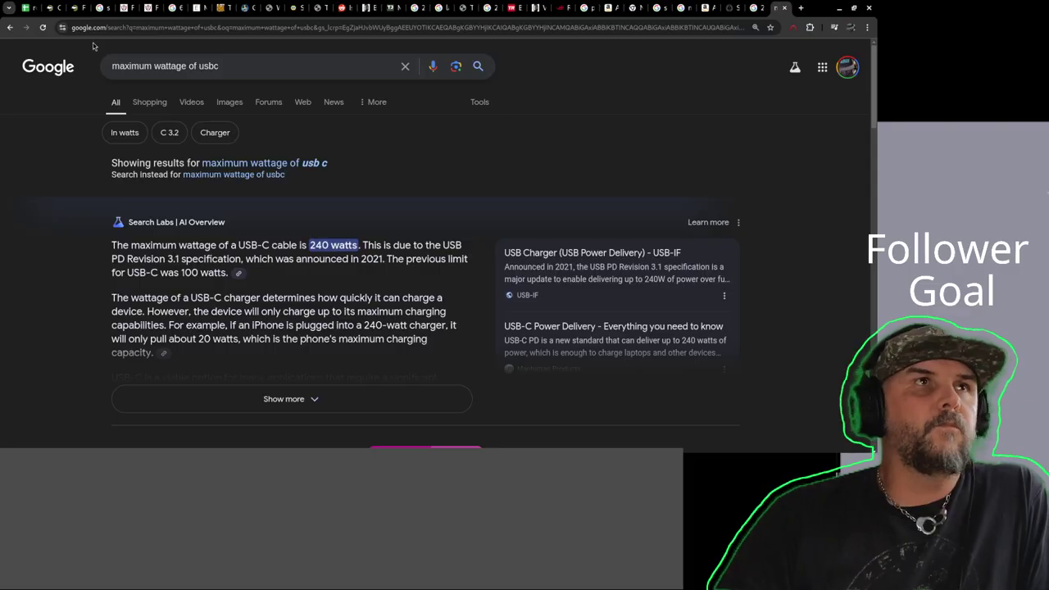
pyautogui.click(27, 10)
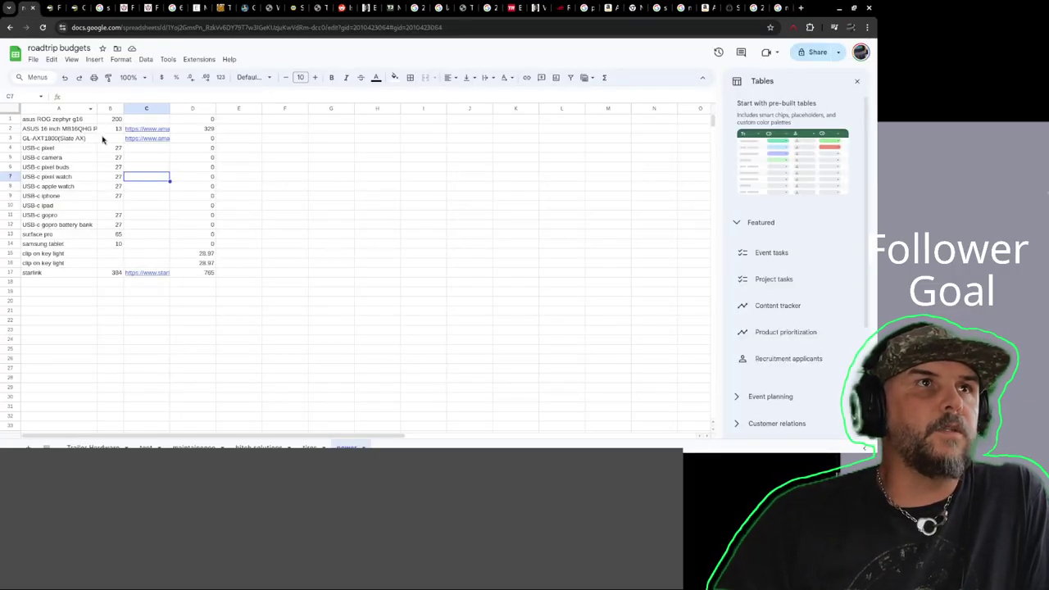
# - Copy the model number GL-AXT1800 from the Slate AX name in cell A3, then open a new browser tab
pyautogui.click(43, 139)
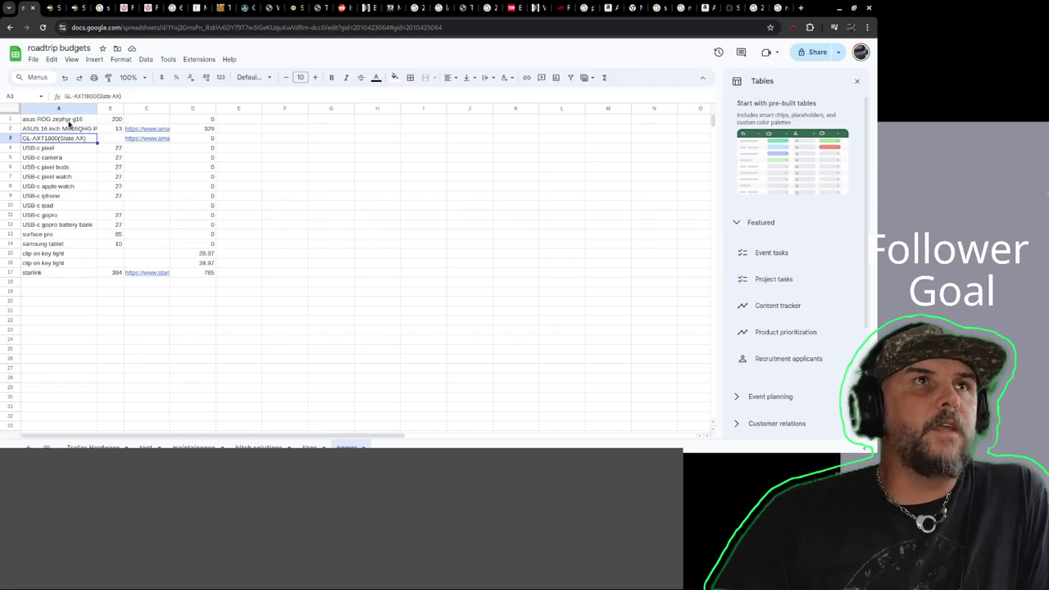
pyautogui.doubleClick(48, 140)
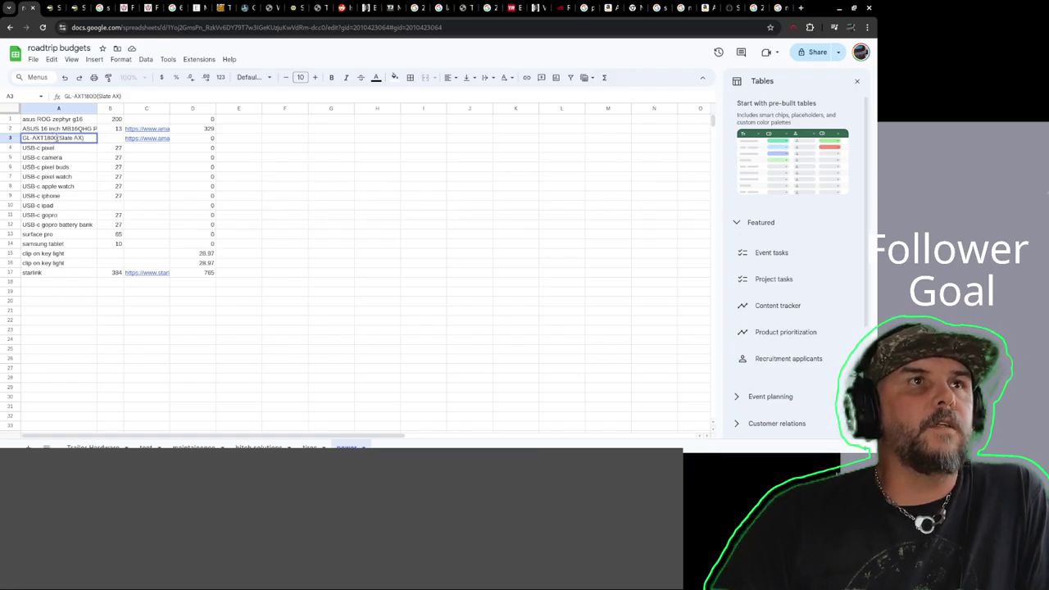
pyautogui.moveTo(56, 137); pyautogui.dragTo(14, 142)
pyautogui.rightClick(32, 140)
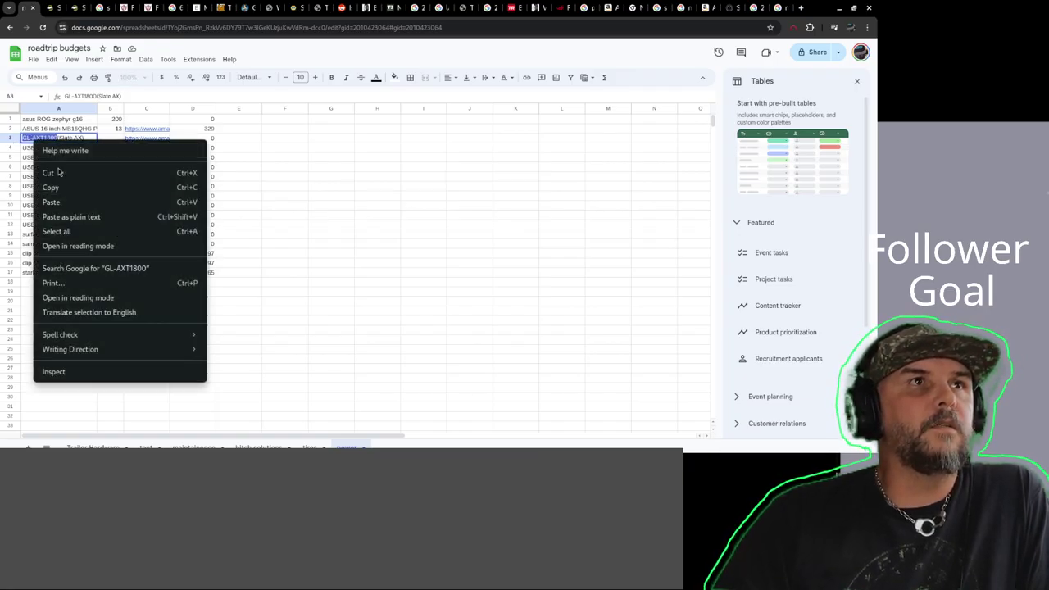
pyautogui.click(65, 191)
pyautogui.hotkey('ctrl', 't')
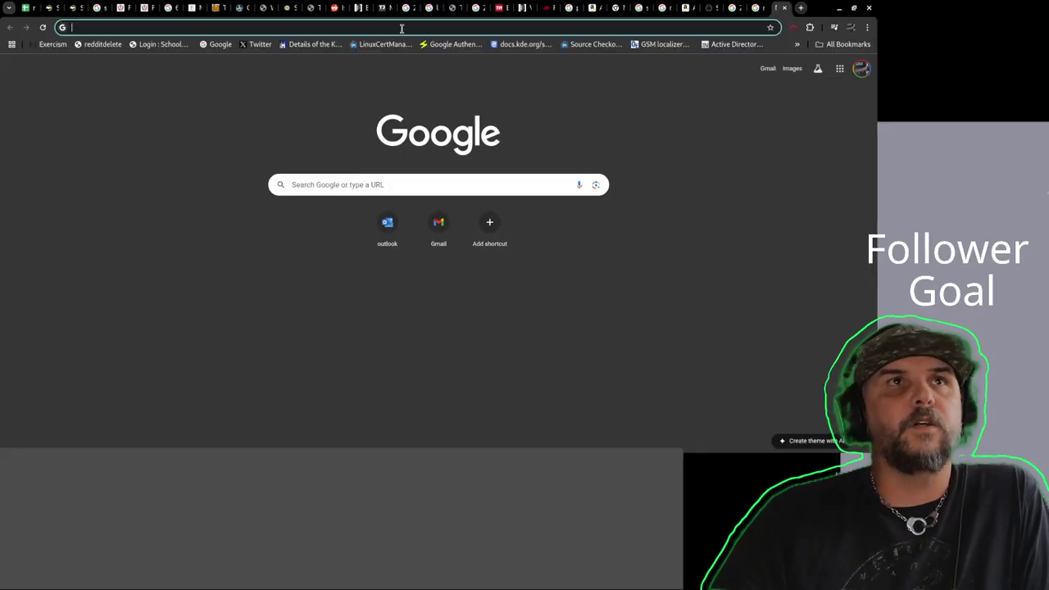
# - Search the web for GL-AXT1800, open the GL.iNet official store result and reject its cookies
pyautogui.hotkey('ctrl', 'v')
pyautogui.press('Return')
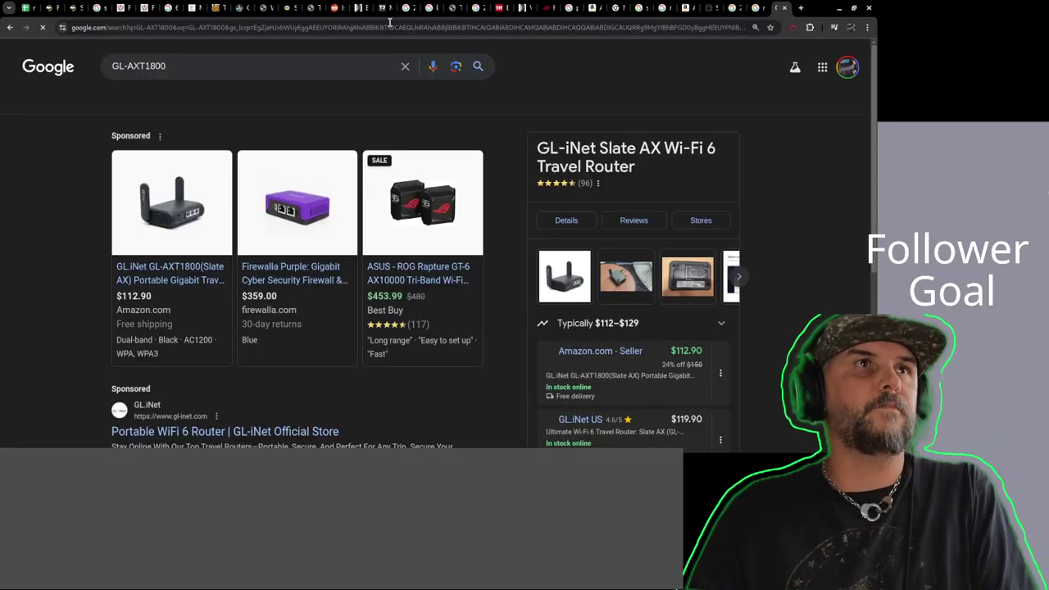
pyautogui.scroll(-3, 1, 420)
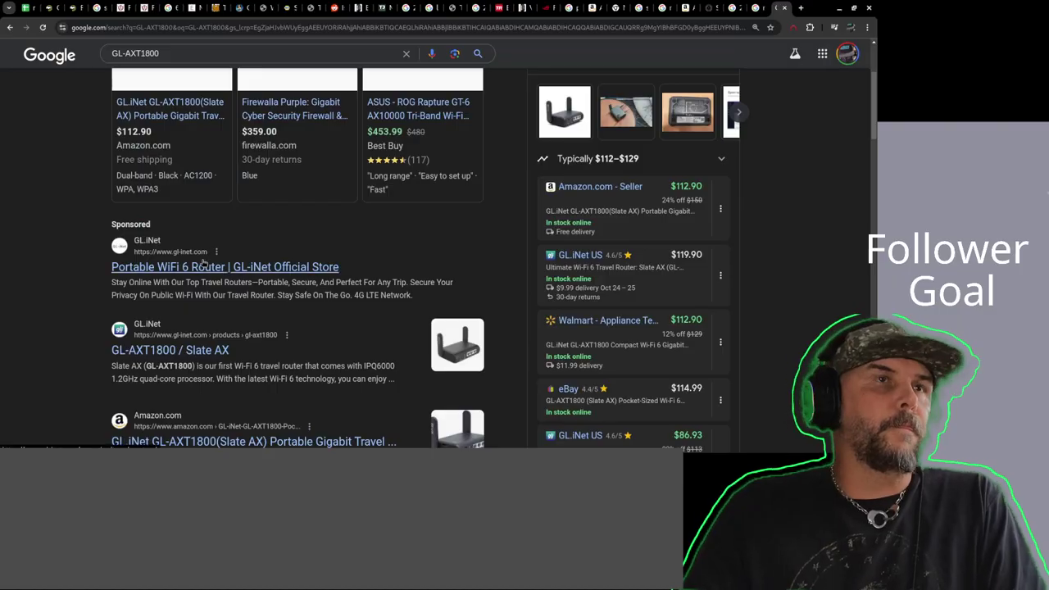
pyautogui.click(211, 268)
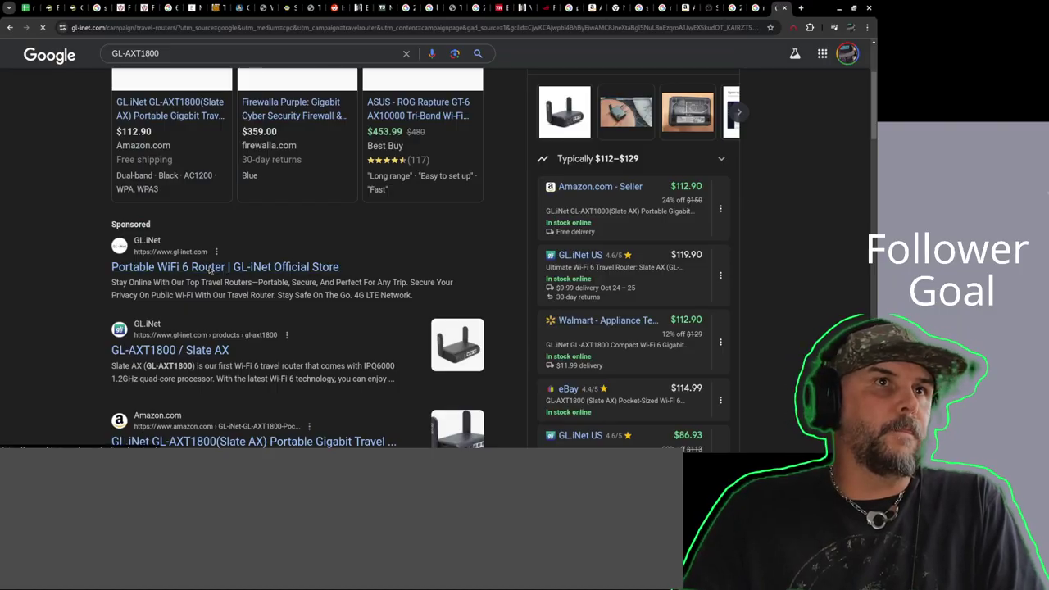
pyautogui.scroll(-3, 299, 251)
pyautogui.scroll(-3, 299, 251)
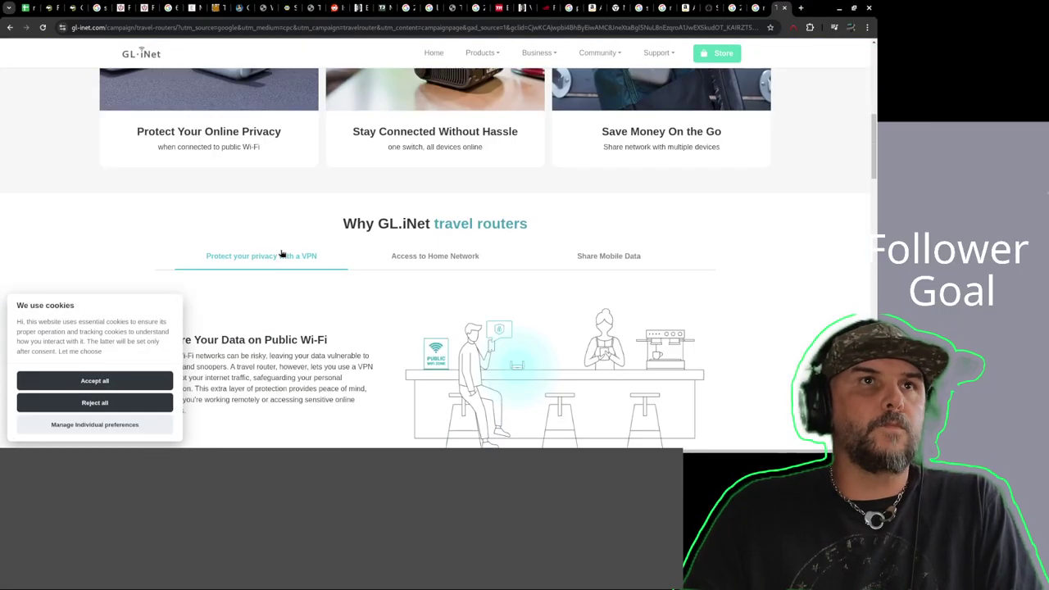
pyautogui.scroll(-1, 424, 142)
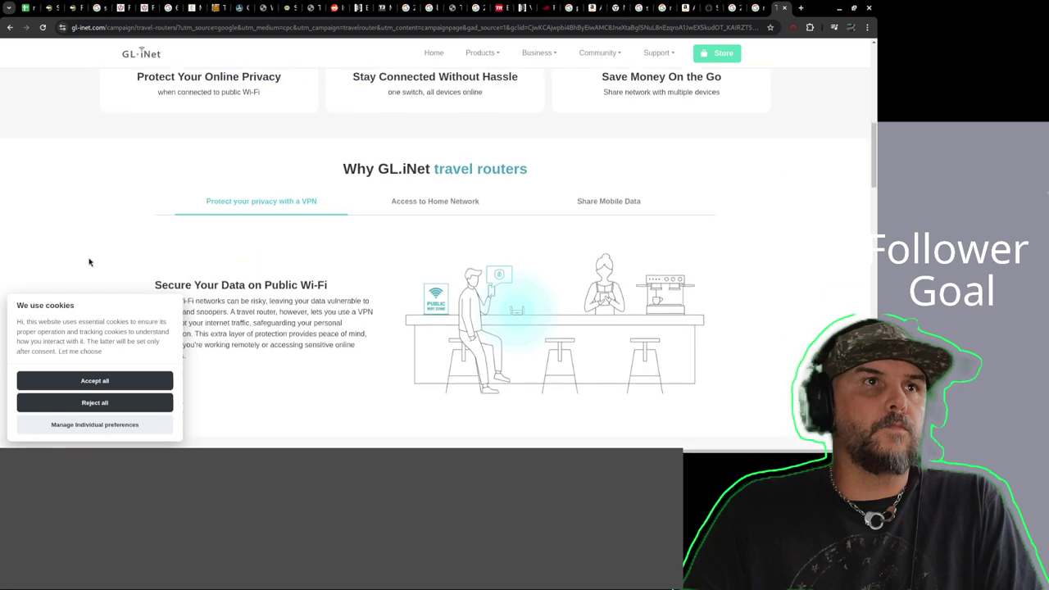
pyautogui.click(95, 403)
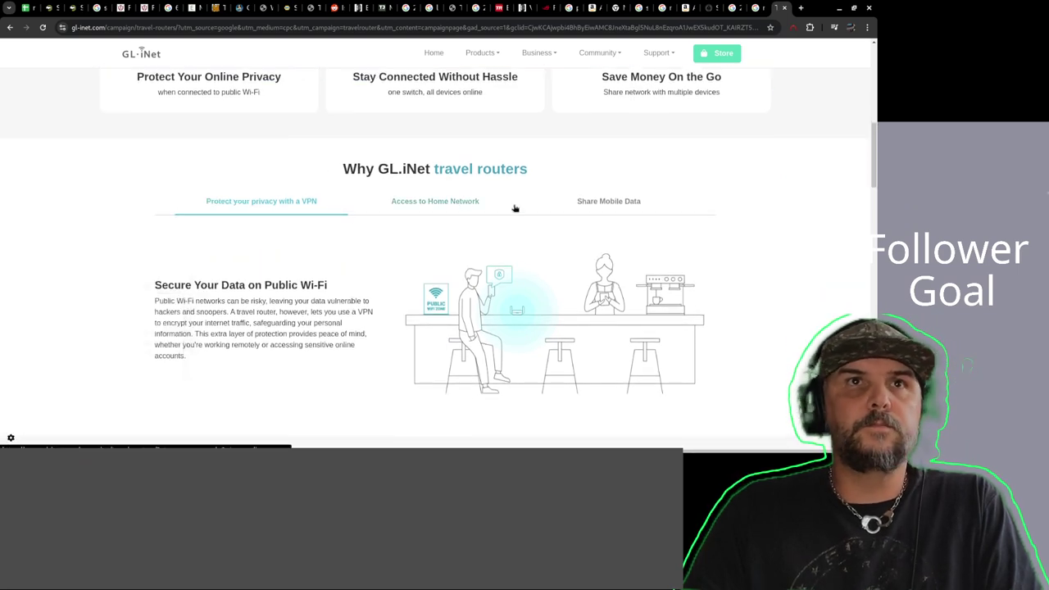
pyautogui.scroll(-7, 492, 207)
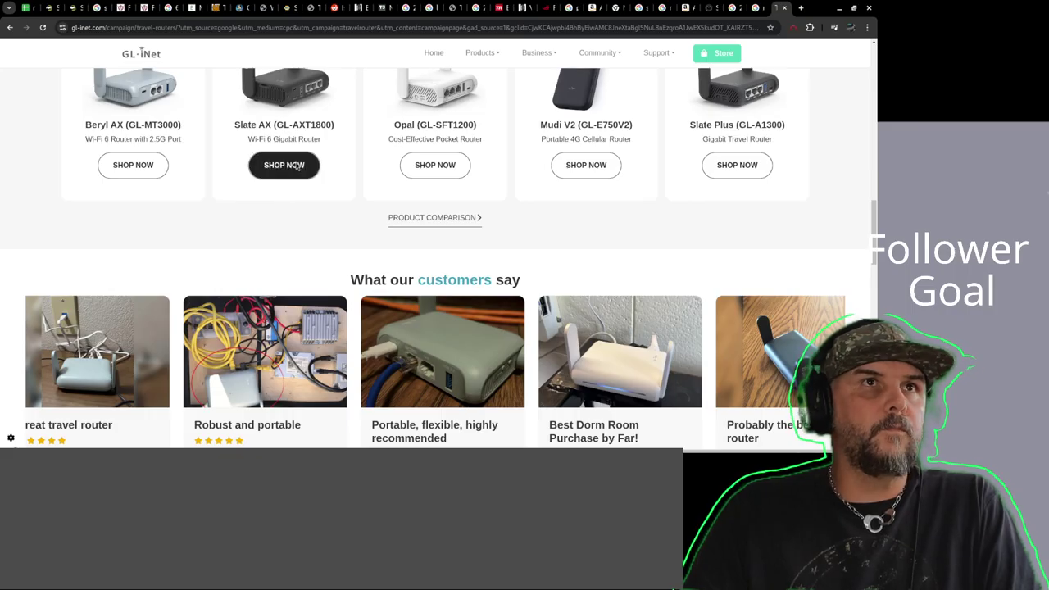
# - Go through the GL.iNet Products menu to the GL-AXT1800 / Slate AX product page
pyautogui.click(284, 165)
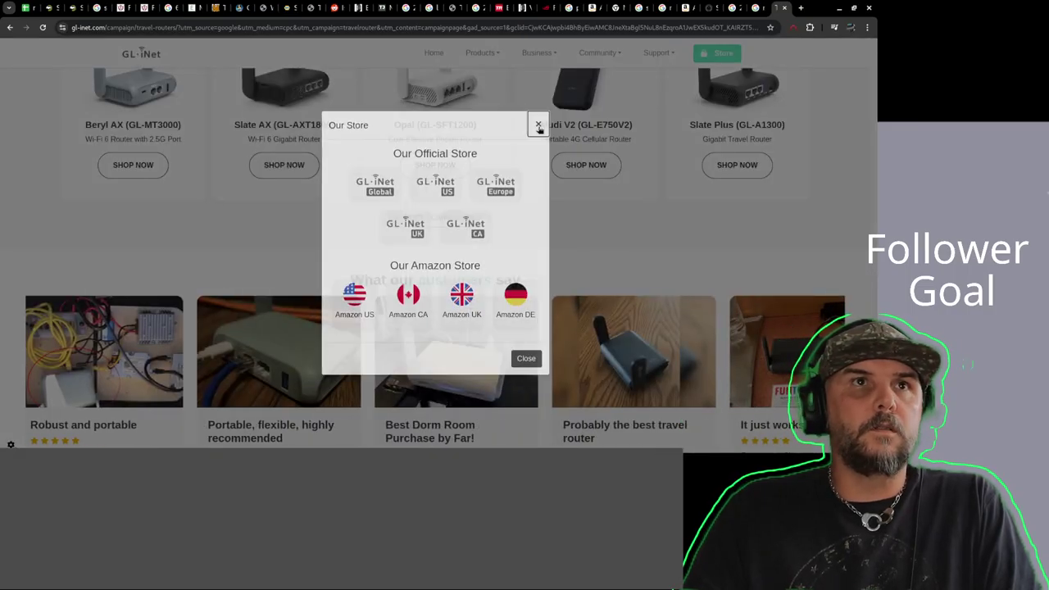
pyautogui.click(539, 128)
pyautogui.scroll(-10, 246, 205)
pyautogui.scroll(10, 250, 225)
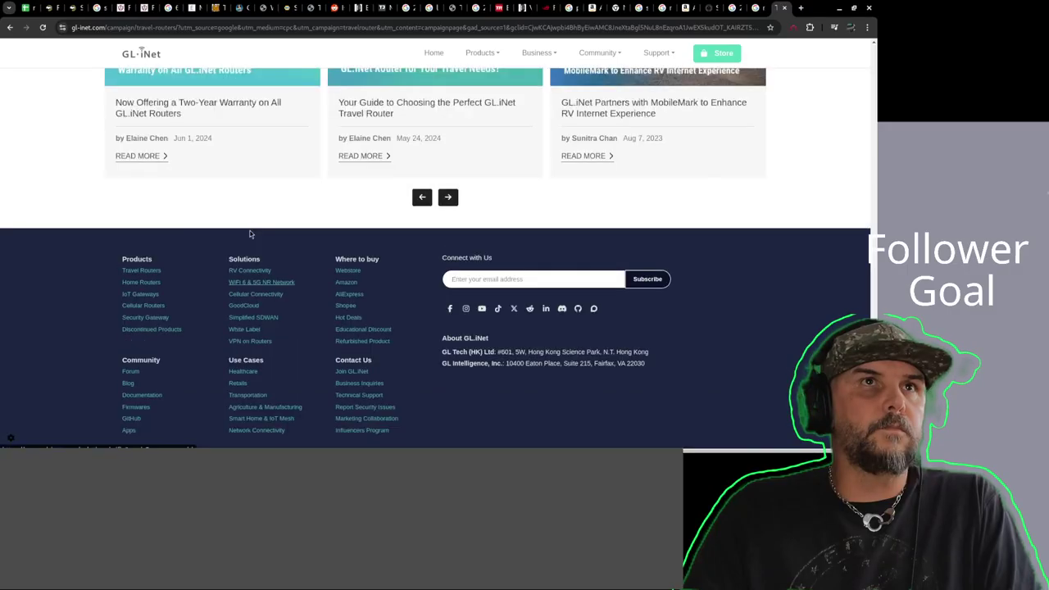
pyautogui.scroll(5, 288, 282)
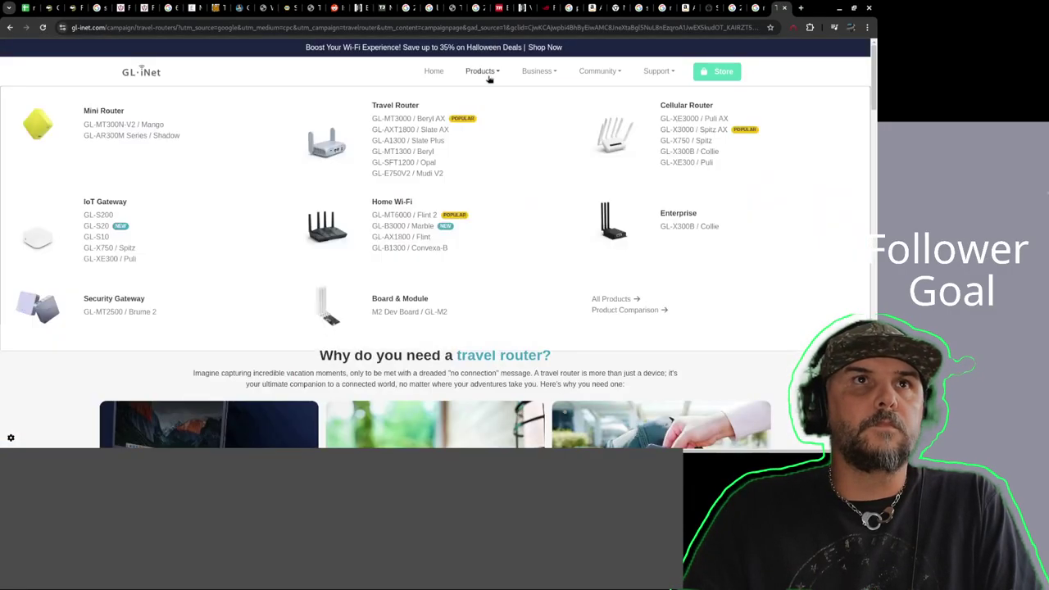
pyautogui.click(488, 72)
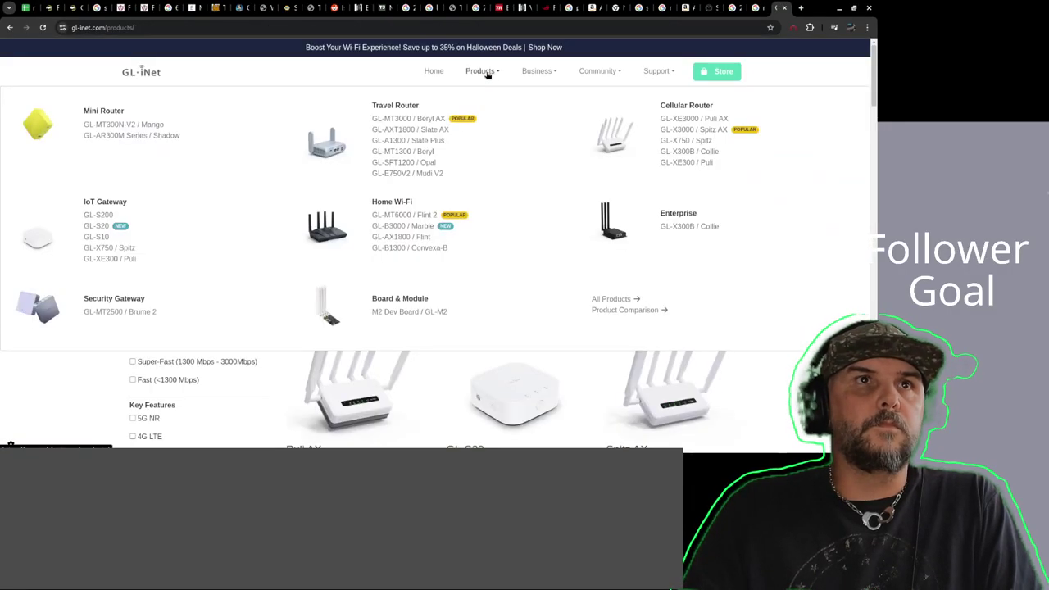
pyautogui.click(400, 131)
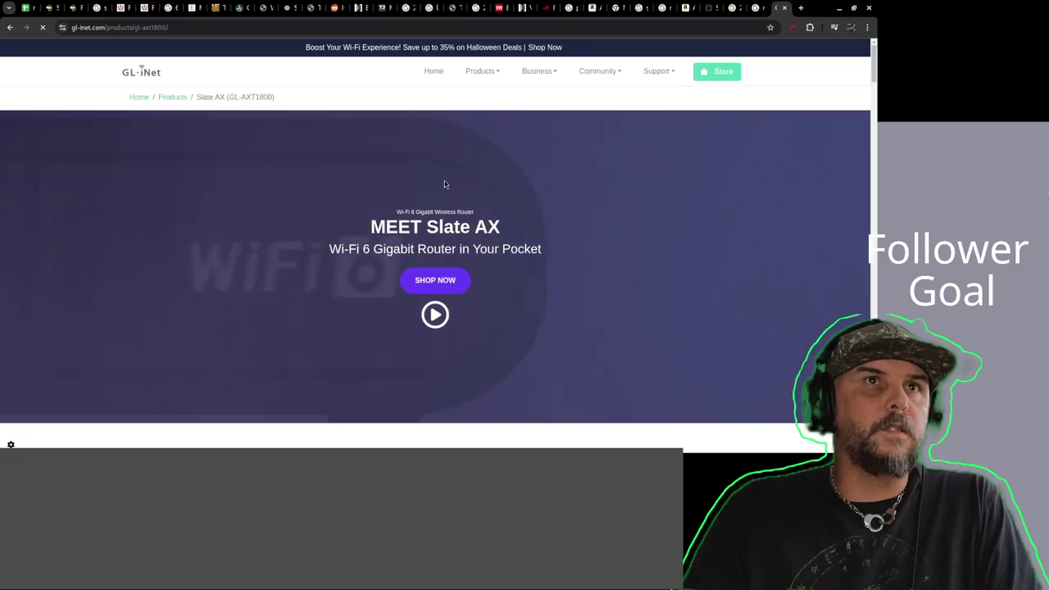
# - Scroll down to the Specification section and highlight the under-8.75W power consumption figure
pyautogui.scroll(-4, 331, 249)
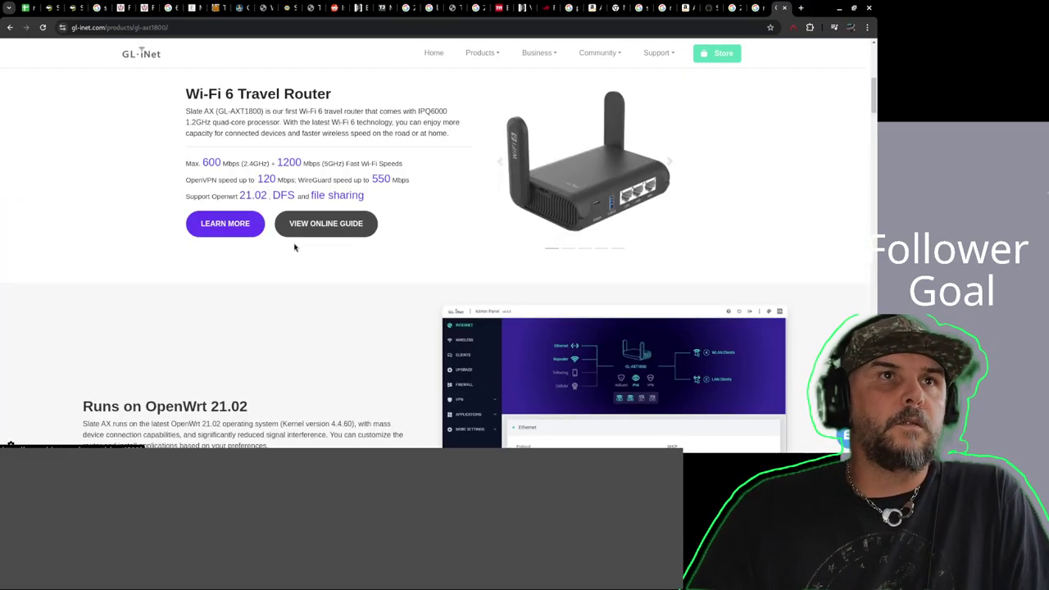
pyautogui.scroll(-2, 256, 271)
pyautogui.scroll(-5, 257, 272)
pyautogui.scroll(-6, 164, 79)
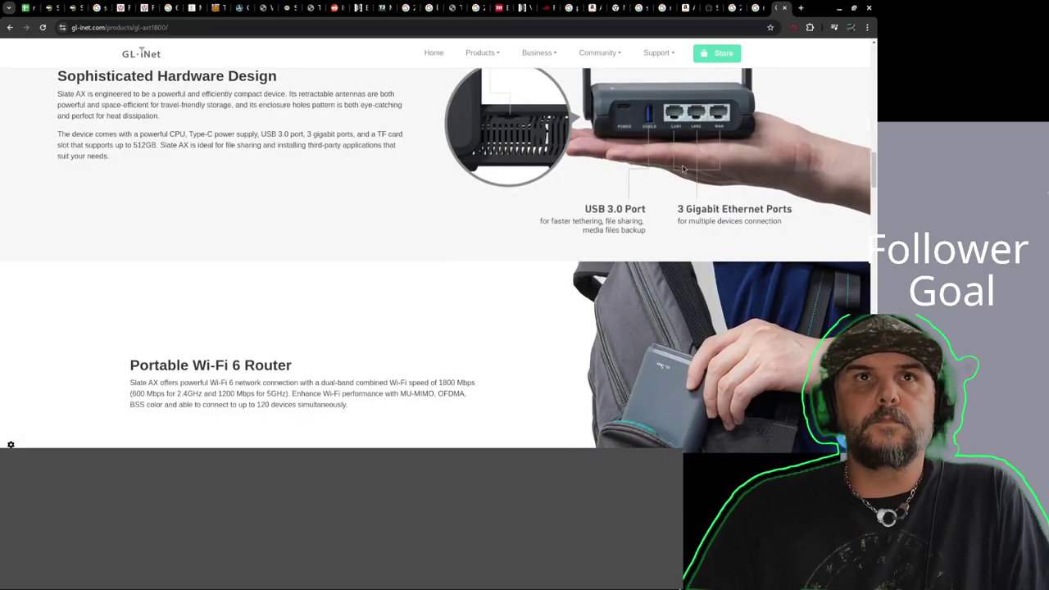
pyautogui.scroll(-5, 368, 265)
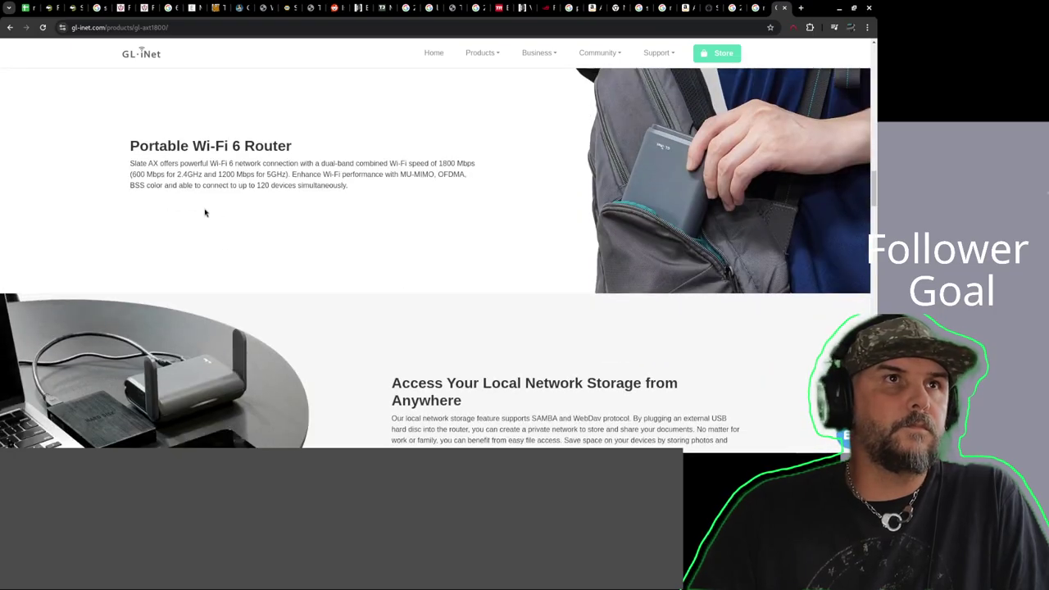
pyautogui.scroll(-6, 581, 220)
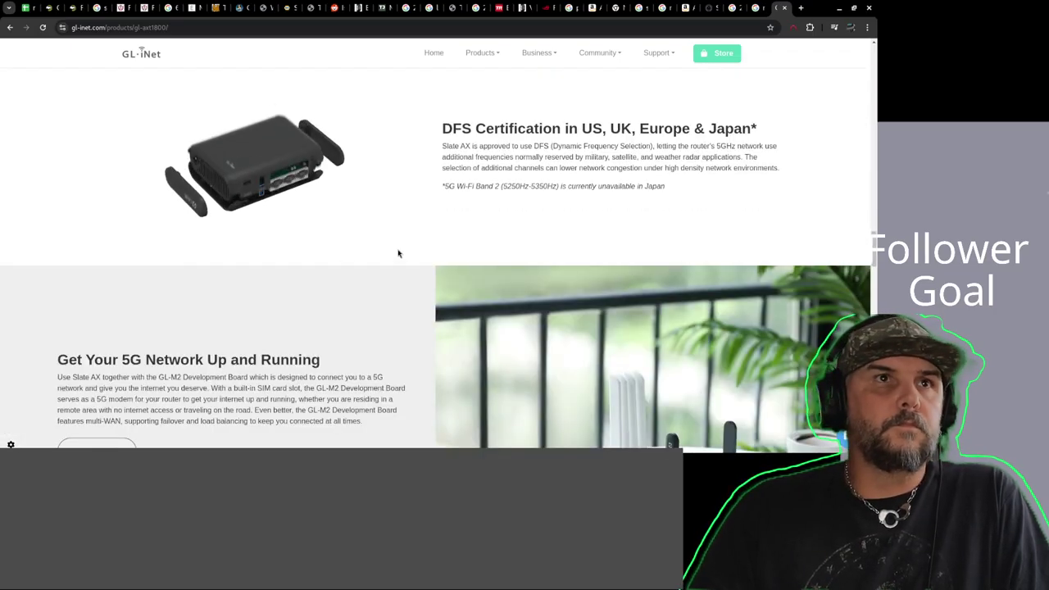
pyautogui.scroll(-3, 347, 234)
pyautogui.scroll(-1, 346, 234)
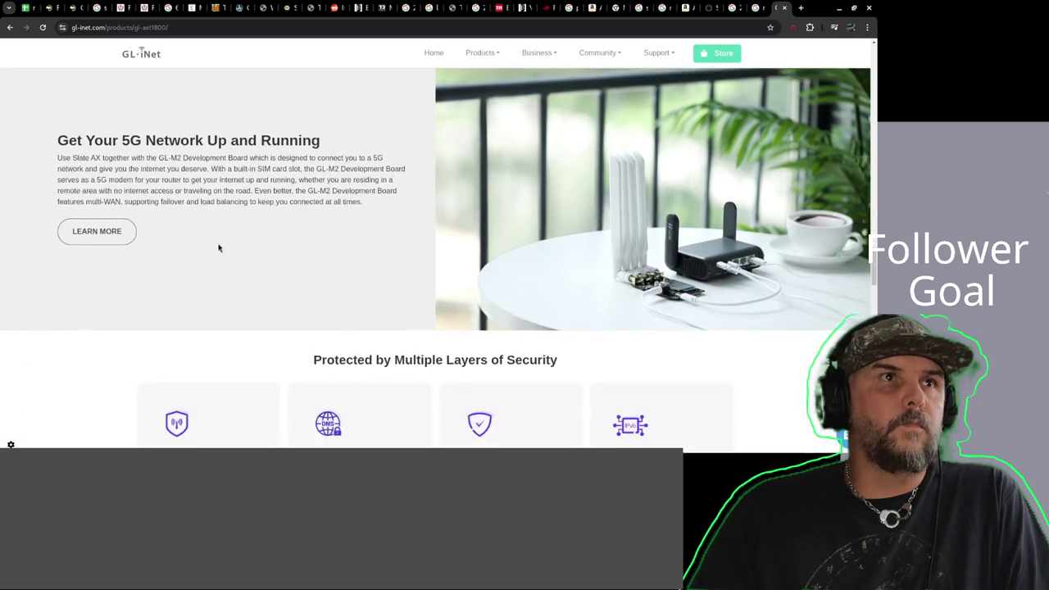
pyautogui.scroll(-3, 230, 249)
pyautogui.scroll(-4, 628, 251)
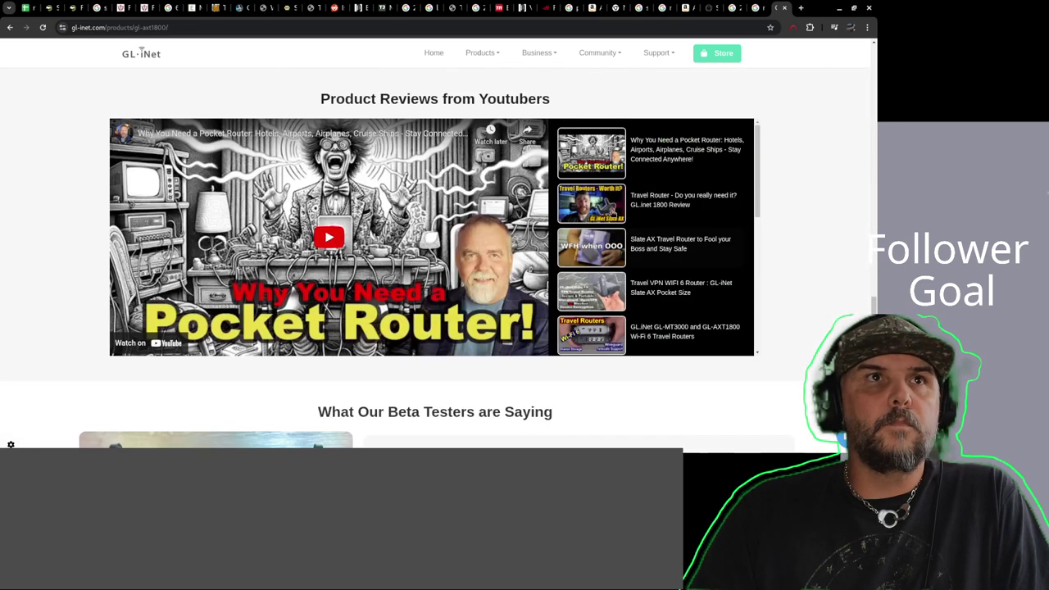
pyautogui.scroll(-5, 434, 222)
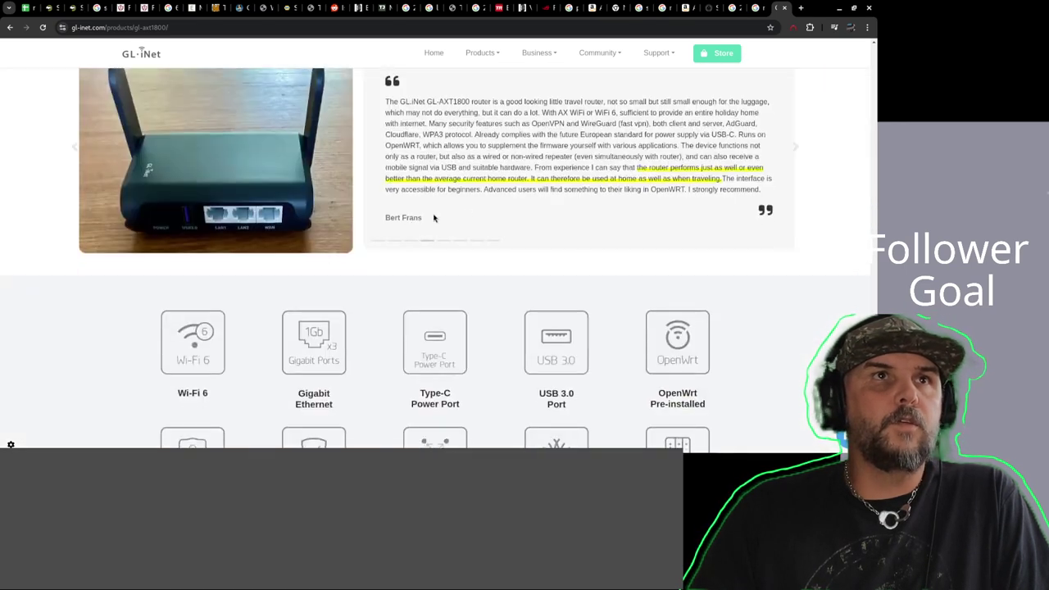
pyautogui.scroll(-3, 458, 246)
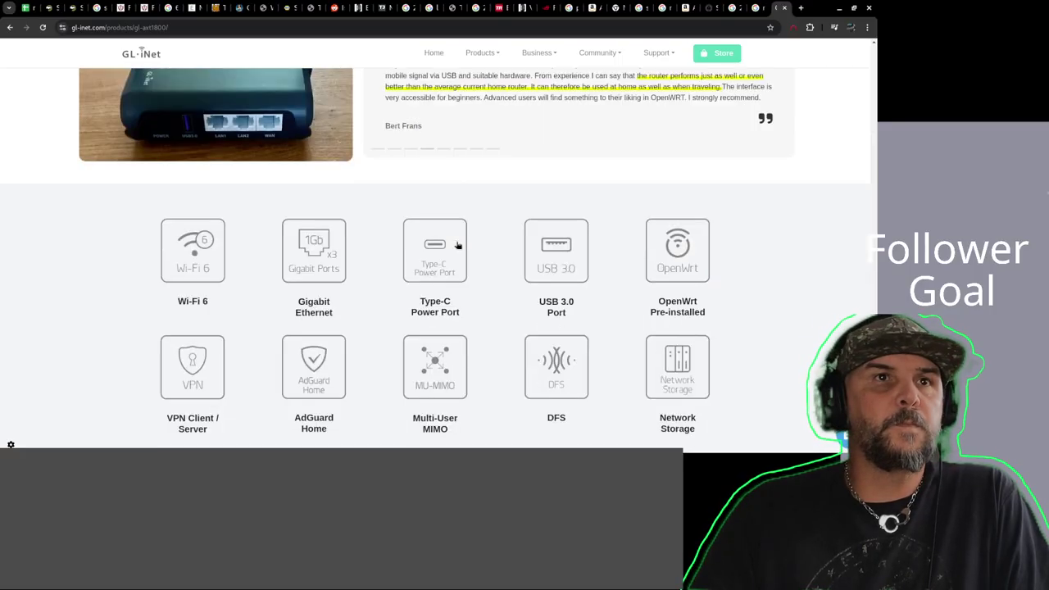
pyautogui.scroll(-4, 417, 233)
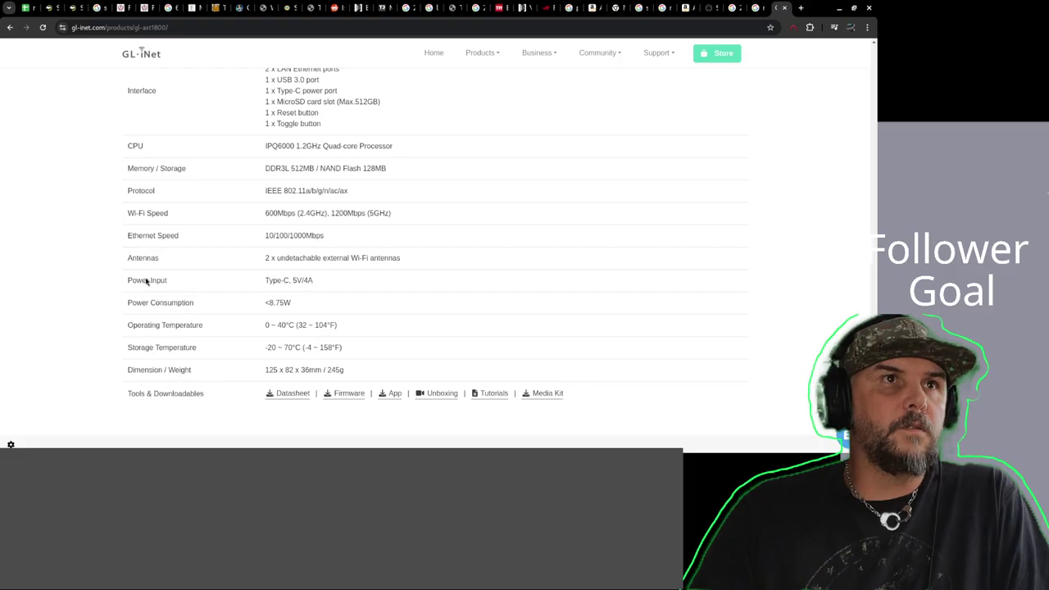
pyautogui.moveTo(268, 302); pyautogui.dragTo(287, 303)
pyautogui.click(302, 307)
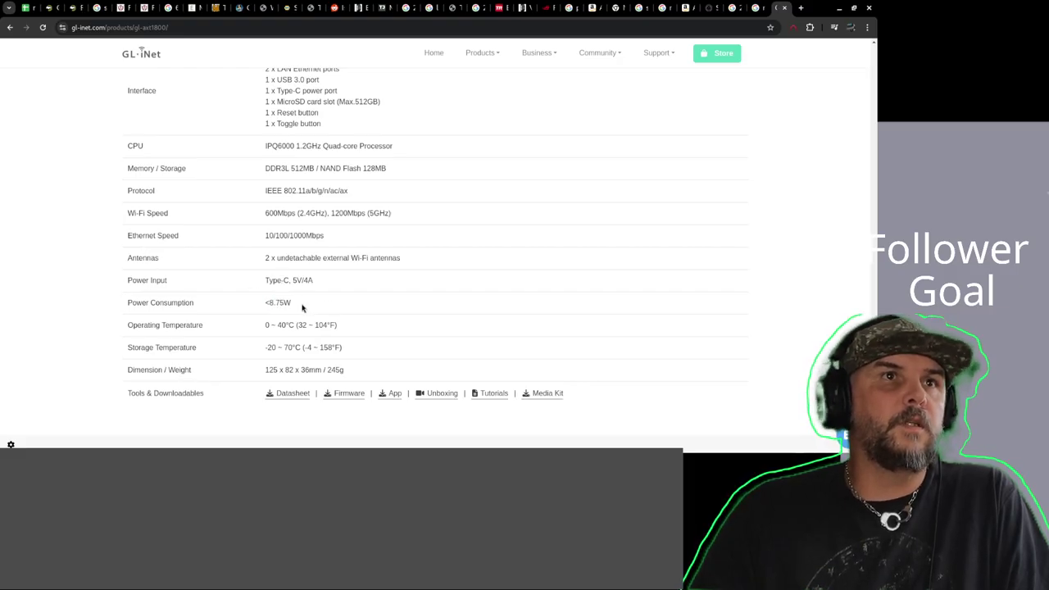
# - Enter 8.75 as the Slate AX wattage in cell B3 of the roadtrip budgets sheet
pyautogui.click(27, 9)
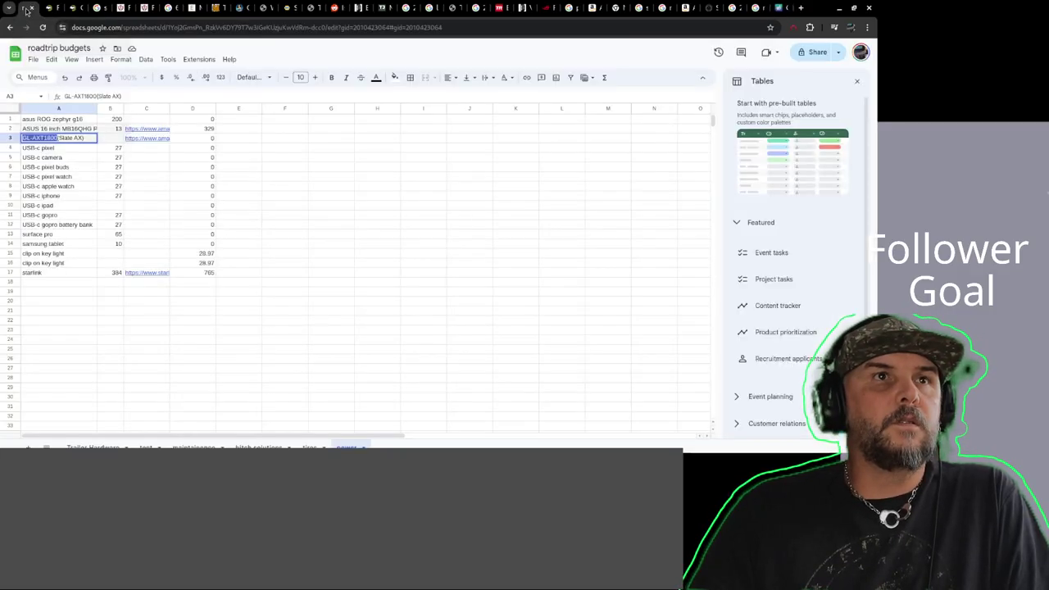
pyautogui.click(106, 140)
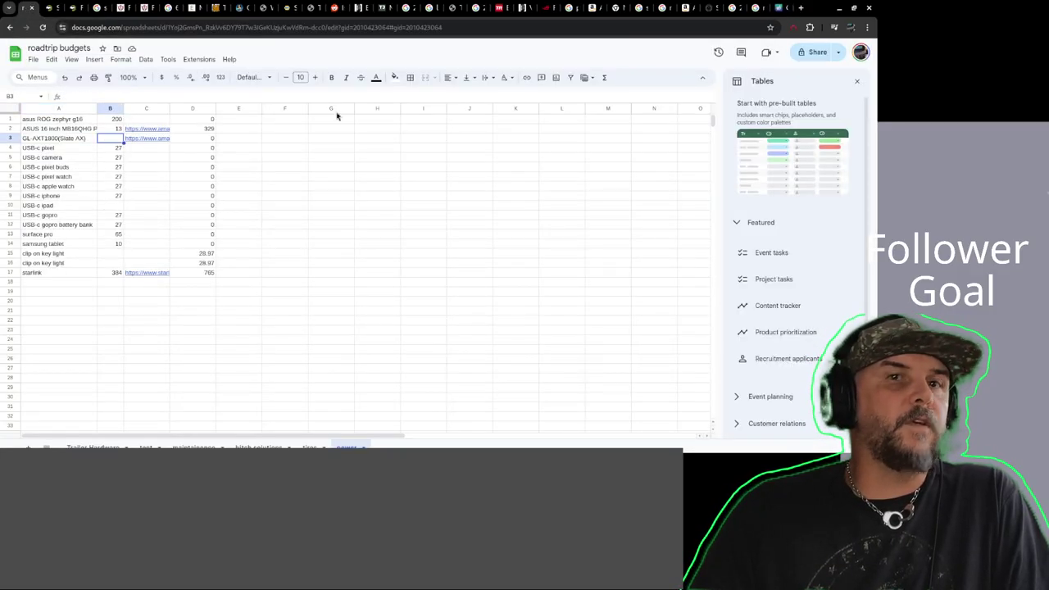
pyautogui.write('1')
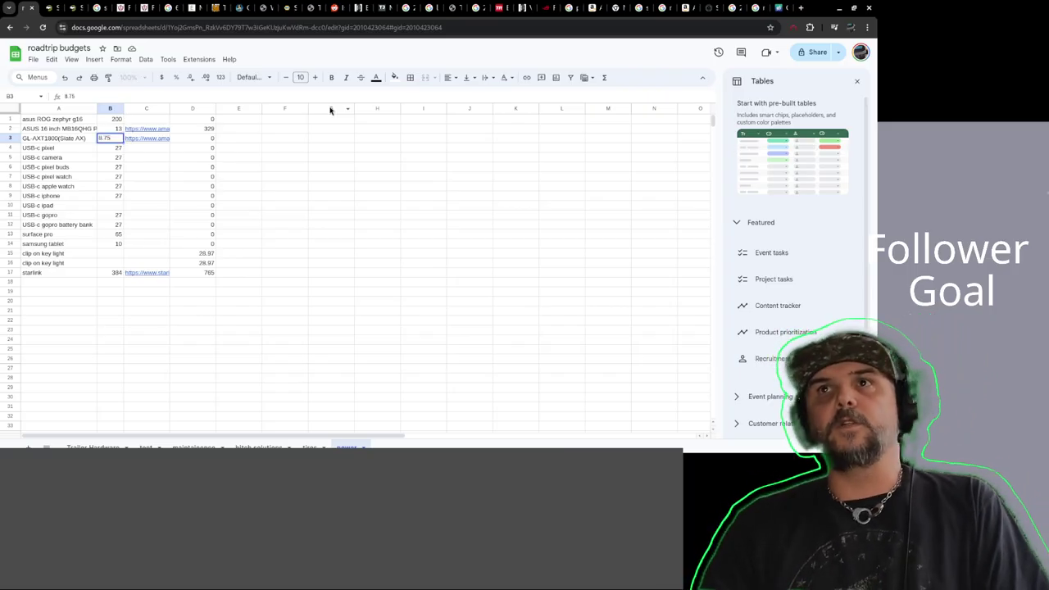
pyautogui.press('Return')
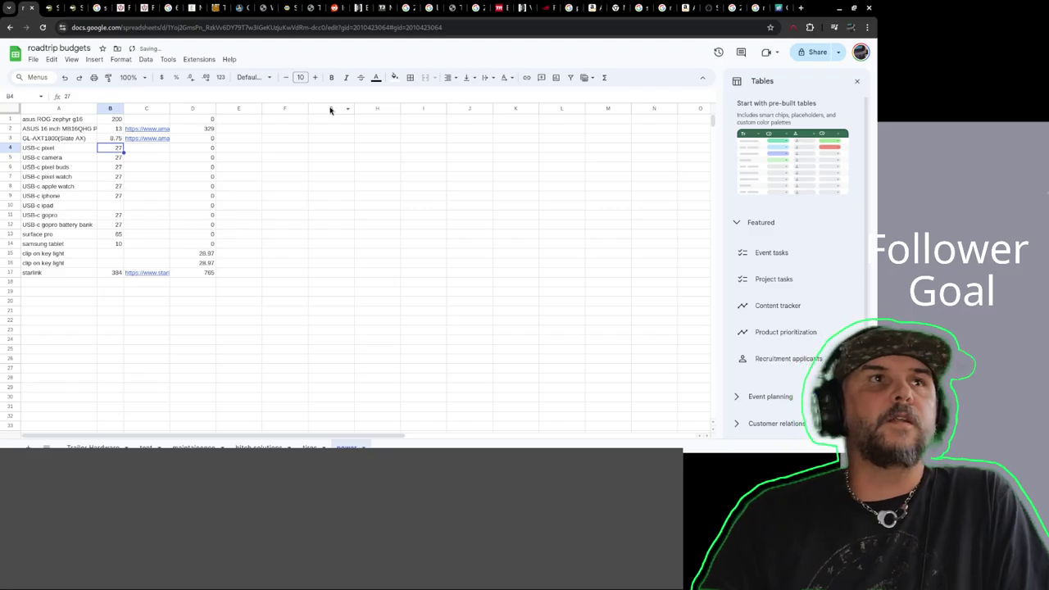
pyautogui.press('Up')
pyautogui.press('Up')
pyautogui.press('Down')
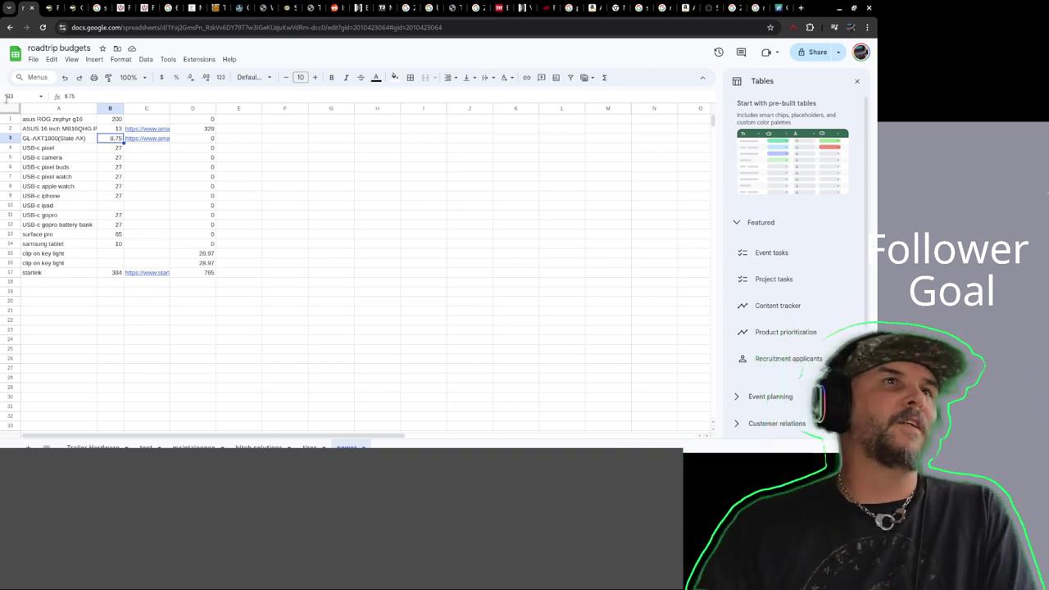
pyautogui.click(116, 150)
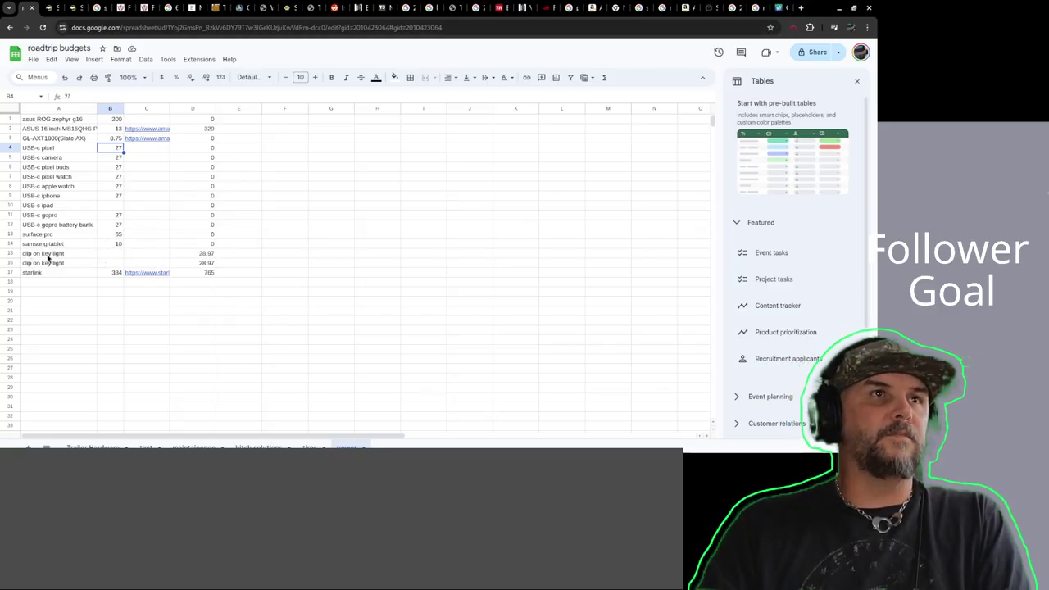
pyautogui.click(670, 7)
# - Paste the Amazon clip-on light's product URL into cells C15 and C16
pyautogui.scroll(3, 504, 165)
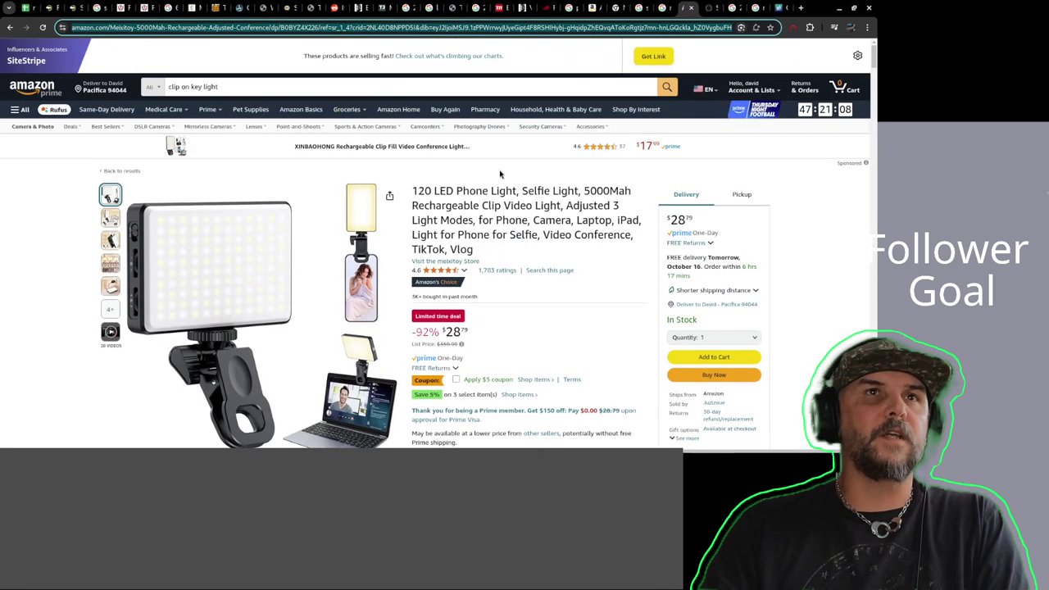
pyautogui.click(220, 28)
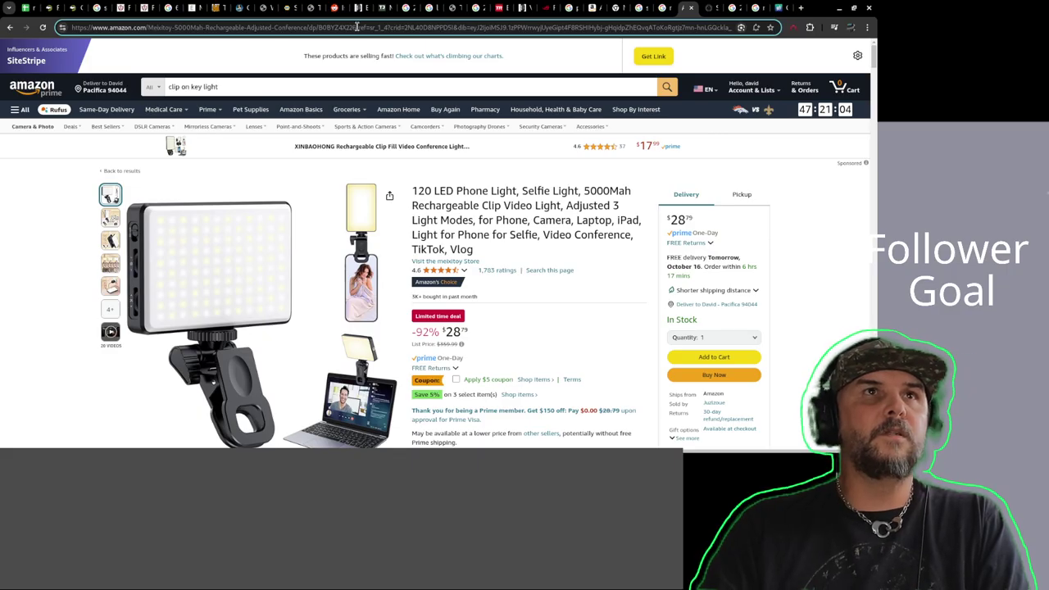
pyautogui.moveTo(354, 28); pyautogui.dragTo(34, 30)
pyautogui.rightClick(102, 31)
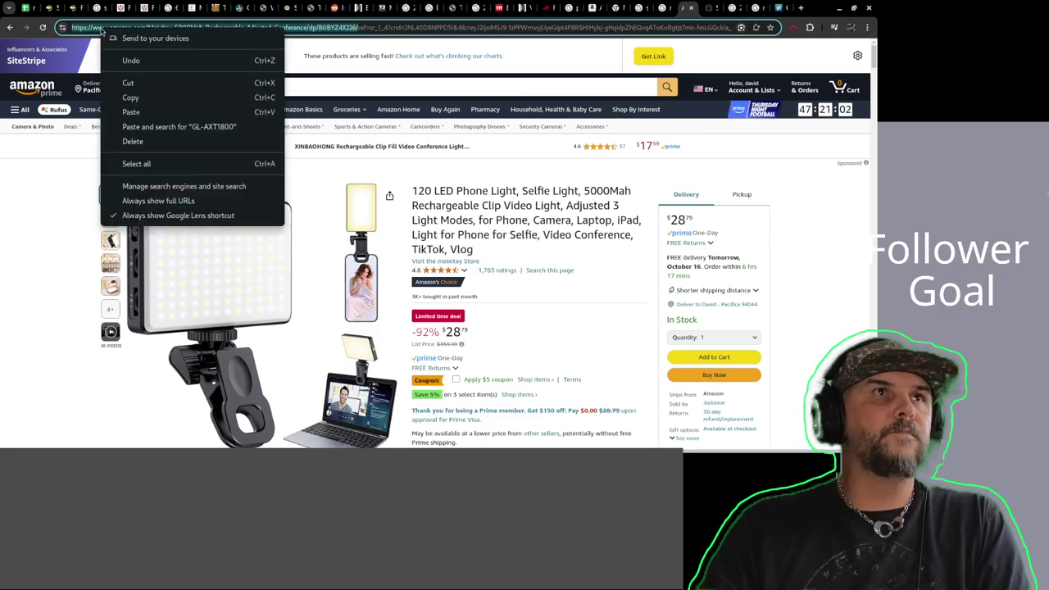
pyautogui.click(130, 98)
pyautogui.click(25, 7)
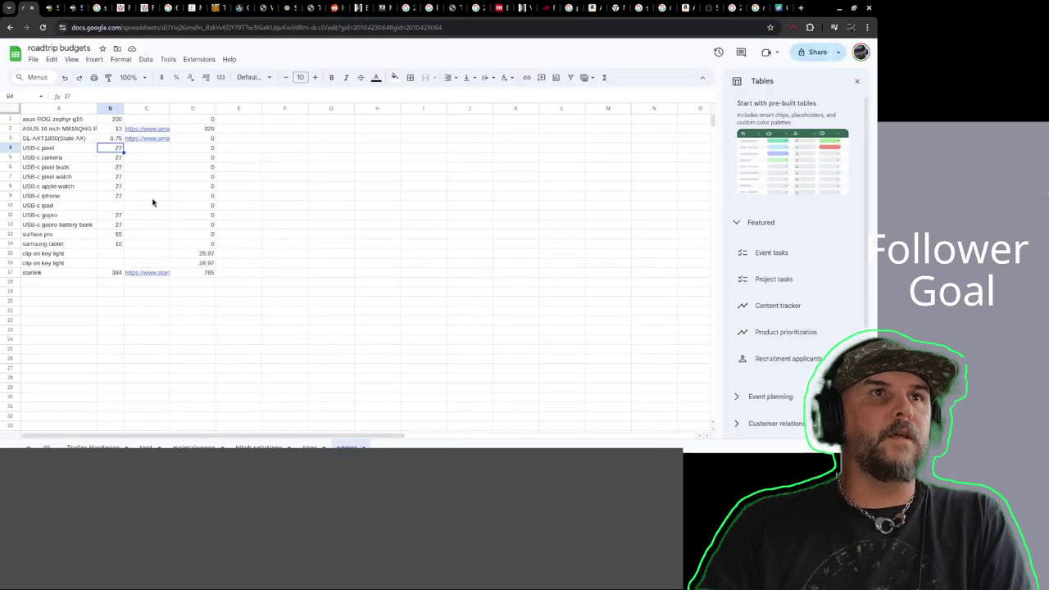
pyautogui.click(135, 259)
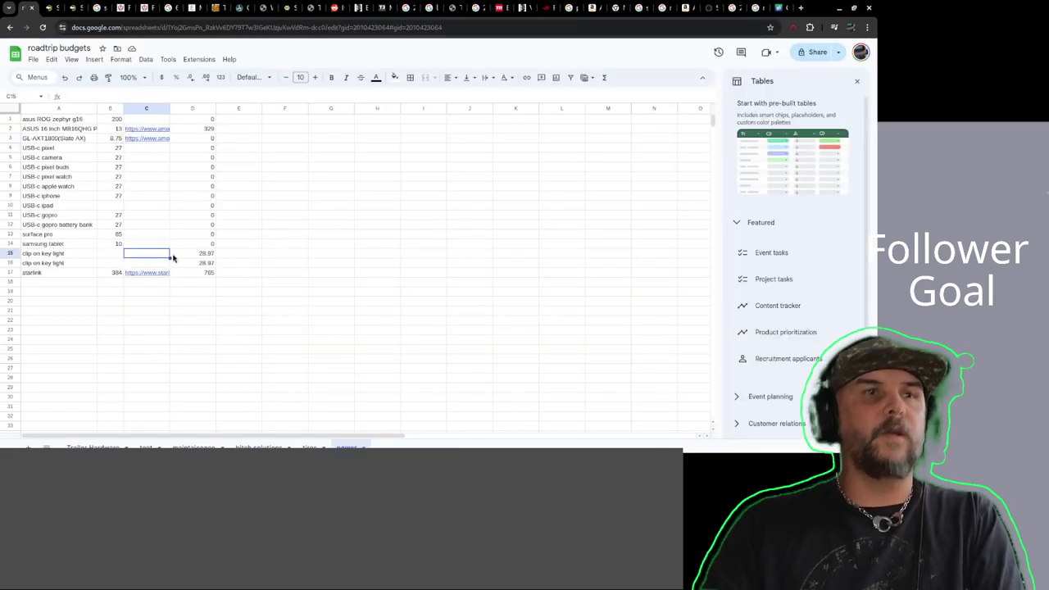
pyautogui.hotkey('ctrl', 'v')
pyautogui.press('Return')
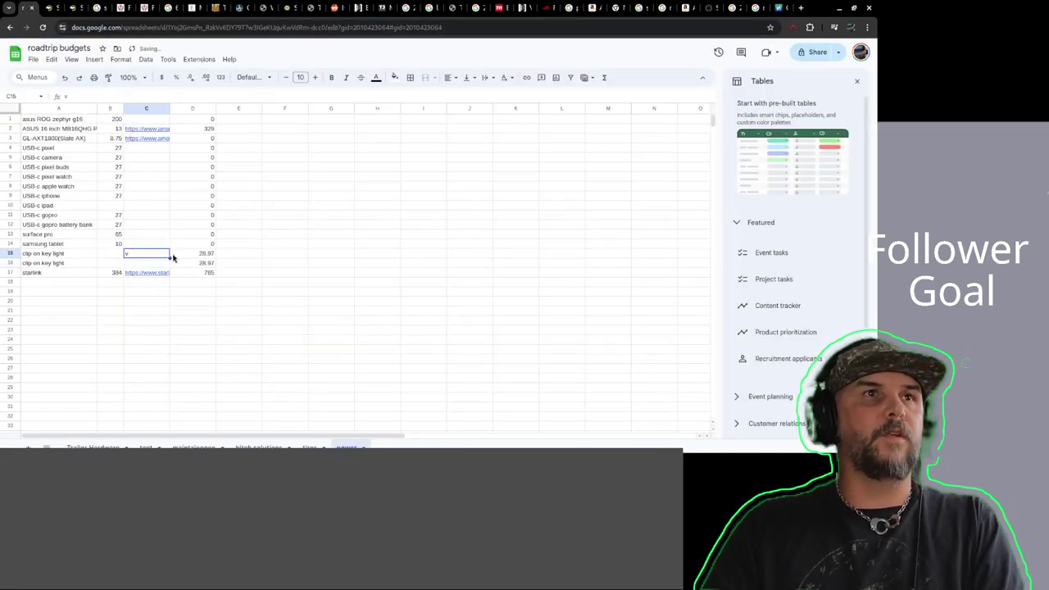
pyautogui.hotkey('ctrl', 'v')
pyautogui.press('Return')
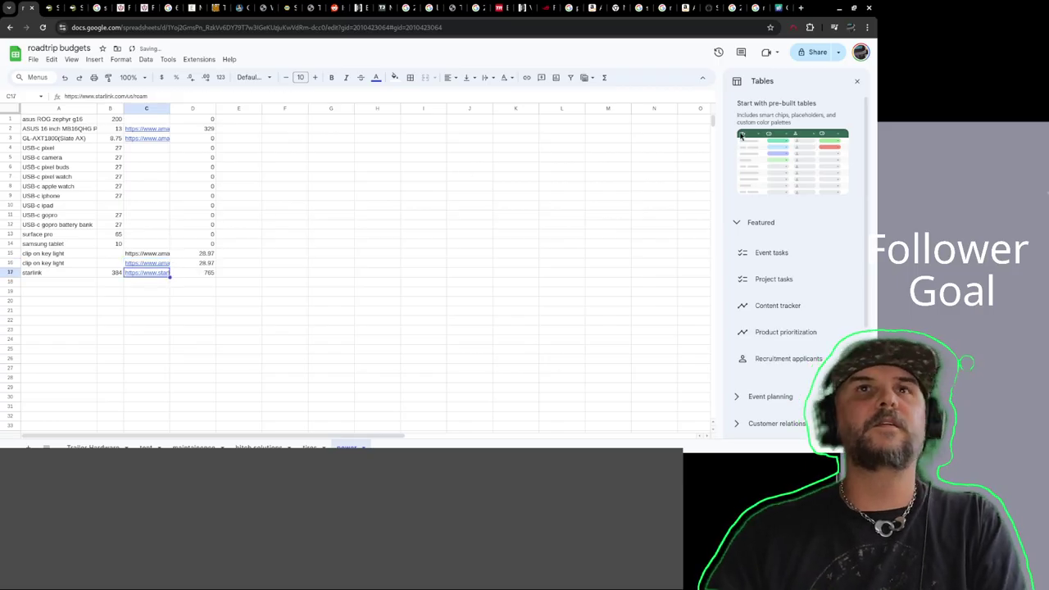
# - Scroll through the Amazon clip-on light page's details, then return to the roadtrip budgets sheet
pyautogui.click(685, 9)
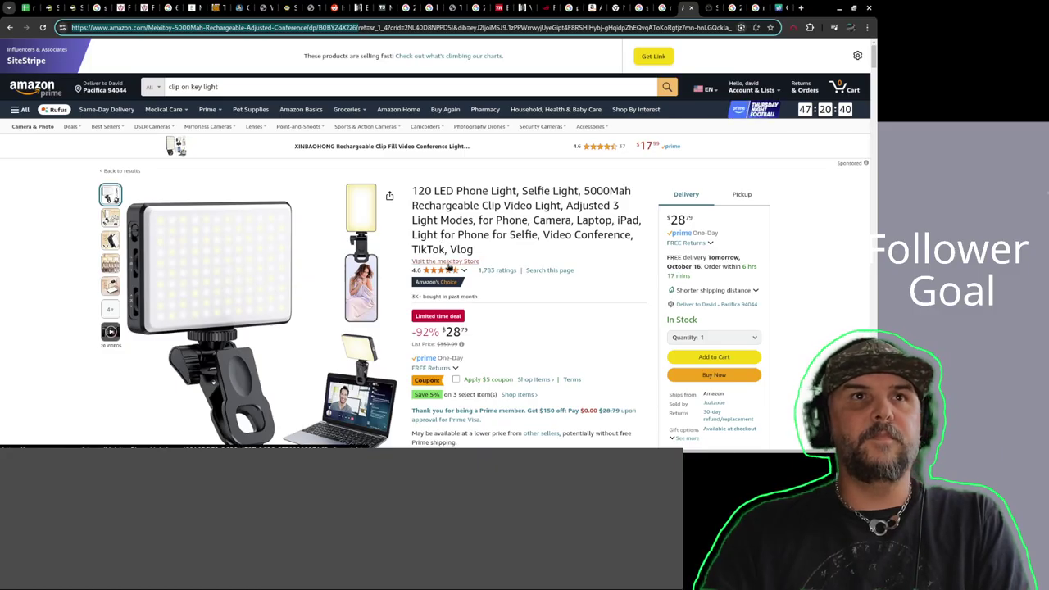
pyautogui.scroll(-2, 583, 229)
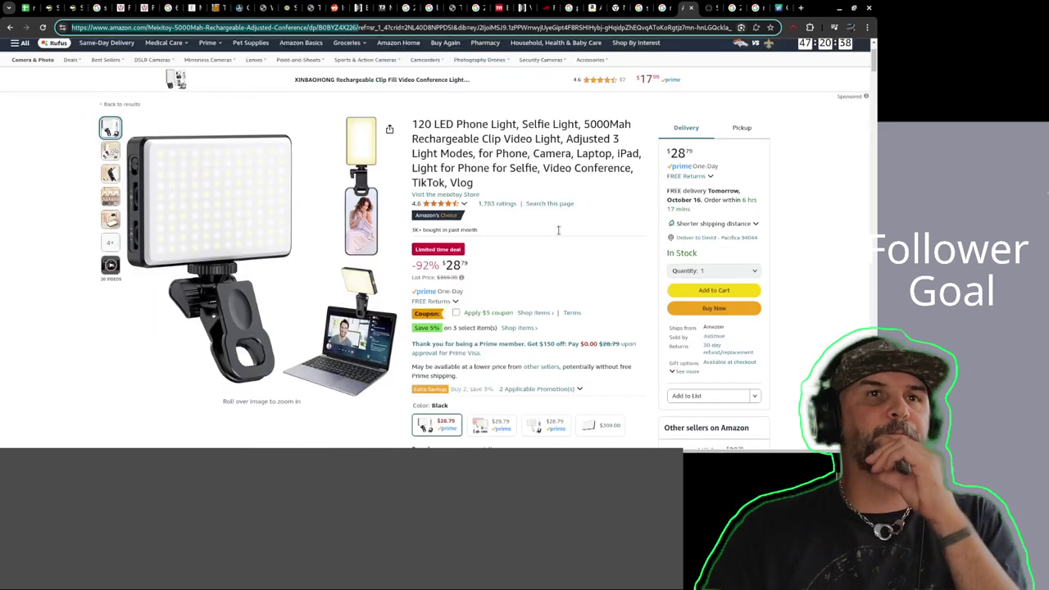
pyautogui.scroll(-3, 583, 217)
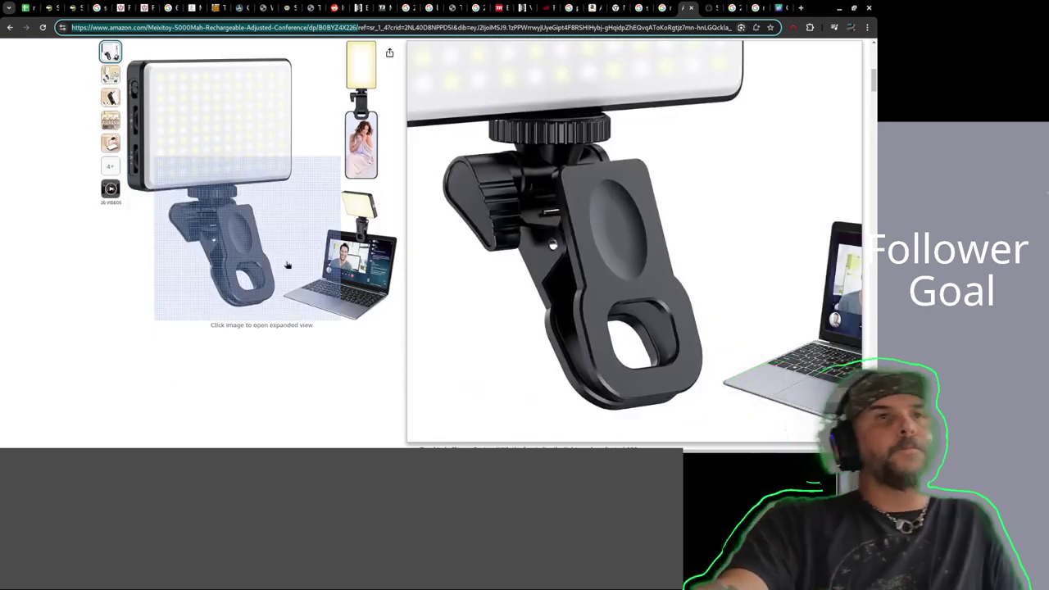
pyautogui.scroll(-5, 491, 222)
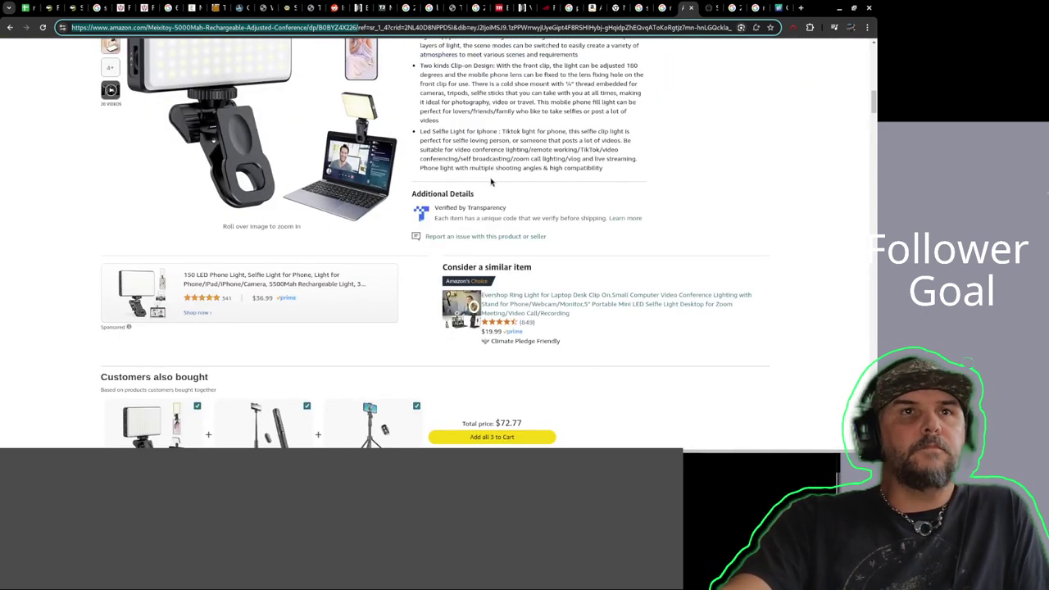
pyautogui.scroll(-3, 319, 258)
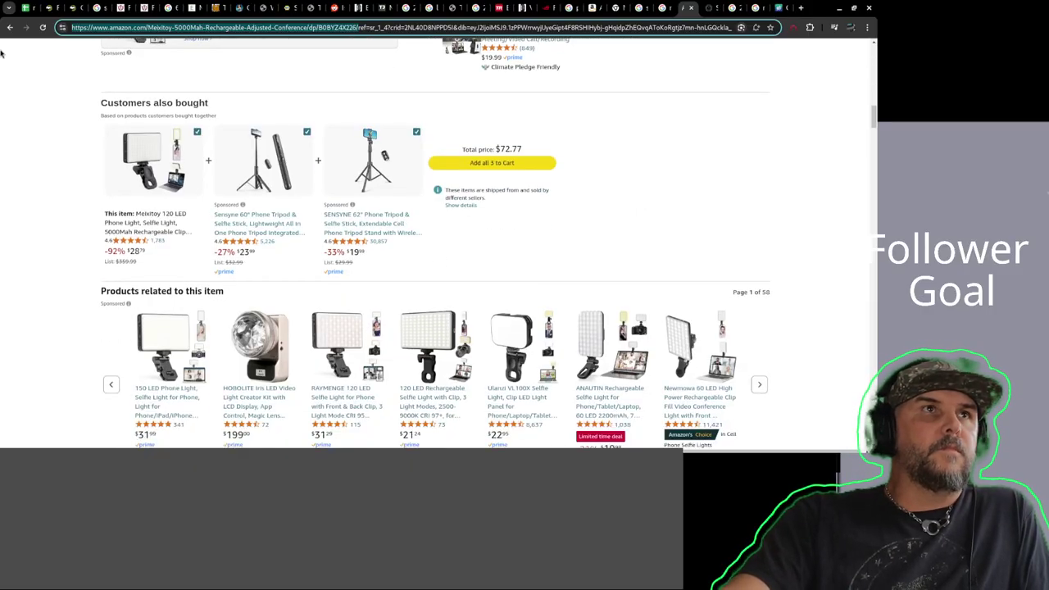
pyautogui.click(27, 9)
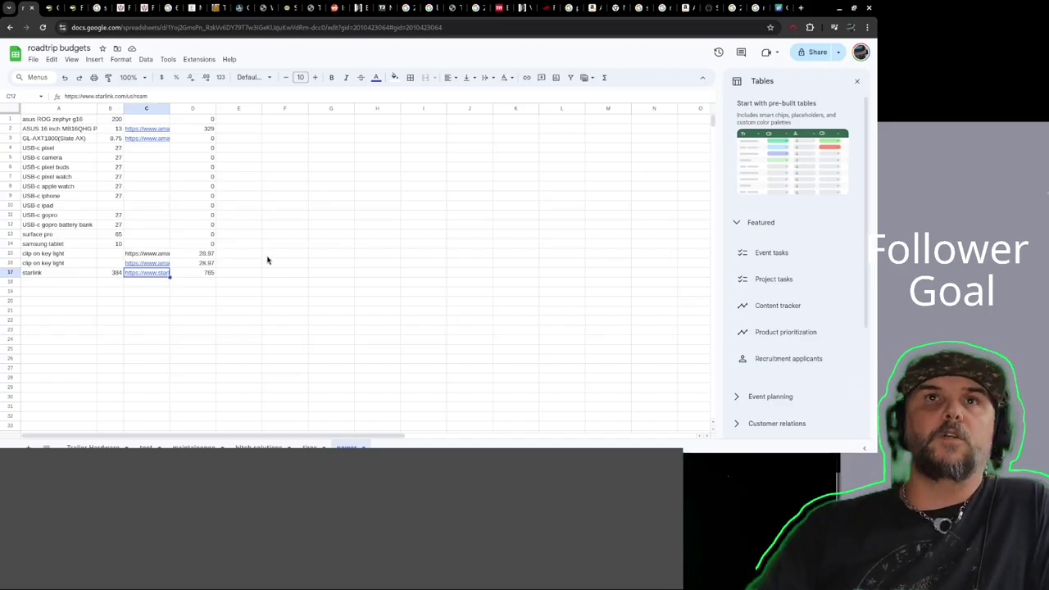
# - In a new tab, search Google for 'electric cooler for camping' using the suggestion
pyautogui.click(802, 8)
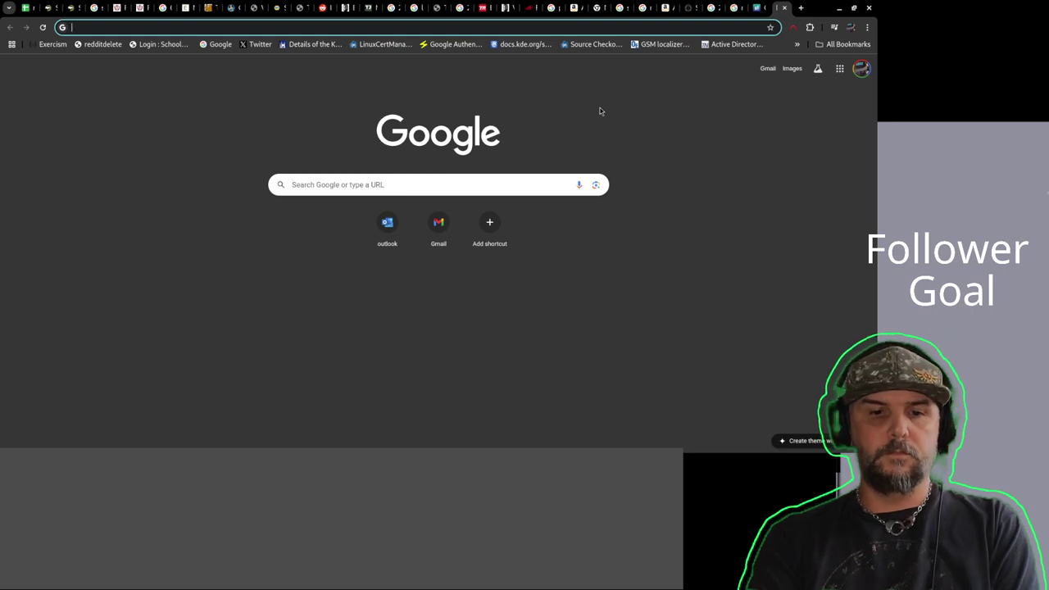
pyautogui.write('d')
pyautogui.press('Escape')
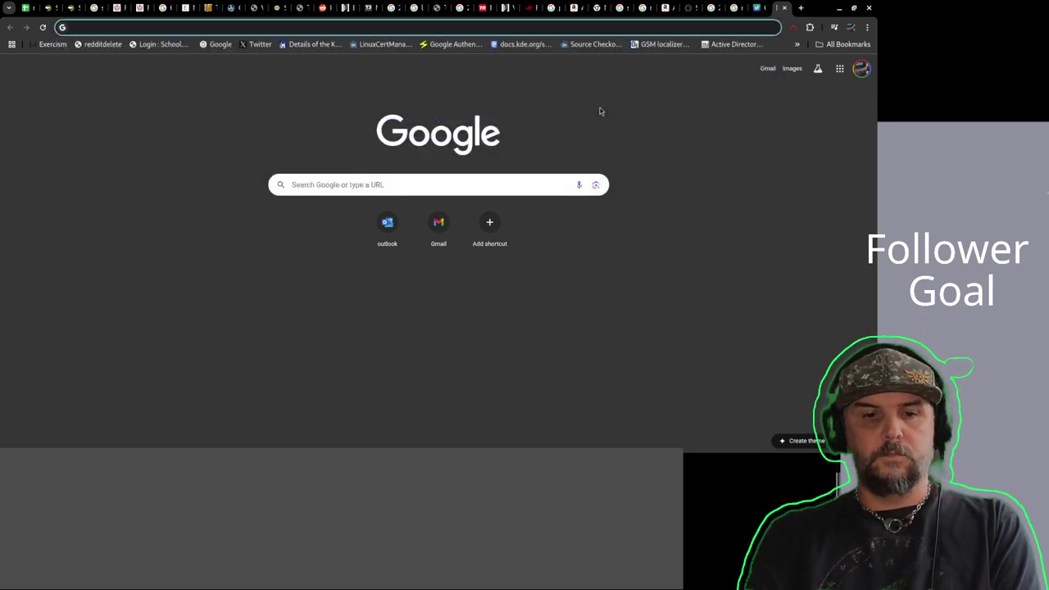
pyautogui.write('electric')
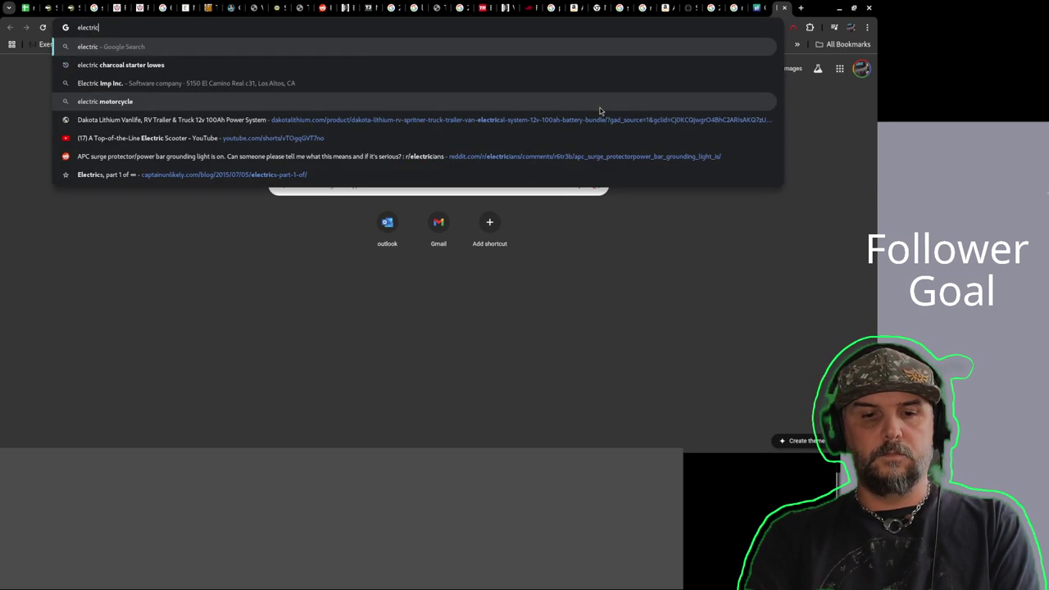
pyautogui.write(' cooler')
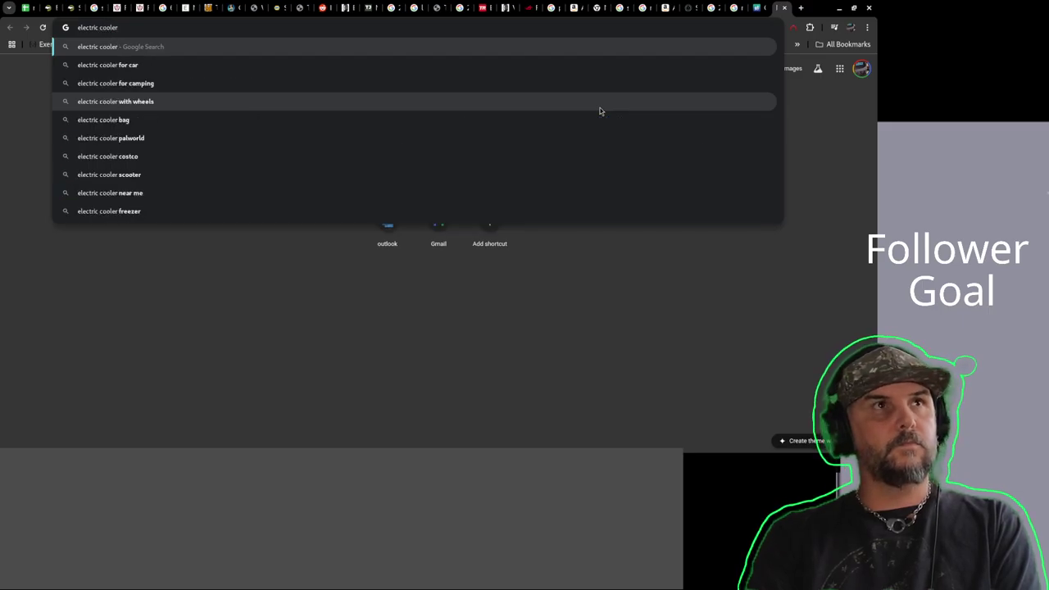
pyautogui.click(133, 84)
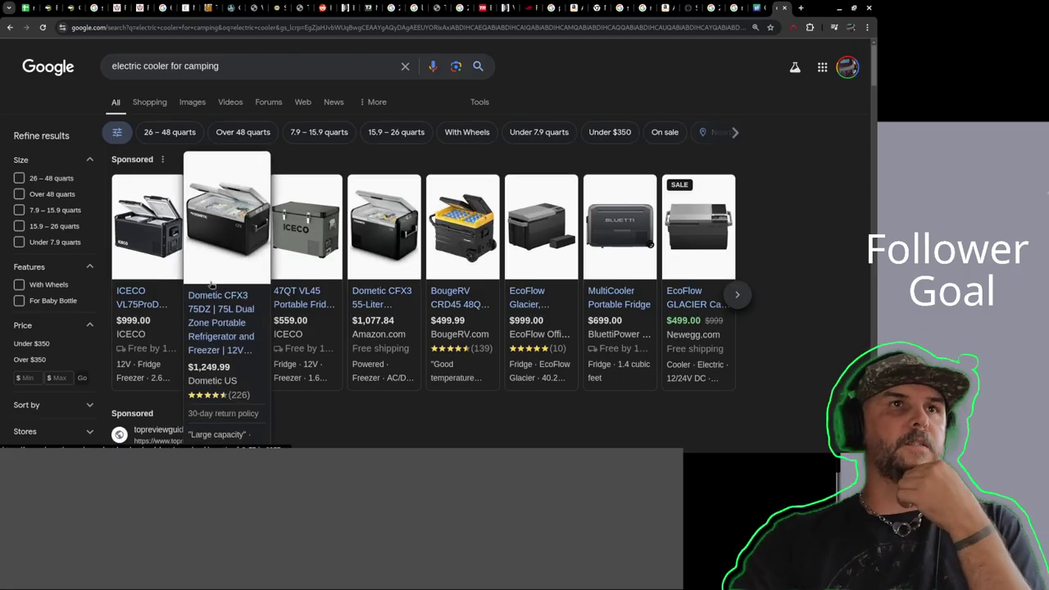
pyautogui.moveTo(469, 223)
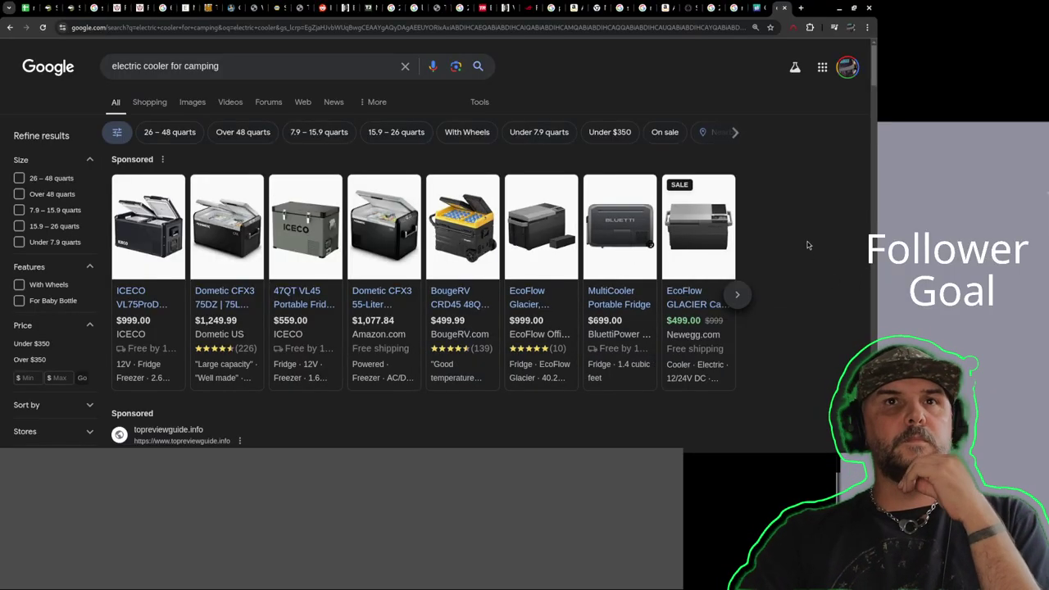
# - Open the Newegg EcoFlow GLACIER 40 Qt listing and view its images through Multiple Charging Methods
pyautogui.moveTo(682, 350)
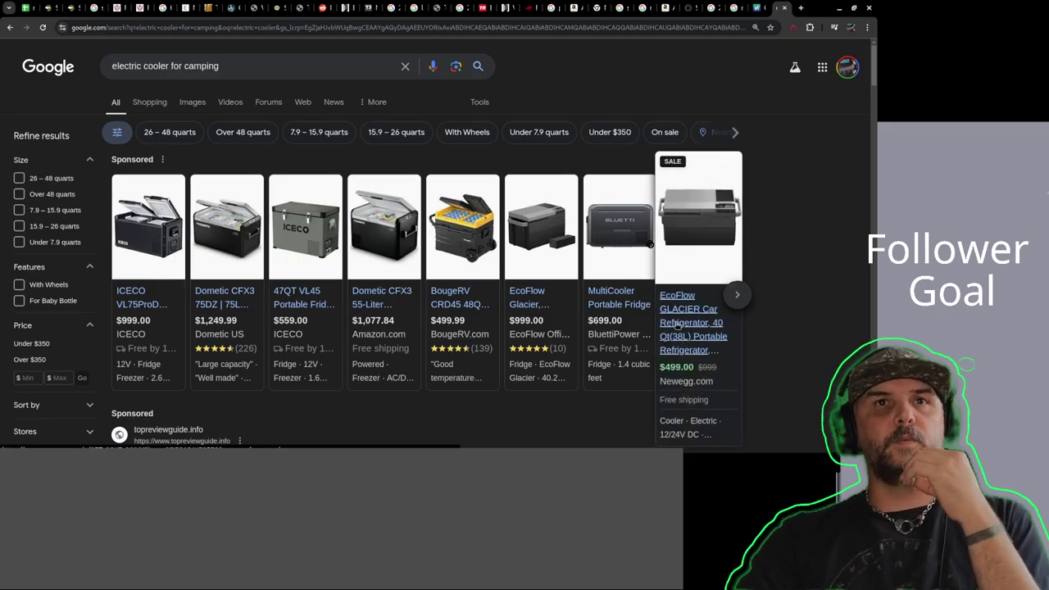
pyautogui.click(675, 323)
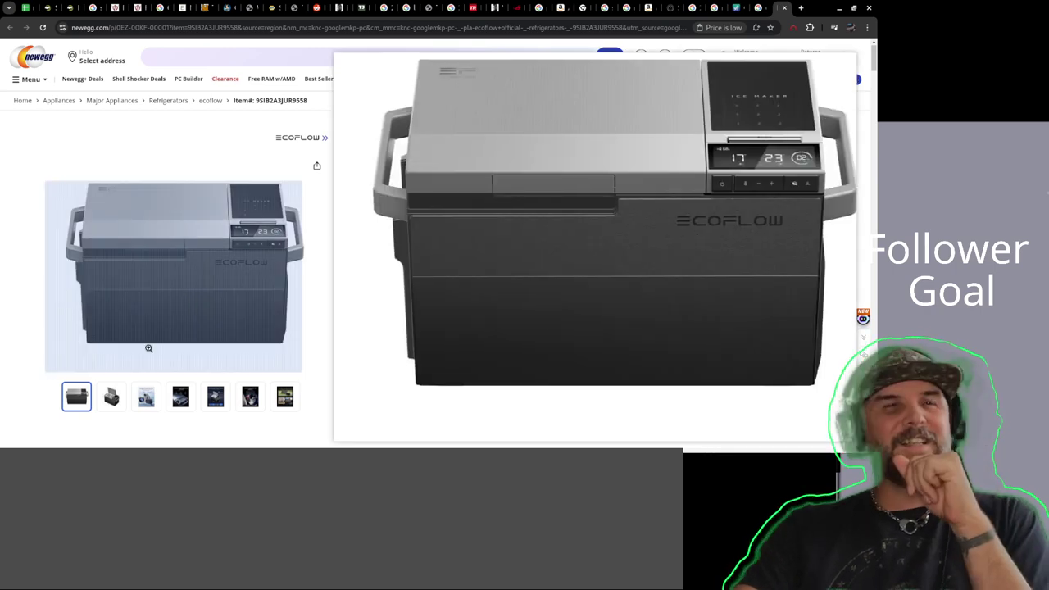
pyautogui.click(109, 402)
pyautogui.click(141, 400)
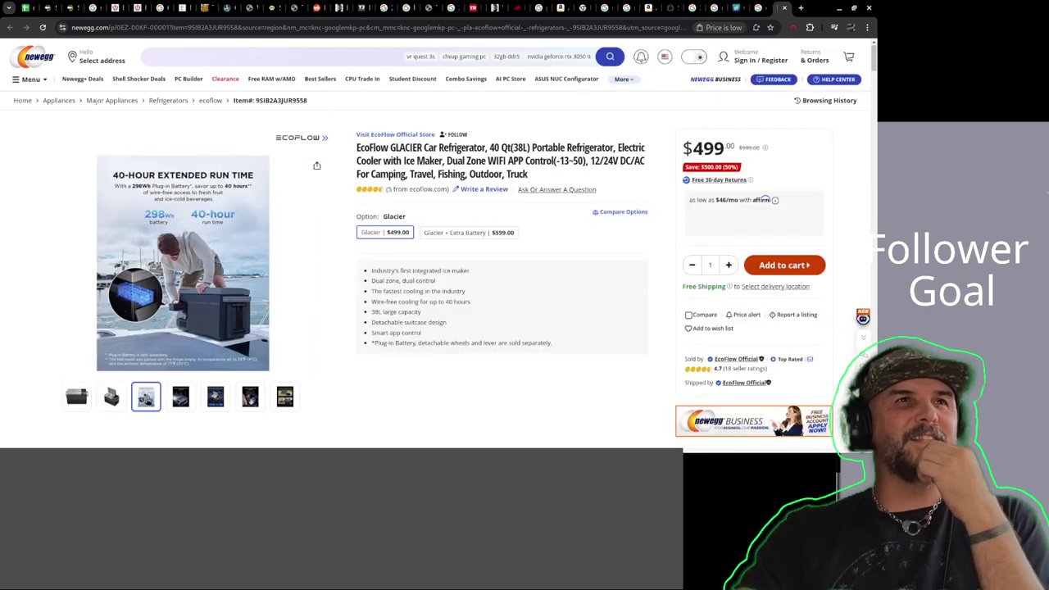
pyautogui.click(181, 401)
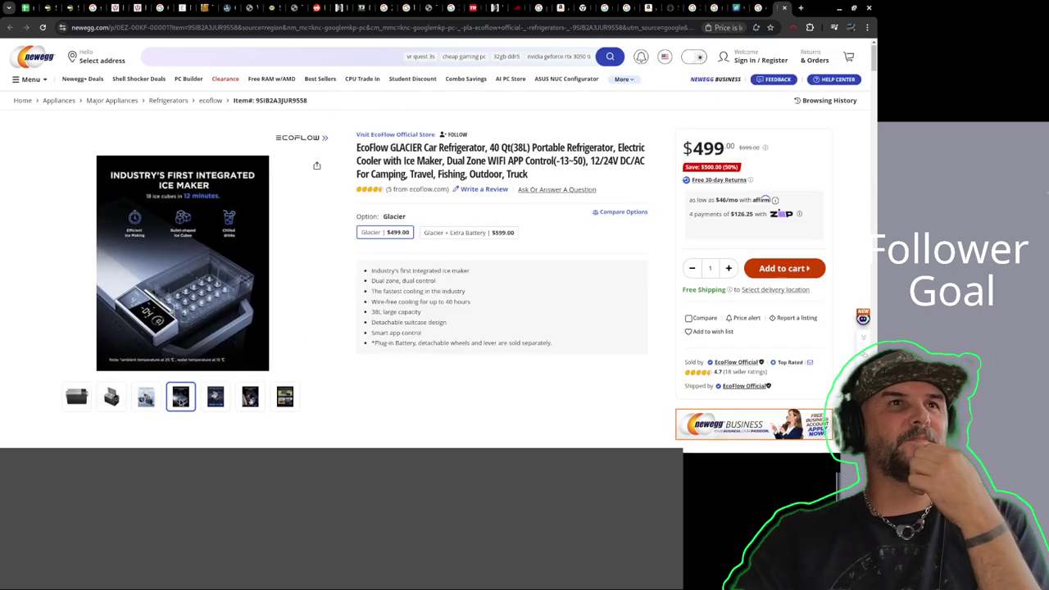
pyautogui.click(215, 399)
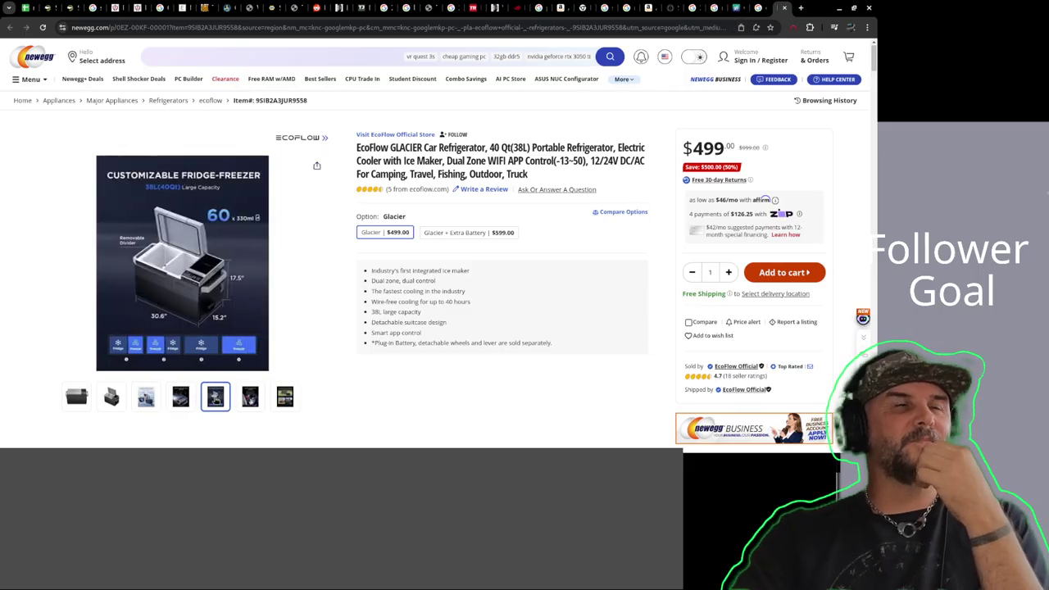
pyautogui.click(250, 400)
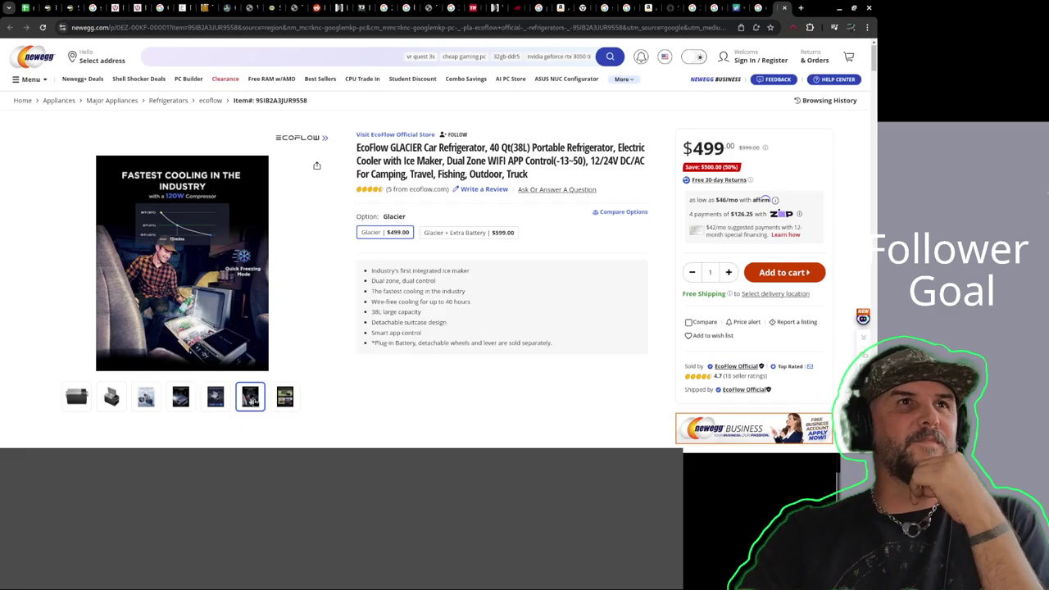
pyautogui.click(285, 398)
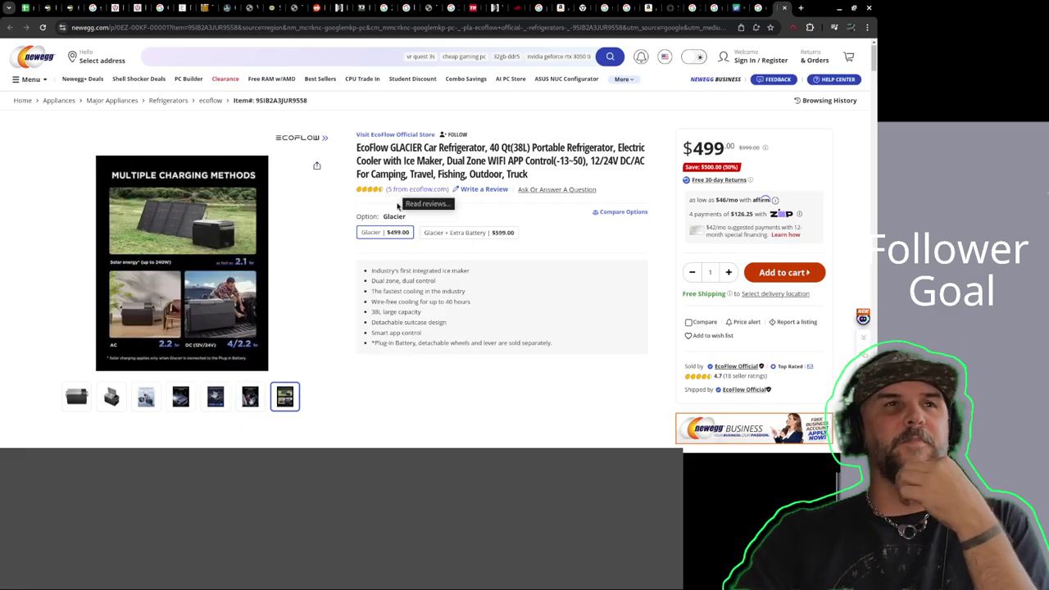
pyautogui.moveTo(195, 210)
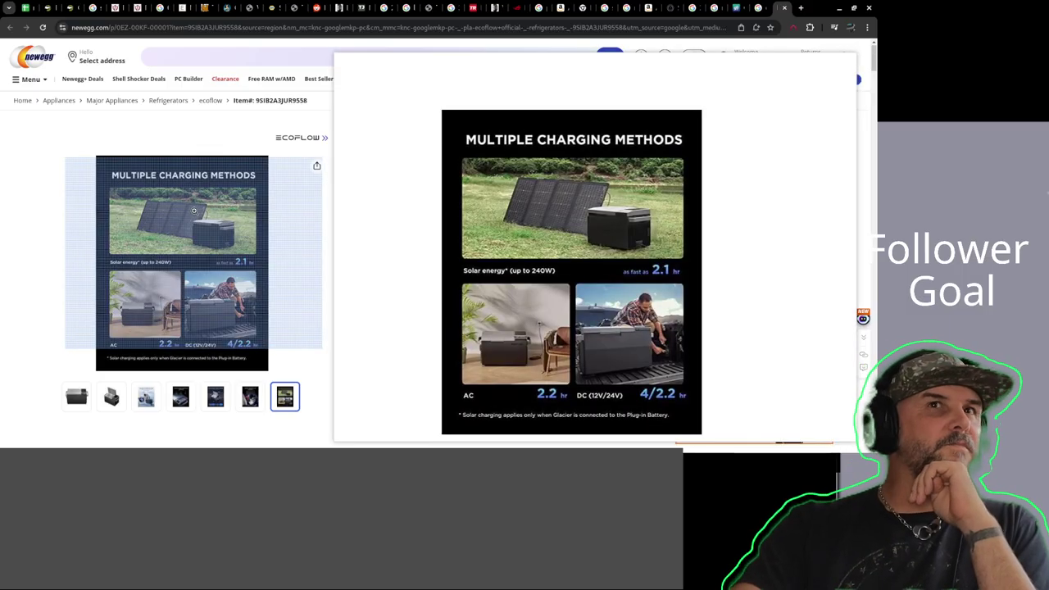
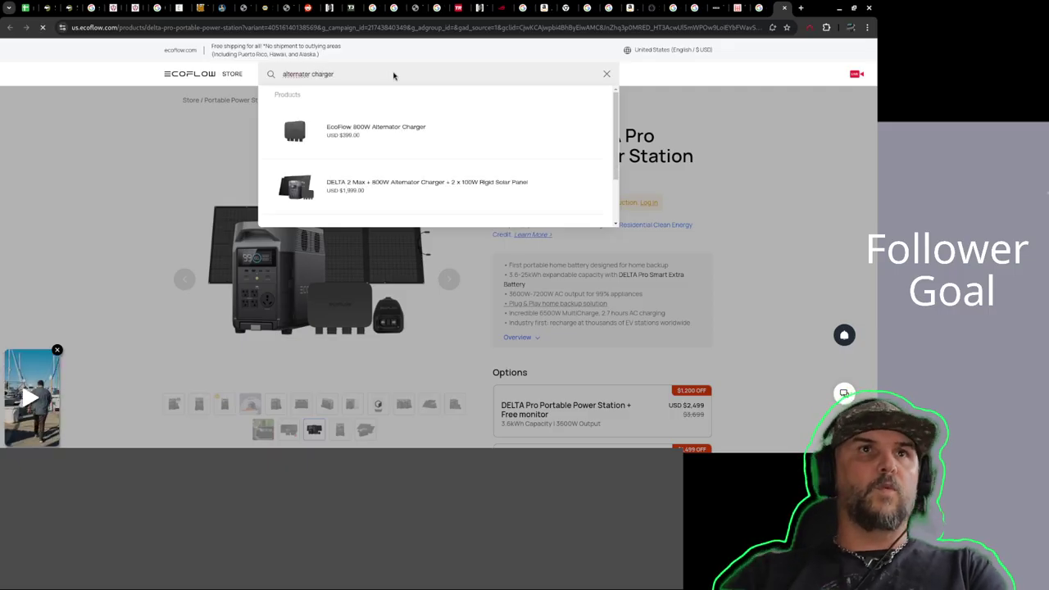
# - Search for alternator chargers and open the EcoFlow 800W Alternator Charger product page
pyautogui.press('Return')
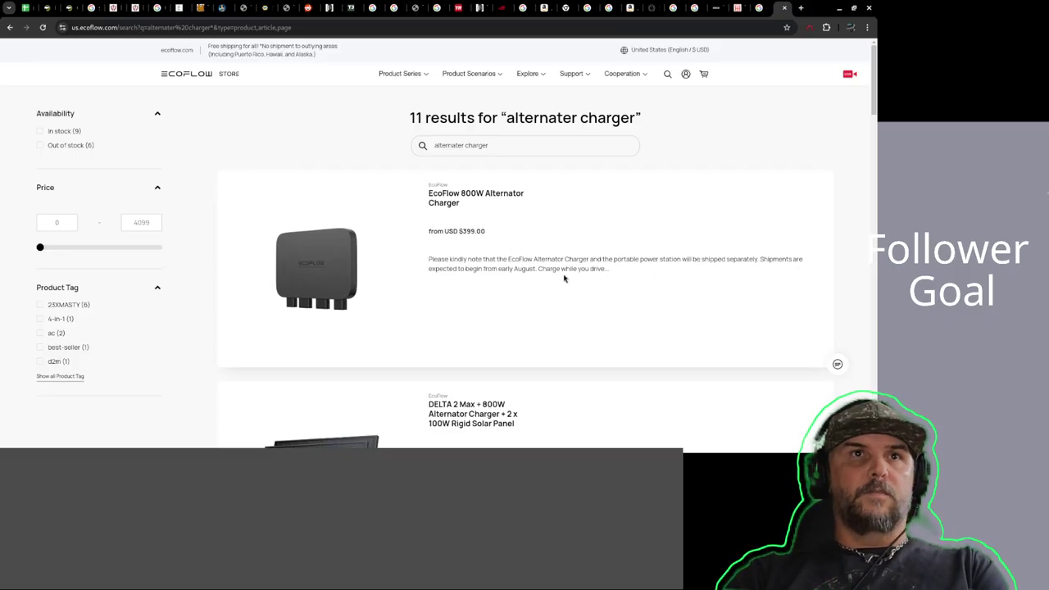
pyautogui.click(296, 272)
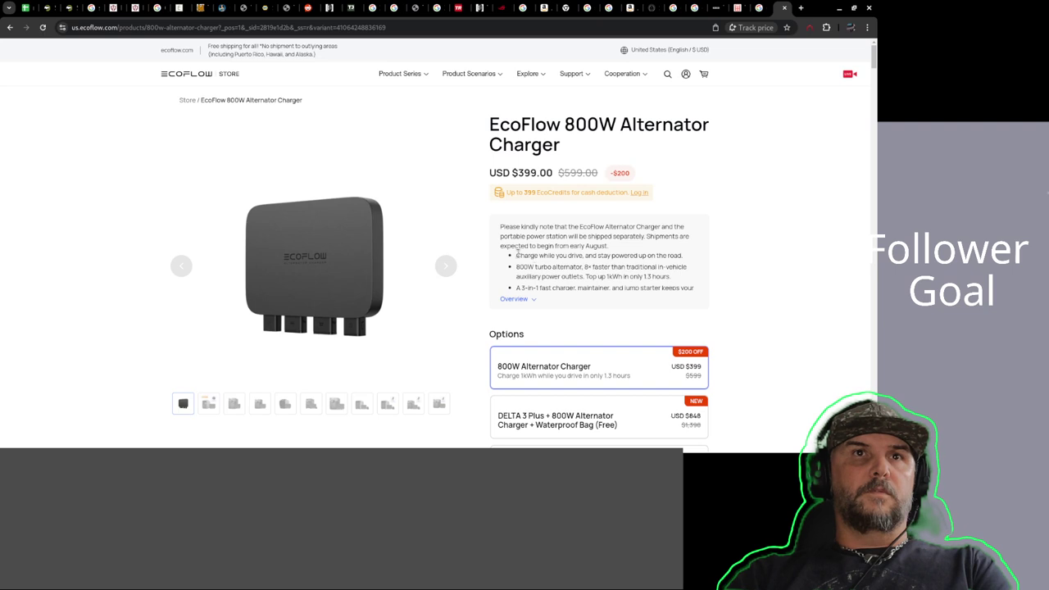
pyautogui.moveTo(516, 254); pyautogui.dragTo(636, 254)
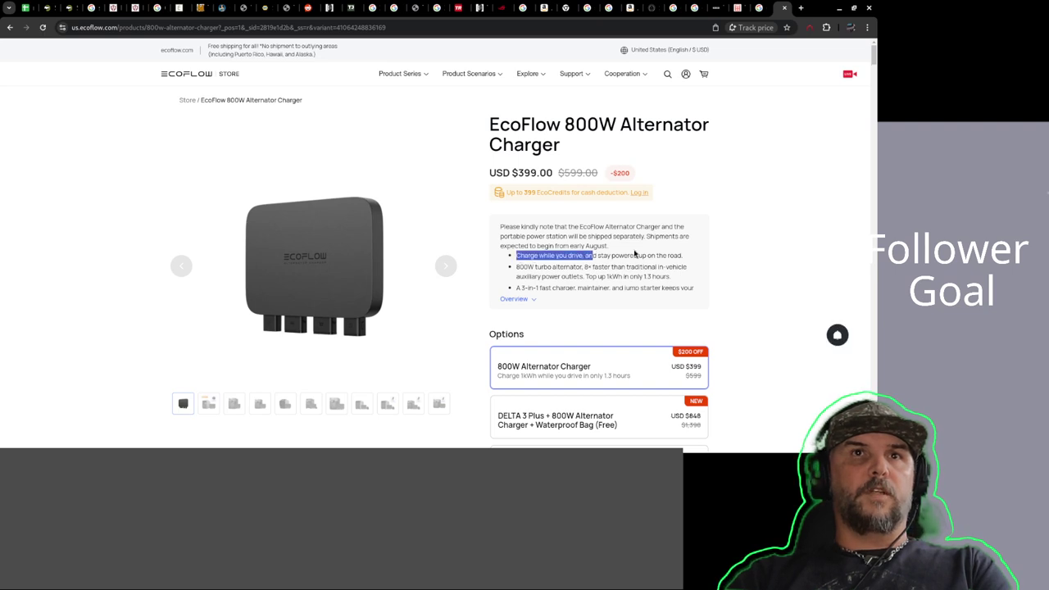
pyautogui.click(636, 254)
# - Browse the product gallery photos, including the one with the free bag
pyautogui.click(208, 404)
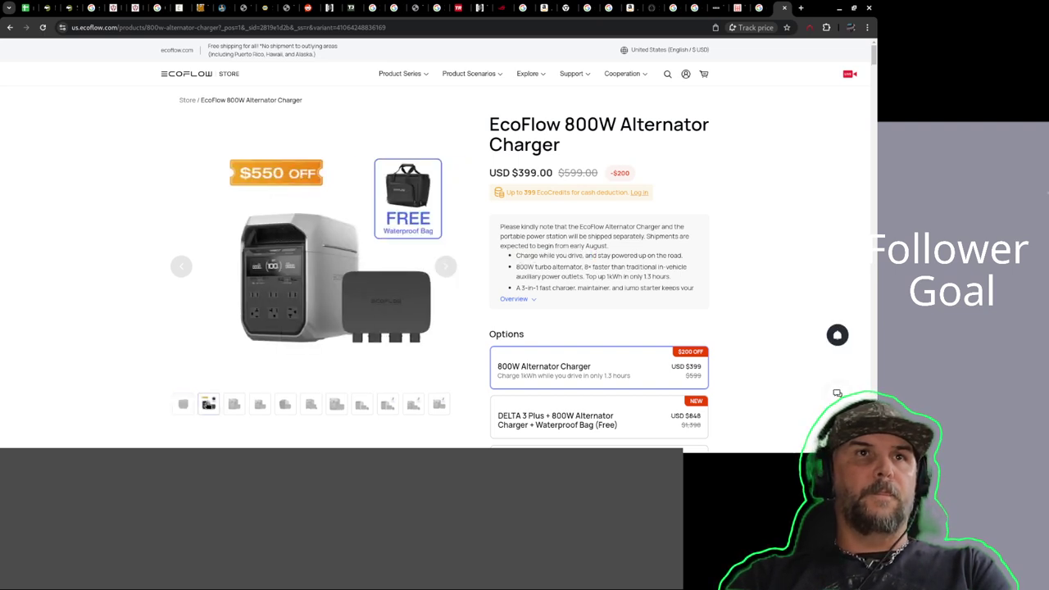
pyautogui.click(234, 403)
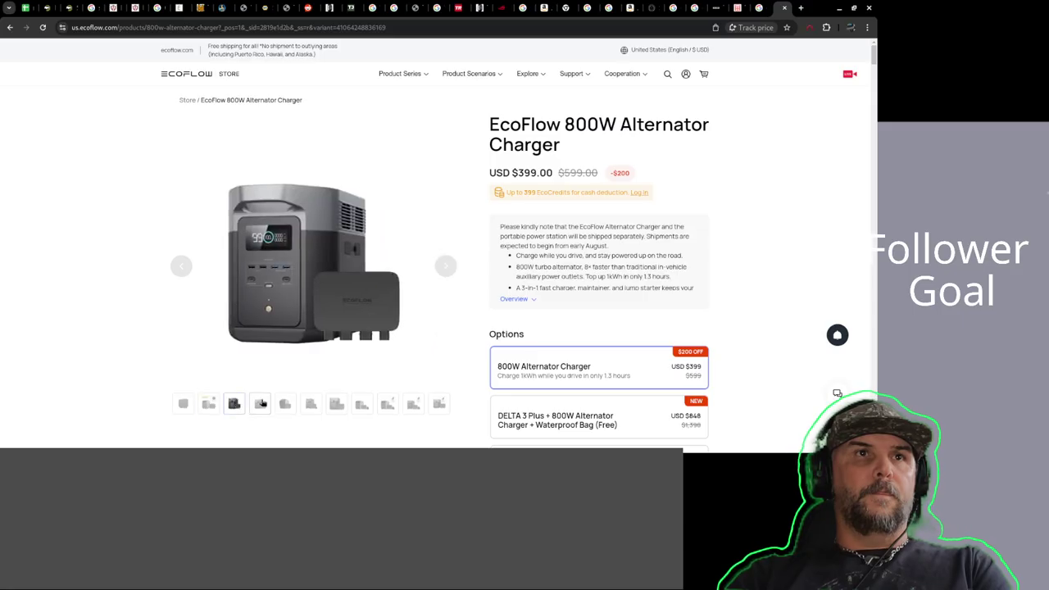
pyautogui.click(261, 403)
pyautogui.click(285, 403)
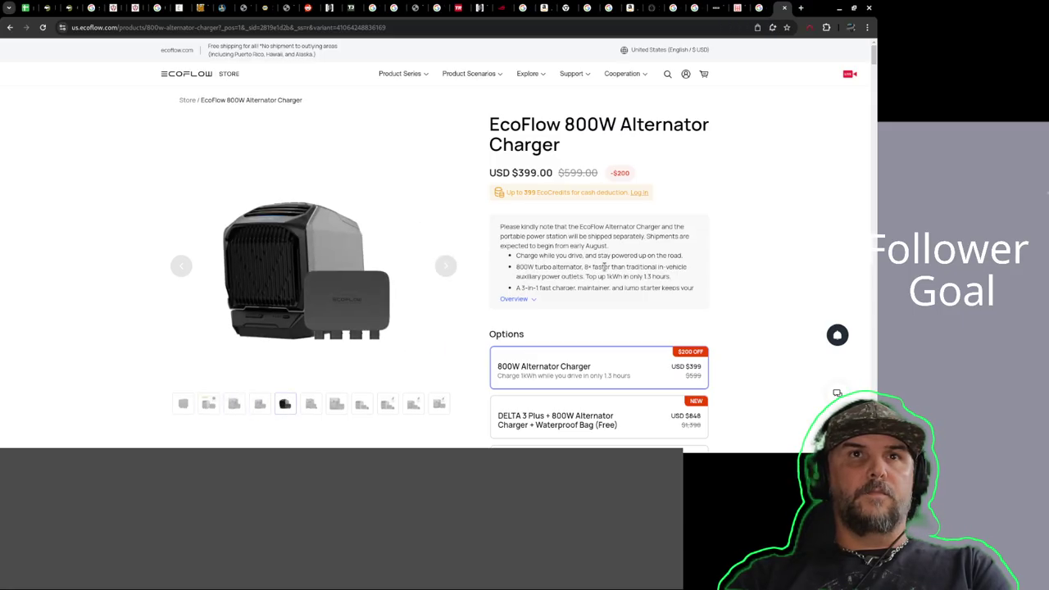
# - Expand the full feature overview, note the 800W rating, and scroll toward the options
pyautogui.click(514, 300)
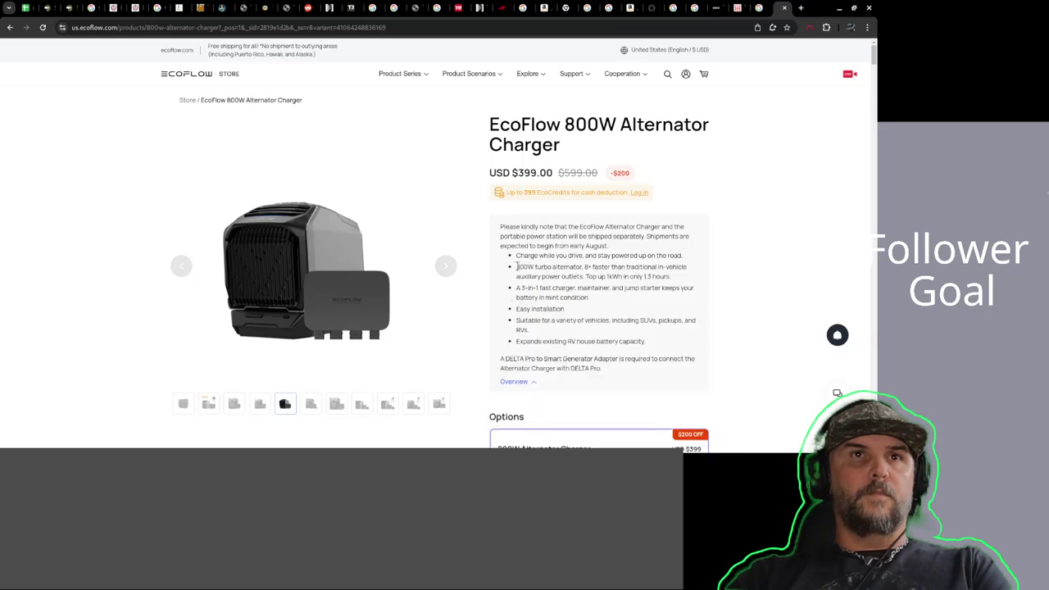
pyautogui.moveTo(518, 267); pyautogui.dragTo(532, 267)
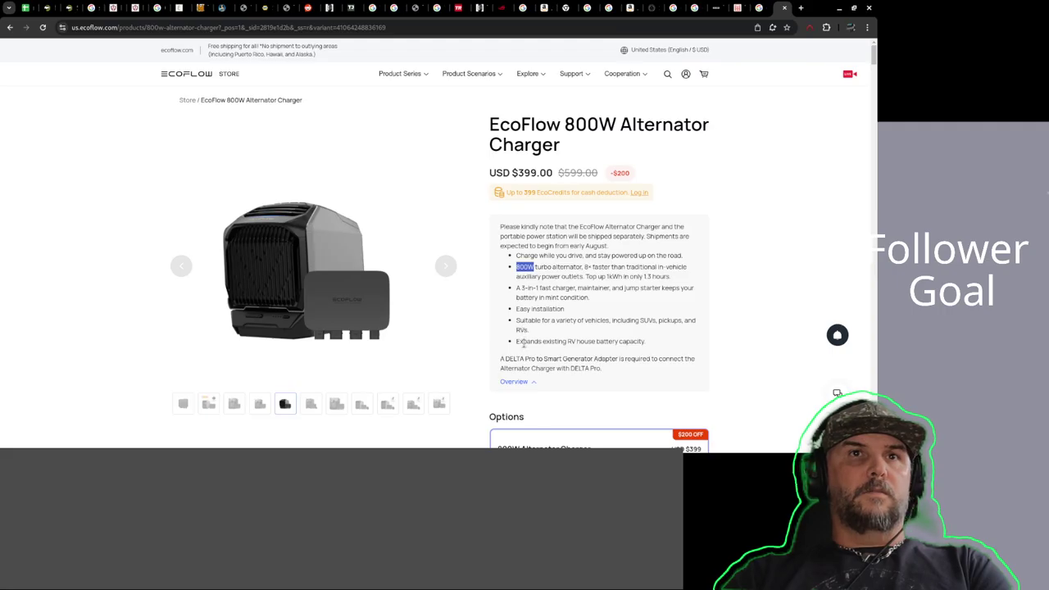
pyautogui.scroll(-1, 662, 310)
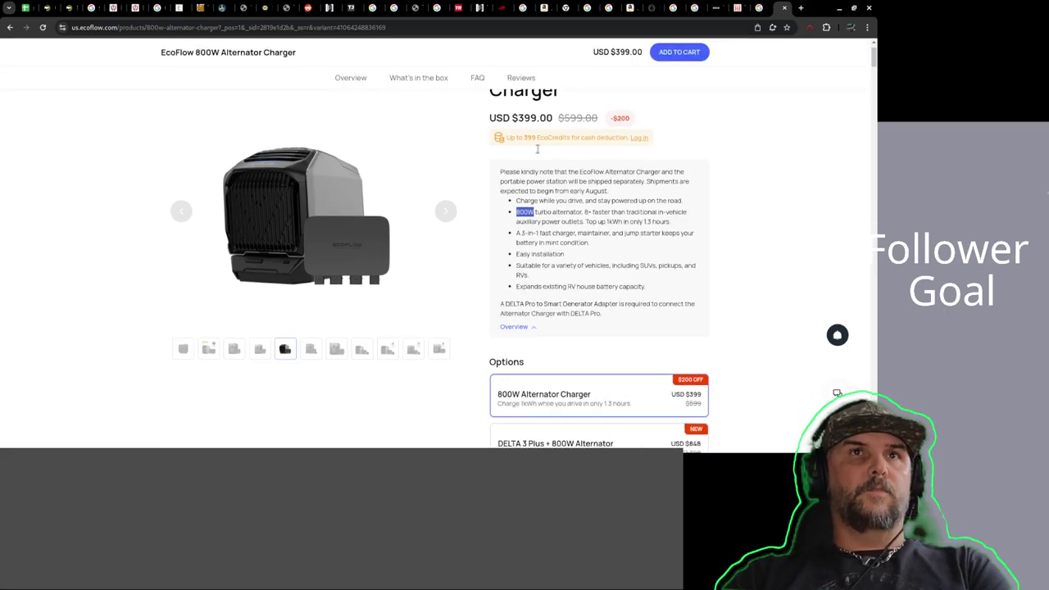
pyautogui.scroll(2, 625, 269)
pyautogui.scroll(-5, 589, 291)
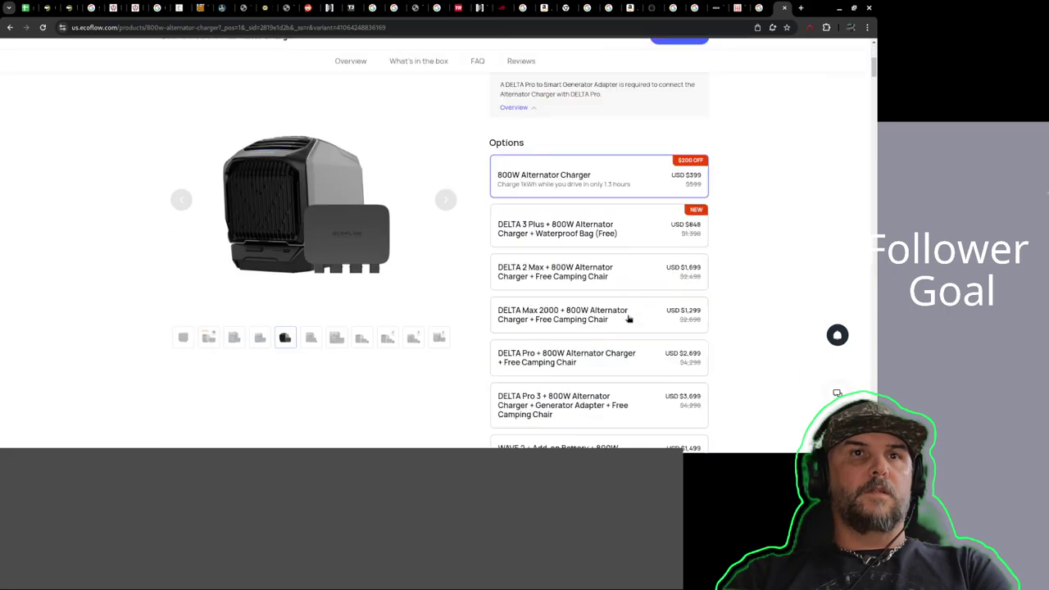
pyautogui.scroll(-5, 589, 291)
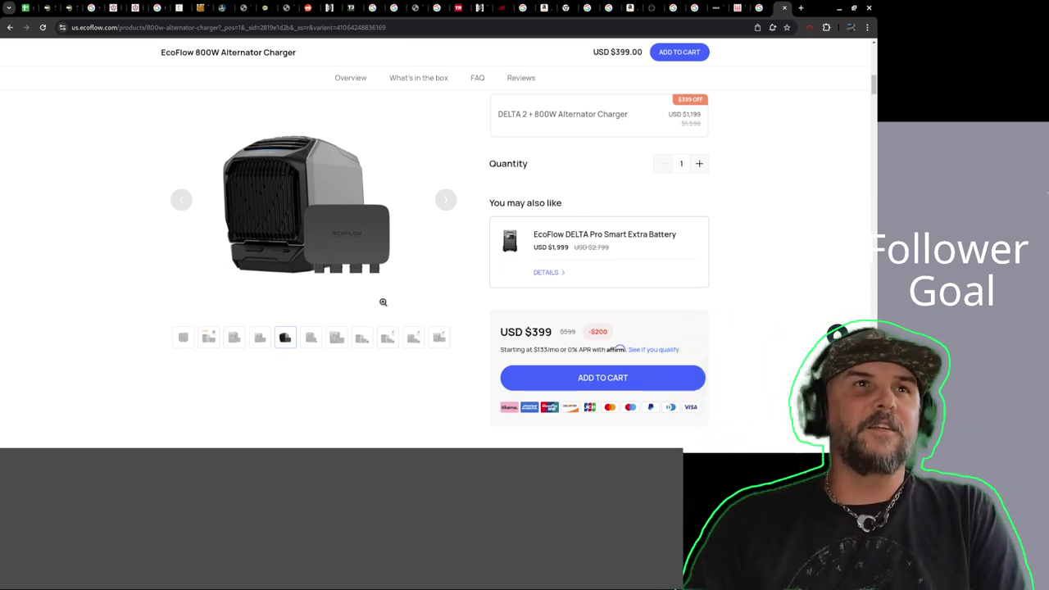
# - View the charger-only photo and the $550 OFF bundle photo with free bag
pyautogui.scroll(3, 406, 287)
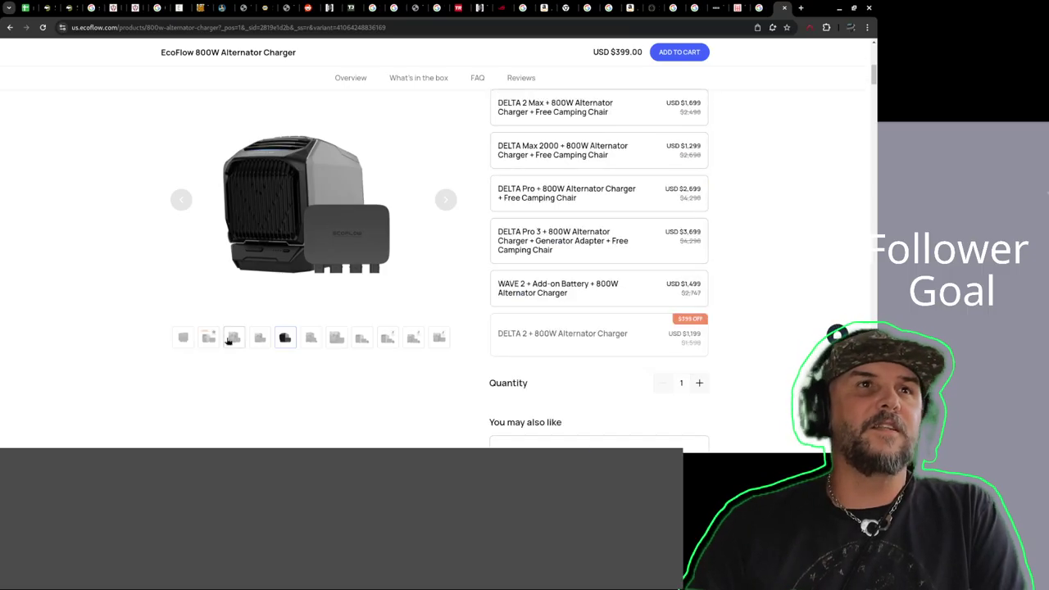
pyautogui.click(185, 339)
pyautogui.click(212, 340)
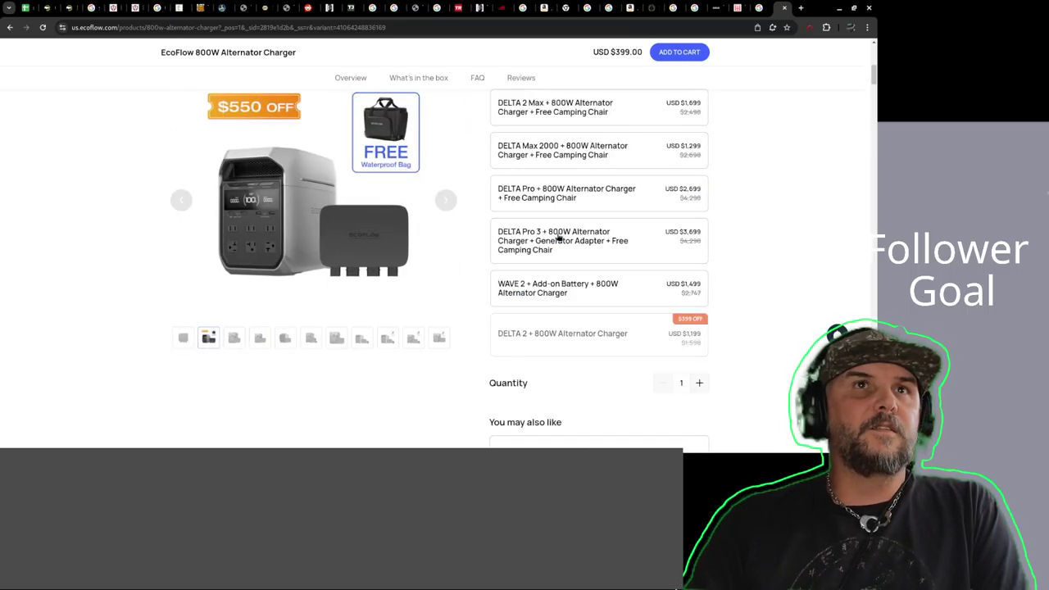
pyautogui.scroll(2, 577, 239)
# - Compare the DELTA 2 Max, DELTA 3 Plus and DELTA Max 2000 bundles, then choose DELTA Pro 3 at $3,699
pyautogui.click(616, 277)
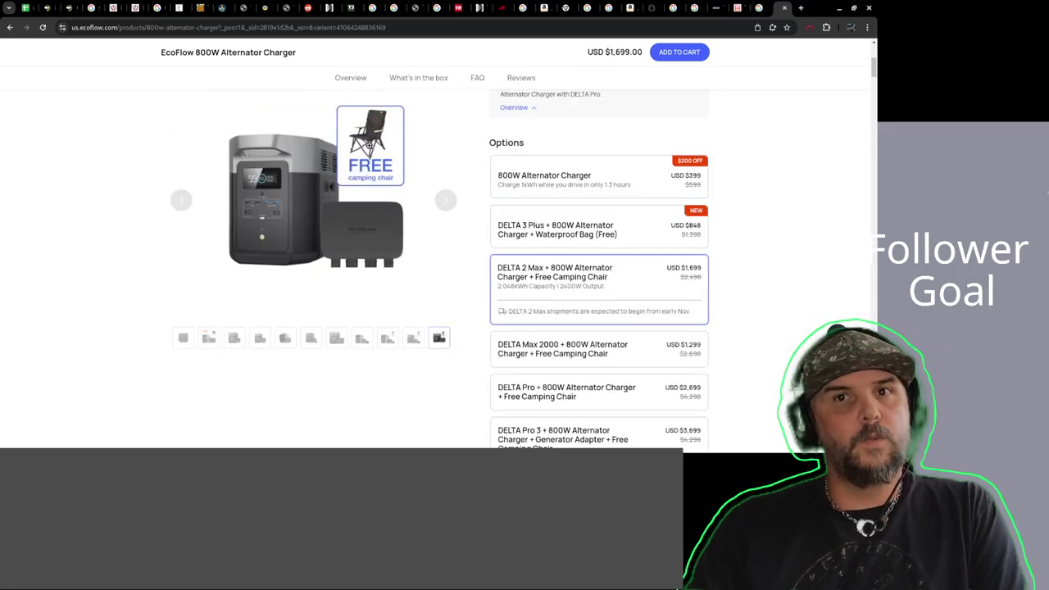
pyautogui.click(639, 236)
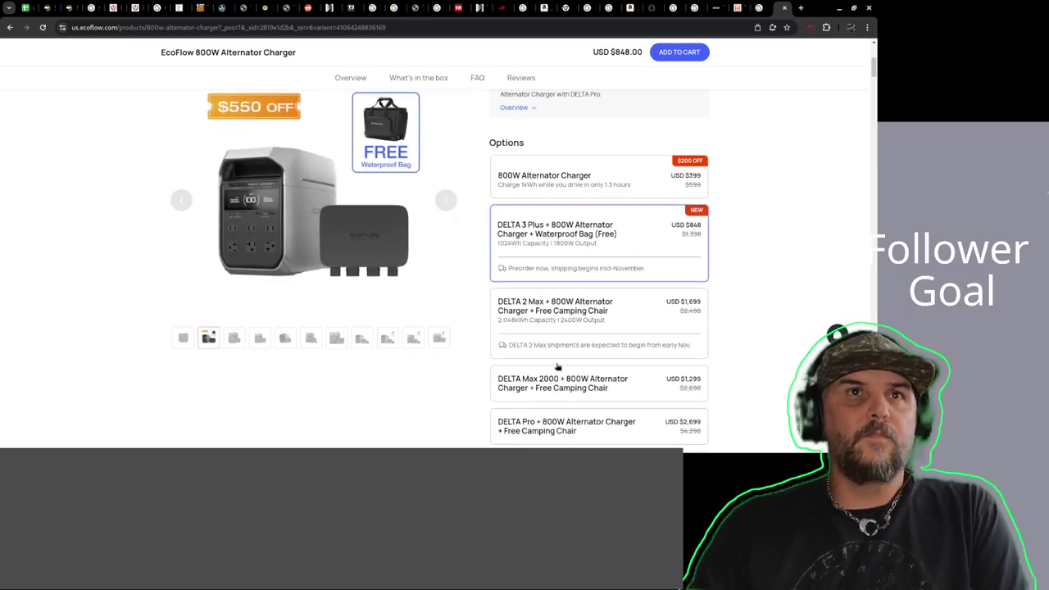
pyautogui.scroll(-2, 604, 374)
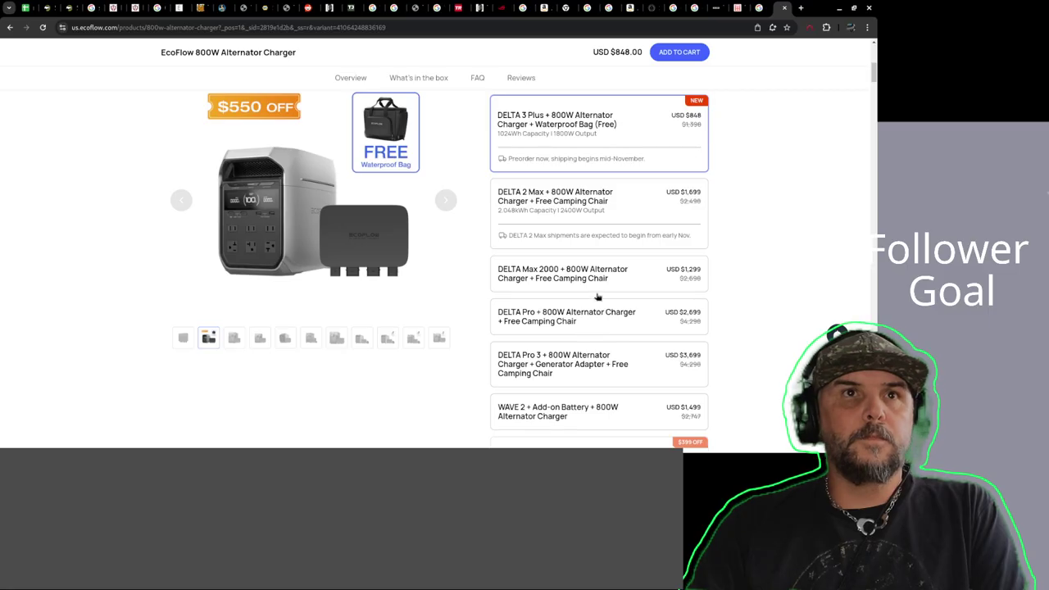
pyautogui.click(625, 286)
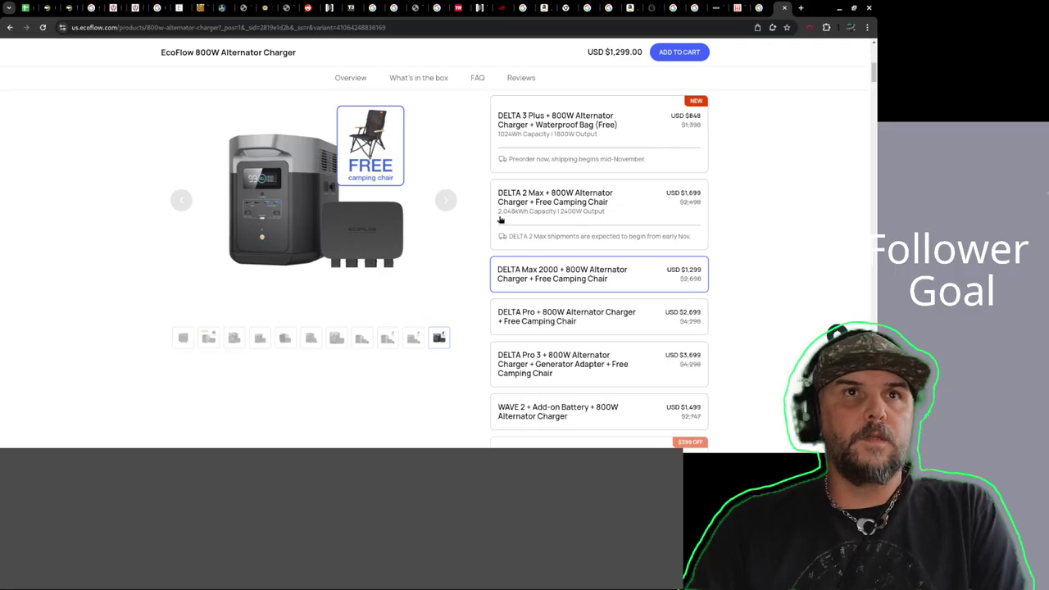
pyautogui.click(540, 216)
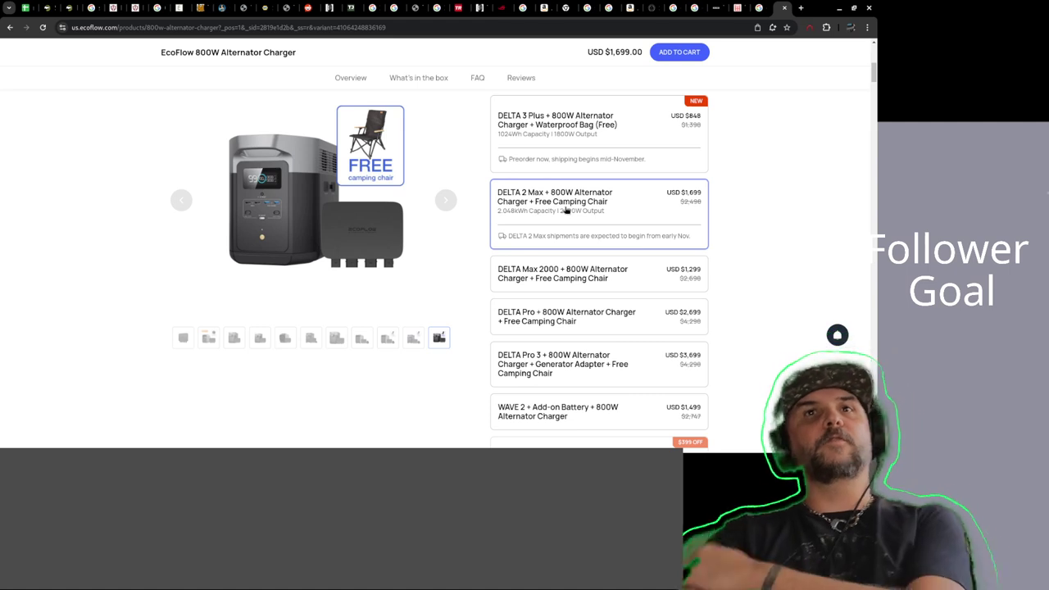
pyautogui.click(627, 368)
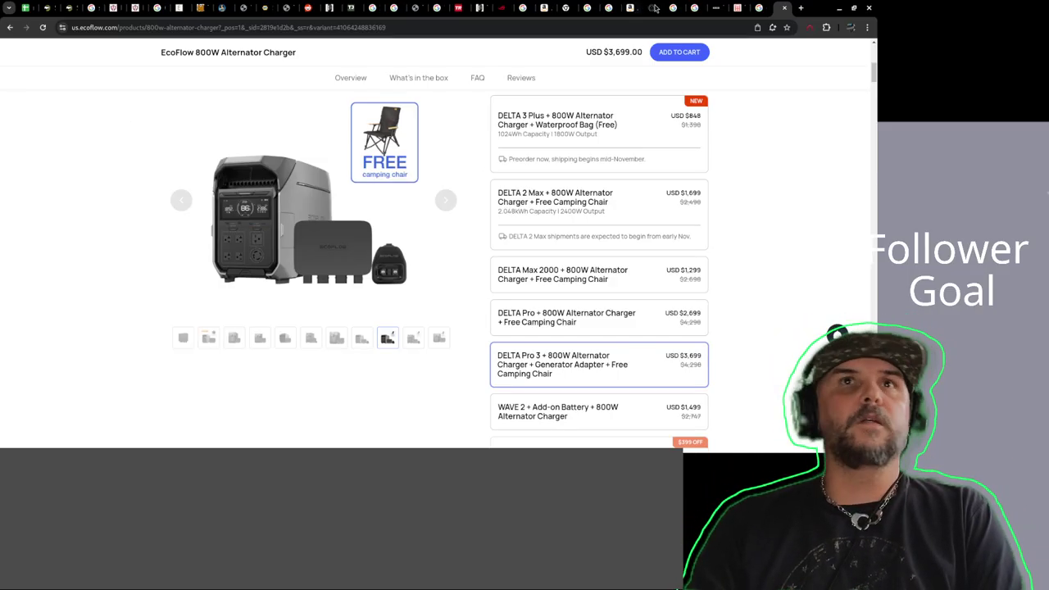
# - In the watts-to-kWh converter, change Time to 4 hours and recalculate 384 W to 1.536 kWh
pyautogui.click(726, 8)
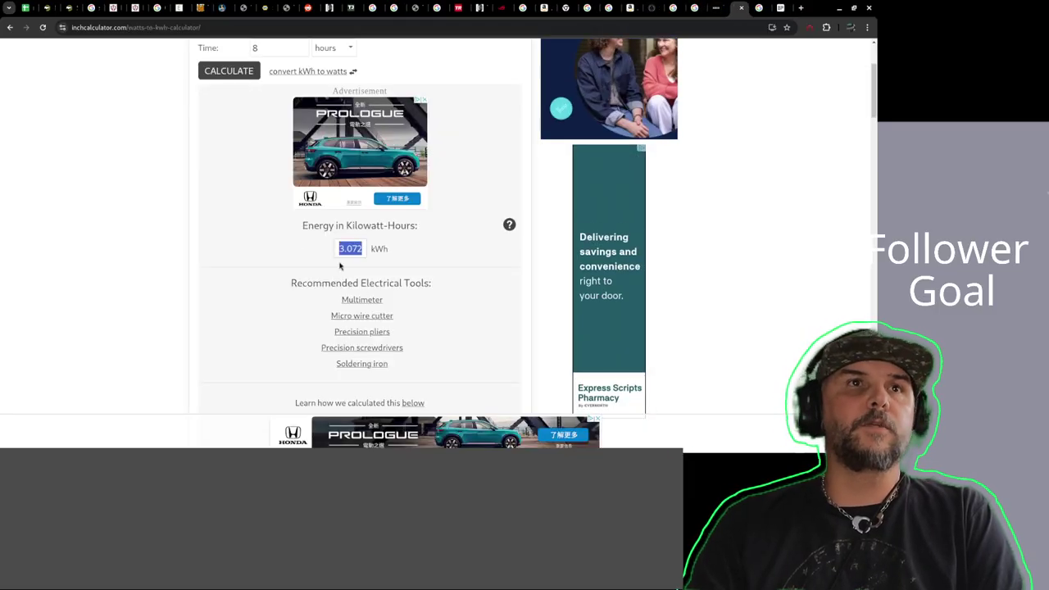
pyautogui.scroll(3, 270, 264)
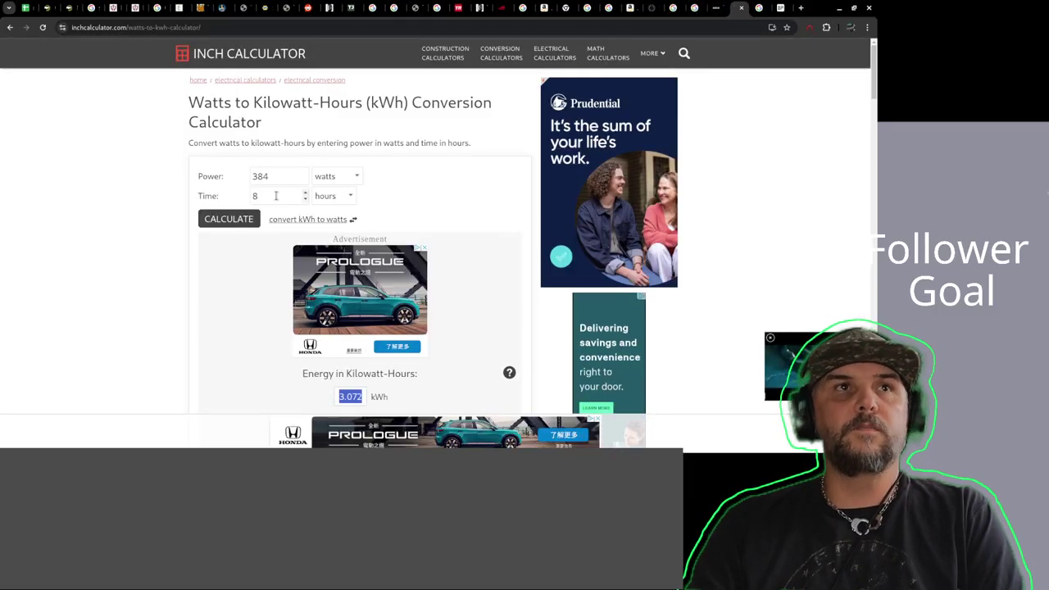
pyautogui.doubleClick(275, 196)
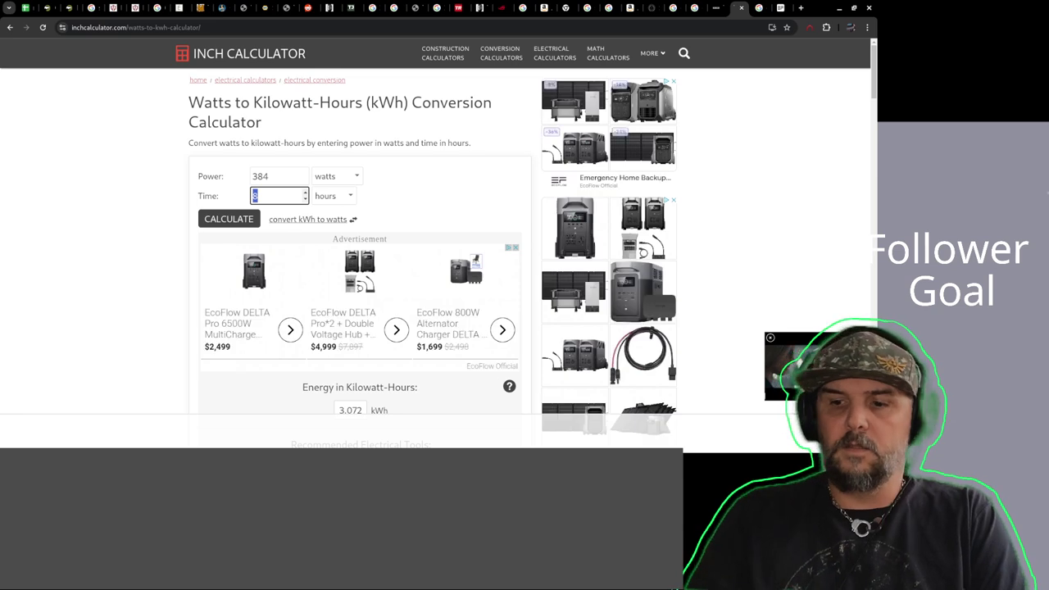
pyautogui.write('4')
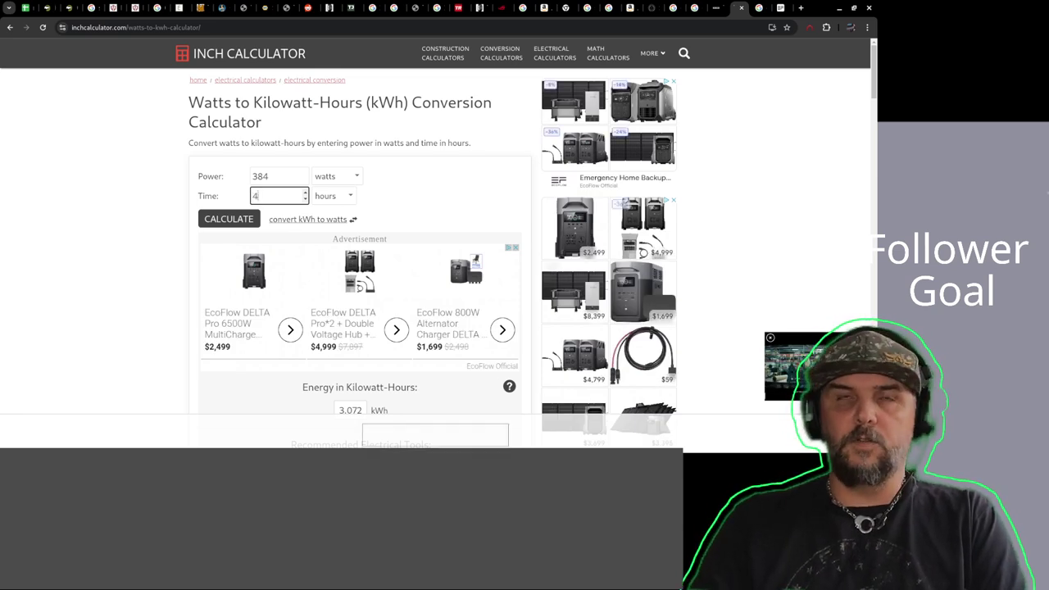
pyautogui.click(221, 220)
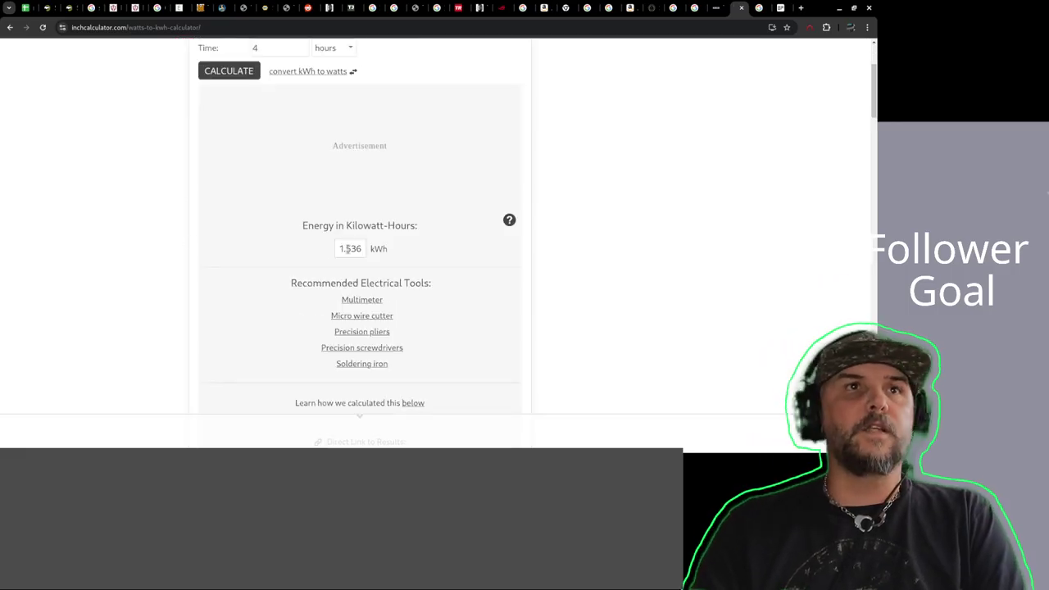
pyautogui.moveTo(341, 249); pyautogui.dragTo(365, 250)
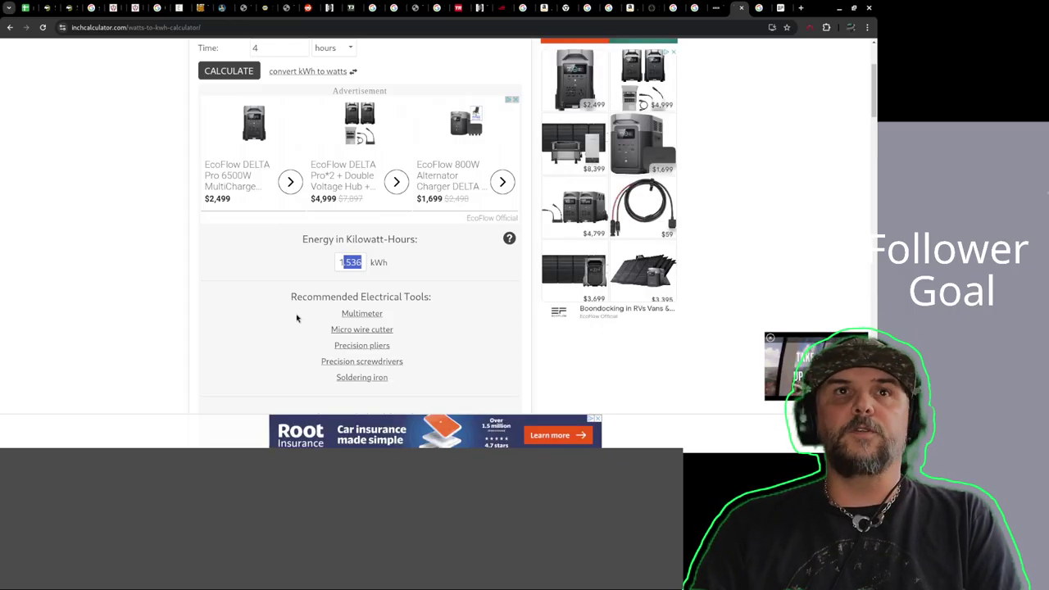
pyautogui.scroll(3, 300, 295)
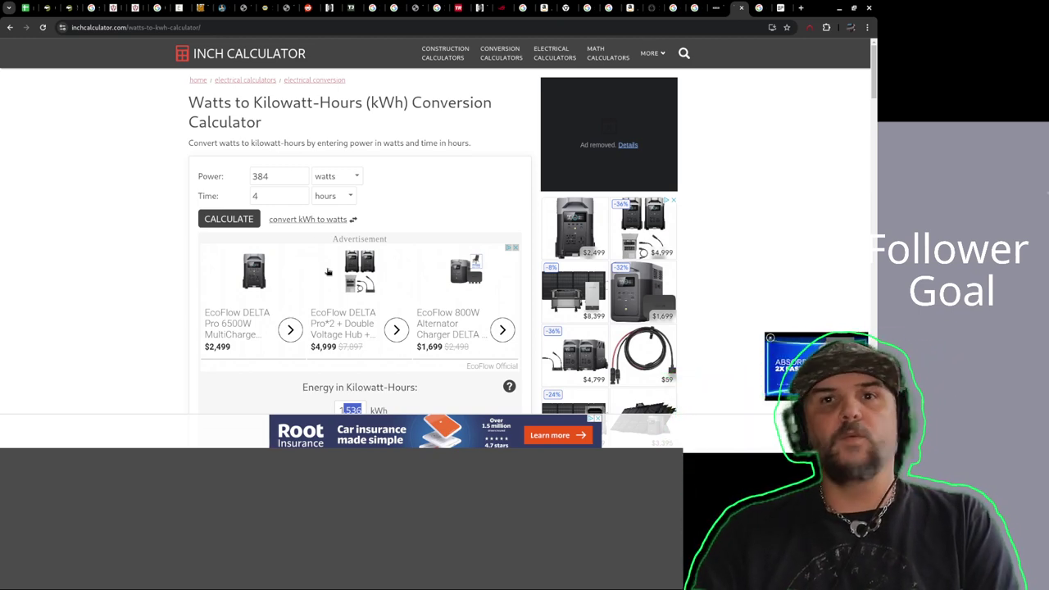
# - Back in roadtrip budgets, select the fridge cells C18:E23 and scroll right across the device list
pyautogui.click(25, 7)
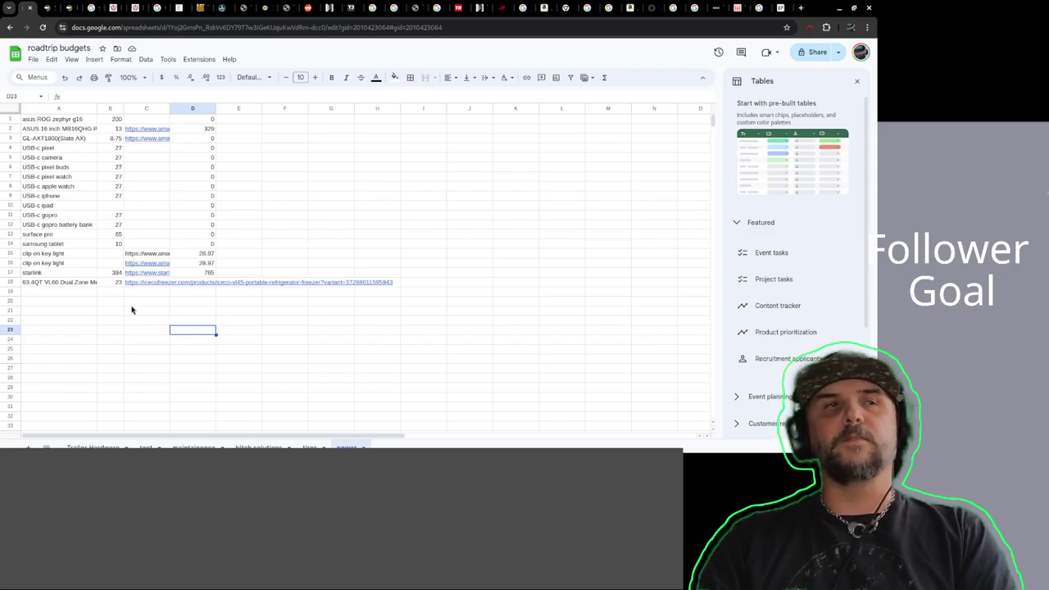
pyautogui.moveTo(144, 282); pyautogui.dragTo(262, 335)
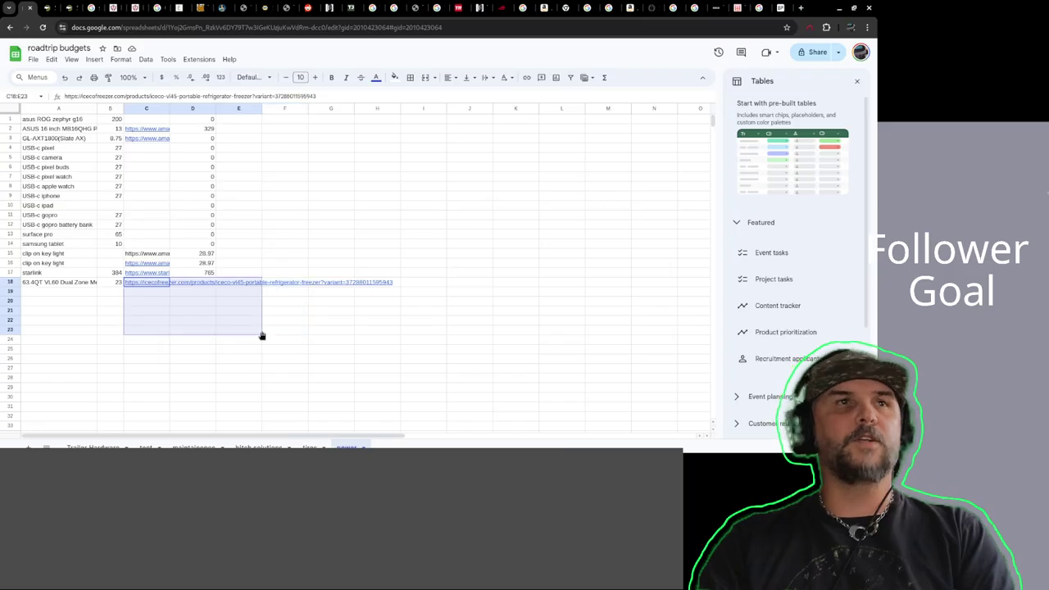
pyautogui.rightClick(262, 335)
pyautogui.click(545, 292)
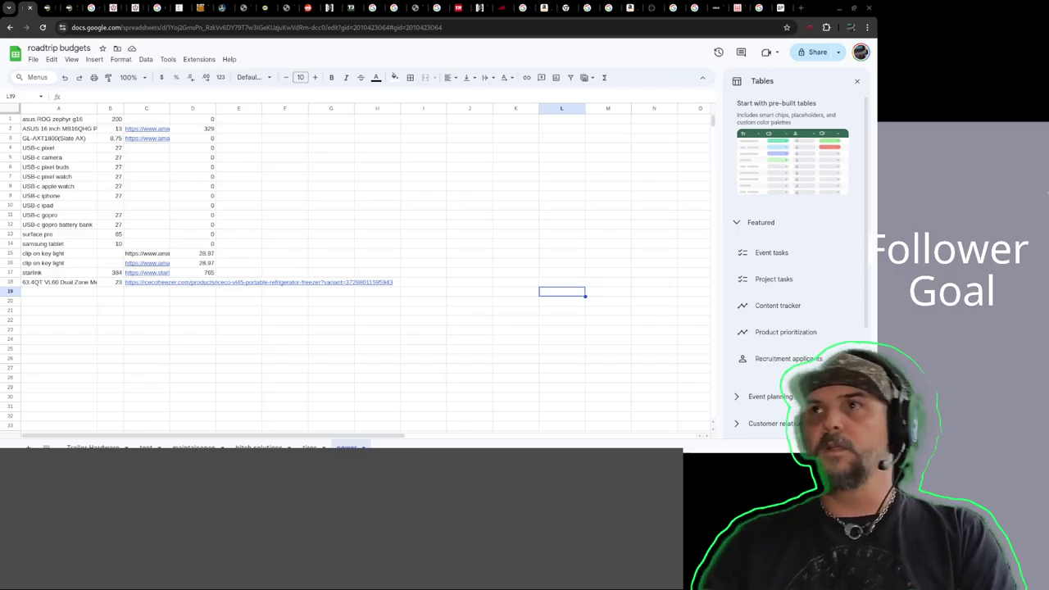
pyautogui.hscroll(2, 490, 341)
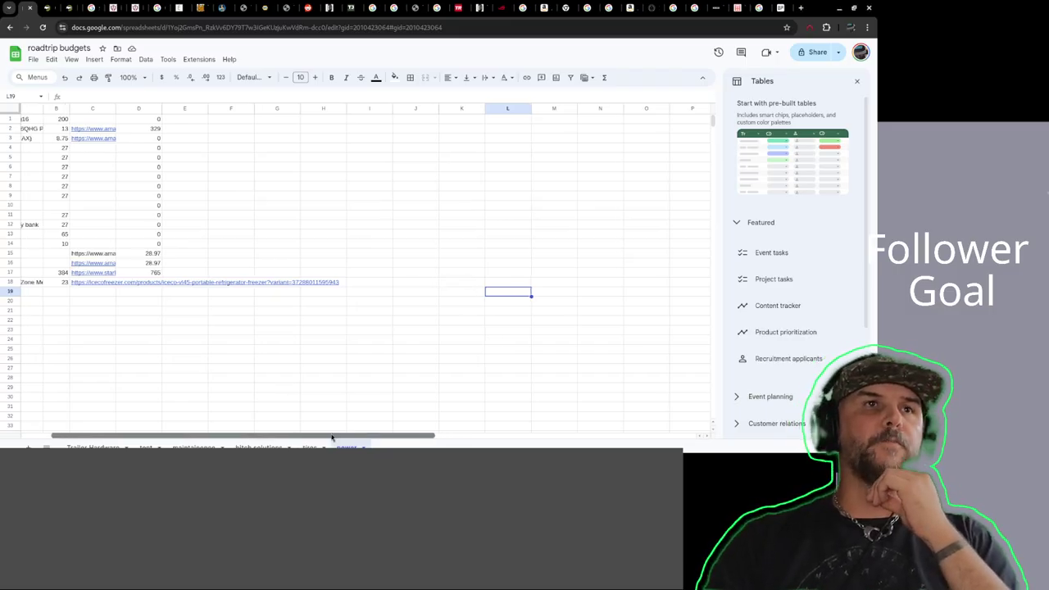
pyautogui.moveTo(346, 437); pyautogui.dragTo(238, 429)
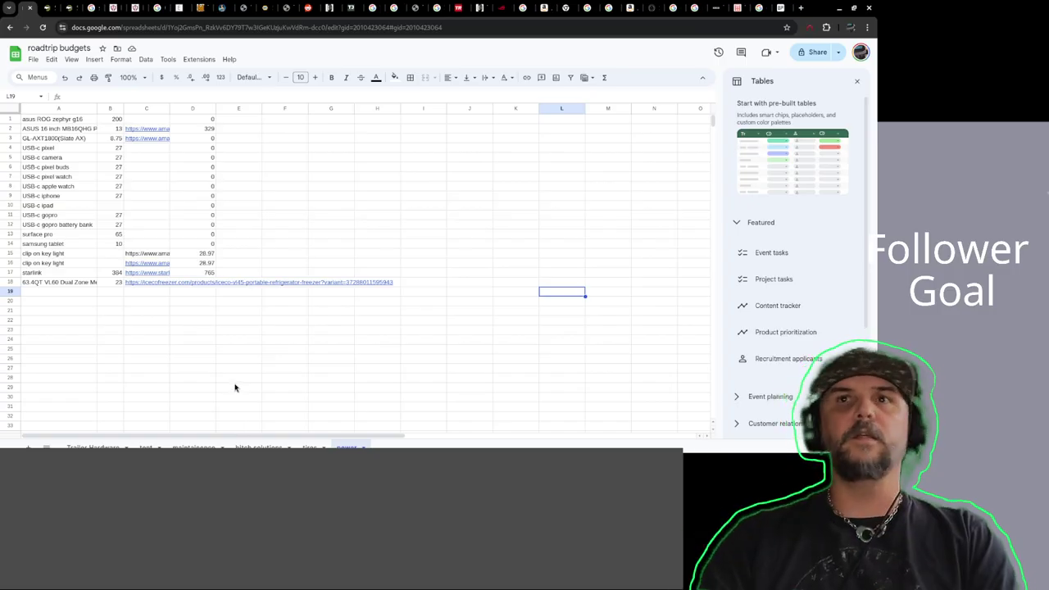
pyautogui.hscroll(2, 238, 389)
pyautogui.hscroll(1, 283, 307)
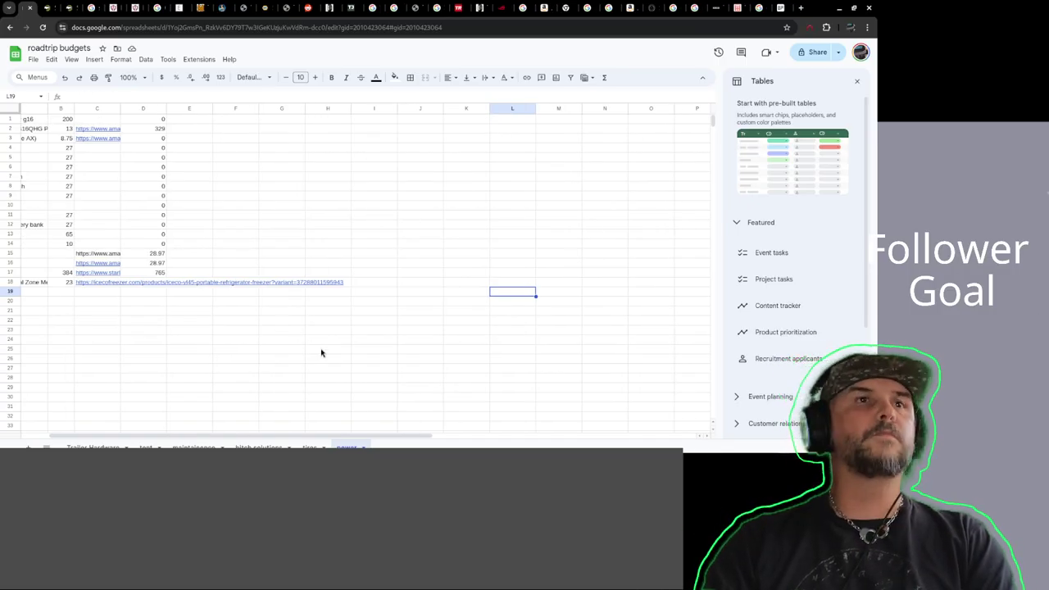